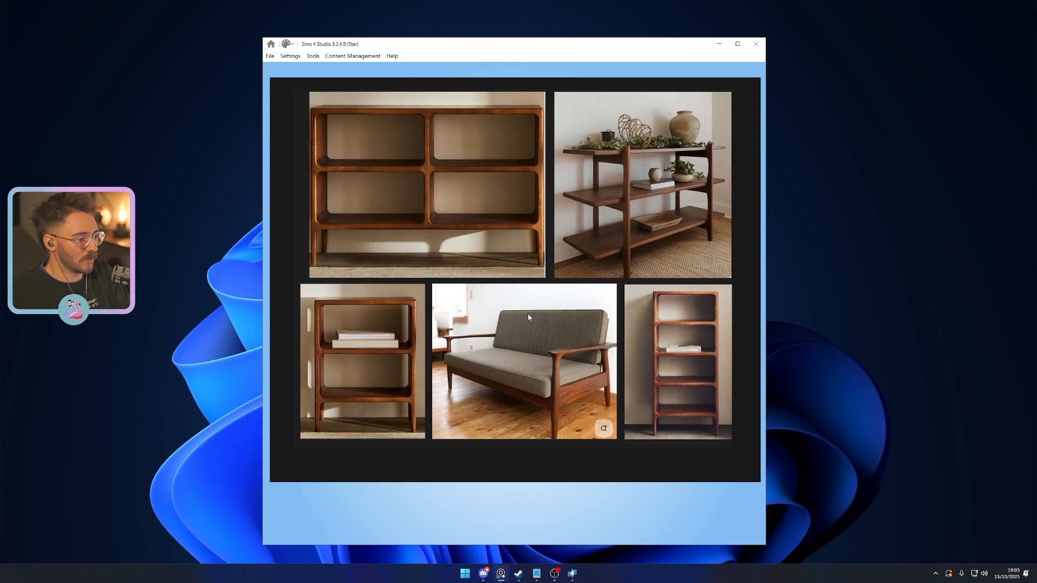
- Move the furniture reference board off the window and start a new object project using Create 3D Mesh
{"action": "mouse_move", "coordinate": [562, 96]}
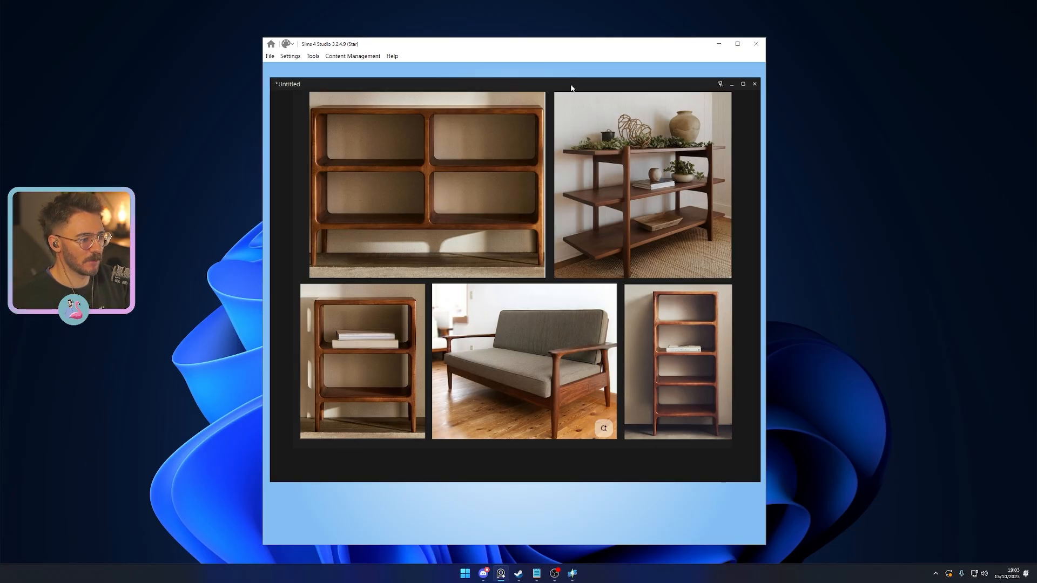
{"action": "left_click_drag", "start_coordinate": [571, 86], "coordinate": [1036, 102]}
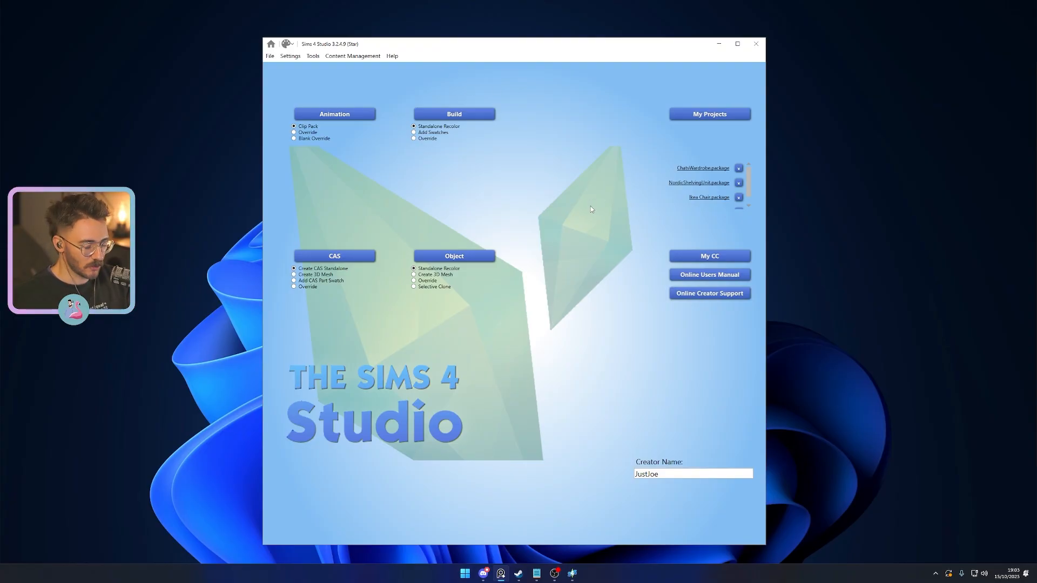
{"action": "left_click", "coordinate": [440, 275]}
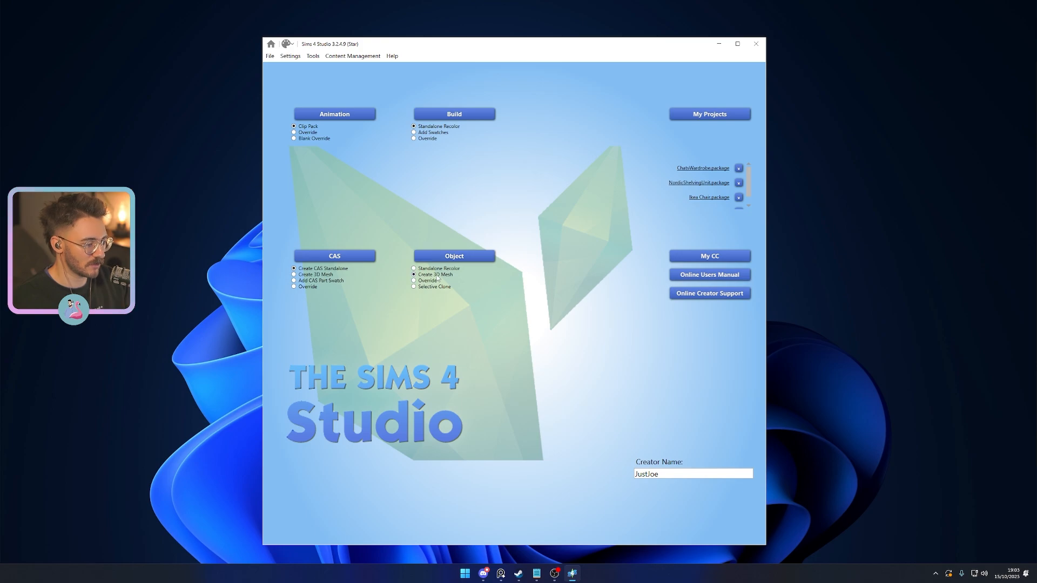
{"action": "left_click", "coordinate": [451, 259]}
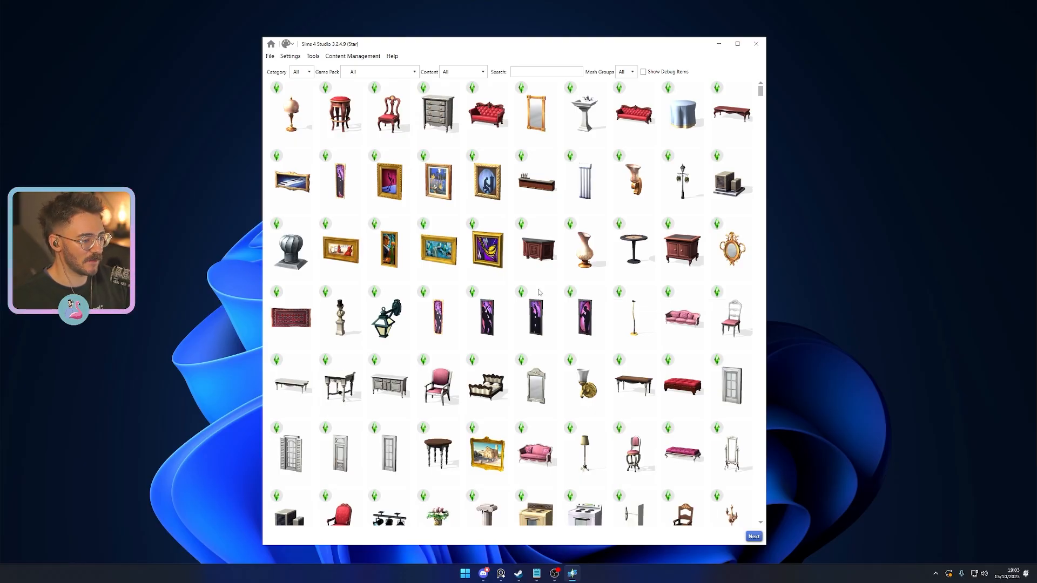
- Search the object catalog for "sofa" and select the Sofar by QWIRL loveseat as the base object
{"action": "left_click", "coordinate": [543, 74]}
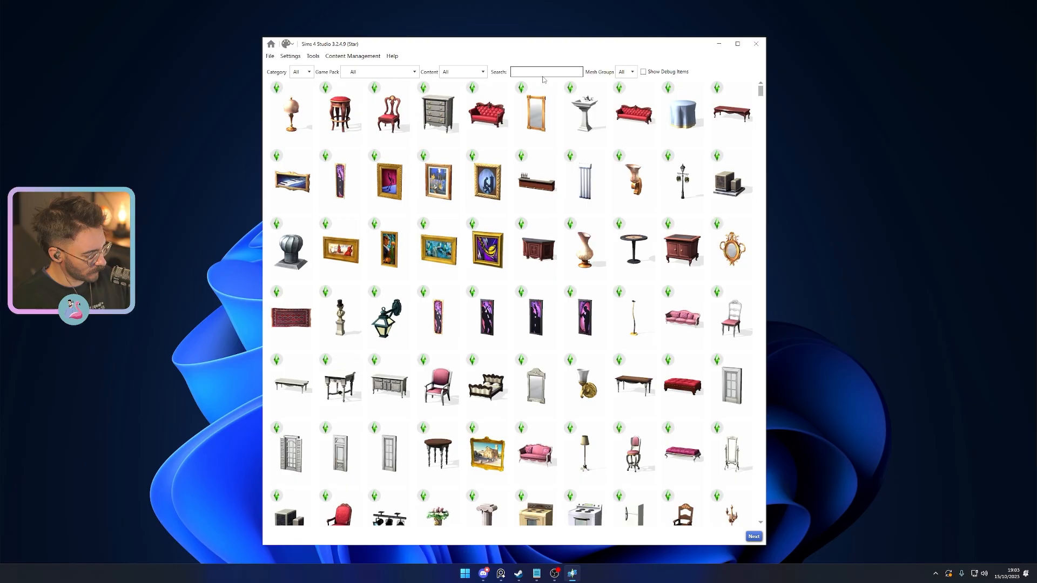
{"action": "type", "text": "sofa"}
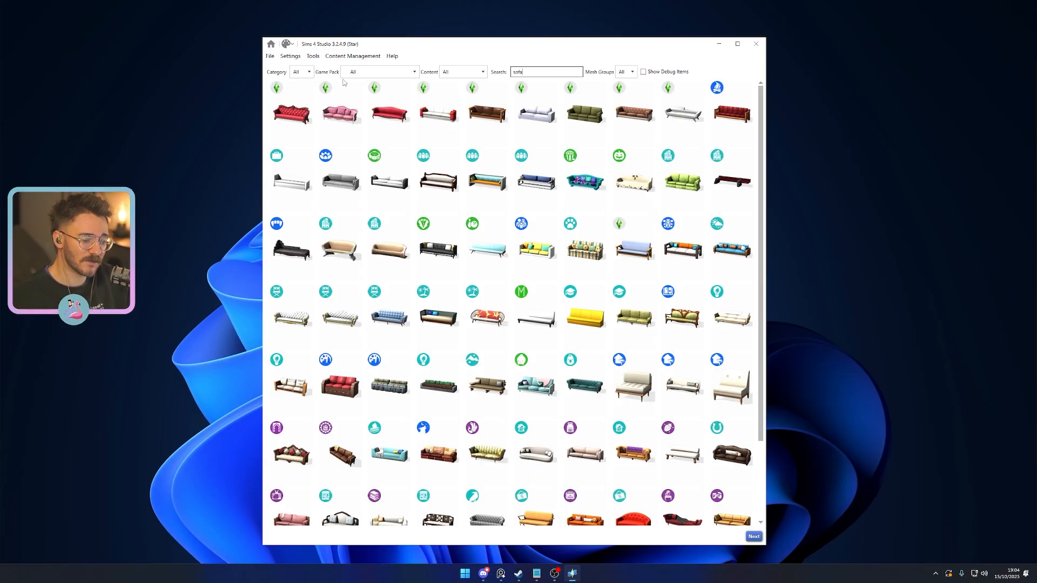
{"action": "scroll", "coordinate": [475, 266], "scroll_direction": "down", "scroll_amount": 3}
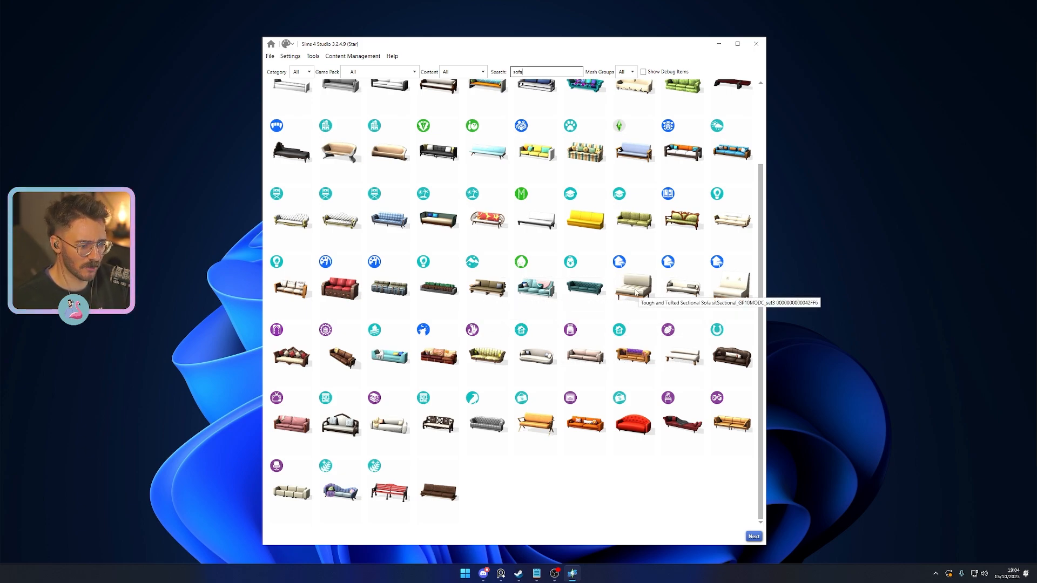
{"action": "scroll", "coordinate": [625, 313], "scroll_direction": "up", "scroll_amount": 3}
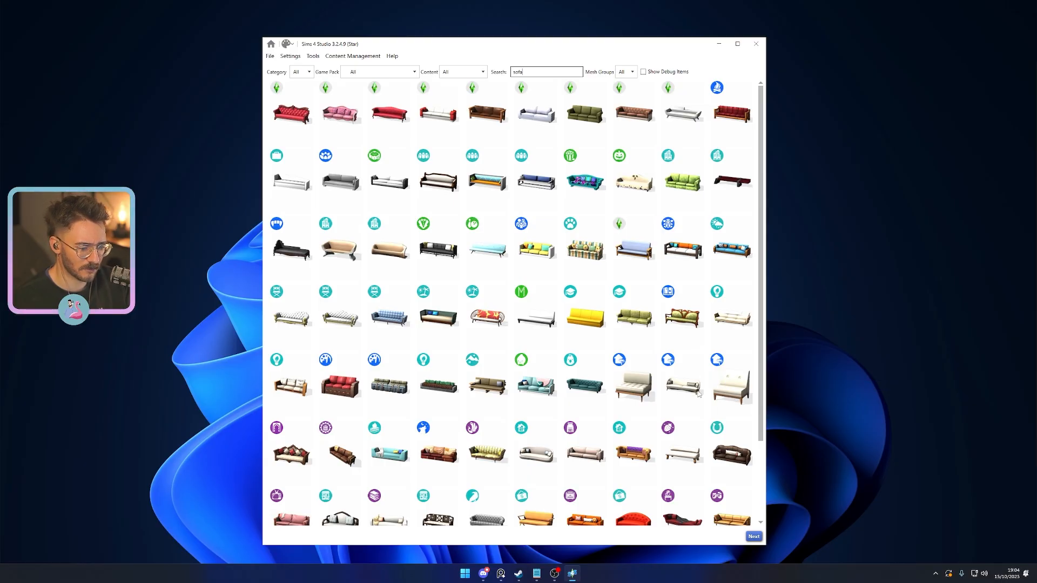
{"action": "scroll", "coordinate": [635, 389], "scroll_direction": "down", "scroll_amount": 3}
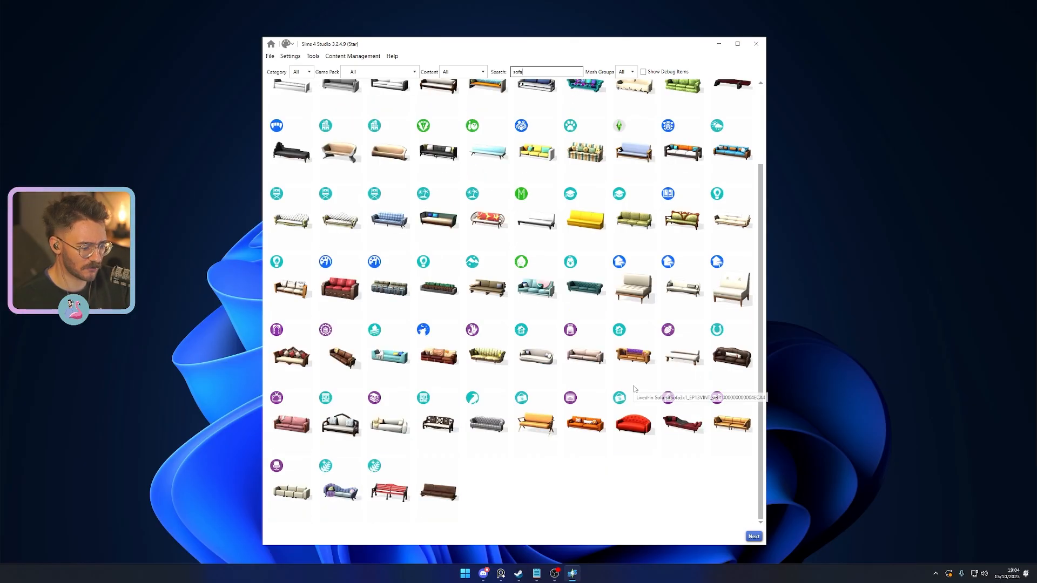
{"action": "left_click", "coordinate": [533, 428]}
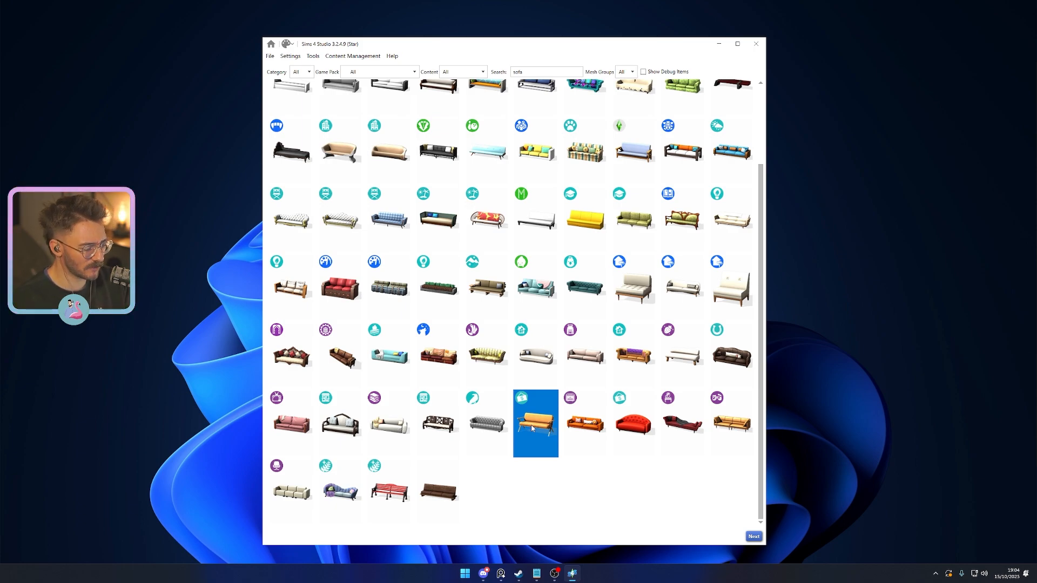
{"action": "mouse_move", "coordinate": [1036, 116]}
{"action": "left_mouse_down"}
{"action": "mouse_move", "coordinate": [598, 113]}
{"action": "mouse_move", "coordinate": [1036, 113]}
{"action": "left_mouse_up"}
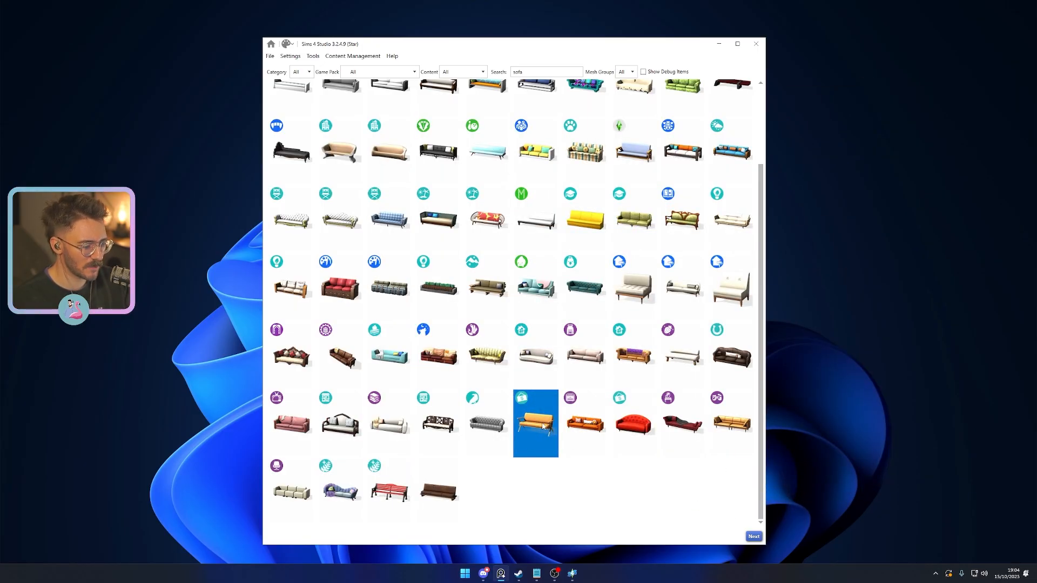
- Proceed to saving the package and create a folder named Darkwood Sofa inside Sims 4 CC
{"action": "left_click", "coordinate": [750, 540]}
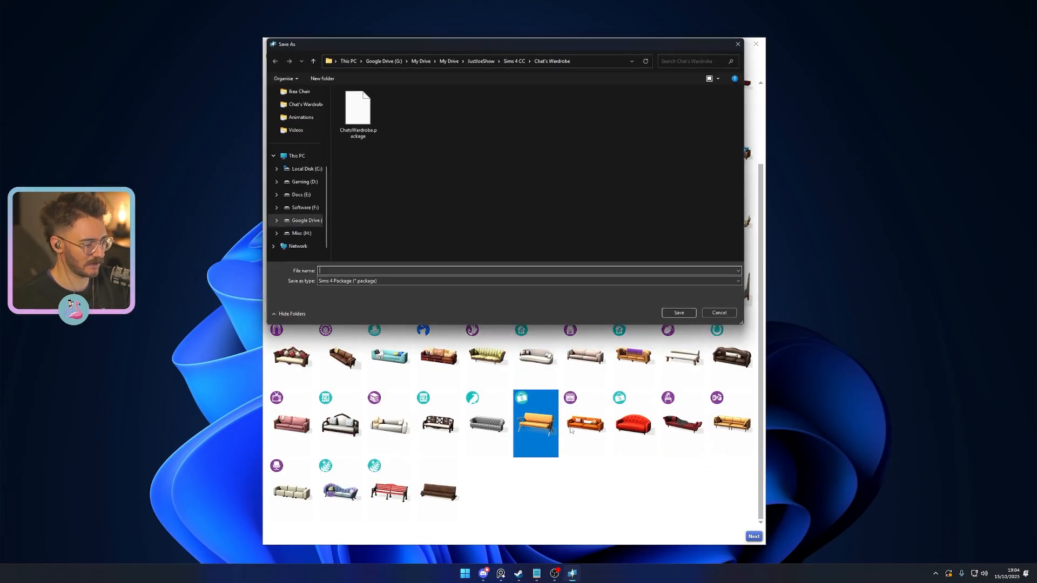
{"action": "left_click", "coordinate": [515, 61]}
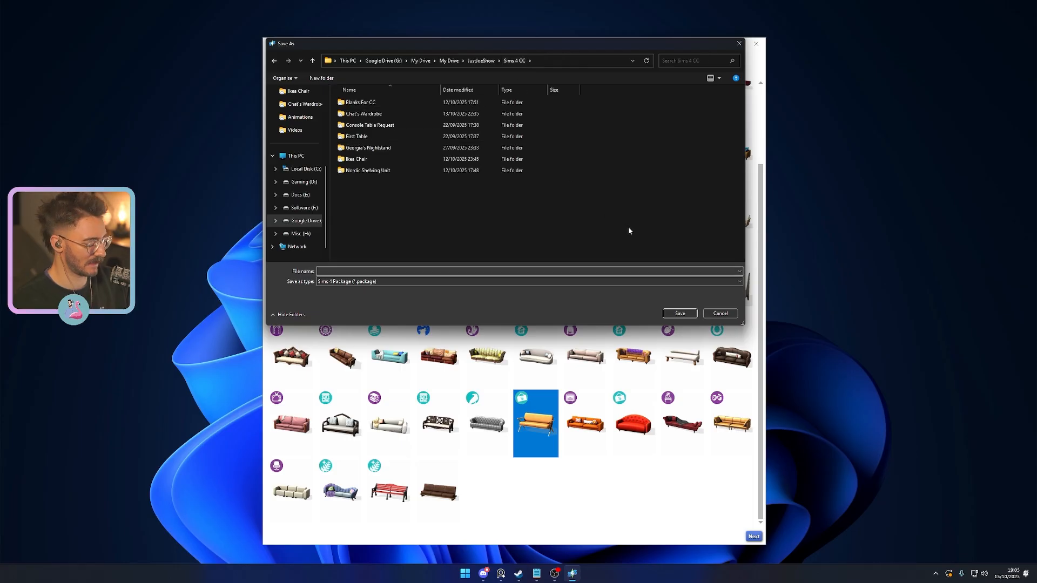
{"action": "key", "text": "ctrl+shift+n"}
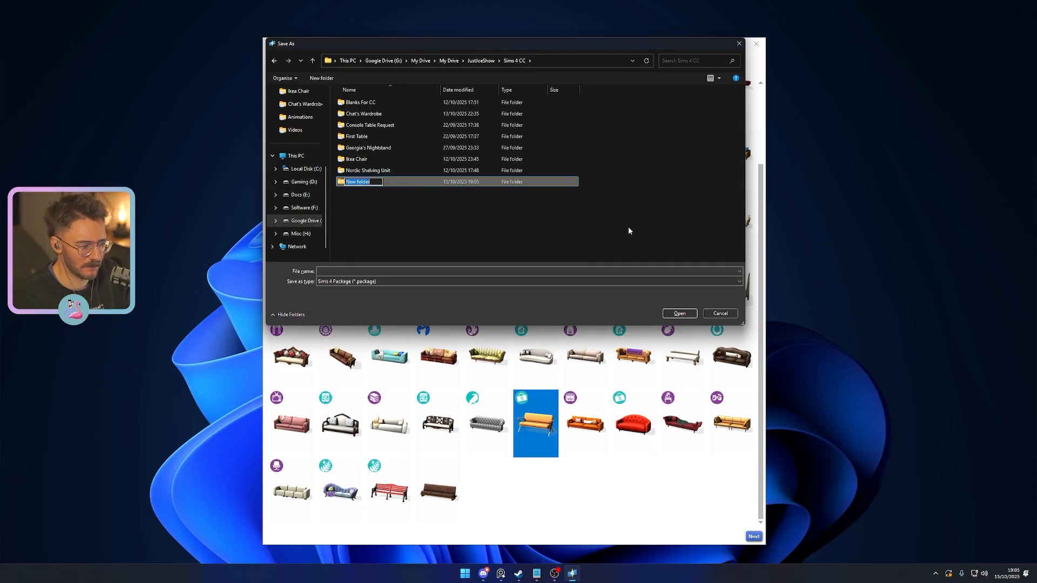
{"action": "type", "text": "Darkwood Sofa"}
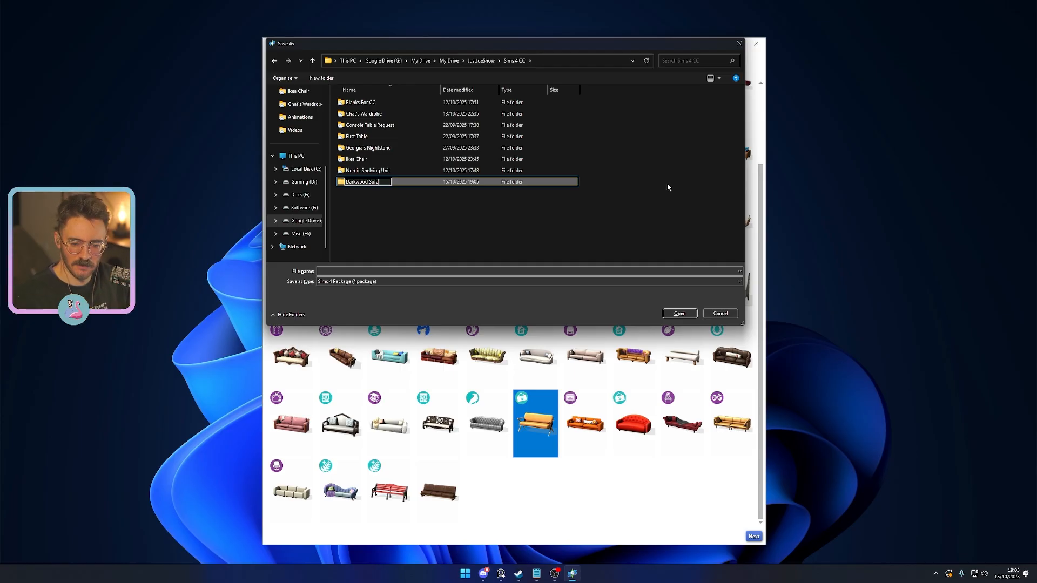
{"action": "right_click_drag", "start_coordinate": [1036, 141], "coordinate": [260, 132]}
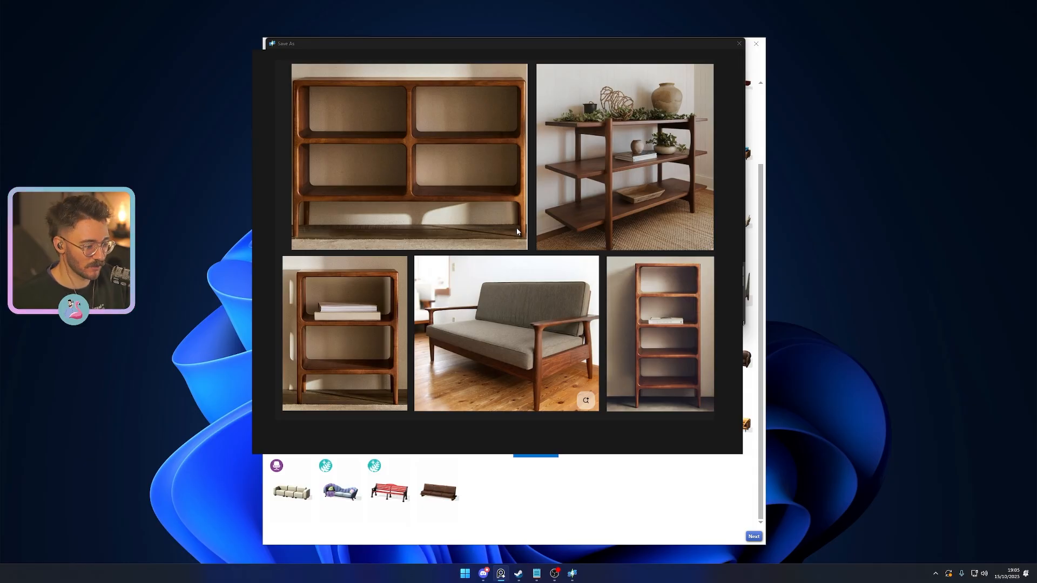
{"action": "right_click_drag", "start_coordinate": [498, 436], "coordinate": [1036, 423]}
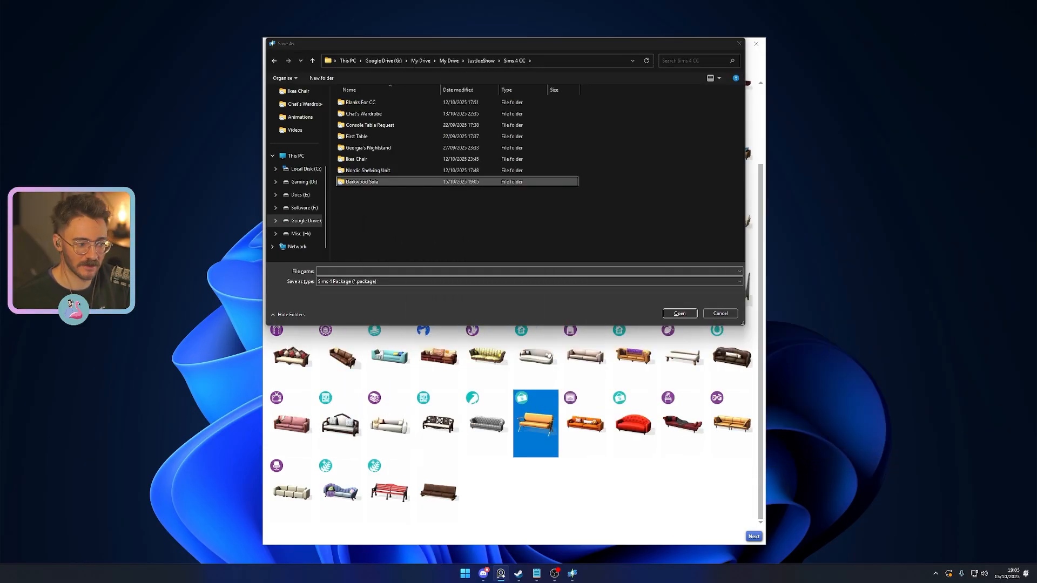
- Save the package as DarkwoodSofa inside the Darkwood Sofa folder
{"action": "double_click", "coordinate": [371, 183]}
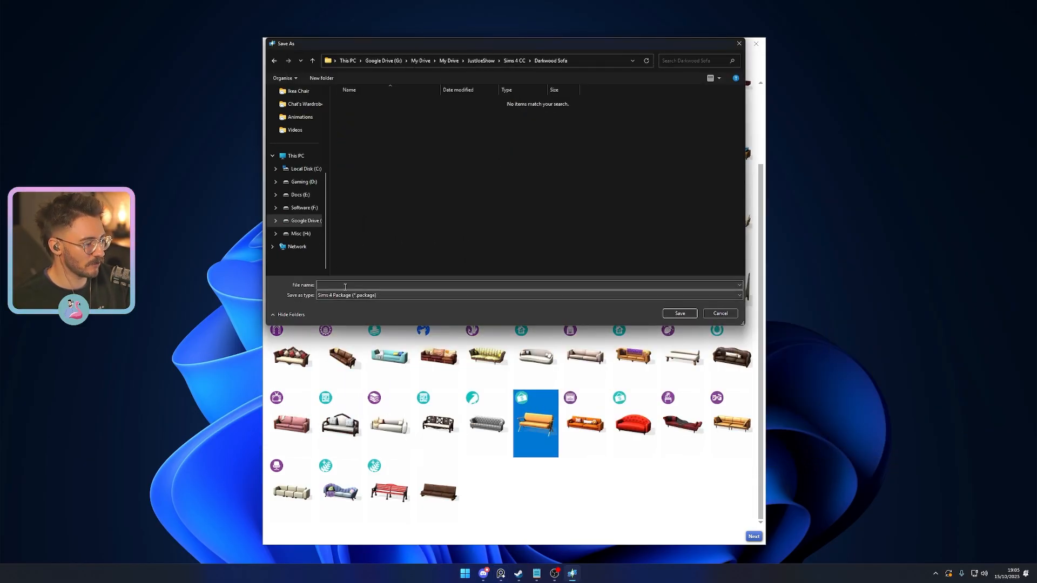
{"action": "left_click", "coordinate": [345, 285]}
{"action": "type", "text": "Darkwood"}
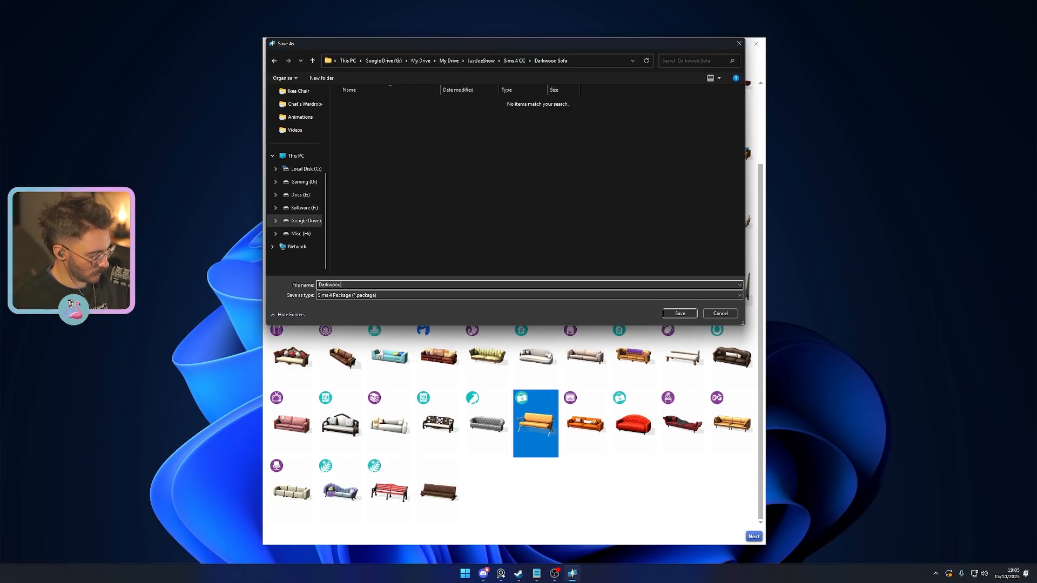
{"action": "type", "text": "Sofa"}
{"action": "key", "text": "Return"}
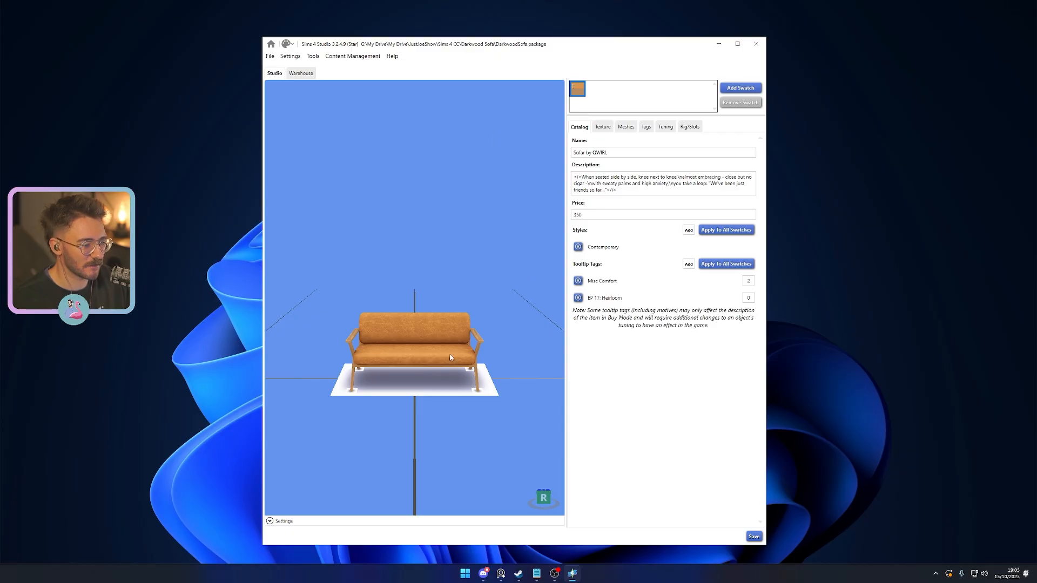
- Inspect the cloned sofa model along with its texture, mesh and tag settings
{"action": "left_click_drag", "start_coordinate": [450, 357], "coordinate": [416, 430]}
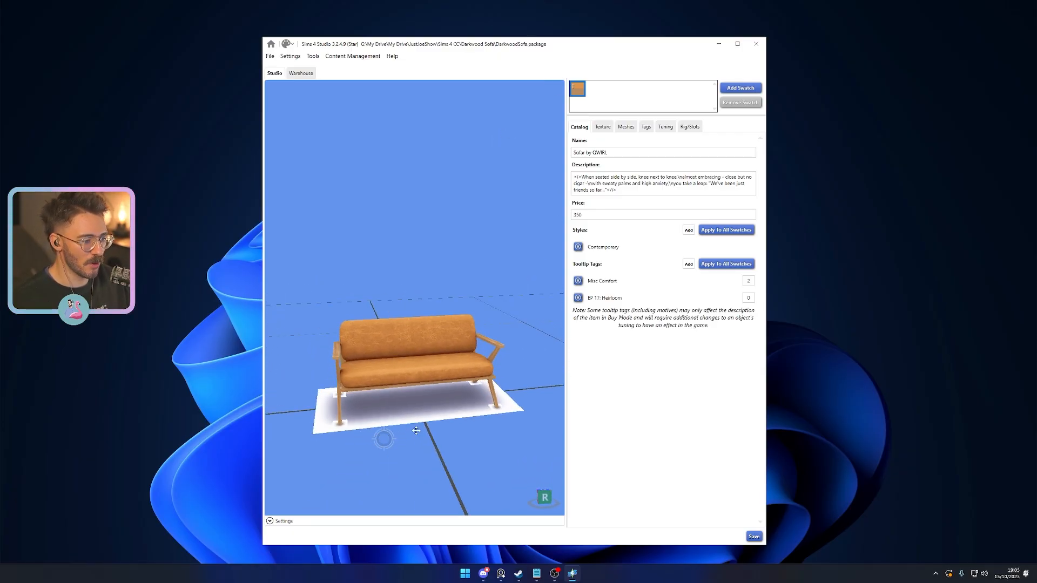
{"action": "left_click", "coordinate": [606, 130]}
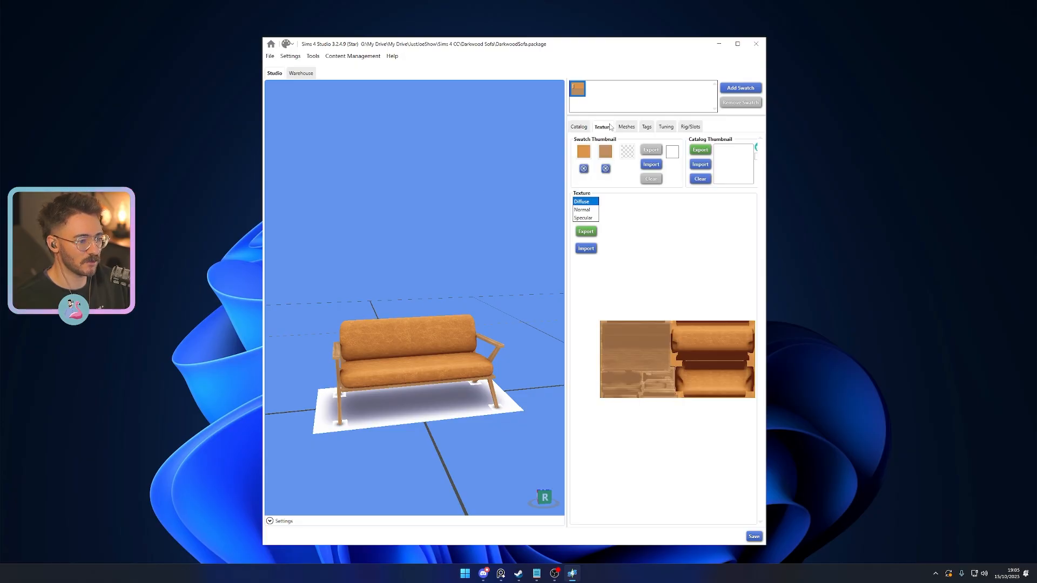
{"action": "left_click", "coordinate": [629, 130]}
{"action": "left_click", "coordinate": [647, 130]}
- Examine the sofa's rig slots, including the _IKtarget_butt_0 and _IKtarget_child_butt_1 seating bones, and their placement on the model
{"action": "left_click", "coordinate": [690, 127]}
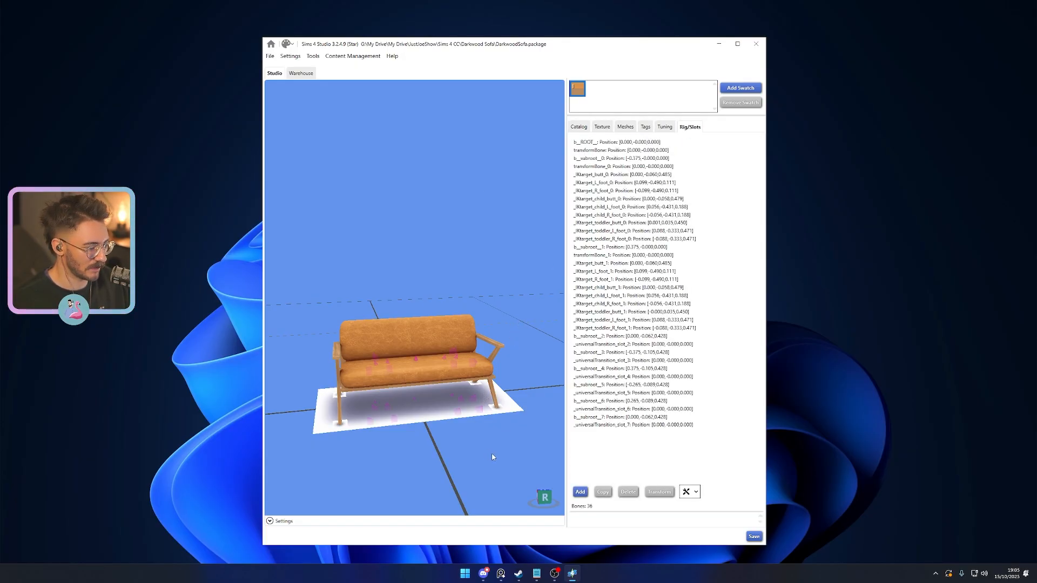
{"action": "right_click_drag", "start_coordinate": [493, 458], "coordinate": [479, 429]}
{"action": "right_click_drag", "start_coordinate": [366, 434], "coordinate": [371, 461]}
{"action": "mouse_move", "coordinate": [377, 377]}
{"action": "right_mouse_down"}
{"action": "mouse_move", "coordinate": [509, 429]}
{"action": "mouse_move", "coordinate": [493, 445]}
{"action": "mouse_move", "coordinate": [475, 440]}
{"action": "mouse_move", "coordinate": [381, 372]}
{"action": "right_mouse_up"}
{"action": "left_click", "coordinate": [381, 371]}
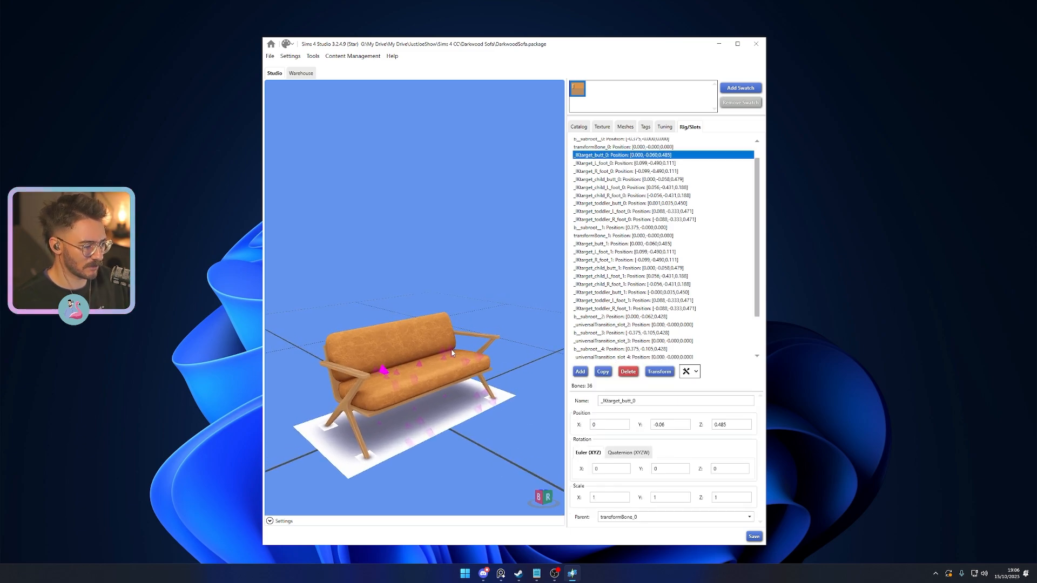
{"action": "left_click", "coordinate": [450, 352]}
{"action": "left_click", "coordinate": [625, 155]}
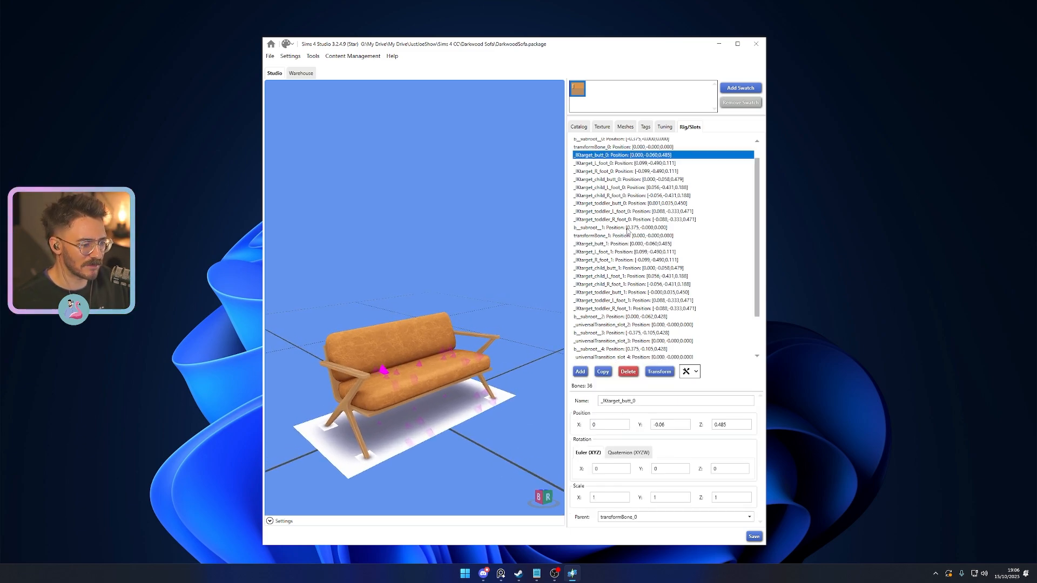
{"action": "left_click", "coordinate": [598, 294]}
{"action": "left_click", "coordinate": [597, 269]}
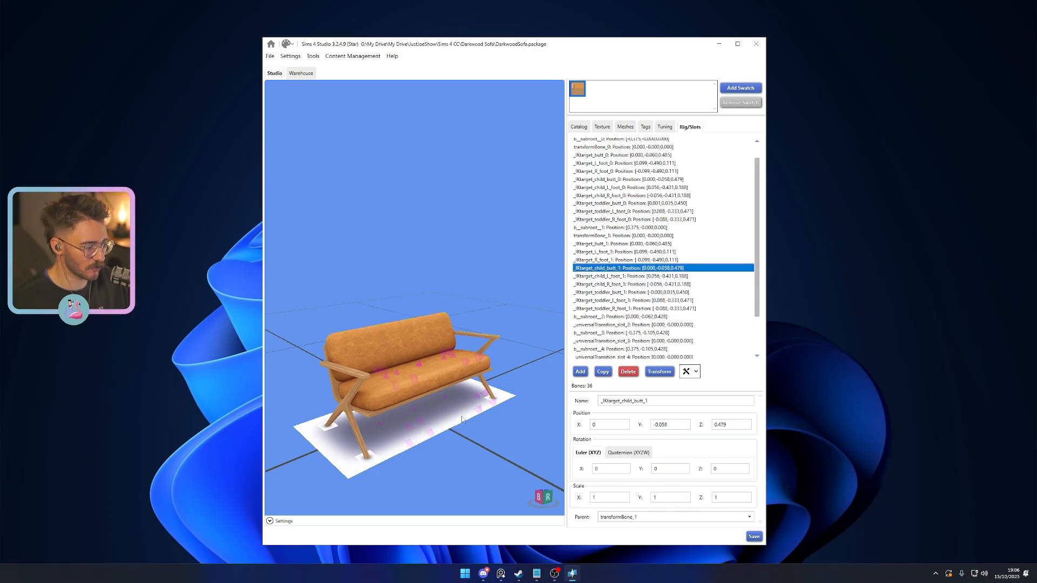
{"action": "left_click_drag", "start_coordinate": [472, 393], "coordinate": [511, 432]}
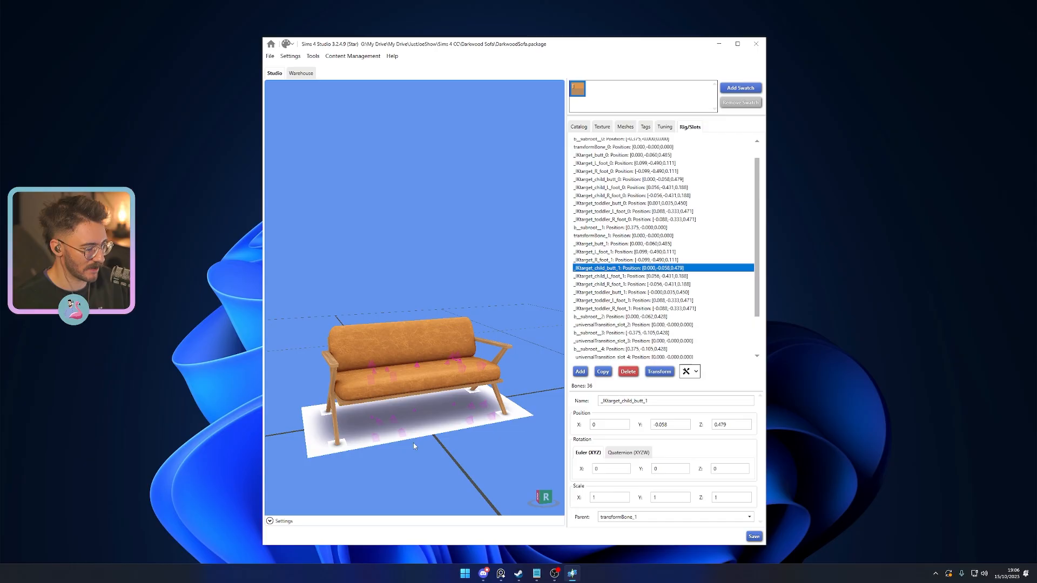
- Review the sofa's mesh and catalog details and view the model from several angles
{"action": "left_click", "coordinate": [625, 127]}
{"action": "left_click_drag", "start_coordinate": [388, 258], "coordinate": [481, 256]}
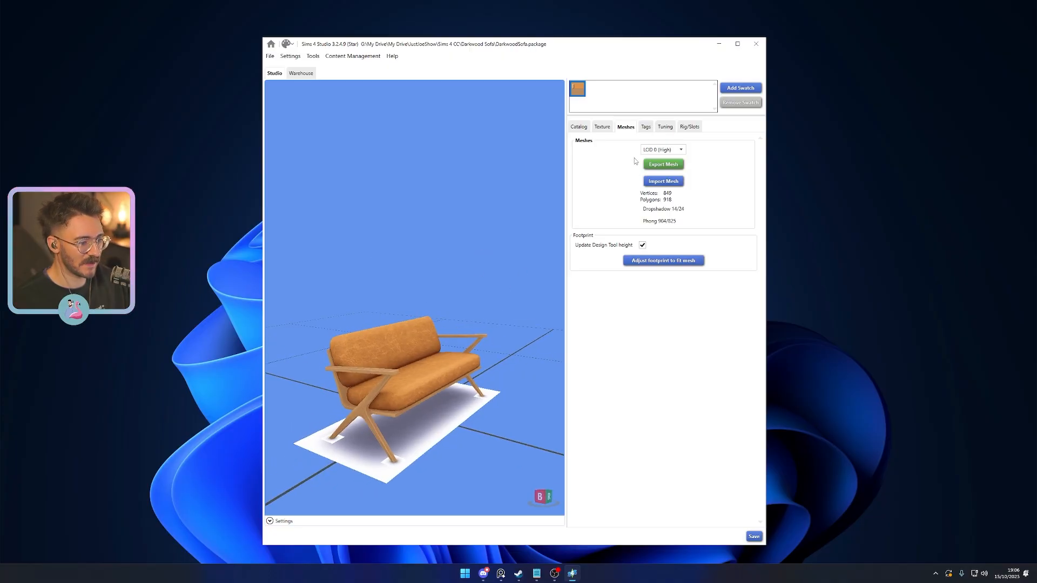
{"action": "left_click", "coordinate": [612, 127]}
{"action": "left_click", "coordinate": [578, 128]}
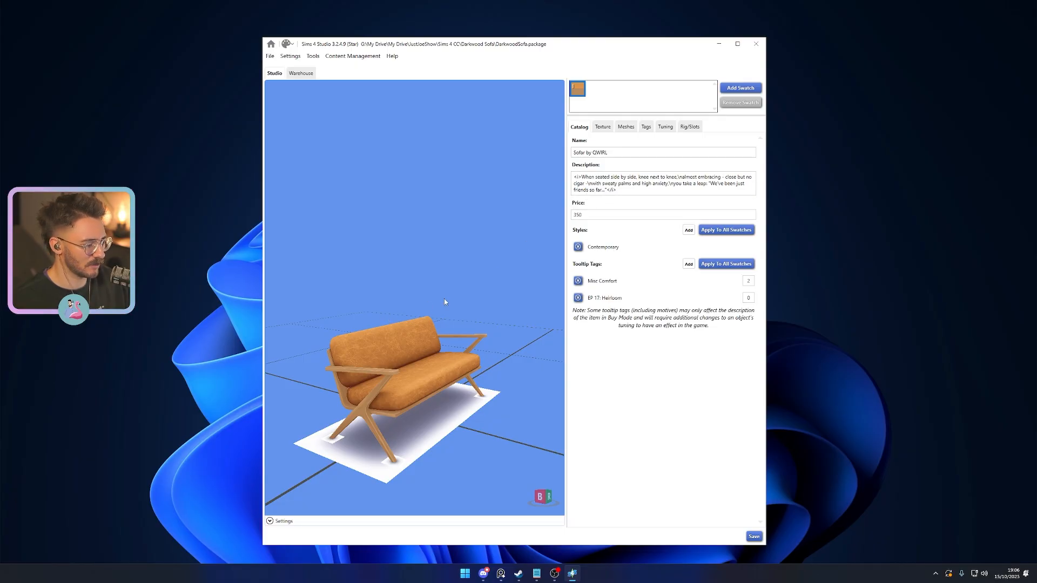
{"action": "left_click_drag", "start_coordinate": [444, 300], "coordinate": [327, 421]}
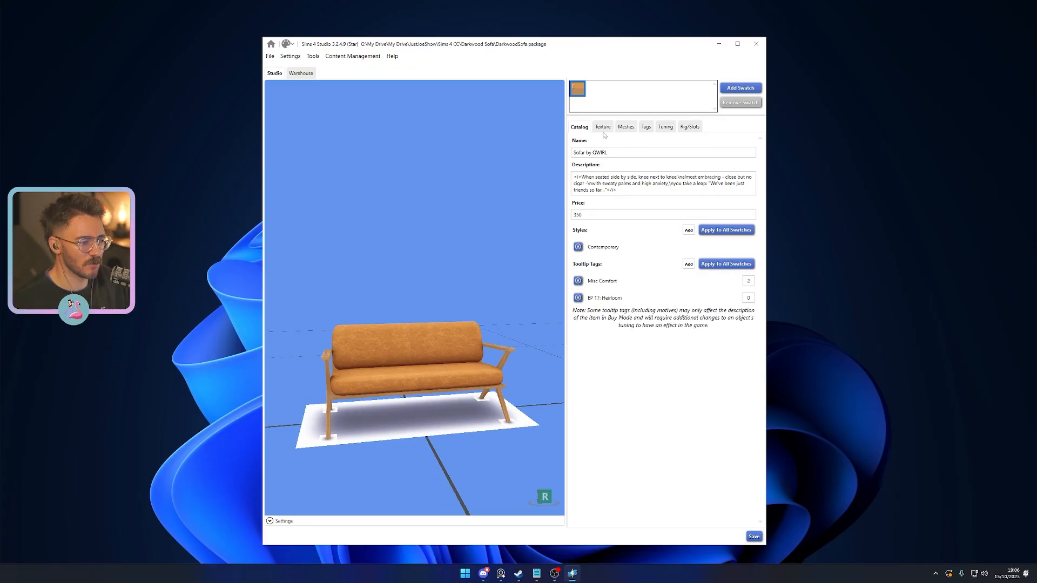
- Examine the level-of-detail options available for the sofa's mesh, keeping LOD 0 (High) selected
{"action": "left_click", "coordinate": [628, 128]}
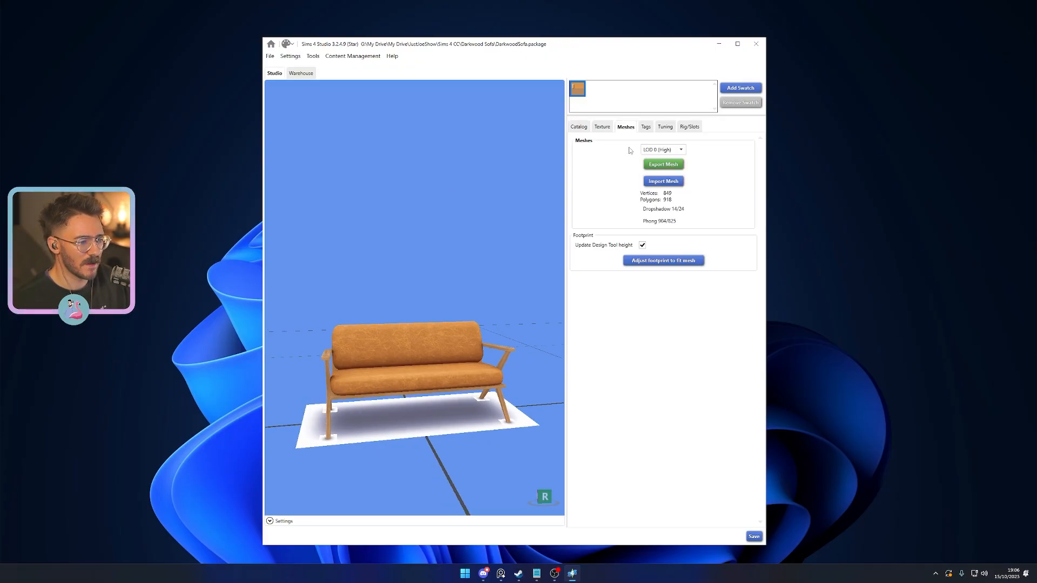
{"action": "left_click", "coordinate": [661, 151]}
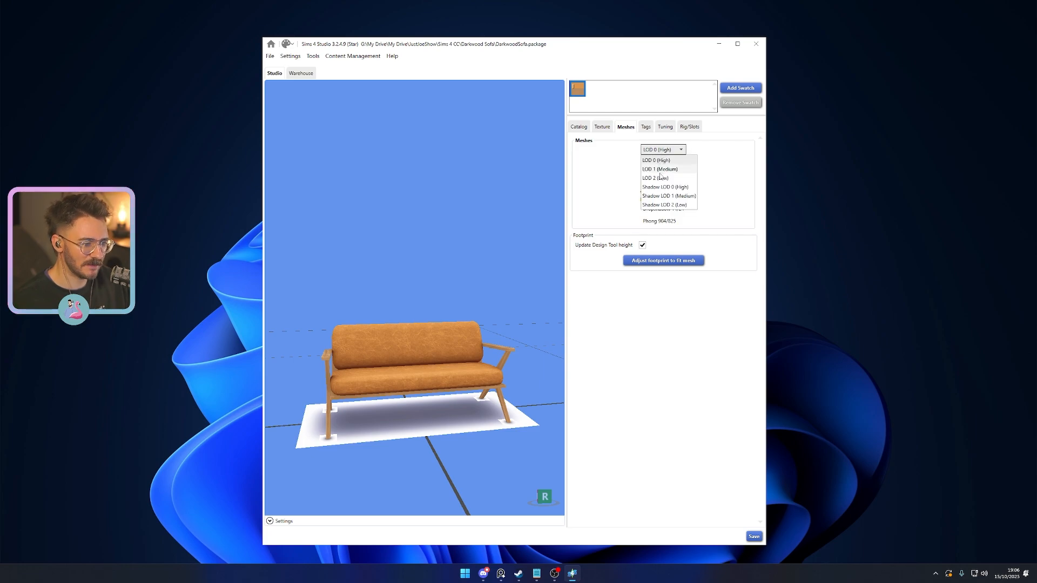
{"action": "left_click", "coordinate": [719, 160]}
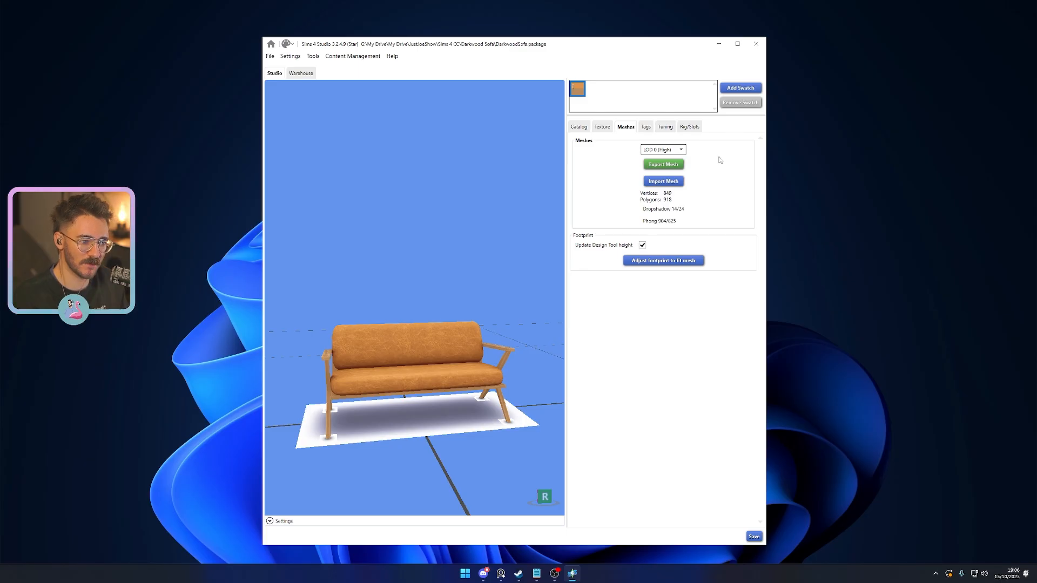
{"action": "left_click", "coordinate": [682, 149]}
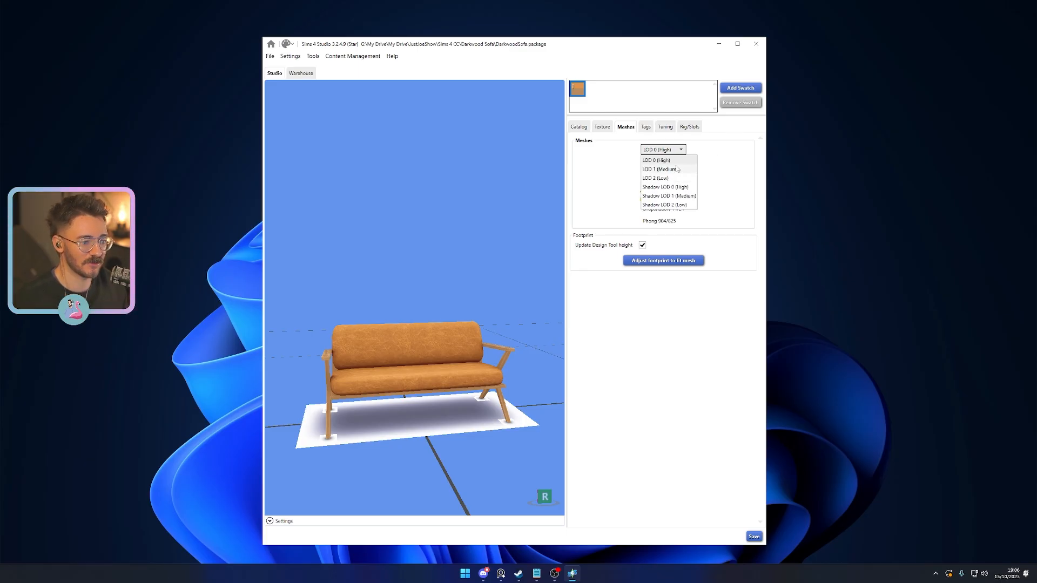
{"action": "left_click", "coordinate": [729, 171]}
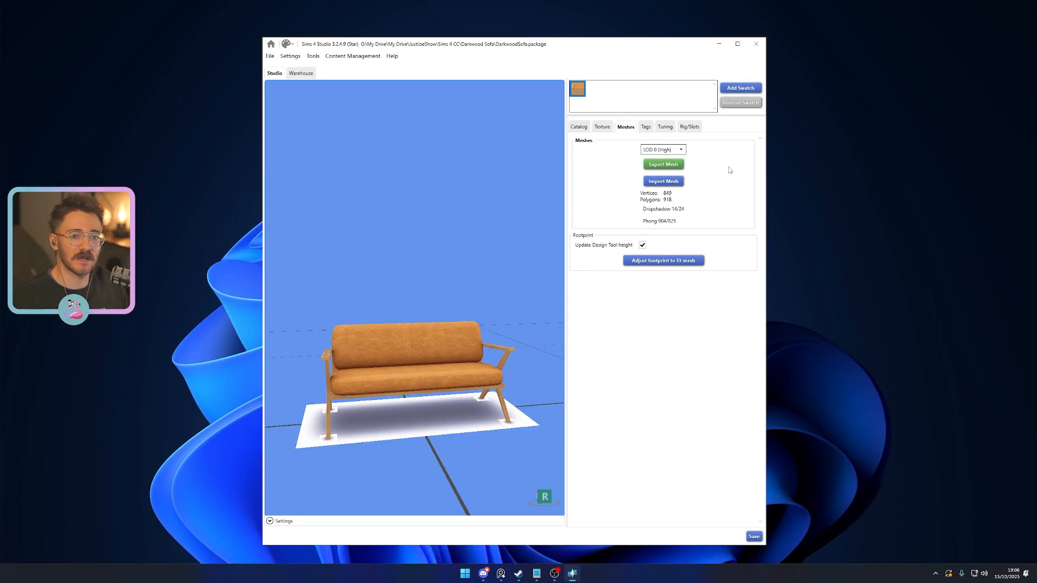
- Check the mesh details of LOD 2 (Low), then return to LOD 0 (High)
{"action": "left_click", "coordinate": [664, 149]}
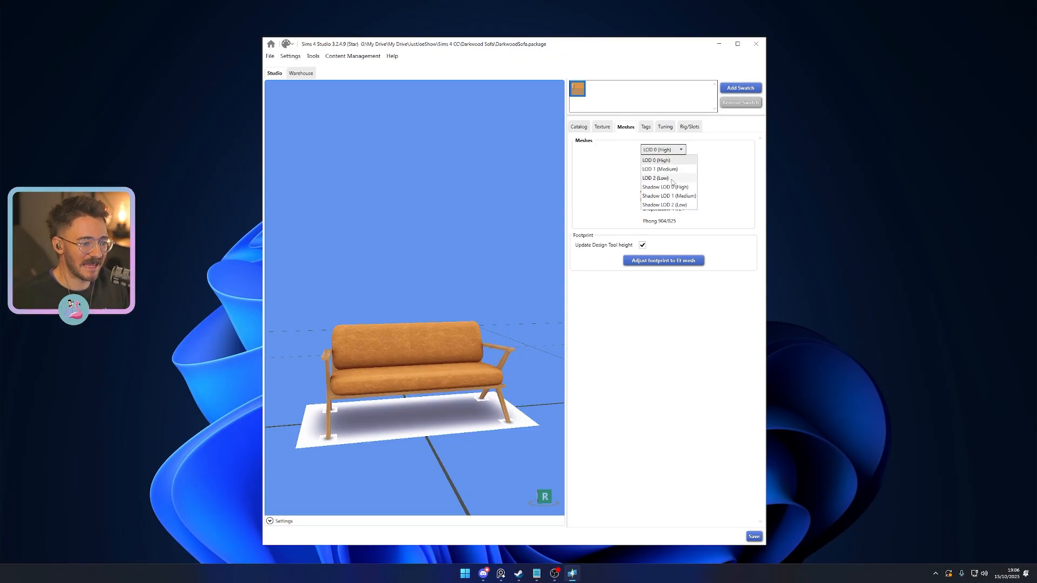
{"action": "left_click", "coordinate": [670, 179]}
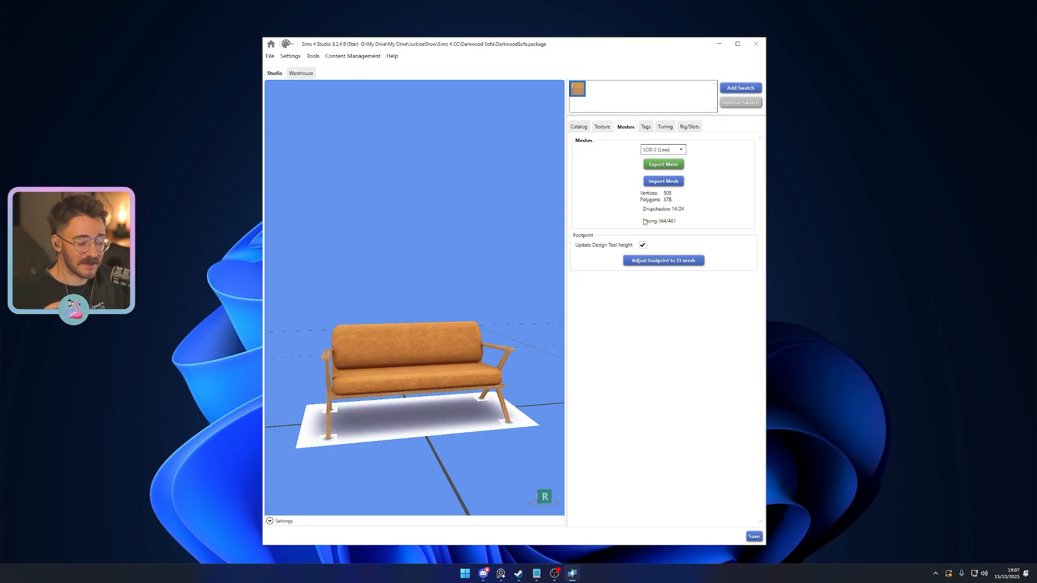
{"action": "left_click", "coordinate": [663, 150]}
{"action": "left_click", "coordinate": [663, 158]}
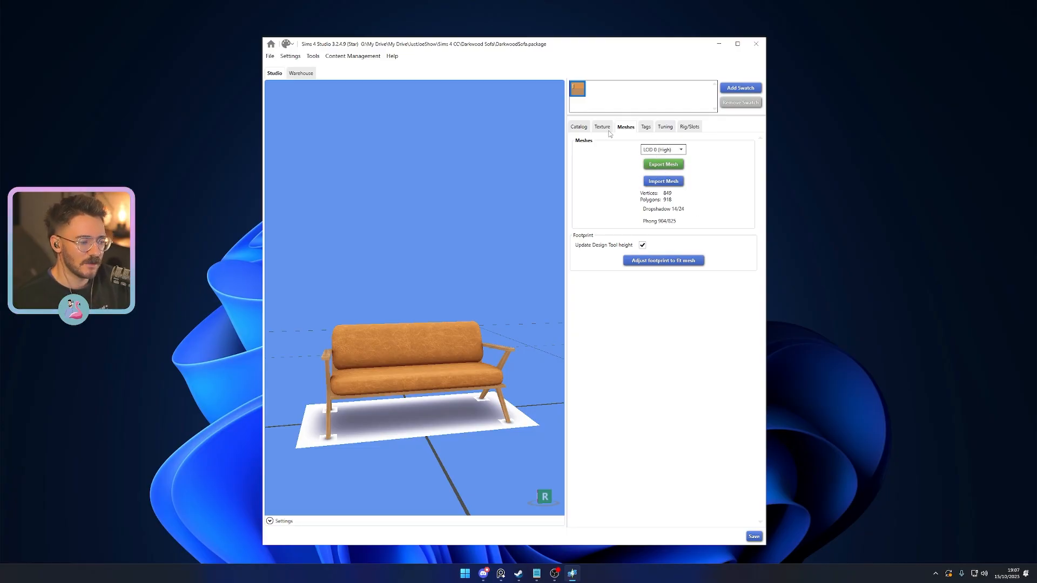
- Export the LOD 0 (High) mesh as a Blender file named DarkwoodSofa in the Darkwood Sofa folder
{"action": "left_click", "coordinate": [665, 167]}
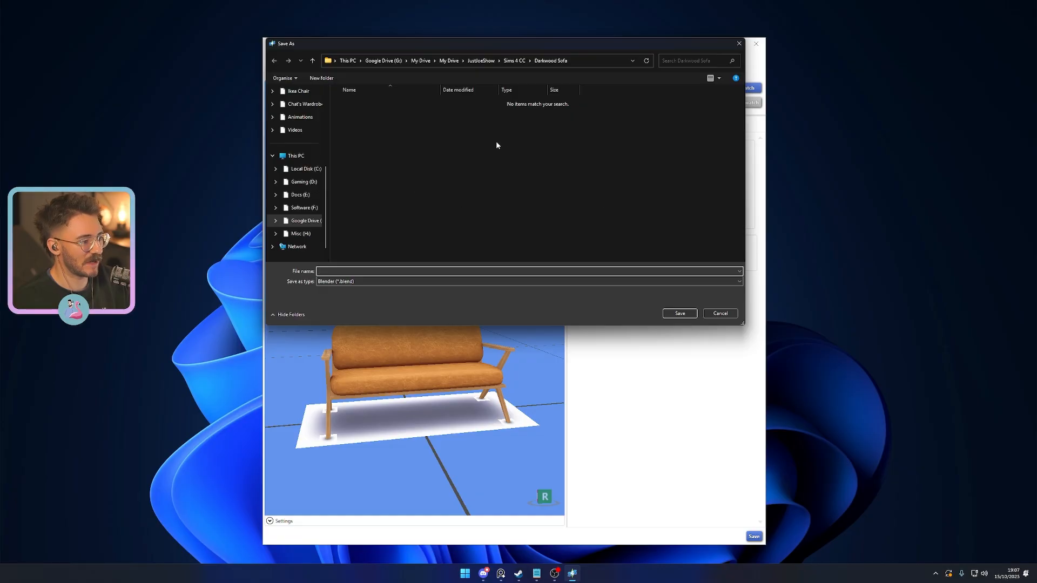
{"action": "type", "text": "DarkwoodSofa"}
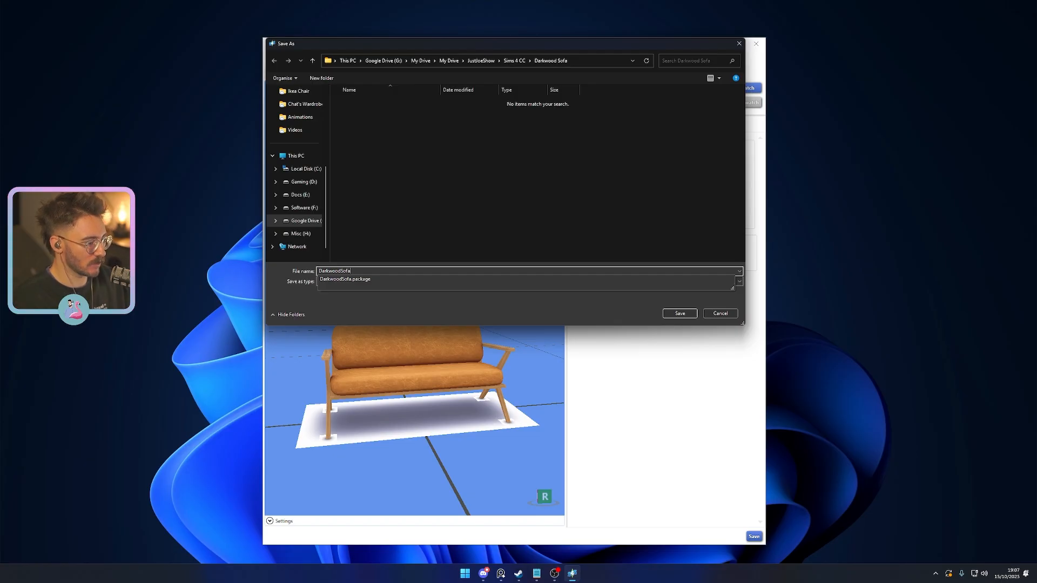
{"action": "key", "text": "Return"}
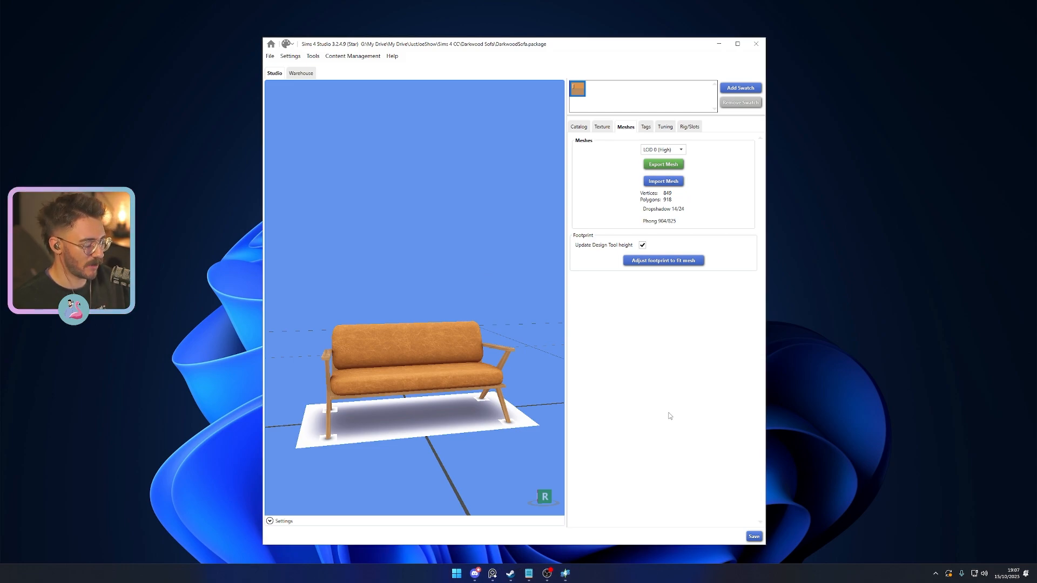
- Open the exported DarkwoodSofa.blend from the Darkwood Sofa folder in Blender
{"action": "left_click_drag", "start_coordinate": [0, 120], "coordinate": [494, 121]}
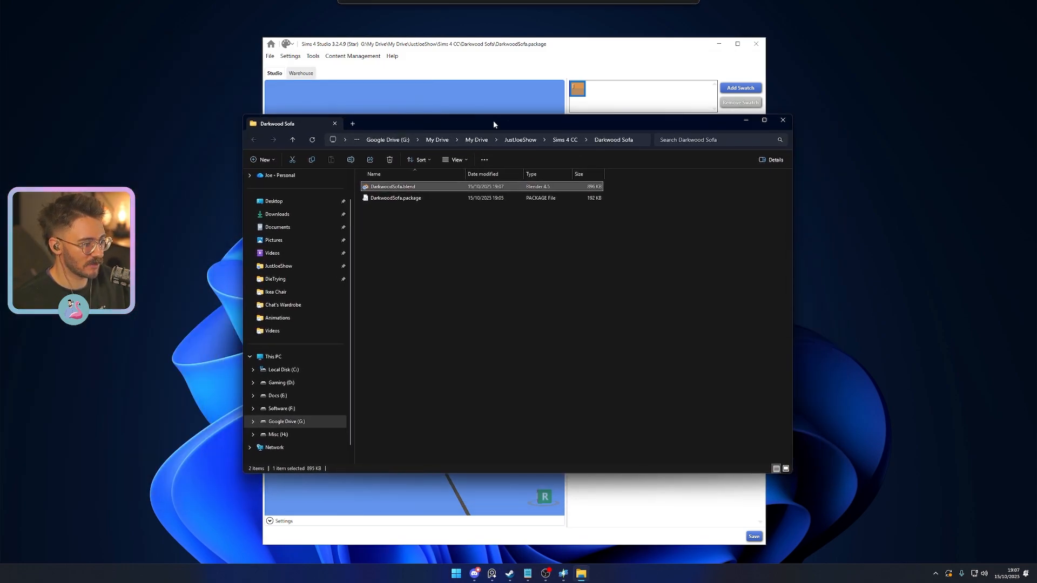
{"action": "double_click", "coordinate": [403, 188]}
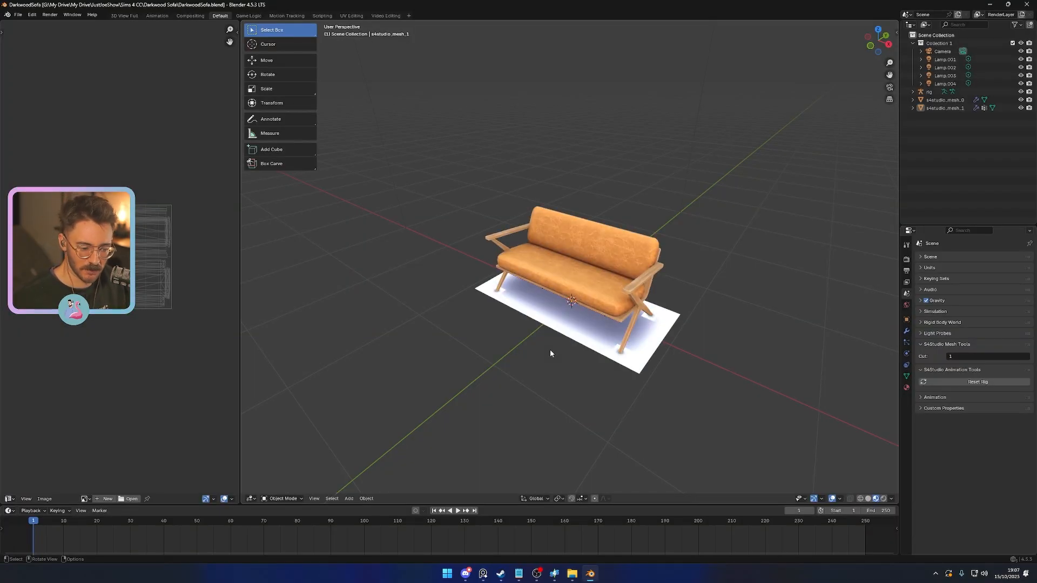
{"action": "middle_click_drag", "start_coordinate": [489, 323], "coordinate": [532, 361]}
- Delete the camera, the four lamps and the rig from the scene, keeping the two s4studio meshes
{"action": "left_click", "coordinate": [940, 52]}
{"action": "left_click", "coordinate": [950, 84], "text": "shift"}
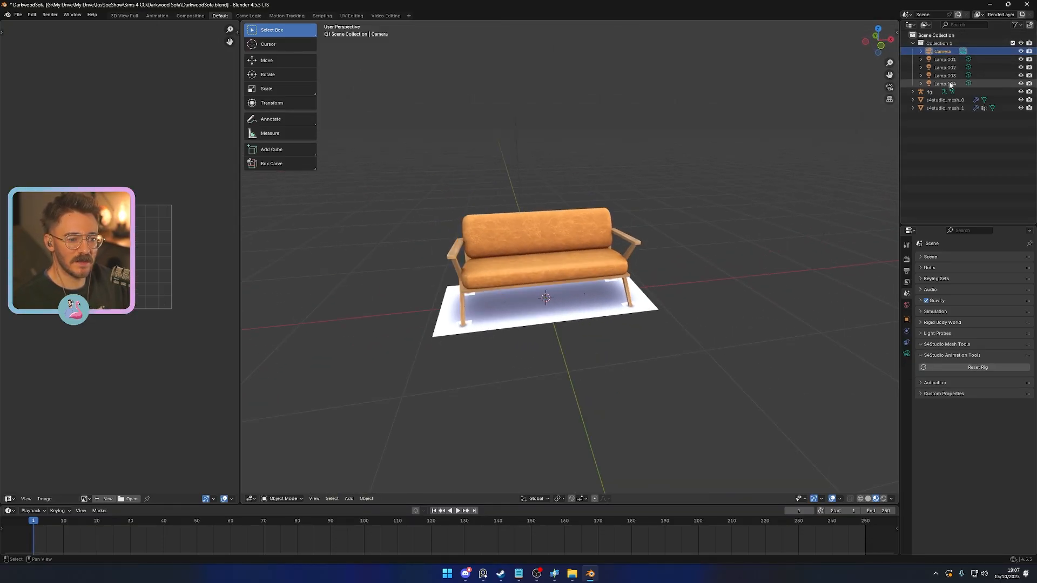
{"action": "key", "text": "Delete"}
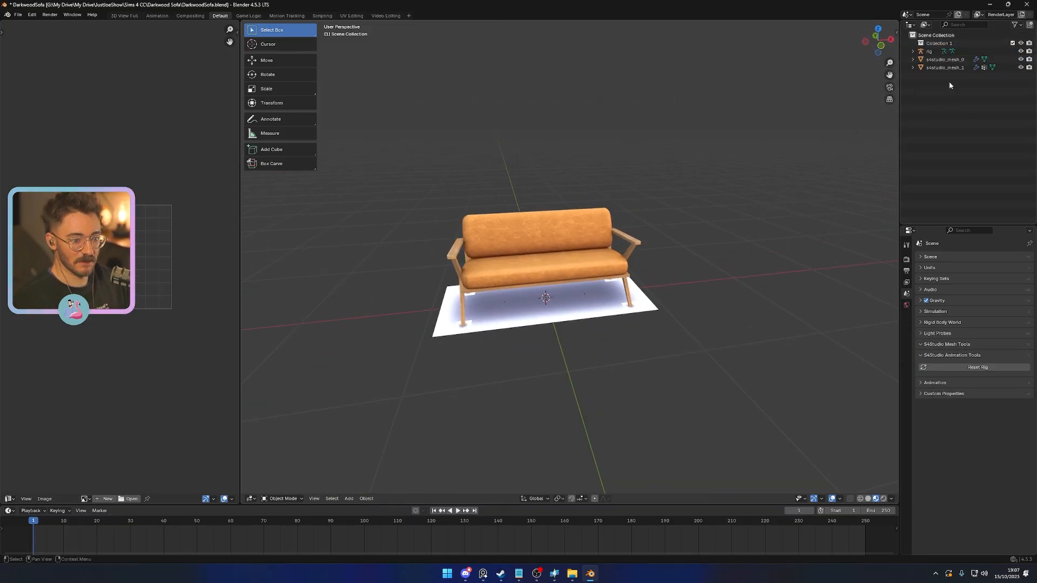
{"action": "left_click", "coordinate": [932, 52]}
{"action": "key", "text": "Delete"}
- Examine the s4studio_mesh_0 shadow plane and the s4studio_mesh_1 sofa mesh from several angles
{"action": "left_click", "coordinate": [941, 52]}
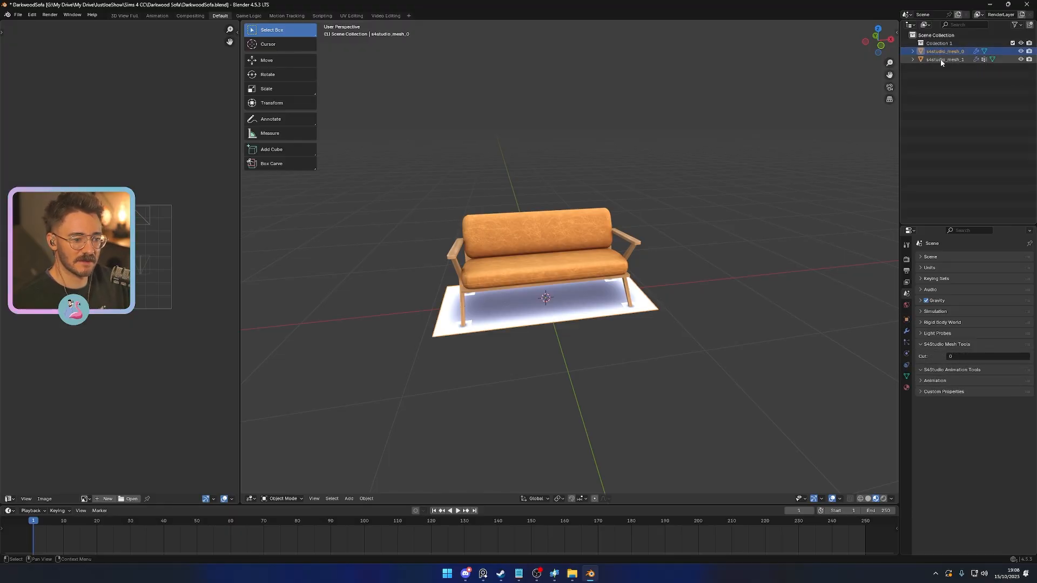
{"action": "middle_click_drag", "start_coordinate": [724, 294], "coordinate": [546, 346]}
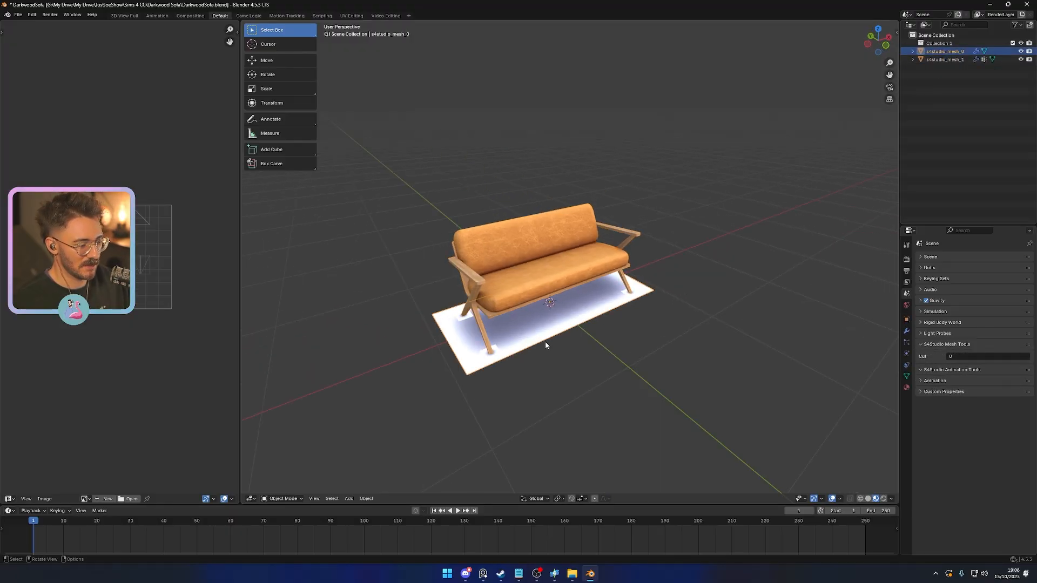
{"action": "left_click", "coordinate": [519, 274]}
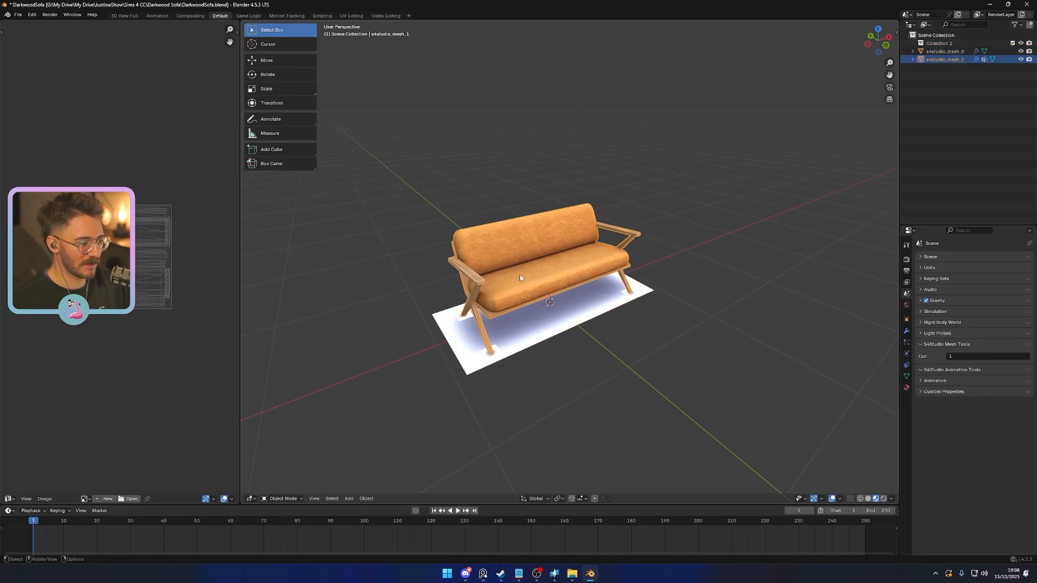
{"action": "key", "text": "g"}
{"action": "right_click", "coordinate": [517, 361]}
{"action": "scroll", "coordinate": [567, 399], "scroll_direction": "up", "scroll_amount": 3}
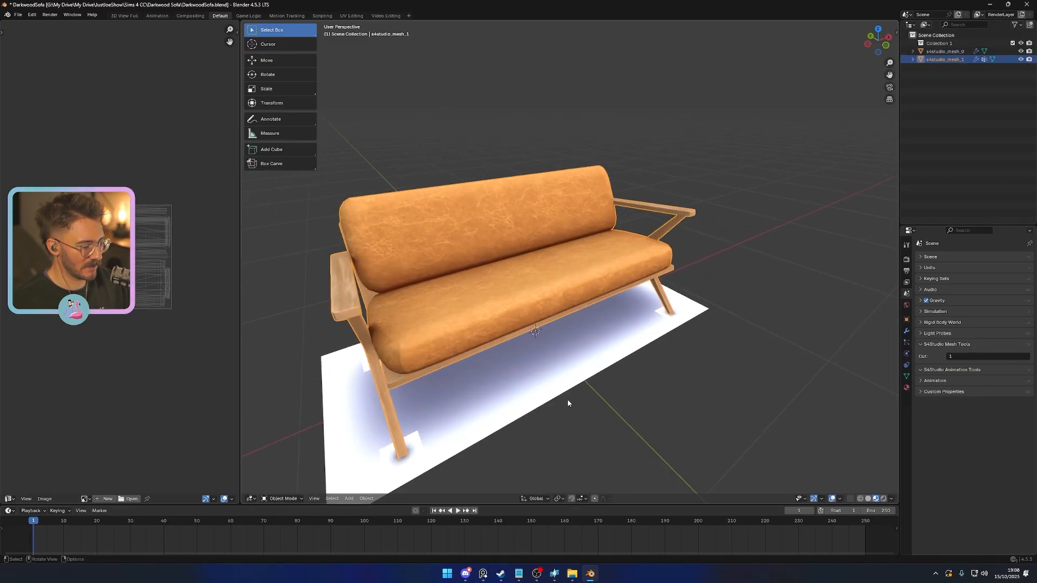
{"action": "key", "text": "g"}
{"action": "right_click", "coordinate": [653, 390]}
{"action": "scroll", "coordinate": [616, 378], "scroll_direction": "down", "scroll_amount": 3}
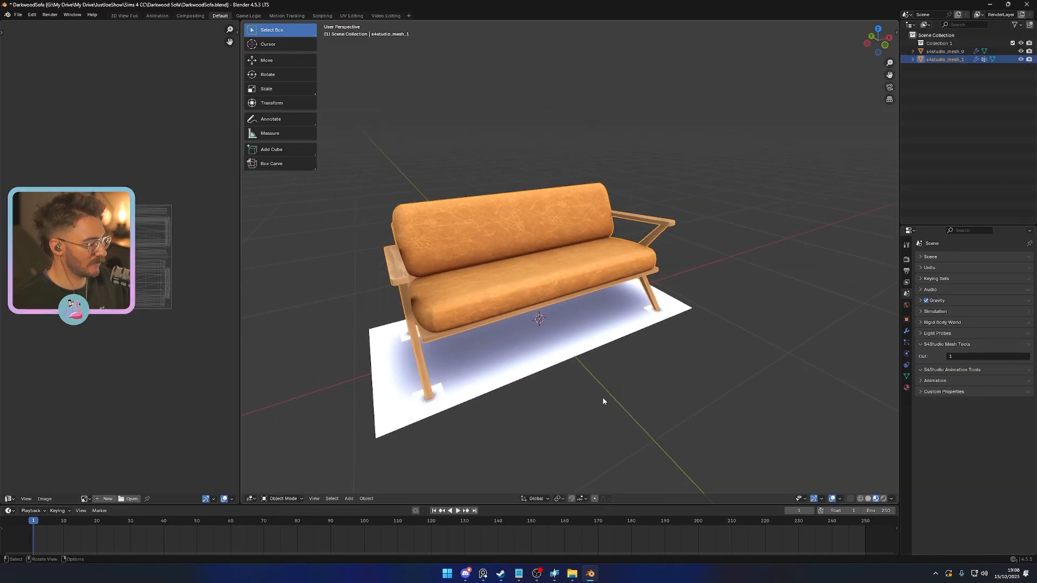
{"action": "left_click", "coordinate": [630, 352]}
{"action": "middle_click_drag", "start_coordinate": [607, 366], "coordinate": [567, 313]}
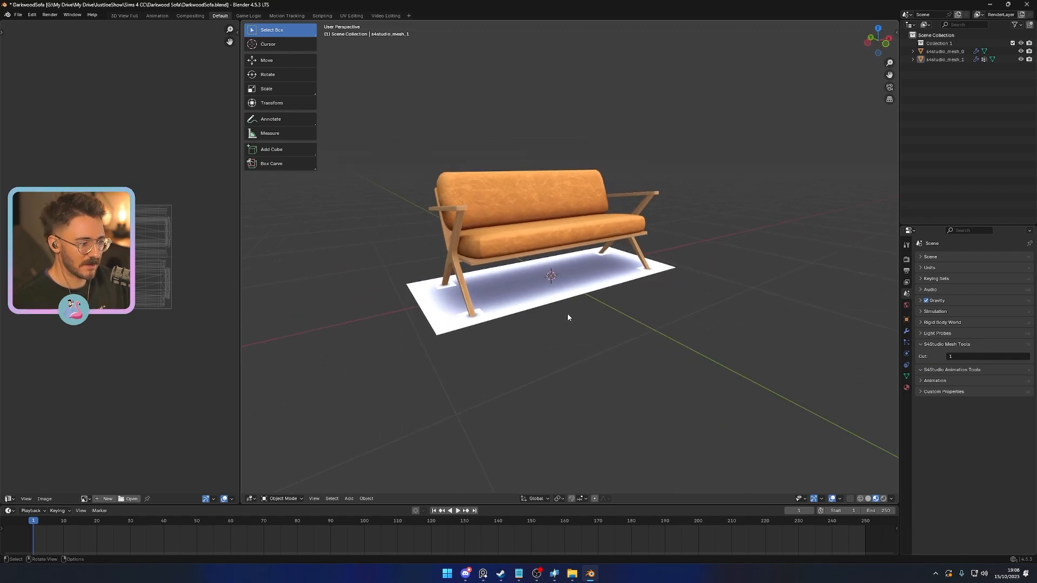
{"action": "middle_click_drag", "start_coordinate": [701, 271], "coordinate": [660, 296]}
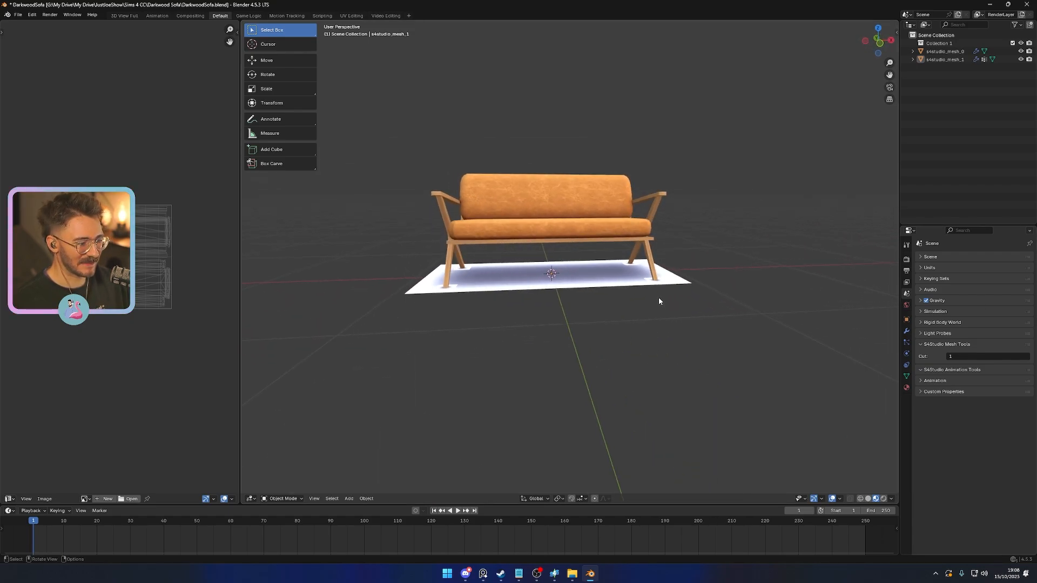
- Add a cube, reduce its height along Z and scale it along X to about the sofa's width
{"action": "key", "text": "shift+a"}
{"action": "mouse_move", "coordinate": [658, 296]}
{"action": "left_click", "coordinate": [677, 321]}
{"action": "key", "text": "KP_1"}
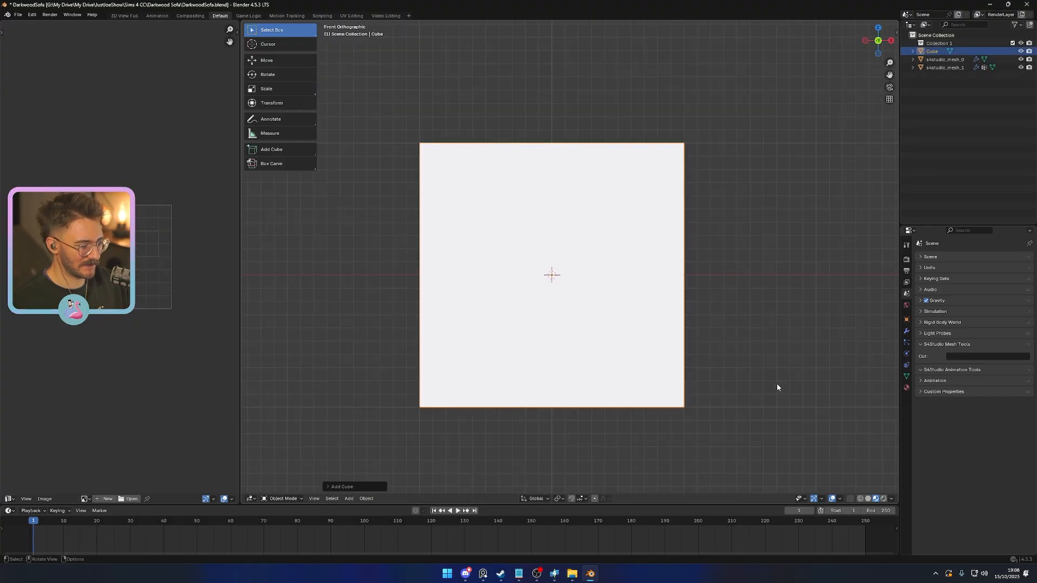
{"action": "key", "text": "s"}
{"action": "key", "text": "z"}
{"action": "left_click", "coordinate": [611, 330]}
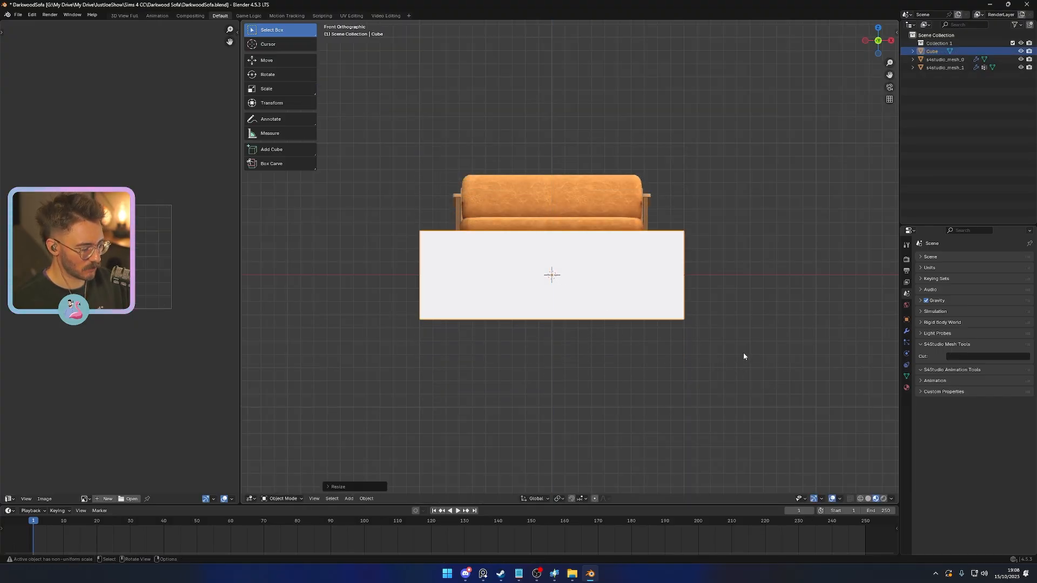
{"action": "key", "text": "s"}
{"action": "key", "text": "x"}
{"action": "left_click", "coordinate": [686, 333]}
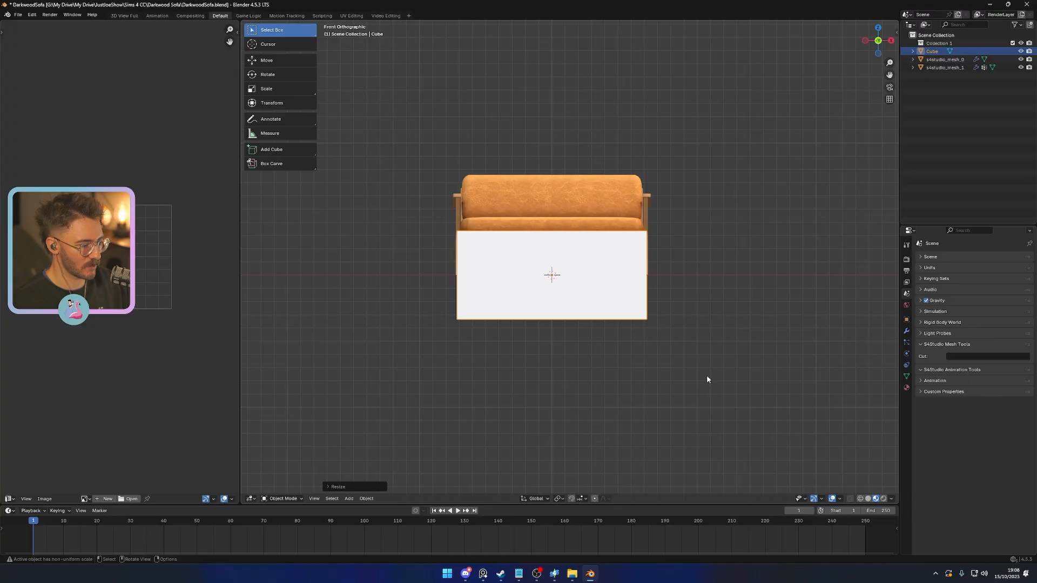
- Flatten the cube along Z to a seat block and raise it to the height of the seat cushion
{"action": "key", "text": "s"}
{"action": "key", "text": "z"}
{"action": "left_click", "coordinate": [577, 300]}
{"action": "key", "text": "g"}
{"action": "key", "text": "z"}
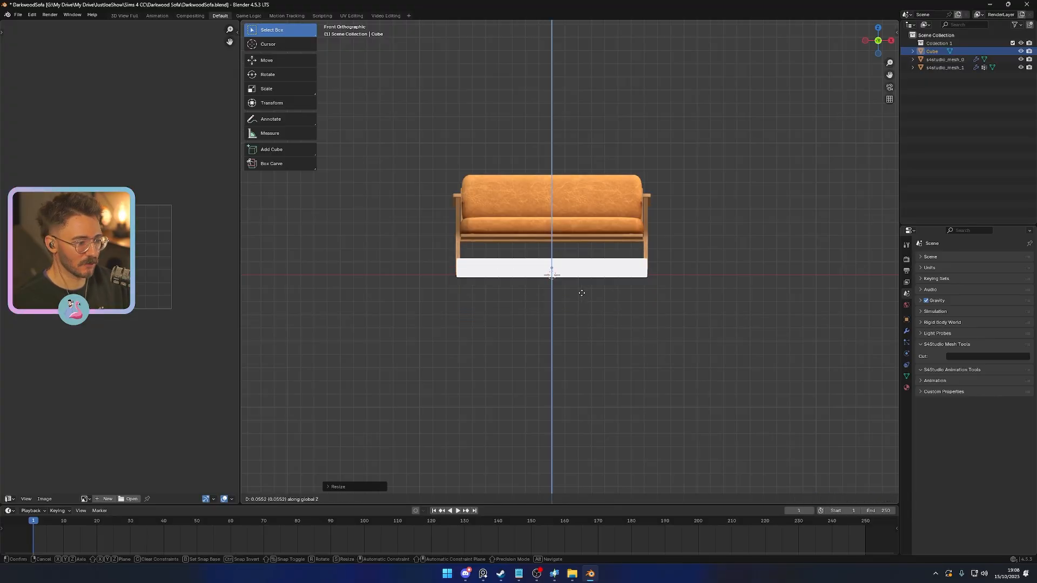
{"action": "left_click", "coordinate": [582, 245]}
- Scale the seat block along Y to approximately the depth of the sofa's seat
{"action": "middle_click_drag", "start_coordinate": [581, 246], "coordinate": [798, 358]}
{"action": "key", "text": "s"}
{"action": "key", "text": "y"}
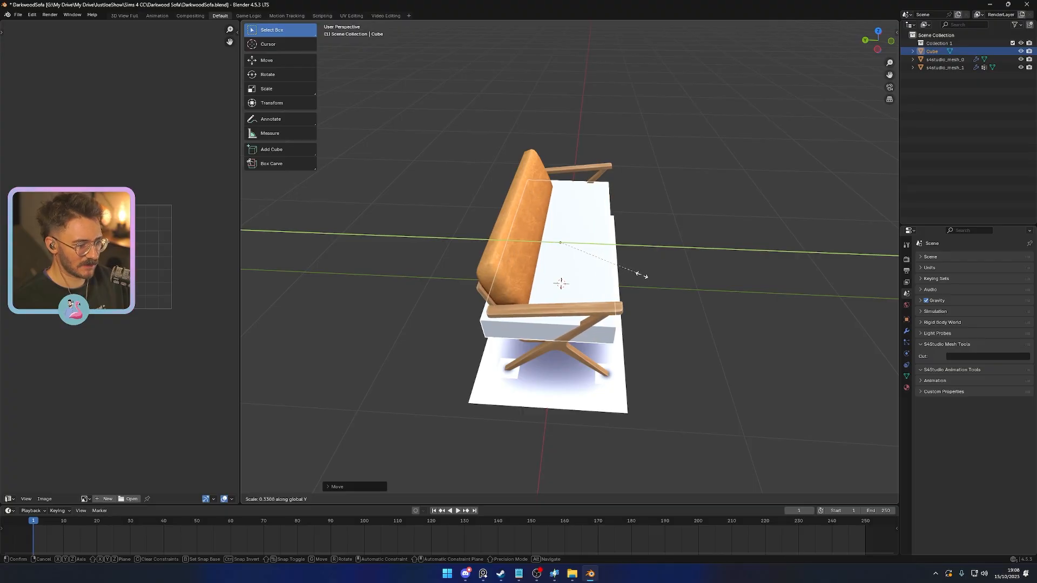
{"action": "left_click", "coordinate": [641, 276]}
{"action": "key", "text": "KP_1"}
{"action": "middle_click_drag", "start_coordinate": [604, 275], "coordinate": [714, 355], "text": "shift"}
{"action": "scroll", "coordinate": [615, 290], "scroll_direction": "up", "scroll_amount": 3}
{"action": "key", "text": "s"}
{"action": "key", "text": "y"}
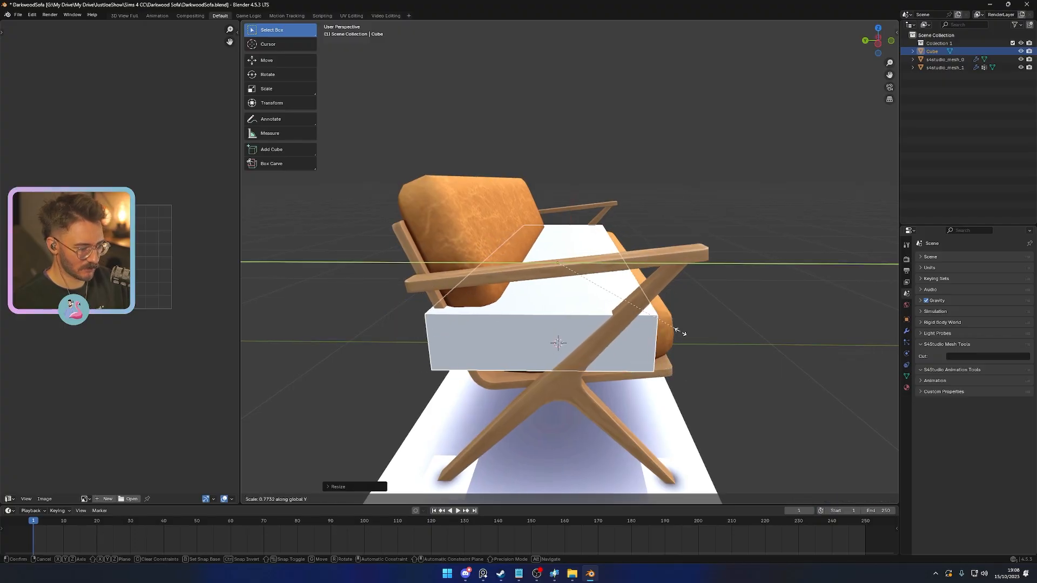
{"action": "left_click", "coordinate": [699, 338]}
- In Edit Mode, shift the seat block's geometry along Y and Z to line it up with the seat frame
{"action": "middle_click_drag", "start_coordinate": [682, 348], "coordinate": [594, 334]}
{"action": "key", "text": "Tab"}
{"action": "key", "text": "g"}
{"action": "key", "text": "y"}
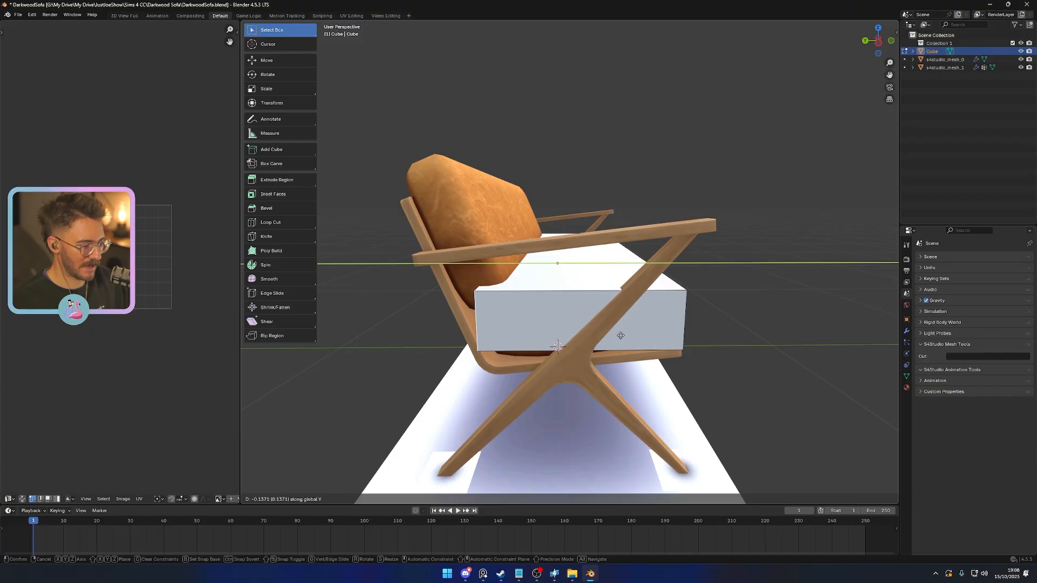
{"action": "left_click", "coordinate": [621, 336]}
{"action": "middle_click_drag", "start_coordinate": [622, 336], "coordinate": [637, 335]}
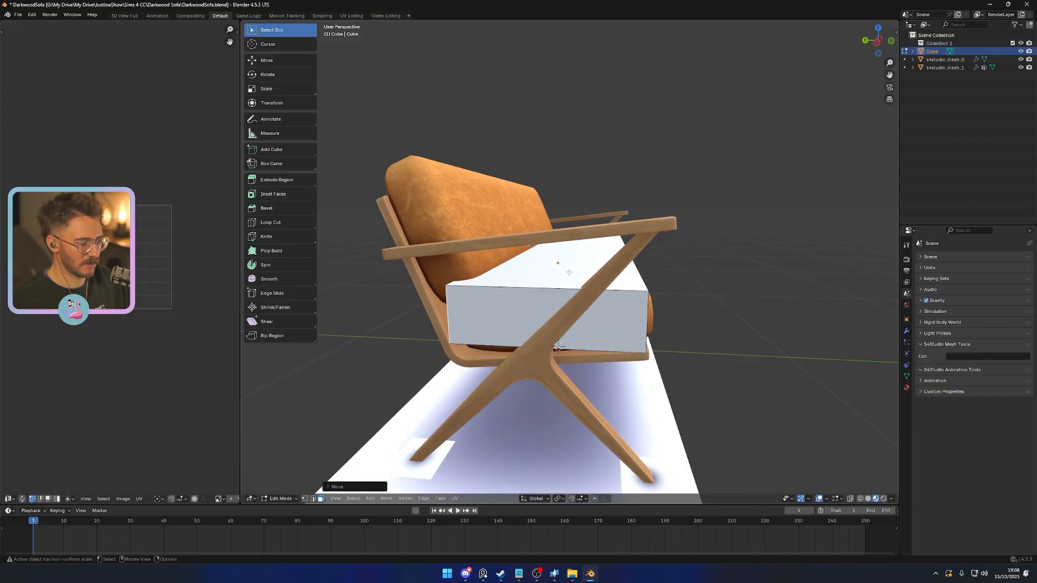
{"action": "key", "text": "g"}
{"action": "key", "text": "z"}
{"action": "left_click", "coordinate": [639, 341]}
{"action": "key", "text": "Tab"}
- Fine-tune the seat block's depth along Y, checking it against the frame from the sofa's side
{"action": "scroll", "coordinate": [675, 350], "scroll_direction": "down", "scroll_amount": 5}
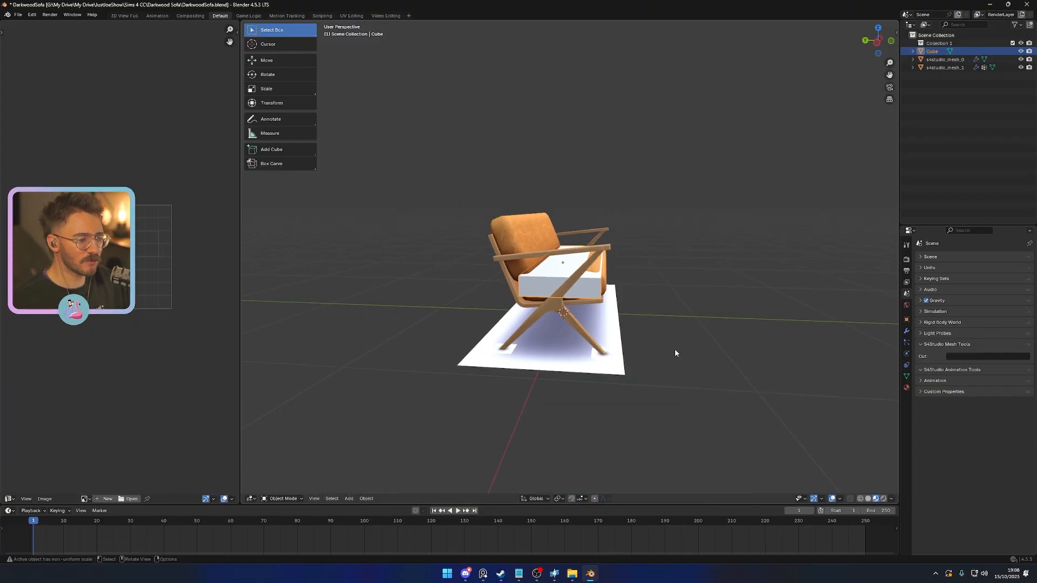
{"action": "middle_click_drag", "start_coordinate": [675, 354], "coordinate": [596, 334]}
{"action": "key", "text": "s"}
{"action": "key", "text": "y"}
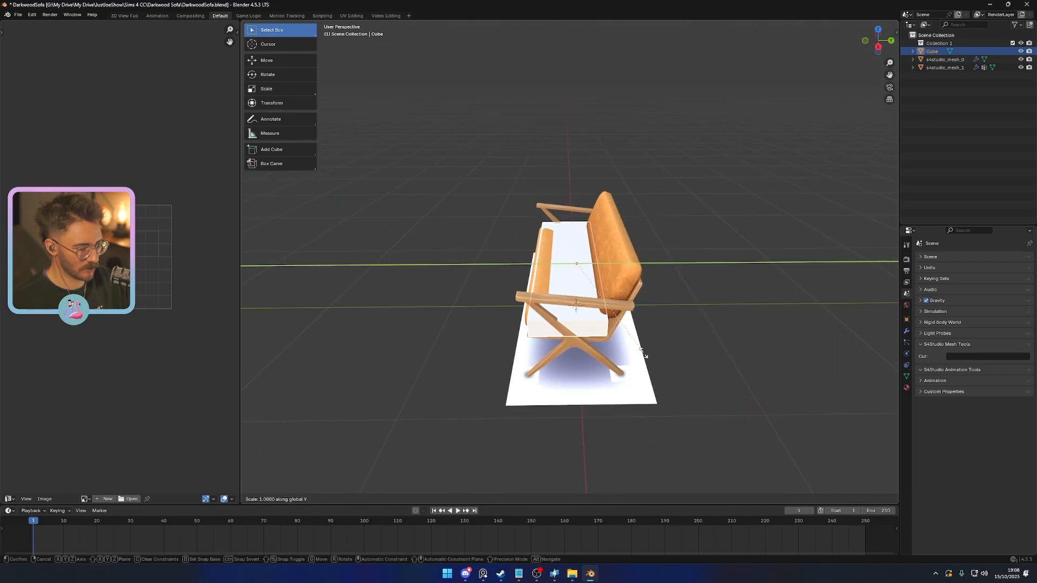
{"action": "left_click", "coordinate": [672, 343]}
- Scale the seat block along X so its ends meet the inner faces of the sofa's legs
{"action": "middle_click_drag", "start_coordinate": [643, 338], "coordinate": [717, 331]}
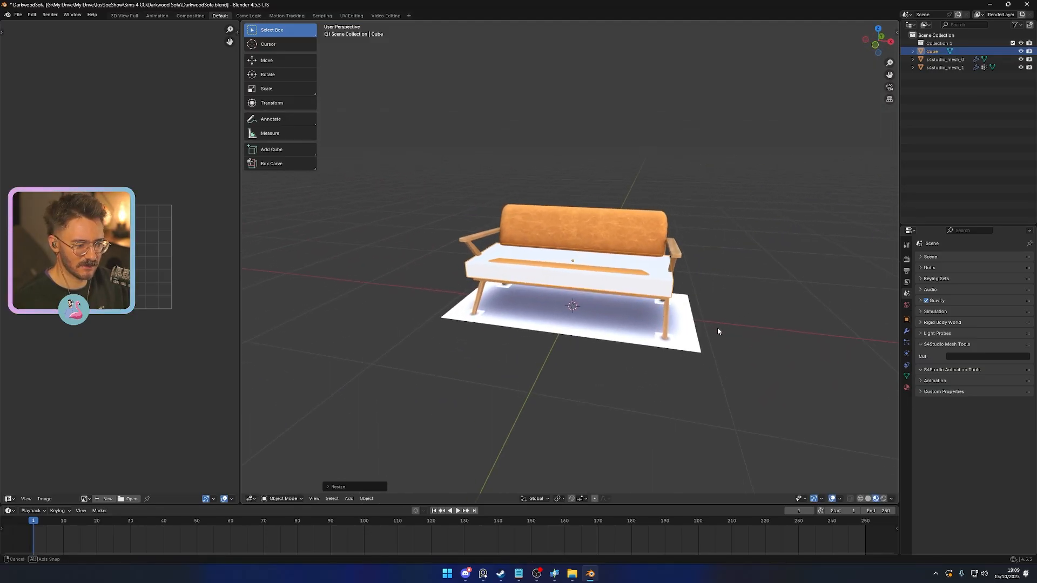
{"action": "key", "text": "s"}
{"action": "key", "text": "x"}
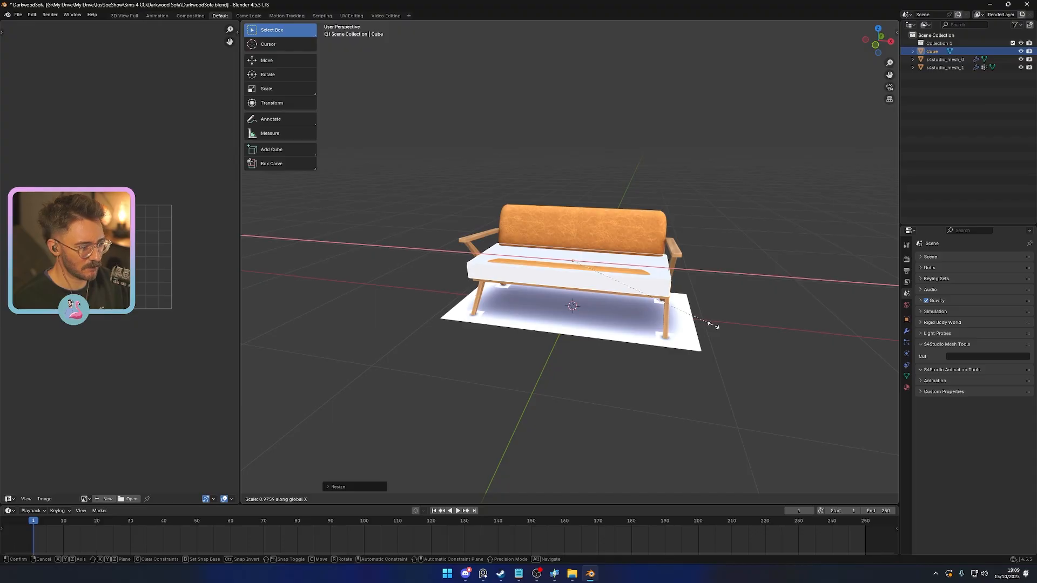
{"action": "left_click", "coordinate": [727, 327]}
{"action": "key", "text": "KP_1"}
{"action": "scroll", "coordinate": [530, 321], "scroll_direction": "up", "scroll_amount": 6}
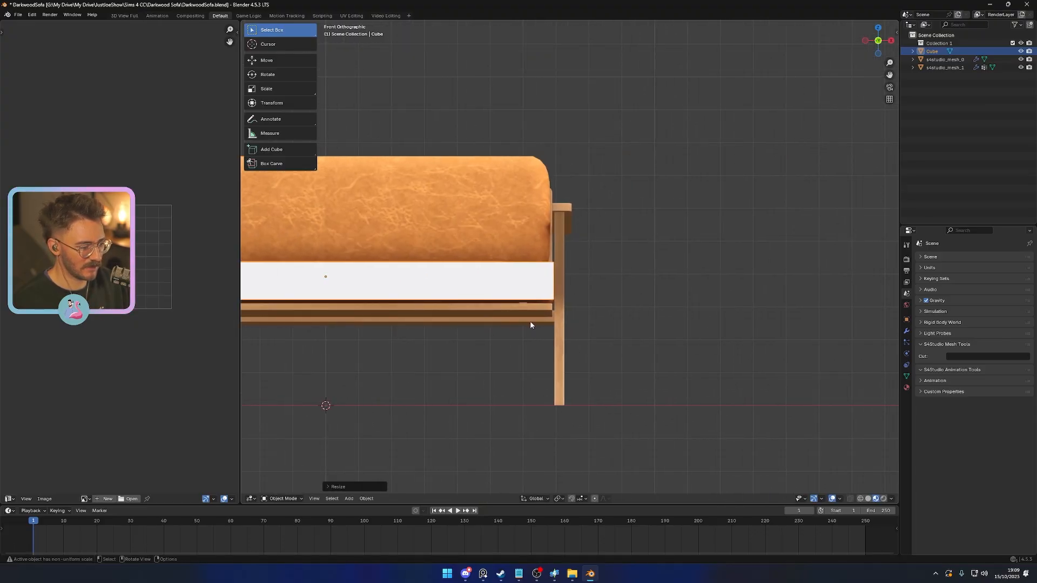
{"action": "scroll", "coordinate": [562, 326], "scroll_direction": "up", "scroll_amount": 7}
{"action": "key", "text": "s"}
{"action": "key", "text": "x"}
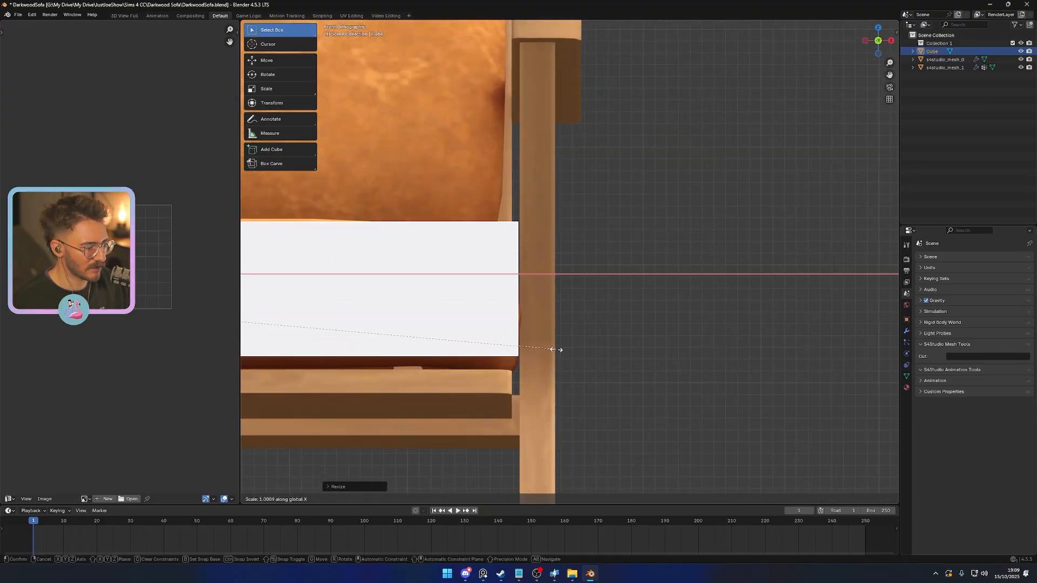
{"action": "left_click", "coordinate": [557, 350]}
- Adjust the seat block's thickness along Z to fit the space above the wooden seat frame
{"action": "scroll", "coordinate": [567, 340], "scroll_direction": "down", "scroll_amount": 8}
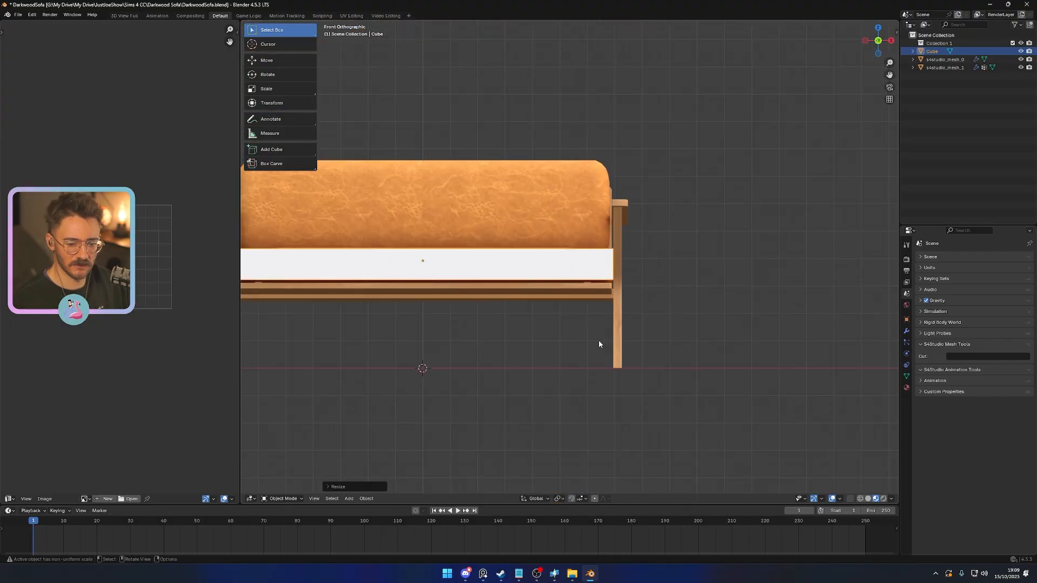
{"action": "middle_click_drag", "start_coordinate": [557, 313], "coordinate": [698, 331], "text": "shift"}
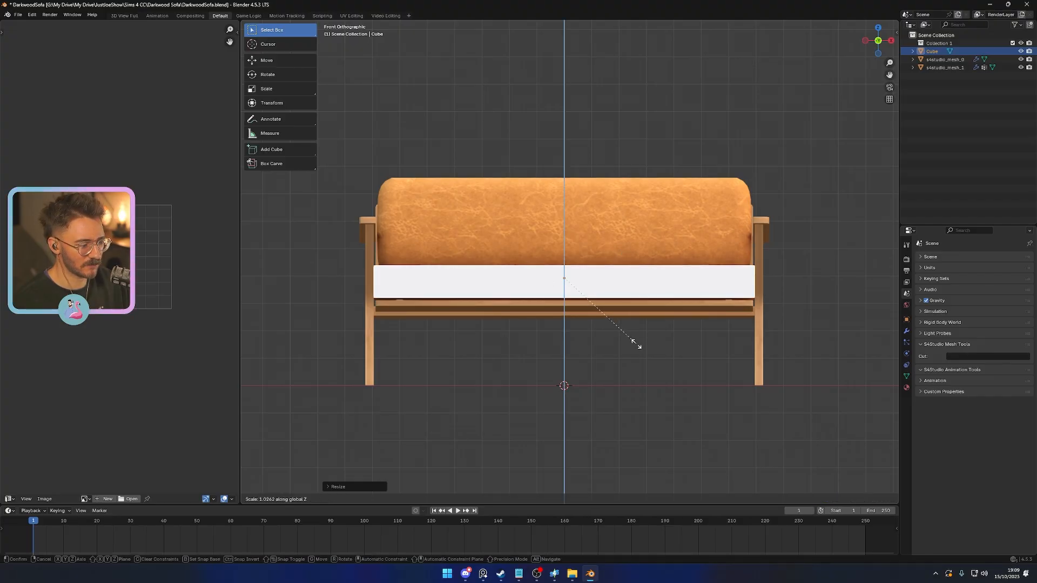
{"action": "left_click", "coordinate": [588, 287]}
{"action": "left_click", "coordinate": [587, 285]}
- Bring up the furniture reference board and look at the photo of the dark wood sofa with grey cushions
{"action": "middle_click_drag", "start_coordinate": [591, 229], "coordinate": [623, 301]}
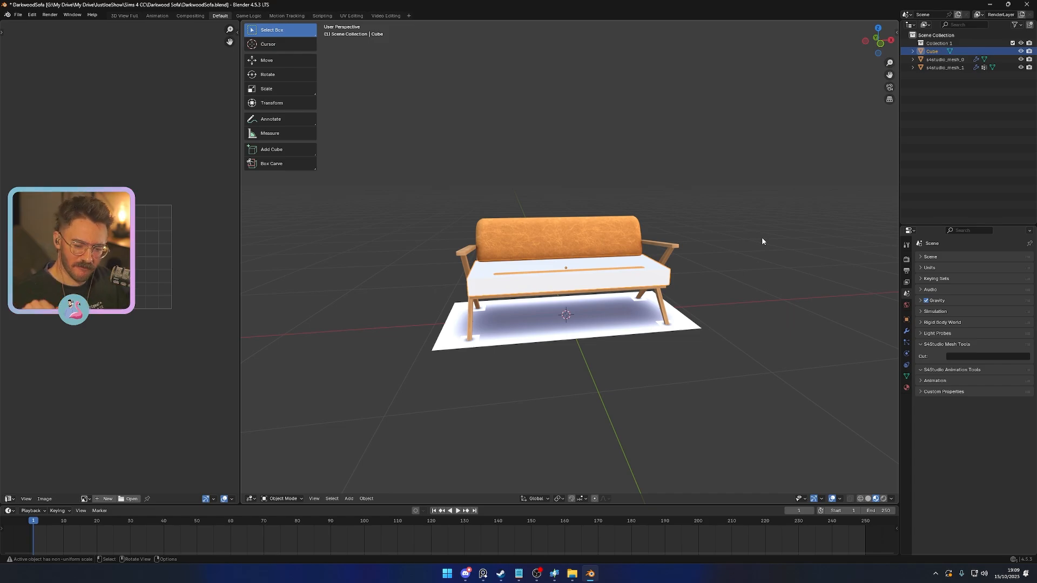
{"action": "right_click_drag", "start_coordinate": [1036, 178], "coordinate": [718, 137]}
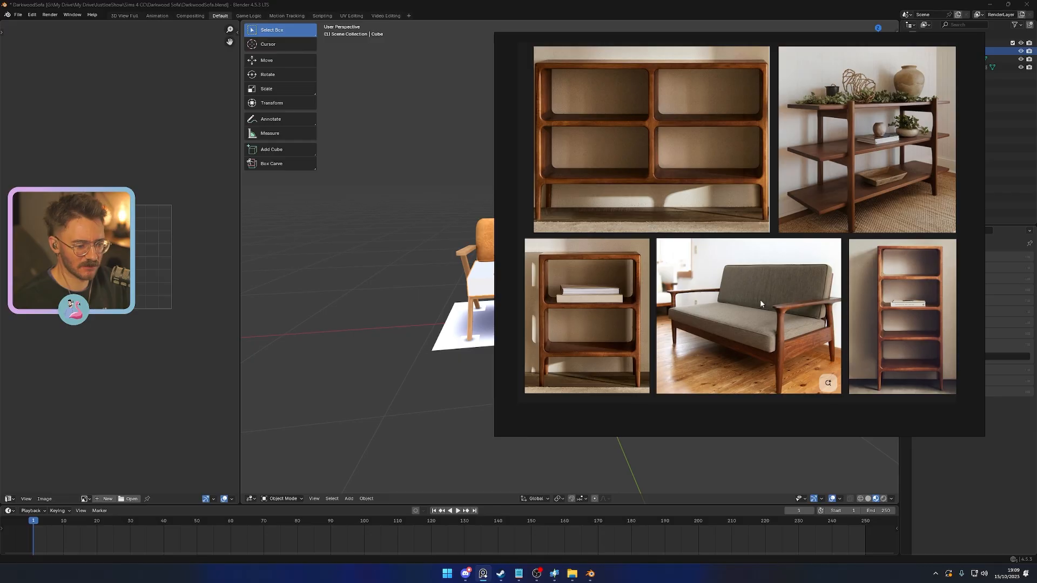
- Move the reference board aside, duplicate the seat block, and rotate the copy to lean like the sofa's backrest
{"action": "left_click_drag", "start_coordinate": [722, 36], "coordinate": [1036, 65]}
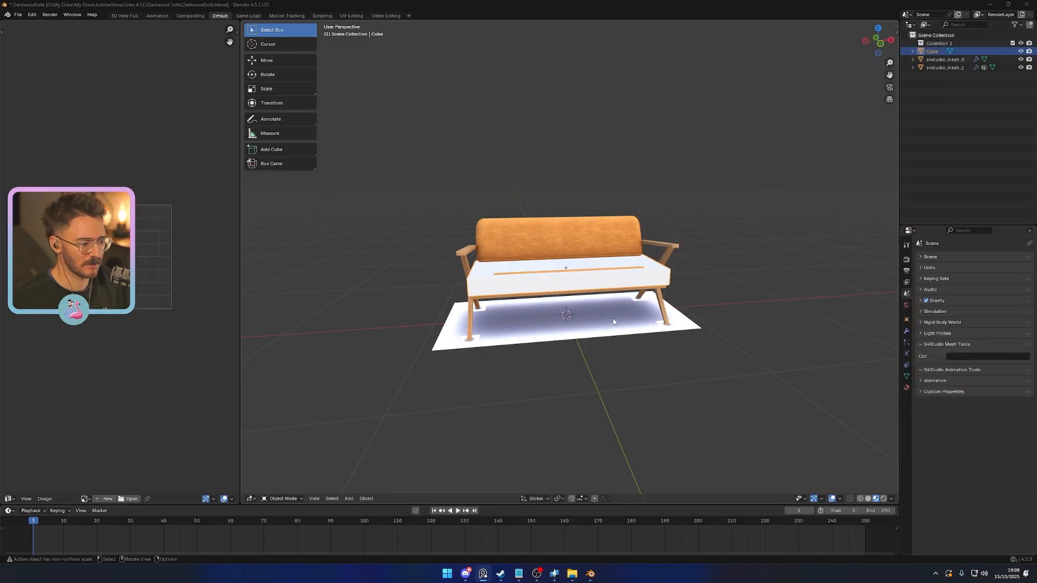
{"action": "middle_click_drag", "start_coordinate": [614, 322], "coordinate": [655, 316], "text": "alt"}
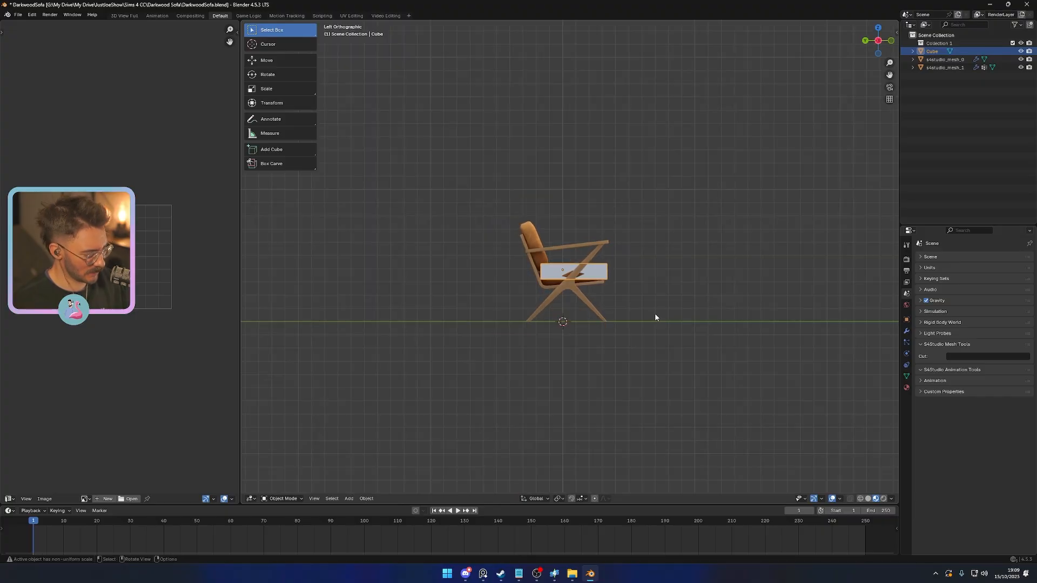
{"action": "key", "text": "shift+d"}
{"action": "left_click", "coordinate": [597, 286]}
{"action": "key", "text": "r"}
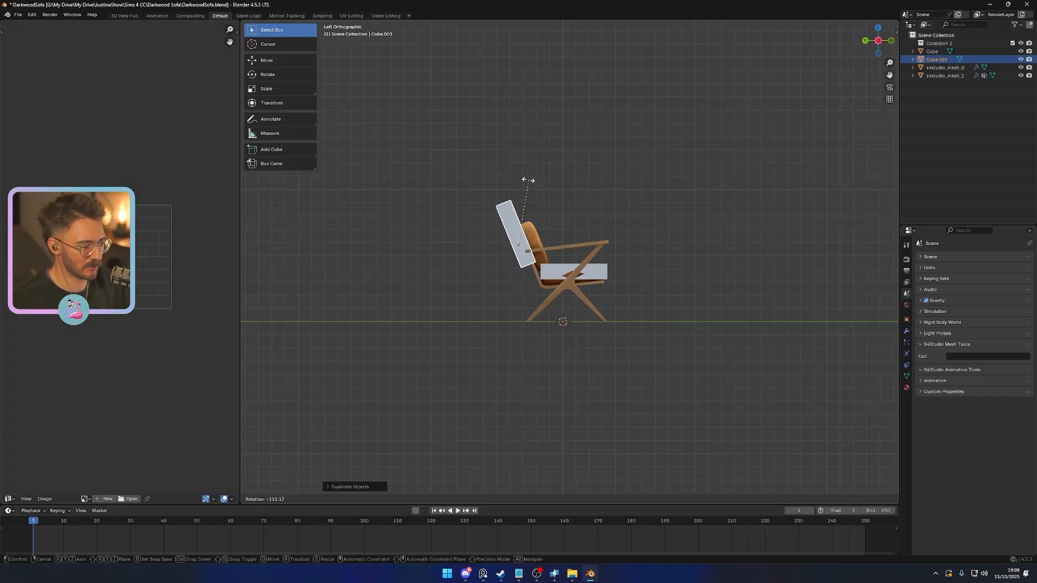
{"action": "left_click", "coordinate": [528, 179]}
- Thin the backrest block along its local Z axis and move it onto the original loveseat's back cushion
{"action": "key", "text": "s"}
{"action": "key", "text": "y"}
{"action": "key", "text": "y"}
{"action": "key", "text": "z"}
{"action": "key", "text": "z"}
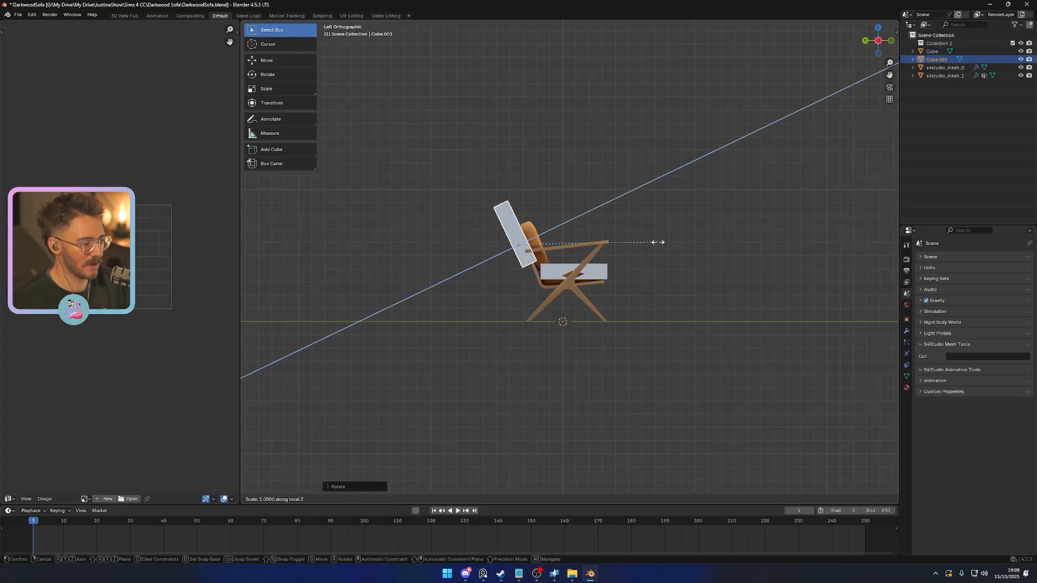
{"action": "left_click", "coordinate": [630, 247]}
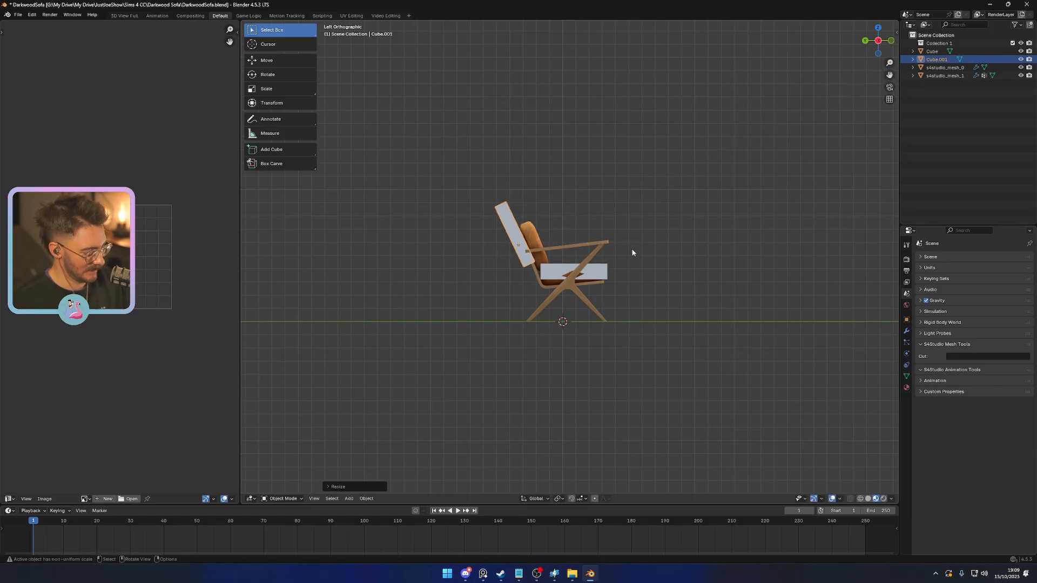
{"action": "key", "text": "g"}
{"action": "left_click", "coordinate": [651, 263]}
- Shorten the backrest block along its local Y axis to suit the original cushion's height
{"action": "key", "text": "s"}
{"action": "key", "text": "z"}
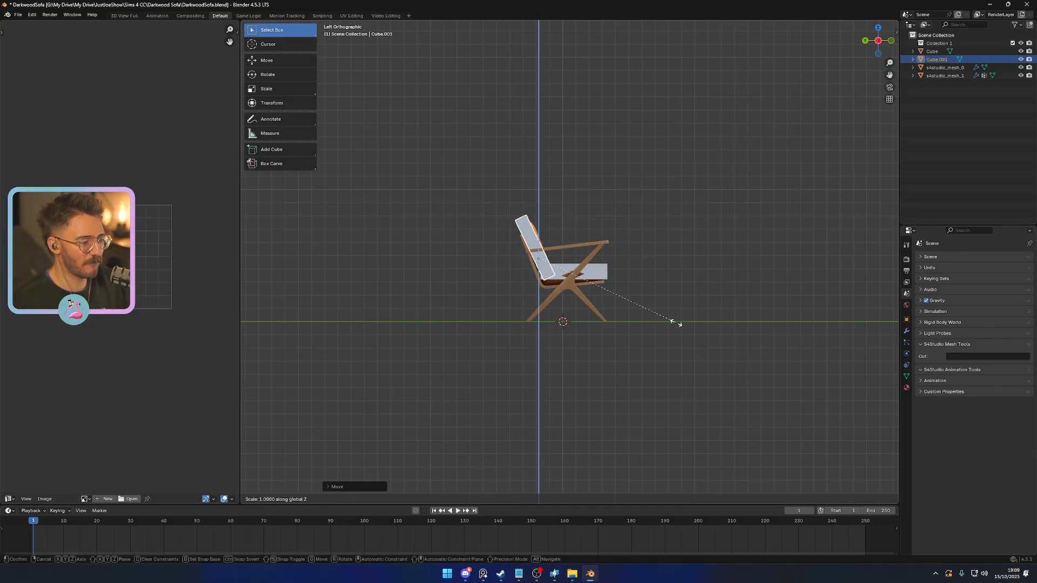
{"action": "key", "text": "z"}
{"action": "key", "text": "y"}
{"action": "key", "text": "y"}
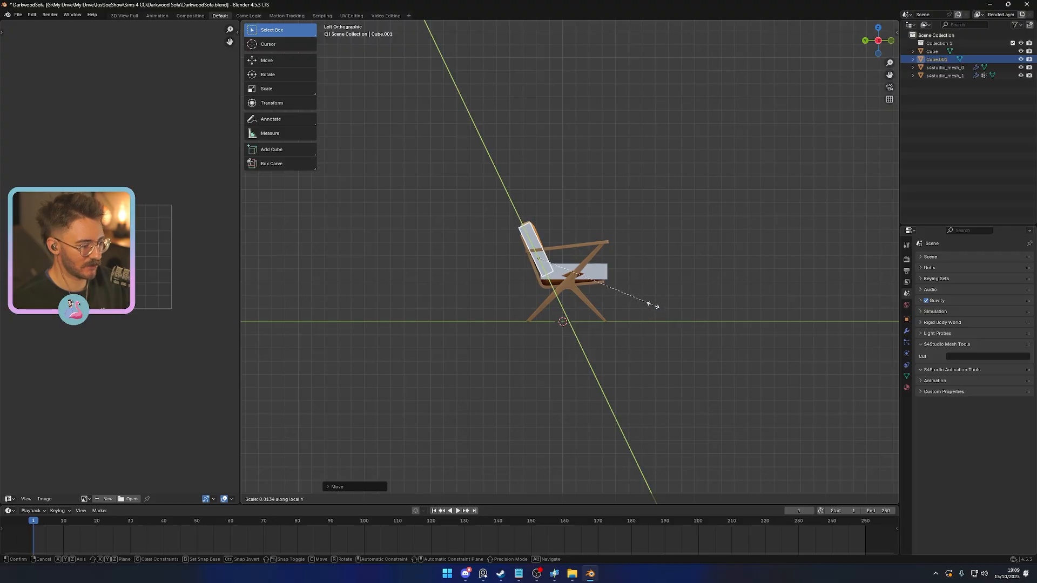
{"action": "left_click", "coordinate": [657, 305]}
- Fine-tune the backrest block's tilt and position against the original back cushion and check the fit in perspective
{"action": "key", "text": "r"}
{"action": "left_click", "coordinate": [666, 313]}
{"action": "key", "text": "g"}
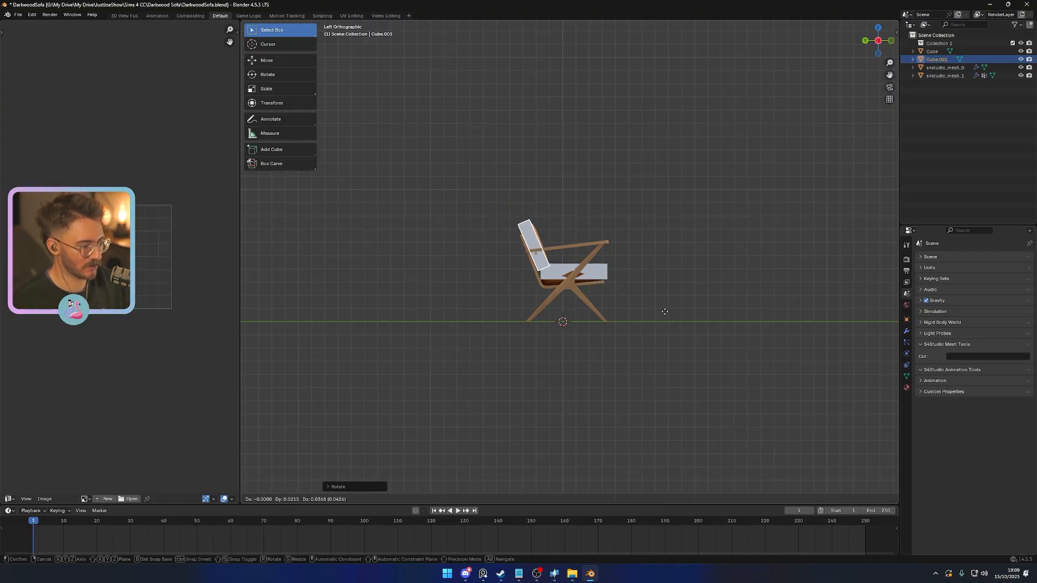
{"action": "left_click", "coordinate": [666, 310]}
{"action": "middle_click_drag", "start_coordinate": [818, 316], "coordinate": [583, 303]}
{"action": "left_click", "coordinate": [705, 331]}
{"action": "scroll", "coordinate": [629, 339], "scroll_direction": "up", "scroll_amount": 4}
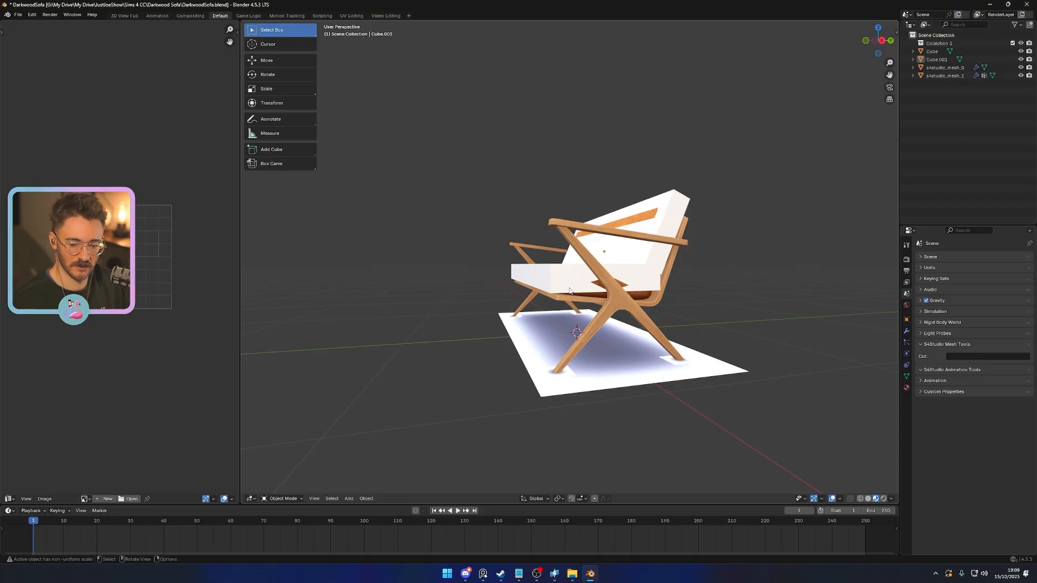
- Hide the original loveseat mesh and switch the viewport to solid shading
{"action": "key", "text": "KP_1"}
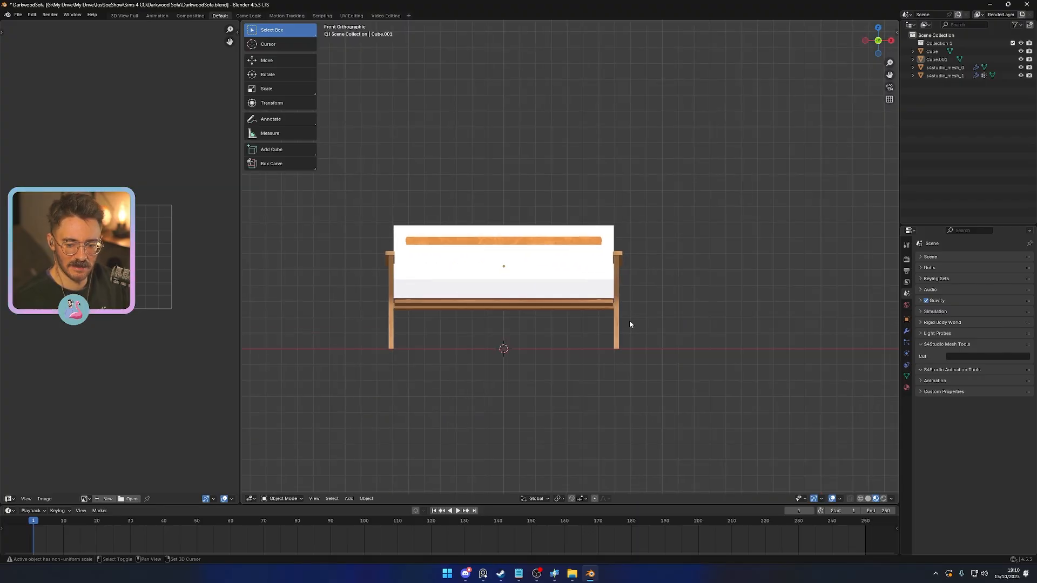
{"action": "mouse_move", "coordinate": [636, 312]}
{"action": "middle_mouse_down"}
{"action": "mouse_move", "coordinate": [659, 317]}
{"action": "mouse_move", "coordinate": [617, 309]}
{"action": "middle_mouse_up"}
{"action": "left_click", "coordinate": [617, 312]}
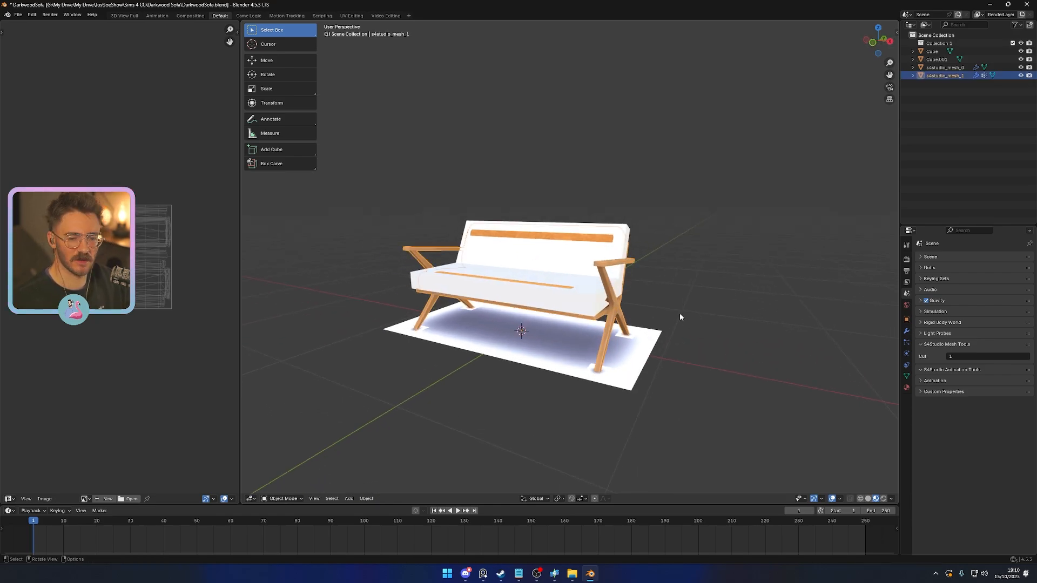
{"action": "key", "text": "h"}
{"action": "mouse_move", "coordinate": [689, 367]}
{"action": "middle_mouse_down"}
{"action": "mouse_move", "coordinate": [670, 374]}
{"action": "mouse_move", "coordinate": [708, 389]}
{"action": "mouse_move", "coordinate": [655, 405]}
{"action": "mouse_move", "coordinate": [696, 342]}
{"action": "middle_mouse_up"}
{"action": "key", "text": "z"}
{"action": "left_click", "coordinate": [729, 368]}
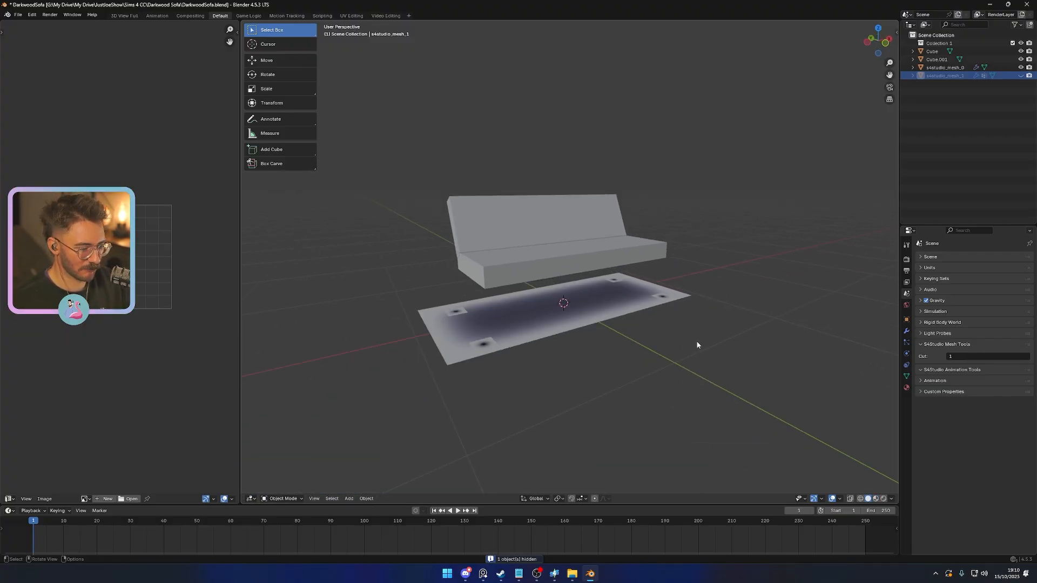
- Hide the ground shadow plane to leave only the seat and backrest blocks in view
{"action": "left_click", "coordinate": [584, 326]}
{"action": "key", "text": "h"}
{"action": "middle_click_drag", "start_coordinate": [586, 322], "coordinate": [671, 353]}
{"action": "scroll", "coordinate": [641, 359], "scroll_direction": "up", "scroll_amount": 2}
- Add a mesh cylinder with 14 vertices at the world origin, working from the front view
{"action": "key", "text": "KP_1"}
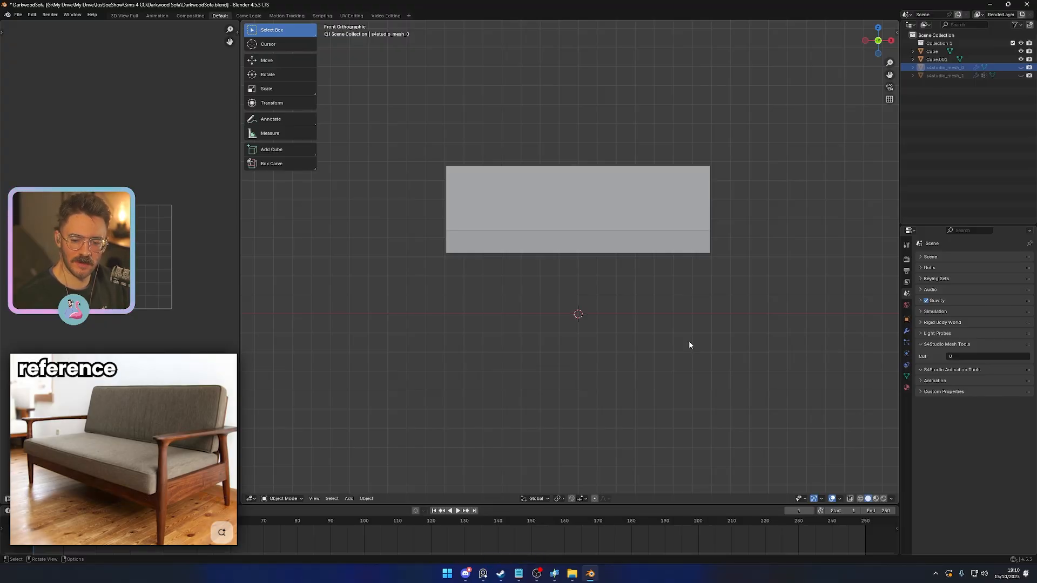
{"action": "middle_click_drag", "start_coordinate": [764, 351], "coordinate": [702, 362], "text": "shift"}
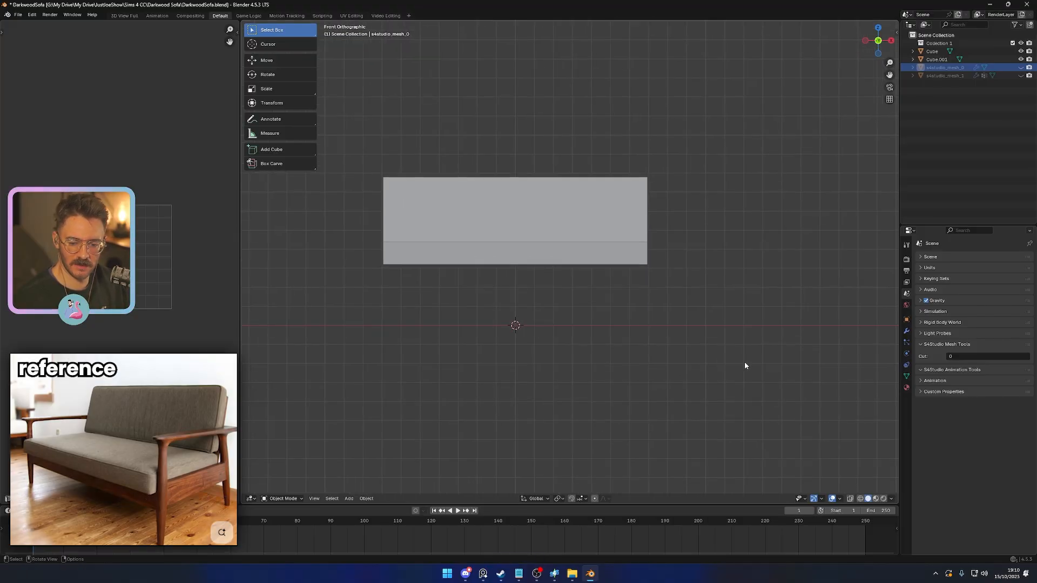
{"action": "key", "text": "shift+a"}
{"action": "mouse_move", "coordinate": [740, 363]}
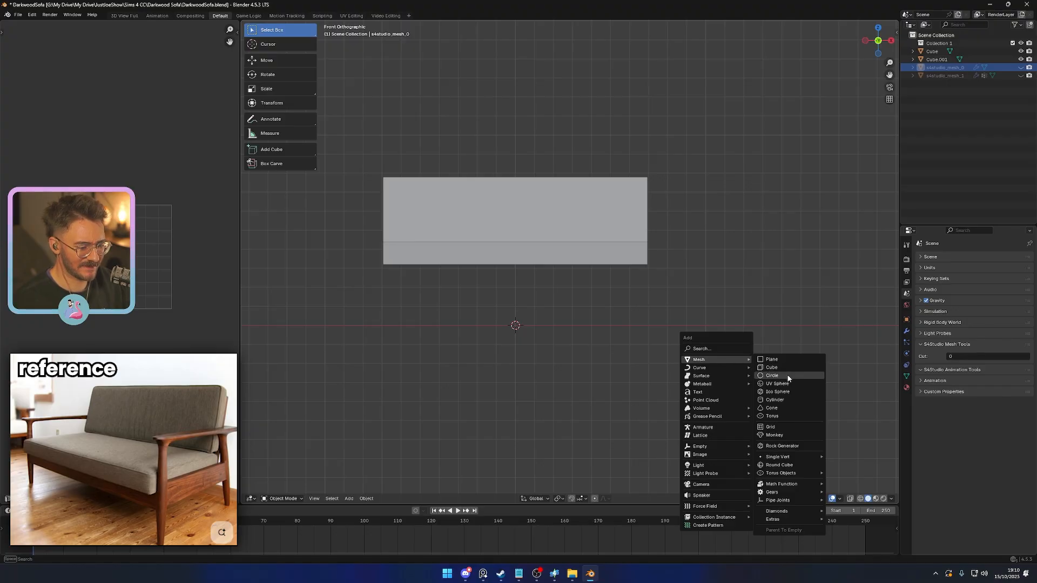
{"action": "left_click", "coordinate": [782, 399]}
{"action": "left_click", "coordinate": [351, 495]}
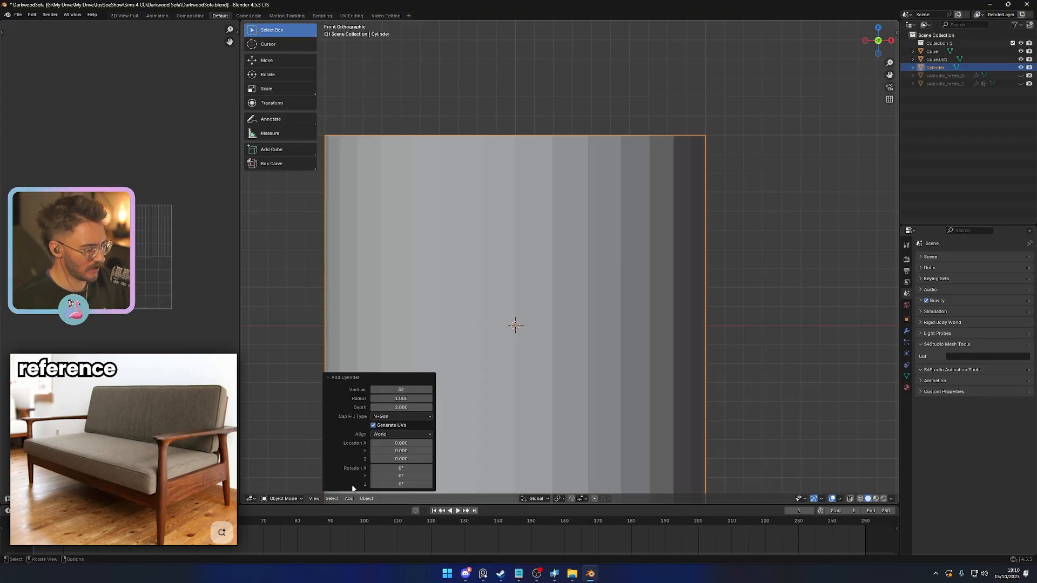
{"action": "left_click", "coordinate": [402, 389]}
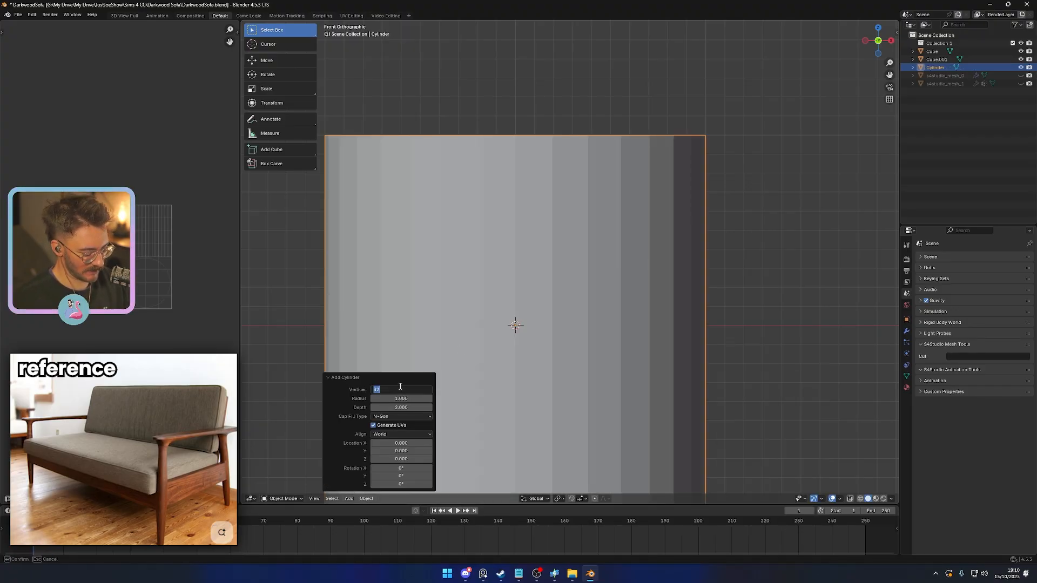
{"action": "type", "text": "14"}
{"action": "key", "text": "Return"}
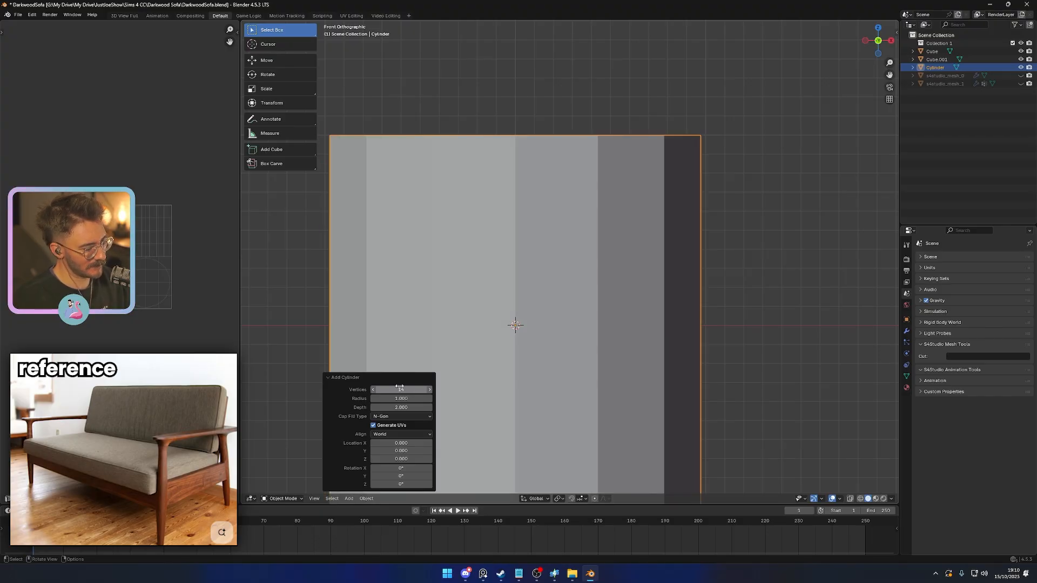
- Scale the cylinder down to leg thickness, reducing it uniformly to about 0.046 and again by about 0.75
{"action": "scroll", "coordinate": [604, 252], "scroll_direction": "down", "scroll_amount": 3}
{"action": "left_click", "coordinate": [665, 305]}
{"action": "left_click", "coordinate": [635, 318]}
{"action": "key", "text": "s"}
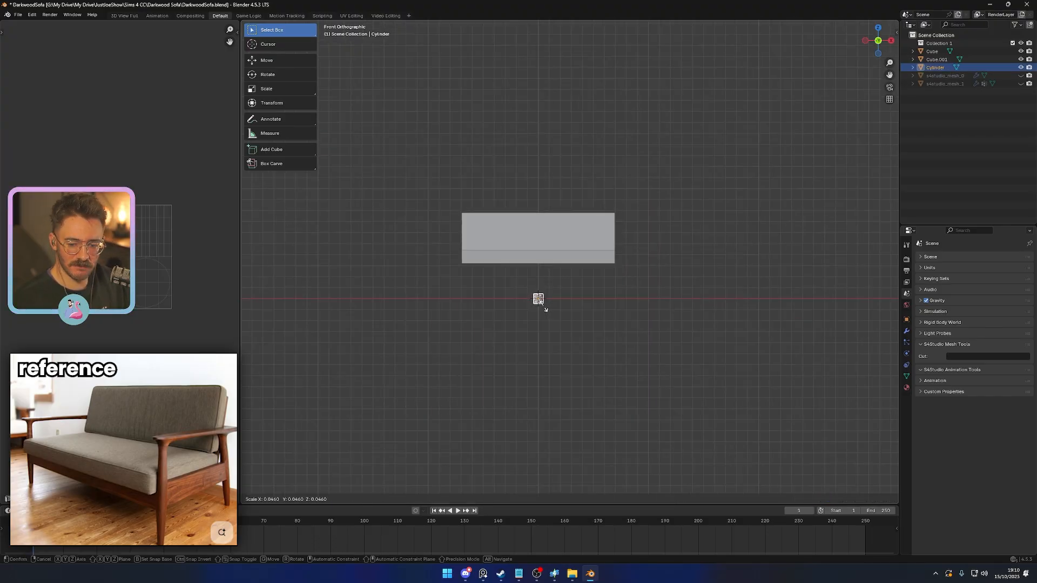
{"action": "left_click", "coordinate": [547, 308]}
{"action": "middle_click_drag", "start_coordinate": [548, 307], "coordinate": [616, 321]}
{"action": "key", "text": "KP_1"}
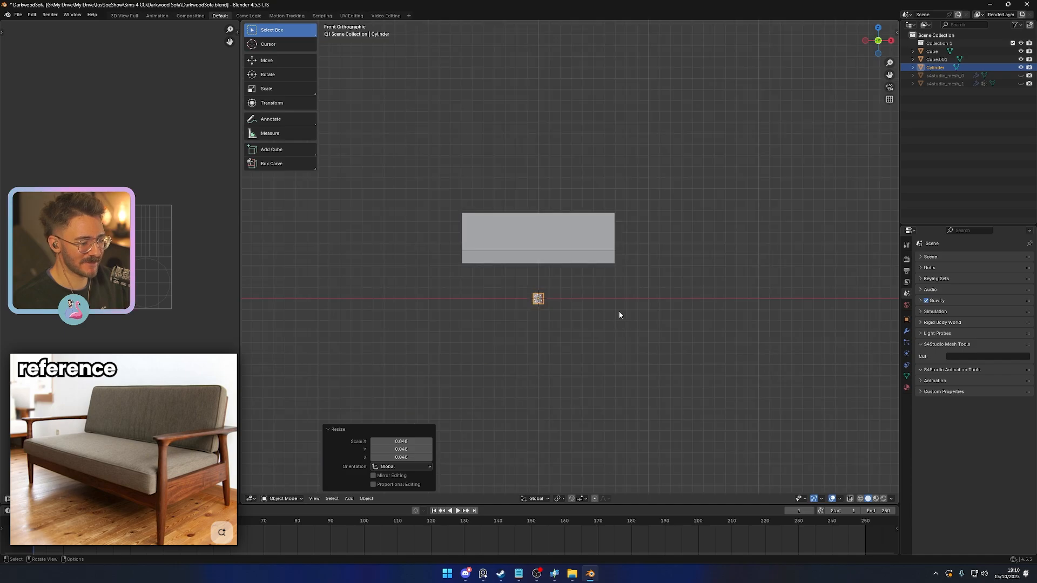
{"action": "key", "text": "s"}
{"action": "left_click", "coordinate": [592, 323]}
- Turn on snapping and move the cylinder 0.8 along X, just beyond the end of the seat block
{"action": "key", "text": "g"}
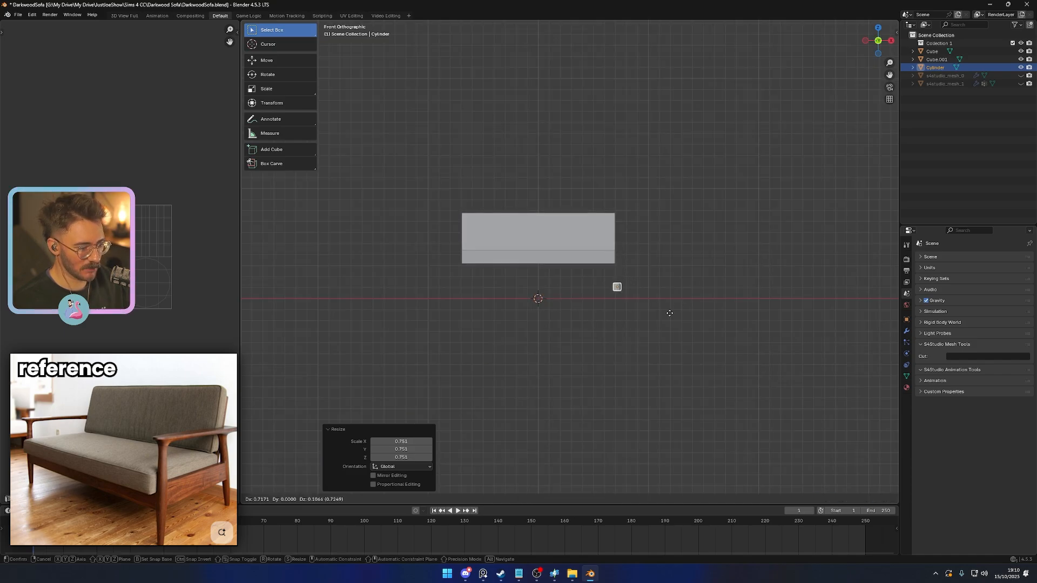
{"action": "right_click", "coordinate": [670, 315]}
{"action": "left_click", "coordinate": [585, 498]}
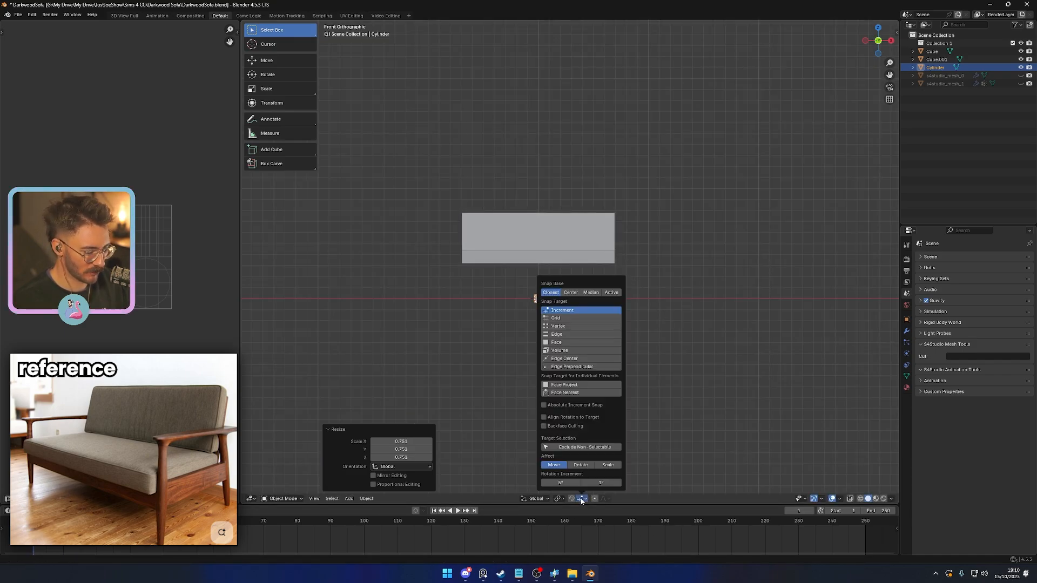
{"action": "left_click", "coordinate": [588, 330]}
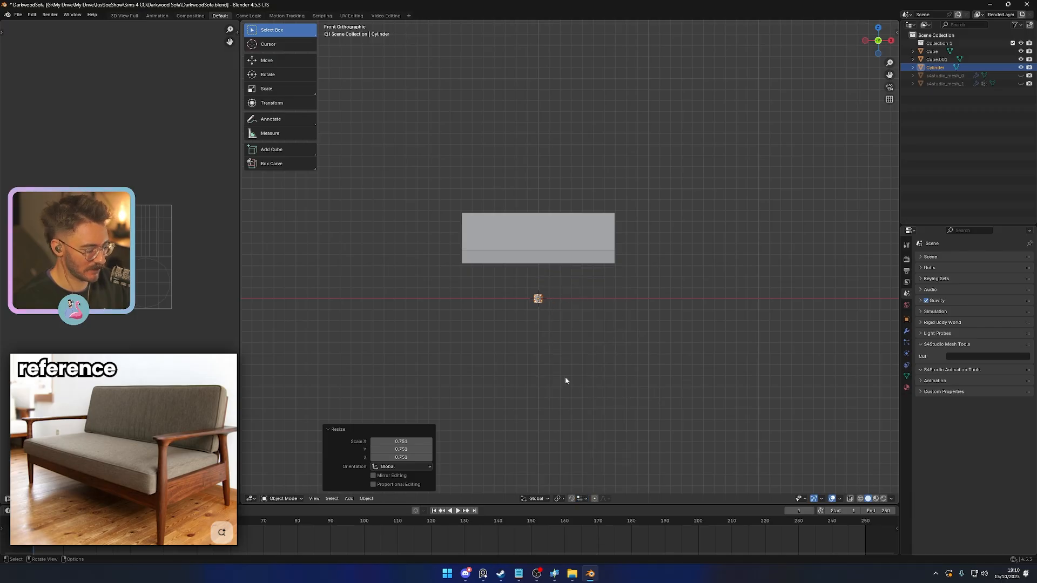
{"action": "key", "text": "g"}
{"action": "key", "text": "x"}
{"action": "left_click", "coordinate": [632, 330]}
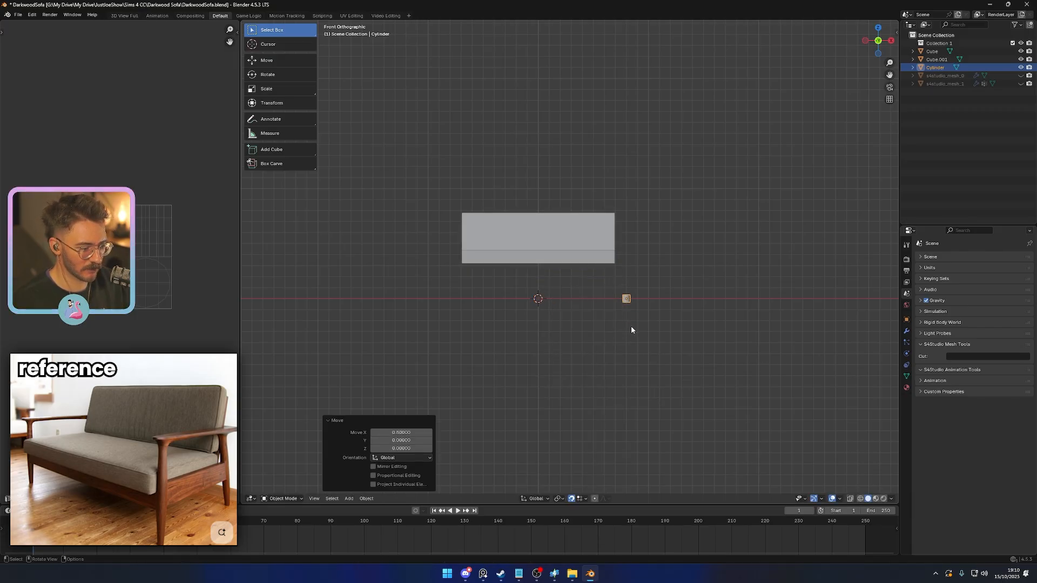
- Raise the cylinder 0.04 along Z to stand it just above the ground line
{"action": "scroll", "coordinate": [631, 330], "scroll_direction": "up", "scroll_amount": 7}
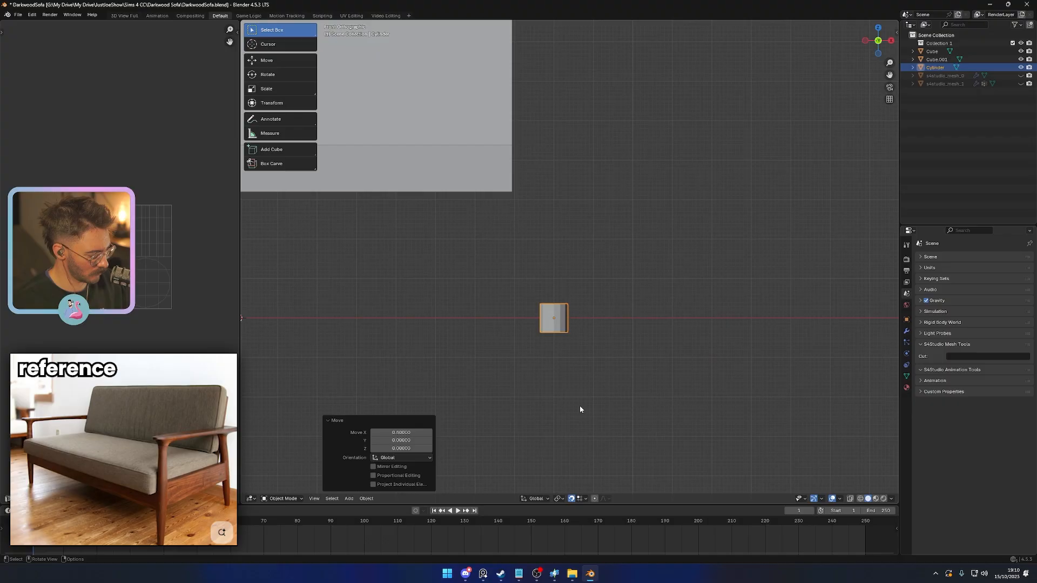
{"action": "key", "text": "g"}
{"action": "key", "text": "z"}
{"action": "left_click", "coordinate": [609, 326]}
{"action": "scroll", "coordinate": [609, 326], "scroll_direction": "down", "scroll_amount": 3}
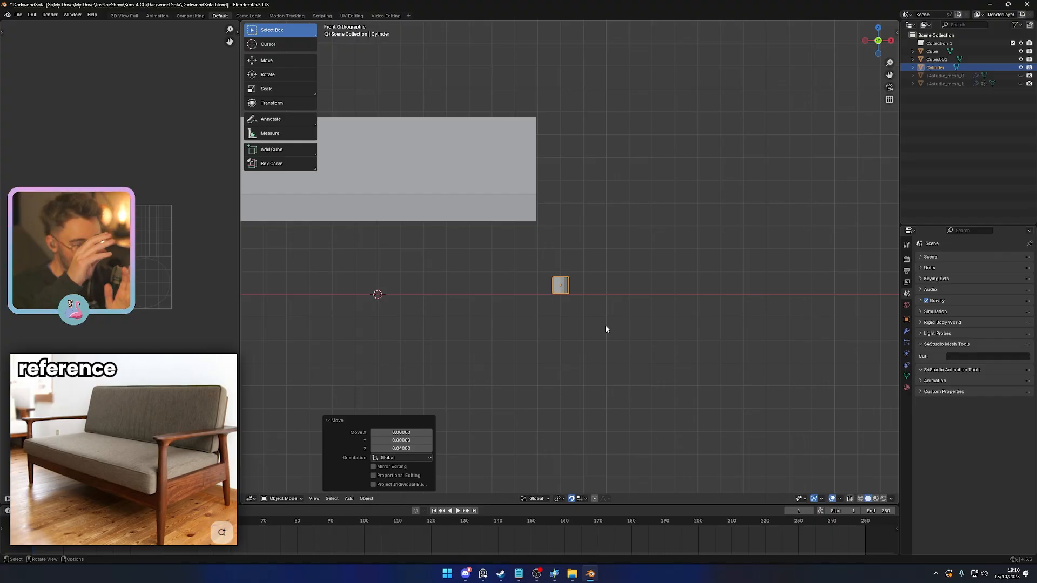
- Raise the cylinder's top face about 0.434 along Z to form a tall leg reaching above the seat block
{"action": "middle_click_drag", "start_coordinate": [658, 341], "coordinate": [617, 339]}
{"action": "key", "text": "Tab"}
{"action": "left_click", "coordinate": [626, 289]}
{"action": "key", "text": "KP_1"}
{"action": "key", "text": "g"}
{"action": "key", "text": "z"}
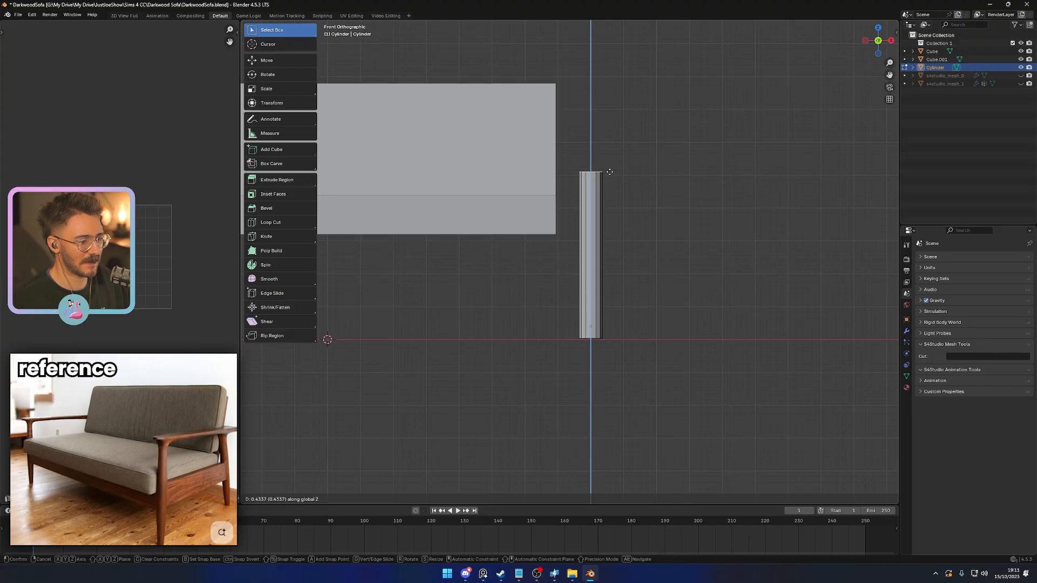
{"action": "left_click", "coordinate": [609, 173]}
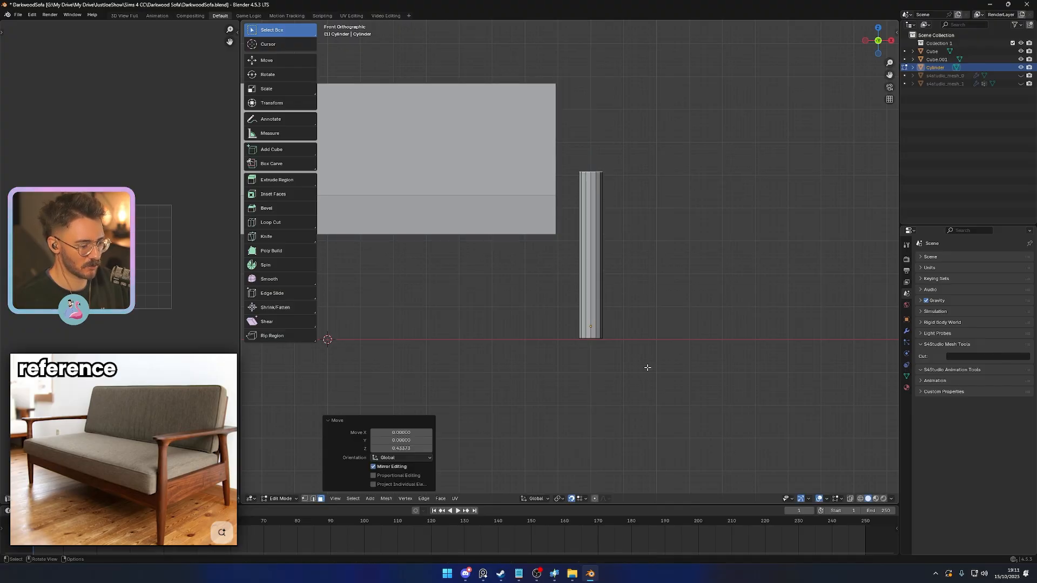
- Select the leg's bottom vertices in wireframe and lower them along Z onto the ground line
{"action": "key", "text": "shift+z"}
{"action": "key", "text": "Tab"}
{"action": "key", "text": "1"}
{"action": "key", "text": "Tab"}
{"action": "key", "text": "1"}
{"action": "left_click_drag", "start_coordinate": [563, 326], "coordinate": [677, 354]}
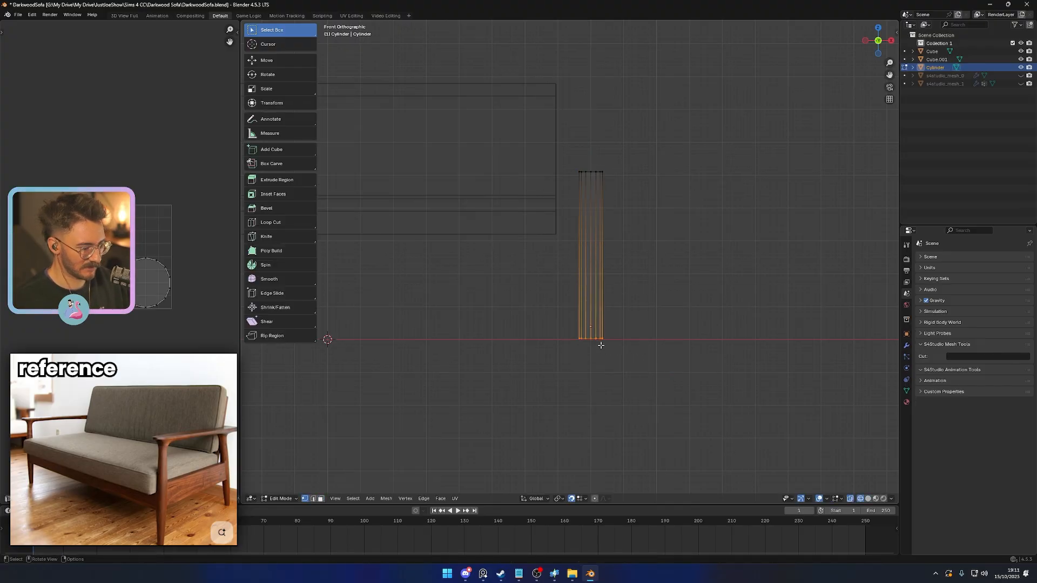
{"action": "key", "text": "g"}
{"action": "key", "text": "z"}
{"action": "left_click", "coordinate": [600, 338]}
{"action": "middle_click_drag", "start_coordinate": [606, 351], "coordinate": [590, 367], "text": "shift"}
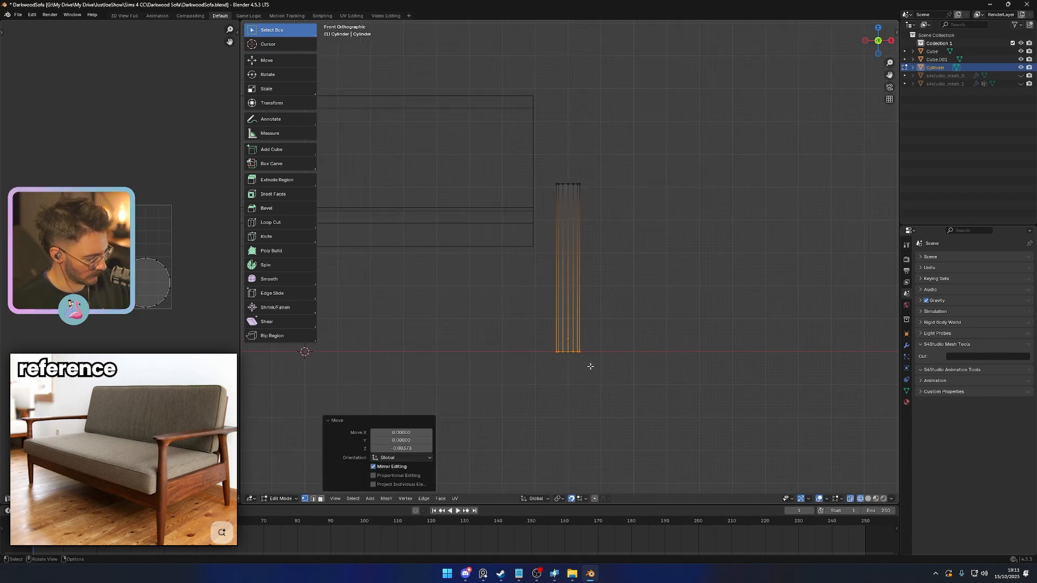
- Add four evenly spaced loop cuts along the leg's height and return to solid display
{"action": "key", "text": "ctrl+r"}
{"action": "scroll", "coordinate": [559, 292], "scroll_direction": "up", "scroll_amount": 3}
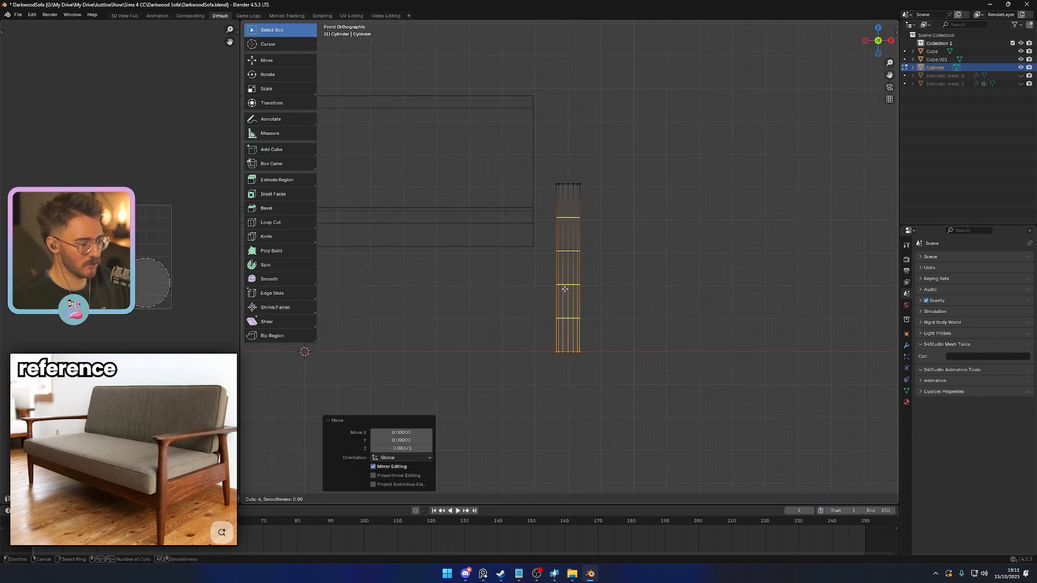
{"action": "left_click", "coordinate": [565, 290]}
{"action": "right_click", "coordinate": [565, 289]}
{"action": "key", "text": "alt+z"}
{"action": "key", "text": "Tab"}
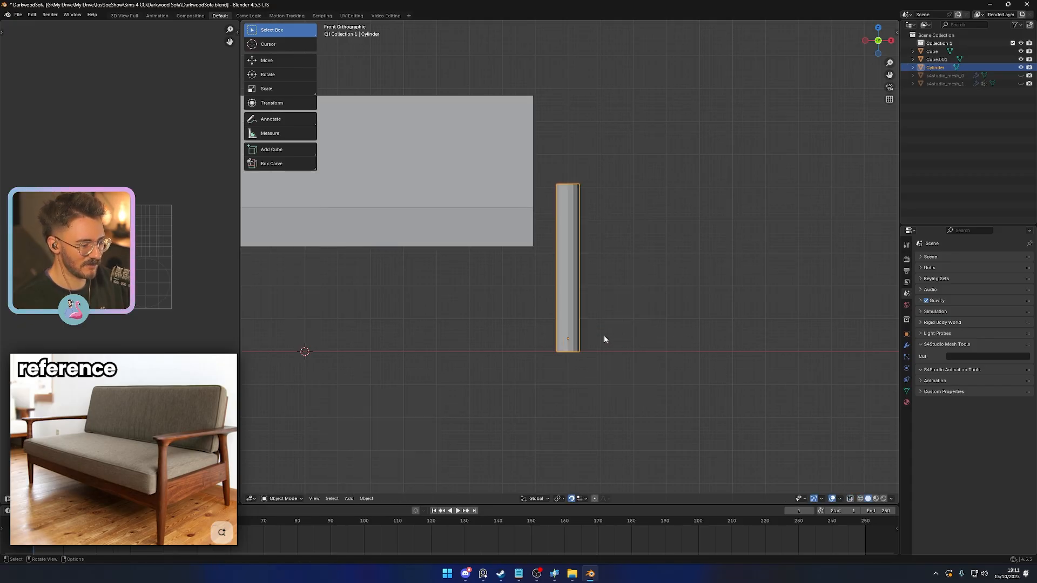
- Taper the leg's foot by scaling its bottom face to about 0.73 in X and Y only
{"action": "key", "text": "Tab"}
{"action": "scroll", "coordinate": [608, 341], "scroll_direction": "up", "scroll_amount": 1}
{"action": "middle_click_drag", "start_coordinate": [622, 371], "coordinate": [611, 317], "text": "shift"}
{"action": "key", "text": "3"}
{"action": "left_click", "coordinate": [571, 374]}
{"action": "middle_click_drag", "start_coordinate": [571, 373], "coordinate": [614, 382]}
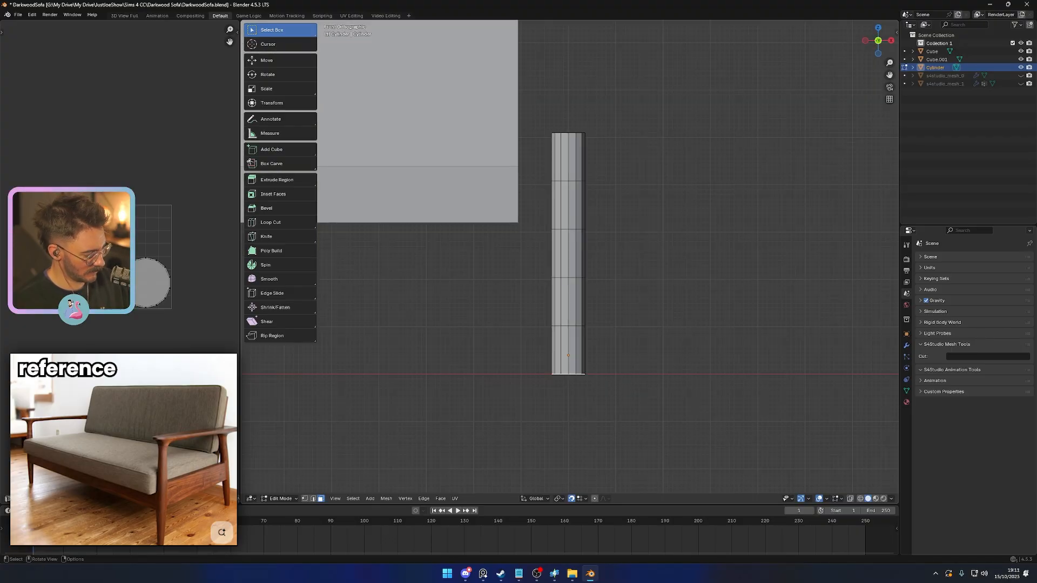
{"action": "key", "text": "s"}
{"action": "key", "text": "shift+z"}
{"action": "left_click", "coordinate": [601, 380]}
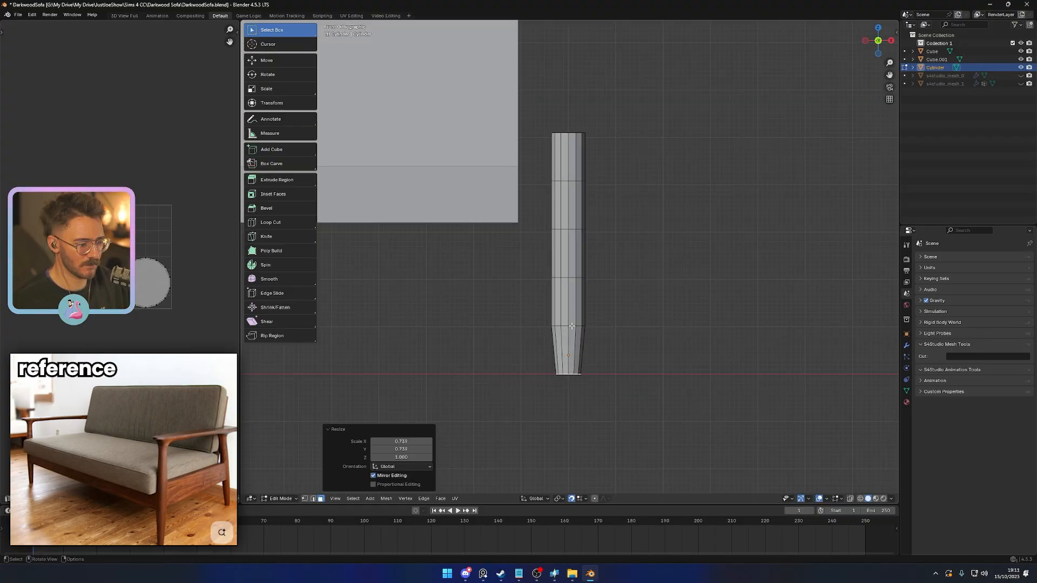
- Narrow the edge loop second from the leg's top by scaling it to about 0.83 in X and Y only
{"action": "key", "text": "2"}
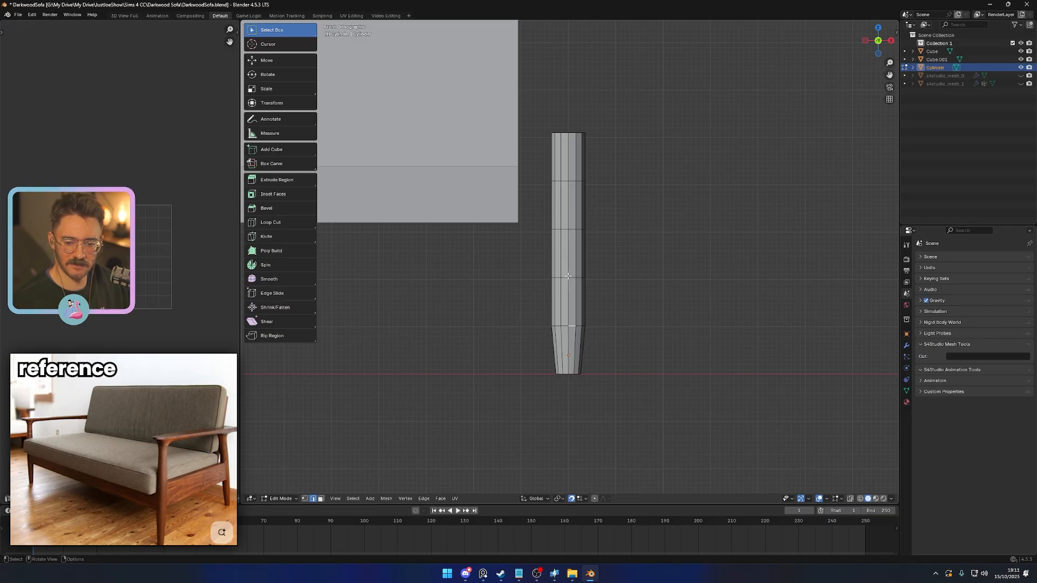
{"action": "key", "text": "s"}
{"action": "key", "text": "shift+z"}
{"action": "right_click", "coordinate": [630, 284]}
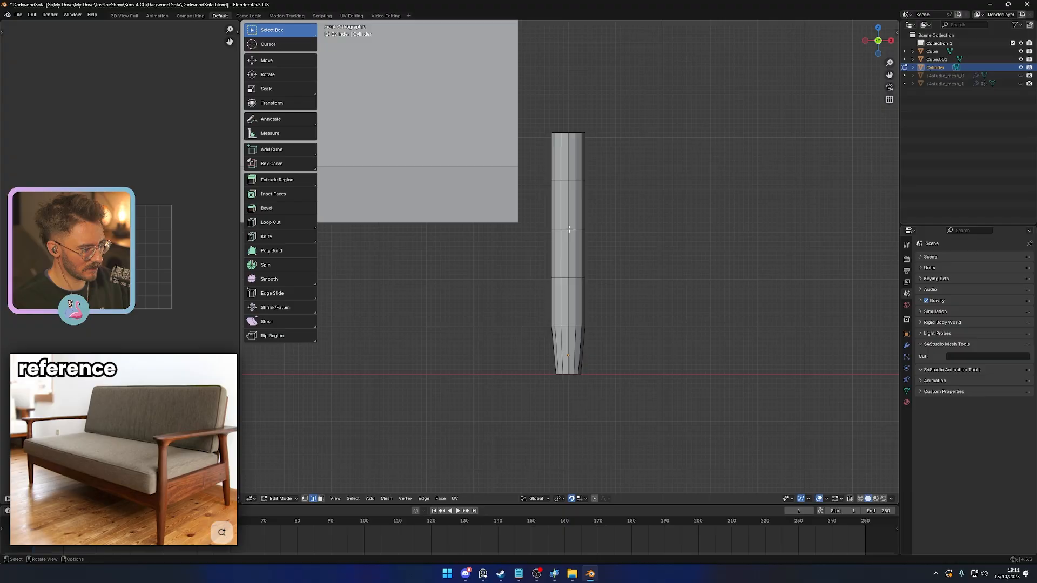
{"action": "key", "text": "s"}
{"action": "key", "text": "shift+z"}
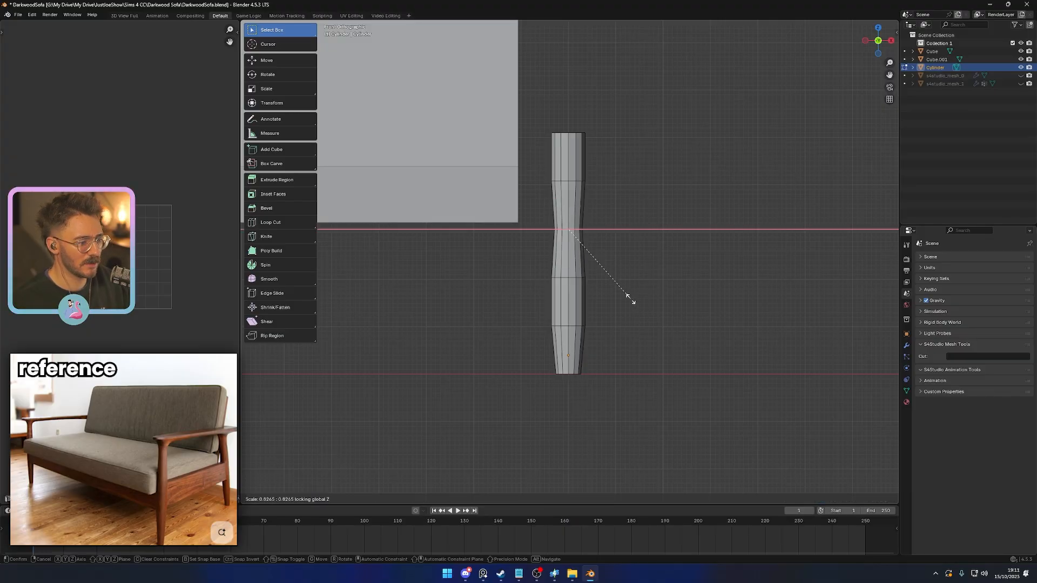
{"action": "left_click", "coordinate": [636, 301]}
- Narrow the leg's uppermost inner edge loop by scaling it in X and Y only, then return to Object Mode
{"action": "left_click", "coordinate": [564, 180], "text": "alt"}
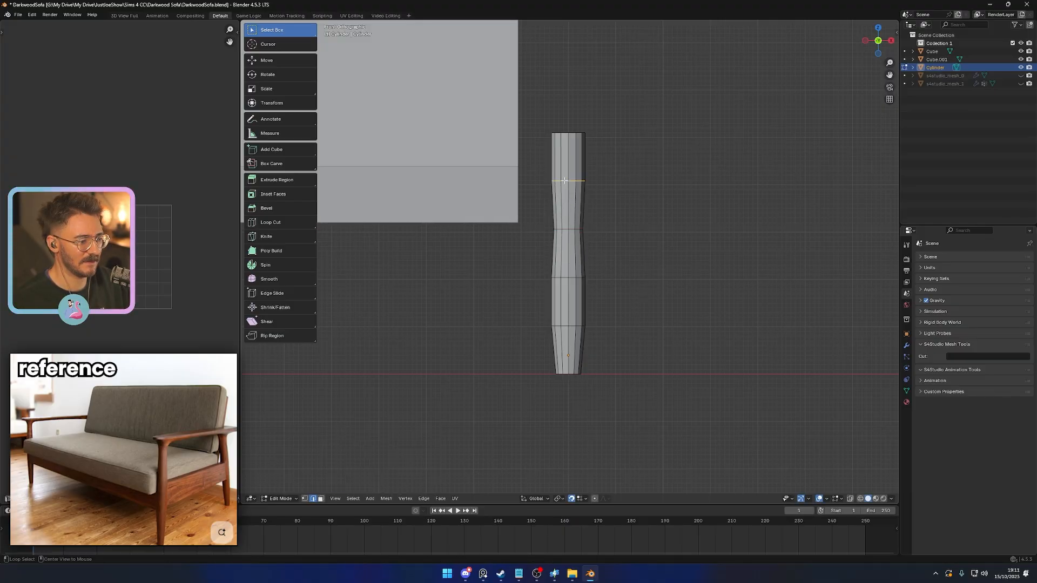
{"action": "key", "text": "s"}
{"action": "key", "text": "shift+z"}
{"action": "left_click", "coordinate": [636, 250]}
{"action": "key", "text": "Tab"}
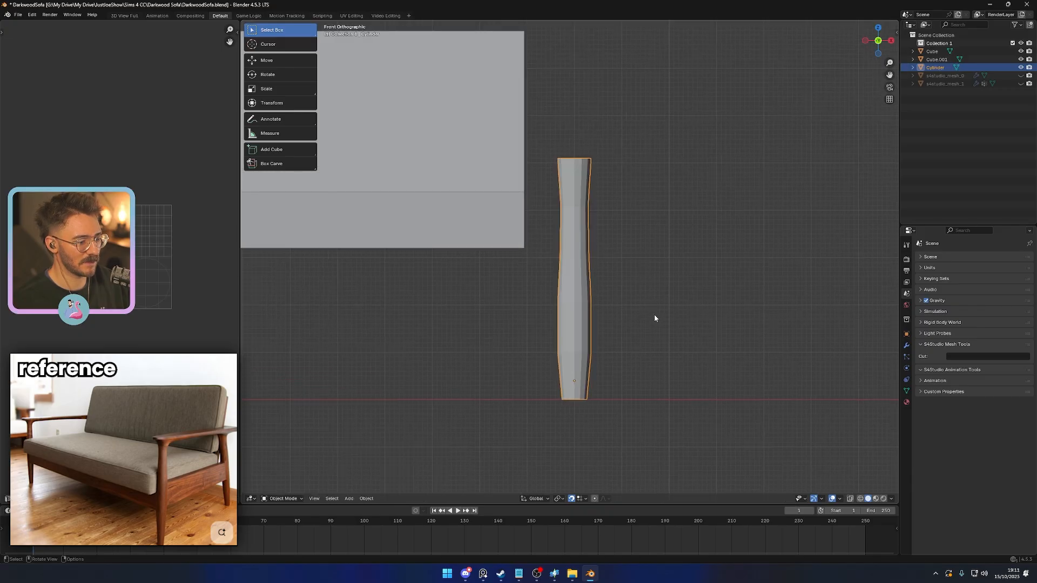
- Slim the whole leg by scaling it to 0.84 in X and Y only
{"action": "middle_click_drag", "start_coordinate": [655, 318], "coordinate": [633, 315]}
{"action": "key", "text": "s"}
{"action": "key", "text": "shift+z"}
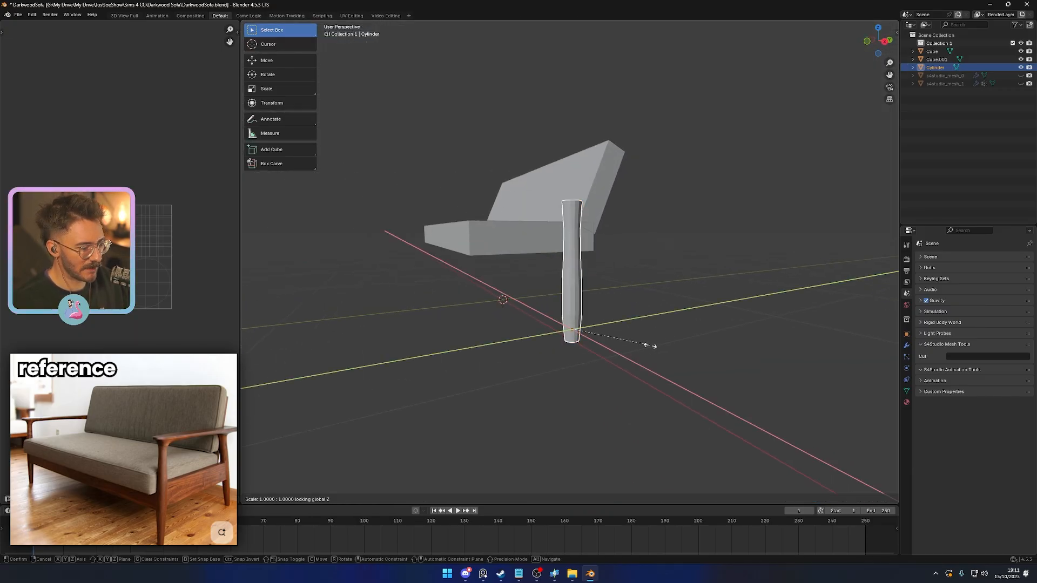
{"action": "left_click", "coordinate": [644, 346]}
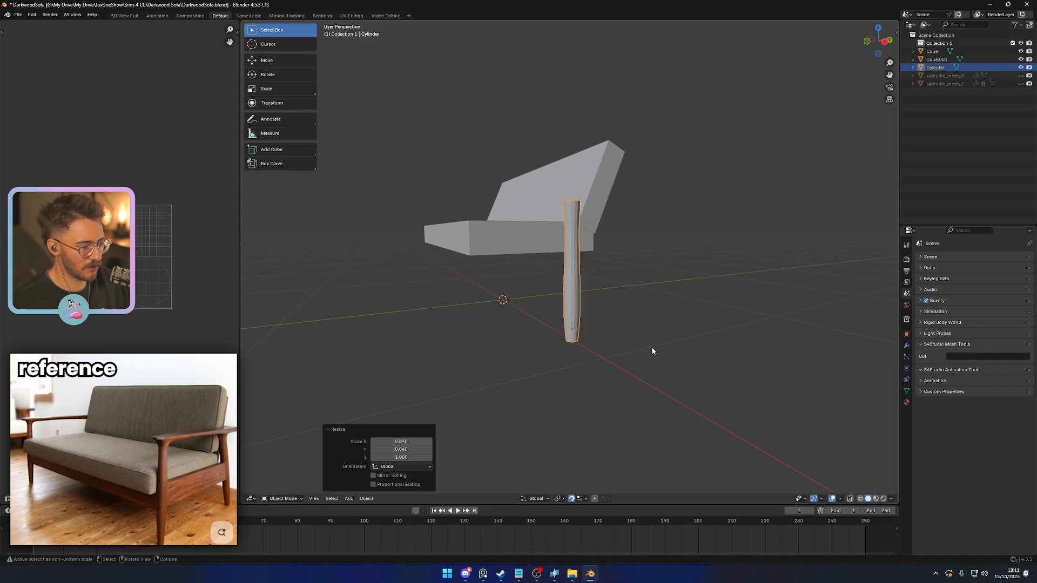
{"action": "middle_click_drag", "start_coordinate": [653, 349], "coordinate": [620, 382]}
{"action": "right_click", "coordinate": [576, 327]}
{"action": "left_click", "coordinate": [575, 329]}
{"action": "key", "text": "ctrl+z"}
{"action": "key", "text": "Tab"}
{"action": "key", "text": "3"}
{"action": "left_click", "coordinate": [522, 360]}
{"action": "key", "text": "Tab"}
{"action": "scroll", "coordinate": [553, 380], "scroll_direction": "up", "scroll_amount": 3}
{"action": "key", "text": "Tab"}
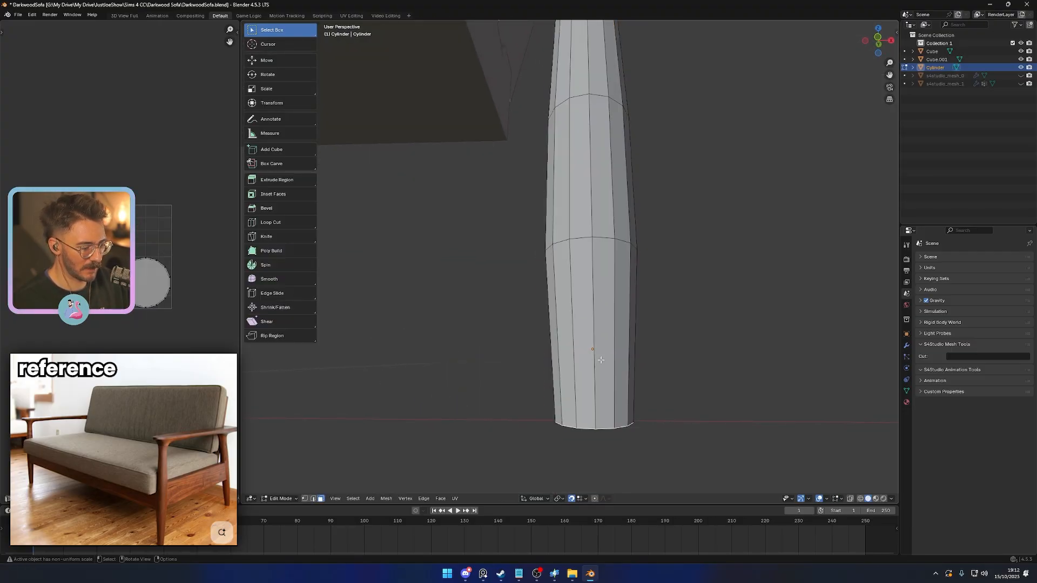
{"action": "left_click", "coordinate": [622, 335]}
{"action": "key", "text": "Tab"}
- Apply smooth shading to the leg and deselect it
{"action": "right_click", "coordinate": [614, 359]}
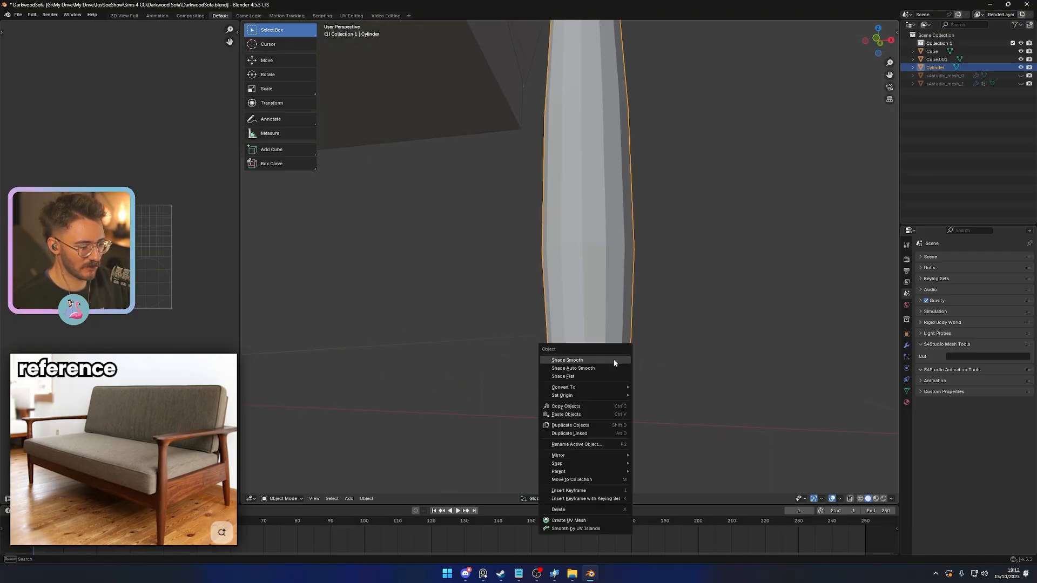
{"action": "left_click", "coordinate": [614, 359]}
{"action": "left_click", "coordinate": [692, 377]}
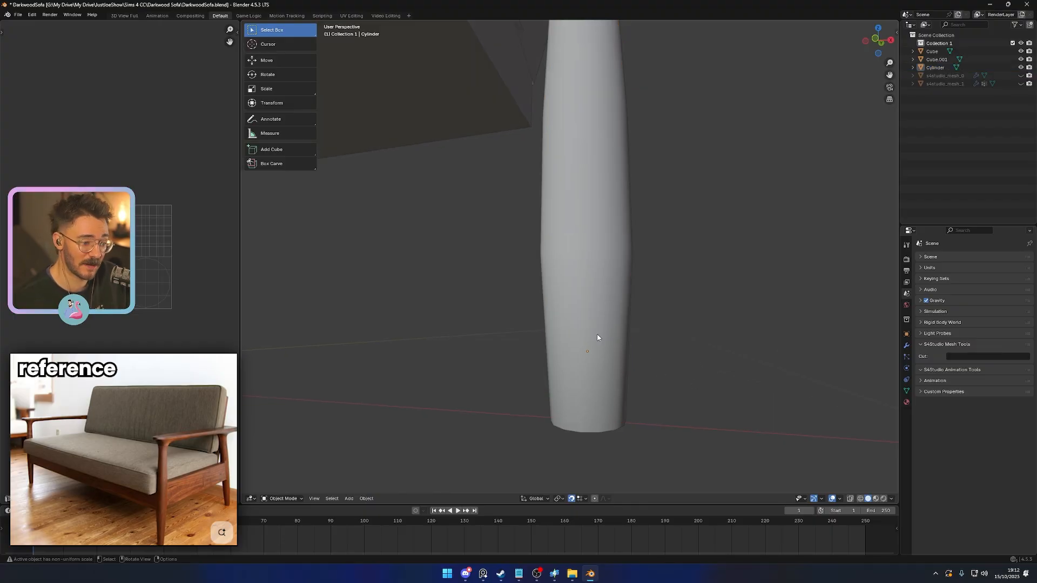
{"action": "scroll", "coordinate": [608, 332], "scroll_direction": "down", "scroll_amount": 4}
{"action": "mouse_move", "coordinate": [608, 331]}
{"action": "middle_mouse_down"}
{"action": "mouse_move", "coordinate": [505, 314]}
{"action": "mouse_move", "coordinate": [589, 327]}
{"action": "middle_mouse_up"}
{"action": "scroll", "coordinate": [504, 314], "scroll_direction": "down", "scroll_amount": 4}
{"action": "scroll", "coordinate": [590, 318], "scroll_direction": "up", "scroll_amount": 3}
- Slide the leg's lowest inner edge loop slightly down toward the foot
{"action": "key", "text": "Tab"}
{"action": "key", "text": "2"}
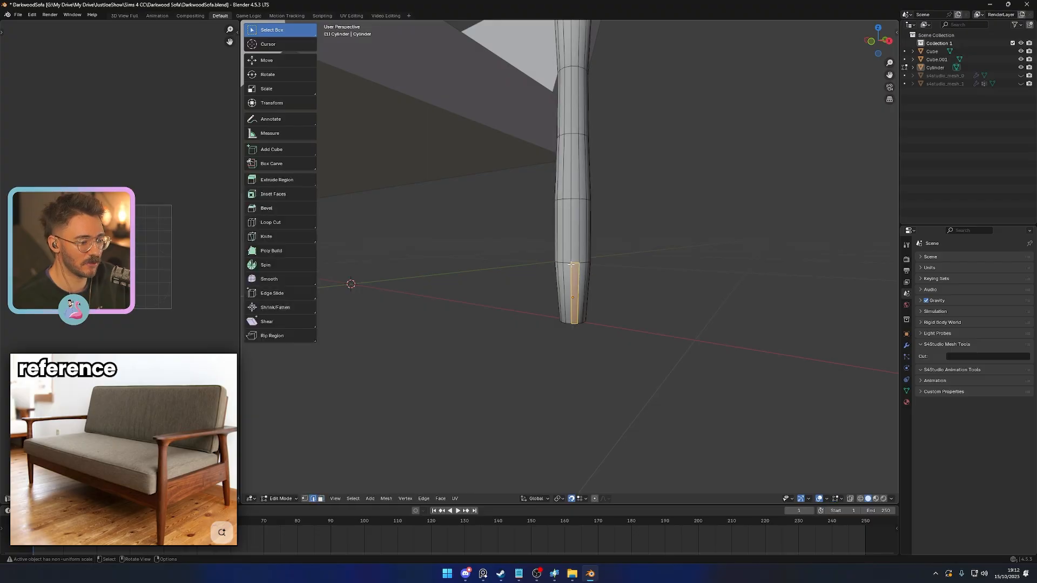
{"action": "left_click", "coordinate": [573, 264], "text": "alt"}
{"action": "key", "text": "g"}
{"action": "key", "text": "g"}
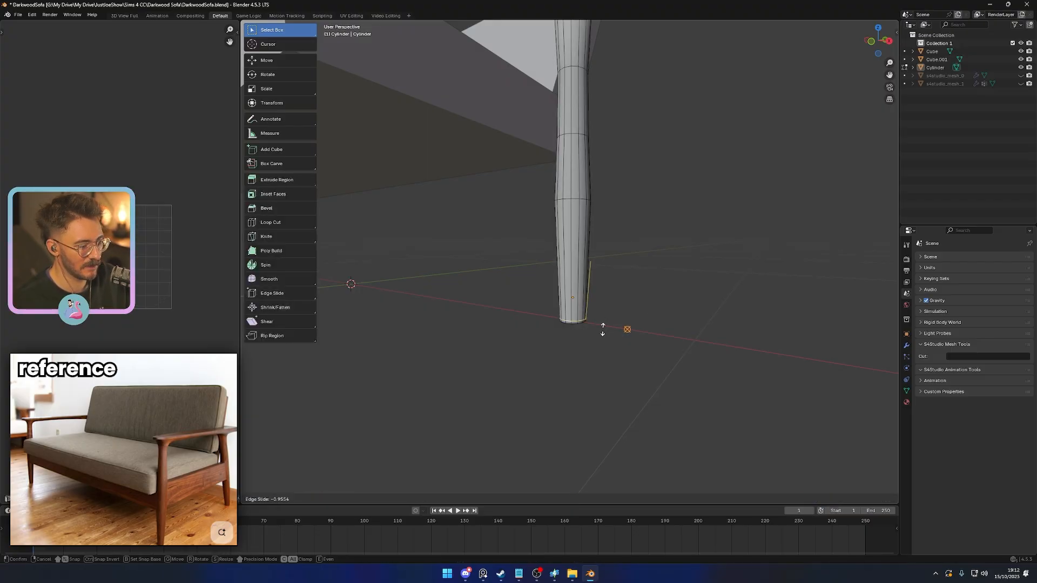
{"action": "left_click", "coordinate": [599, 321]}
{"action": "key", "text": "Tab"}
{"action": "scroll", "coordinate": [623, 339], "scroll_direction": "down", "scroll_amount": 4}
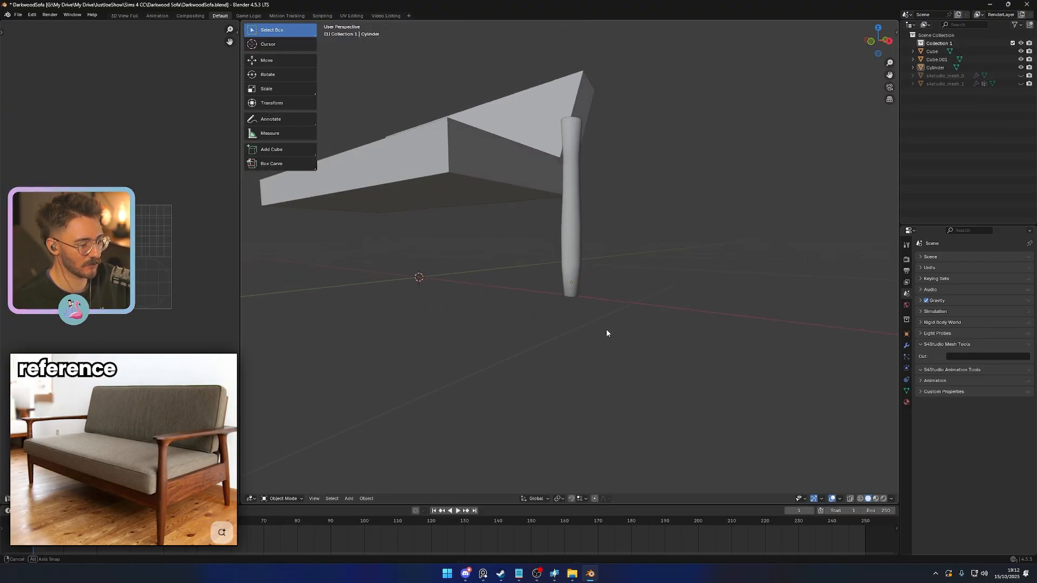
{"action": "middle_click_drag", "start_coordinate": [606, 329], "coordinate": [572, 323]}
{"action": "scroll", "coordinate": [613, 295], "scroll_direction": "up", "scroll_amount": 3}
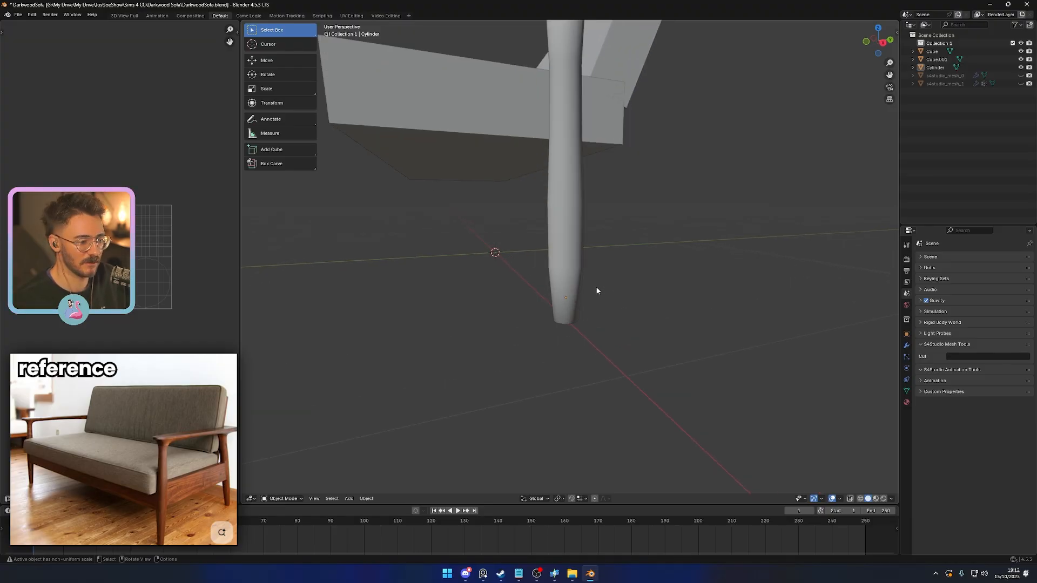
{"action": "scroll", "coordinate": [605, 239], "scroll_direction": "down", "scroll_amount": 3}
{"action": "middle_click_drag", "start_coordinate": [605, 239], "coordinate": [578, 240]}
- Bevel the leg's uppermost inner edge loop with one segment to split it into two loops
{"action": "key", "text": "Tab"}
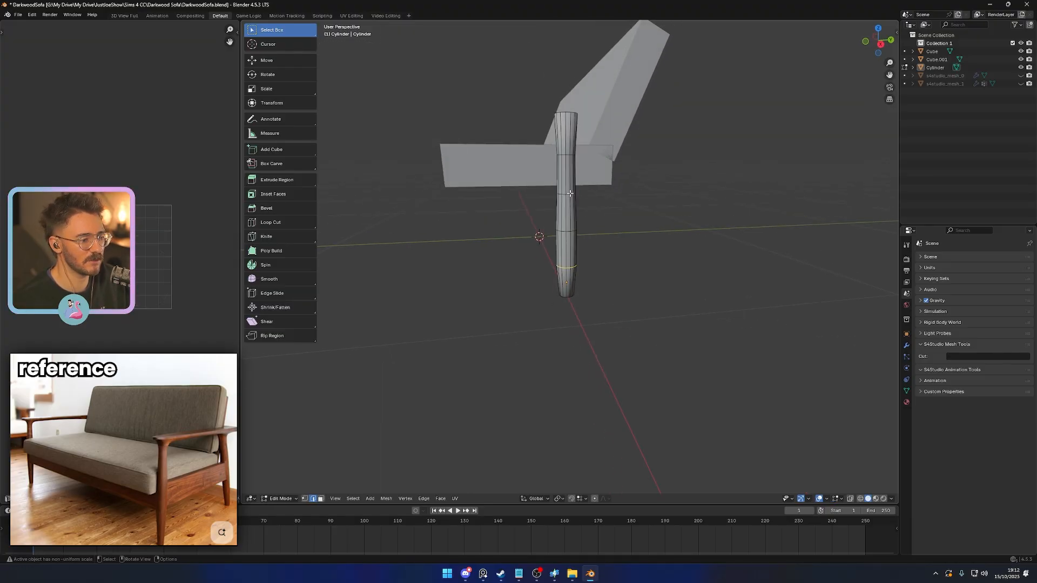
{"action": "scroll", "coordinate": [562, 119], "scroll_direction": "up", "scroll_amount": 2}
{"action": "middle_click_drag", "start_coordinate": [563, 120], "coordinate": [560, 196]}
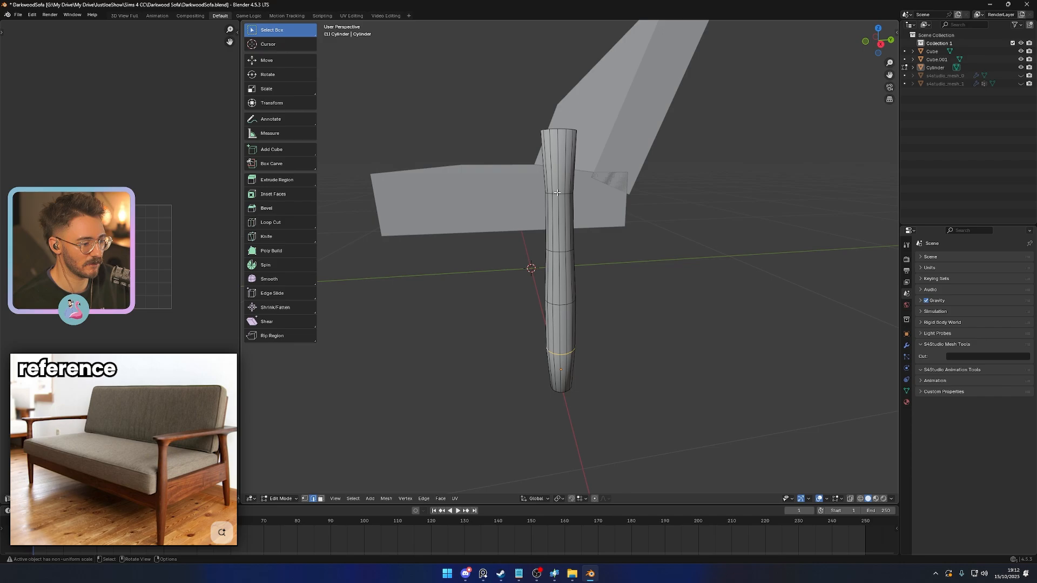
{"action": "scroll", "coordinate": [605, 276], "scroll_direction": "up", "scroll_amount": 5}
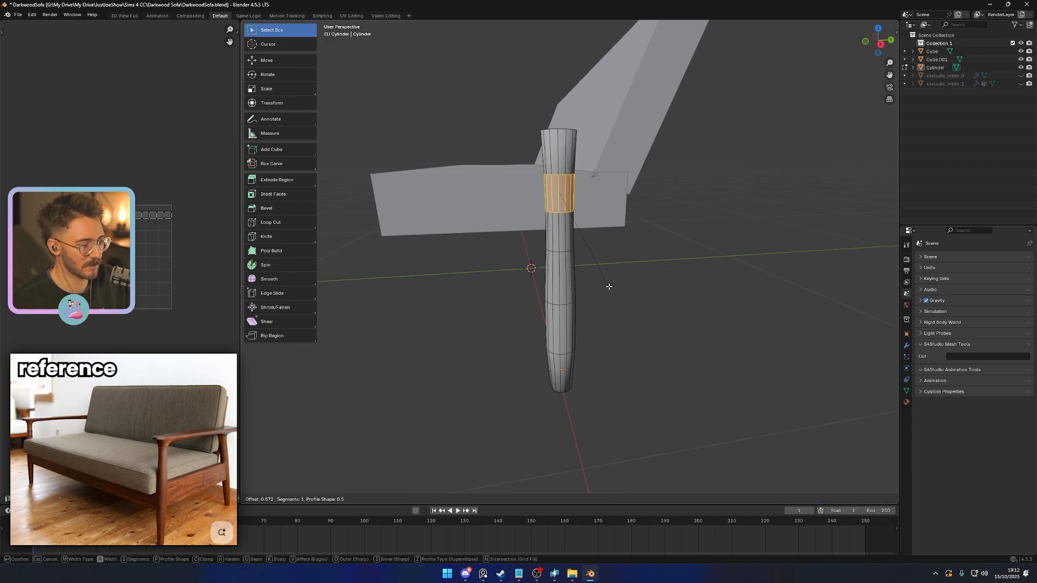
{"action": "left_click", "coordinate": [606, 278]}
{"action": "key", "text": "Tab"}
- Narrow the lower of the two beveled loops near the leg's top by scaling it in X and Y only
{"action": "key", "text": "Tab"}
{"action": "left_click", "coordinate": [558, 219], "text": "alt"}
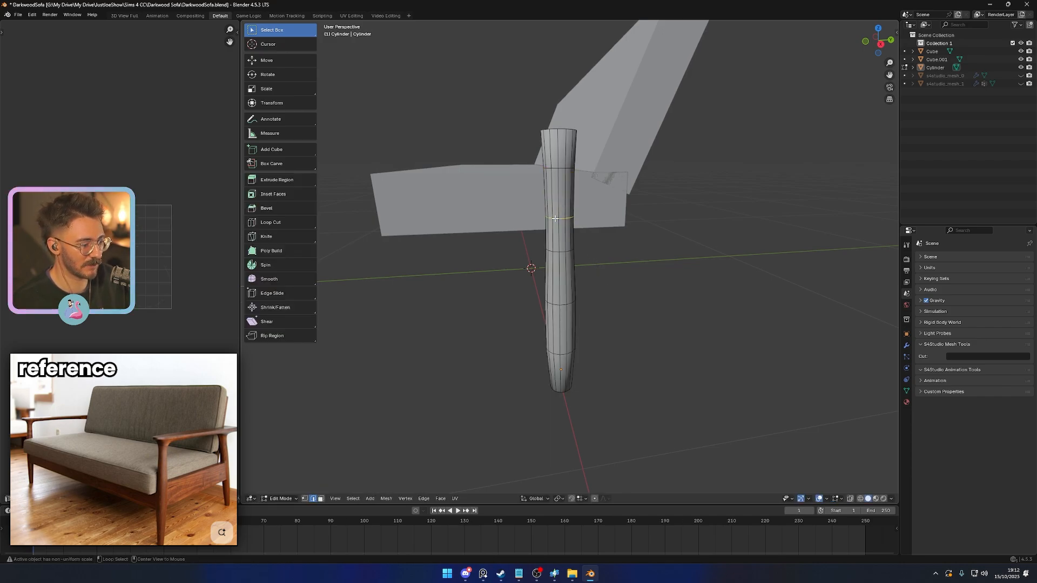
{"action": "key", "text": "s"}
{"action": "key", "text": "shift+z"}
{"action": "left_click", "coordinate": [665, 299]}
- Bevel the edge loop just above the leg's foot with one segment to split it into two loops
{"action": "key", "text": "Tab"}
{"action": "scroll", "coordinate": [662, 303], "scroll_direction": "down", "scroll_amount": 3}
{"action": "middle_click_drag", "start_coordinate": [638, 313], "coordinate": [697, 297]}
{"action": "key", "text": "Tab"}
{"action": "scroll", "coordinate": [648, 334], "scroll_direction": "up", "scroll_amount": 3}
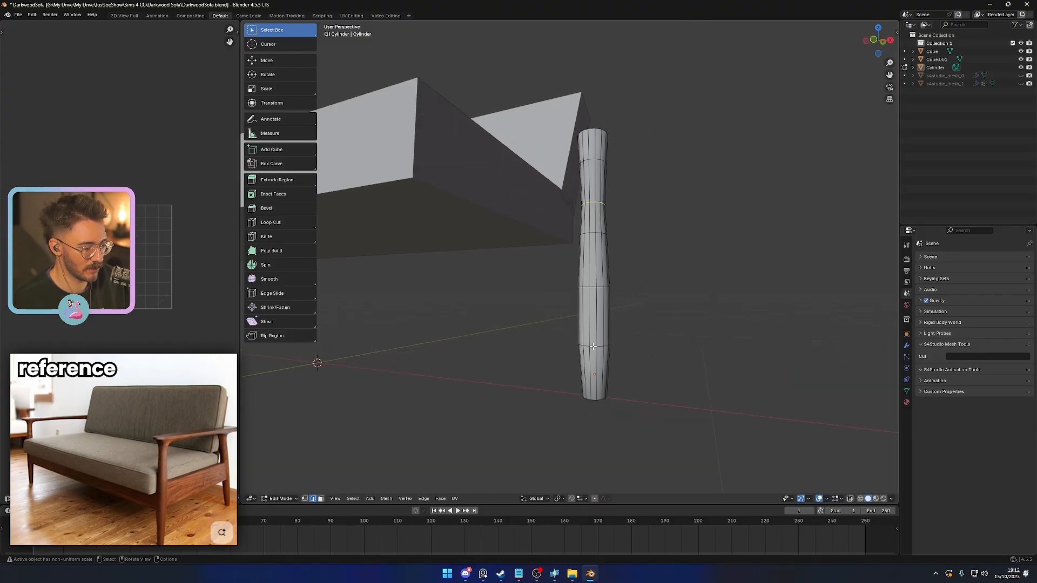
{"action": "key", "text": "ctrl+b"}
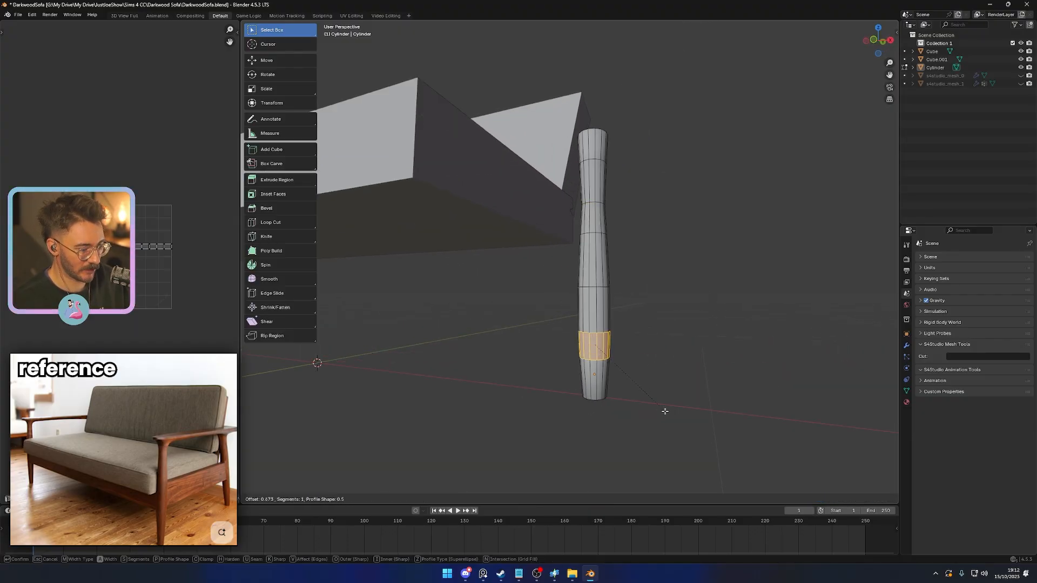
{"action": "left_click", "coordinate": [664, 416]}
{"action": "left_click", "coordinate": [653, 412]}
- Scale the lower of the two beveled loops near the foot to 0.87 in X and Y only
{"action": "left_click", "coordinate": [593, 363], "text": "alt"}
{"action": "key", "text": "s"}
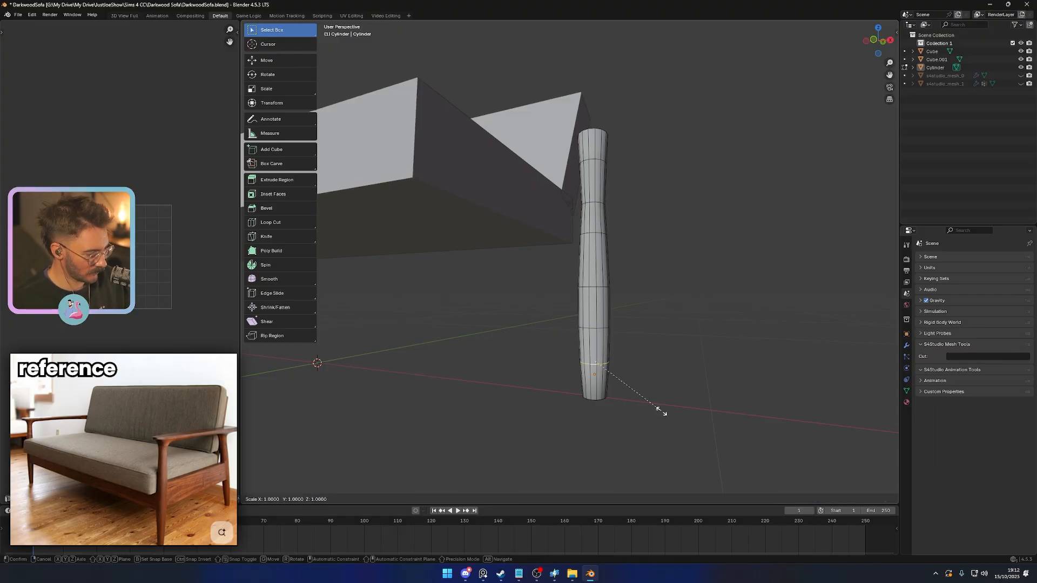
{"action": "key", "text": "shift+z"}
{"action": "left_click", "coordinate": [652, 405]}
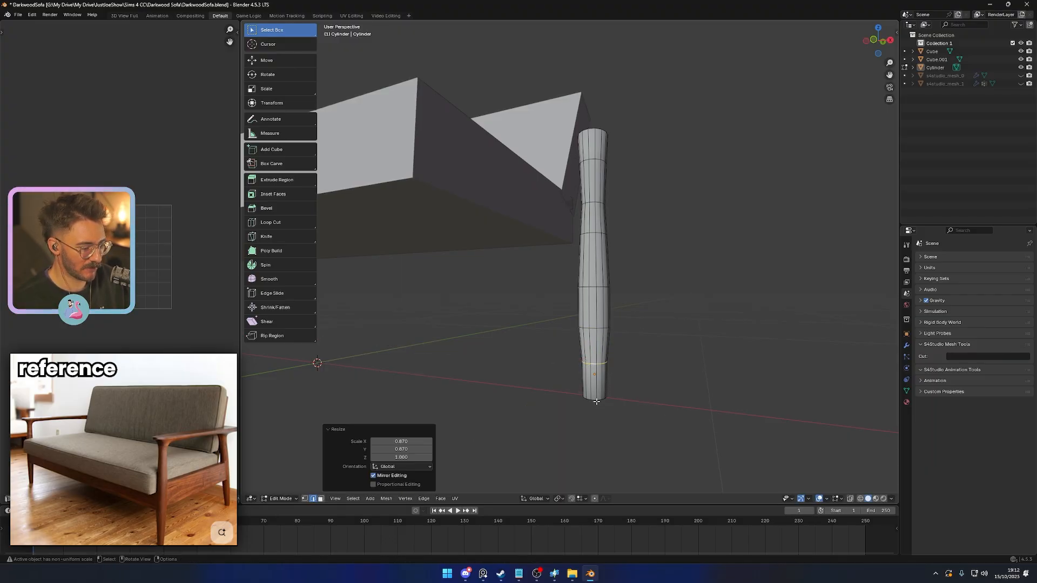
- Taper the foot further by scaling the leg's bottom edge loop down in X and Y only
{"action": "left_click", "coordinate": [595, 400], "text": "alt"}
{"action": "key", "text": "s"}
{"action": "key", "text": "shift+z"}
{"action": "left_click", "coordinate": [626, 421]}
{"action": "key", "text": "Tab"}
{"action": "scroll", "coordinate": [648, 416], "scroll_direction": "down", "scroll_amount": 5}
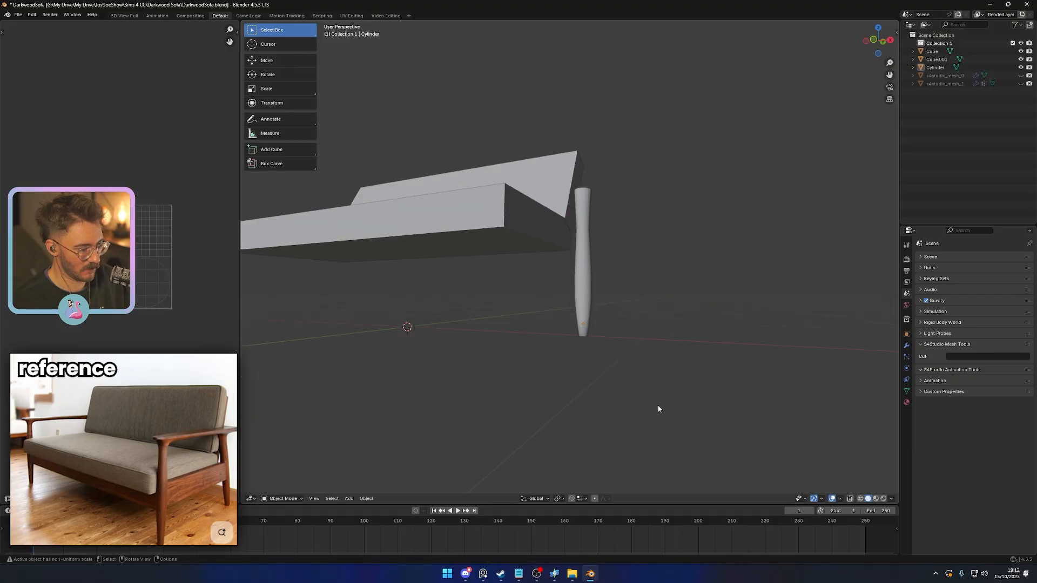
{"action": "middle_click_drag", "start_coordinate": [660, 410], "coordinate": [588, 405]}
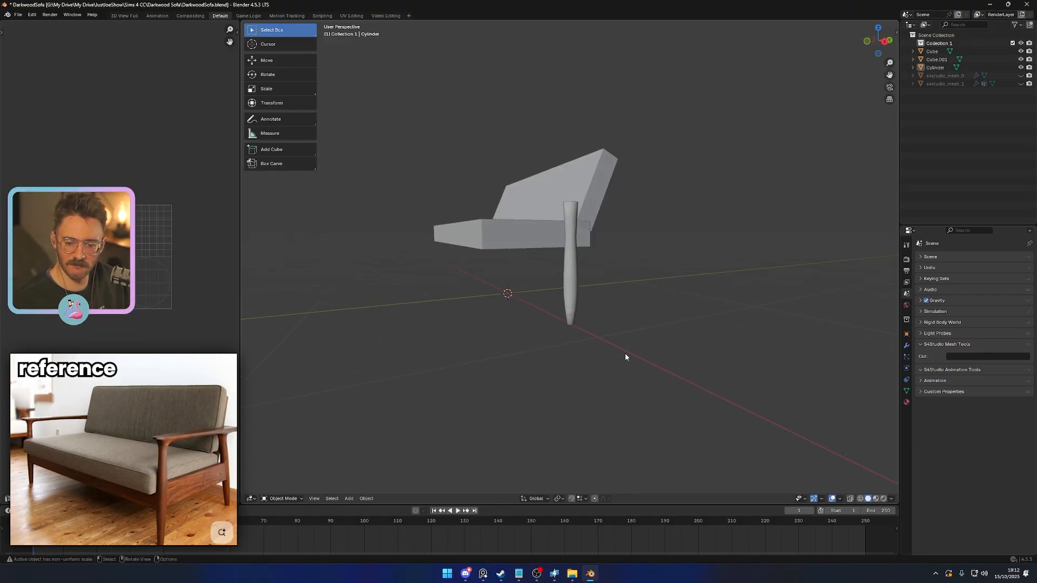
- Rescale the edge loop second from the leg's top in X and Y only to refine the narrow upper section
{"action": "scroll", "coordinate": [625, 356], "scroll_direction": "up", "scroll_amount": 2}
{"action": "key", "text": "Tab"}
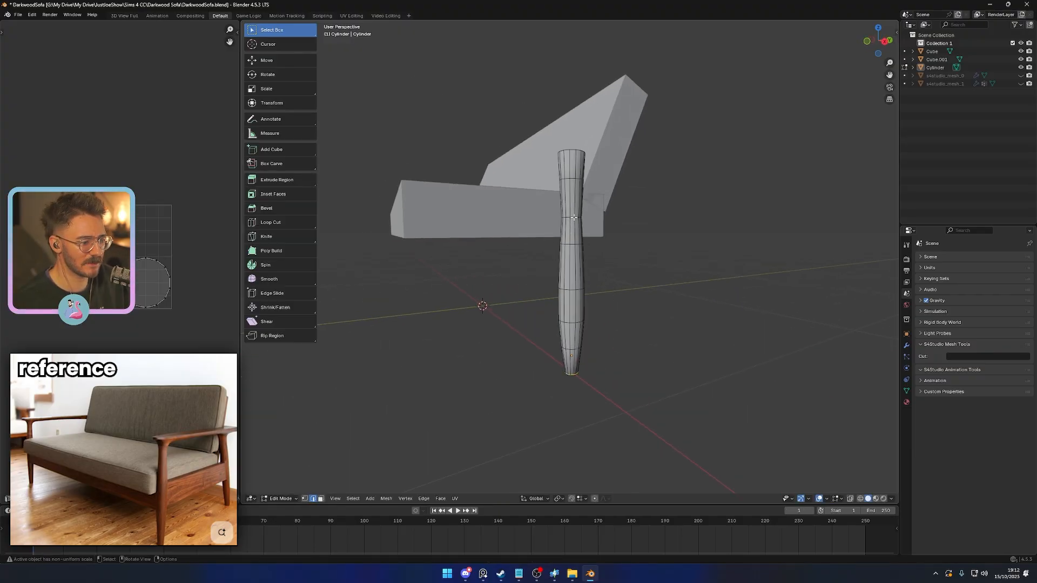
{"action": "left_click", "coordinate": [574, 217], "text": "alt"}
{"action": "key", "text": "s"}
{"action": "key", "text": "shift+z"}
{"action": "left_click", "coordinate": [640, 299]}
{"action": "key", "text": "Tab"}
{"action": "scroll", "coordinate": [632, 324], "scroll_direction": "down", "scroll_amount": 4}
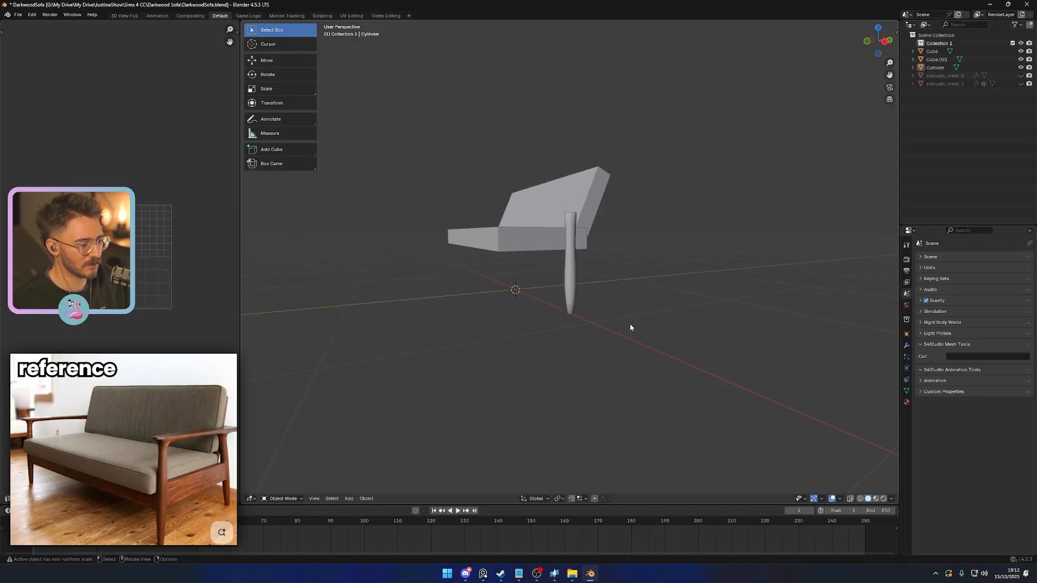
- Move the leg along Y toward the seat's front edge in the right view
{"action": "key", "text": "KP_3"}
{"action": "left_click", "coordinate": [570, 292]}
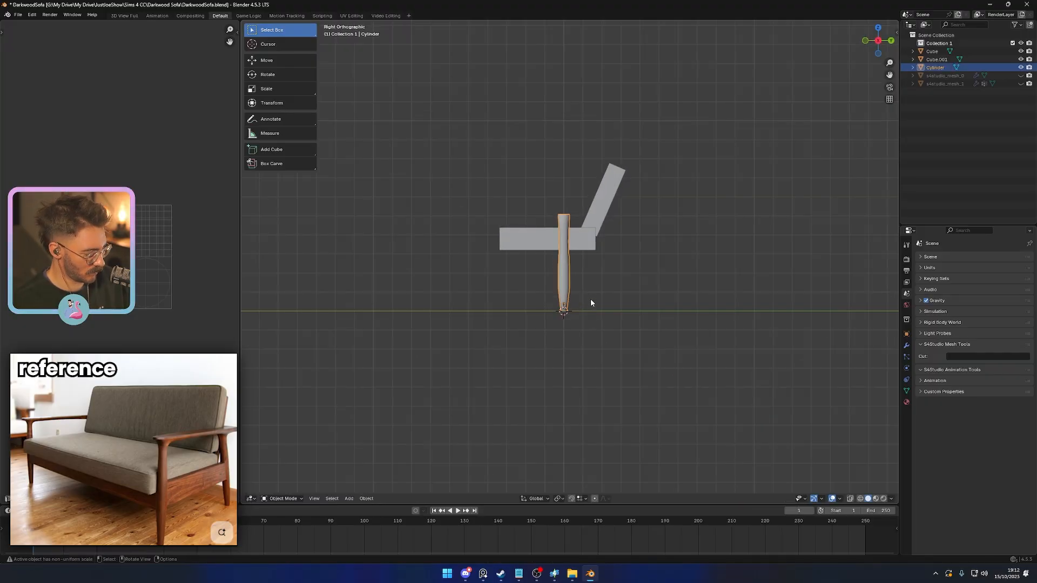
{"action": "key", "text": "g"}
{"action": "key", "text": "y"}
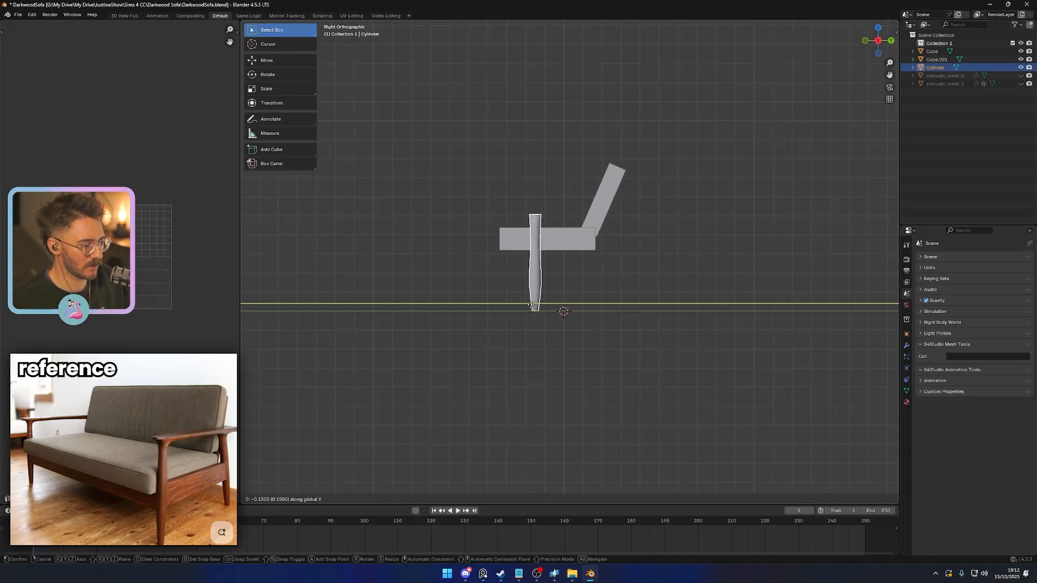
{"action": "left_click", "coordinate": [511, 307]}
{"action": "left_click", "coordinate": [530, 317]}
{"action": "middle_click_drag", "start_coordinate": [530, 317], "coordinate": [614, 318]}
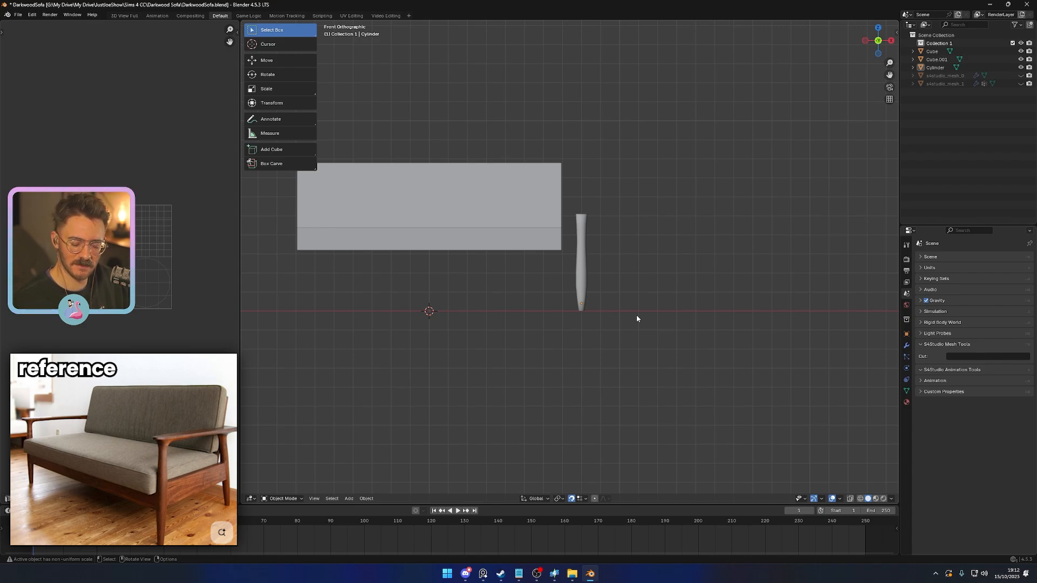
- Bevel the leg's uppermost inner edge loop again with one segment, working in the front view
{"action": "left_click", "coordinate": [584, 234]}
{"action": "scroll", "coordinate": [570, 281], "scroll_direction": "up", "scroll_amount": 6}
{"action": "key", "text": "Tab"}
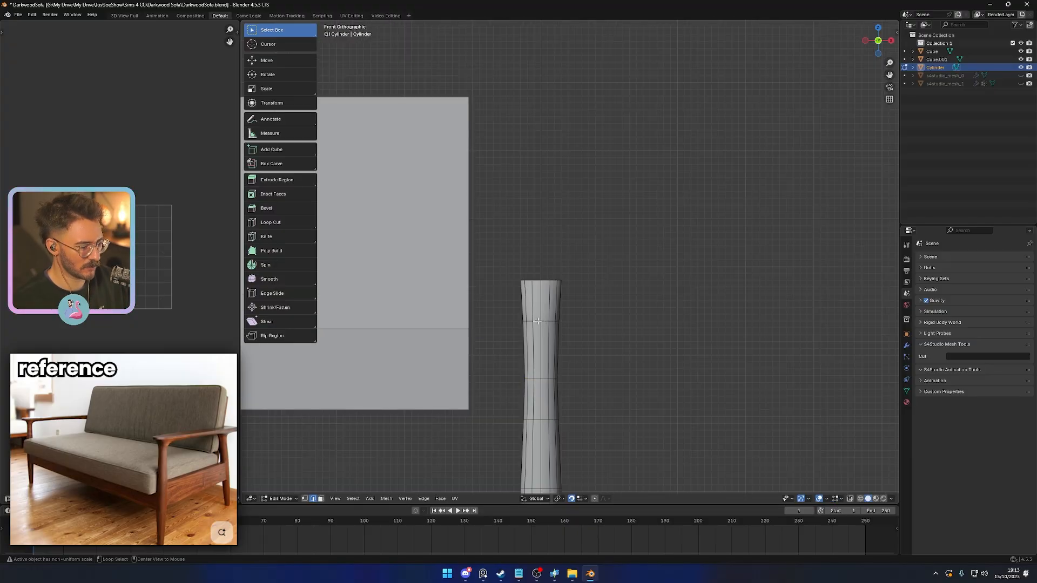
{"action": "left_click", "coordinate": [538, 321], "text": "alt"}
{"action": "key", "text": "ctrl+b"}
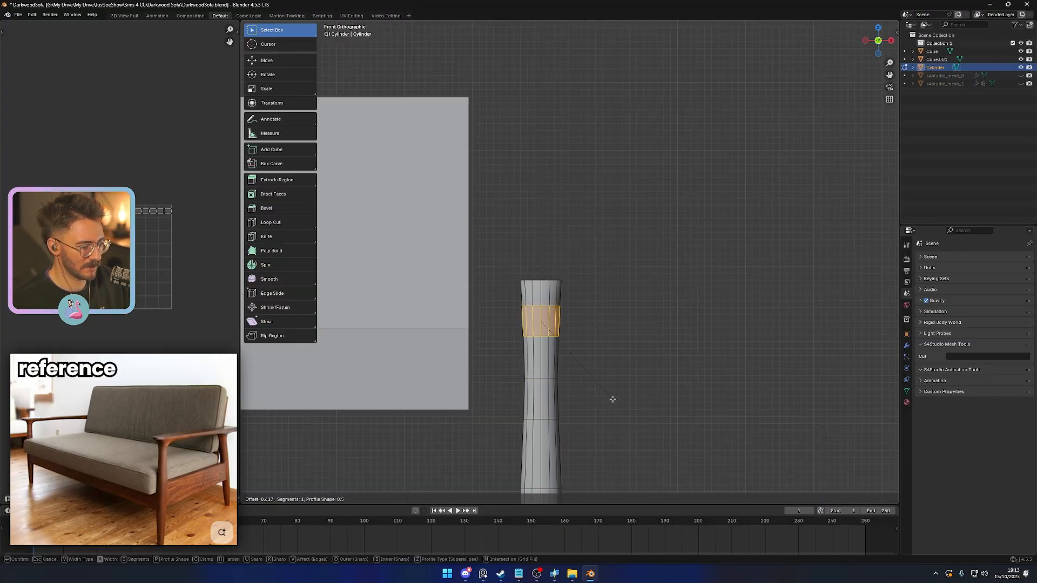
{"action": "left_click", "coordinate": [613, 399]}
- Scale the lower of the newly beveled upper loops to about 0.87 in X and Y only
{"action": "left_click", "coordinate": [537, 339], "text": "alt"}
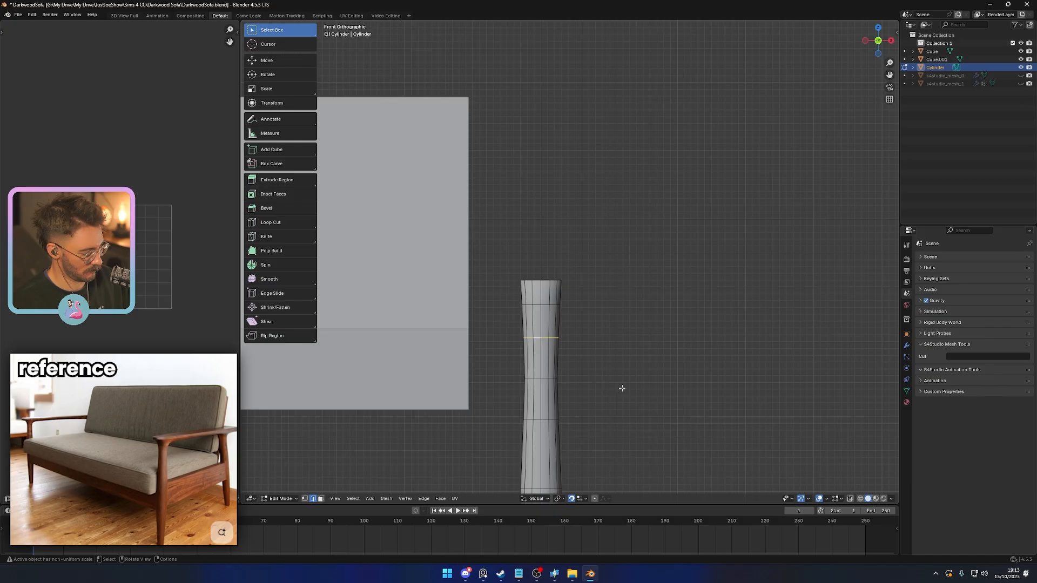
{"action": "key", "text": "s"}
{"action": "key", "text": "shift+z"}
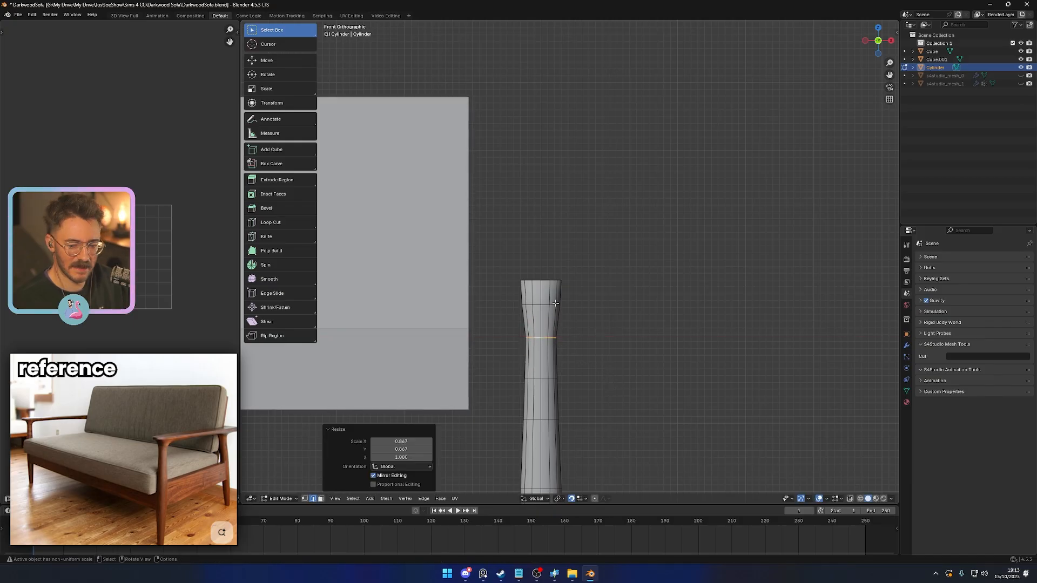
- Delete the cap face on top of the leg, leaving its upper end open
{"action": "left_click", "coordinate": [536, 281], "text": "alt"}
{"action": "key", "text": "g"}
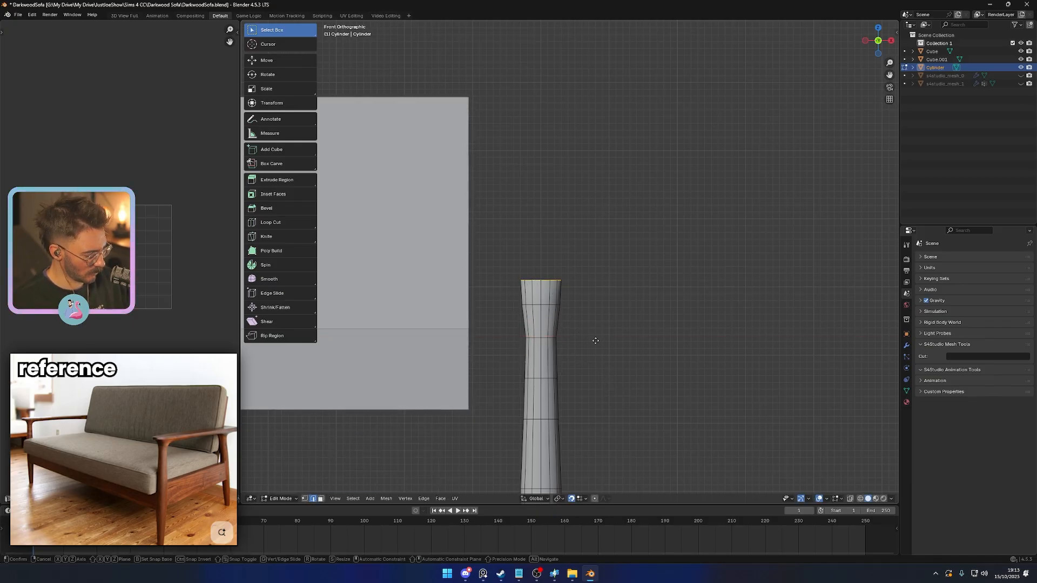
{"action": "right_click", "coordinate": [618, 349]}
{"action": "middle_click_drag", "start_coordinate": [618, 348], "coordinate": [613, 354]}
{"action": "key", "text": "x"}
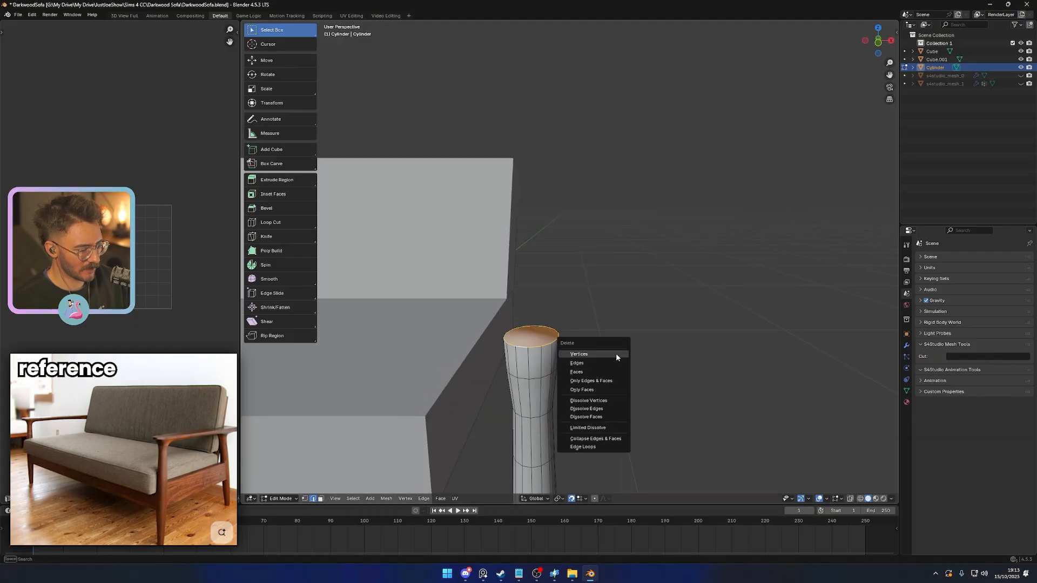
{"action": "key", "text": "Escape"}
{"action": "key", "text": "x"}
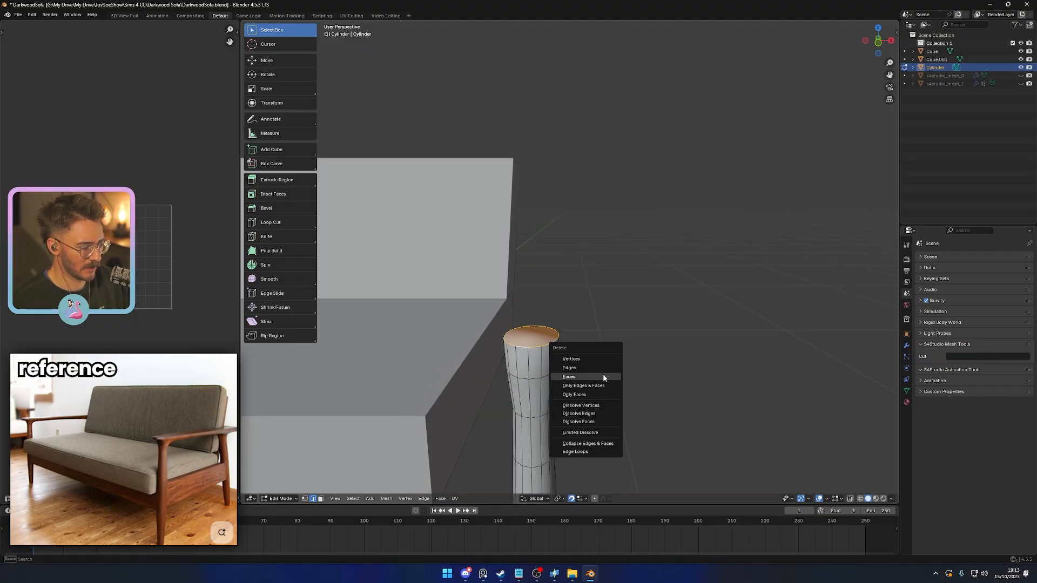
{"action": "left_click", "coordinate": [603, 372]}
- Slide the leg's open top rim down along its edges and scale it to about 1.38 in X and Y only
{"action": "left_click", "coordinate": [536, 348], "text": "alt"}
{"action": "key", "text": "KP_1"}
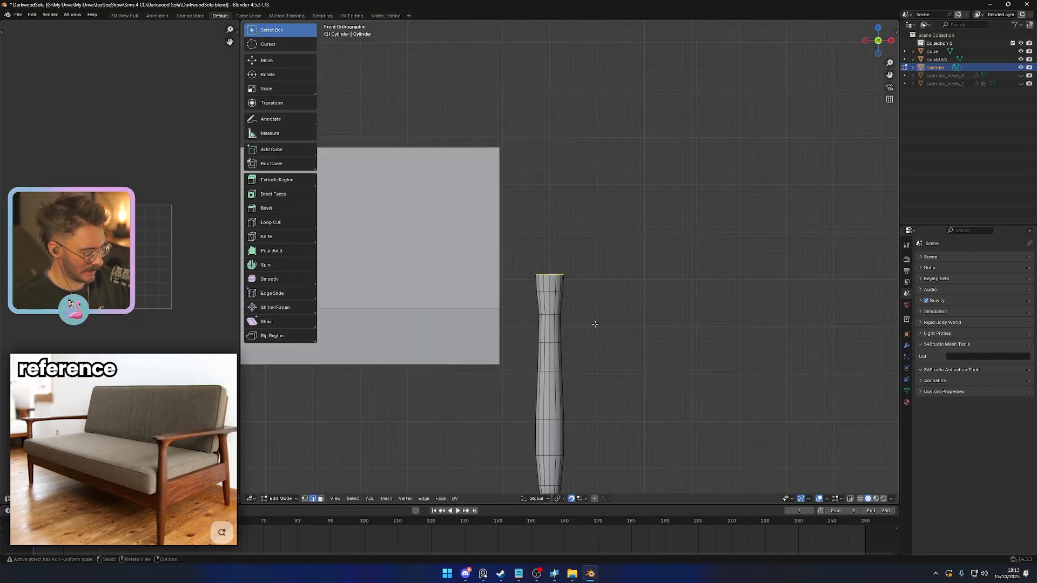
{"action": "key", "text": "g"}
{"action": "key", "text": "g"}
{"action": "scroll", "coordinate": [593, 327], "scroll_direction": "up", "scroll_amount": 2}
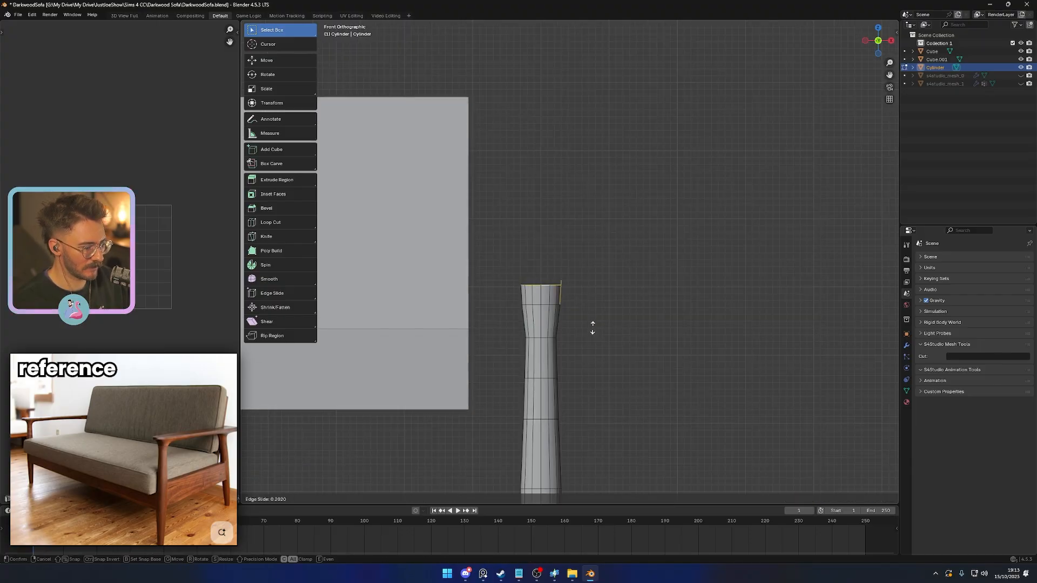
{"action": "left_click", "coordinate": [592, 331]}
{"action": "key", "text": "s"}
{"action": "key", "text": "shift+z"}
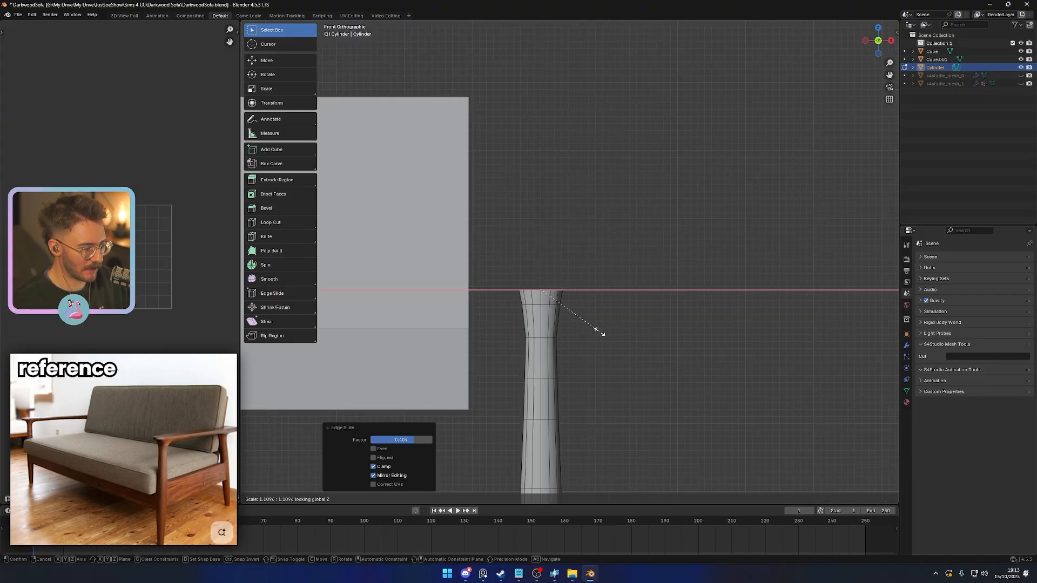
{"action": "left_click", "coordinate": [616, 341]}
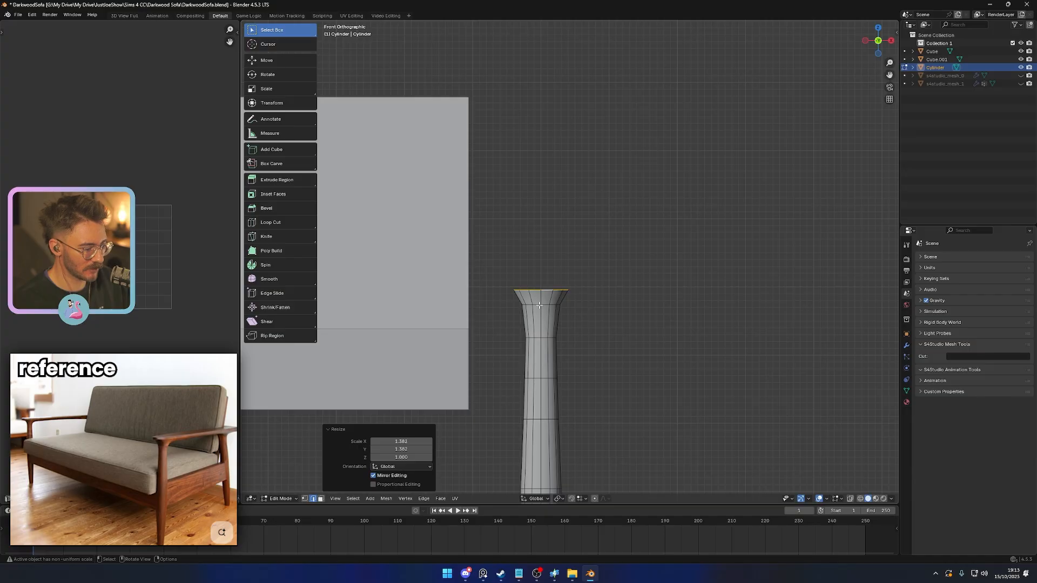
- Bevel the edge loop just below the flared rim with two segments and return to Object Mode
{"action": "key", "text": "ctrl+b"}
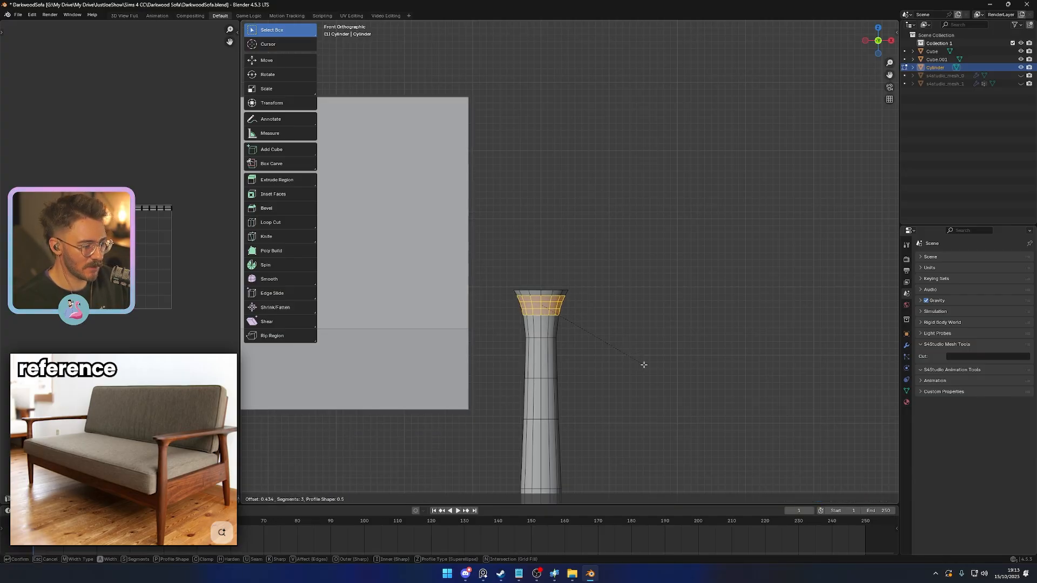
{"action": "scroll", "coordinate": [643, 363], "scroll_direction": "down", "scroll_amount": 1}
{"action": "left_click", "coordinate": [642, 363]}
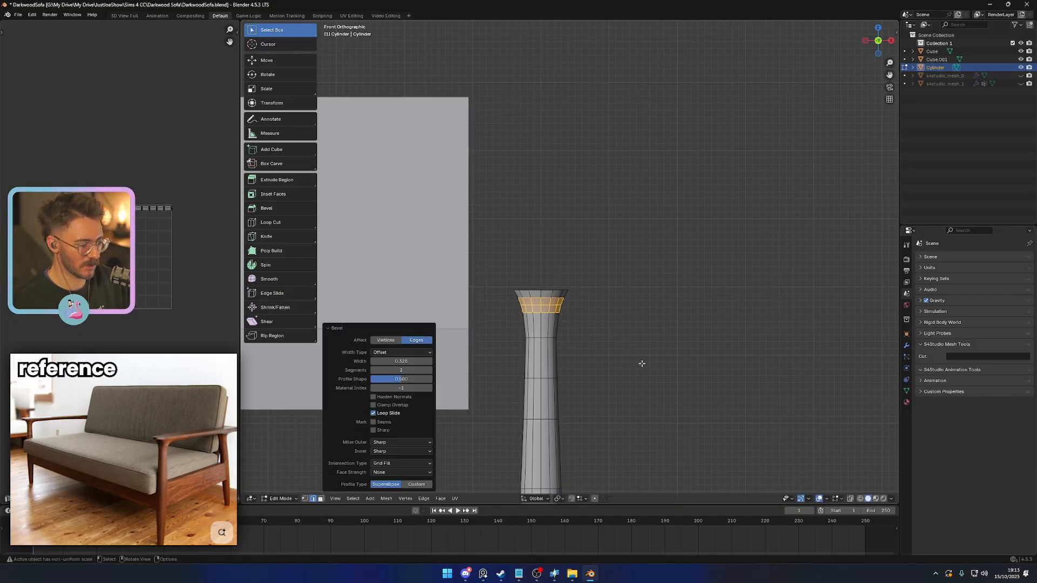
{"action": "key", "text": "Tab"}
- Turn off backface culling in the viewport shading so the leg's inner faces are drawn
{"action": "middle_click_drag", "start_coordinate": [624, 349], "coordinate": [604, 391]}
{"action": "left_click", "coordinate": [839, 499]}
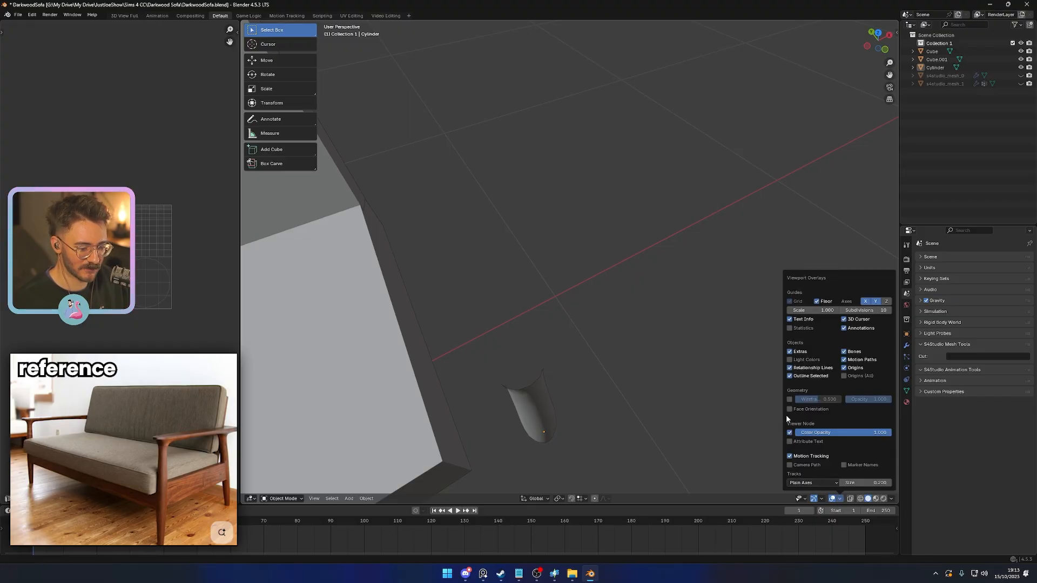
{"action": "left_click", "coordinate": [820, 499]}
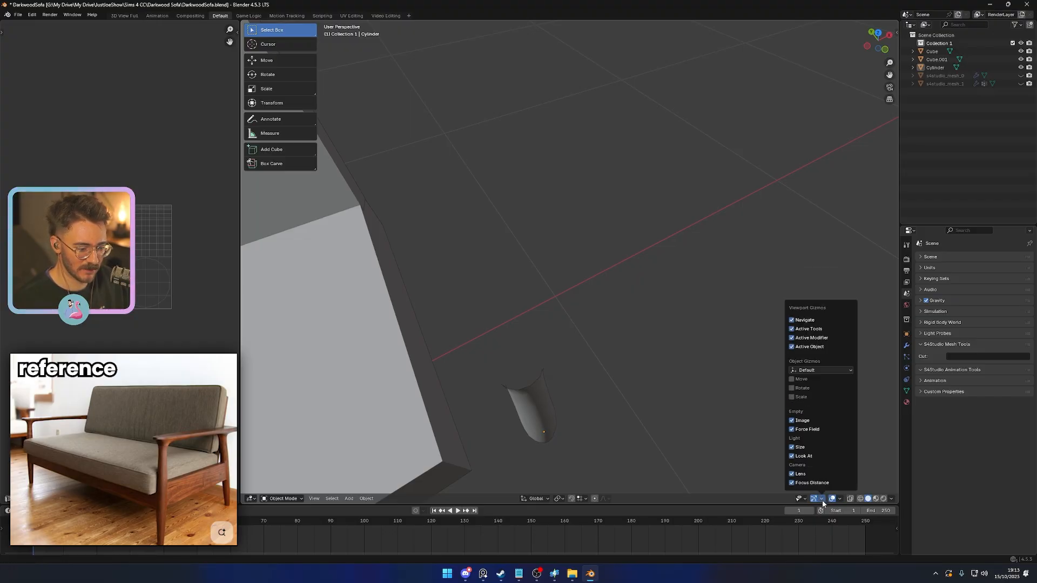
{"action": "left_click", "coordinate": [840, 499]}
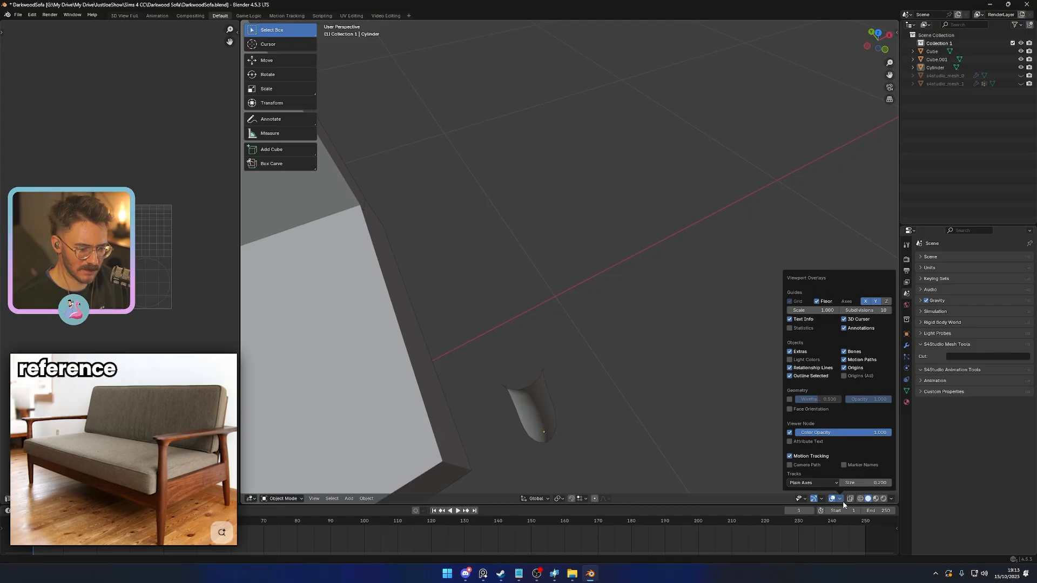
{"action": "left_click", "coordinate": [892, 499]}
{"action": "left_click", "coordinate": [864, 424]}
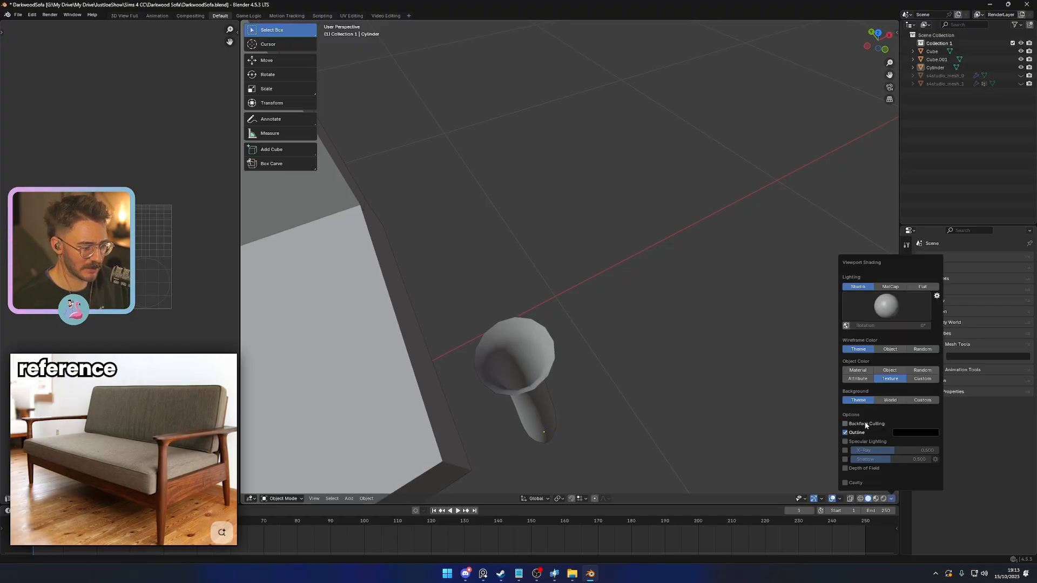
{"action": "mouse_move", "coordinate": [627, 424]}
{"action": "middle_mouse_down"}
{"action": "mouse_move", "coordinate": [618, 324]}
{"action": "mouse_move", "coordinate": [636, 380]}
{"action": "middle_mouse_up"}
{"action": "scroll", "coordinate": [626, 354], "scroll_direction": "down", "scroll_amount": 3}
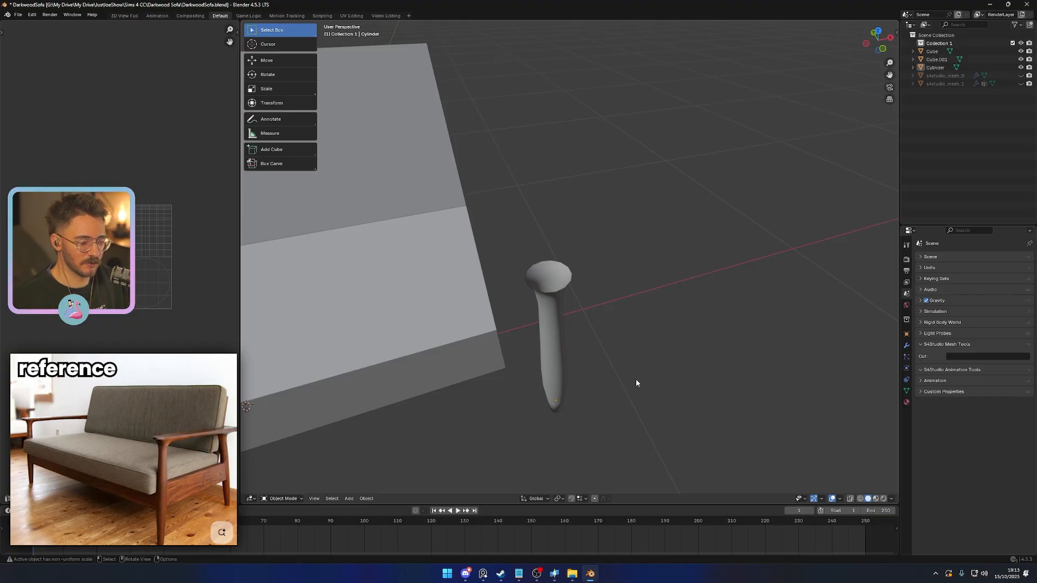
- Enable the face orientation overlay and check the leg's normals from several angles
{"action": "scroll", "coordinate": [636, 383], "scroll_direction": "up", "scroll_amount": 2}
{"action": "left_click", "coordinate": [530, 283]}
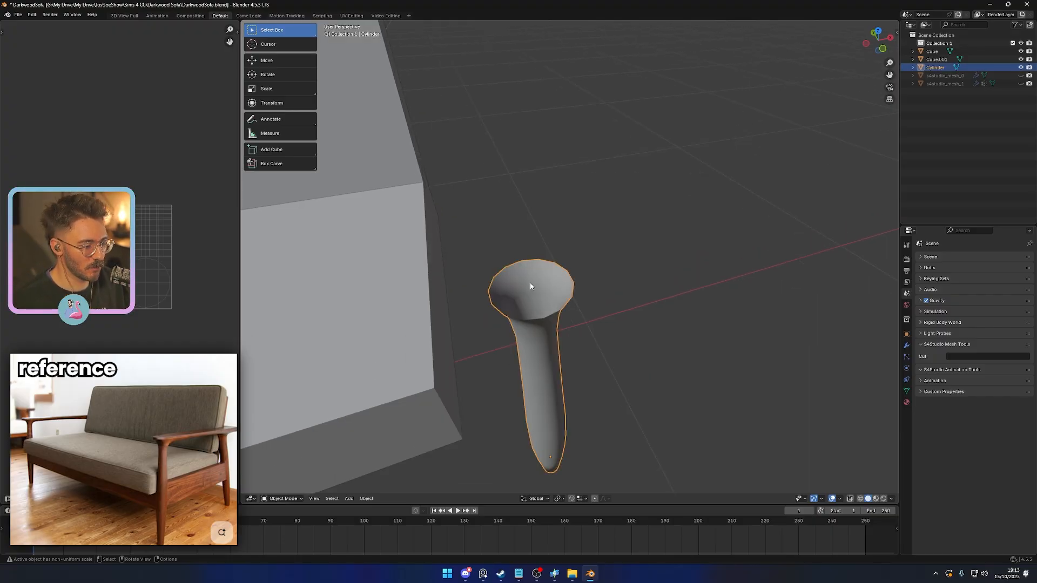
{"action": "left_click", "coordinate": [839, 499]}
{"action": "left_click", "coordinate": [800, 410]}
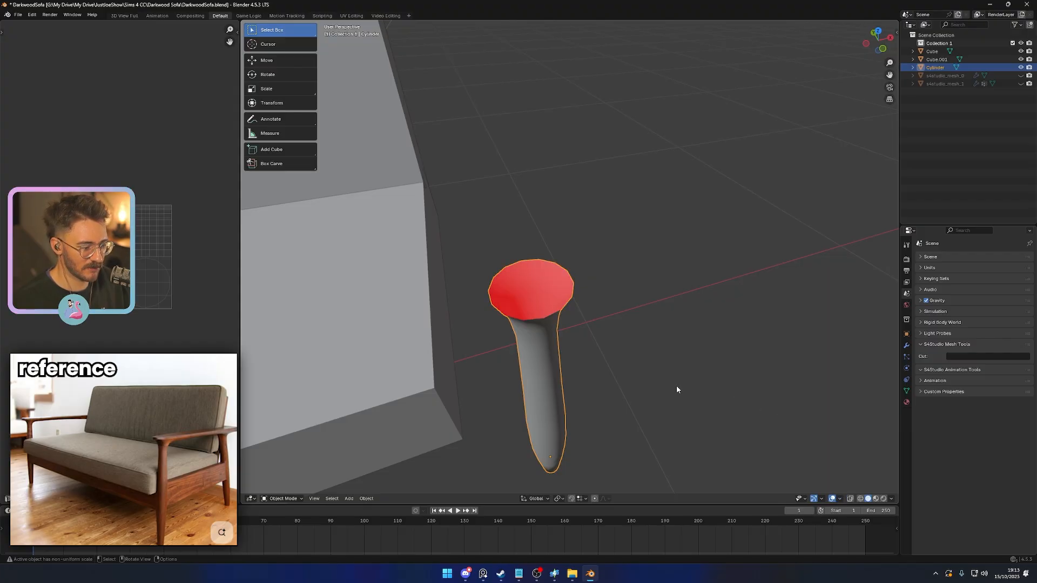
{"action": "key", "text": "Tab"}
{"action": "key", "text": "Tab"}
{"action": "middle_click_drag", "start_coordinate": [667, 387], "coordinate": [657, 327]}
{"action": "left_click", "coordinate": [687, 369]}
- Extrude the leg's open top rim loop upward along Z by about 0.01
{"action": "scroll", "coordinate": [657, 328], "scroll_direction": "down", "scroll_amount": 3}
{"action": "left_click", "coordinate": [562, 314]}
{"action": "key", "text": "KP_1"}
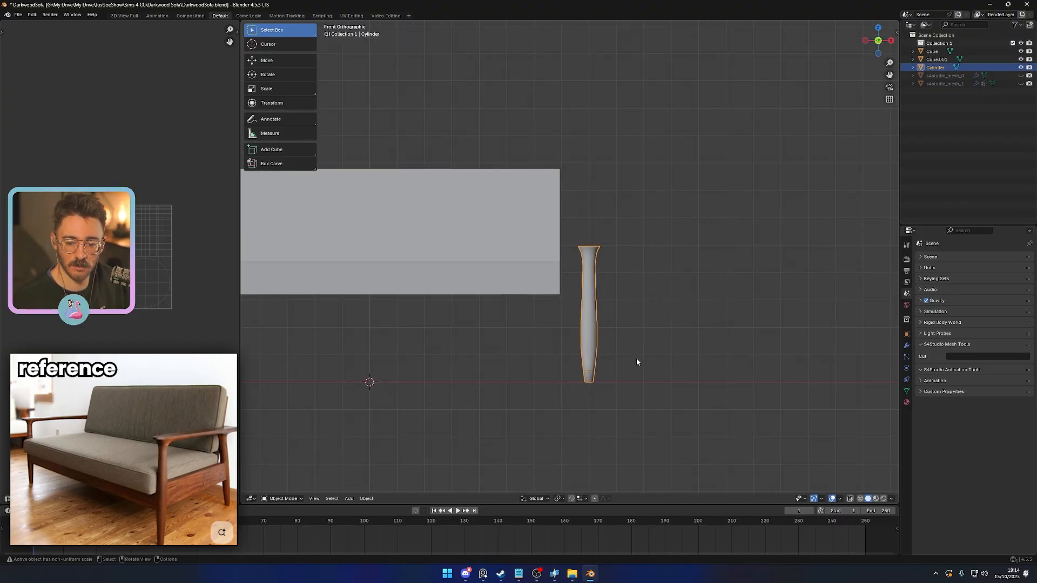
{"action": "scroll", "coordinate": [637, 358], "scroll_direction": "up", "scroll_amount": 3}
{"action": "middle_click_drag", "start_coordinate": [603, 321], "coordinate": [642, 347], "text": "shift"}
{"action": "scroll", "coordinate": [604, 358], "scroll_direction": "up", "scroll_amount": 2}
{"action": "key", "text": "Tab"}
{"action": "left_click", "coordinate": [611, 317]}
{"action": "left_click", "coordinate": [610, 317], "text": "alt"}
{"action": "key", "text": "e"}
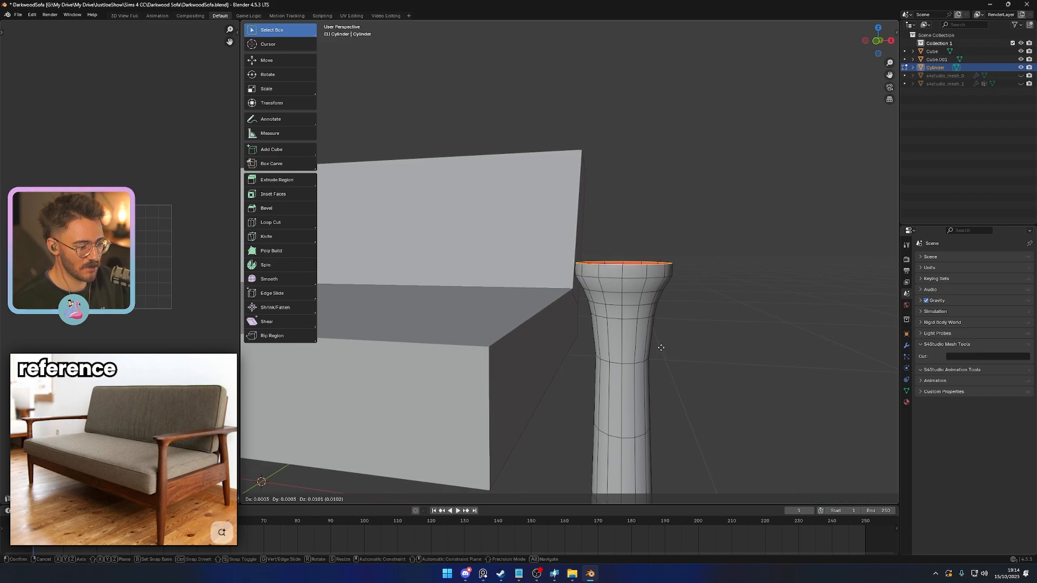
{"action": "key", "text": "z"}
{"action": "left_click", "coordinate": [663, 350]}
- Scale the newly extruded top rim outward to about 1.05 in X and Y only
{"action": "key", "text": "s"}
{"action": "key", "text": "shift+z"}
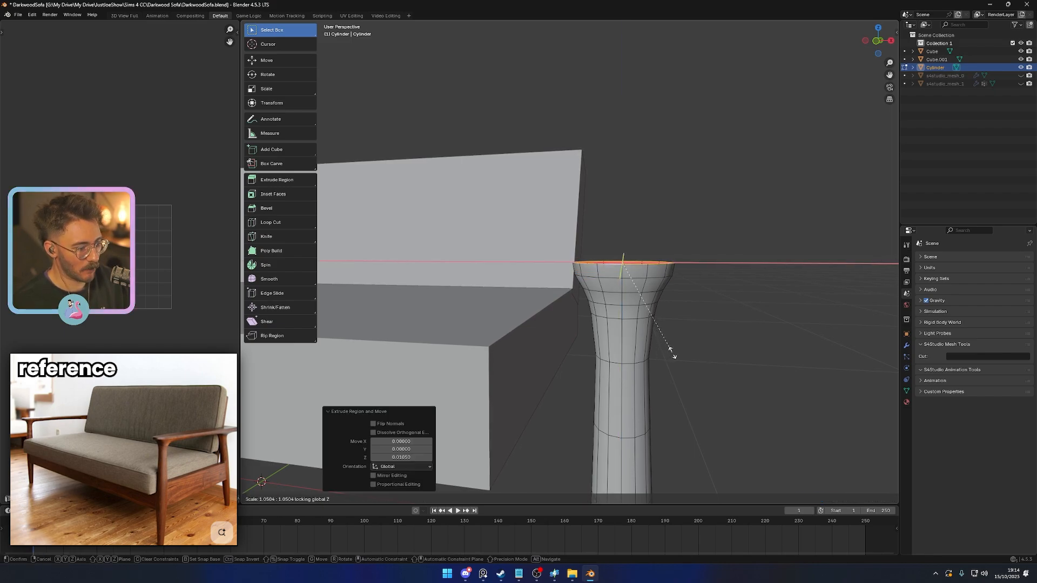
{"action": "left_click", "coordinate": [672, 353]}
- Extrude the front-facing faces of the rim band forward by about 0.05, working in the top view
{"action": "middle_click_drag", "start_coordinate": [682, 338], "coordinate": [597, 308]}
{"action": "key", "text": "3"}
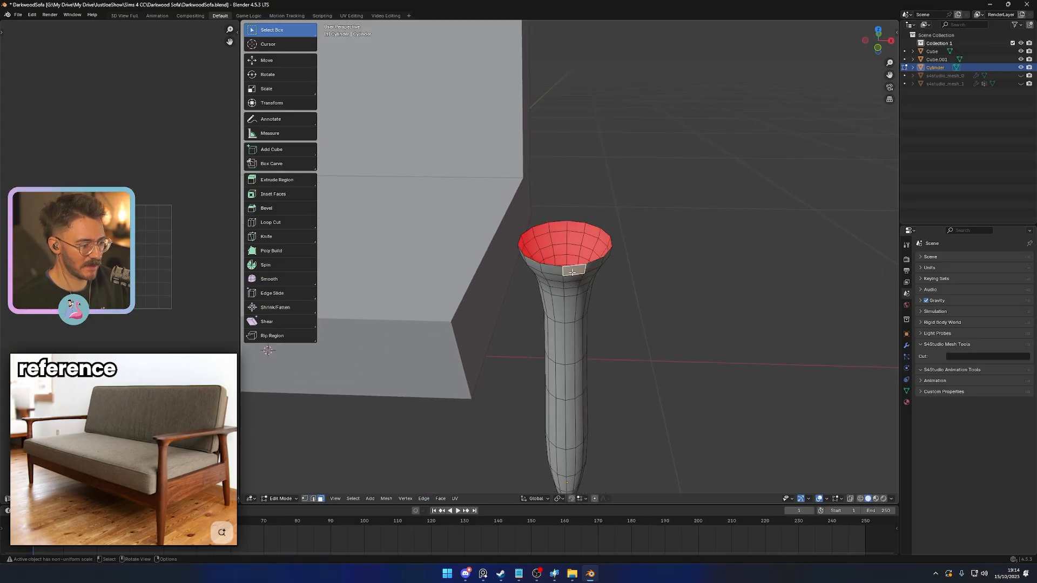
{"action": "left_click", "coordinate": [590, 267], "text": "ctrl"}
{"action": "middle_click_drag", "start_coordinate": [589, 267], "coordinate": [609, 324]}
{"action": "key", "text": "e"}
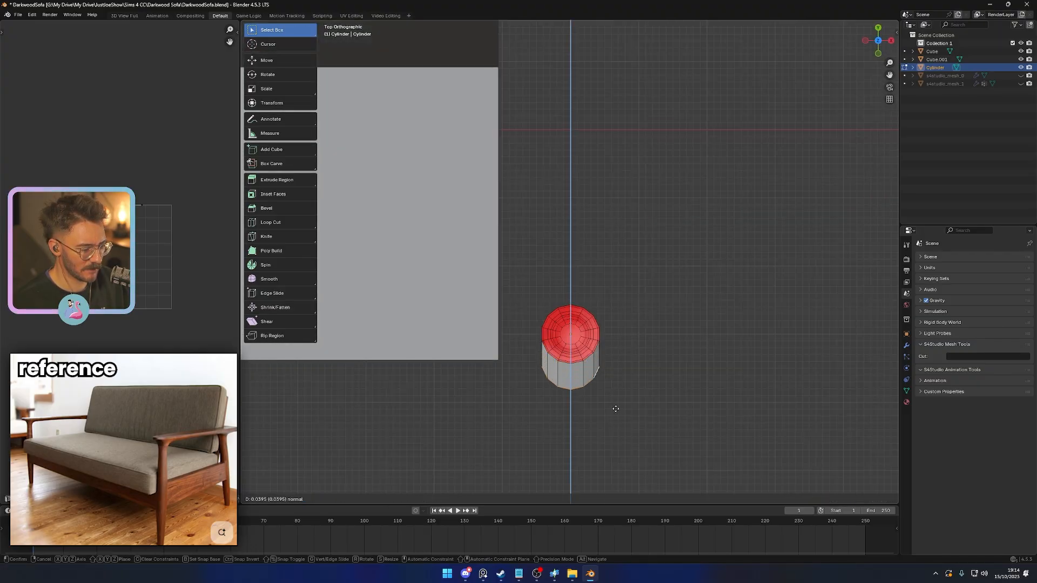
{"action": "left_click", "coordinate": [618, 418]}
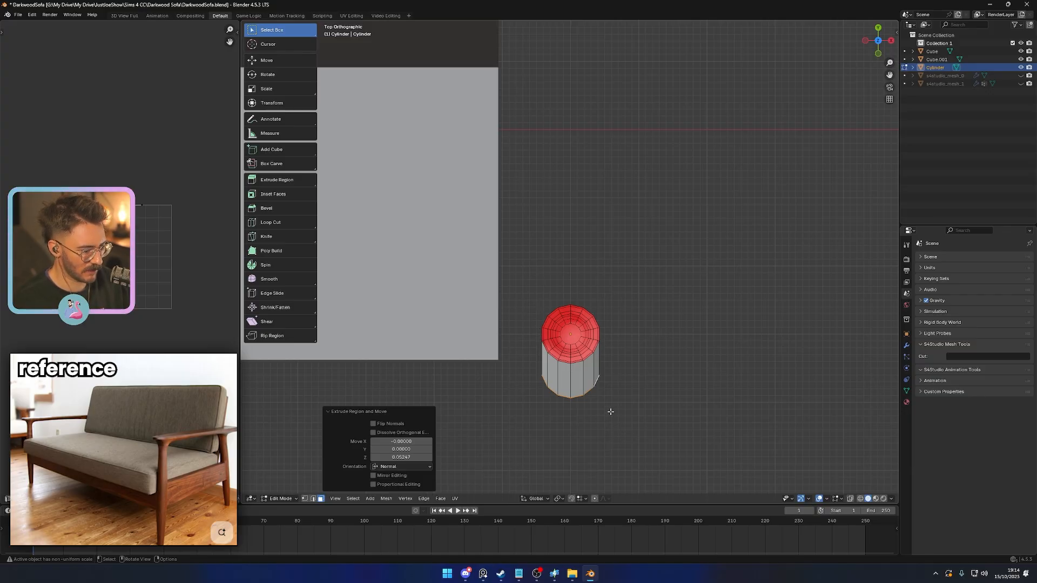
- Scale the extruded front faces to about 1.09 in X and Y only
{"action": "middle_click_drag", "start_coordinate": [610, 412], "coordinate": [608, 371]}
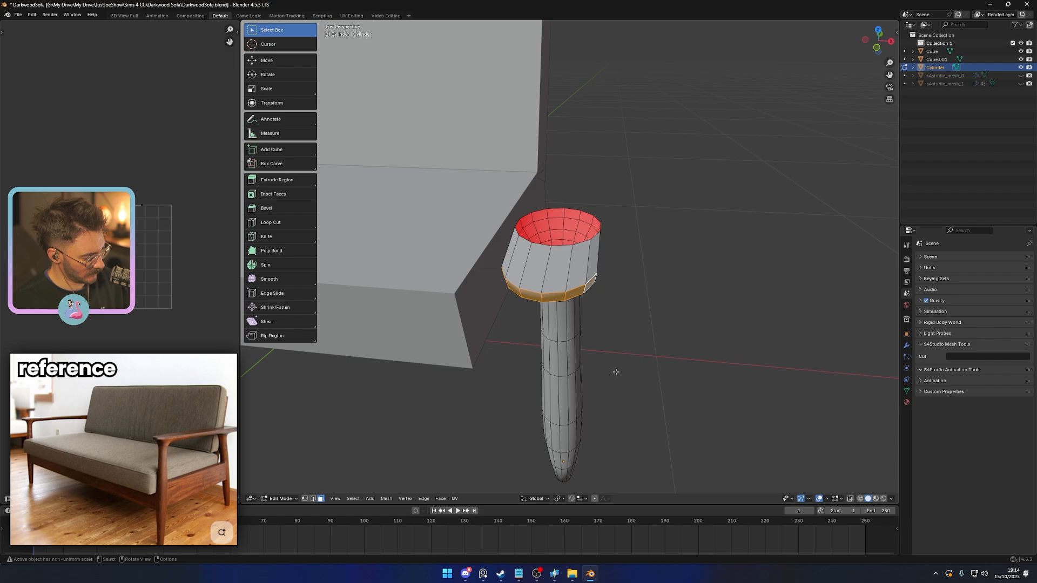
{"action": "key", "text": "s"}
{"action": "key", "text": "shift+z"}
{"action": "left_click", "coordinate": [624, 372]}
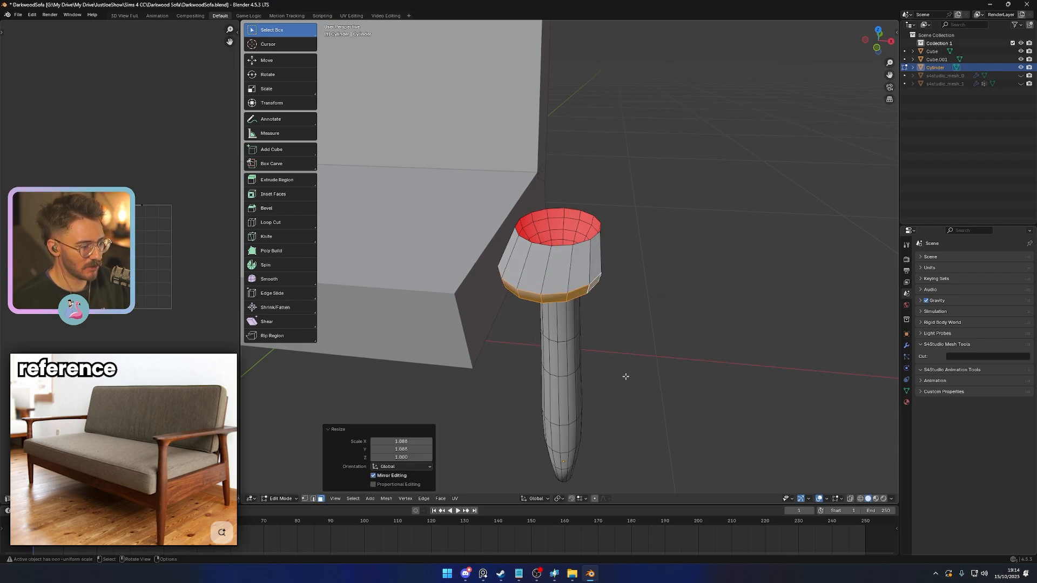
{"action": "middle_click_drag", "start_coordinate": [625, 373], "coordinate": [647, 337]}
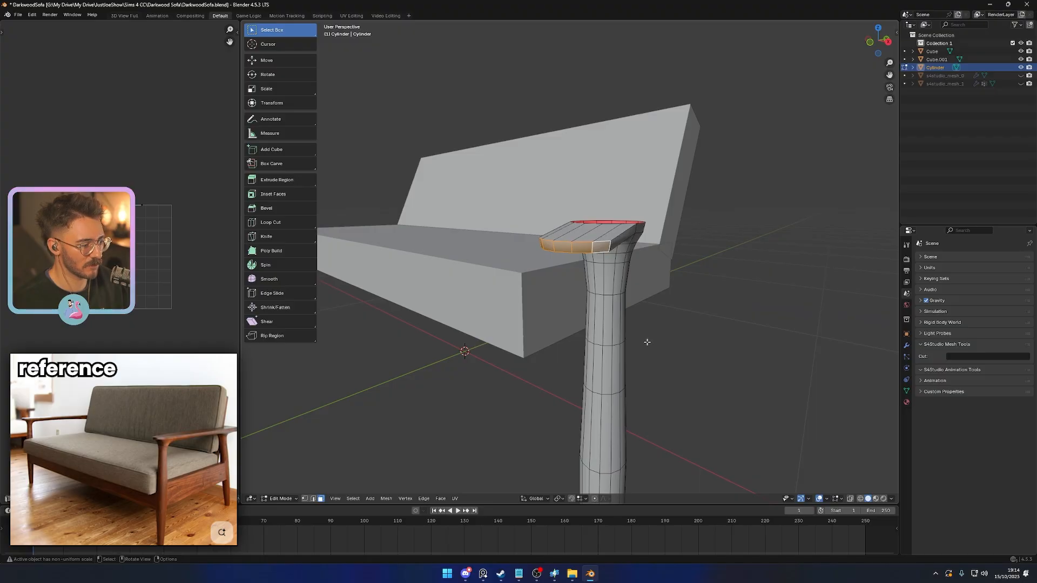
- Raise the extruded front faces slightly along Z in the front view to level them with the rim
{"action": "key", "text": "KP_1"}
{"action": "scroll", "coordinate": [643, 344], "scroll_direction": "down", "scroll_amount": 1}
{"action": "key", "text": "g"}
{"action": "key", "text": "z"}
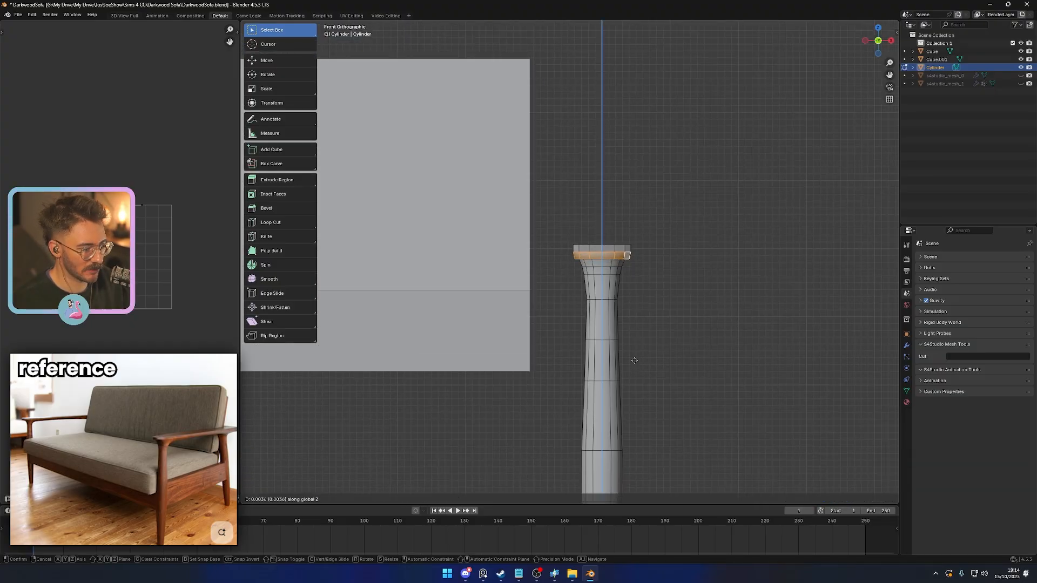
{"action": "left_click", "coordinate": [636, 354]}
{"action": "middle_click_drag", "start_coordinate": [635, 354], "coordinate": [660, 368]}
- Select the whole strip of top faces between the open rim and the extension's front edge
{"action": "key", "text": "Tab"}
{"action": "scroll", "coordinate": [660, 368], "scroll_direction": "up", "scroll_amount": 4}
{"action": "key", "text": "Tab"}
{"action": "left_click", "coordinate": [579, 326]}
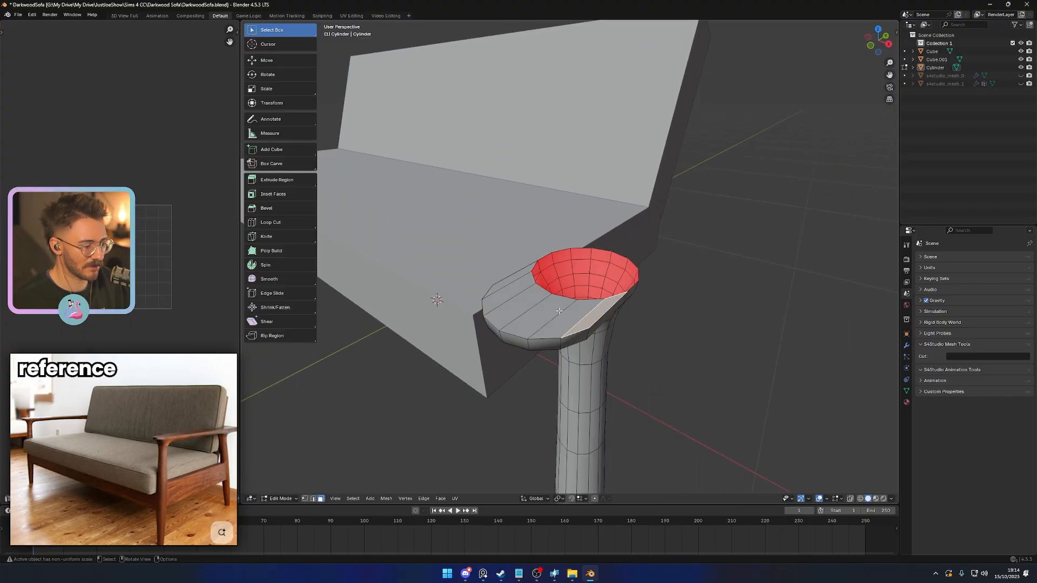
{"action": "left_click", "coordinate": [511, 277], "text": "ctrl"}
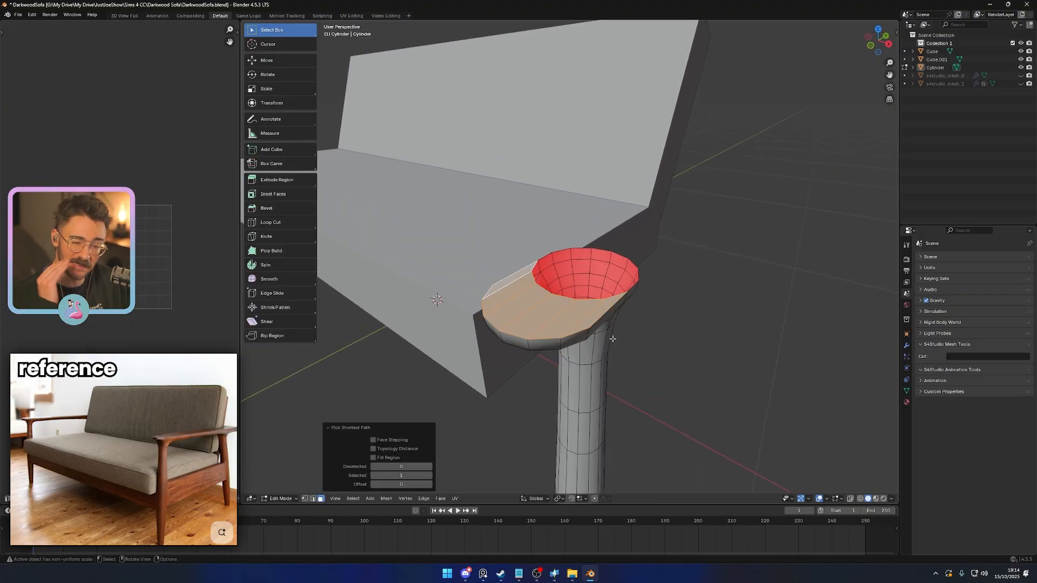
- Try flattening the selected top faces with a zero scale along Z, comparing the result in the right view
{"action": "key", "text": "s"}
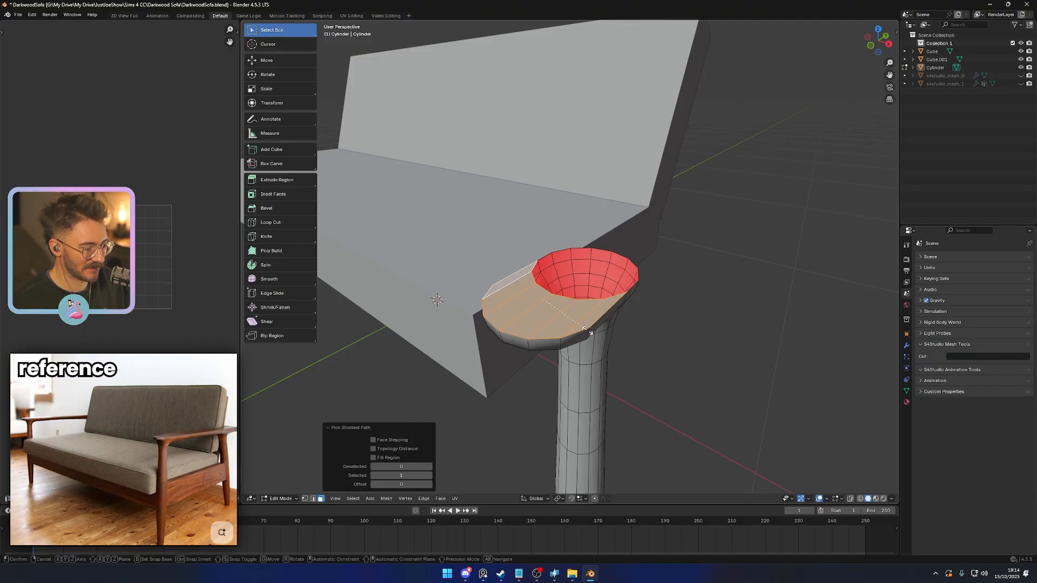
{"action": "key", "text": "z"}
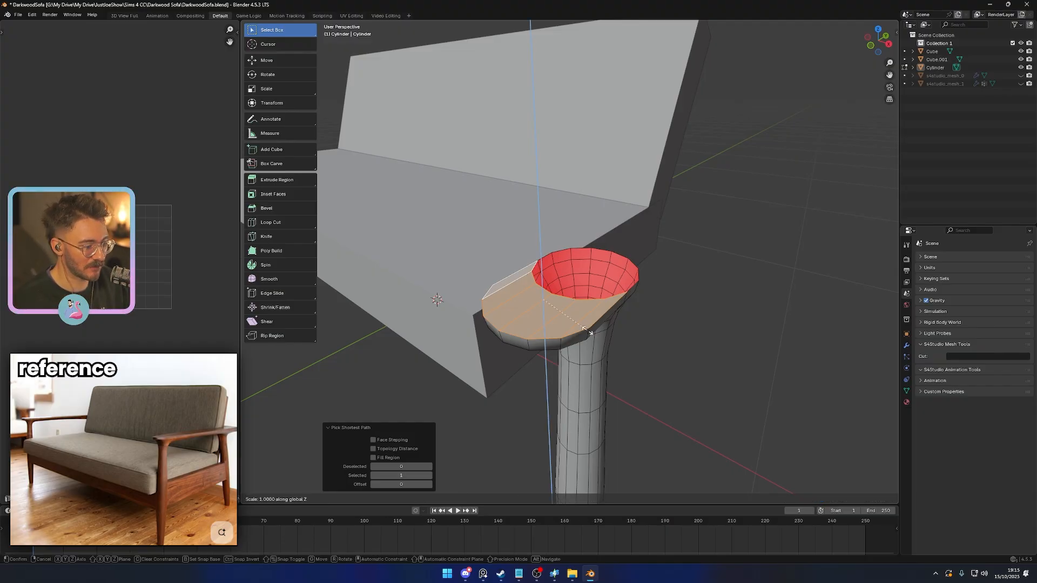
{"action": "key", "text": "Return"}
{"action": "key", "text": "Tab"}
{"action": "scroll", "coordinate": [588, 336], "scroll_direction": "up", "scroll_amount": 4}
{"action": "middle_click_drag", "start_coordinate": [589, 356], "coordinate": [665, 363]}
{"action": "scroll", "coordinate": [564, 291], "scroll_direction": "up", "scroll_amount": 3}
{"action": "key", "text": "Tab"}
{"action": "scroll", "coordinate": [582, 347], "scroll_direction": "up", "scroll_amount": 3}
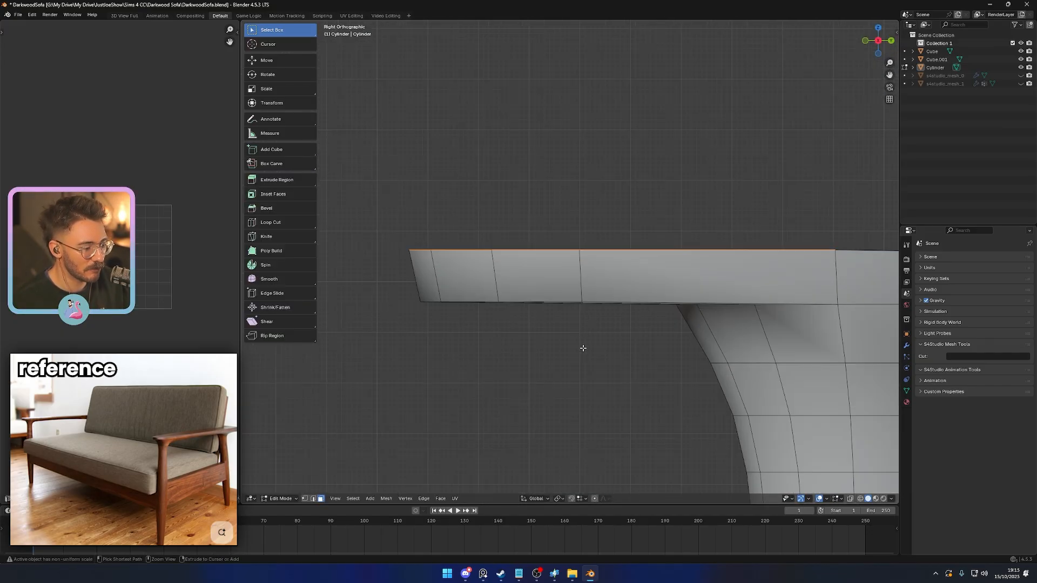
{"action": "key", "text": "Tab"}
{"action": "key", "text": "Tab"}
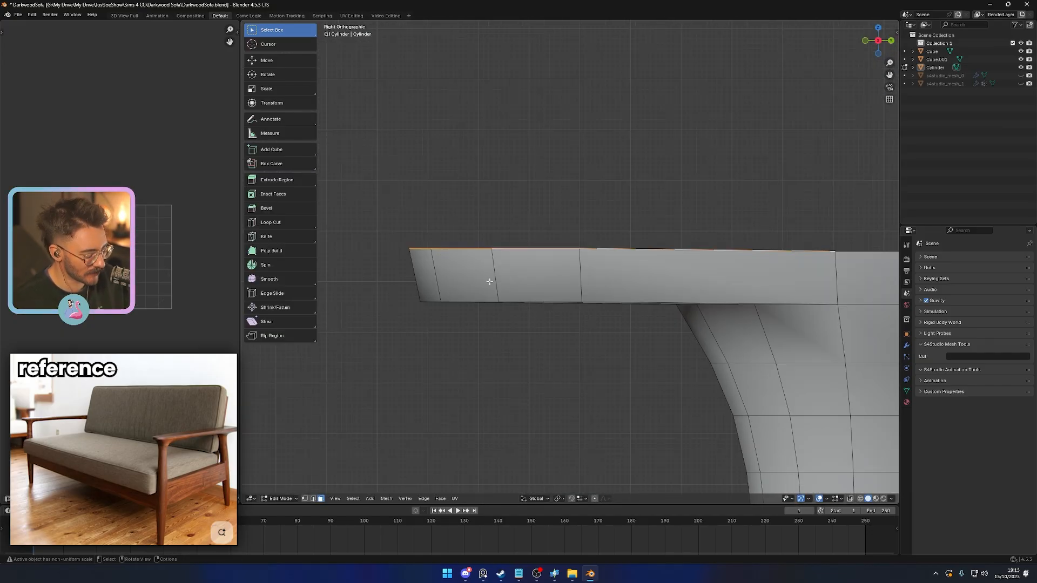
- Flatten the front extension's selected top faces by scaling them to 0 along Z
{"action": "key", "text": "s"}
{"action": "key", "text": "z"}
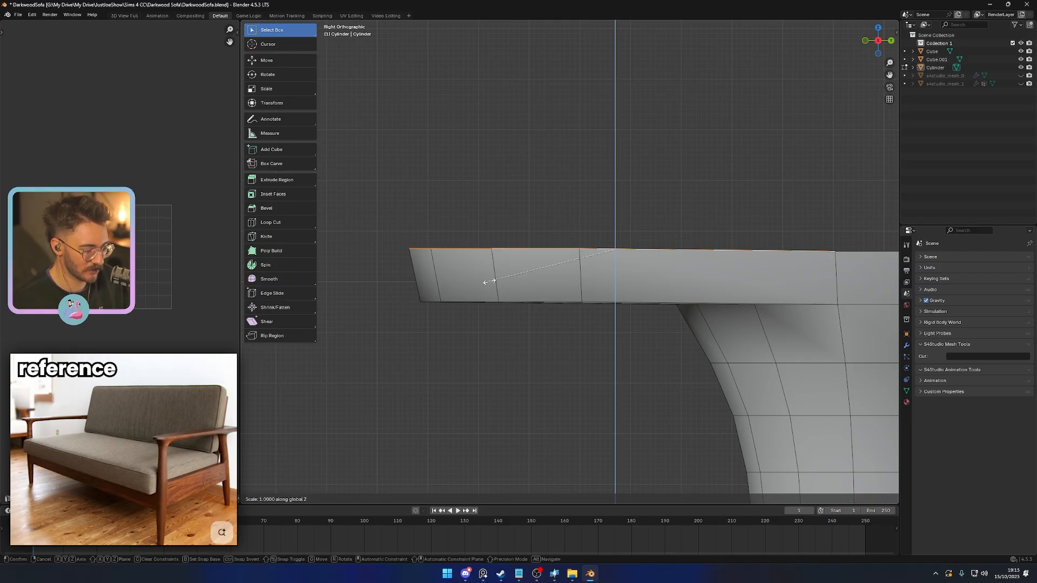
{"action": "key", "text": "0"}
{"action": "key", "text": "Return"}
{"action": "key", "text": "Tab"}
{"action": "scroll", "coordinate": [497, 273], "scroll_direction": "down", "scroll_amount": 4}
- Try extruding the faces around the rear of the flared rim backward about 0.65 in the top view
{"action": "middle_click_drag", "start_coordinate": [498, 273], "coordinate": [749, 340]}
{"action": "scroll", "coordinate": [580, 372], "scroll_direction": "up", "scroll_amount": 3}
{"action": "key", "text": "Tab"}
{"action": "left_click", "coordinate": [501, 283]}
{"action": "left_click", "coordinate": [601, 275], "text": "ctrl"}
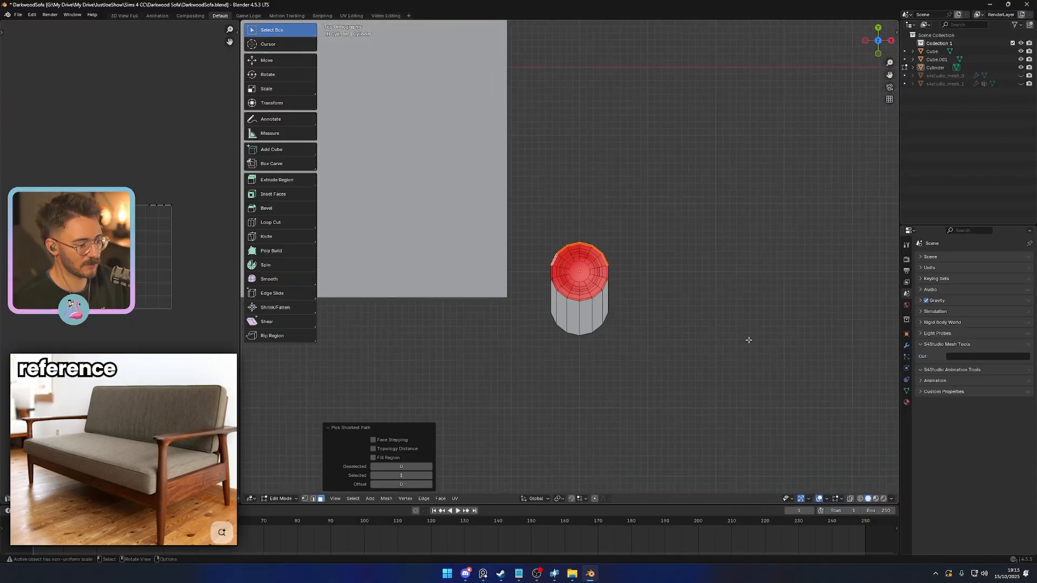
{"action": "middle_click_drag", "start_coordinate": [660, 249], "coordinate": [655, 331], "text": "shift"}
{"action": "scroll", "coordinate": [655, 331], "scroll_direction": "down", "scroll_amount": 3}
{"action": "middle_click_drag", "start_coordinate": [623, 300], "coordinate": [618, 317], "text": "shift"}
{"action": "key", "text": "e"}
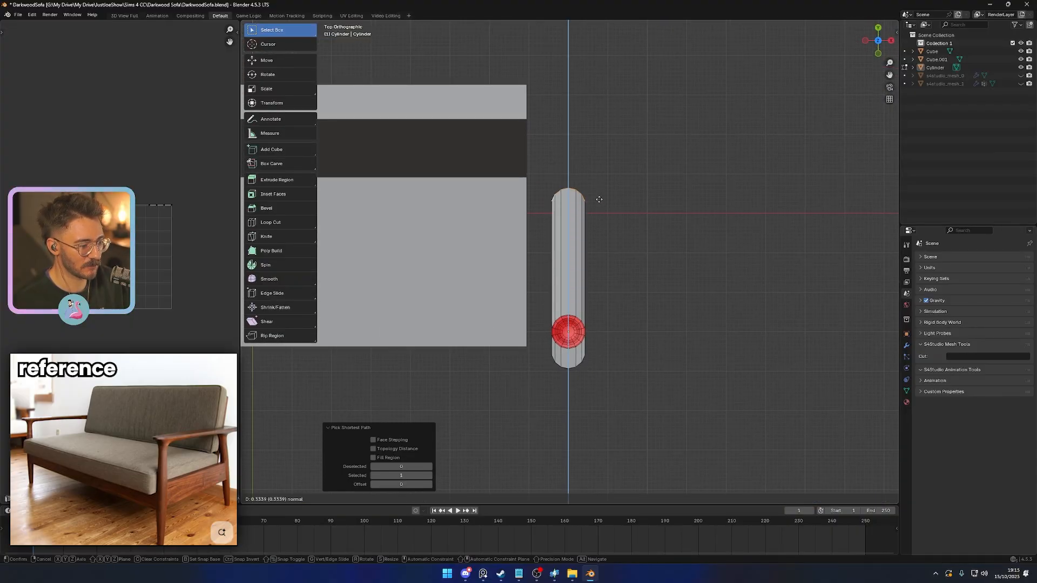
{"action": "left_click", "coordinate": [594, 156]}
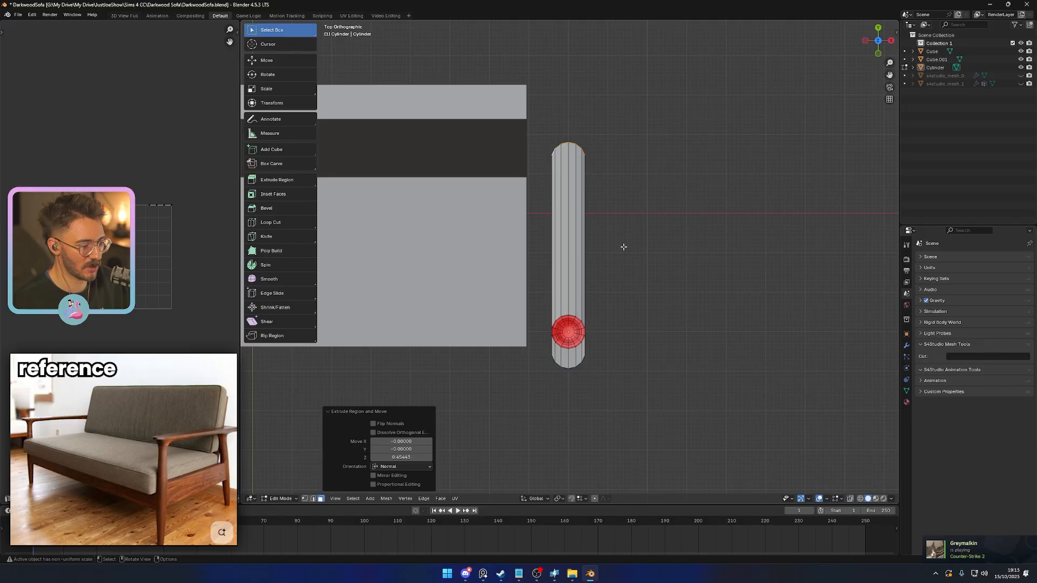
{"action": "middle_click_drag", "start_coordinate": [620, 246], "coordinate": [589, 346]}
{"action": "scroll", "coordinate": [587, 346], "scroll_direction": "up", "scroll_amount": 3}
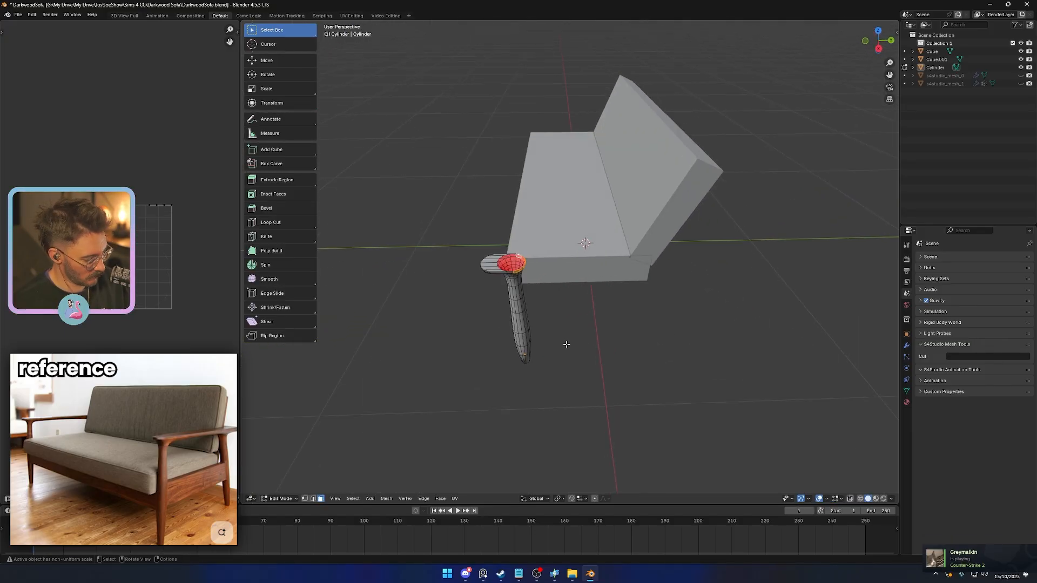
- Try extruding the rear rim faces again, comparing their normal direction with the global Y axis
{"action": "key", "text": "g"}
{"action": "key", "text": "y"}
{"action": "key", "text": "Escape"}
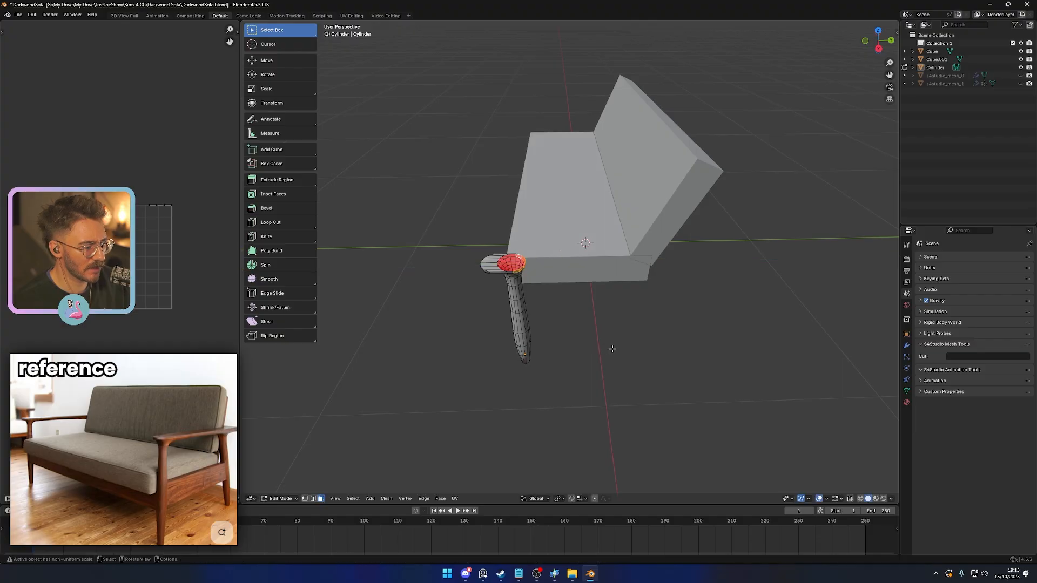
{"action": "key", "text": "g"}
{"action": "key", "text": "z"}
{"action": "key", "text": "z"}
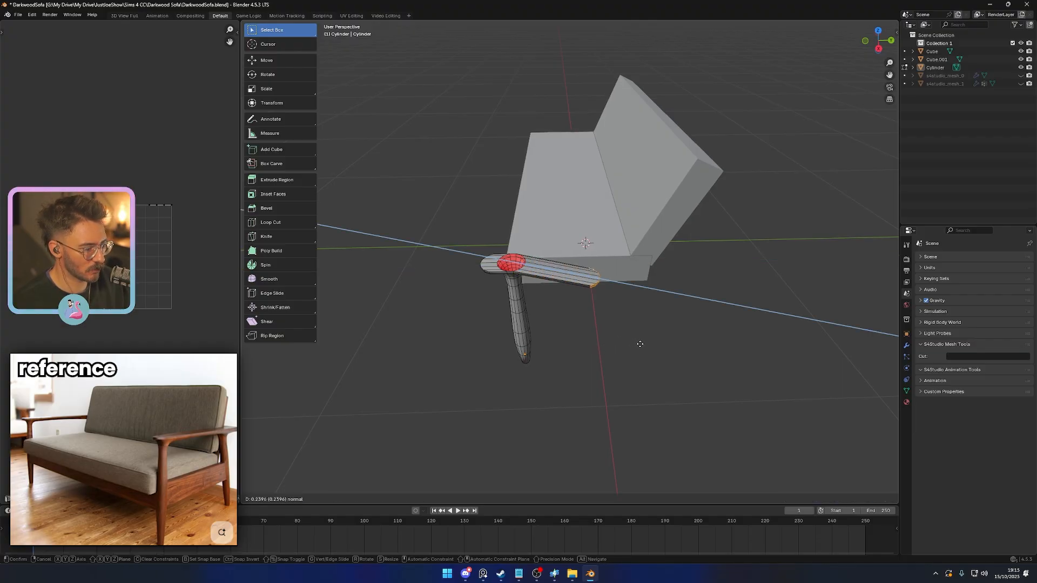
{"action": "key", "text": "Escape"}
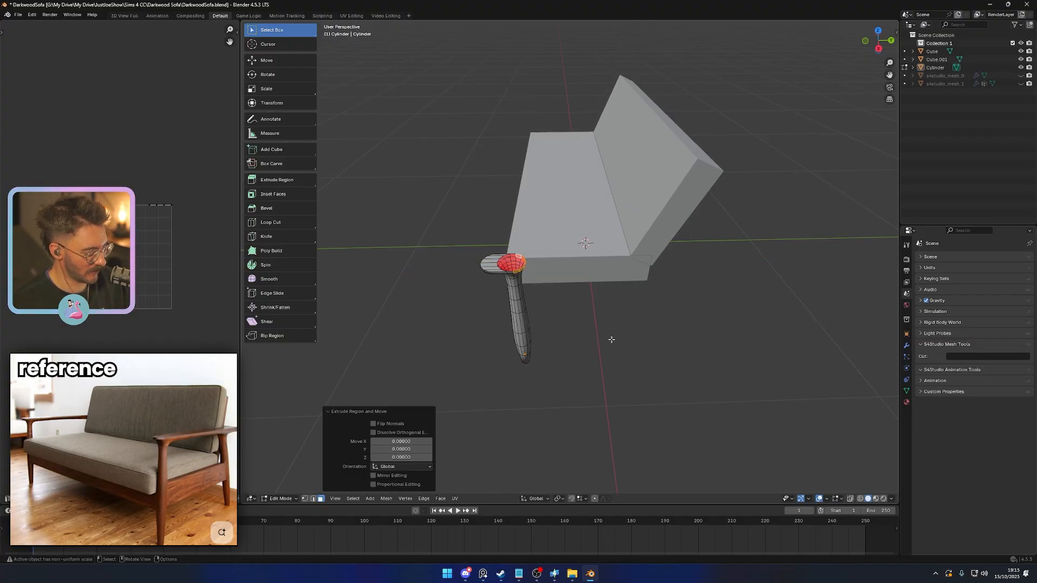
{"action": "key", "text": "ctrl+z"}
{"action": "key", "text": "g"}
{"action": "key", "text": "y"}
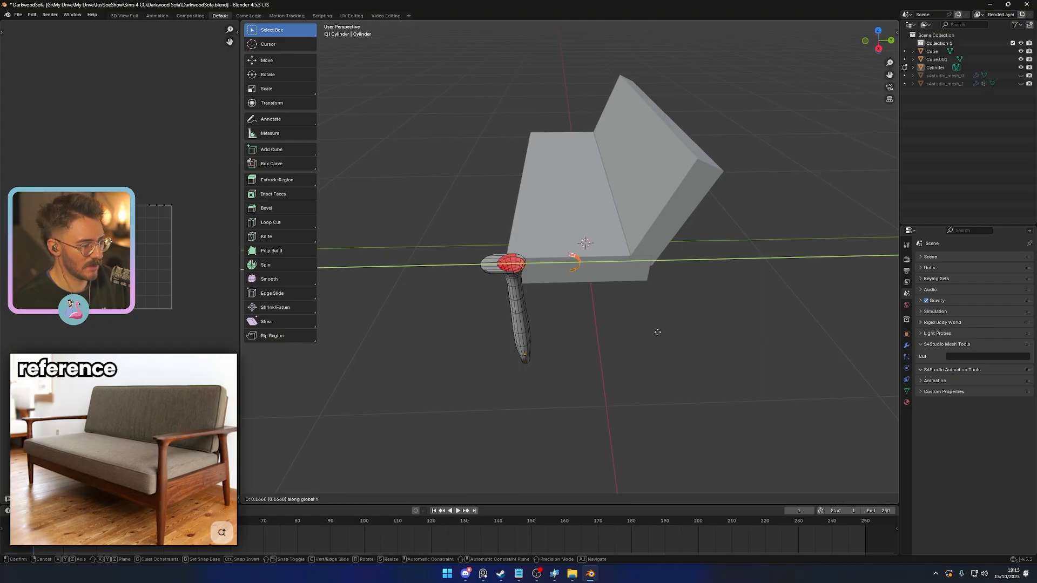
{"action": "left_click", "coordinate": [658, 332]}
- Merge the duplicate vertices across the entire leg mesh
{"action": "scroll", "coordinate": [565, 340], "scroll_direction": "up", "scroll_amount": 3}
{"action": "key", "text": "a"}
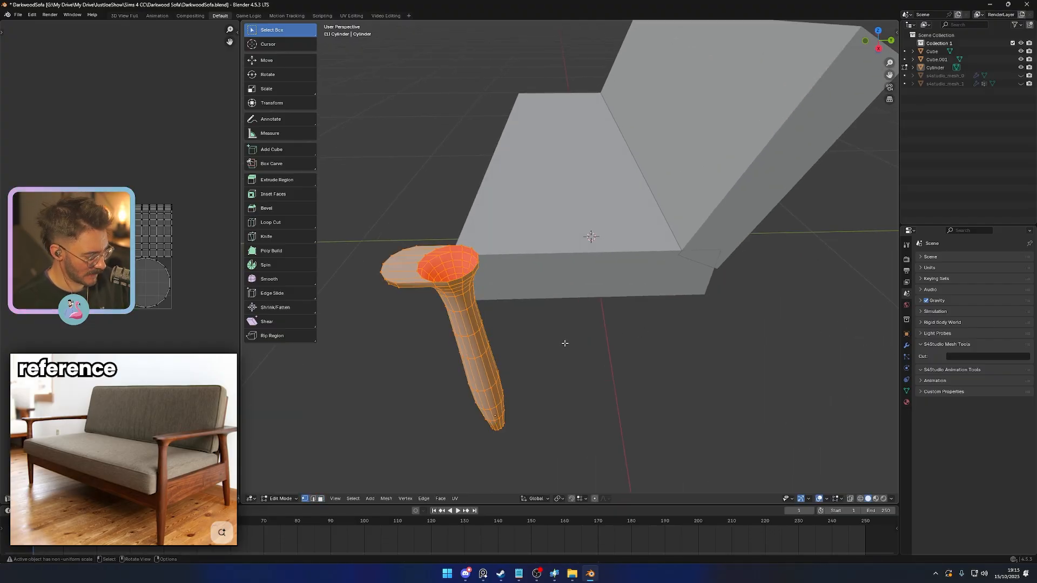
{"action": "key", "text": "m"}
{"action": "left_click", "coordinate": [540, 372]}
- Select the faces around the rear of the flared rim and extrude them backward about 0.43 along Y to form the armrest
{"action": "middle_click_drag", "start_coordinate": [540, 373], "coordinate": [378, 270]}
{"action": "key", "text": "3"}
{"action": "left_click", "coordinate": [444, 261]}
{"action": "left_click", "coordinate": [673, 263], "text": "ctrl"}
{"action": "middle_click_drag", "start_coordinate": [673, 263], "coordinate": [600, 308]}
{"action": "key", "text": "g"}
{"action": "key", "text": "y"}
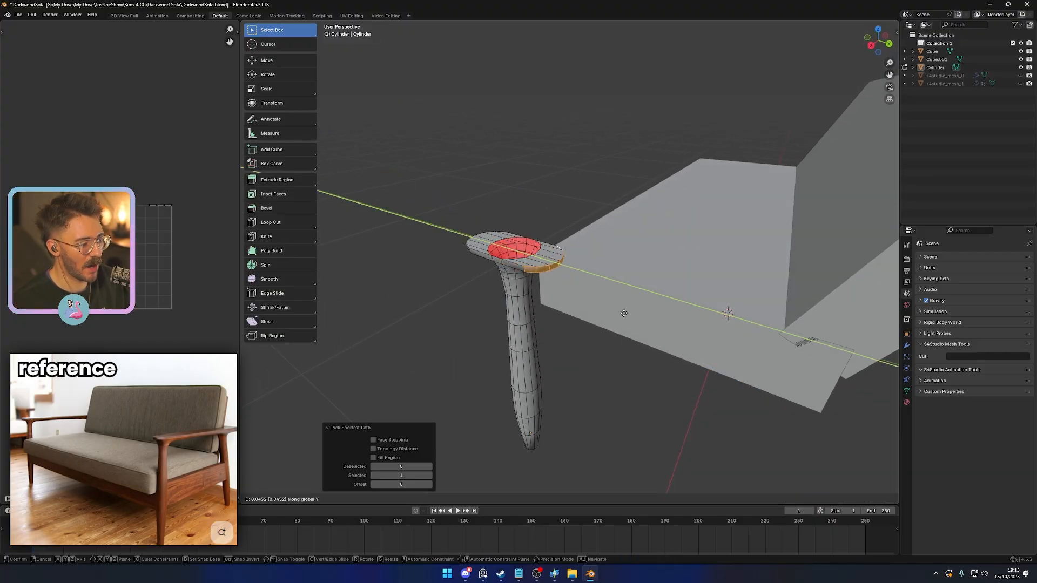
{"action": "left_click", "coordinate": [869, 402]}
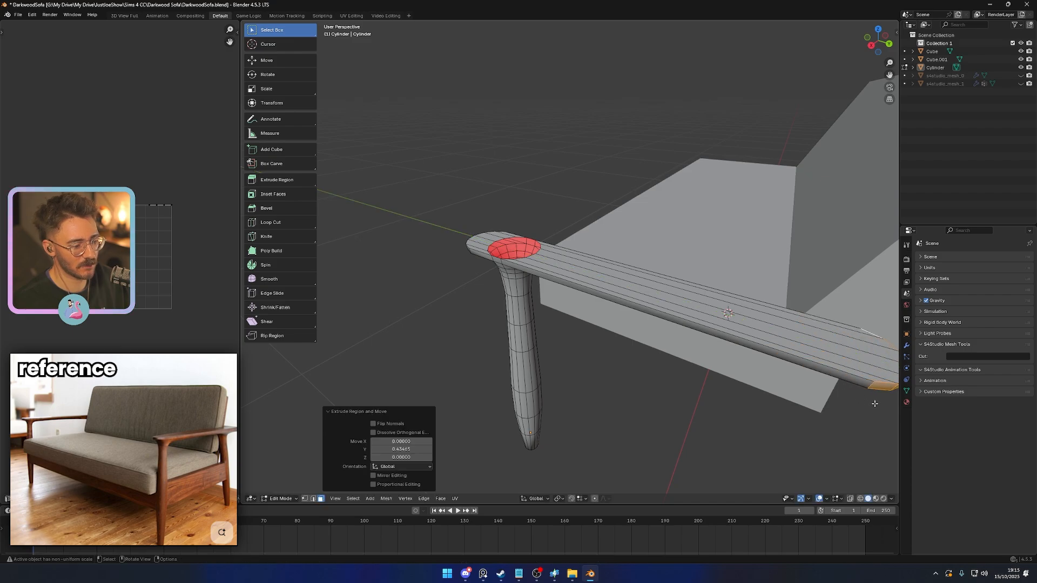
- Fill the open circular hole above the leg with a single face on the armrest's top
{"action": "key", "text": "KP_7"}
{"action": "scroll", "coordinate": [623, 320], "scroll_direction": "up", "scroll_amount": 4}
{"action": "middle_click_drag", "start_coordinate": [627, 353], "coordinate": [529, 262], "text": "shift"}
{"action": "key", "text": "2"}
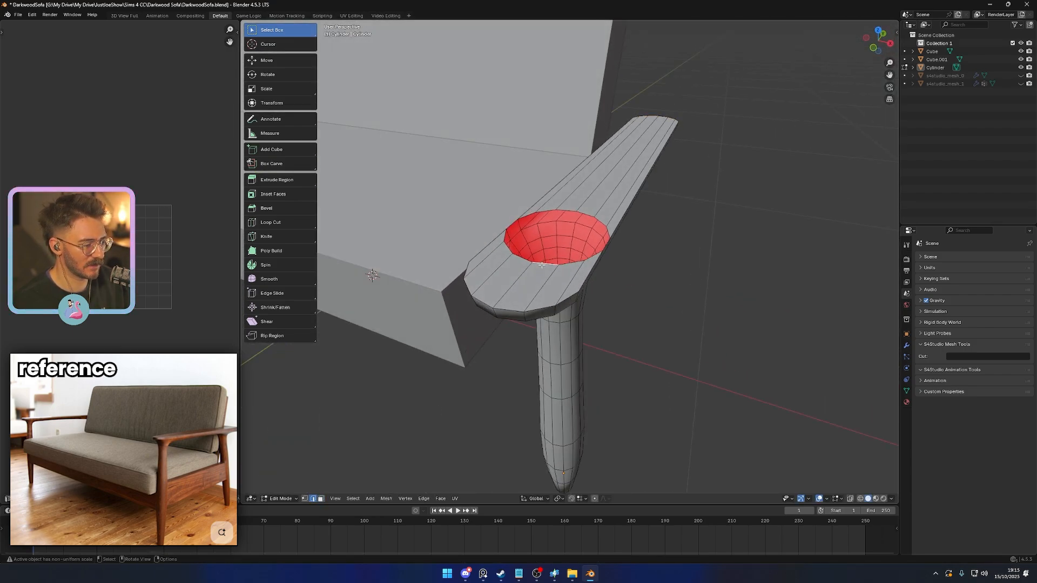
{"action": "left_click", "coordinate": [542, 264], "text": "alt"}
{"action": "key", "text": "f"}
{"action": "scroll", "coordinate": [611, 285], "scroll_direction": "down", "scroll_amount": 1}
{"action": "key", "text": "Tab"}
{"action": "middle_click_drag", "start_coordinate": [667, 325], "coordinate": [642, 306]}
- Connect the opposite vertices across the circular cap so the armrest's lengthwise edges run through it
{"action": "key", "text": "Tab"}
{"action": "scroll", "coordinate": [604, 289], "scroll_direction": "up", "scroll_amount": 2}
{"action": "middle_click_drag", "start_coordinate": [579, 268], "coordinate": [591, 288]}
{"action": "key", "text": "1"}
{"action": "left_click", "coordinate": [594, 196]}
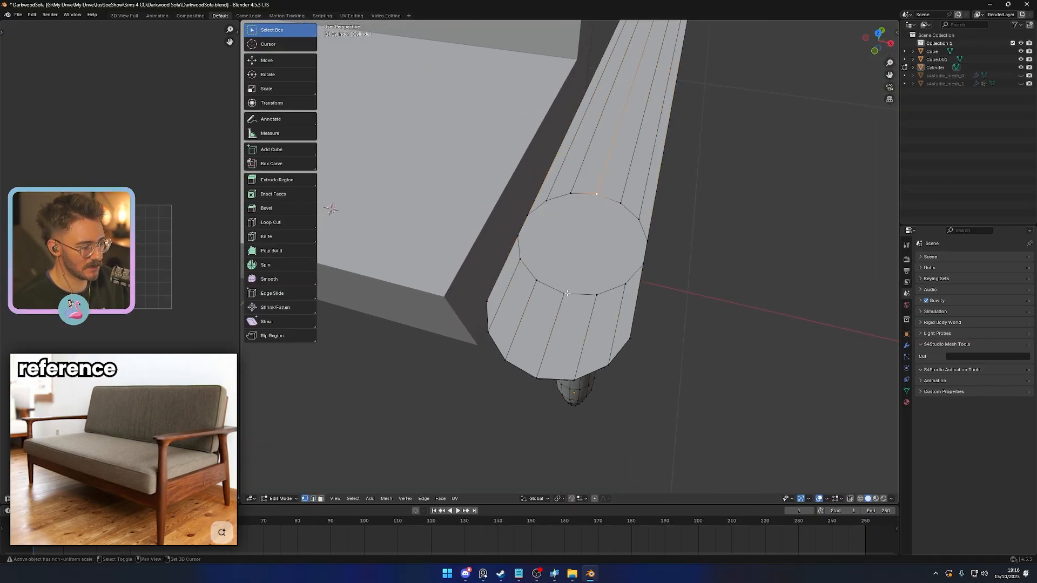
{"action": "left_click", "coordinate": [538, 279]}
{"action": "left_click", "coordinate": [569, 195], "text": "shift"}
{"action": "key", "text": "j"}
{"action": "left_click", "coordinate": [547, 202]}
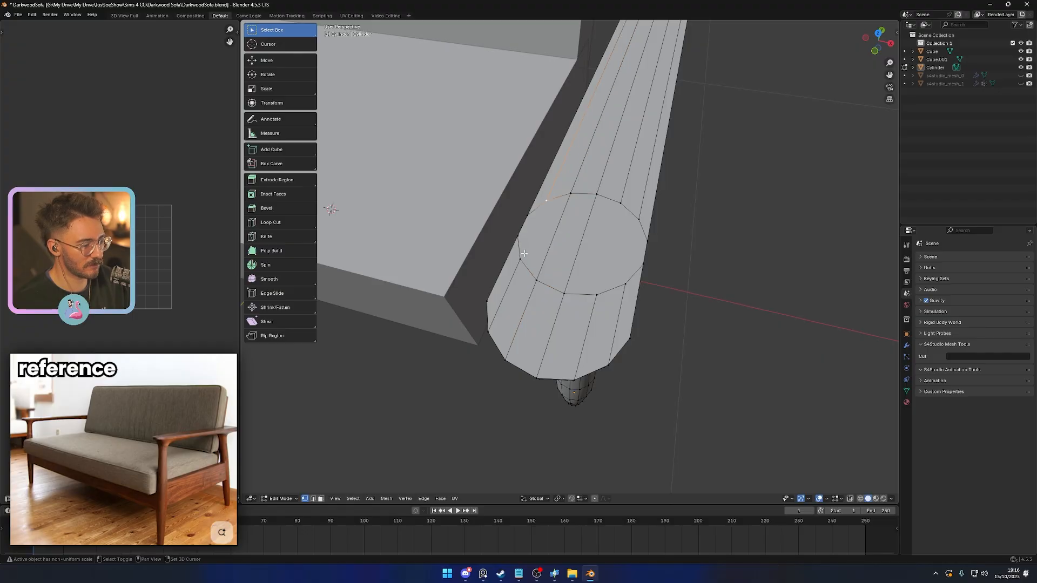
{"action": "left_click", "coordinate": [620, 204]}
{"action": "left_click", "coordinate": [625, 285]}
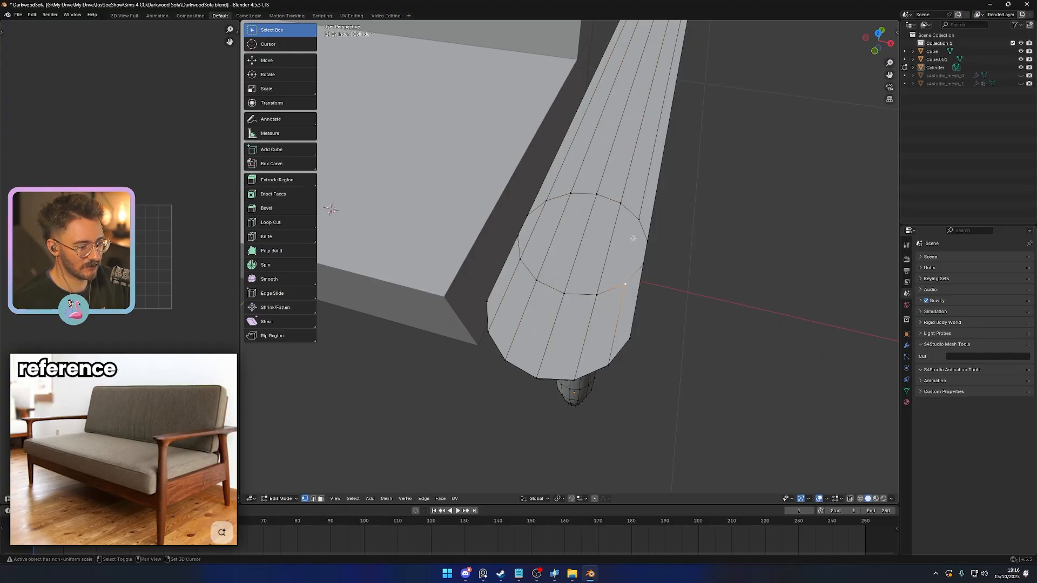
{"action": "left_click", "coordinate": [638, 220], "text": "shift"}
{"action": "key", "text": "j"}
- Dissolve the circular edge loop on the armrest's top, leaving only the lengthwise edges
{"action": "key", "text": "2"}
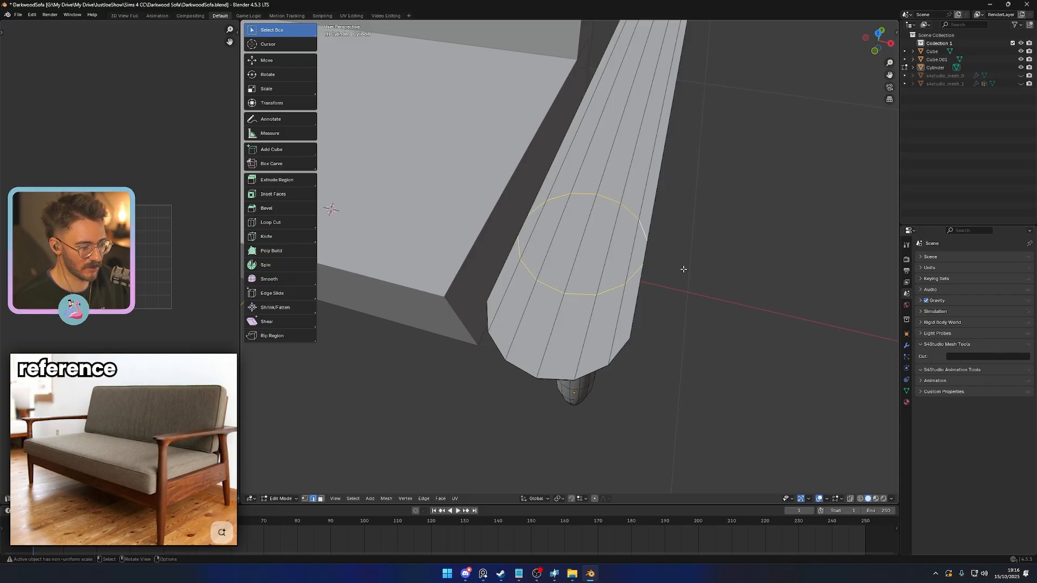
{"action": "key", "text": "ctrl+x"}
{"action": "scroll", "coordinate": [686, 284], "scroll_direction": "down", "scroll_amount": 2}
{"action": "key", "text": "Tab"}
{"action": "middle_click_drag", "start_coordinate": [687, 287], "coordinate": [591, 247]}
{"action": "key", "text": "Tab"}
{"action": "middle_click_drag", "start_coordinate": [651, 324], "coordinate": [509, 225]}
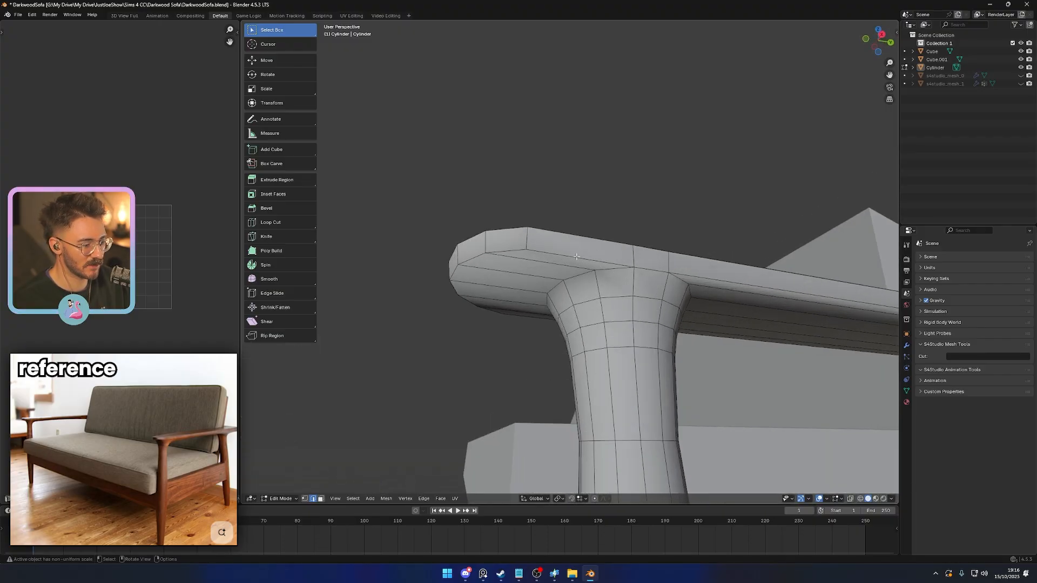
{"action": "scroll", "coordinate": [662, 330], "scroll_direction": "down", "scroll_amount": 3}
{"action": "key", "text": "Tab"}
{"action": "scroll", "coordinate": [664, 333], "scroll_direction": "down", "scroll_amount": 4}
{"action": "scroll", "coordinate": [588, 313], "scroll_direction": "up", "scroll_amount": 6}
- Try beveling the edge loop where the leg meets the armrest's underside with two segments
{"action": "key", "text": "Tab"}
{"action": "left_click", "coordinate": [502, 172], "text": "alt"}
{"action": "middle_click_drag", "start_coordinate": [502, 173], "coordinate": [630, 341]}
{"action": "key", "text": "ctrl+b"}
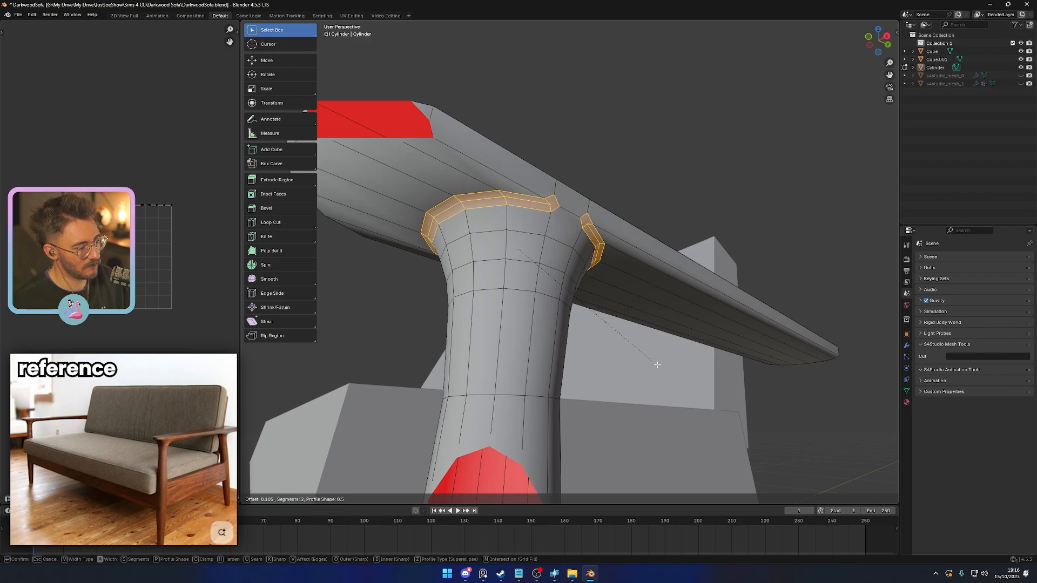
{"action": "left_click", "coordinate": [622, 358]}
{"action": "key", "text": "Tab"}
{"action": "middle_click_drag", "start_coordinate": [621, 357], "coordinate": [568, 326]}
{"action": "key", "text": "Tab"}
{"action": "key", "text": "ctrl+z"}
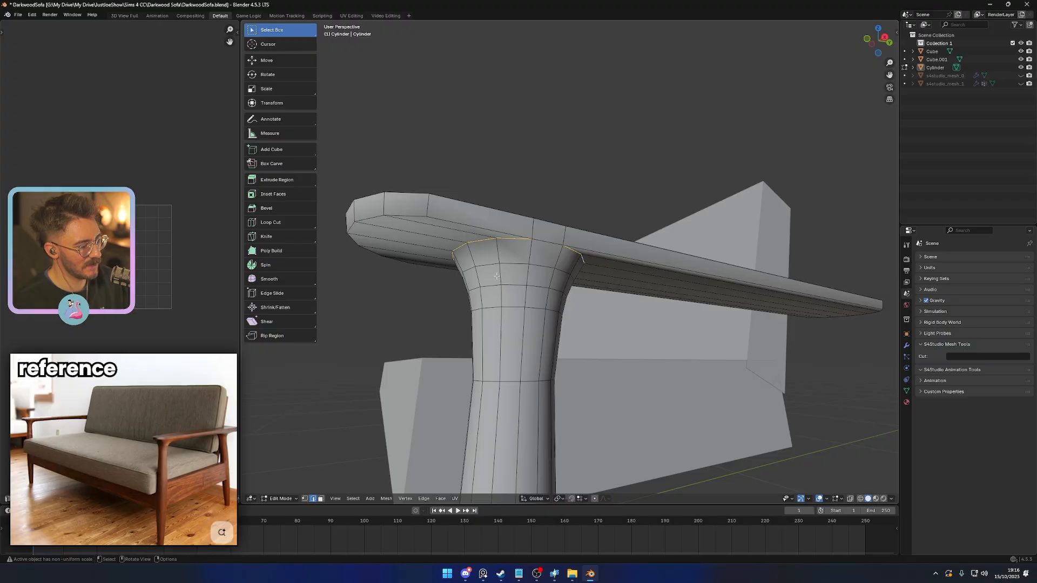
- Try marking the edge loop between the leg and the armrest as sharp
{"action": "key", "text": "ctrl+e"}
{"action": "left_click", "coordinate": [515, 467]}
{"action": "key", "text": "Tab"}
{"action": "middle_click_drag", "start_coordinate": [525, 372], "coordinate": [662, 350]}
{"action": "key", "text": "Tab"}
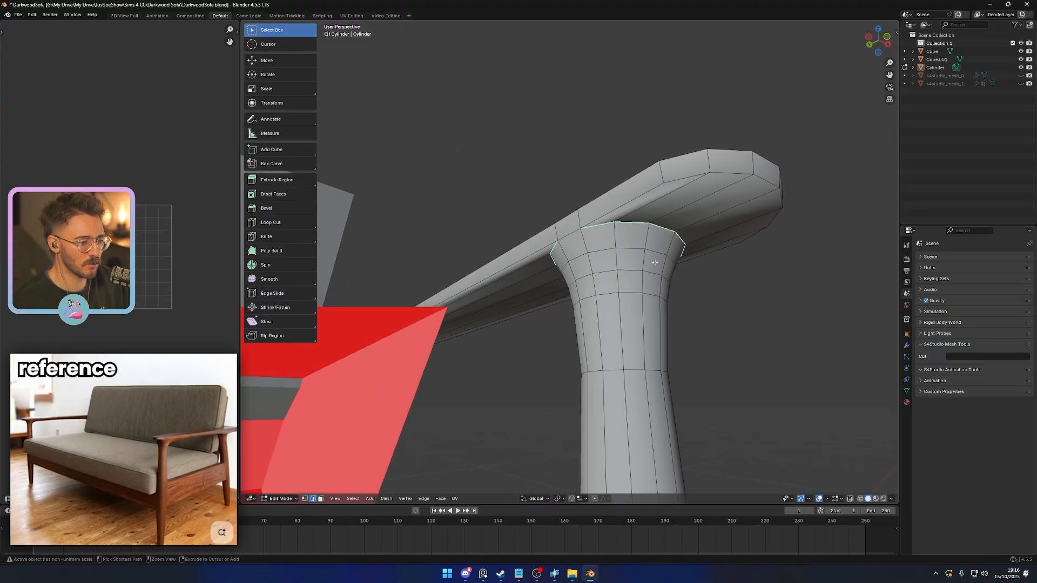
- Try beveling the armrest's front underside edges together with the edges around the leg joint
{"action": "left_click", "coordinate": [644, 238], "text": "alt"}
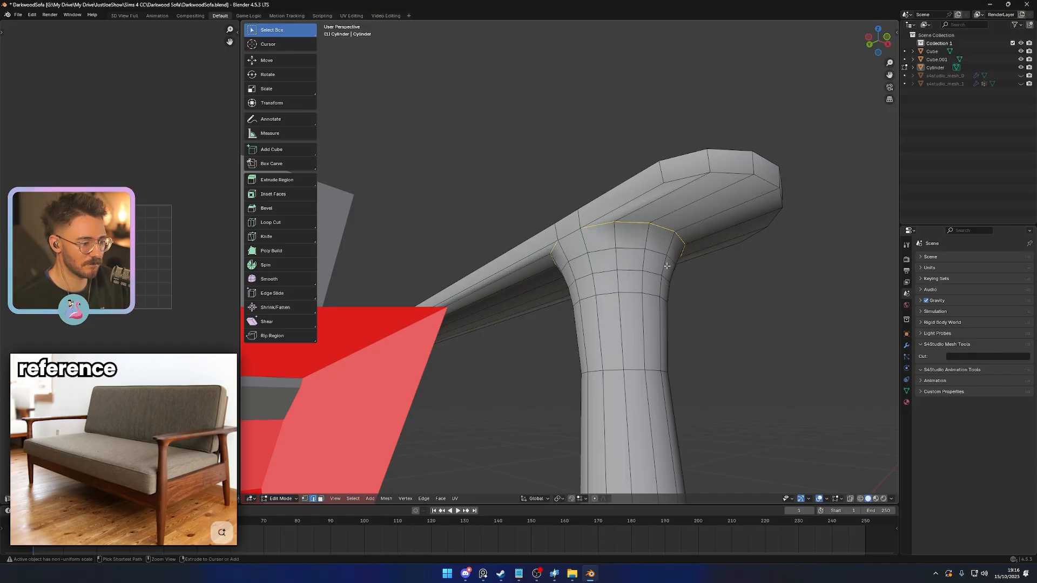
{"action": "middle_click_drag", "start_coordinate": [654, 197], "coordinate": [461, 228]}
{"action": "middle_click_drag", "start_coordinate": [535, 276], "coordinate": [540, 319]}
{"action": "key", "text": "ctrl+b"}
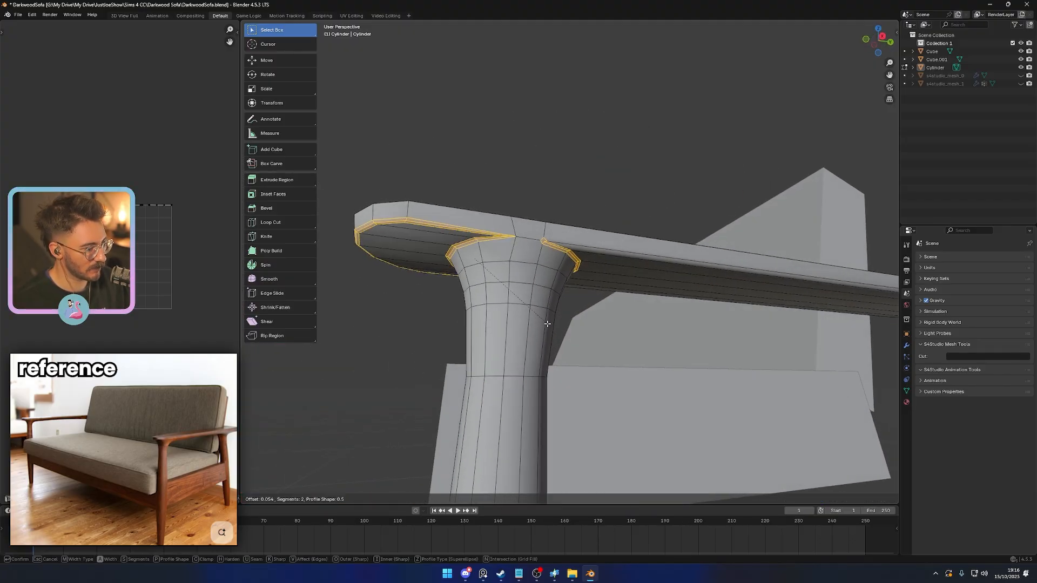
{"action": "key", "text": "Escape"}
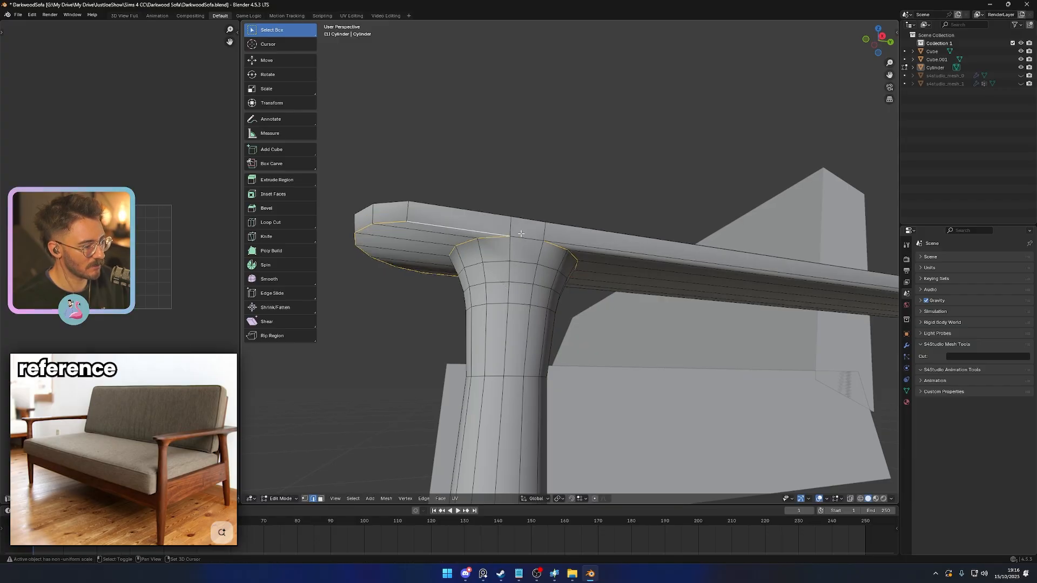
{"action": "middle_click_drag", "start_coordinate": [521, 234], "coordinate": [563, 234]}
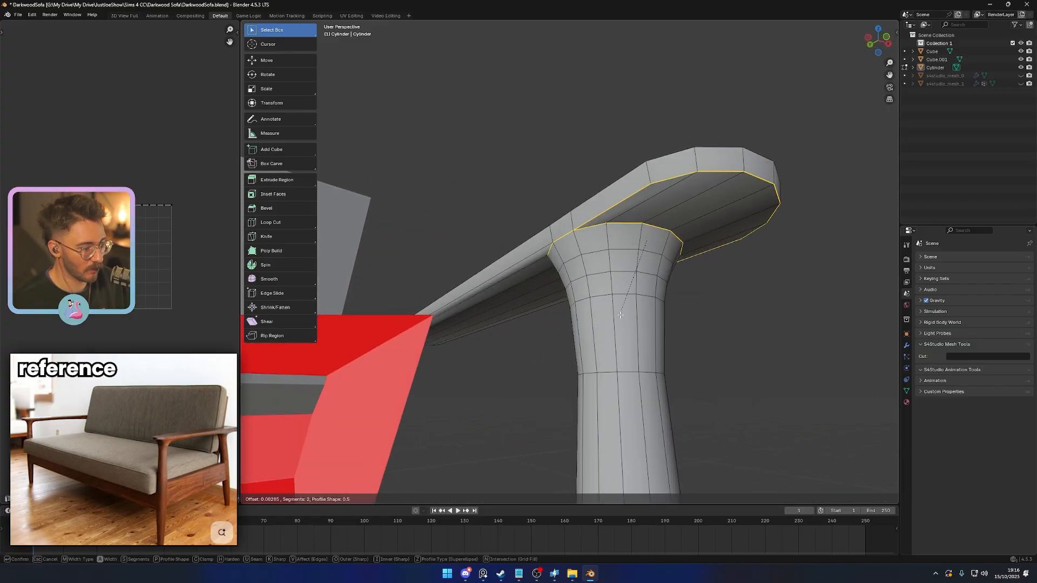
{"action": "key", "text": "Tab"}
{"action": "middle_click_drag", "start_coordinate": [613, 304], "coordinate": [514, 310]}
{"action": "key", "text": "Tab"}
{"action": "middle_click_drag", "start_coordinate": [565, 342], "coordinate": [618, 371]}
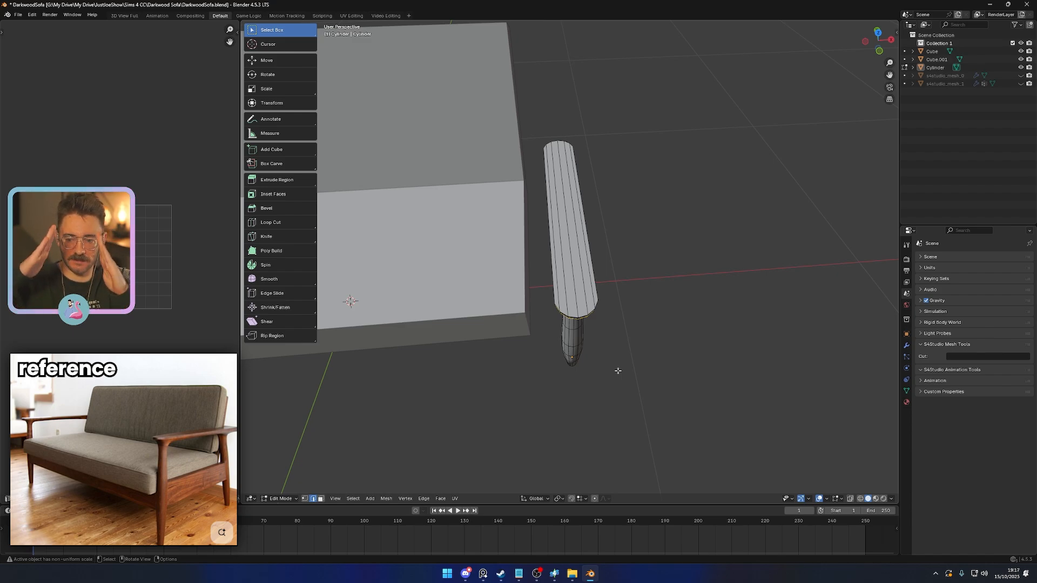
- Thicken the armrest by raising all of its top vertices about 0.02 along Z in the right wireframe view
{"action": "middle_click_drag", "start_coordinate": [602, 316], "coordinate": [516, 348]}
{"action": "scroll", "coordinate": [556, 370], "scroll_direction": "up", "scroll_amount": 2}
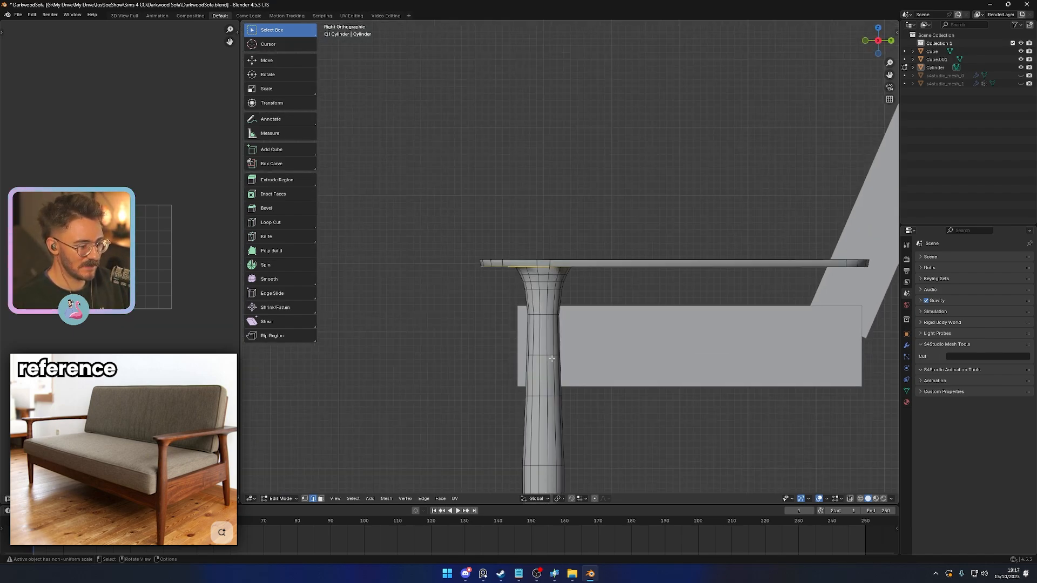
{"action": "middle_click_drag", "start_coordinate": [563, 374], "coordinate": [565, 317], "text": "shift"}
{"action": "scroll", "coordinate": [568, 312], "scroll_direction": "down", "scroll_amount": 3}
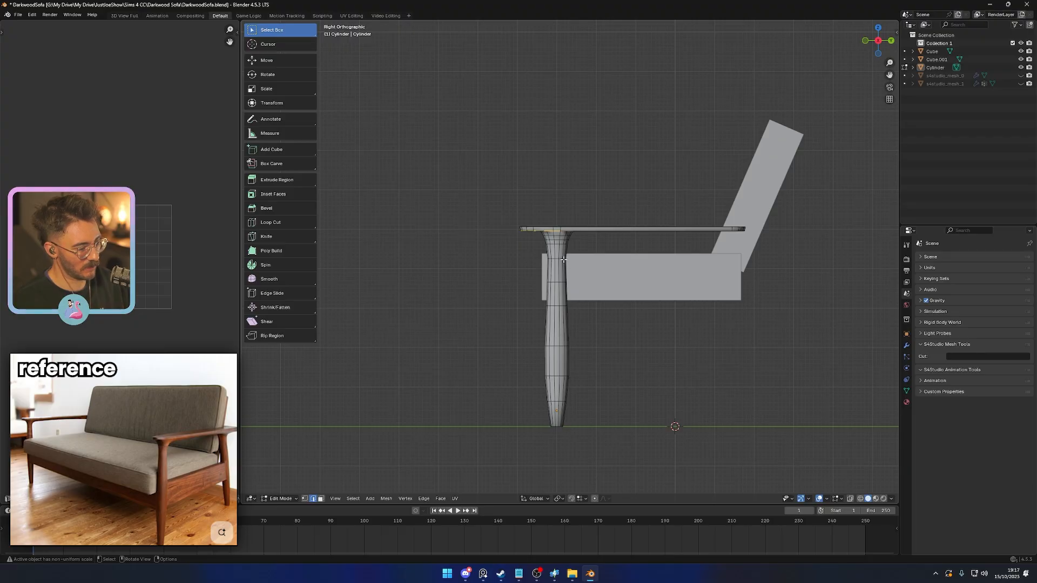
{"action": "scroll", "coordinate": [563, 260], "scroll_direction": "up", "scroll_amount": 4}
{"action": "key", "text": "shift+z"}
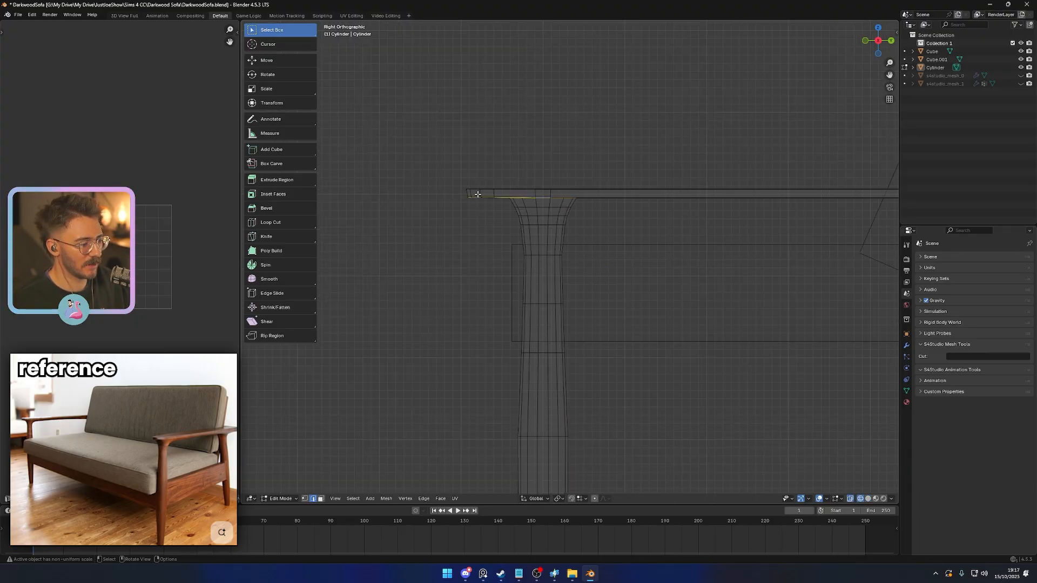
{"action": "scroll", "coordinate": [461, 174], "scroll_direction": "down", "scroll_amount": 4}
{"action": "key", "text": "1"}
{"action": "left_click_drag", "start_coordinate": [380, 201], "coordinate": [693, 238]}
{"action": "key", "text": "g"}
{"action": "key", "text": "z"}
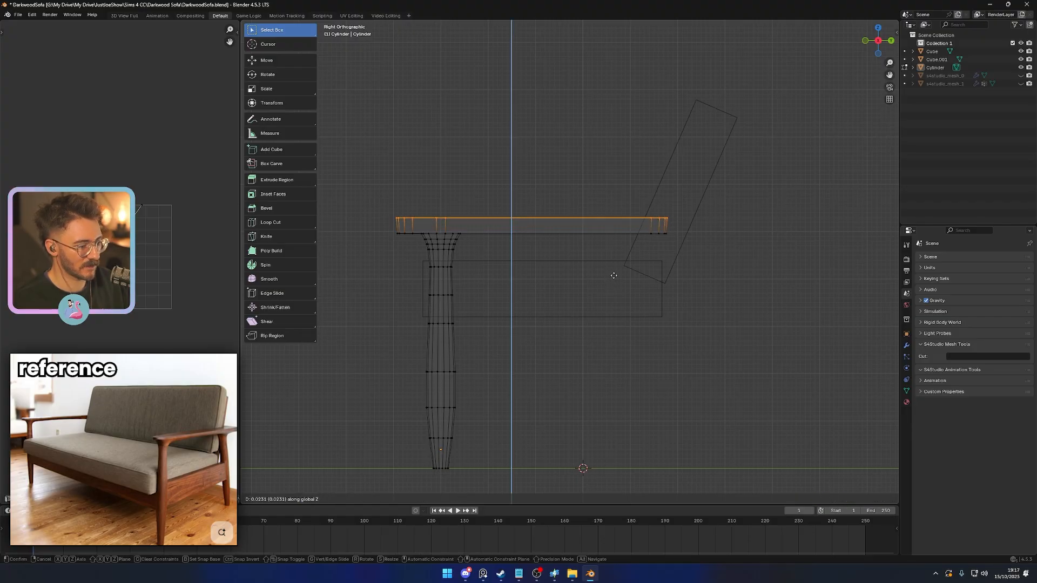
{"action": "left_click", "coordinate": [614, 278]}
- Add one centred loop cut around the armrest's side and scale it slightly outward in X and Y to round the edge
{"action": "middle_click_drag", "start_coordinate": [549, 271], "coordinate": [628, 286], "text": "shift"}
{"action": "key", "text": "ctrl+r"}
{"action": "left_click", "coordinate": [486, 242]}
{"action": "right_click", "coordinate": [486, 242]}
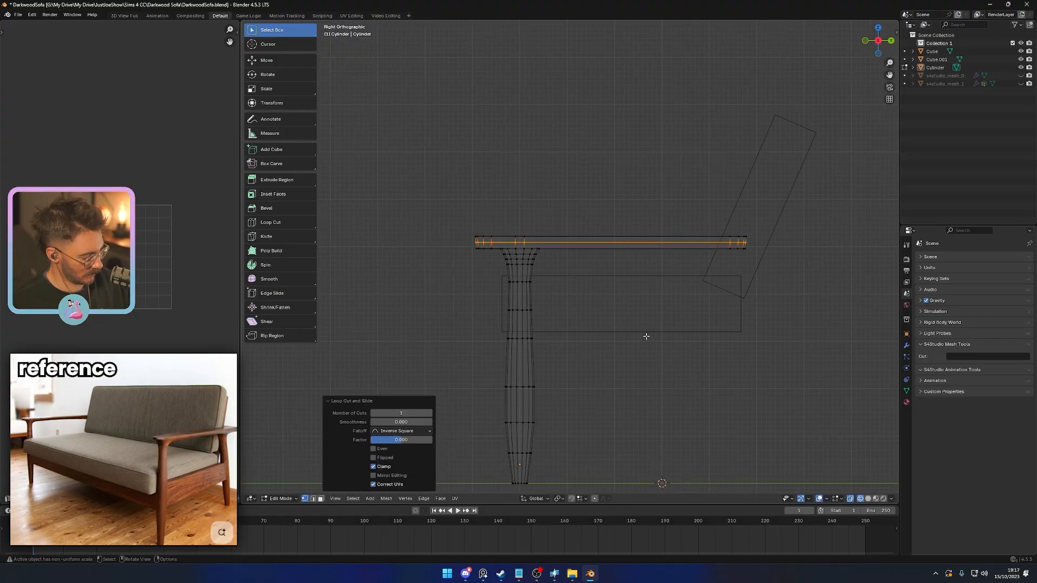
{"action": "key", "text": "s"}
{"action": "key", "text": "shift+z"}
{"action": "left_click", "coordinate": [648, 337]}
{"action": "key", "text": "Tab"}
{"action": "key", "text": "z"}
{"action": "scroll", "coordinate": [639, 350], "scroll_direction": "down", "scroll_amount": 3}
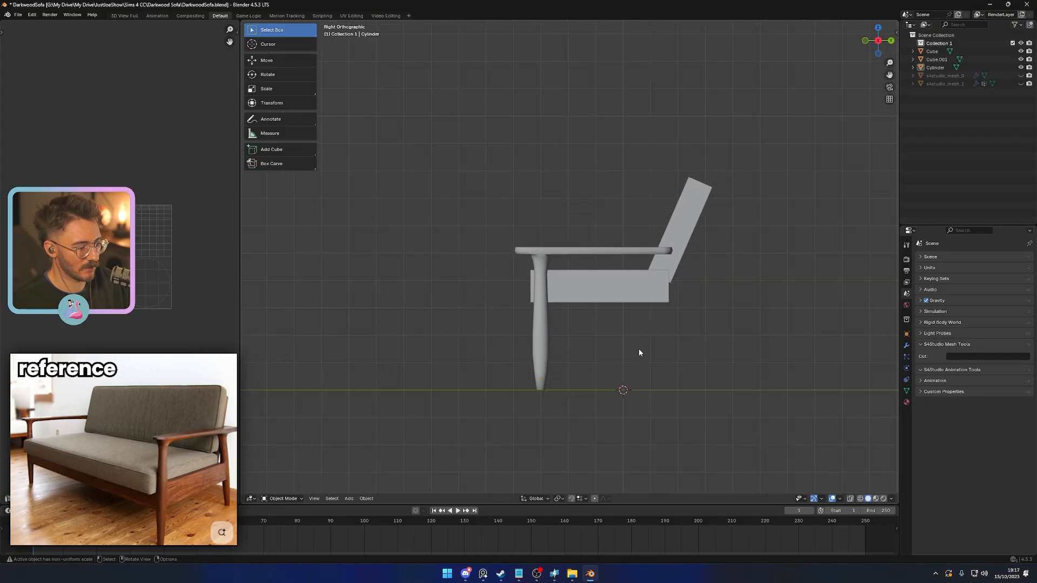
- Widen the armrest's middle edge loop along the X axis to round its long sides
{"action": "mouse_move", "coordinate": [639, 349]}
{"action": "middle_mouse_down"}
{"action": "mouse_move", "coordinate": [731, 376]}
{"action": "mouse_move", "coordinate": [780, 358]}
{"action": "mouse_move", "coordinate": [662, 359]}
{"action": "mouse_move", "coordinate": [574, 324]}
{"action": "mouse_move", "coordinate": [532, 340]}
{"action": "mouse_move", "coordinate": [490, 304]}
{"action": "middle_mouse_up"}
{"action": "scroll", "coordinate": [699, 355], "scroll_direction": "up", "scroll_amount": 4}
{"action": "key", "text": "Tab"}
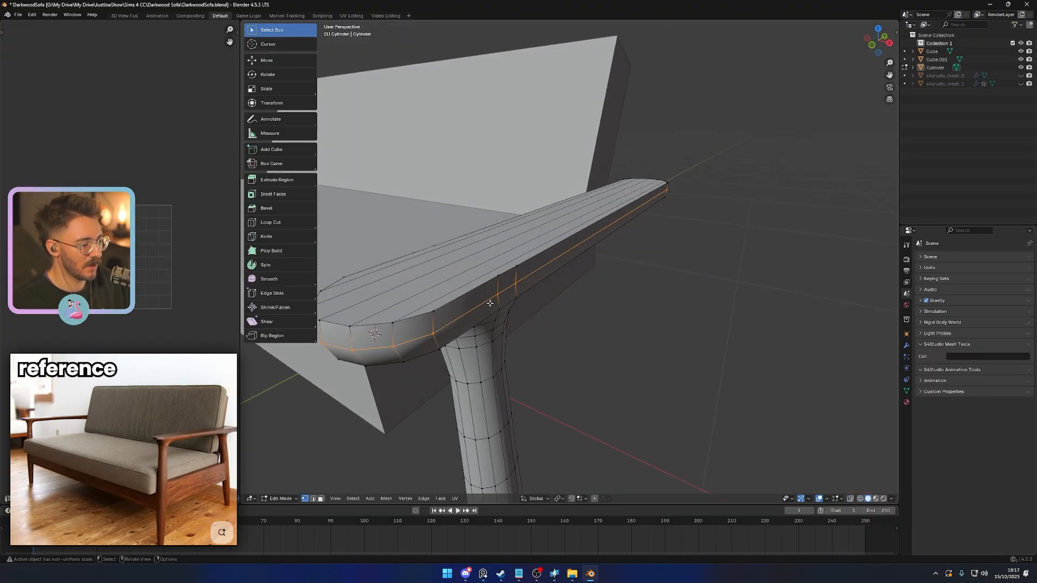
{"action": "key", "text": "s"}
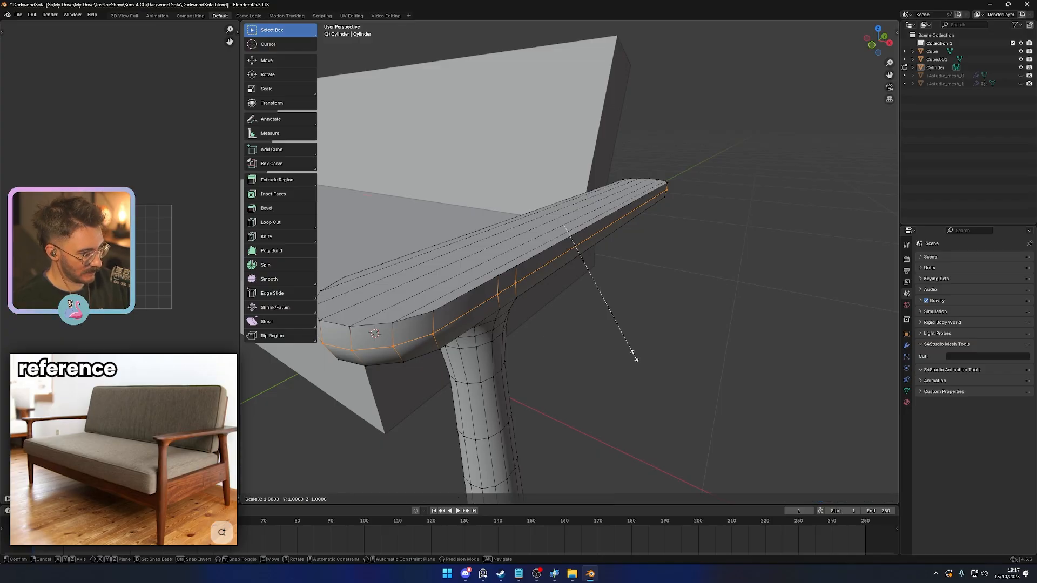
{"action": "key", "text": "x"}
{"action": "left_click", "coordinate": [663, 368]}
{"action": "key", "text": "Tab"}
- Examine the armrest's rounded edge and its joint with the leg from below and from the front
{"action": "scroll", "coordinate": [664, 369], "scroll_direction": "down", "scroll_amount": 3}
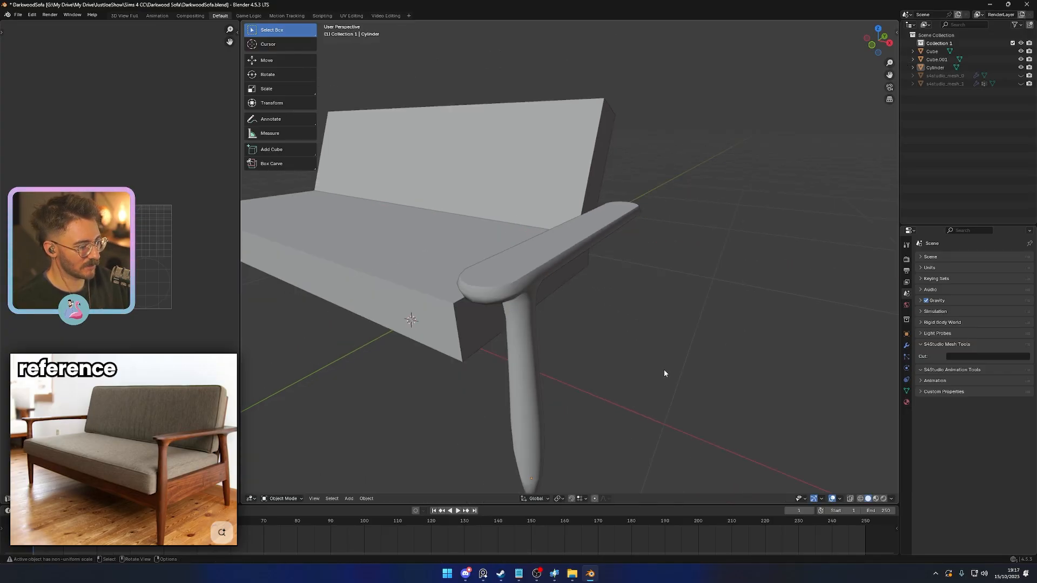
{"action": "middle_click_drag", "start_coordinate": [663, 370], "coordinate": [560, 280]}
{"action": "left_click", "coordinate": [547, 296]}
{"action": "scroll", "coordinate": [547, 297], "scroll_direction": "up", "scroll_amount": 3}
{"action": "key", "text": "Tab"}
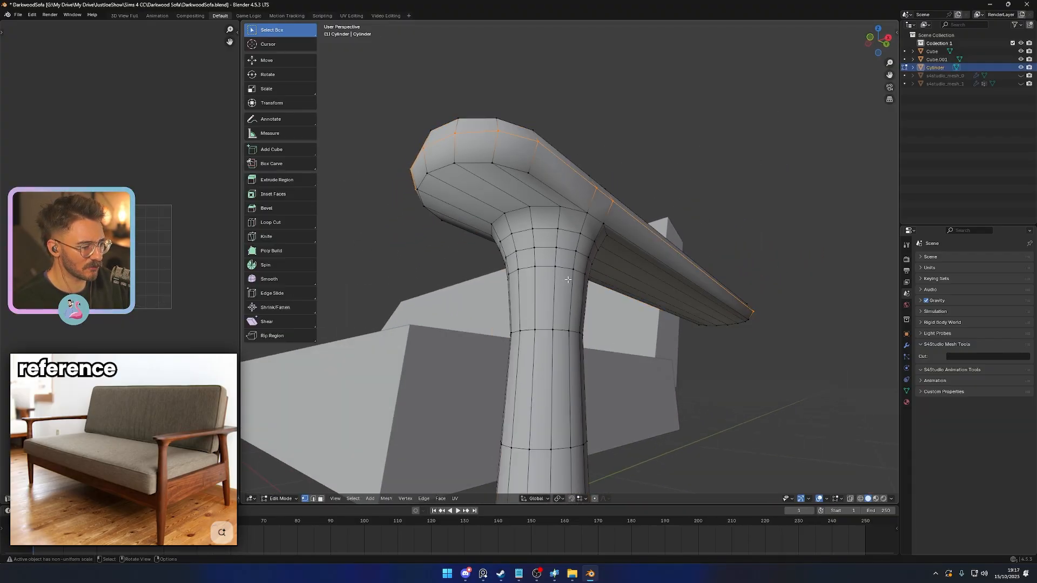
{"action": "key", "text": "Tab"}
{"action": "scroll", "coordinate": [559, 291], "scroll_direction": "down", "scroll_amount": 3}
{"action": "middle_click_drag", "start_coordinate": [560, 319], "coordinate": [638, 361]}
{"action": "scroll", "coordinate": [638, 361], "scroll_direction": "down", "scroll_amount": 4}
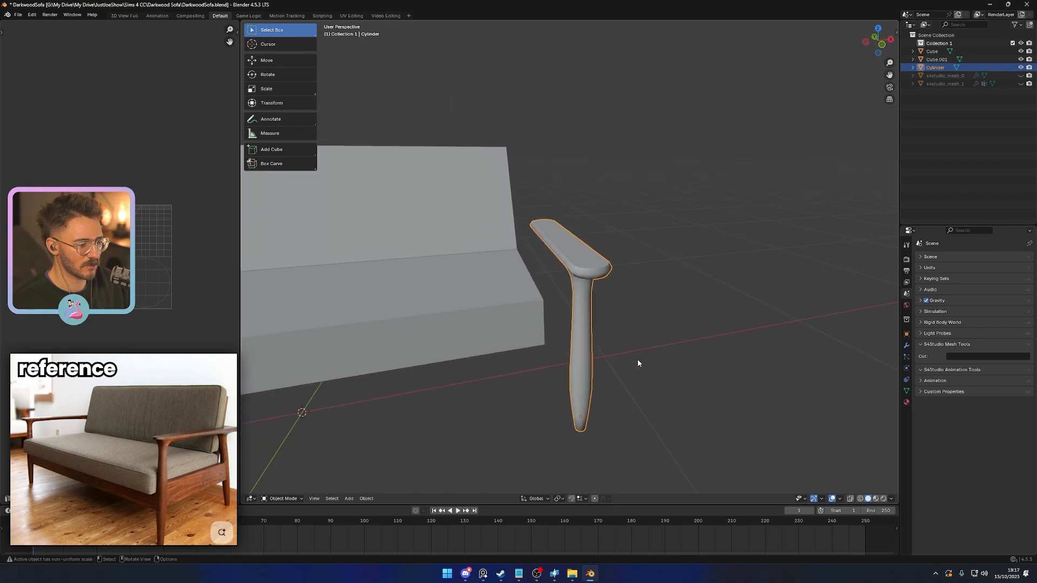
{"action": "key", "text": "Tab"}
{"action": "scroll", "coordinate": [610, 270], "scroll_direction": "up", "scroll_amount": 4}
{"action": "middle_click_drag", "start_coordinate": [610, 270], "coordinate": [629, 303]}
{"action": "scroll", "coordinate": [628, 303], "scroll_direction": "down", "scroll_amount": 4}
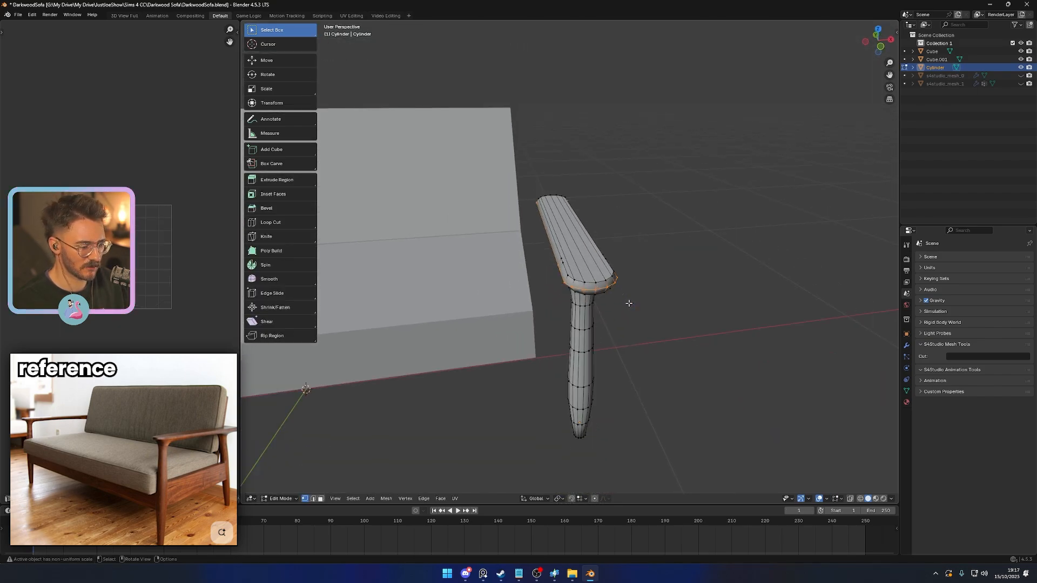
{"action": "key", "text": "KP_3"}
{"action": "key", "text": "Tab"}
{"action": "scroll", "coordinate": [585, 372], "scroll_direction": "up", "scroll_amount": 1}
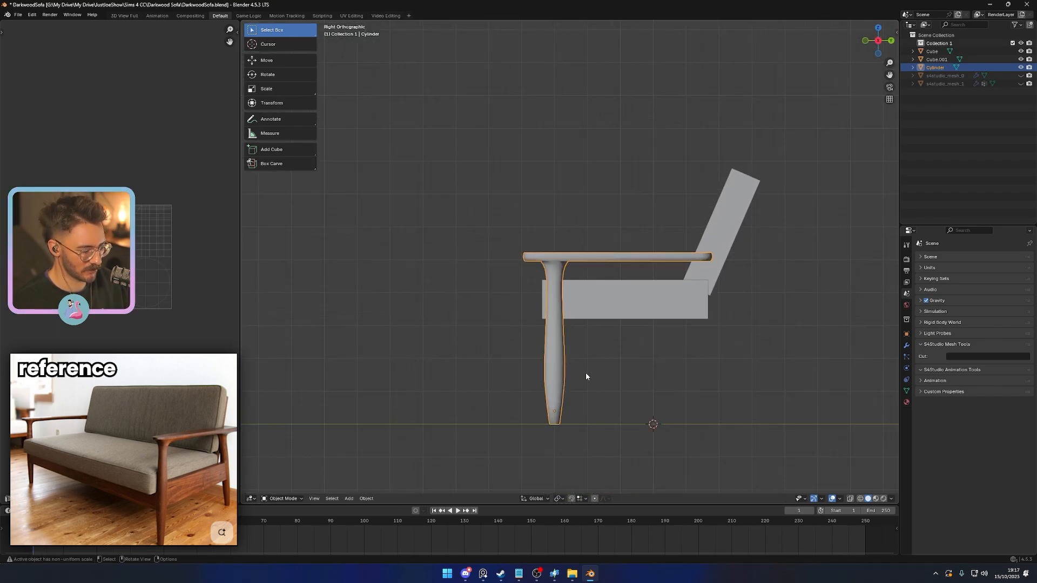
{"action": "key", "text": "r"}
{"action": "right_click", "coordinate": [627, 389]}
- Snap the 3D cursor to the leg's bottom face and set the leg object's origin to the 3D cursor
{"action": "middle_click_drag", "start_coordinate": [627, 388], "coordinate": [620, 319]}
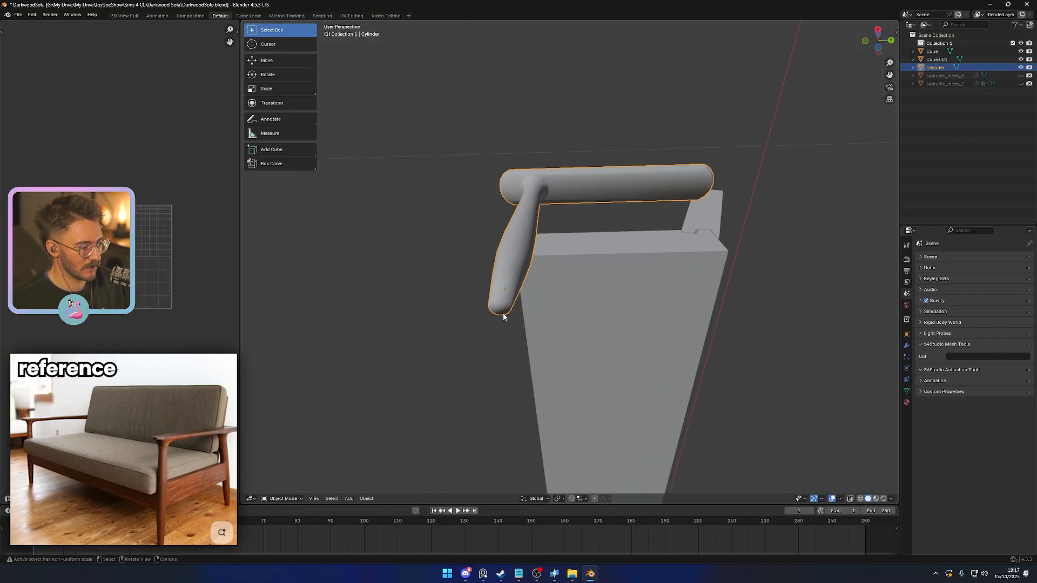
{"action": "key", "text": "Tab"}
{"action": "left_click", "coordinate": [502, 310]}
{"action": "key", "text": "shift+s"}
{"action": "left_click", "coordinate": [554, 400]}
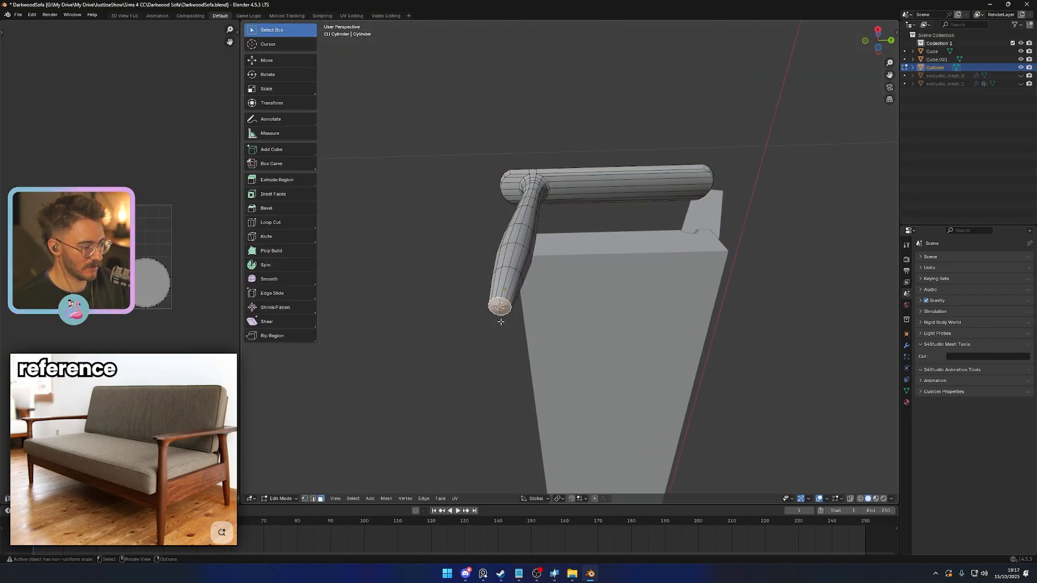
{"action": "key", "text": "Tab"}
{"action": "right_click", "coordinate": [457, 288]}
{"action": "mouse_move", "coordinate": [502, 324]}
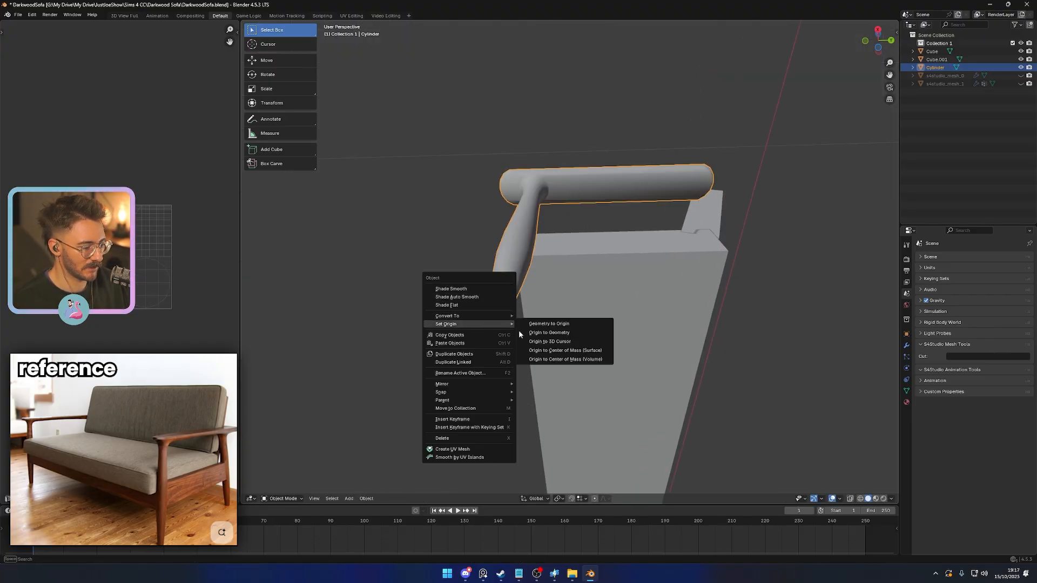
{"action": "left_click", "coordinate": [555, 341]}
- Tilt the leg and armrest about 3° around the foot in the right view and nudge them about 0.002 along Y
{"action": "mouse_move", "coordinate": [562, 317]}
{"action": "middle_mouse_down"}
{"action": "mouse_move", "coordinate": [594, 280]}
{"action": "mouse_move", "coordinate": [583, 317]}
{"action": "mouse_move", "coordinate": [579, 307]}
{"action": "middle_mouse_up"}
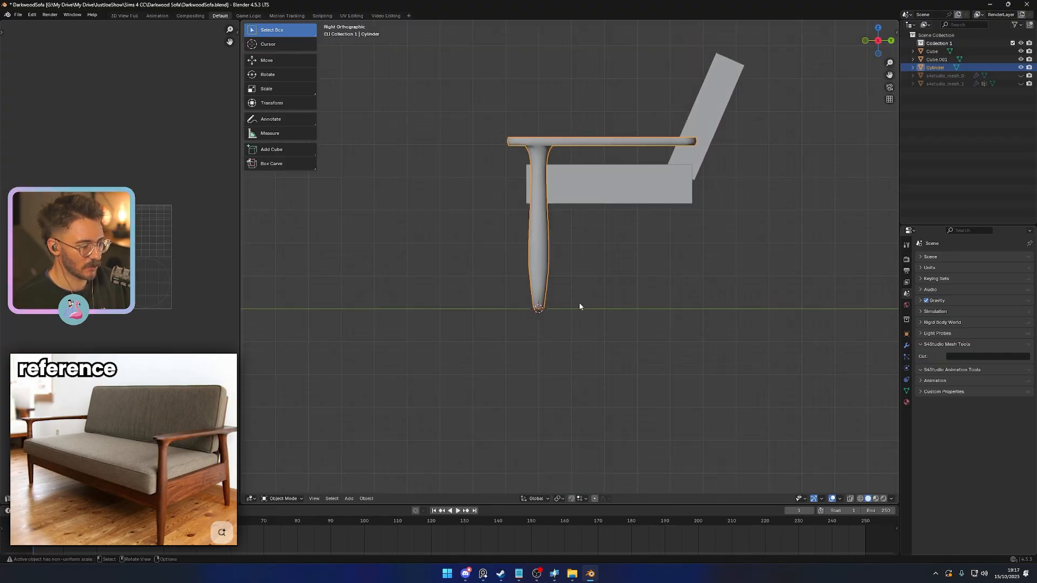
{"action": "scroll", "coordinate": [540, 316], "scroll_direction": "up", "scroll_amount": 5}
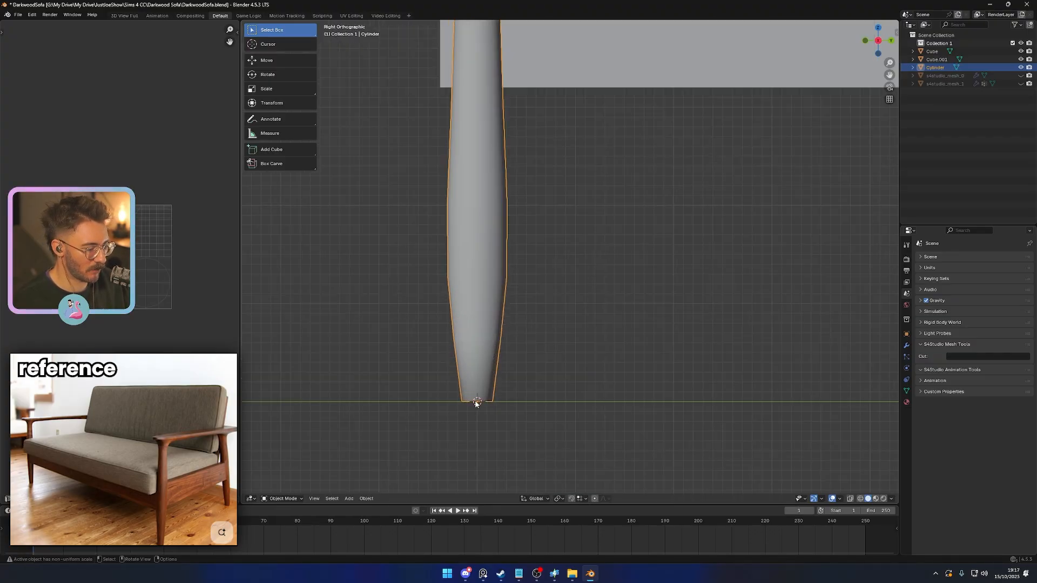
{"action": "scroll", "coordinate": [478, 403], "scroll_direction": "down", "scroll_amount": 5}
{"action": "middle_click_drag", "start_coordinate": [567, 337], "coordinate": [588, 328], "text": "shift"}
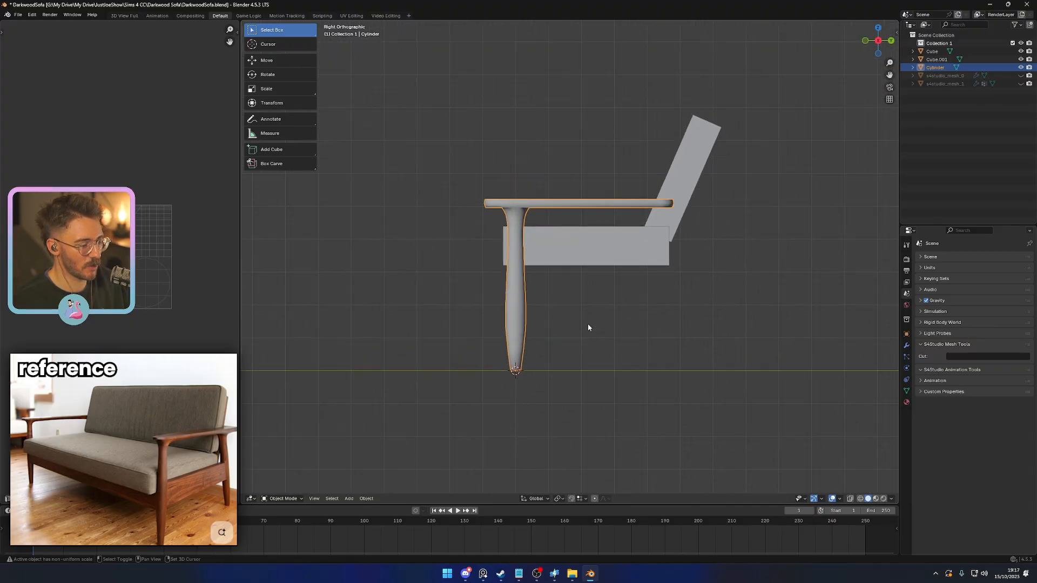
{"action": "key", "text": "r"}
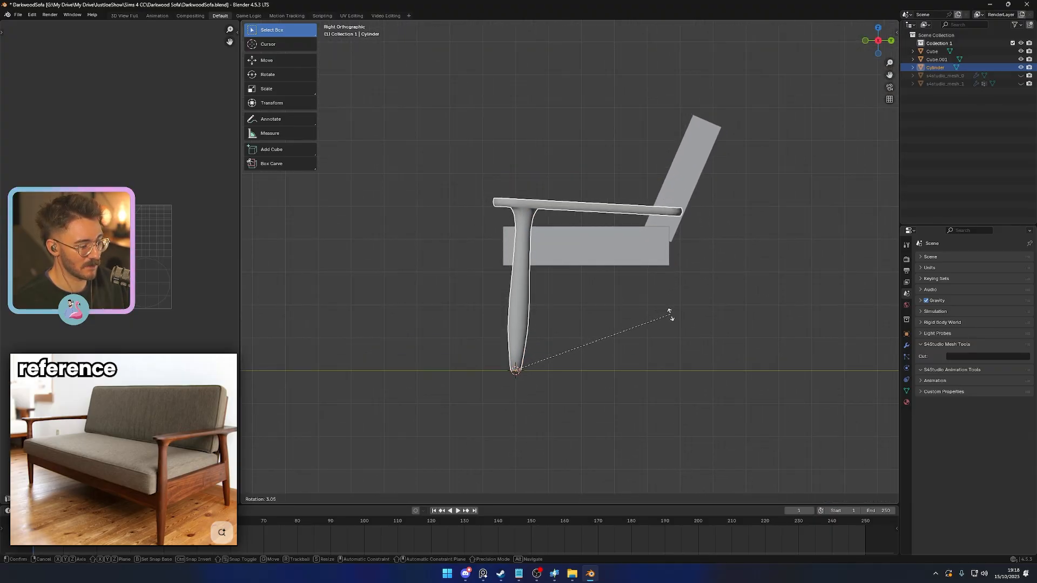
{"action": "left_click", "coordinate": [670, 314]}
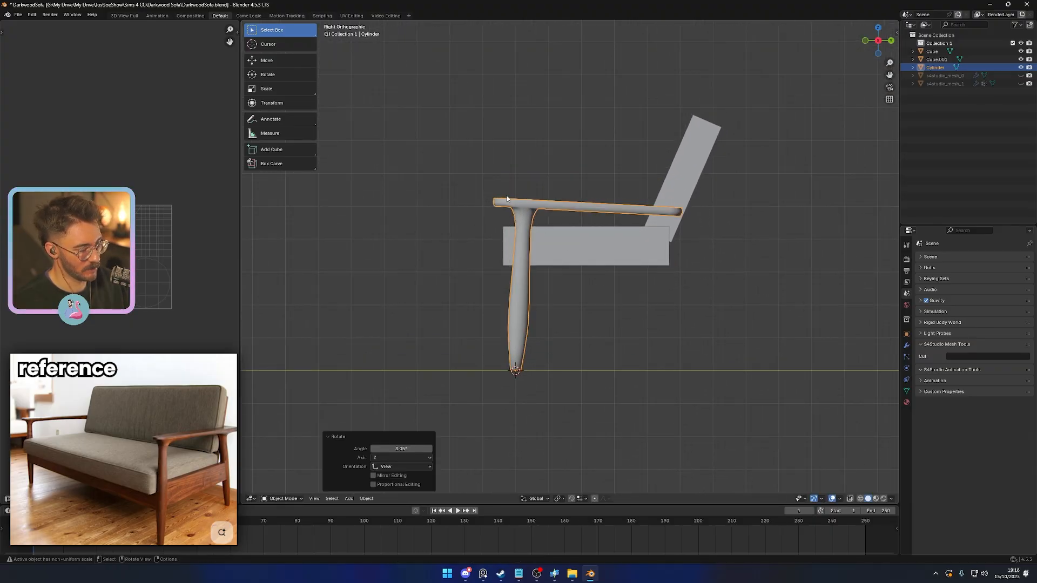
{"action": "key", "text": "g"}
{"action": "key", "text": "y"}
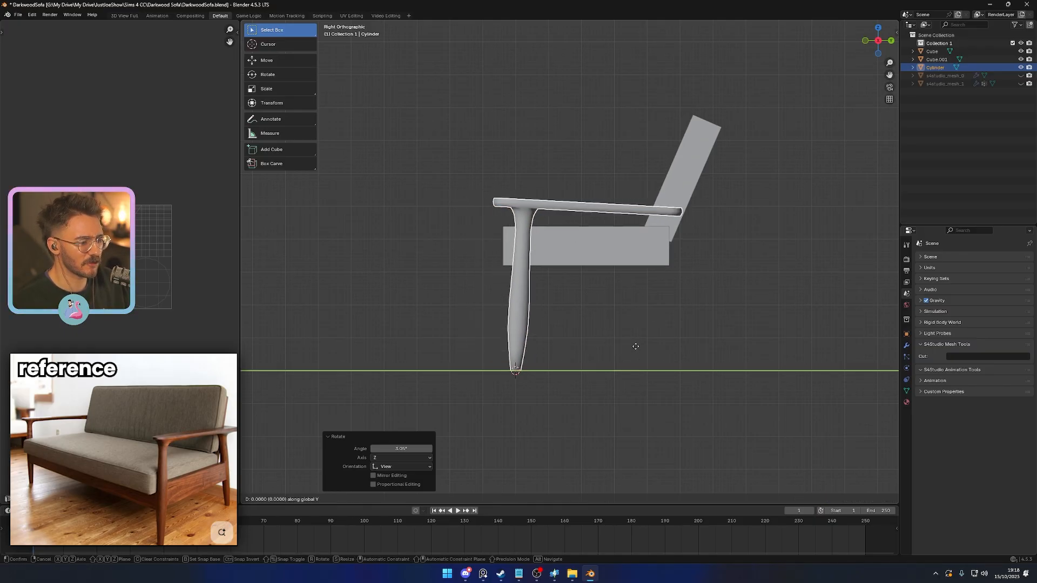
{"action": "left_click", "coordinate": [635, 346]}
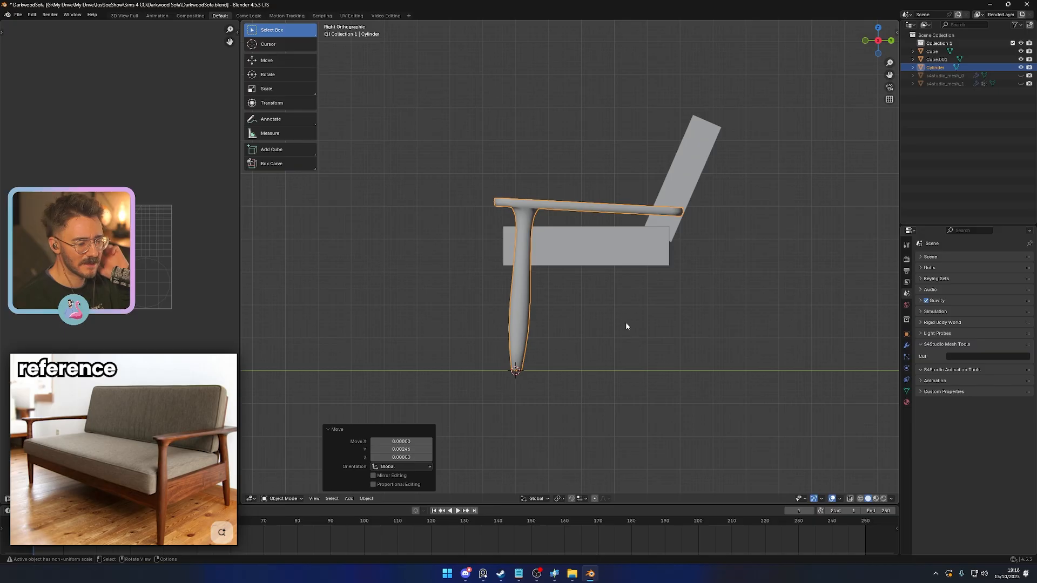
- Level the armrest in the right wireframe view by rotating only its faces about -2.74°, and shift it slightly to sit on the tilted leg
{"action": "scroll", "coordinate": [589, 272], "scroll_direction": "up", "scroll_amount": 1}
{"action": "key", "text": "Tab"}
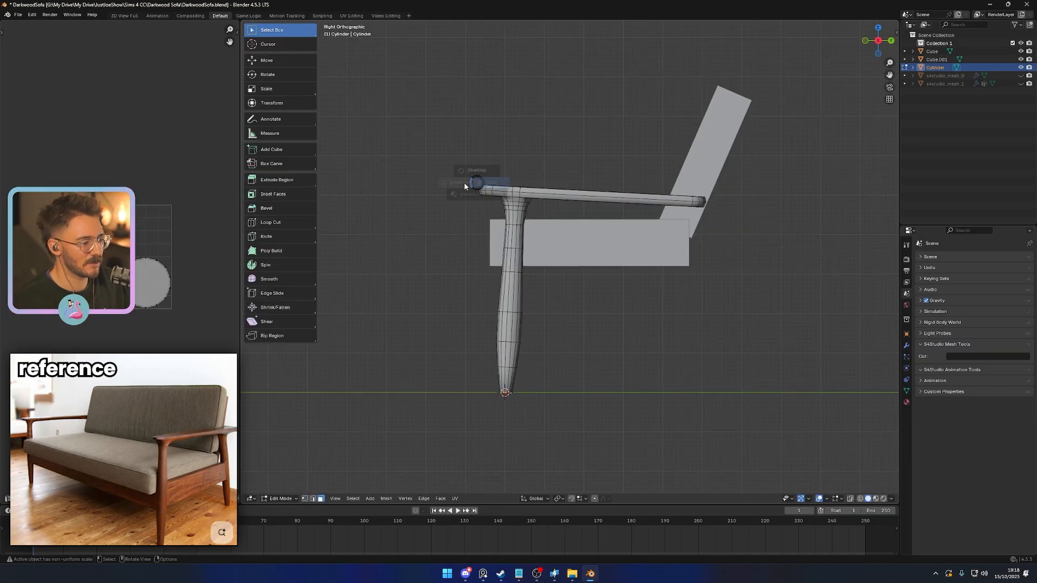
{"action": "left_click", "coordinate": [464, 186]}
{"action": "middle_click_drag", "start_coordinate": [483, 189], "coordinate": [477, 236], "text": "shift"}
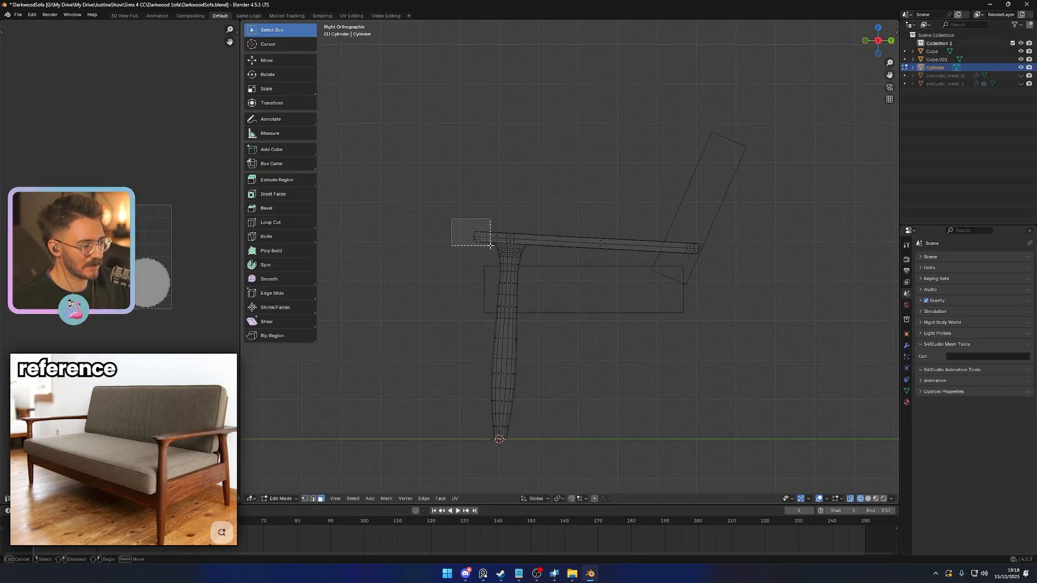
{"action": "left_click_drag", "start_coordinate": [490, 246], "coordinate": [482, 223]}
{"action": "scroll", "coordinate": [461, 222], "scroll_direction": "up", "scroll_amount": 2}
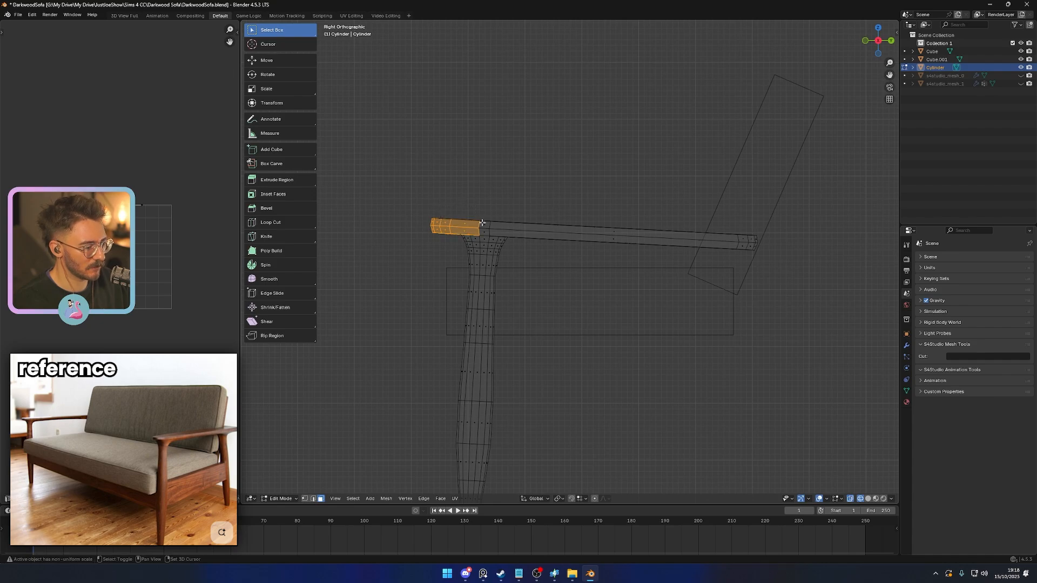
{"action": "left_click_drag", "start_coordinate": [593, 219], "coordinate": [635, 249], "text": "shift"}
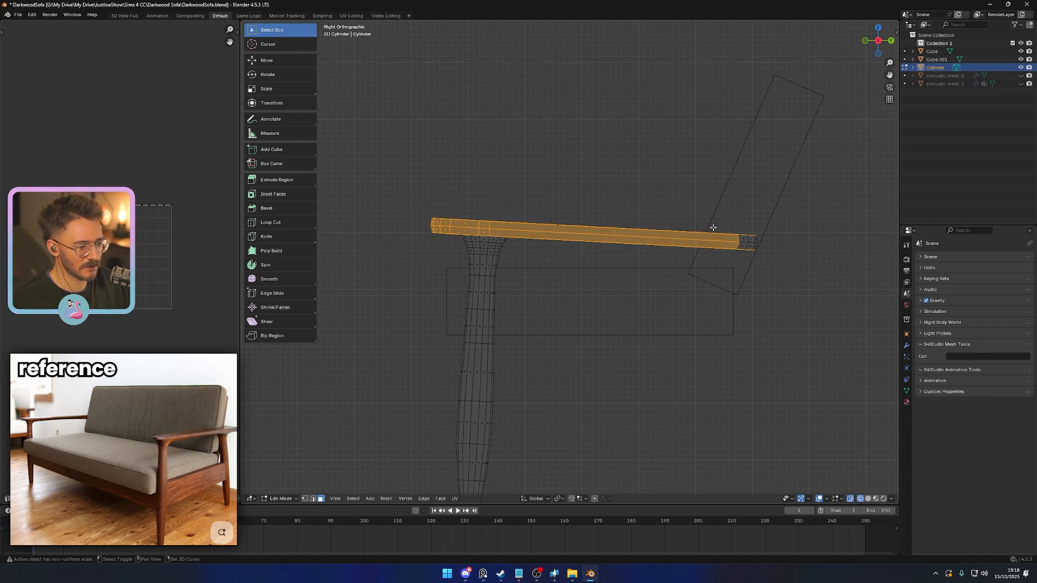
{"action": "middle_click_drag", "start_coordinate": [759, 257], "coordinate": [622, 293]}
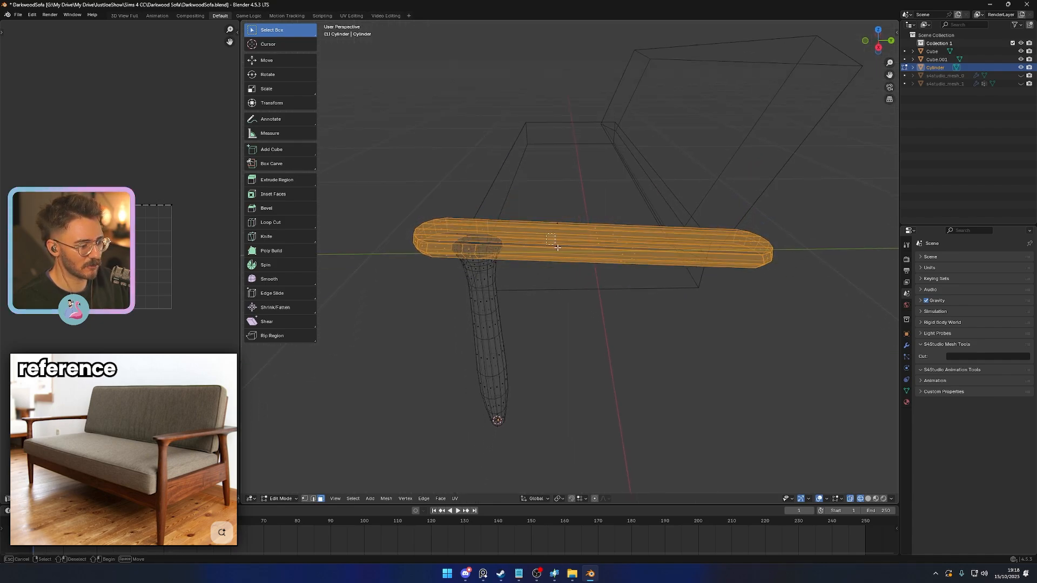
{"action": "key", "text": "KP_3"}
{"action": "key", "text": "r"}
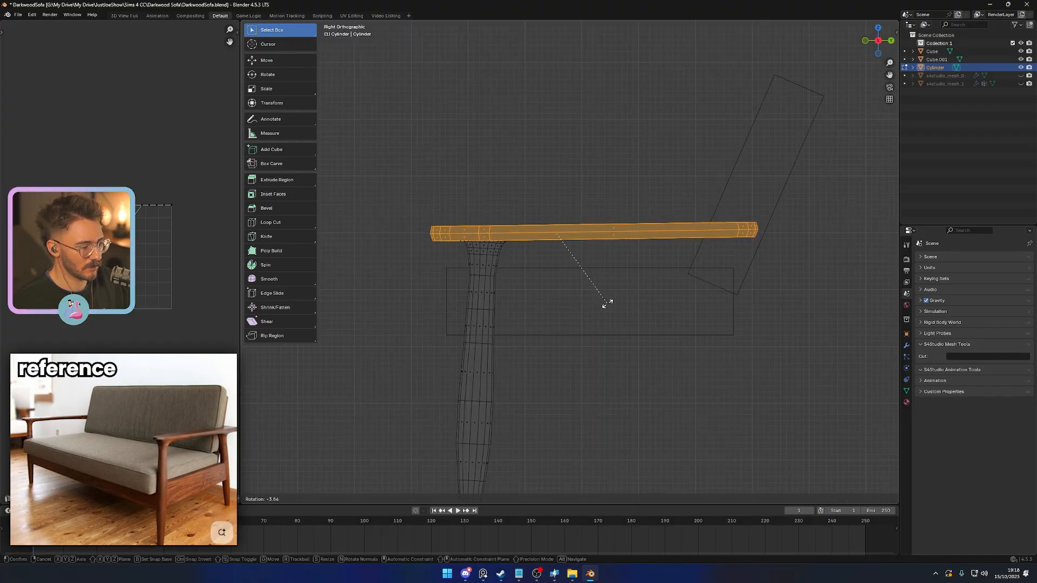
{"action": "left_click", "coordinate": [594, 304]}
{"action": "key", "text": "g"}
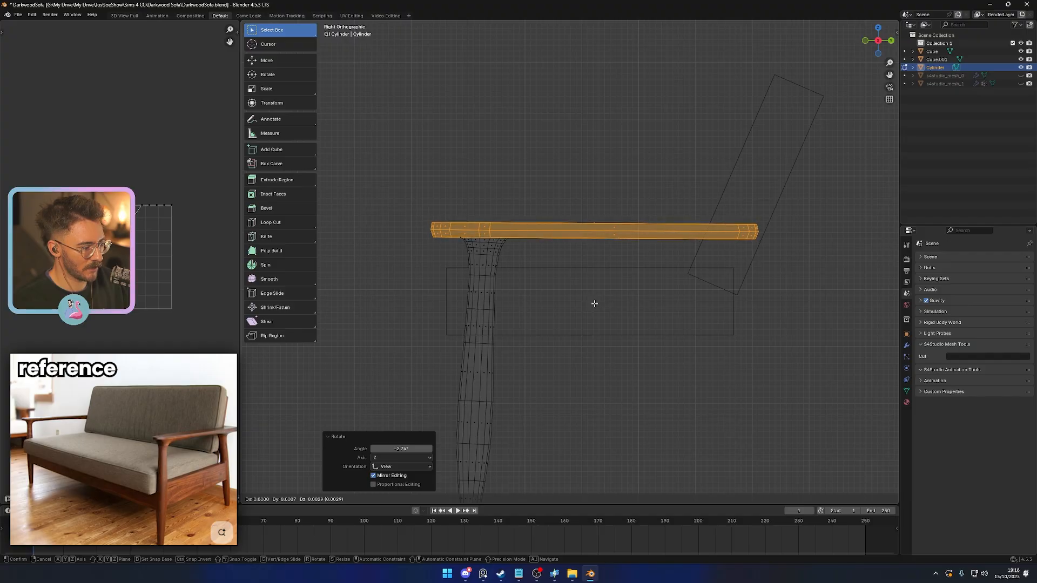
{"action": "left_click", "coordinate": [592, 303]}
{"action": "key", "text": "Tab"}
{"action": "key", "text": "shift+z"}
- Widen the armrest's rear end by scaling its end vertices about 1.33 along X in the top wireframe view
{"action": "scroll", "coordinate": [621, 348], "scroll_direction": "down", "scroll_amount": 4}
{"action": "left_click", "coordinate": [621, 347]}
{"action": "mouse_move", "coordinate": [621, 348]}
{"action": "middle_mouse_down"}
{"action": "mouse_move", "coordinate": [526, 339]}
{"action": "mouse_move", "coordinate": [639, 352]}
{"action": "middle_mouse_up"}
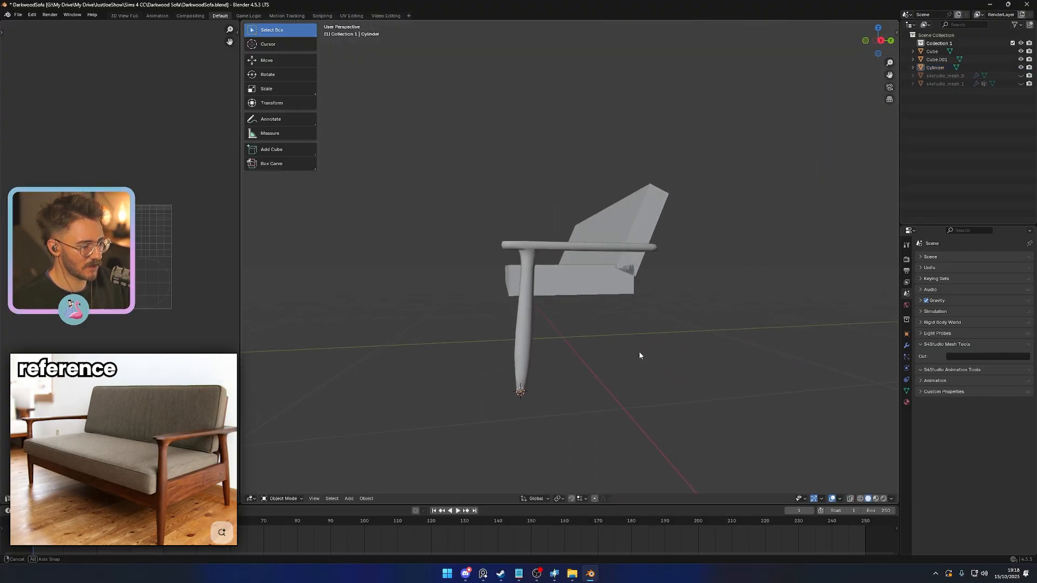
{"action": "key", "text": "KP_3"}
{"action": "mouse_move", "coordinate": [590, 314]}
{"action": "middle_mouse_down"}
{"action": "mouse_move", "coordinate": [626, 338]}
{"action": "mouse_move", "coordinate": [584, 395]}
{"action": "mouse_move", "coordinate": [656, 351]}
{"action": "mouse_move", "coordinate": [579, 261]}
{"action": "mouse_move", "coordinate": [595, 317]}
{"action": "mouse_move", "coordinate": [529, 317]}
{"action": "mouse_move", "coordinate": [555, 361]}
{"action": "mouse_move", "coordinate": [550, 354]}
{"action": "middle_mouse_up"}
{"action": "left_click", "coordinate": [579, 261]}
{"action": "key", "text": "Tab"}
{"action": "key", "text": "shift+z"}
{"action": "key", "text": "1"}
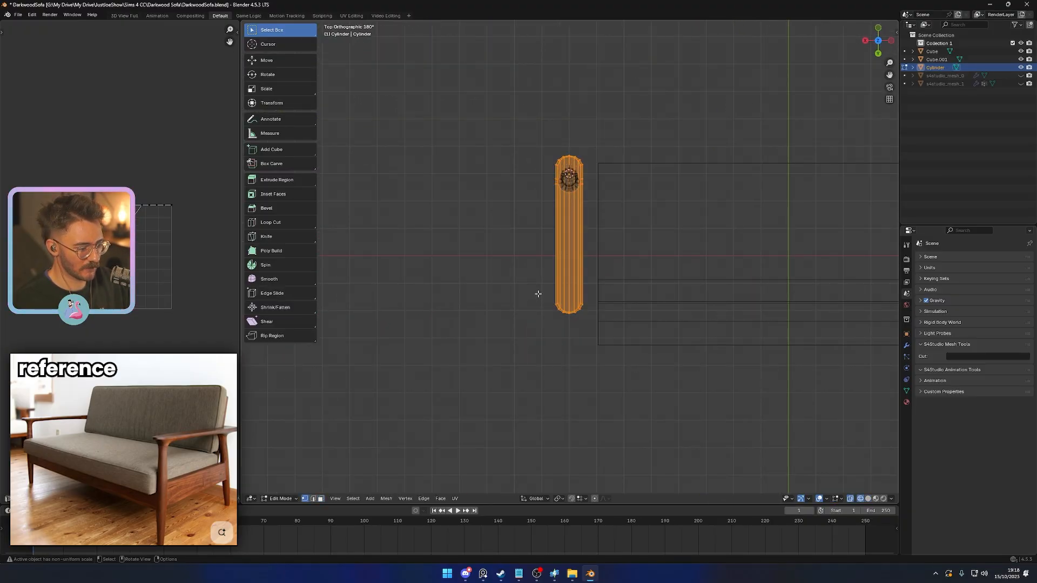
{"action": "left_click_drag", "start_coordinate": [537, 294], "coordinate": [616, 333]}
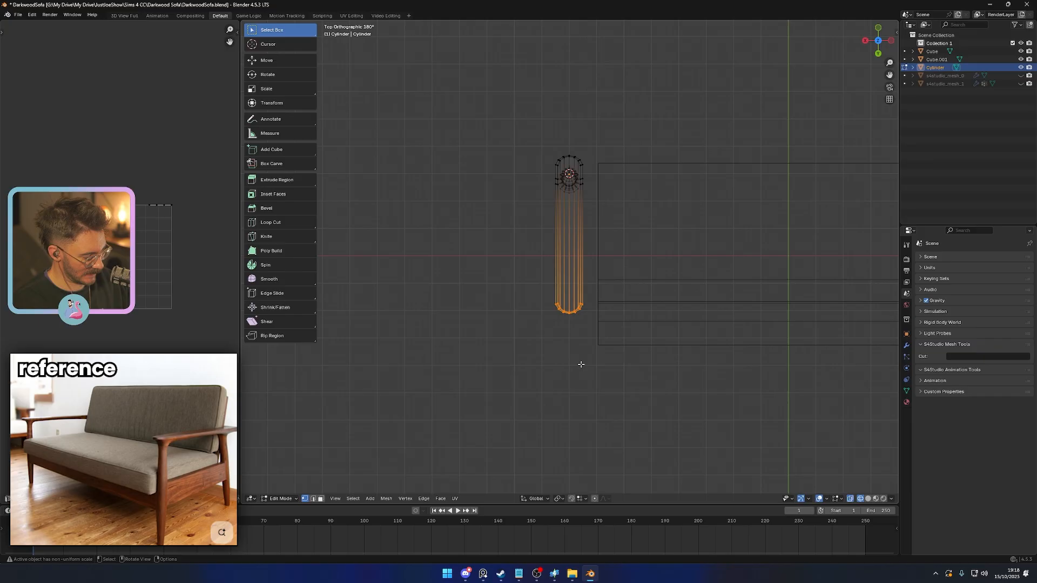
{"action": "key", "text": "s"}
{"action": "key", "text": "y"}
{"action": "key", "text": "x"}
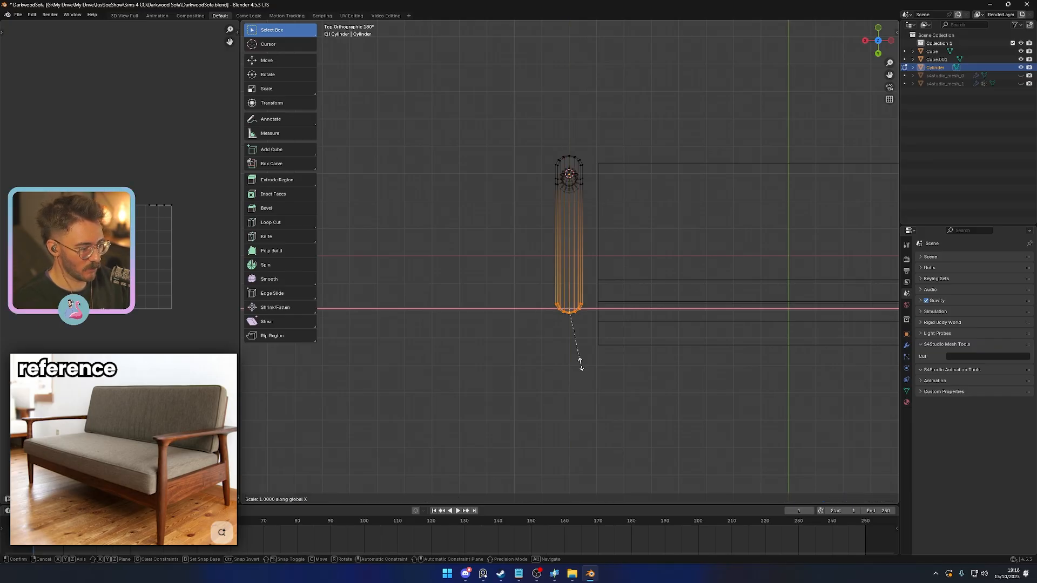
{"action": "left_click", "coordinate": [610, 372]}
- Lengthen the armrest by moving its rear-end vertices further back along the Y axis
{"action": "key", "text": "g"}
{"action": "key", "text": "y"}
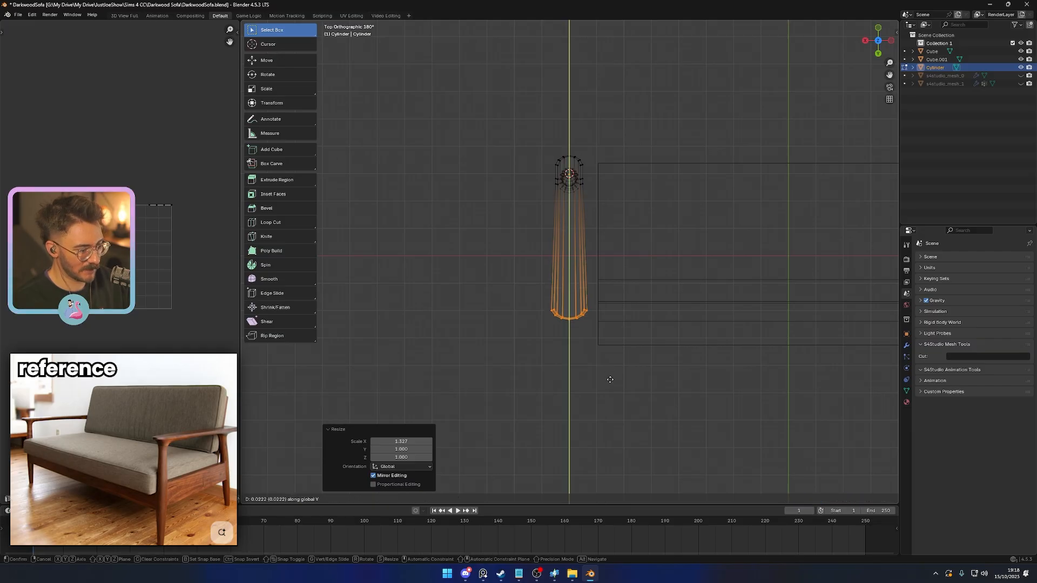
{"action": "left_click", "coordinate": [605, 413]}
{"action": "key", "text": "Tab"}
{"action": "middle_click_drag", "start_coordinate": [699, 408], "coordinate": [569, 326]}
{"action": "left_click", "coordinate": [585, 331]}
- Examine the armrest's shape and edge flow from the side, from below and from above against the seat and backrest
{"action": "scroll", "coordinate": [583, 328], "scroll_direction": "up", "scroll_amount": 4}
{"action": "key", "text": "KP_3"}
{"action": "middle_click_drag", "start_coordinate": [490, 361], "coordinate": [602, 358]}
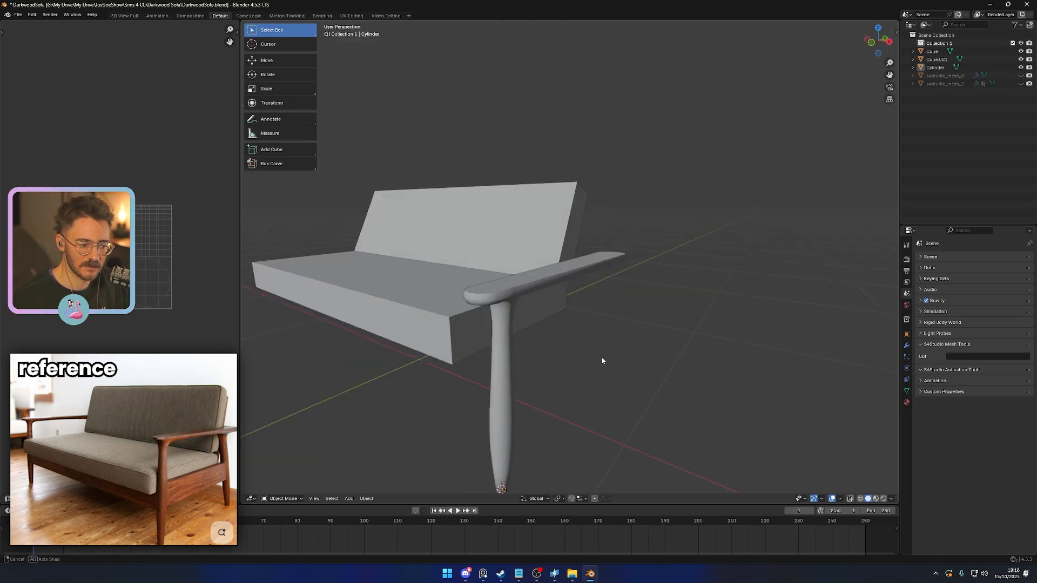
{"action": "key", "text": "KP_3"}
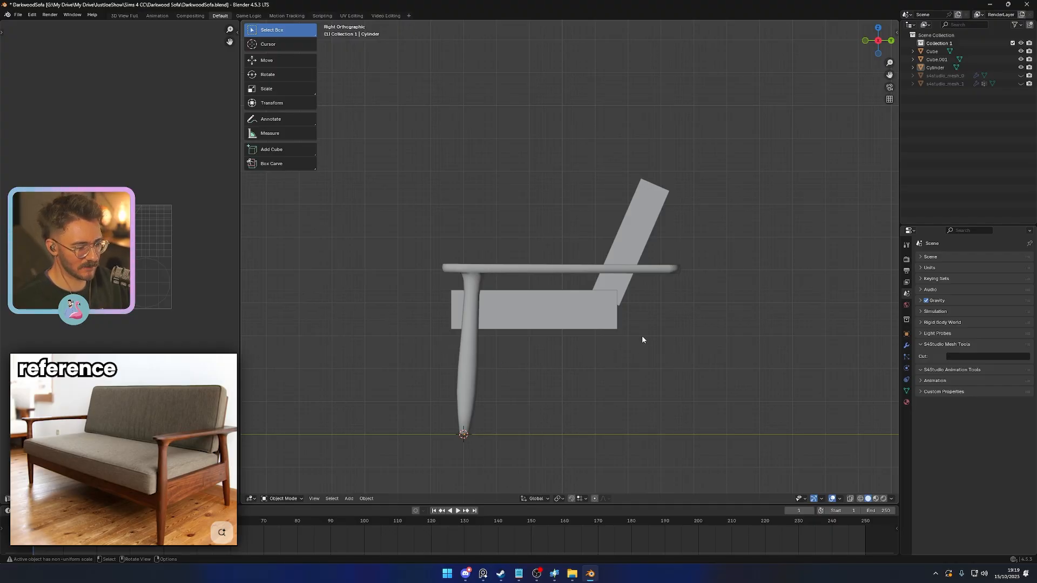
{"action": "middle_click_drag", "start_coordinate": [642, 340], "coordinate": [610, 308]}
{"action": "scroll", "coordinate": [631, 361], "scroll_direction": "up", "scroll_amount": 2}
{"action": "left_click", "coordinate": [673, 246]}
{"action": "key", "text": "Tab"}
{"action": "scroll", "coordinate": [676, 265], "scroll_direction": "up", "scroll_amount": 3}
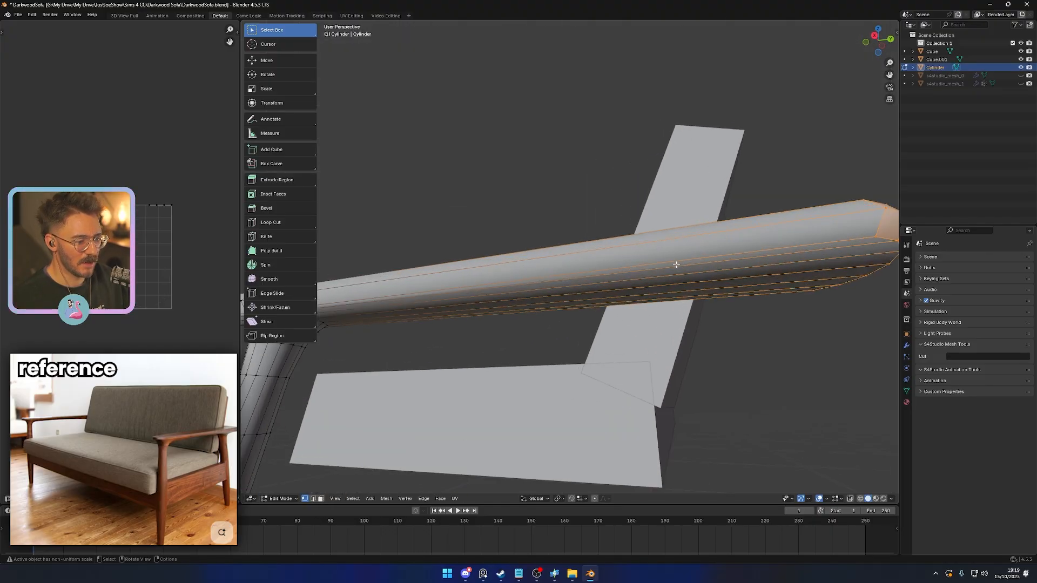
{"action": "key", "text": "Tab"}
{"action": "key", "text": "Tab"}
{"action": "key", "text": "2"}
{"action": "left_click", "coordinate": [476, 284]}
{"action": "scroll", "coordinate": [489, 285], "scroll_direction": "down", "scroll_amount": 3}
{"action": "middle_click_drag", "start_coordinate": [495, 286], "coordinate": [536, 294]}
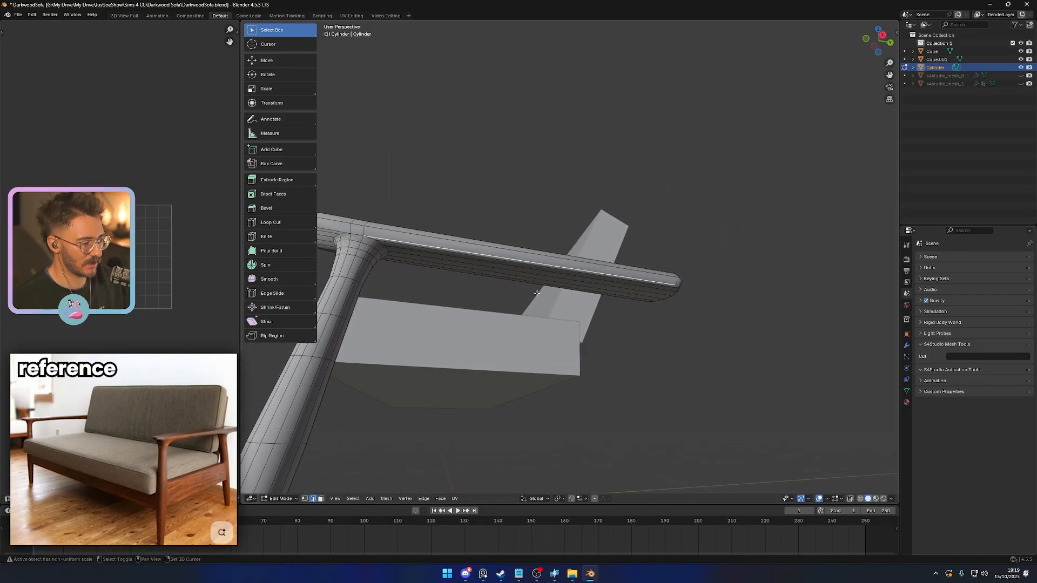
{"action": "middle_click_drag", "start_coordinate": [630, 289], "coordinate": [562, 323]}
{"action": "middle_click_drag", "start_coordinate": [387, 349], "coordinate": [529, 394]}
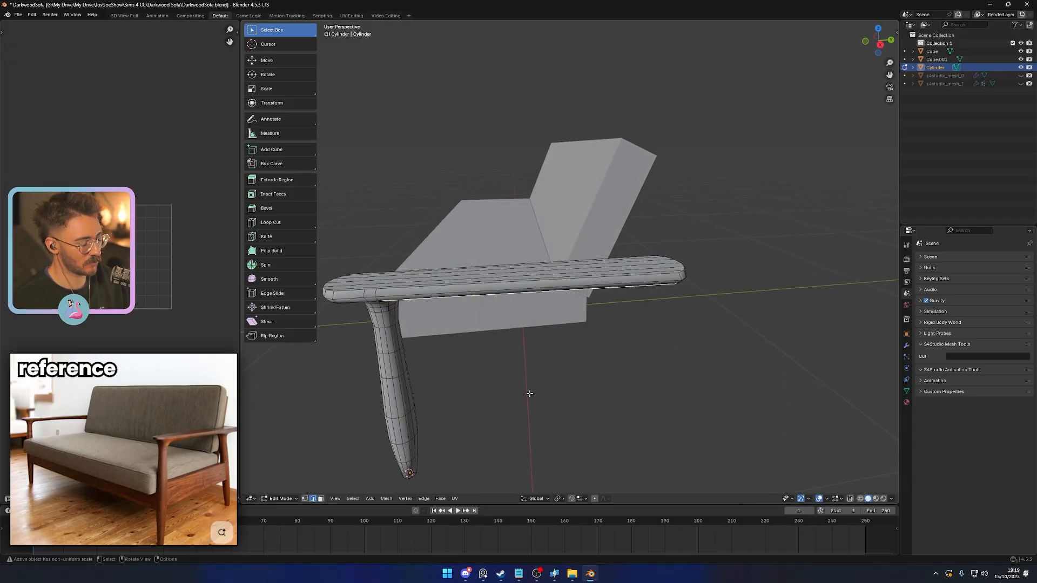
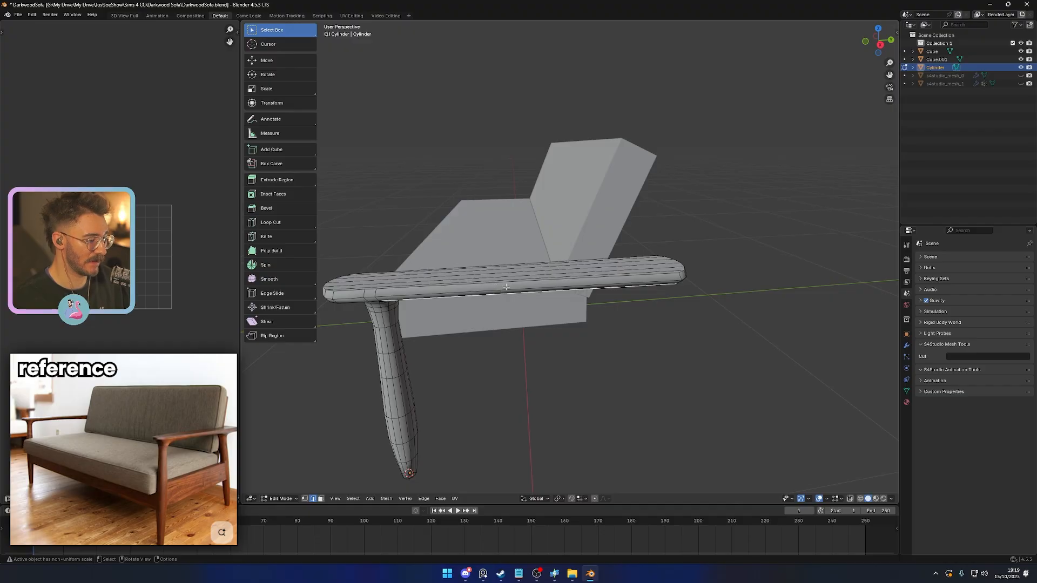
- Set the leg-and-armrest object's origin to its geometry, using the bounds center
{"action": "middle_click_drag", "start_coordinate": [520, 275], "coordinate": [532, 303]}
{"action": "scroll", "coordinate": [607, 343], "scroll_direction": "down", "scroll_amount": 4}
{"action": "key", "text": "KP_3"}
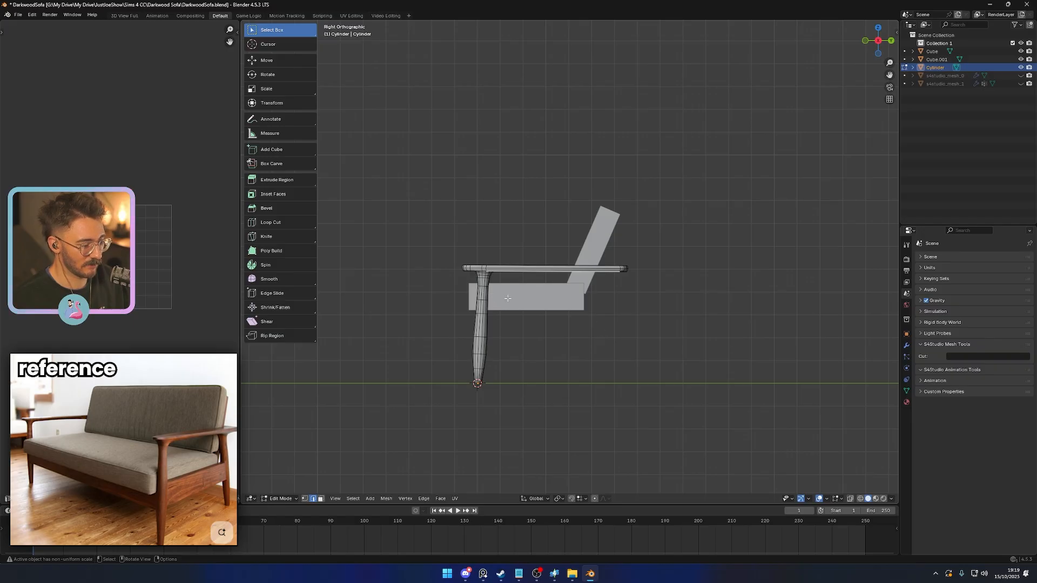
{"action": "key", "text": "Tab"}
{"action": "middle_click_drag", "start_coordinate": [508, 298], "coordinate": [549, 330]}
{"action": "scroll", "coordinate": [592, 342], "scroll_direction": "up", "scroll_amount": 3}
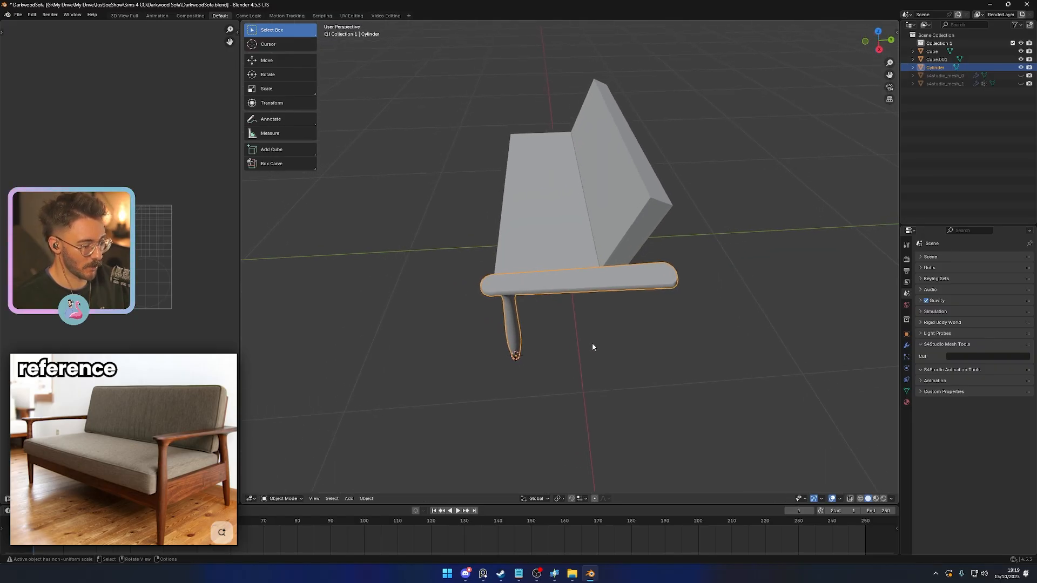
{"action": "right_click", "coordinate": [588, 356]}
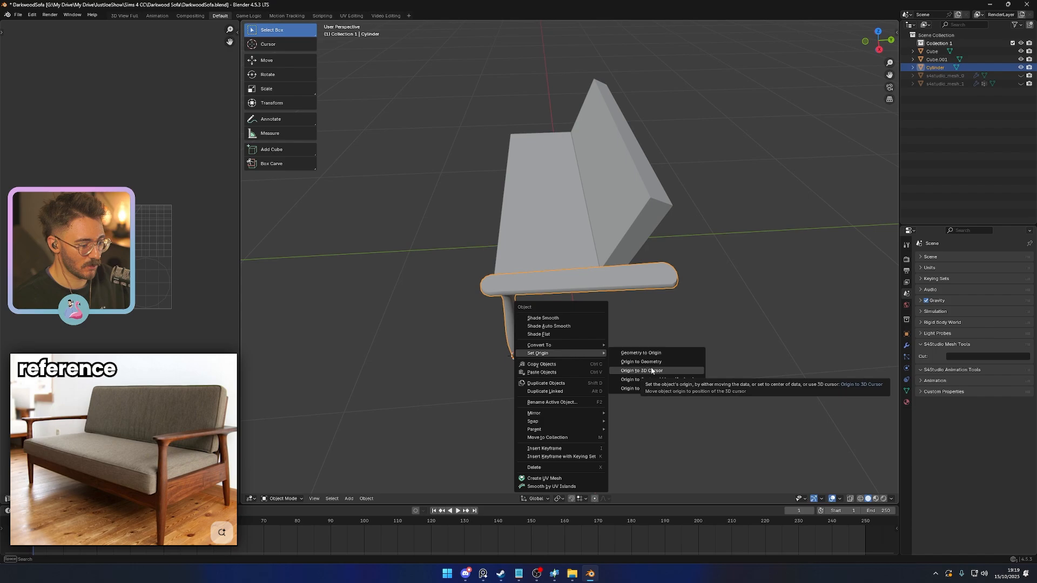
{"action": "left_click", "coordinate": [629, 364]}
{"action": "left_click", "coordinate": [411, 485]}
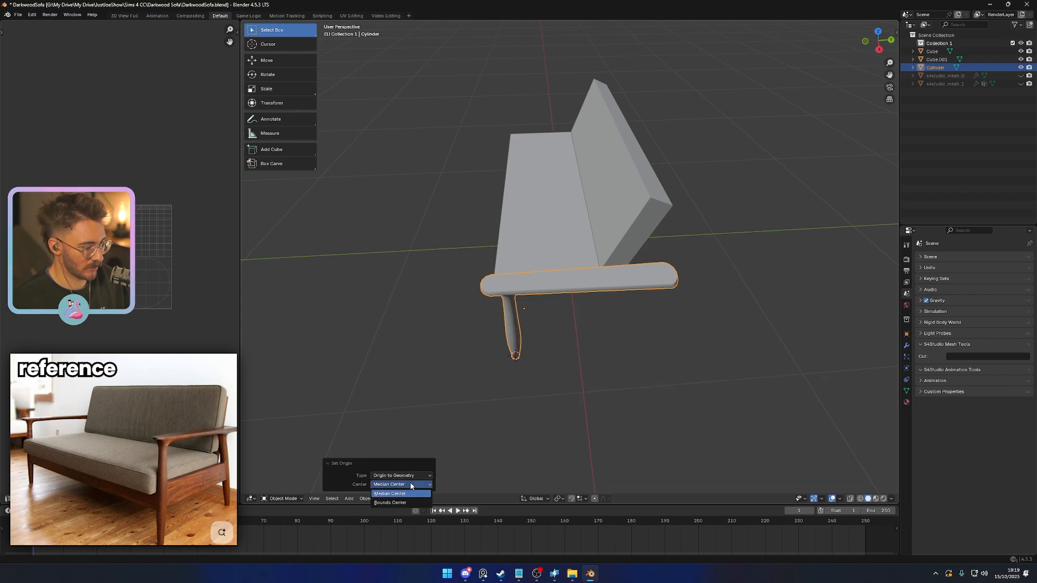
{"action": "middle_click_drag", "start_coordinate": [535, 435], "coordinate": [621, 284]}
- Add a Mirror modifier to the leg-and-armrest object, with axis, bisect and flip set to Y only
{"action": "left_click", "coordinate": [907, 347]}
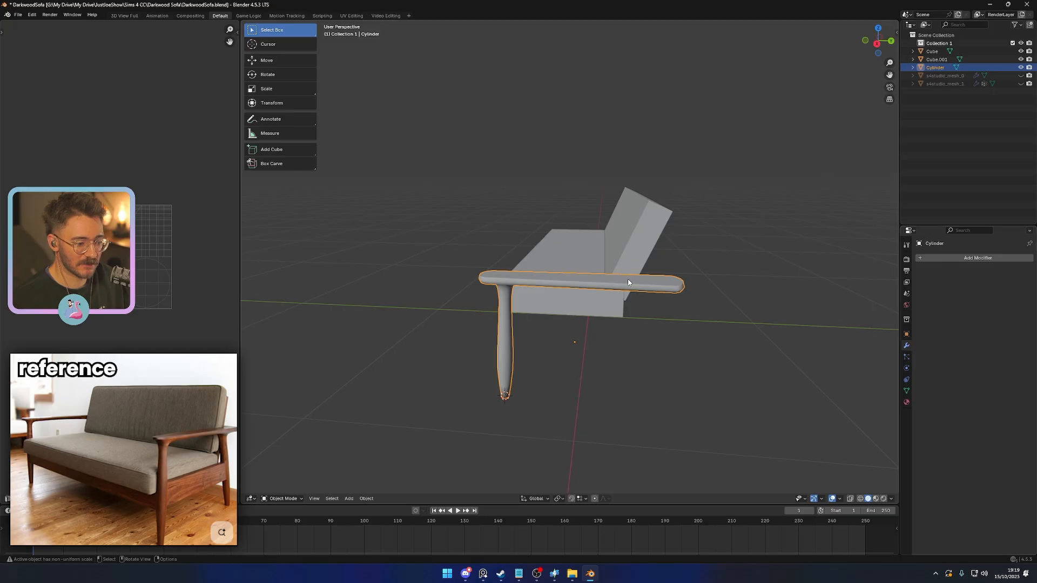
{"action": "left_click", "coordinate": [938, 259]}
{"action": "type", "text": "mi"}
{"action": "key", "text": "Return"}
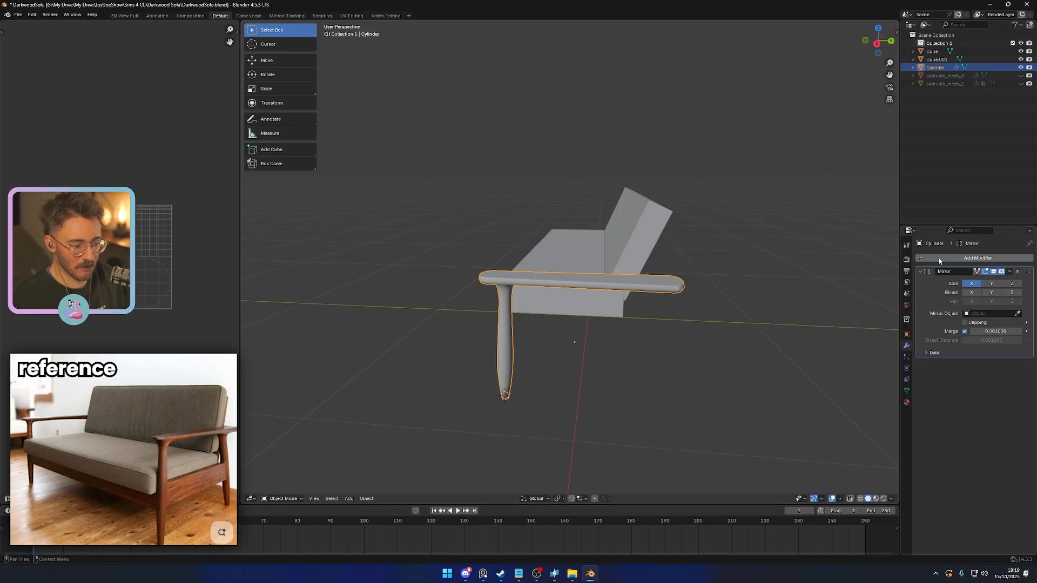
{"action": "left_click", "coordinate": [971, 292]}
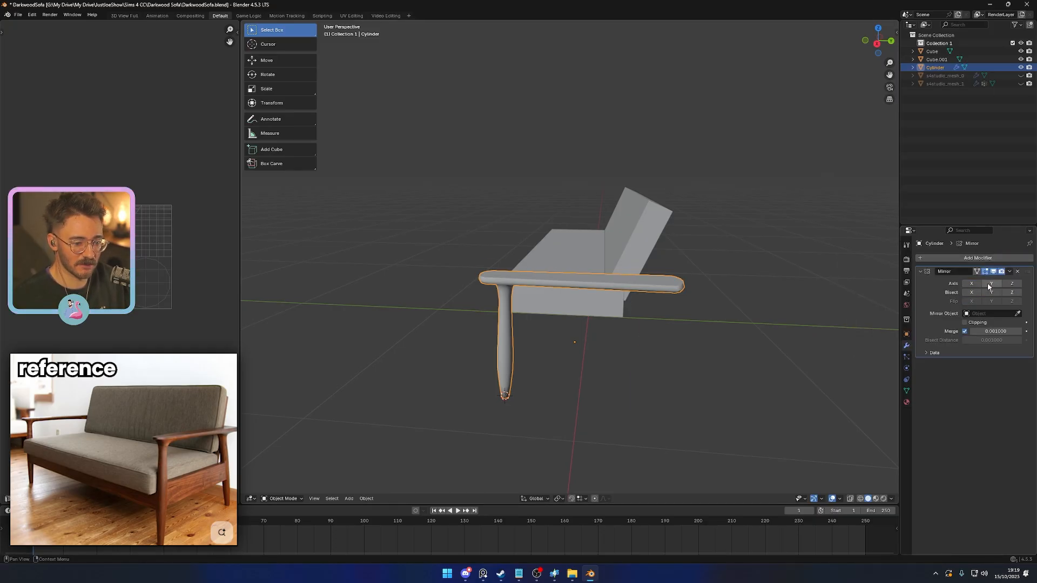
{"action": "left_click", "coordinate": [990, 284]}
{"action": "left_click", "coordinate": [991, 293]}
{"action": "left_click", "coordinate": [992, 301]}
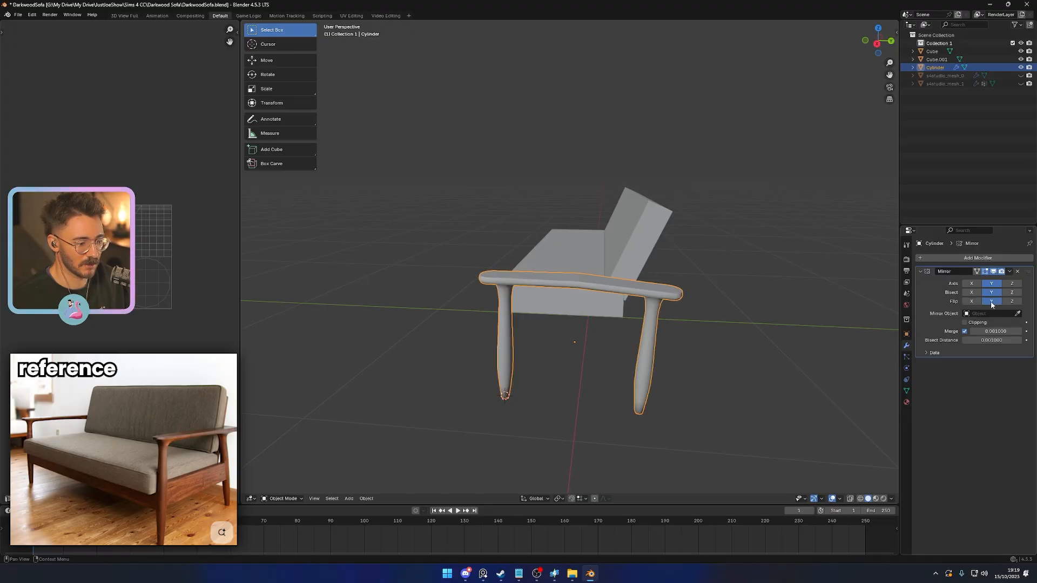
- Apply the rotation of the leg-and-armrest object so the mirrored armrest halves line up
{"action": "middle_click_drag", "start_coordinate": [630, 357], "coordinate": [641, 340]}
{"action": "key", "text": "ctrl+a"}
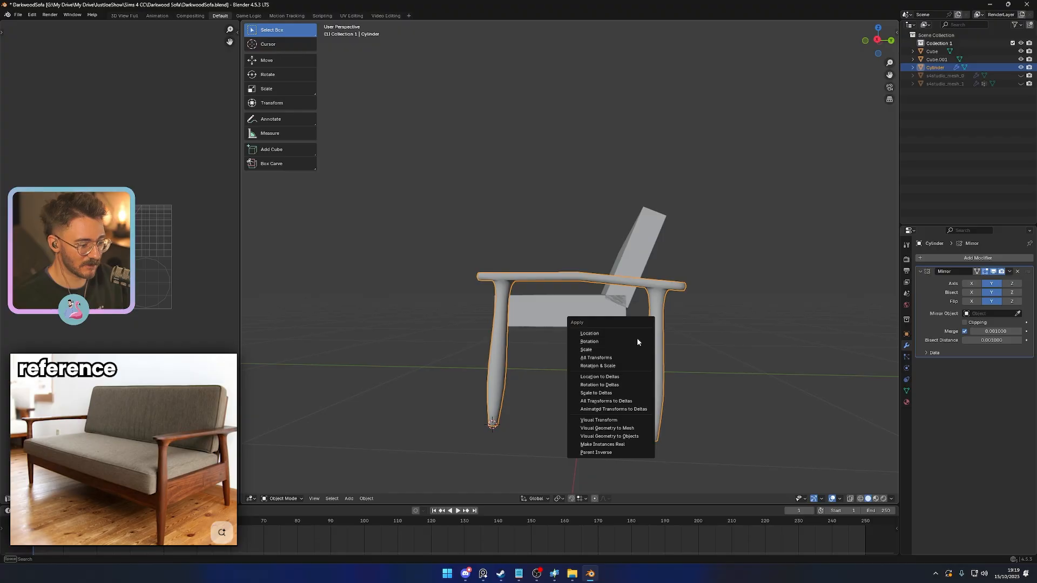
{"action": "left_click", "coordinate": [636, 341]}
{"action": "middle_click_drag", "start_coordinate": [611, 387], "coordinate": [857, 360]}
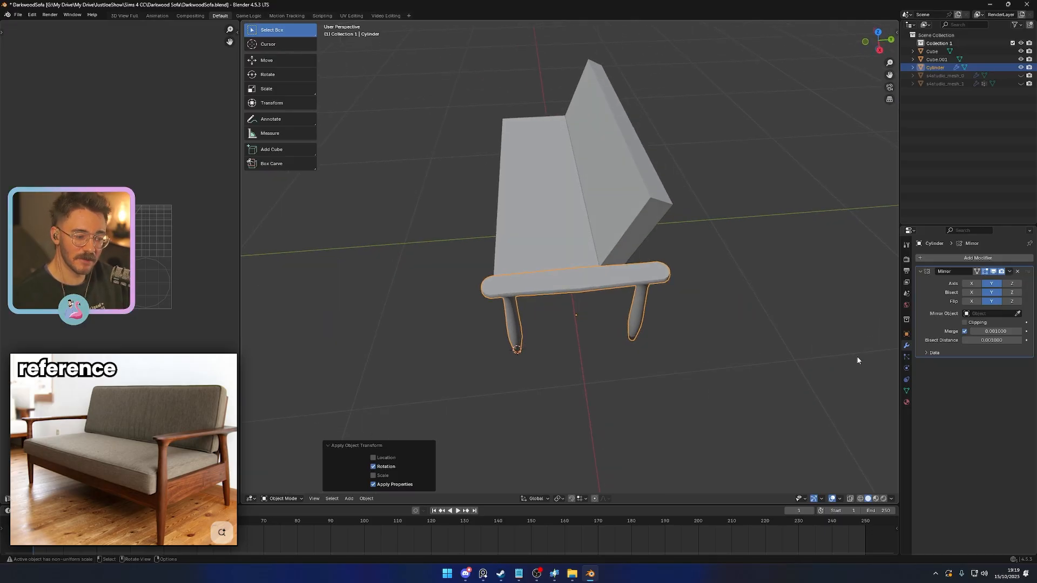
- Apply the Mirror modifier and dissolve the edge loop across the middle of the armrest
{"action": "key", "text": "ctrl+a"}
{"action": "key", "text": "Tab"}
{"action": "scroll", "coordinate": [588, 296], "scroll_direction": "up", "scroll_amount": 3}
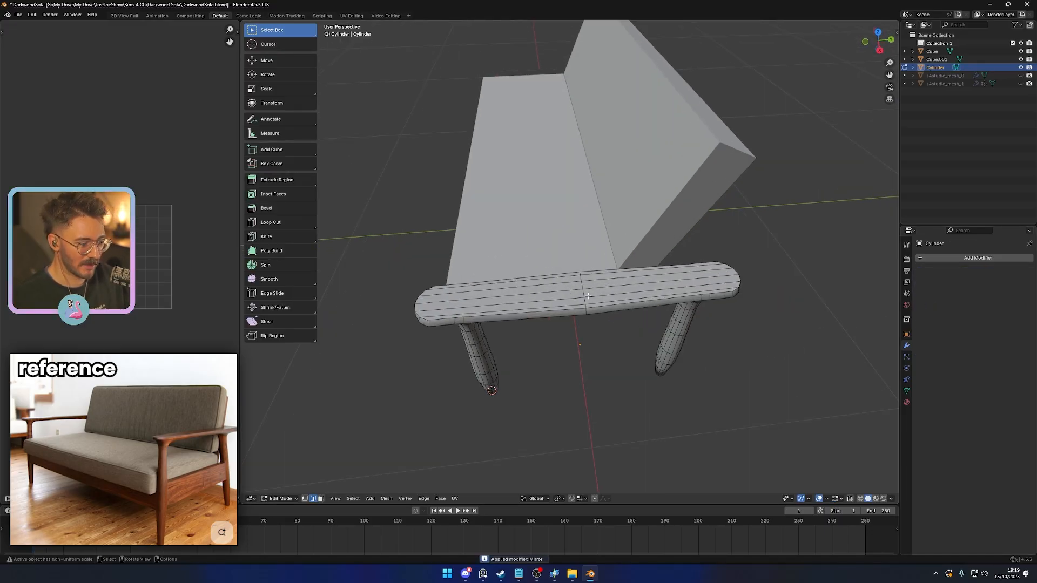
{"action": "key", "text": "ctrl+x"}
{"action": "middle_click_drag", "start_coordinate": [627, 324], "coordinate": [584, 291]}
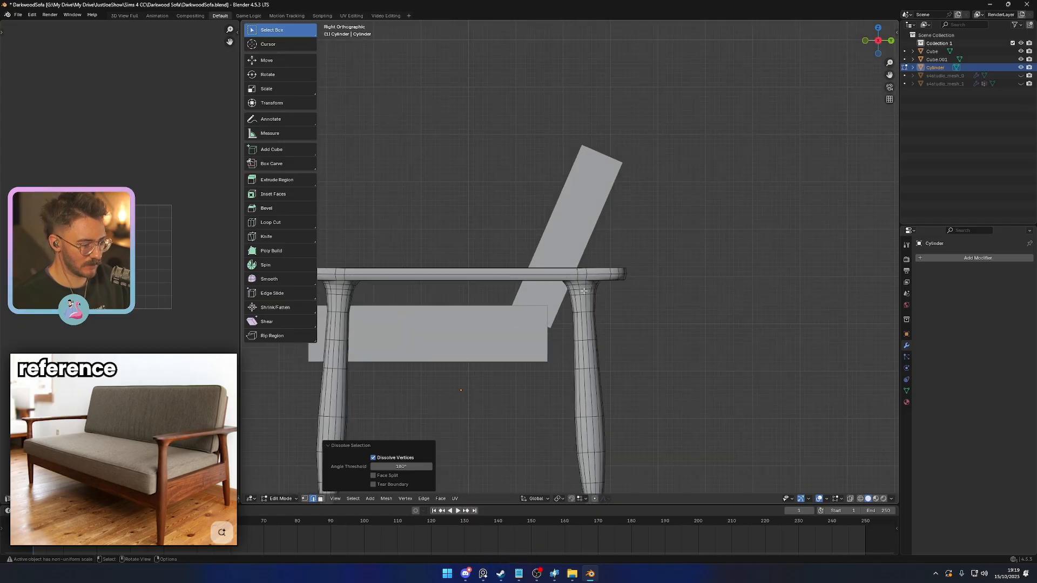
{"action": "scroll", "coordinate": [583, 291], "scroll_direction": "down", "scroll_amount": 6}
{"action": "scroll", "coordinate": [581, 301], "scroll_direction": "up", "scroll_amount": 6}
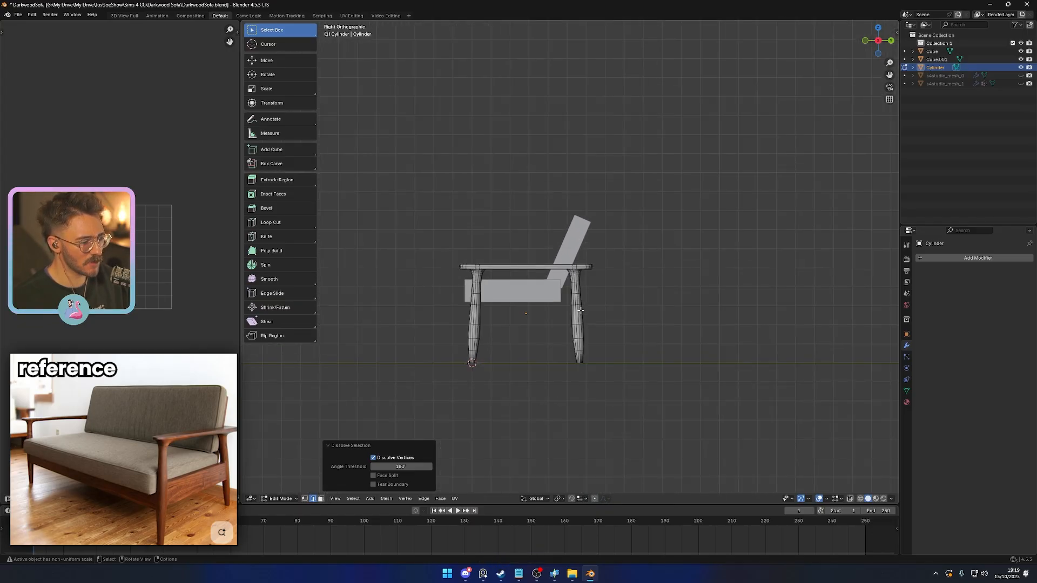
- Set the side frame's origin to the 3D cursor at the front foot and stretch the frame slightly taller along Z
{"action": "middle_click_drag", "start_coordinate": [517, 321], "coordinate": [662, 306], "text": "shift"}
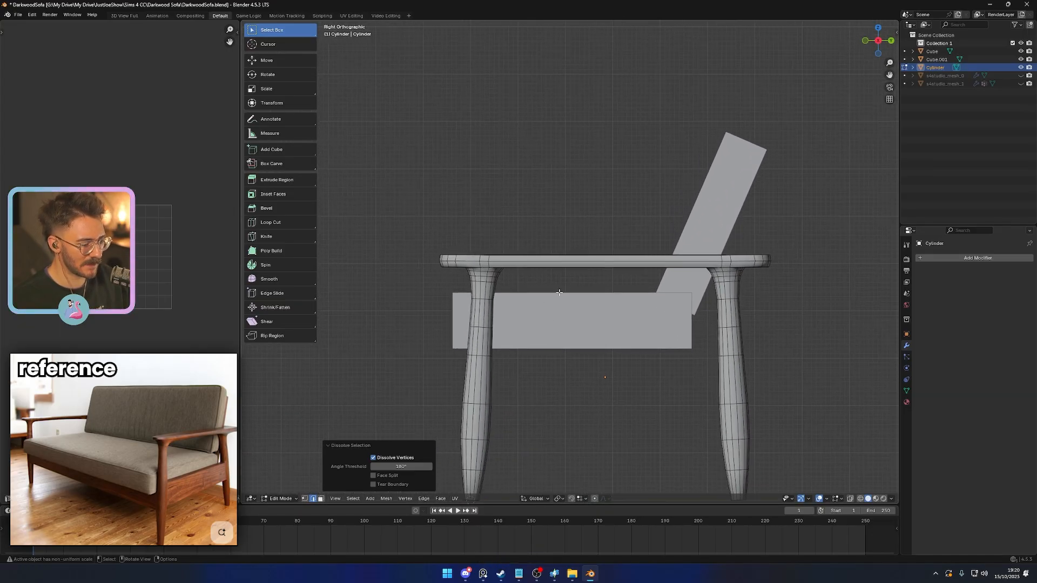
{"action": "key", "text": "Tab"}
{"action": "middle_click_drag", "start_coordinate": [641, 406], "coordinate": [616, 378], "text": "ctrl"}
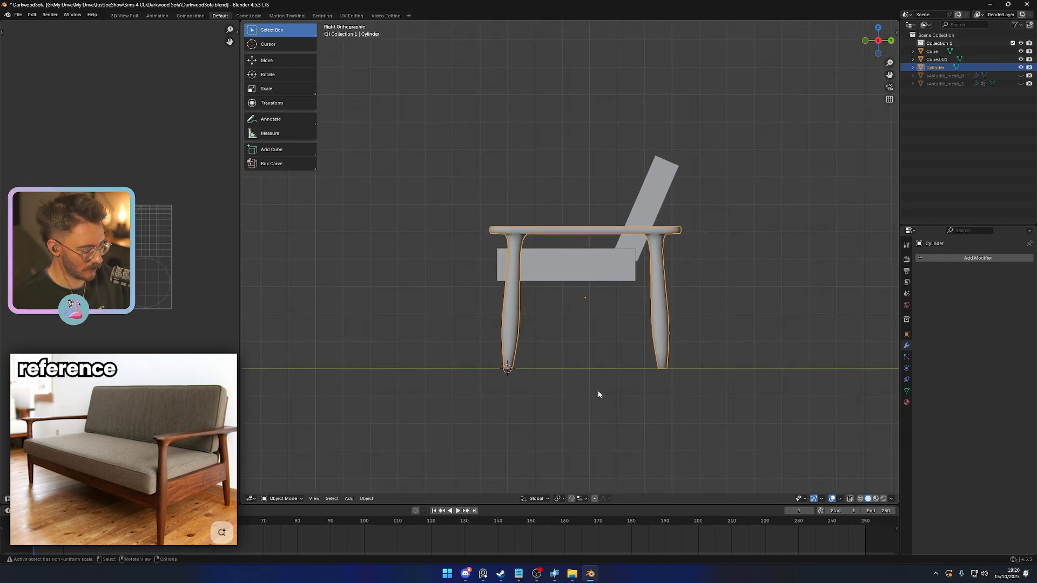
{"action": "right_click", "coordinate": [597, 390]}
{"action": "left_click", "coordinate": [659, 411]}
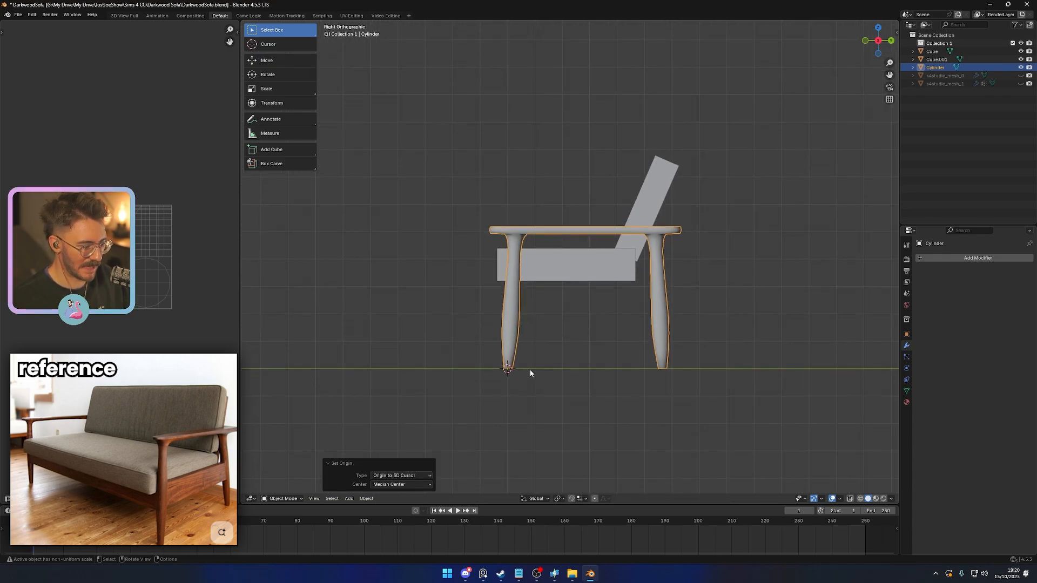
{"action": "key", "text": "s"}
{"action": "key", "text": "z"}
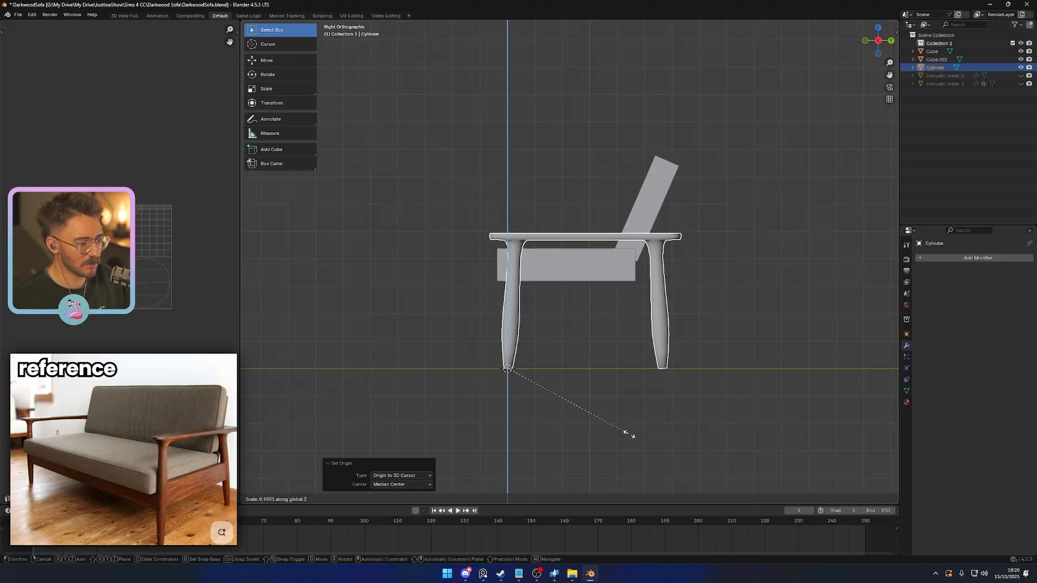
{"action": "left_click", "coordinate": [598, 426]}
{"action": "left_click", "coordinate": [563, 387]}
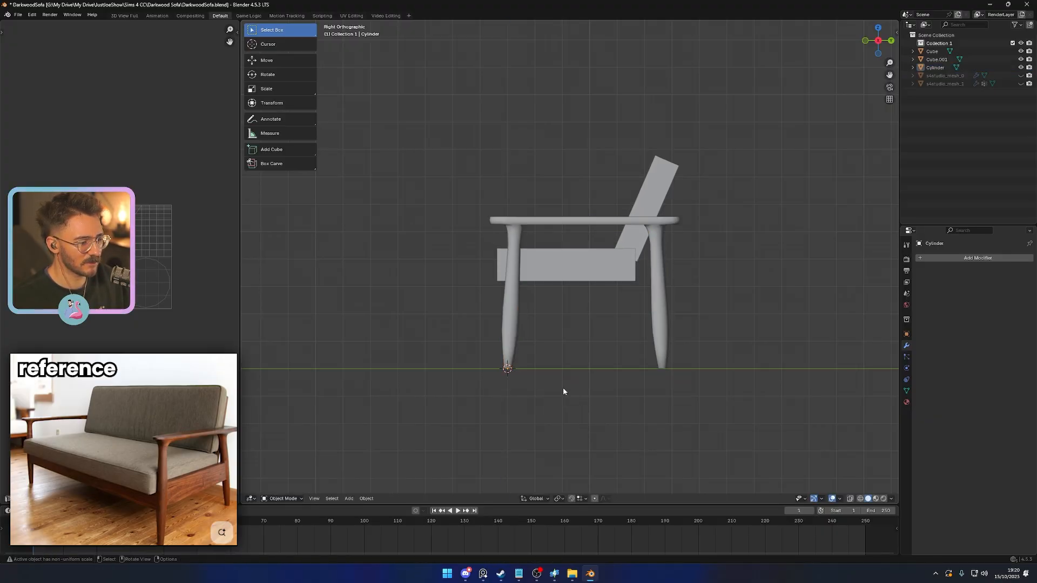
- Move the side frame about -0.05 along X in the top view, close against the side of the seat
{"action": "middle_click_drag", "start_coordinate": [563, 387], "coordinate": [541, 199]}
{"action": "middle_click_drag", "start_coordinate": [598, 259], "coordinate": [620, 340]}
{"action": "scroll", "coordinate": [620, 344], "scroll_direction": "up", "scroll_amount": 5}
{"action": "left_click", "coordinate": [584, 267]}
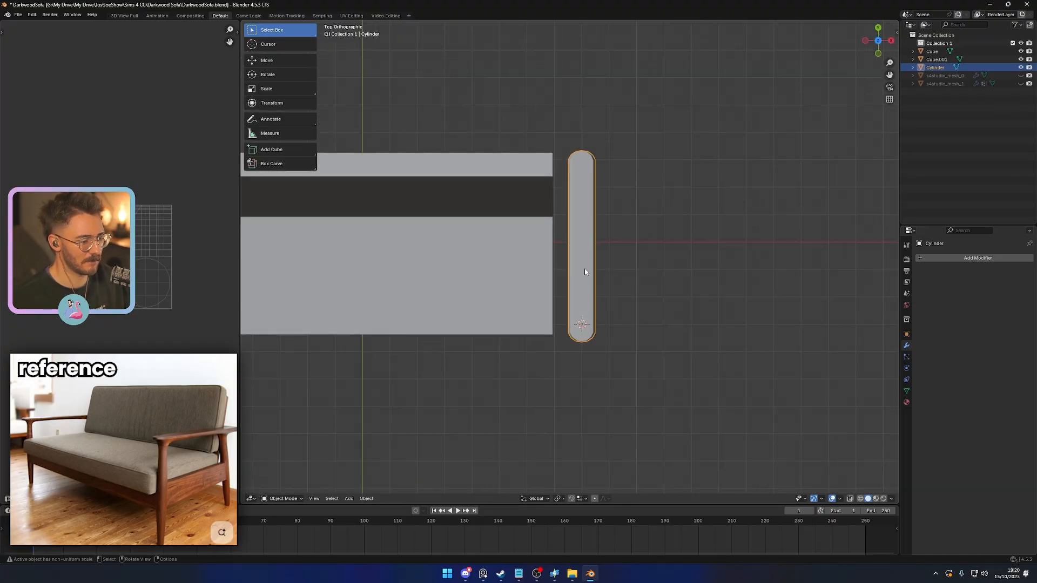
{"action": "key", "text": "g"}
{"action": "key", "text": "y"}
{"action": "key", "text": "x"}
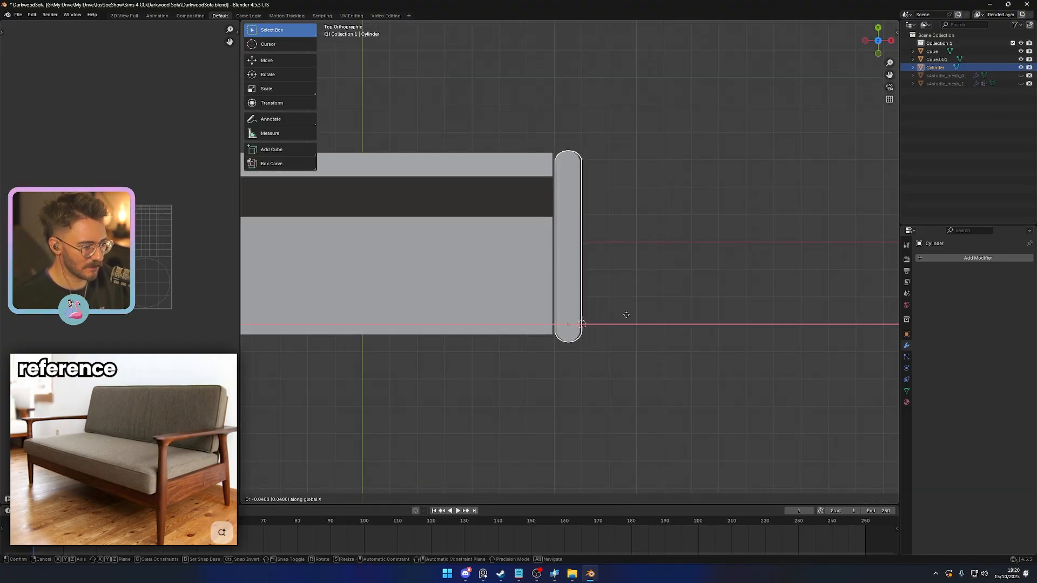
{"action": "left_click", "coordinate": [625, 316]}
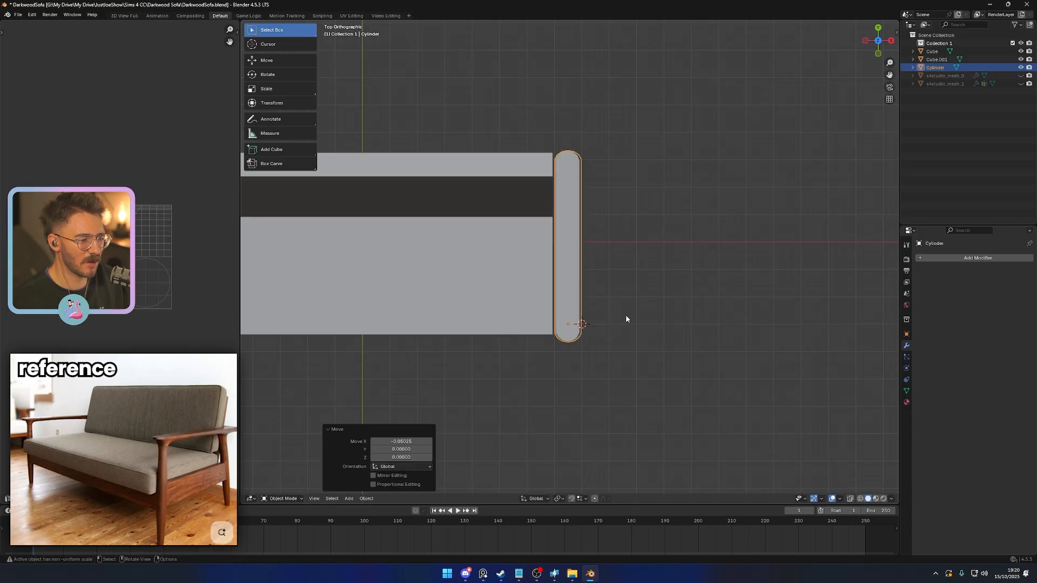
- Lengthen the armrest by moving its rear-end vertices about 0.057 along Y in the top wireframe view
{"action": "mouse_move", "coordinate": [625, 316]}
{"action": "middle_mouse_down"}
{"action": "mouse_move", "coordinate": [536, 244]}
{"action": "mouse_move", "coordinate": [711, 262]}
{"action": "mouse_move", "coordinate": [687, 274]}
{"action": "mouse_move", "coordinate": [676, 308]}
{"action": "mouse_move", "coordinate": [623, 299]}
{"action": "mouse_move", "coordinate": [643, 312]}
{"action": "middle_mouse_up"}
{"action": "scroll", "coordinate": [623, 300], "scroll_direction": "up", "scroll_amount": 2}
{"action": "key", "text": "KP_7"}
{"action": "scroll", "coordinate": [621, 328], "scroll_direction": "up", "scroll_amount": 4}
{"action": "key", "text": "alt+z"}
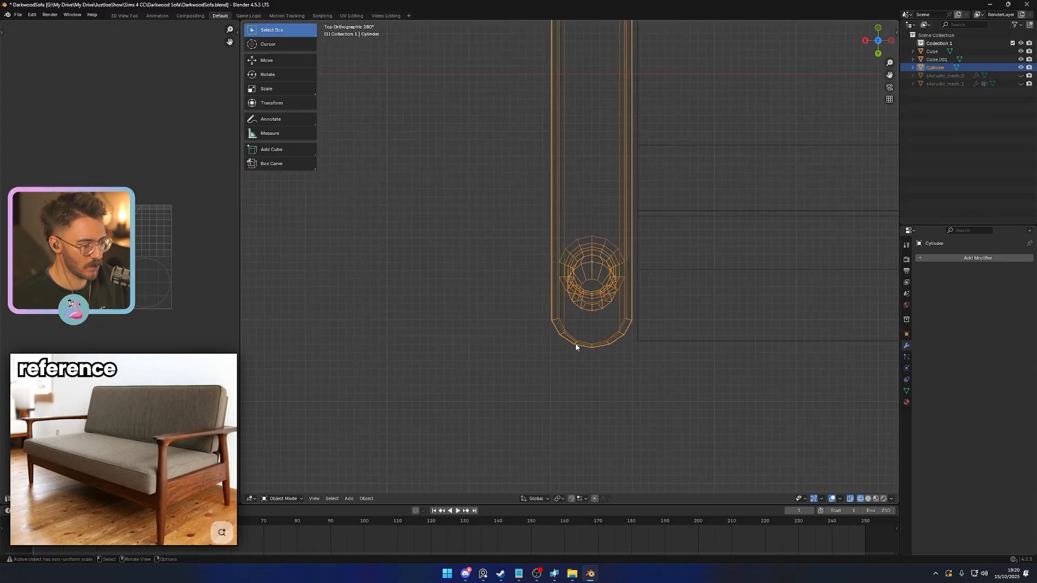
{"action": "key", "text": "Tab"}
{"action": "key", "text": "Tab"}
{"action": "key", "text": "Tab"}
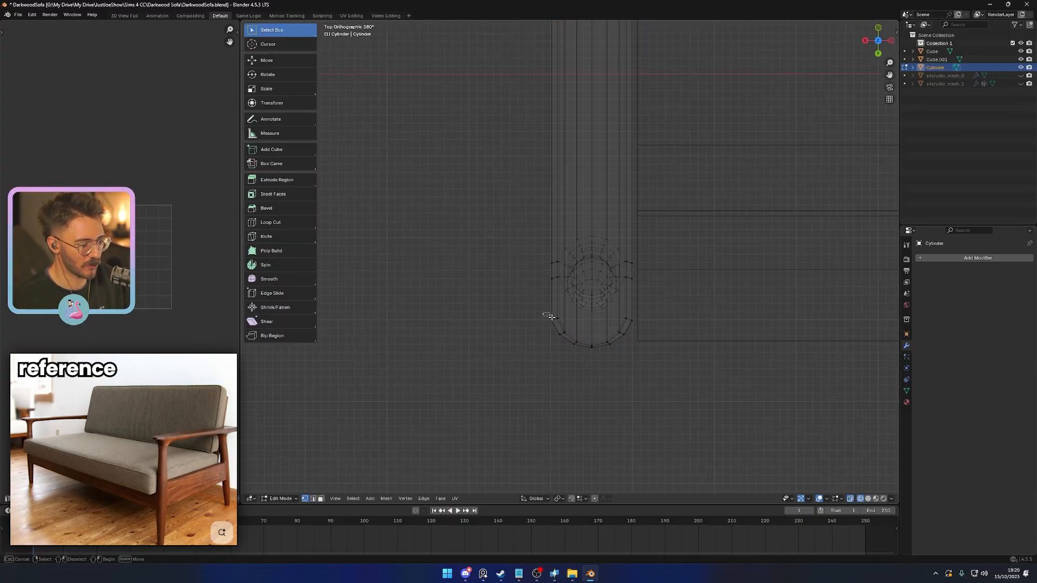
{"action": "left_click_drag", "start_coordinate": [542, 312], "coordinate": [645, 367]}
{"action": "middle_click_drag", "start_coordinate": [645, 367], "coordinate": [590, 355], "text": "shift"}
{"action": "key", "text": "g"}
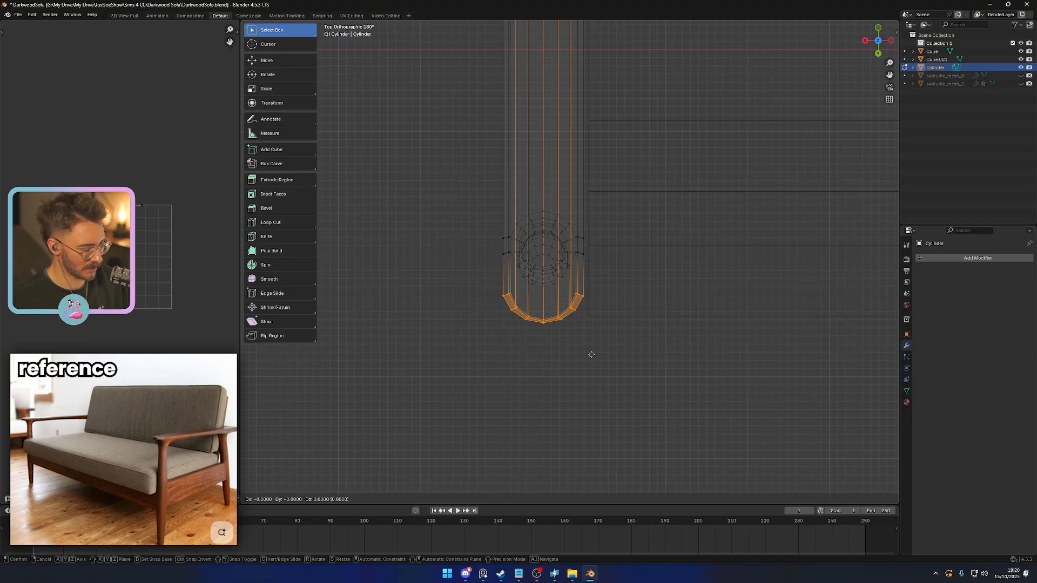
{"action": "key", "text": "y"}
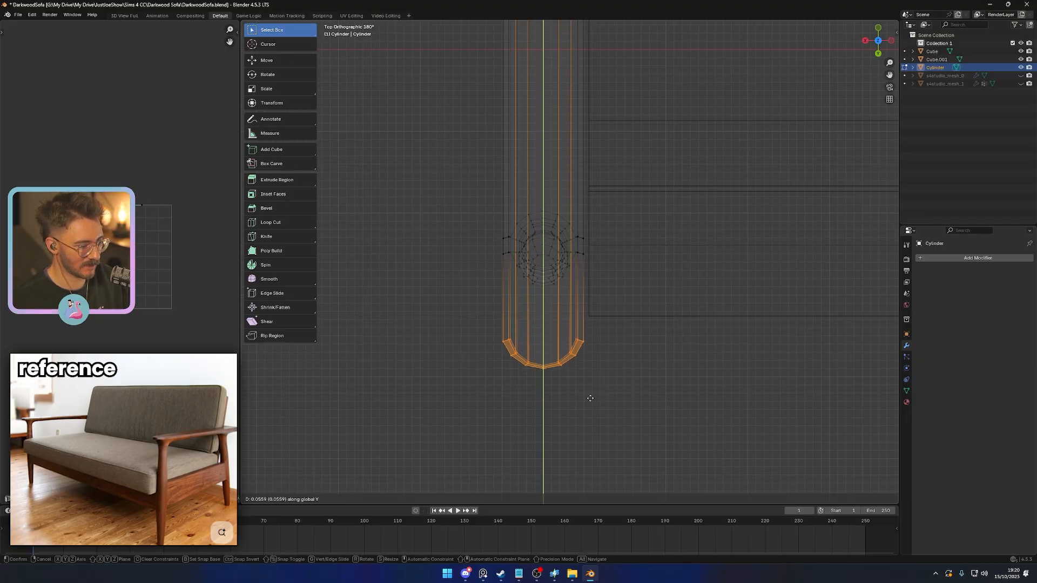
{"action": "left_click", "coordinate": [591, 399]}
{"action": "key", "text": "s"}
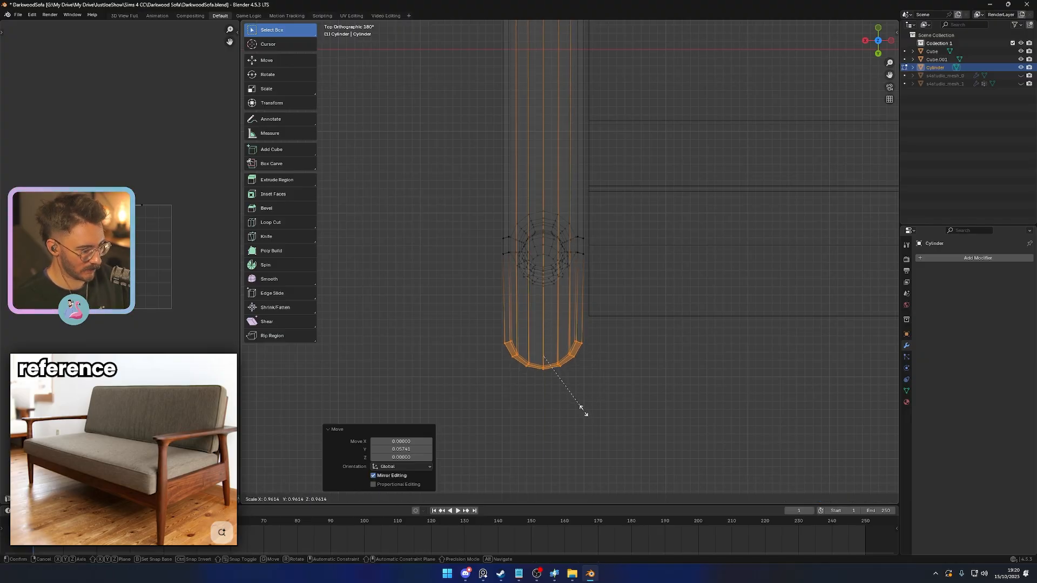
{"action": "key", "text": "y"}
{"action": "key", "text": "x"}
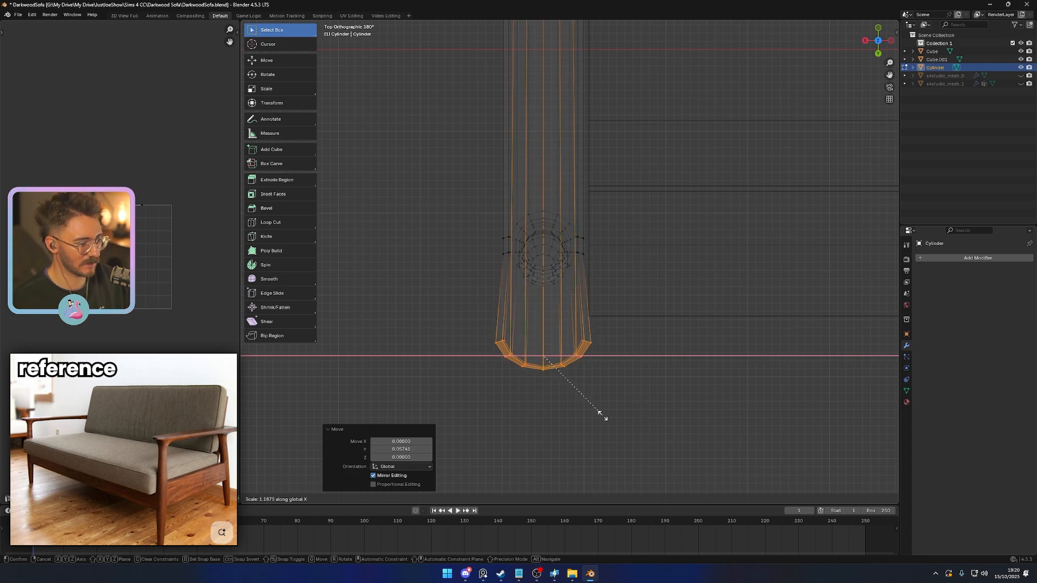
{"action": "right_click", "coordinate": [601, 414]}
- Add the side vertices above the rear leg to the rear-end selection and widen them about 1.26 along X
{"action": "left_click_drag", "start_coordinate": [490, 229], "coordinate": [511, 261]}
{"action": "left_click_drag", "start_coordinate": [600, 233], "coordinate": [577, 262]}
{"action": "middle_click_drag", "start_coordinate": [597, 319], "coordinate": [647, 244]}
{"action": "right_click", "coordinate": [644, 243]}
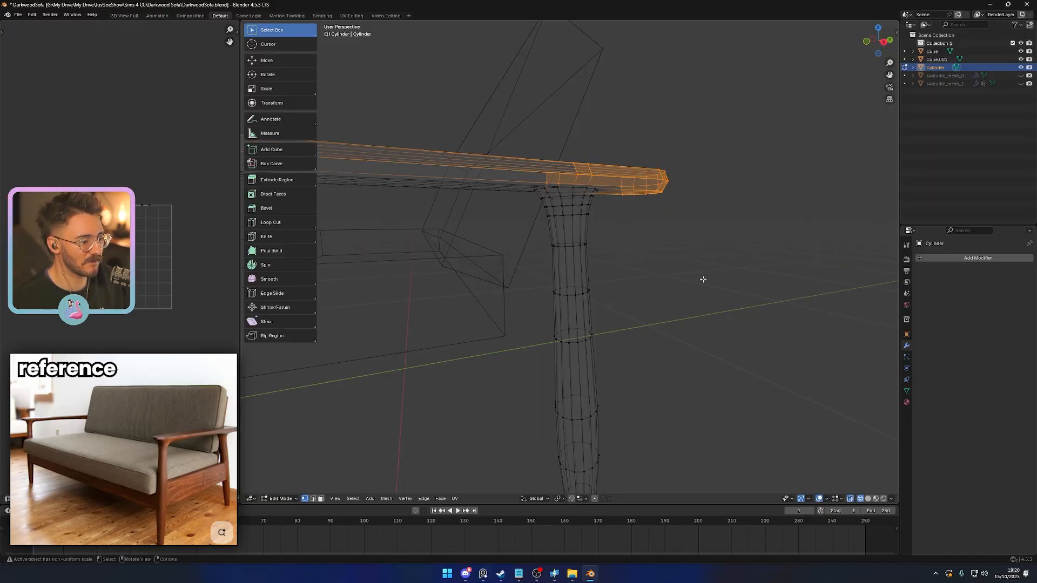
{"action": "middle_click_drag", "start_coordinate": [702, 279], "coordinate": [633, 308]}
{"action": "key", "text": "s"}
{"action": "key", "text": "x"}
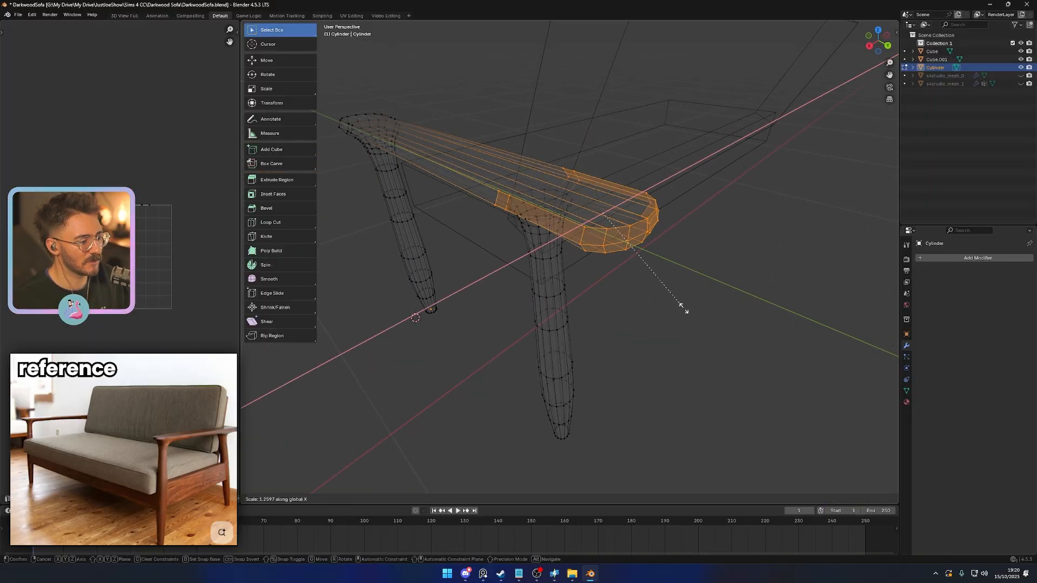
{"action": "left_click", "coordinate": [687, 308]}
- Flare the armrest's rear tip by scaling only its end vertices 1.117 along X, and return to solid shading
{"action": "key", "text": "KP_7"}
{"action": "left_click_drag", "start_coordinate": [700, 231], "coordinate": [627, 346]}
{"action": "key", "text": "s"}
{"action": "key", "text": "x"}
{"action": "left_click", "coordinate": [697, 382]}
{"action": "key", "text": "z"}
{"action": "scroll", "coordinate": [655, 363], "scroll_direction": "down", "scroll_amount": 3}
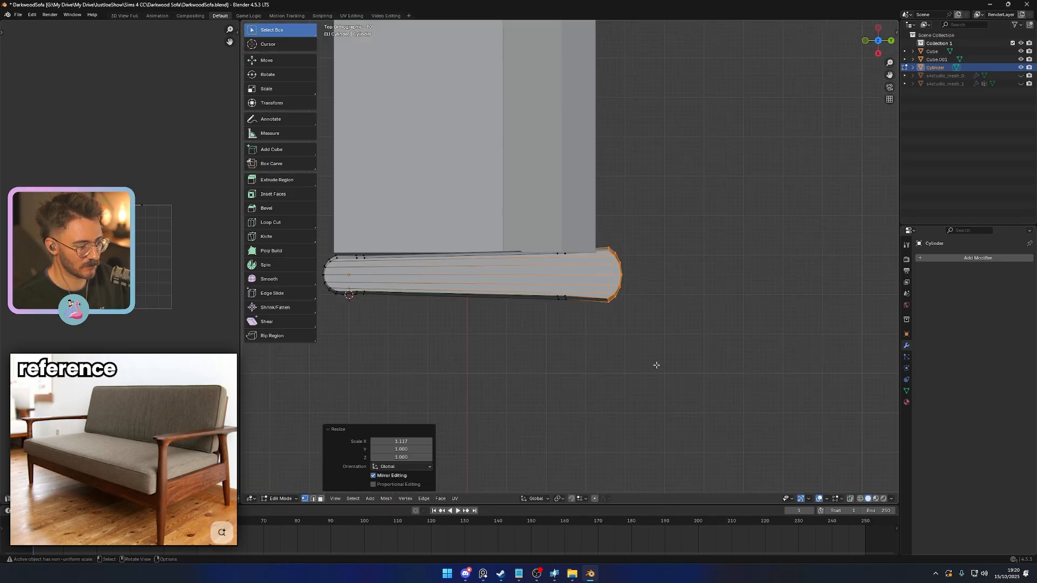
- Examine the flared armrest and its rear end from several angles against the seat and backrest
{"action": "key", "text": "Tab"}
{"action": "mouse_move", "coordinate": [621, 361]}
{"action": "middle_mouse_down"}
{"action": "mouse_move", "coordinate": [660, 325]}
{"action": "mouse_move", "coordinate": [688, 319]}
{"action": "middle_mouse_up"}
{"action": "scroll", "coordinate": [686, 319], "scroll_direction": "down", "scroll_amount": 3}
{"action": "left_click", "coordinate": [681, 320]}
{"action": "left_click", "coordinate": [580, 318]}
{"action": "middle_click_drag", "start_coordinate": [629, 338], "coordinate": [572, 322]}
{"action": "scroll", "coordinate": [573, 321], "scroll_direction": "up", "scroll_amount": 4}
{"action": "key", "text": "Tab"}
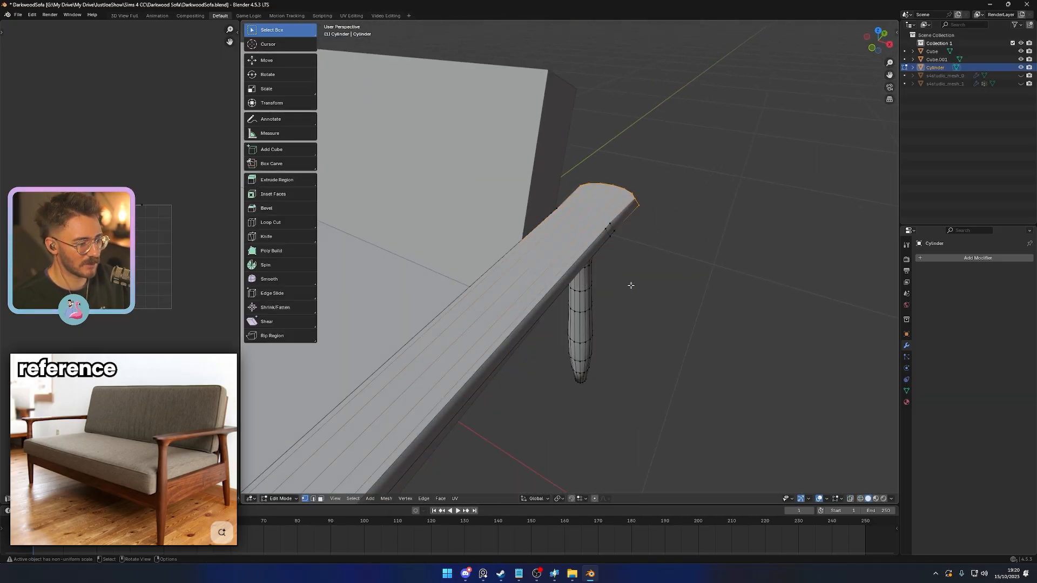
{"action": "key", "text": "Tab"}
{"action": "middle_click_drag", "start_coordinate": [655, 328], "coordinate": [522, 223]}
- Move the side frame about 0.0086 outward along X in the top view
{"action": "key", "text": "KP_7"}
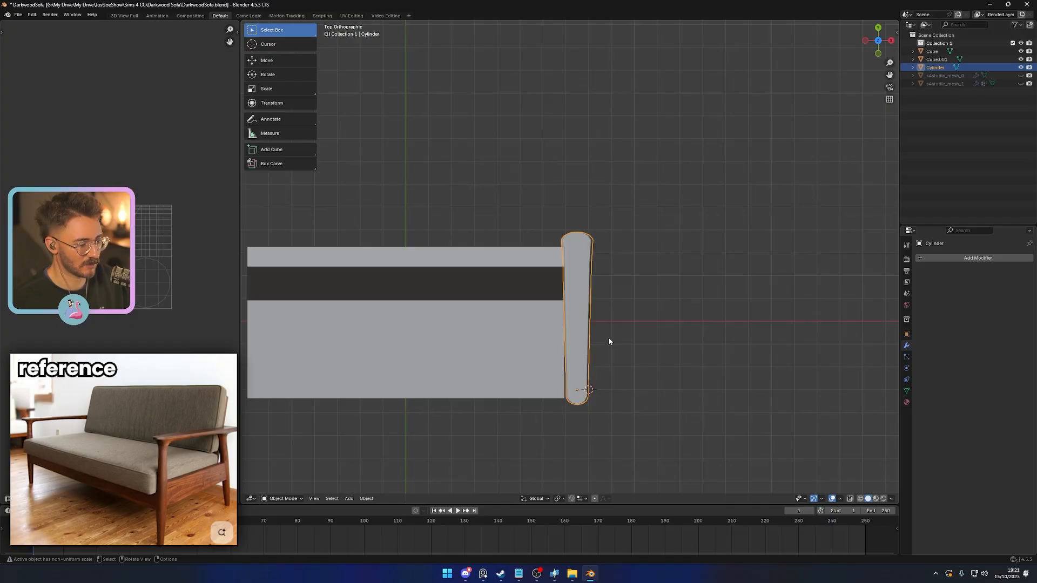
{"action": "key", "text": "g"}
{"action": "key", "text": "x"}
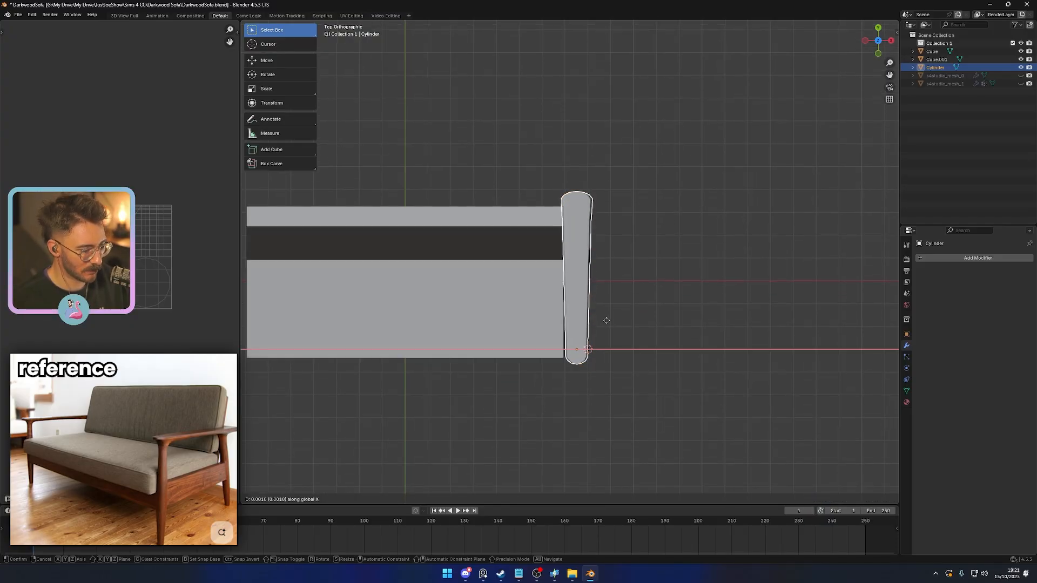
{"action": "left_click", "coordinate": [623, 338]}
{"action": "key", "text": "r"}
{"action": "key", "text": "z"}
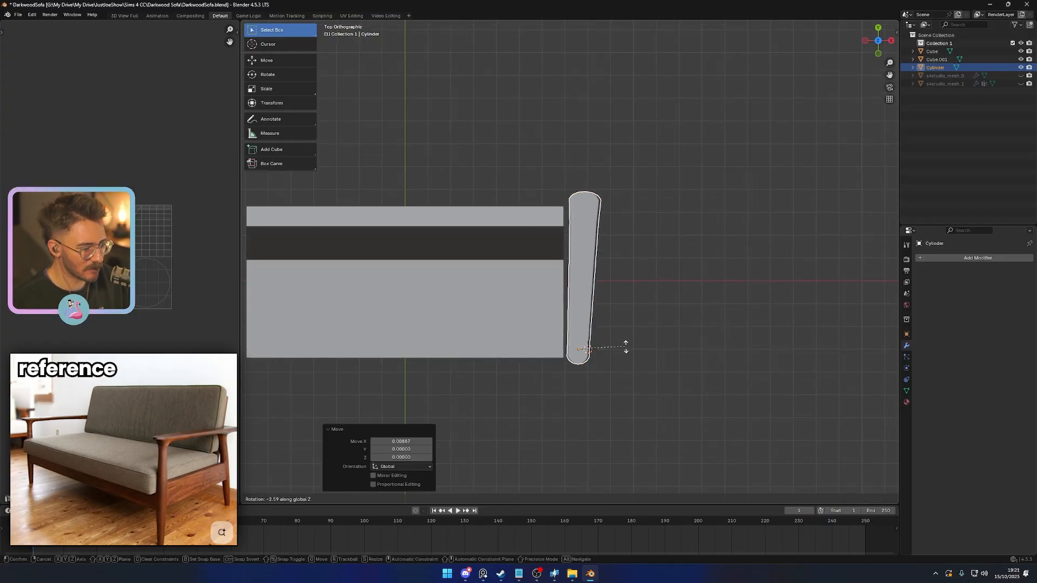
{"action": "right_click", "coordinate": [626, 346]}
- Nudge the side frame about 0.0035 outward along X and deselect it
{"action": "key", "text": "g"}
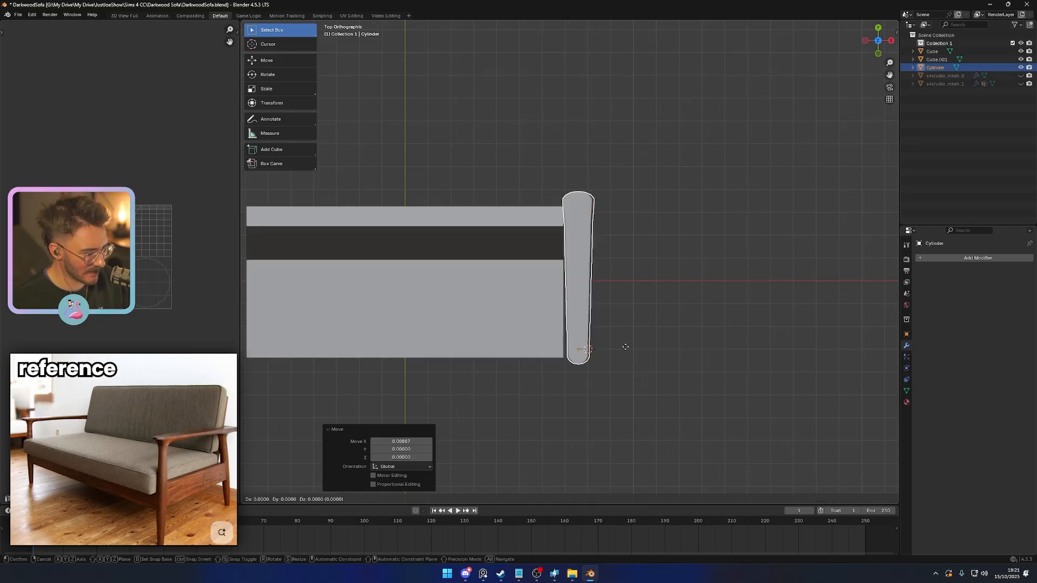
{"action": "key", "text": "x"}
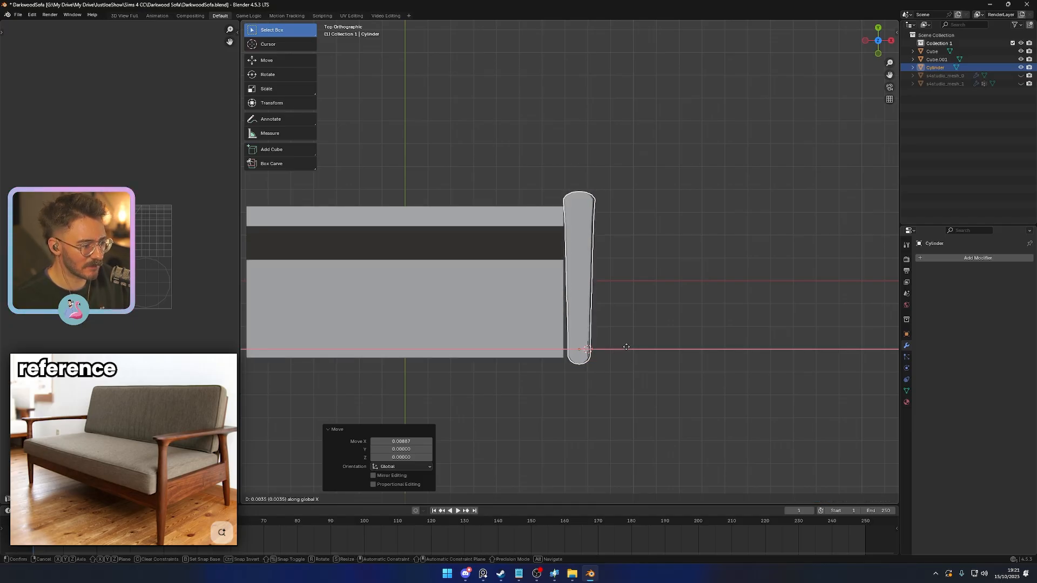
{"action": "left_click", "coordinate": [626, 347]}
{"action": "left_click", "coordinate": [642, 359]}
{"action": "middle_click_drag", "start_coordinate": [641, 359], "coordinate": [563, 303]}
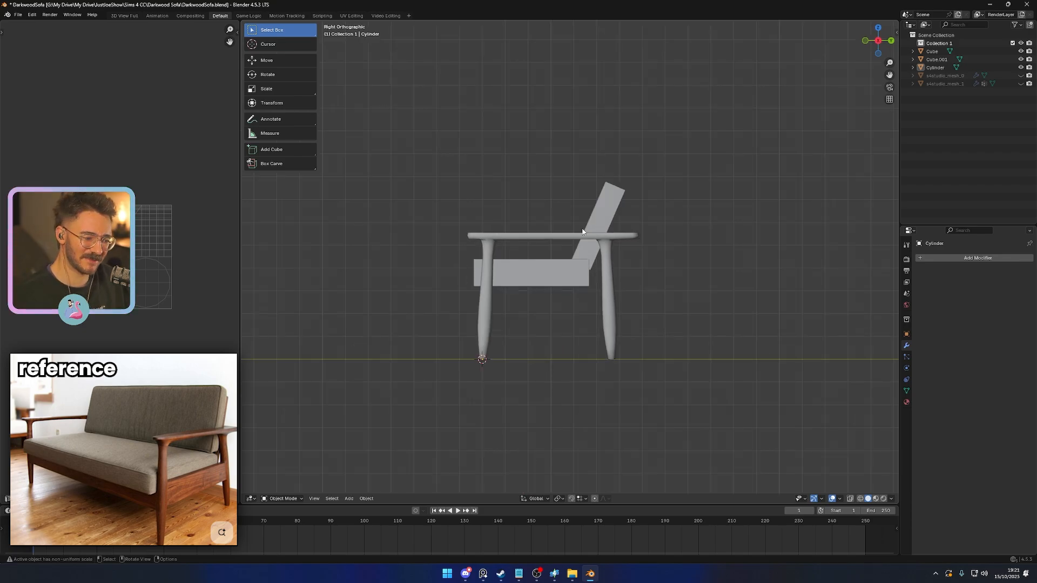
- Scale the side frame to about 0.98 along Z in the right view and save the file
{"action": "left_click", "coordinate": [611, 283]}
{"action": "key", "text": "s"}
{"action": "key", "text": "z"}
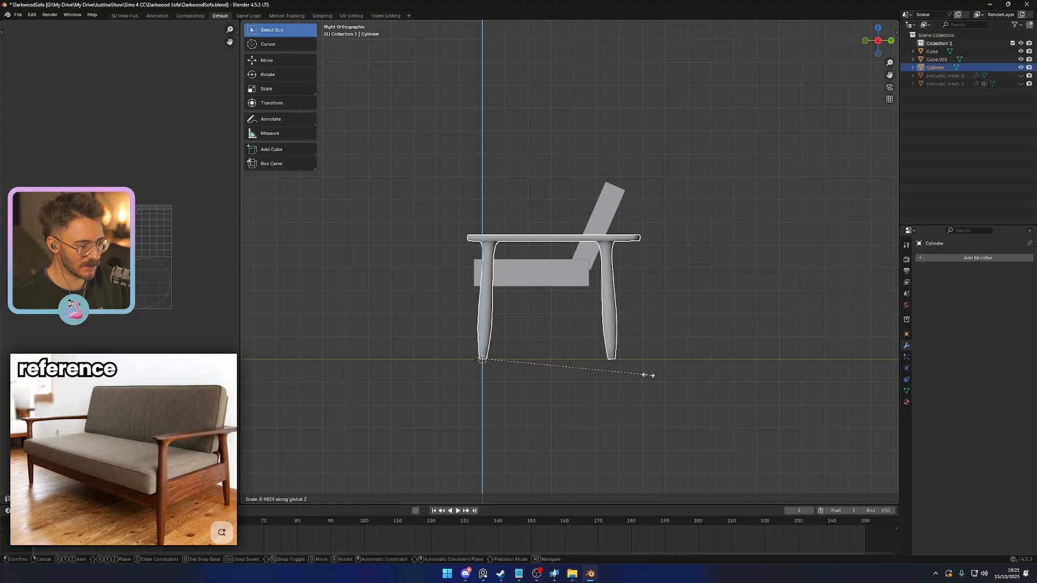
{"action": "left_click", "coordinate": [647, 375]}
{"action": "middle_click_drag", "start_coordinate": [648, 378], "coordinate": [630, 387], "text": "alt"}
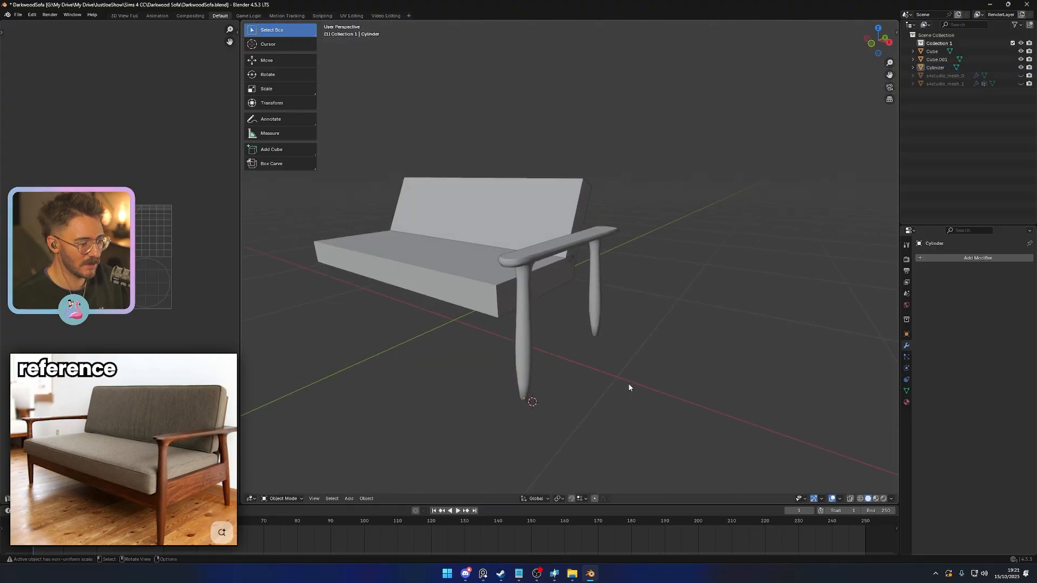
{"action": "key", "text": "ctrl+s"}
- Apply the scale of the seat and backrest cushions together
{"action": "left_click", "coordinate": [439, 274]}
{"action": "left_click", "coordinate": [493, 203], "text": "shift"}
{"action": "key", "text": "ctrl+a"}
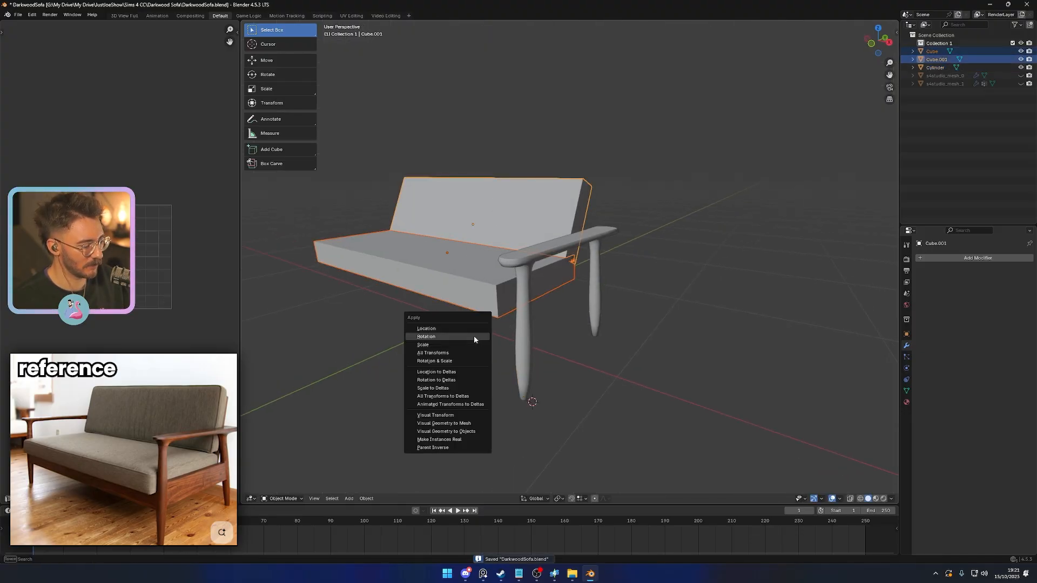
{"action": "left_click", "coordinate": [466, 345]}
- Bevel all edges of both cushions with two segments and an offset of about 0.05, and shade them smooth
{"action": "key", "text": "KP_Decimal"}
{"action": "key", "text": "Tab"}
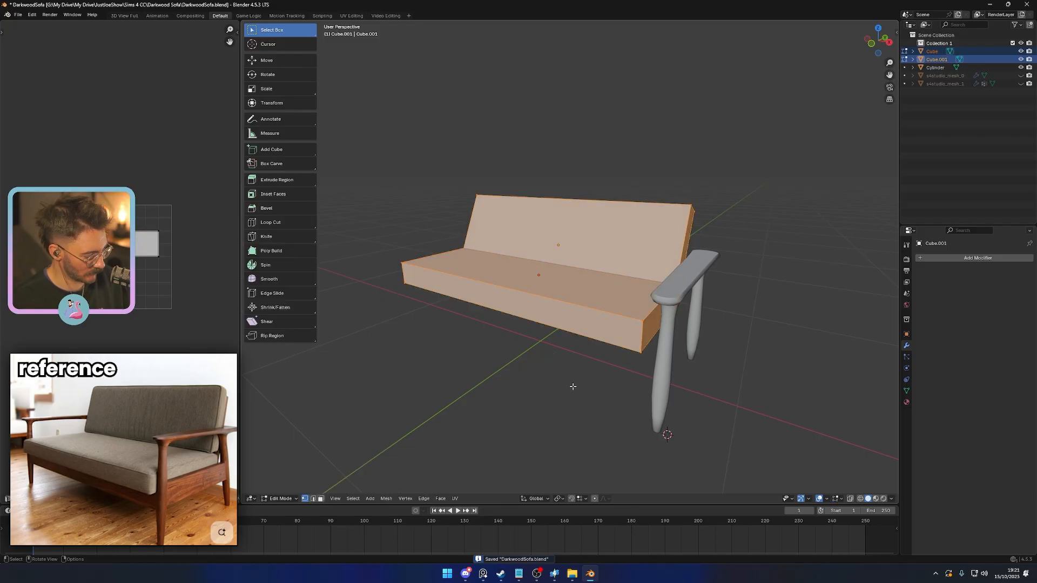
{"action": "key", "text": "ctrl+b"}
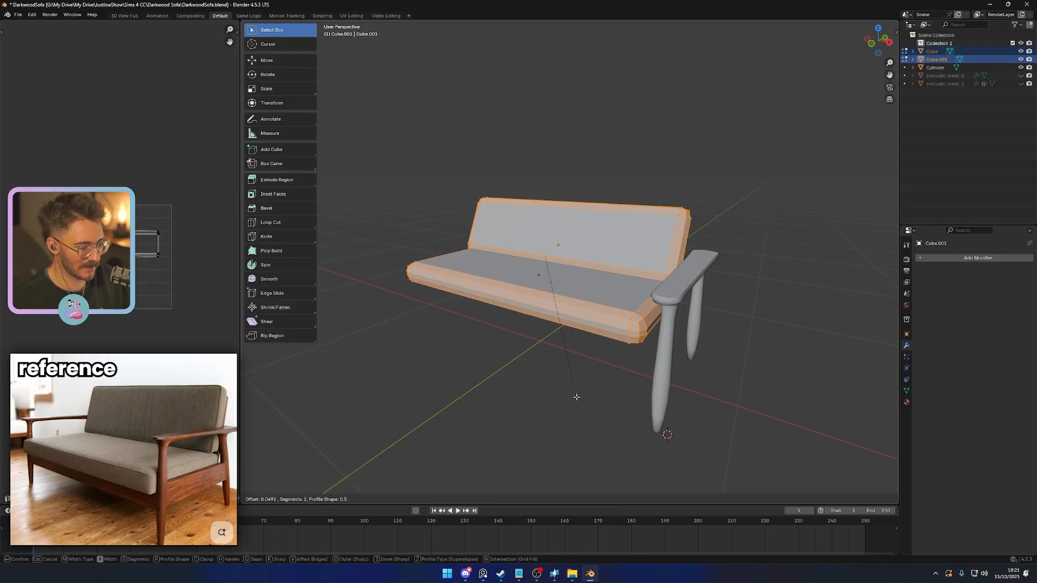
{"action": "left_click", "coordinate": [574, 394]}
{"action": "key", "text": "Tab"}
{"action": "right_click", "coordinate": [563, 289]}
{"action": "left_click", "coordinate": [529, 245]}
{"action": "left_click", "coordinate": [562, 403]}
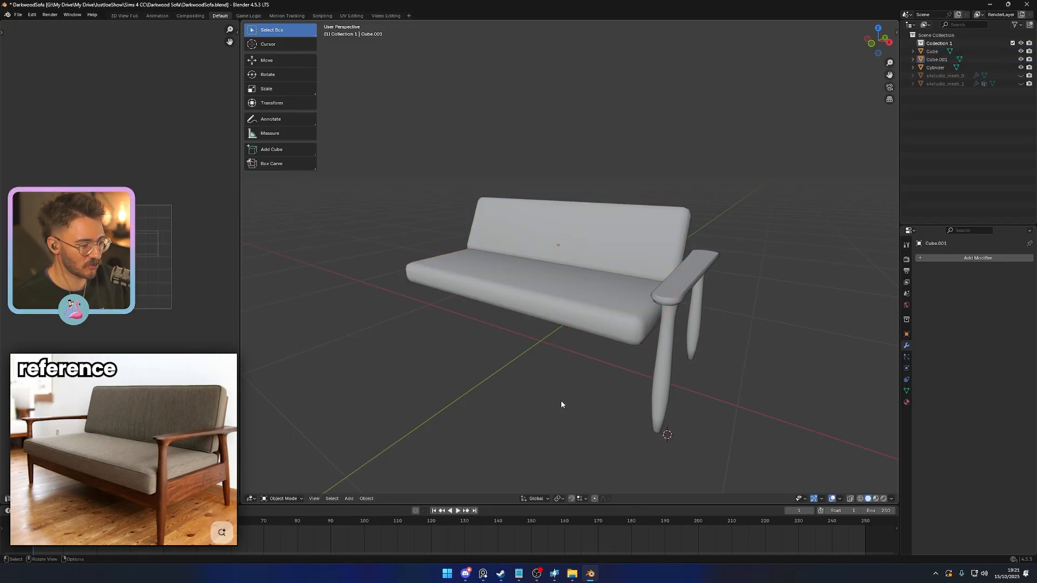
- Rotate the backrest cushion to a more upright tilt in the right view
{"action": "middle_click_drag", "start_coordinate": [520, 401], "coordinate": [745, 376]}
{"action": "key", "text": "KP_3"}
{"action": "scroll", "coordinate": [747, 366], "scroll_direction": "up", "scroll_amount": 2}
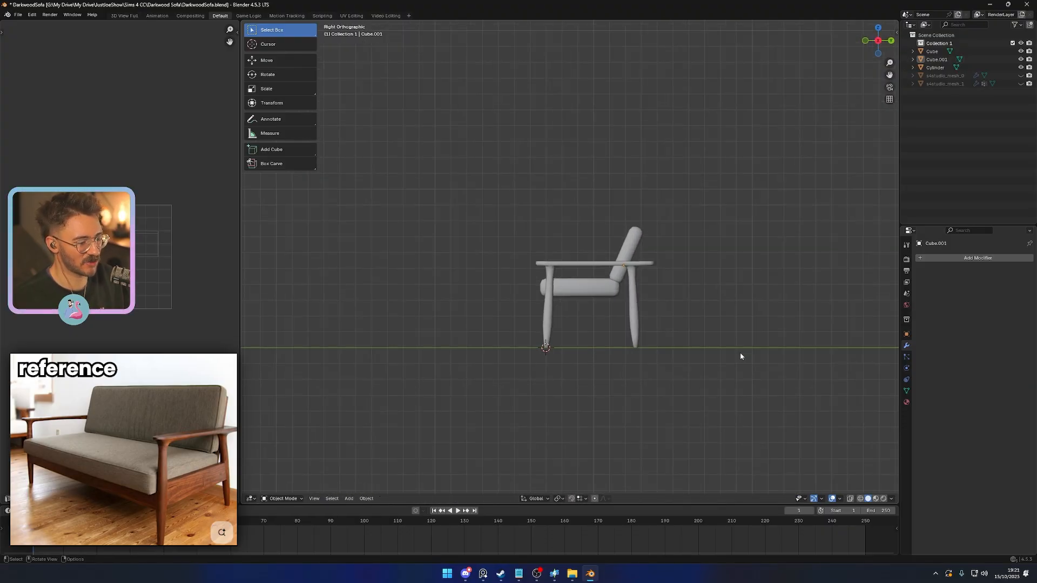
{"action": "scroll", "coordinate": [740, 356], "scroll_direction": "up", "scroll_amount": 2}
{"action": "left_click", "coordinate": [662, 237]}
{"action": "key", "text": "r"}
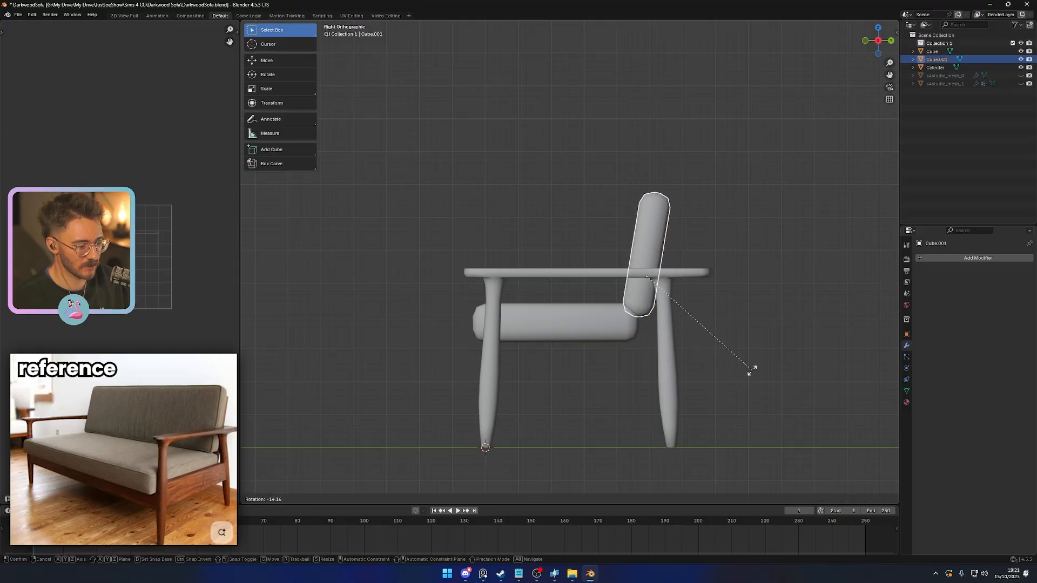
{"action": "left_click", "coordinate": [743, 368]}
- Nudge the backrest about 0.003 along Y and 0.004 along Z to rest on the seat's rear edge
{"action": "middle_click_drag", "start_coordinate": [738, 373], "coordinate": [681, 342]}
{"action": "left_click", "coordinate": [637, 310]}
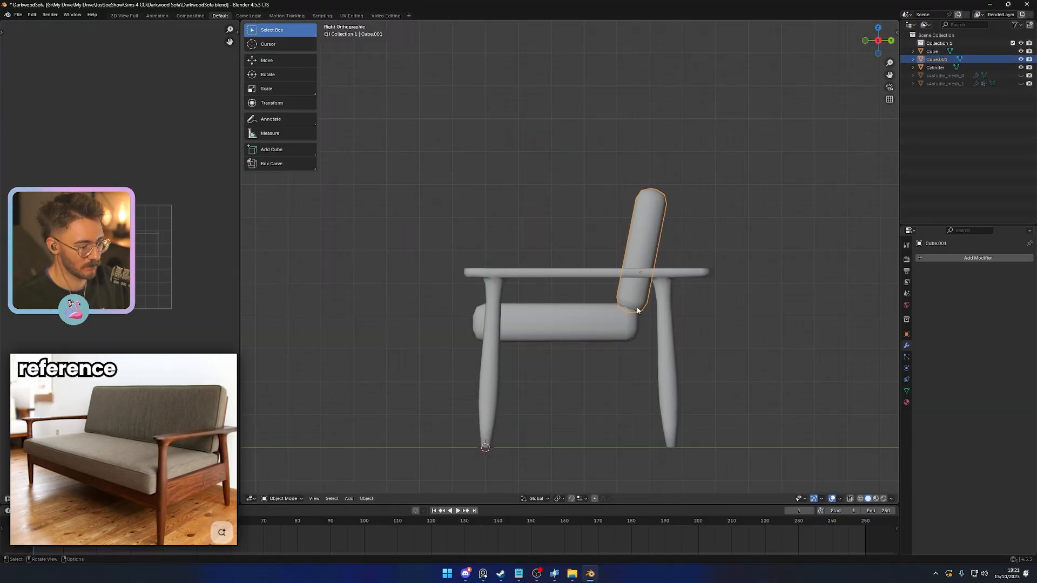
{"action": "key", "text": "g"}
{"action": "left_click", "coordinate": [724, 370]}
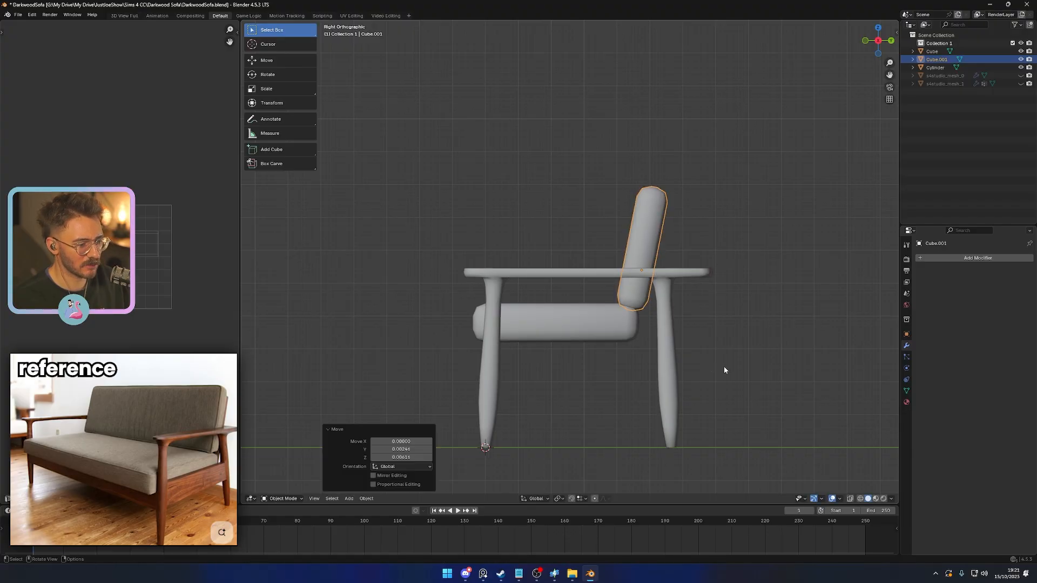
{"action": "left_click", "coordinate": [724, 370]}
- Examine the rounded cushions and the side frame from the front, side and rear
{"action": "middle_click_drag", "start_coordinate": [725, 370], "coordinate": [658, 361]}
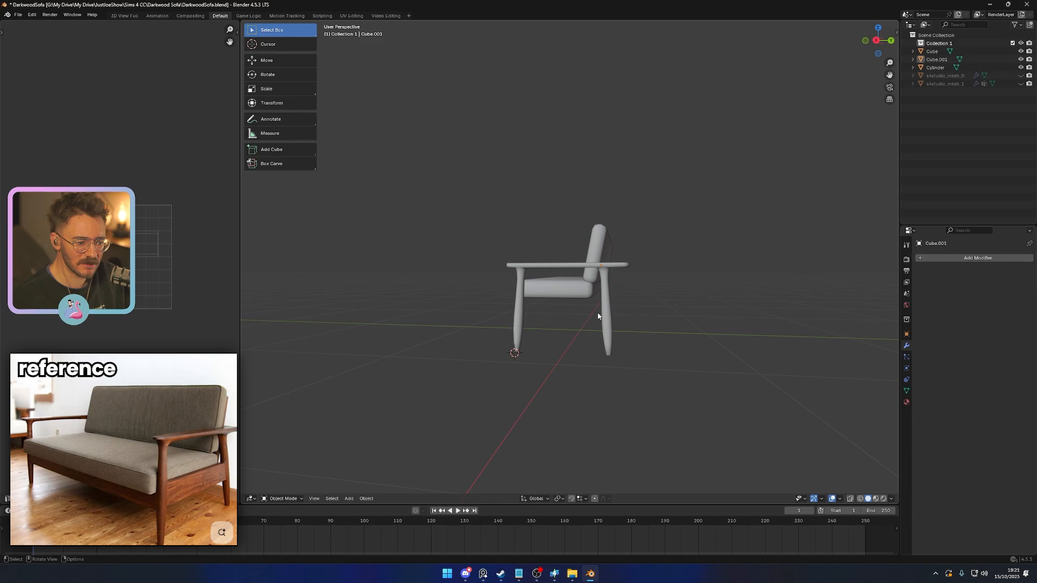
{"action": "middle_click_drag", "start_coordinate": [598, 316], "coordinate": [621, 357]}
{"action": "scroll", "coordinate": [688, 346], "scroll_direction": "up", "scroll_amount": 3}
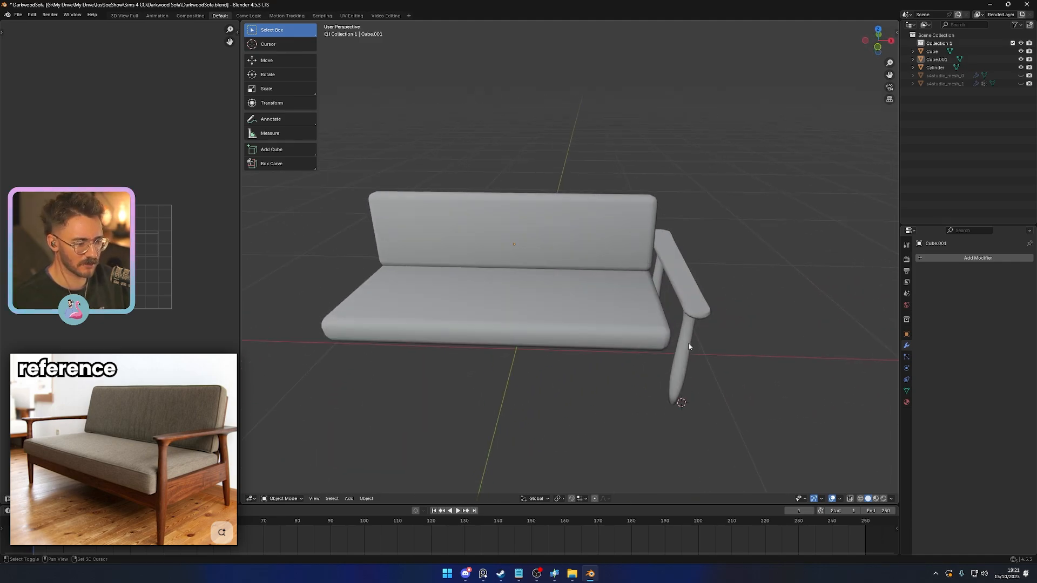
{"action": "middle_click_drag", "start_coordinate": [688, 346], "coordinate": [486, 344]}
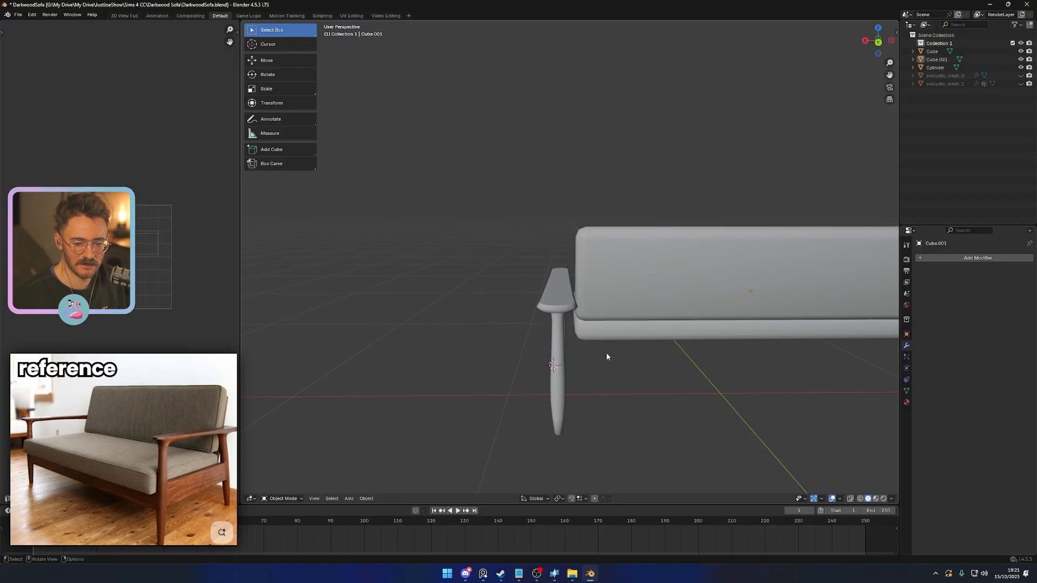
{"action": "scroll", "coordinate": [754, 358], "scroll_direction": "down", "scroll_amount": 3}
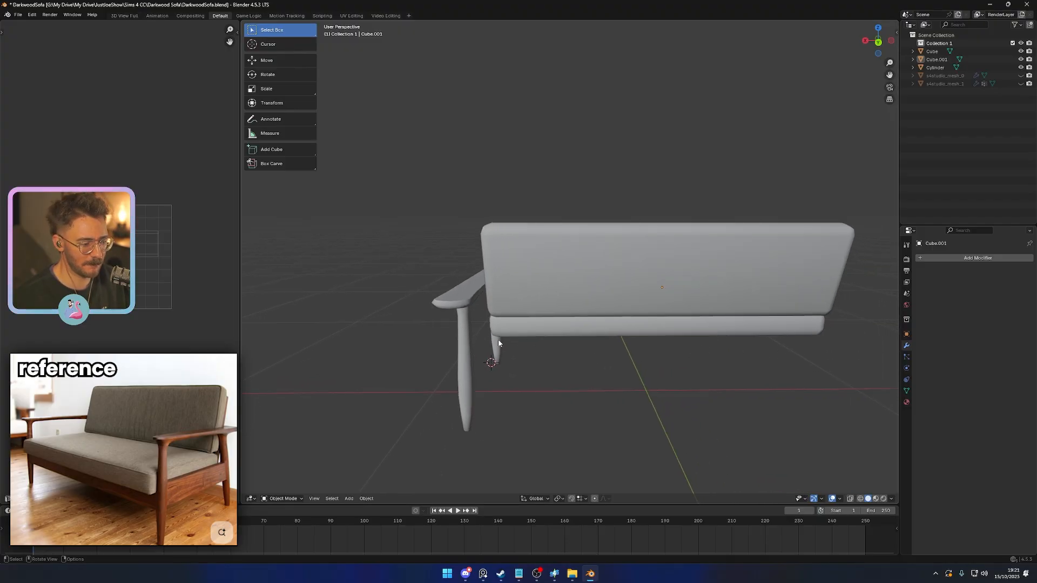
{"action": "middle_click_drag", "start_coordinate": [498, 340], "coordinate": [600, 371]}
{"action": "key", "text": "shift+a"}
{"action": "mouse_move", "coordinate": [558, 373]}
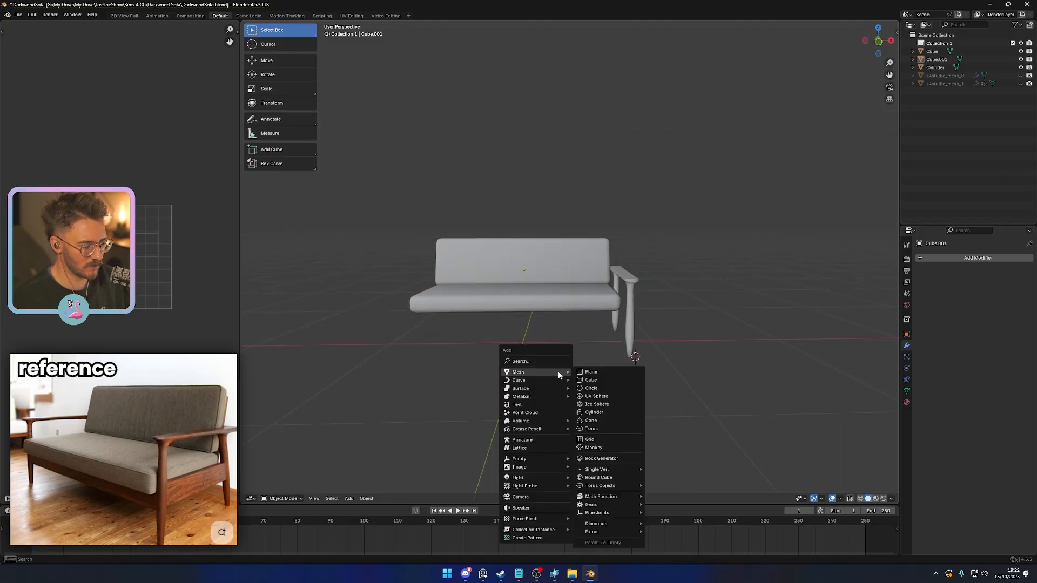
{"action": "key", "text": "ctrl+a"}
{"action": "left_click", "coordinate": [604, 412]}
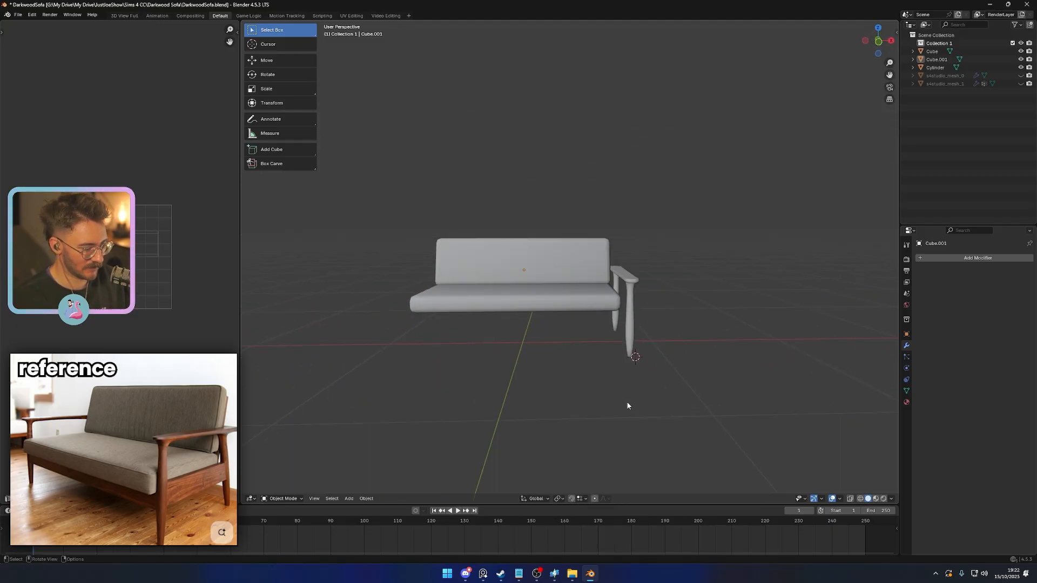
{"action": "key", "text": "ctrl+a"}
{"action": "left_click", "coordinate": [611, 400]}
- Save the file and snap the 3D cursor to the world origin
{"action": "key", "text": "ctrl+s"}
{"action": "key", "text": "shift+s"}
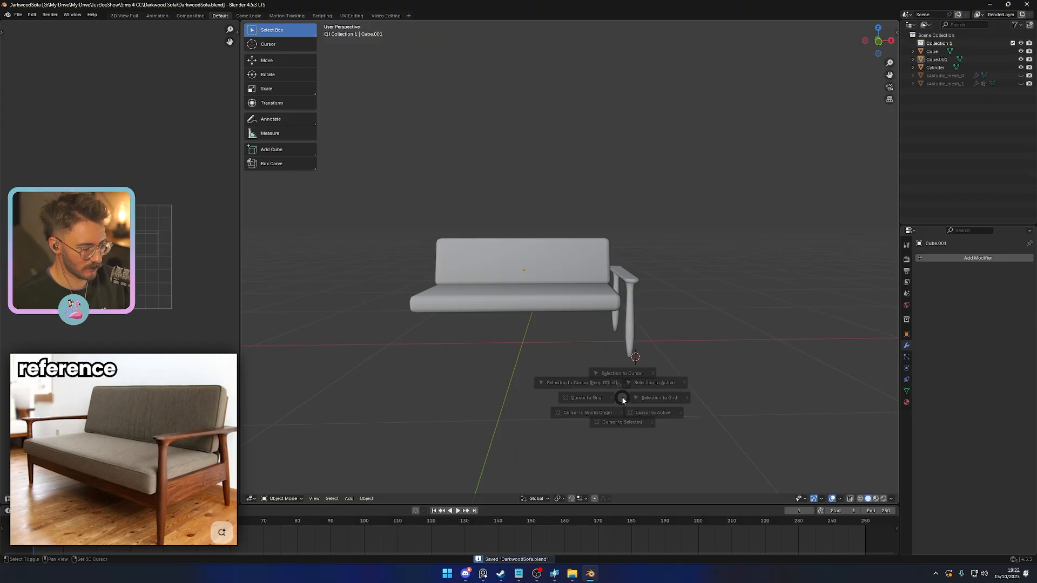
{"action": "left_click", "coordinate": [566, 413]}
{"action": "middle_click_drag", "start_coordinate": [565, 412], "coordinate": [519, 379]}
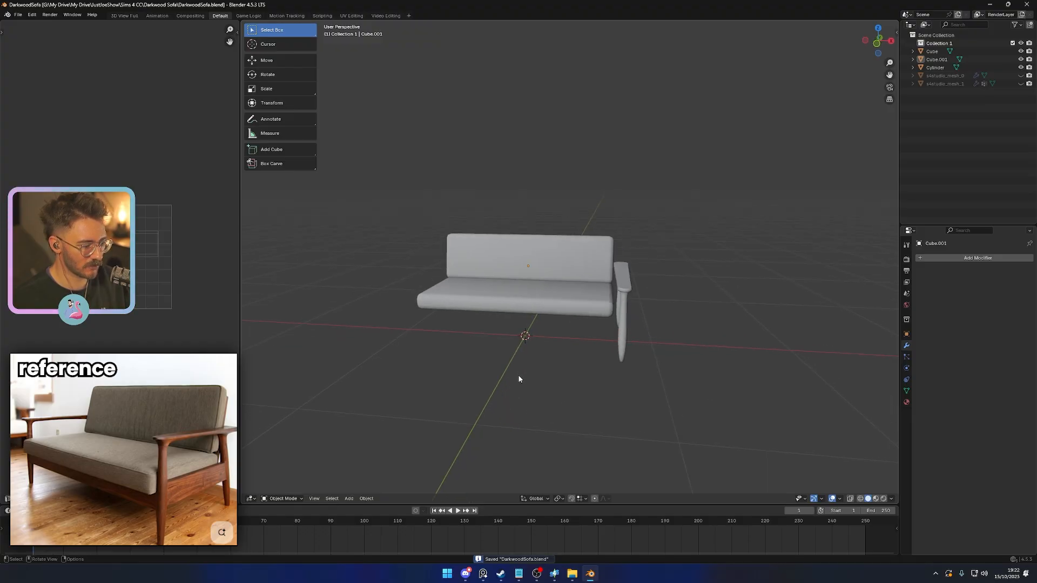
- Set the side frame's origin to the 3D cursor
{"action": "left_click", "coordinate": [623, 285]}
{"action": "right_click", "coordinate": [621, 282]}
{"action": "mouse_move", "coordinate": [591, 324]}
{"action": "left_click", "coordinate": [697, 336]}
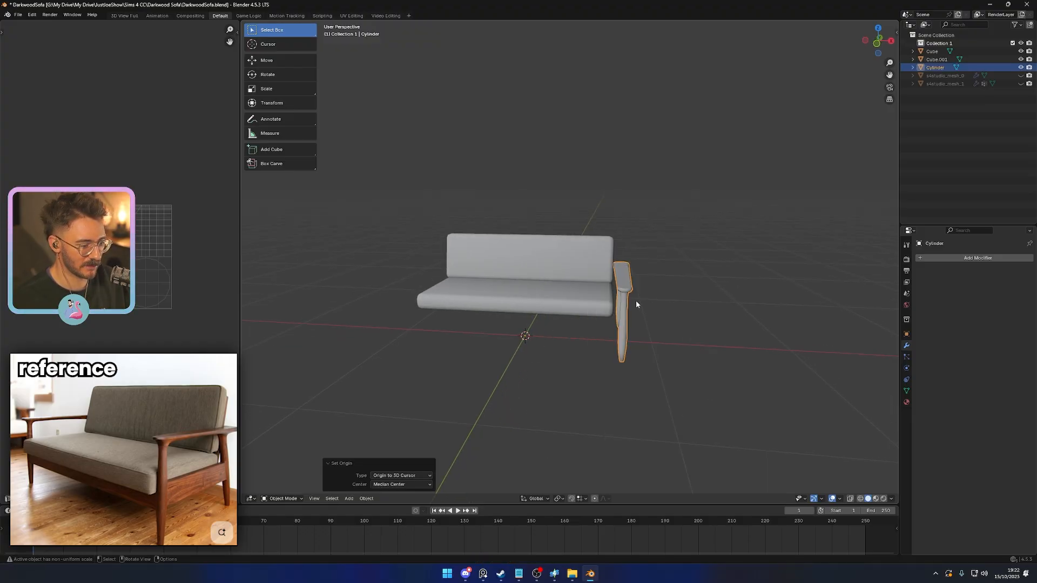
- Add a Mirror modifier on the X axis to copy the side frame to the sofa's other end
{"action": "left_click", "coordinate": [928, 260]}
{"action": "type", "text": "mi"}
{"action": "key", "text": "Return"}
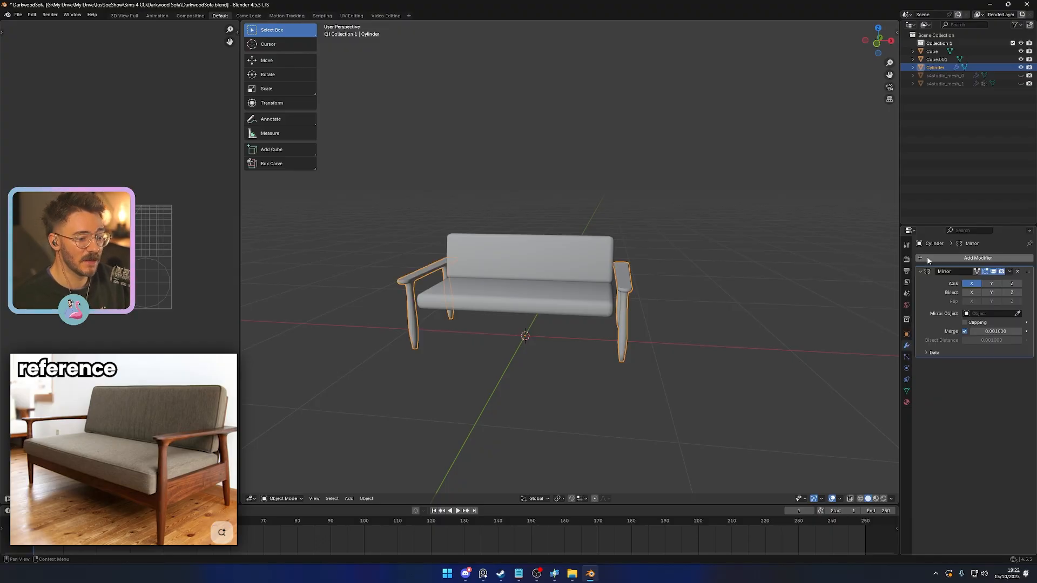
{"action": "left_click", "coordinate": [973, 293]}
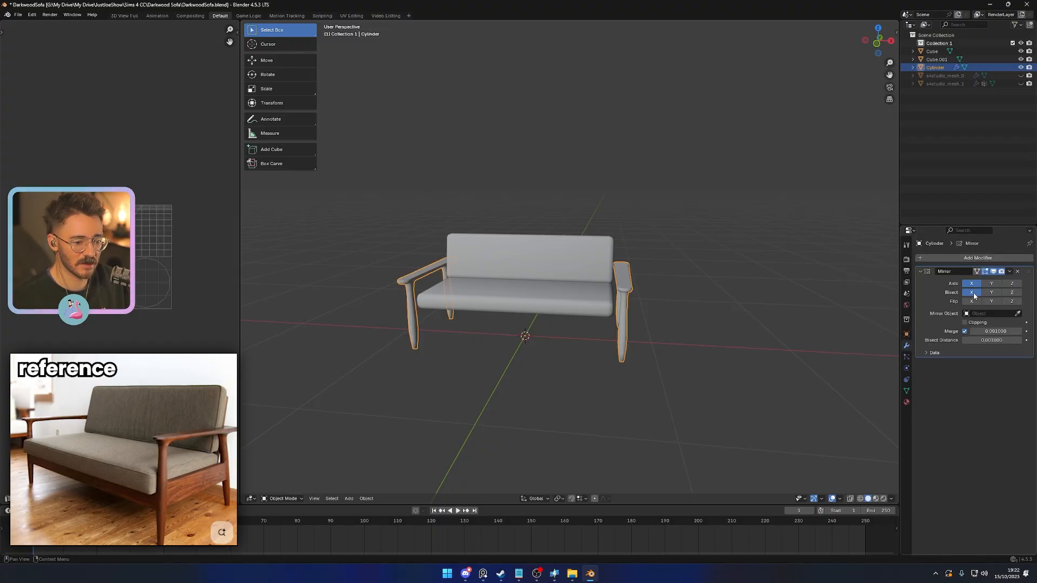
{"action": "left_click", "coordinate": [974, 295]}
- Apply the side frame's Mirror modifier and save the file
{"action": "key", "text": "ctrl+a"}
{"action": "key", "text": "Tab"}
- Thicken the front leg by scaling its two lower edge loops about 1.09 in X and Y, excluding Z
{"action": "key", "text": "Tab"}
{"action": "left_click", "coordinate": [546, 381]}
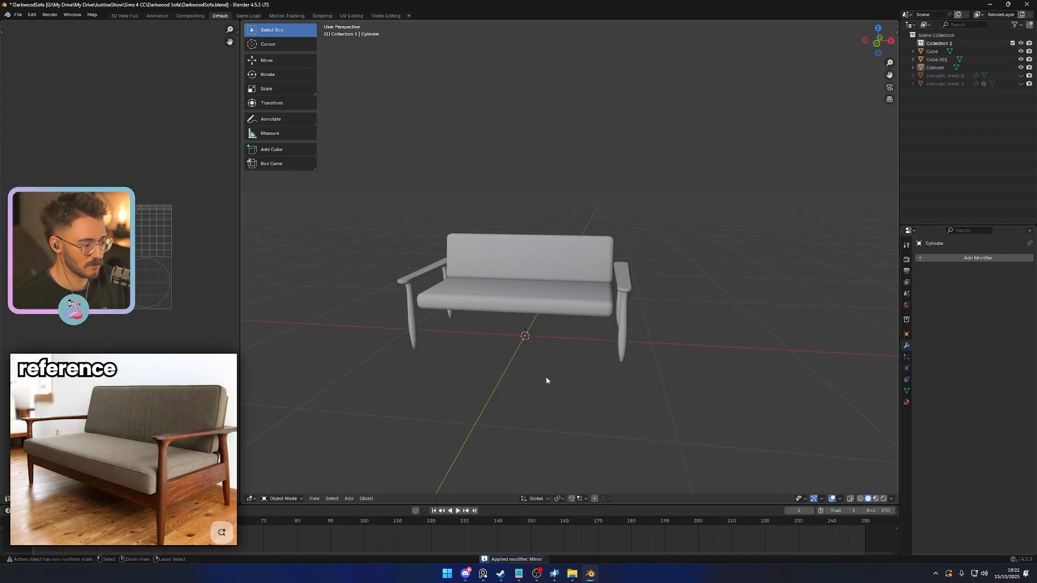
{"action": "key", "text": "ctrl+s"}
{"action": "middle_click_drag", "start_coordinate": [546, 381], "coordinate": [604, 369]}
{"action": "key", "text": "KP_1"}
{"action": "scroll", "coordinate": [672, 354], "scroll_direction": "up", "scroll_amount": 4}
{"action": "left_click", "coordinate": [680, 364]}
{"action": "key", "text": "Tab"}
{"action": "scroll", "coordinate": [638, 376], "scroll_direction": "up", "scroll_amount": 2}
{"action": "scroll", "coordinate": [637, 376], "scroll_direction": "down", "scroll_amount": 3}
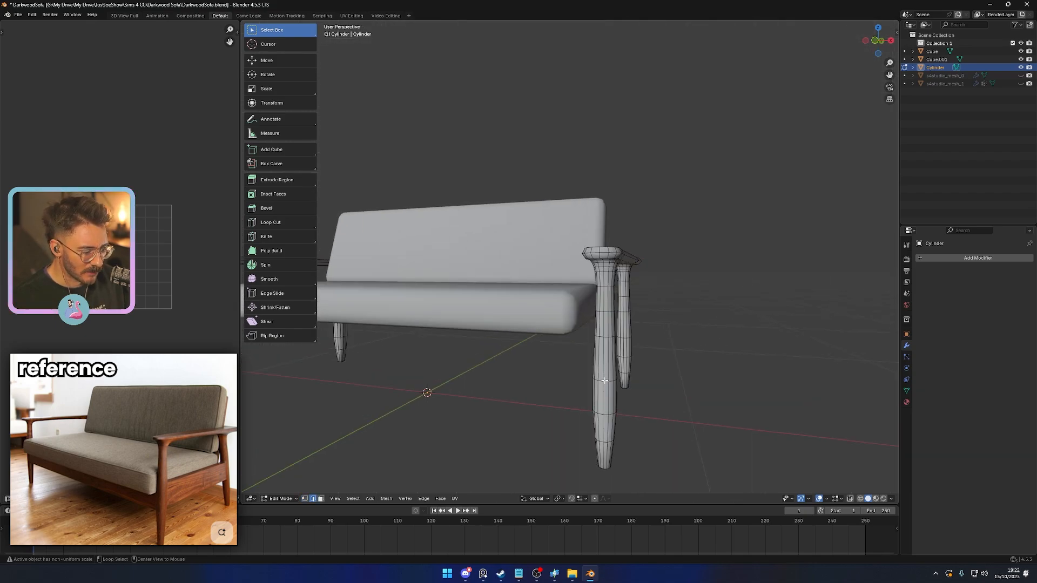
{"action": "key", "text": "s"}
{"action": "key", "text": "shift+z"}
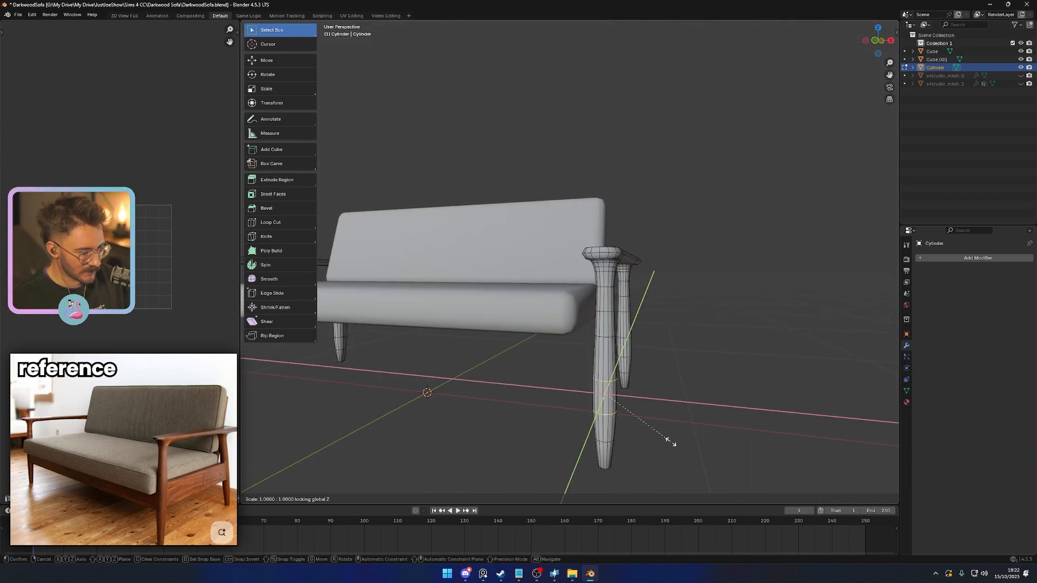
{"action": "left_click", "coordinate": [672, 440]}
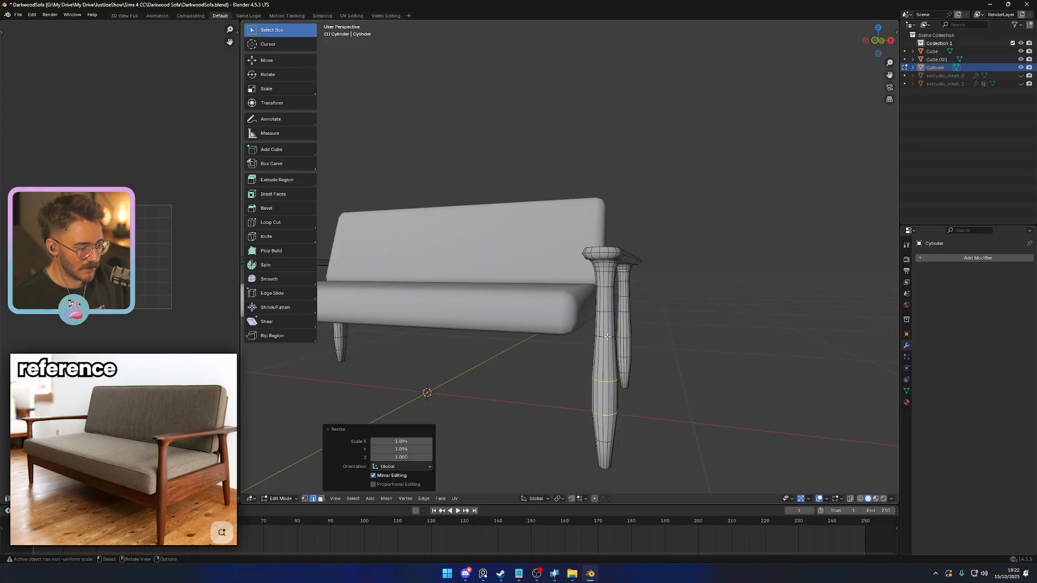
- Widen the edge loop above the front leg's bulge in X and Y only, and return to Object Mode
{"action": "key", "text": "alt+a"}
{"action": "key", "text": "s"}
{"action": "key", "text": "shift+z"}
{"action": "left_click", "coordinate": [674, 391]}
{"action": "key", "text": "Tab"}
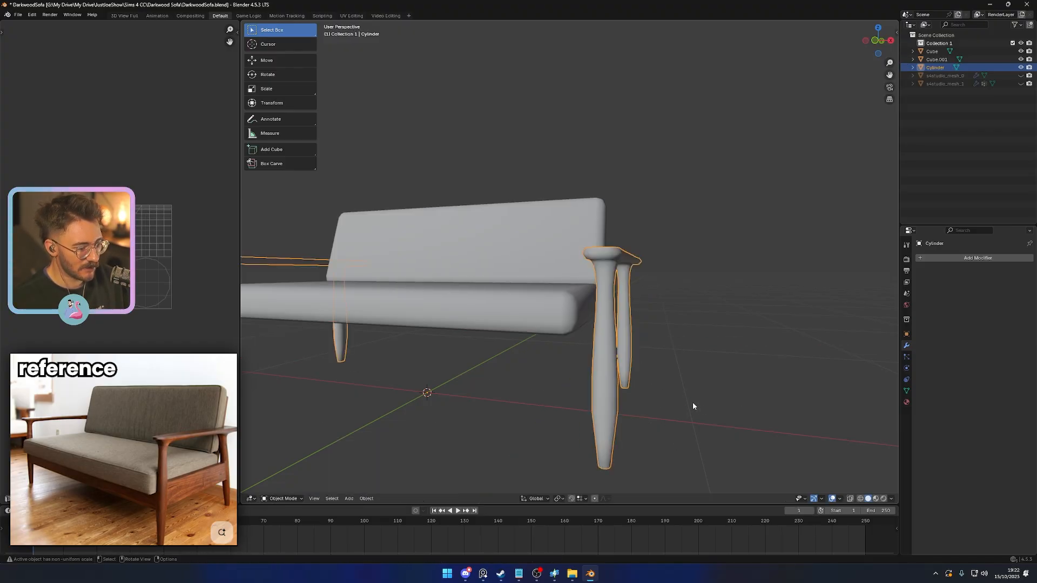
- Delete the linked geometry of the mirrored side frame at the sofa's opposite end
{"action": "scroll", "coordinate": [692, 402], "scroll_direction": "down", "scroll_amount": 5}
{"action": "middle_click_drag", "start_coordinate": [692, 402], "coordinate": [420, 308]}
{"action": "key", "text": "Tab"}
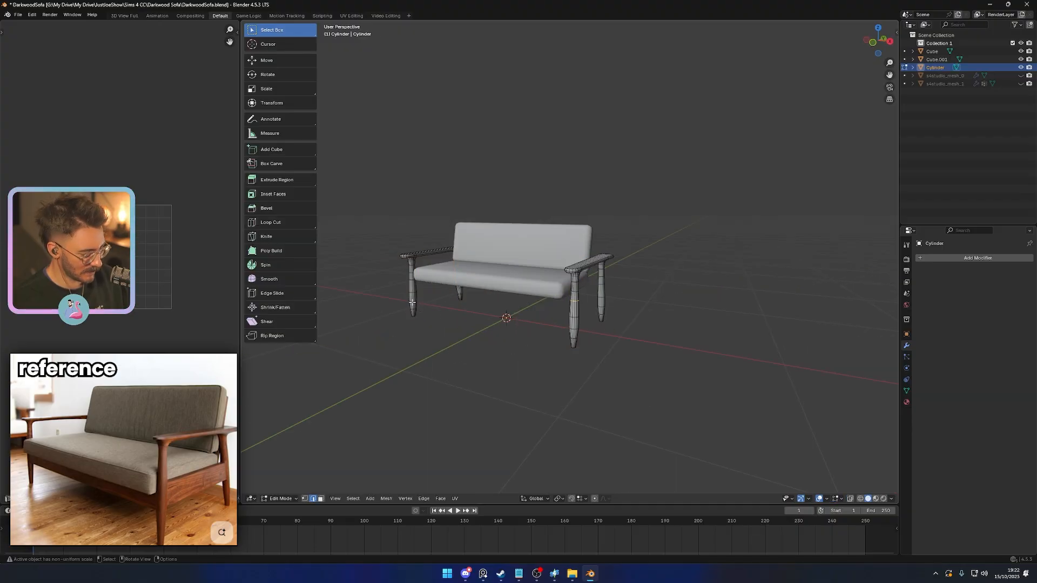
{"action": "key", "text": "l"}
{"action": "key", "text": "x"}
{"action": "left_click", "coordinate": [416, 304]}
- Thicken the rear leg by scaling its two lower edge loops in X and Y, excluding Z
{"action": "middle_click_drag", "start_coordinate": [621, 344], "coordinate": [553, 357]}
{"action": "scroll", "coordinate": [552, 357], "scroll_direction": "up", "scroll_amount": 2}
{"action": "left_click", "coordinate": [571, 339], "text": "alt"}
{"action": "scroll", "coordinate": [574, 362], "scroll_direction": "up", "scroll_amount": 3}
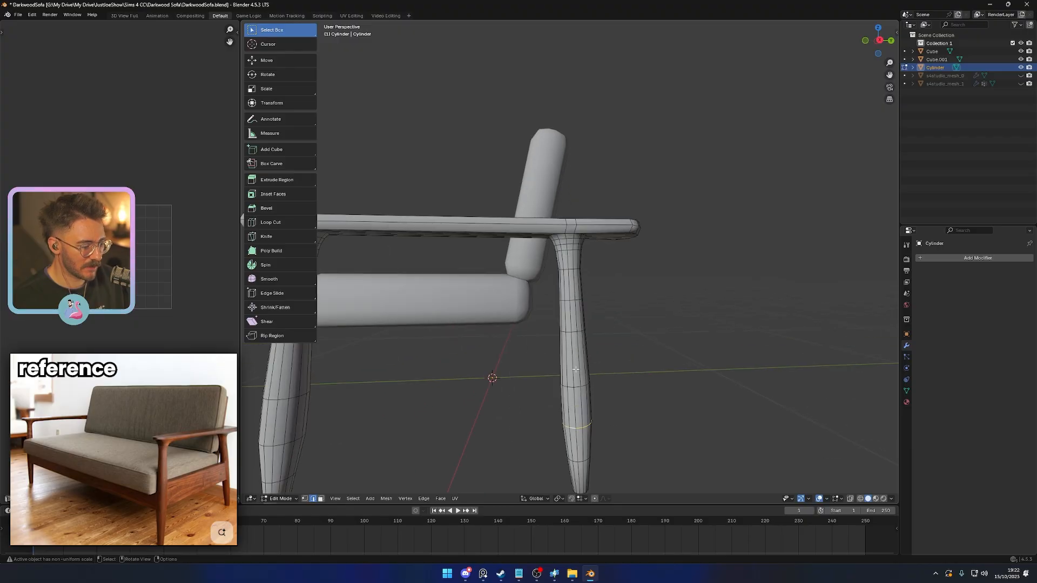
{"action": "key", "text": "s"}
{"action": "key", "text": "shift+z"}
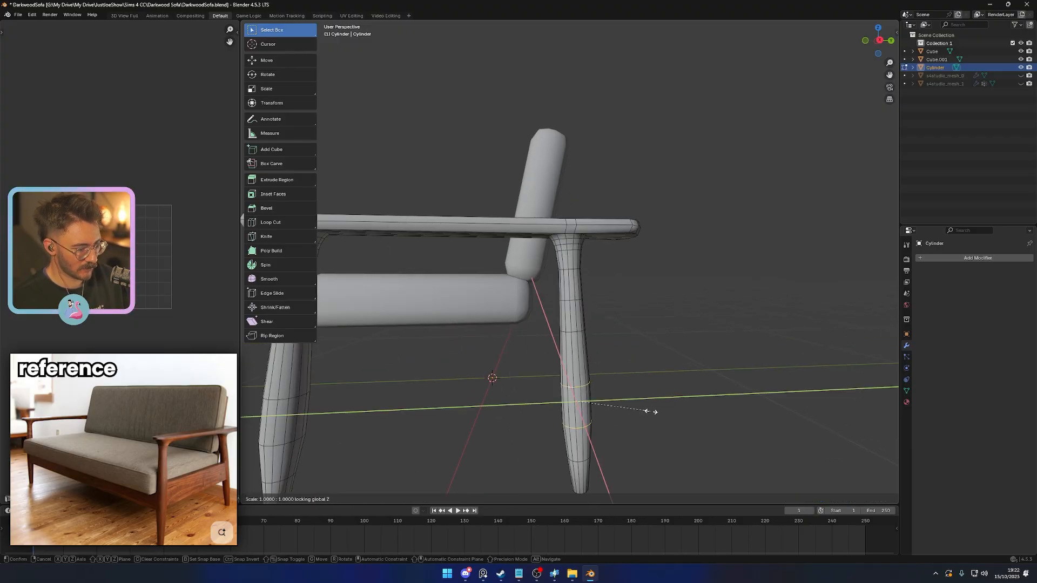
{"action": "left_click", "coordinate": [659, 413]}
- Scale the edge loop above the rear leg's bulge about 1.08 in X and Y, excluding Z
{"action": "scroll", "coordinate": [651, 404], "scroll_direction": "down", "scroll_amount": 3}
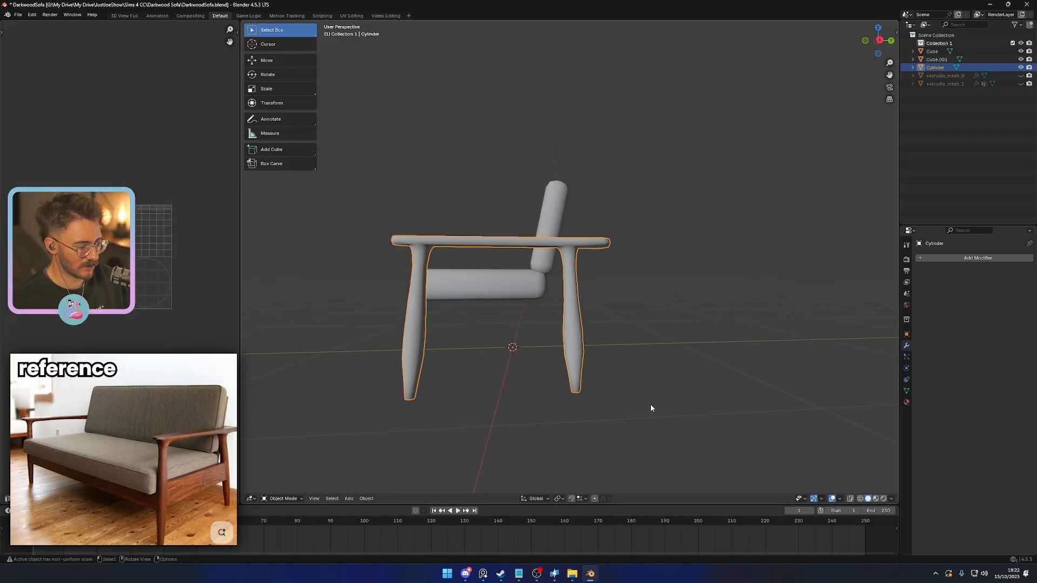
{"action": "key", "text": "s"}
{"action": "key", "text": "shift+z"}
{"action": "left_click", "coordinate": [638, 379]}
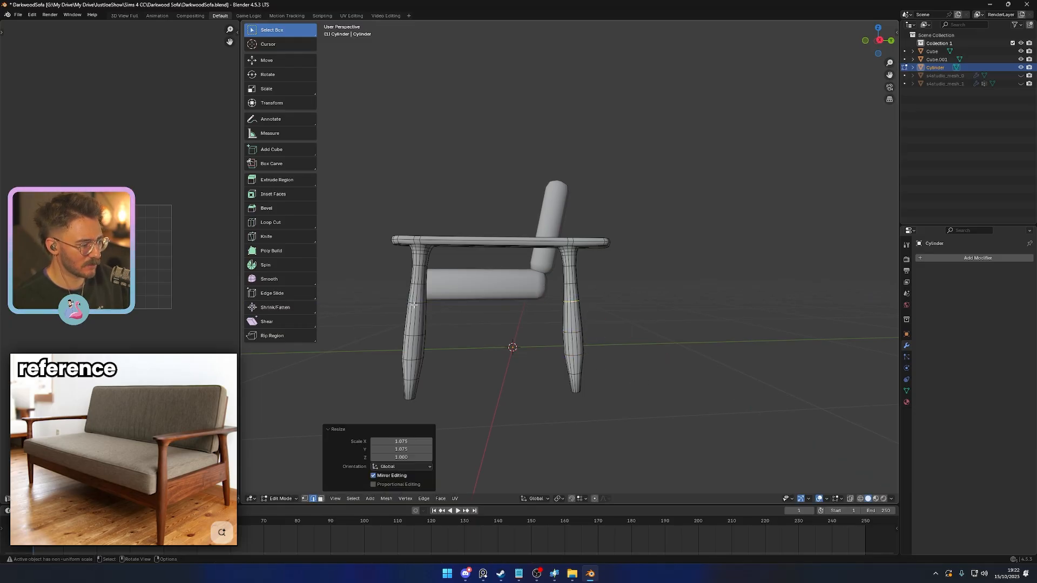
- Flatten the bottom vertices of both legs along Z so their feet sit level on the ground line
{"action": "key", "text": "Tab"}
{"action": "key", "text": "KP_3"}
{"action": "key", "text": "shift+z"}
{"action": "middle_click_drag", "start_coordinate": [568, 356], "coordinate": [635, 330], "text": "shift"}
{"action": "scroll", "coordinate": [600, 352], "scroll_direction": "up", "scroll_amount": 4}
{"action": "key", "text": "Tab"}
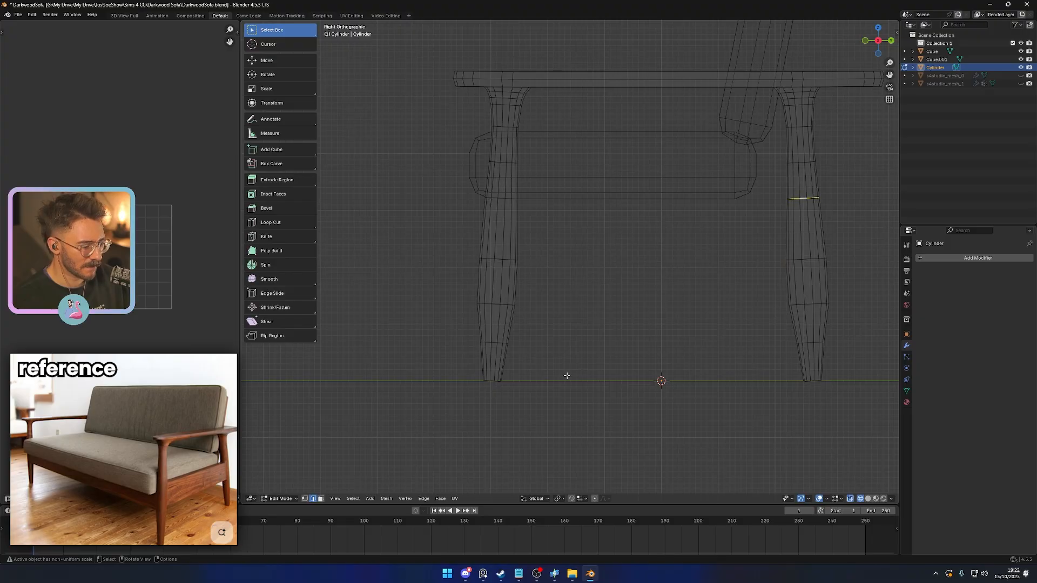
{"action": "key", "text": "1"}
{"action": "left_click_drag", "start_coordinate": [459, 374], "coordinate": [865, 395]}
{"action": "middle_click_drag", "start_coordinate": [865, 395], "coordinate": [683, 370], "text": "shift"}
{"action": "scroll", "coordinate": [589, 340], "scroll_direction": "up", "scroll_amount": 3}
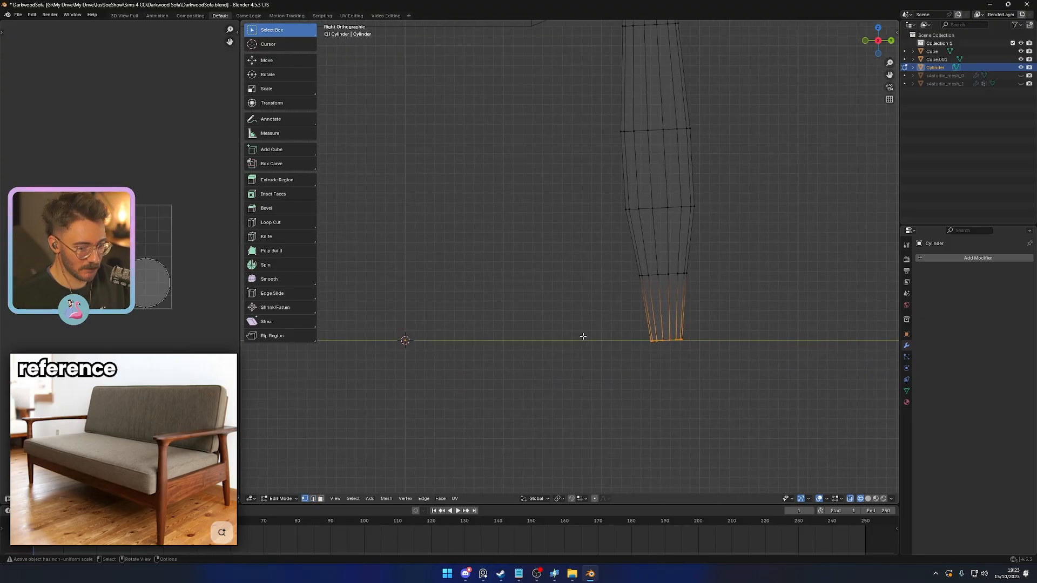
{"action": "key", "text": "s"}
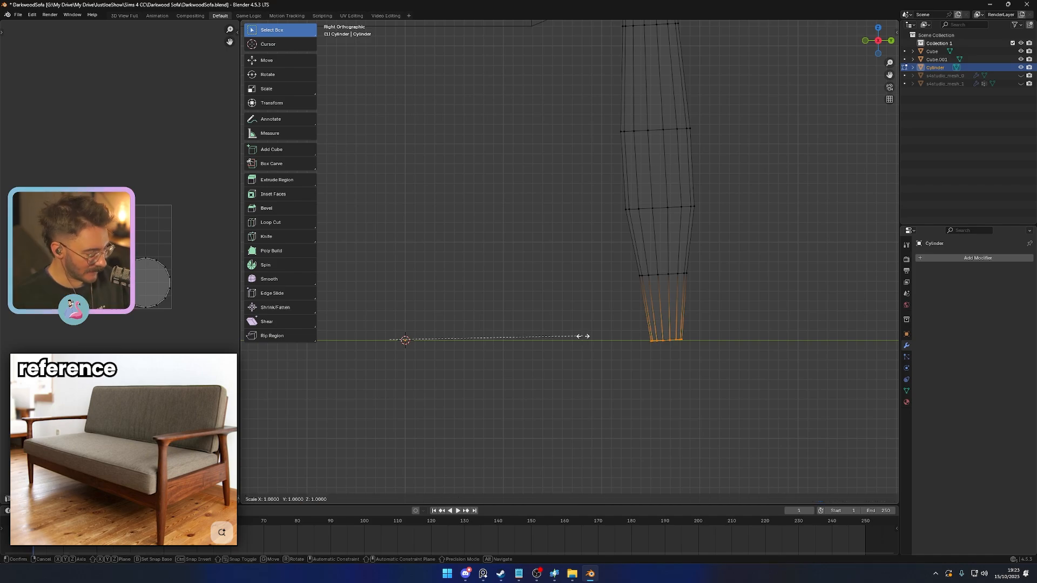
{"action": "key", "text": "z"}
{"action": "left_click", "coordinate": [581, 337]}
{"action": "key", "text": "Tab"}
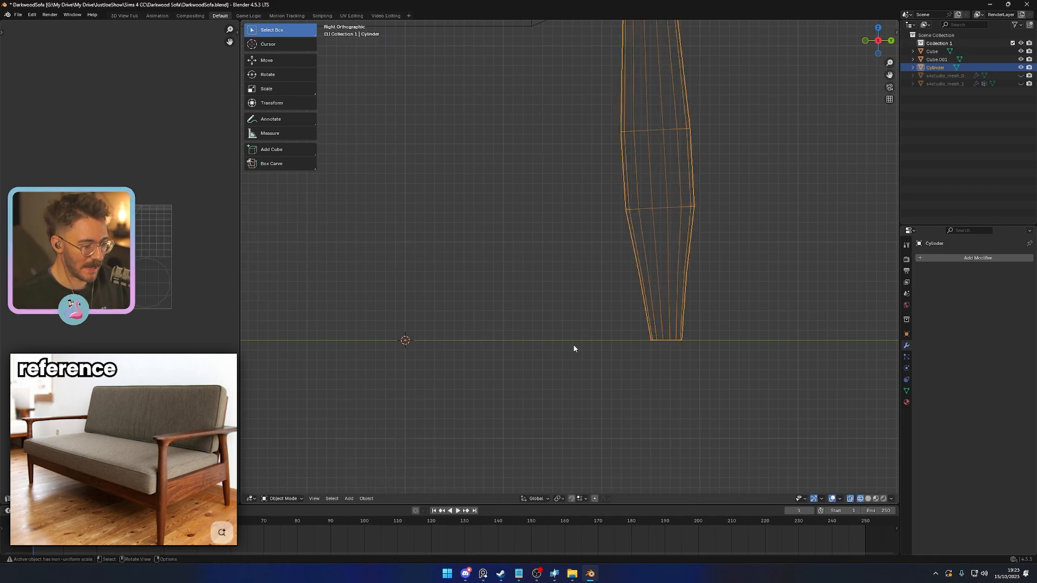
- Bevel the bottom faces of both legs with a single segment and an offset of about 0.05
{"action": "key", "text": "z"}
{"action": "left_click", "coordinate": [613, 353]}
{"action": "scroll", "coordinate": [613, 355], "scroll_direction": "down", "scroll_amount": 5}
{"action": "key", "text": "Tab"}
{"action": "key", "text": "3"}
{"action": "middle_click_drag", "start_coordinate": [556, 345], "coordinate": [571, 259]}
{"action": "left_click", "coordinate": [523, 336], "text": "shift"}
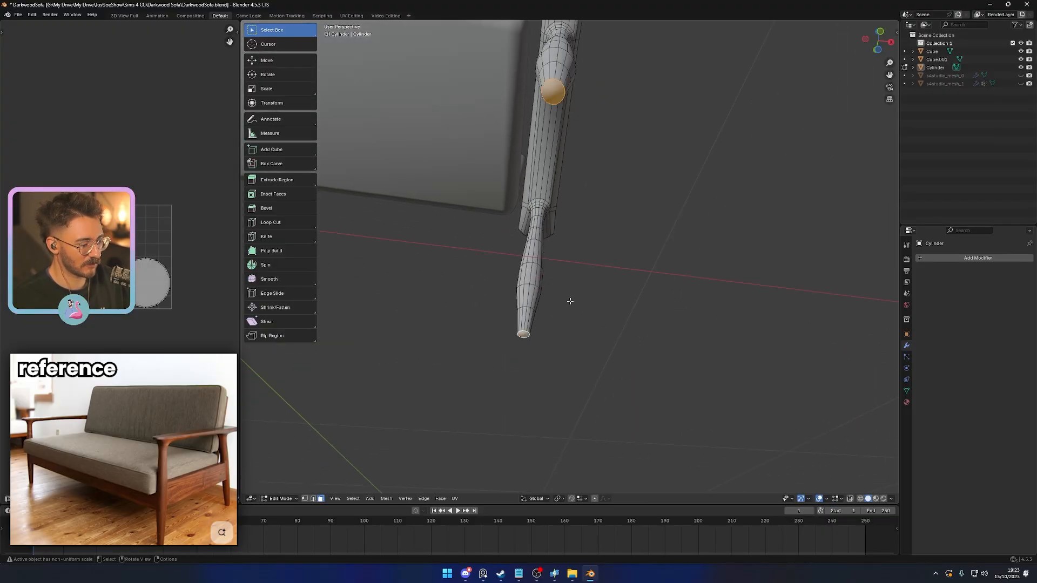
{"action": "middle_click_drag", "start_coordinate": [569, 301], "coordinate": [568, 352]}
{"action": "middle_click_drag", "start_coordinate": [556, 295], "coordinate": [549, 307]}
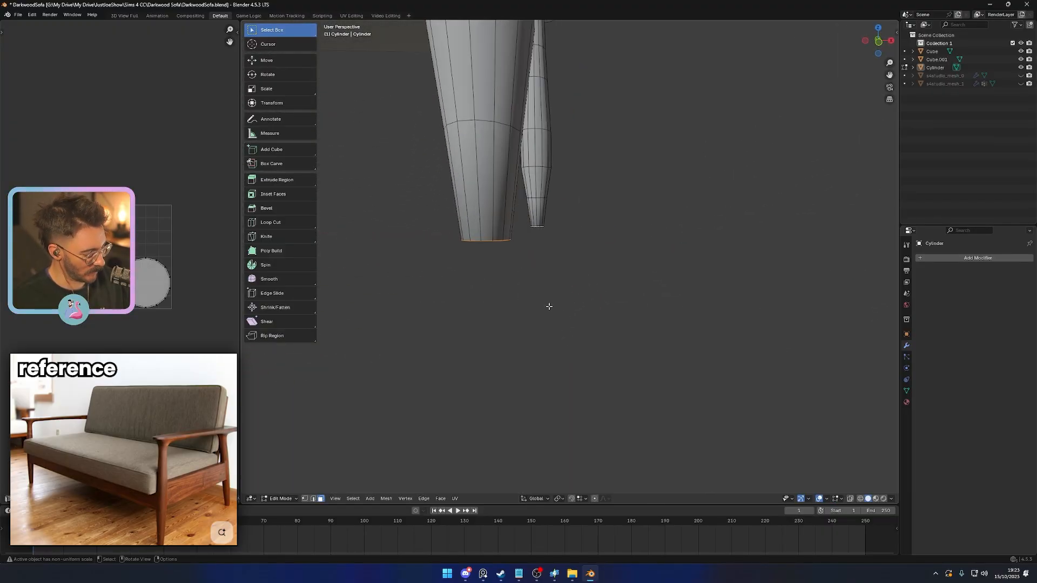
{"action": "key", "text": "ctrl+b"}
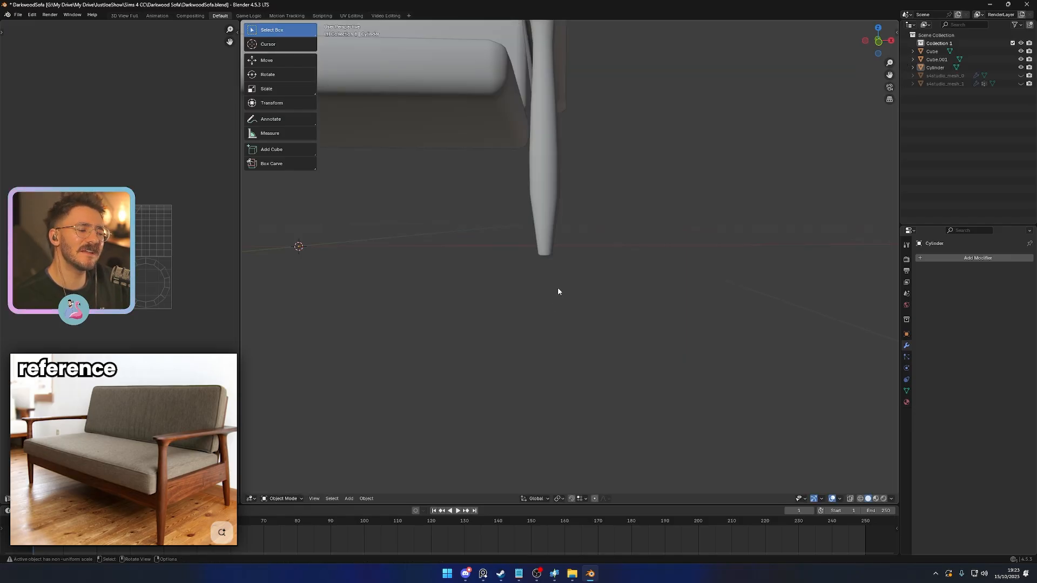
{"action": "key", "text": "Tab"}
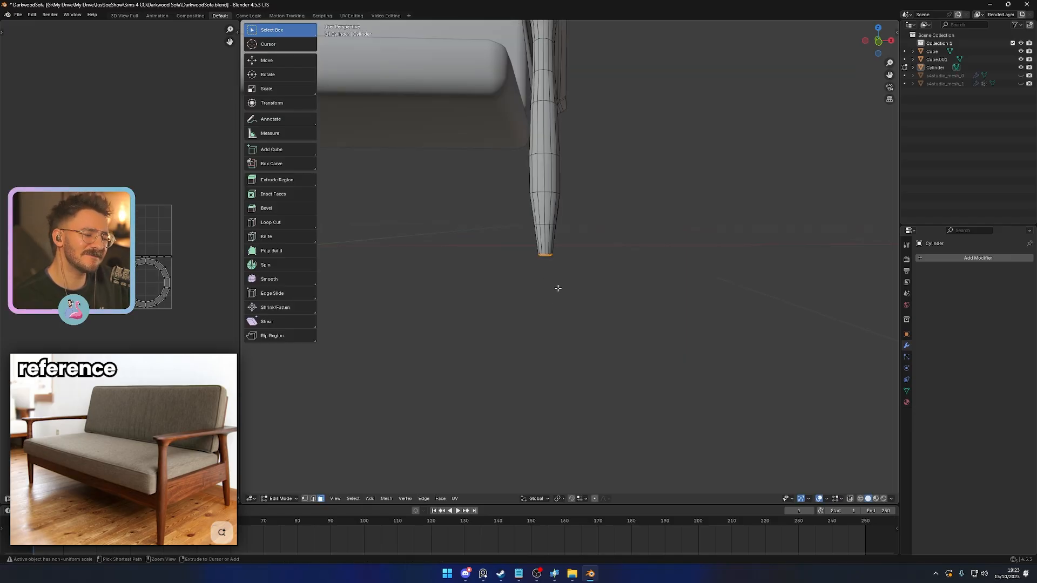
{"action": "scroll", "coordinate": [558, 292], "scroll_direction": "up", "scroll_amount": 3}
{"action": "key", "text": "ctrl+b"}
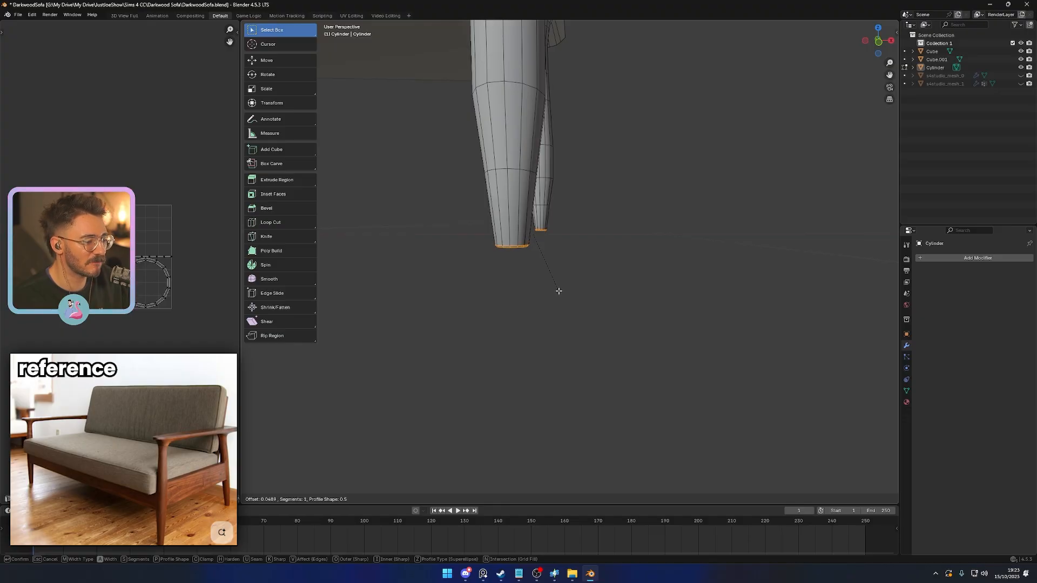
{"action": "left_click", "coordinate": [561, 291]}
- Examine the edge loop around the armrest's top and the short side edges above the legs
{"action": "key", "text": "Tab"}
{"action": "scroll", "coordinate": [560, 292], "scroll_direction": "down", "scroll_amount": 4}
{"action": "middle_click_drag", "start_coordinate": [559, 293], "coordinate": [617, 329]}
{"action": "scroll", "coordinate": [620, 265], "scroll_direction": "up", "scroll_amount": 3}
{"action": "middle_click_drag", "start_coordinate": [620, 260], "coordinate": [548, 294], "text": "shift"}
{"action": "left_click", "coordinate": [575, 291]}
{"action": "key", "text": "Tab"}
{"action": "left_click", "coordinate": [568, 300], "text": "alt"}
{"action": "scroll", "coordinate": [562, 303], "scroll_direction": "up", "scroll_amount": 2}
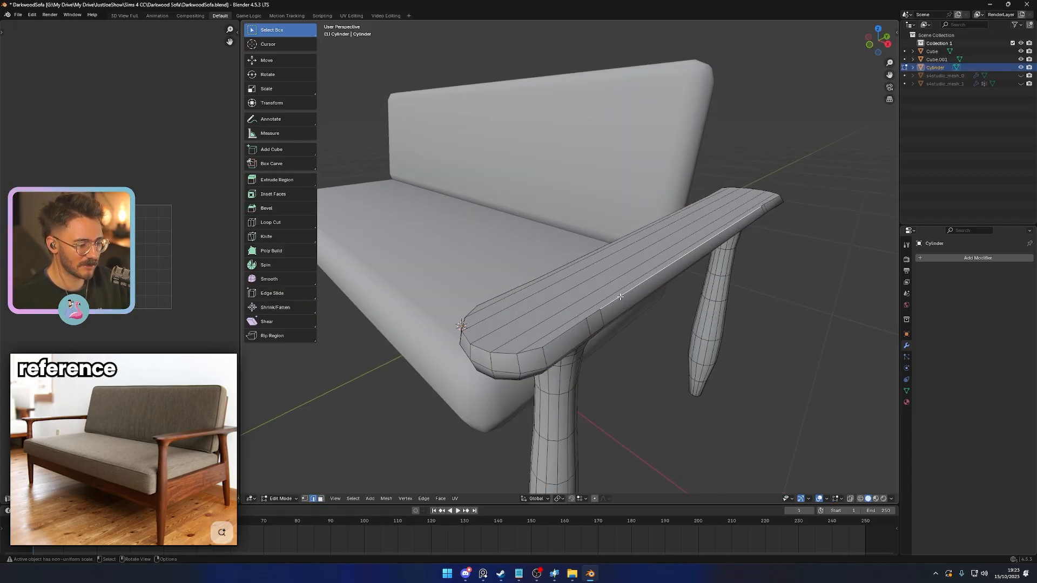
{"action": "middle_click_drag", "start_coordinate": [594, 318], "coordinate": [578, 334]}
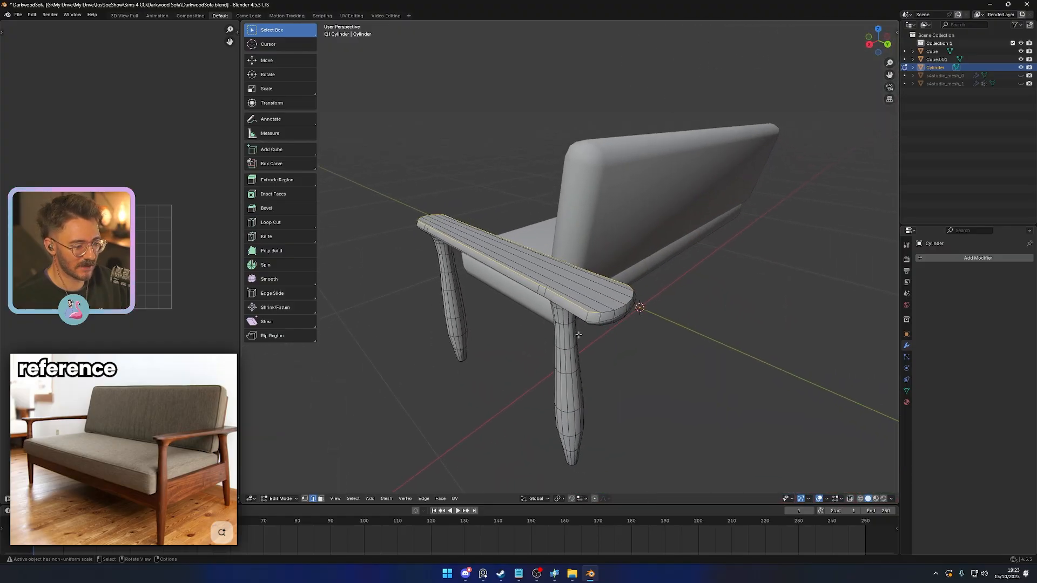
{"action": "scroll", "coordinate": [578, 334], "scroll_direction": "up", "scroll_amount": 3}
{"action": "middle_click_drag", "start_coordinate": [697, 354], "coordinate": [569, 360]}
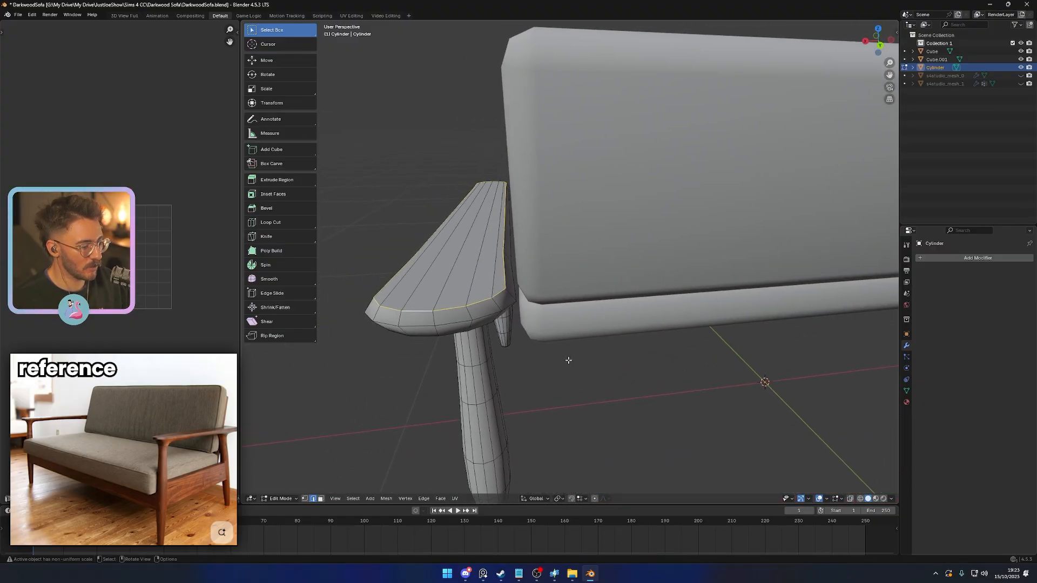
- Edge-slide the extra short edge on the armrest's outer side above the rear leg fully onto its neighbour
{"action": "middle_click_drag", "start_coordinate": [510, 330], "coordinate": [689, 250]}
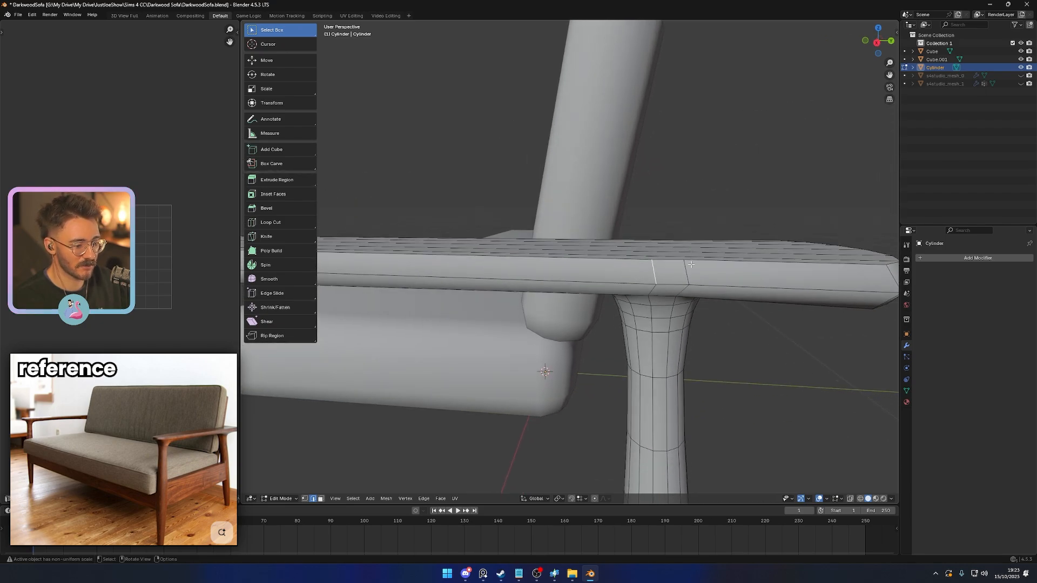
{"action": "key", "text": "g"}
{"action": "key", "text": "g"}
{"action": "left_click", "coordinate": [587, 287]}
{"action": "scroll", "coordinate": [586, 287], "scroll_direction": "down", "scroll_amount": 2}
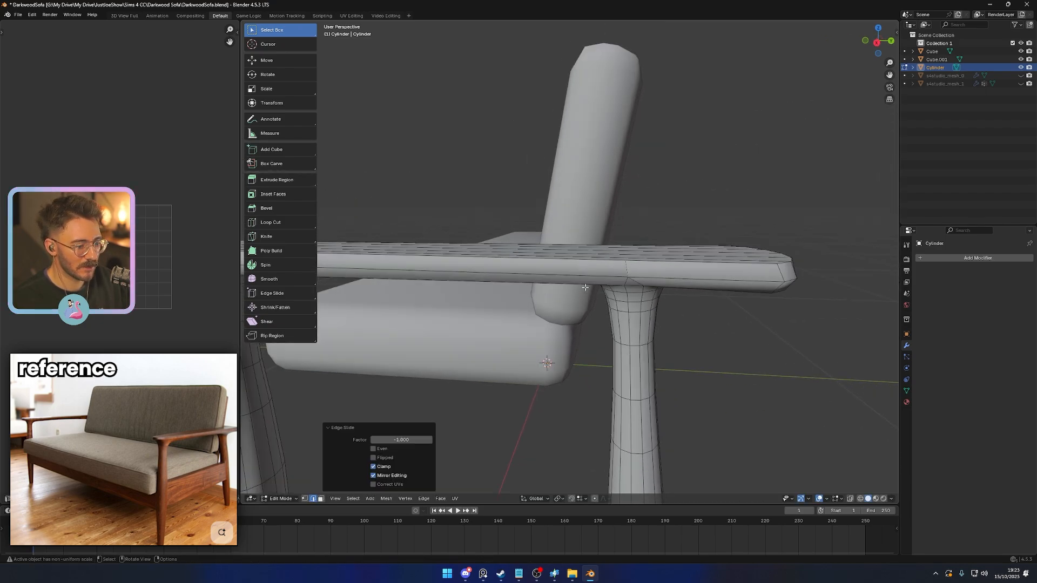
{"action": "middle_click_drag", "start_coordinate": [586, 287], "coordinate": [573, 310]}
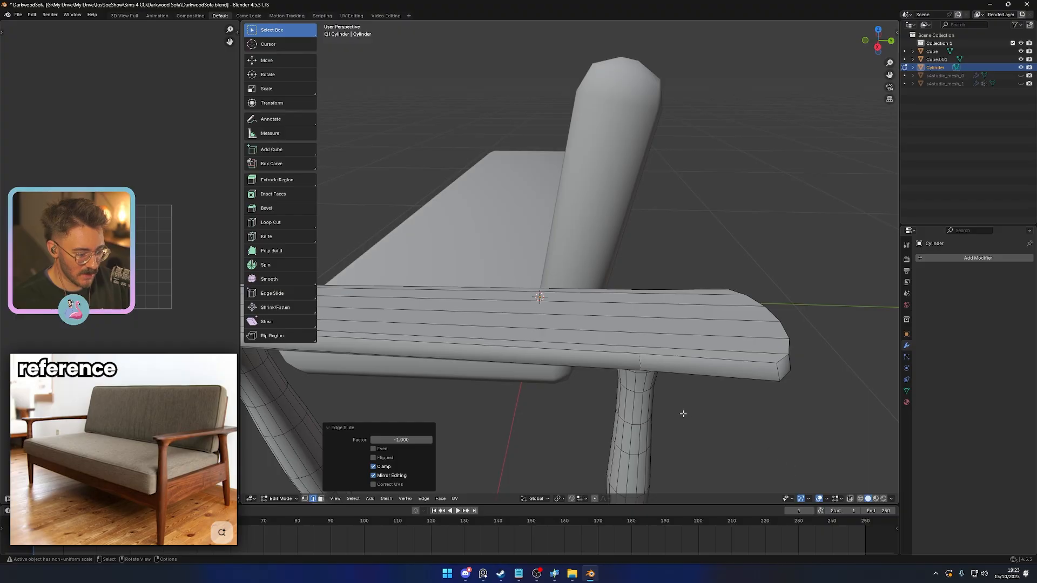
- Merge all of the side frame's vertices by distance to weld the collapsed outer edge
{"action": "left_click", "coordinate": [723, 424]}
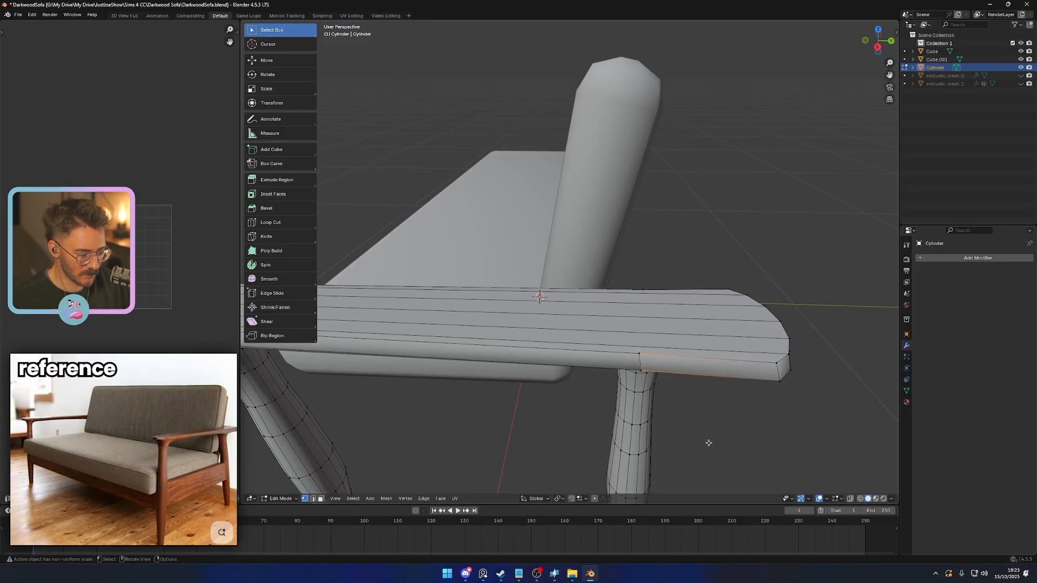
{"action": "scroll", "coordinate": [741, 495], "scroll_direction": "down", "scroll_amount": 2}
{"action": "scroll", "coordinate": [662, 460], "scroll_direction": "up", "scroll_amount": 1}
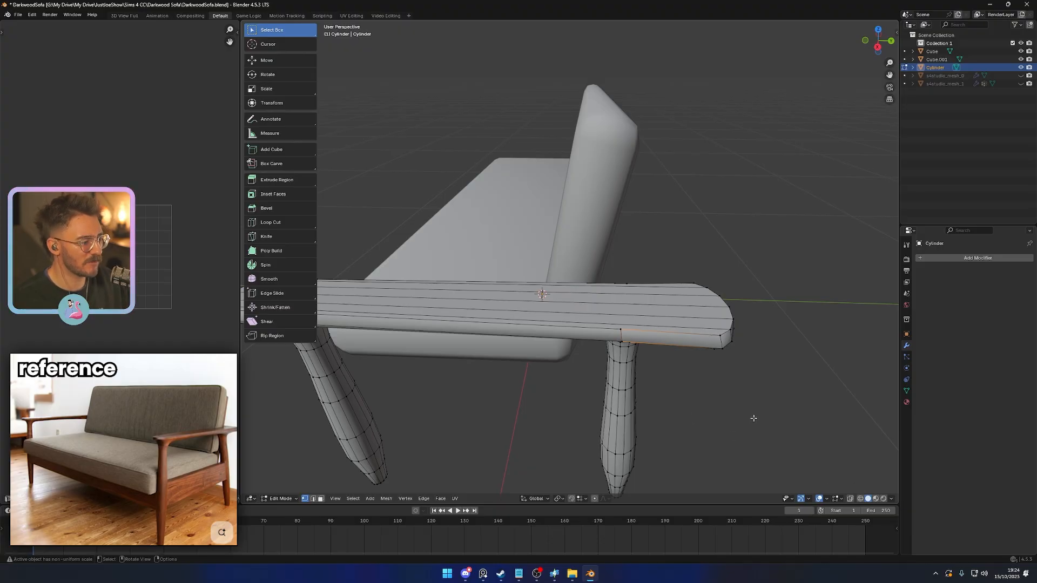
{"action": "middle_click_drag", "start_coordinate": [753, 419], "coordinate": [702, 380]}
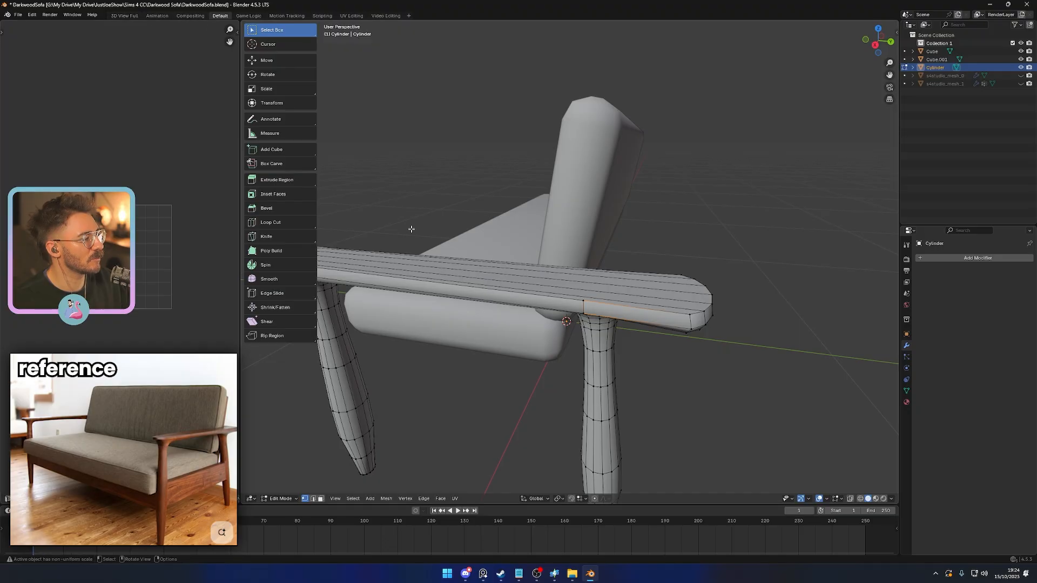
{"action": "middle_click_drag", "start_coordinate": [410, 229], "coordinate": [608, 422]}
{"action": "key", "text": "a"}
{"action": "key", "text": "m"}
{"action": "left_click", "coordinate": [665, 393]}
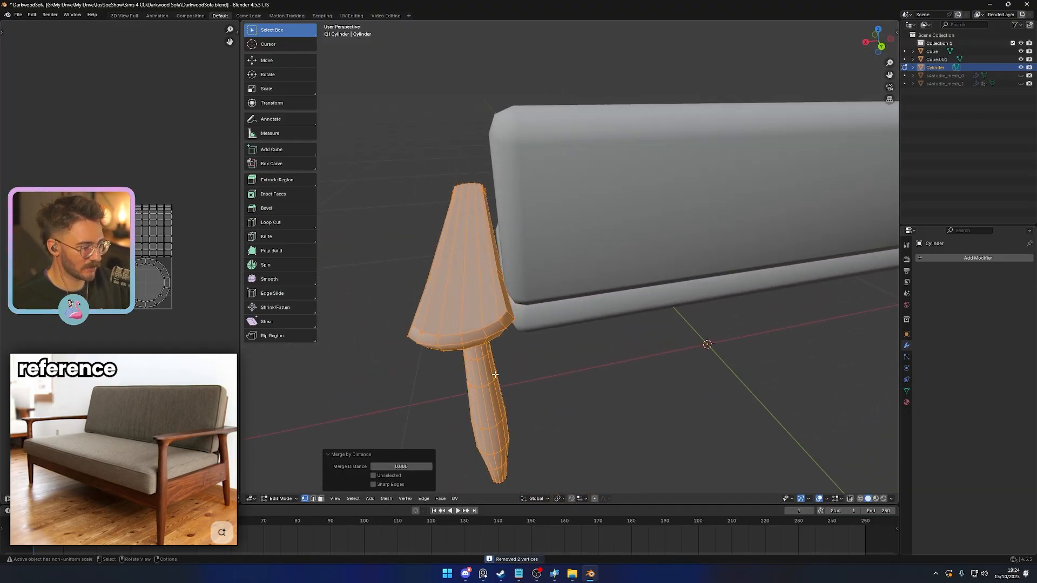
- Edge-slide the short edge on the armrest's inner side above the rear leg fully onto its neighbour
{"action": "middle_click_drag", "start_coordinate": [496, 374], "coordinate": [486, 275]}
{"action": "key", "text": "2"}
{"action": "left_click", "coordinate": [549, 263]}
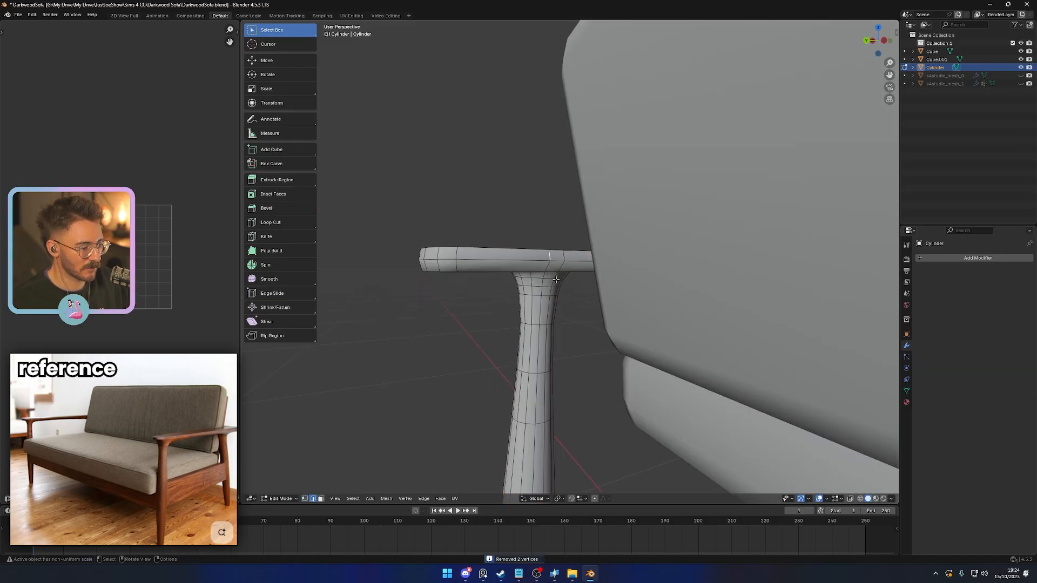
{"action": "middle_click_drag", "start_coordinate": [556, 280], "coordinate": [650, 341]}
{"action": "key", "text": "g"}
{"action": "key", "text": "g"}
{"action": "left_click", "coordinate": [643, 285]}
- Connect the outer and inner side vertices across the armrest's top above the rear leg
{"action": "key", "text": "1"}
{"action": "left_click", "coordinate": [591, 323]}
{"action": "middle_click_drag", "start_coordinate": [593, 319], "coordinate": [645, 364]}
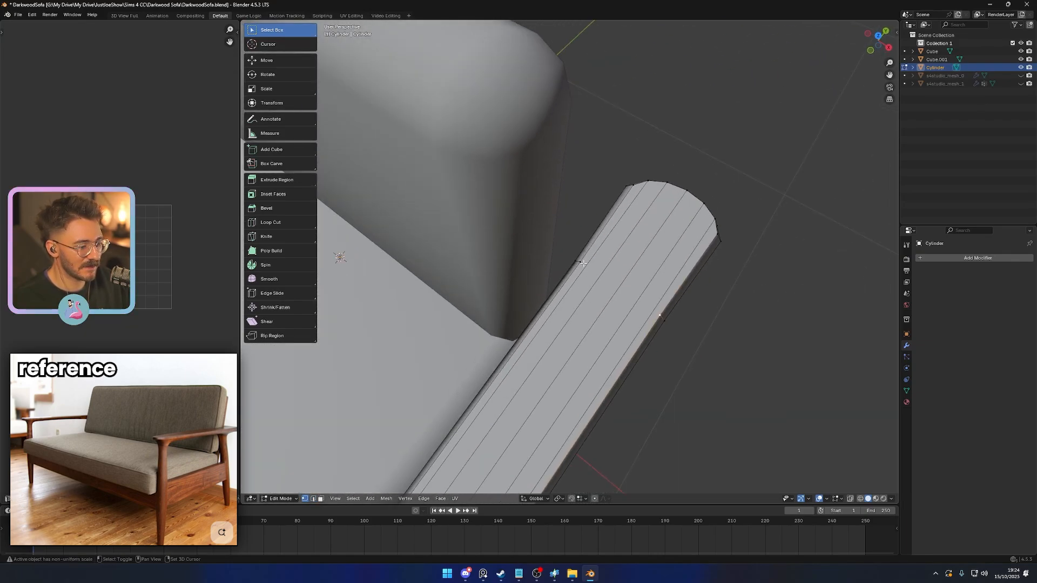
{"action": "left_click", "coordinate": [581, 262], "text": "shift"}
{"action": "mouse_move", "coordinate": [582, 263]}
{"action": "middle_mouse_down"}
{"action": "mouse_move", "coordinate": [594, 270]}
{"action": "mouse_move", "coordinate": [578, 251]}
{"action": "middle_mouse_up"}
- Edge-slide the armrest's extra short side edges above the front leg fully onto their neighbours
{"action": "left_click", "coordinate": [536, 154]}
{"action": "middle_click_drag", "start_coordinate": [554, 193], "coordinate": [627, 233]}
{"action": "key", "text": "g"}
{"action": "key", "text": "g"}
{"action": "left_click", "coordinate": [847, 235]}
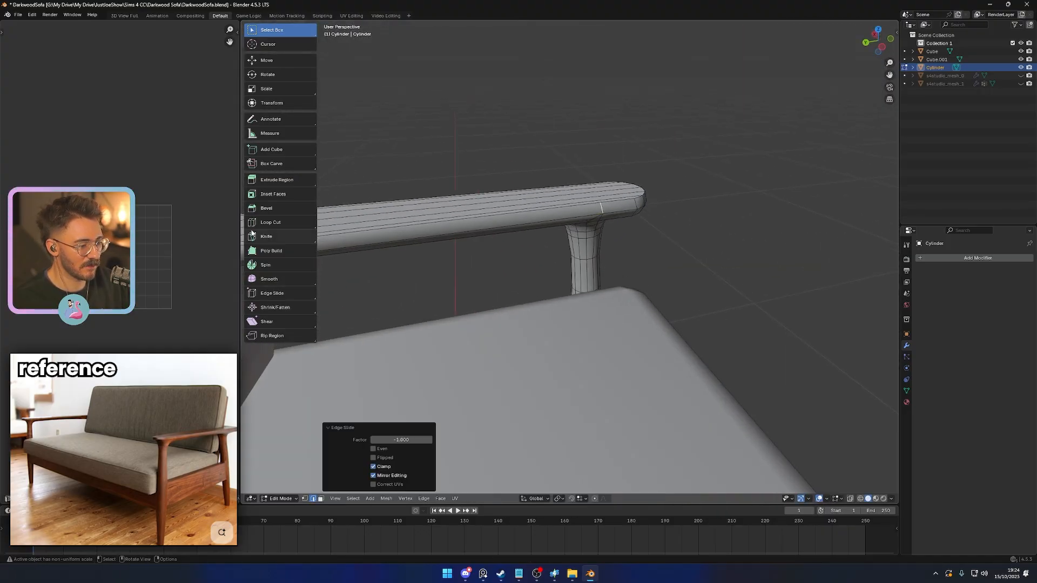
- Merge the whole side frame's vertices by distance again to weld the remaining collapsed edges
{"action": "middle_click_drag", "start_coordinate": [756, 303], "coordinate": [569, 362]}
{"action": "key", "text": "1"}
{"action": "key", "text": "a"}
{"action": "key", "text": "m"}
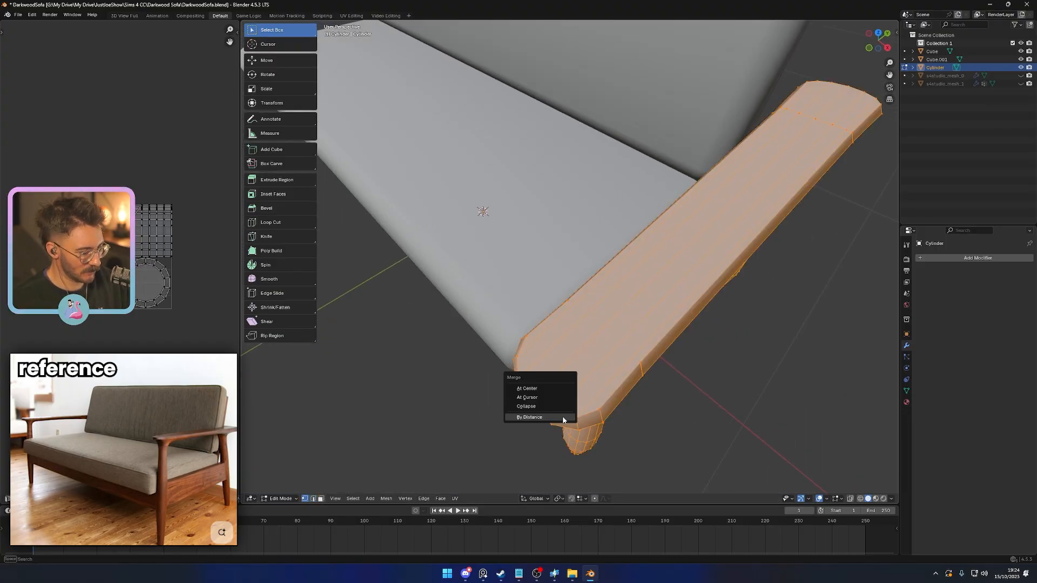
{"action": "left_click", "coordinate": [564, 421]}
- Connect the outer and inner side vertices across the armrest's top above the front leg
{"action": "middle_click_drag", "start_coordinate": [564, 420], "coordinate": [497, 387]}
{"action": "left_click", "coordinate": [489, 352]}
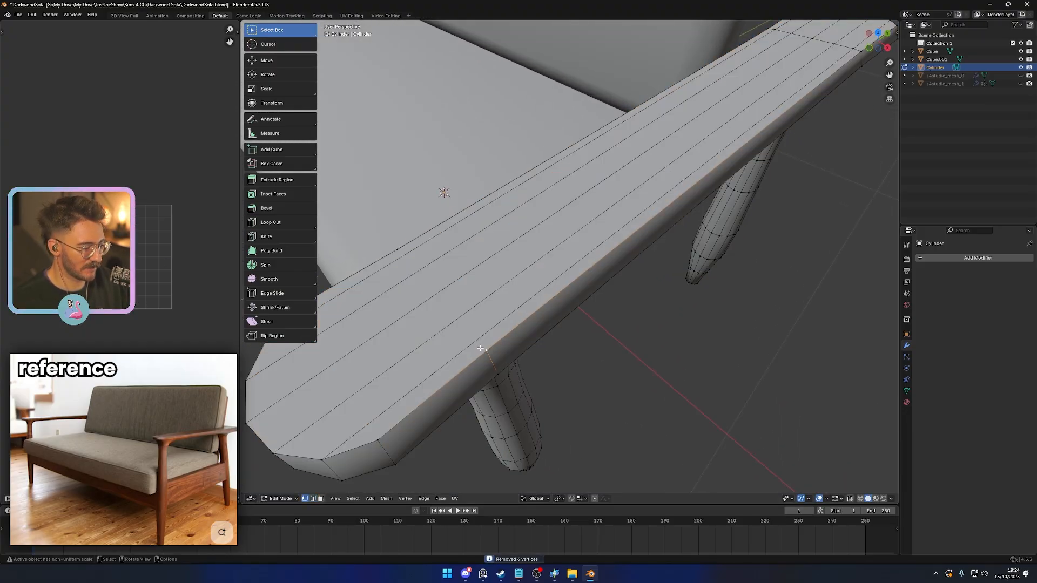
{"action": "middle_click_drag", "start_coordinate": [474, 342], "coordinate": [527, 321]}
{"action": "scroll", "coordinate": [545, 324], "scroll_direction": "down", "scroll_amount": 5}
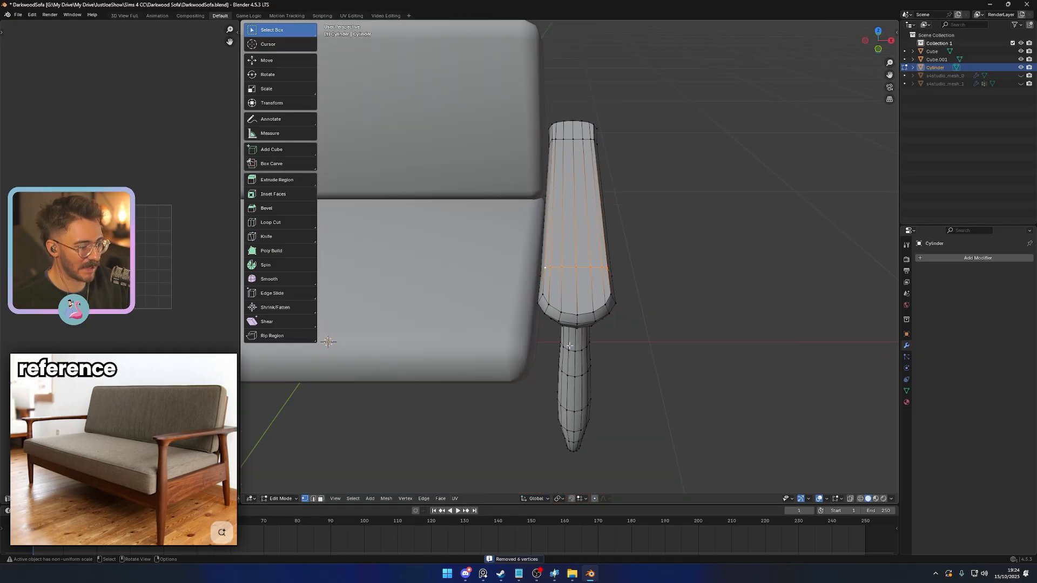
{"action": "key", "text": "Tab"}
{"action": "middle_click_drag", "start_coordinate": [616, 335], "coordinate": [555, 346]}
{"action": "key", "text": "Tab"}
{"action": "key", "text": "Tab"}
- Widen the armrest slightly above the rear leg by scaling its outer and inner side vertices along global X
{"action": "middle_click_drag", "start_coordinate": [662, 278], "coordinate": [616, 312]}
{"action": "key", "text": "KP_7"}
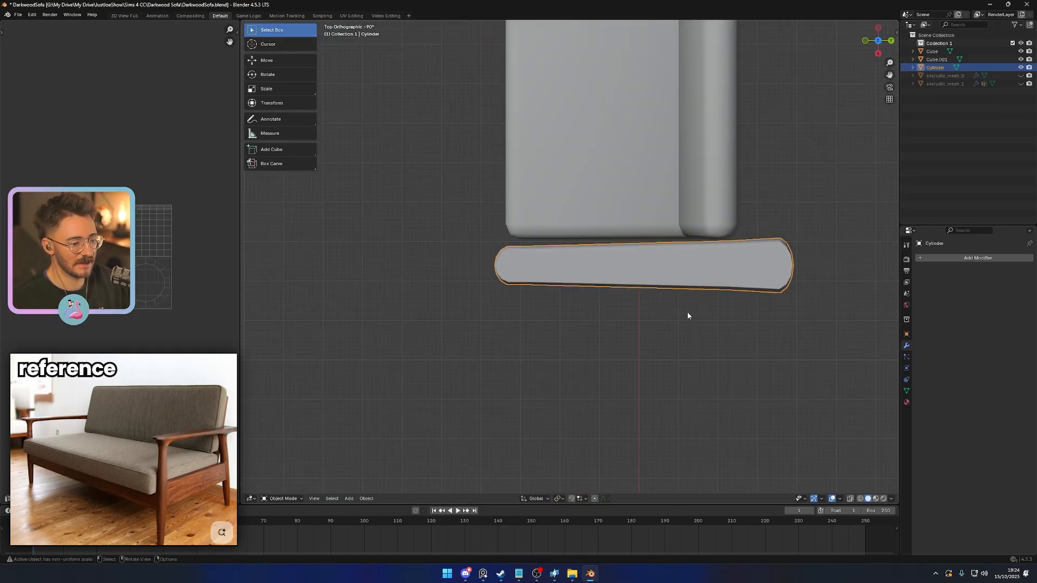
{"action": "key", "text": "Tab"}
{"action": "scroll", "coordinate": [697, 292], "scroll_direction": "up", "scroll_amount": 2}
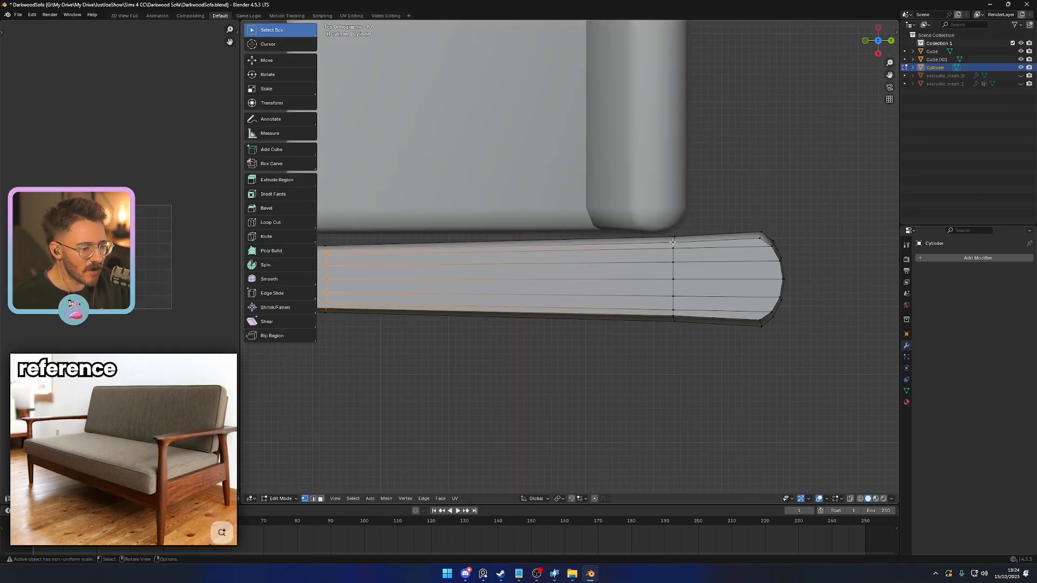
{"action": "left_click", "coordinate": [673, 239]}
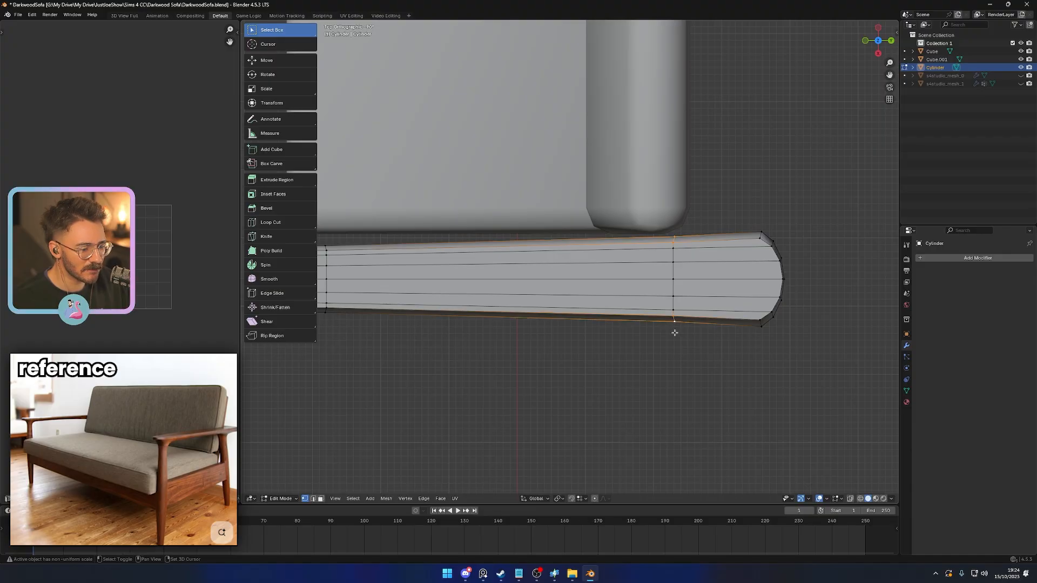
{"action": "key", "text": "y"}
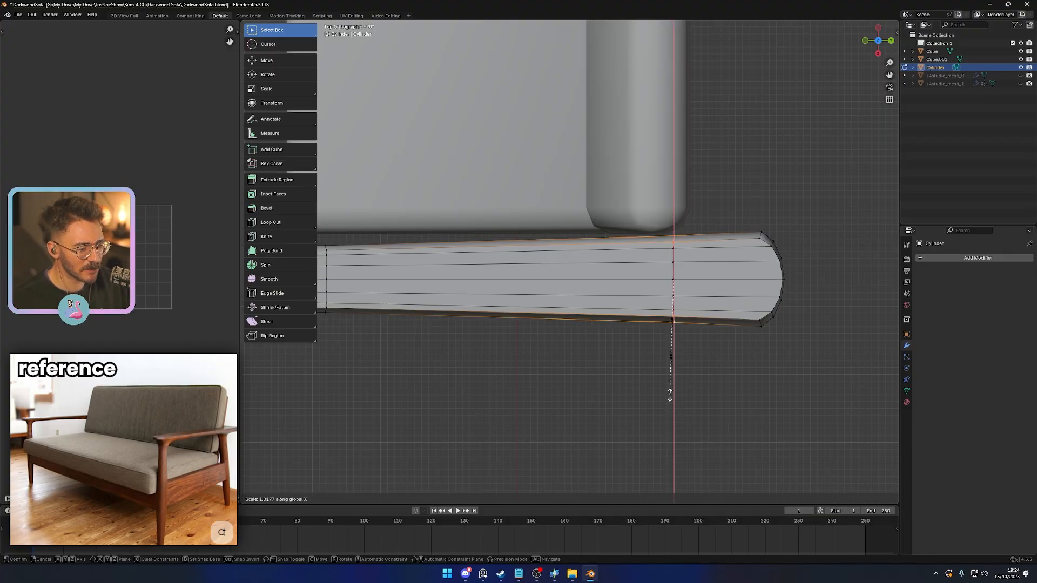
{"action": "left_click", "coordinate": [669, 400]}
{"action": "key", "text": "Tab"}
{"action": "scroll", "coordinate": [669, 403], "scroll_direction": "down", "scroll_amount": 2}
{"action": "key", "text": "Tab"}
{"action": "middle_click_drag", "start_coordinate": [669, 403], "coordinate": [626, 274]}
{"action": "key", "text": "Tab"}
{"action": "key", "text": "Tab"}
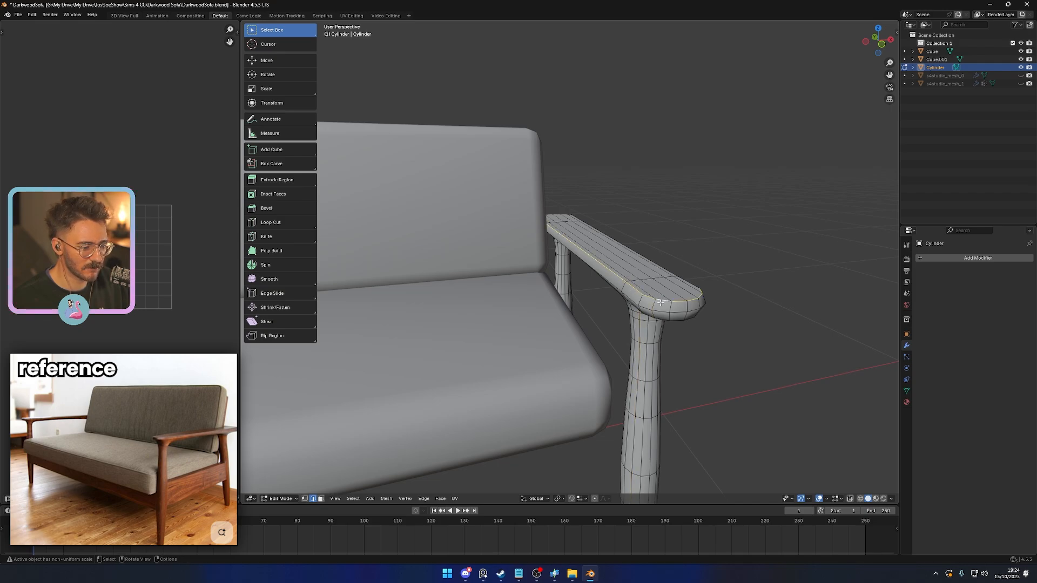
- Bevel the edge loop around the armrest's top surface with two segments
{"action": "middle_click_drag", "start_coordinate": [660, 303], "coordinate": [574, 318]}
{"action": "middle_click_drag", "start_coordinate": [508, 303], "coordinate": [677, 366]}
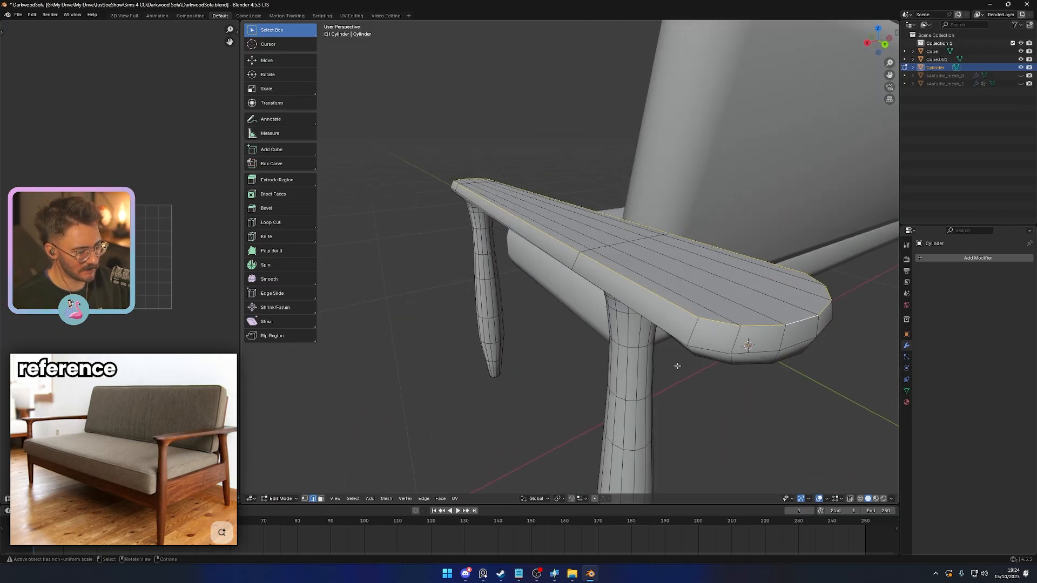
{"action": "key", "text": "ctrl+b"}
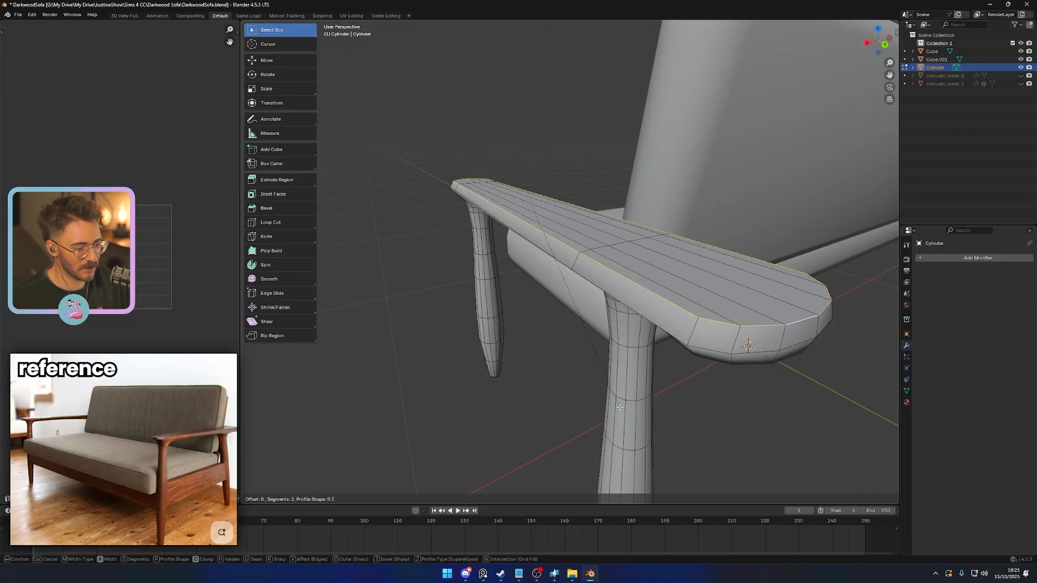
{"action": "left_click", "coordinate": [639, 373]}
- Merge all of the side frame's vertices by distance and shade the frame smooth
{"action": "key", "text": "a"}
{"action": "key", "text": "m"}
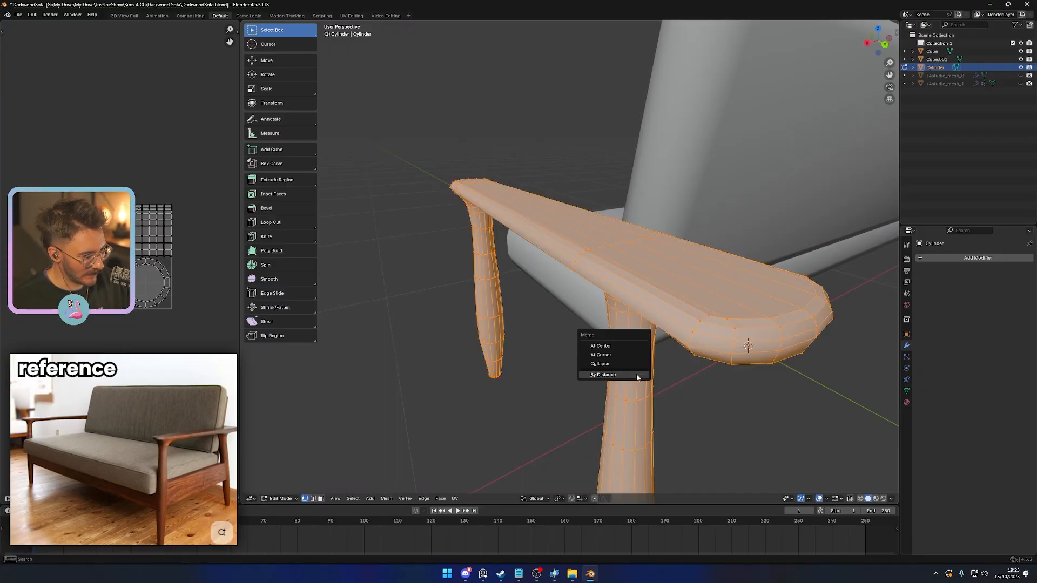
{"action": "left_click", "coordinate": [637, 376]}
{"action": "key", "text": "Tab"}
{"action": "right_click", "coordinate": [678, 315]}
{"action": "left_click", "coordinate": [669, 276]}
{"action": "scroll", "coordinate": [546, 348], "scroll_direction": "down", "scroll_amount": 4}
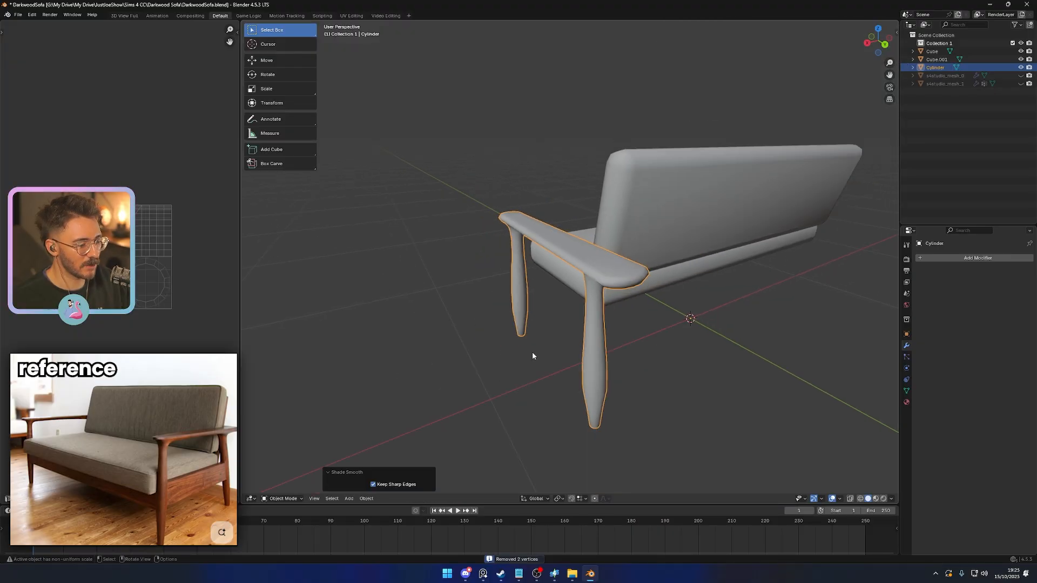
- Save the sofa's Blender file
{"action": "middle_click_drag", "start_coordinate": [532, 351], "coordinate": [688, 348]}
{"action": "scroll", "coordinate": [637, 356], "scroll_direction": "down", "scroll_amount": 3}
{"action": "key", "text": "ctrl+s"}
{"action": "middle_click_drag", "start_coordinate": [621, 358], "coordinate": [519, 305]}
{"action": "key", "text": "KP_3"}
{"action": "scroll", "coordinate": [530, 305], "scroll_direction": "up", "scroll_amount": 4}
{"action": "key", "text": "KP_3"}
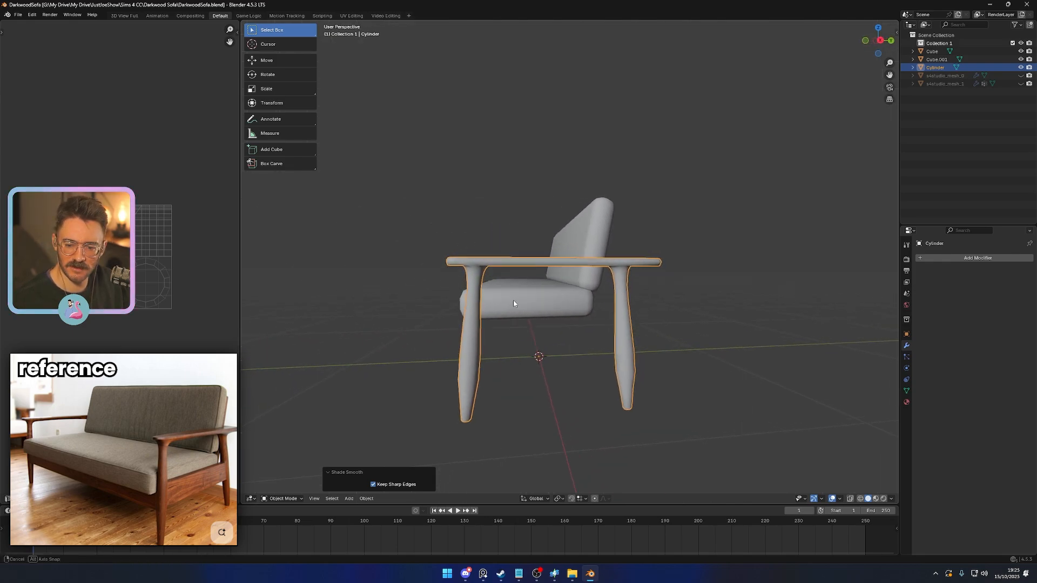
- Scale the side frame's whole mesh along global X by about 1.08
{"action": "scroll", "coordinate": [461, 299], "scroll_direction": "up", "scroll_amount": 3}
{"action": "scroll", "coordinate": [488, 290], "scroll_direction": "down", "scroll_amount": 5}
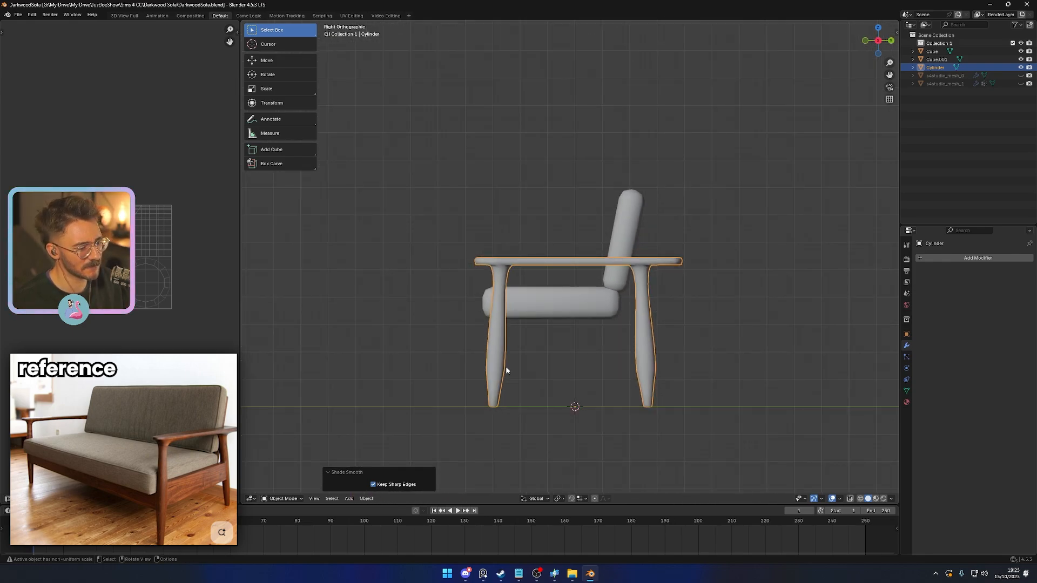
{"action": "mouse_move", "coordinate": [505, 366]}
{"action": "middle_mouse_down"}
{"action": "mouse_move", "coordinate": [402, 340]}
{"action": "mouse_move", "coordinate": [500, 370]}
{"action": "middle_mouse_up"}
{"action": "scroll", "coordinate": [501, 370], "scroll_direction": "down", "scroll_amount": 5}
{"action": "middle_click_drag", "start_coordinate": [474, 405], "coordinate": [540, 335]}
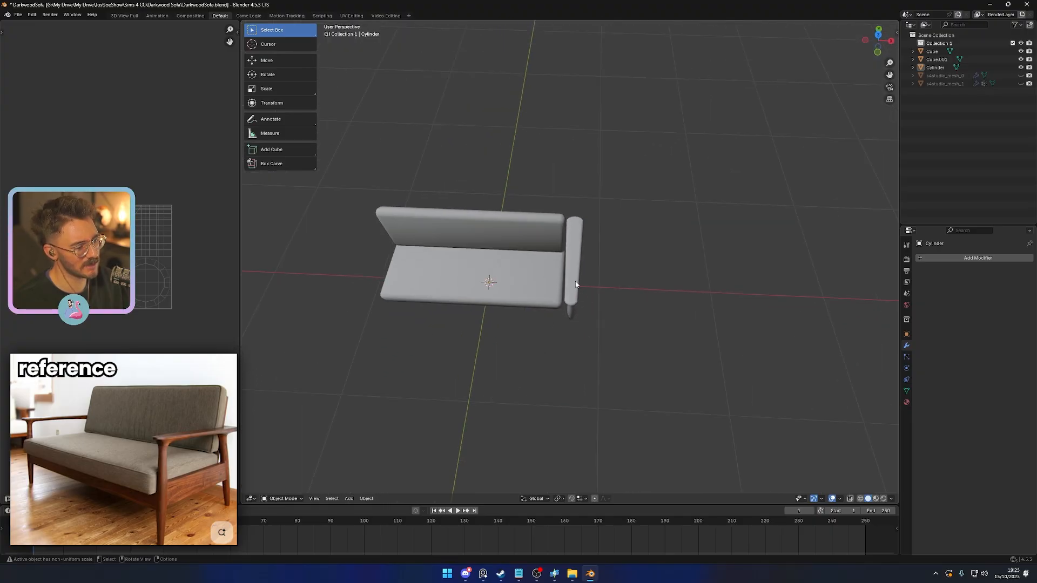
{"action": "left_click", "coordinate": [573, 281]}
{"action": "key", "text": "s"}
{"action": "right_click", "coordinate": [621, 325]}
{"action": "right_click", "coordinate": [621, 325]}
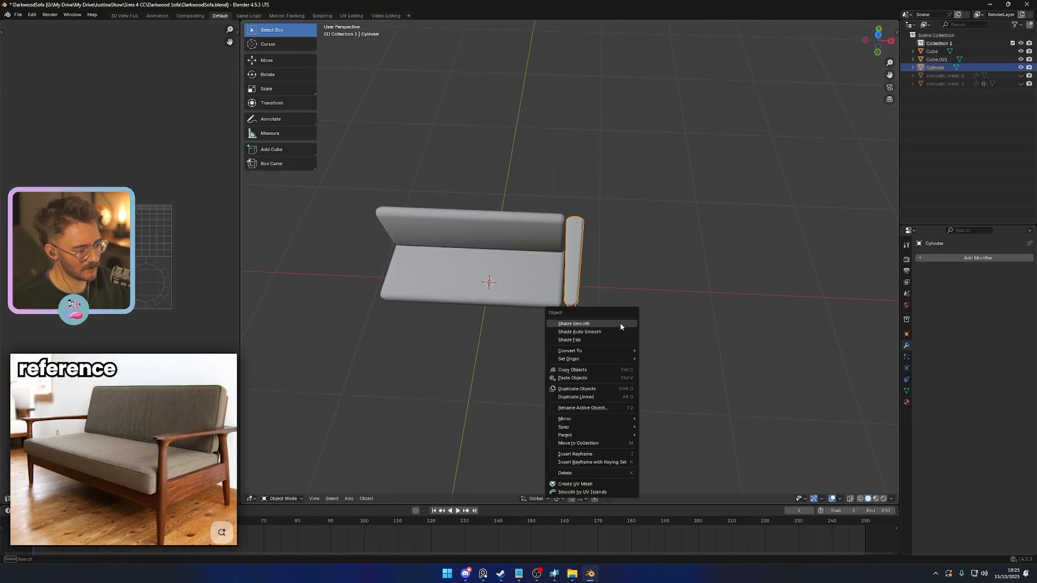
{"action": "key", "text": "Tab"}
{"action": "key", "text": "s"}
{"action": "key", "text": "x"}
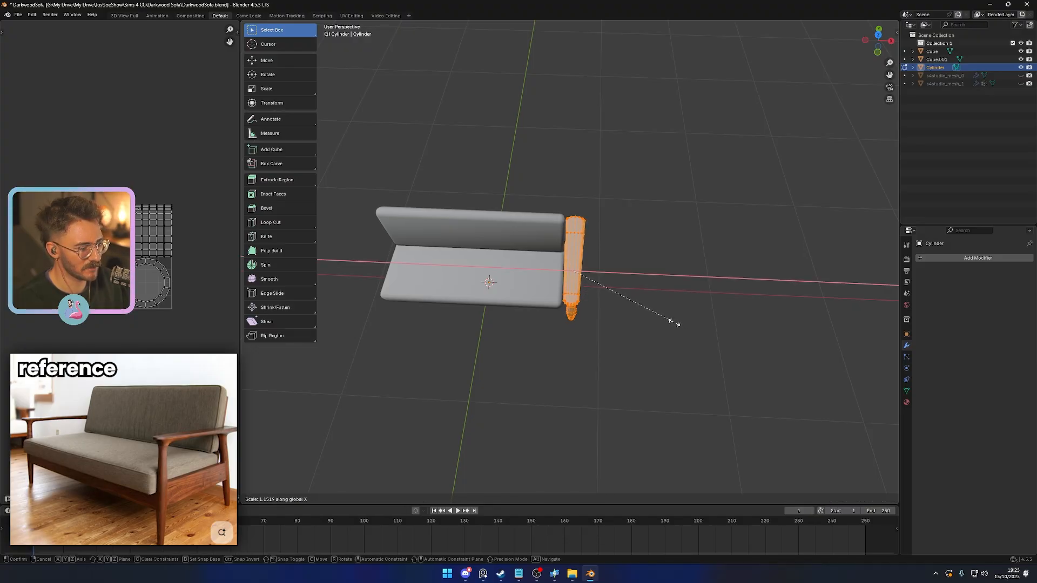
{"action": "left_click", "coordinate": [668, 321]}
- Rotate the side frame's mesh about -2.4° around global Z and apply the object's scale
{"action": "key", "text": "z"}
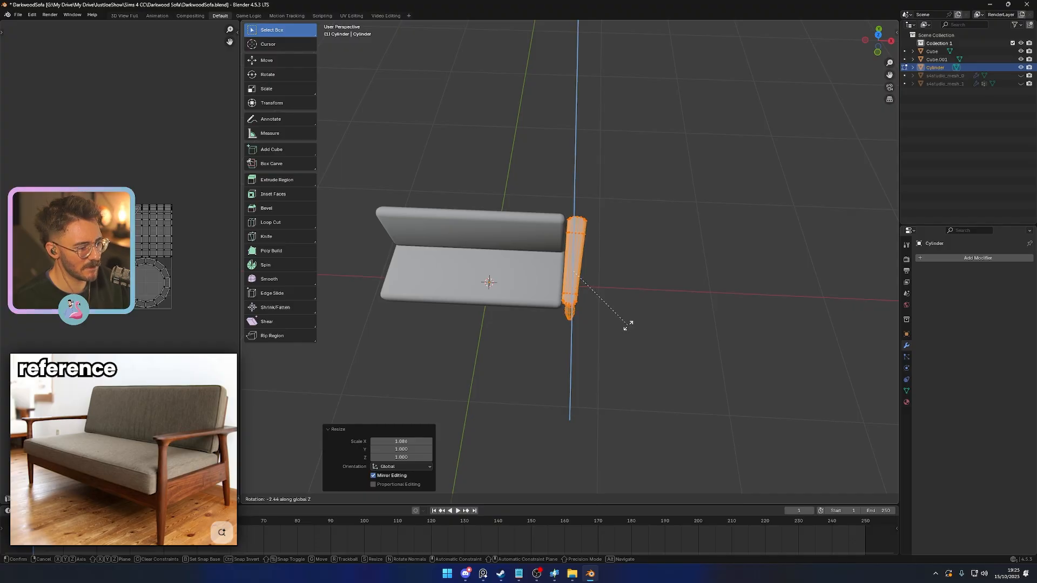
{"action": "left_click", "coordinate": [628, 325]}
{"action": "key", "text": "KP_7"}
{"action": "key", "text": "Tab"}
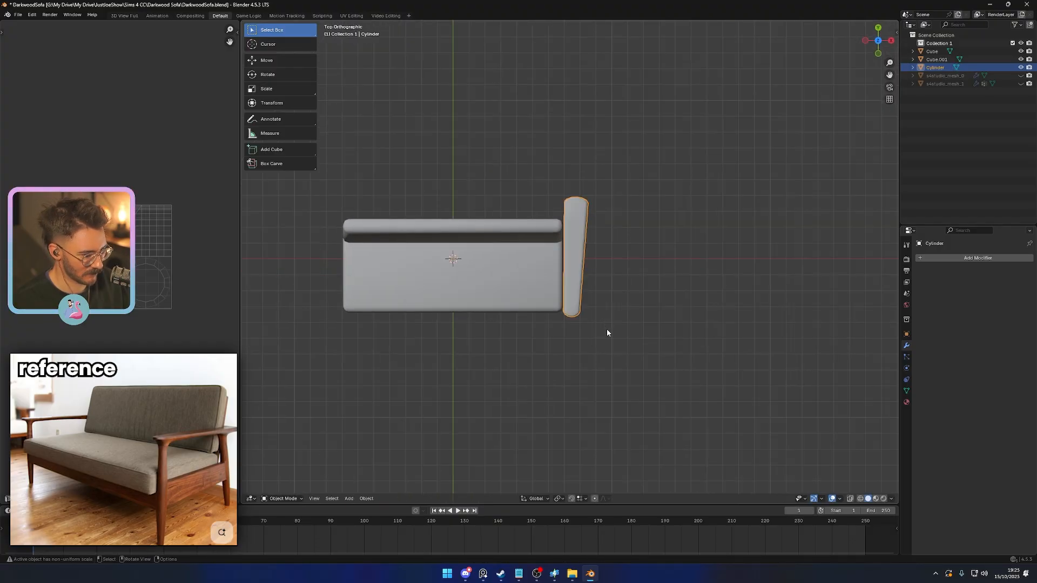
{"action": "key", "text": "ctrl+a"}
{"action": "left_click", "coordinate": [608, 330]}
- Move the side frame along global Y toward the front of the seat
{"action": "middle_click_drag", "start_coordinate": [620, 349], "coordinate": [645, 361]}
{"action": "scroll", "coordinate": [513, 331], "scroll_direction": "up", "scroll_amount": 3}
{"action": "key", "text": "g"}
{"action": "key", "text": "y"}
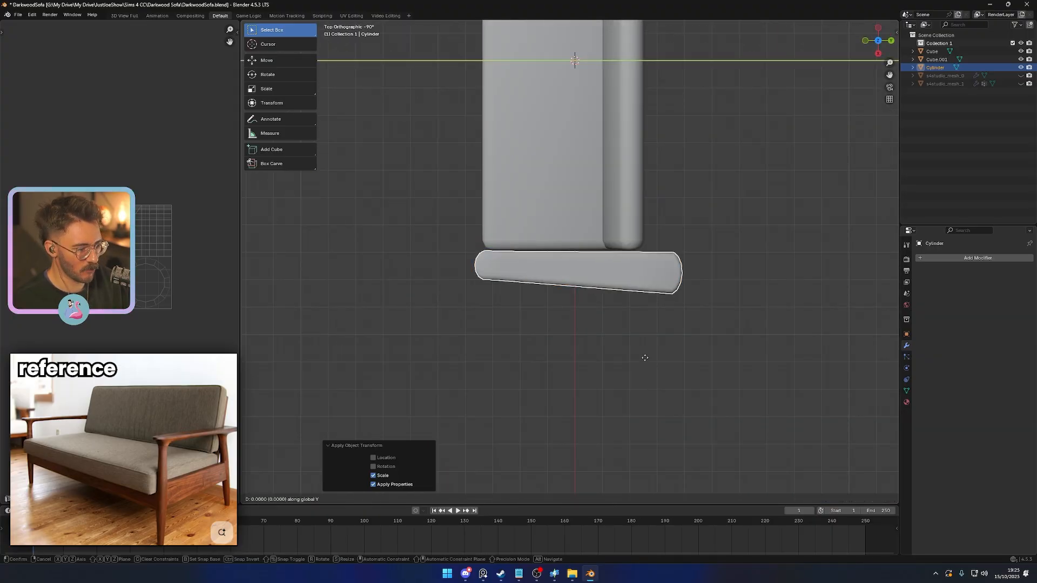
{"action": "left_click", "coordinate": [622, 357]}
{"action": "left_click", "coordinate": [601, 371]}
- Nudge the side frame slightly backward along global Y and save the file
{"action": "middle_click_drag", "start_coordinate": [601, 370], "coordinate": [616, 300]}
{"action": "middle_click_drag", "start_coordinate": [649, 337], "coordinate": [589, 350]}
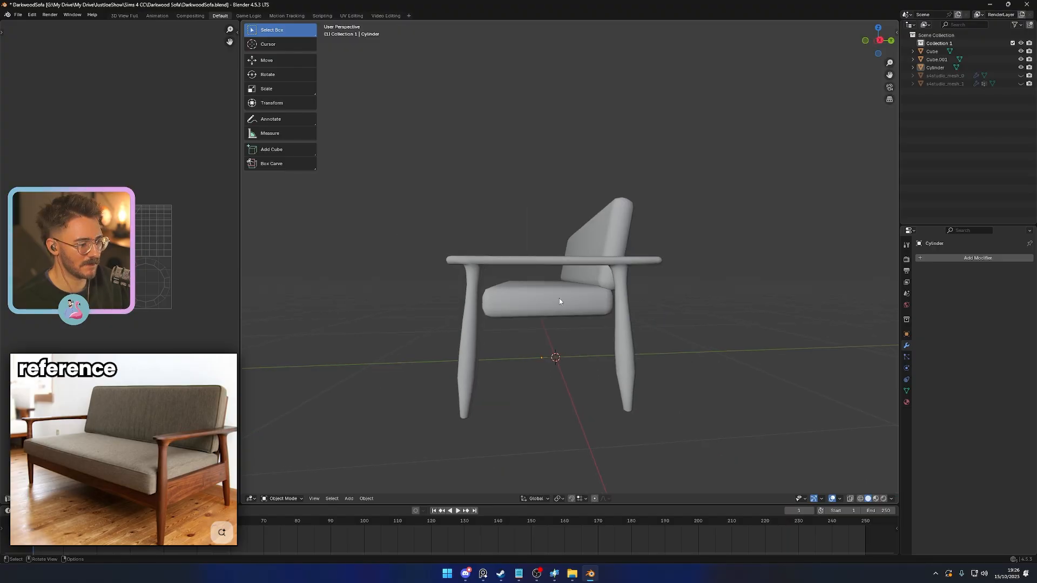
{"action": "left_click", "coordinate": [627, 364]}
{"action": "key", "text": "g"}
{"action": "key", "text": "y"}
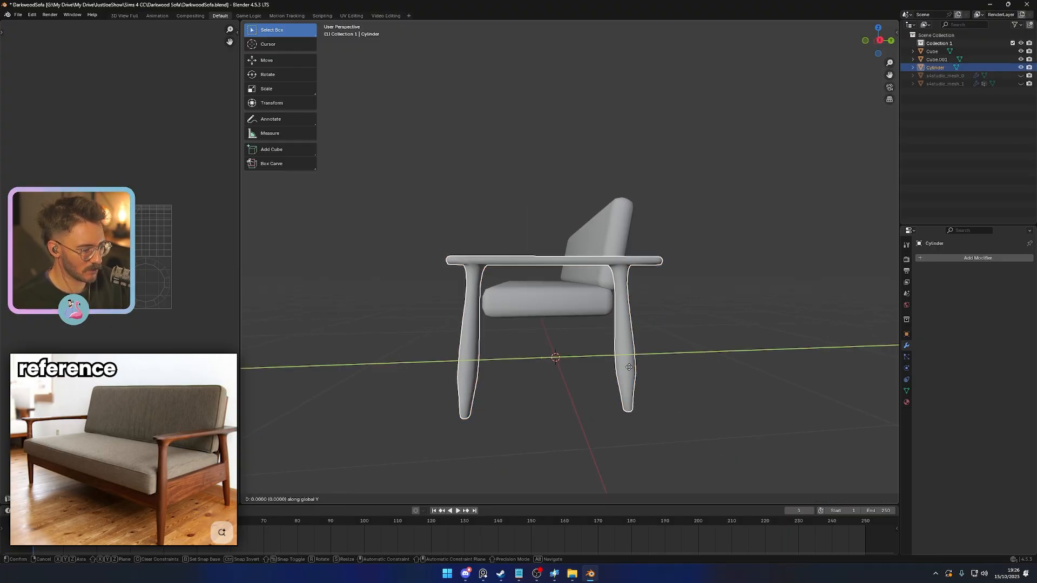
{"action": "left_click", "coordinate": [631, 365]}
{"action": "left_click", "coordinate": [698, 375]}
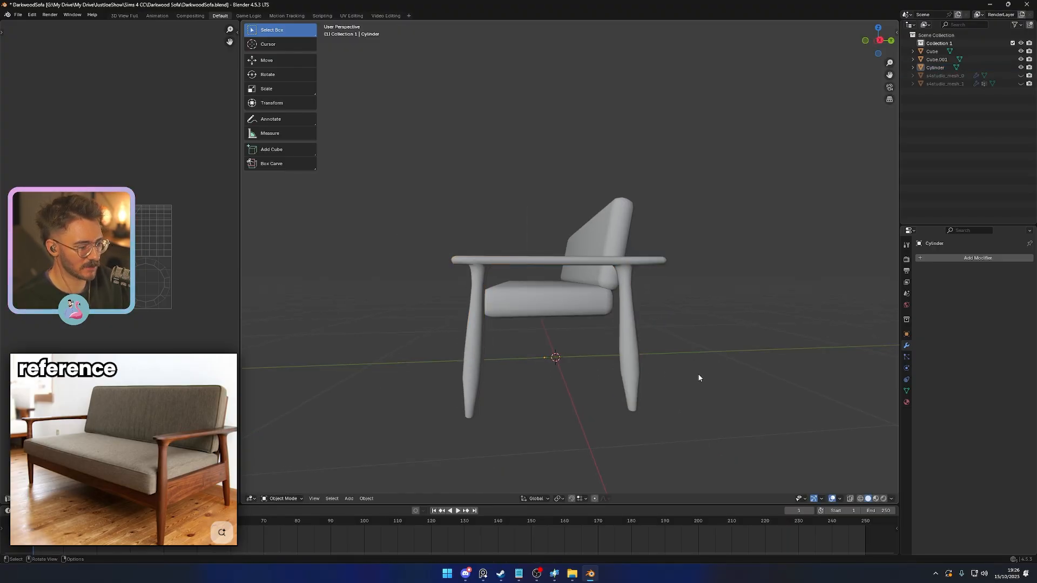
{"action": "key", "text": "ctrl+s"}
- Add a Mirror modifier to the side frame, mirroring only across the X axis
{"action": "middle_click_drag", "start_coordinate": [698, 375], "coordinate": [579, 300]}
{"action": "left_click", "coordinate": [581, 261]}
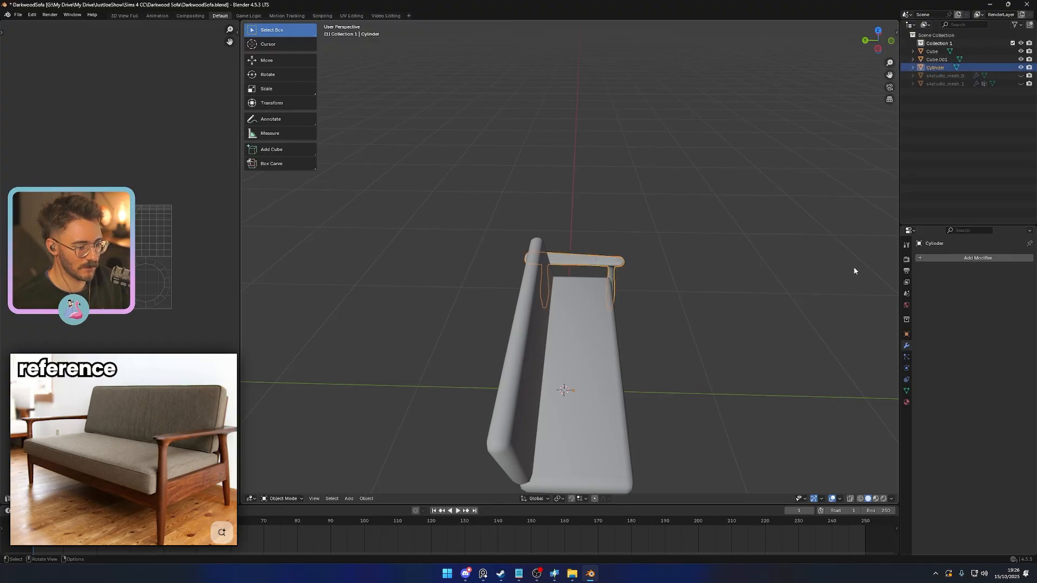
{"action": "left_click", "coordinate": [951, 259]}
{"action": "type", "text": "mir"}
{"action": "key", "text": "Return"}
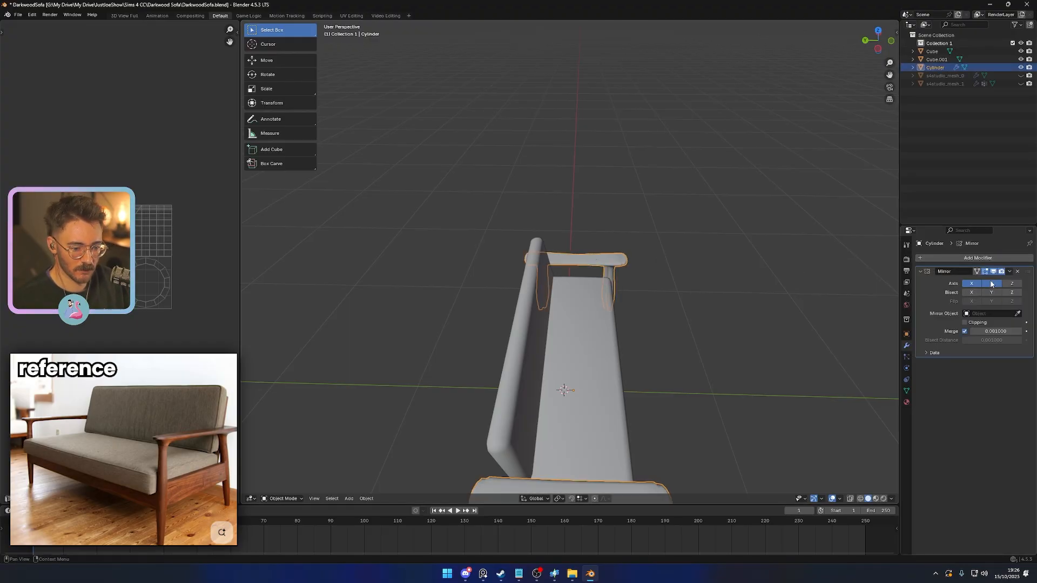
{"action": "left_click", "coordinate": [992, 283]}
{"action": "left_click", "coordinate": [991, 292]}
{"action": "middle_click_drag", "start_coordinate": [840, 320], "coordinate": [779, 304]}
{"action": "left_click", "coordinate": [992, 293]}
{"action": "left_click", "coordinate": [991, 284]}
{"action": "left_click", "coordinate": [969, 285]}
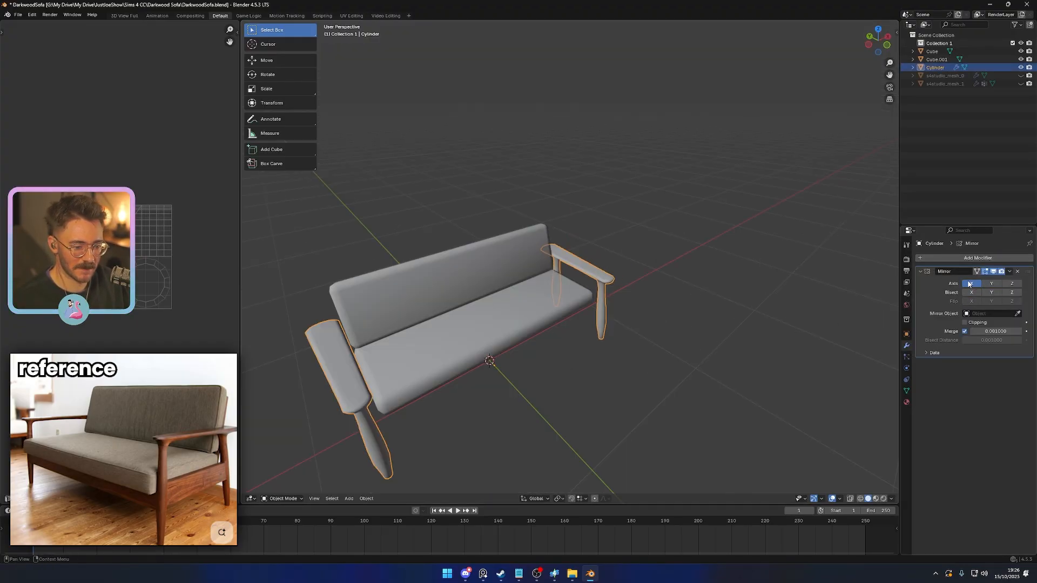
{"action": "scroll", "coordinate": [679, 346], "scroll_direction": "down", "scroll_amount": 3}
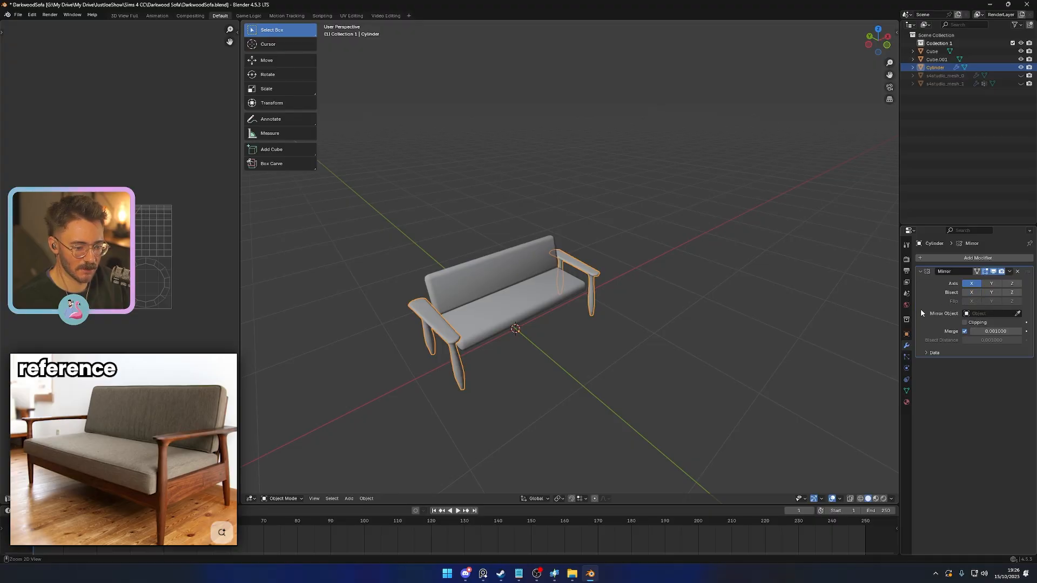
- Apply the side frame's Mirror modifier and check the mirrored frame from the side
{"action": "key", "text": "ctrl+a"}
{"action": "middle_click_drag", "start_coordinate": [545, 345], "coordinate": [481, 368]}
{"action": "scroll", "coordinate": [519, 386], "scroll_direction": "up", "scroll_amount": 2}
{"action": "left_click", "coordinate": [533, 402]}
{"action": "middle_click_drag", "start_coordinate": [533, 402], "coordinate": [432, 394]}
{"action": "scroll", "coordinate": [526, 389], "scroll_direction": "up", "scroll_amount": 2}
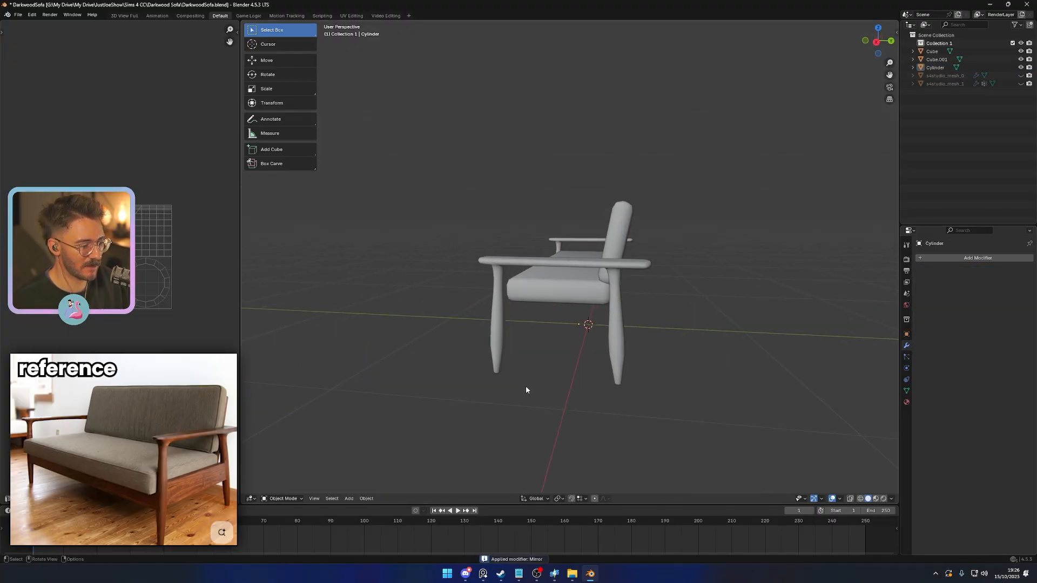
{"action": "middle_click_drag", "start_coordinate": [528, 389], "coordinate": [628, 392]}
- Undo the applied mirroring and remove the Mirror modifier from the side frame
{"action": "key", "text": "ctrl+z"}
{"action": "key", "text": "ctrl+z"}
{"action": "key", "text": "ctrl+z"}
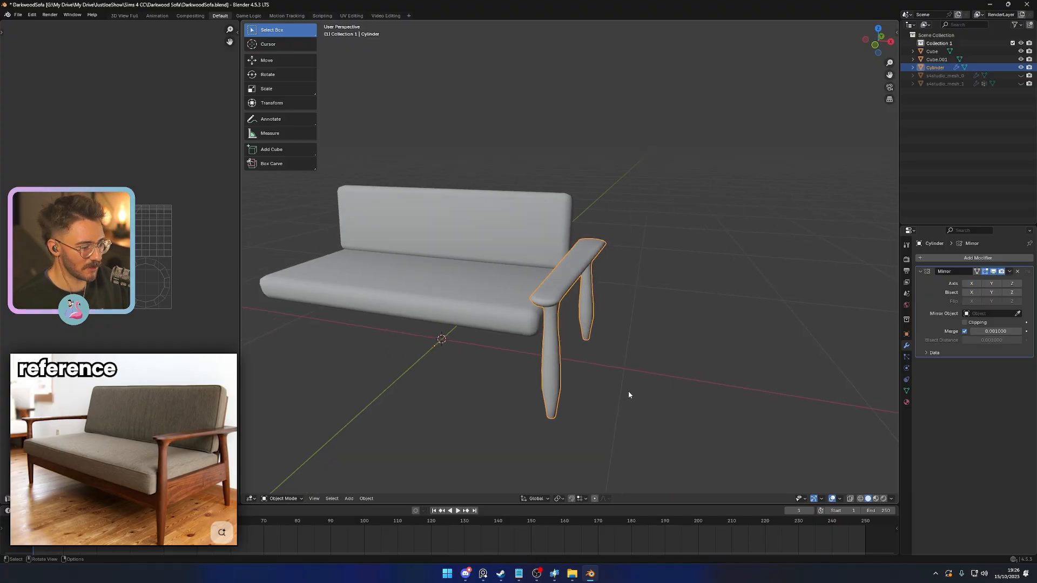
{"action": "left_click", "coordinate": [1017, 272]}
- Add a centred horizontal edge loop to the middle section of the side frame's legs
{"action": "middle_click_drag", "start_coordinate": [659, 344], "coordinate": [662, 315]}
{"action": "key", "text": "Tab"}
{"action": "scroll", "coordinate": [637, 367], "scroll_direction": "up", "scroll_amount": 3}
{"action": "key", "text": "3"}
{"action": "left_click", "coordinate": [603, 295]}
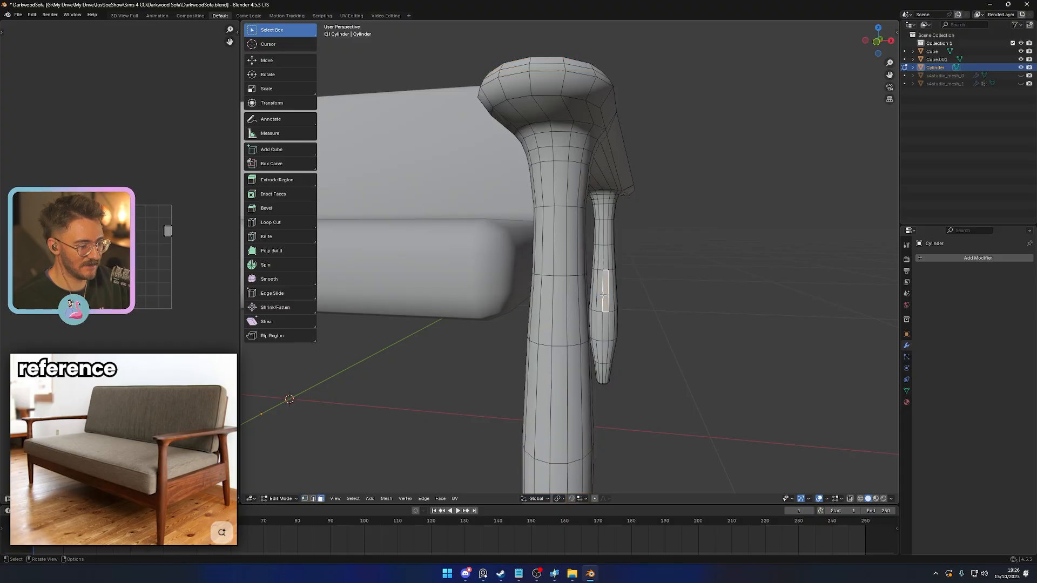
{"action": "middle_click_drag", "start_coordinate": [604, 296], "coordinate": [519, 301]}
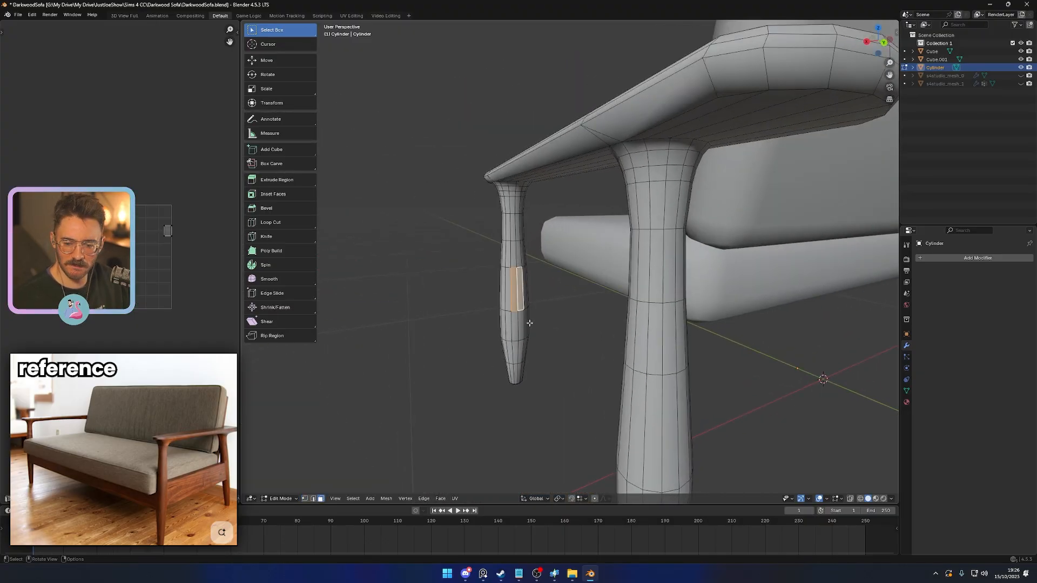
{"action": "middle_click_drag", "start_coordinate": [578, 345], "coordinate": [488, 283]}
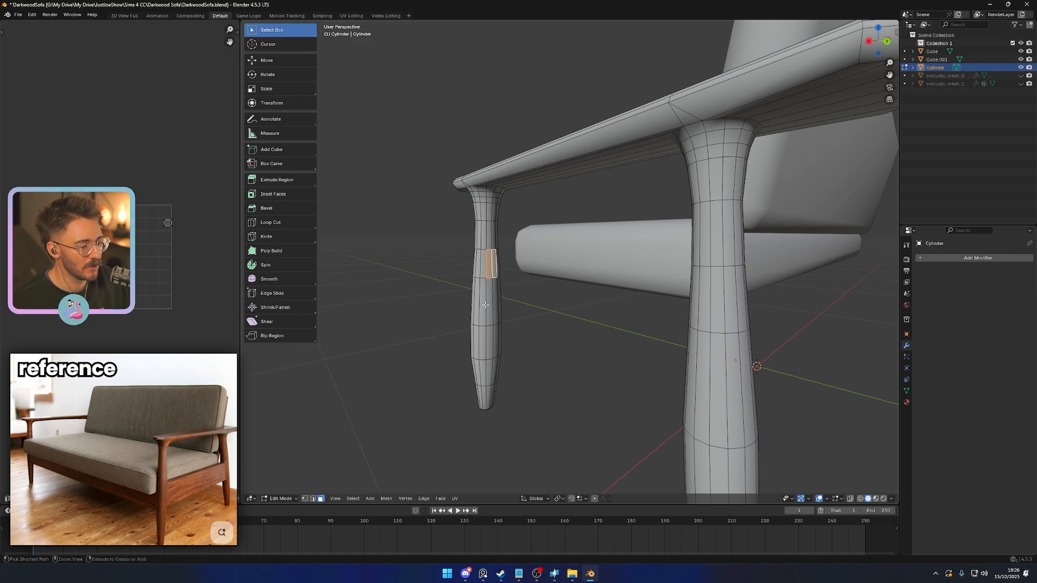
{"action": "key", "text": "ctrl+r"}
{"action": "left_click", "coordinate": [486, 305]}
{"action": "right_click", "coordinate": [485, 306]}
- Bridge the facing two-by-two face patches on the front and rear legs to form a crossrail between them
{"action": "middle_click_drag", "start_coordinate": [486, 305], "coordinate": [721, 293]}
{"action": "key", "text": "3"}
{"action": "left_click", "coordinate": [623, 281]}
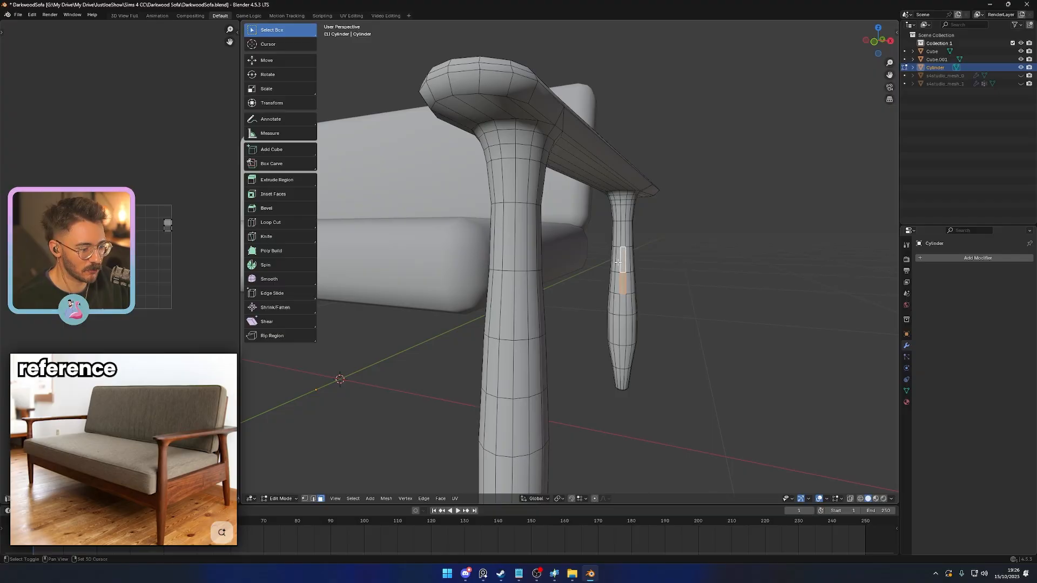
{"action": "middle_click_drag", "start_coordinate": [621, 292], "coordinate": [483, 293]}
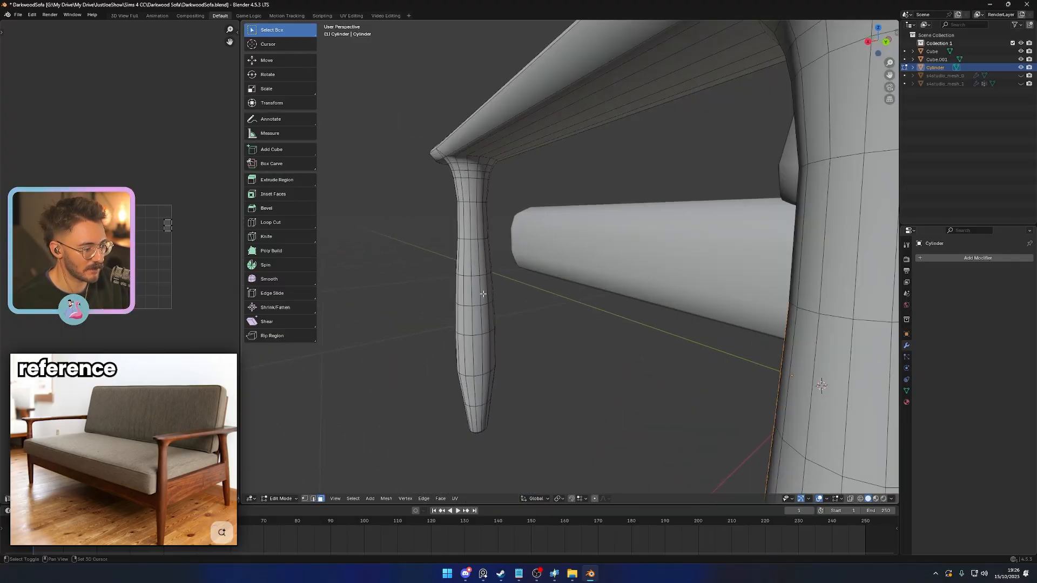
{"action": "right_click", "coordinate": [555, 341]}
{"action": "right_click", "coordinate": [552, 344]}
{"action": "left_click", "coordinate": [539, 339]}
{"action": "scroll", "coordinate": [538, 339], "scroll_direction": "down", "scroll_amount": 5}
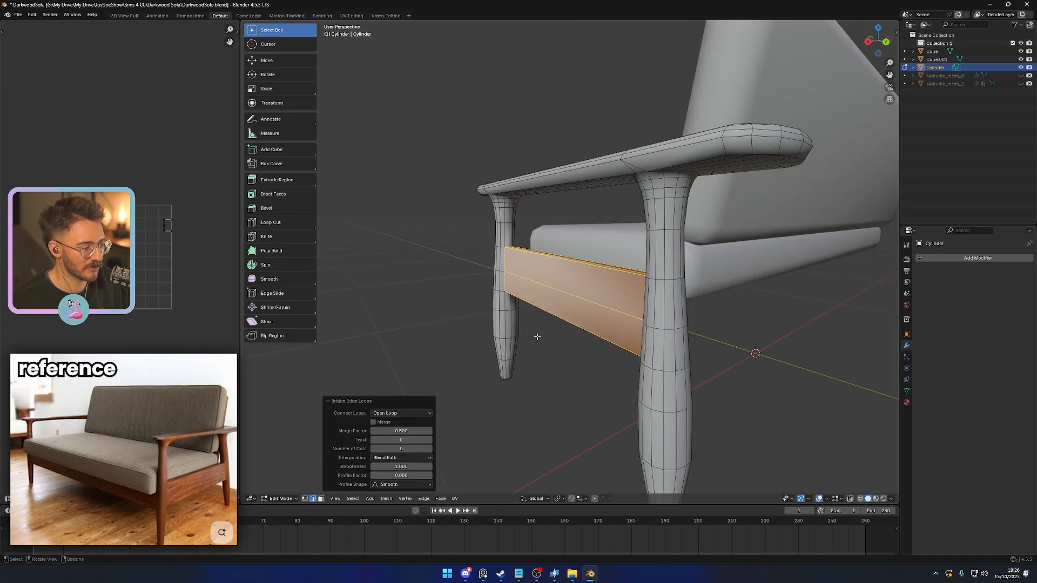
{"action": "middle_click_drag", "start_coordinate": [537, 339], "coordinate": [574, 355]}
{"action": "scroll", "coordinate": [675, 354], "scroll_direction": "down", "scroll_amount": 4}
{"action": "key", "text": "Tab"}
{"action": "scroll", "coordinate": [594, 356], "scroll_direction": "up", "scroll_amount": 5}
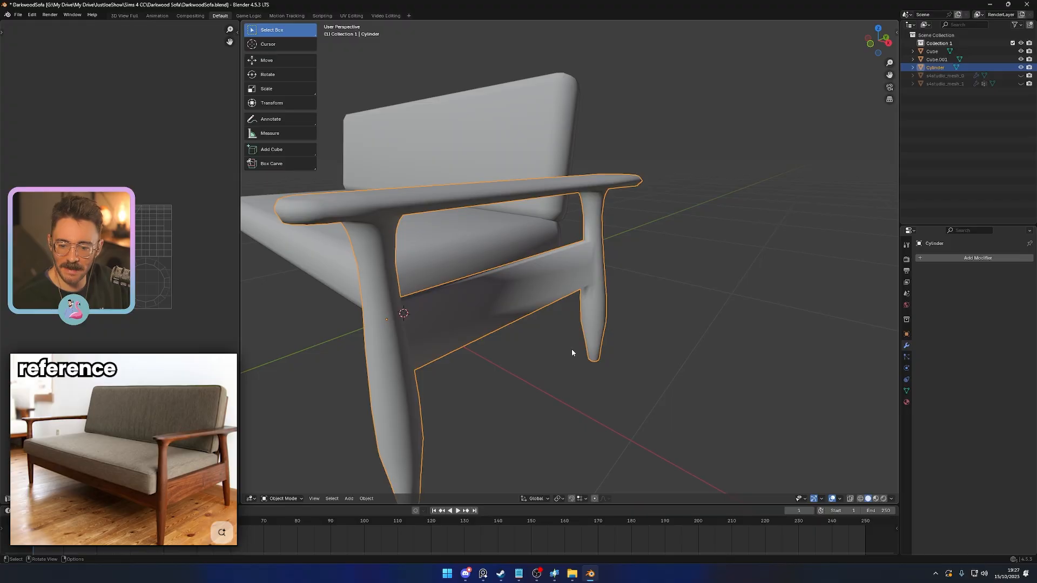
- Merge all of the side frame's vertices by distance with the new crossrail included
{"action": "scroll", "coordinate": [571, 348], "scroll_direction": "up", "scroll_amount": 6}
{"action": "key", "text": "Tab"}
{"action": "left_click", "coordinate": [697, 261]}
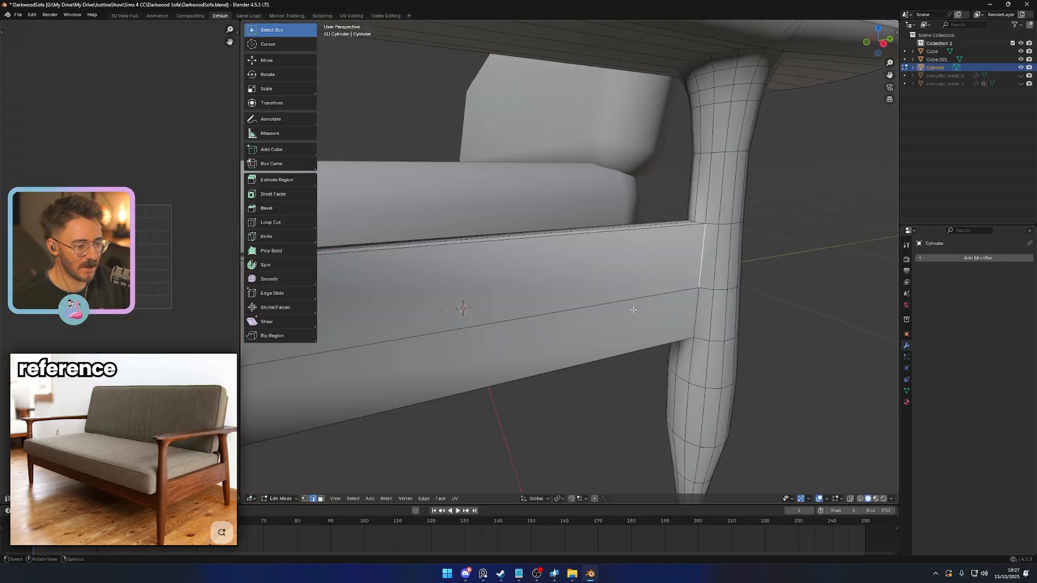
{"action": "key", "text": "a"}
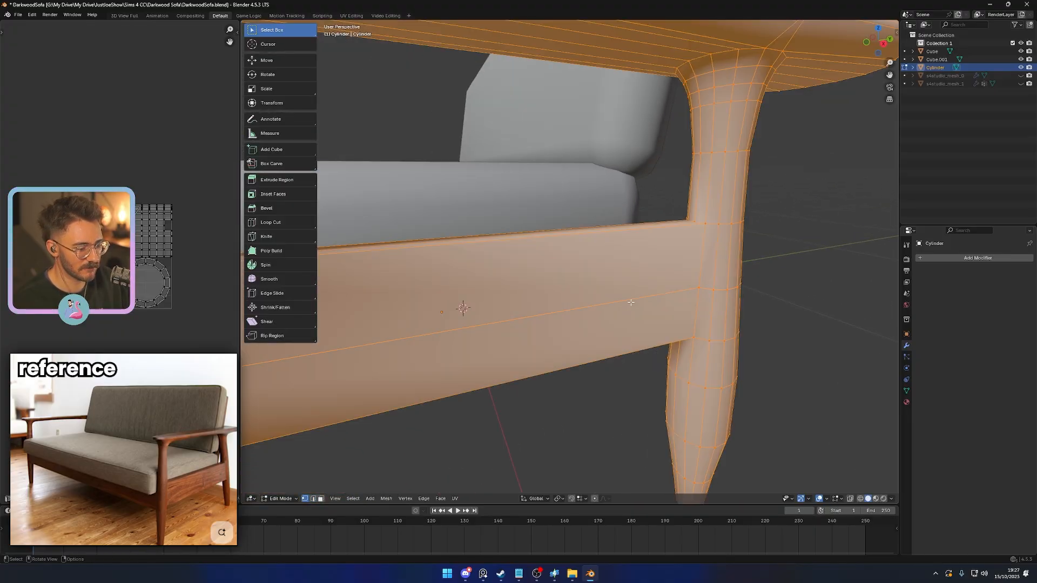
{"action": "left_click", "coordinate": [639, 360]}
{"action": "middle_click_drag", "start_coordinate": [622, 350], "coordinate": [632, 319]}
{"action": "key", "text": "Tab"}
{"action": "scroll", "coordinate": [560, 333], "scroll_direction": "down", "scroll_amount": 4}
{"action": "scroll", "coordinate": [590, 305], "scroll_direction": "up", "scroll_amount": 3}
- Mark the vertical edges where the crossrail's outer side meets the front leg as sharp
{"action": "key", "text": "Tab"}
{"action": "left_click", "coordinate": [567, 372]}
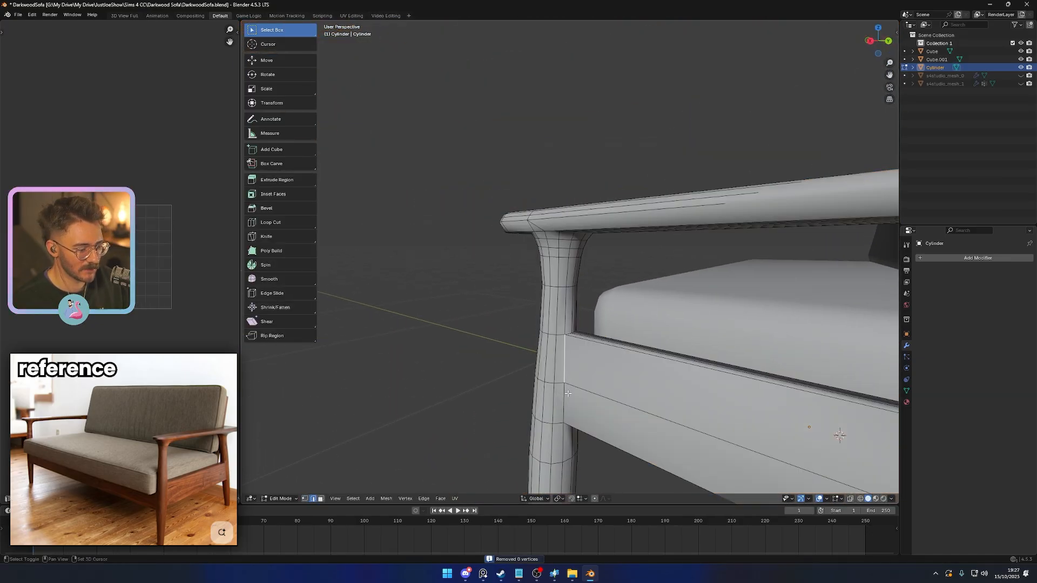
{"action": "middle_click_drag", "start_coordinate": [602, 427], "coordinate": [576, 408]}
{"action": "right_click", "coordinate": [576, 409]}
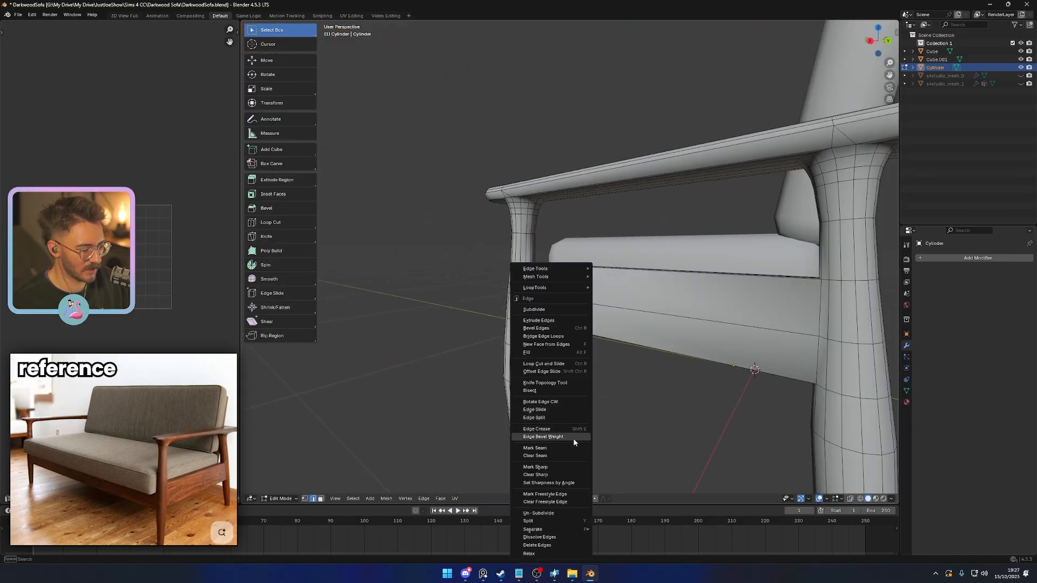
{"action": "left_click", "coordinate": [552, 467]}
{"action": "key", "text": "Tab"}
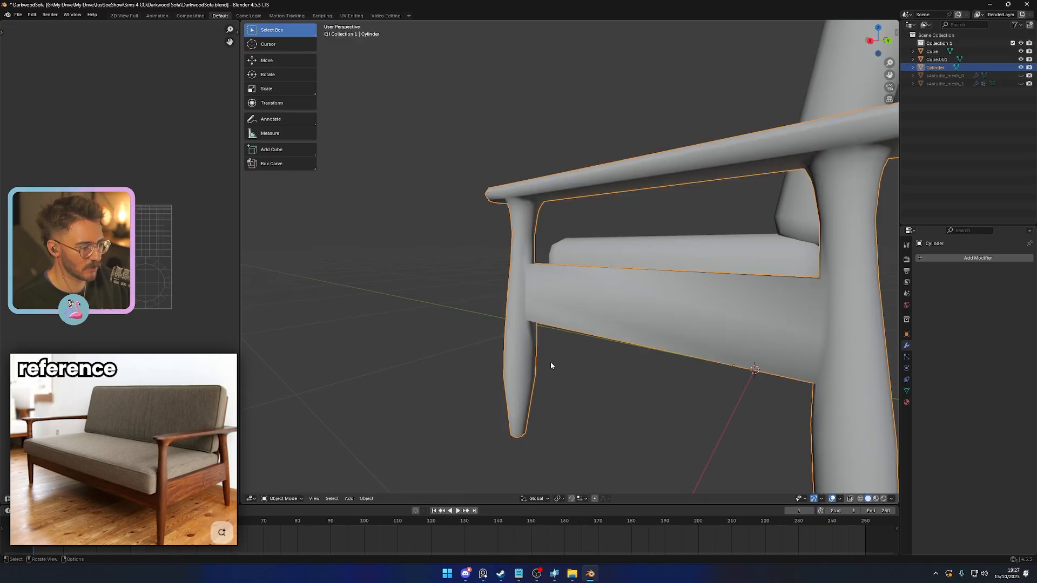
- Mark the vertical edges where the crossrail's outer side meets the rear leg as sharp
{"action": "key", "text": "Tab"}
{"action": "key", "text": "Tab"}
{"action": "middle_click_drag", "start_coordinate": [583, 366], "coordinate": [674, 304]}
{"action": "key", "text": "Tab"}
{"action": "scroll", "coordinate": [700, 325], "scroll_direction": "up", "scroll_amount": 2}
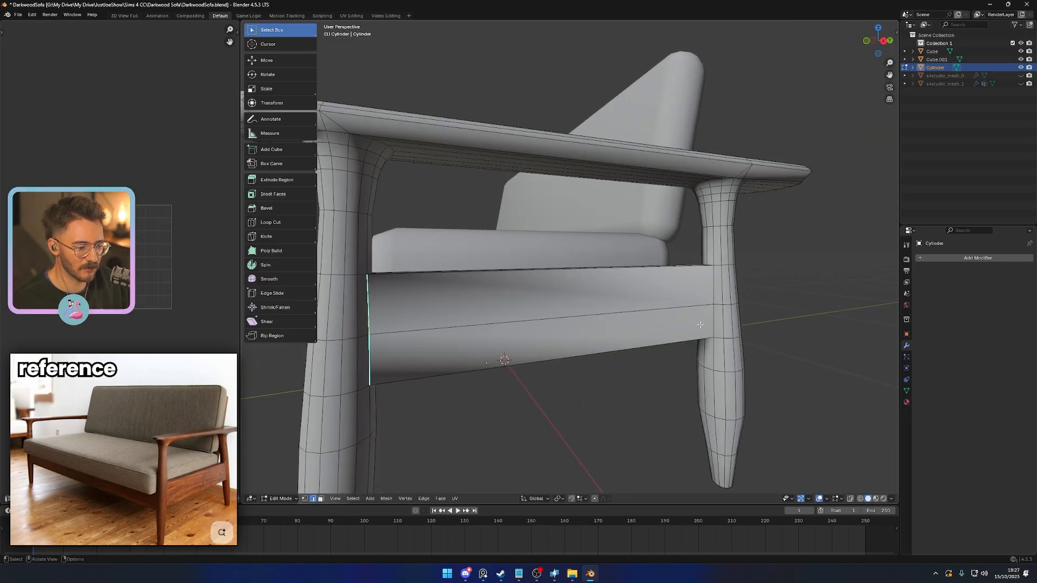
{"action": "right_click", "coordinate": [672, 359]}
{"action": "left_click", "coordinate": [666, 359]}
- Mark the vertical edges where the crossrail's inner side meets the legs as sharp
{"action": "middle_click_drag", "start_coordinate": [666, 359], "coordinate": [514, 325]}
{"action": "left_click", "coordinate": [428, 256]}
{"action": "left_click", "coordinate": [431, 280], "text": "shift"}
{"action": "right_click", "coordinate": [445, 294]}
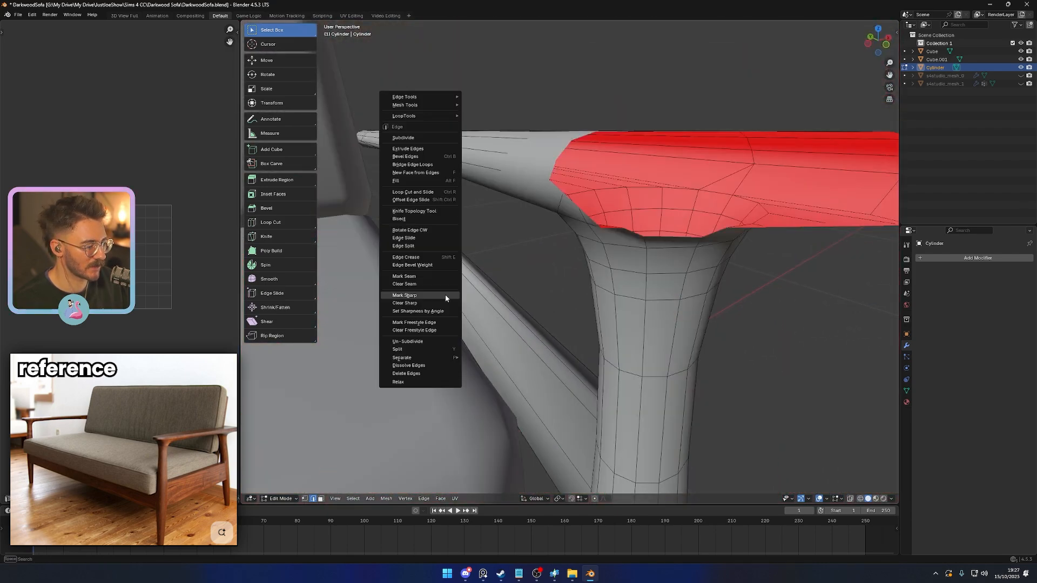
{"action": "left_click", "coordinate": [445, 293]}
{"action": "middle_click_drag", "start_coordinate": [445, 294], "coordinate": [651, 261]}
{"action": "left_click", "coordinate": [532, 375]}
{"action": "right_click", "coordinate": [534, 369]}
{"action": "left_click", "coordinate": [534, 369]}
{"action": "right_click", "coordinate": [458, 410]}
{"action": "left_click", "coordinate": [458, 410]}
{"action": "key", "text": "Tab"}
- Mark the short top edges where the crossrail meets the rear leg as sharp and save the file
{"action": "key", "text": "Tab"}
{"action": "scroll", "coordinate": [497, 336], "scroll_direction": "up", "scroll_amount": 2}
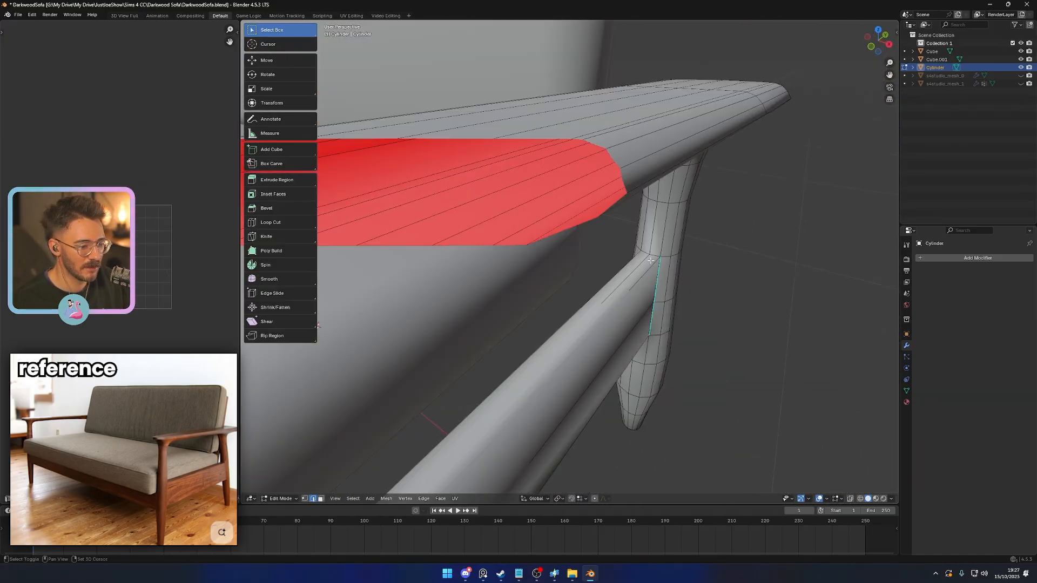
{"action": "right_click", "coordinate": [706, 317]}
{"action": "left_click", "coordinate": [712, 318]}
{"action": "scroll", "coordinate": [674, 314], "scroll_direction": "down", "scroll_amount": 4}
- Mark the remaining edges where the crossrail joins the leg as sharp and save the file
{"action": "key", "text": "Tab"}
{"action": "middle_click_drag", "start_coordinate": [674, 314], "coordinate": [585, 310]}
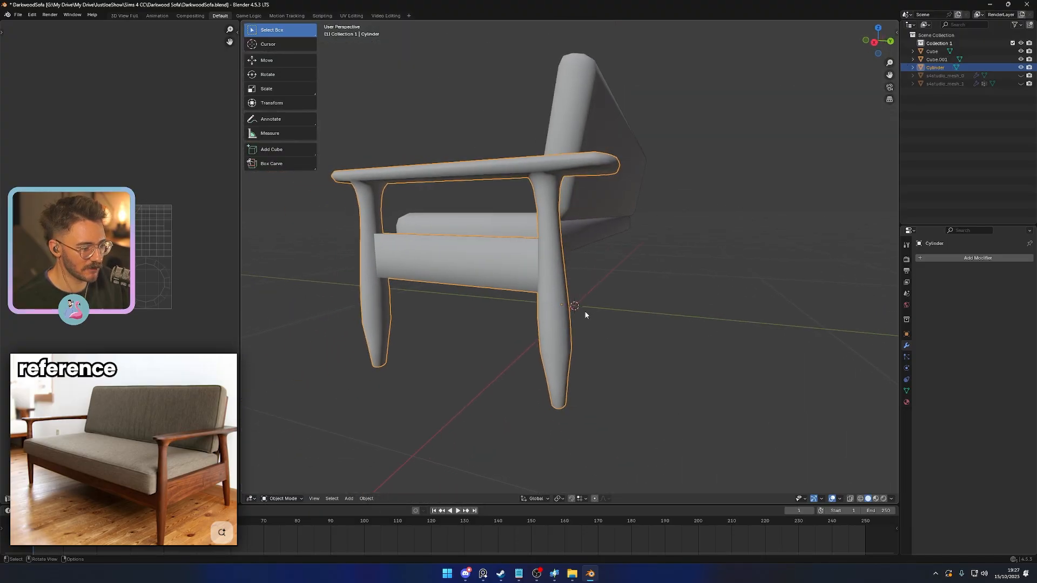
{"action": "scroll", "coordinate": [584, 310], "scroll_direction": "down", "scroll_amount": 4}
{"action": "key", "text": "ctrl+s"}
{"action": "middle_click_drag", "start_coordinate": [475, 338], "coordinate": [567, 345]}
{"action": "key", "text": "Tab"}
{"action": "scroll", "coordinate": [505, 287], "scroll_direction": "up", "scroll_amount": 3}
{"action": "right_click", "coordinate": [748, 358]}
{"action": "left_click", "coordinate": [742, 359]}
{"action": "scroll", "coordinate": [740, 361], "scroll_direction": "down", "scroll_amount": 4}
{"action": "key", "text": "Tab"}
{"action": "left_click", "coordinate": [587, 362]}
{"action": "key", "text": "ctrl+s"}
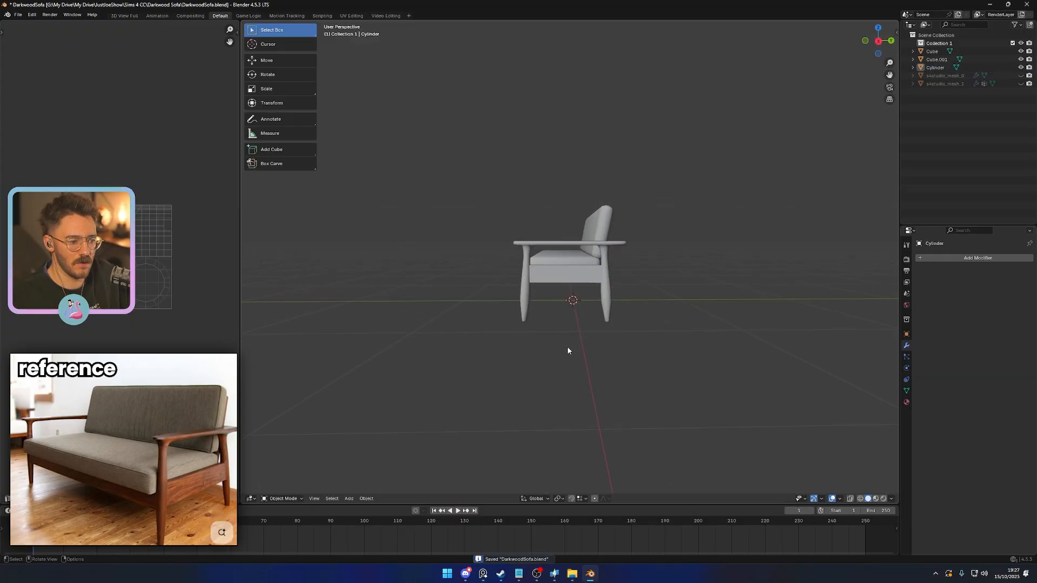
- Move the whole side frame mesh along X by about -0.009, closer to the cushions
{"action": "scroll", "coordinate": [567, 345], "scroll_direction": "up", "scroll_amount": 5}
{"action": "scroll", "coordinate": [579, 381], "scroll_direction": "down", "scroll_amount": 3}
{"action": "middle_click_drag", "start_coordinate": [580, 381], "coordinate": [614, 392]}
{"action": "scroll", "coordinate": [572, 383], "scroll_direction": "up", "scroll_amount": 2}
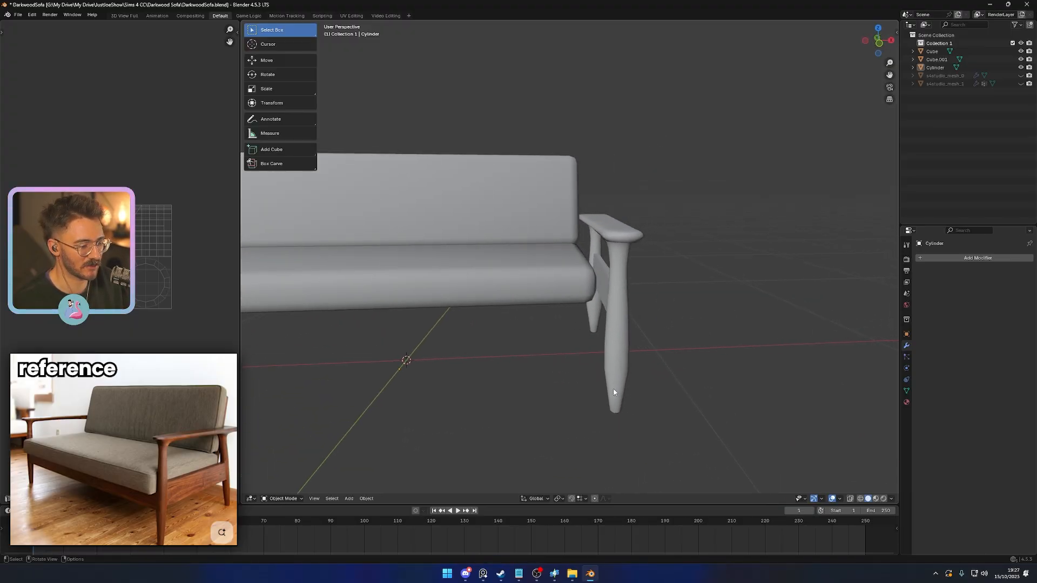
{"action": "key", "text": "KP_7"}
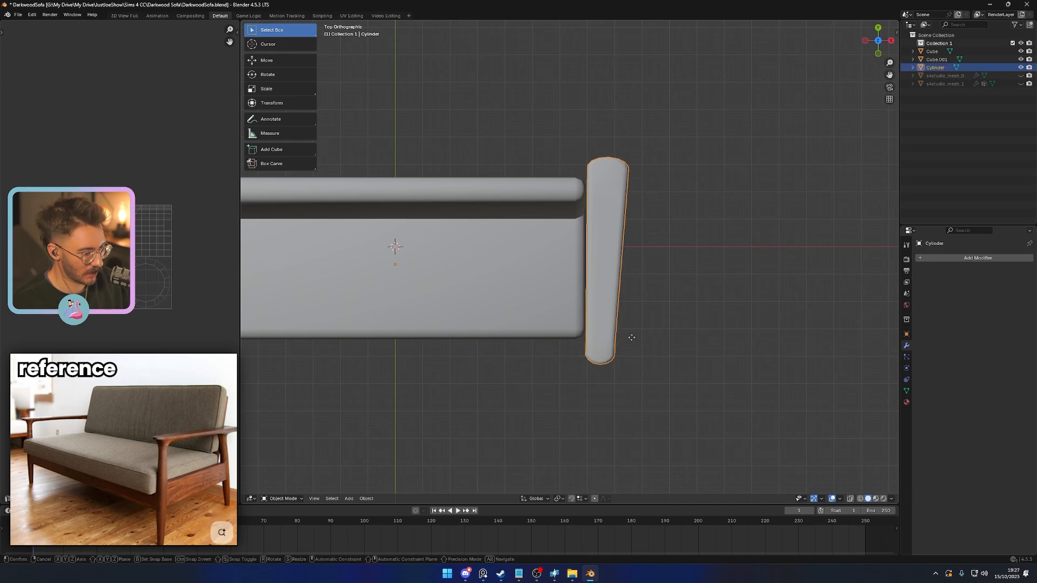
{"action": "key", "text": "Tab"}
{"action": "key", "text": "g"}
{"action": "key", "text": "x"}
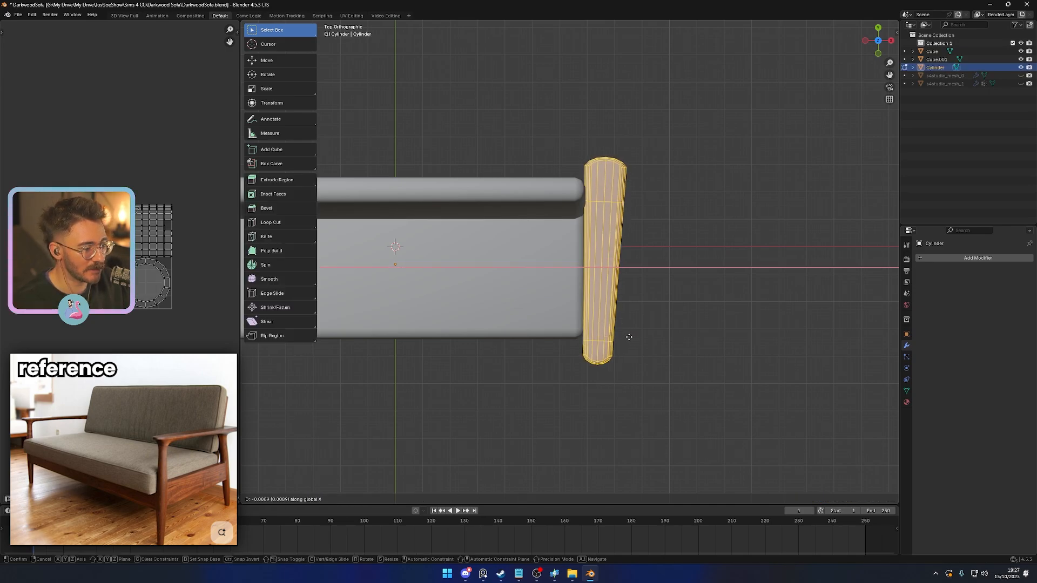
{"action": "left_click", "coordinate": [629, 337]}
- Nudge the entire side frame mesh back outward along X by about 0.002
{"action": "key", "text": "alt+a"}
{"action": "key", "text": "a"}
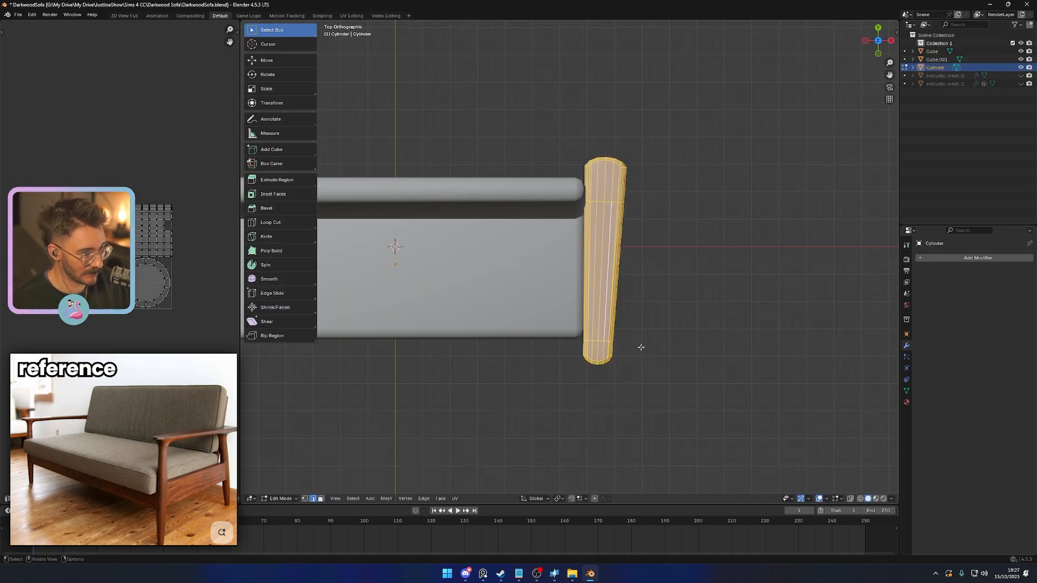
{"action": "key", "text": "g"}
{"action": "key", "text": "x"}
{"action": "left_click", "coordinate": [642, 347]}
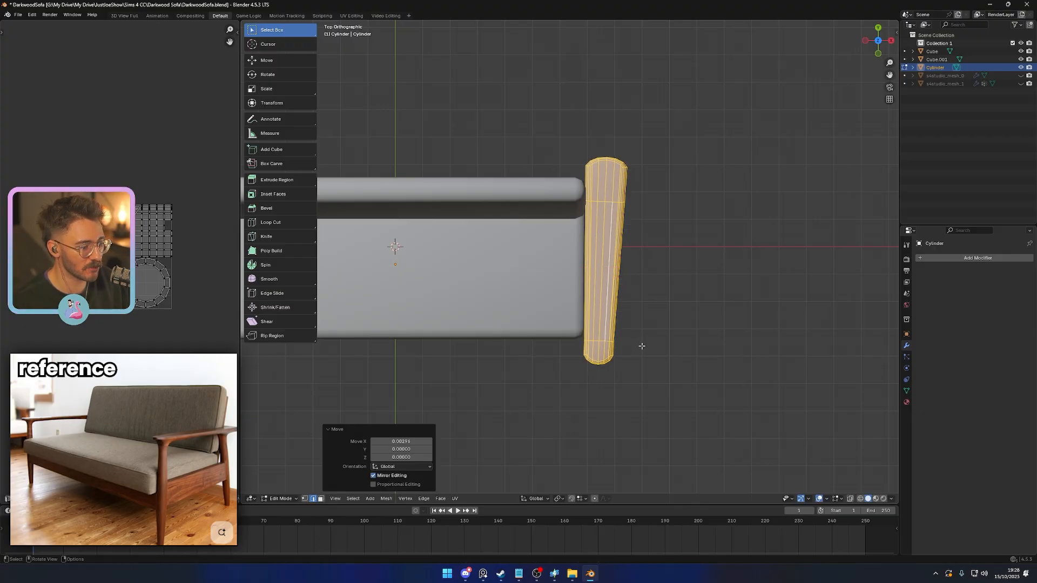
{"action": "key", "text": "Tab"}
- Add a Mirror modifier across the X axis to the side frame
{"action": "left_click", "coordinate": [657, 358]}
{"action": "middle_click_drag", "start_coordinate": [657, 358], "coordinate": [583, 283]}
{"action": "left_click", "coordinate": [584, 275]}
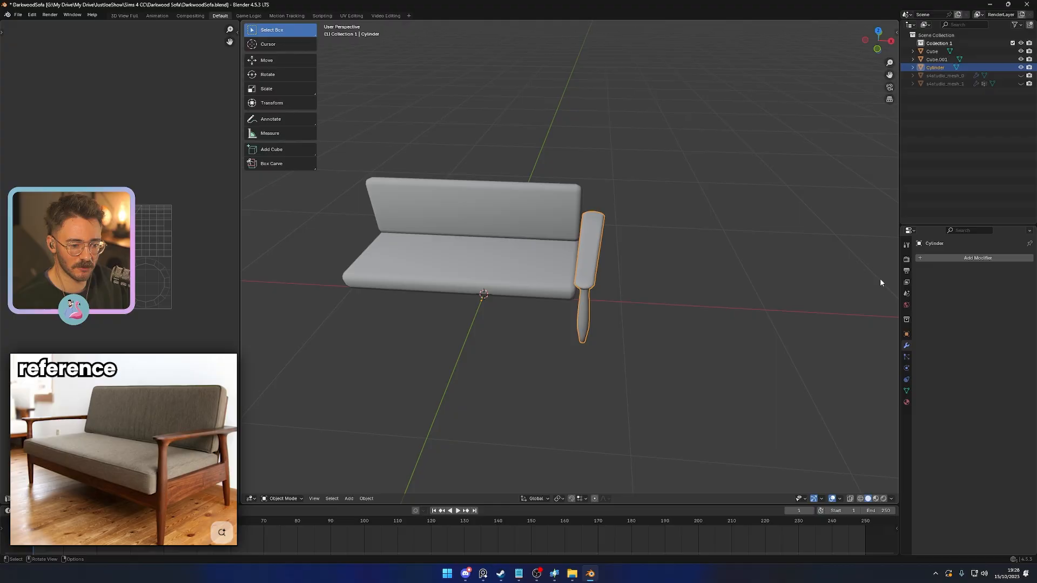
{"action": "left_click", "coordinate": [933, 260]}
{"action": "type", "text": "mirror"}
{"action": "key", "text": "Return"}
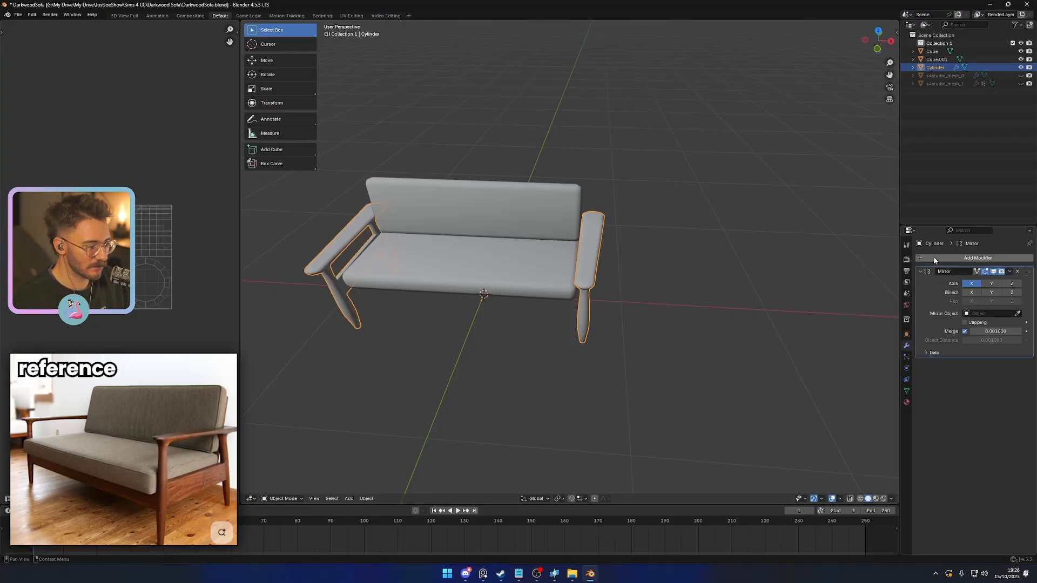
- Apply the frame's scale and apply its Mirror modifier
{"action": "key", "text": "ctrl+a"}
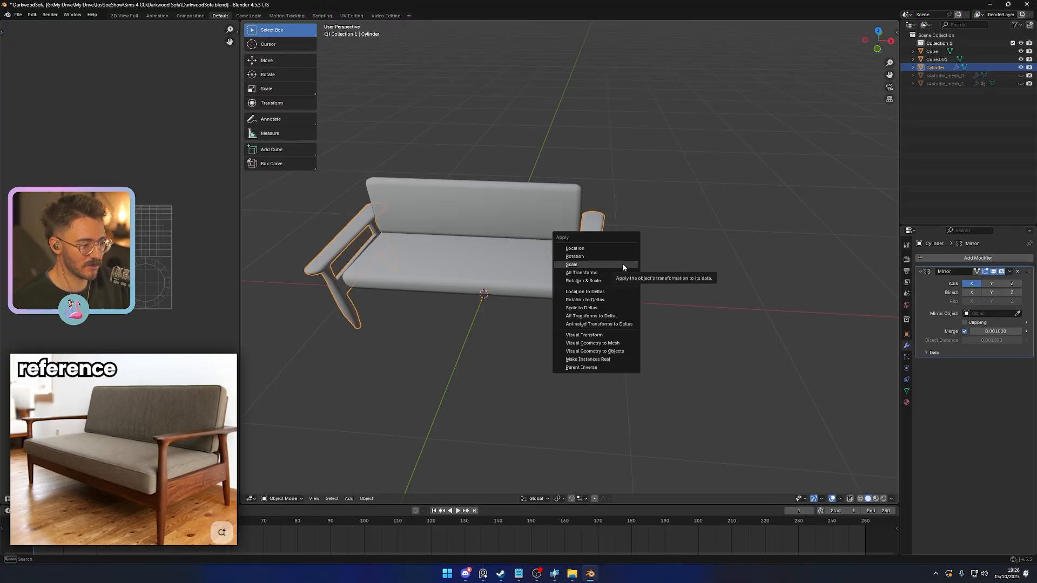
{"action": "left_click", "coordinate": [615, 265]}
{"action": "middle_click_drag", "start_coordinate": [640, 310], "coordinate": [528, 322]}
{"action": "scroll", "coordinate": [704, 322], "scroll_direction": "down", "scroll_amount": 4}
{"action": "key", "text": "ctrl+a"}
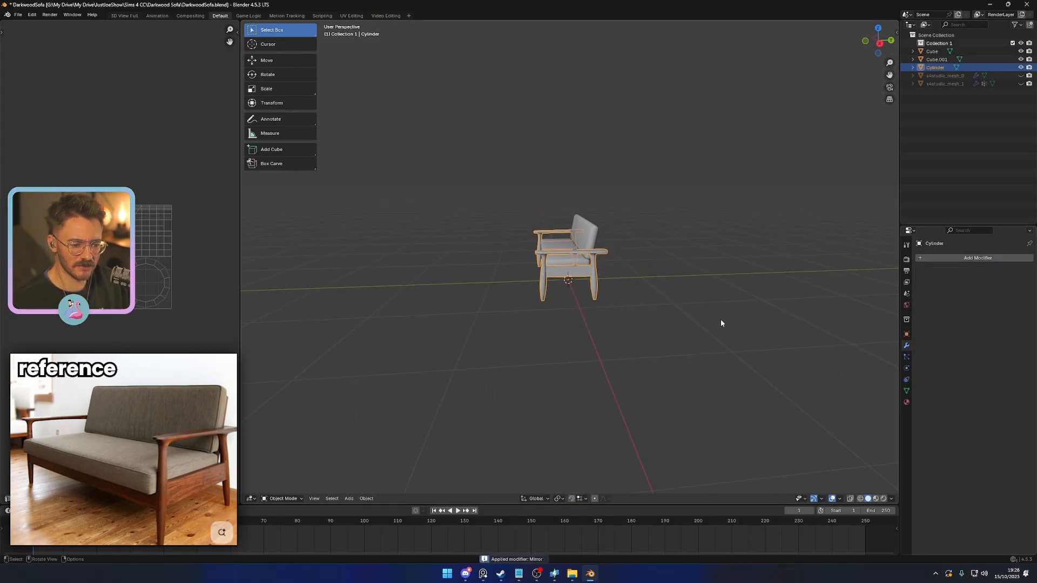
{"action": "middle_click_drag", "start_coordinate": [616, 324], "coordinate": [674, 335]}
{"action": "left_click", "coordinate": [675, 335]}
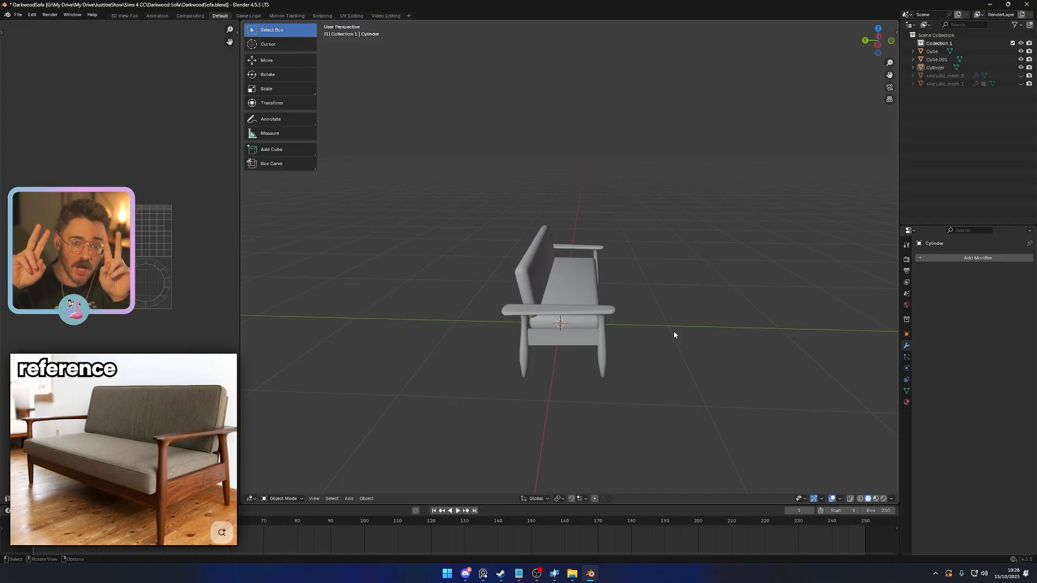
- Bridge the matching inner faces of the two rear legs to form a rear crossrail between the side frames
{"action": "middle_click_drag", "start_coordinate": [674, 334], "coordinate": [522, 318]}
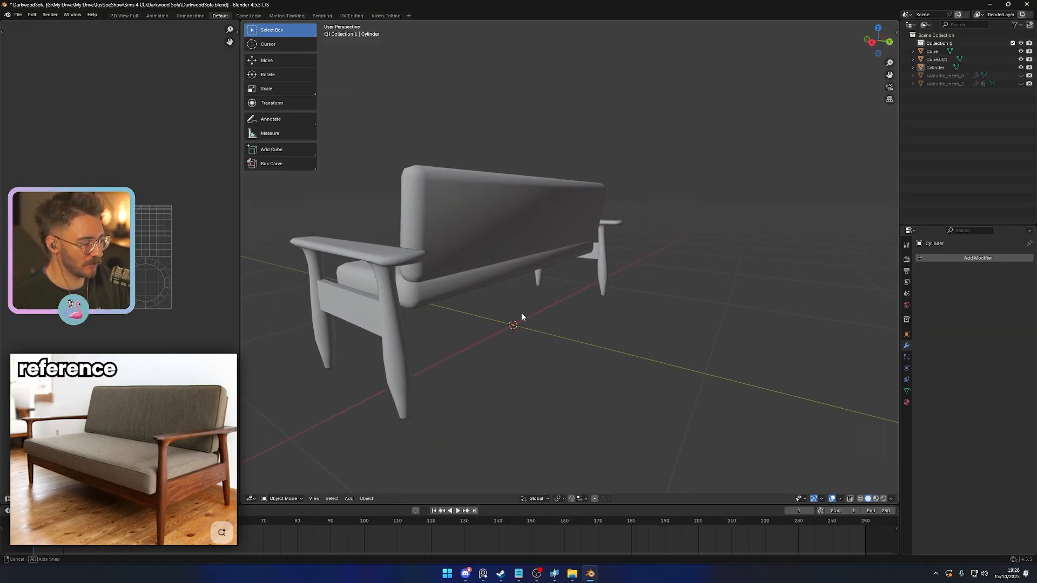
{"action": "left_click", "coordinate": [605, 271]}
{"action": "middle_click_drag", "start_coordinate": [608, 299], "coordinate": [500, 301]}
{"action": "key", "text": "Tab"}
{"action": "scroll", "coordinate": [428, 311], "scroll_direction": "up", "scroll_amount": 2}
{"action": "scroll", "coordinate": [500, 301], "scroll_direction": "up", "scroll_amount": 2}
{"action": "left_click", "coordinate": [512, 225]}
{"action": "middle_click_drag", "start_coordinate": [513, 225], "coordinate": [515, 237]}
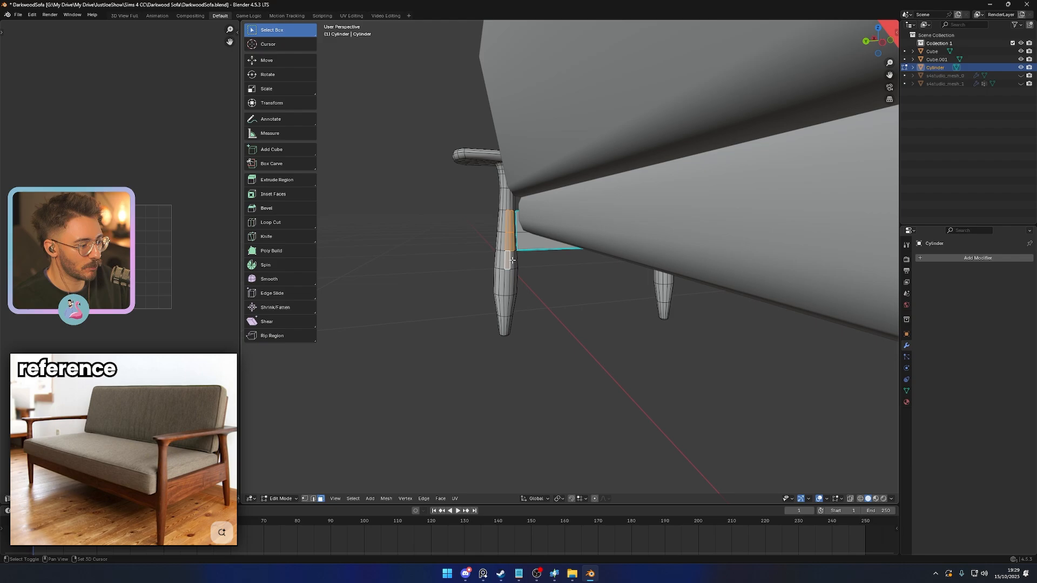
{"action": "middle_click_drag", "start_coordinate": [513, 259], "coordinate": [539, 327]}
{"action": "left_click", "coordinate": [624, 189], "text": "shift"}
{"action": "left_click", "coordinate": [619, 190], "text": "shift"}
{"action": "left_click", "coordinate": [618, 213], "text": "shift"}
{"action": "left_click", "coordinate": [624, 215], "text": "shift"}
{"action": "key", "text": "2"}
{"action": "right_click", "coordinate": [504, 320]}
{"action": "left_click", "coordinate": [476, 179]}
{"action": "key", "text": "Tab"}
{"action": "key", "text": "Tab"}
- Mark the vertical edges where the rear crossrail's back side meets the legs as sharp
{"action": "scroll", "coordinate": [534, 324], "scroll_direction": "up", "scroll_amount": 3}
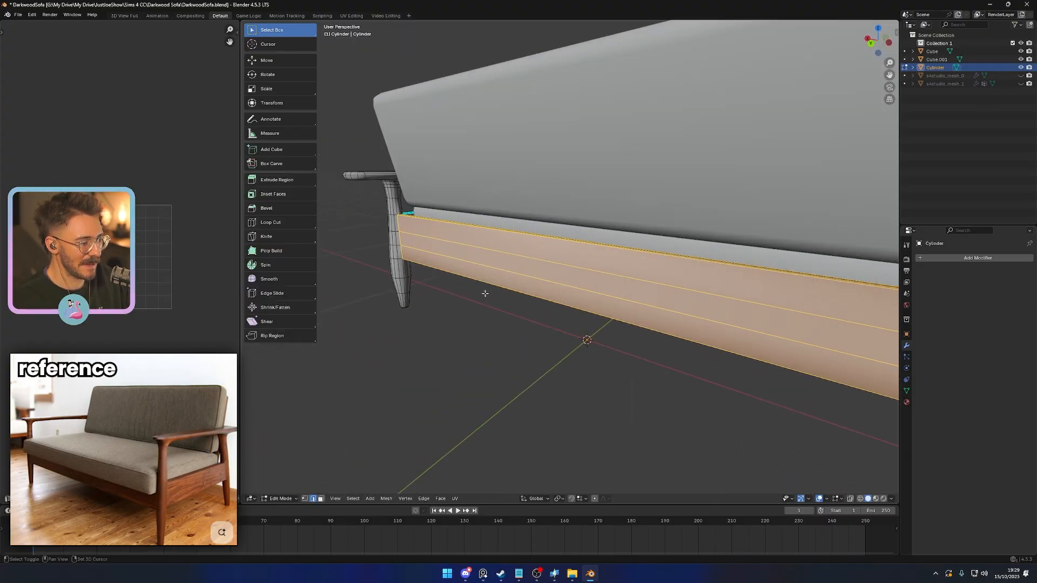
{"action": "middle_click_drag", "start_coordinate": [483, 293], "coordinate": [632, 302], "text": "shift"}
{"action": "scroll", "coordinate": [582, 280], "scroll_direction": "up", "scroll_amount": 3}
{"action": "left_click", "coordinate": [521, 218]}
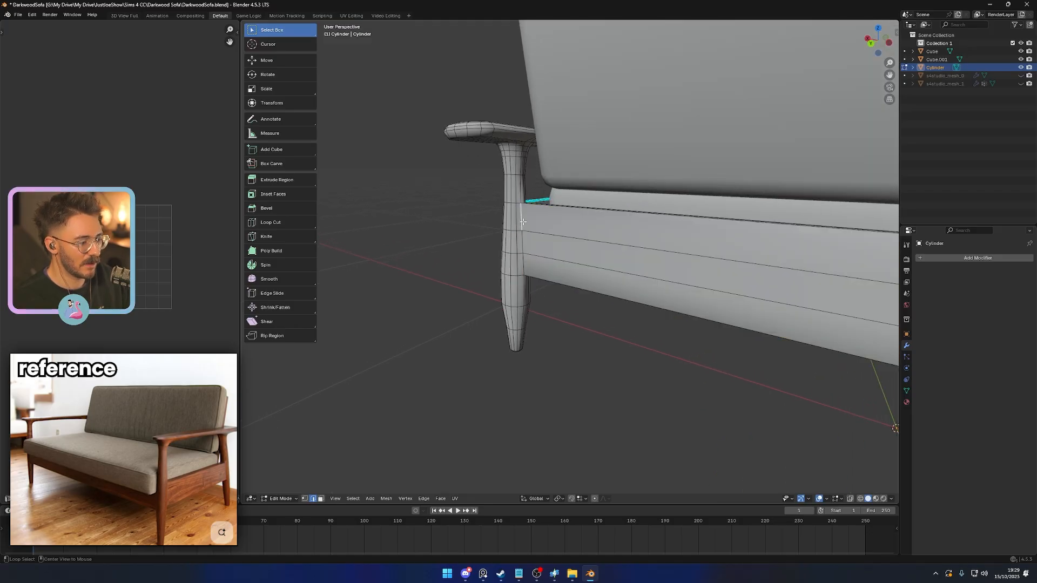
{"action": "middle_click_drag", "start_coordinate": [523, 221], "coordinate": [644, 242]}
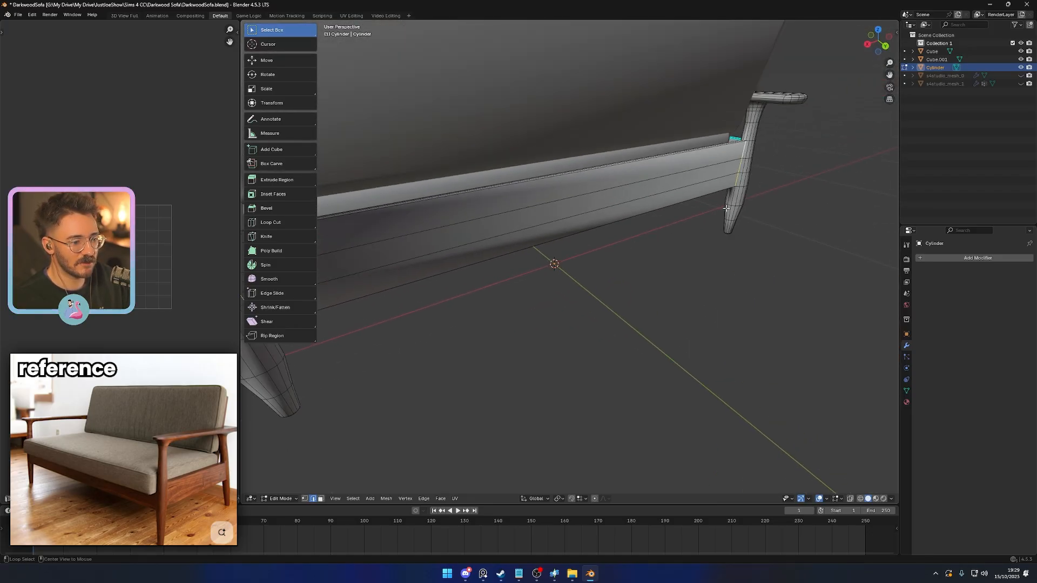
{"action": "key", "text": "ctrl+e"}
{"action": "key", "text": "Tab"}
{"action": "scroll", "coordinate": [549, 219], "scroll_direction": "down", "scroll_amount": 4}
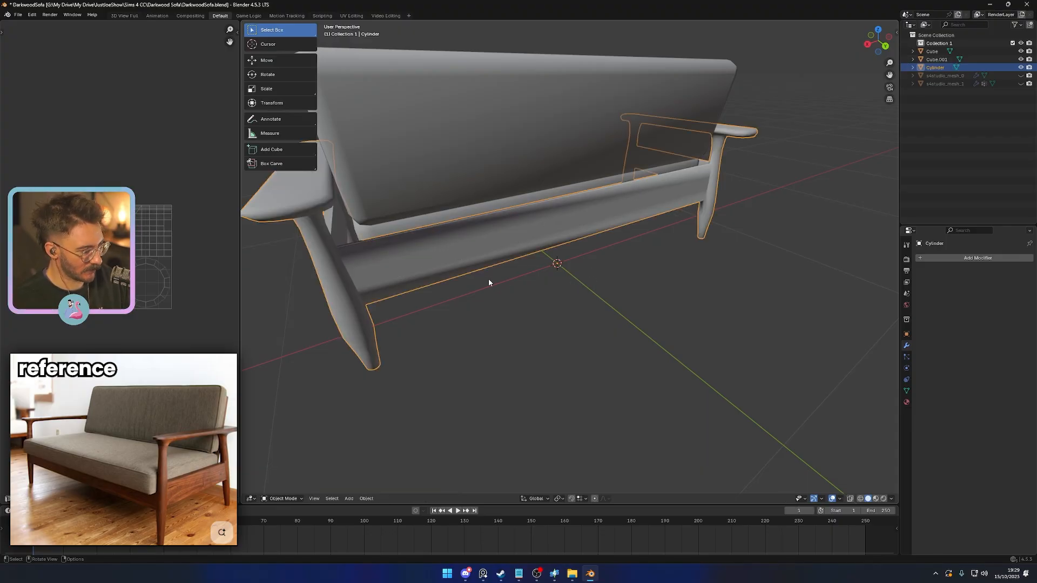
- Isolate the wooden frame in local view and open its mesh for editing
{"action": "key", "text": "shift+h"}
{"action": "middle_click_drag", "start_coordinate": [460, 277], "coordinate": [584, 249]}
{"action": "key", "text": "ctrl+z"}
{"action": "scroll", "coordinate": [472, 279], "scroll_direction": "down", "scroll_amount": 3}
{"action": "key", "text": "KP_Divide"}
{"action": "scroll", "coordinate": [585, 249], "scroll_direction": "up", "scroll_amount": 4}
{"action": "key", "text": "Tab"}
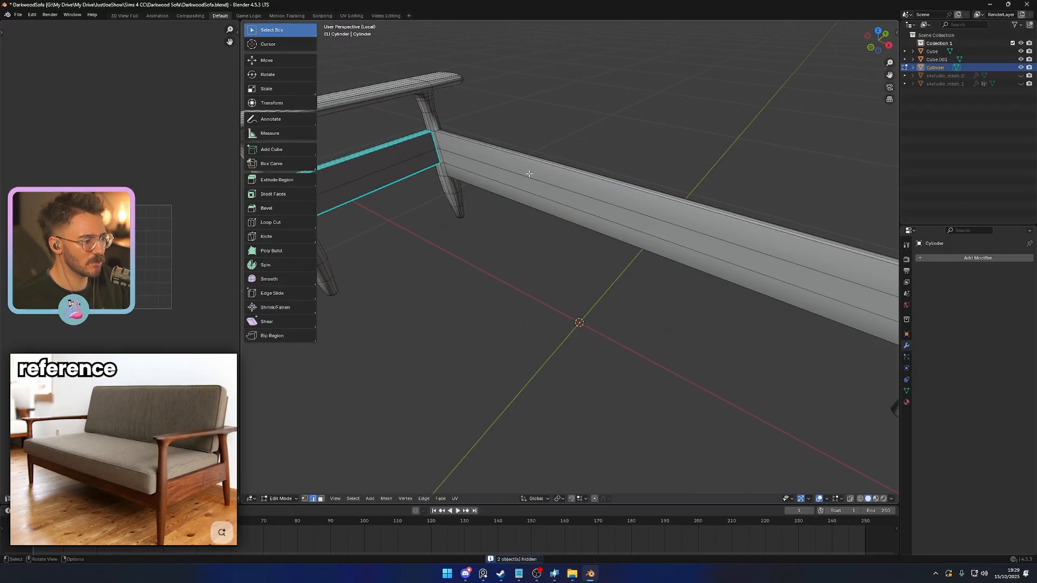
- Mark the long upper and lower edges of the rear crossrail as sharp
{"action": "left_click", "coordinate": [539, 163]}
{"action": "left_click", "coordinate": [542, 166], "text": "ctrl+alt"}
{"action": "middle_click_drag", "start_coordinate": [503, 233], "coordinate": [544, 205]}
{"action": "left_click", "coordinate": [544, 202]}
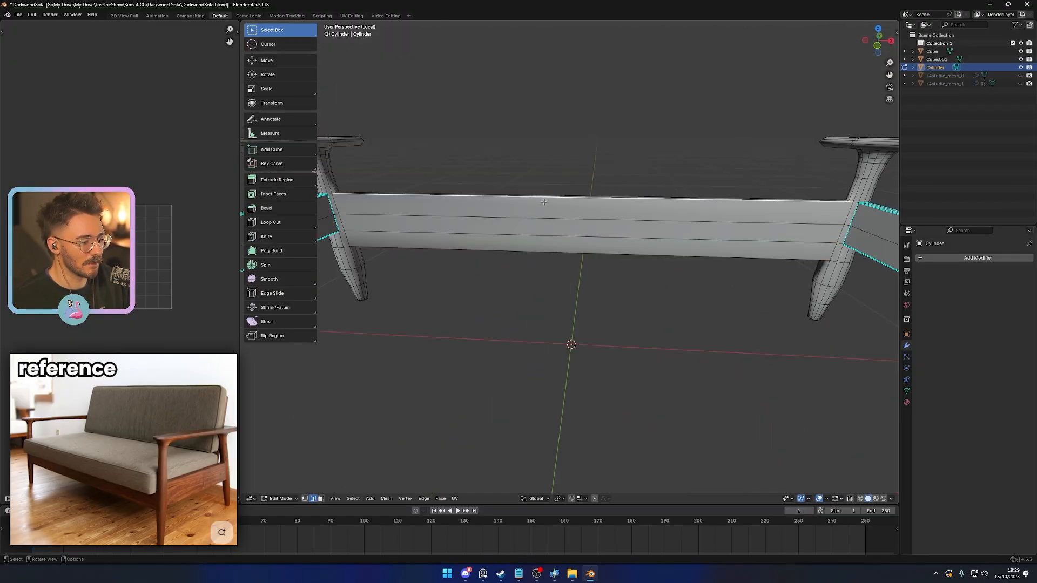
{"action": "left_click", "coordinate": [493, 248], "text": "shift"}
{"action": "middle_click_drag", "start_coordinate": [493, 248], "coordinate": [396, 225]}
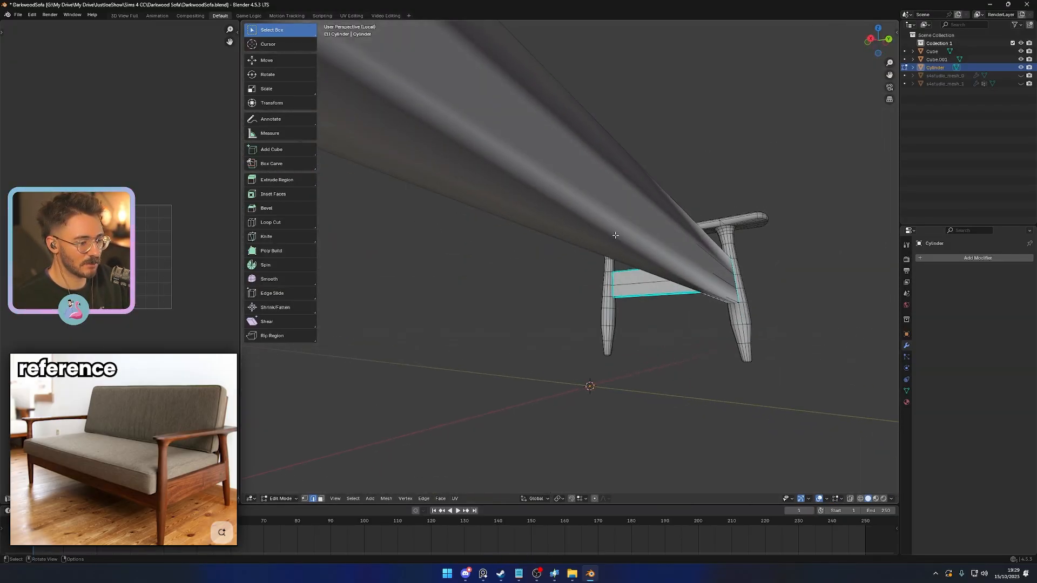
{"action": "middle_click_drag", "start_coordinate": [615, 236], "coordinate": [599, 273]}
{"action": "right_click", "coordinate": [653, 399]}
{"action": "left_click", "coordinate": [652, 400]}
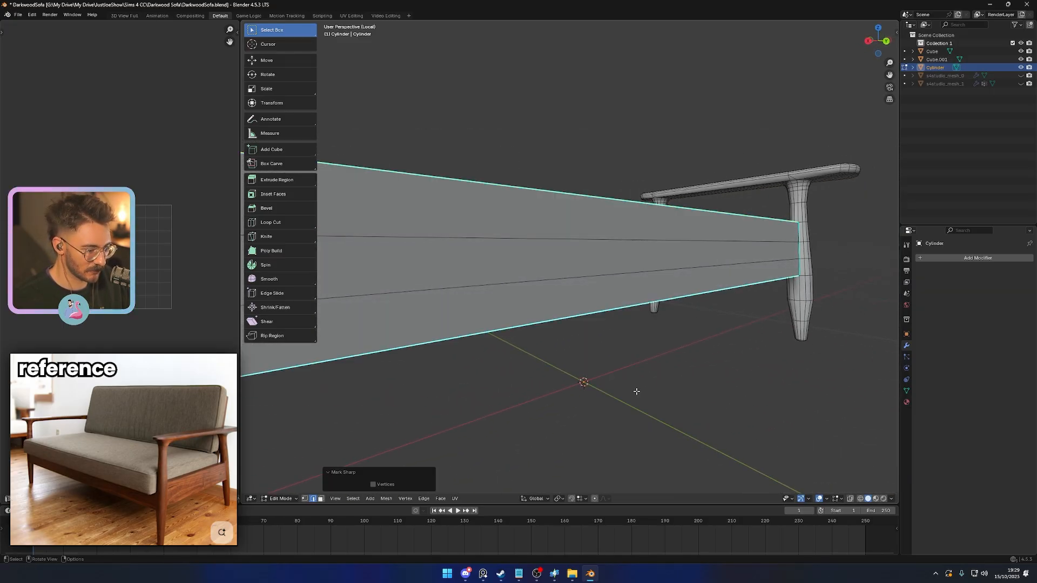
- Mark the short top edges where the rear crossrail meets one rear leg as sharp
{"action": "middle_click_drag", "start_coordinate": [636, 392], "coordinate": [451, 220]}
{"action": "key", "text": "Tab"}
{"action": "key", "text": "Tab"}
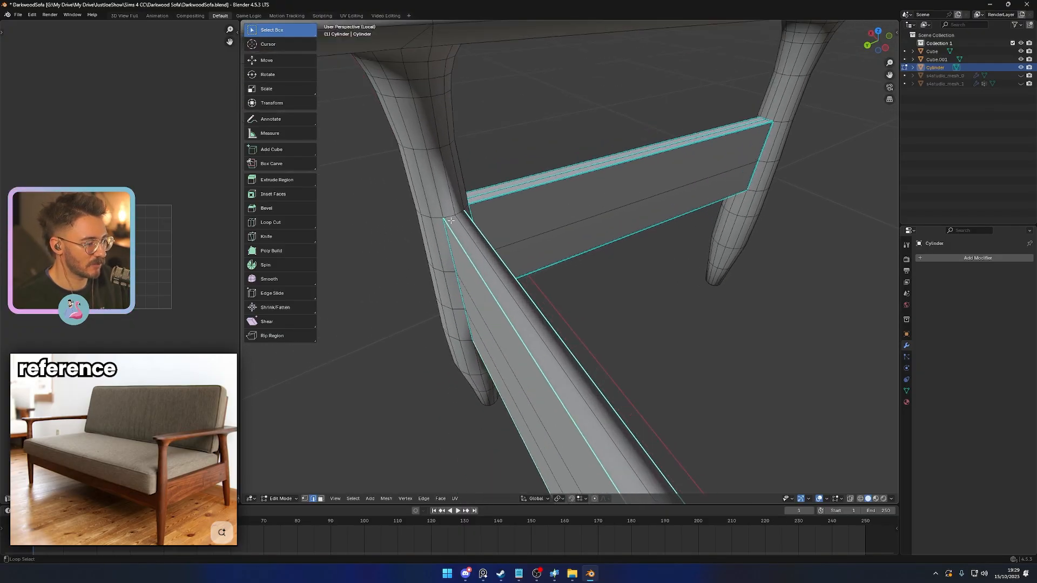
{"action": "right_click", "coordinate": [628, 348]}
{"action": "left_click", "coordinate": [630, 350]}
{"action": "key", "text": "Tab"}
{"action": "middle_click_drag", "start_coordinate": [630, 350], "coordinate": [545, 244]}
- Mark the end edge on the rear crossrail's underside as sharp and dissolve the selected edges there
{"action": "key", "text": "Tab"}
{"action": "scroll", "coordinate": [562, 303], "scroll_direction": "up", "scroll_amount": 2}
{"action": "scroll", "coordinate": [534, 325], "scroll_direction": "up", "scroll_amount": 3}
{"action": "left_click", "coordinate": [531, 367], "text": "alt"}
{"action": "middle_click_drag", "start_coordinate": [561, 377], "coordinate": [576, 305]}
{"action": "right_click", "coordinate": [633, 395]}
{"action": "left_click", "coordinate": [633, 395]}
{"action": "scroll", "coordinate": [625, 389], "scroll_direction": "down", "scroll_amount": 4}
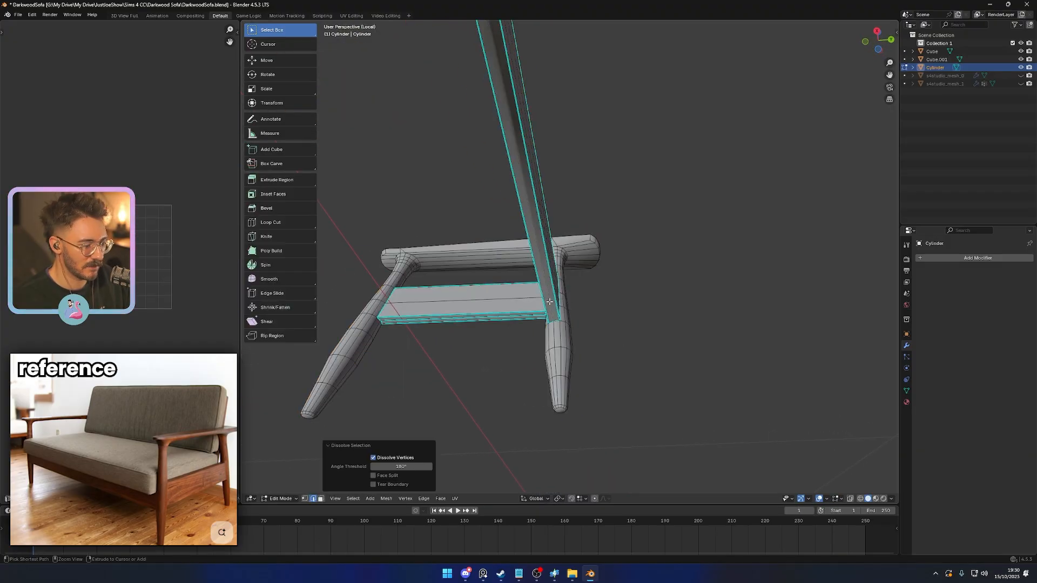
- Mark the short top edges at the rear crossrail's opposite end, where it meets the other leg, as sharp
{"action": "scroll", "coordinate": [613, 324], "scroll_direction": "down", "scroll_amount": 5}
{"action": "key", "text": "Tab"}
{"action": "middle_click_drag", "start_coordinate": [606, 338], "coordinate": [637, 384]}
{"action": "key", "text": "ctrl+KP_1"}
{"action": "scroll", "coordinate": [605, 364], "scroll_direction": "up", "scroll_amount": 6}
{"action": "key", "text": "Tab"}
{"action": "middle_click_drag", "start_coordinate": [560, 341], "coordinate": [453, 303]}
{"action": "middle_click_drag", "start_coordinate": [454, 303], "coordinate": [564, 286], "text": "shift"}
{"action": "scroll", "coordinate": [564, 289], "scroll_direction": "up", "scroll_amount": 3}
{"action": "left_click", "coordinate": [478, 359]}
{"action": "left_click", "coordinate": [485, 353], "text": "shift"}
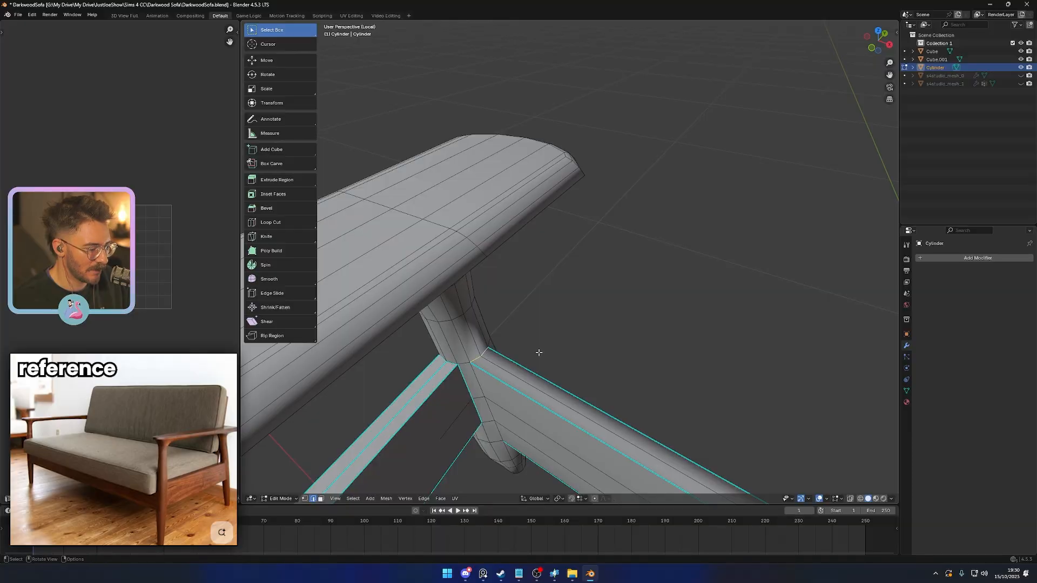
{"action": "right_click", "coordinate": [578, 346]}
{"action": "left_click", "coordinate": [579, 346]}
{"action": "key", "text": "Tab"}
- Mark the remaining selected edge where the rear crossrail joins the leg as sharp
{"action": "middle_click_drag", "start_coordinate": [578, 347], "coordinate": [545, 269]}
{"action": "scroll", "coordinate": [582, 232], "scroll_direction": "down", "scroll_amount": 5}
{"action": "key", "text": "Tab"}
{"action": "left_click", "coordinate": [399, 331], "text": "shift"}
{"action": "right_click", "coordinate": [423, 357]}
{"action": "left_click", "coordinate": [422, 357]}
- Leave the isolated view so the whole sofa is shown and save the file
{"action": "scroll", "coordinate": [423, 357], "scroll_direction": "down", "scroll_amount": 1}
{"action": "key", "text": "Tab"}
{"action": "scroll", "coordinate": [563, 390], "scroll_direction": "down", "scroll_amount": 5}
{"action": "key", "text": "KP_Divide"}
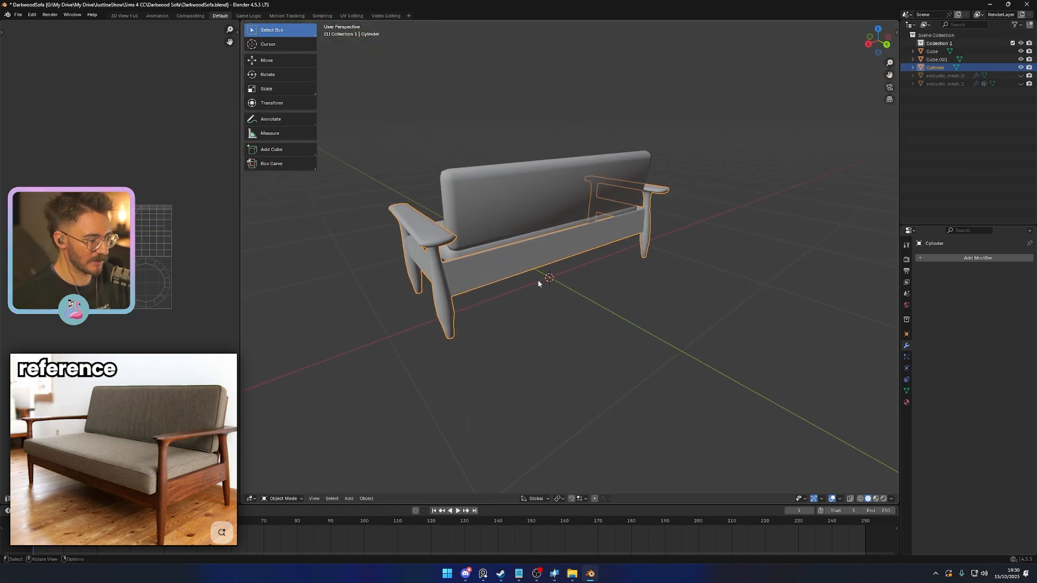
{"action": "left_click", "coordinate": [517, 323]}
{"action": "key", "text": "ctrl+s"}
{"action": "mouse_move", "coordinate": [516, 323]}
{"action": "middle_mouse_down"}
{"action": "mouse_move", "coordinate": [504, 294]}
{"action": "mouse_move", "coordinate": [553, 286]}
{"action": "mouse_move", "coordinate": [522, 336]}
{"action": "mouse_move", "coordinate": [554, 315]}
{"action": "mouse_move", "coordinate": [499, 355]}
{"action": "mouse_move", "coordinate": [513, 336]}
{"action": "middle_mouse_up"}
- Move the backrest cushion forward along Y by about -0.34
{"action": "scroll", "coordinate": [500, 355], "scroll_direction": "up", "scroll_amount": 4}
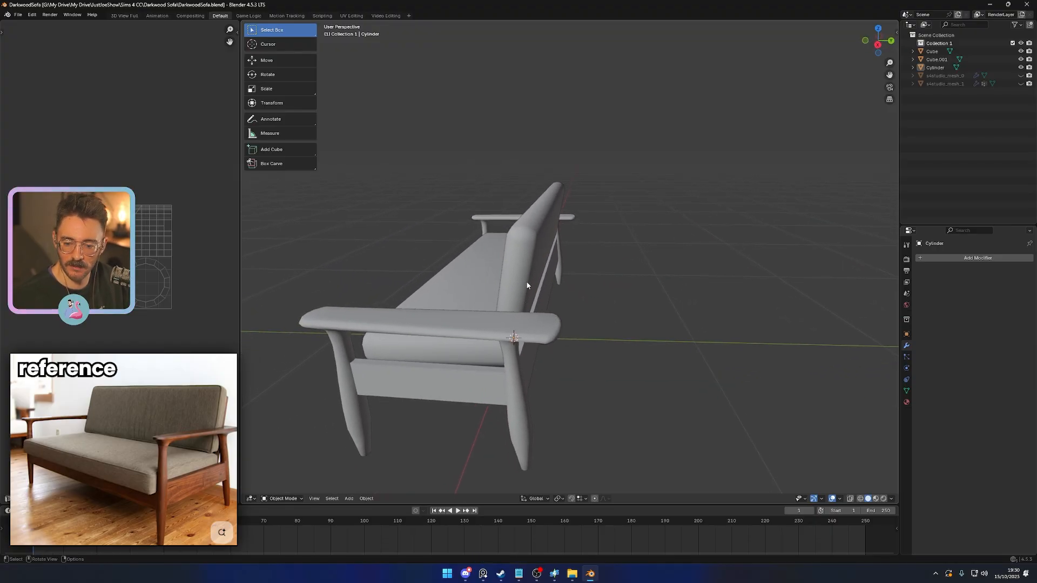
{"action": "mouse_move", "coordinate": [536, 306]}
{"action": "middle_mouse_down"}
{"action": "mouse_move", "coordinate": [567, 276]}
{"action": "mouse_move", "coordinate": [523, 291]}
{"action": "middle_mouse_up"}
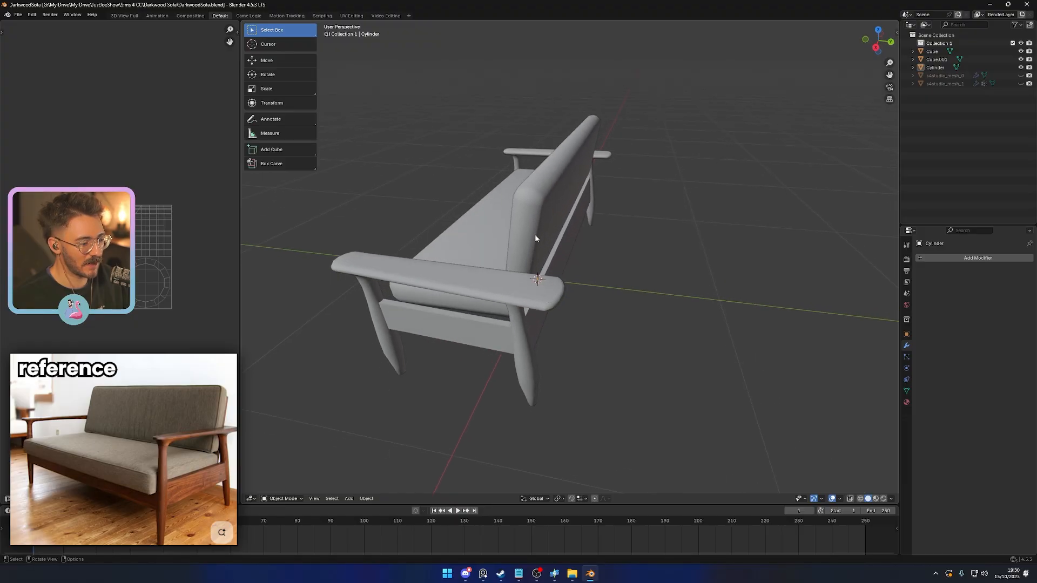
{"action": "left_click", "coordinate": [522, 291]}
{"action": "key", "text": "g"}
{"action": "key", "text": "y"}
{"action": "left_click", "coordinate": [520, 238]}
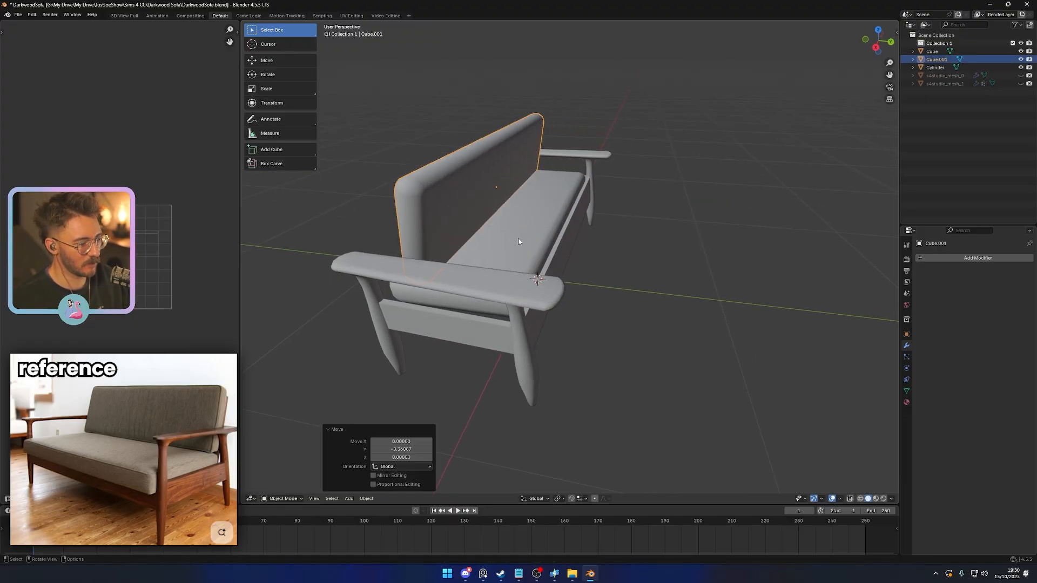
- Move the seat cushion forward along Y by about -0.54, clear of the frame
{"action": "left_click", "coordinate": [524, 248]}
{"action": "key", "text": "g"}
{"action": "key", "text": "x"}
{"action": "key", "text": "y"}
{"action": "left_click", "coordinate": [425, 237]}
{"action": "middle_click_drag", "start_coordinate": [425, 237], "coordinate": [558, 251]}
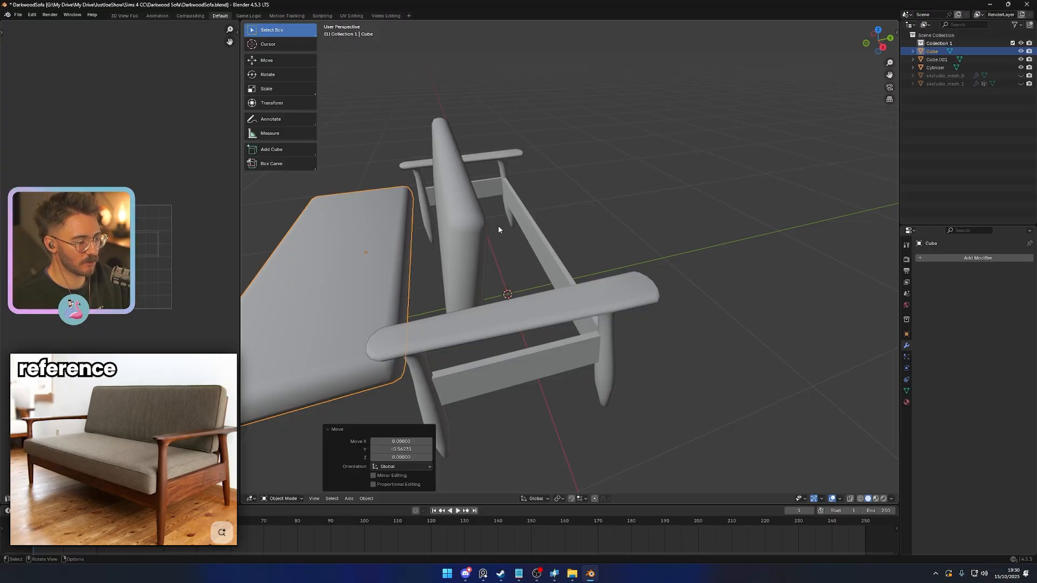
{"action": "middle_click_drag", "start_coordinate": [446, 236], "coordinate": [582, 320]}
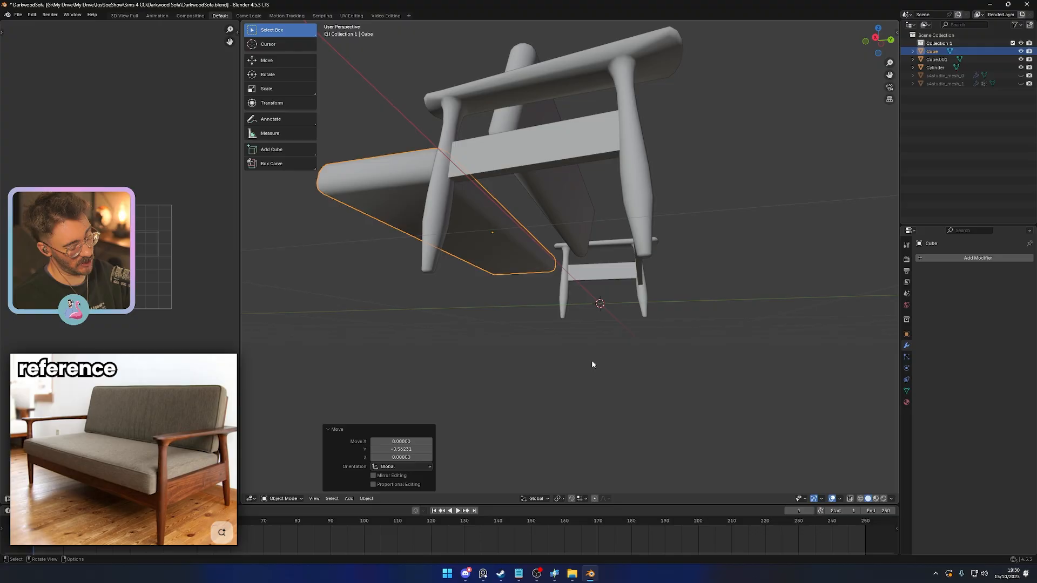
{"action": "middle_click_drag", "start_coordinate": [592, 364], "coordinate": [632, 342]}
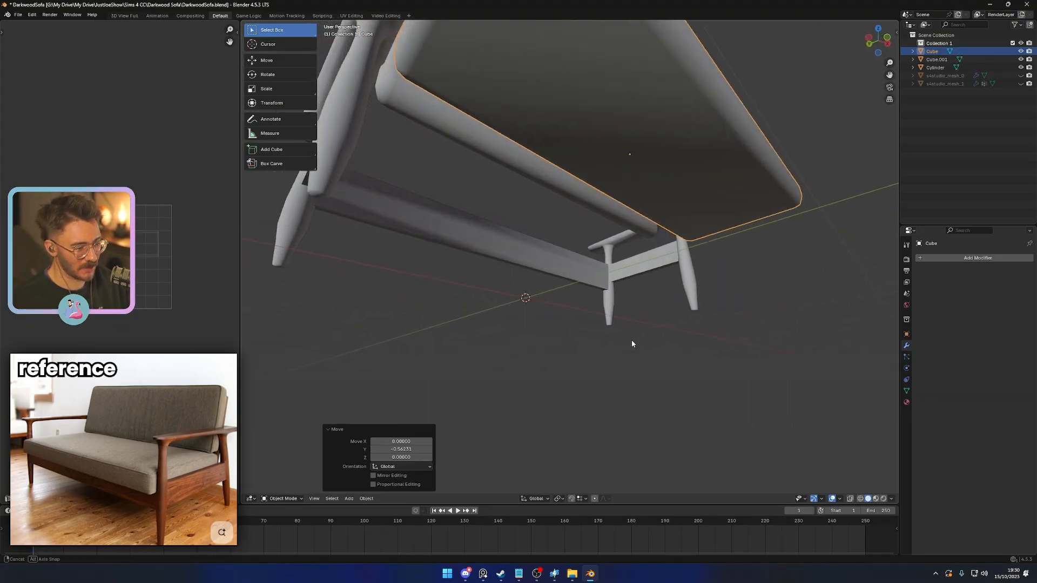
- Mark the lower end edge where the rear crossrail's inner side meets the rear leg as sharp
{"action": "left_click", "coordinate": [560, 269]}
{"action": "key", "text": "Tab"}
{"action": "middle_click_drag", "start_coordinate": [588, 297], "coordinate": [496, 311]}
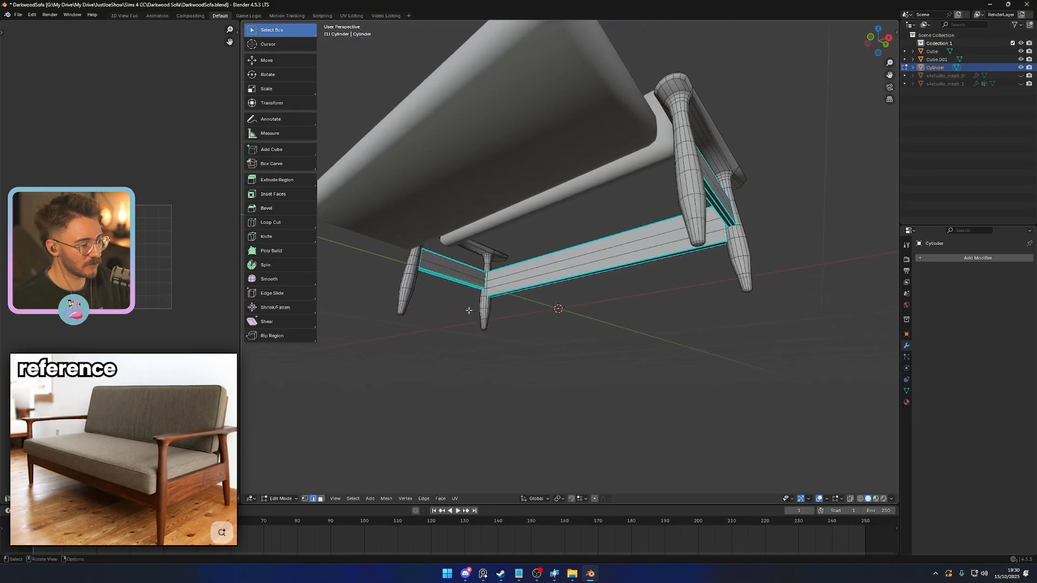
{"action": "scroll", "coordinate": [469, 310], "scroll_direction": "up", "scroll_amount": 4}
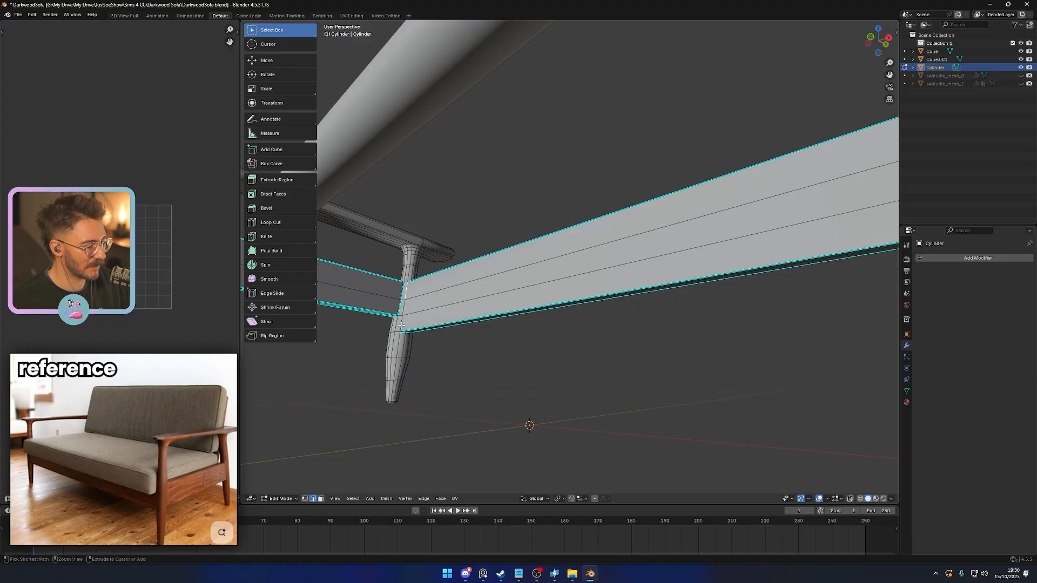
{"action": "left_click", "coordinate": [401, 326], "text": "ctrl"}
{"action": "right_click", "coordinate": [508, 397]}
{"action": "left_click", "coordinate": [508, 397]}
{"action": "scroll", "coordinate": [509, 390], "scroll_direction": "down", "scroll_amount": 3}
{"action": "key", "text": "Tab"}
{"action": "middle_click_drag", "start_coordinate": [509, 389], "coordinate": [466, 359]}
{"action": "scroll", "coordinate": [580, 348], "scroll_direction": "down", "scroll_amount": 3}
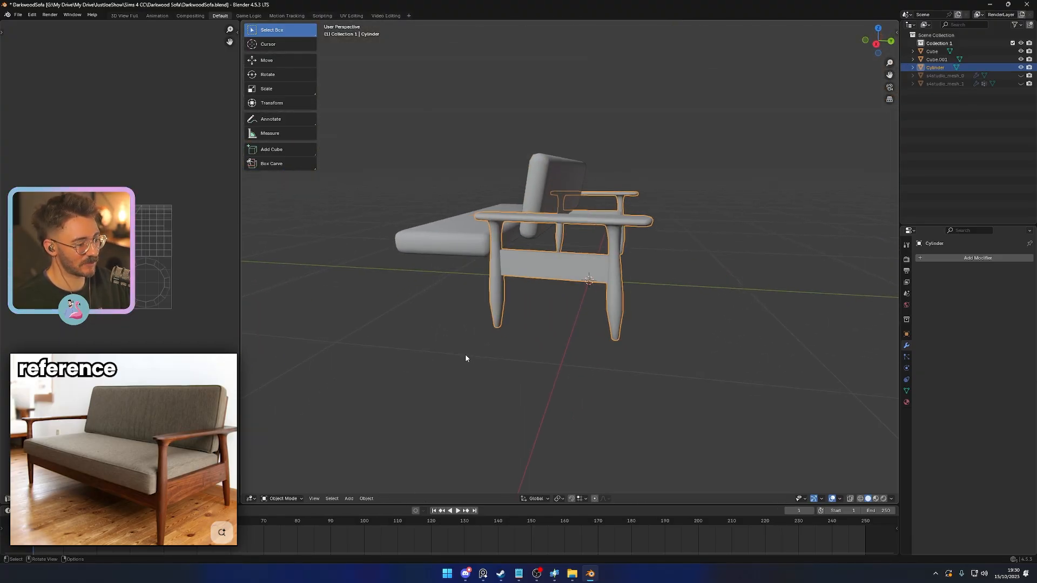
- Move the seat and backrest cushions together along Y by about -0.97, away from the frame
{"action": "left_click", "coordinate": [447, 247]}
{"action": "middle_click_drag", "start_coordinate": [447, 247], "coordinate": [518, 371]}
{"action": "left_click", "coordinate": [490, 221]}
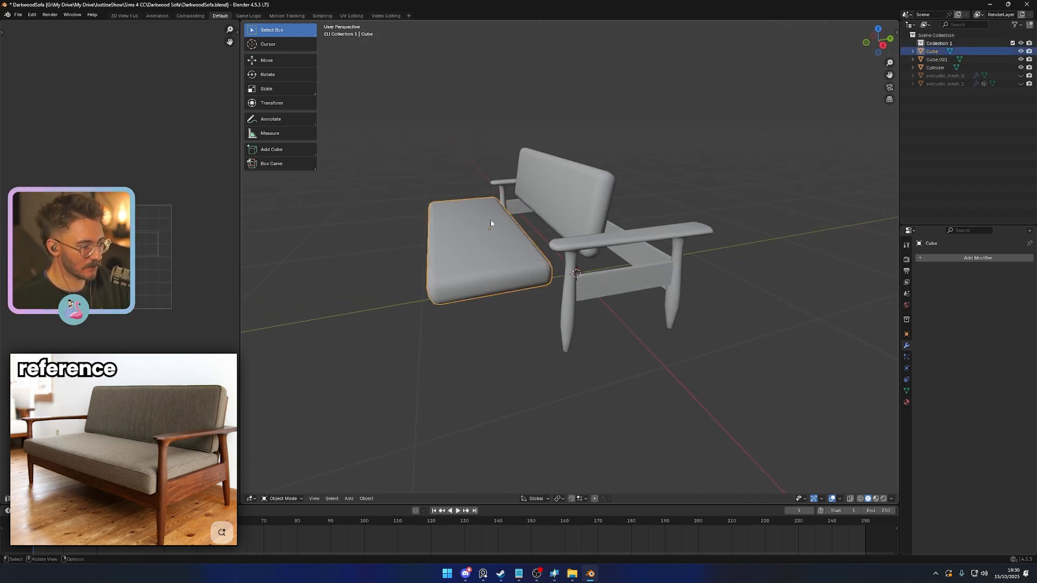
{"action": "left_click", "coordinate": [559, 189], "text": "shift"}
{"action": "key", "text": "g"}
{"action": "key", "text": "y"}
{"action": "left_click", "coordinate": [336, 344]}
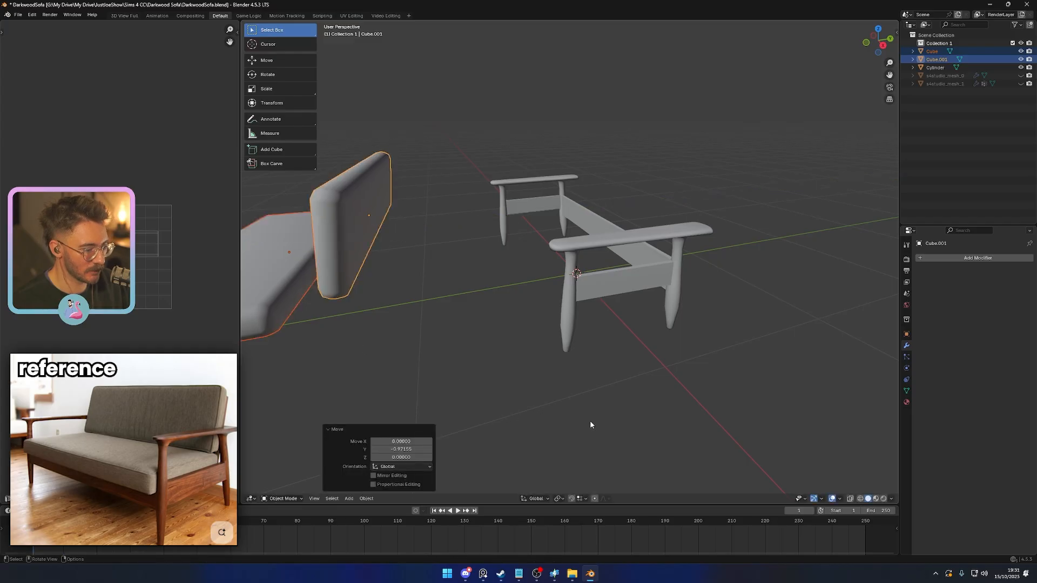
- Add a cube at the frame's centre, scale it down uniformly and flatten it along Z by a factor of about 0.22
{"action": "left_click", "coordinate": [590, 421]}
{"action": "key", "text": "shift+a"}
{"action": "mouse_move", "coordinate": [570, 386]}
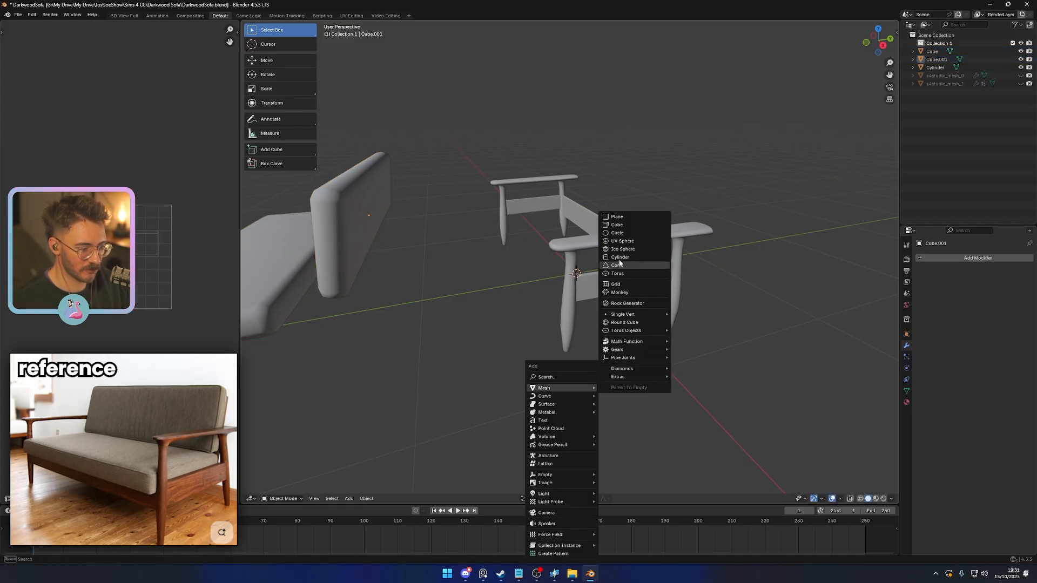
{"action": "left_click", "coordinate": [617, 226]}
{"action": "middle_click_drag", "start_coordinate": [669, 375], "coordinate": [623, 364]}
{"action": "key", "text": "s"}
{"action": "left_click", "coordinate": [597, 298]}
{"action": "key", "text": "s"}
{"action": "key", "text": "z"}
{"action": "left_click", "coordinate": [597, 315]}
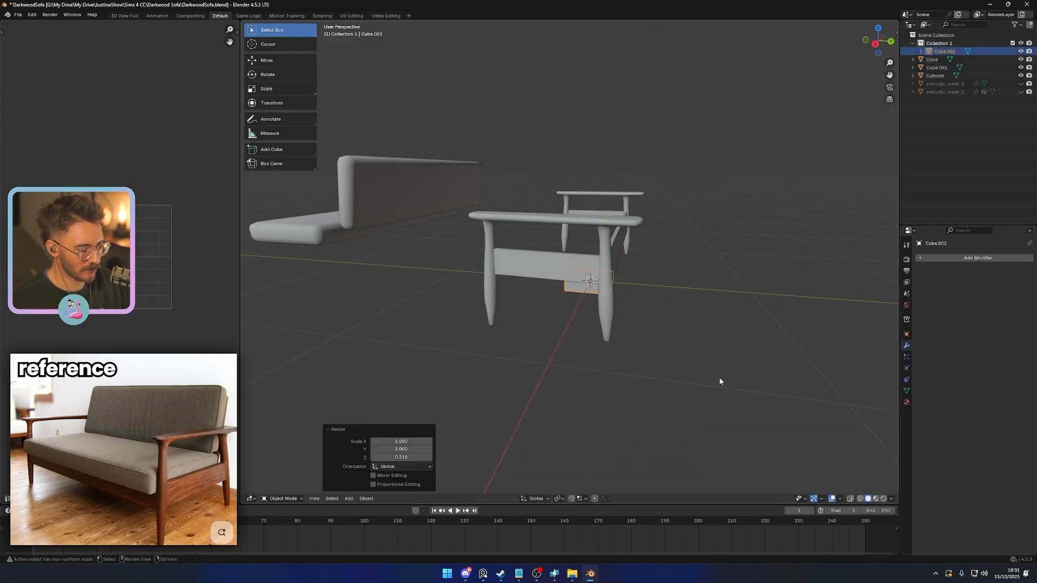
- Rescale the flattened block along Y and thin it further along Z into a slat
{"action": "key", "text": "s"}
{"action": "key", "text": "y"}
{"action": "left_click", "coordinate": [642, 326]}
{"action": "key", "text": "s"}
{"action": "key", "text": "z"}
{"action": "left_click", "coordinate": [608, 332]}
{"action": "middle_click_drag", "start_coordinate": [578, 363], "coordinate": [617, 357]}
{"action": "scroll", "coordinate": [617, 357], "scroll_direction": "up", "scroll_amount": 6}
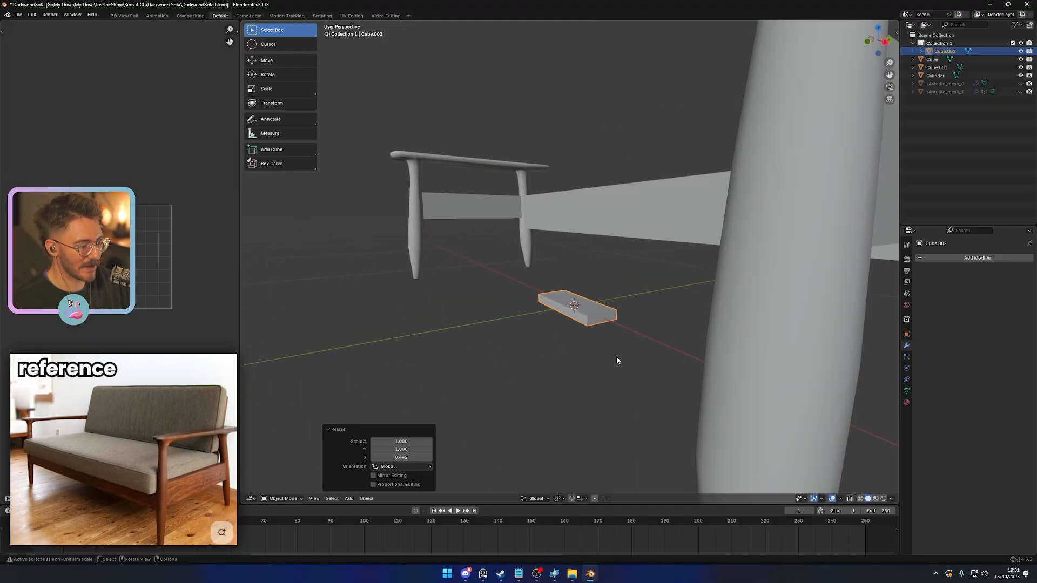
{"action": "key", "text": "Tab"}
{"action": "key", "text": "3"}
{"action": "middle_click_drag", "start_coordinate": [529, 360], "coordinate": [644, 362]}
{"action": "scroll", "coordinate": [594, 357], "scroll_direction": "down", "scroll_amount": 5}
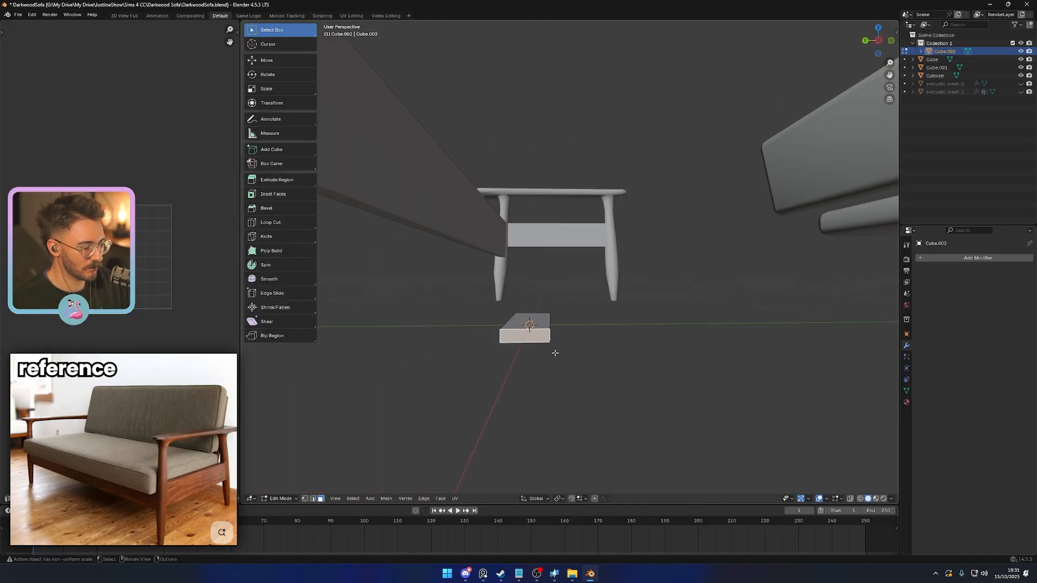
{"action": "middle_click_drag", "start_coordinate": [553, 352], "coordinate": [600, 319]}
{"action": "left_click", "coordinate": [596, 310]}
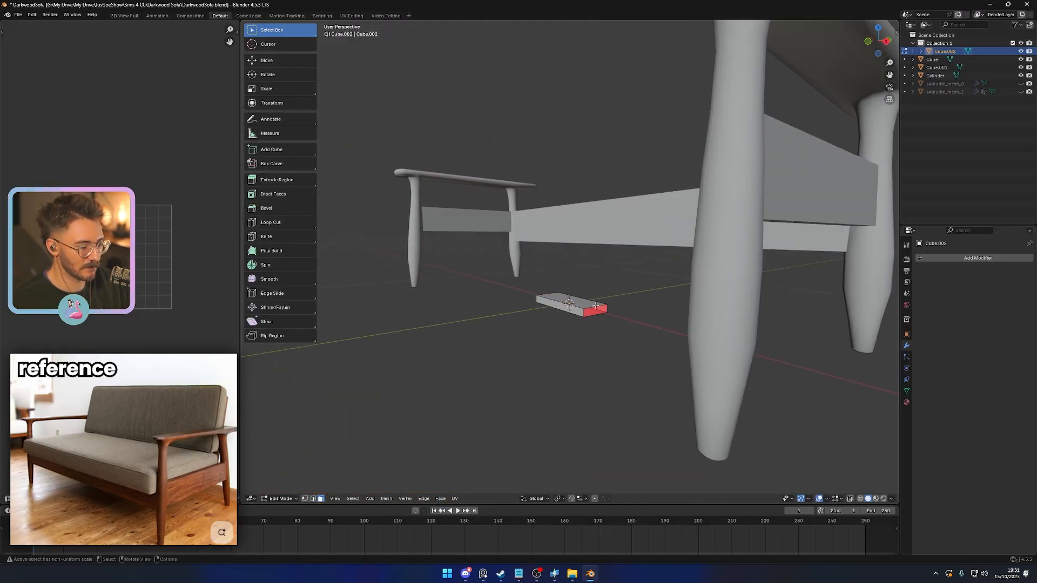
- Raise the slat along Z by about 0.31 to the height of the side rails
{"action": "key", "text": "Tab"}
{"action": "key", "text": "g"}
{"action": "key", "text": "z"}
{"action": "left_click", "coordinate": [552, 303]}
- Scale the slat up by about 1.33 and move it about -0.25 along Y, against the front leg in side view
{"action": "key", "text": "KP_3"}
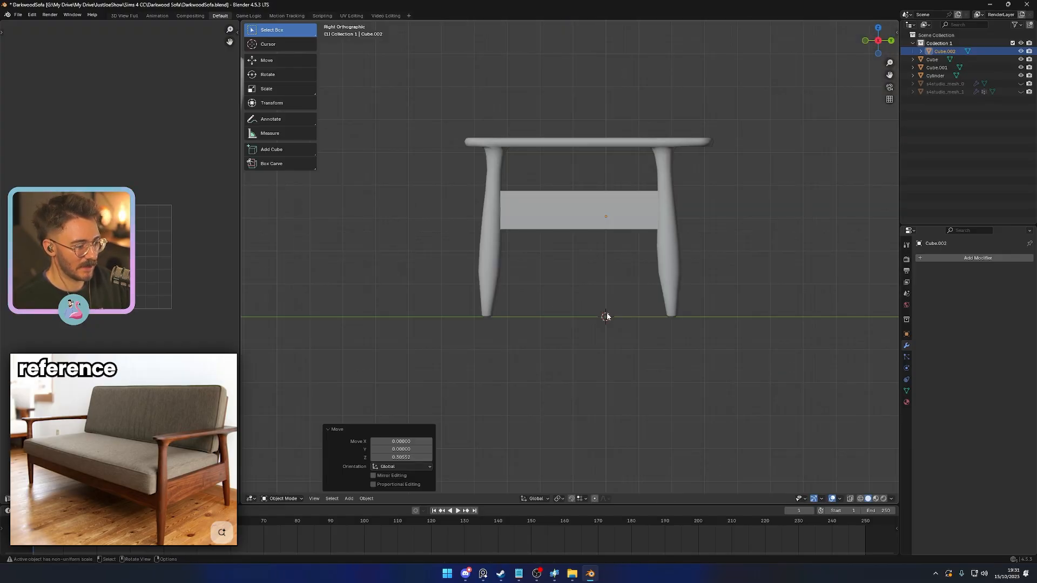
{"action": "key", "text": "shift+z"}
{"action": "scroll", "coordinate": [592, 299], "scroll_direction": "up", "scroll_amount": 3}
{"action": "key", "text": "s"}
{"action": "right_click", "coordinate": [711, 321]}
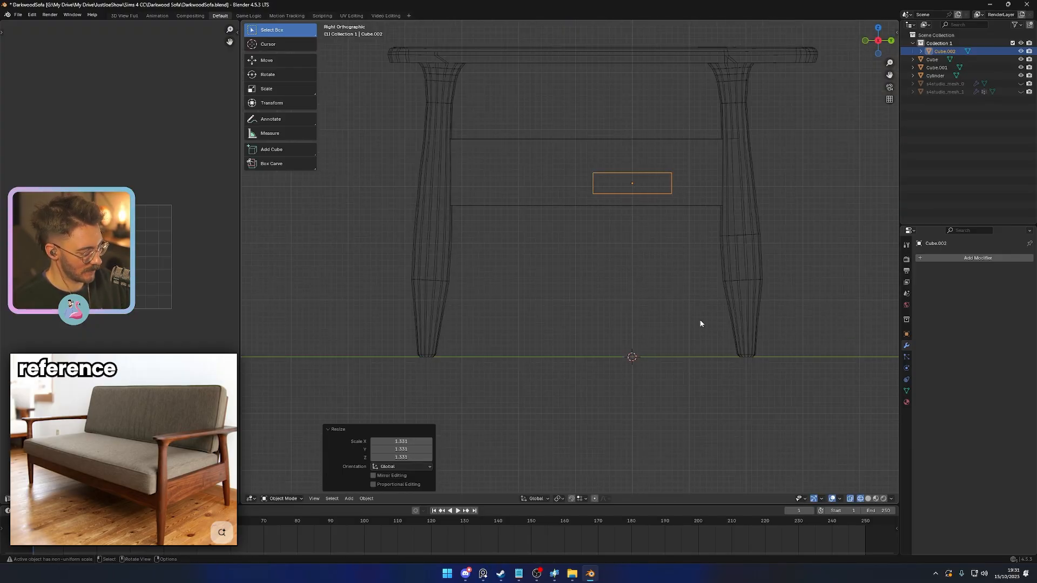
{"action": "key", "text": "g"}
{"action": "left_click", "coordinate": [561, 306]}
- Add an Array modifier to the slat and return to solid shading
{"action": "left_click", "coordinate": [940, 259]}
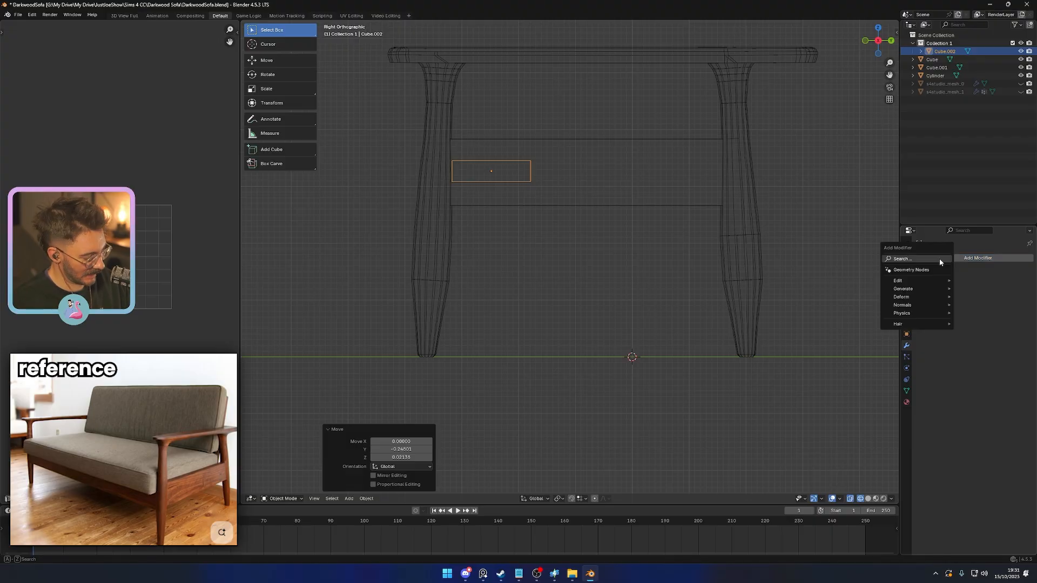
{"action": "type", "text": "ar"}
{"action": "key", "text": "Return"}
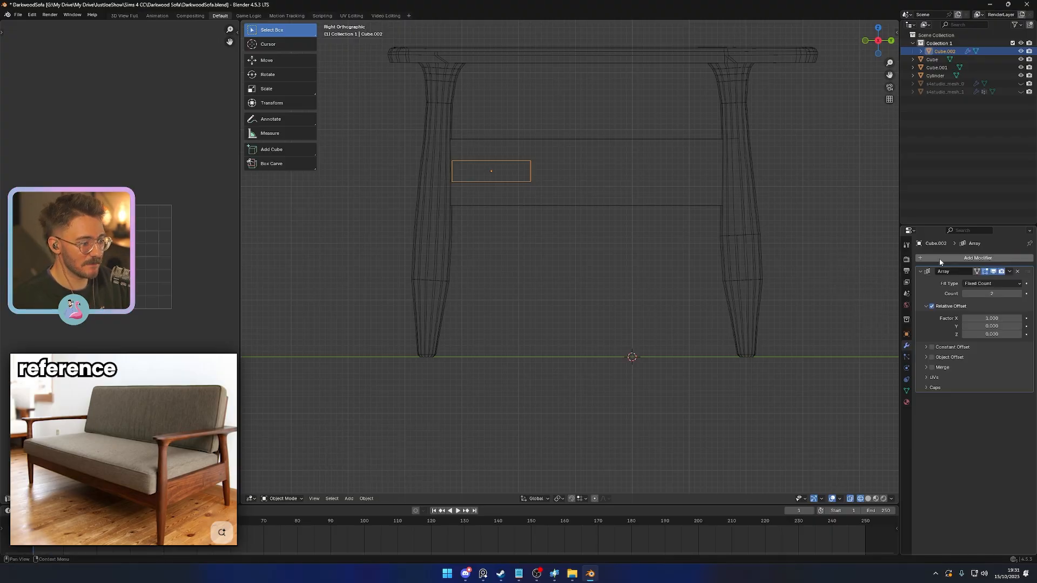
{"action": "middle_click_drag", "start_coordinate": [621, 259], "coordinate": [562, 216]}
{"action": "key", "text": "shift+z"}
- Stretch the slat's mesh along X by about 3.84 so it spans between the two side frames
{"action": "middle_click_drag", "start_coordinate": [608, 279], "coordinate": [587, 308]}
{"action": "key", "text": "Tab"}
{"action": "key", "text": "s"}
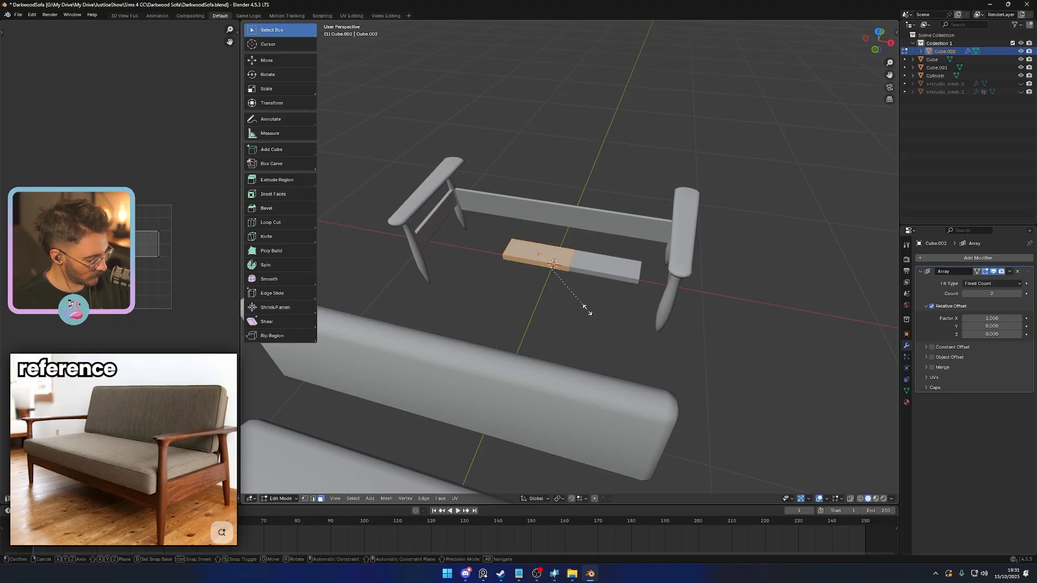
{"action": "key", "text": "x"}
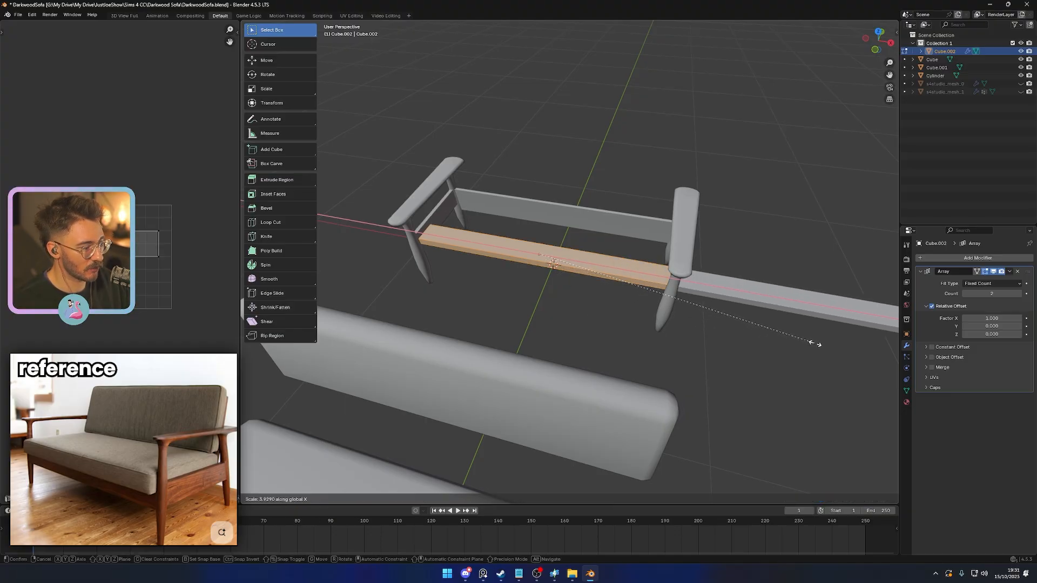
{"action": "left_click", "coordinate": [809, 342]}
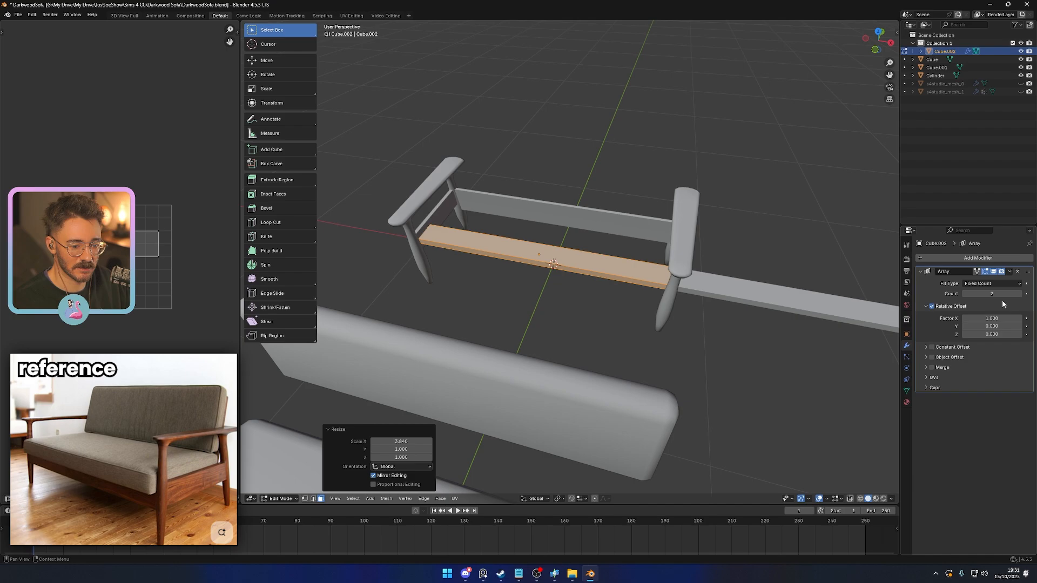
- Set the array's relative offset to 1 on Y and 0 on X
{"action": "left_click", "coordinate": [992, 326]}
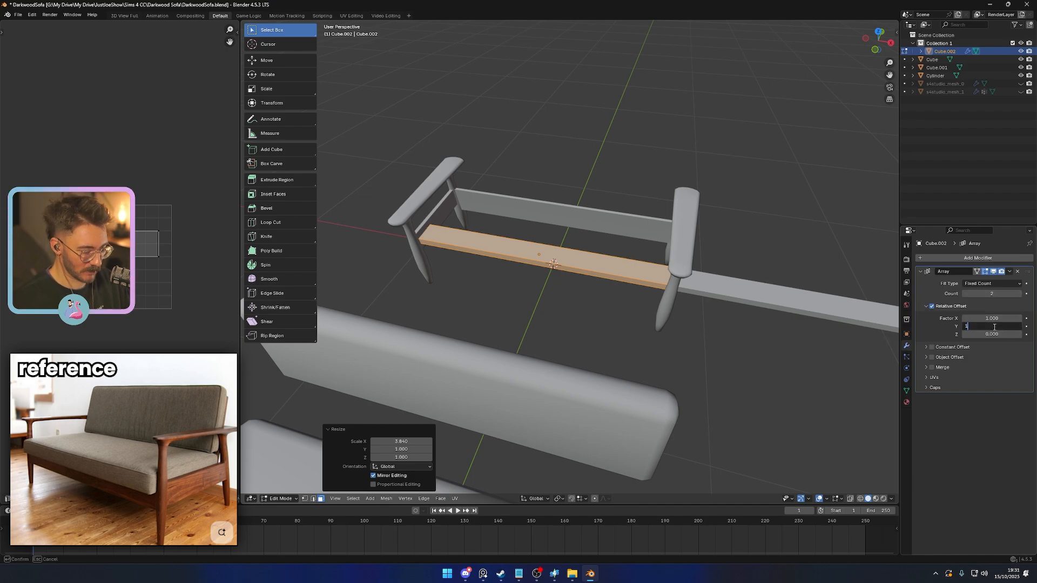
{"action": "key", "text": "Return"}
{"action": "left_click", "coordinate": [992, 318]}
{"action": "type", "text": "0"}
{"action": "key", "text": "Return"}
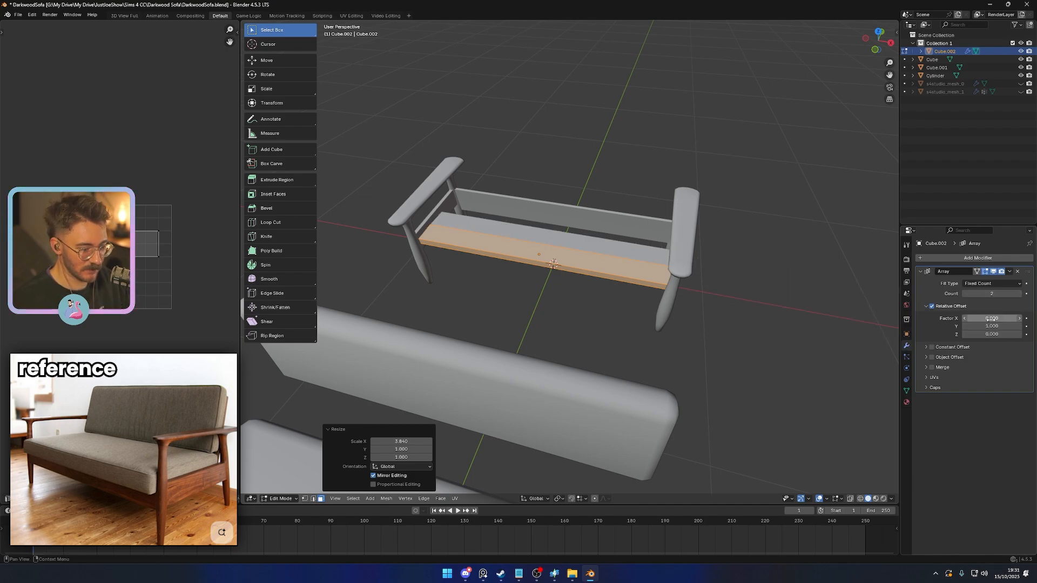
- Try higher slat counts in the array, ending back at 2
{"action": "middle_click_drag", "start_coordinate": [767, 345], "coordinate": [727, 394]}
{"action": "left_click", "coordinate": [1019, 294]}
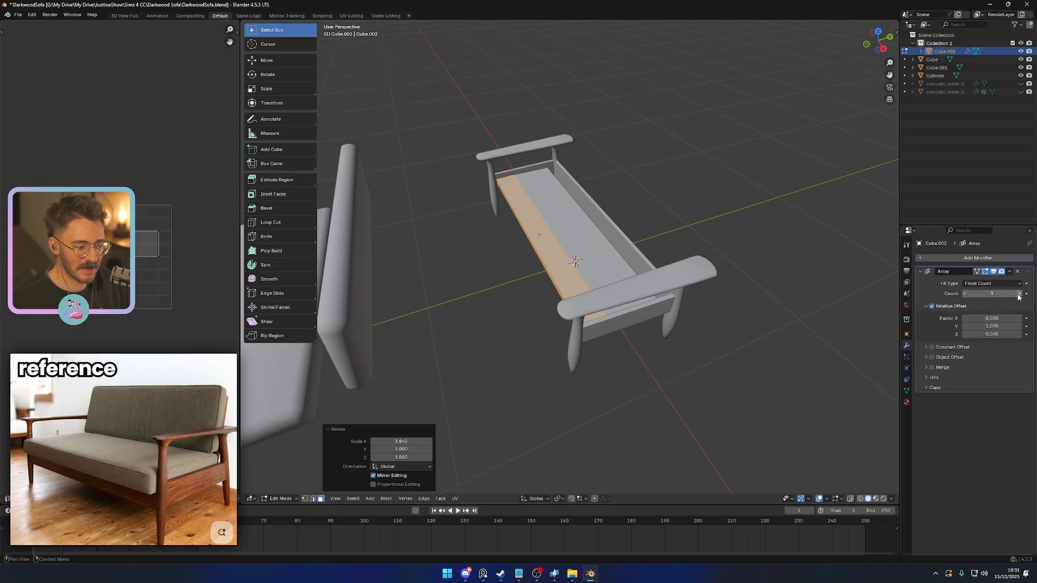
{"action": "left_click", "coordinate": [1019, 295]}
{"action": "left_click", "coordinate": [1019, 296]}
{"action": "left_click", "coordinate": [1019, 295]}
{"action": "left_click", "coordinate": [1019, 295]}
{"action": "left_click", "coordinate": [965, 295]}
{"action": "left_click", "coordinate": [965, 294]}
{"action": "left_click", "coordinate": [965, 295]}
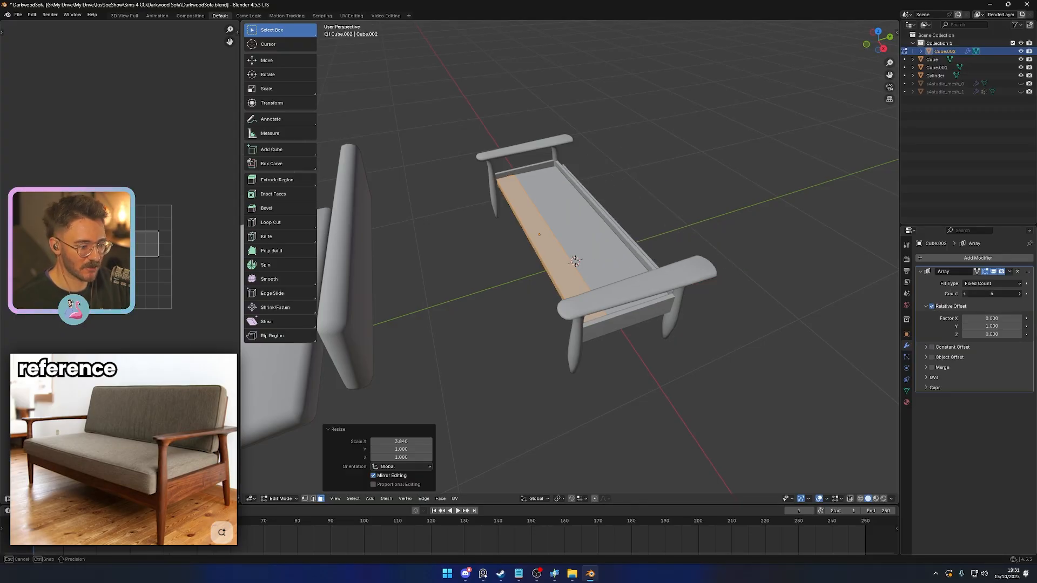
{"action": "left_click", "coordinate": [964, 294]}
{"action": "left_click", "coordinate": [965, 295]}
- Set the array's relative Y offset to 1.2 and its count to 3 for three spaced slats
{"action": "left_click", "coordinate": [992, 325]}
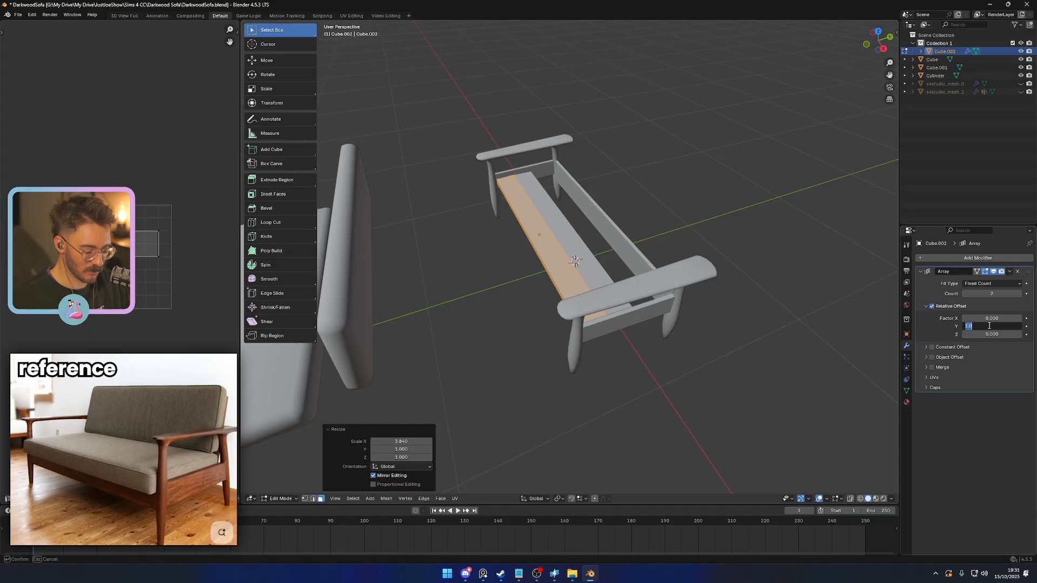
{"action": "type", "text": "1.2"}
{"action": "key", "text": "Return"}
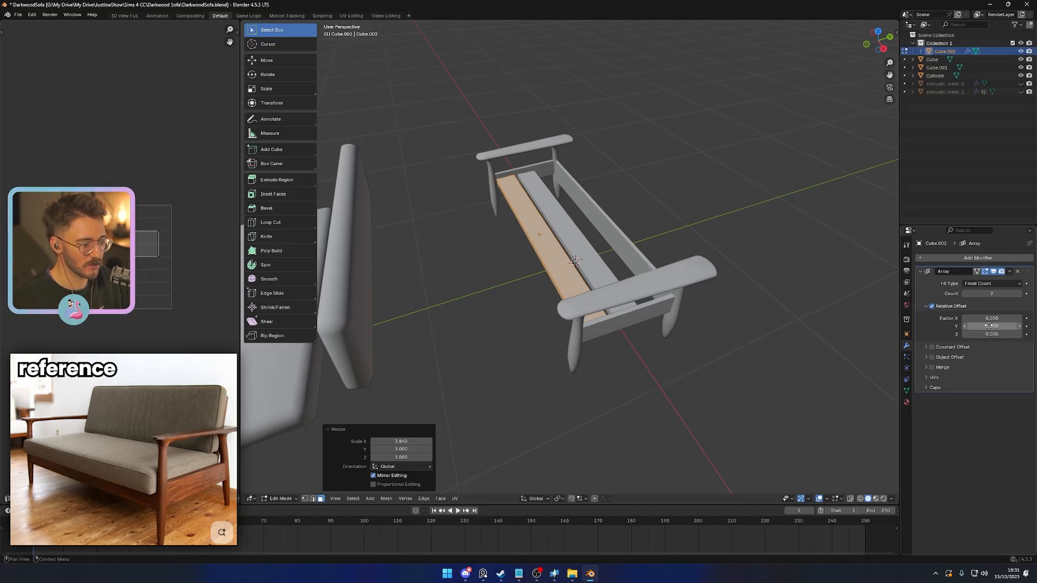
{"action": "left_click", "coordinate": [1018, 294]}
{"action": "left_click", "coordinate": [813, 357]}
{"action": "middle_click_drag", "start_coordinate": [813, 356], "coordinate": [655, 317]}
{"action": "scroll", "coordinate": [655, 317], "scroll_direction": "up", "scroll_amount": 4}
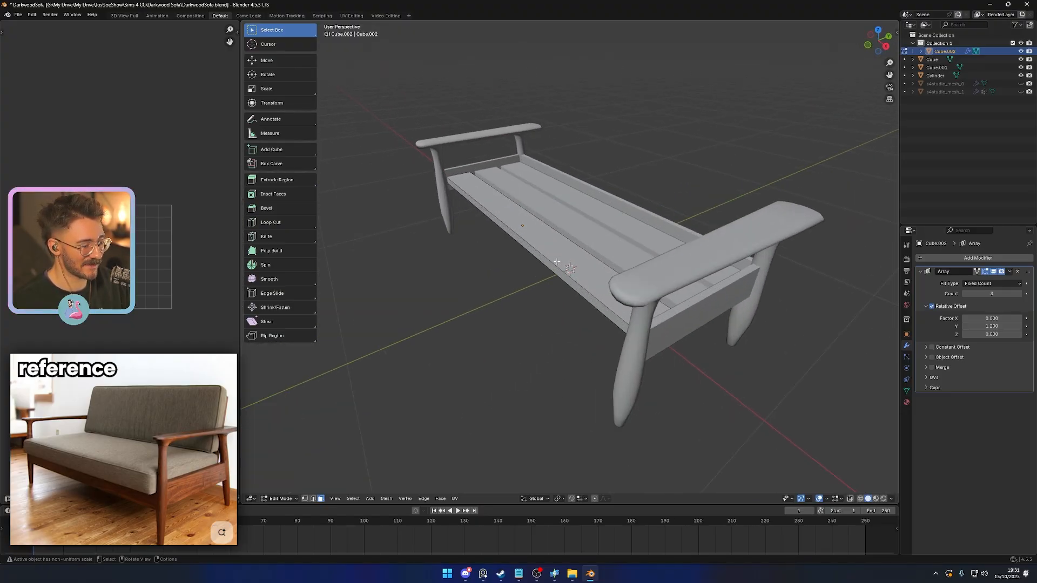
- Select the long edges of the front slat and try to bevel them with two segments
{"action": "key", "text": "Tab"}
{"action": "scroll", "coordinate": [549, 320], "scroll_direction": "up", "scroll_amount": 1}
{"action": "key", "text": "Tab"}
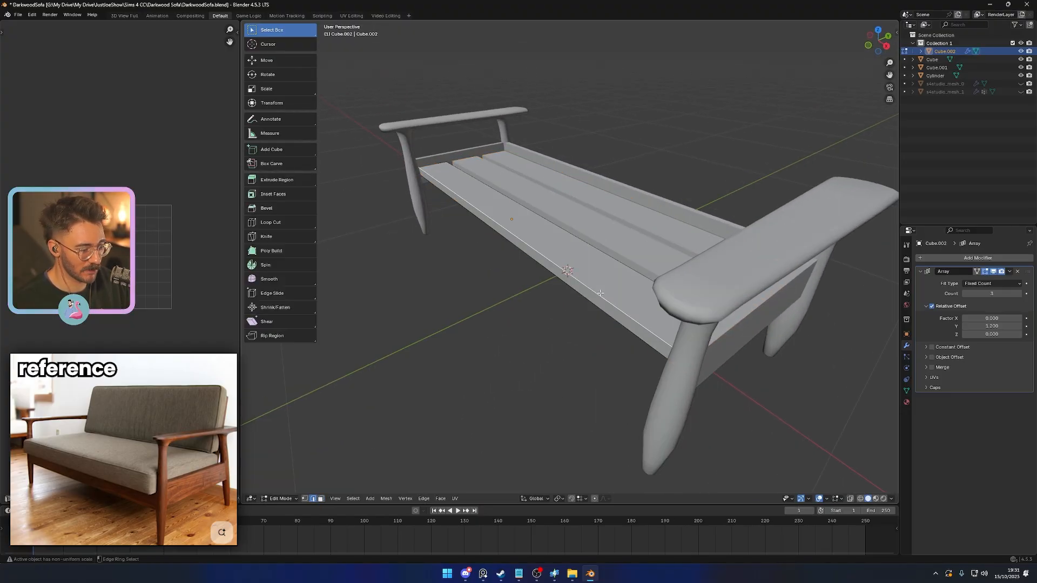
{"action": "right_click", "coordinate": [549, 438]}
{"action": "left_click", "coordinate": [544, 467]}
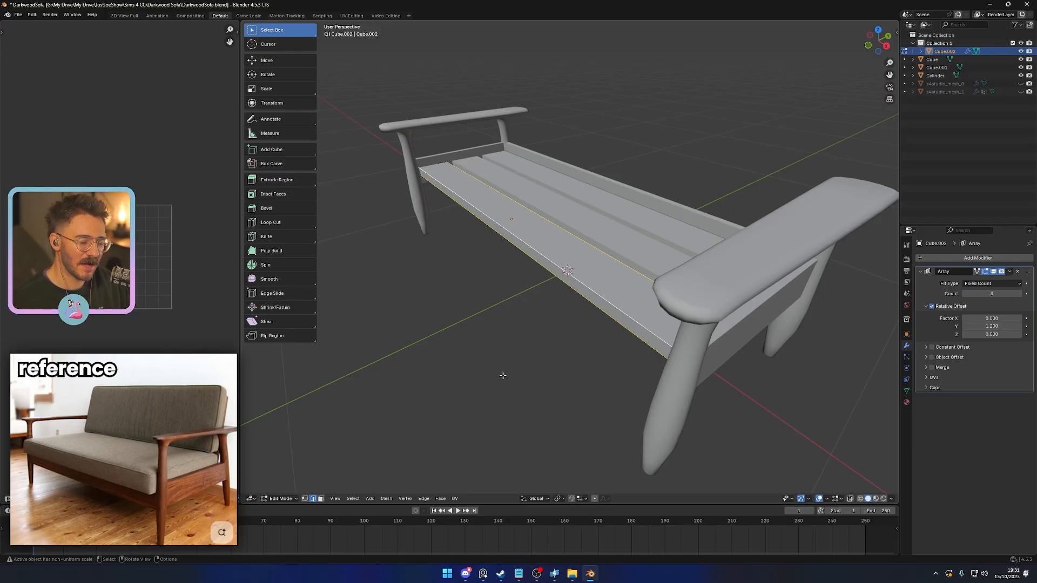
{"action": "key", "text": "Tab"}
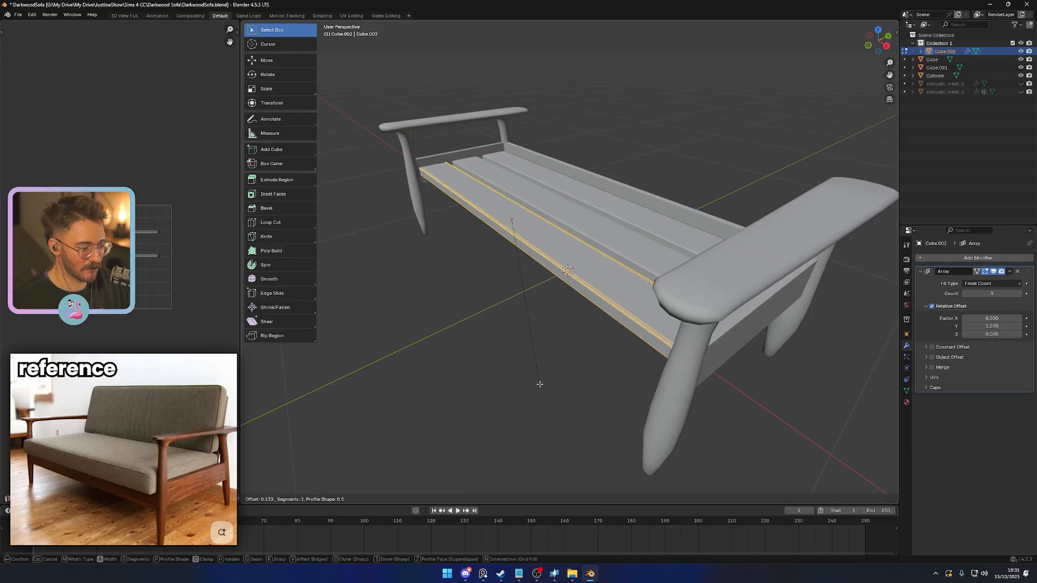
- Apply the slat object's scale and bevel the selected long edges by about 0.008 with two segments
{"action": "key", "text": "ctrl+a"}
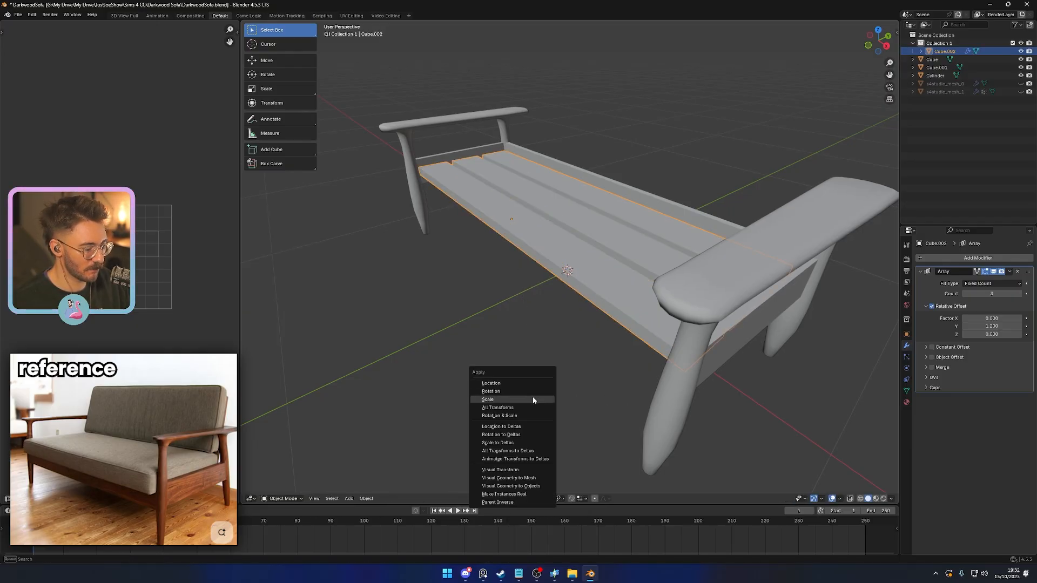
{"action": "left_click", "coordinate": [532, 398]}
{"action": "key", "text": "Tab"}
{"action": "key", "text": "ctrl+b"}
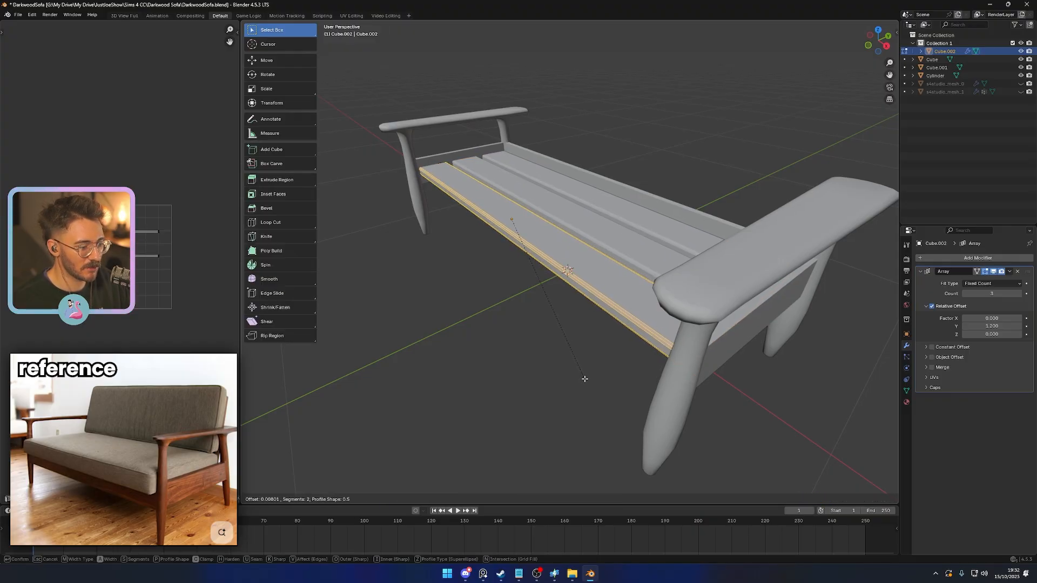
{"action": "left_click", "coordinate": [585, 378]}
{"action": "key", "text": "Tab"}
- Examine the slat layout between the side frames from the ends, from below and from above
{"action": "middle_click_drag", "start_coordinate": [582, 377], "coordinate": [700, 368]}
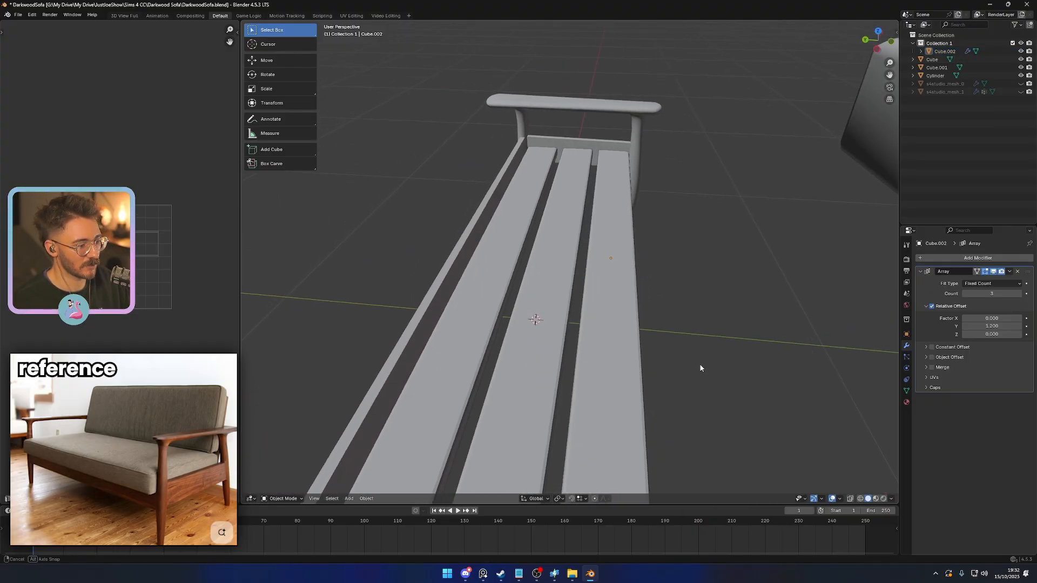
{"action": "scroll", "coordinate": [584, 326], "scroll_direction": "down", "scroll_amount": 6}
{"action": "middle_click_drag", "start_coordinate": [591, 332], "coordinate": [611, 349]}
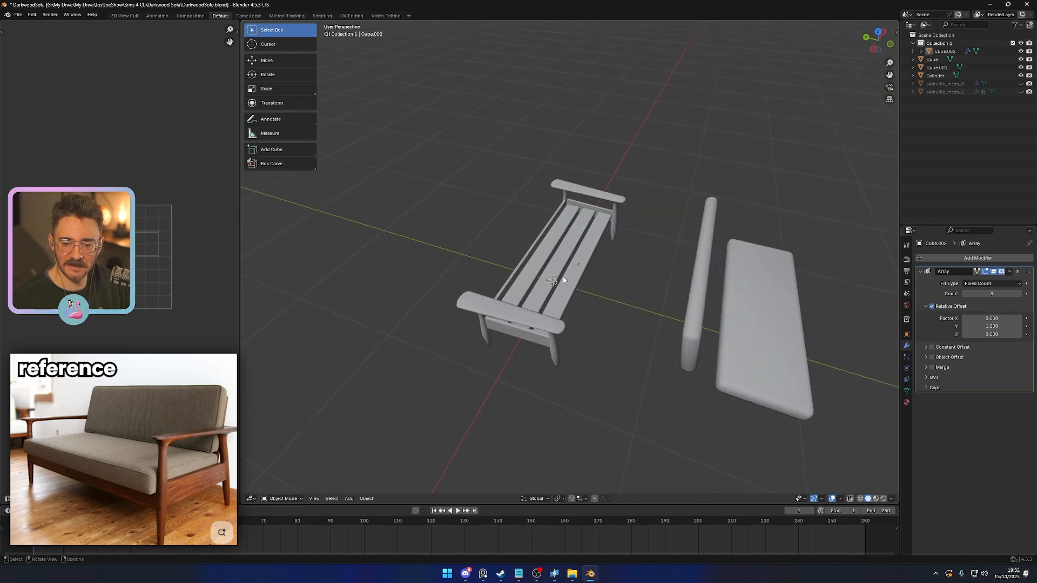
{"action": "middle_click_drag", "start_coordinate": [634, 353], "coordinate": [623, 323]}
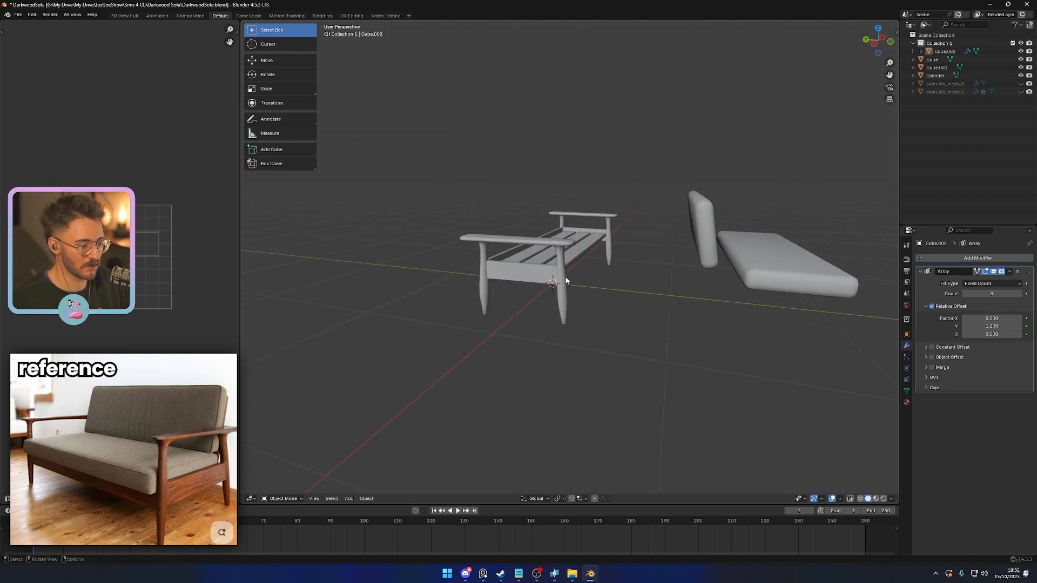
{"action": "mouse_move", "coordinate": [577, 291]}
{"action": "middle_mouse_down"}
{"action": "mouse_move", "coordinate": [596, 290]}
{"action": "mouse_move", "coordinate": [576, 283]}
{"action": "middle_mouse_up"}
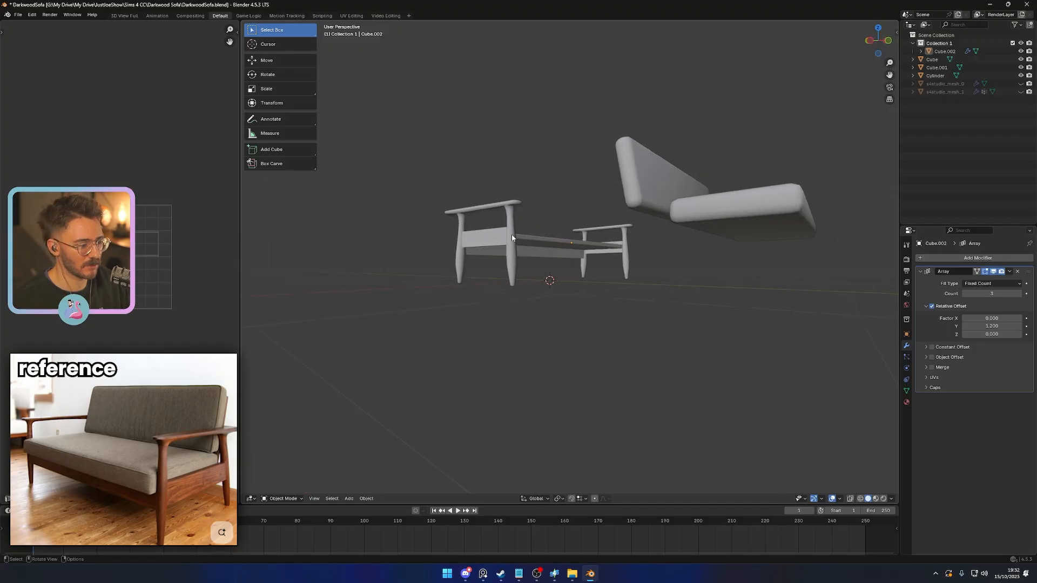
{"action": "middle_click_drag", "start_coordinate": [514, 236], "coordinate": [511, 323]}
{"action": "scroll", "coordinate": [510, 324], "scroll_direction": "up", "scroll_amount": 4}
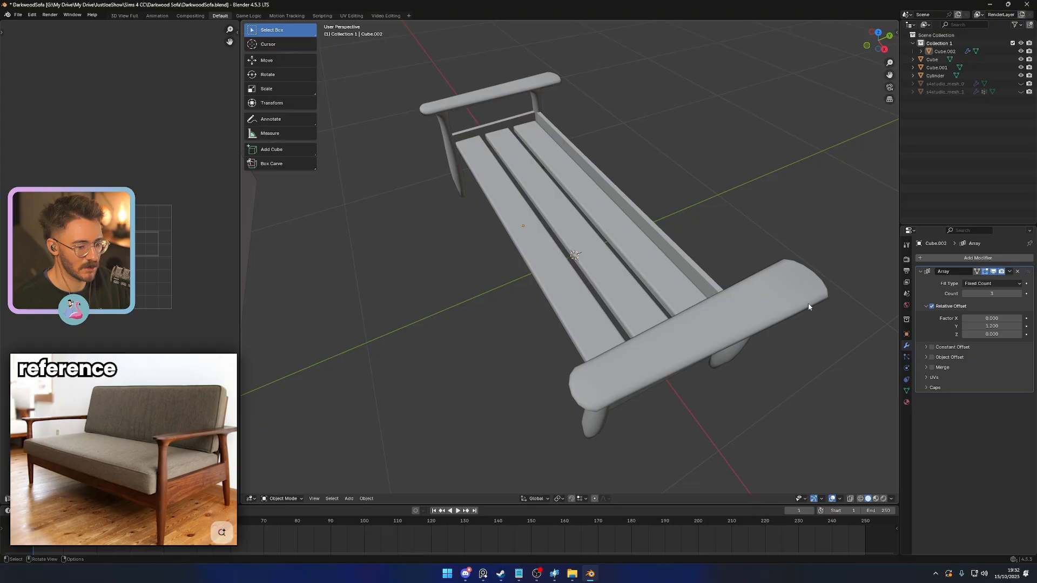
- Apply the Array modifier on the seat slats and check the fit against the frame in wireframe
{"action": "key", "text": "ctrl+a"}
{"action": "left_click", "coordinate": [556, 297]}
{"action": "middle_click_drag", "start_coordinate": [555, 297], "coordinate": [687, 359]}
{"action": "scroll", "coordinate": [619, 344], "scroll_direction": "up", "scroll_amount": 4}
{"action": "mouse_move", "coordinate": [619, 344]}
{"action": "middle_mouse_down"}
{"action": "mouse_move", "coordinate": [648, 349]}
{"action": "mouse_move", "coordinate": [539, 283]}
{"action": "mouse_move", "coordinate": [560, 246]}
{"action": "middle_mouse_up"}
{"action": "key", "text": "shift+z"}
{"action": "scroll", "coordinate": [619, 312], "scroll_direction": "down", "scroll_amount": 5}
{"action": "key", "text": "shift+z"}
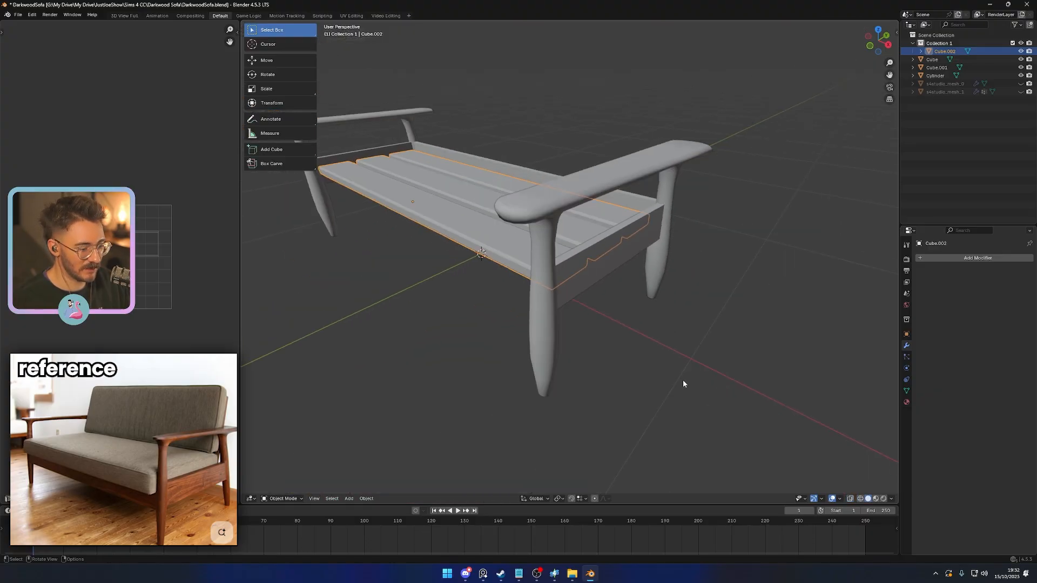
- Check the slats where they meet the front leg and save the sofa file
{"action": "key", "text": "Tab"}
{"action": "key", "text": "Tab"}
{"action": "middle_click_drag", "start_coordinate": [597, 328], "coordinate": [642, 327]}
{"action": "left_click", "coordinate": [641, 328]}
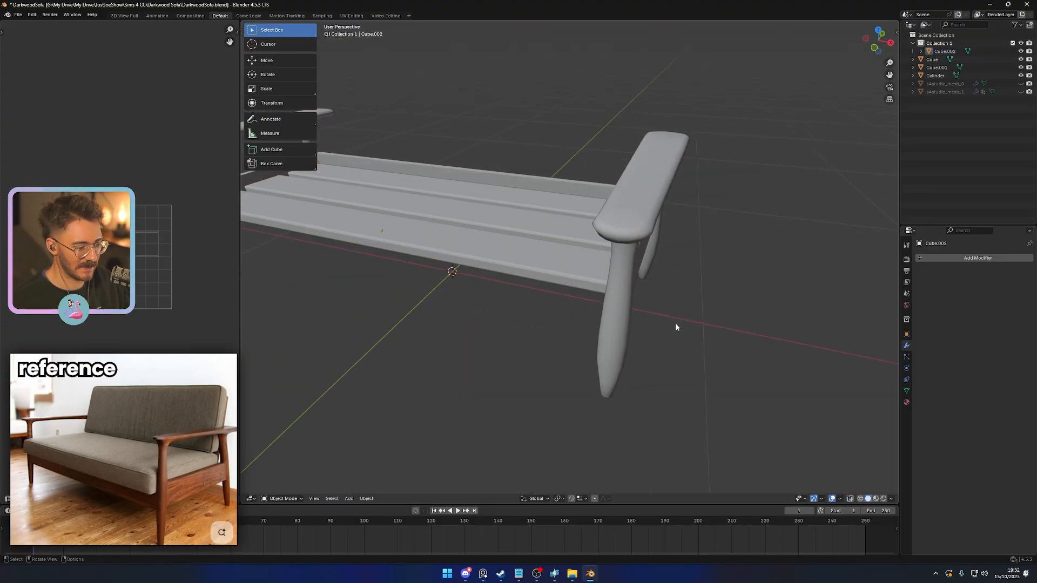
{"action": "left_click", "coordinate": [625, 327]}
{"action": "left_click", "coordinate": [548, 340]}
{"action": "key", "text": "ctrl+s"}
{"action": "middle_click_drag", "start_coordinate": [549, 340], "coordinate": [496, 339]}
{"action": "scroll", "coordinate": [495, 339], "scroll_direction": "down", "scroll_amount": 2}
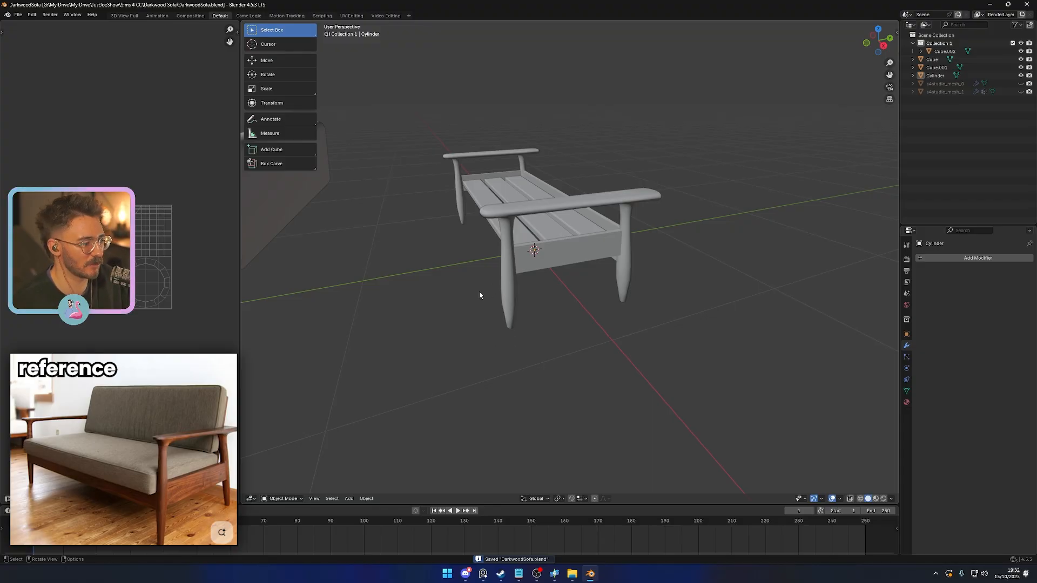
- Select the facing inner faces of both front legs at crossrail height for a connecting front rail
{"action": "scroll", "coordinate": [456, 301], "scroll_direction": "down", "scroll_amount": 5}
{"action": "scroll", "coordinate": [553, 326], "scroll_direction": "up", "scroll_amount": 5}
{"action": "middle_click_drag", "start_coordinate": [455, 301], "coordinate": [502, 317], "text": "shift"}
{"action": "scroll", "coordinate": [411, 303], "scroll_direction": "down", "scroll_amount": 3}
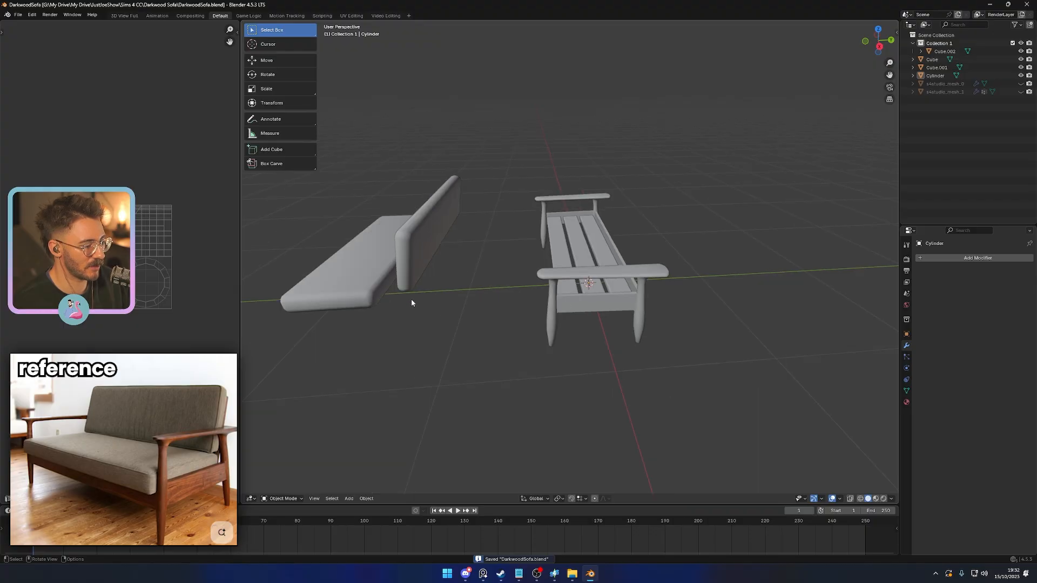
{"action": "middle_click_drag", "start_coordinate": [411, 303], "coordinate": [446, 278]}
{"action": "scroll", "coordinate": [498, 309], "scroll_direction": "up", "scroll_amount": 4}
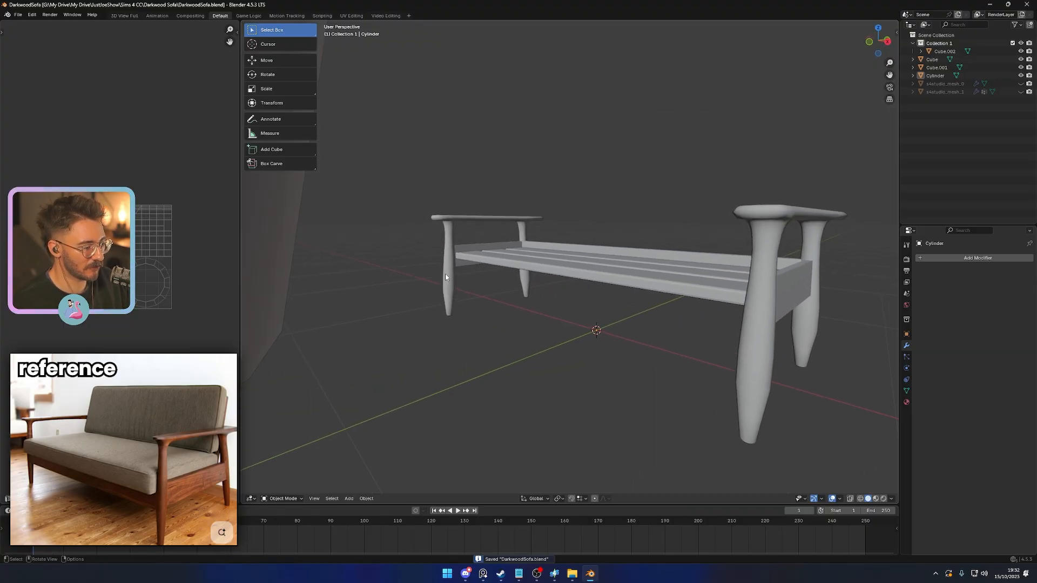
{"action": "left_click", "coordinate": [446, 278]}
{"action": "scroll", "coordinate": [446, 278], "scroll_direction": "up", "scroll_amount": 3}
{"action": "key", "text": "Tab"}
{"action": "middle_click_drag", "start_coordinate": [380, 263], "coordinate": [535, 255]}
{"action": "scroll", "coordinate": [461, 247], "scroll_direction": "up", "scroll_amount": 2}
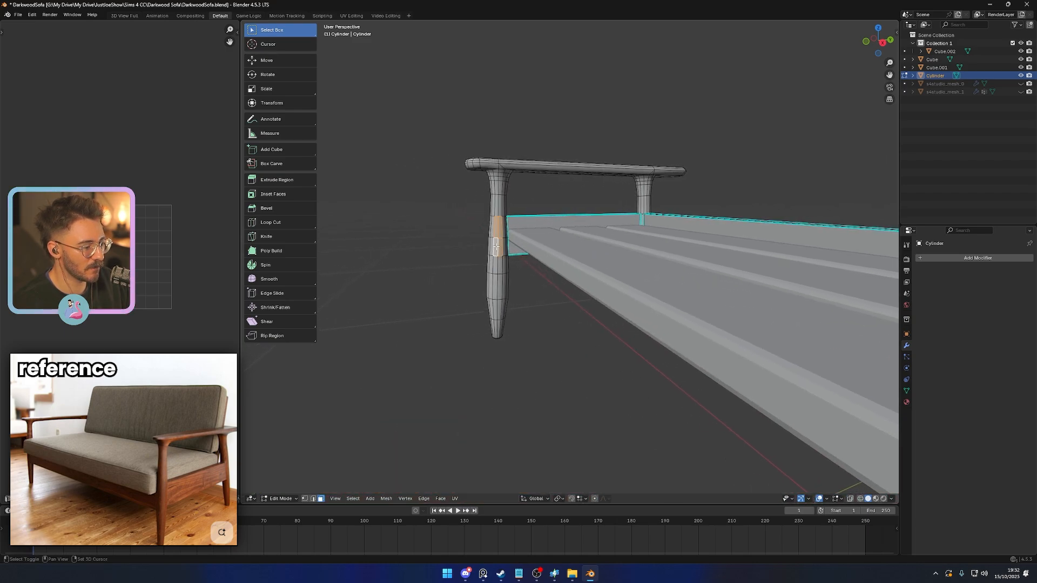
{"action": "middle_click_drag", "start_coordinate": [496, 263], "coordinate": [535, 281]}
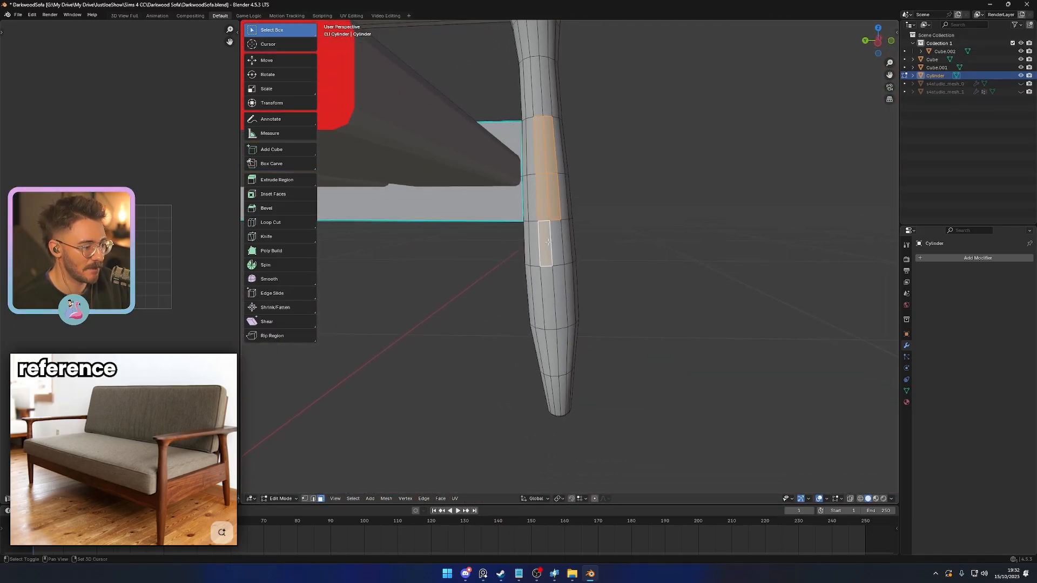
{"action": "scroll", "coordinate": [559, 245], "scroll_direction": "down", "scroll_amount": 9}
{"action": "scroll", "coordinate": [592, 313], "scroll_direction": "up", "scroll_amount": 1}
{"action": "middle_click_drag", "start_coordinate": [597, 310], "coordinate": [604, 346]}
{"action": "right_click", "coordinate": [604, 346]}
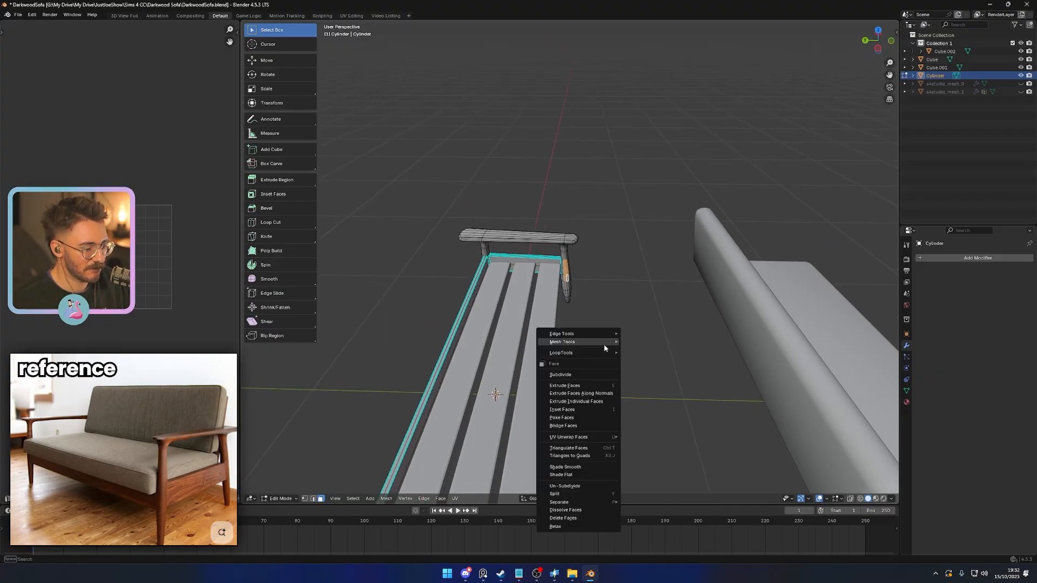
{"action": "left_click", "coordinate": [590, 397]}
{"action": "right_click", "coordinate": [591, 384]}
{"action": "key", "text": "ctrl+z"}
{"action": "right_click", "coordinate": [617, 379]}
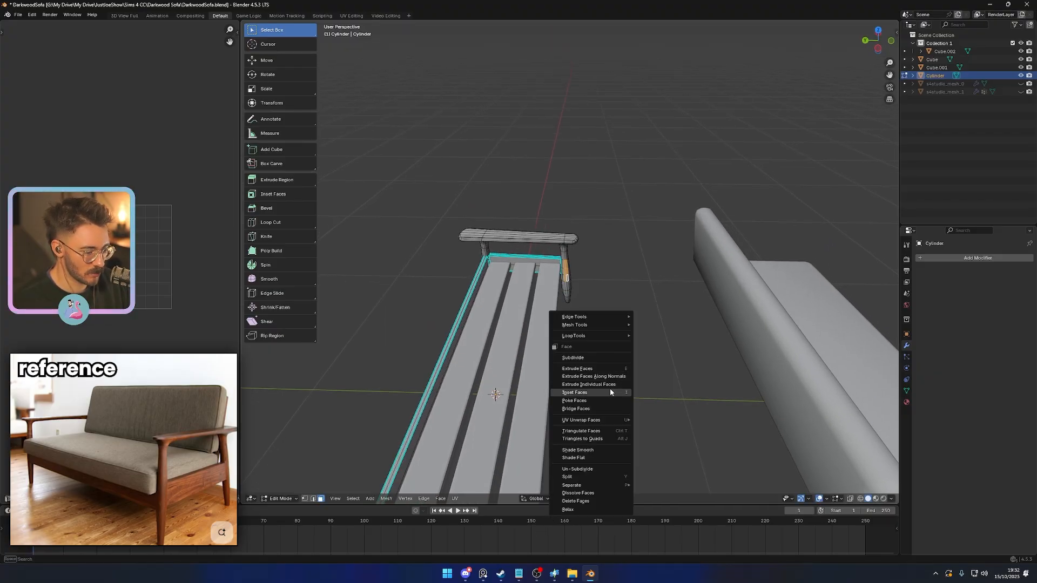
{"action": "key", "text": "Escape"}
{"action": "right_click", "coordinate": [630, 350]}
{"action": "key", "text": "Escape"}
- Bridge the edge loops of the selected leg faces to form the front crossrail between the two front legs
{"action": "key", "text": "2"}
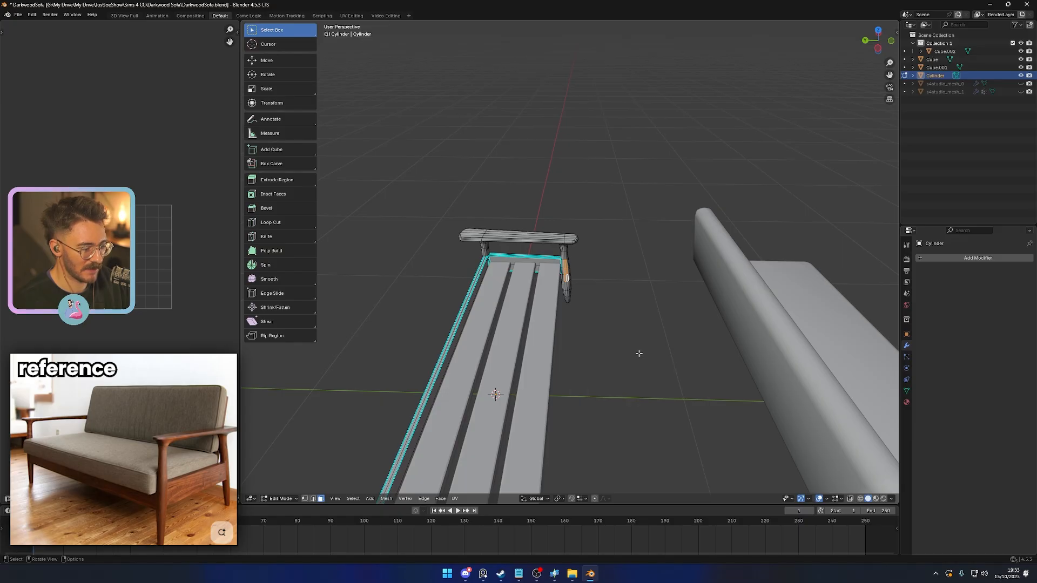
{"action": "right_click", "coordinate": [637, 353]}
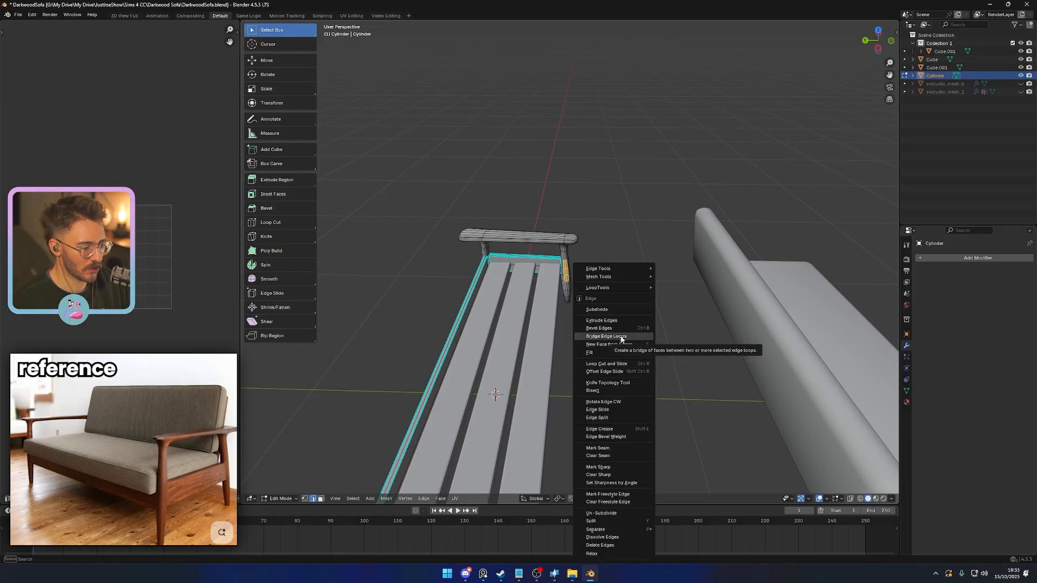
{"action": "left_click", "coordinate": [621, 337]}
{"action": "scroll", "coordinate": [621, 340], "scroll_direction": "down", "scroll_amount": 5}
{"action": "middle_click_drag", "start_coordinate": [630, 354], "coordinate": [629, 289]}
{"action": "scroll", "coordinate": [650, 359], "scroll_direction": "up", "scroll_amount": 3}
{"action": "scroll", "coordinate": [556, 316], "scroll_direction": "up", "scroll_amount": 2}
{"action": "left_click", "coordinate": [735, 299]}
{"action": "middle_click_drag", "start_coordinate": [734, 300], "coordinate": [671, 345], "text": "shift"}
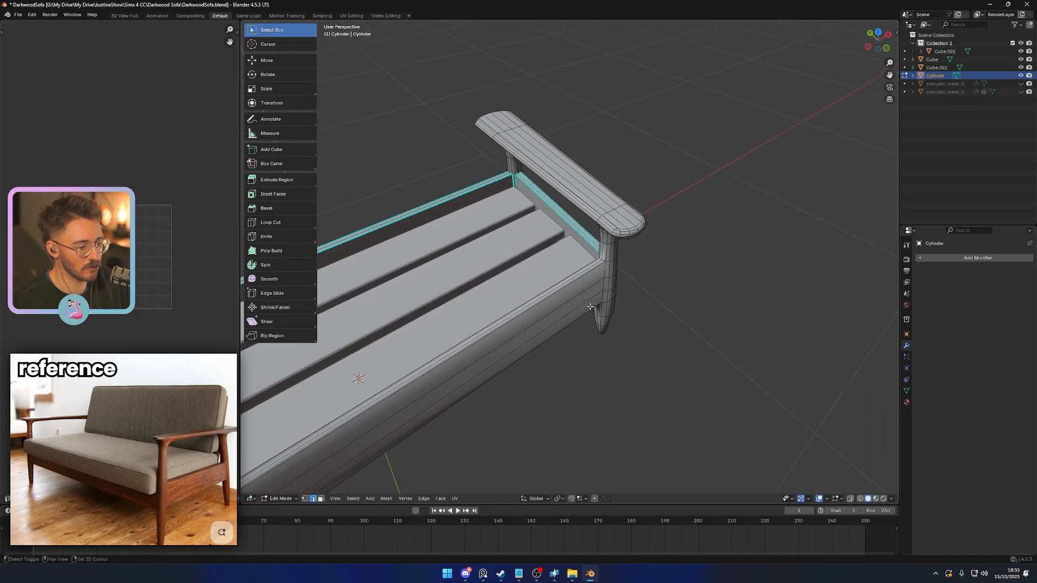
{"action": "scroll", "coordinate": [671, 345], "scroll_direction": "up", "scroll_amount": 2}
{"action": "scroll", "coordinate": [671, 345], "scroll_direction": "down", "scroll_amount": 3}
- Apply the frame's scale and mark all edges picked by Select Sharp Edges as sharp
{"action": "key", "text": "Tab"}
{"action": "key", "text": "ctrl+a"}
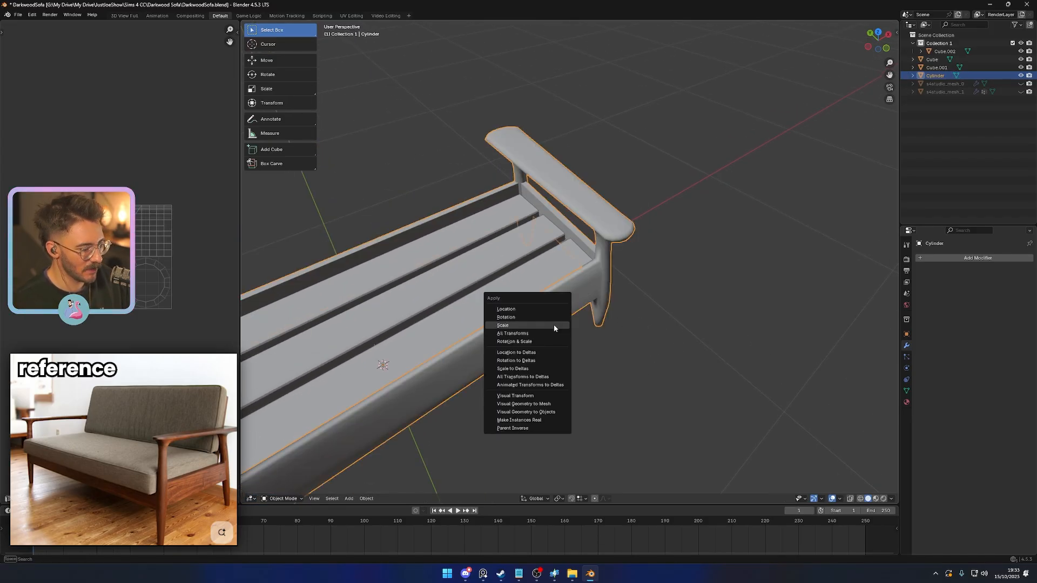
{"action": "left_click", "coordinate": [553, 325]}
{"action": "key", "text": "Tab"}
{"action": "left_click", "coordinate": [353, 499]}
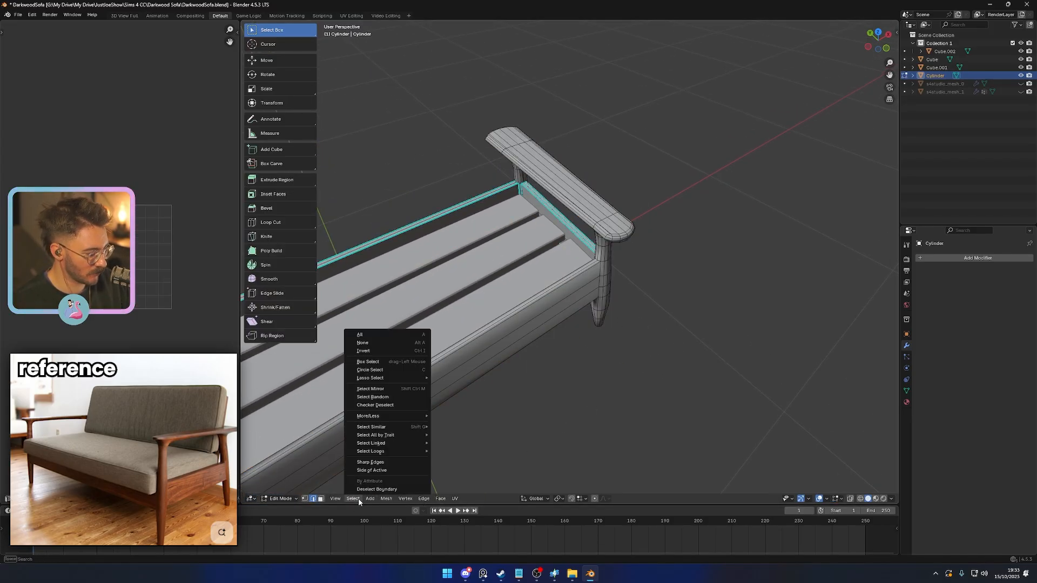
{"action": "left_click", "coordinate": [374, 467]}
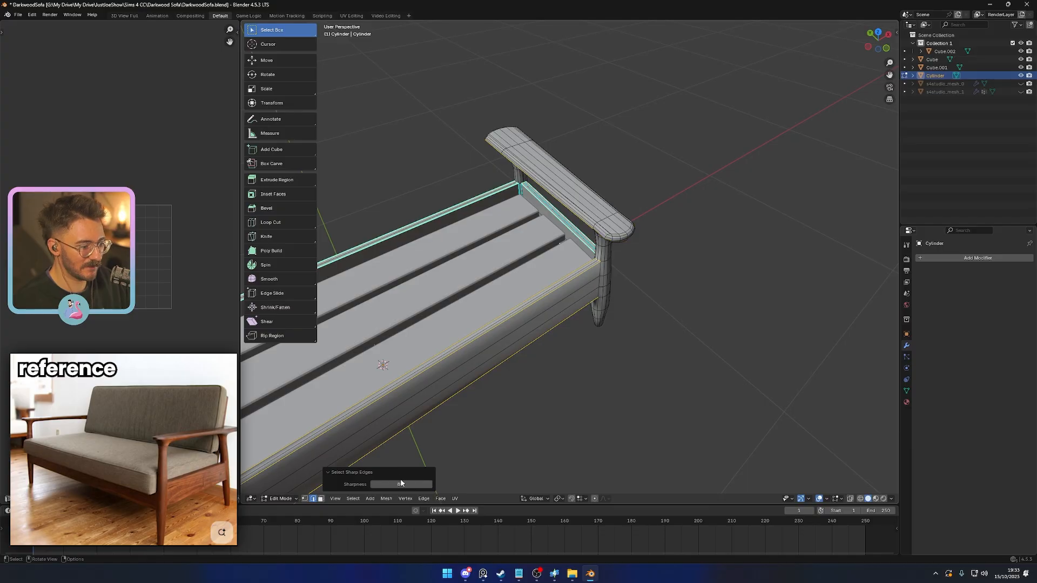
{"action": "right_click", "coordinate": [653, 414]}
{"action": "left_click", "coordinate": [633, 466]}
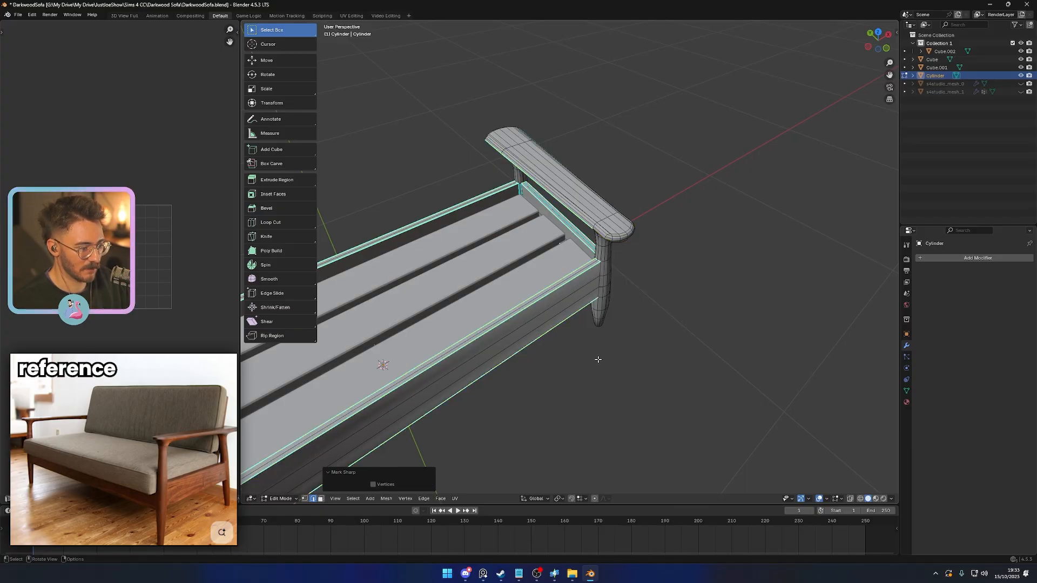
{"action": "key", "text": "Tab"}
{"action": "scroll", "coordinate": [598, 359], "scroll_direction": "down", "scroll_amount": 3}
{"action": "middle_click_drag", "start_coordinate": [598, 360], "coordinate": [508, 273]}
- Mark the vertical edges where one end of the front crossrail meets its leg as sharp
{"action": "key", "text": "Tab"}
{"action": "scroll", "coordinate": [622, 340], "scroll_direction": "up", "scroll_amount": 5}
{"action": "scroll", "coordinate": [507, 273], "scroll_direction": "down", "scroll_amount": 4}
{"action": "scroll", "coordinate": [568, 270], "scroll_direction": "up", "scroll_amount": 6}
{"action": "middle_click_drag", "start_coordinate": [621, 291], "coordinate": [663, 262]}
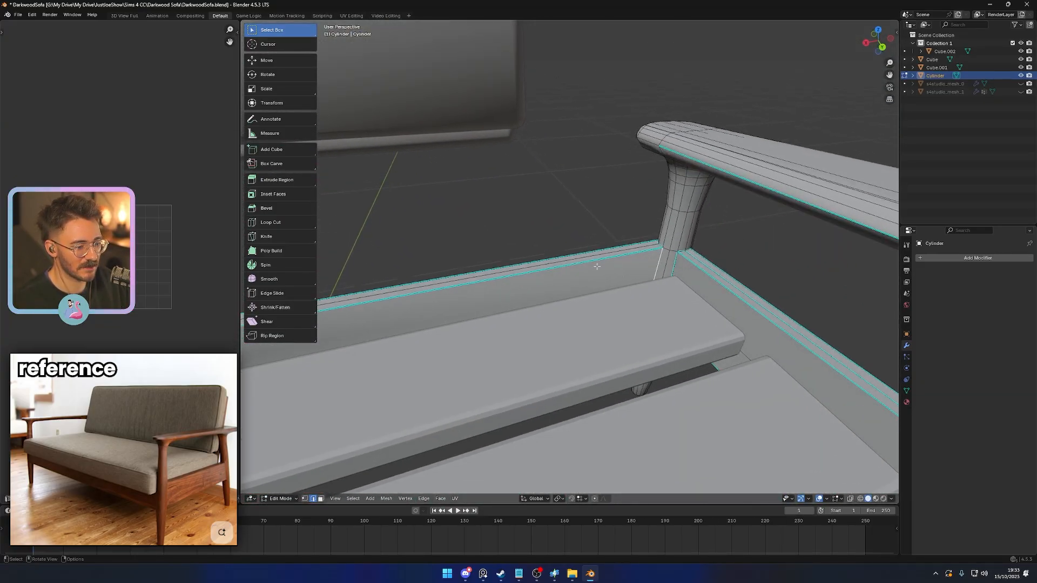
{"action": "middle_click_drag", "start_coordinate": [597, 266], "coordinate": [556, 262]}
{"action": "scroll", "coordinate": [567, 265], "scroll_direction": "up", "scroll_amount": 3}
{"action": "left_click", "coordinate": [621, 226], "text": "alt+shift"}
{"action": "right_click", "coordinate": [489, 310]}
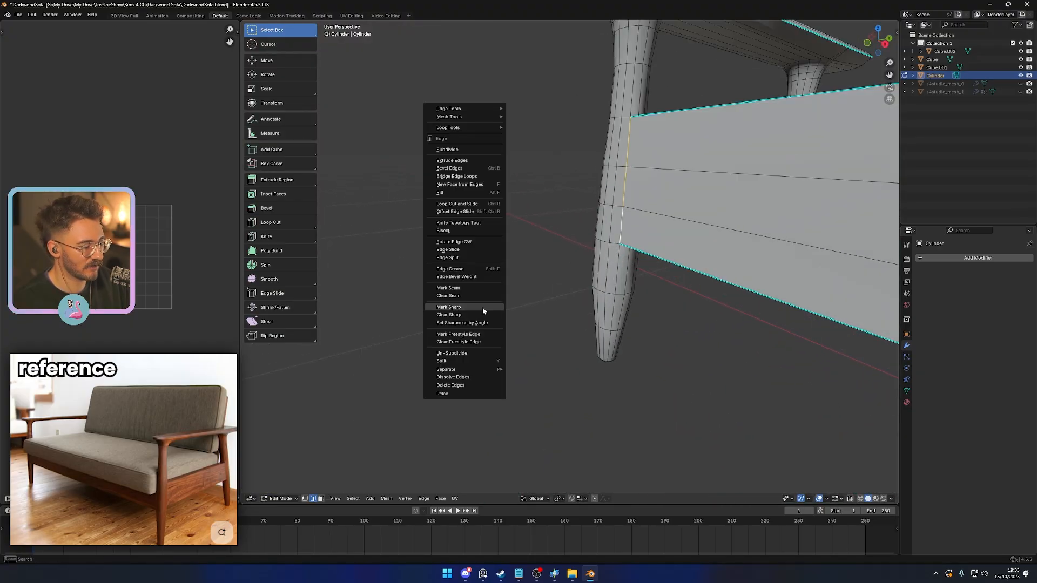
{"action": "left_click", "coordinate": [482, 308]}
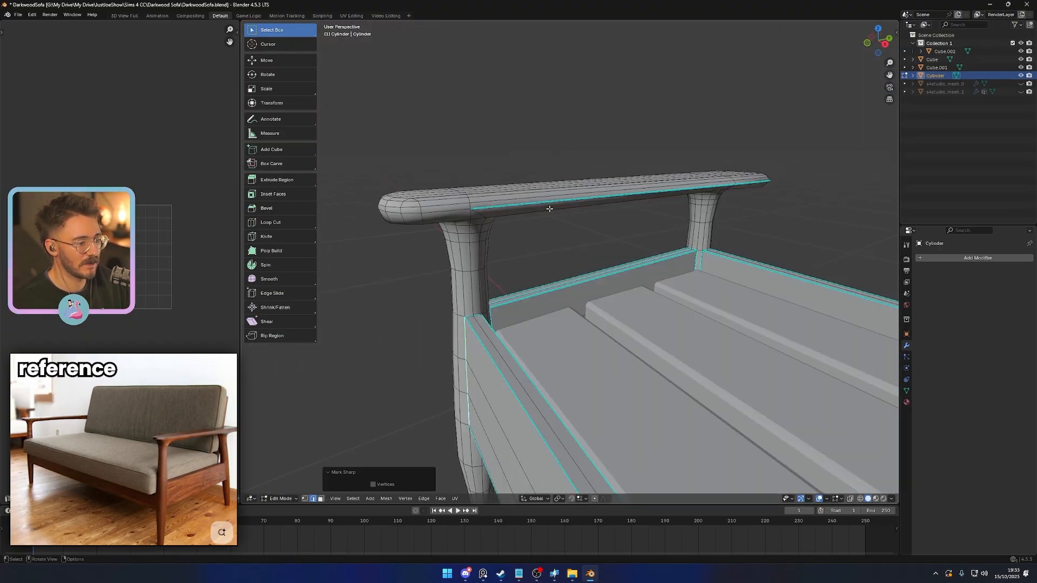
- Mark the matching vertical edges at the front crossrail's opposite end as sharp
{"action": "left_click", "coordinate": [547, 206], "text": "alt"}
{"action": "middle_click_drag", "start_coordinate": [517, 224], "coordinate": [603, 231]}
{"action": "left_click", "coordinate": [659, 228], "text": "alt+shift"}
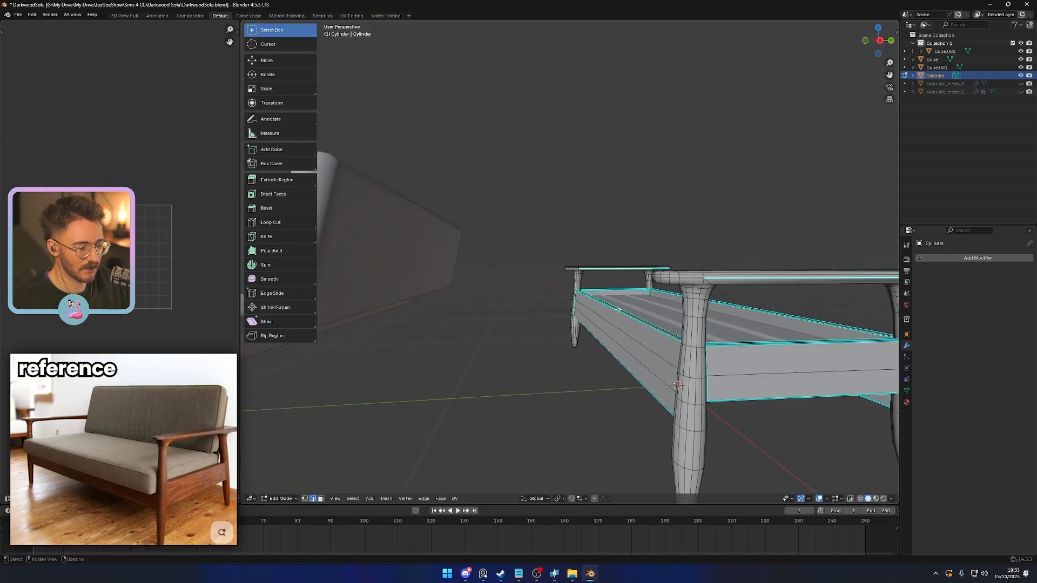
{"action": "right_click", "coordinate": [495, 322]}
{"action": "left_click", "coordinate": [493, 326]}
{"action": "middle_click_drag", "start_coordinate": [493, 326], "coordinate": [532, 291]}
- Select the rear ends of both armrests and clear their sharp edge marks
{"action": "left_click", "coordinate": [751, 352]}
{"action": "middle_click_drag", "start_coordinate": [751, 352], "coordinate": [408, 299]}
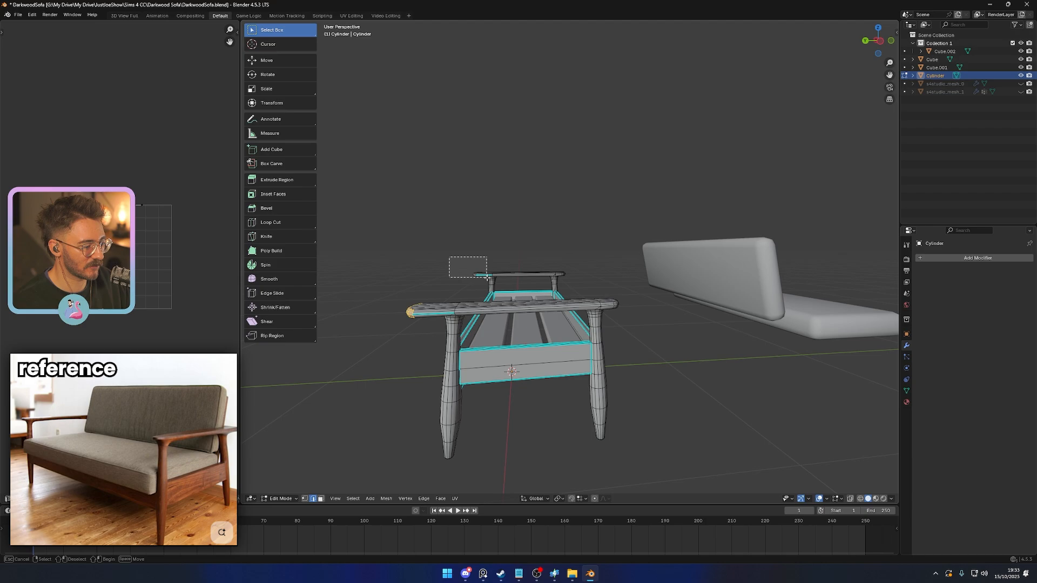
{"action": "left_click_drag", "start_coordinate": [487, 277], "coordinate": [495, 281]}
{"action": "middle_click_drag", "start_coordinate": [494, 280], "coordinate": [473, 298]}
{"action": "right_click", "coordinate": [418, 337]}
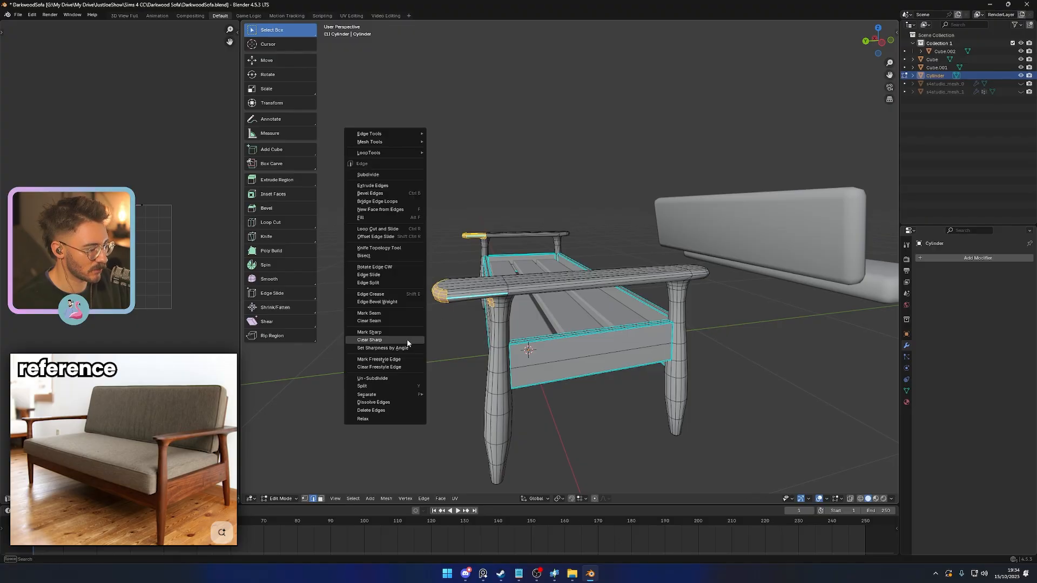
{"action": "left_click", "coordinate": [410, 338]}
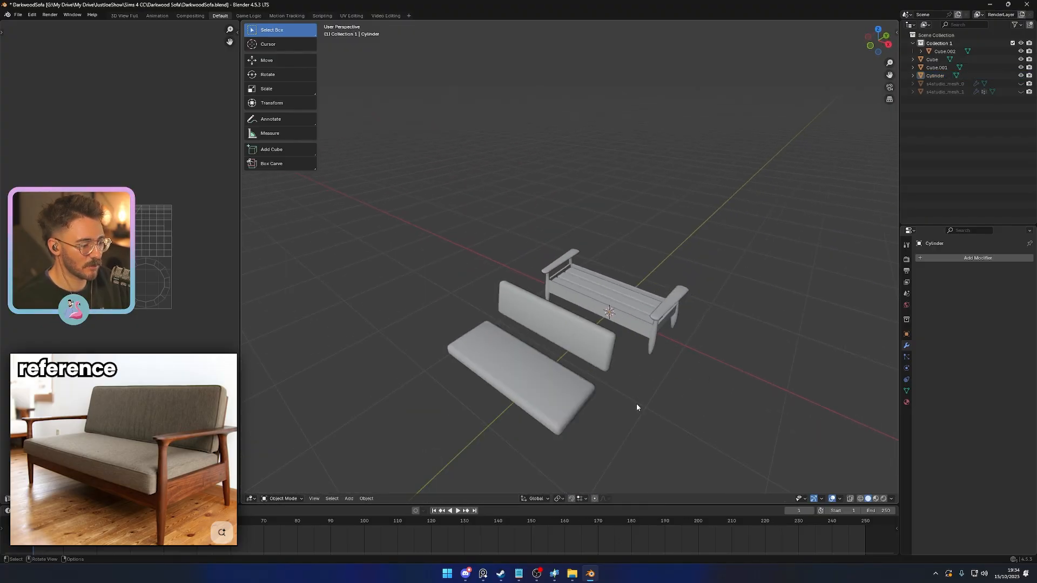
{"action": "middle_click_drag", "start_coordinate": [637, 407], "coordinate": [595, 365]}
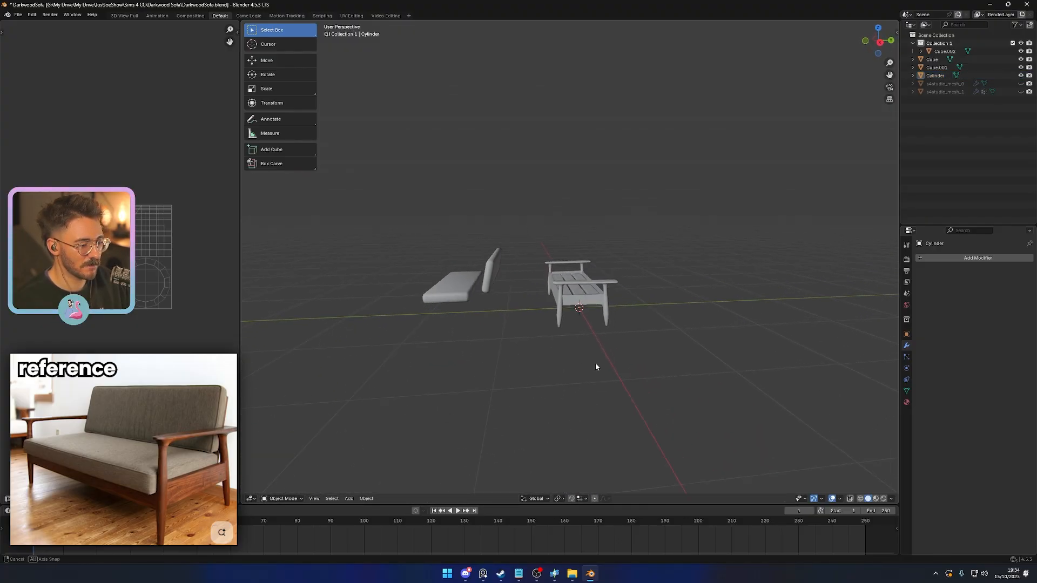
- Move the seat cushion about 1.51 along Y onto the slats between the side frames
{"action": "scroll", "coordinate": [595, 364], "scroll_direction": "up", "scroll_amount": 5}
{"action": "mouse_move", "coordinate": [608, 327]}
{"action": "middle_mouse_down", "text": "shift"}
{"action": "mouse_move", "coordinate": [575, 256]}
{"action": "mouse_move", "coordinate": [598, 317]}
{"action": "mouse_move", "coordinate": [511, 317]}
{"action": "mouse_move", "coordinate": [614, 307]}
{"action": "mouse_move", "coordinate": [587, 279]}
{"action": "mouse_move", "coordinate": [718, 321]}
{"action": "mouse_move", "coordinate": [614, 318]}
{"action": "middle_mouse_up", "text": "shift"}
{"action": "scroll", "coordinate": [614, 317], "scroll_direction": "down", "scroll_amount": 5}
{"action": "left_click", "coordinate": [444, 256]}
{"action": "left_click", "coordinate": [395, 274]}
{"action": "key", "text": "g"}
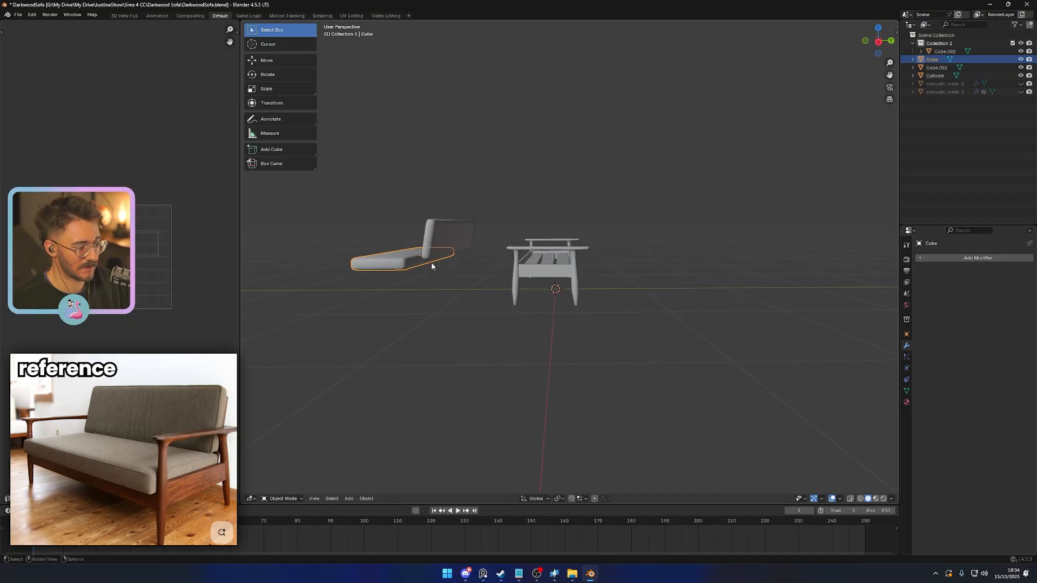
{"action": "key", "text": "y"}
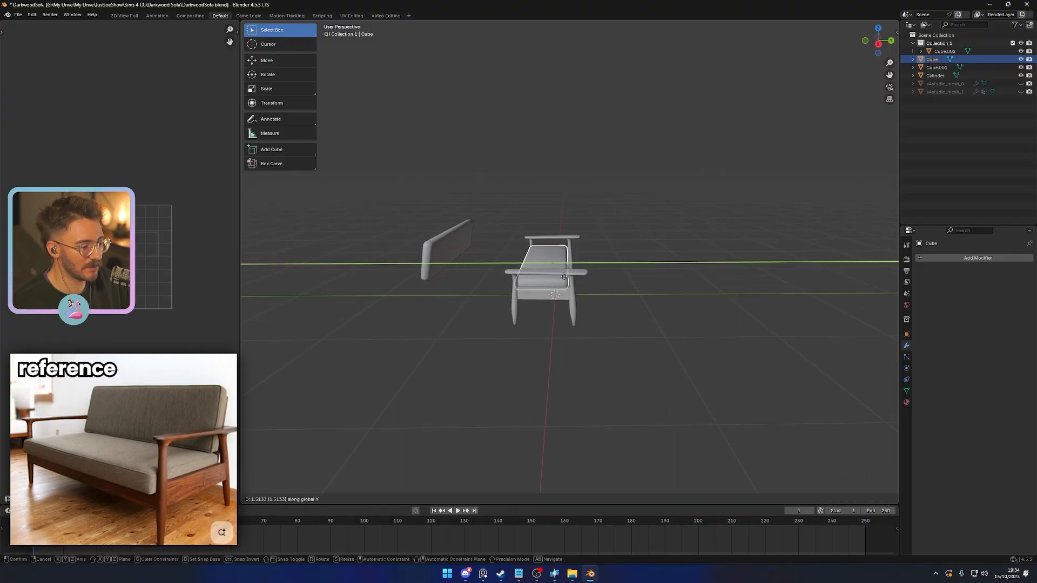
{"action": "left_click", "coordinate": [561, 276]}
- Move the back cushion along Y to stand at the rear of the sofa frame
{"action": "left_click", "coordinate": [453, 245]}
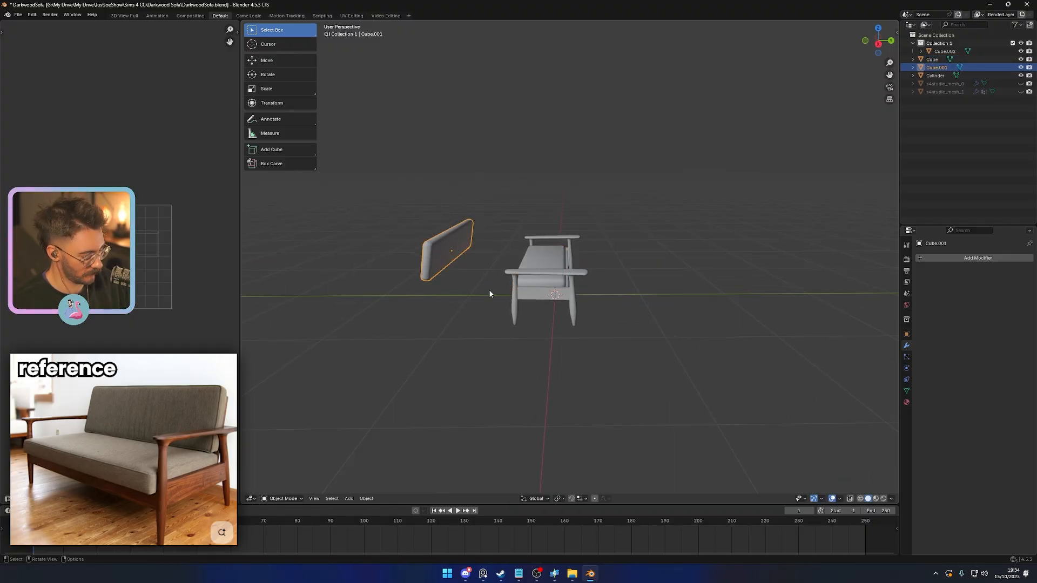
{"action": "key", "text": "g"}
{"action": "key", "text": "y"}
{"action": "left_click", "coordinate": [611, 314]}
{"action": "middle_click_drag", "start_coordinate": [611, 314], "coordinate": [570, 275]}
{"action": "key", "text": "g"}
{"action": "key", "text": "y"}
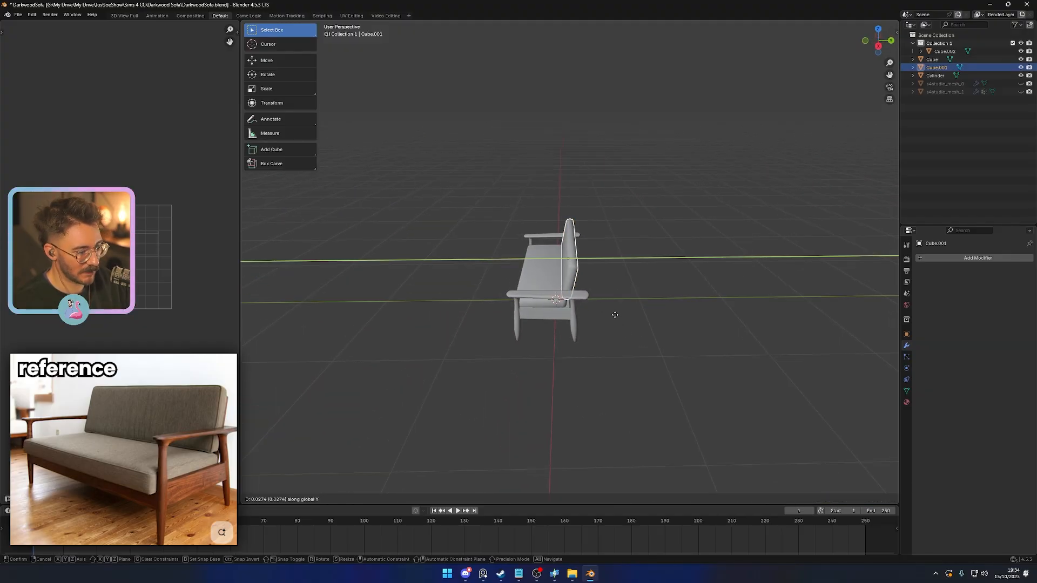
{"action": "left_click", "coordinate": [614, 314]}
{"action": "middle_click_drag", "start_coordinate": [614, 315], "coordinate": [607, 348]}
{"action": "scroll", "coordinate": [609, 345], "scroll_direction": "up", "scroll_amount": 4}
{"action": "key", "text": "s"}
{"action": "key", "text": "x"}
{"action": "key", "text": "x"}
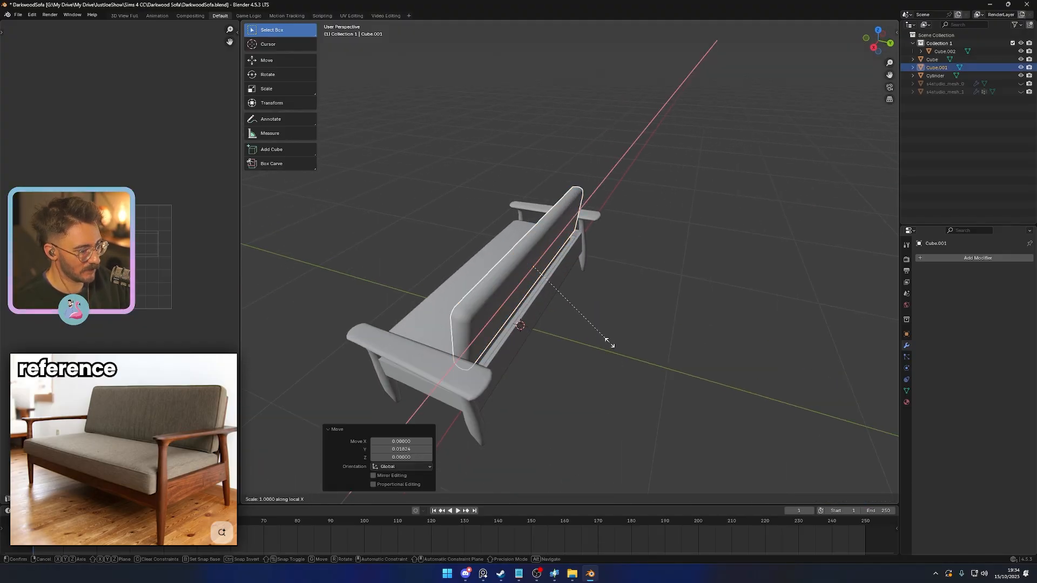
{"action": "key", "text": "y"}
{"action": "key", "text": "y"}
{"action": "key", "text": "g"}
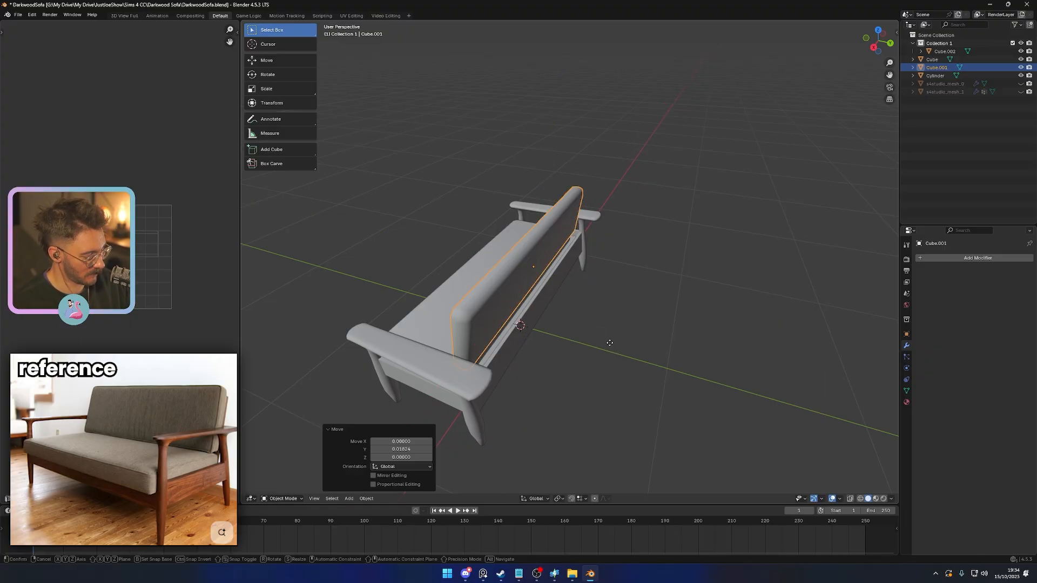
{"action": "key", "text": "x"}
{"action": "key", "text": "z"}
{"action": "key", "text": "z"}
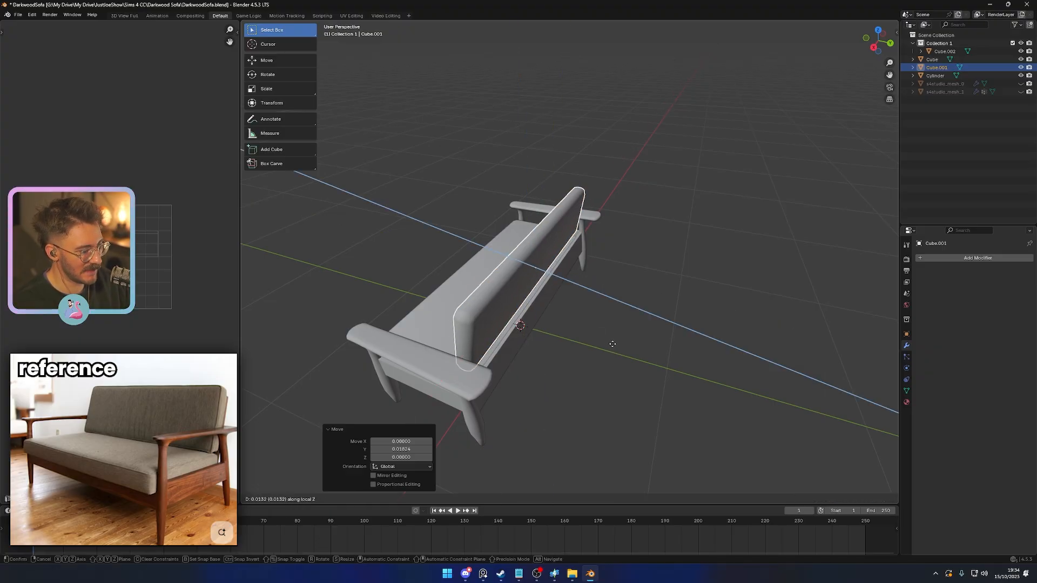
{"action": "right_click", "coordinate": [612, 344]}
- Thicken the back cushion by scaling it up along its local Z axis
{"action": "key", "text": "s"}
{"action": "key", "text": "z"}
{"action": "key", "text": "z"}
{"action": "left_click", "coordinate": [636, 349]}
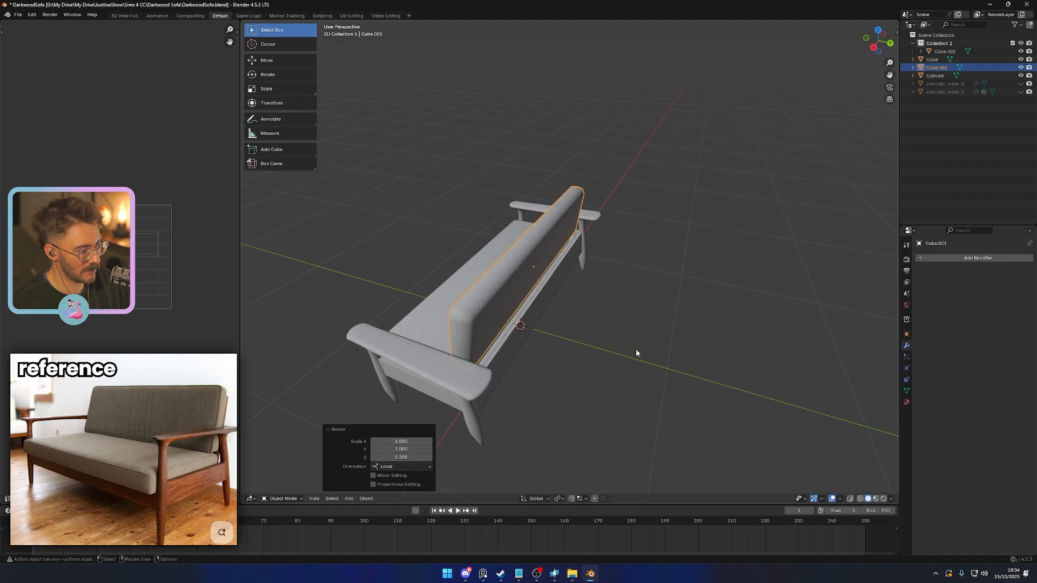
{"action": "middle_click_drag", "start_coordinate": [636, 348], "coordinate": [624, 316]}
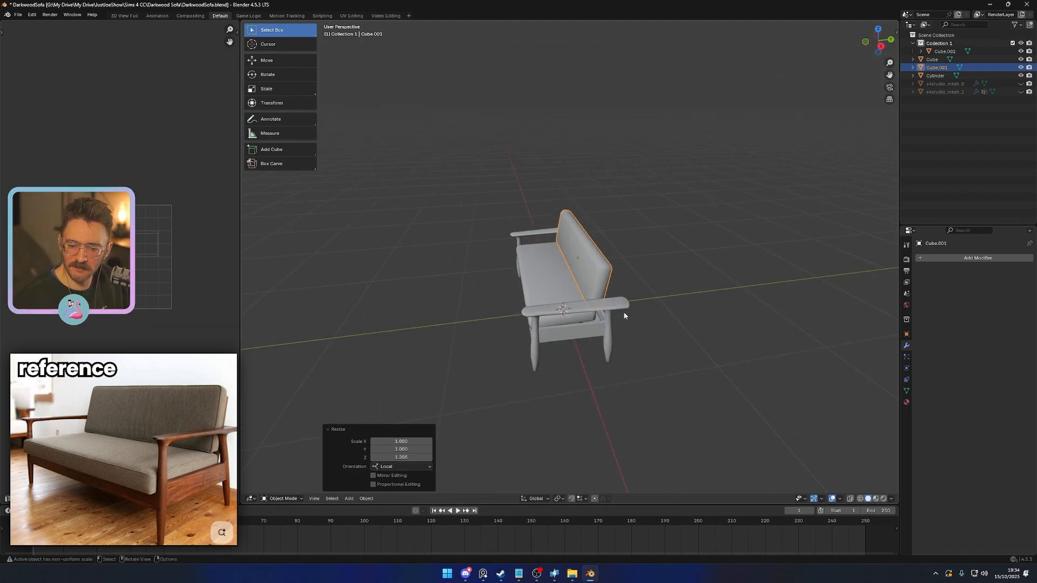
{"action": "scroll", "coordinate": [625, 316], "scroll_direction": "up", "scroll_amount": 4}
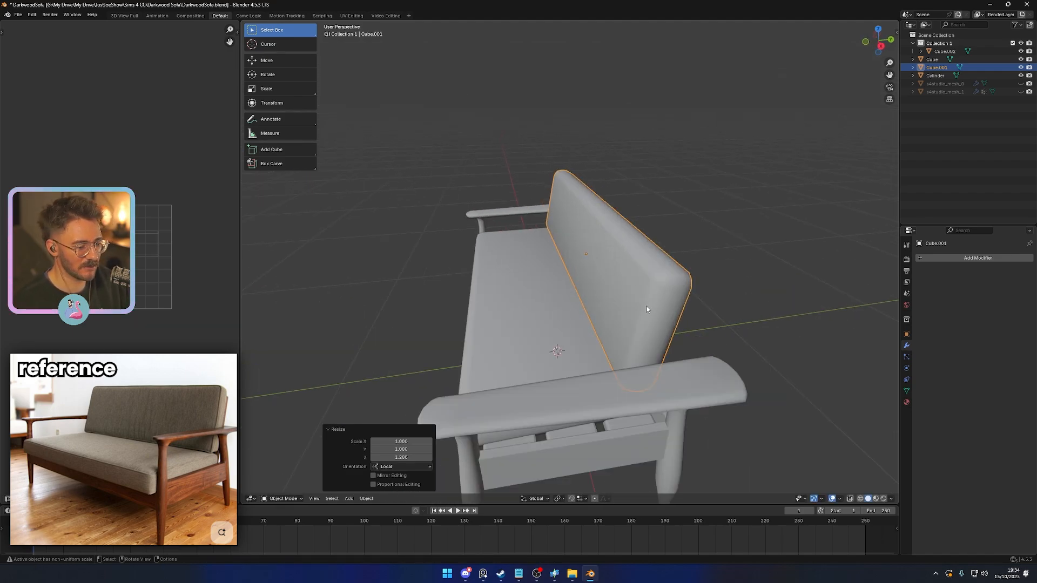
- Delete the back cushion and the seat cushion
{"action": "key", "text": "Delete"}
{"action": "left_click", "coordinate": [533, 350]}
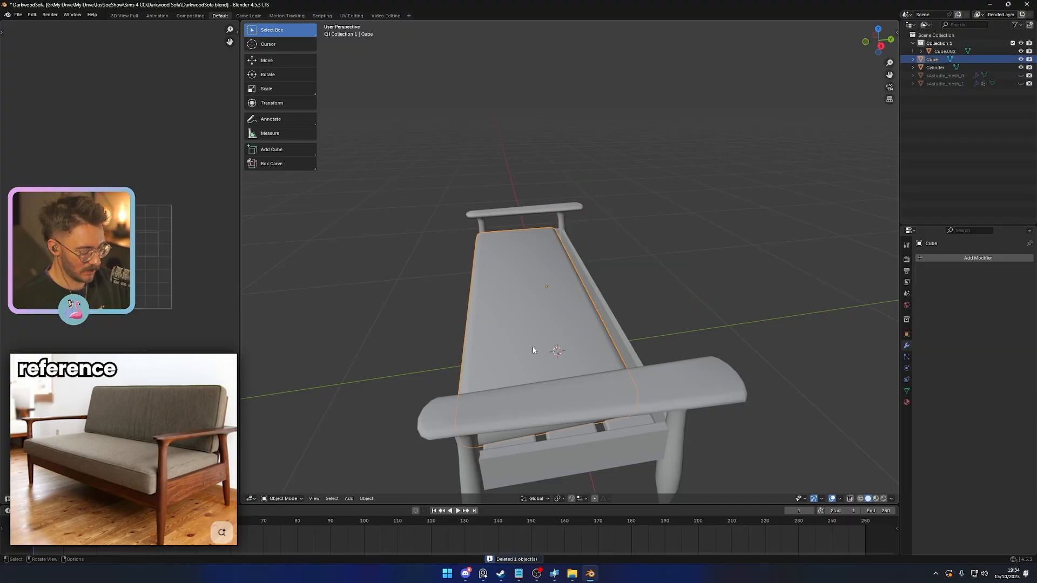
{"action": "key", "text": "Delete"}
- Add a cube mesh for a new seat cushion and scale it uniformly
{"action": "key", "text": "shift+a"}
{"action": "mouse_move", "coordinate": [517, 345]}
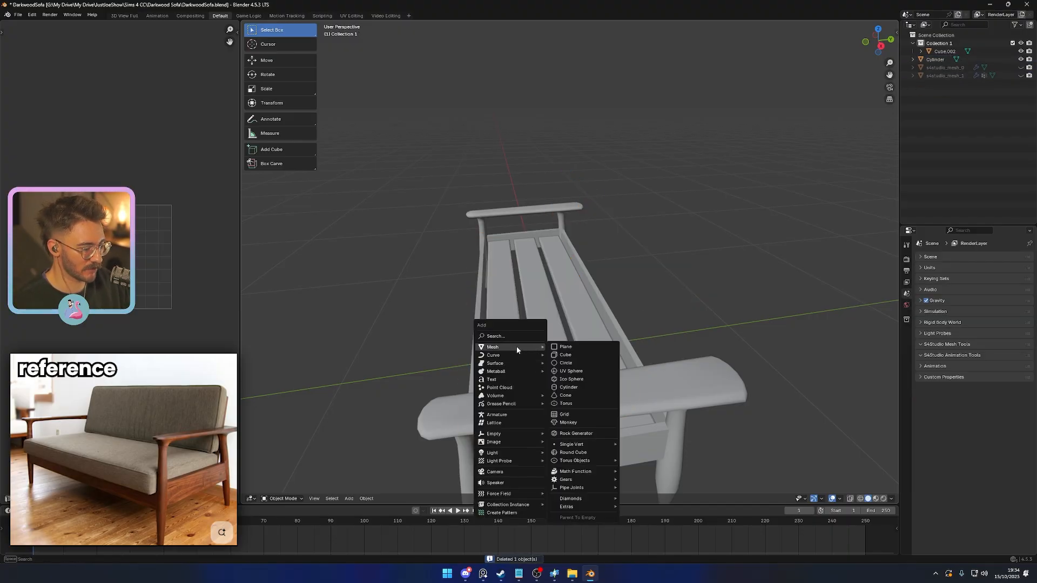
{"action": "left_click", "coordinate": [581, 353]}
{"action": "key", "text": "s"}
{"action": "left_click", "coordinate": [679, 353]}
{"action": "middle_click_drag", "start_coordinate": [637, 357], "coordinate": [705, 362]}
{"action": "scroll", "coordinate": [705, 341], "scroll_direction": "up", "scroll_amount": 2}
- Flatten the cube along Z and narrow it along Y to about the depth of the slats
{"action": "key", "text": "s"}
{"action": "key", "text": "z"}
{"action": "left_click", "coordinate": [594, 333]}
{"action": "middle_click_drag", "start_coordinate": [594, 332], "coordinate": [695, 390]}
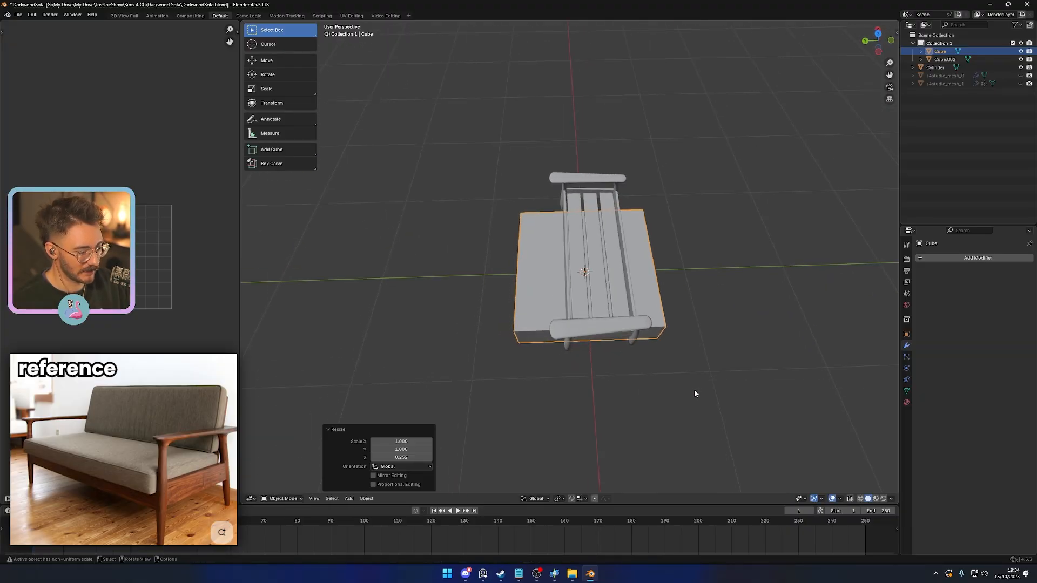
{"action": "key", "text": "s"}
{"action": "key", "text": "y"}
{"action": "left_click", "coordinate": [629, 334]}
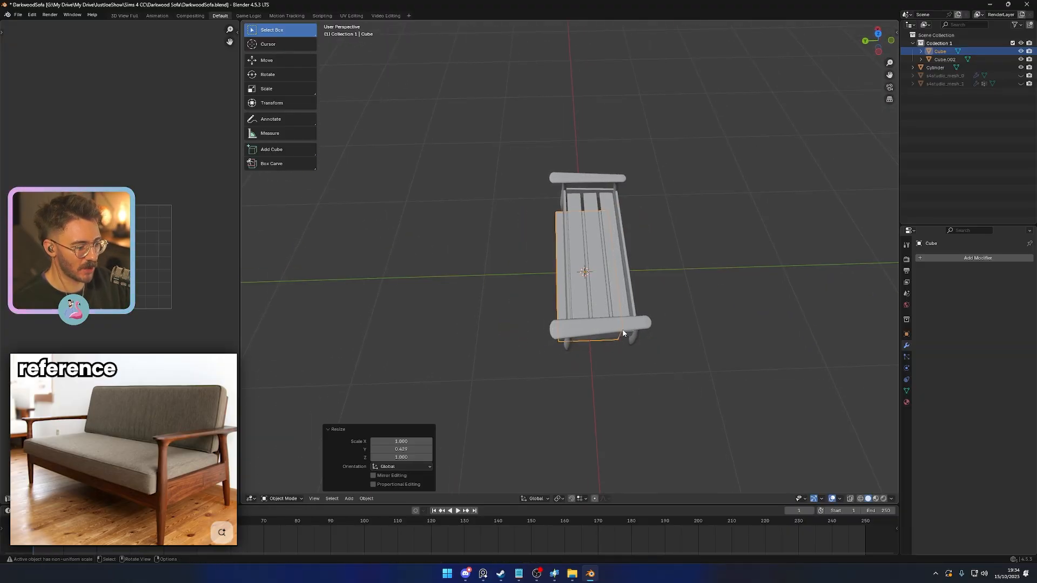
- Thin the cushion block along Z and position it vertically on top of the front crossrail
{"action": "middle_click_drag", "start_coordinate": [629, 334], "coordinate": [575, 313]}
{"action": "key", "text": "g"}
{"action": "key", "text": "z"}
{"action": "left_click", "coordinate": [669, 327]}
{"action": "key", "text": "KP_1"}
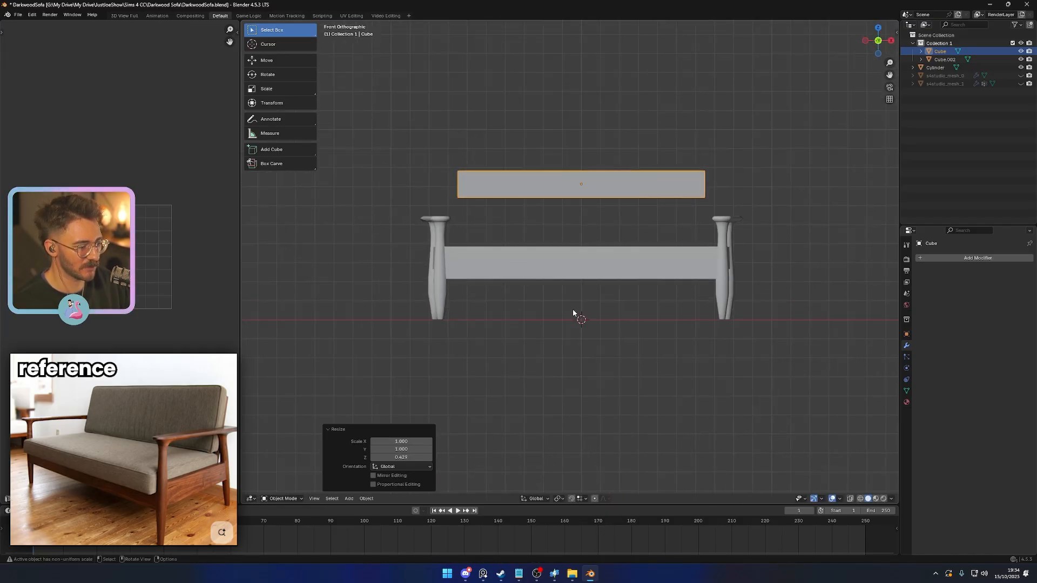
{"action": "key", "text": "g"}
{"action": "key", "text": "z"}
{"action": "left_click", "coordinate": [579, 383]}
- Widen the cushion block along X to span between the side frames and lower it behind the front crossrail
{"action": "key", "text": "s"}
{"action": "key", "text": "x"}
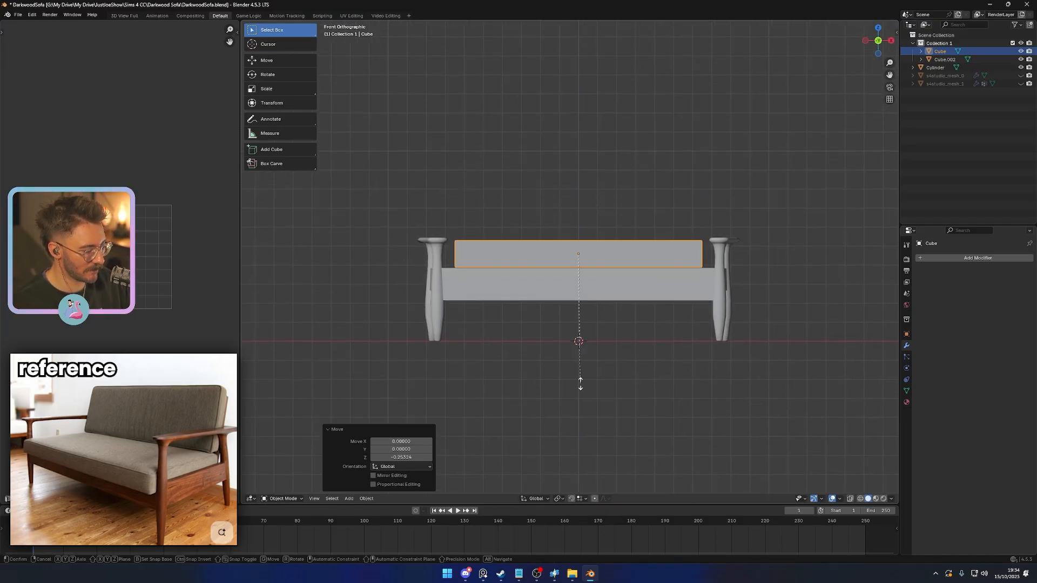
{"action": "left_click", "coordinate": [642, 384]}
{"action": "key", "text": "g"}
{"action": "key", "text": "z"}
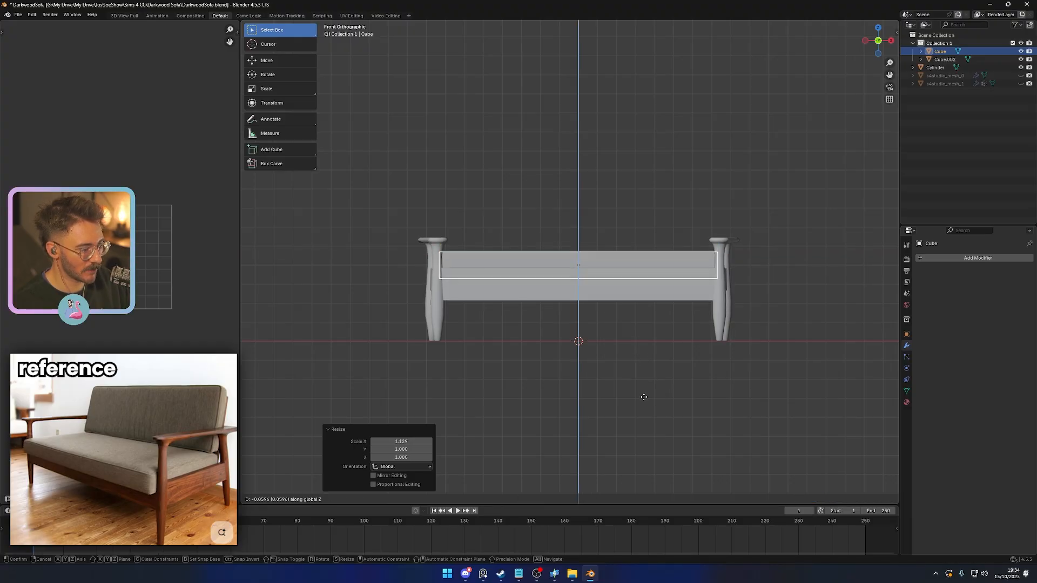
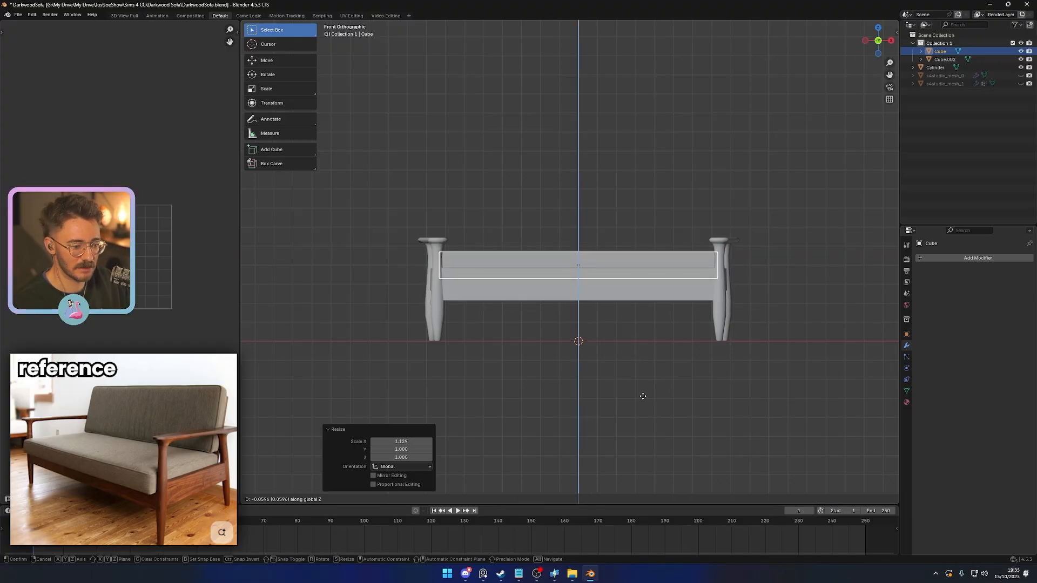
- Scale the cushion block along Y and shift it forward along Y to fit the depth of the frame
{"action": "left_click", "coordinate": [643, 396]}
{"action": "middle_click_drag", "start_coordinate": [643, 397], "coordinate": [558, 433]}
{"action": "key", "text": "s"}
{"action": "key", "text": "y"}
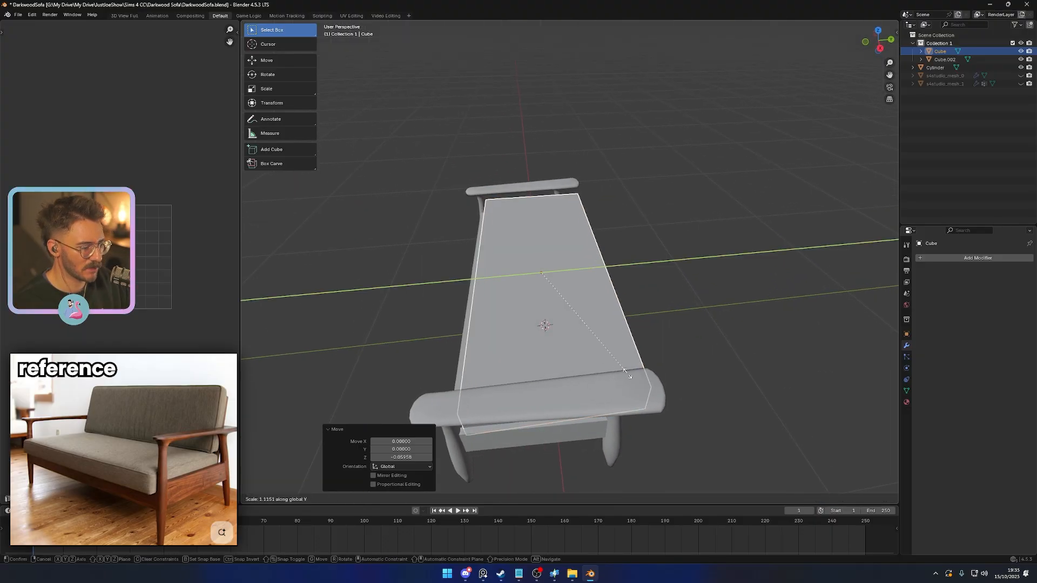
{"action": "left_click", "coordinate": [613, 373]}
{"action": "key", "text": "g"}
{"action": "key", "text": "x"}
{"action": "key", "text": "y"}
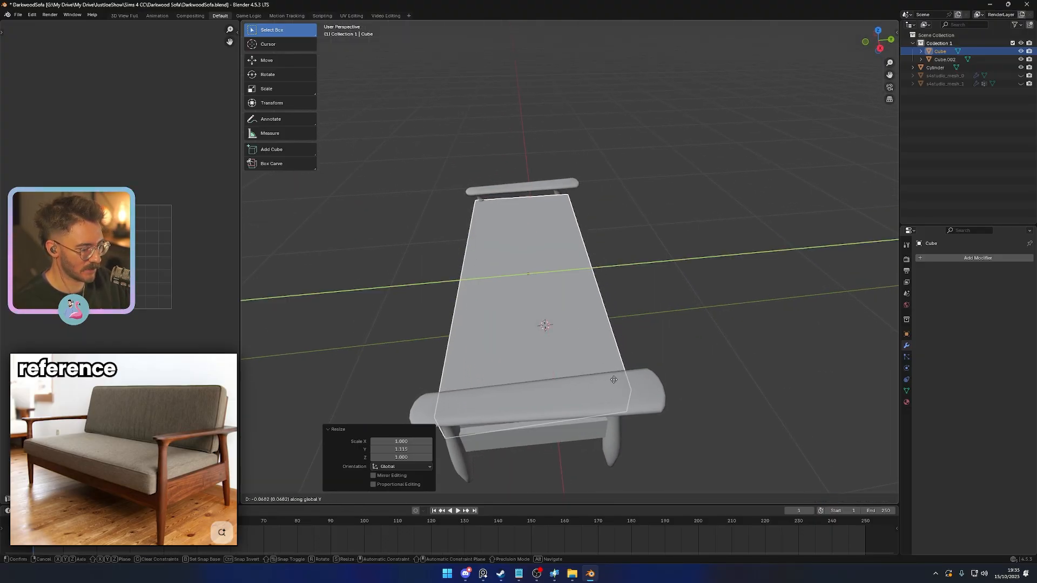
{"action": "left_click", "coordinate": [604, 381]}
{"action": "key", "text": "s"}
{"action": "key", "text": "y"}
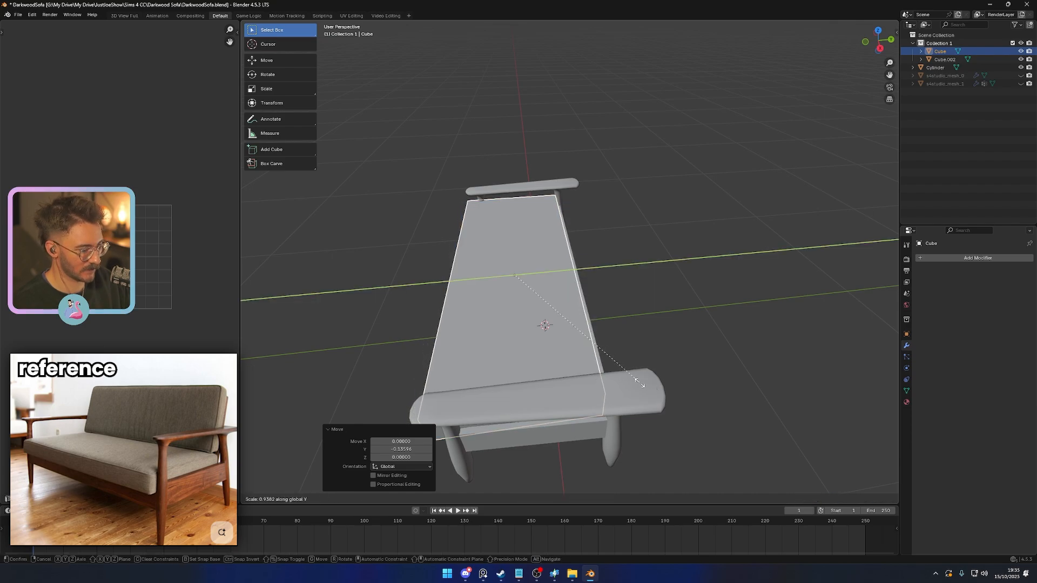
{"action": "left_click", "coordinate": [597, 374]}
- Narrow the cushion block along X to fit between the front legs and nudge it forward along Y
{"action": "middle_click_drag", "start_coordinate": [598, 374], "coordinate": [711, 342]}
{"action": "key", "text": "KP_1"}
{"action": "key", "text": "s"}
{"action": "key", "text": "x"}
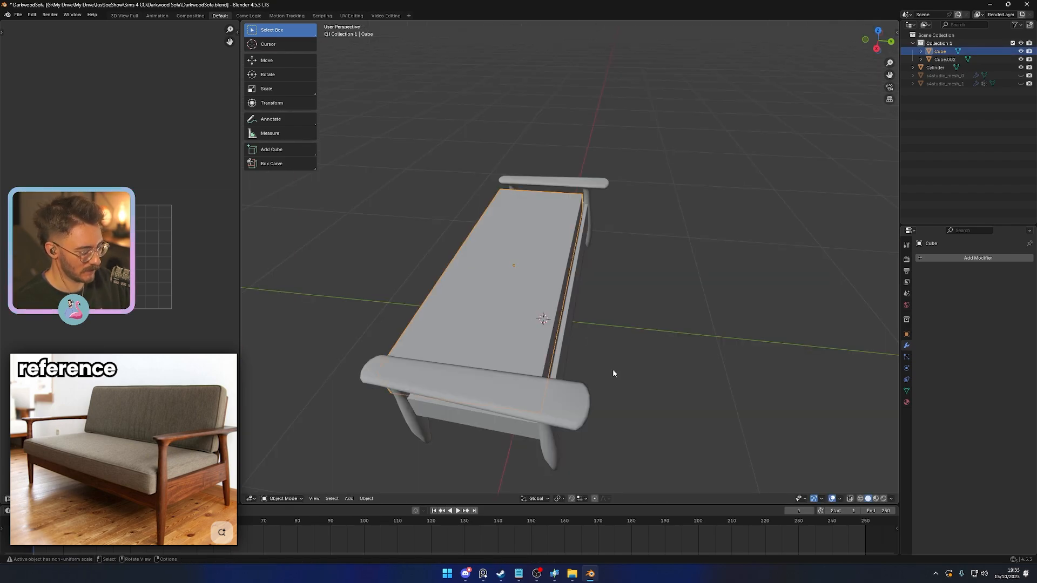
{"action": "key", "text": "g"}
{"action": "key", "text": "y"}
{"action": "left_click", "coordinate": [610, 370]}
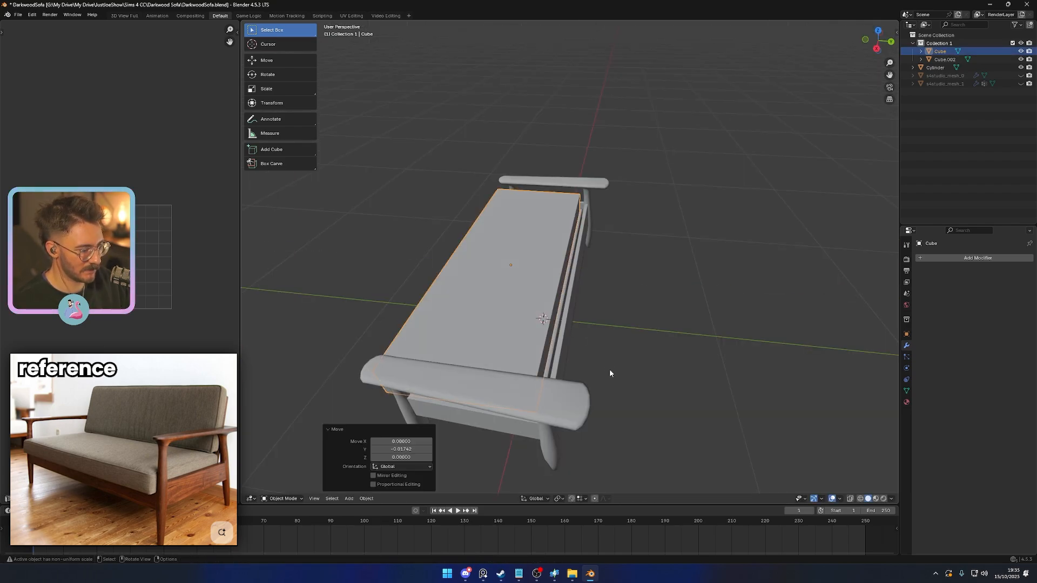
{"action": "key", "text": "g"}
{"action": "key", "text": "y"}
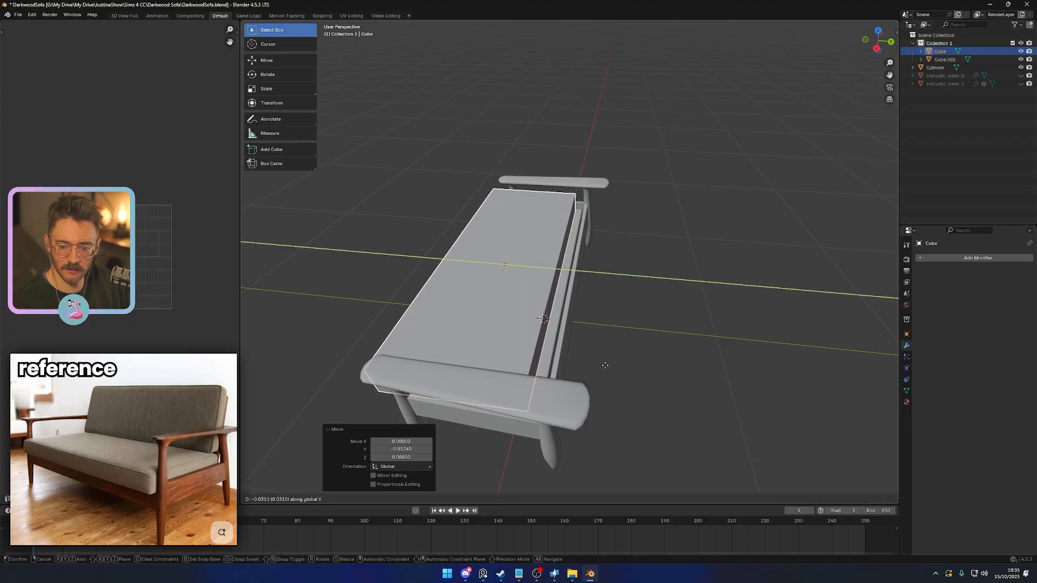
{"action": "left_click", "coordinate": [602, 364]}
- Lower the cushion's top face along Z to thin the block, and apply the object's scale
{"action": "middle_click_drag", "start_coordinate": [602, 364], "coordinate": [641, 335]}
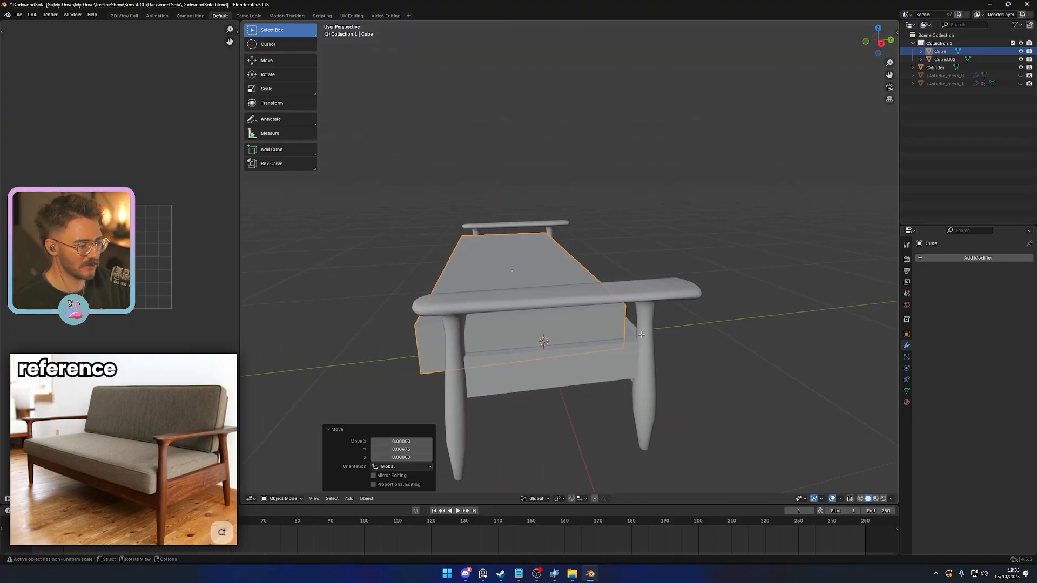
{"action": "key", "text": "Tab"}
{"action": "key", "text": "g"}
{"action": "key", "text": "z"}
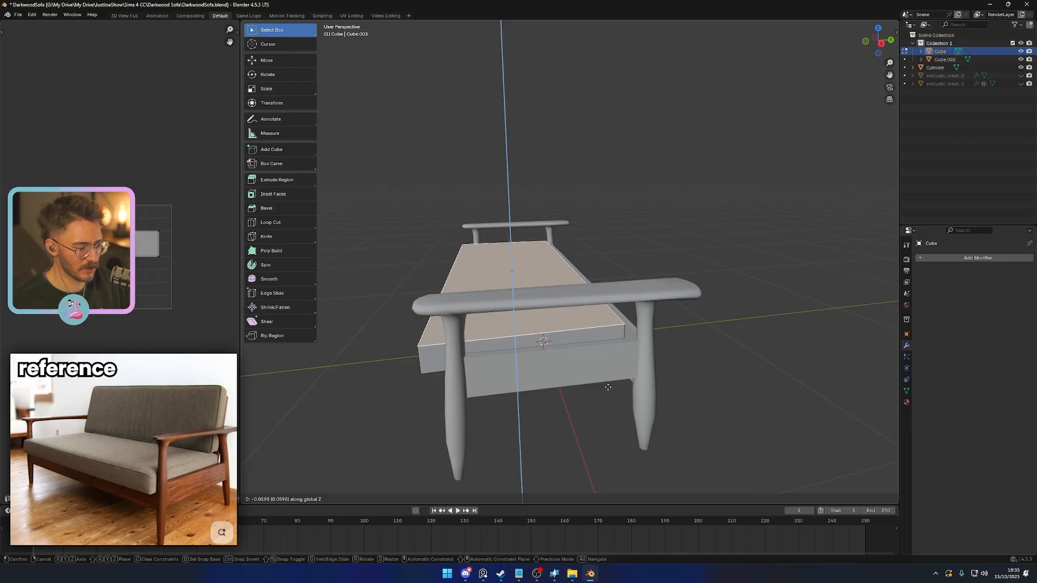
{"action": "left_click", "coordinate": [607, 385]}
{"action": "key", "text": "ctrl+a"}
{"action": "left_click", "coordinate": [629, 391]}
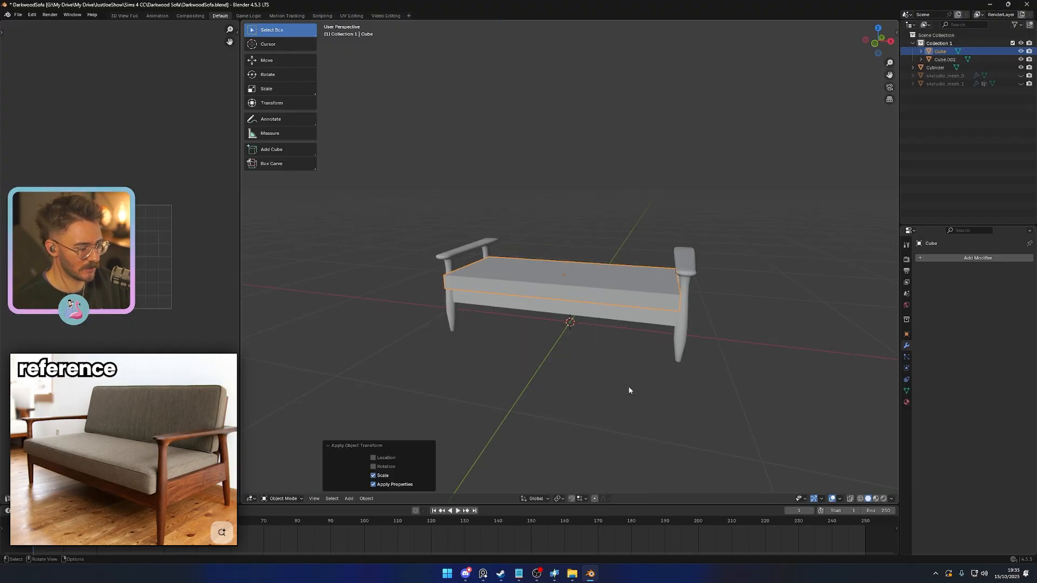
{"action": "key", "text": "Tab"}
{"action": "middle_click_drag", "start_coordinate": [620, 384], "coordinate": [616, 390]}
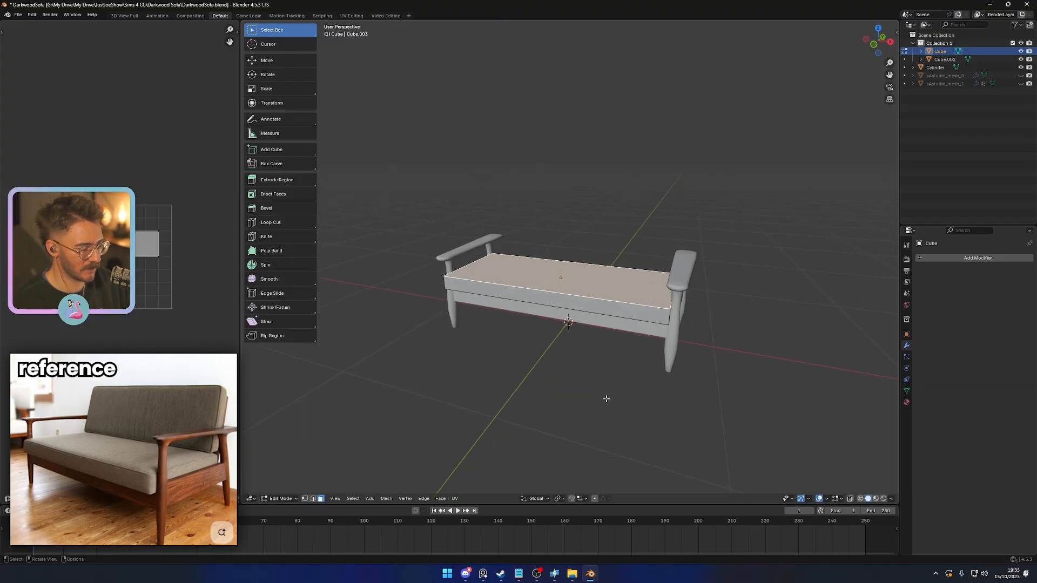
- Bevel the cushion's outer edges with 2 segments
{"action": "key", "text": "ctrl+b"}
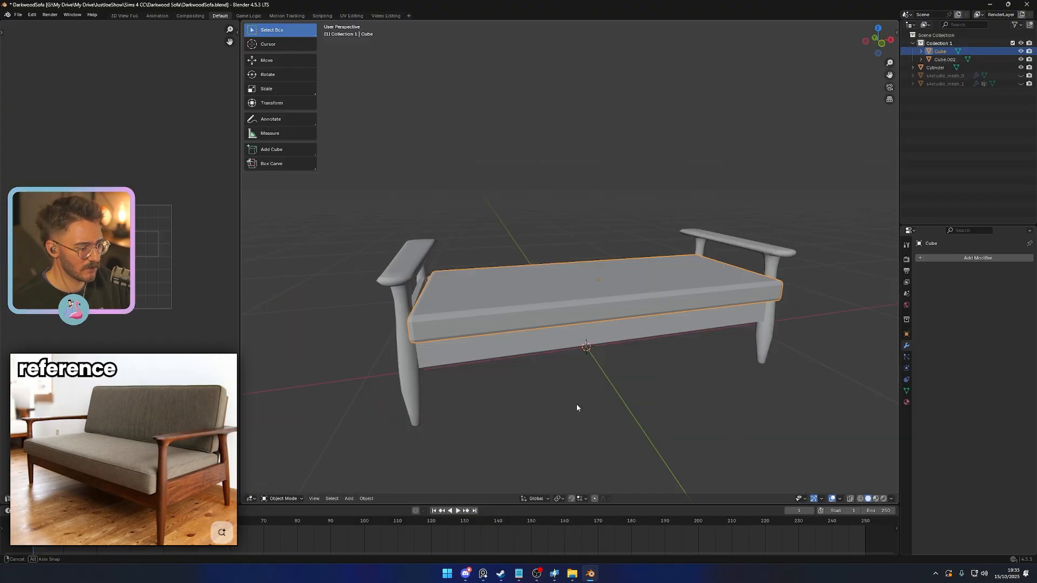
{"action": "right_click", "coordinate": [486, 319]}
{"action": "left_click", "coordinate": [486, 319]}
{"action": "middle_click_drag", "start_coordinate": [486, 319], "coordinate": [581, 359]}
{"action": "scroll", "coordinate": [582, 360], "scroll_direction": "up", "scroll_amount": 3}
{"action": "key", "text": "Tab"}
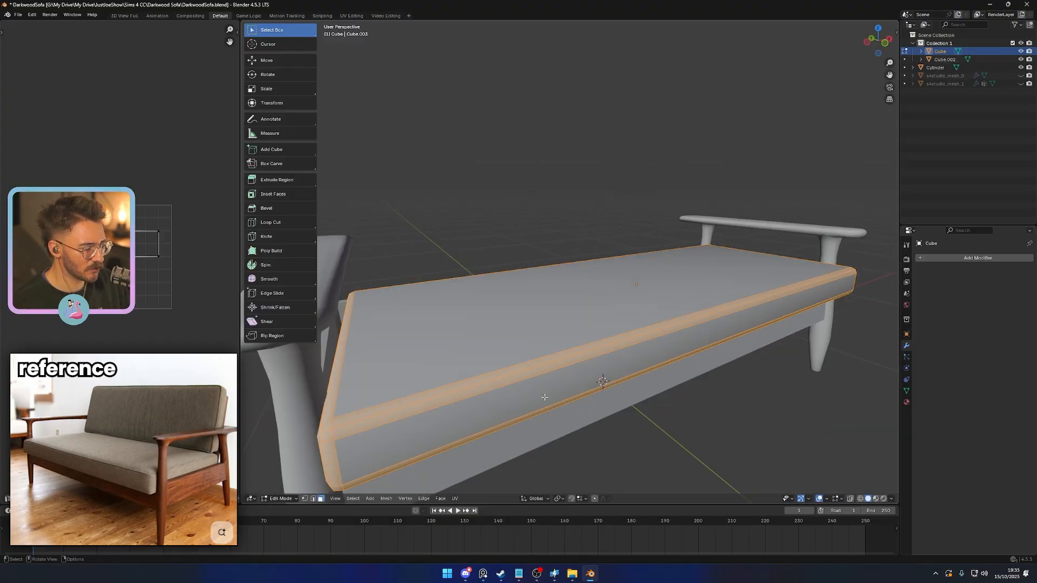
- Select the beveled face loops around the cushion's upper and lower rims and fatten them slightly outward as piping
{"action": "middle_click_drag", "start_coordinate": [527, 396], "coordinate": [597, 328], "text": "shift"}
{"action": "left_click", "coordinate": [458, 337], "text": "alt"}
{"action": "left_click", "coordinate": [453, 336], "text": "alt+shift"}
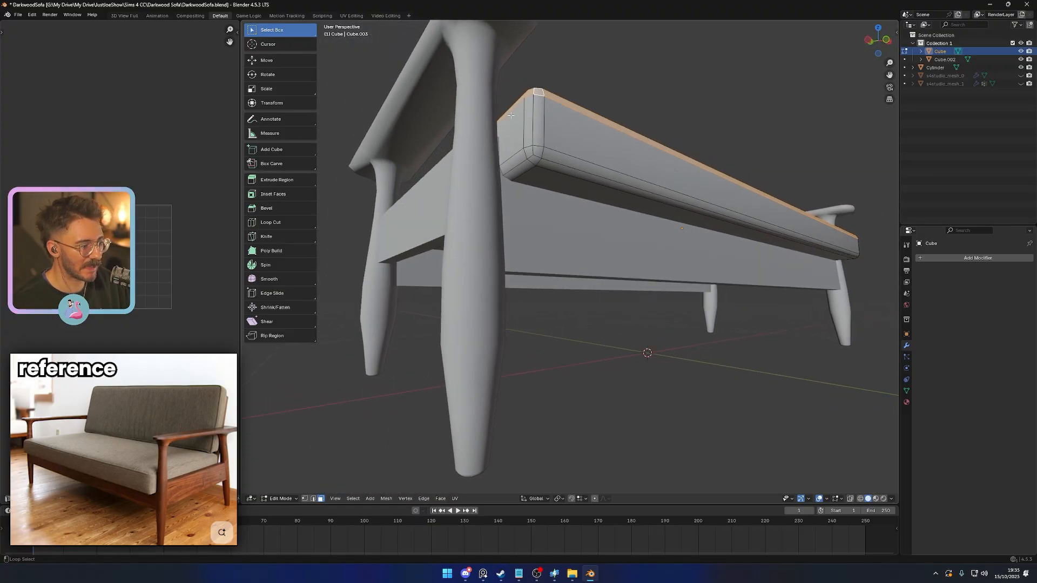
{"action": "left_click", "coordinate": [542, 153], "text": "alt+shift"}
{"action": "right_click", "coordinate": [657, 356]}
{"action": "left_click", "coordinate": [641, 403]}
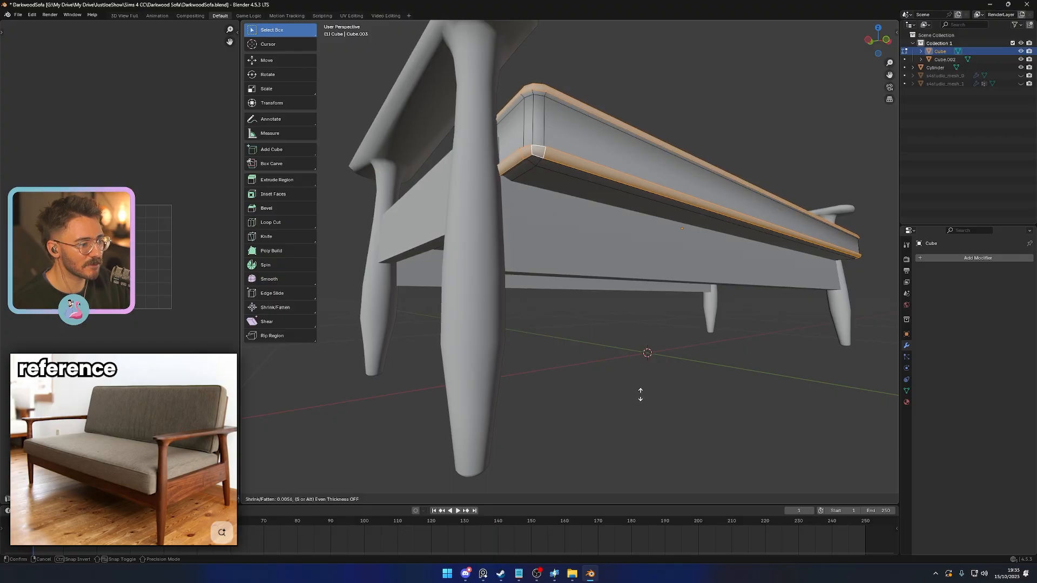
{"action": "left_click", "coordinate": [641, 395]}
- Select the edge loops along the upper and lower piping and bevel them to round the trim
{"action": "key", "text": "2"}
{"action": "left_click", "coordinate": [574, 103], "text": "alt"}
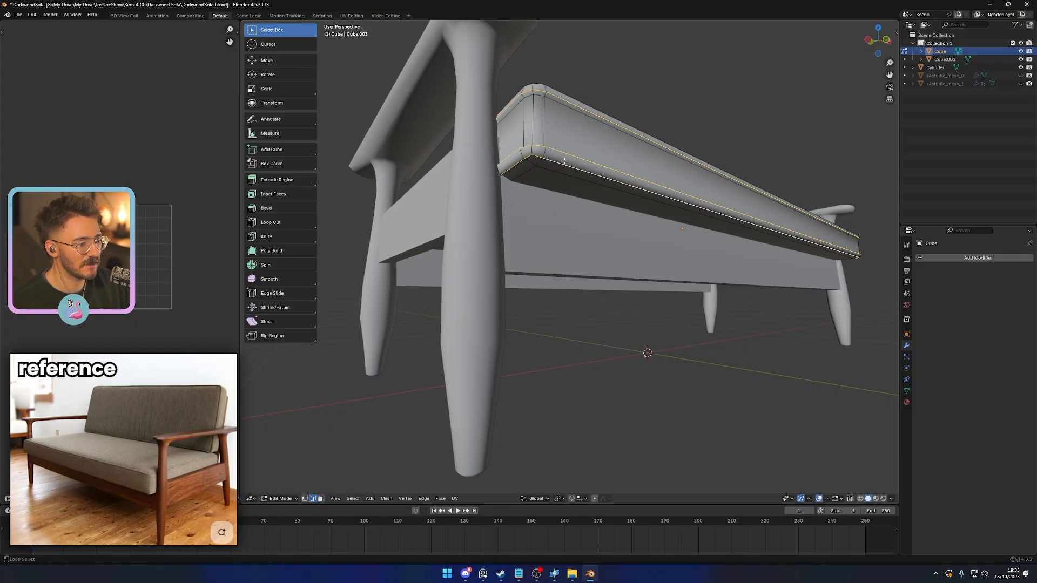
{"action": "middle_click_drag", "start_coordinate": [564, 161], "coordinate": [549, 217]}
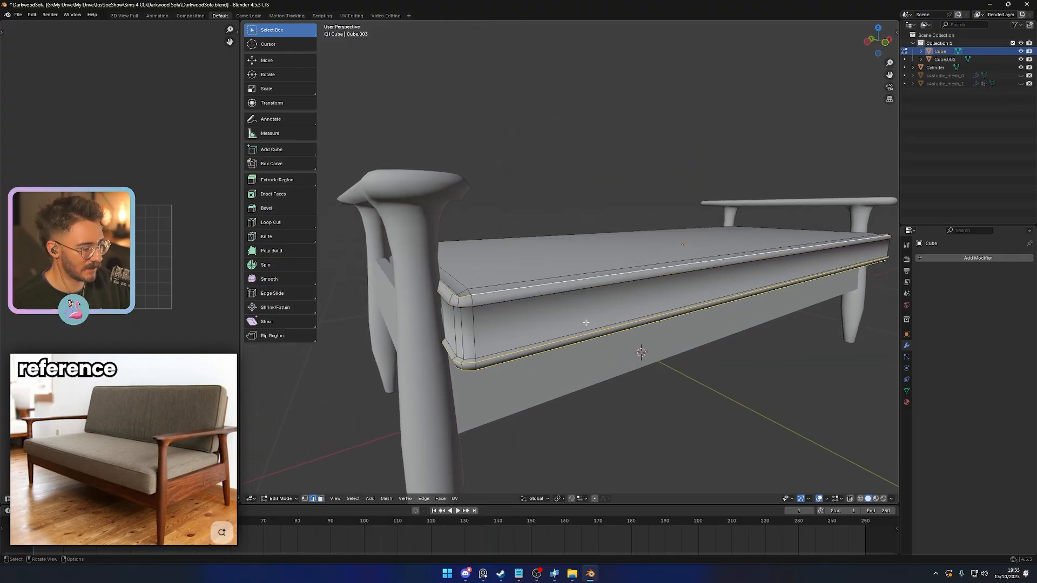
{"action": "middle_click_drag", "start_coordinate": [521, 297], "coordinate": [542, 340]}
{"action": "key", "text": "ctrl+b"}
{"action": "left_click", "coordinate": [554, 326]}
- Mark the edge loops where the piping meets the cushion's side band as sharp
{"action": "key", "text": "Tab"}
{"action": "middle_click_drag", "start_coordinate": [648, 359], "coordinate": [574, 325]}
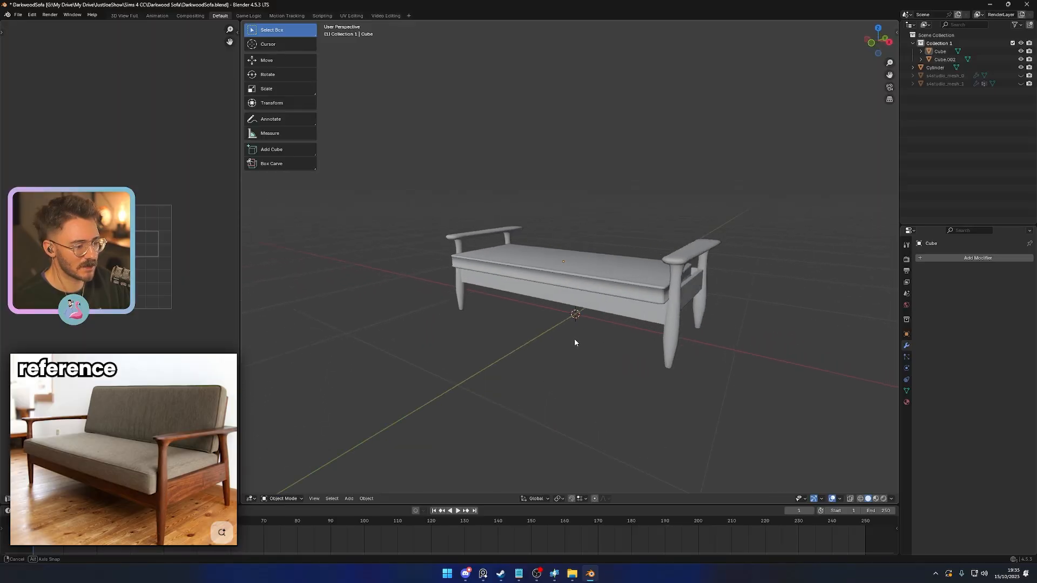
{"action": "scroll", "coordinate": [532, 295], "scroll_direction": "up", "scroll_amount": 4}
{"action": "key", "text": "Tab"}
{"action": "scroll", "coordinate": [534, 289], "scroll_direction": "up", "scroll_amount": 3}
{"action": "left_click", "coordinate": [466, 214], "text": "alt"}
{"action": "left_click", "coordinate": [483, 257], "text": "alt+shift"}
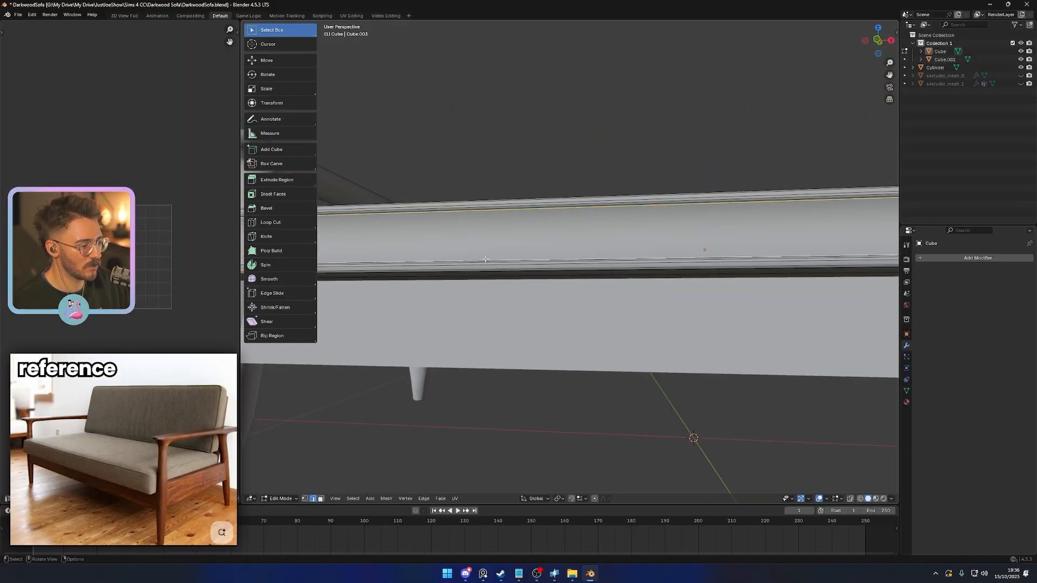
{"action": "right_click", "coordinate": [483, 257]}
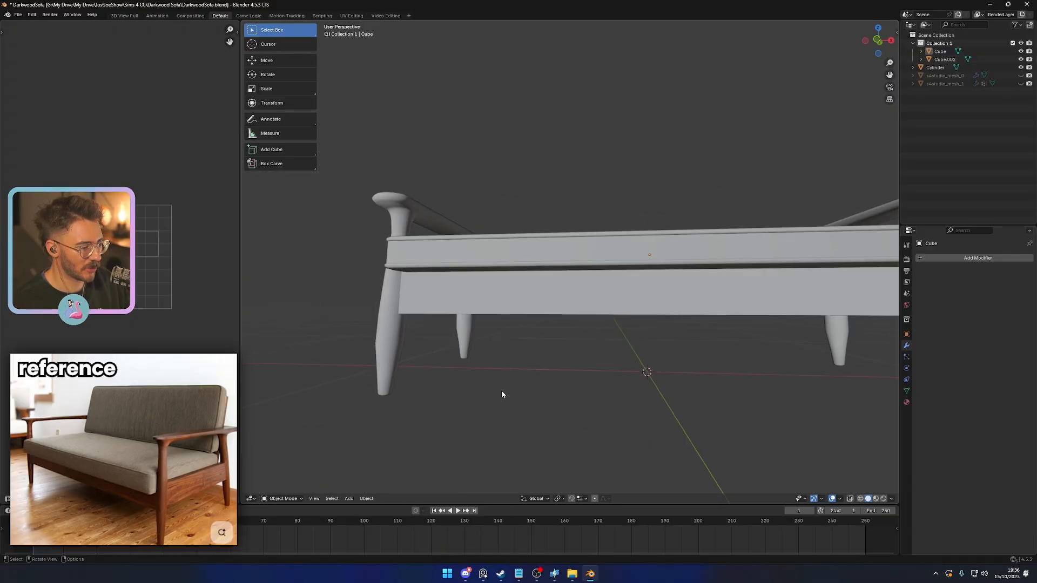
{"action": "middle_click_drag", "start_coordinate": [501, 391], "coordinate": [545, 398]}
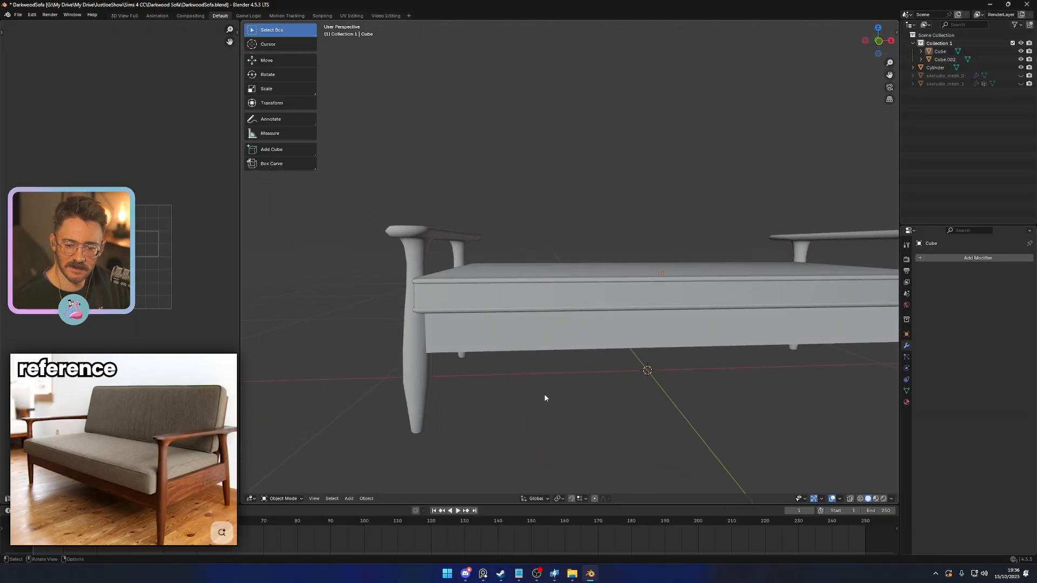
- Add 8 loop cuts along the cushion's length and a second set of evenly spaced cuts across its depth
{"action": "left_click", "coordinate": [575, 320]}
{"action": "middle_click_drag", "start_coordinate": [602, 344], "coordinate": [553, 365]}
{"action": "key", "text": "Tab"}
{"action": "key", "text": "ctrl+r"}
{"action": "scroll", "coordinate": [554, 366], "scroll_direction": "up", "scroll_amount": 7}
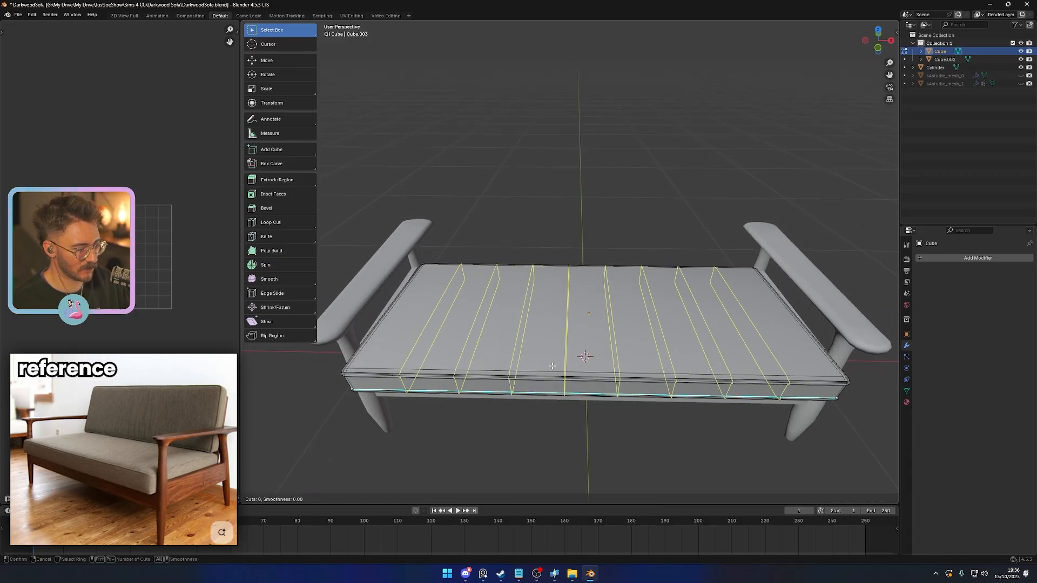
{"action": "left_click", "coordinate": [552, 367]}
{"action": "key", "text": "ctrl+r"}
{"action": "scroll", "coordinate": [565, 322], "scroll_direction": "down", "scroll_amount": 3}
{"action": "left_click", "coordinate": [566, 322]}
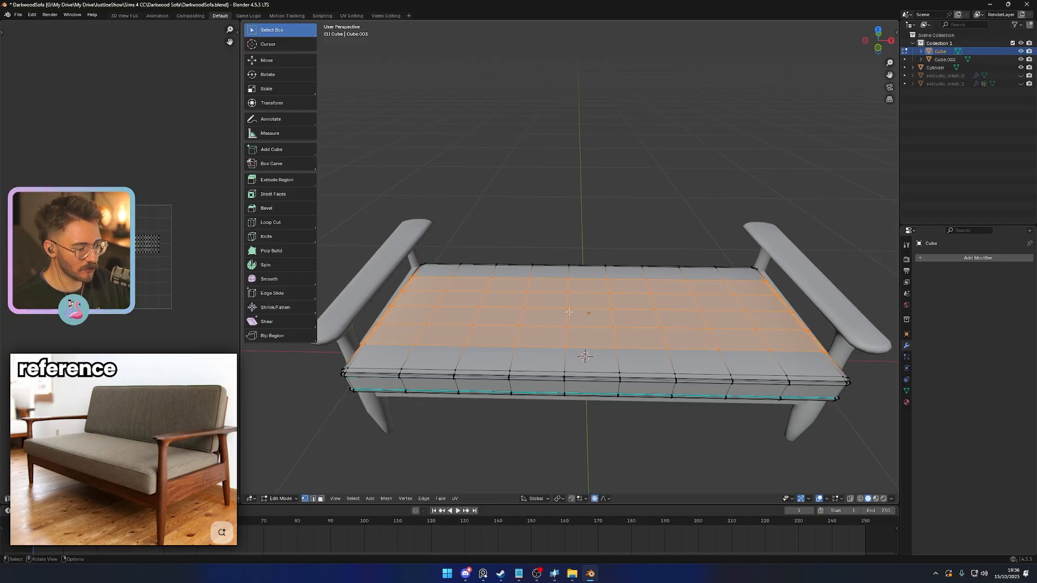
{"action": "left_click", "coordinate": [569, 312]}
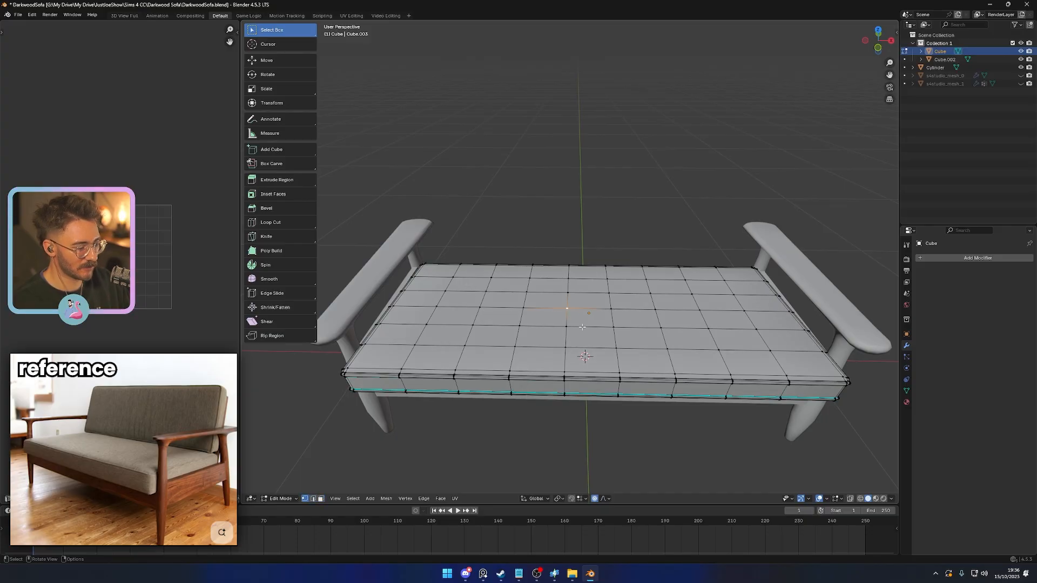
{"action": "key", "text": "g"}
{"action": "key", "text": "z"}
{"action": "scroll", "coordinate": [583, 327], "scroll_direction": "up", "scroll_amount": 5}
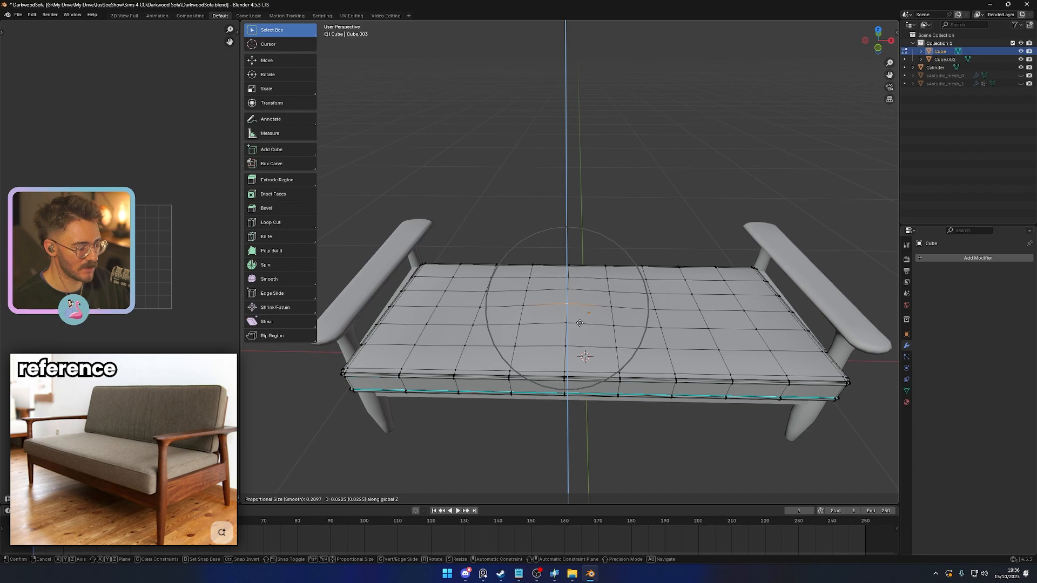
{"action": "scroll", "coordinate": [582, 323], "scroll_direction": "down", "scroll_amount": 5}
{"action": "right_click", "coordinate": [583, 339]}
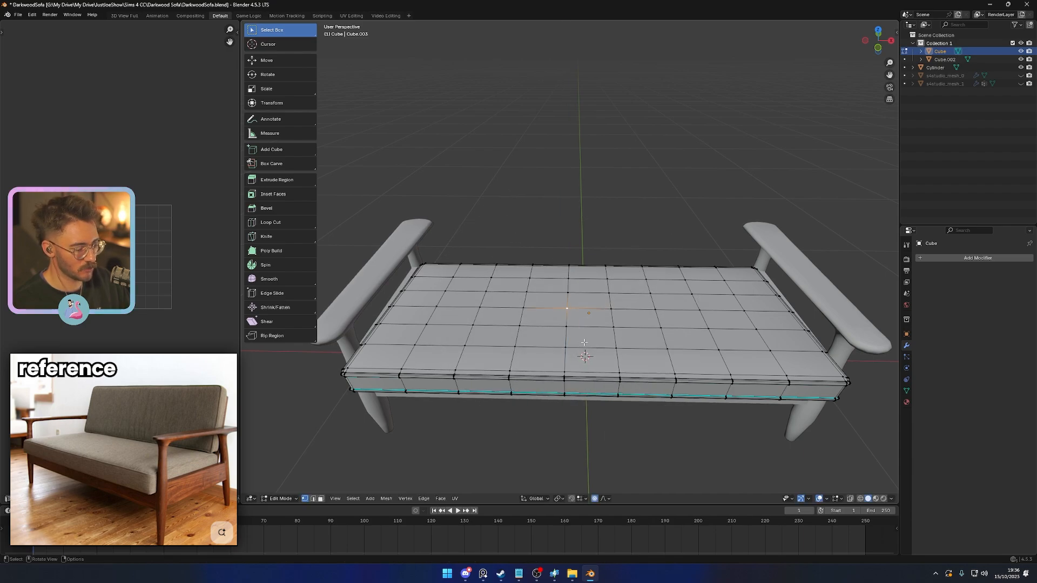
{"action": "key", "text": "g"}
{"action": "key", "text": "z"}
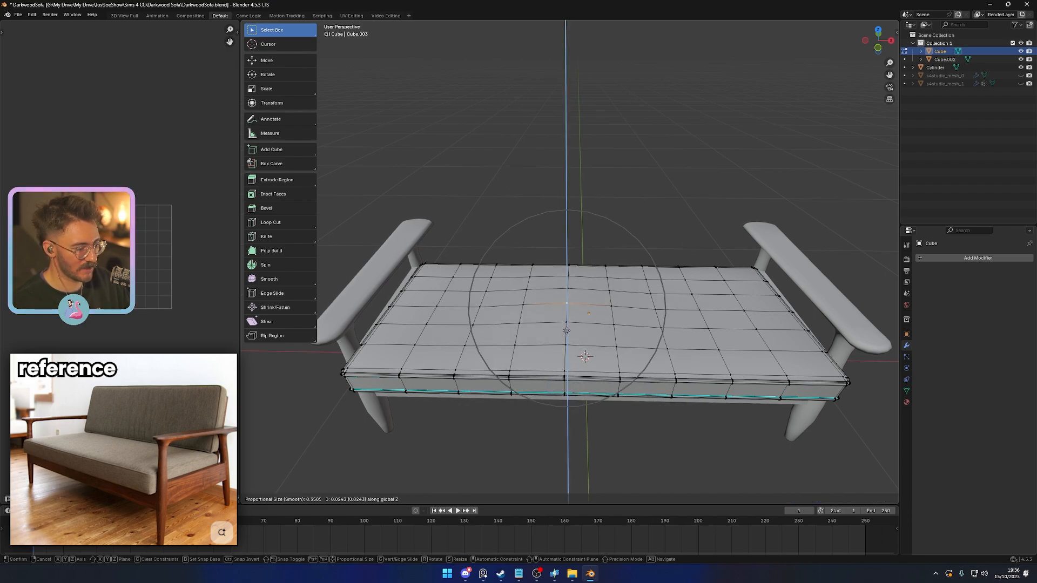
{"action": "right_click", "coordinate": [566, 332]}
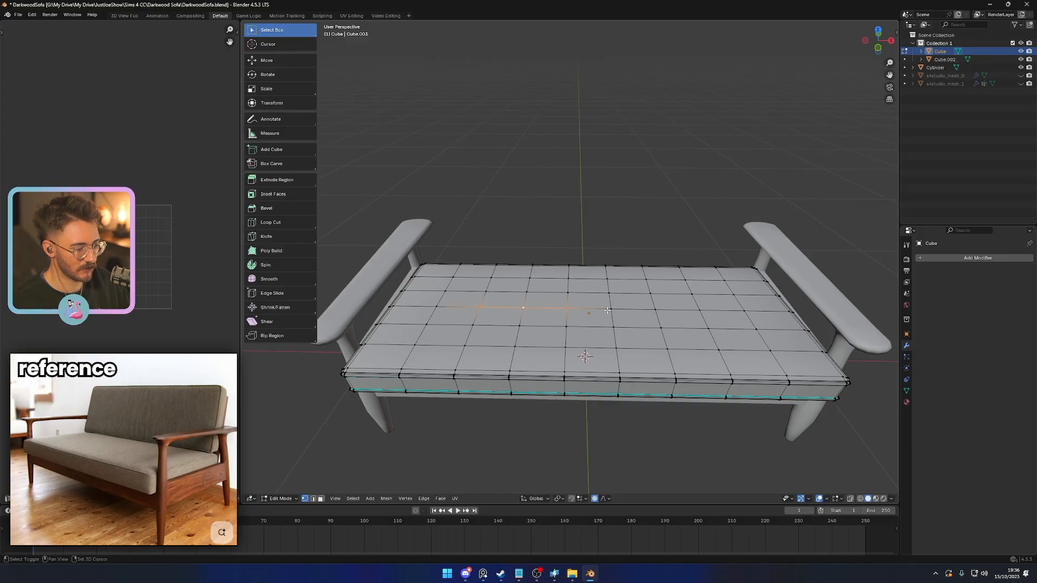
- Raise the central row of vertices on the cushion's top about 0.04 along Z with smooth proportional editing
{"action": "key", "text": "g"}
{"action": "key", "text": "z"}
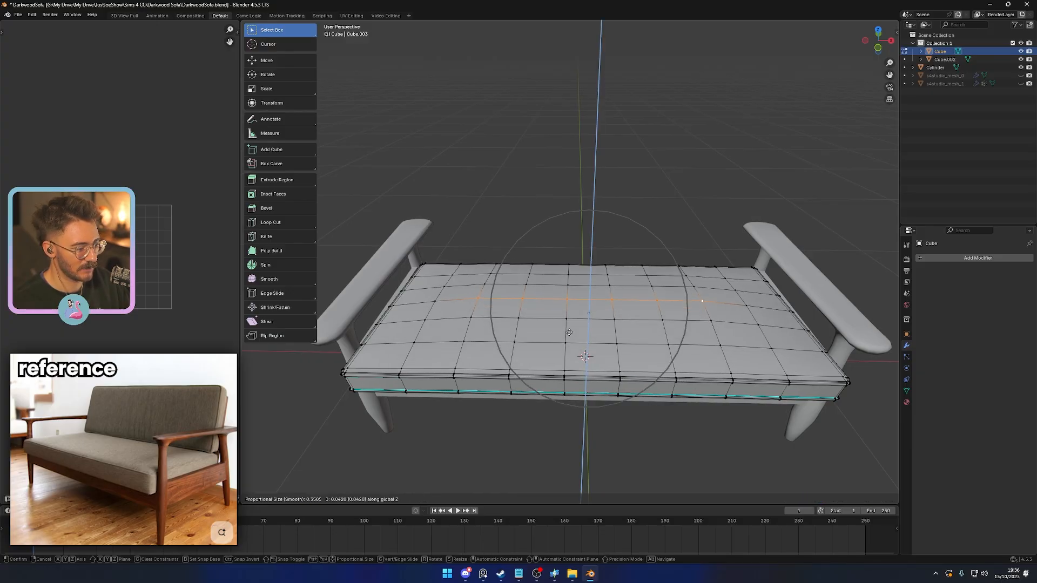
{"action": "left_click", "coordinate": [570, 331]}
- Raise the vertices near both ends of the cushion's top slightly along Z with proportional editing
{"action": "left_click", "coordinate": [415, 343]}
{"action": "left_click", "coordinate": [443, 292], "text": "shift"}
{"action": "key", "text": "g"}
{"action": "key", "text": "z"}
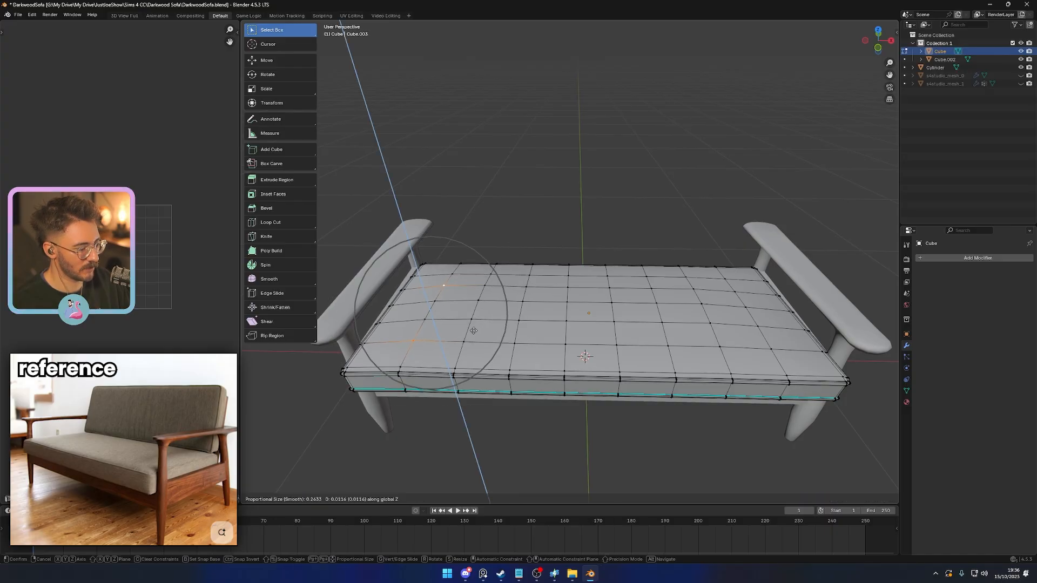
{"action": "left_click", "coordinate": [474, 331]}
{"action": "left_click", "coordinate": [755, 322]}
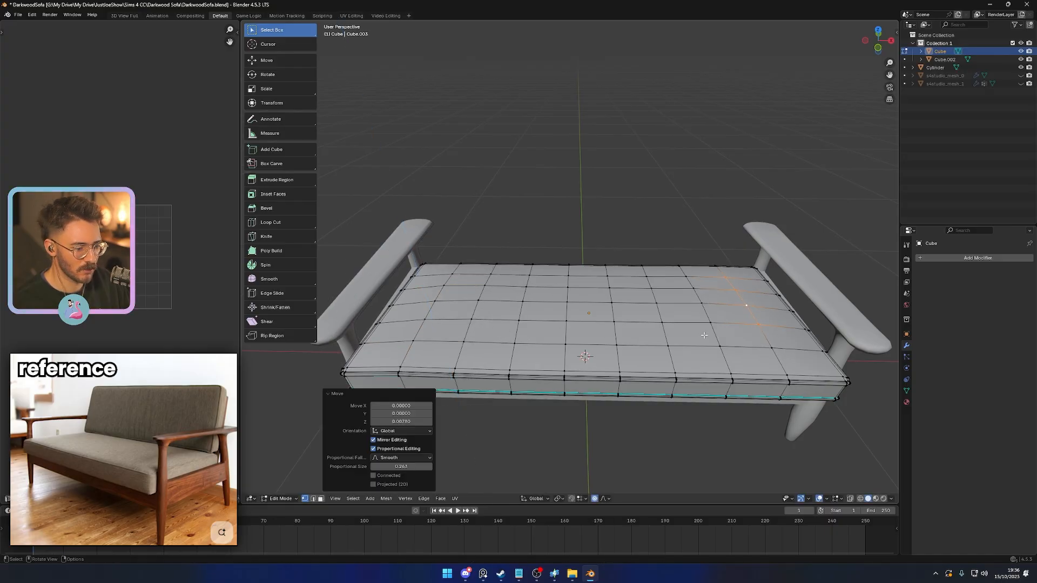
- Examine the puffed shape of the seat cushion's top from several angles
{"action": "key", "text": "Tab"}
{"action": "scroll", "coordinate": [633, 381], "scroll_direction": "down", "scroll_amount": 6}
{"action": "middle_click_drag", "start_coordinate": [634, 381], "coordinate": [590, 389]}
{"action": "scroll", "coordinate": [602, 390], "scroll_direction": "up", "scroll_amount": 3}
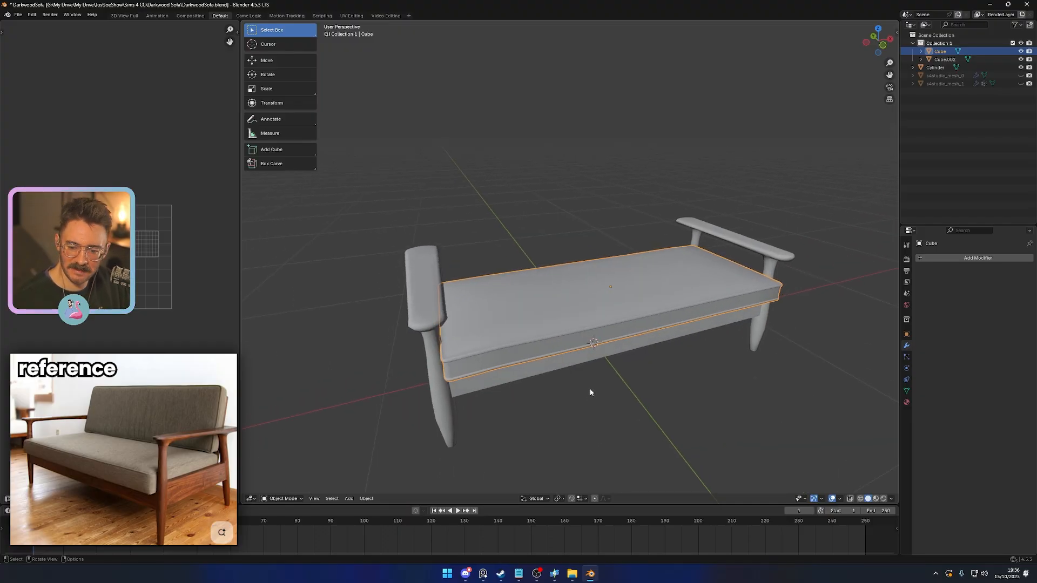
{"action": "key", "text": "Tab"}
{"action": "middle_click_drag", "start_coordinate": [545, 306], "coordinate": [612, 352]}
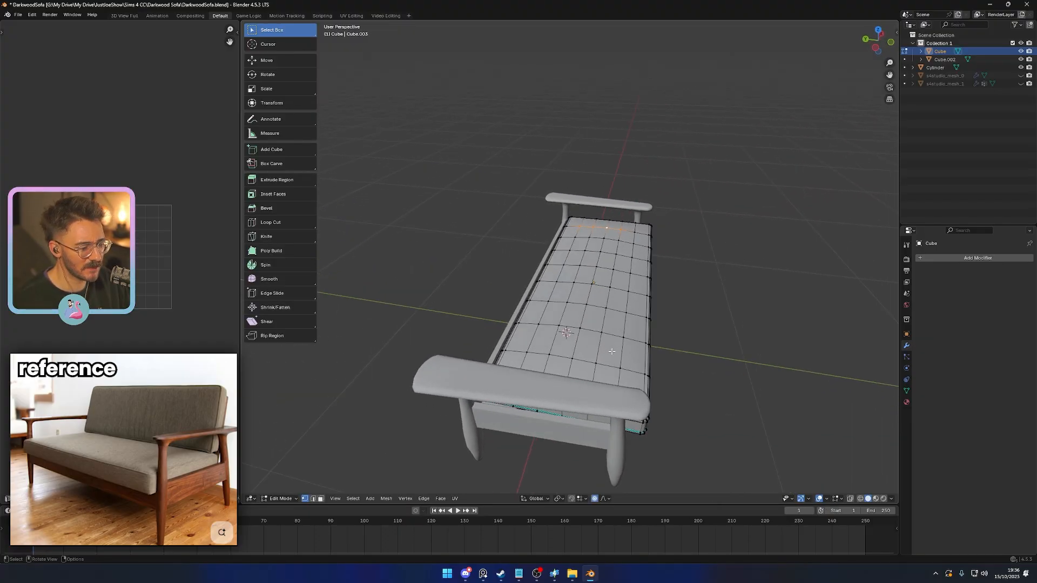
{"action": "left_click", "coordinate": [554, 343], "text": "ctrl"}
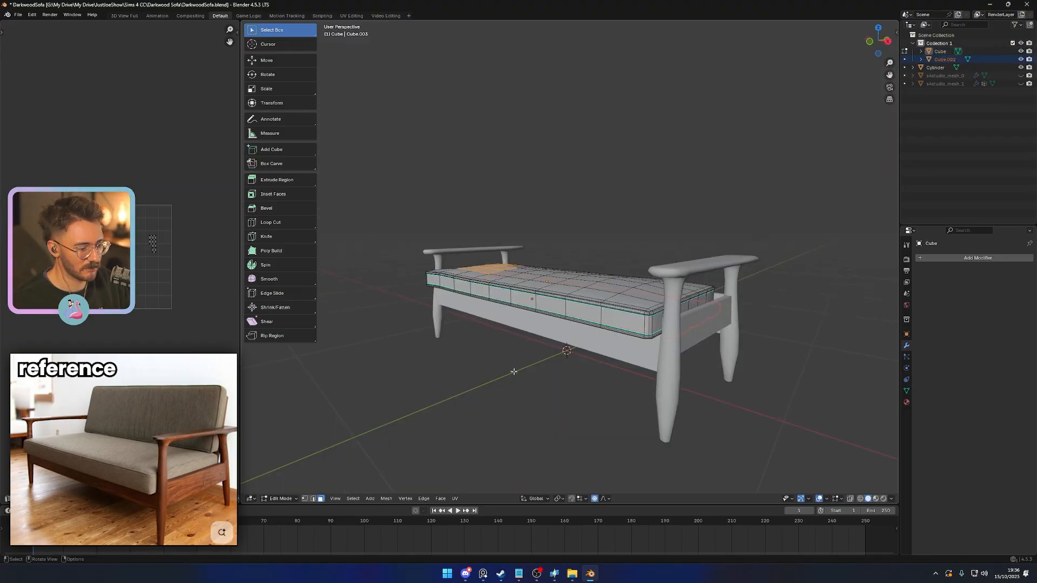
{"action": "middle_click_drag", "start_coordinate": [514, 371], "coordinate": [541, 381]}
{"action": "middle_click_drag", "start_coordinate": [585, 305], "coordinate": [505, 266]}
{"action": "scroll", "coordinate": [542, 330], "scroll_direction": "up", "scroll_amount": 3}
{"action": "key", "text": "Tab"}
{"action": "left_click", "coordinate": [540, 329]}
{"action": "key", "text": "Tab"}
- Select the whole block of inner faces on the cushion's top, leaving the border faces unselected
{"action": "left_click", "coordinate": [535, 315]}
{"action": "left_click", "coordinate": [541, 203], "text": "ctrl"}
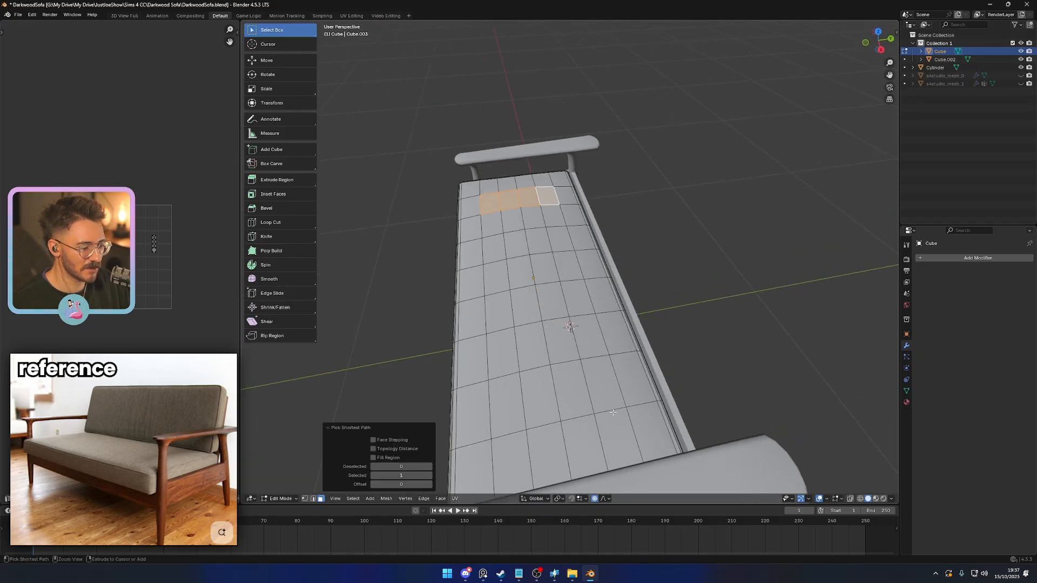
{"action": "left_click", "coordinate": [599, 386], "text": "ctrl"}
{"action": "left_click", "coordinate": [508, 403], "text": "ctrl"}
{"action": "left_click", "coordinate": [491, 224], "text": "ctrl"}
{"action": "left_click", "coordinate": [542, 347], "text": "ctrl"}
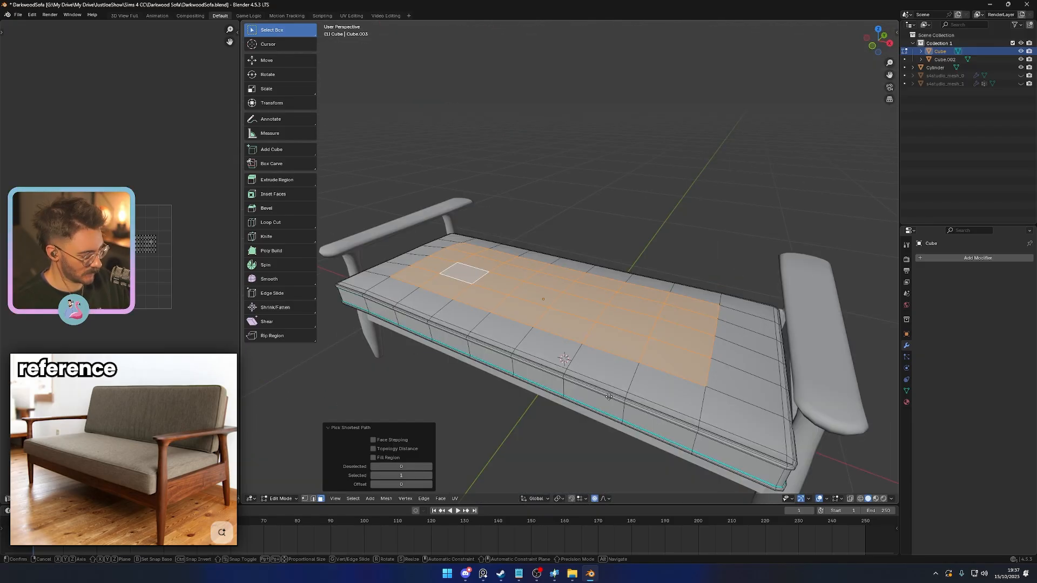
{"action": "key", "text": "g"}
{"action": "key", "text": "z"}
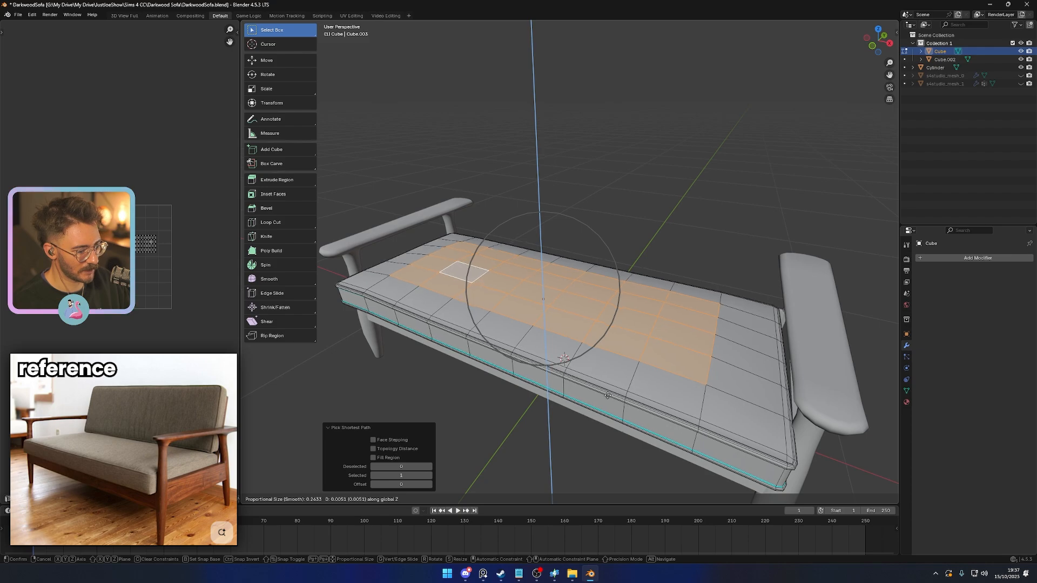
{"action": "right_click", "coordinate": [609, 401]}
- Raise the selected block of inner faces on the cushion's top about 0.005 along Z with proportional editing off
{"action": "key", "text": "g"}
{"action": "key", "text": "z"}
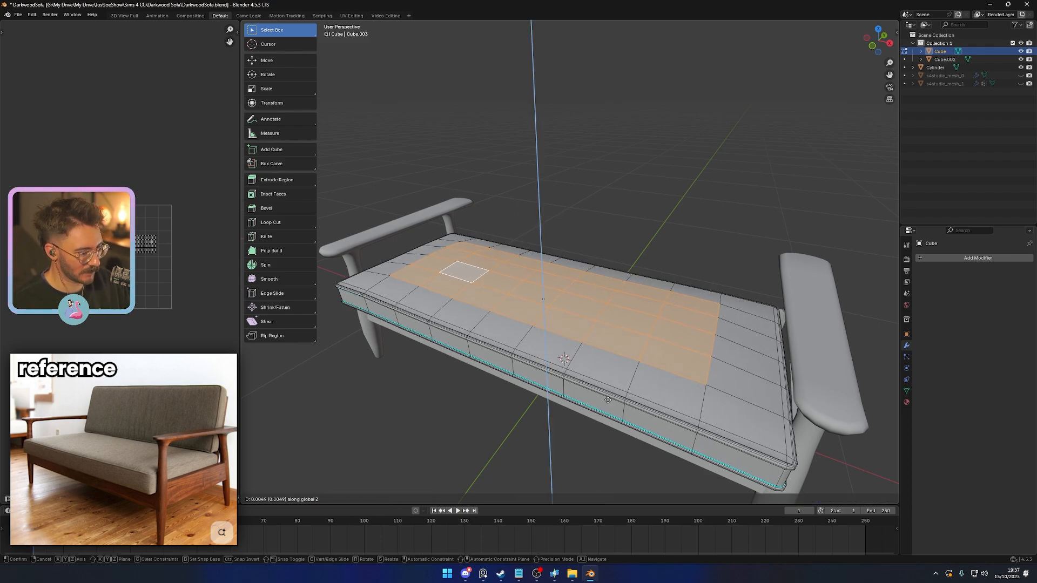
{"action": "left_click", "coordinate": [610, 398]}
- Add three centred loop cuts through the outer border of the cushion's top
{"action": "key", "text": "ctrl+r"}
{"action": "left_click", "coordinate": [697, 398]}
{"action": "right_click", "coordinate": [696, 398]}
{"action": "key", "text": "ctrl+r"}
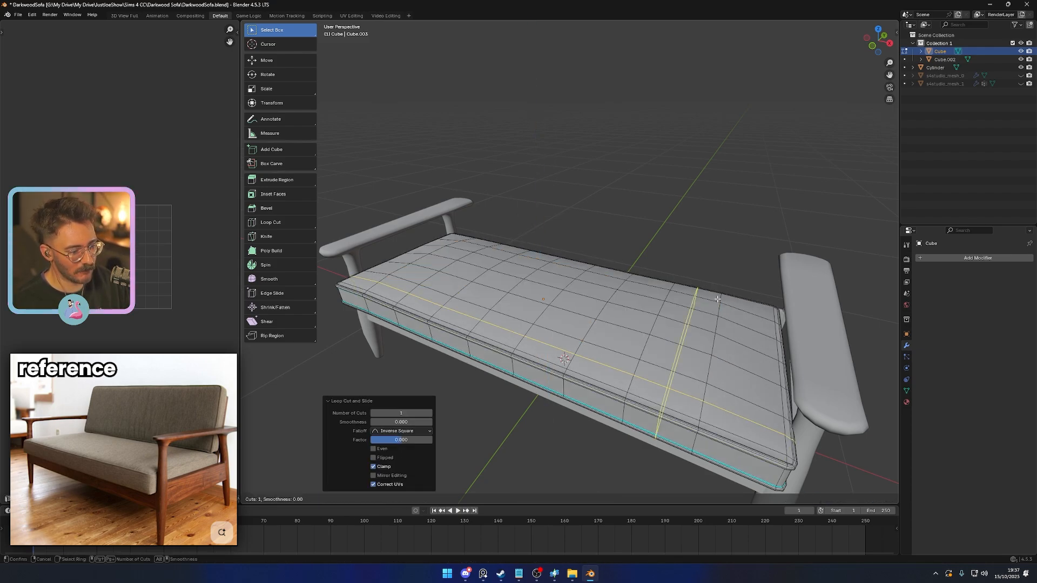
{"action": "left_click", "coordinate": [725, 298]}
{"action": "right_click", "coordinate": [724, 298]}
{"action": "key", "text": "ctrl+r"}
{"action": "left_click", "coordinate": [742, 314]}
{"action": "right_click", "coordinate": [741, 313]}
- Select the inner vertices of the rows near both ends of the cushion's top and raise them about 0.015 along Z
{"action": "middle_click_drag", "start_coordinate": [553, 327], "coordinate": [459, 331]}
{"action": "key", "text": "1"}
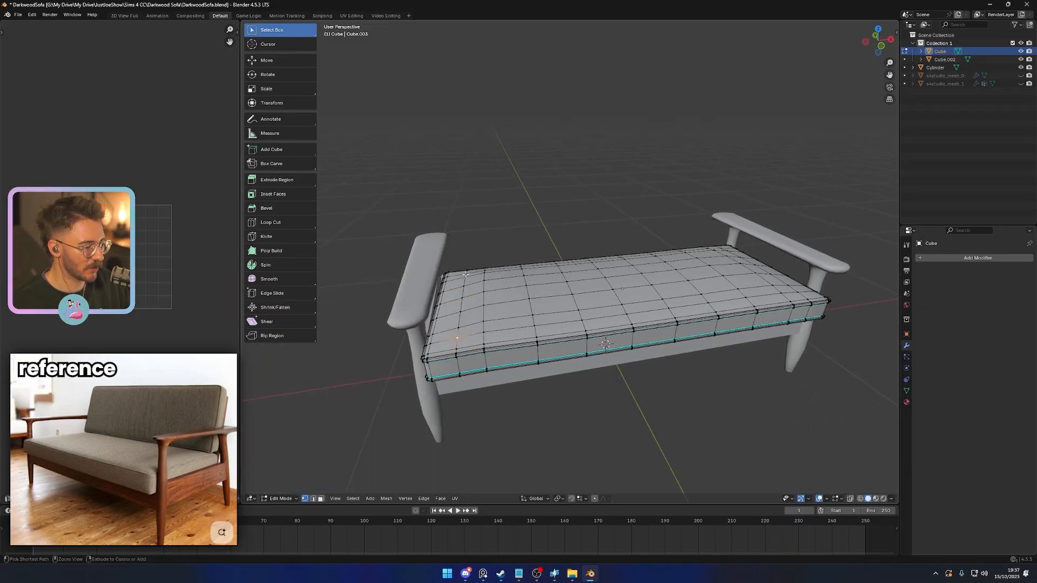
{"action": "left_click", "coordinate": [466, 275], "text": "ctrl"}
{"action": "middle_click_drag", "start_coordinate": [466, 274], "coordinate": [461, 326]}
{"action": "left_click", "coordinate": [748, 428]}
{"action": "left_click", "coordinate": [776, 351], "text": "ctrl"}
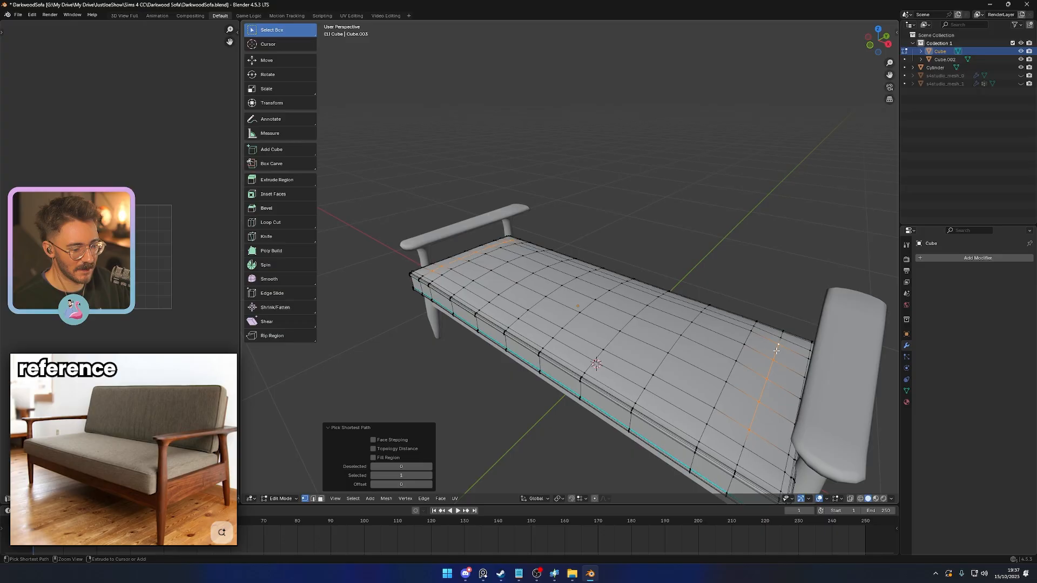
{"action": "key", "text": "g"}
{"action": "key", "text": "z"}
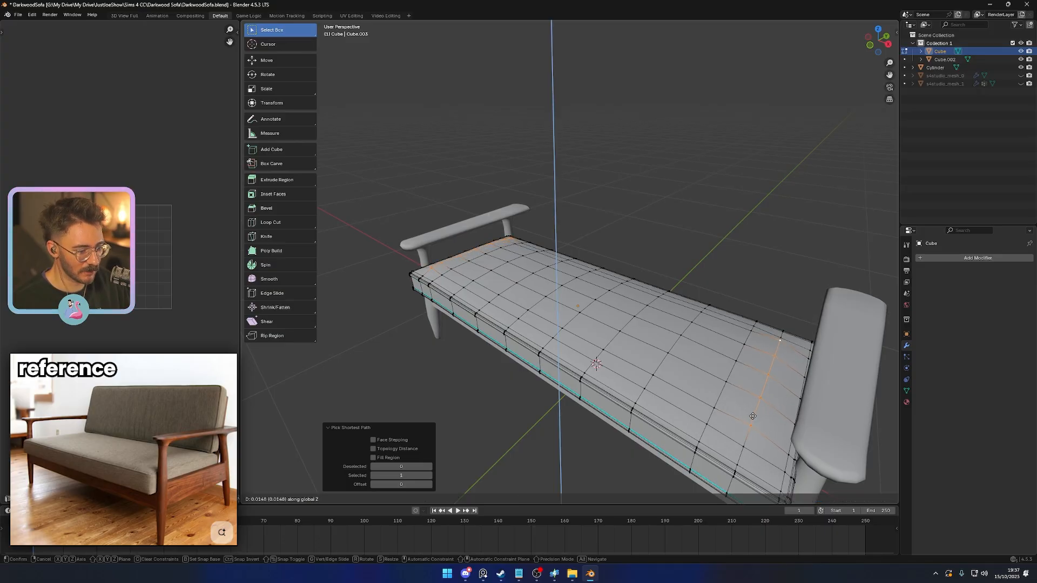
{"action": "left_click", "coordinate": [753, 416]}
- Lower the selected end-row vertices slightly along Z
{"action": "middle_click_drag", "start_coordinate": [753, 417], "coordinate": [538, 370]}
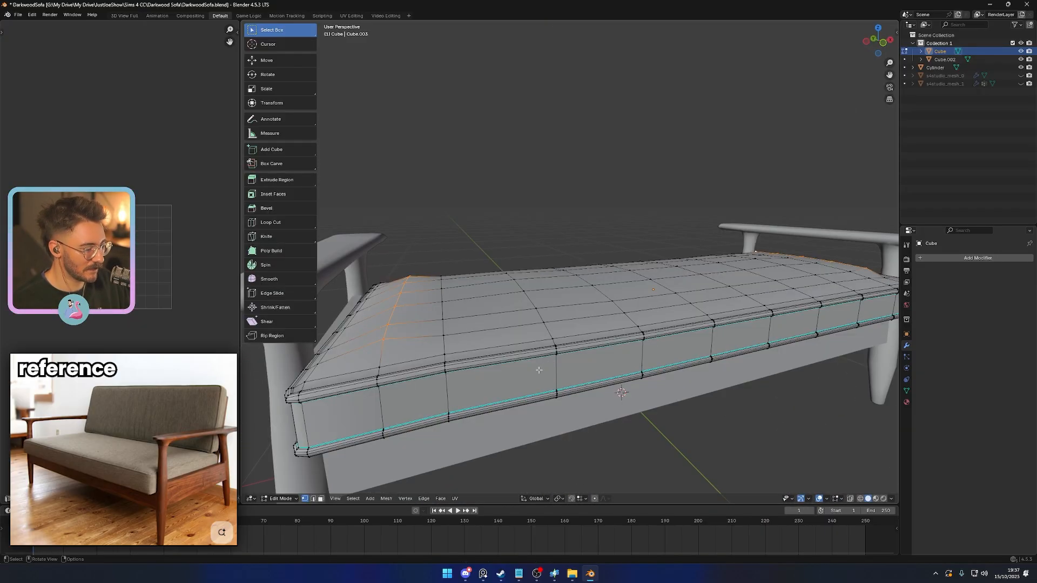
{"action": "key", "text": "g"}
{"action": "key", "text": "z"}
{"action": "left_click", "coordinate": [538, 371]}
- Examine the seat cushion's shape in Object Mode, close up and from a distance
{"action": "left_click", "coordinate": [383, 344]}
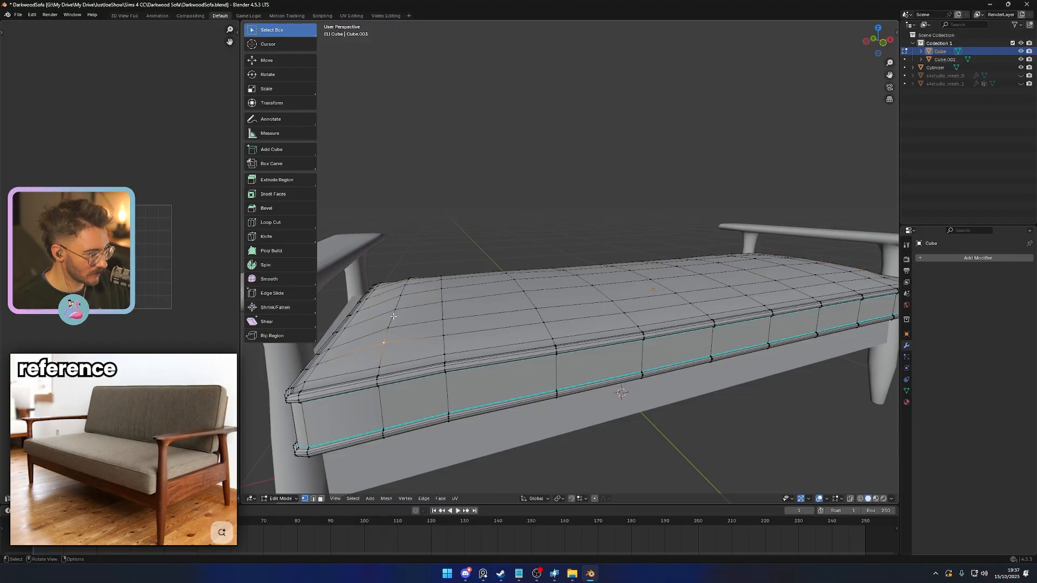
{"action": "key", "text": "Tab"}
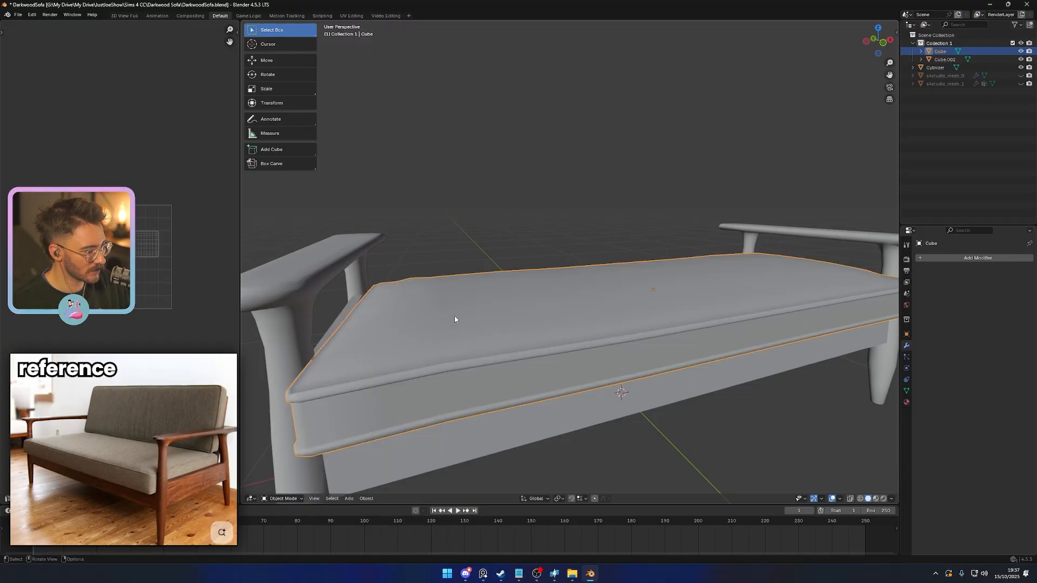
{"action": "middle_click_drag", "start_coordinate": [455, 320], "coordinate": [602, 309]}
{"action": "key", "text": "Tab"}
{"action": "scroll", "coordinate": [600, 362], "scroll_direction": "down", "scroll_amount": 4}
{"action": "key", "text": "Tab"}
{"action": "scroll", "coordinate": [620, 345], "scroll_direction": "down", "scroll_amount": 3}
{"action": "left_click", "coordinate": [602, 309]}
{"action": "middle_click_drag", "start_coordinate": [627, 347], "coordinate": [603, 366]}
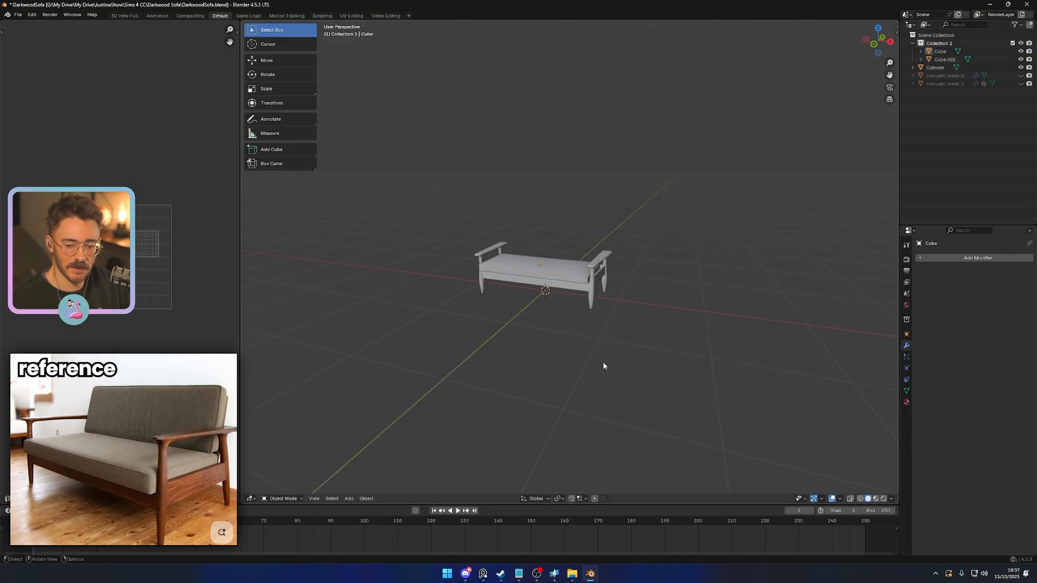
- Thicken the seat cushion to about 1.2 times its height along Z and raise it about 0.024
{"action": "left_click", "coordinate": [566, 277]}
{"action": "middle_click_drag", "start_coordinate": [616, 328], "coordinate": [656, 338]}
{"action": "scroll", "coordinate": [623, 373], "scroll_direction": "up", "scroll_amount": 4}
{"action": "scroll", "coordinate": [593, 370], "scroll_direction": "down", "scroll_amount": 3}
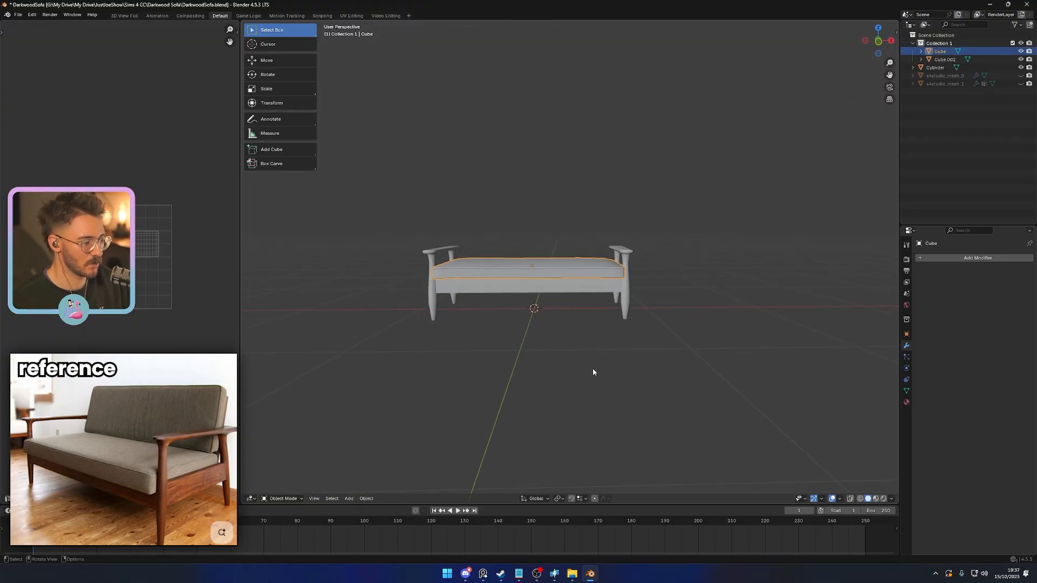
{"action": "key", "text": "s"}
{"action": "key", "text": "z"}
{"action": "left_click", "coordinate": [599, 395]}
{"action": "key", "text": "g"}
{"action": "key", "text": "z"}
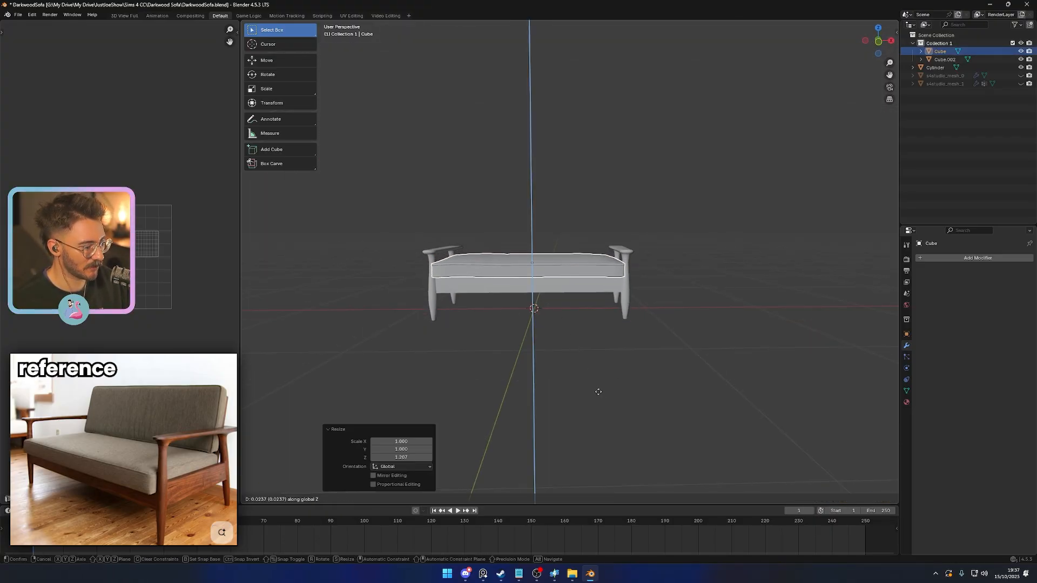
{"action": "left_click", "coordinate": [598, 391]}
- Select the block of inner vertices on the cushion's top in Edit Mode, leaving the border vertices unselected
{"action": "left_click", "coordinate": [573, 387]}
{"action": "middle_click_drag", "start_coordinate": [572, 387], "coordinate": [617, 322]}
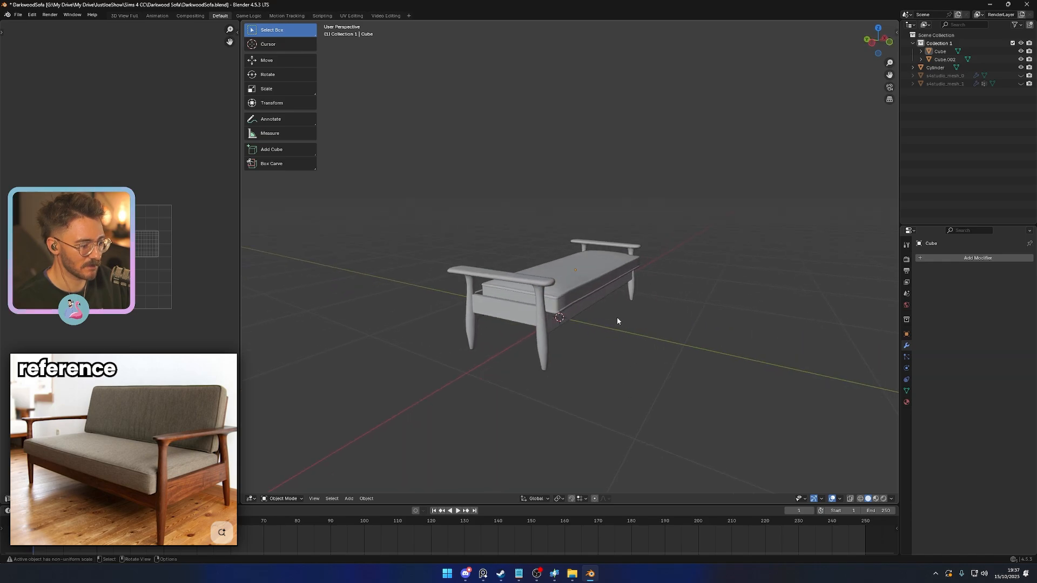
{"action": "key", "text": "Tab"}
{"action": "middle_click_drag", "start_coordinate": [578, 294], "coordinate": [473, 271]}
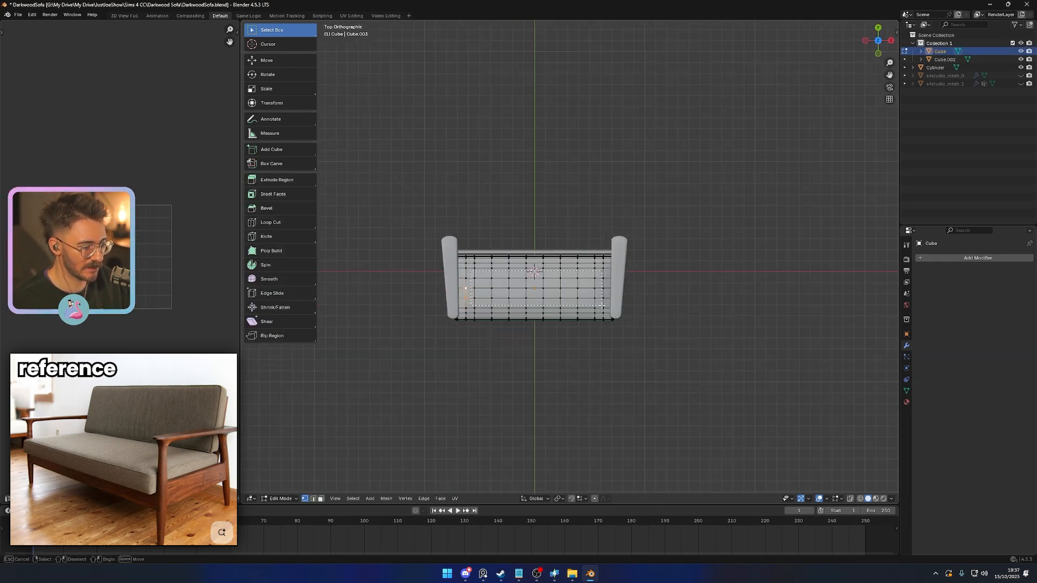
{"action": "left_click_drag", "start_coordinate": [602, 306], "coordinate": [603, 306]}
{"action": "middle_click_drag", "start_coordinate": [603, 306], "coordinate": [502, 327]}
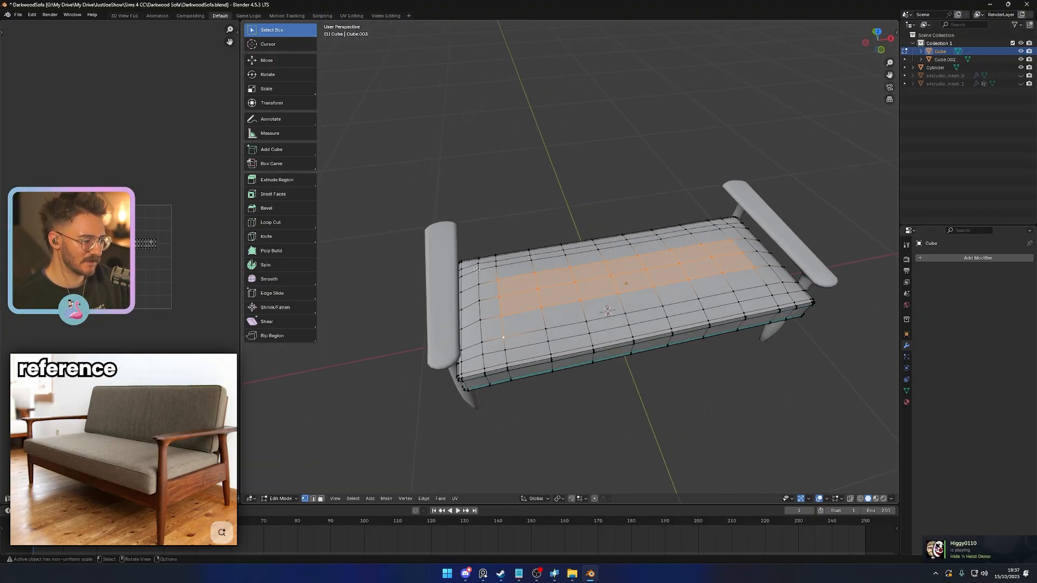
{"action": "left_click_drag", "start_coordinate": [531, 342], "coordinate": [531, 344]}
{"action": "middle_click_drag", "start_coordinate": [532, 343], "coordinate": [507, 319]}
{"action": "left_click_drag", "start_coordinate": [482, 275], "coordinate": [727, 360]}
{"action": "middle_click_drag", "start_coordinate": [727, 360], "coordinate": [663, 363]}
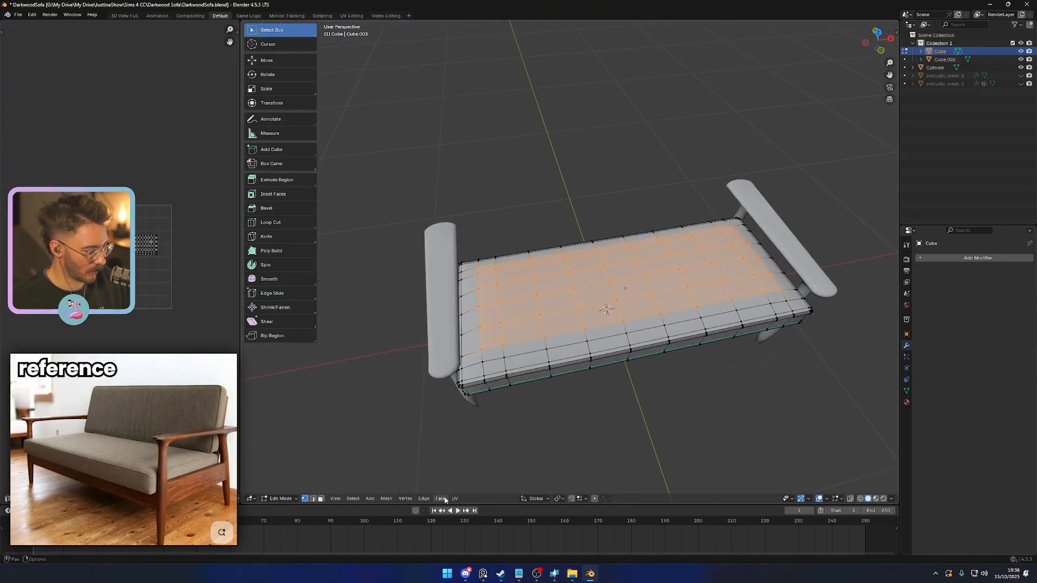
- Apply Smooth Vertices to the selected inner block of the cushion's top
{"action": "left_click", "coordinate": [405, 499]}
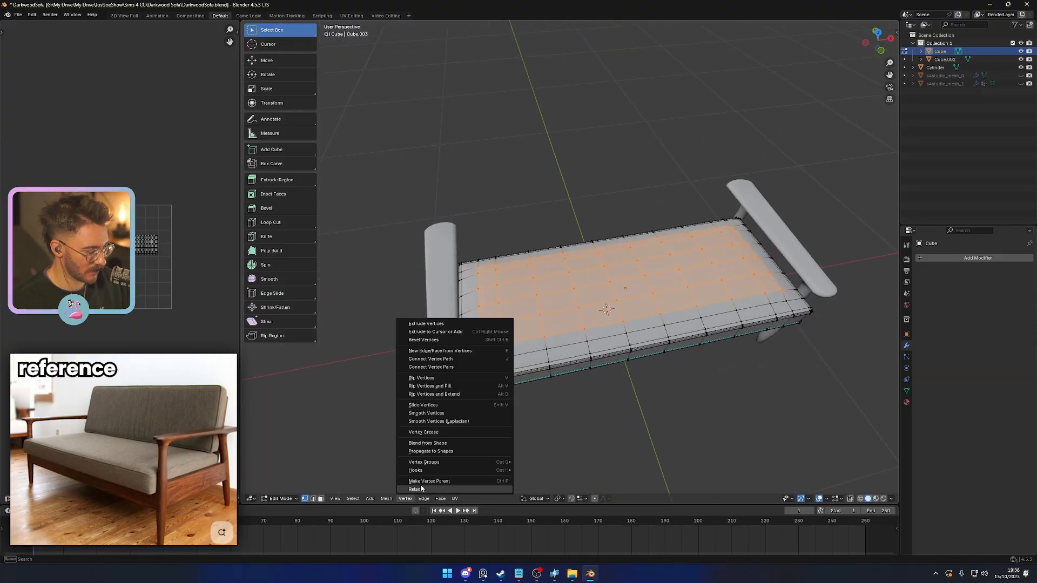
{"action": "left_click", "coordinate": [449, 414]}
{"action": "middle_click_drag", "start_coordinate": [537, 412], "coordinate": [400, 452]}
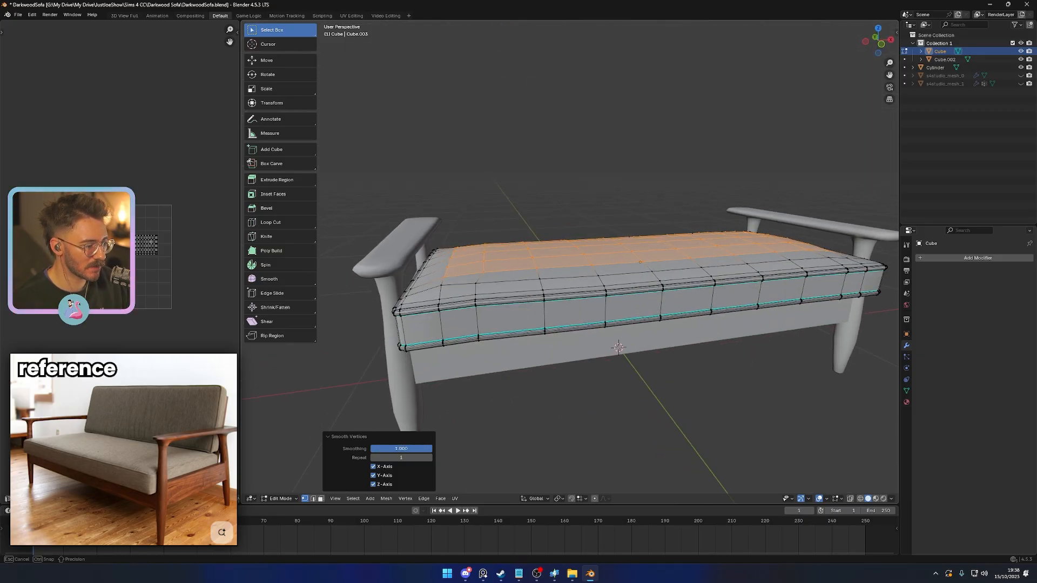
- Mark the edges along the cushion's piping as sharp
{"action": "key", "text": "Tab"}
{"action": "middle_click_drag", "start_coordinate": [607, 389], "coordinate": [514, 431]}
{"action": "scroll", "coordinate": [410, 249], "scroll_direction": "up", "scroll_amount": 4}
{"action": "key", "text": "Tab"}
{"action": "right_click", "coordinate": [514, 432]}
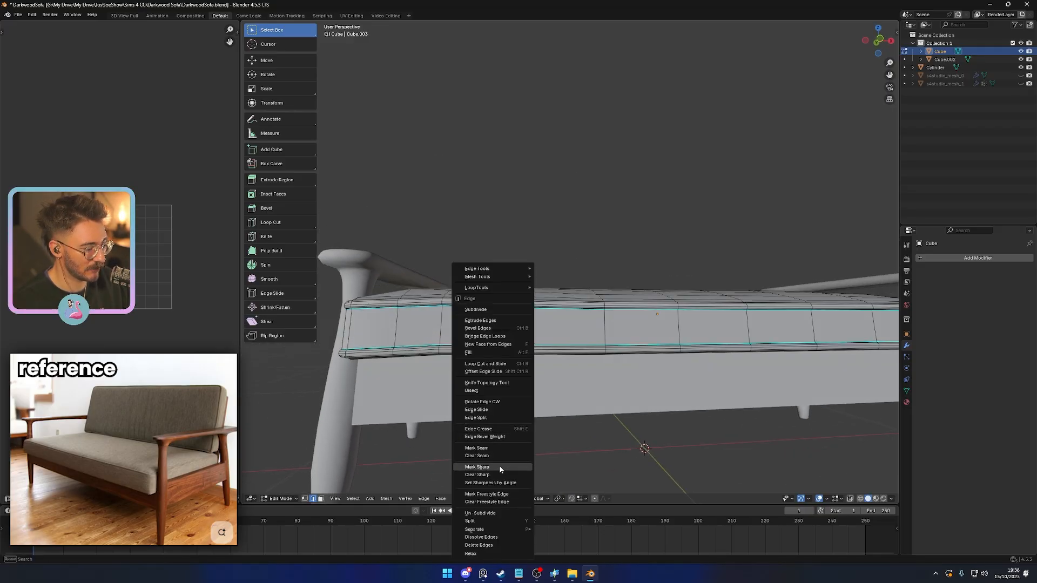
{"action": "left_click", "coordinate": [499, 466]}
- Inspect the cushion's underside, piping and edge shading from below and close up
{"action": "scroll", "coordinate": [572, 417], "scroll_direction": "down", "scroll_amount": 4}
{"action": "middle_click_drag", "start_coordinate": [571, 416], "coordinate": [548, 266]}
{"action": "scroll", "coordinate": [589, 310], "scroll_direction": "up", "scroll_amount": 3}
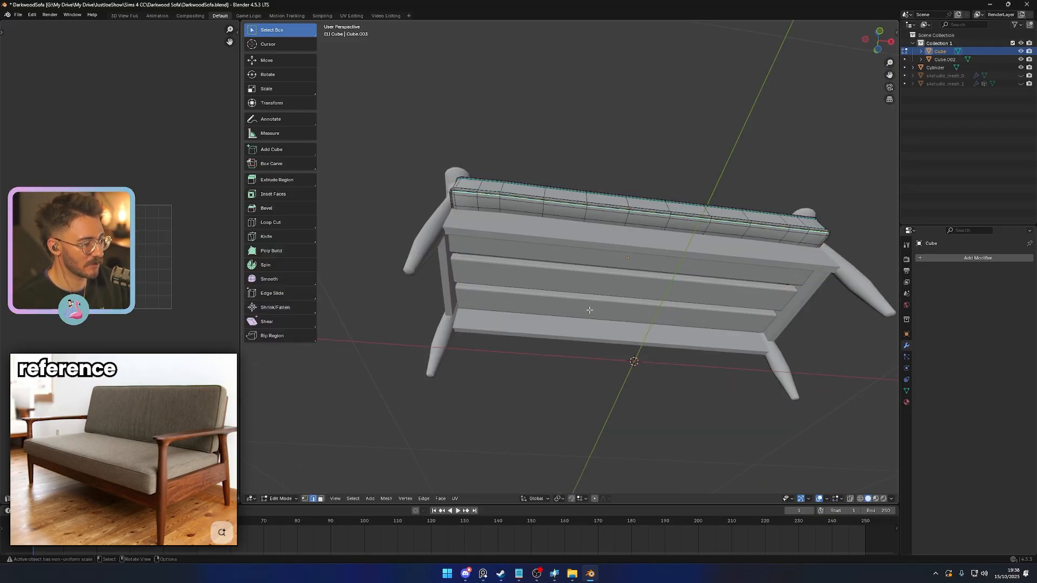
{"action": "middle_click_drag", "start_coordinate": [590, 310], "coordinate": [605, 367]}
{"action": "scroll", "coordinate": [667, 400], "scroll_direction": "up", "scroll_amount": 4}
{"action": "scroll", "coordinate": [667, 401], "scroll_direction": "down", "scroll_amount": 4}
{"action": "key", "text": "Tab"}
{"action": "scroll", "coordinate": [592, 344], "scroll_direction": "up", "scroll_amount": 4}
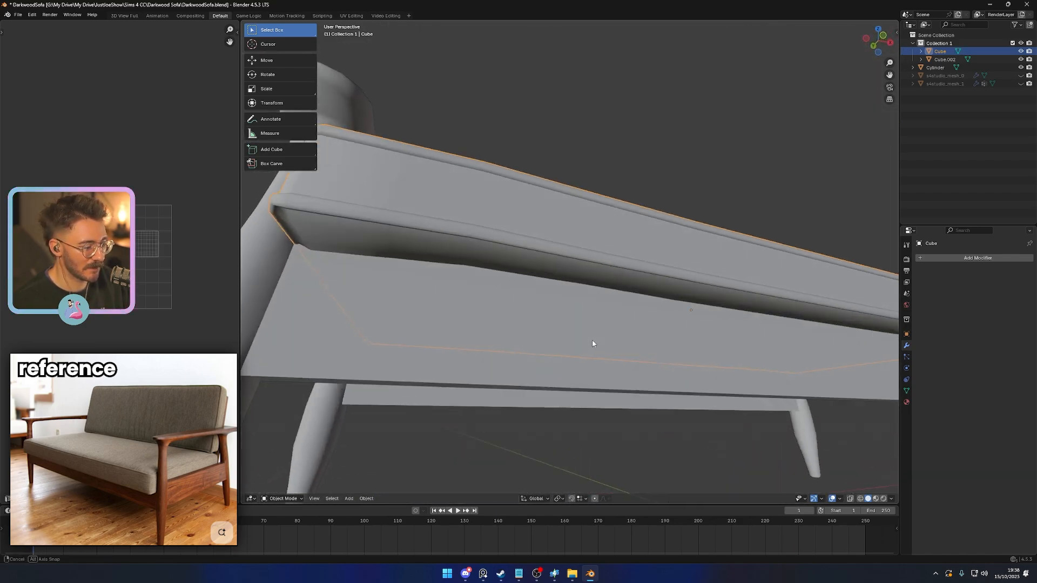
{"action": "key", "text": "Tab"}
{"action": "key", "text": "Tab"}
{"action": "scroll", "coordinate": [550, 326], "scroll_direction": "down", "scroll_amount": 5}
{"action": "middle_click_drag", "start_coordinate": [549, 326], "coordinate": [500, 464]}
- Save the file and view the sofa from the right in orthographic view
{"action": "key", "text": "ctrl+s"}
{"action": "left_click", "coordinate": [591, 335]}
{"action": "middle_click_drag", "start_coordinate": [592, 335], "coordinate": [574, 364]}
{"action": "key", "text": "KP_3"}
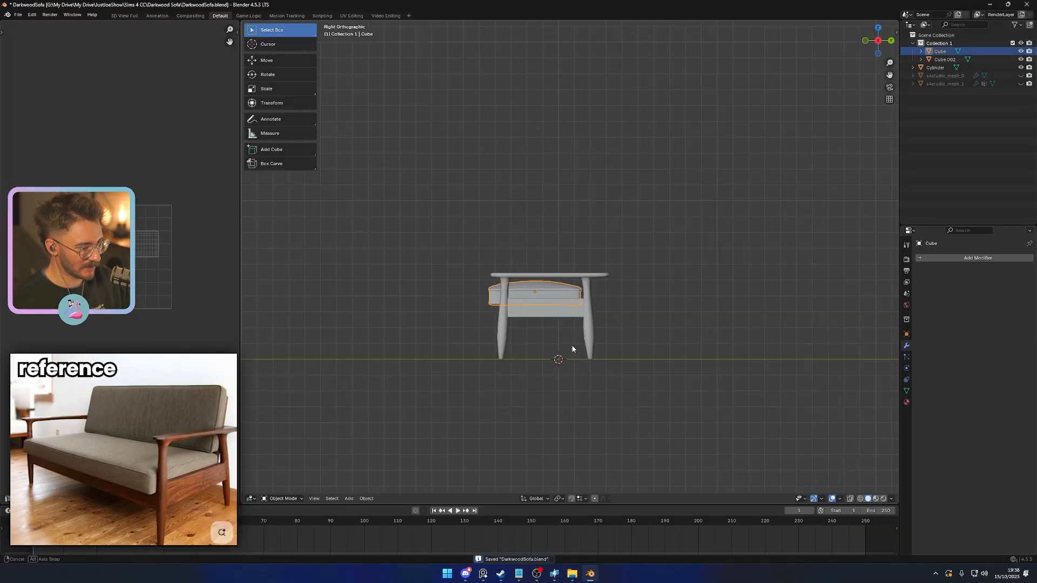
- Duplicate the seat cushion above the seat and rotate the copy upright by about 90 degrees
{"action": "key", "text": "shift+d"}
{"action": "left_click", "coordinate": [594, 329]}
{"action": "key", "text": "r"}
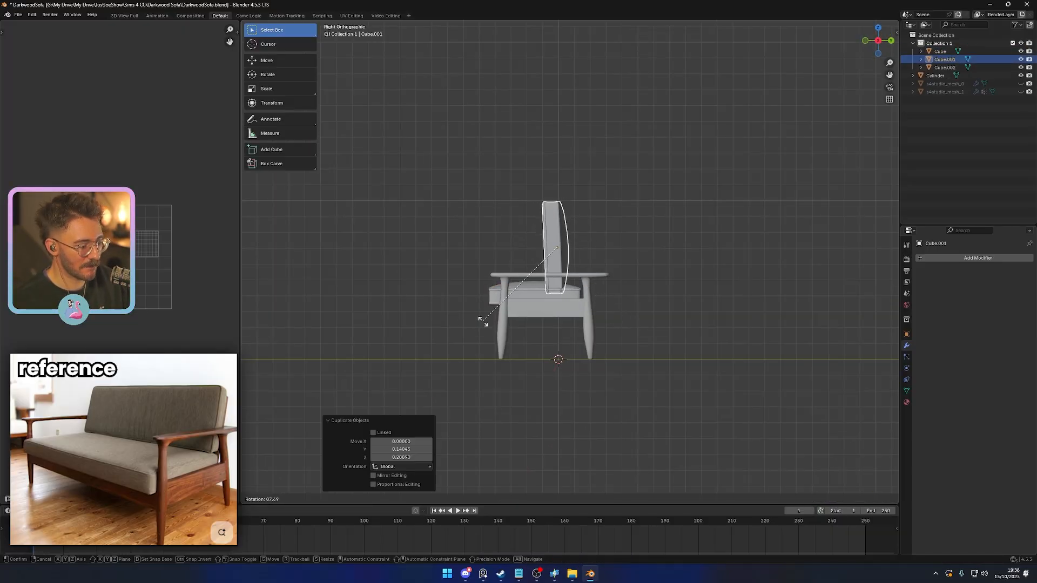
{"action": "left_click", "coordinate": [481, 319]}
- Raise the upright cushion copy about 0.26 along Z, clear of the frame
{"action": "middle_click_drag", "start_coordinate": [565, 283], "coordinate": [550, 331], "text": "shift"}
{"action": "key", "text": "g"}
{"action": "key", "text": "z"}
{"action": "left_click", "coordinate": [552, 288]}
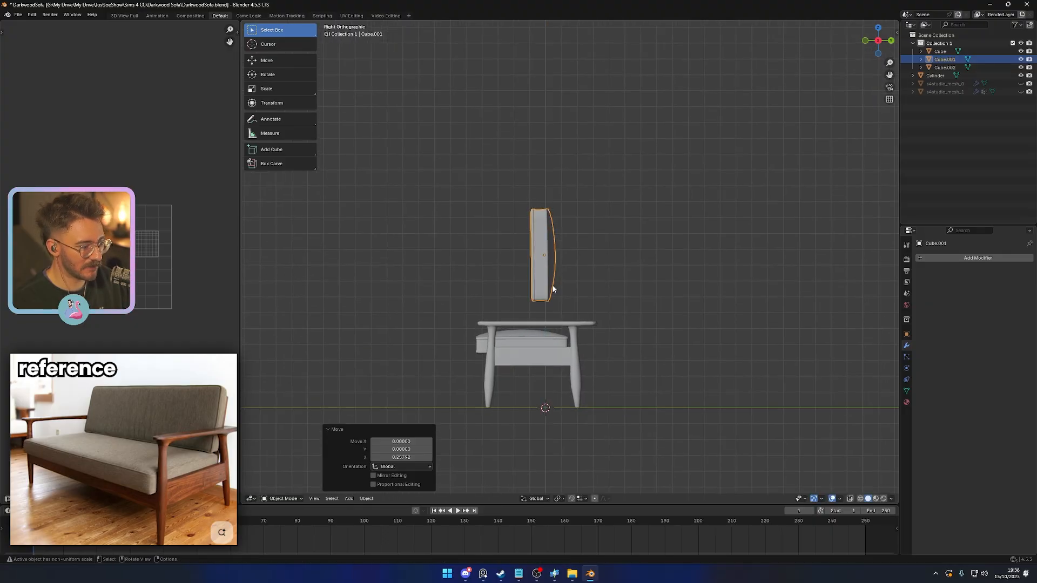
- Shift all of the upright cushion's geometry about 0.03 along Y in Edit Mode, leaving its origin in place
{"action": "scroll", "coordinate": [552, 288], "scroll_direction": "up", "scroll_amount": 4}
{"action": "key", "text": "Tab"}
{"action": "key", "text": "a"}
{"action": "key", "text": "g"}
{"action": "key", "text": "x"}
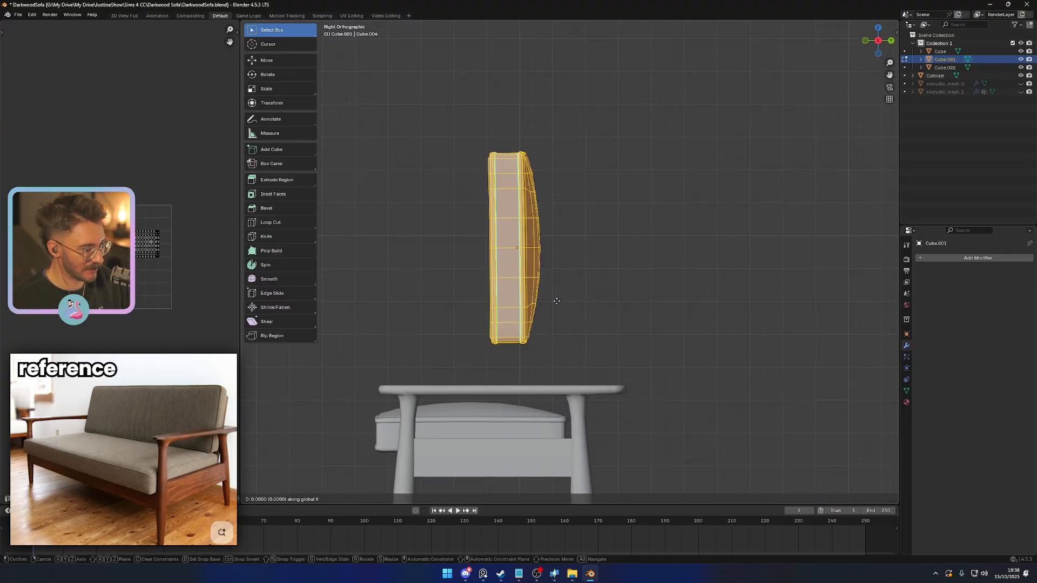
{"action": "key", "text": "y"}
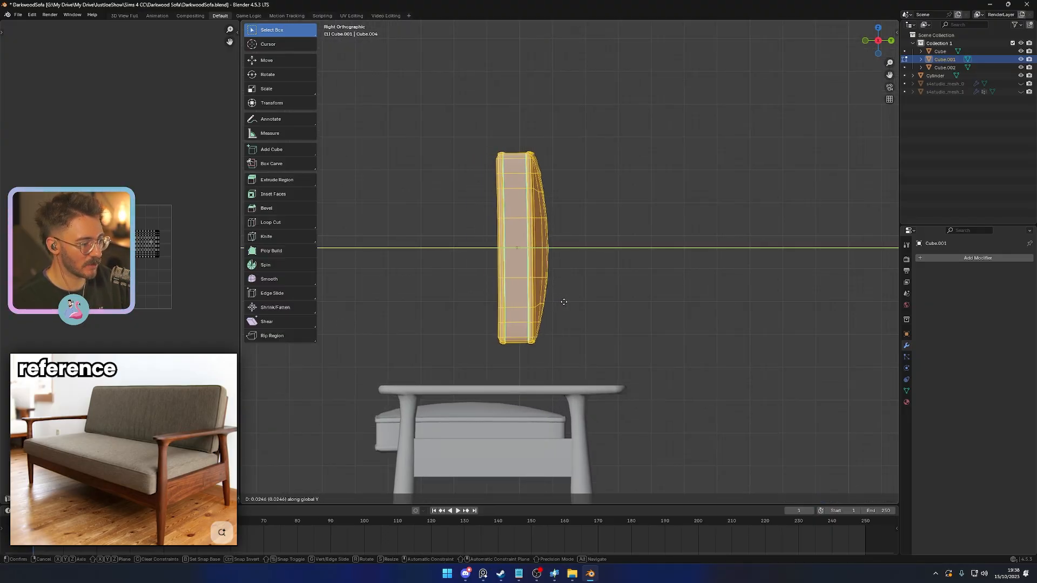
{"action": "left_click", "coordinate": [566, 302]}
- Add a Mirror modifier to the upright backrest cushion
{"action": "left_click", "coordinate": [933, 257]}
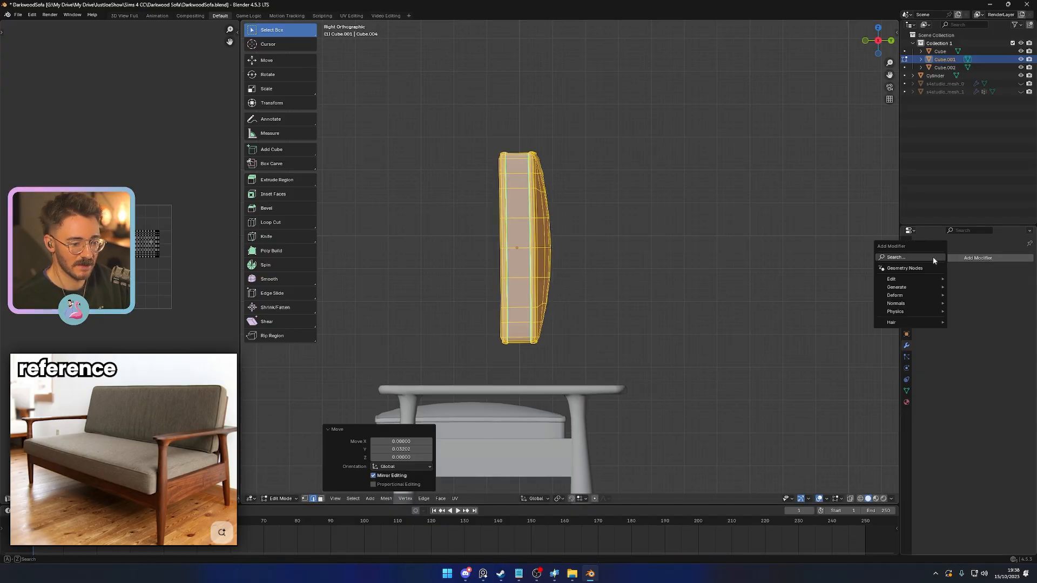
{"action": "type", "text": "mir"}
{"action": "key", "text": "Return"}
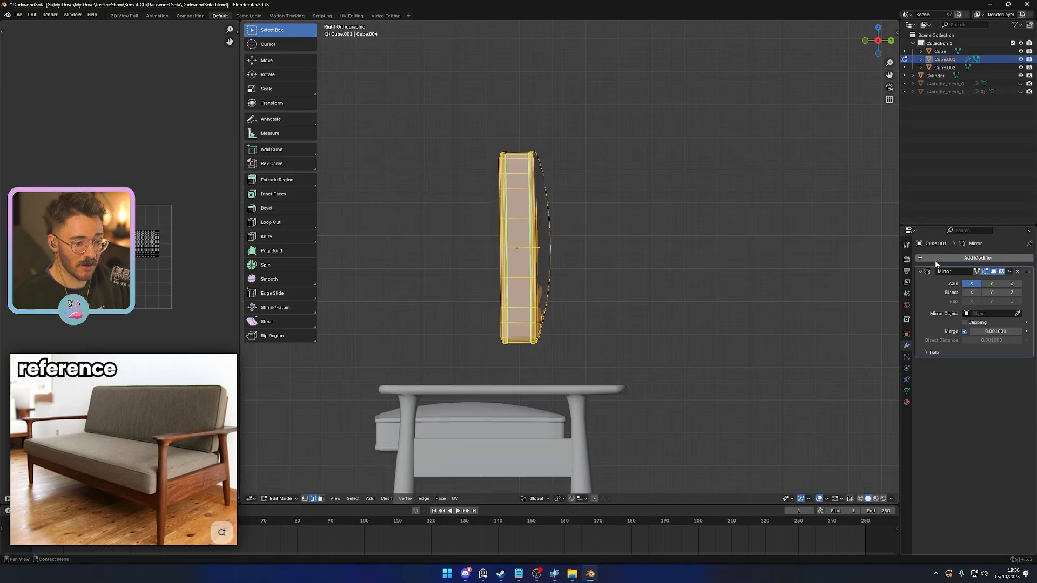
- Try mirroring the backrest cushion across X with bisect, and across Y with bisect and flip
{"action": "left_click", "coordinate": [973, 293]}
{"action": "middle_click_drag", "start_coordinate": [719, 281], "coordinate": [688, 276]}
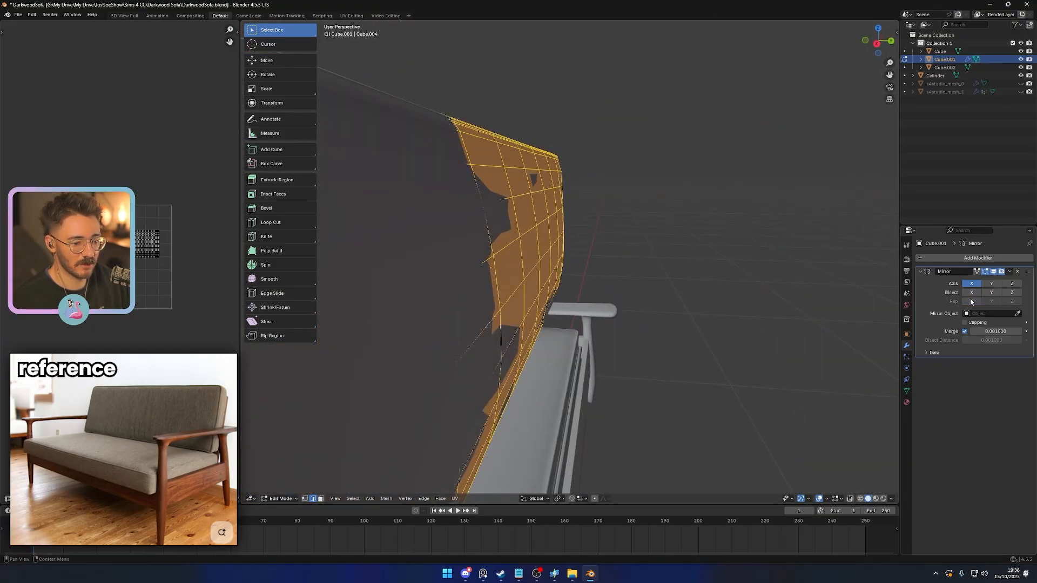
{"action": "left_click", "coordinate": [992, 285]}
{"action": "left_click", "coordinate": [992, 292]}
{"action": "left_click", "coordinate": [992, 301]}
{"action": "left_click", "coordinate": [972, 285]}
{"action": "scroll", "coordinate": [765, 292], "scroll_direction": "down", "scroll_amount": 3}
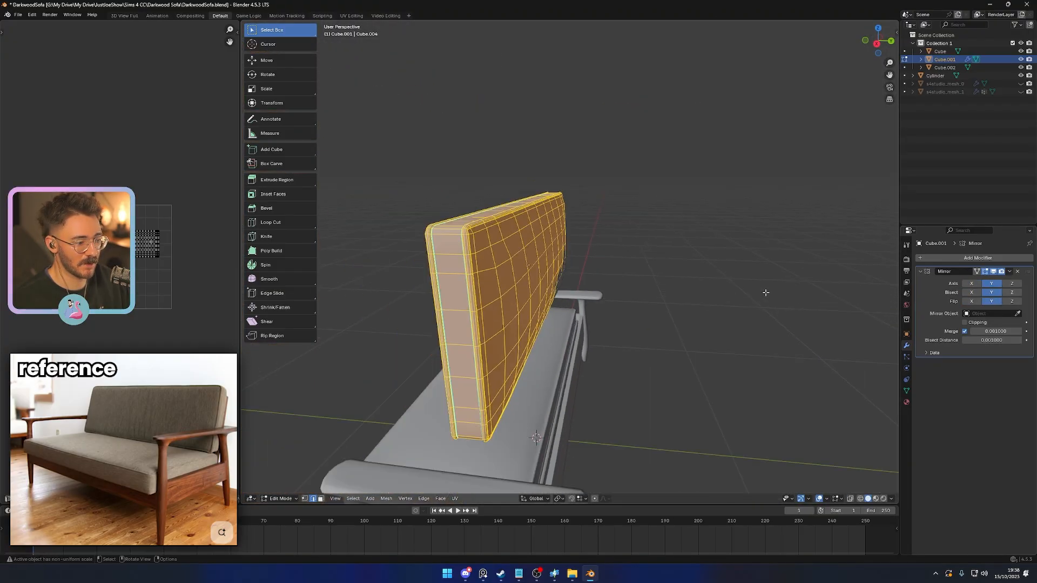
{"action": "middle_click_drag", "start_coordinate": [766, 292], "coordinate": [732, 275]}
- Mirror the backrest cushion on the Z axis only, with bisect and flip on Z, and apply the modifier
{"action": "key", "text": "Tab"}
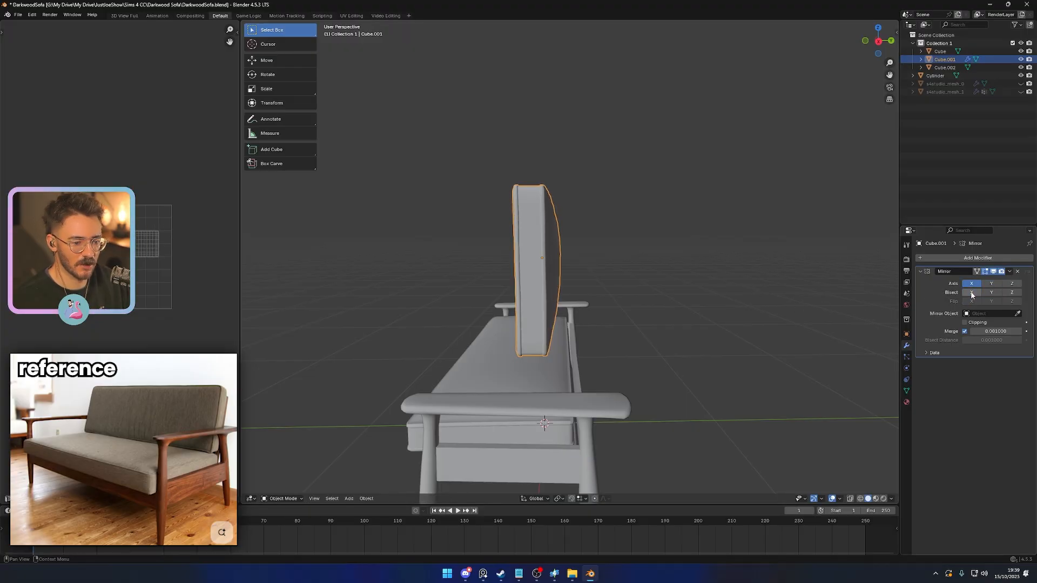
{"action": "left_click", "coordinate": [1012, 302]}
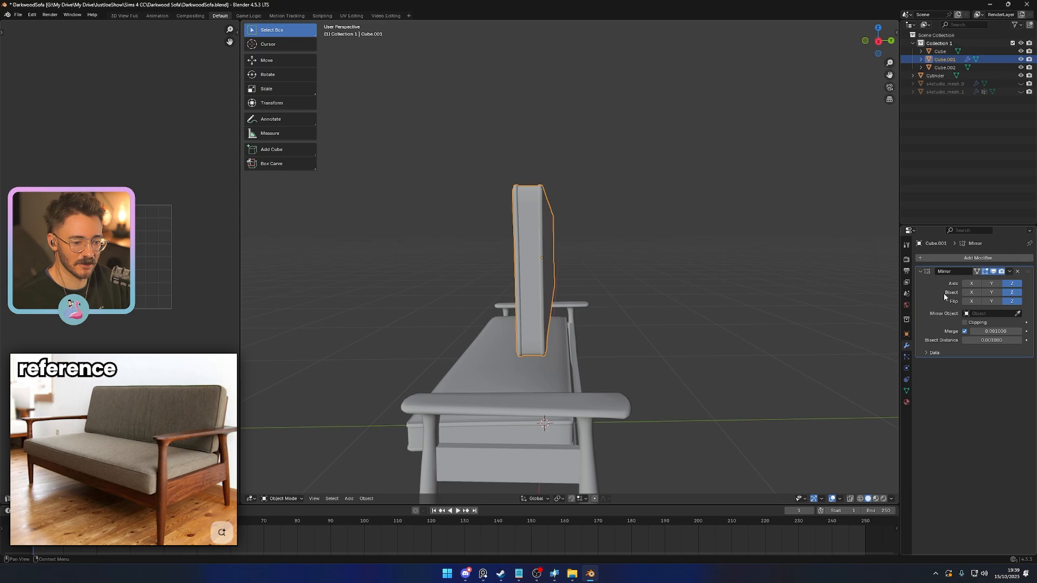
{"action": "key", "text": "ctrl+a"}
{"action": "middle_click_drag", "start_coordinate": [810, 292], "coordinate": [668, 302]}
{"action": "key", "text": "Tab"}
{"action": "key", "text": "Tab"}
- Move the backrest cushion about 0.11 back along Y and 0.22 down, and shorten it along Z
{"action": "key", "text": "g"}
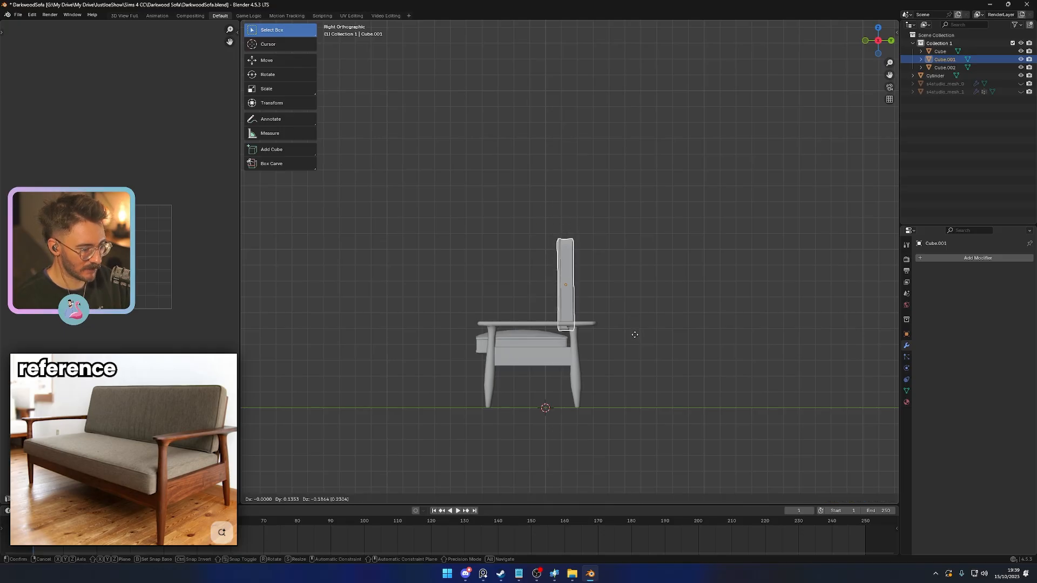
{"action": "left_click", "coordinate": [631, 339]}
{"action": "key", "text": "s"}
{"action": "key", "text": "z"}
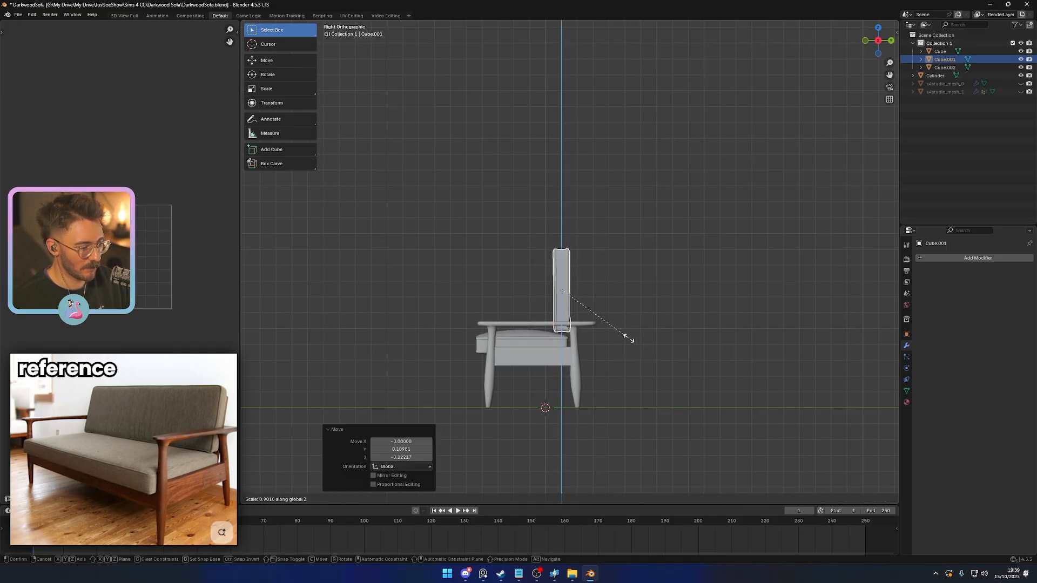
{"action": "left_click", "coordinate": [622, 338]}
- Tilt the backrest cushion about 5.6 degrees backward and lower it onto the rear of the seat
{"action": "key", "text": "r"}
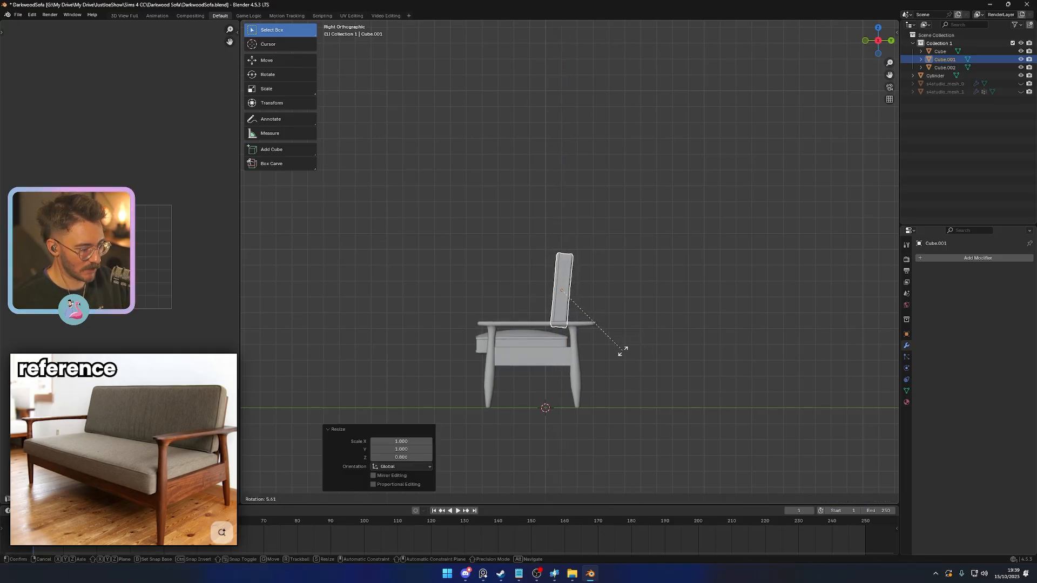
{"action": "left_click", "coordinate": [623, 351]}
{"action": "key", "text": "g"}
{"action": "left_click", "coordinate": [626, 361]}
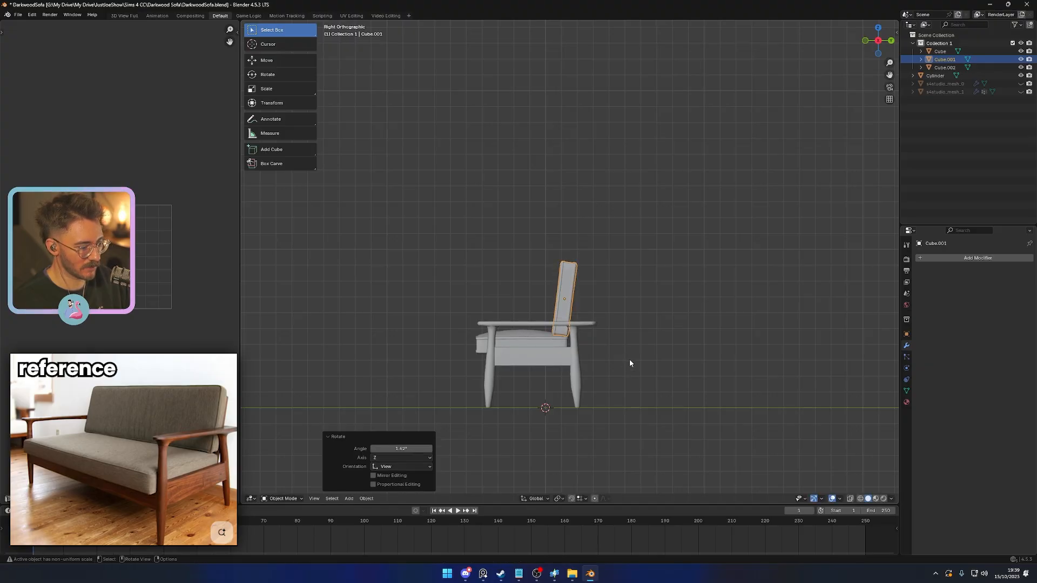
- Narrow the backrest cushion slightly along the X axis
{"action": "middle_click_drag", "start_coordinate": [630, 359], "coordinate": [678, 315]}
{"action": "key", "text": "s"}
{"action": "key", "text": "x"}
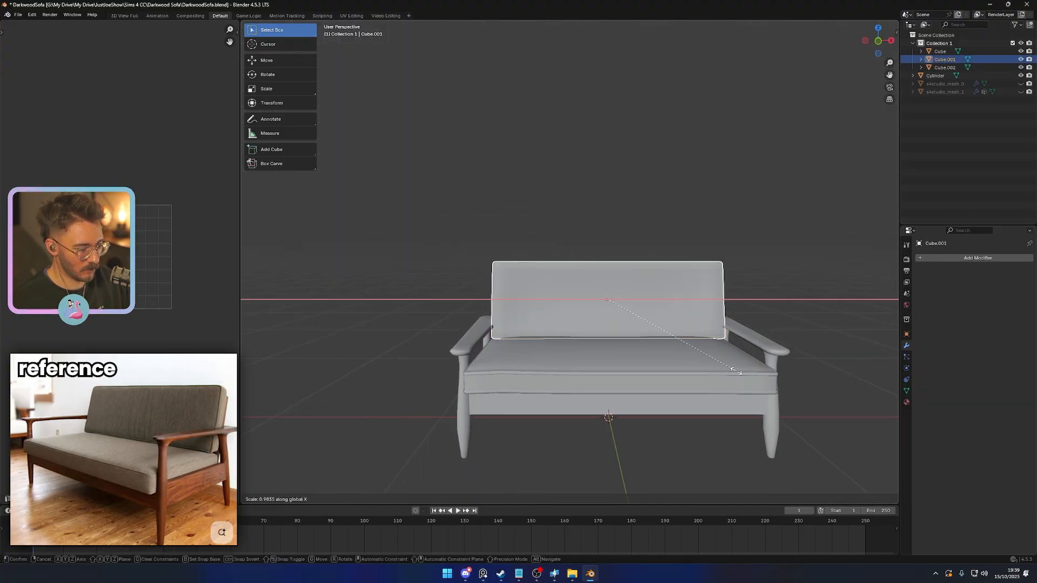
{"action": "left_click", "coordinate": [729, 372]}
- Tilt the backrest cushion about 4 degrees further backward in the right view and nudge it into place on the seat
{"action": "middle_click_drag", "start_coordinate": [678, 432], "coordinate": [578, 389]}
{"action": "key", "text": "r"}
{"action": "left_click", "coordinate": [626, 349]}
{"action": "key", "text": "g"}
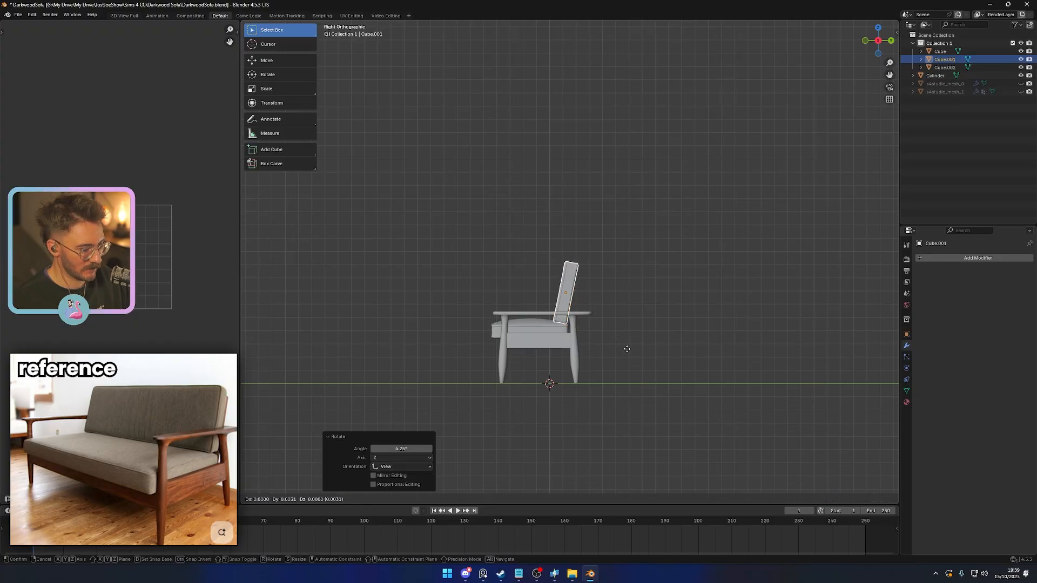
{"action": "left_click", "coordinate": [628, 350]}
{"action": "left_click", "coordinate": [647, 356]}
- Add a cube for the rear backrest panel and scale it along X to about 0.7 to suit the cushion's width
{"action": "middle_click_drag", "start_coordinate": [647, 355], "coordinate": [673, 402]}
{"action": "scroll", "coordinate": [673, 402], "scroll_direction": "up", "scroll_amount": 4}
{"action": "middle_click_drag", "start_coordinate": [556, 346], "coordinate": [519, 244], "text": "shift"}
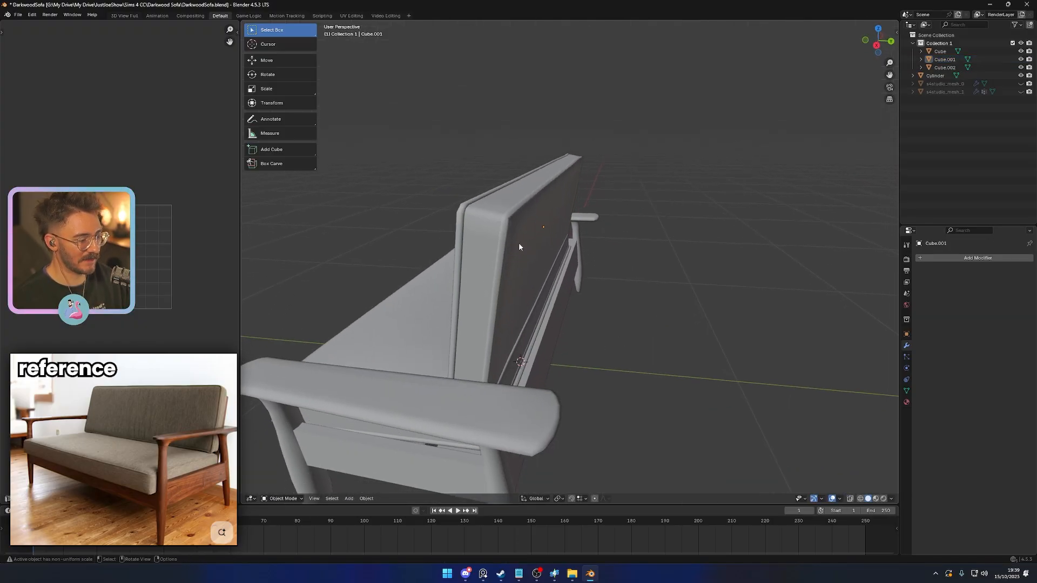
{"action": "scroll", "coordinate": [539, 242], "scroll_direction": "down", "scroll_amount": 4}
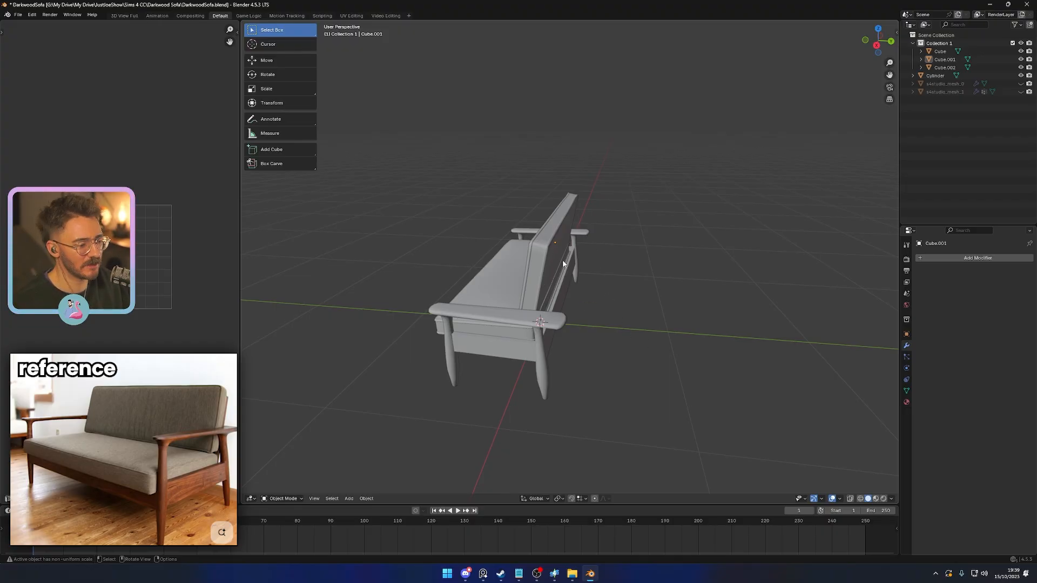
{"action": "middle_click_drag", "start_coordinate": [563, 263], "coordinate": [605, 329]}
{"action": "key", "text": "shift+a"}
{"action": "left_click", "coordinate": [681, 345]}
{"action": "key", "text": "ctrl+KP_1"}
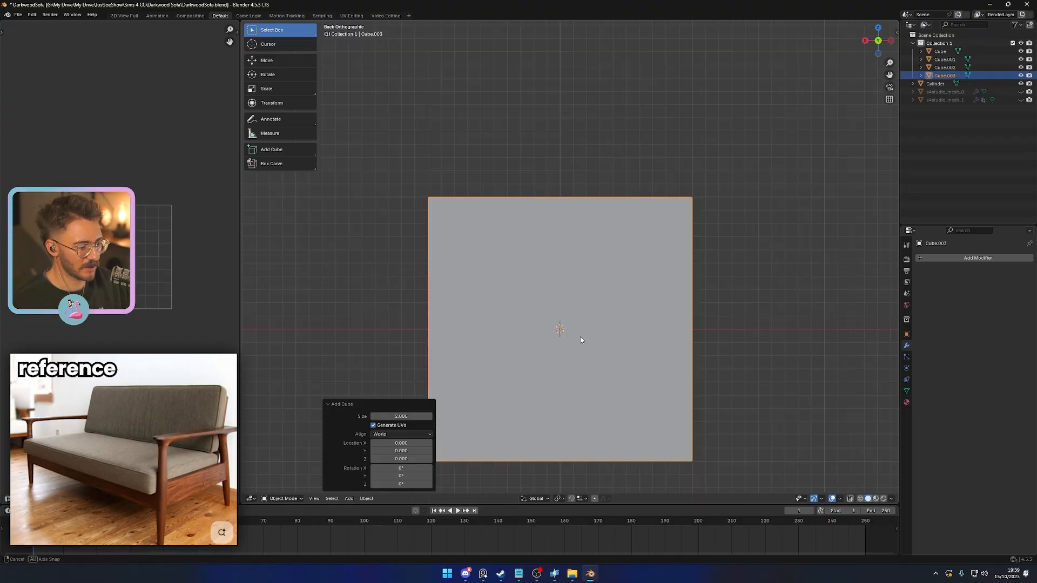
{"action": "key", "text": "s"}
{"action": "key", "text": "x"}
{"action": "left_click", "coordinate": [689, 358]}
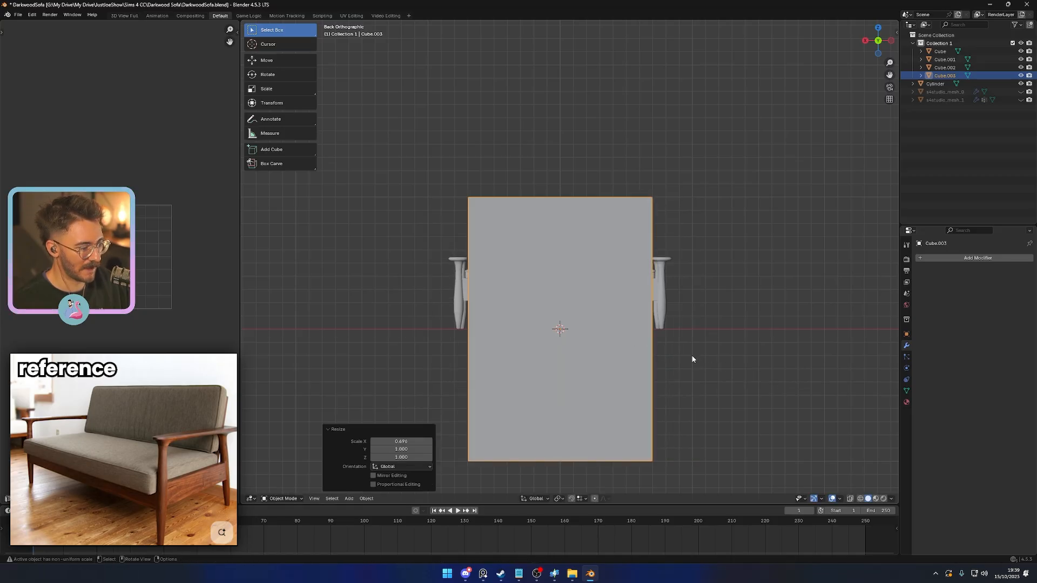
- Scale the new cube to about 0.63 along Z and flatten it along Y into a thin panel
{"action": "key", "text": "s"}
{"action": "key", "text": "z"}
{"action": "left_click", "coordinate": [627, 344]}
{"action": "middle_click_drag", "start_coordinate": [627, 344], "coordinate": [663, 369]}
{"action": "key", "text": "s"}
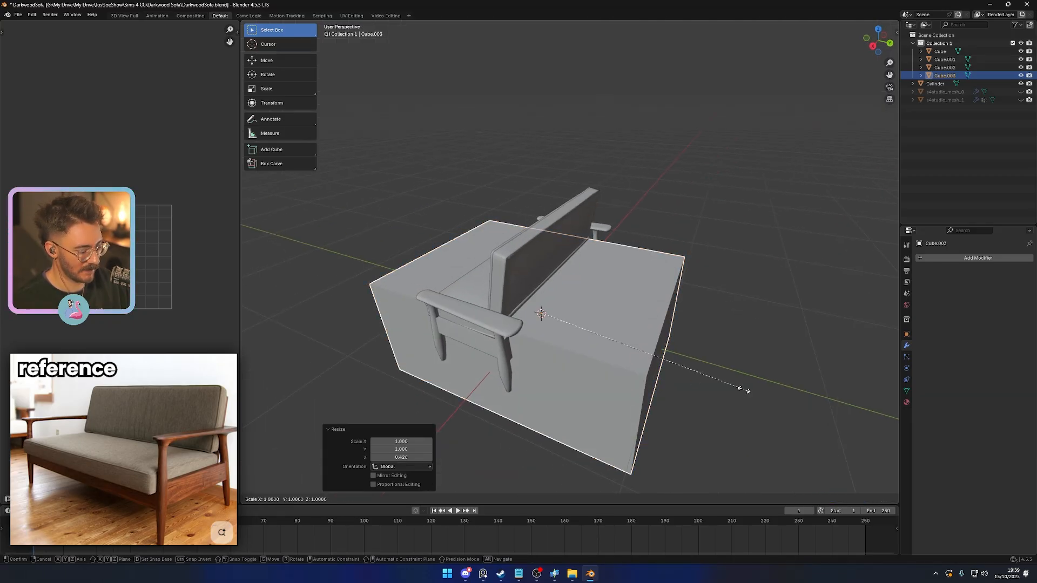
{"action": "key", "text": "y"}
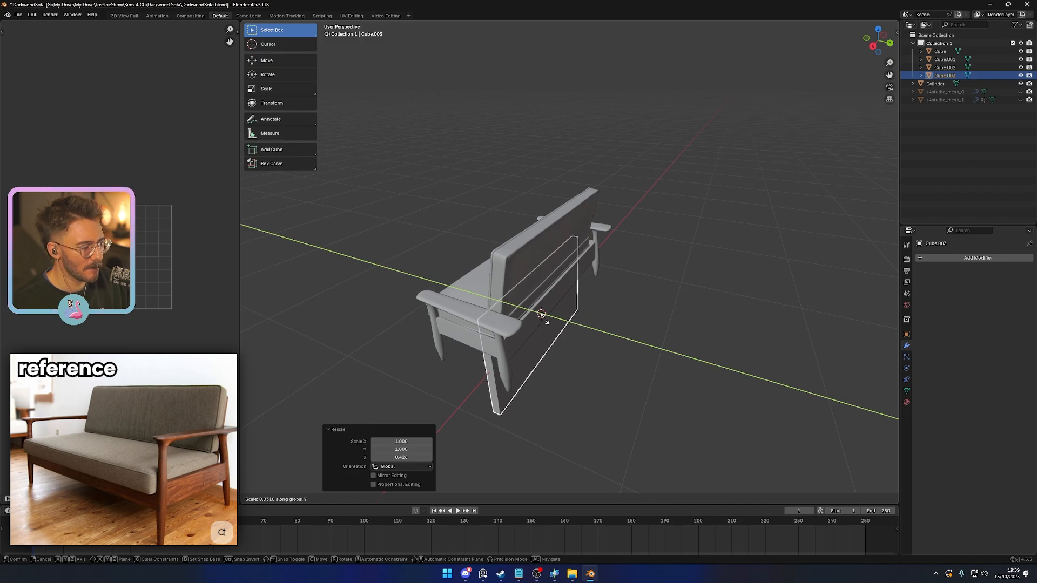
{"action": "left_click", "coordinate": [542, 314]}
- Move the panel about 0.19 back along Y and 0.37 up, and tilt it backward about 10 degrees
{"action": "key", "text": "KP_3"}
{"action": "key", "text": "g"}
{"action": "left_click", "coordinate": [642, 326]}
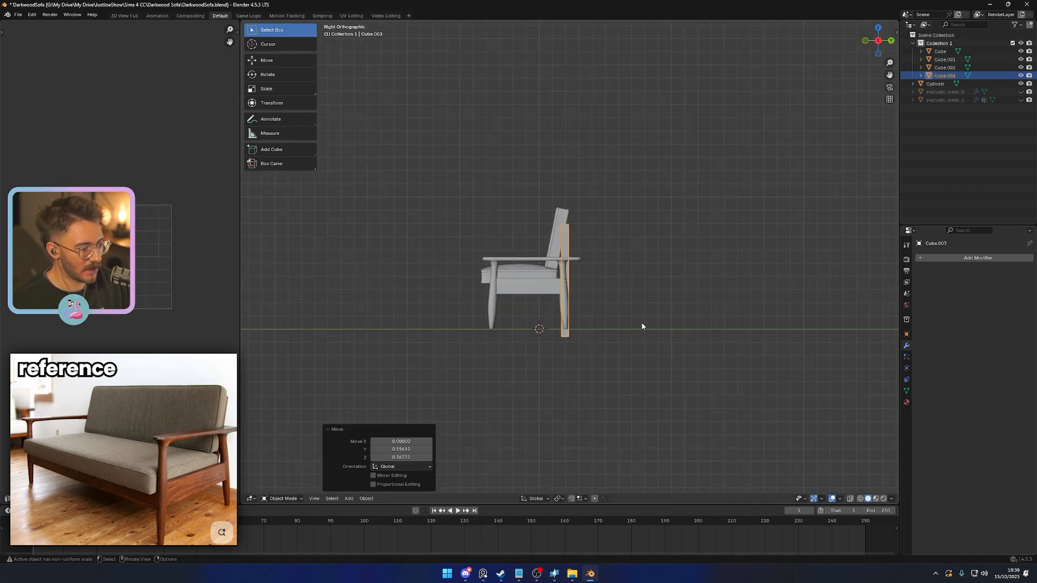
{"action": "key", "text": "r"}
{"action": "left_click", "coordinate": [627, 338]}
- Fine-tune the panel's position and tilt so it lies parallel against the back of the backrest cushion
{"action": "scroll", "coordinate": [621, 339], "scroll_direction": "up", "scroll_amount": 4}
{"action": "key", "text": "g"}
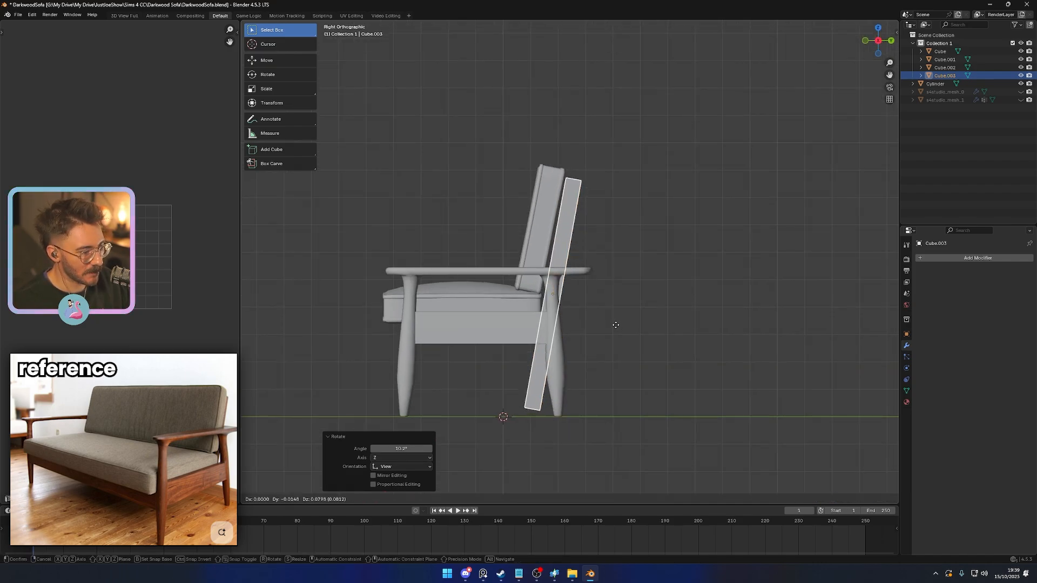
{"action": "left_click", "coordinate": [614, 327]}
{"action": "key", "text": "r"}
{"action": "left_click", "coordinate": [622, 345]}
{"action": "key", "text": "g"}
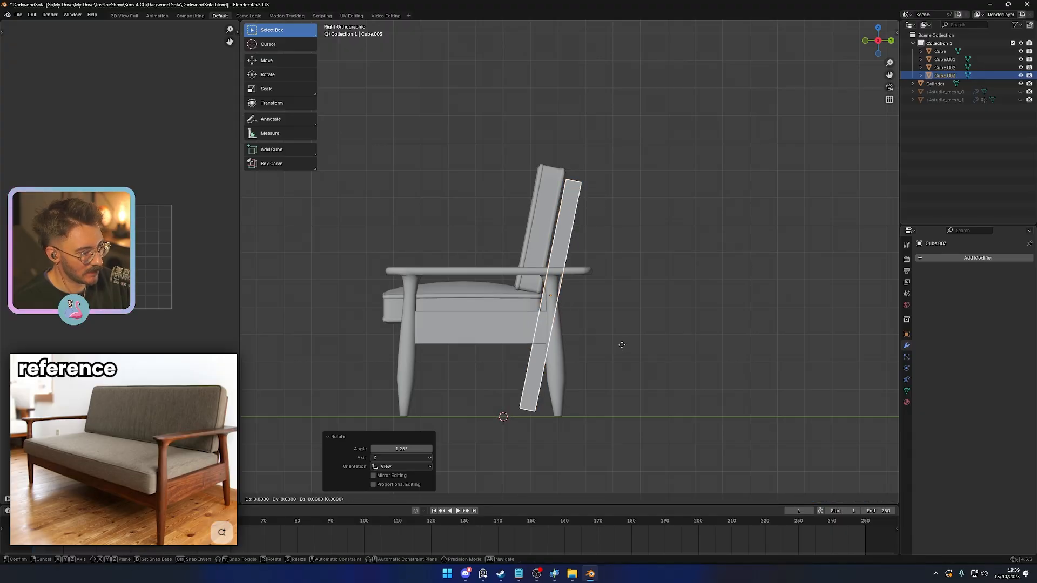
{"action": "right_click", "coordinate": [621, 344]}
{"action": "key", "text": "r"}
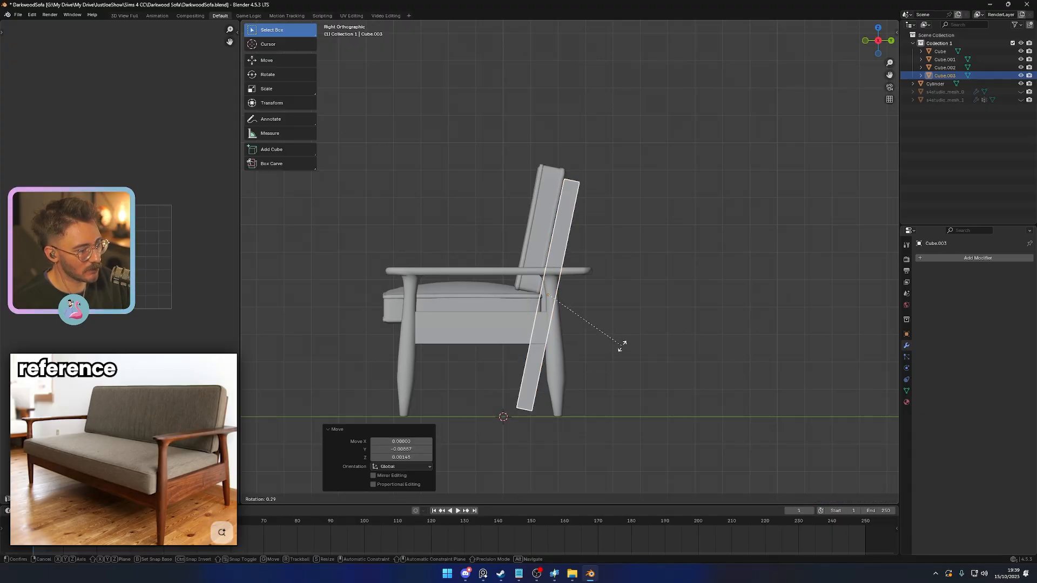
{"action": "left_click", "coordinate": [622, 344]}
- Shorten the rear panel by sliding its lower edges up along its sides to about seat-frame height
{"action": "key", "text": "shift+z"}
{"action": "key", "text": "Tab"}
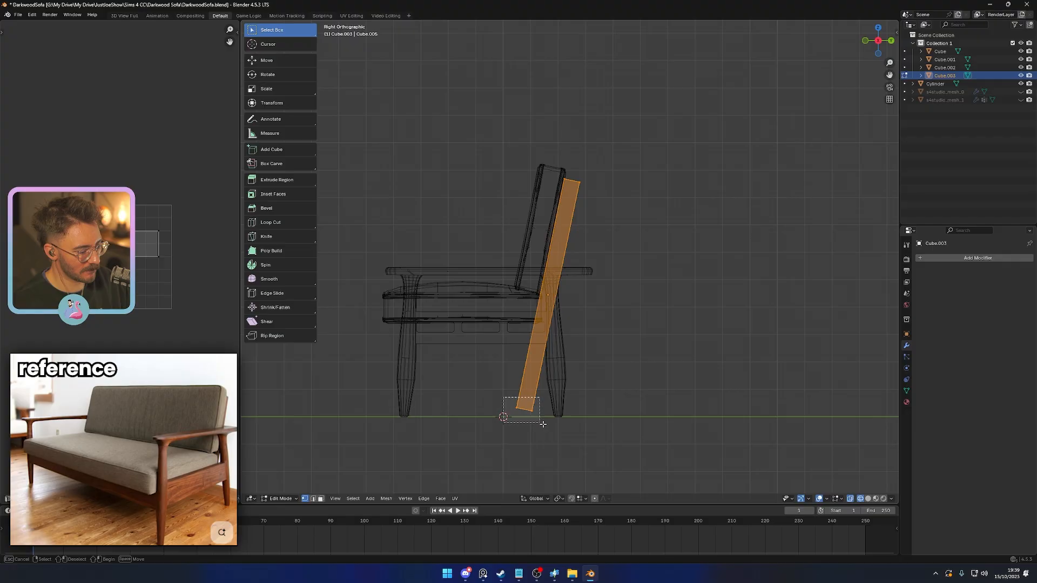
{"action": "key", "text": "g"}
{"action": "key", "text": "g"}
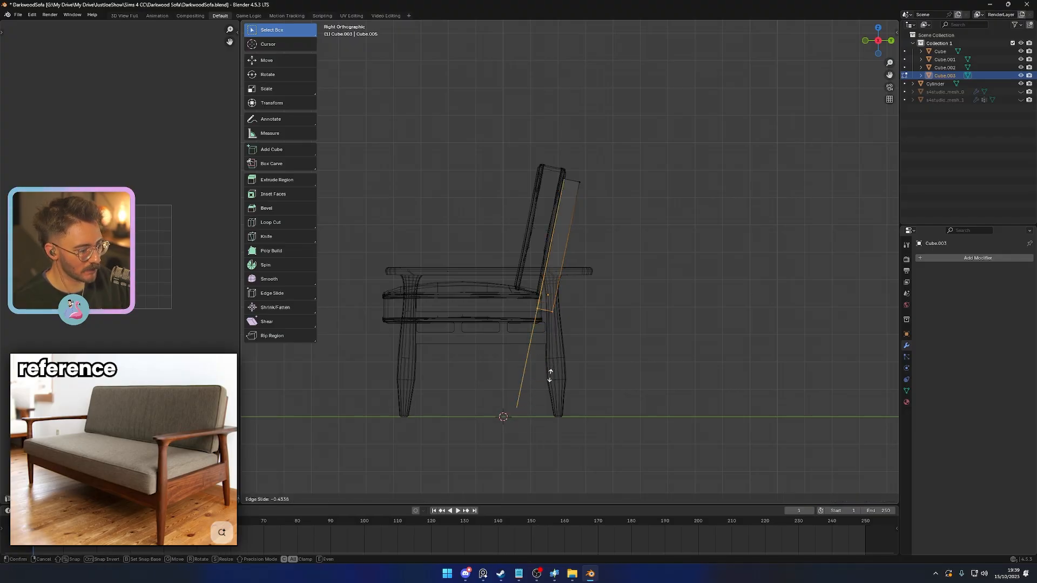
{"action": "left_click", "coordinate": [546, 382]}
{"action": "scroll", "coordinate": [590, 375], "scroll_direction": "down", "scroll_amount": 2}
{"action": "key", "text": "shift+z"}
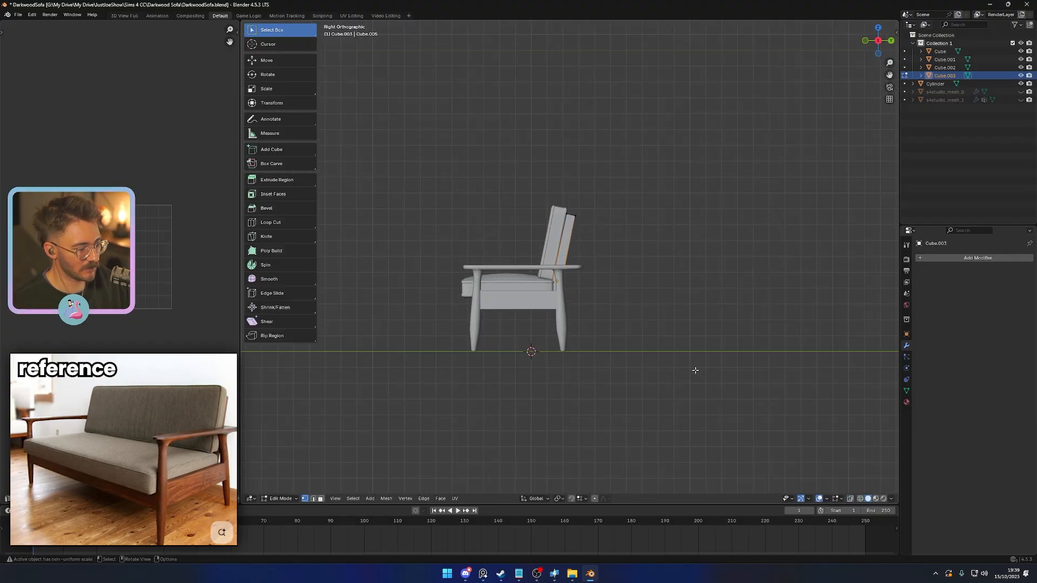
{"action": "key", "text": "Tab"}
- Thin the rear panel to about 0.59 along its local Y axis
{"action": "middle_click_drag", "start_coordinate": [681, 366], "coordinate": [633, 388]}
{"action": "left_click", "coordinate": [580, 385]}
{"action": "scroll", "coordinate": [633, 388], "scroll_direction": "up", "scroll_amount": 4}
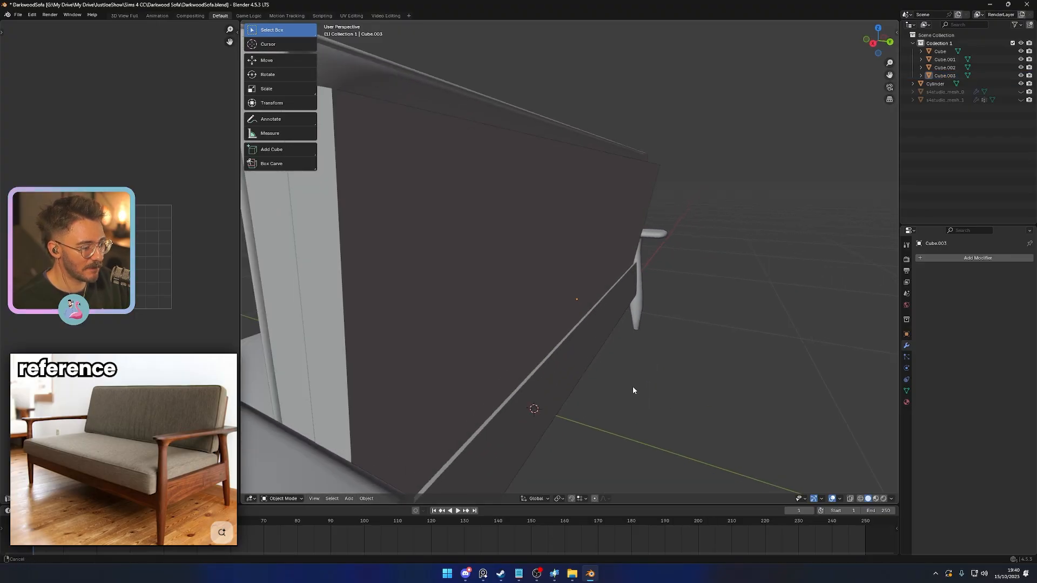
{"action": "scroll", "coordinate": [643, 378], "scroll_direction": "down", "scroll_amount": 2}
{"action": "left_click", "coordinate": [578, 298]}
{"action": "key", "text": "s"}
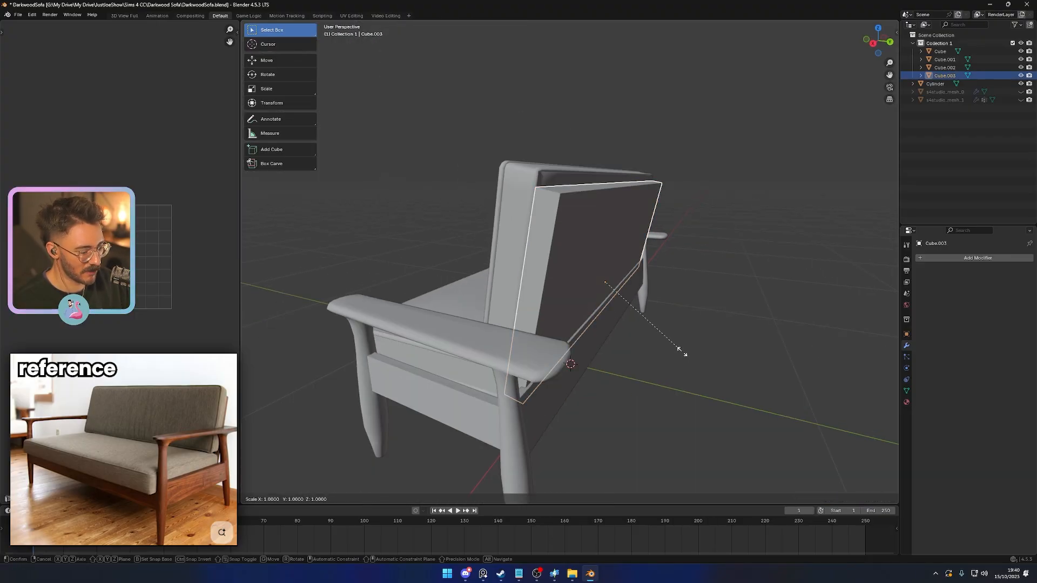
{"action": "key", "text": "x"}
{"action": "key", "text": "x"}
{"action": "key", "text": "y"}
{"action": "key", "text": "y"}
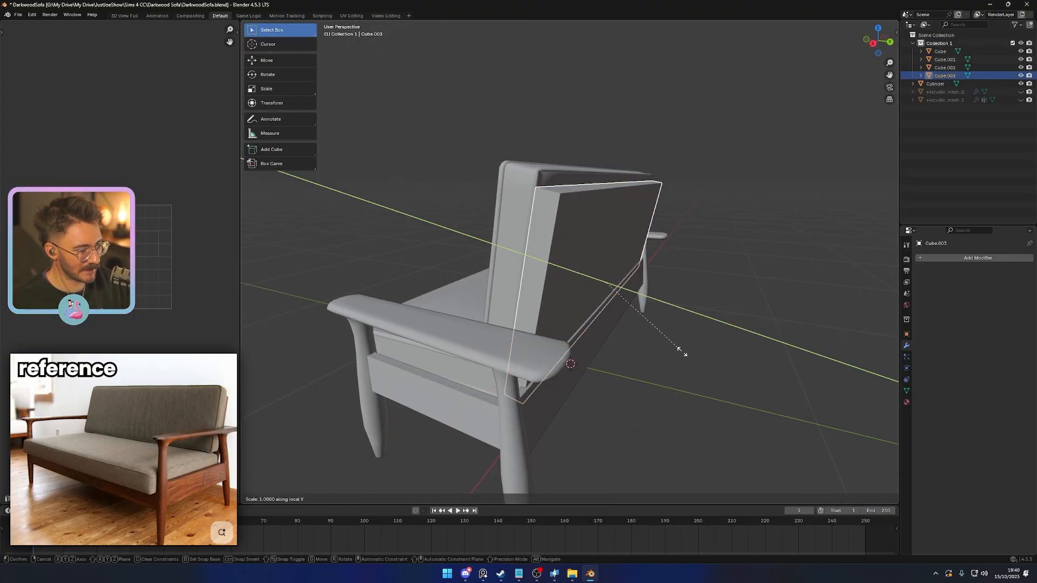
{"action": "left_click", "coordinate": [652, 343]}
- Move the rear panel along its local Y axis to adjust its fit against the back of the cushion
{"action": "key", "text": "s"}
{"action": "key", "text": "y"}
{"action": "key", "text": "y"}
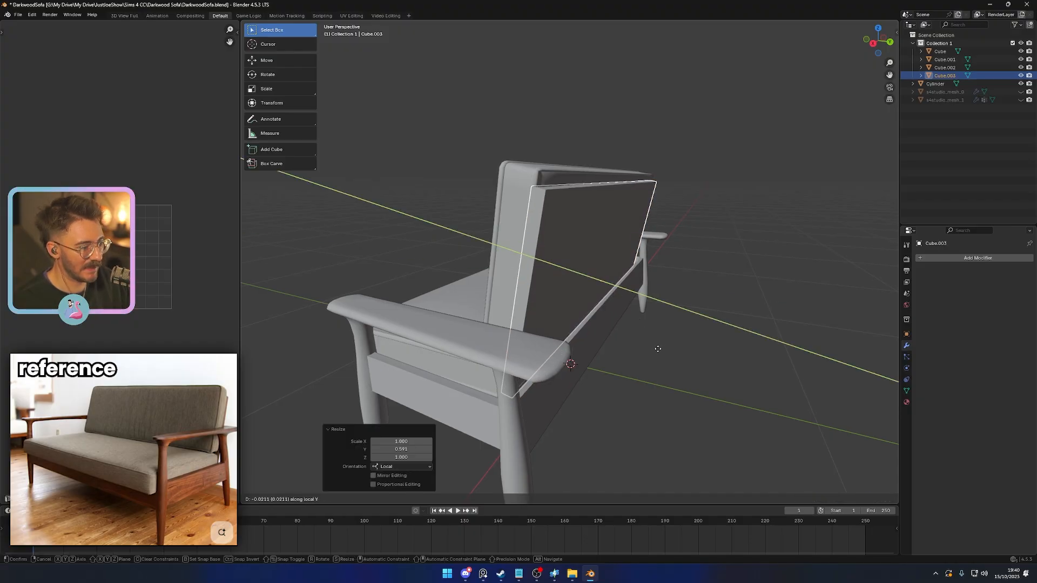
{"action": "left_click", "coordinate": [692, 371]}
{"action": "left_click", "coordinate": [692, 370]}
{"action": "middle_click_drag", "start_coordinate": [692, 371], "coordinate": [657, 368]}
{"action": "scroll", "coordinate": [561, 349], "scroll_direction": "down", "scroll_amount": 5}
{"action": "middle_click_drag", "start_coordinate": [560, 350], "coordinate": [650, 352]}
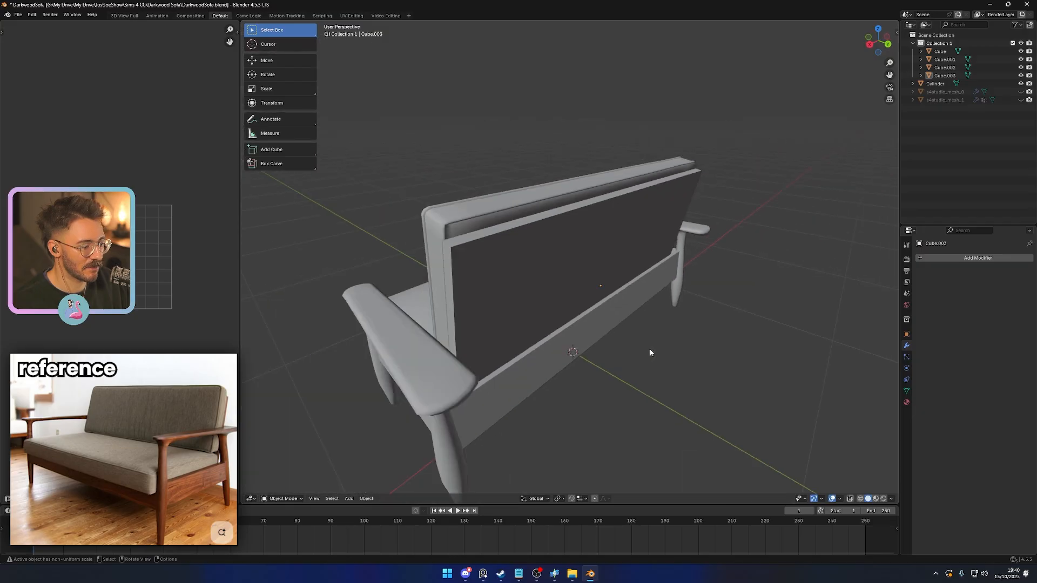
{"action": "scroll", "coordinate": [650, 353], "scroll_direction": "down", "scroll_amount": 3}
- Narrow the rear panel to about 0.93 along X so it sits inside the cushion's width
{"action": "left_click", "coordinate": [548, 320]}
{"action": "middle_click_drag", "start_coordinate": [549, 319], "coordinate": [632, 346]}
{"action": "left_click", "coordinate": [555, 294]}
{"action": "scroll", "coordinate": [566, 302], "scroll_direction": "up", "scroll_amount": 4}
{"action": "key", "text": "Tab"}
{"action": "key", "text": "Tab"}
{"action": "key", "text": "s"}
{"action": "key", "text": "x"}
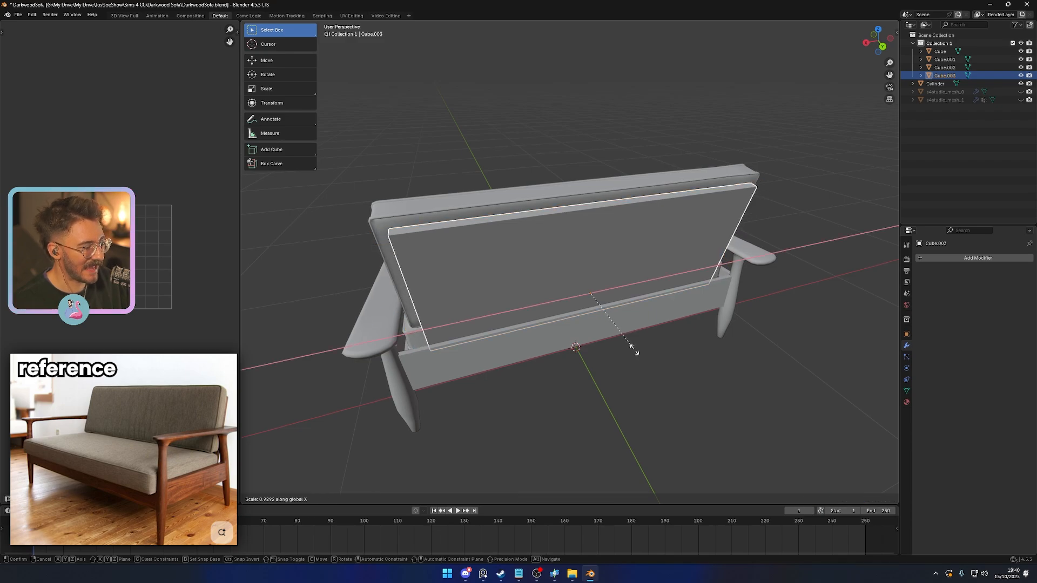
{"action": "left_click", "coordinate": [639, 351]}
- Apply the rear panel's scale and open its mesh for editing
{"action": "middle_click_drag", "start_coordinate": [488, 304], "coordinate": [689, 235]}
{"action": "key", "text": "ctrl+a"}
{"action": "left_click", "coordinate": [568, 276]}
{"action": "key", "text": "Tab"}
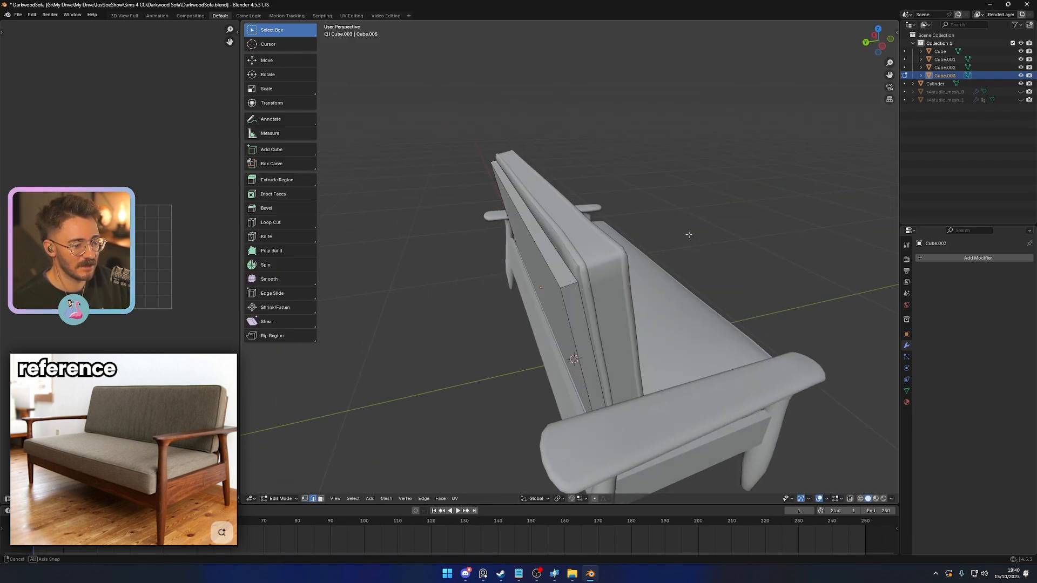
- Try rounding the rear panel's two upper corners with a 3-segment bevel of about 0.057
{"action": "middle_click_drag", "start_coordinate": [644, 310], "coordinate": [679, 306]}
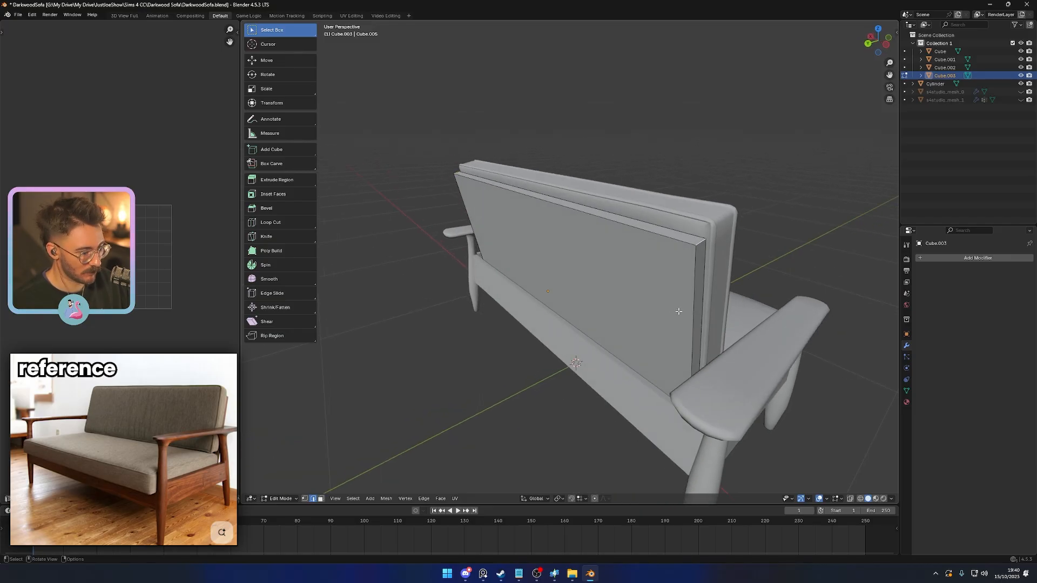
{"action": "key", "text": "ctrl+b"}
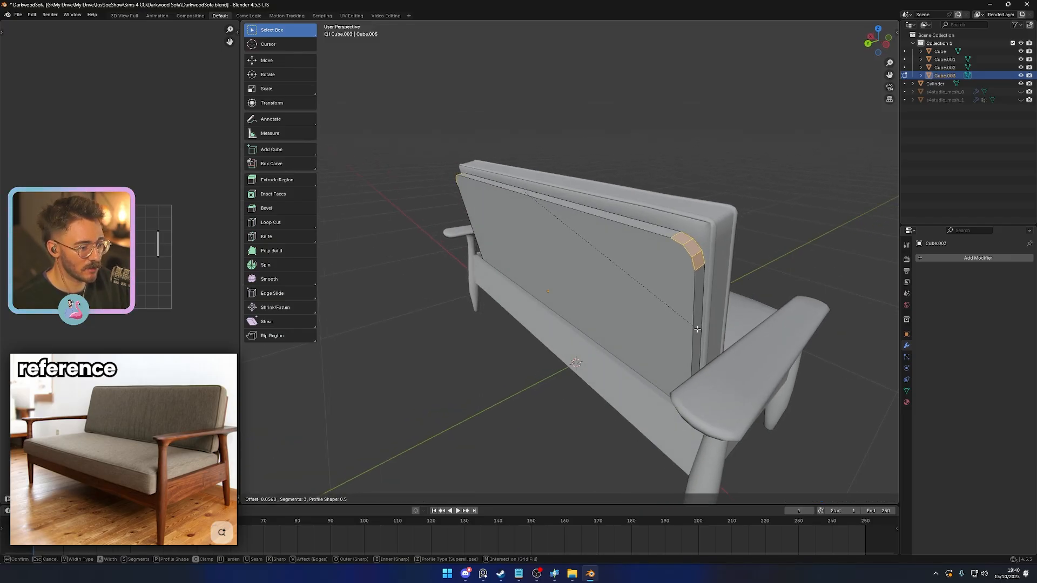
{"action": "left_click", "coordinate": [698, 329]}
{"action": "key", "text": "Tab"}
{"action": "scroll", "coordinate": [610, 351], "scroll_direction": "down", "scroll_amount": 3}
{"action": "left_click", "coordinate": [519, 372]}
{"action": "middle_click_drag", "start_coordinate": [520, 372], "coordinate": [650, 363]}
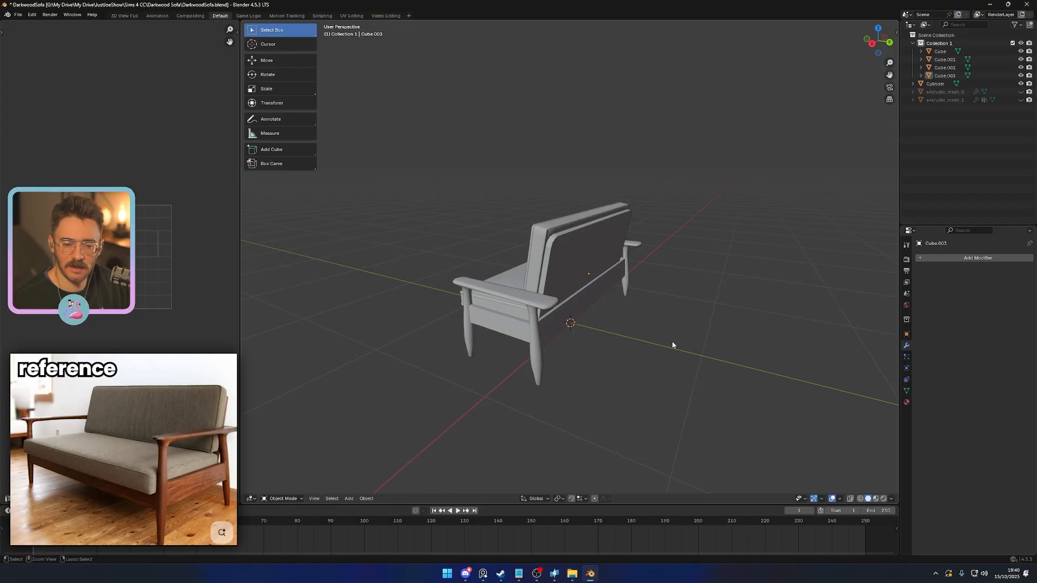
- Round the rear panel's two upper corners with a smaller 3-segment bevel of about 0.02
{"action": "key", "text": "Tab"}
{"action": "scroll", "coordinate": [661, 337], "scroll_direction": "up", "scroll_amount": 3}
{"action": "key", "text": "ctrl+b"}
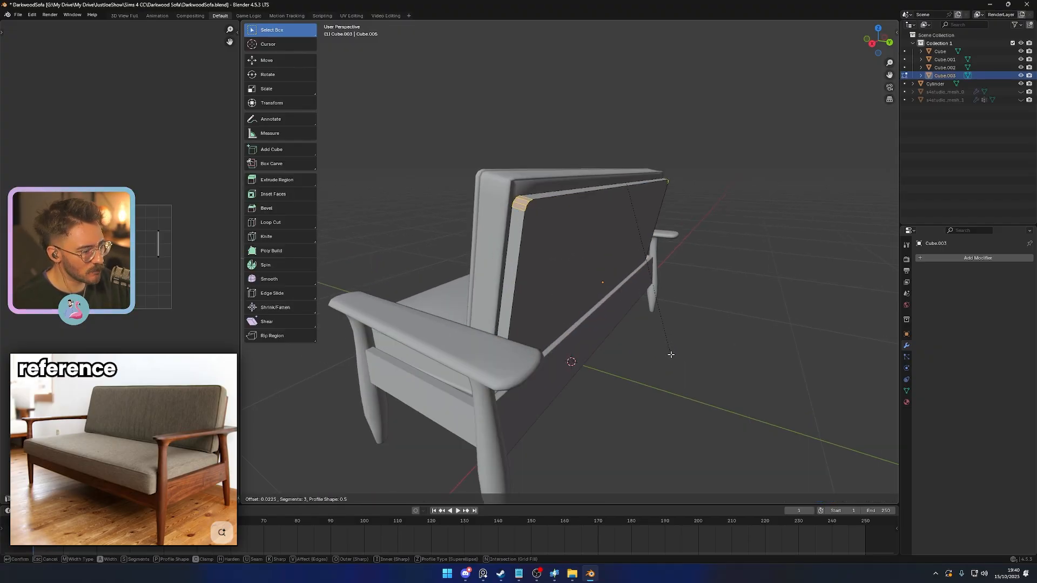
{"action": "left_click", "coordinate": [671, 353]}
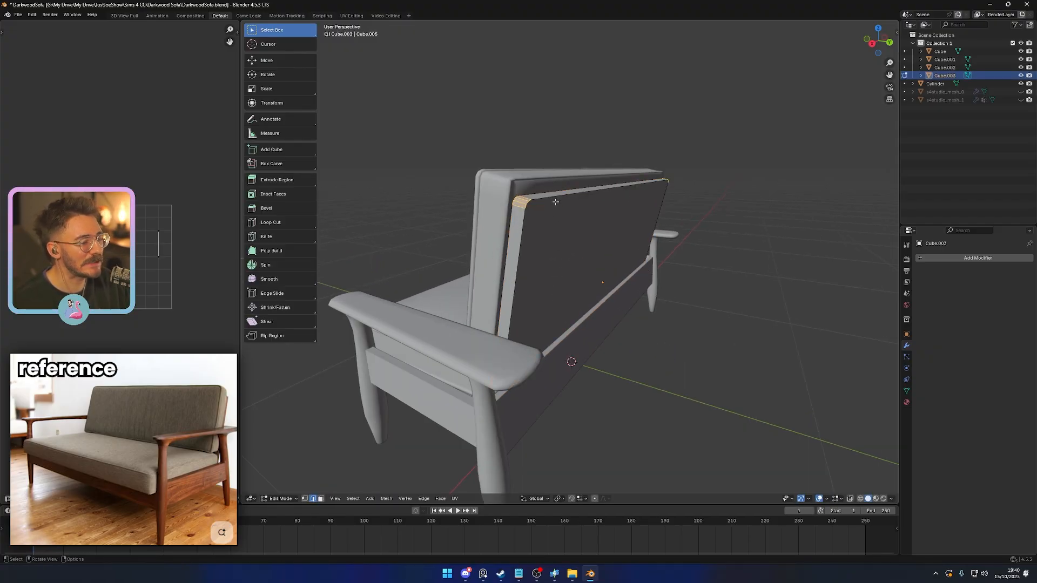
- Bevel the outline of the panel's rear face by about 0.015 with 2 segments
{"action": "left_click", "coordinate": [533, 205], "text": "alt"}
{"action": "key", "text": "ctrl+b"}
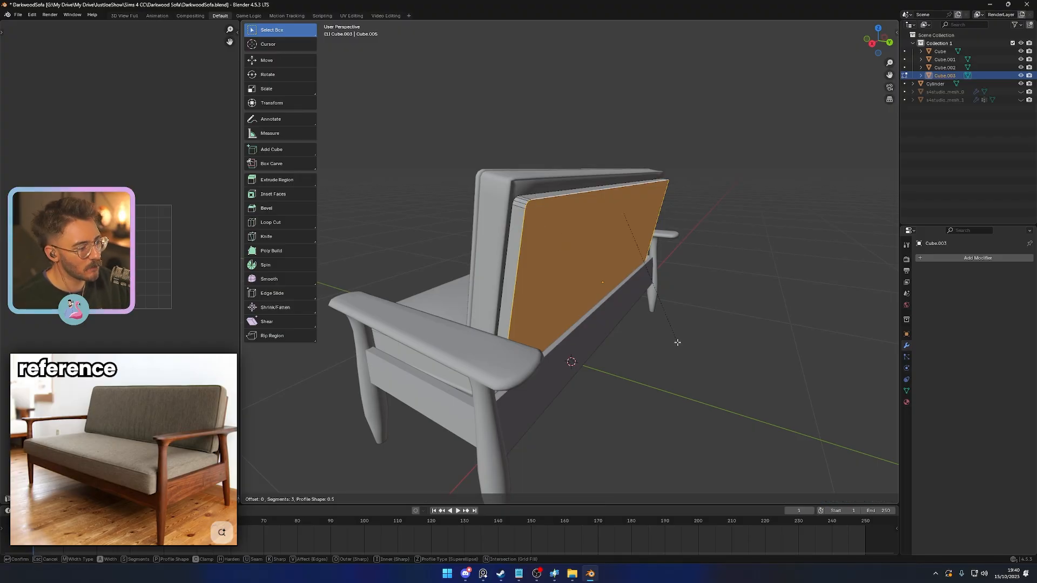
{"action": "scroll", "coordinate": [681, 345], "scroll_direction": "down", "scroll_amount": 1}
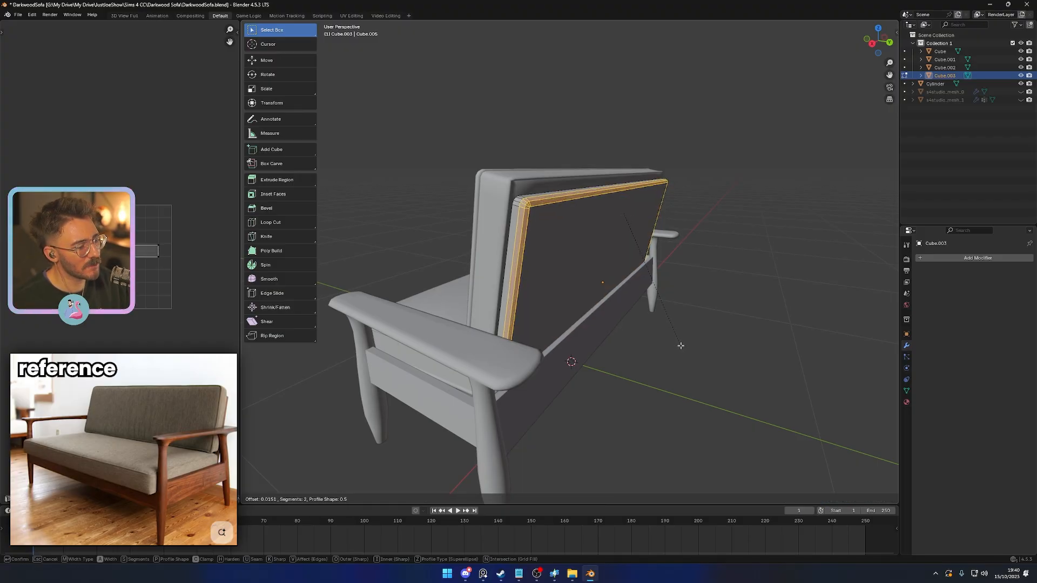
{"action": "left_click", "coordinate": [681, 346]}
{"action": "key", "text": "Tab"}
{"action": "left_click", "coordinate": [676, 378]}
{"action": "left_click", "coordinate": [570, 274]}
{"action": "right_click", "coordinate": [569, 274]}
{"action": "left_click", "coordinate": [569, 274]}
- Examine the whole sofa from the side and rear to judge the thickness and height of the backrest parts
{"action": "scroll", "coordinate": [638, 335], "scroll_direction": "down", "scroll_amount": 2}
{"action": "middle_click_drag", "start_coordinate": [675, 350], "coordinate": [694, 369]}
{"action": "left_click", "coordinate": [698, 368]}
{"action": "scroll", "coordinate": [676, 362], "scroll_direction": "down", "scroll_amount": 4}
{"action": "middle_click_drag", "start_coordinate": [605, 352], "coordinate": [796, 351]}
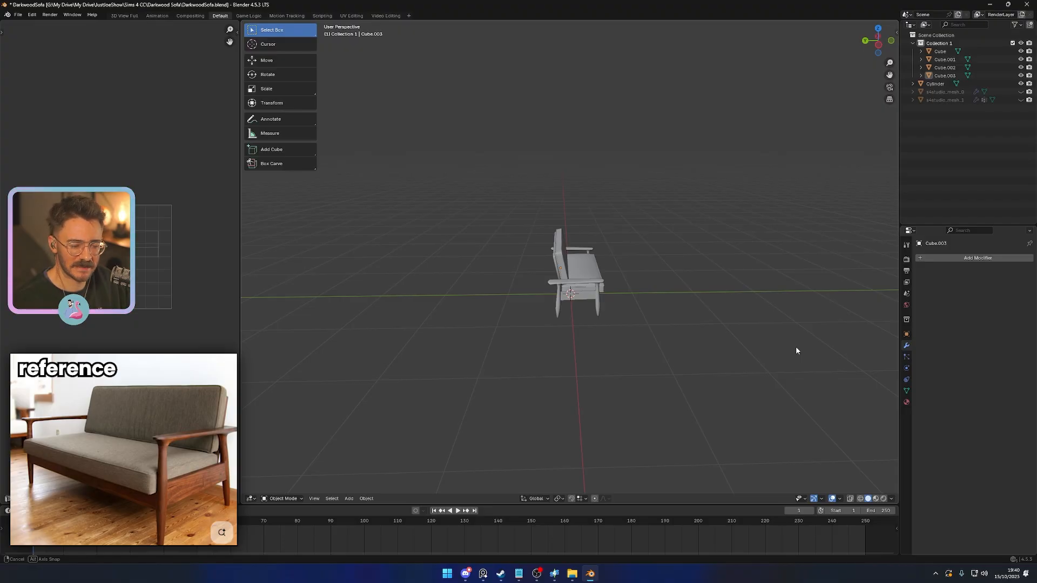
{"action": "middle_click_drag", "start_coordinate": [796, 350], "coordinate": [668, 304]}
{"action": "scroll", "coordinate": [595, 325], "scroll_direction": "up", "scroll_amount": 4}
- Thin the backrest cushion to about 0.88 along its local Y axis and shift it slightly along that axis
{"action": "left_click", "coordinate": [618, 268]}
{"action": "middle_click_drag", "start_coordinate": [616, 279], "coordinate": [655, 332]}
{"action": "key", "text": "s"}
{"action": "key", "text": "y"}
{"action": "key", "text": "y"}
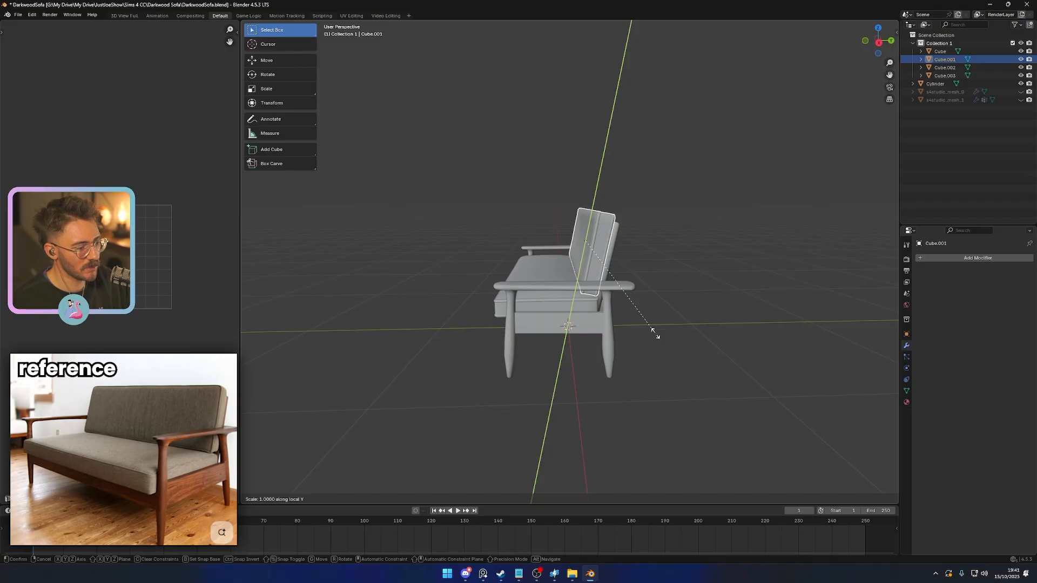
{"action": "left_click", "coordinate": [650, 324]}
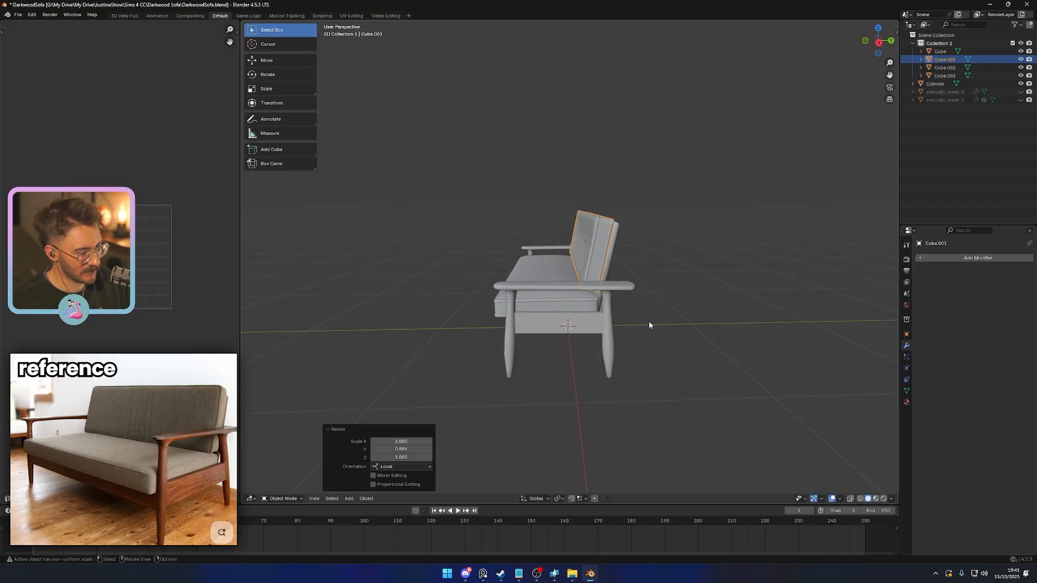
{"action": "key", "text": "g"}
{"action": "key", "text": "y"}
{"action": "key", "text": "y"}
{"action": "left_click", "coordinate": [649, 328]}
- Shorten the rear panel along its local Z axis so its top sits lower behind the cushion
{"action": "left_click", "coordinate": [615, 239]}
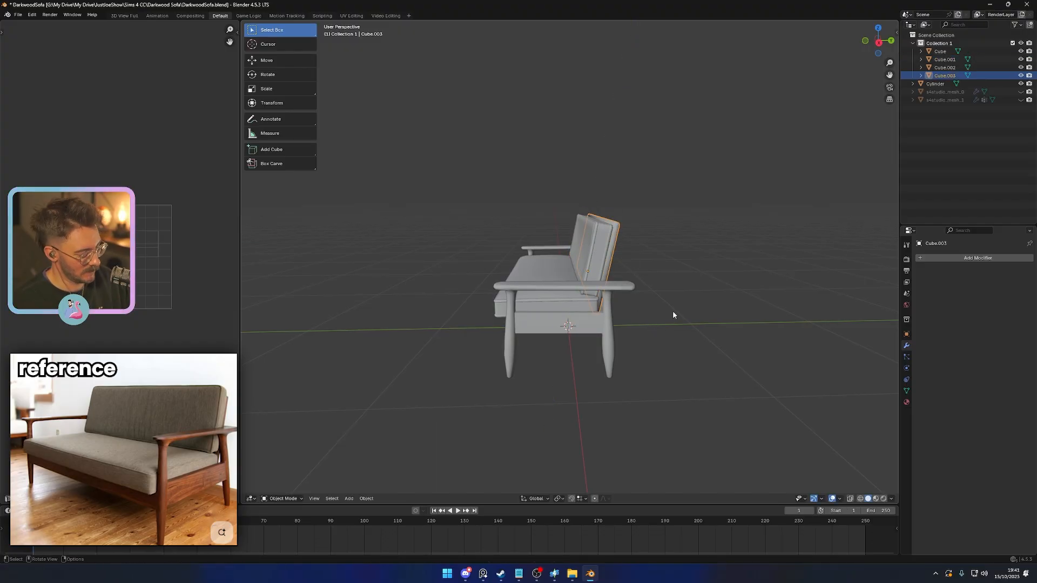
{"action": "key", "text": "s"}
{"action": "key", "text": "y"}
{"action": "key", "text": "y"}
{"action": "key", "text": "z"}
{"action": "key", "text": "z"}
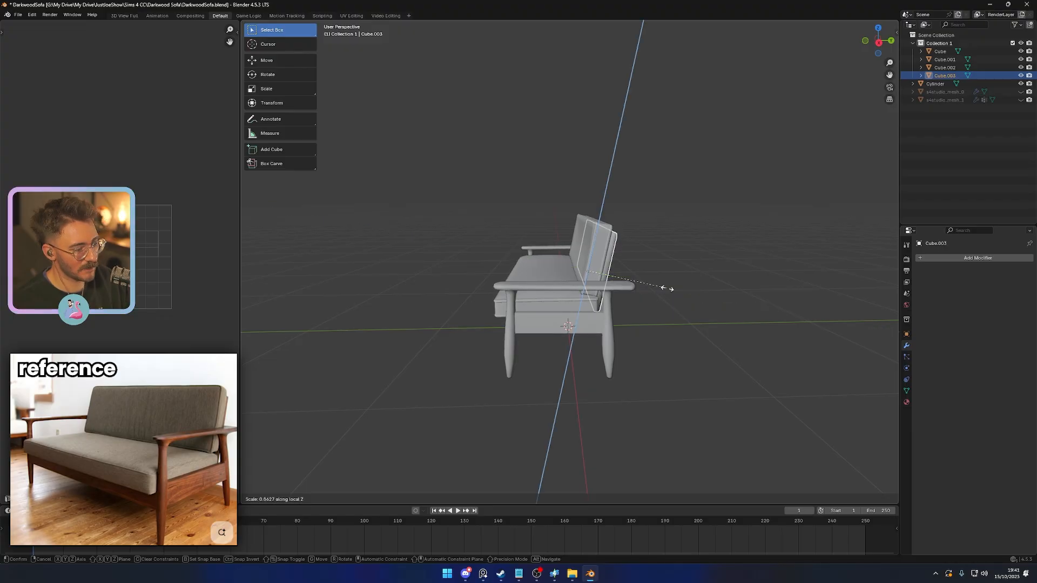
{"action": "left_click", "coordinate": [669, 297]}
{"action": "left_click", "coordinate": [688, 318]}
- Widen the backrest cushion along the X axis to about 1.018, fine-tune its width with another X scale and save the file
{"action": "key", "text": "Tab"}
{"action": "middle_click_drag", "start_coordinate": [688, 319], "coordinate": [645, 327]}
{"action": "key", "text": "Tab"}
{"action": "scroll", "coordinate": [659, 347], "scroll_direction": "up", "scroll_amount": 2}
{"action": "left_click", "coordinate": [622, 307]}
{"action": "key", "text": "s"}
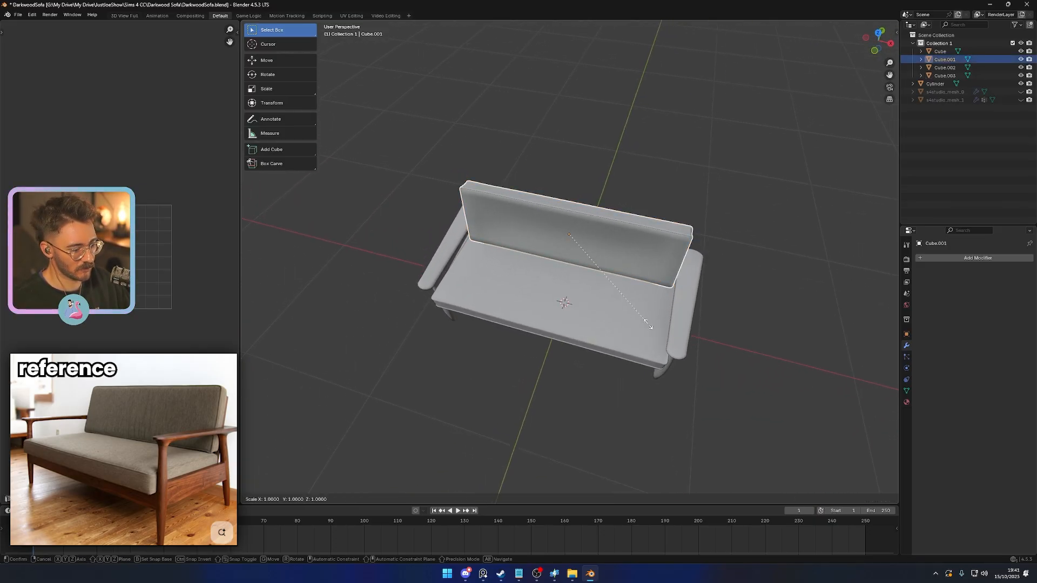
{"action": "key", "text": "x"}
{"action": "left_click", "coordinate": [648, 326]}
{"action": "key", "text": "s"}
{"action": "key", "text": "x"}
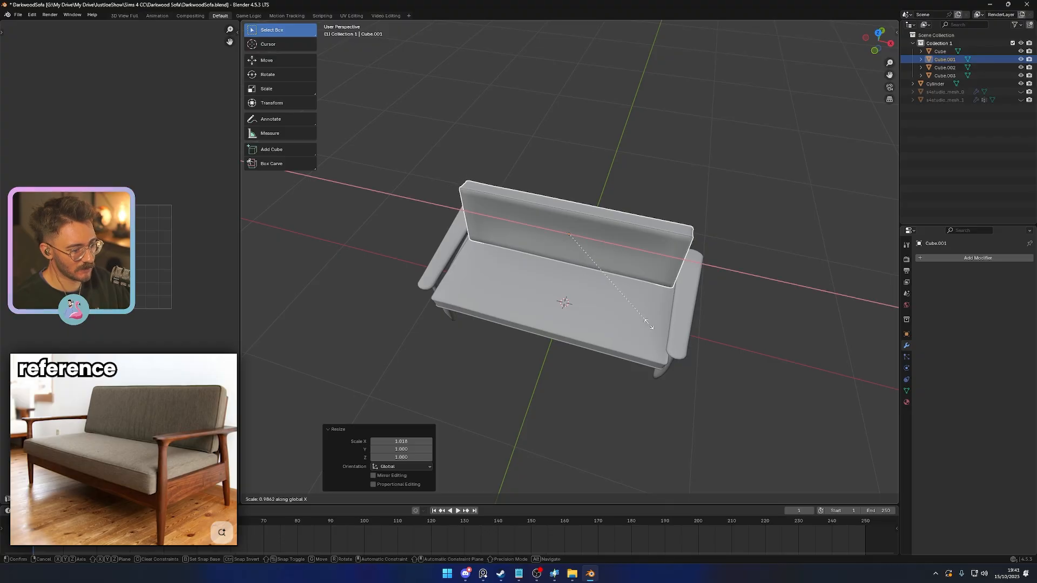
{"action": "left_click", "coordinate": [657, 330]}
{"action": "left_click", "coordinate": [823, 373]}
{"action": "middle_click_drag", "start_coordinate": [823, 374], "coordinate": [654, 363]}
{"action": "scroll", "coordinate": [689, 345], "scroll_direction": "down", "scroll_amount": 4}
{"action": "scroll", "coordinate": [689, 345], "scroll_direction": "up", "scroll_amount": 4}
{"action": "key", "text": "ctrl+s"}
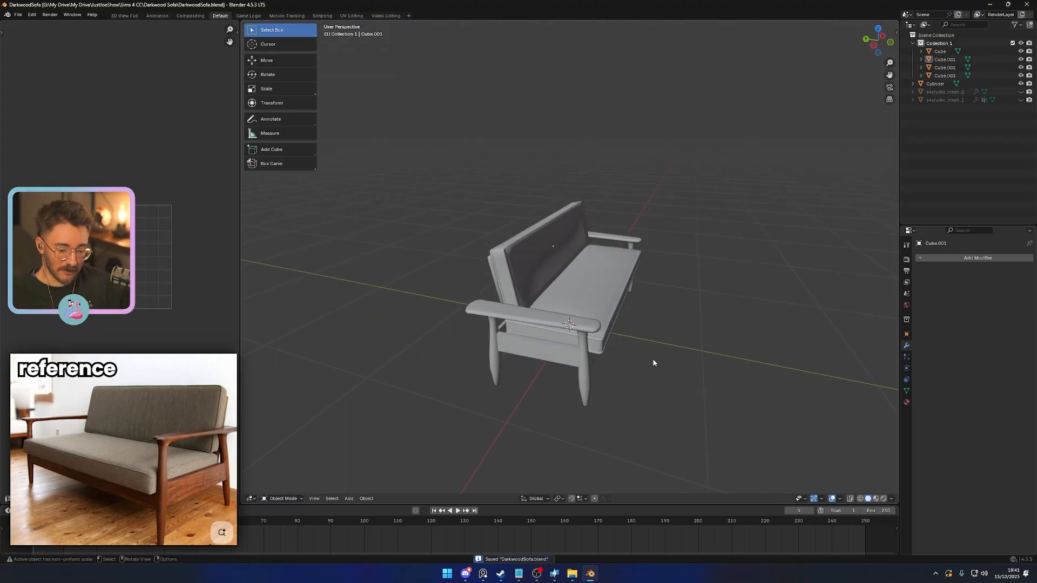
- Examine the sofa's proportions from the front, the sides and above against the reference, saving the file along the way
{"action": "middle_click_drag", "start_coordinate": [630, 352], "coordinate": [430, 343]}
{"action": "scroll", "coordinate": [659, 343], "scroll_direction": "up", "scroll_amount": 3}
{"action": "scroll", "coordinate": [614, 318], "scroll_direction": "down", "scroll_amount": 3}
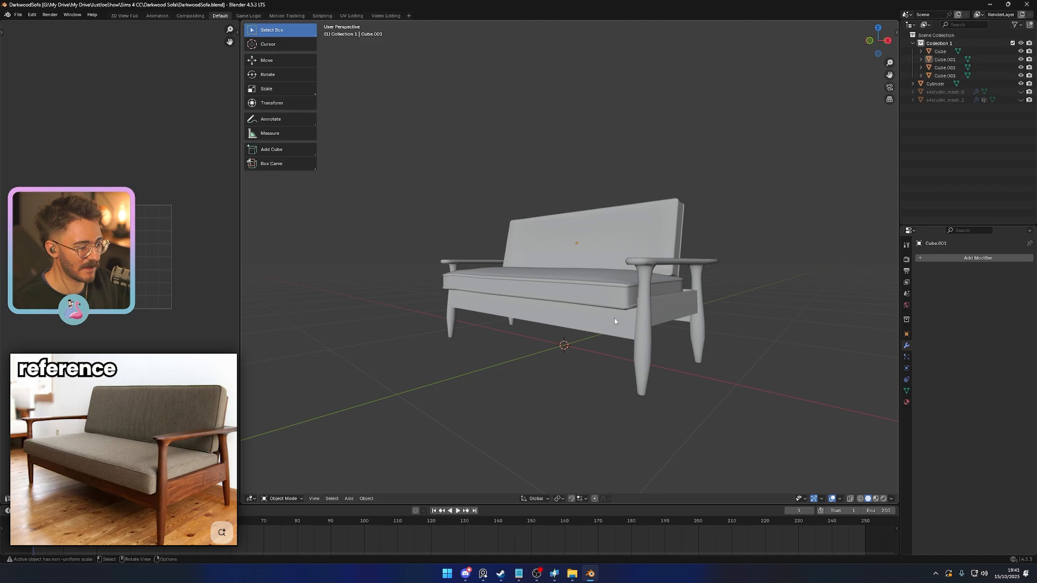
{"action": "left_click", "coordinate": [644, 331]}
{"action": "middle_click_drag", "start_coordinate": [658, 342], "coordinate": [662, 370]}
{"action": "scroll", "coordinate": [581, 347], "scroll_direction": "down", "scroll_amount": 2}
{"action": "left_click", "coordinate": [585, 269]}
{"action": "left_click", "coordinate": [584, 269]}
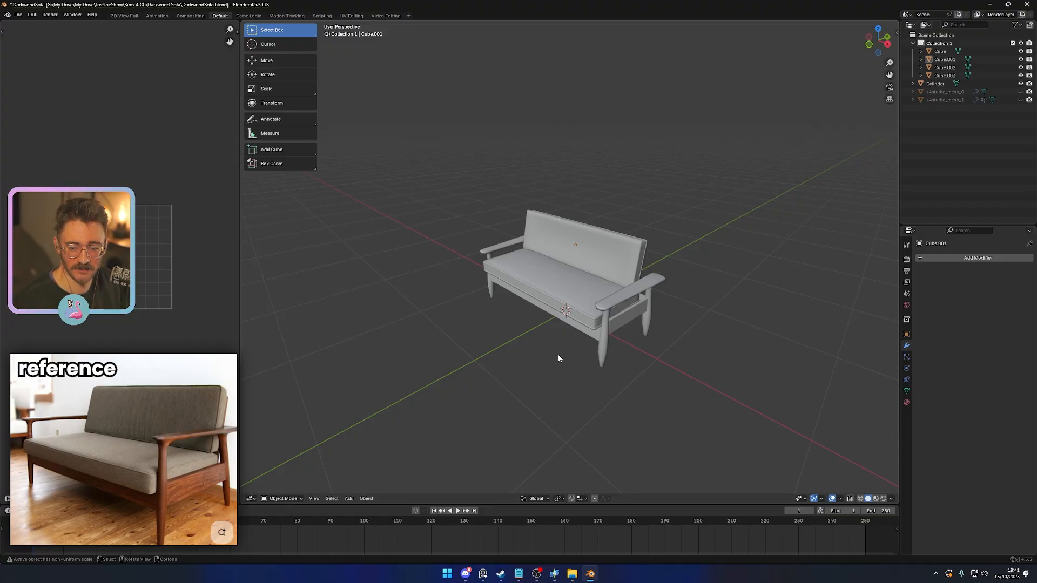
{"action": "middle_click_drag", "start_coordinate": [558, 355], "coordinate": [694, 414]}
{"action": "key", "text": "ctrl+s"}
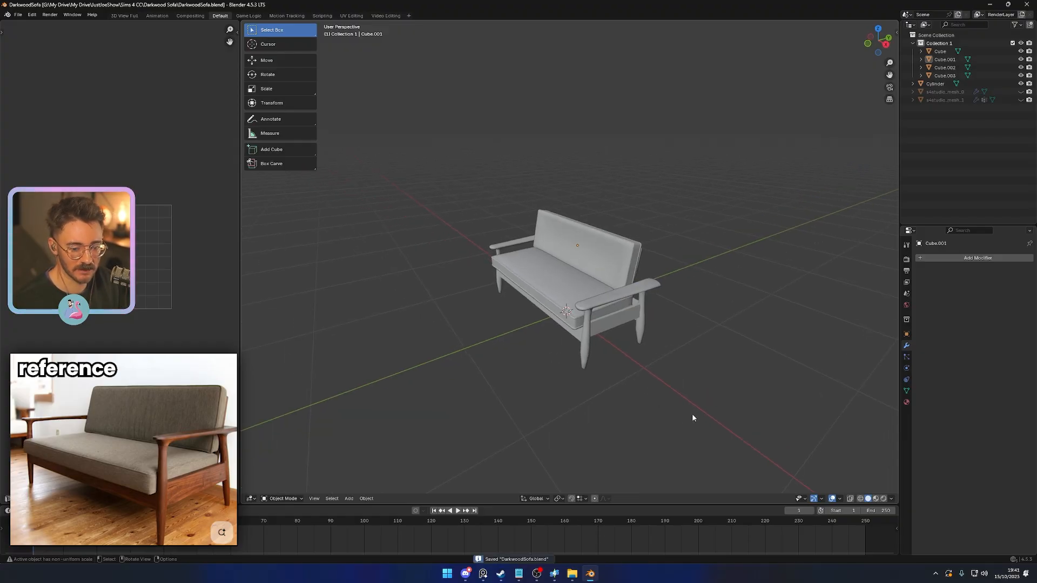
{"action": "middle_click_drag", "start_coordinate": [621, 396], "coordinate": [650, 383]}
{"action": "scroll", "coordinate": [652, 372], "scroll_direction": "up", "scroll_amount": 3}
{"action": "left_click", "coordinate": [642, 265]}
{"action": "middle_click_drag", "start_coordinate": [670, 302], "coordinate": [675, 355]}
{"action": "key", "text": "KP_3"}
{"action": "left_click", "coordinate": [624, 341]}
{"action": "scroll", "coordinate": [683, 350], "scroll_direction": "down", "scroll_amount": 3}
{"action": "key", "text": "ctrl+s"}
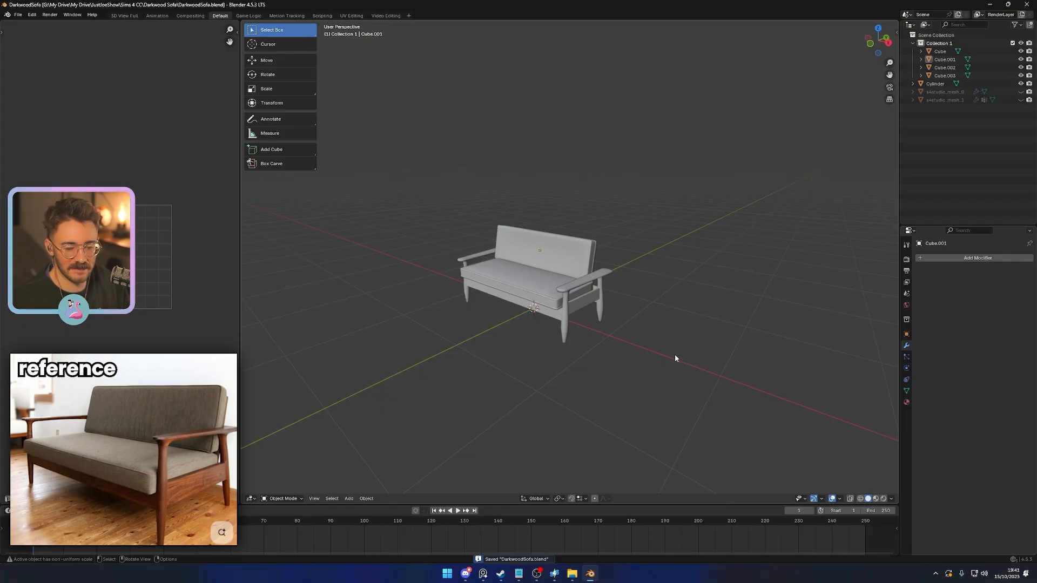
- Lower the seat cushion and the backrest cushion together by about 0.01 along the Z axis
{"action": "scroll", "coordinate": [648, 326], "scroll_direction": "up", "scroll_amount": 2}
{"action": "middle_click_drag", "start_coordinate": [648, 327], "coordinate": [602, 352]}
{"action": "scroll", "coordinate": [601, 350], "scroll_direction": "up", "scroll_amount": 1}
{"action": "left_click", "coordinate": [559, 252]}
{"action": "left_click", "coordinate": [610, 227], "text": "shift"}
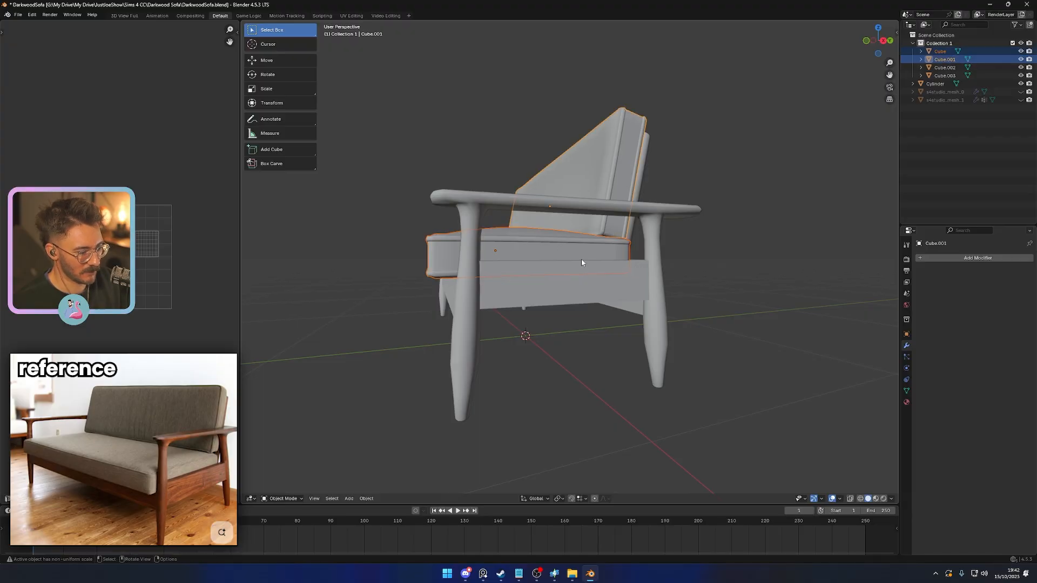
{"action": "key", "text": "g"}
{"action": "key", "text": "z"}
{"action": "key", "text": "z"}
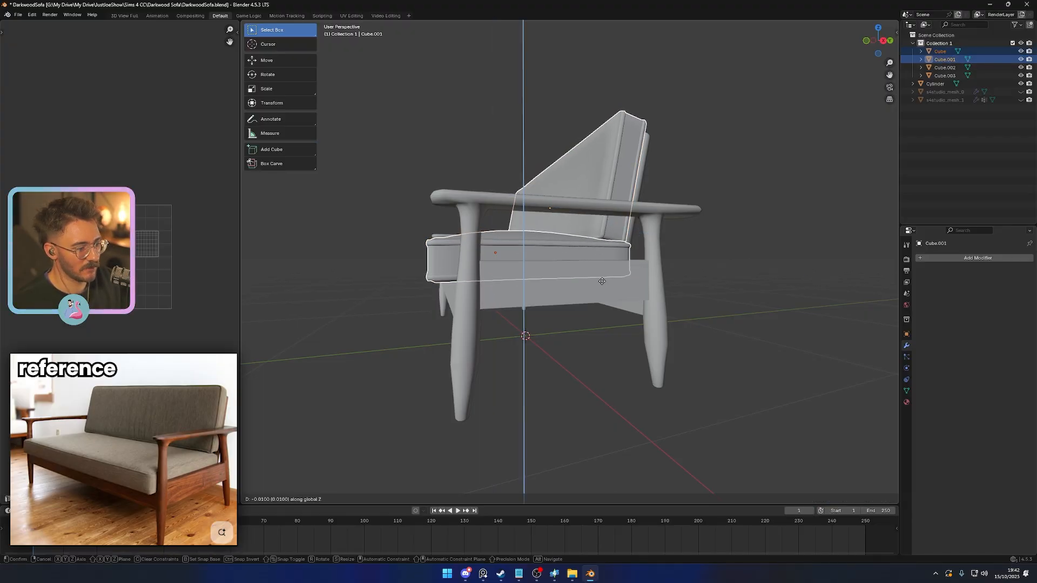
{"action": "left_click", "coordinate": [601, 284]}
- Move the seat cushion, backrest cushion and rear panel together about 0.022 along the Y axis and save the file
{"action": "left_click", "coordinate": [573, 379]}
{"action": "middle_click_drag", "start_coordinate": [573, 378], "coordinate": [611, 373]}
{"action": "left_click", "coordinate": [605, 286]}
{"action": "left_click", "coordinate": [528, 287], "text": "shift"}
{"action": "left_click", "coordinate": [527, 286], "text": "shift"}
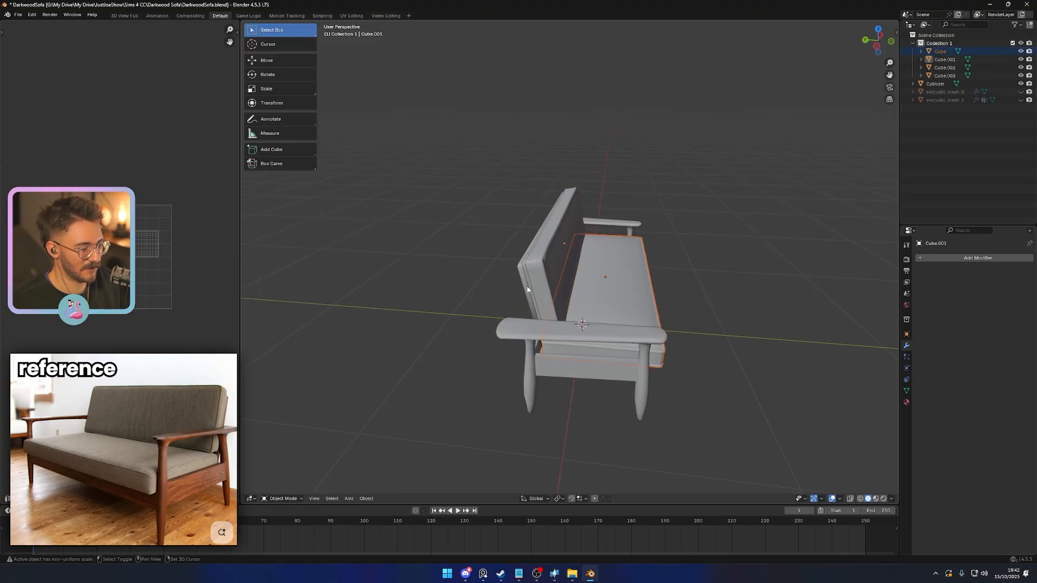
{"action": "left_click", "coordinate": [528, 287], "text": "shift"}
{"action": "left_click", "coordinate": [534, 284], "text": "shift"}
{"action": "key", "text": "g"}
{"action": "key", "text": "y"}
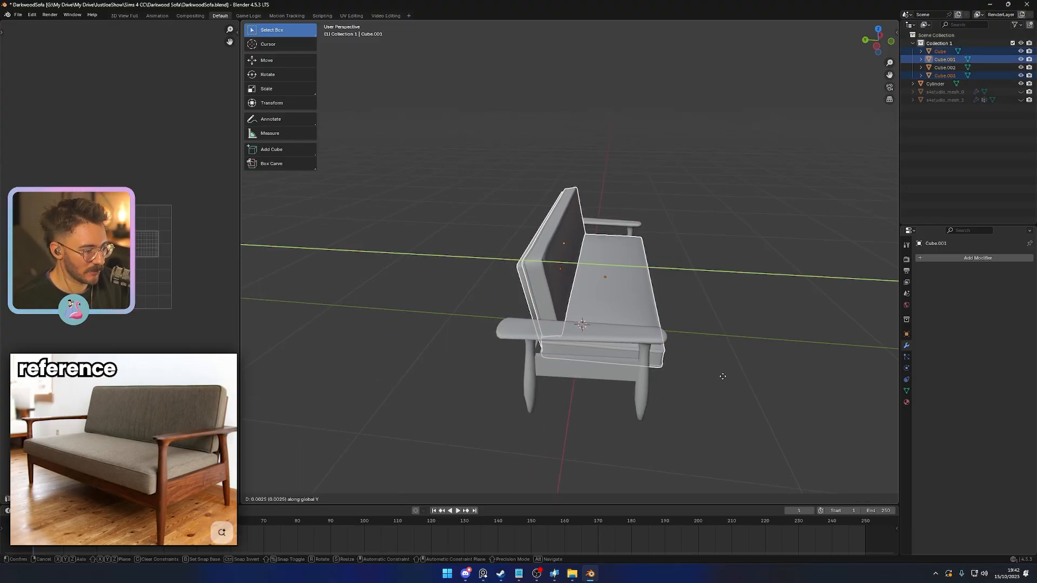
{"action": "left_click", "coordinate": [723, 382]}
{"action": "middle_click_drag", "start_coordinate": [730, 395], "coordinate": [684, 391]}
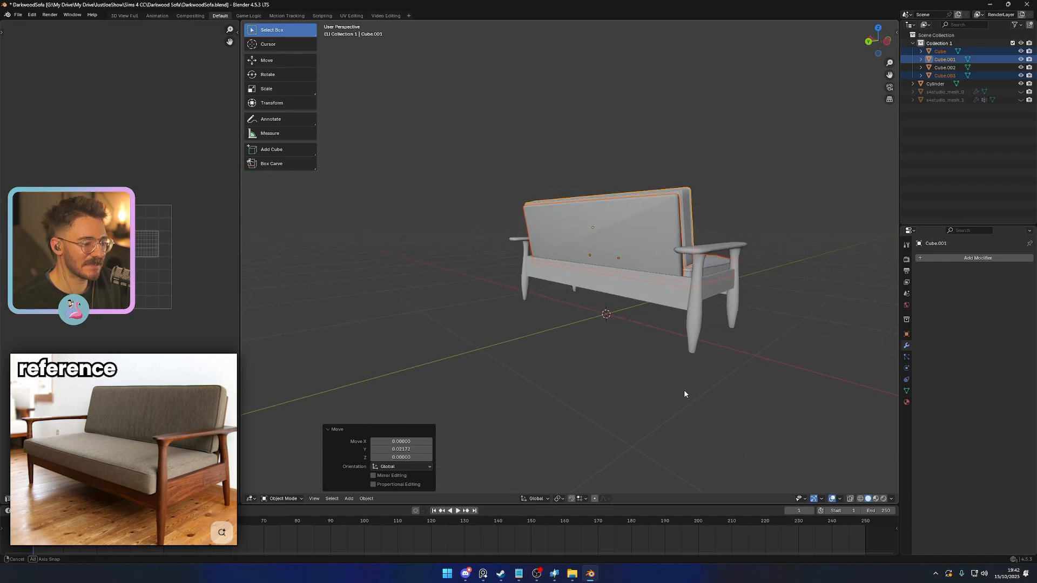
{"action": "left_click", "coordinate": [675, 390]}
{"action": "key", "text": "Tab"}
{"action": "key", "text": "Tab"}
{"action": "middle_click_drag", "start_coordinate": [543, 371], "coordinate": [694, 347]}
{"action": "key", "text": "ctrl+s"}
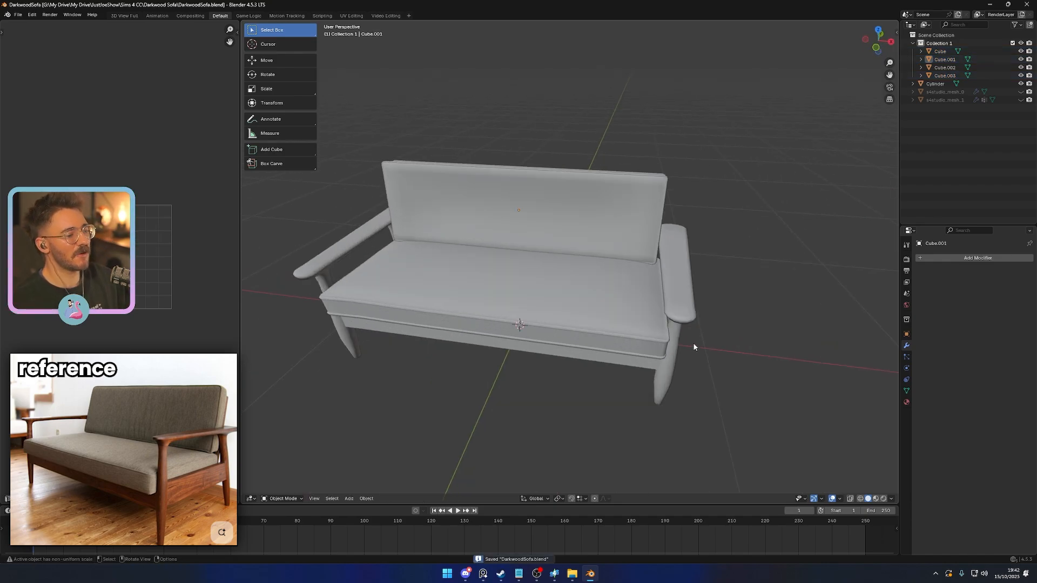
- Select all cushion, panel and frame parts of the sofa and join them into a single object with the wooden frame active
{"action": "scroll", "coordinate": [539, 302], "scroll_direction": "down", "scroll_amount": 3}
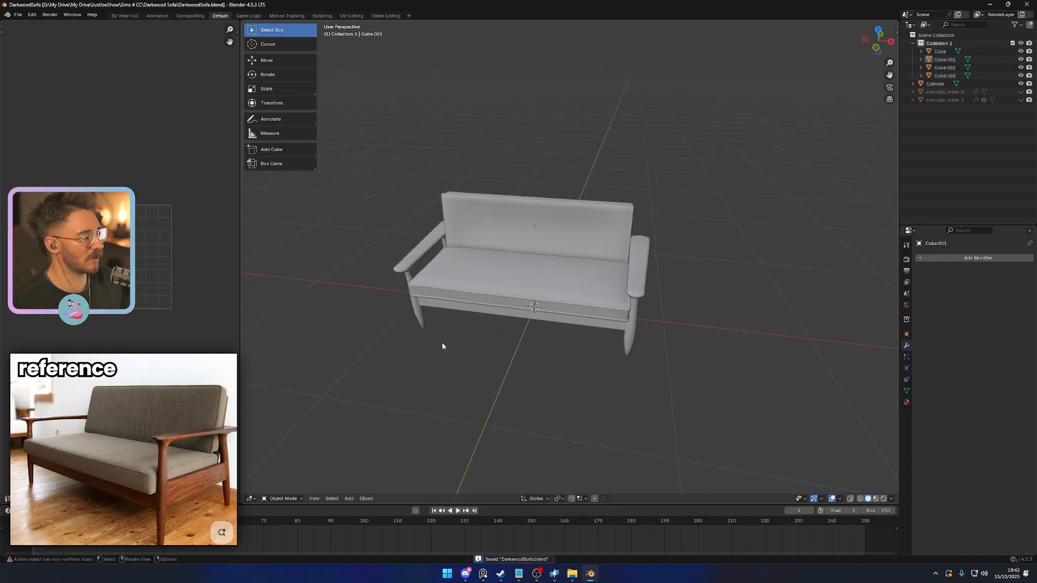
{"action": "middle_click_drag", "start_coordinate": [471, 356], "coordinate": [551, 346]}
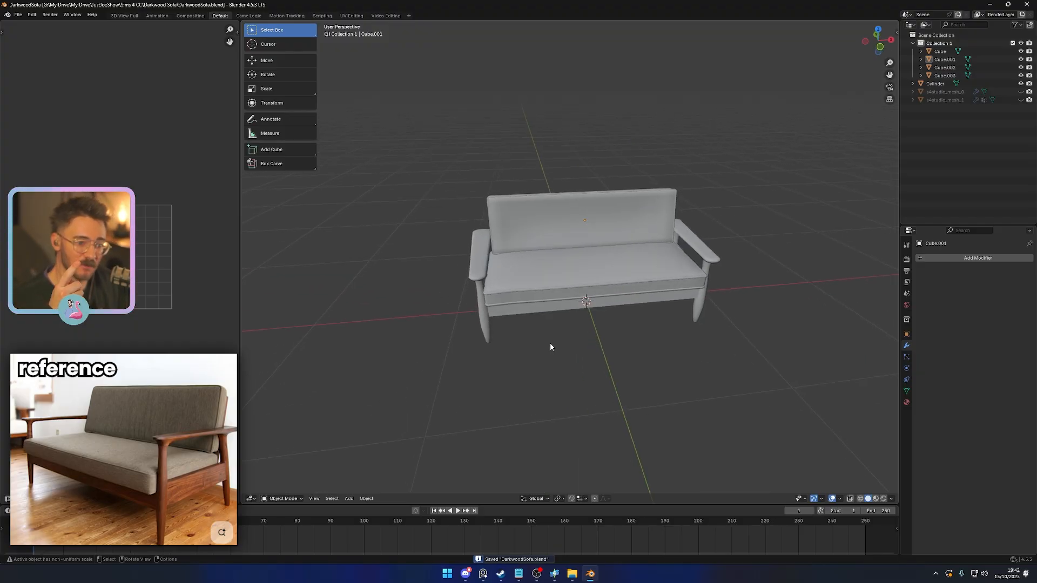
{"action": "middle_click_drag", "start_coordinate": [550, 346], "coordinate": [521, 260]}
{"action": "left_click", "coordinate": [520, 260]}
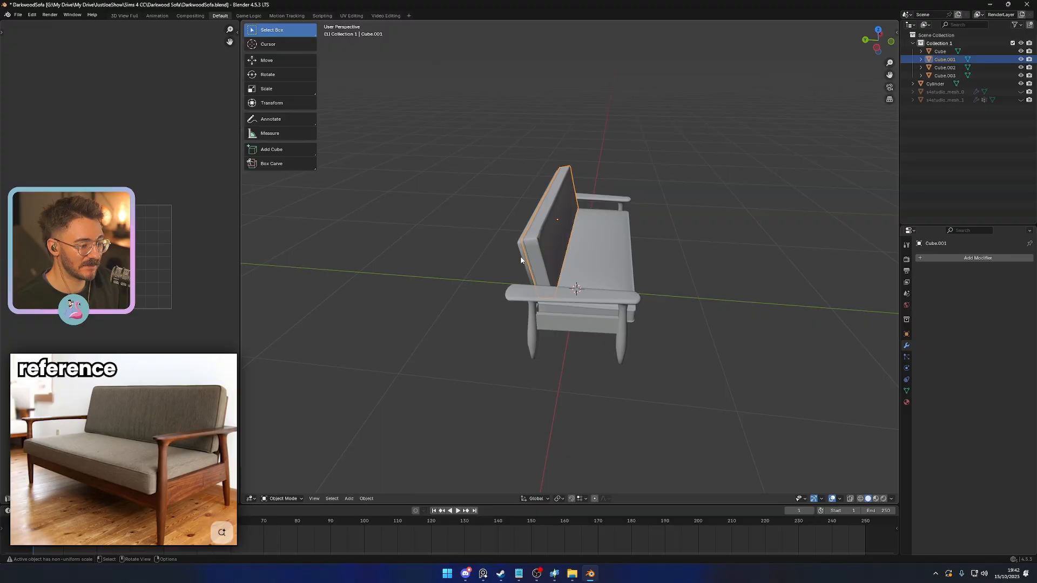
{"action": "left_click_drag", "start_coordinate": [434, 179], "coordinate": [670, 361]}
{"action": "middle_click_drag", "start_coordinate": [697, 368], "coordinate": [571, 334]}
{"action": "left_click", "coordinate": [534, 288], "text": "shift"}
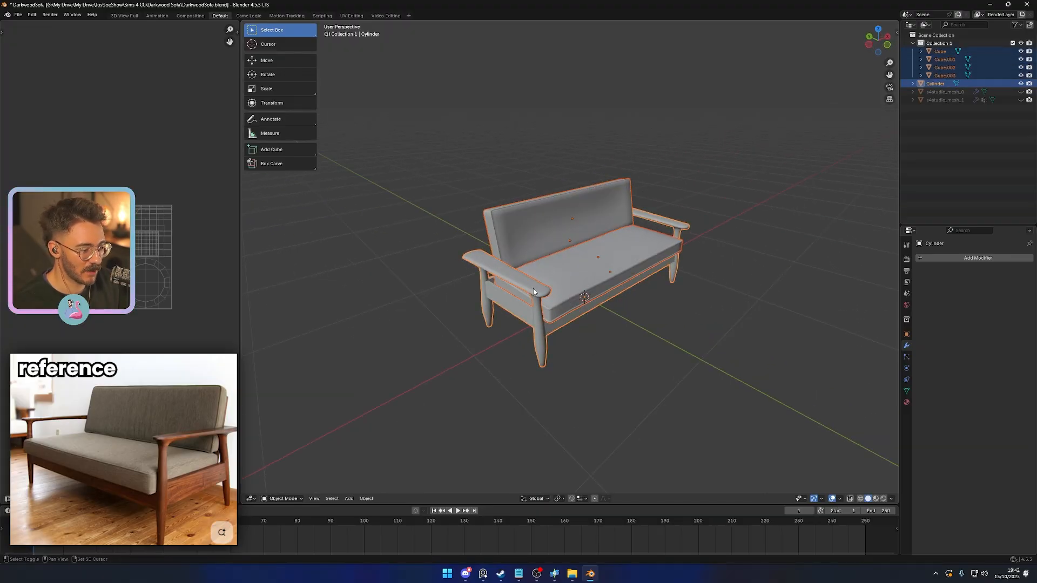
{"action": "middle_click_drag", "start_coordinate": [692, 372], "coordinate": [661, 371]}
{"action": "key", "text": "ctrl+j"}
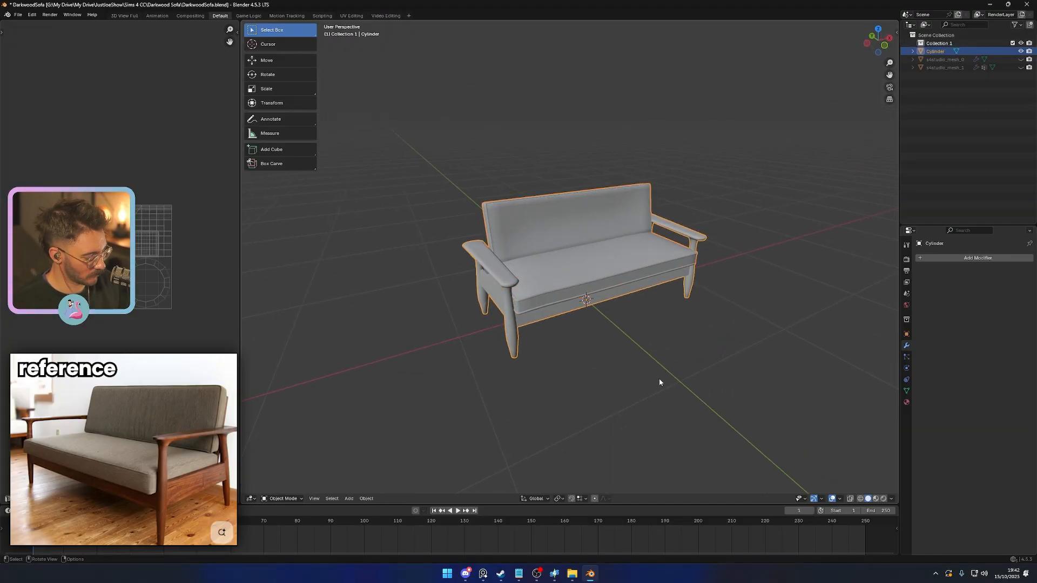
{"action": "key", "text": "g"}
{"action": "key", "text": "Escape"}
{"action": "key", "text": "r"}
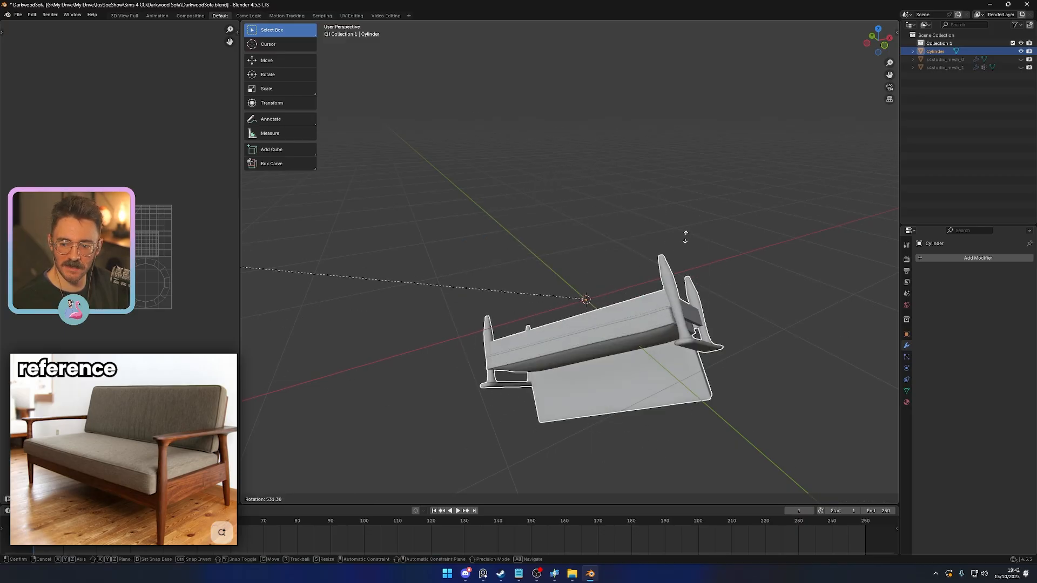
{"action": "key", "text": "Escape"}
- Save the file, then clear the sharp marking from the selected edges on the underside of the frame's side rail
{"action": "middle_click_drag", "start_coordinate": [422, 313], "coordinate": [556, 368]}
{"action": "key", "text": "ctrl+s"}
{"action": "key", "text": "Tab"}
{"action": "key", "text": "Tab"}
{"action": "key", "text": "Tab"}
{"action": "scroll", "coordinate": [588, 332], "scroll_direction": "up", "scroll_amount": 4}
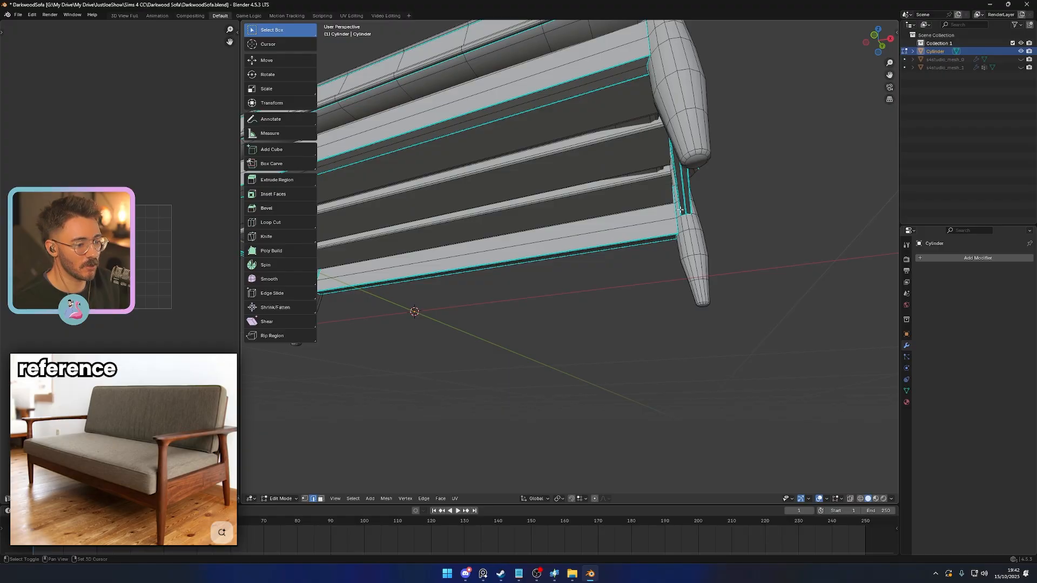
{"action": "right_click", "coordinate": [590, 348]}
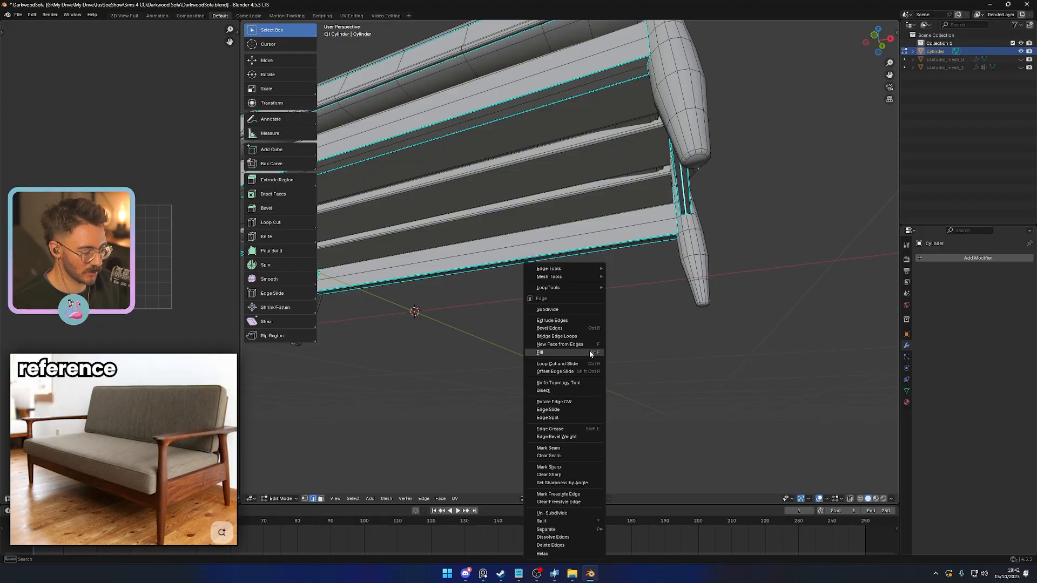
{"action": "left_click", "coordinate": [561, 475]}
{"action": "key", "text": "Tab"}
- Lengthen the underseat slat nearest the long frame rail to about 1.021 along X so it reaches the side rails
{"action": "scroll", "coordinate": [594, 363], "scroll_direction": "down", "scroll_amount": 3}
{"action": "middle_click_drag", "start_coordinate": [594, 365], "coordinate": [598, 331]}
{"action": "scroll", "coordinate": [591, 281], "scroll_direction": "up", "scroll_amount": 3}
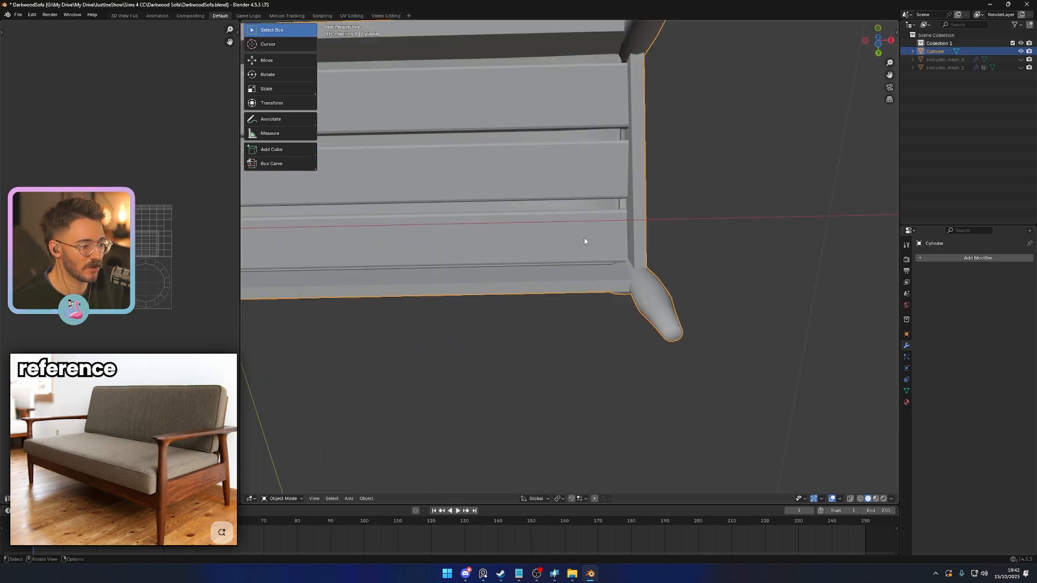
{"action": "key", "text": "Tab"}
{"action": "key", "text": "l"}
{"action": "key", "text": "s"}
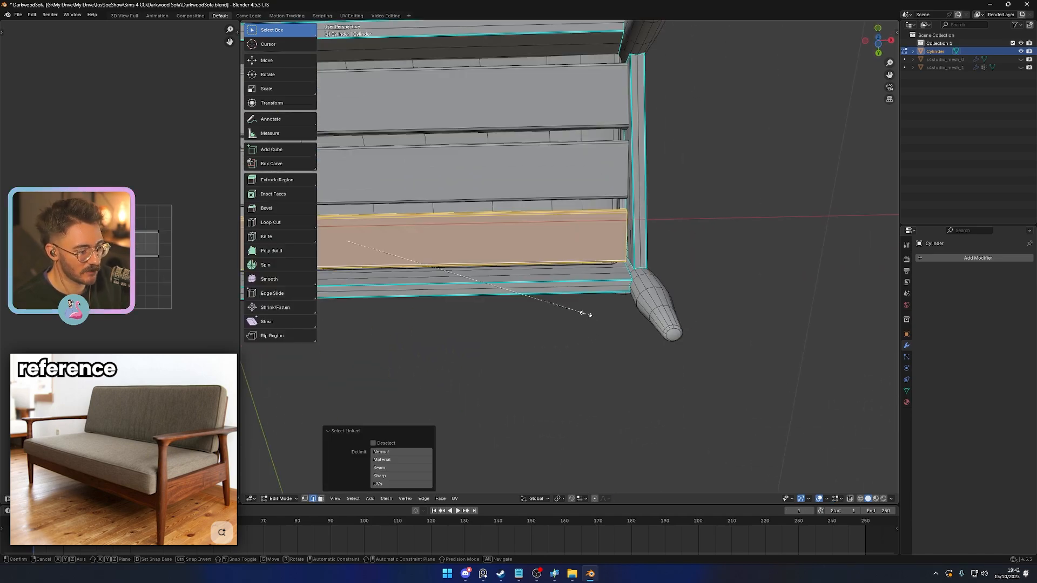
{"action": "key", "text": "x"}
{"action": "left_click", "coordinate": [592, 315]}
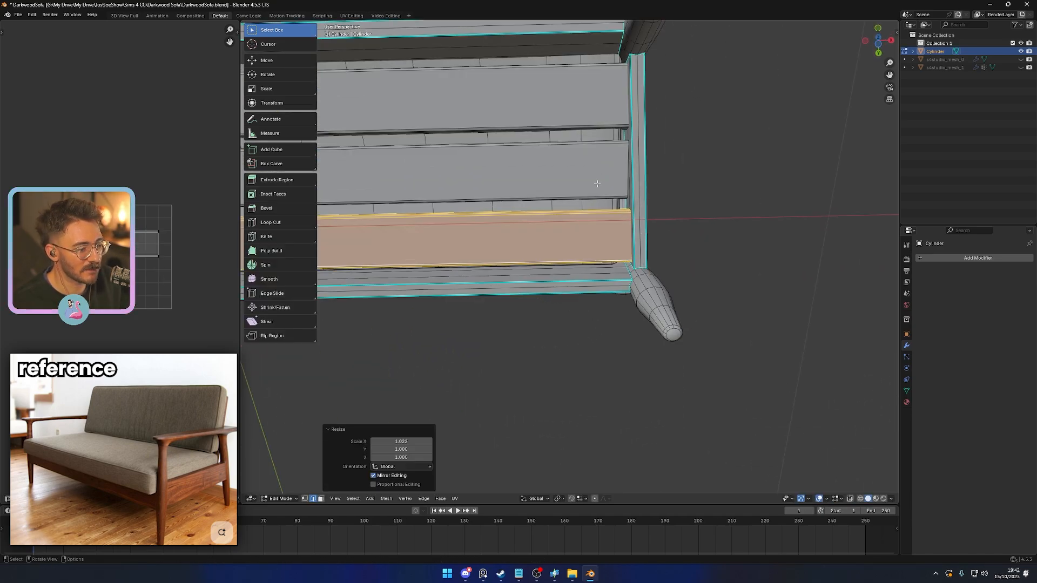
- Lengthen the middle underseat slat to about 1.011 along X and save the file
{"action": "left_click", "coordinate": [597, 184]}
{"action": "key", "text": "l"}
{"action": "key", "text": "s"}
{"action": "key", "text": "x"}
{"action": "left_click", "coordinate": [599, 354]}
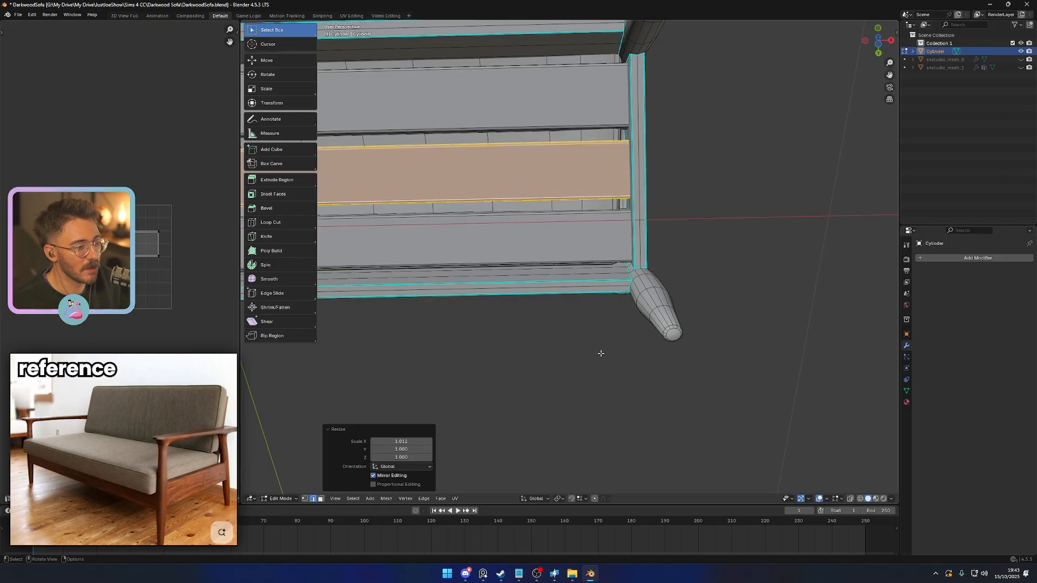
{"action": "key", "text": "Tab"}
{"action": "scroll", "coordinate": [586, 347], "scroll_direction": "down", "scroll_amount": 5}
{"action": "key", "text": "ctrl+s"}
- Examine the joined sofa from the front, side and underside to check its overall shape against the reference
{"action": "middle_click_drag", "start_coordinate": [568, 335], "coordinate": [487, 362]}
{"action": "middle_click_drag", "start_coordinate": [410, 333], "coordinate": [583, 413], "text": "shift"}
{"action": "left_click", "coordinate": [583, 412]}
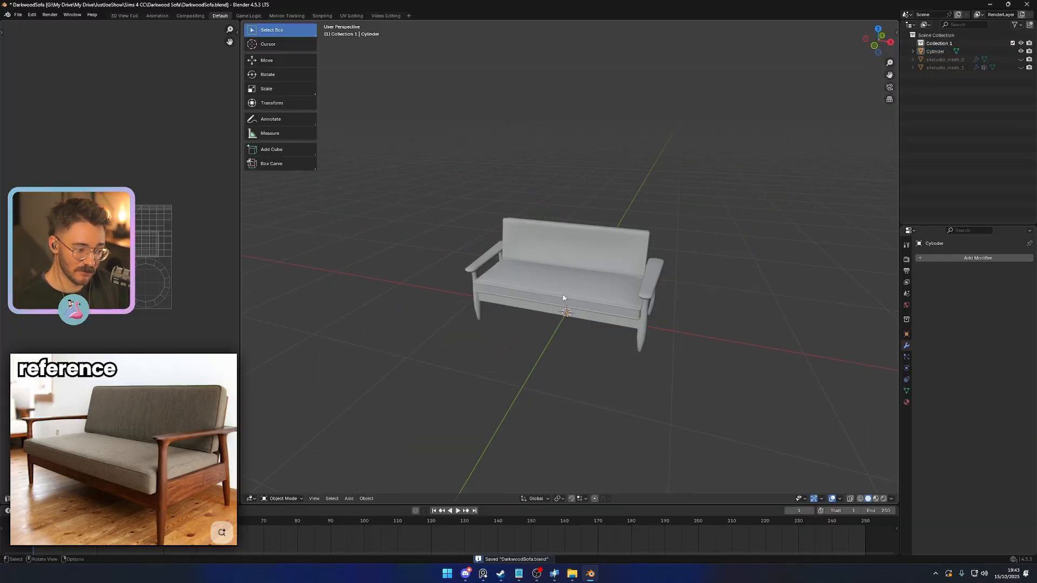
{"action": "left_click", "coordinate": [550, 316]}
{"action": "scroll", "coordinate": [481, 306], "scroll_direction": "up", "scroll_amount": 3}
{"action": "middle_click_drag", "start_coordinate": [481, 306], "coordinate": [524, 255]}
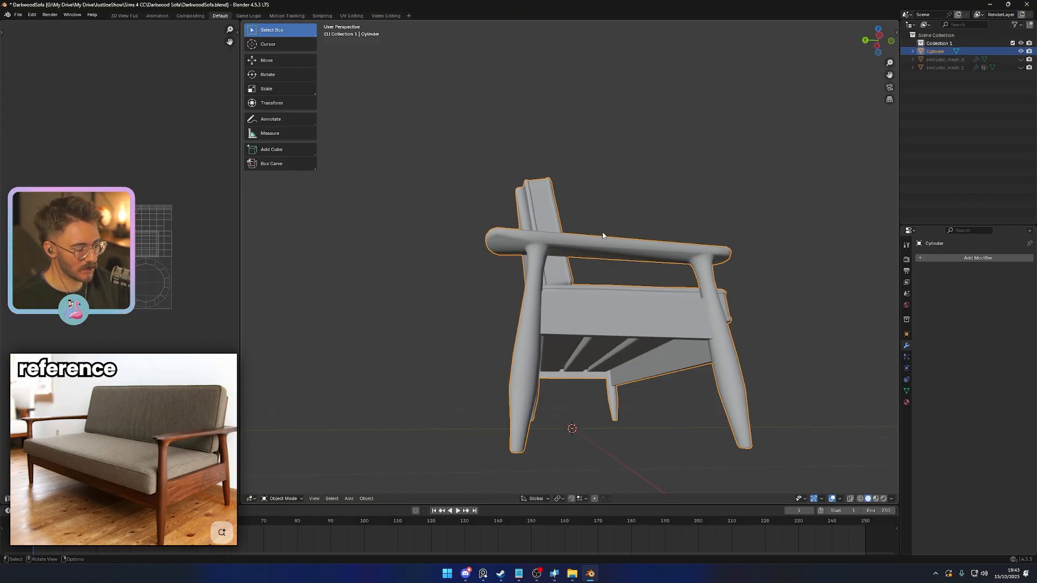
{"action": "middle_click_drag", "start_coordinate": [605, 352], "coordinate": [435, 358]}
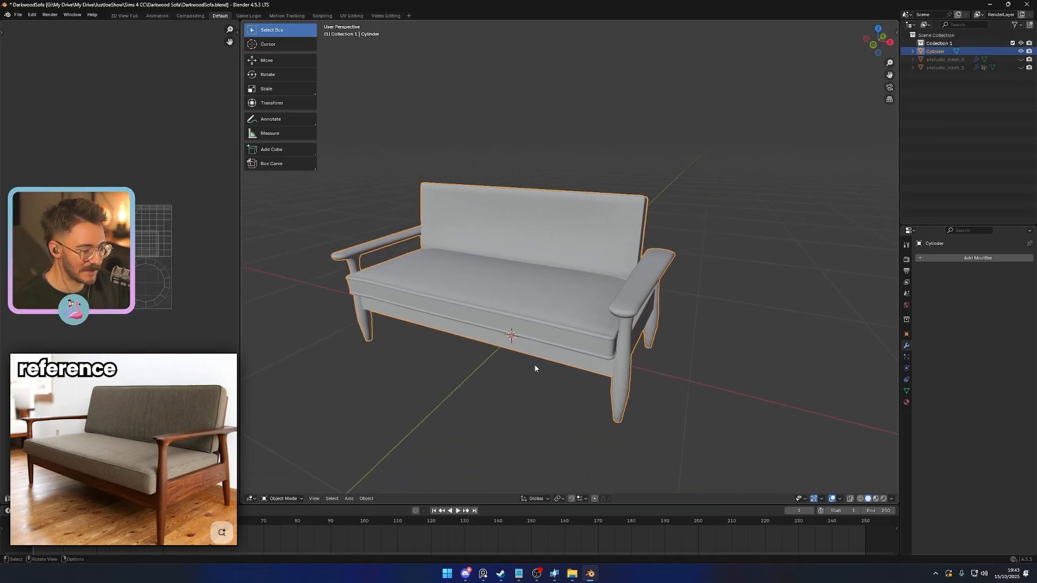
{"action": "middle_click_drag", "start_coordinate": [535, 363], "coordinate": [592, 346]}
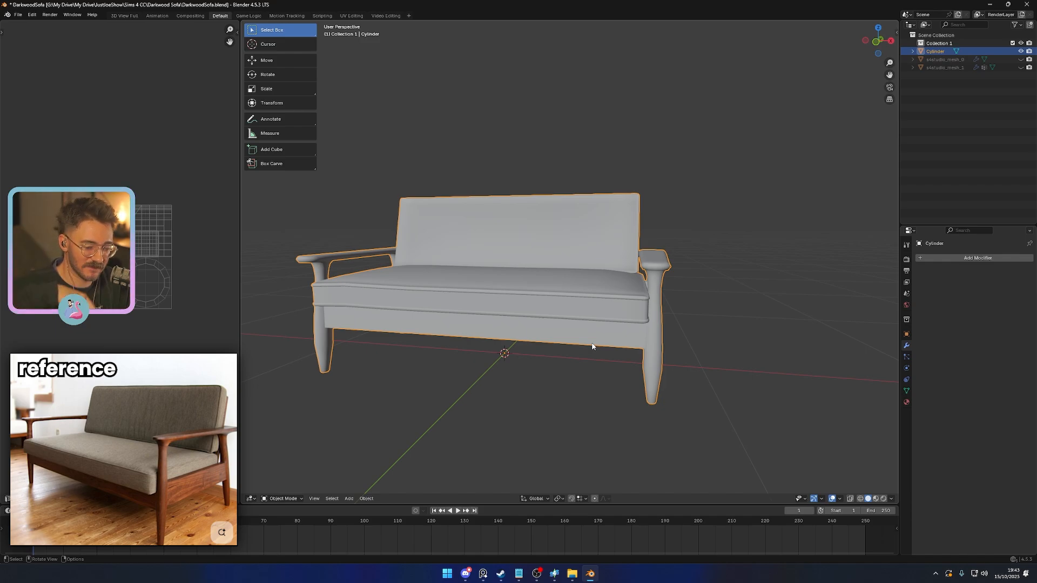
{"action": "middle_click_drag", "start_coordinate": [629, 364], "coordinate": [587, 313]}
{"action": "scroll", "coordinate": [562, 386], "scroll_direction": "up", "scroll_amount": 3}
- Save the file and merge all vertices of the joined sofa by distance
{"action": "key", "text": "ctrl+s"}
{"action": "key", "text": "Tab"}
{"action": "key", "text": "a"}
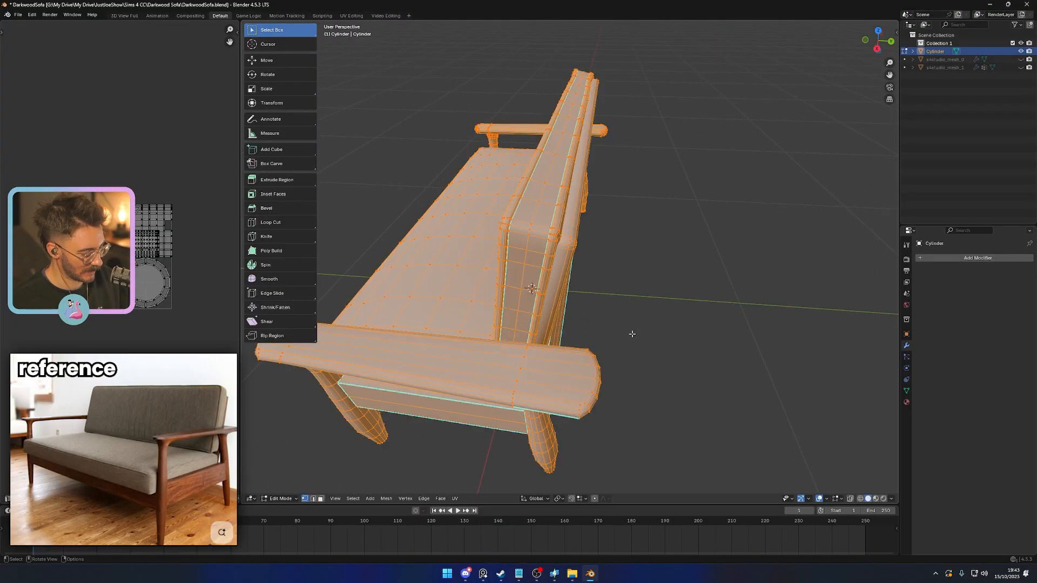
{"action": "key", "text": "m"}
{"action": "left_click", "coordinate": [599, 334]}
{"action": "key", "text": "Tab"}
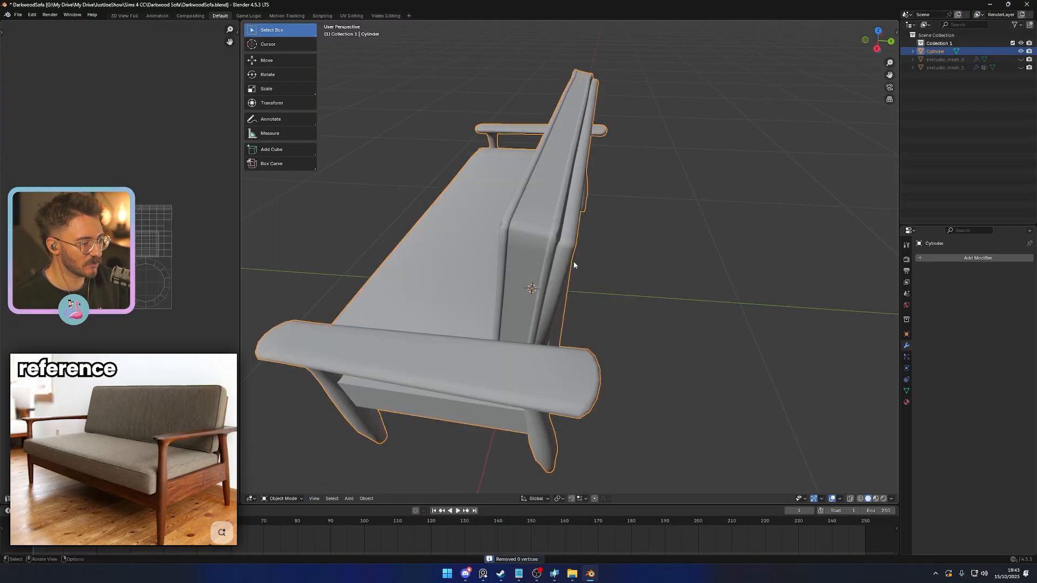
- Select the edge loops where the legs meet the underside of the armrest and mark them as seams
{"action": "key", "text": "Tab"}
{"action": "key", "text": "2"}
{"action": "key", "text": "alt+a"}
{"action": "key", "text": "Tab"}
{"action": "middle_click_drag", "start_coordinate": [651, 333], "coordinate": [646, 266]}
{"action": "key", "text": "Tab"}
{"action": "scroll", "coordinate": [644, 260], "scroll_direction": "up", "scroll_amount": 6}
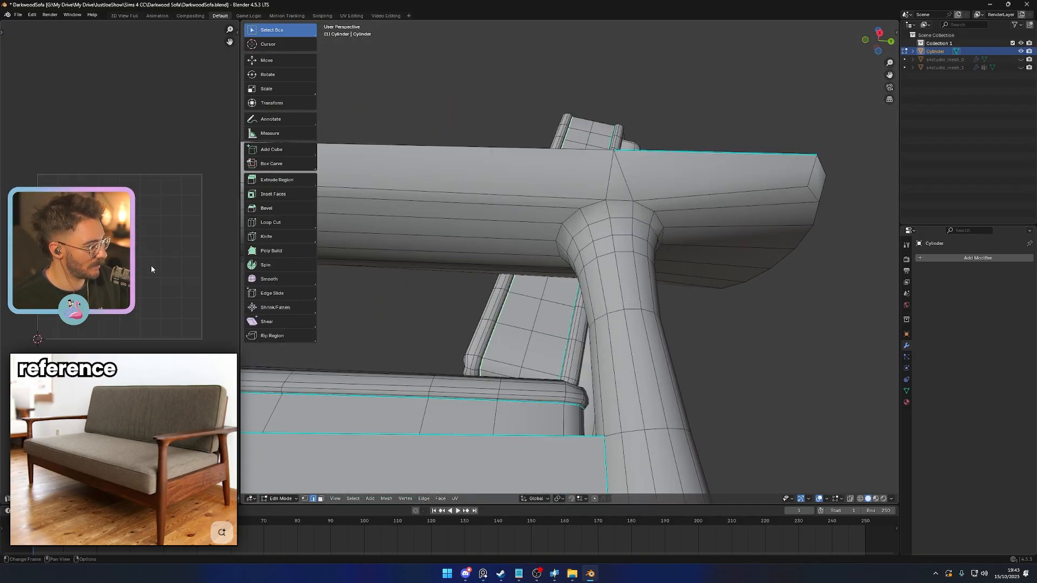
{"action": "middle_click_drag", "start_coordinate": [650, 208], "coordinate": [636, 230]}
{"action": "middle_click_drag", "start_coordinate": [461, 217], "coordinate": [652, 214]}
{"action": "left_click", "coordinate": [652, 214], "text": "alt"}
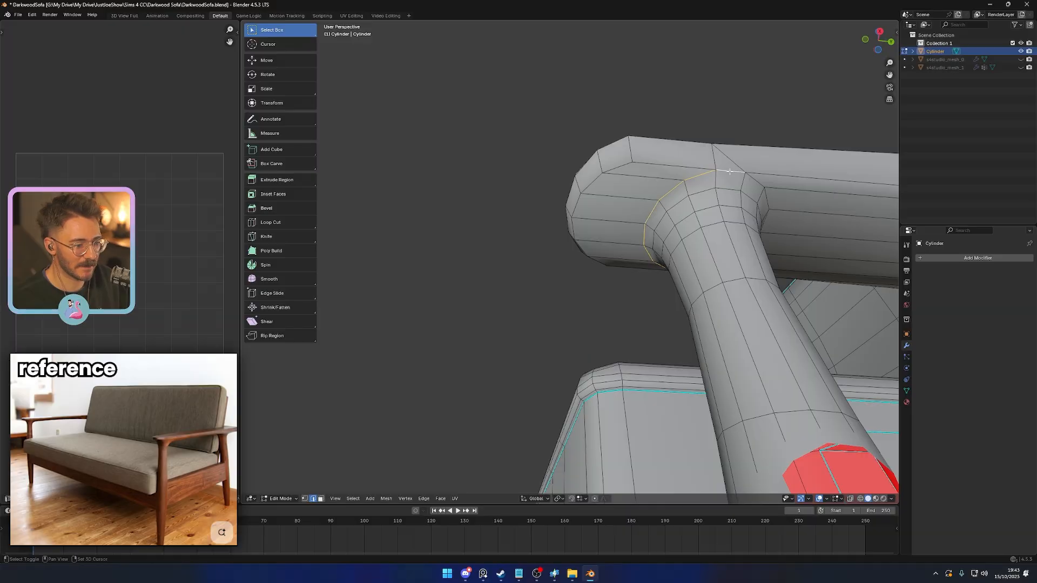
{"action": "middle_click_drag", "start_coordinate": [767, 200], "coordinate": [661, 373]}
{"action": "right_click", "coordinate": [772, 365]}
{"action": "left_click", "coordinate": [750, 339]}
- Select the edge loop around the armrest's rim and mark it as both sharp and a seam
{"action": "middle_click_drag", "start_coordinate": [661, 373], "coordinate": [563, 374]}
{"action": "scroll", "coordinate": [688, 403], "scroll_direction": "up", "scroll_amount": 2}
{"action": "scroll", "coordinate": [563, 373], "scroll_direction": "up", "scroll_amount": 3}
{"action": "scroll", "coordinate": [562, 374], "scroll_direction": "down", "scroll_amount": 3}
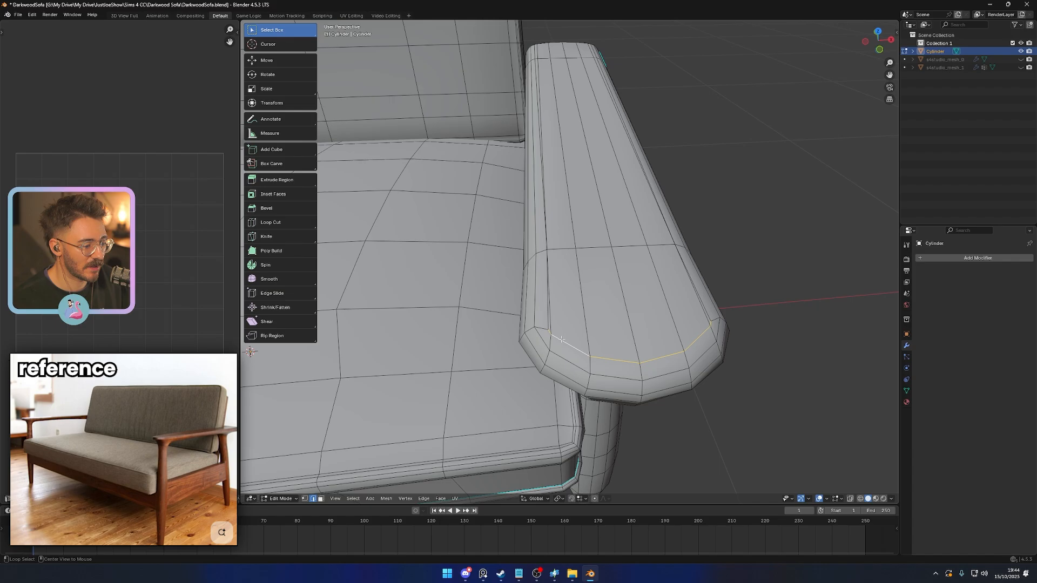
{"action": "middle_click_drag", "start_coordinate": [566, 331], "coordinate": [606, 280]}
{"action": "left_click", "coordinate": [600, 382], "text": "alt"}
{"action": "middle_click_drag", "start_coordinate": [599, 382], "coordinate": [659, 318]}
{"action": "scroll", "coordinate": [635, 379], "scroll_direction": "down", "scroll_amount": 4}
{"action": "left_click", "coordinate": [659, 319], "text": "alt"}
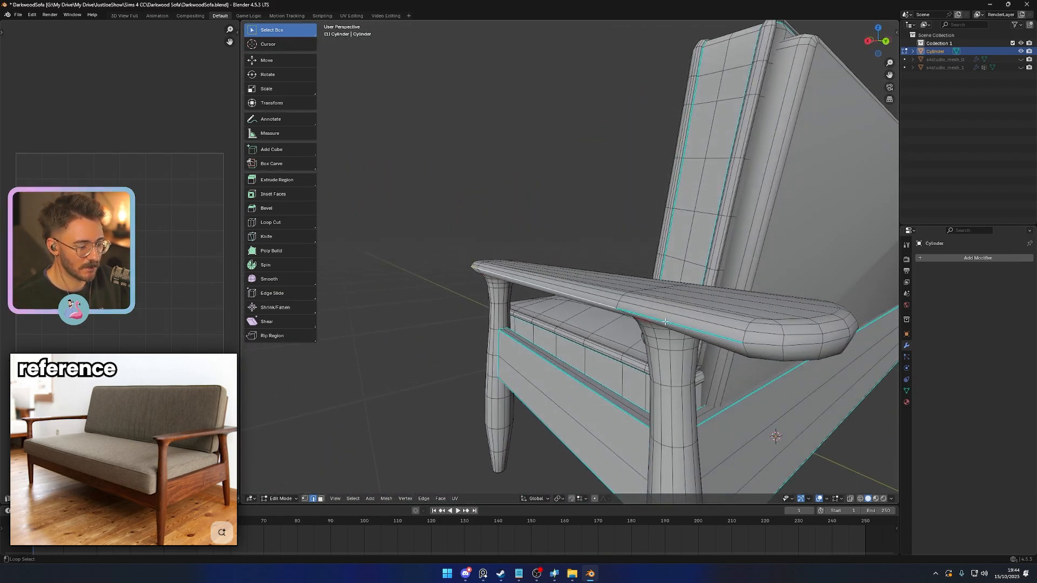
{"action": "right_click", "coordinate": [666, 322]}
{"action": "middle_click_drag", "start_coordinate": [751, 352], "coordinate": [544, 321]}
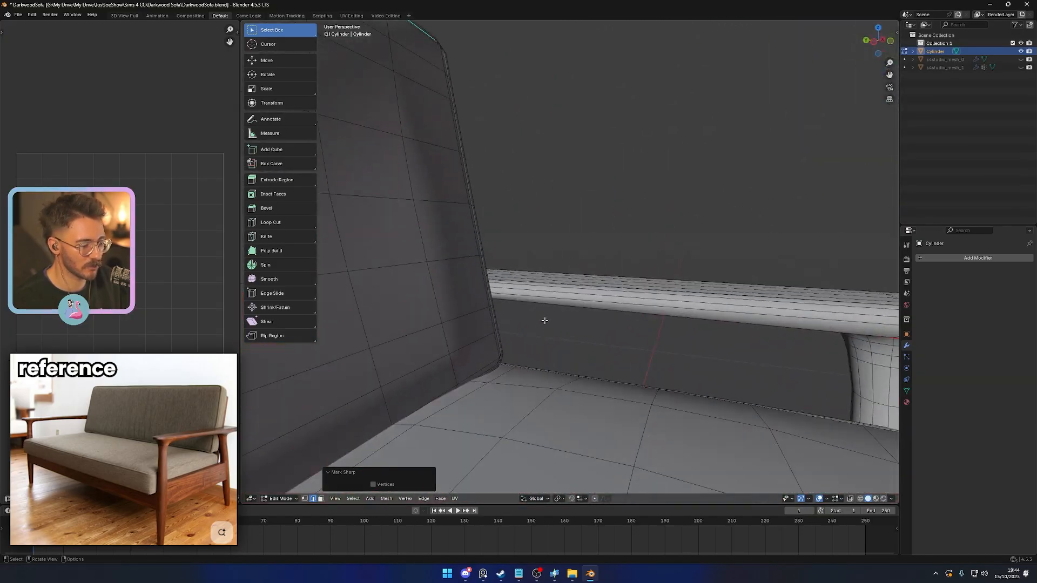
{"action": "right_click", "coordinate": [552, 294]}
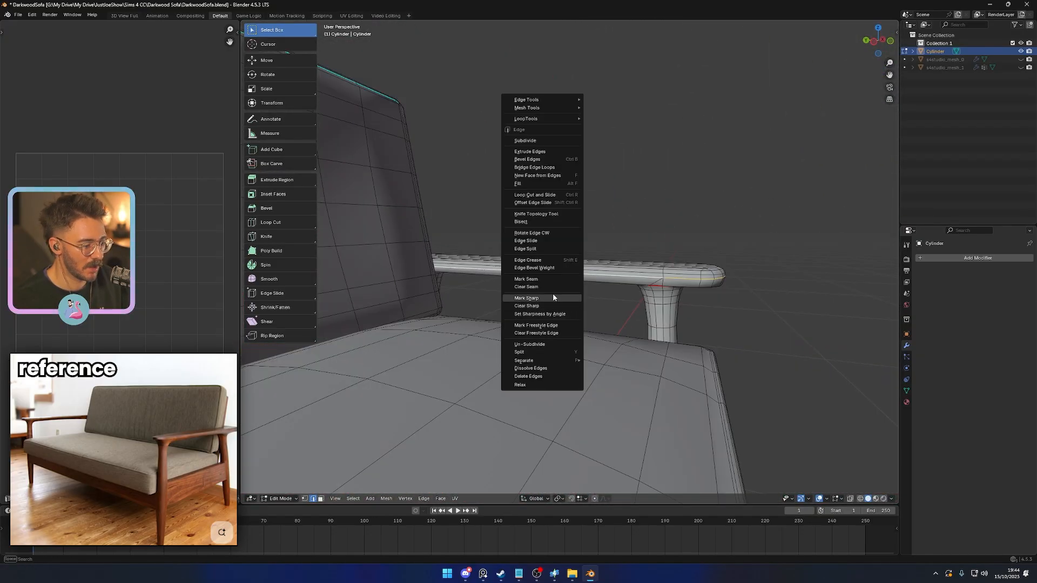
{"action": "left_click", "coordinate": [553, 297]}
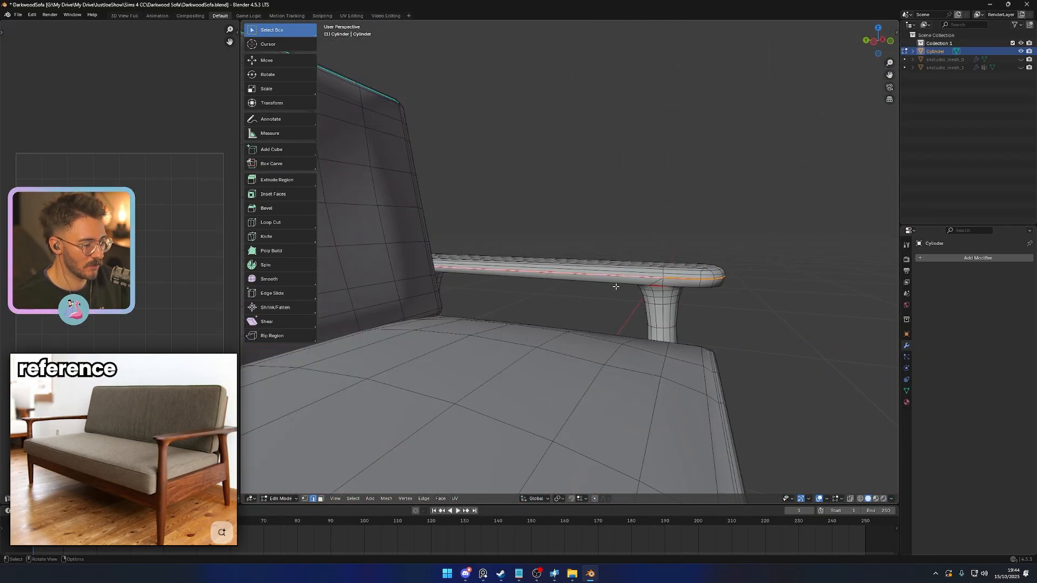
- Select the unmarked end edges of the lower frame rails beside the legs and mark them as sharp
{"action": "middle_click_drag", "start_coordinate": [618, 286], "coordinate": [556, 315]}
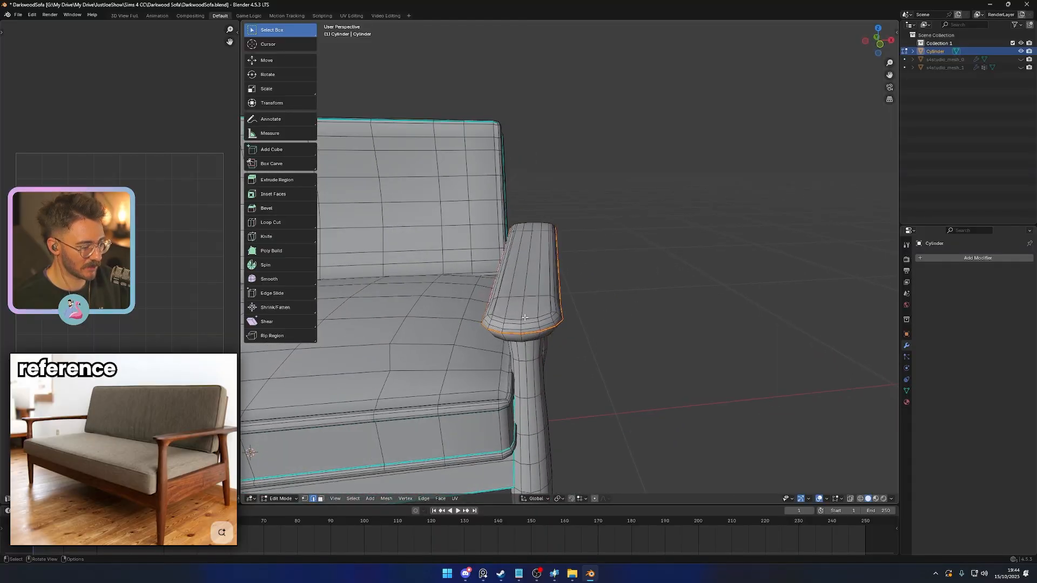
{"action": "key", "text": "l"}
{"action": "scroll", "coordinate": [526, 319], "scroll_direction": "down", "scroll_amount": 3}
{"action": "middle_click_drag", "start_coordinate": [670, 387], "coordinate": [586, 303]}
{"action": "scroll", "coordinate": [512, 398], "scroll_direction": "up", "scroll_amount": 4}
{"action": "left_click", "coordinate": [615, 355]}
{"action": "middle_click_drag", "start_coordinate": [614, 355], "coordinate": [596, 351]}
{"action": "left_click", "coordinate": [587, 217], "text": "alt"}
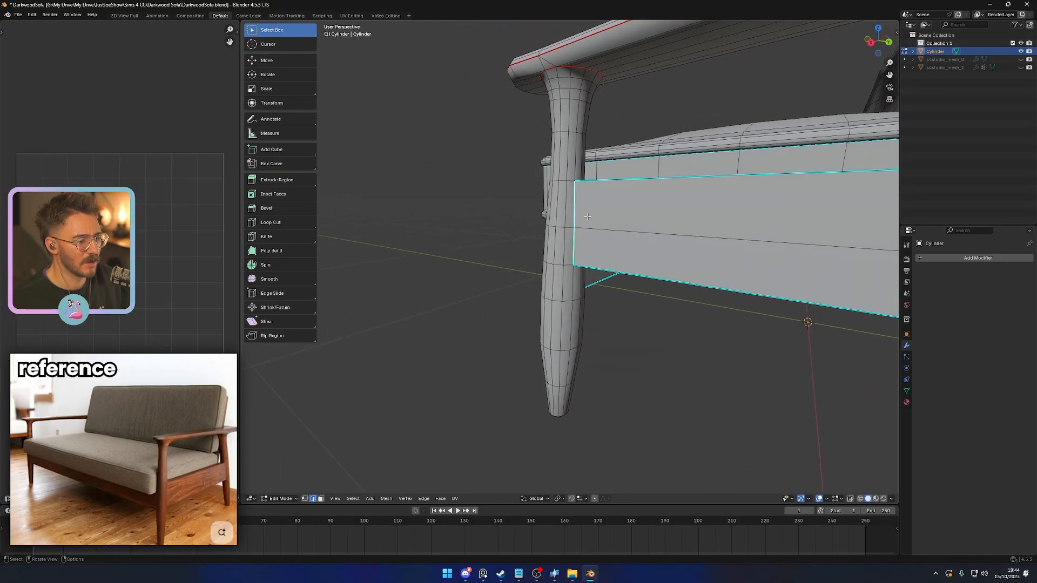
{"action": "middle_click_drag", "start_coordinate": [586, 217], "coordinate": [542, 281], "text": "shift"}
{"action": "middle_click_drag", "start_coordinate": [543, 281], "coordinate": [547, 216]}
{"action": "scroll", "coordinate": [518, 275], "scroll_direction": "up", "scroll_amount": 2}
{"action": "middle_click_drag", "start_coordinate": [546, 216], "coordinate": [553, 287], "text": "shift"}
{"action": "scroll", "coordinate": [553, 286], "scroll_direction": "down", "scroll_amount": 3}
{"action": "middle_click_drag", "start_coordinate": [565, 419], "coordinate": [480, 319]}
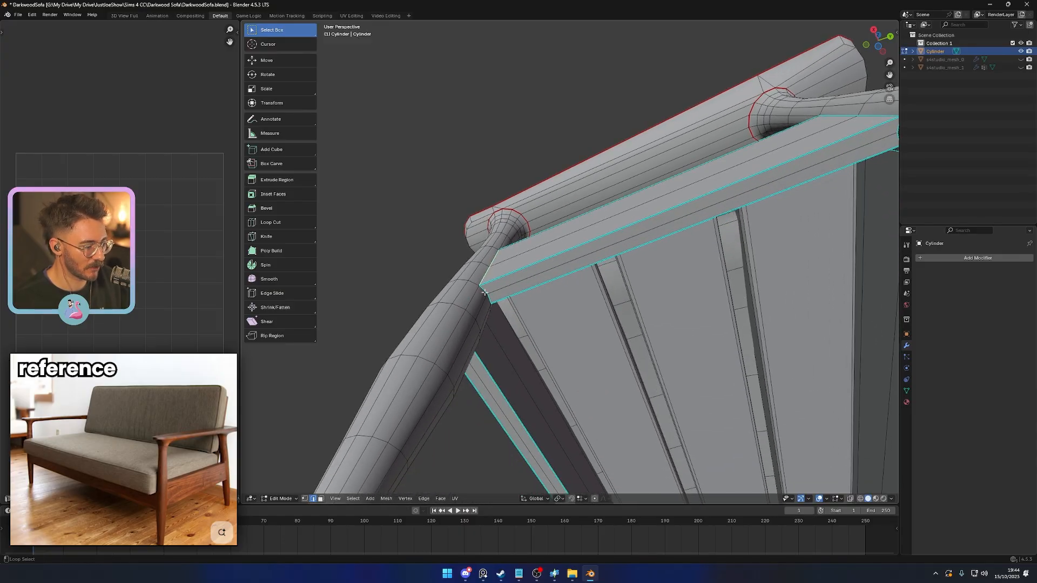
{"action": "middle_click_drag", "start_coordinate": [754, 303], "coordinate": [643, 309]}
{"action": "middle_click_drag", "start_coordinate": [633, 235], "coordinate": [701, 297]}
{"action": "right_click", "coordinate": [718, 358]}
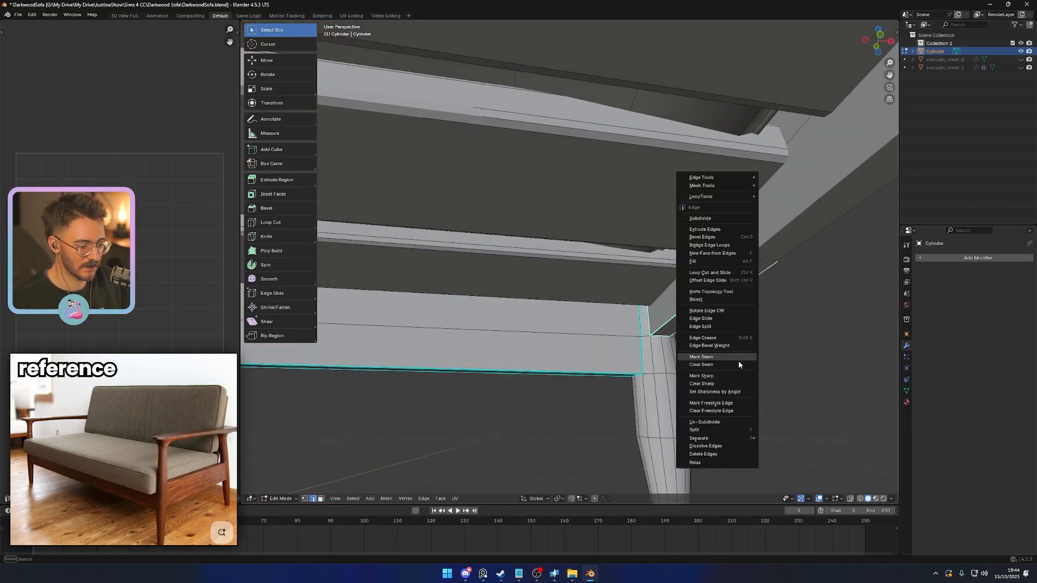
{"action": "left_click", "coordinate": [716, 379]}
- Mark the bottom and end edges of the front frame rail as seams
{"action": "middle_click_drag", "start_coordinate": [716, 380], "coordinate": [522, 275]}
{"action": "right_click", "coordinate": [573, 310]}
{"action": "left_click", "coordinate": [572, 310]}
{"action": "scroll", "coordinate": [657, 286], "scroll_direction": "down", "scroll_amount": 5}
{"action": "right_click", "coordinate": [510, 280]}
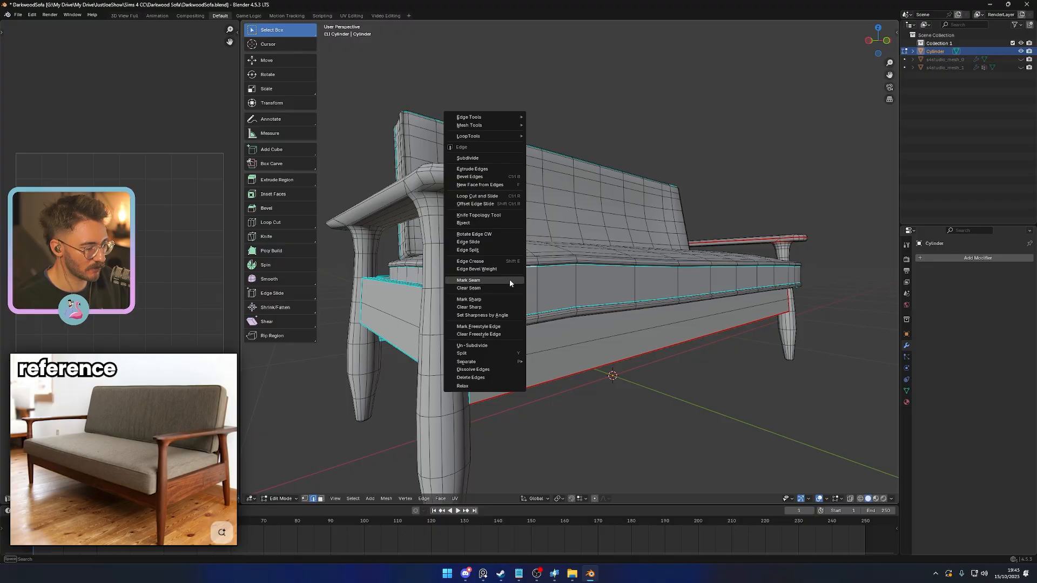
{"action": "left_click", "coordinate": [510, 280]}
{"action": "right_click", "coordinate": [521, 325]}
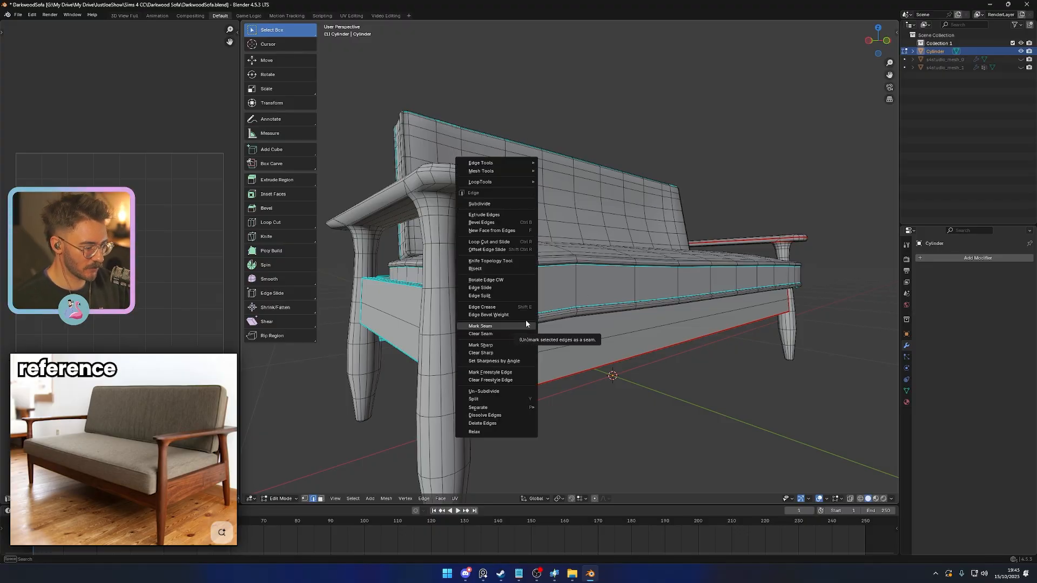
{"action": "left_click", "coordinate": [526, 324]}
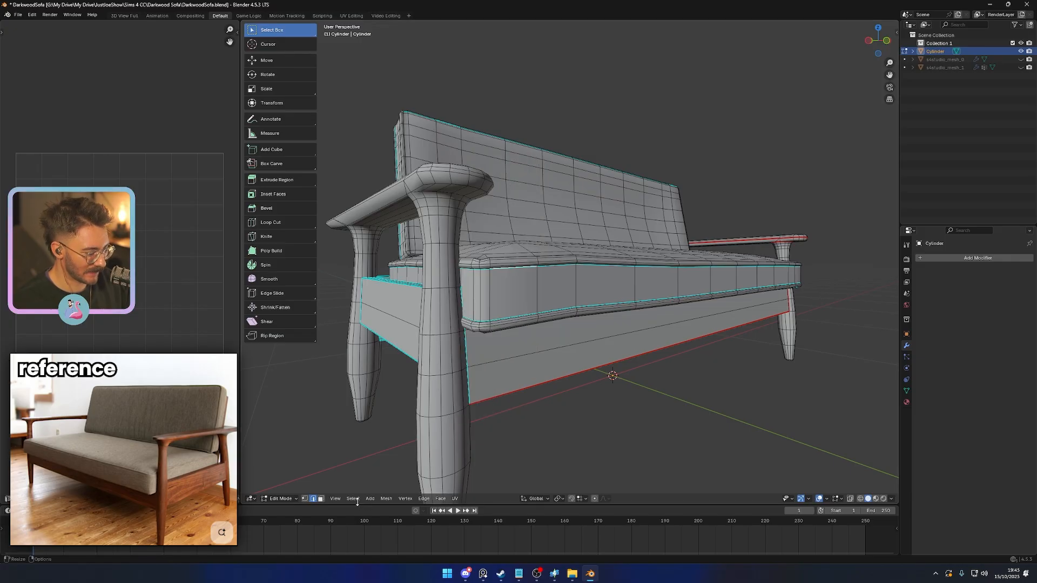
- Select all edges with similar sharpness across the sofa and mark them as seams
{"action": "left_click", "coordinate": [354, 499]}
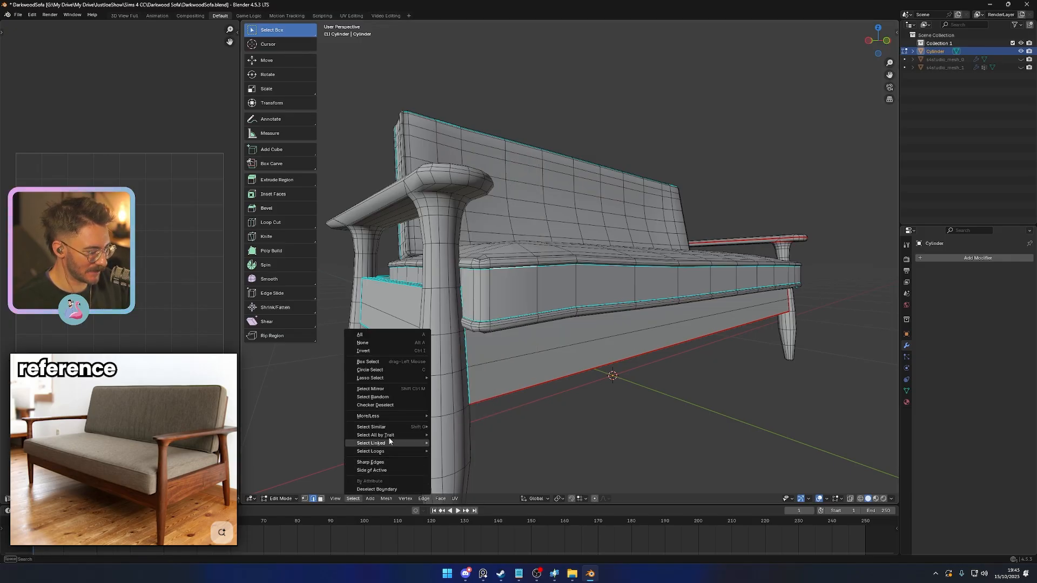
{"action": "mouse_move", "coordinate": [390, 431]}
{"action": "left_click", "coordinate": [467, 489]}
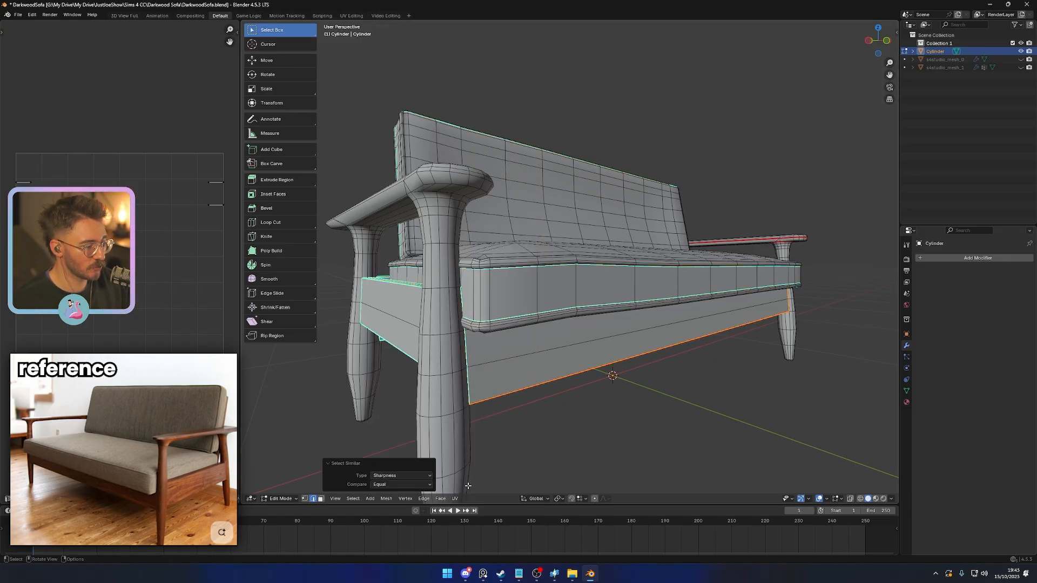
{"action": "right_click", "coordinate": [614, 446]}
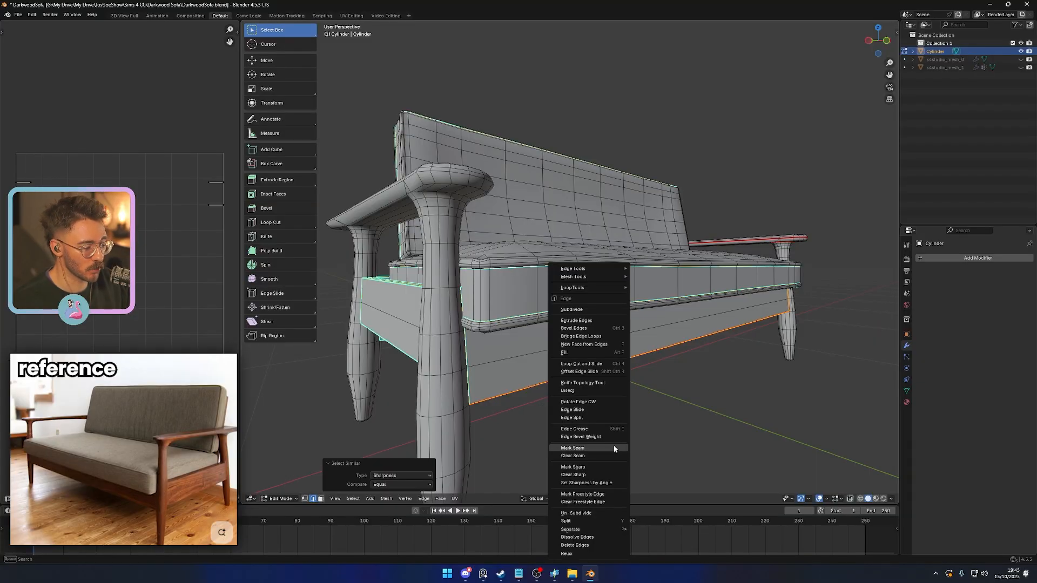
{"action": "left_click", "coordinate": [614, 448]}
- Select the loops where the legs meet the other armrest plus that armrest's rim, and mark them as seams
{"action": "scroll", "coordinate": [597, 422], "scroll_direction": "down", "scroll_amount": 3}
{"action": "middle_click_drag", "start_coordinate": [556, 402], "coordinate": [583, 387]}
{"action": "scroll", "coordinate": [532, 364], "scroll_direction": "up", "scroll_amount": 2}
{"action": "middle_click_drag", "start_coordinate": [543, 271], "coordinate": [567, 289], "text": "shift"}
{"action": "scroll", "coordinate": [532, 364], "scroll_direction": "up", "scroll_amount": 3}
{"action": "scroll", "coordinate": [470, 267], "scroll_direction": "up", "scroll_amount": 3}
{"action": "left_click", "coordinate": [455, 272]}
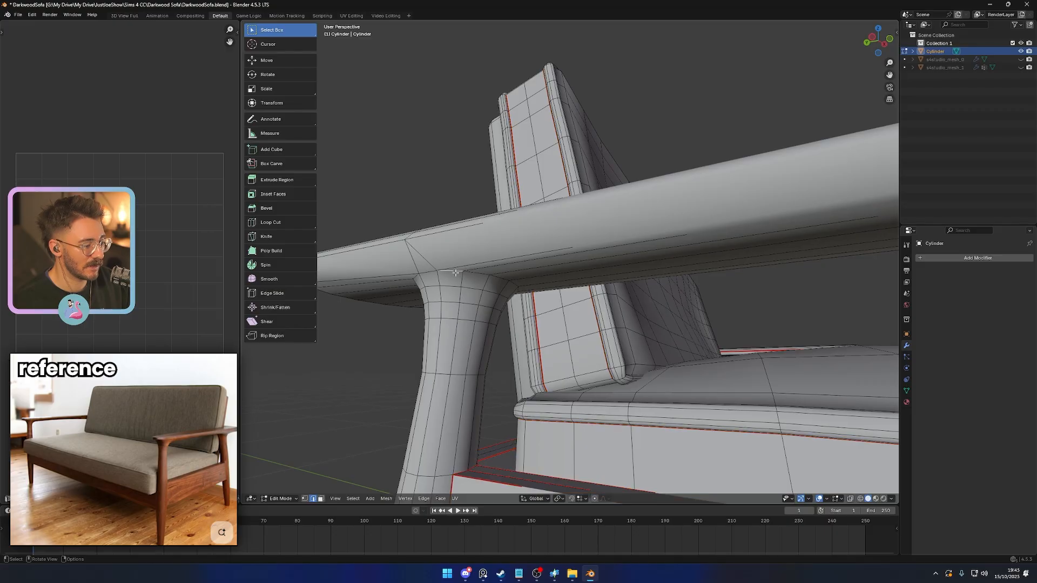
{"action": "double_click", "coordinate": [455, 272]}
{"action": "middle_click_drag", "start_coordinate": [455, 273], "coordinate": [516, 282]}
{"action": "middle_click_drag", "start_coordinate": [805, 278], "coordinate": [727, 271]}
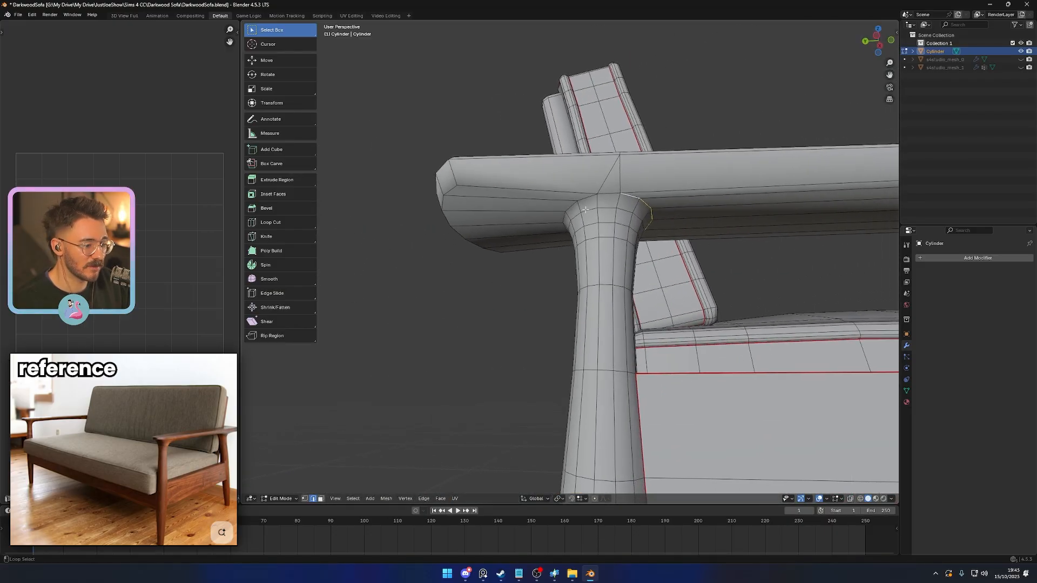
{"action": "scroll", "coordinate": [607, 192], "scroll_direction": "down", "scroll_amount": 3}
{"action": "middle_click_drag", "start_coordinate": [606, 191], "coordinate": [615, 270]}
{"action": "middle_click_drag", "start_coordinate": [616, 270], "coordinate": [502, 278]}
{"action": "scroll", "coordinate": [724, 291], "scroll_direction": "up", "scroll_amount": 4}
{"action": "middle_click_drag", "start_coordinate": [724, 291], "coordinate": [618, 263]}
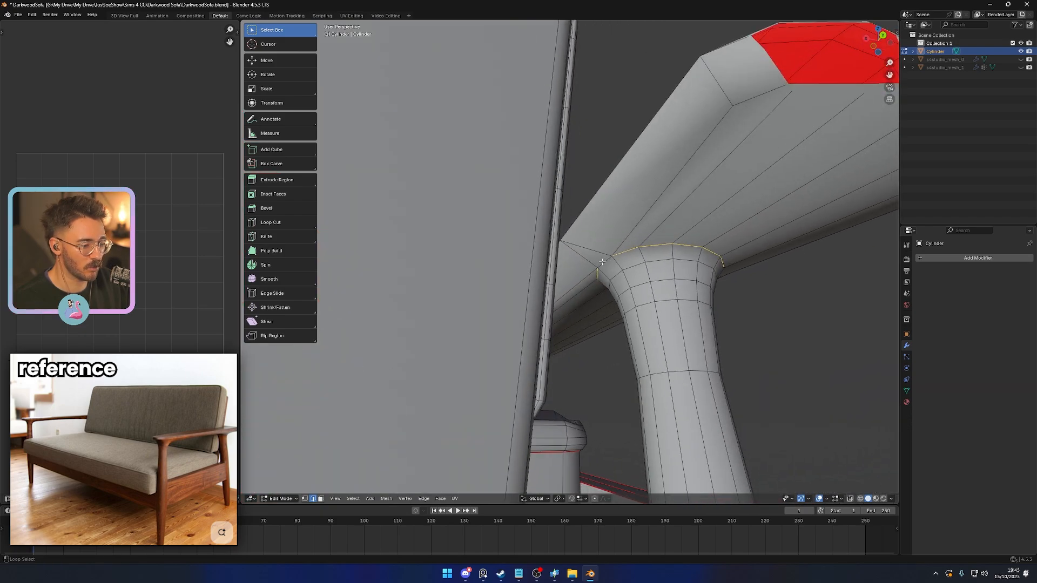
{"action": "middle_click_drag", "start_coordinate": [646, 187], "coordinate": [659, 222]}
{"action": "scroll", "coordinate": [659, 222], "scroll_direction": "down", "scroll_amount": 4}
{"action": "middle_click_drag", "start_coordinate": [699, 372], "coordinate": [332, 395]}
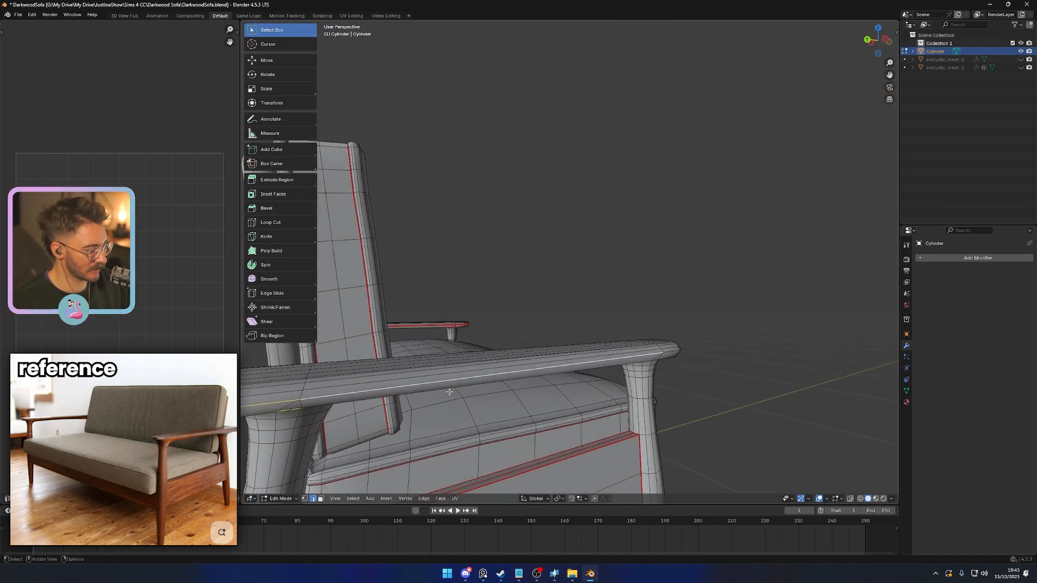
{"action": "middle_click_drag", "start_coordinate": [449, 392], "coordinate": [538, 394]}
{"action": "right_click", "coordinate": [741, 432]}
{"action": "left_click", "coordinate": [741, 432]}
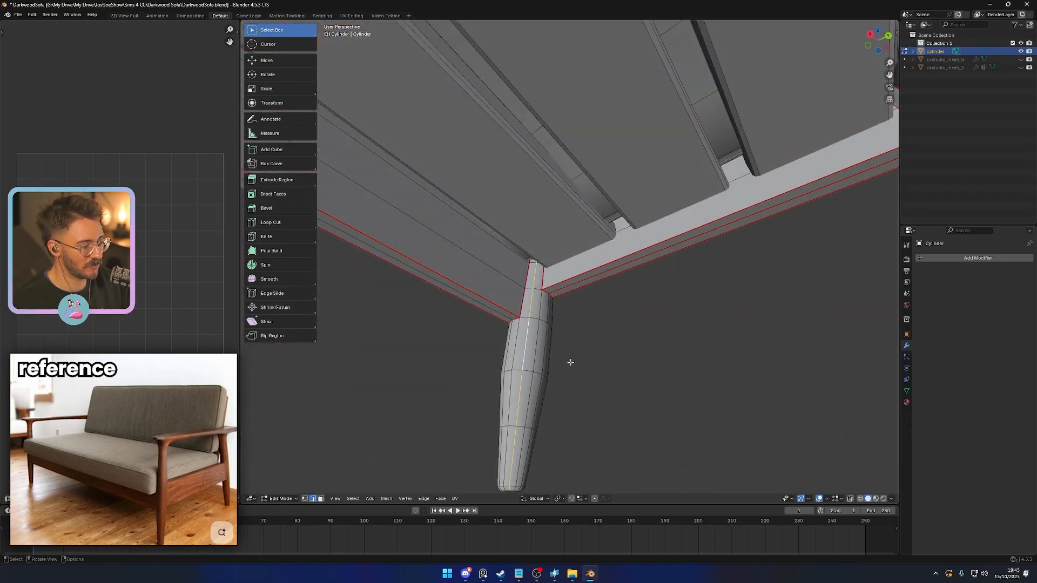
- Select the lengthwise edges of the legs and the loops around their feet, and mark them as seams
{"action": "middle_click_drag", "start_coordinate": [571, 362], "coordinate": [748, 300]}
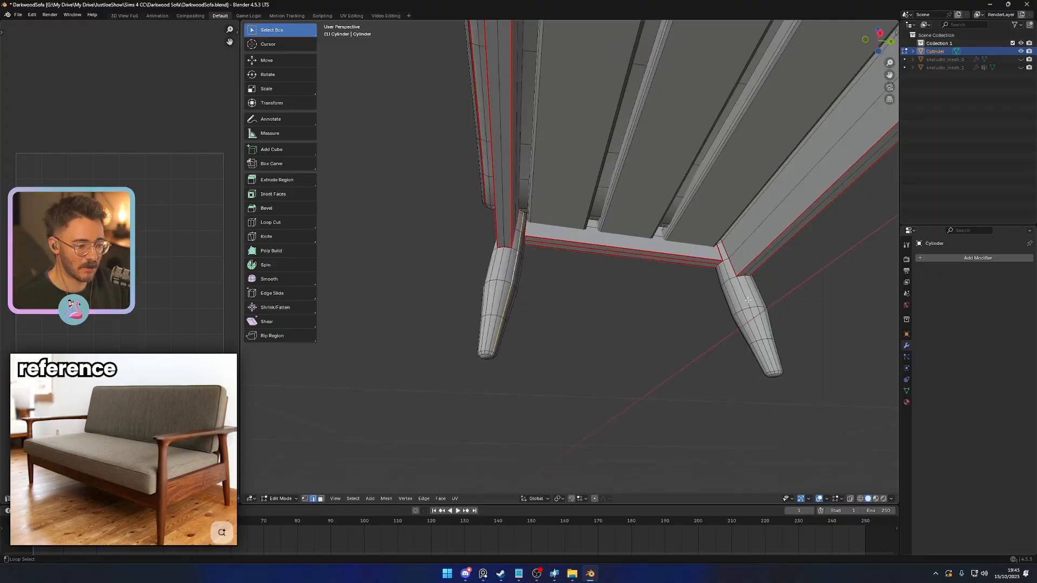
{"action": "middle_click_drag", "start_coordinate": [729, 359], "coordinate": [644, 375]}
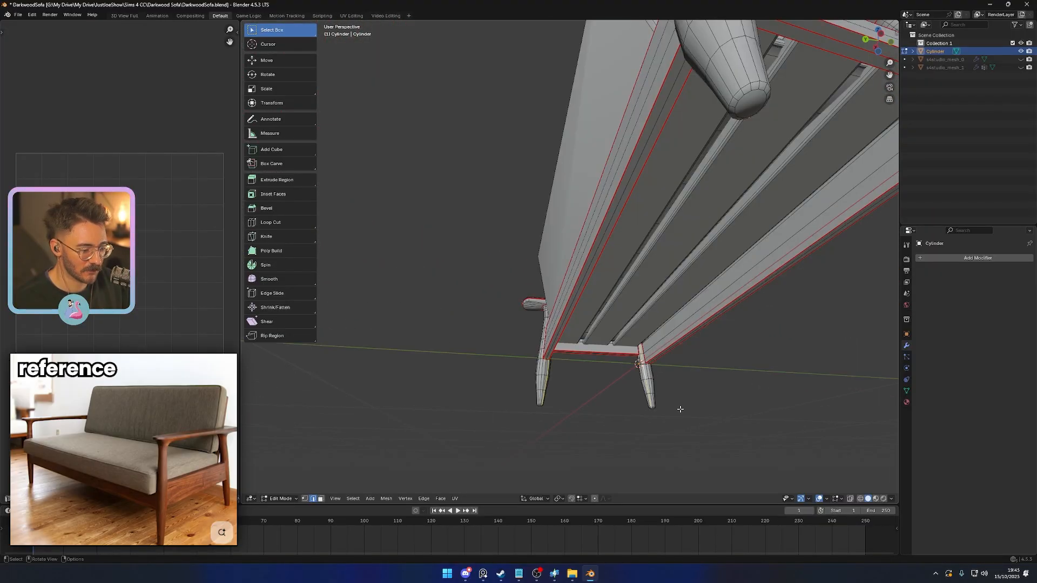
{"action": "middle_click_drag", "start_coordinate": [680, 410], "coordinate": [684, 371]}
{"action": "middle_click_drag", "start_coordinate": [675, 165], "coordinate": [555, 307]}
{"action": "right_click", "coordinate": [413, 371]}
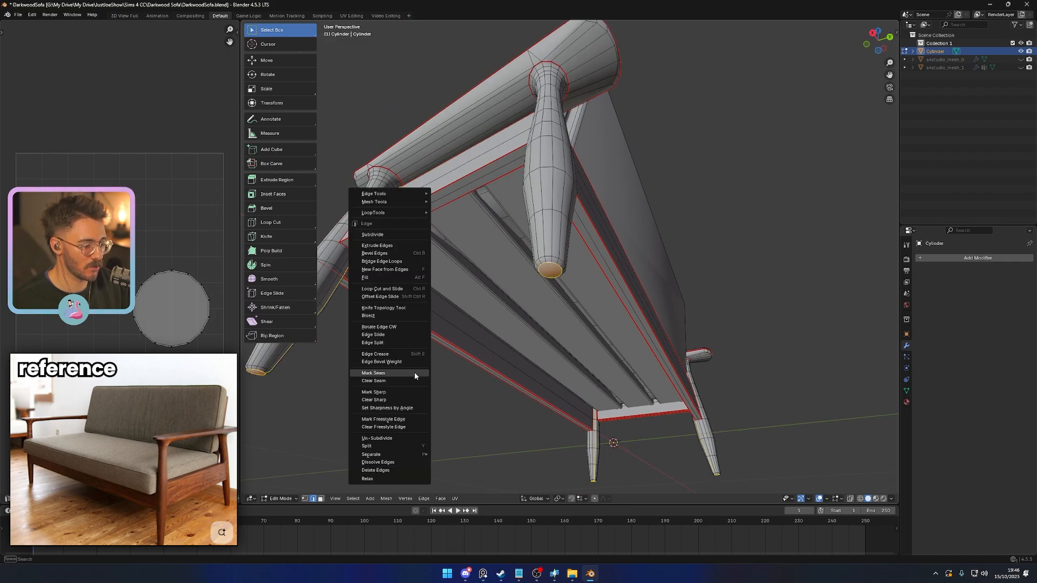
{"action": "left_click", "coordinate": [414, 372]}
- Select the whole seat cushion and hide all other geometry
{"action": "scroll", "coordinate": [432, 357], "scroll_direction": "down", "scroll_amount": 6}
{"action": "middle_click_drag", "start_coordinate": [489, 318], "coordinate": [629, 372]}
{"action": "scroll", "coordinate": [582, 384], "scroll_direction": "up", "scroll_amount": 2}
{"action": "key", "text": "l"}
{"action": "key", "text": "shift+h"}
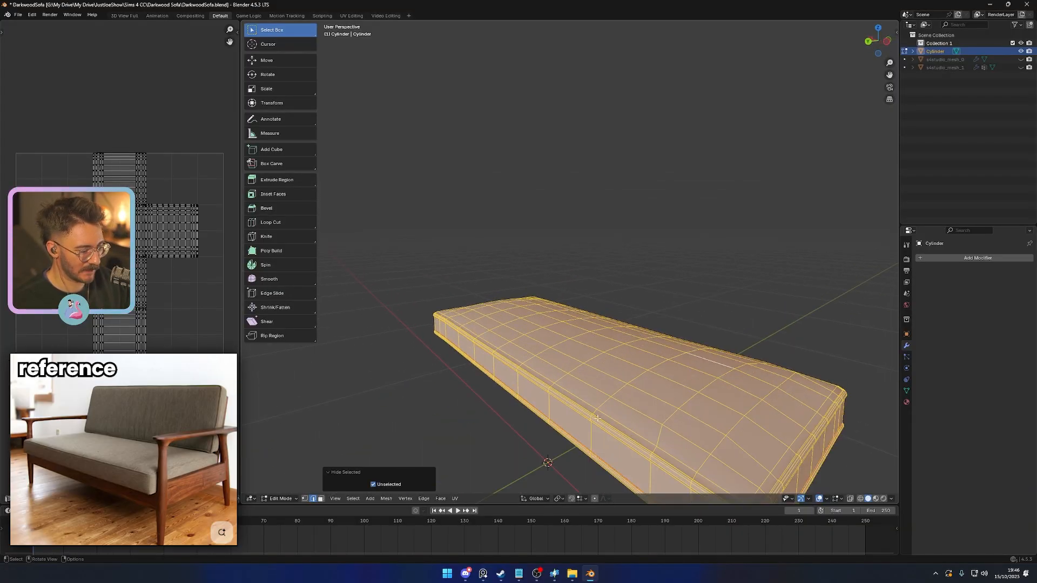
- Select a path of edges across the middle of the seat cushion's underside and mark it as a seam
{"action": "scroll", "coordinate": [583, 378], "scroll_direction": "up", "scroll_amount": 4}
{"action": "middle_click_drag", "start_coordinate": [519, 390], "coordinate": [569, 371]}
{"action": "left_click", "coordinate": [564, 377]}
{"action": "scroll", "coordinate": [565, 378], "scroll_direction": "down", "scroll_amount": 4}
{"action": "scroll", "coordinate": [569, 373], "scroll_direction": "up", "scroll_amount": 5}
{"action": "middle_click_drag", "start_coordinate": [569, 424], "coordinate": [564, 292]}
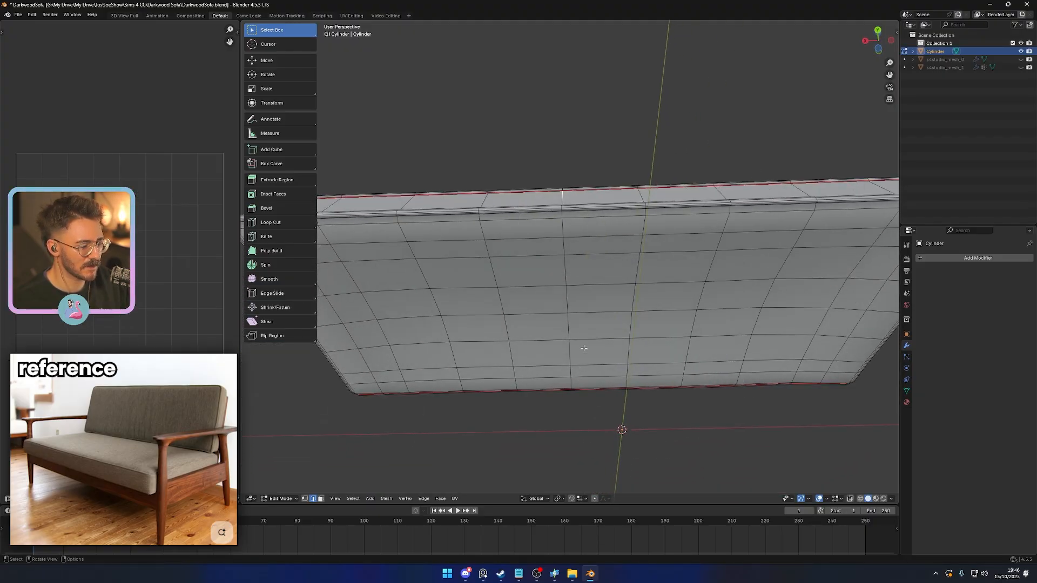
{"action": "middle_click_drag", "start_coordinate": [584, 348], "coordinate": [763, 353]}
{"action": "left_click", "coordinate": [559, 243], "text": "ctrl"}
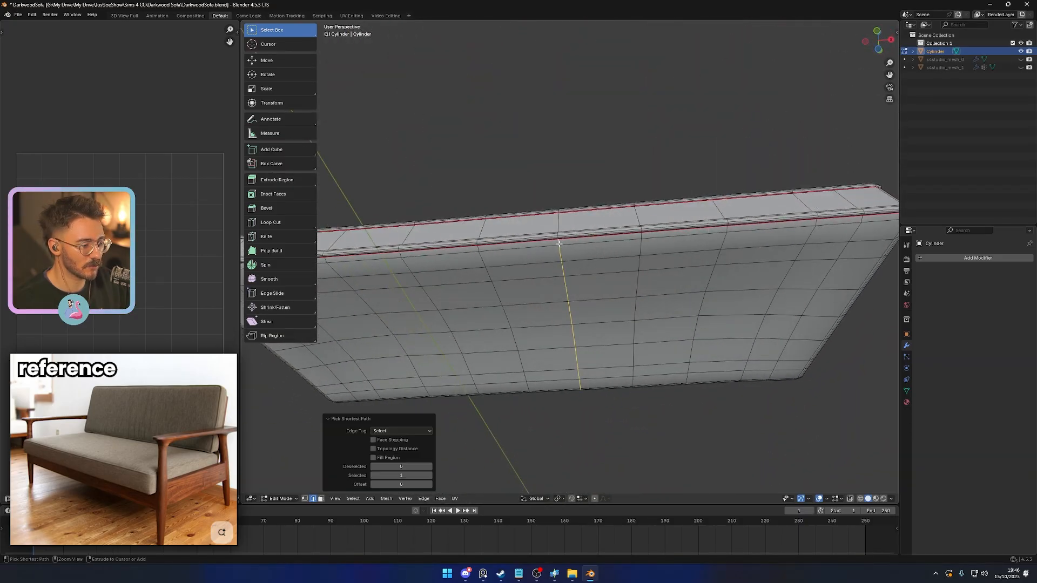
{"action": "middle_click_drag", "start_coordinate": [591, 340], "coordinate": [427, 336]}
{"action": "right_click", "coordinate": [563, 429]}
{"action": "left_click", "coordinate": [564, 426]}
- Reveal the hidden geometry and isolate the backrest cushion
{"action": "scroll", "coordinate": [572, 398], "scroll_direction": "down", "scroll_amount": 5}
{"action": "key", "text": "alt+h"}
{"action": "key", "text": "alt+a"}
{"action": "key", "text": "l"}
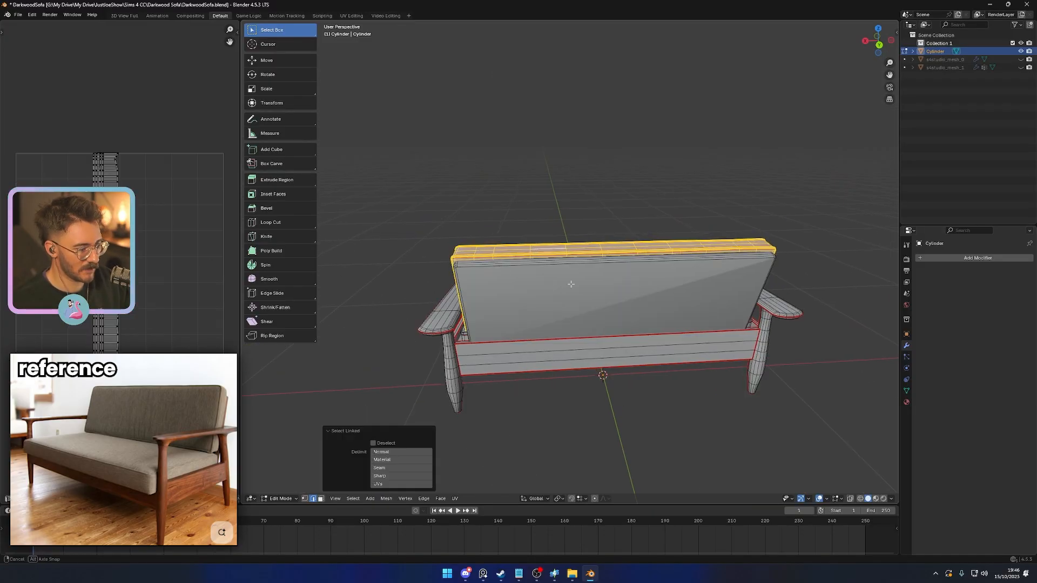
{"action": "middle_click_drag", "start_coordinate": [569, 282], "coordinate": [551, 262]}
{"action": "key", "text": "shift+h"}
- Select a cut edge on the isolated backrest cushion and mark it as a seam
{"action": "key", "text": "alt+a"}
{"action": "scroll", "coordinate": [546, 336], "scroll_direction": "up", "scroll_amount": 2}
{"action": "left_click", "coordinate": [546, 324], "text": "ctrl"}
{"action": "middle_click_drag", "start_coordinate": [546, 325], "coordinate": [623, 375]}
{"action": "right_click", "coordinate": [696, 365]}
{"action": "left_click", "coordinate": [696, 365]}
- Reveal the hidden geometry, select the entire sofa and unwrap its UVs with the Angle Based method
{"action": "key", "text": "alt+h"}
{"action": "middle_click_drag", "start_coordinate": [696, 365], "coordinate": [649, 407]}
{"action": "scroll", "coordinate": [648, 407], "scroll_direction": "down", "scroll_amount": 3}
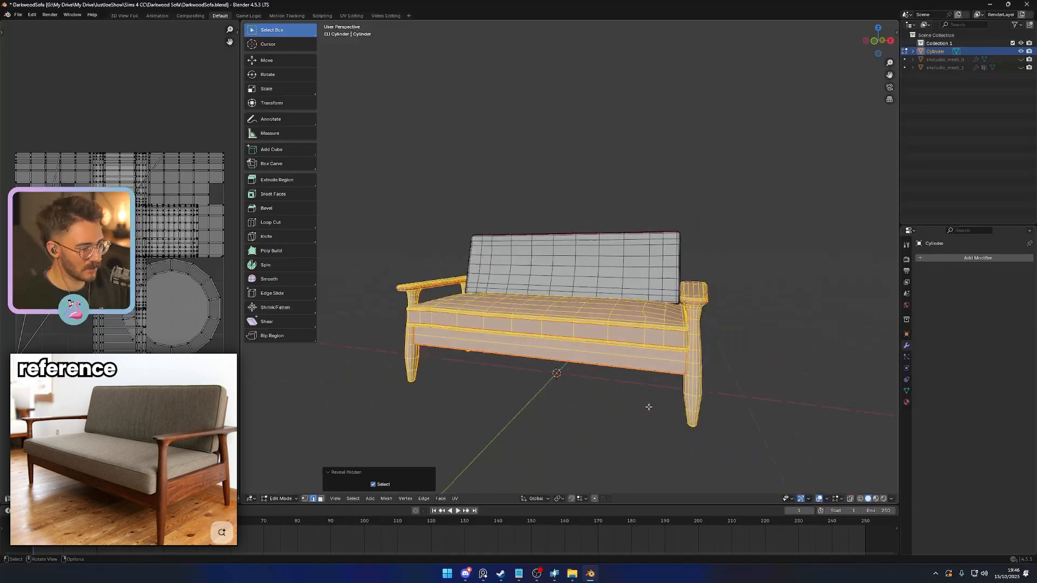
{"action": "middle_click_drag", "start_coordinate": [532, 349], "coordinate": [575, 384]}
{"action": "scroll", "coordinate": [581, 415], "scroll_direction": "down", "scroll_amount": 1}
{"action": "scroll", "coordinate": [579, 414], "scroll_direction": "up", "scroll_amount": 1}
{"action": "key", "text": "a"}
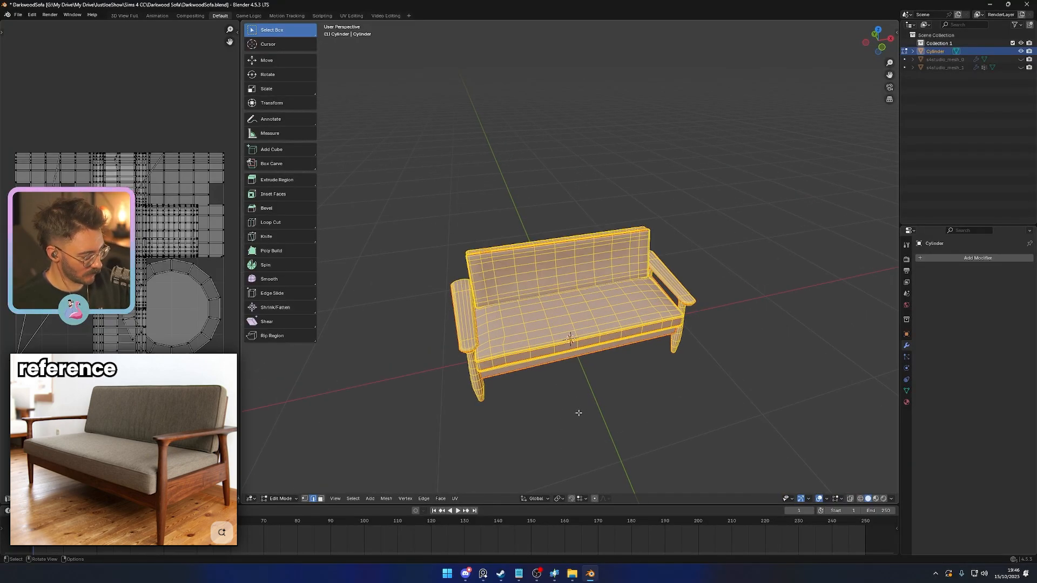
{"action": "key", "text": "u"}
{"action": "left_click", "coordinate": [576, 405]}
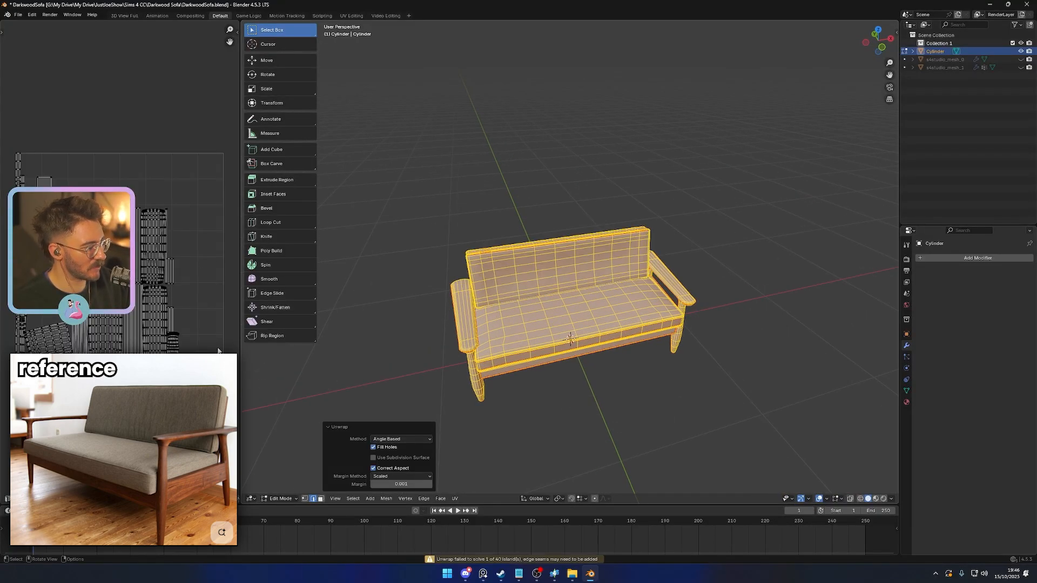
- Examine the slanted UV island by isolating the cushion faces that belong to it
{"action": "scroll", "coordinate": [154, 340], "scroll_direction": "up", "scroll_amount": 6}
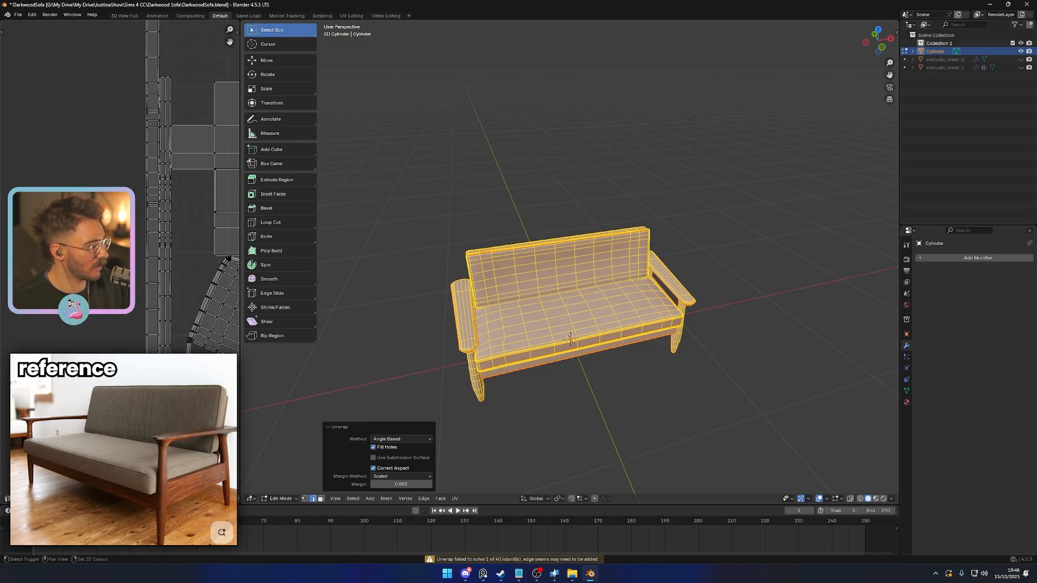
{"action": "scroll", "coordinate": [158, 260], "scroll_direction": "down", "scroll_amount": 5}
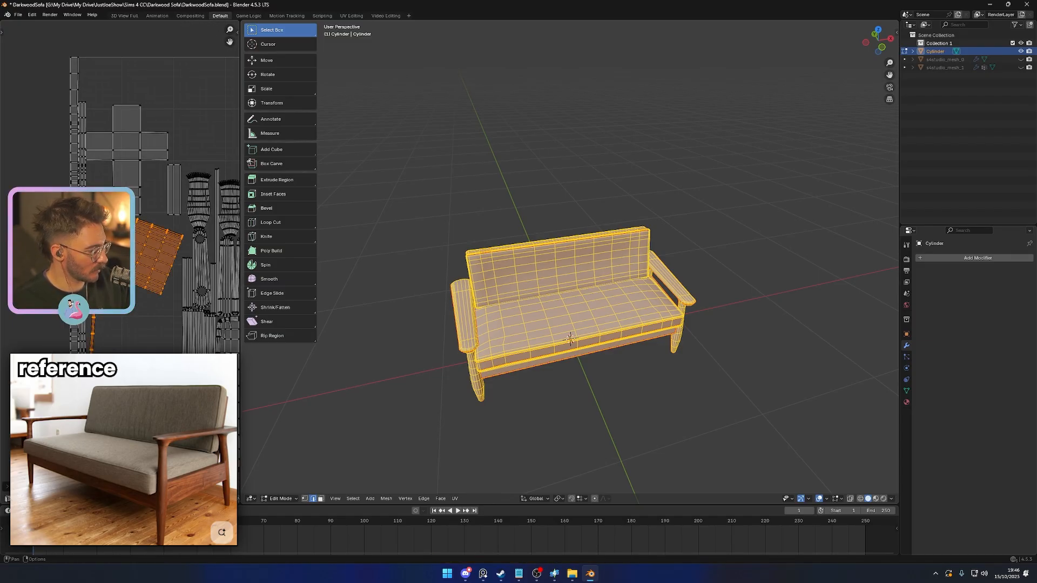
{"action": "left_click", "coordinate": [503, 365], "text": "alt"}
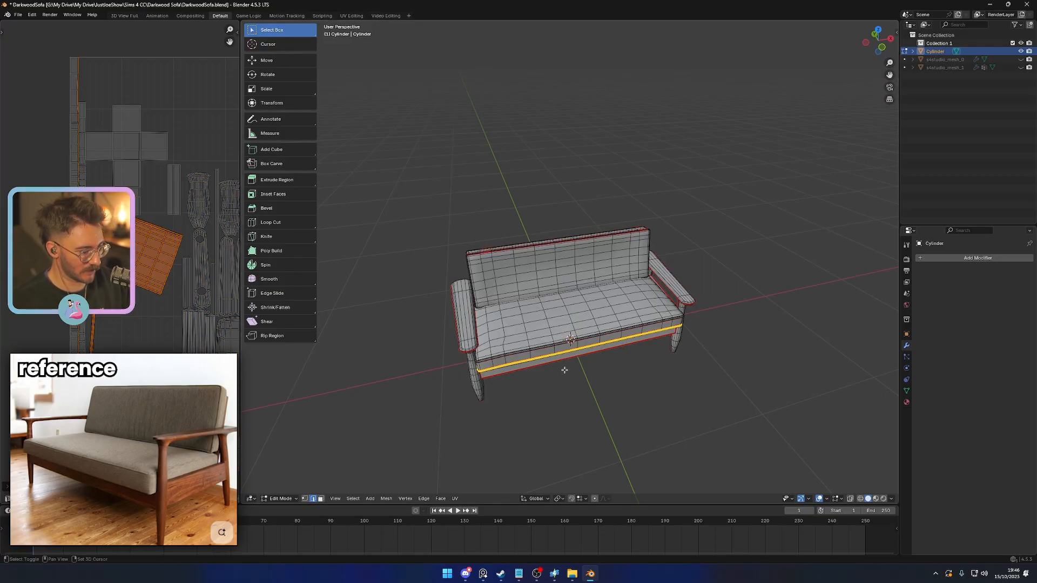
{"action": "key", "text": "shift+h"}
{"action": "middle_click_drag", "start_coordinate": [565, 370], "coordinate": [434, 358]}
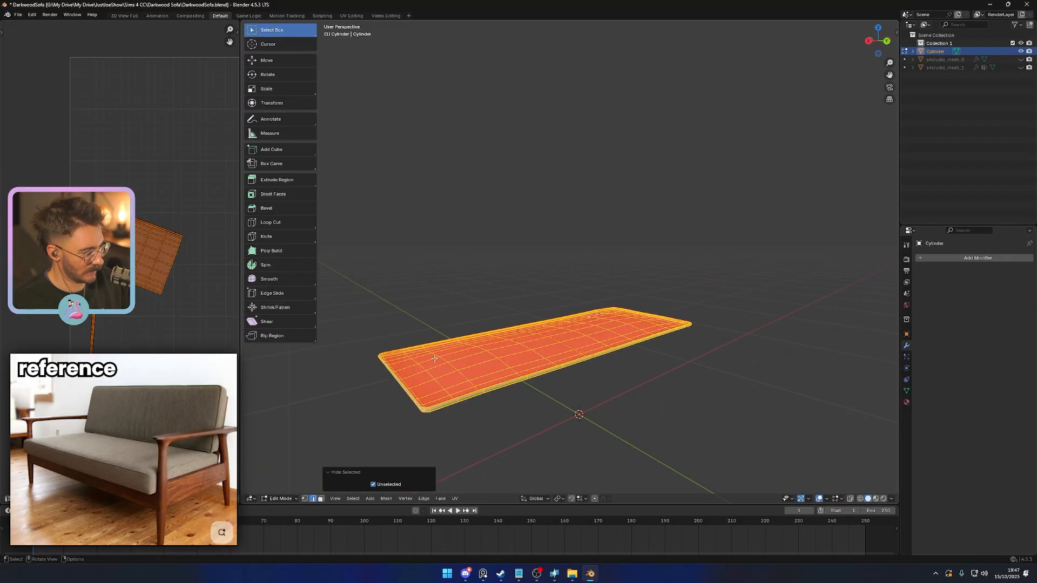
{"action": "middle_click_drag", "start_coordinate": [527, 372], "coordinate": [607, 373]}
- Reveal the hidden geometry, isolate the whole seat cushion and clear the selection
{"action": "key", "text": "alt+h"}
{"action": "key", "text": "alt+a"}
{"action": "key", "text": "l"}
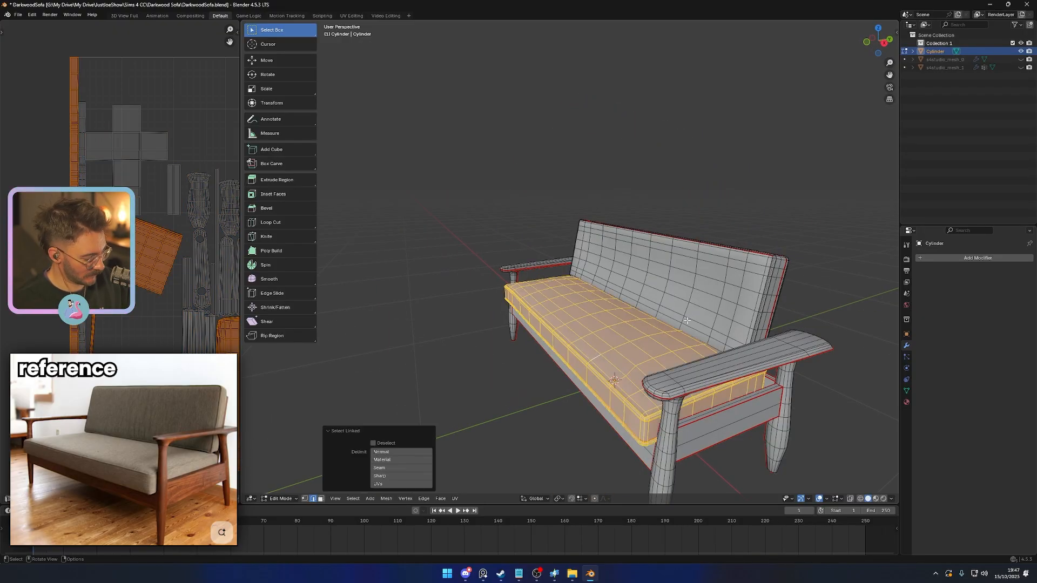
{"action": "key", "text": "shift+h"}
{"action": "middle_click_drag", "start_coordinate": [686, 320], "coordinate": [446, 327]}
{"action": "scroll", "coordinate": [643, 359], "scroll_direction": "up", "scroll_amount": 4}
{"action": "key", "text": "alt+a"}
{"action": "middle_click_drag", "start_coordinate": [515, 335], "coordinate": [650, 337]}
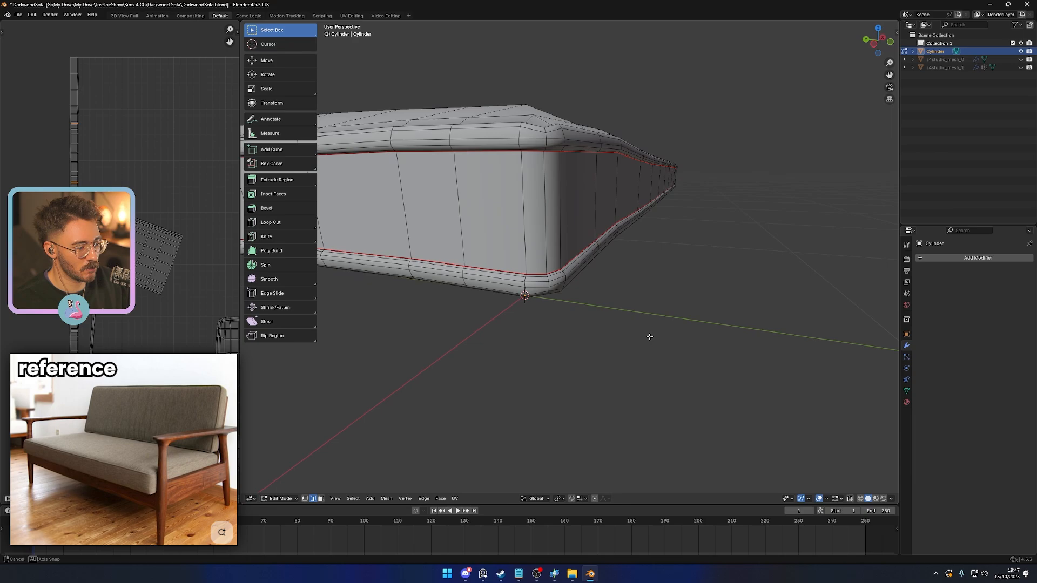
- Mark the vertical corner edge on the isolated seat cushion's side band as a seam
{"action": "left_click", "coordinate": [550, 227], "text": "alt"}
{"action": "right_click", "coordinate": [676, 380]}
{"action": "left_click", "coordinate": [664, 380]}
{"action": "middle_click_drag", "start_coordinate": [664, 381], "coordinate": [504, 272]}
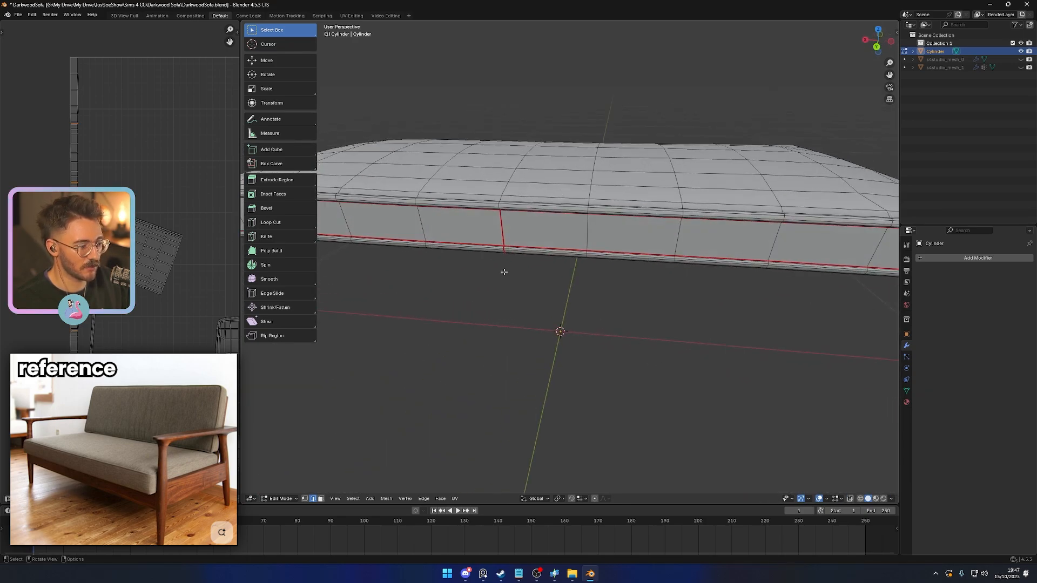
- Select the whole isolated seat cushion and unwrap its UVs with the Angle Based method
{"action": "scroll", "coordinate": [513, 351], "scroll_direction": "down", "scroll_amount": 6}
{"action": "middle_click_drag", "start_coordinate": [530, 345], "coordinate": [525, 322]}
{"action": "key", "text": "a"}
{"action": "scroll", "coordinate": [212, 306], "scroll_direction": "down", "scroll_amount": 3}
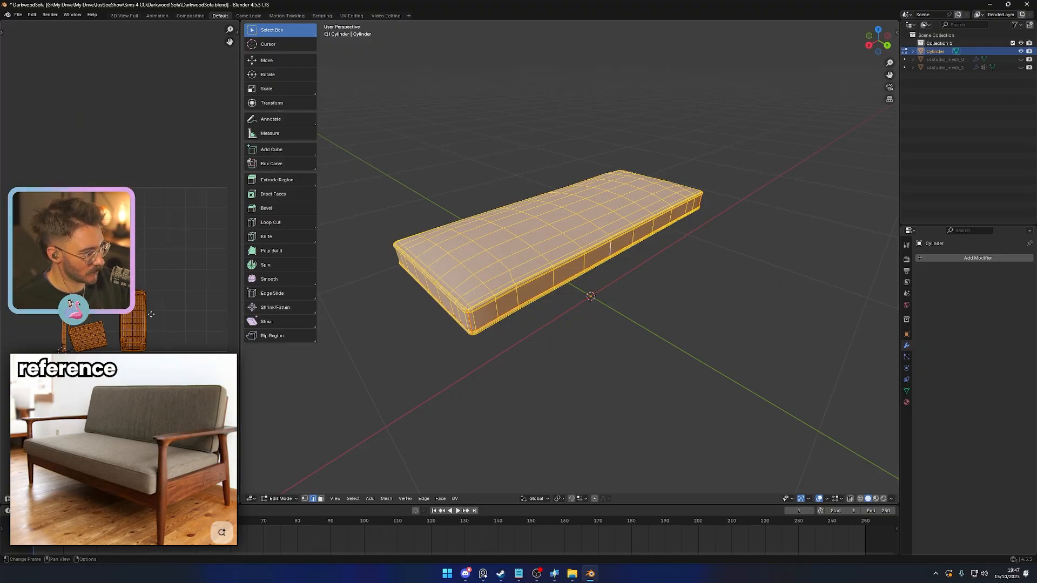
{"action": "key", "text": "u"}
{"action": "left_click", "coordinate": [519, 340]}
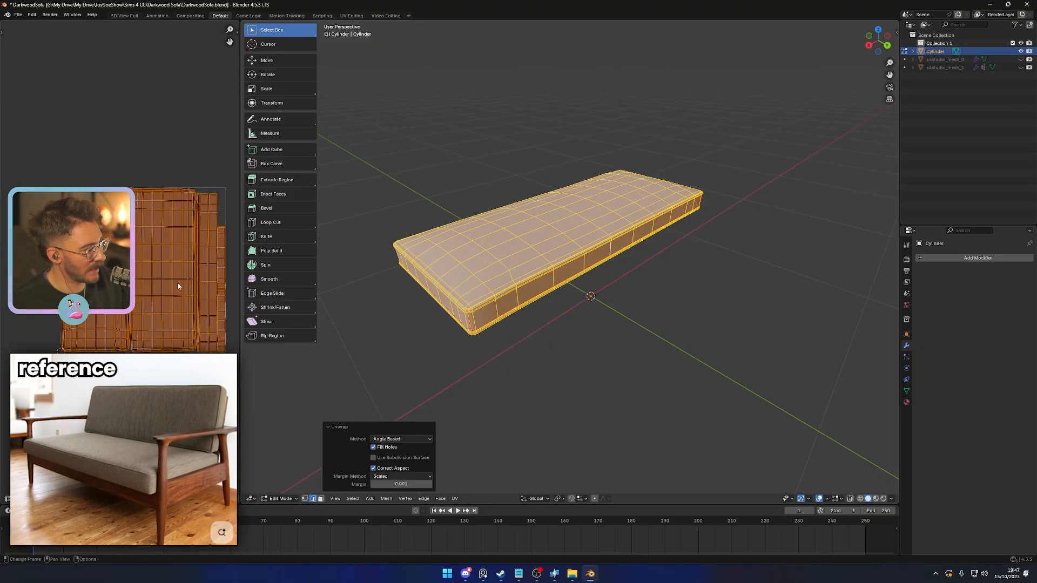
{"action": "middle_click_drag", "start_coordinate": [187, 281], "coordinate": [175, 292]}
{"action": "middle_click_drag", "start_coordinate": [445, 317], "coordinate": [433, 315]}
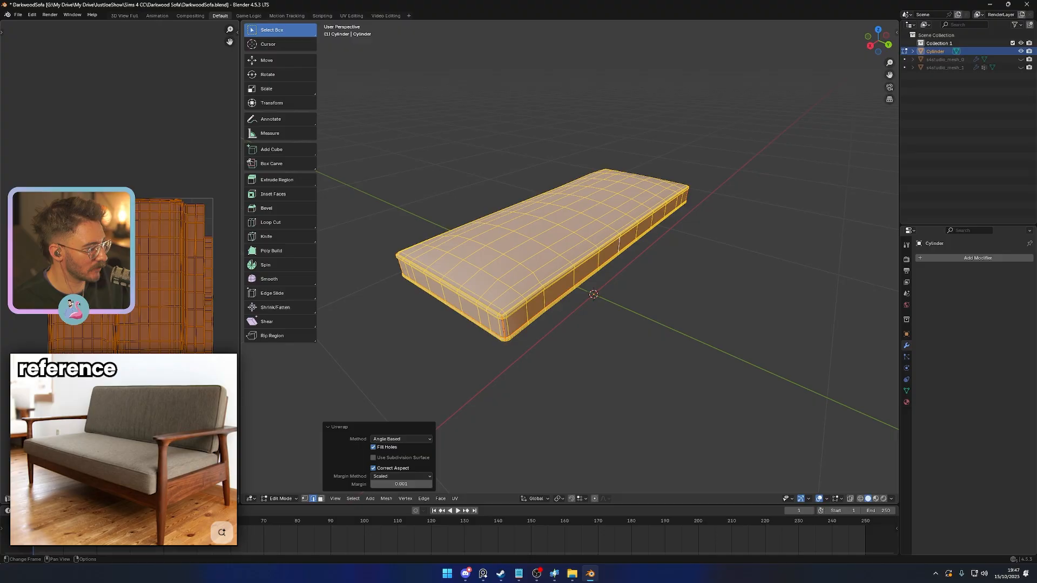
- Reveal the hidden geometry and isolate the backrest cushion
{"action": "middle_click_drag", "start_coordinate": [509, 335], "coordinate": [604, 336]}
{"action": "key", "text": "alt+h"}
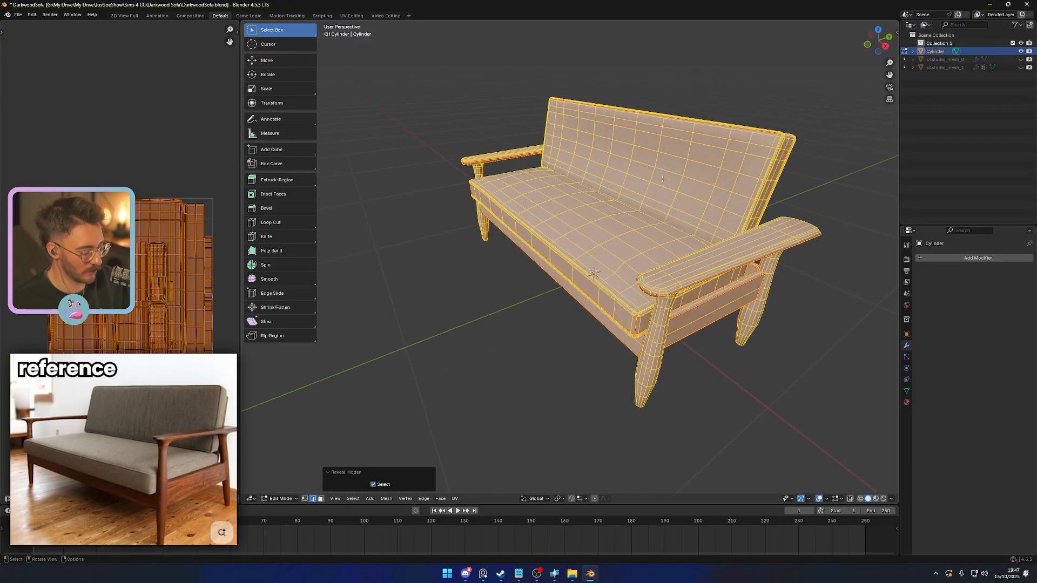
{"action": "key", "text": "alt+a"}
{"action": "key", "text": "l"}
{"action": "key", "text": "l"}
{"action": "middle_click_drag", "start_coordinate": [662, 179], "coordinate": [546, 162]}
{"action": "key", "text": "l"}
{"action": "key", "text": "shift+h"}
- Clear the seam from the middle edge loop running across the backrest cushion
{"action": "left_click", "coordinate": [545, 157]}
{"action": "right_click", "coordinate": [546, 162]}
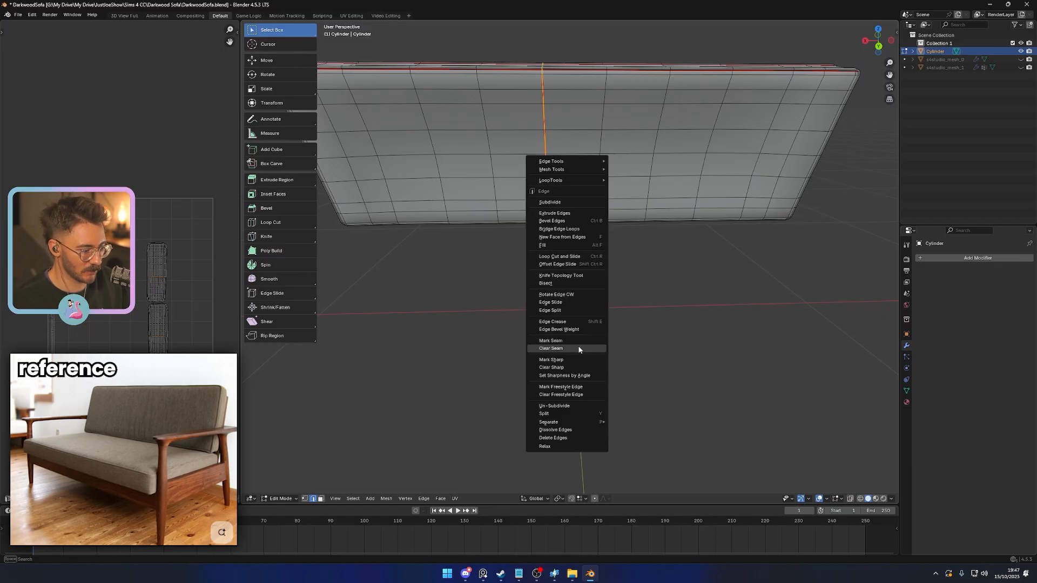
{"action": "left_click", "coordinate": [579, 349]}
- Mark the edge crossing the backrest cushion's side band at its corner as a seam
{"action": "middle_click_drag", "start_coordinate": [530, 326], "coordinate": [637, 271]}
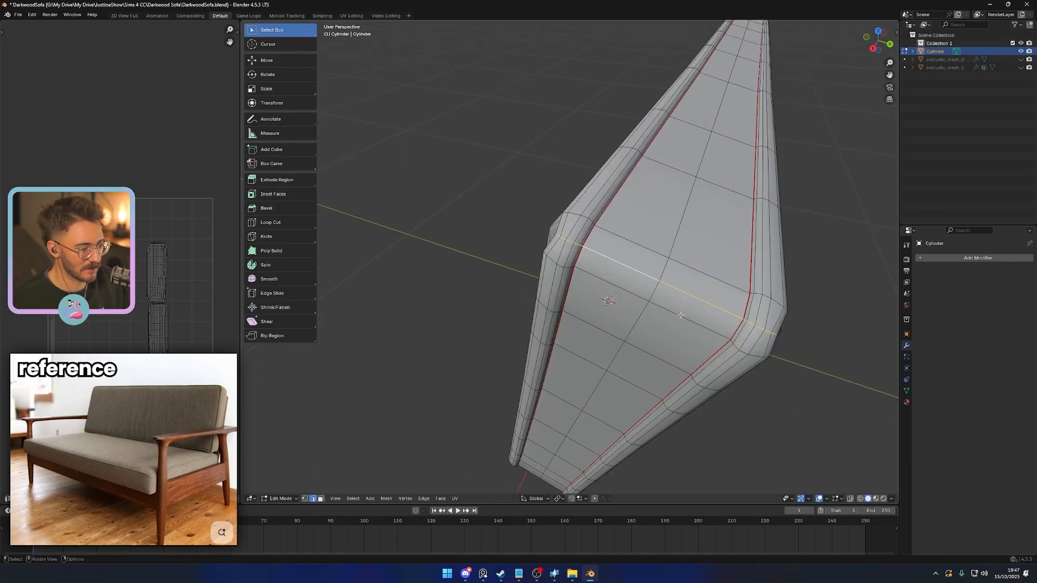
{"action": "middle_click_drag", "start_coordinate": [680, 315], "coordinate": [591, 169]}
{"action": "middle_click_drag", "start_coordinate": [568, 225], "coordinate": [519, 162]}
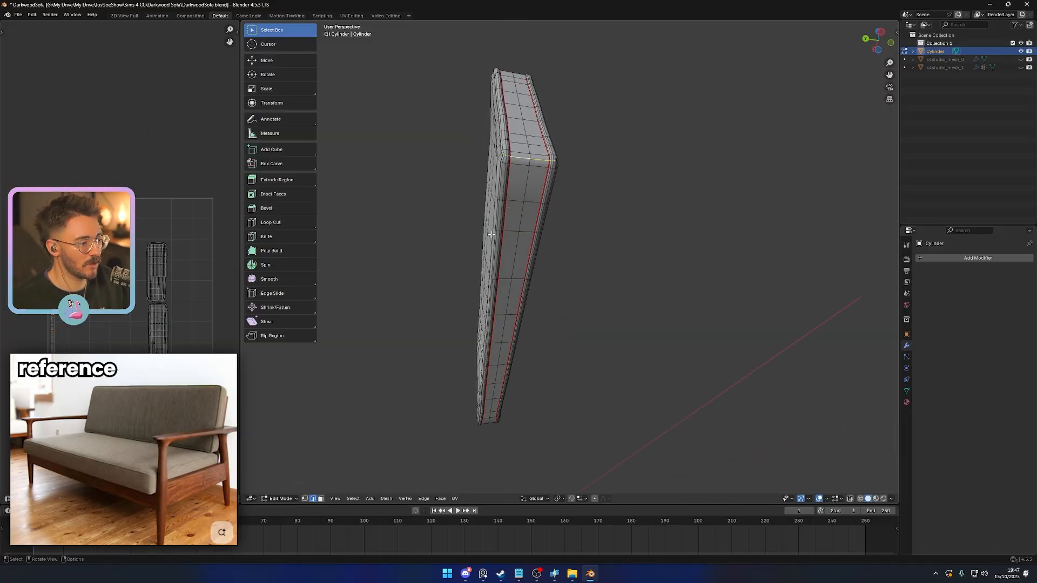
{"action": "middle_click_drag", "start_coordinate": [491, 235], "coordinate": [670, 251]}
{"action": "left_click", "coordinate": [585, 159], "text": "alt"}
{"action": "right_click", "coordinate": [474, 267]}
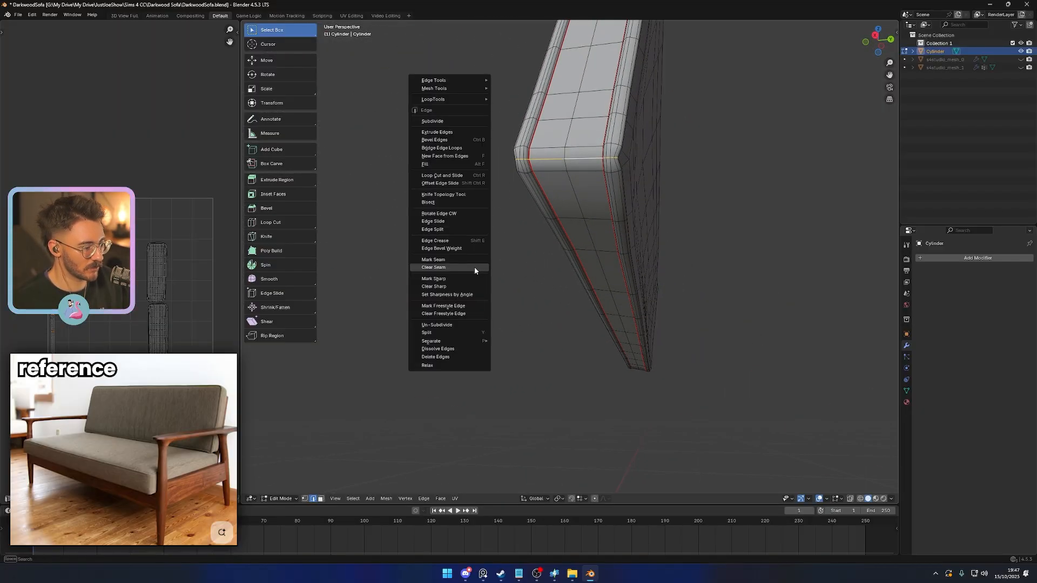
{"action": "left_click", "coordinate": [464, 260]}
- Select the whole isolated backrest cushion and unwrap it with the Angle Based method
{"action": "key", "text": "a"}
{"action": "key", "text": "u"}
{"action": "left_click", "coordinate": [536, 344]}
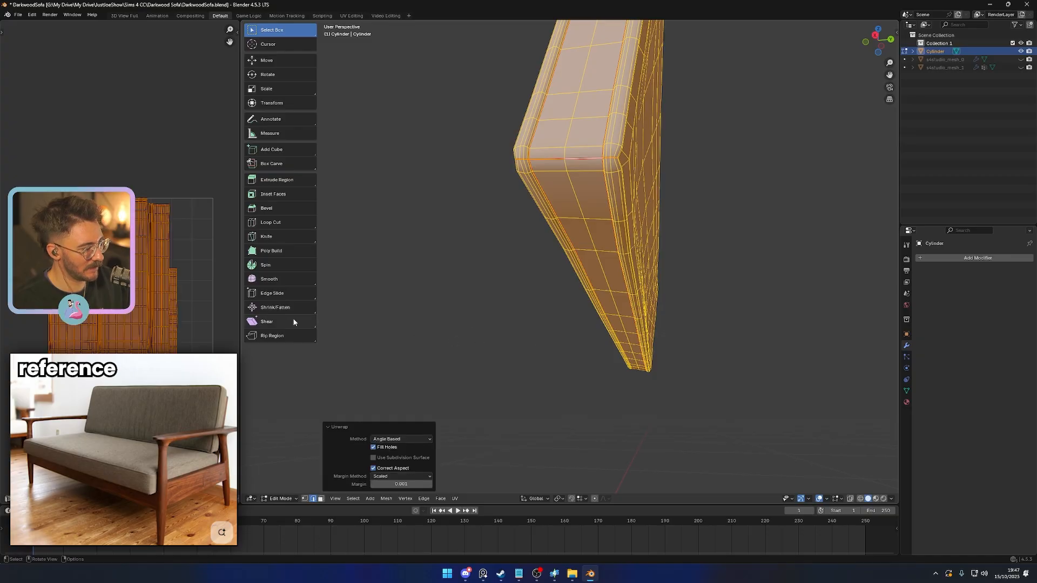
- Reveal the hidden geometry, select the entire sofa and unwrap its UVs
{"action": "key", "text": "alt+h"}
{"action": "scroll", "coordinate": [495, 350], "scroll_direction": "down", "scroll_amount": 8}
{"action": "middle_click_drag", "start_coordinate": [495, 350], "coordinate": [546, 407]}
{"action": "key", "text": "a"}
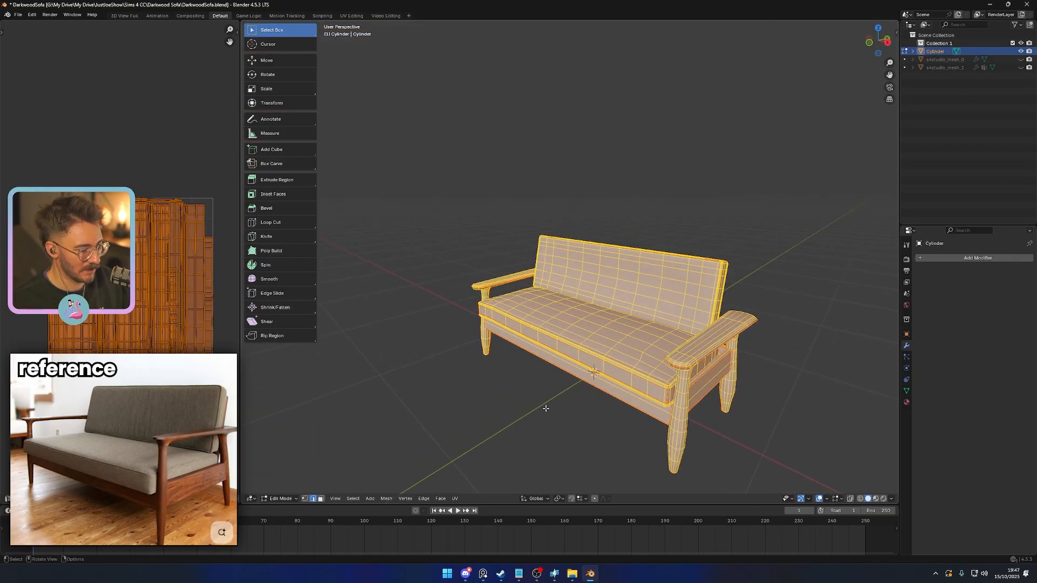
{"action": "key", "text": "u"}
{"action": "left_click", "coordinate": [545, 410]}
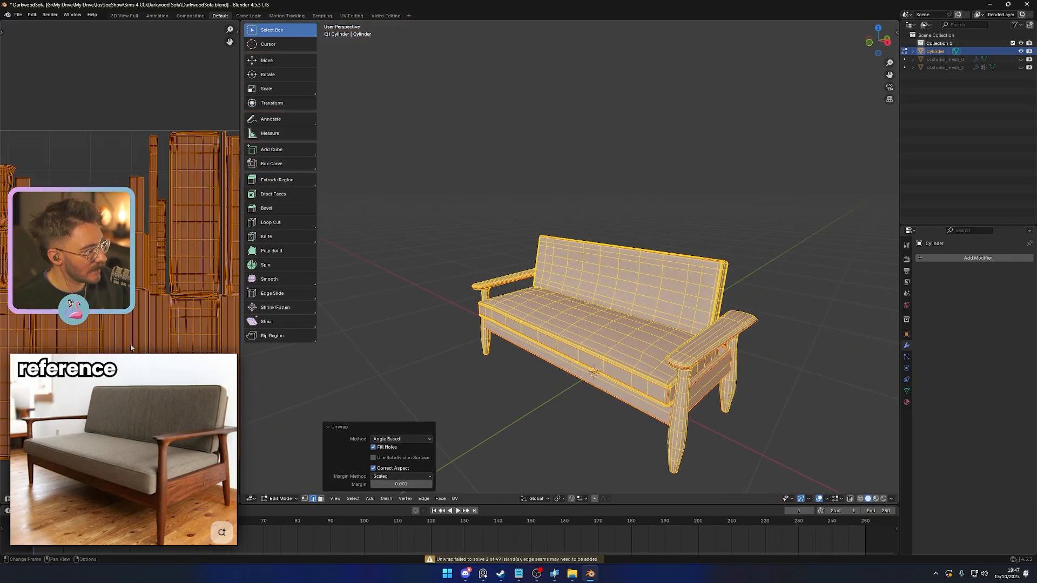
- Examine the sofa's UV layout for the arrangement and spacing of its islands
{"action": "scroll", "coordinate": [151, 347], "scroll_direction": "up", "scroll_amount": 4}
{"action": "middle_click_drag", "start_coordinate": [70, 338], "coordinate": [33, 328]}
{"action": "scroll", "coordinate": [43, 334], "scroll_direction": "down", "scroll_amount": 1}
{"action": "middle_click_drag", "start_coordinate": [43, 372], "coordinate": [209, 355]}
{"action": "middle_click_drag", "start_coordinate": [149, 330], "coordinate": [130, 335]}
{"action": "scroll", "coordinate": [129, 333], "scroll_direction": "down", "scroll_amount": 2}
{"action": "middle_click_drag", "start_coordinate": [166, 367], "coordinate": [91, 316]}
{"action": "scroll", "coordinate": [92, 319], "scroll_direction": "up", "scroll_amount": 2}
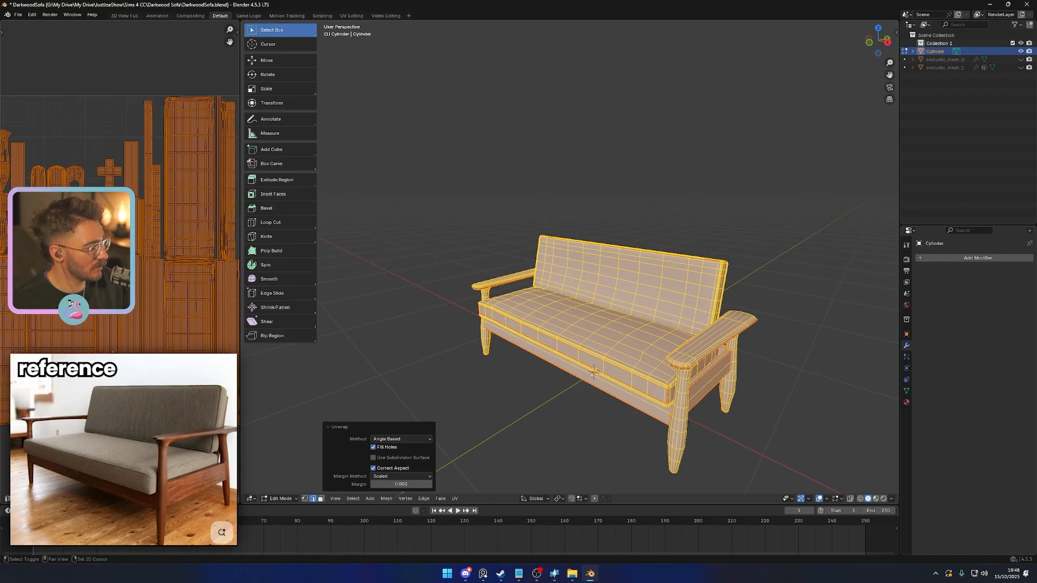
- Set the unwrap margin to 0.005
{"action": "scroll", "coordinate": [132, 343], "scroll_direction": "down", "scroll_amount": 3}
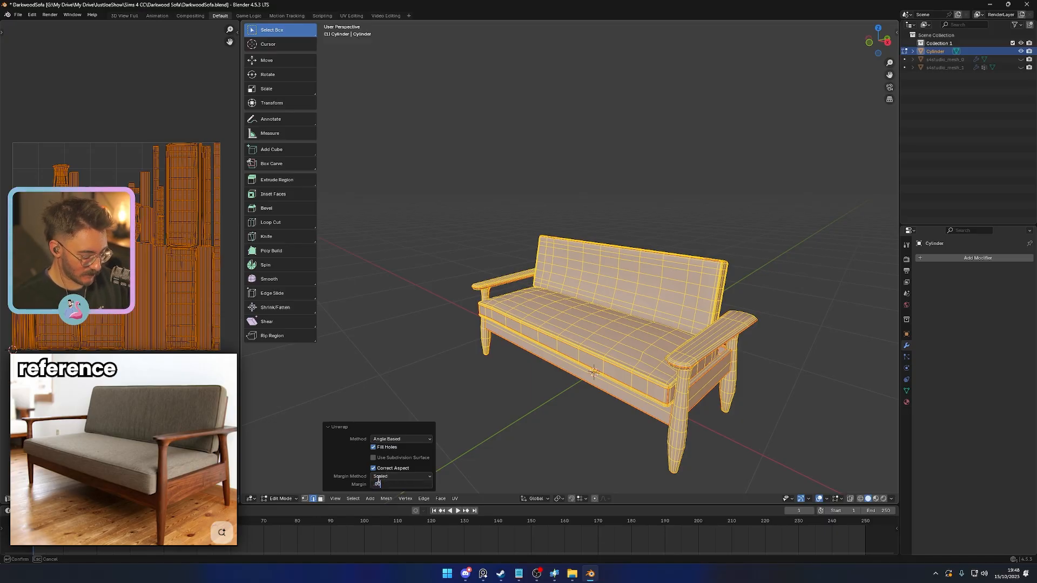
{"action": "key", "text": "Return"}
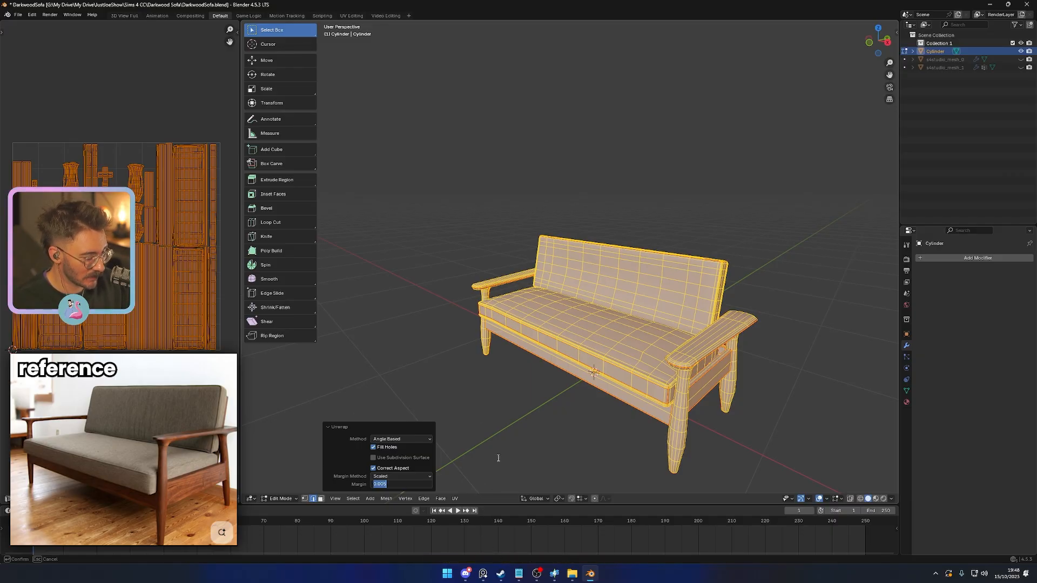
{"action": "key", "text": "Return"}
- Clear the selection and isolate the three long slats underneath the sofa seat
{"action": "middle_click_drag", "start_coordinate": [580, 432], "coordinate": [587, 385]}
{"action": "scroll", "coordinate": [135, 305], "scroll_direction": "up", "scroll_amount": 5}
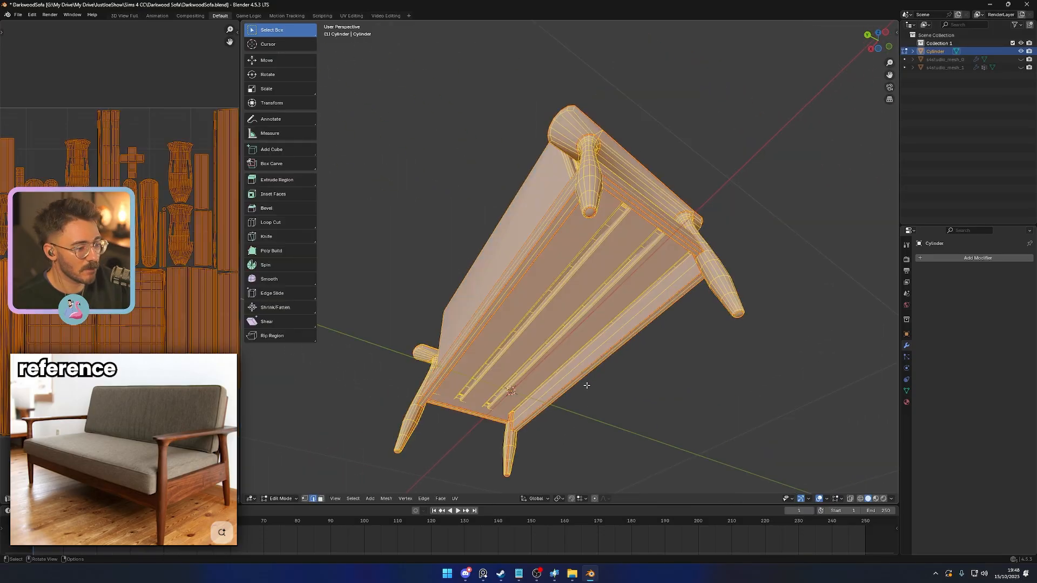
{"action": "middle_click_drag", "start_coordinate": [607, 338], "coordinate": [537, 366]}
{"action": "key", "text": "alt+a"}
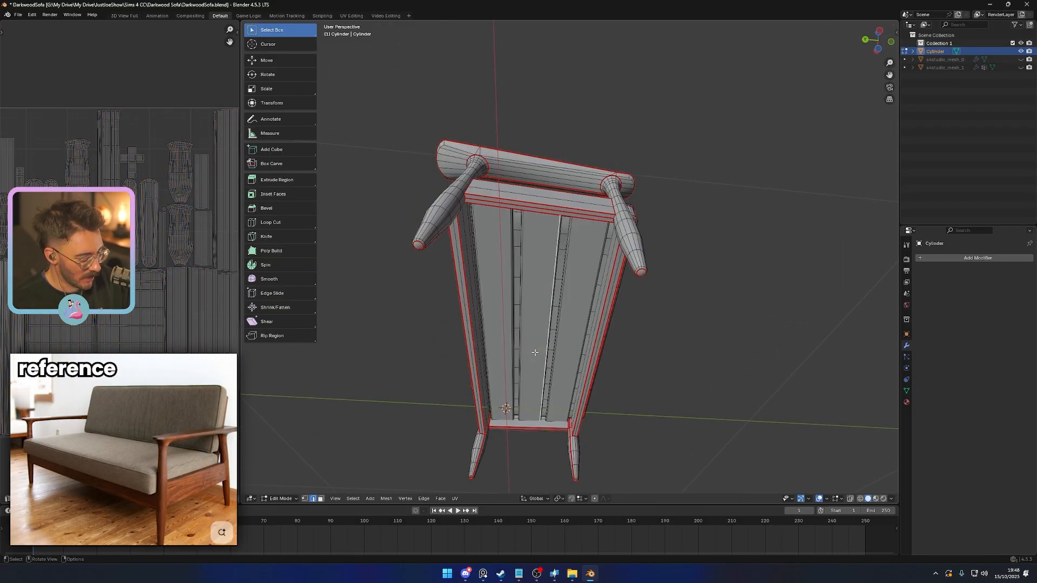
{"action": "key", "text": "l"}
{"action": "key", "text": "l"}
{"action": "key", "text": "l"}
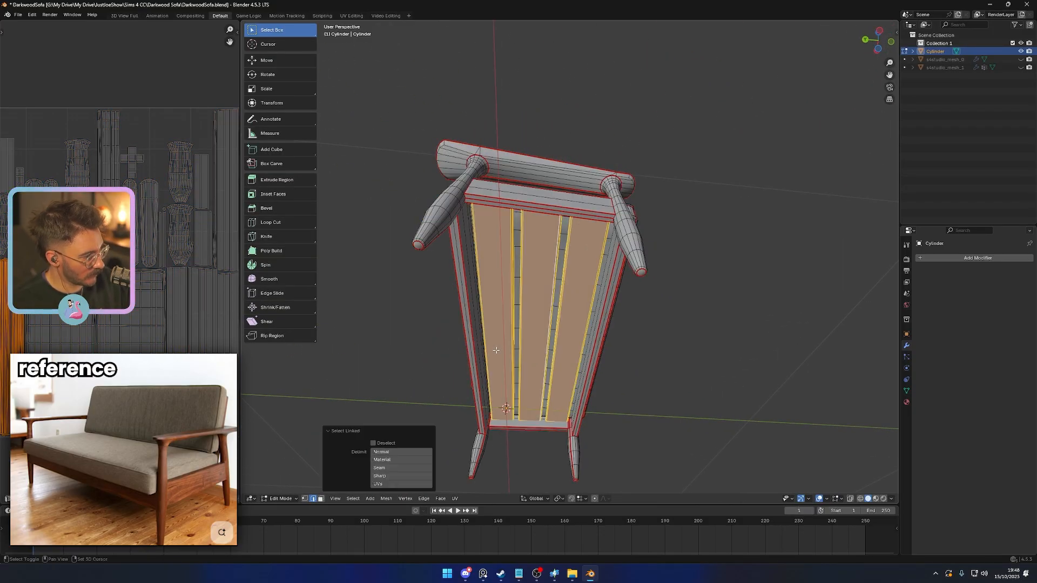
{"action": "key", "text": "shift+h"}
- Select a lengthwise edge on each of the three slats and mark them as seams
{"action": "middle_click_drag", "start_coordinate": [551, 345], "coordinate": [645, 364]}
{"action": "scroll", "coordinate": [639, 338], "scroll_direction": "up", "scroll_amount": 3}
{"action": "left_click", "coordinate": [621, 325]}
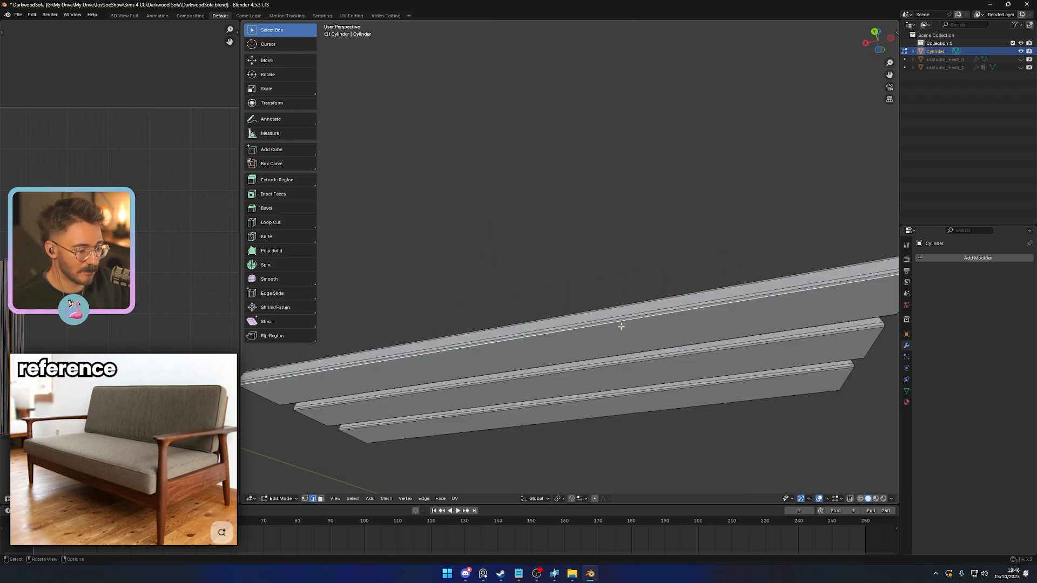
{"action": "left_click", "coordinate": [621, 364], "text": "shift"}
{"action": "left_click", "coordinate": [620, 397], "text": "shift"}
{"action": "right_click", "coordinate": [614, 421]}
{"action": "left_click", "coordinate": [614, 423]}
- Select all three isolated slats and unwrap their UVs
{"action": "scroll", "coordinate": [606, 413], "scroll_direction": "down", "scroll_amount": 2}
{"action": "key", "text": "a"}
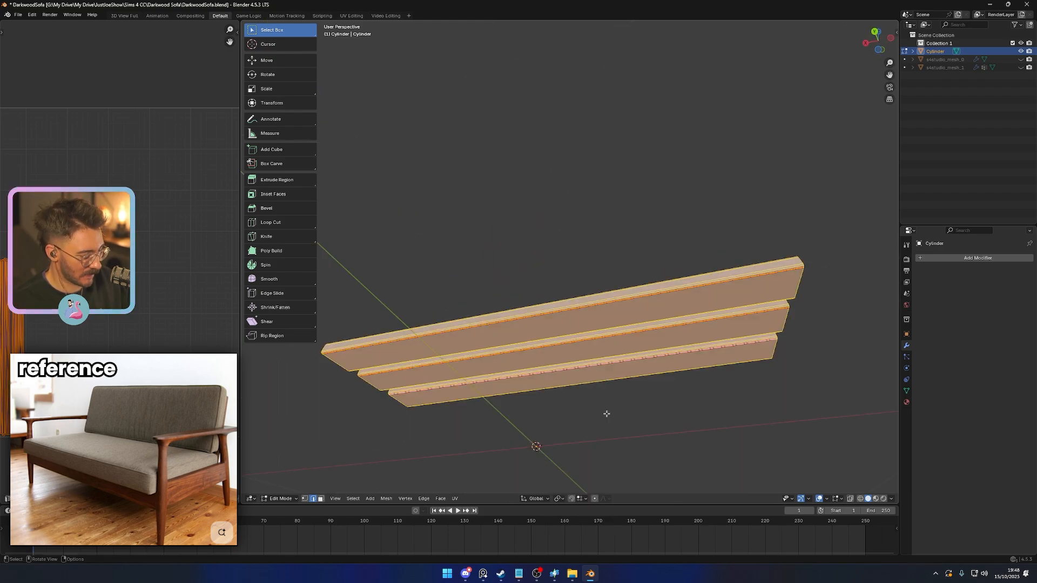
{"action": "key", "text": "u"}
{"action": "left_click", "coordinate": [607, 416]}
- Reveal the hidden geometry and unwrap the entire sofa with the new slat seams
{"action": "key", "text": "alt+h"}
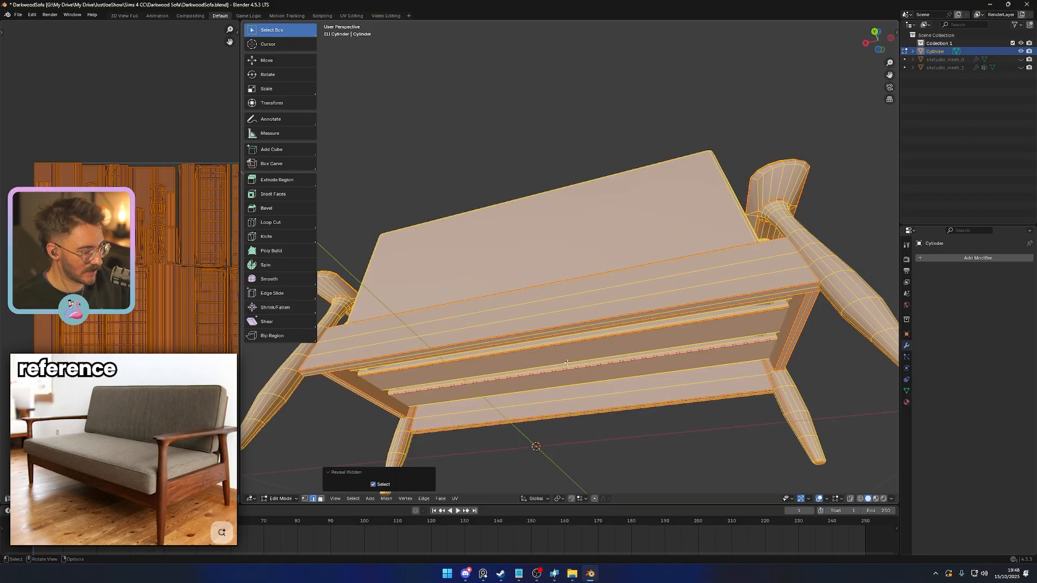
{"action": "scroll", "coordinate": [567, 363], "scroll_direction": "down", "scroll_amount": 3}
{"action": "middle_click_drag", "start_coordinate": [567, 363], "coordinate": [561, 398]}
{"action": "key", "text": "Tab"}
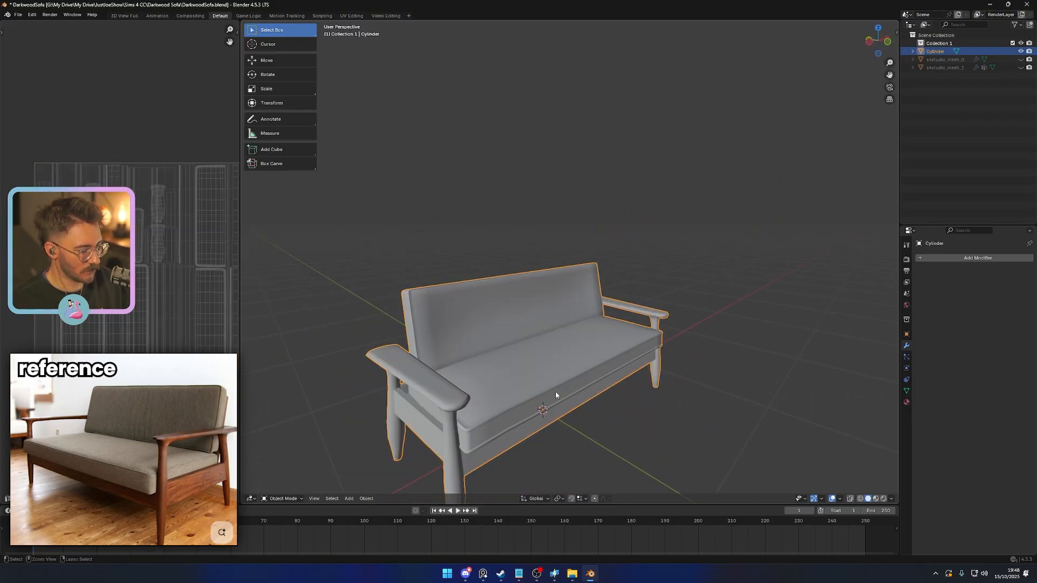
{"action": "key", "text": "a"}
{"action": "key", "text": "Tab"}
{"action": "key", "text": "u"}
{"action": "left_click", "coordinate": [595, 408]}
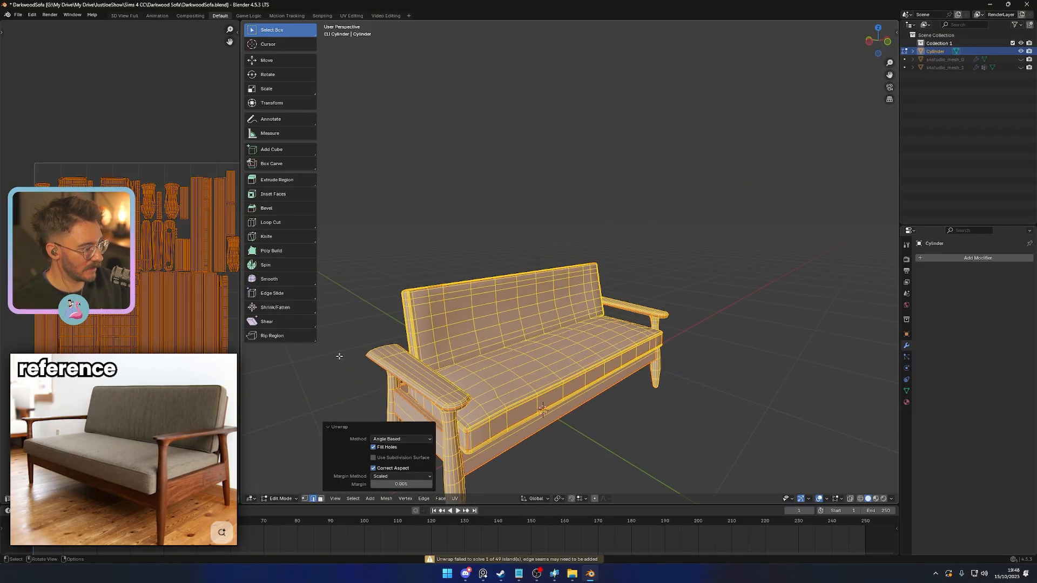
{"action": "scroll", "coordinate": [130, 313], "scroll_direction": "up", "scroll_amount": 6}
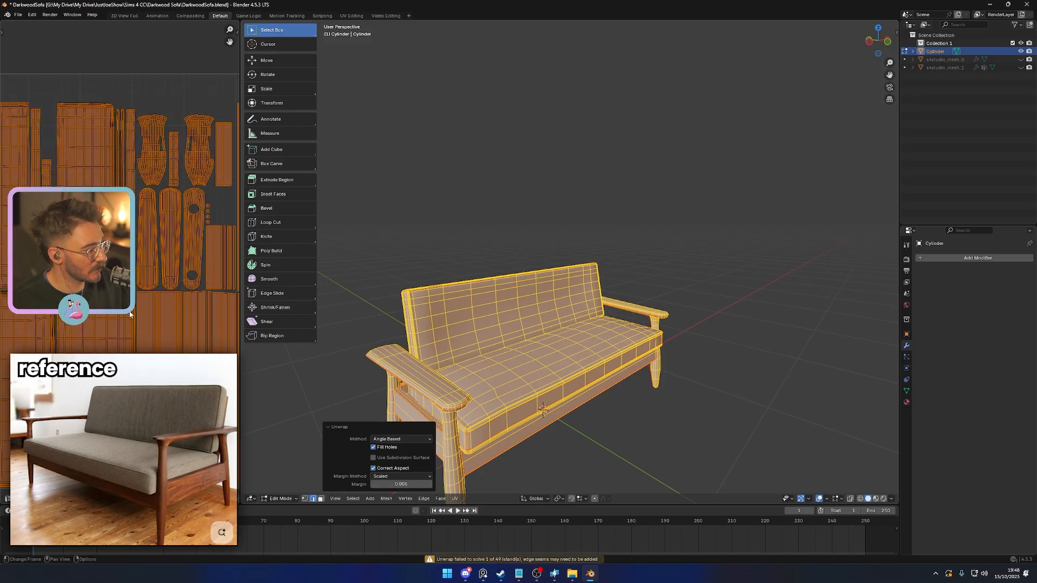
- Isolate the flat back panel behind the backrest cushion and clear the selection
{"action": "scroll", "coordinate": [130, 313], "scroll_direction": "down", "scroll_amount": 3}
{"action": "middle_click_drag", "start_coordinate": [535, 372], "coordinate": [641, 325]}
{"action": "key", "text": "alt+a"}
{"action": "key", "text": "l"}
{"action": "key", "text": "shift+h"}
{"action": "key", "text": "alt+a"}
- Select the edge loop around the back panel's large face and mark it as a seam
{"action": "left_click", "coordinate": [665, 325], "text": "alt"}
{"action": "right_click", "coordinate": [731, 401]}
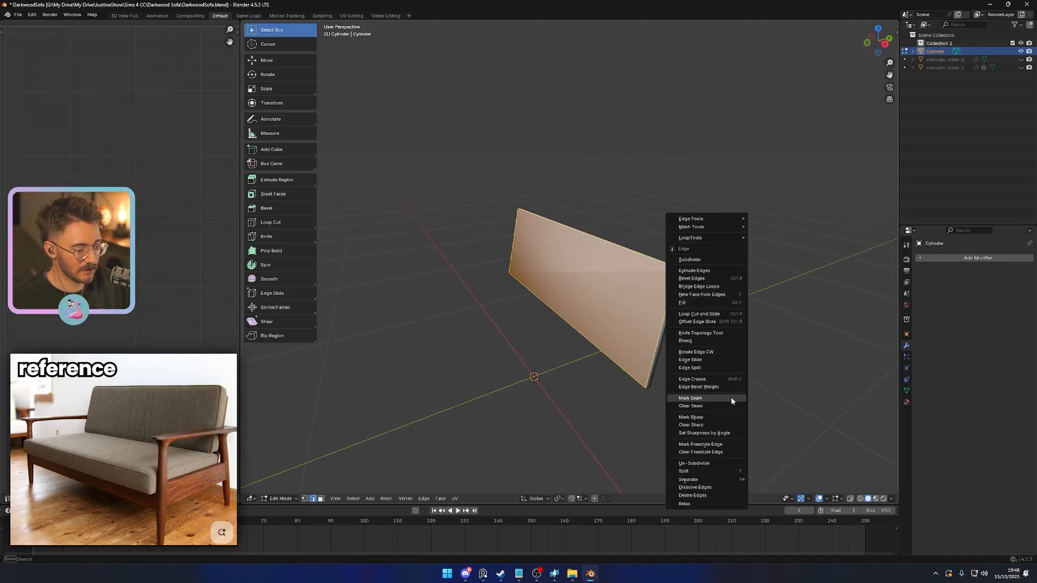
{"action": "left_click", "coordinate": [731, 398]}
- Mark the short edges across the back panel's rim at its lower corner as a seam
{"action": "middle_click_drag", "start_coordinate": [706, 394], "coordinate": [502, 296]}
{"action": "key", "text": "alt+a"}
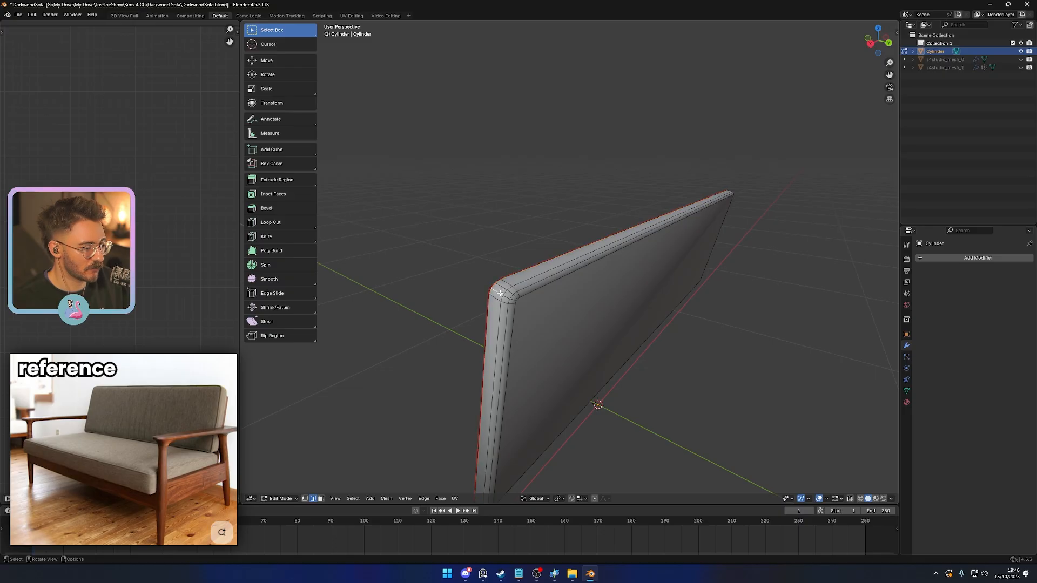
{"action": "middle_click_drag", "start_coordinate": [588, 319], "coordinate": [548, 289]}
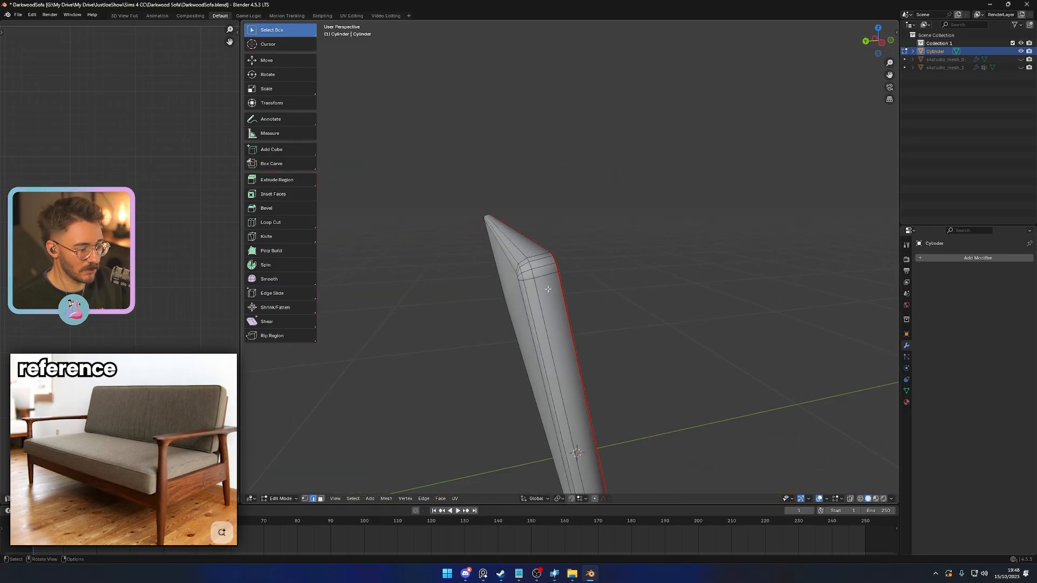
{"action": "middle_click_drag", "start_coordinate": [550, 331], "coordinate": [552, 293]}
{"action": "left_click", "coordinate": [542, 79], "text": "alt+shift"}
{"action": "middle_click_drag", "start_coordinate": [542, 79], "coordinate": [743, 148]}
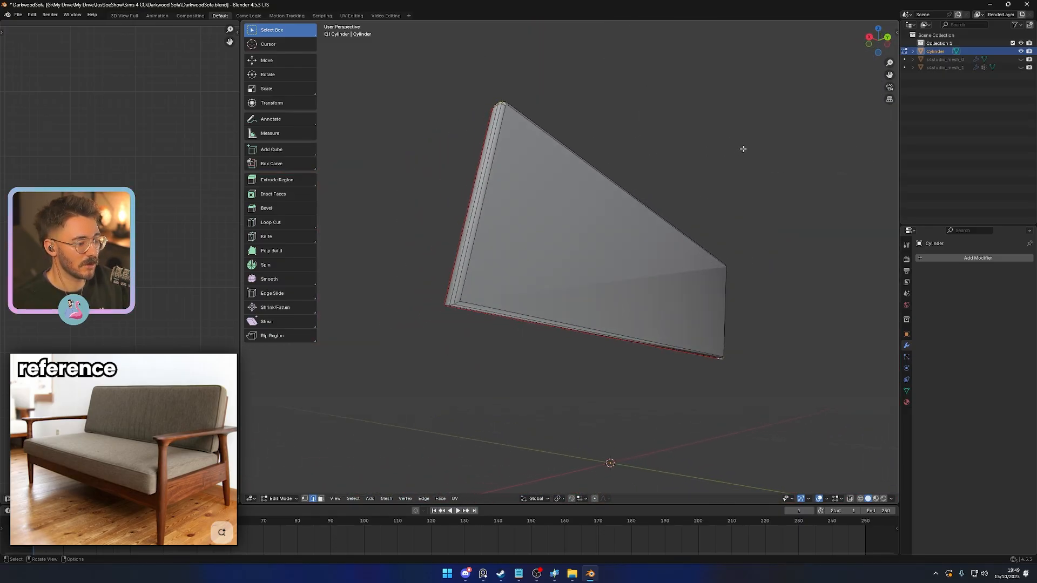
{"action": "left_click", "coordinate": [451, 303], "text": "alt+shift"}
{"action": "middle_click_drag", "start_coordinate": [475, 313], "coordinate": [496, 287]}
{"action": "right_click", "coordinate": [456, 331]}
{"action": "left_click", "coordinate": [453, 328]}
- Select the whole isolated back panel and unwrap its UVs
{"action": "key", "text": "a"}
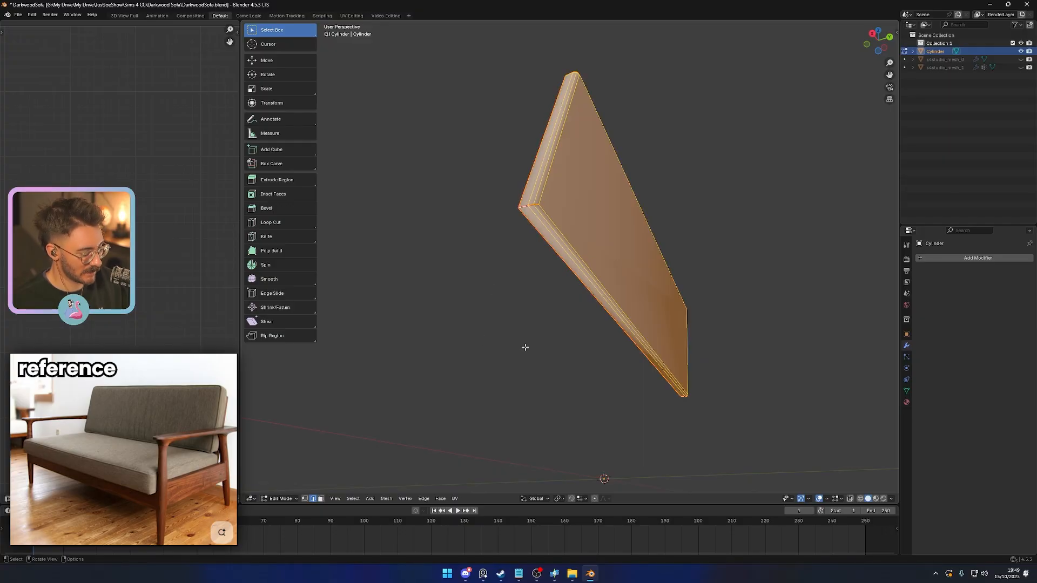
{"action": "key", "text": "u"}
{"action": "left_click", "coordinate": [475, 341]}
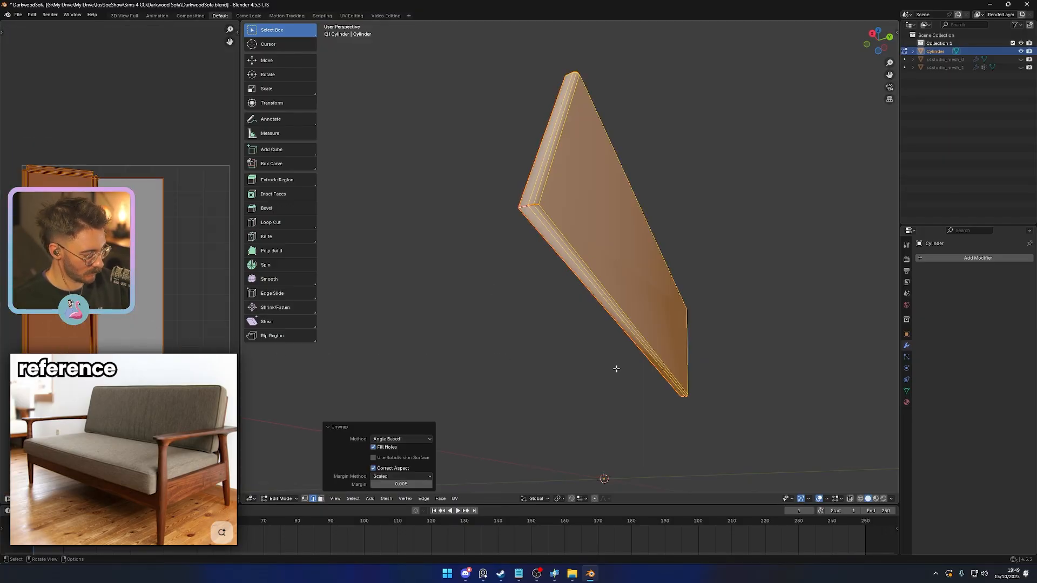
- Reveal the hidden geometry, unwrap the whole sofa and check the model in Object Mode
{"action": "key", "text": "alt+h"}
{"action": "right_click", "coordinate": [595, 381]}
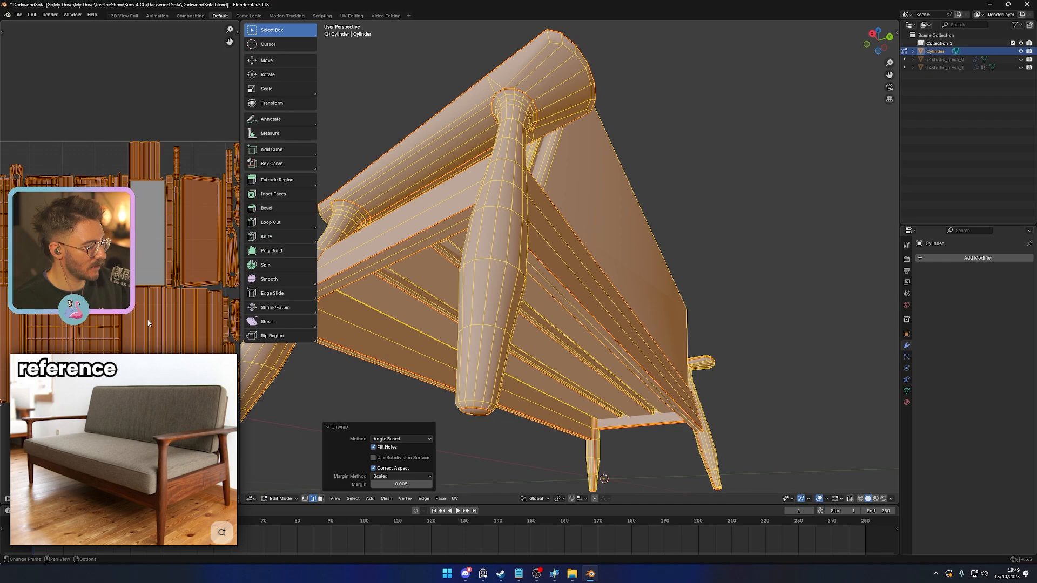
{"action": "middle_click_drag", "start_coordinate": [594, 432], "coordinate": [517, 422]}
{"action": "key", "text": "Tab"}
{"action": "scroll", "coordinate": [516, 423], "scroll_direction": "down", "scroll_amount": 5}
{"action": "middle_click_drag", "start_coordinate": [459, 394], "coordinate": [493, 414]}
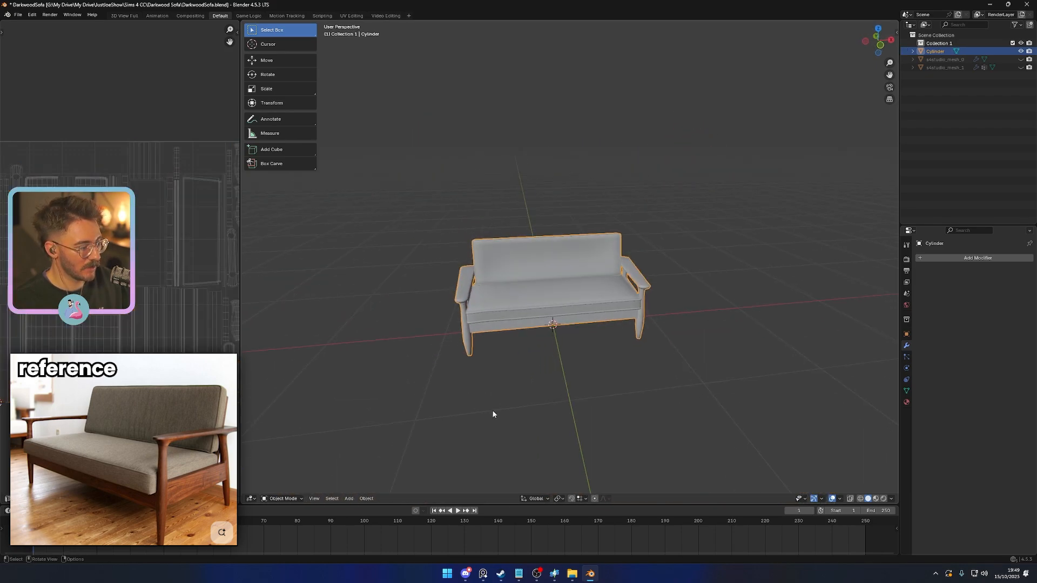
{"action": "scroll", "coordinate": [493, 414], "scroll_direction": "up", "scroll_amount": 4}
{"action": "scroll", "coordinate": [150, 338], "scroll_direction": "down", "scroll_amount": 1}
- Return to Edit Mode and unwrap the entire sofa with a margin of 0.01
{"action": "key", "text": "Tab"}
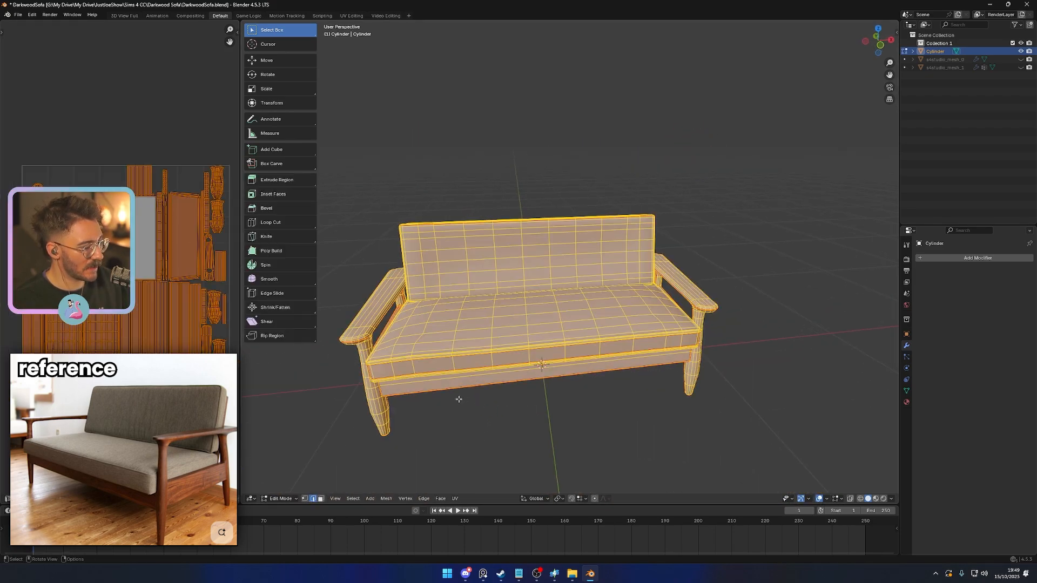
{"action": "key", "text": "u"}
{"action": "left_click", "coordinate": [378, 408]}
{"action": "left_click", "coordinate": [431, 485]}
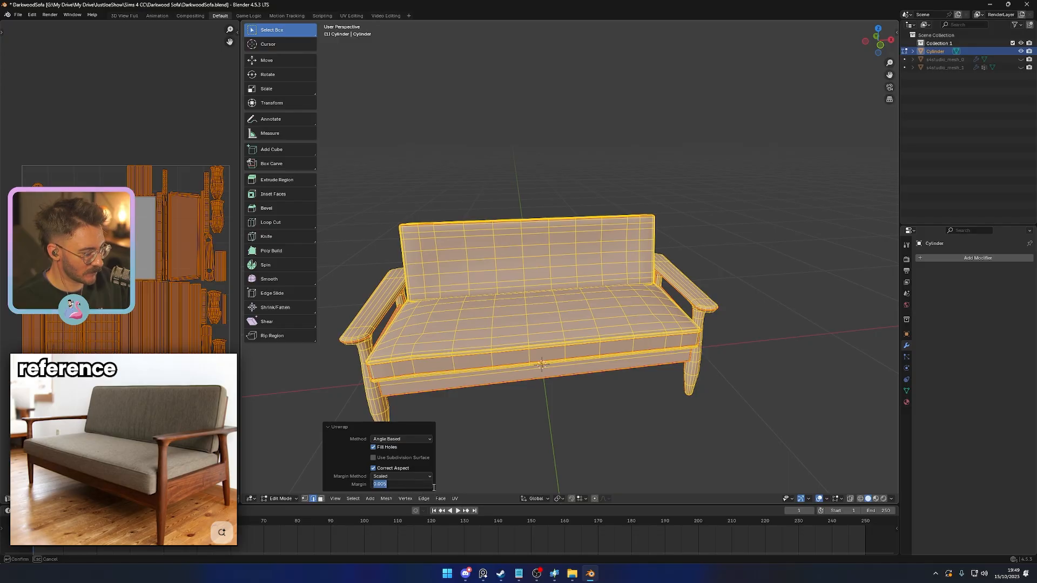
{"action": "type", "text": "0.01"}
{"action": "key", "text": "Return"}
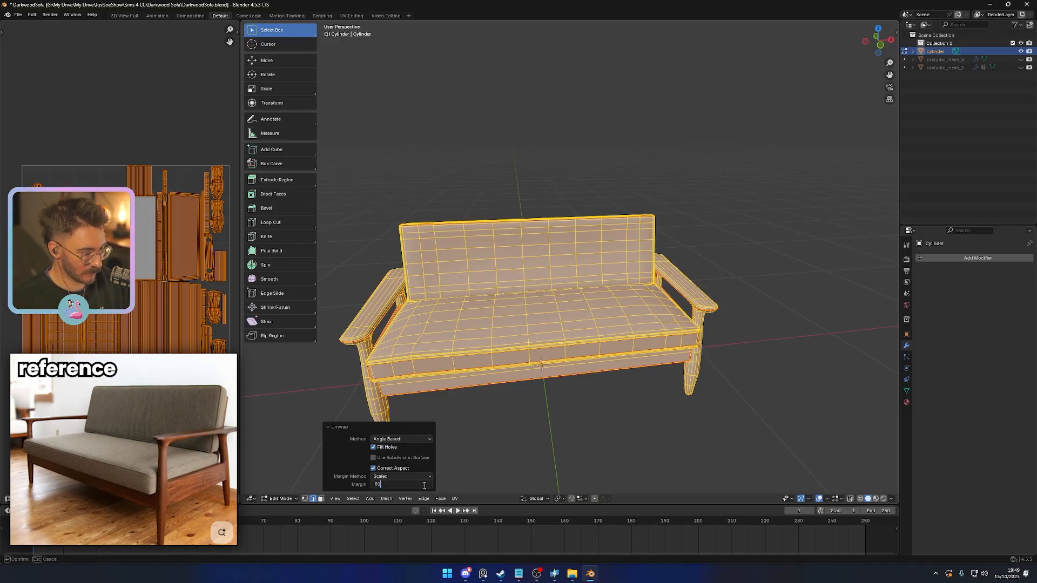
- Return the sofa to Object Mode and save the file
{"action": "scroll", "coordinate": [137, 345], "scroll_direction": "up", "scroll_amount": 3}
{"action": "key", "text": "Tab"}
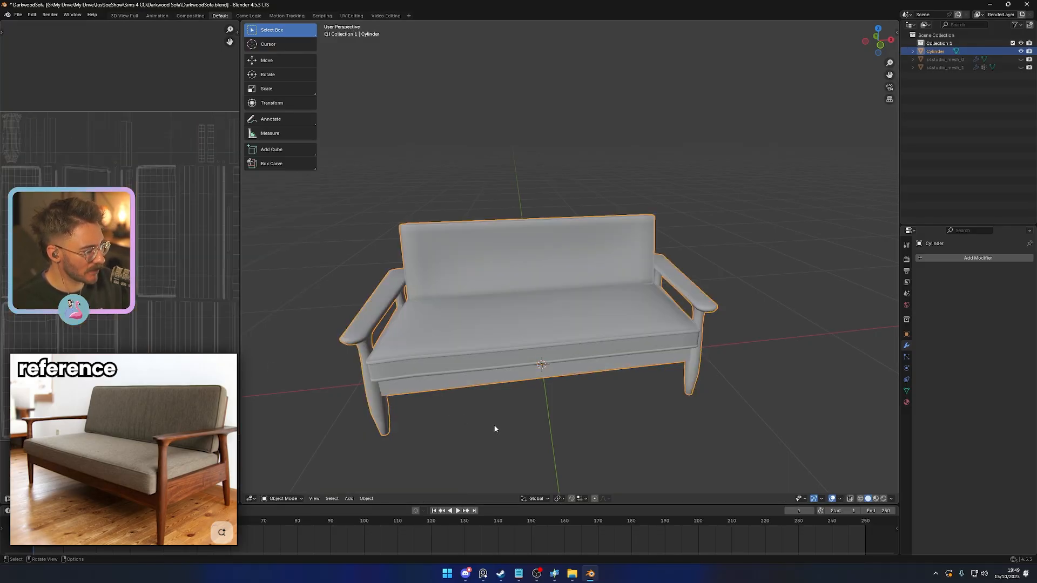
{"action": "scroll", "coordinate": [494, 423], "scroll_direction": "down", "scroll_amount": 2}
{"action": "key", "text": "ctrl+s"}
{"action": "scroll", "coordinate": [494, 423], "scroll_direction": "up", "scroll_amount": 2}
{"action": "left_click", "coordinate": [504, 422]}
{"action": "middle_click_drag", "start_coordinate": [504, 422], "coordinate": [528, 422]}
{"action": "left_click", "coordinate": [549, 349]}
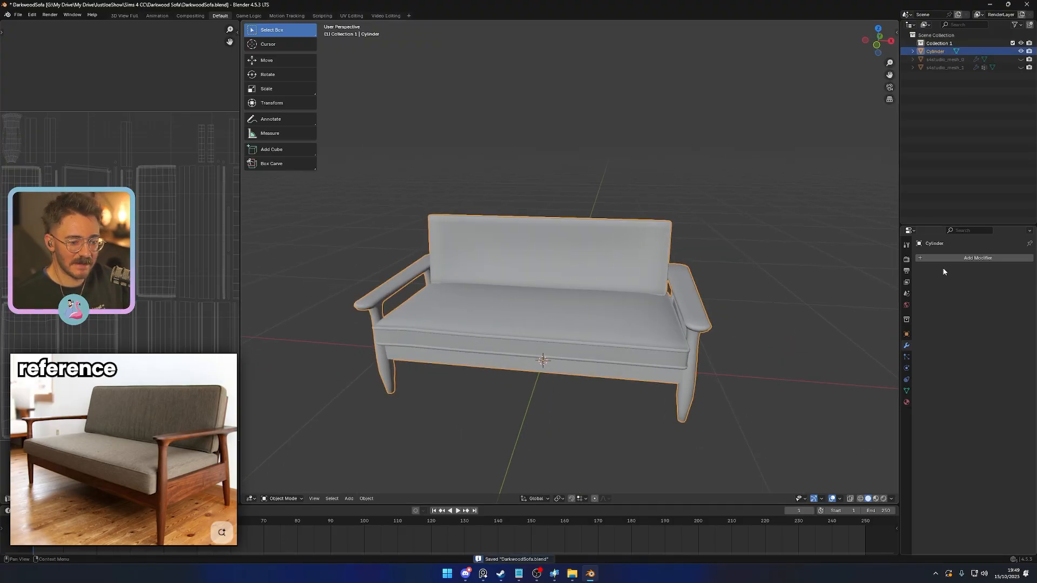
- Add an Edge Split modifier to the sofa with Edge Angle disabled, so only sharp edges are split
{"action": "left_click", "coordinate": [949, 259]}
{"action": "left_click", "coordinate": [845, 406]}
{"action": "left_click", "coordinate": [949, 260]}
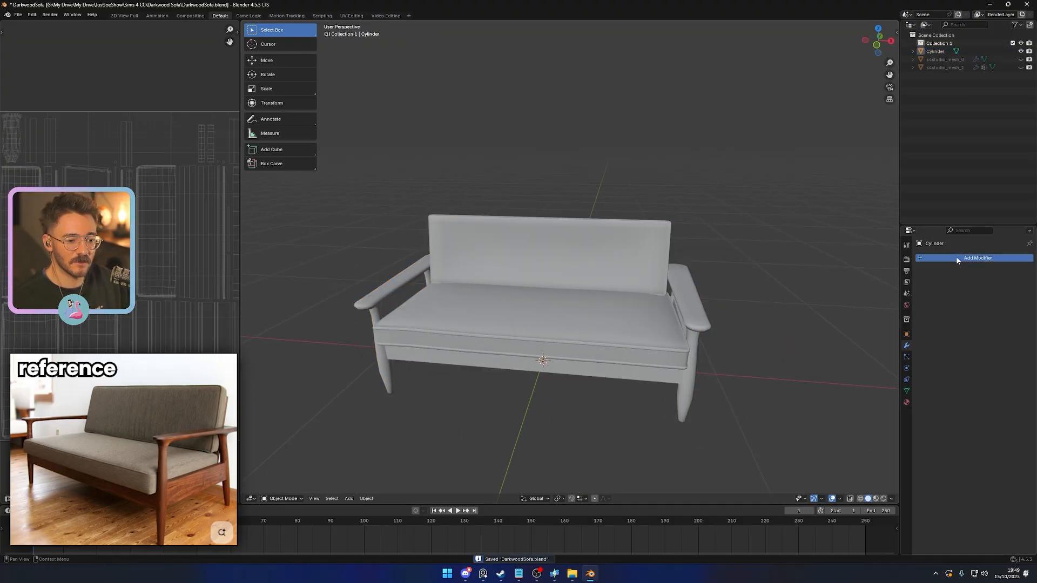
{"action": "left_click", "coordinate": [957, 257]}
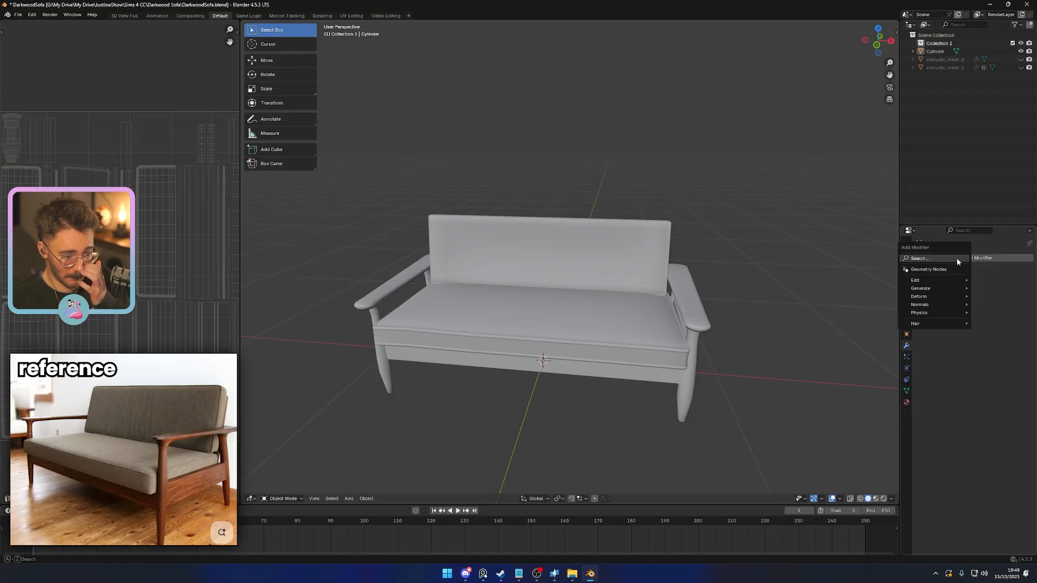
{"action": "type", "text": "edg"}
{"action": "key", "text": "Return"}
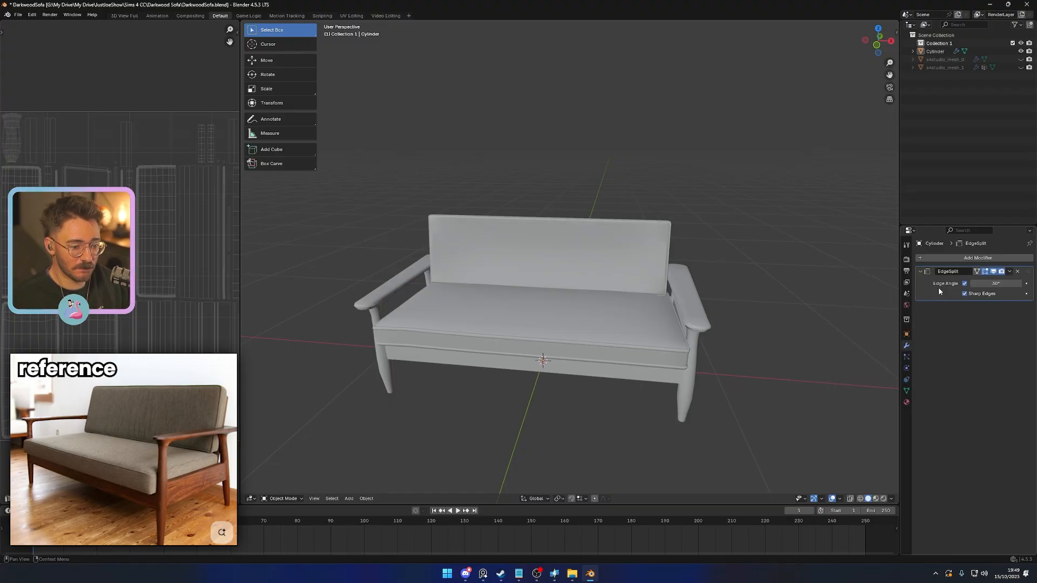
{"action": "left_click", "coordinate": [964, 283]}
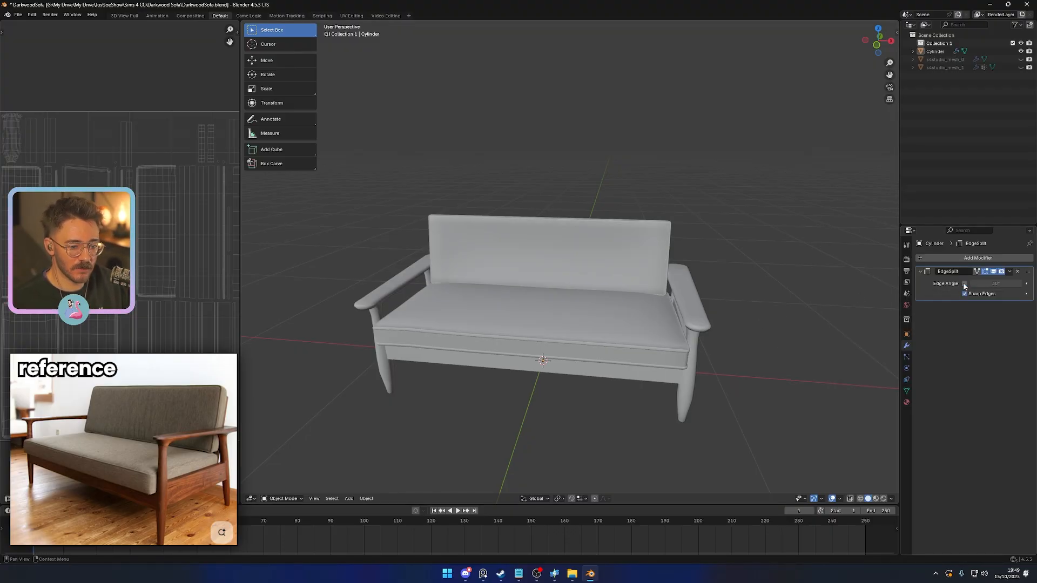
- Check the sofa's shading with the Edge Split modifier and save the file
{"action": "middle_click_drag", "start_coordinate": [648, 331], "coordinate": [677, 389]}
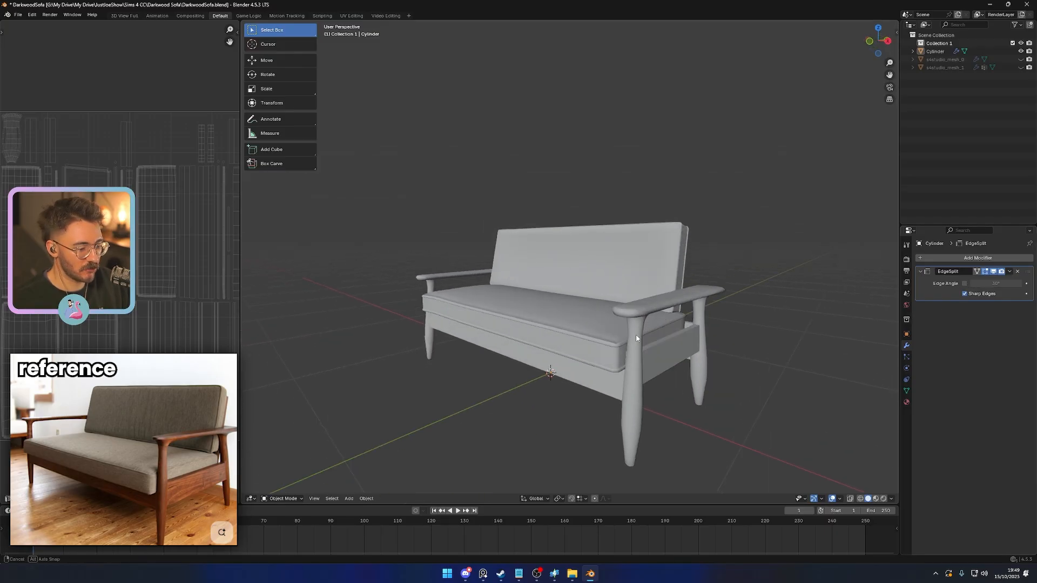
{"action": "key", "text": "Tab"}
{"action": "key", "text": "Tab"}
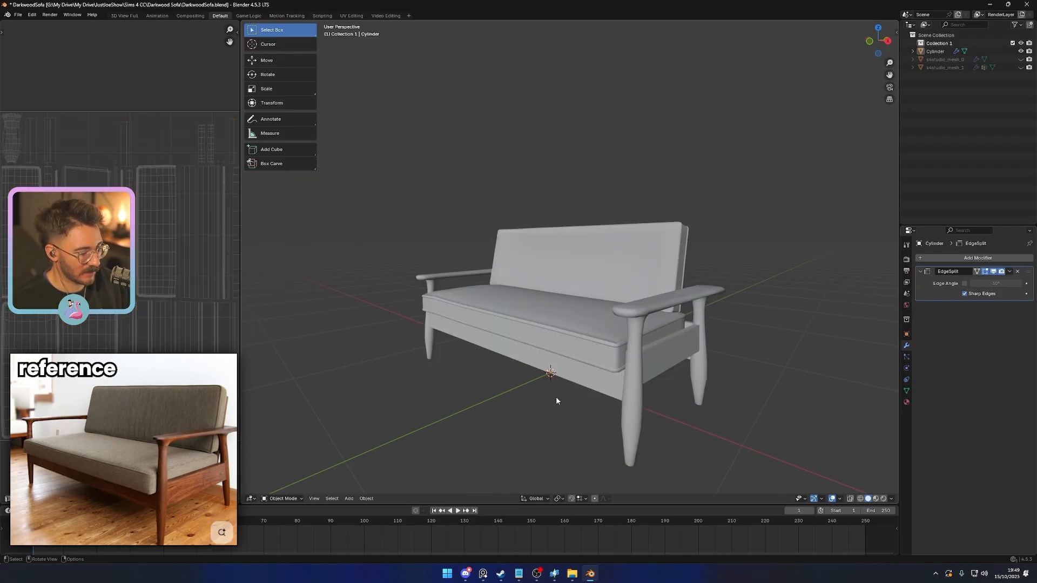
{"action": "mouse_move", "coordinate": [563, 365]}
{"action": "middle_mouse_down"}
{"action": "mouse_move", "coordinate": [556, 359]}
{"action": "mouse_move", "coordinate": [583, 370]}
{"action": "middle_mouse_up"}
{"action": "key", "text": "ctrl+s"}
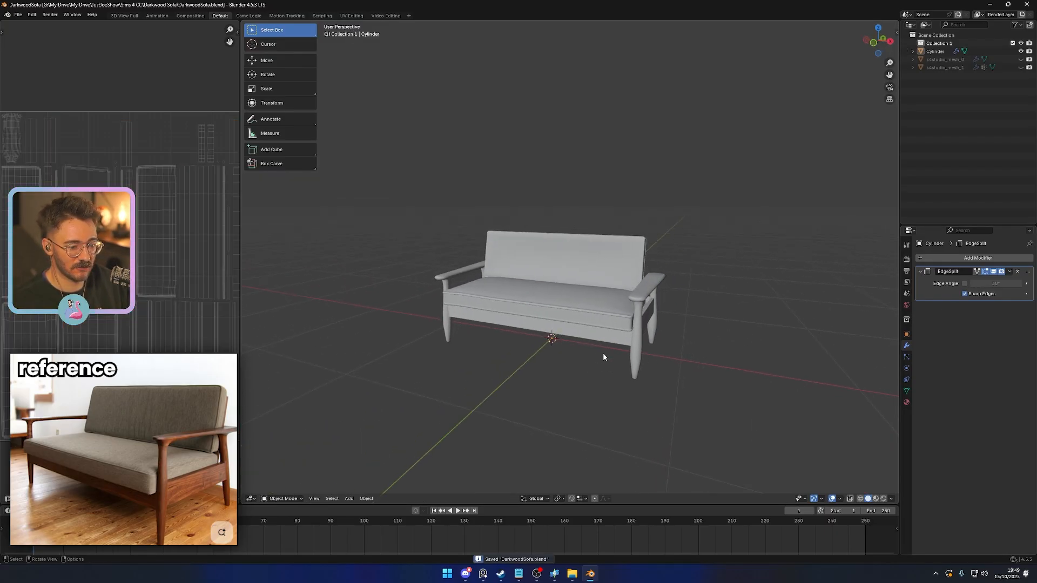
- Apply the Edge Split modifier to the sofa in Object Mode
{"action": "key", "text": "Tab"}
- Try merging all the sofa's vertices by distance in Edit Mode, undo the merge and return to Object Mode
{"action": "key", "text": "Tab"}
{"action": "middle_click_drag", "start_coordinate": [818, 316], "coordinate": [802, 321]}
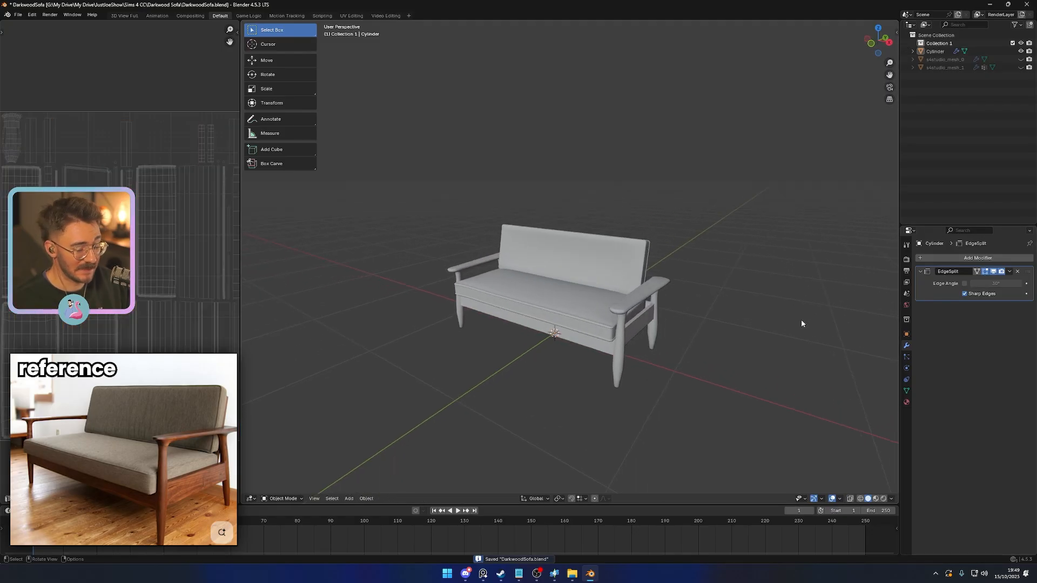
{"action": "key", "text": "ctrl+a"}
{"action": "key", "text": "Tab"}
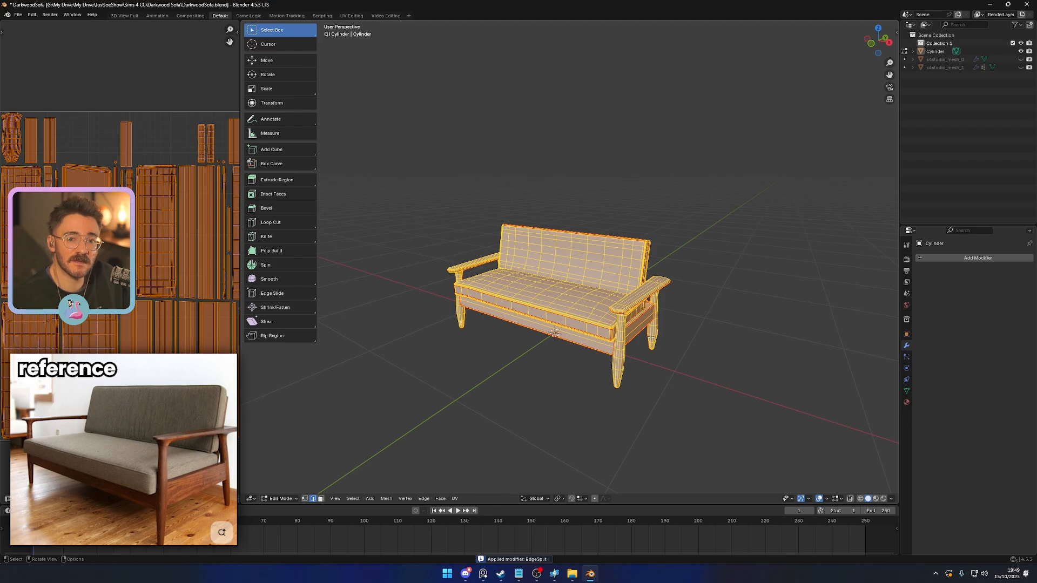
{"action": "key", "text": "1"}
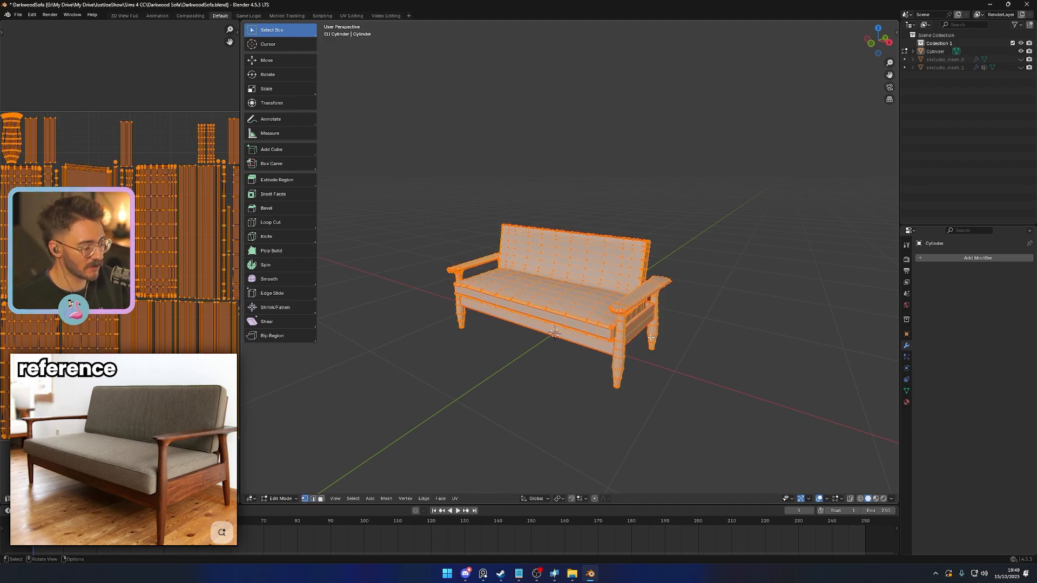
{"action": "key", "text": "m"}
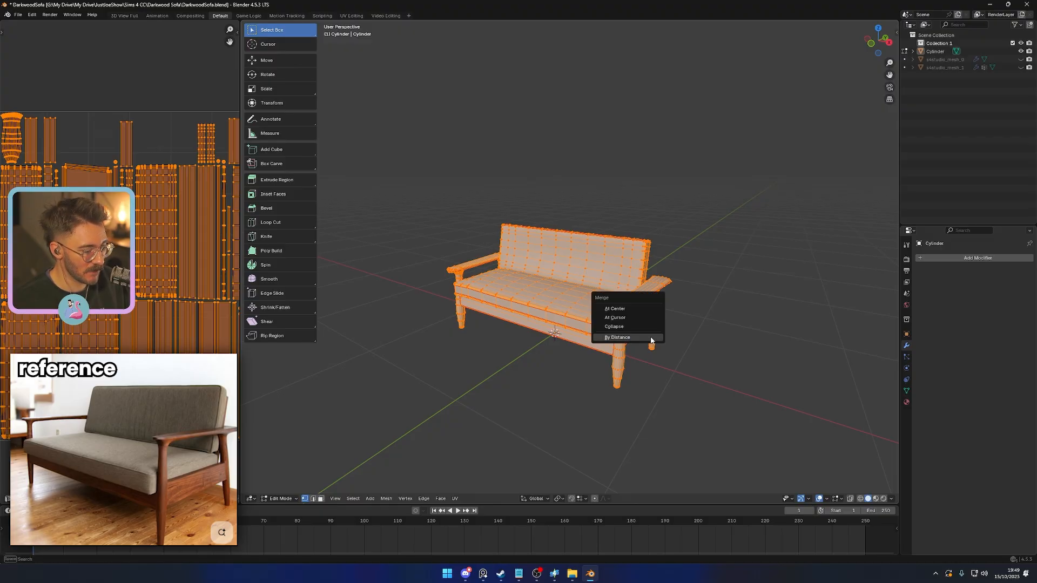
{"action": "left_click", "coordinate": [650, 340]}
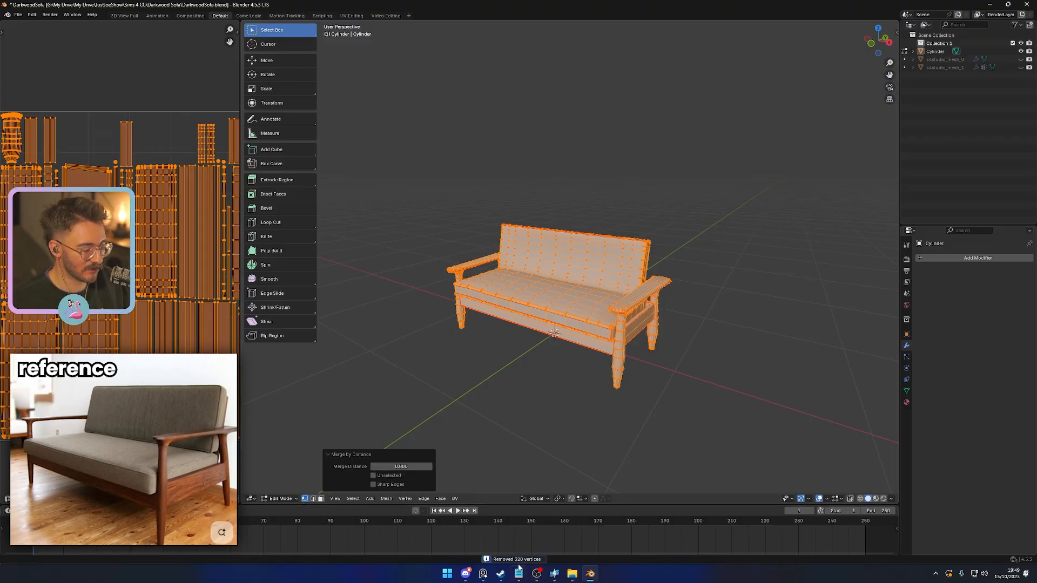
{"action": "key", "text": "ctrl+z"}
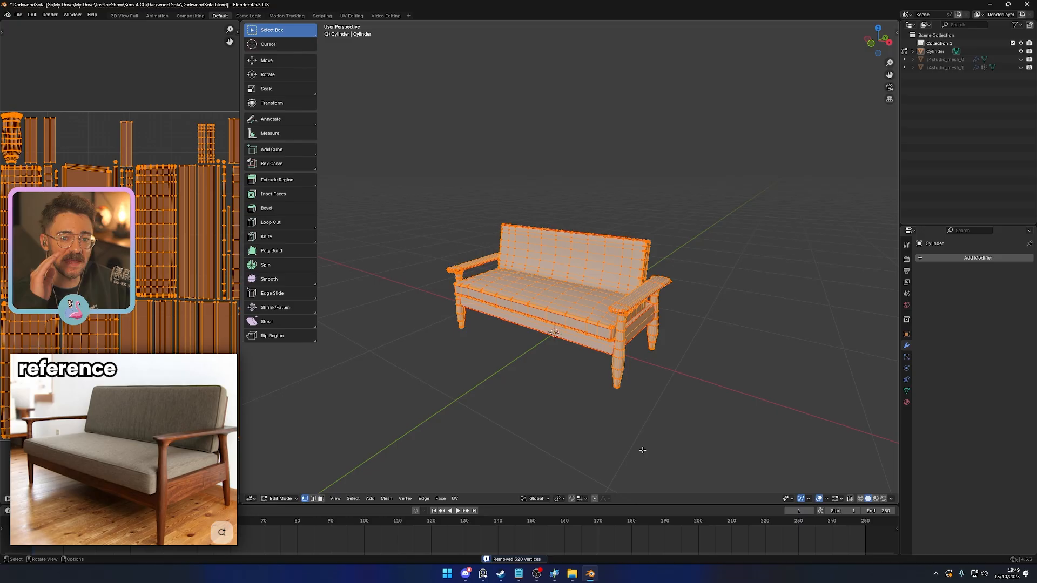
{"action": "key", "text": "Tab"}
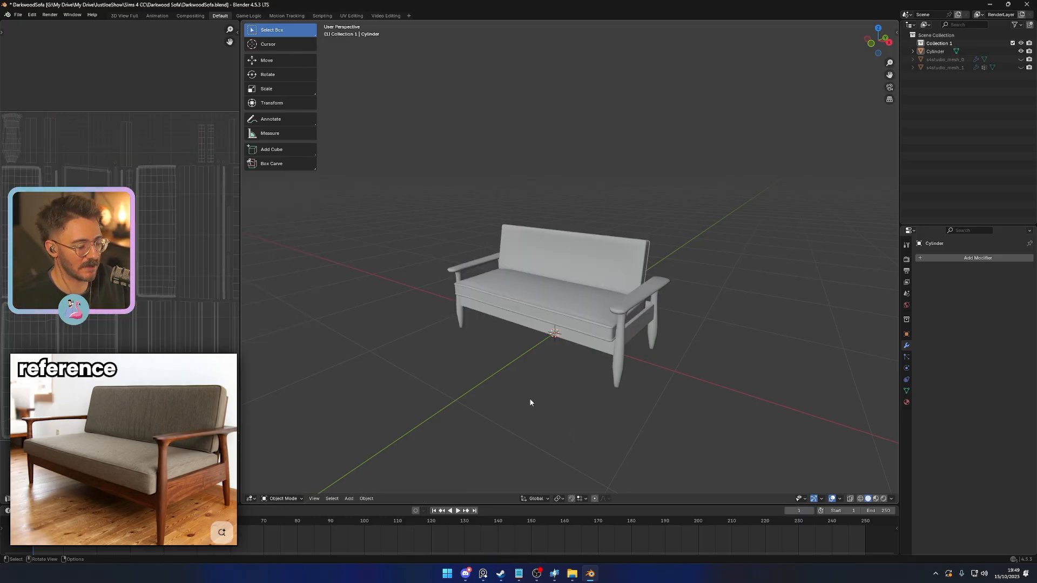
- Save the file and unhide the original s4studio_mesh_0 and s4studio_mesh_1 objects
{"action": "middle_click_drag", "start_coordinate": [494, 360], "coordinate": [527, 363]}
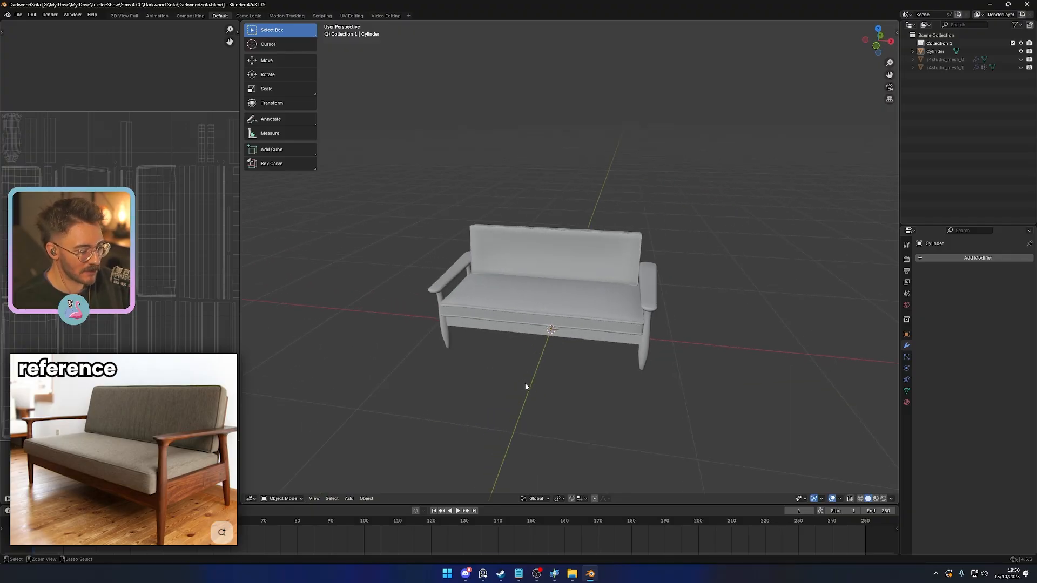
{"action": "key", "text": "ctrl+s"}
{"action": "left_click", "coordinate": [1021, 59]}
{"action": "left_click", "coordinate": [1021, 68]}
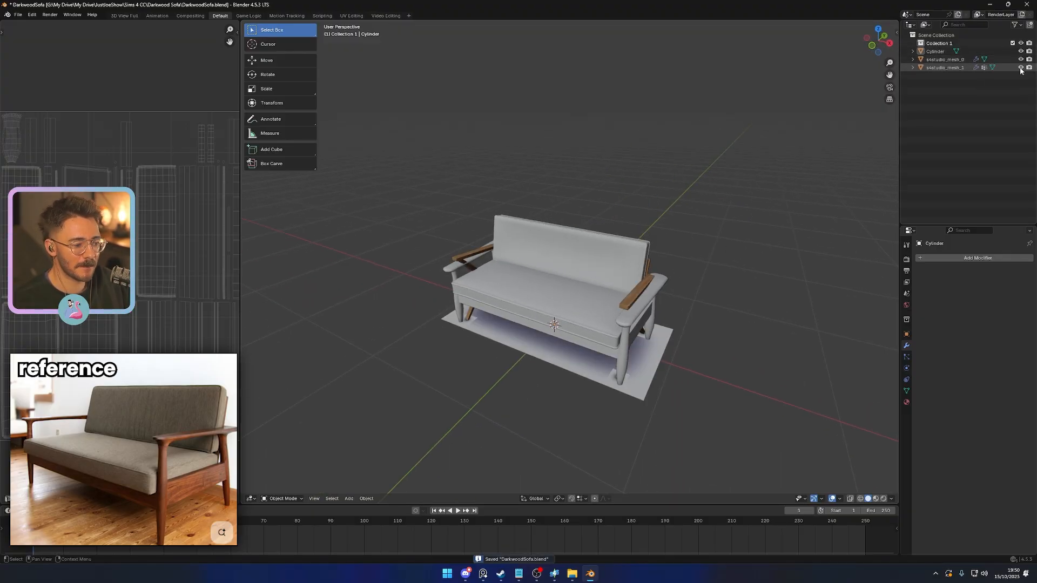
- Examine the S4Studio Mesh Tools cut numbers of the original sofa mesh and the shadow plane in the scene properties
{"action": "left_click", "coordinate": [623, 325]}
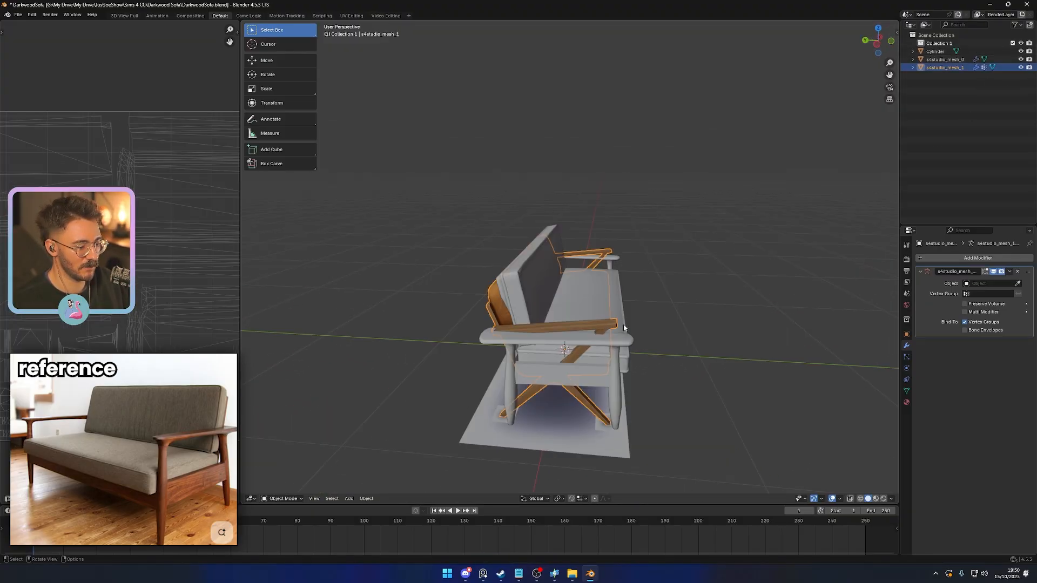
{"action": "middle_click_drag", "start_coordinate": [716, 317], "coordinate": [701, 292]}
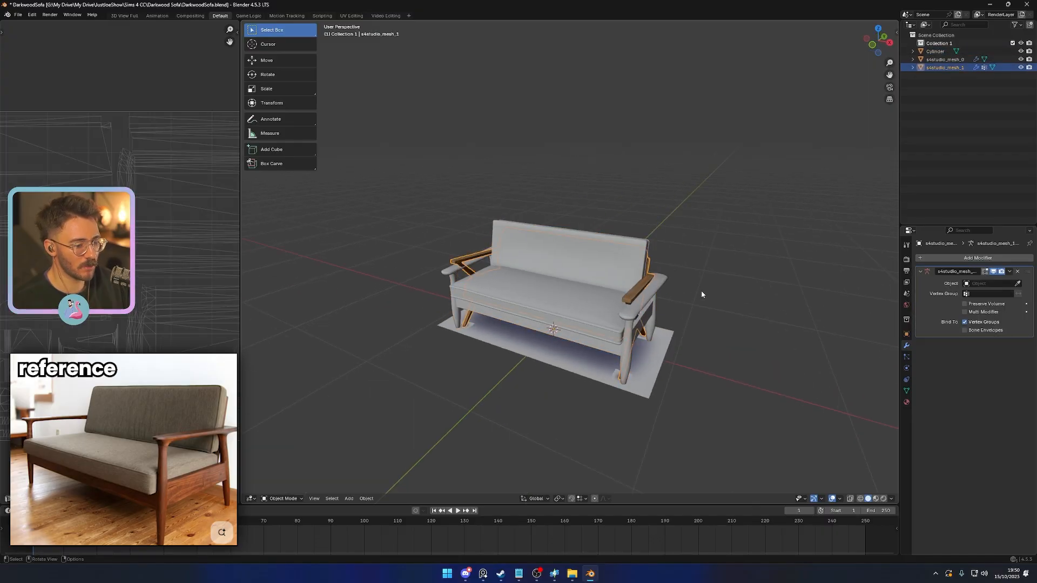
{"action": "left_click", "coordinate": [686, 354]}
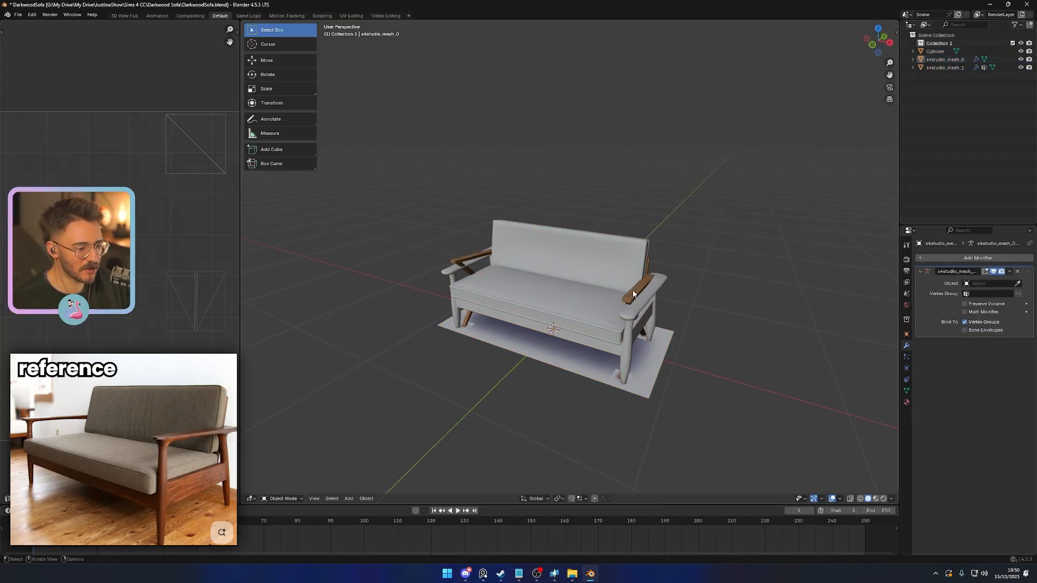
{"action": "left_click", "coordinate": [592, 304]}
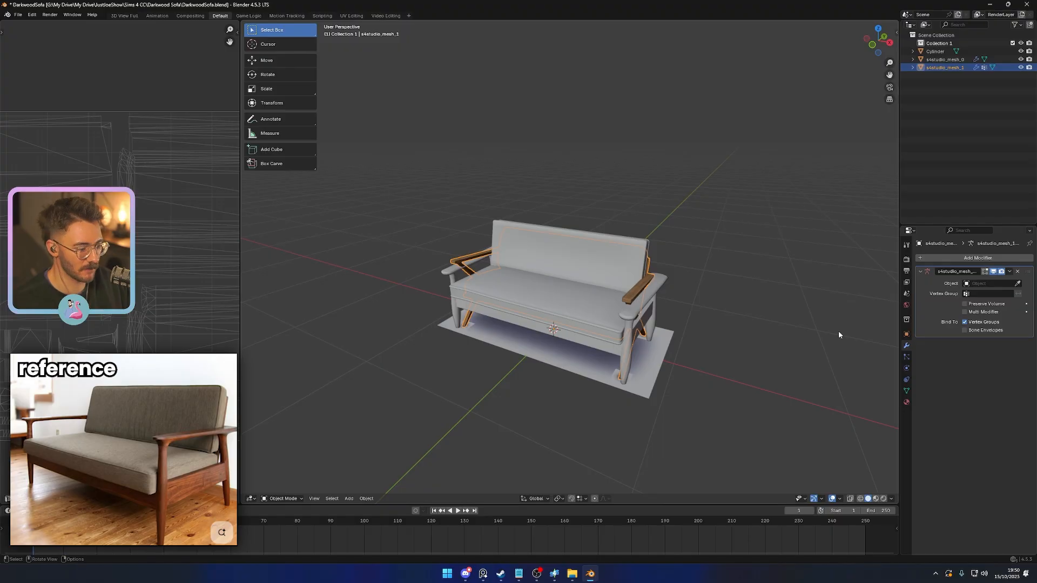
{"action": "left_click", "coordinate": [907, 318]}
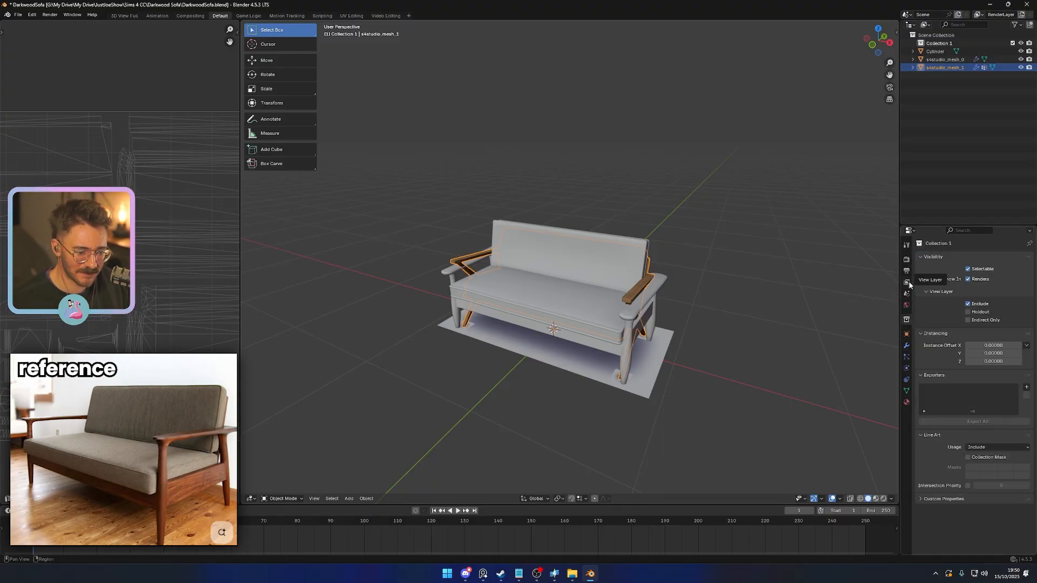
{"action": "left_click", "coordinate": [908, 259]}
{"action": "left_click", "coordinate": [907, 271]}
{"action": "left_click", "coordinate": [907, 262]}
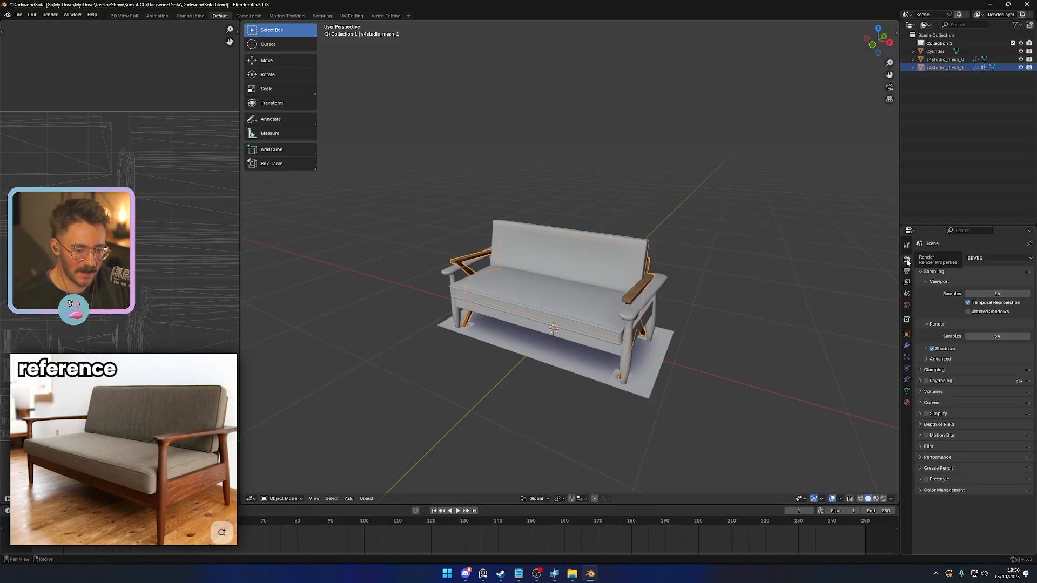
{"action": "left_click", "coordinate": [907, 271]}
{"action": "left_click", "coordinate": [908, 282]}
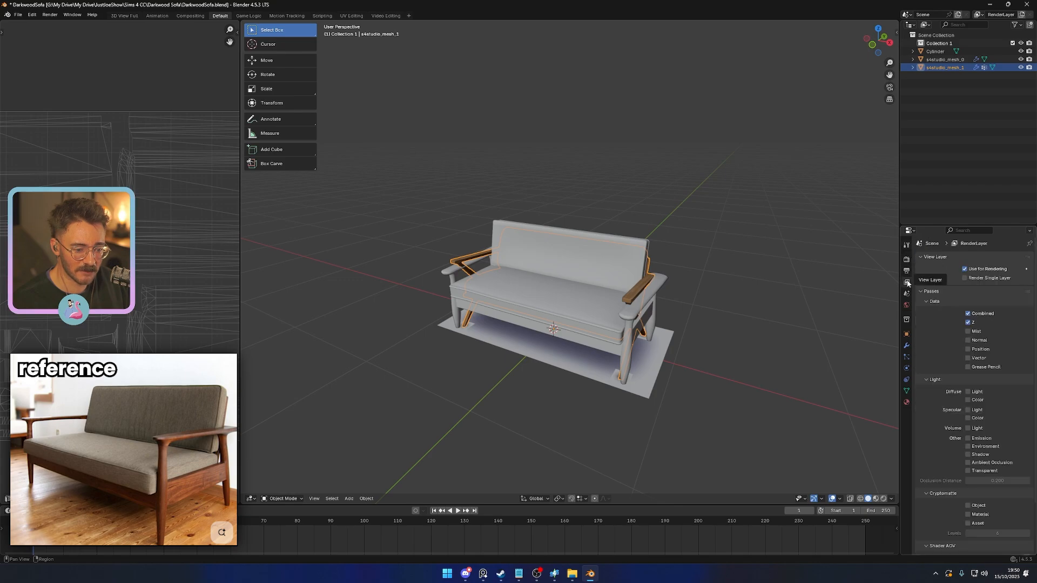
{"action": "left_click", "coordinate": [906, 294]}
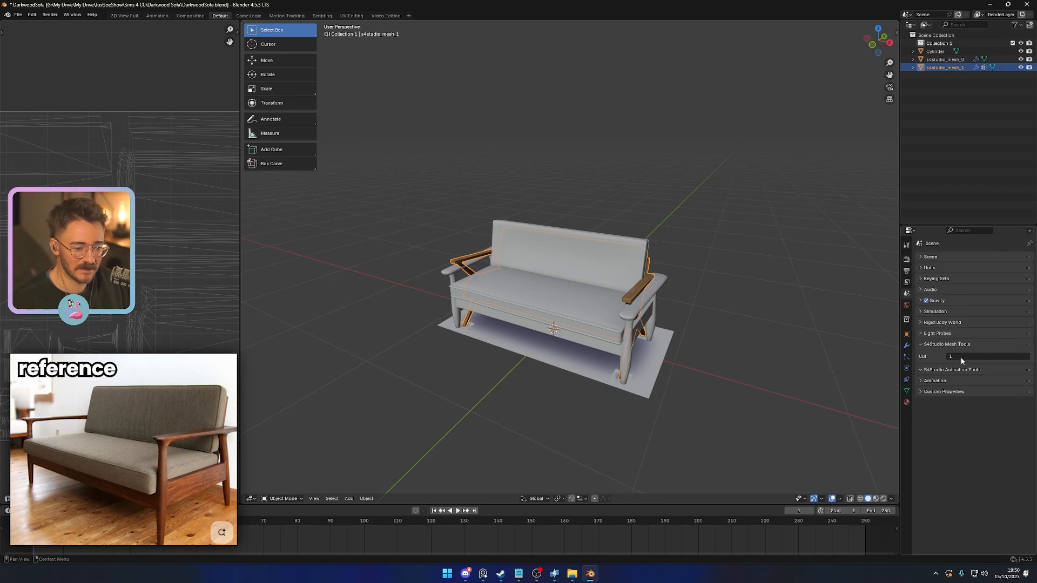
{"action": "left_click", "coordinate": [656, 381]}
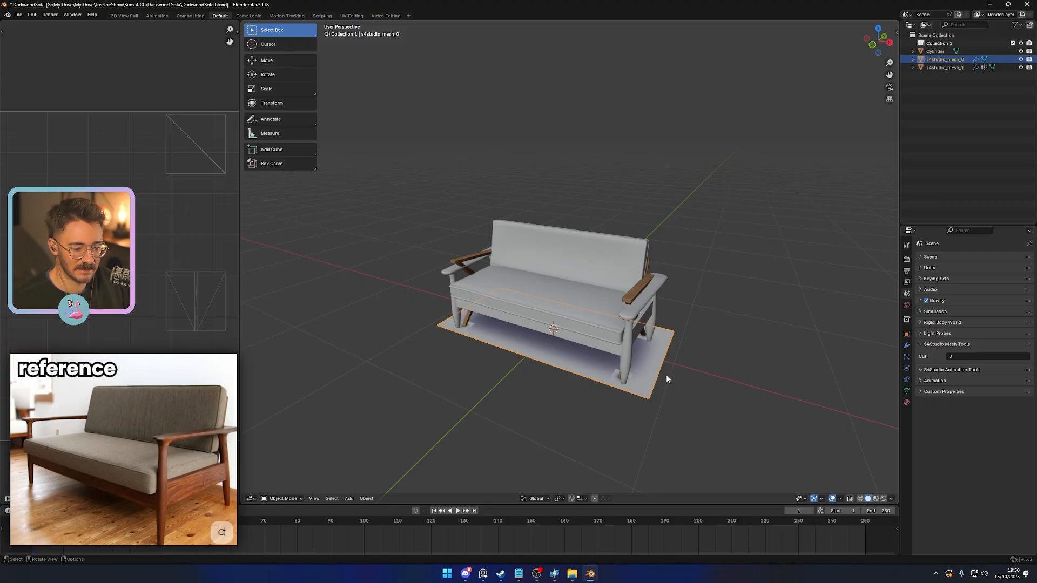
- Delete the original game sofa mesh s4studio_mesh_1
{"action": "left_click", "coordinate": [634, 295]}
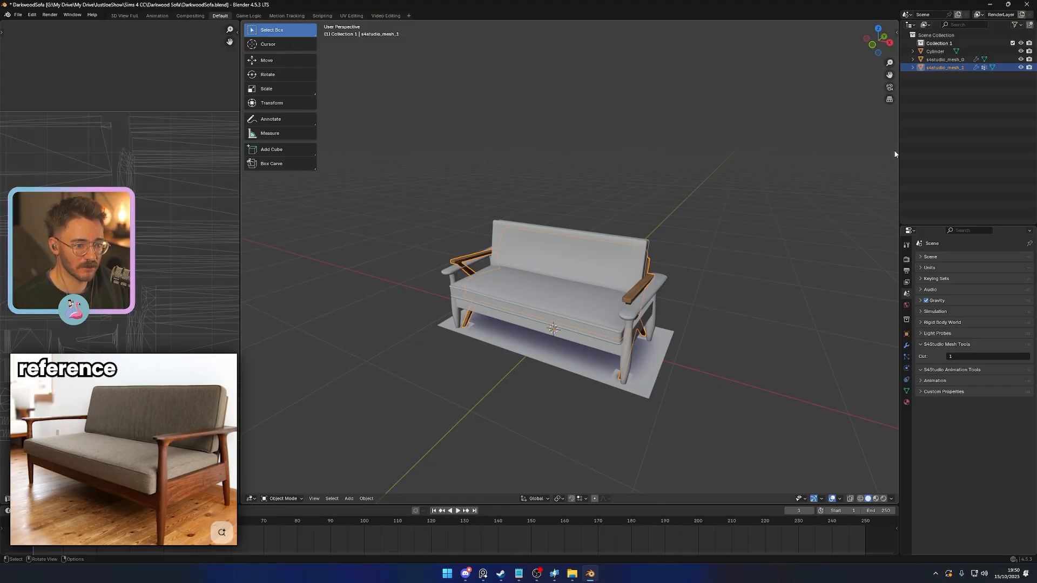
{"action": "key", "text": "Delete"}
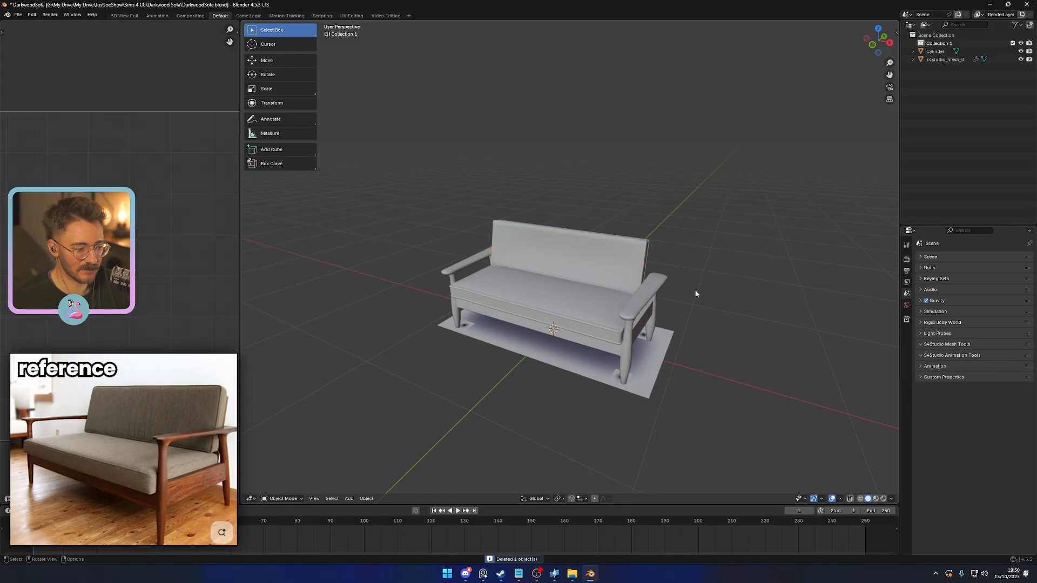
- Set the new sofa's S4Studio cut number to 1 and save the file
{"action": "left_click", "coordinate": [651, 288]}
{"action": "left_click", "coordinate": [956, 355]}
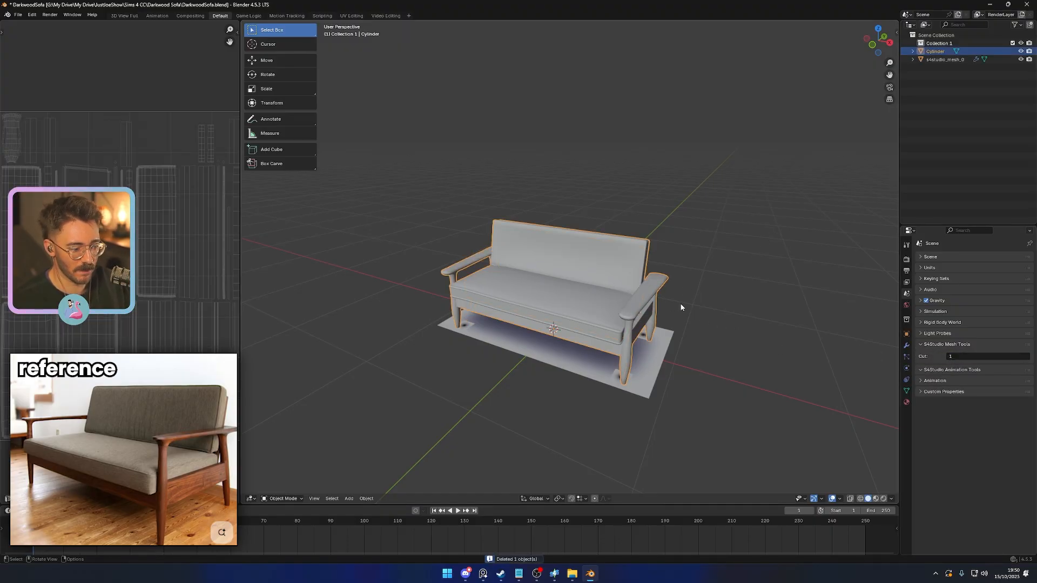
{"action": "middle_click_drag", "start_coordinate": [681, 308], "coordinate": [741, 331]}
{"action": "key", "text": "ctrl+s"}
- Move the front leg's linked shadow patch on s4studio_mesh_0 horizontally under the new leg, about 0.03 in X and -0.035 in Y
{"action": "scroll", "coordinate": [741, 332], "scroll_direction": "up", "scroll_amount": 4}
{"action": "left_click", "coordinate": [647, 365]}
{"action": "middle_click_drag", "start_coordinate": [647, 365], "coordinate": [597, 364]}
{"action": "scroll", "coordinate": [635, 377], "scroll_direction": "up", "scroll_amount": 2}
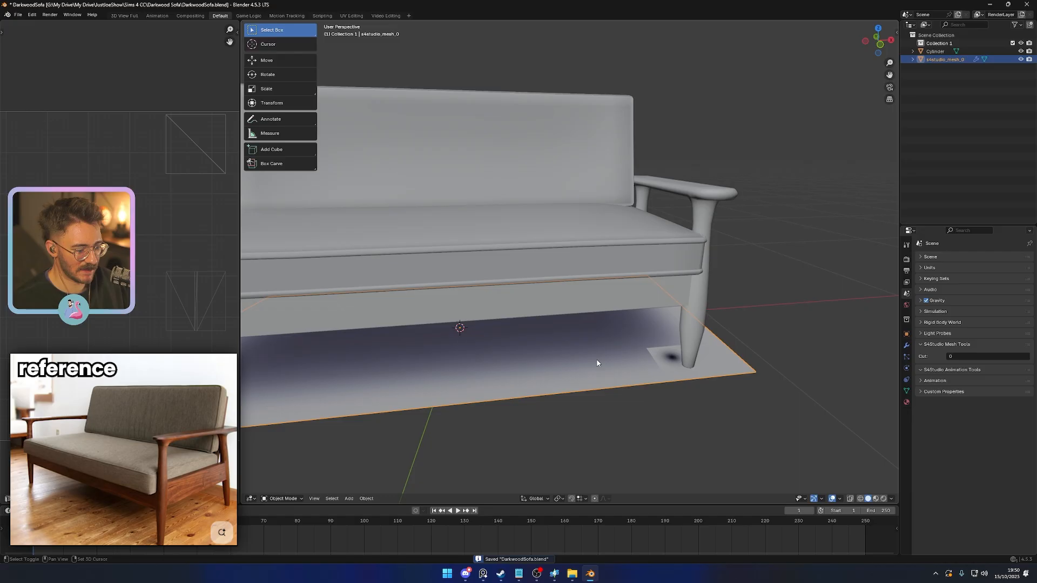
{"action": "key", "text": "Tab"}
{"action": "key", "text": "l"}
{"action": "middle_click_drag", "start_coordinate": [669, 360], "coordinate": [690, 386]}
{"action": "key", "text": "g"}
{"action": "key", "text": "g"}
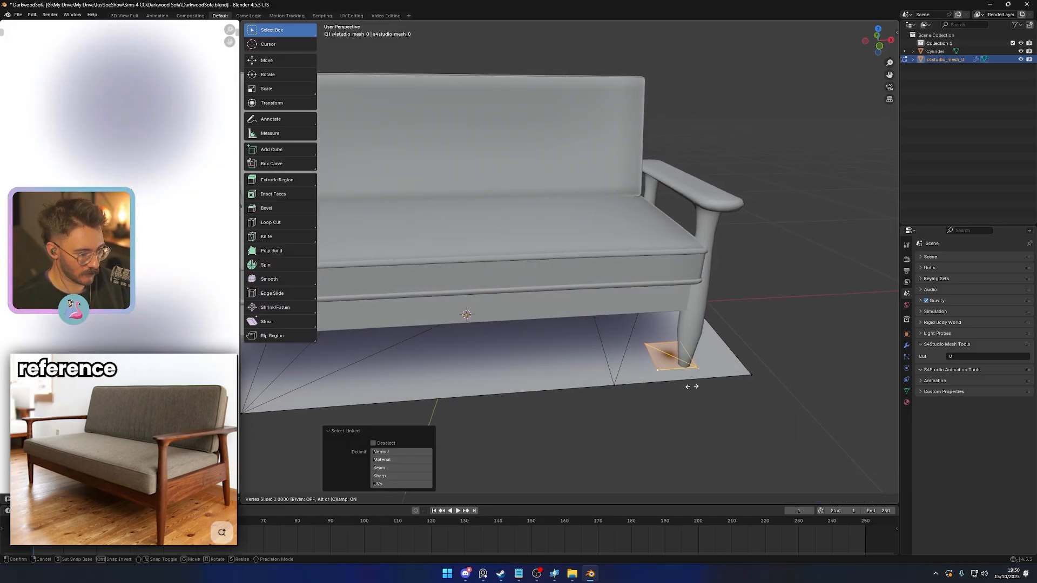
{"action": "key", "text": "g"}
{"action": "key", "text": "shift+z"}
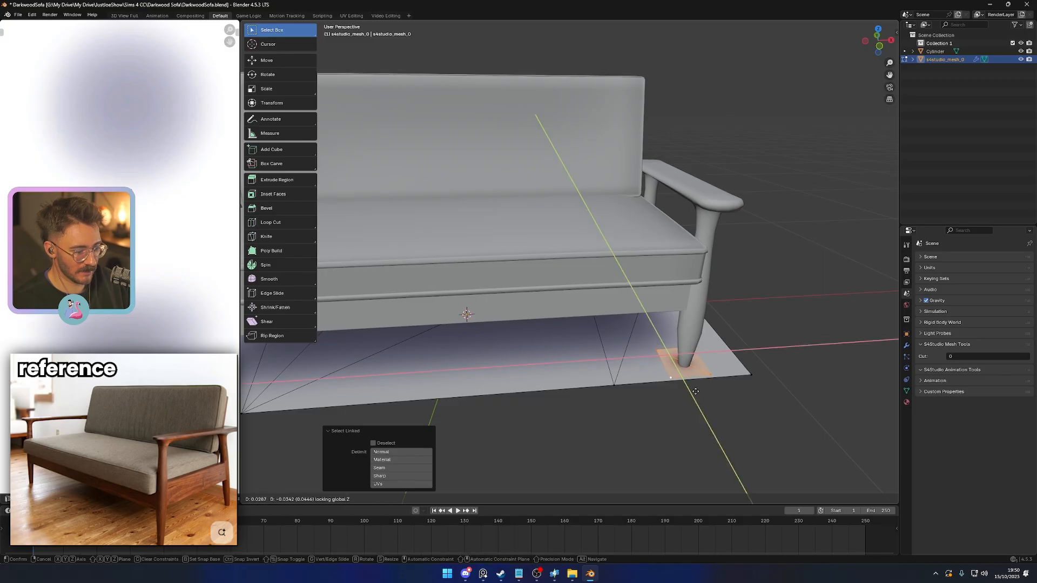
{"action": "left_click", "coordinate": [697, 393]}
- Move the rear leg's linked shadow patch on the same side horizontally under that leg, about 0.07 in X and -0.07 in Y
{"action": "middle_click_drag", "start_coordinate": [697, 393], "coordinate": [630, 349]}
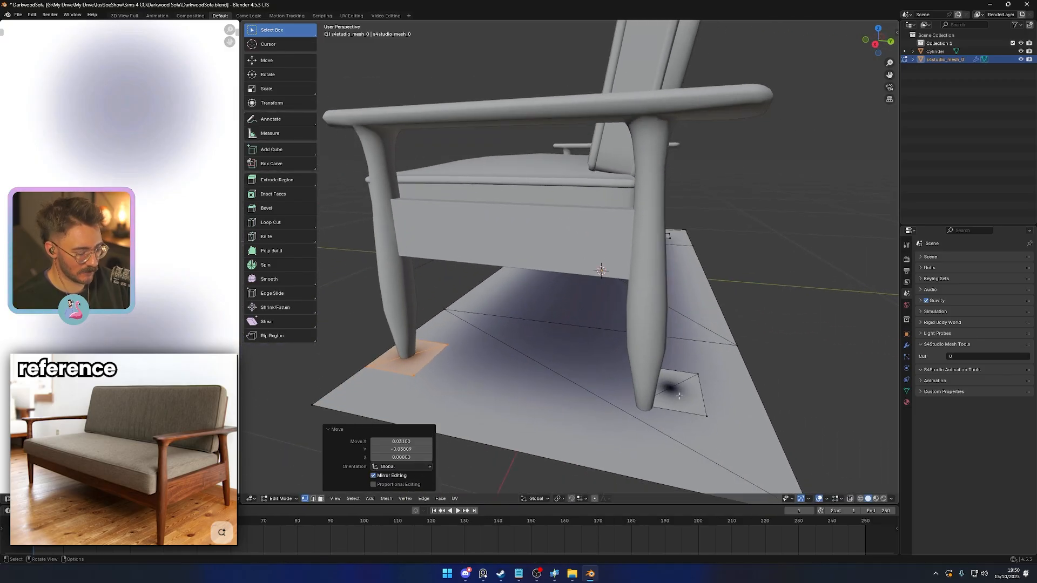
{"action": "key", "text": "alt+a"}
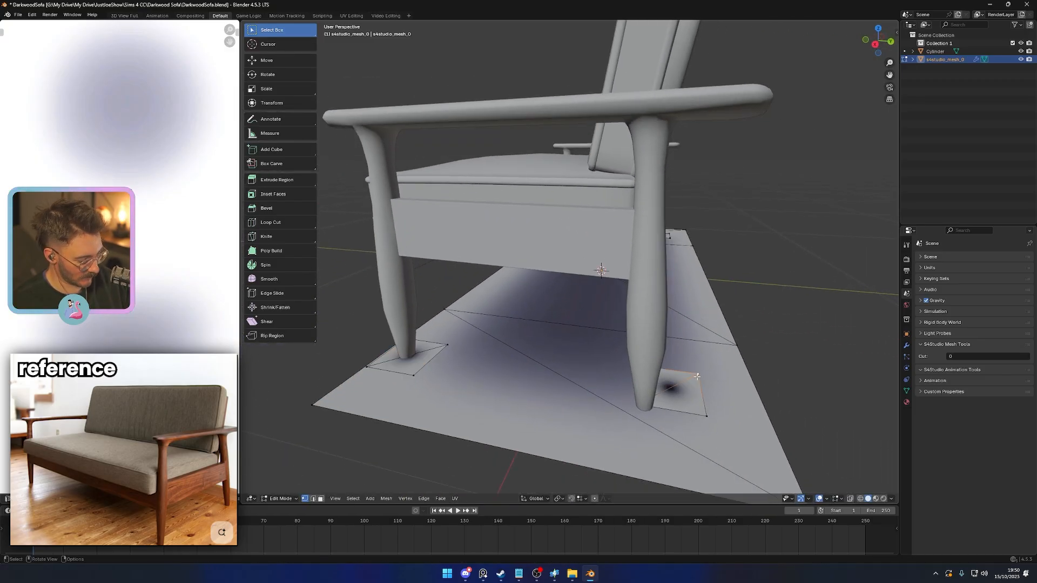
{"action": "key", "text": "l"}
{"action": "key", "text": "g"}
{"action": "key", "text": "shift+z"}
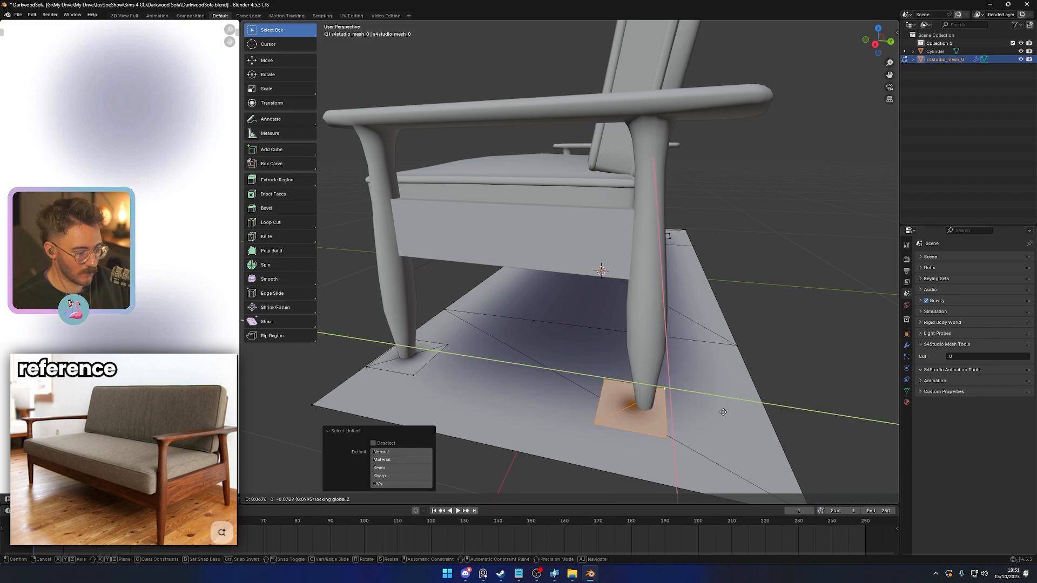
{"action": "left_click", "coordinate": [719, 411]}
- Move the linked shadow patch at the sofa's opposite end under the rear leg there
{"action": "middle_click_drag", "start_coordinate": [718, 410], "coordinate": [629, 392]}
{"action": "key", "text": "alt+a"}
{"action": "key", "text": "l"}
{"action": "key", "text": "g"}
{"action": "left_click", "coordinate": [633, 402]}
- Move the remaining front leg's shadow patch horizontally under that leg, about -0.025 in X and -0.044 in Y, and save the file from Object Mode
{"action": "key", "text": "alt+a"}
{"action": "key", "text": "l"}
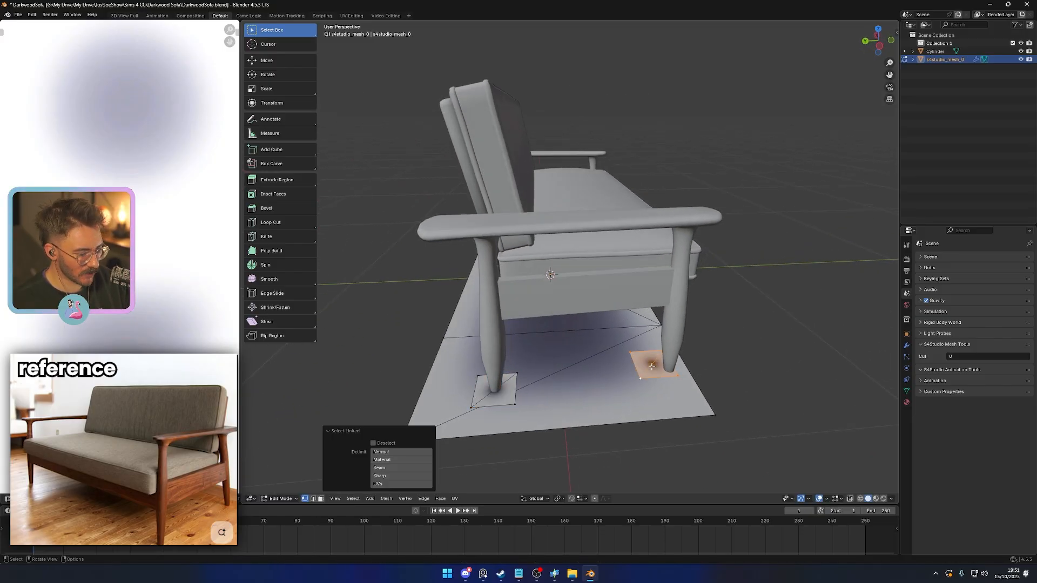
{"action": "key", "text": "g"}
{"action": "key", "text": "shift+z"}
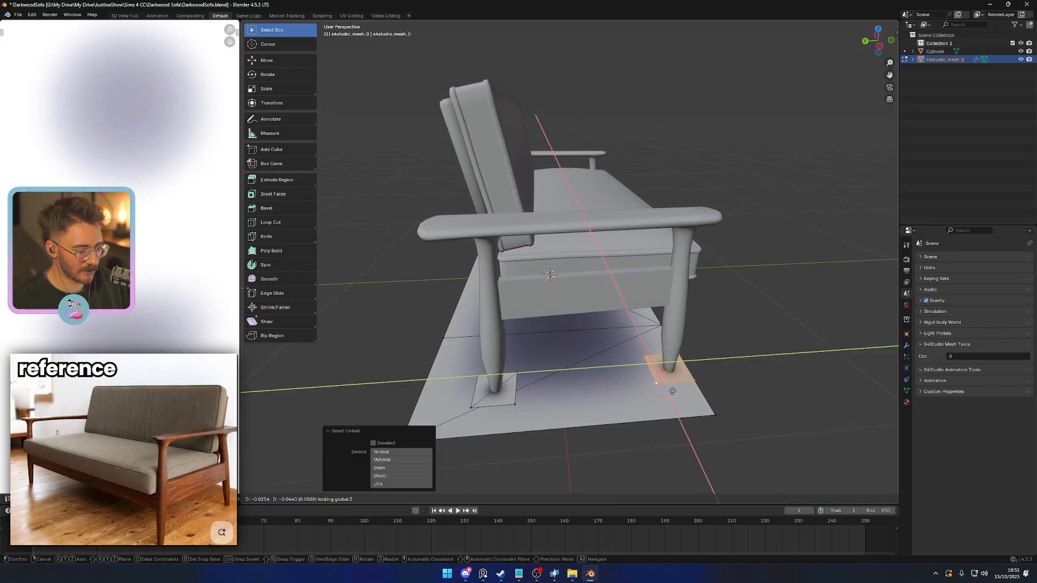
{"action": "left_click", "coordinate": [673, 392]}
{"action": "key", "text": "Tab"}
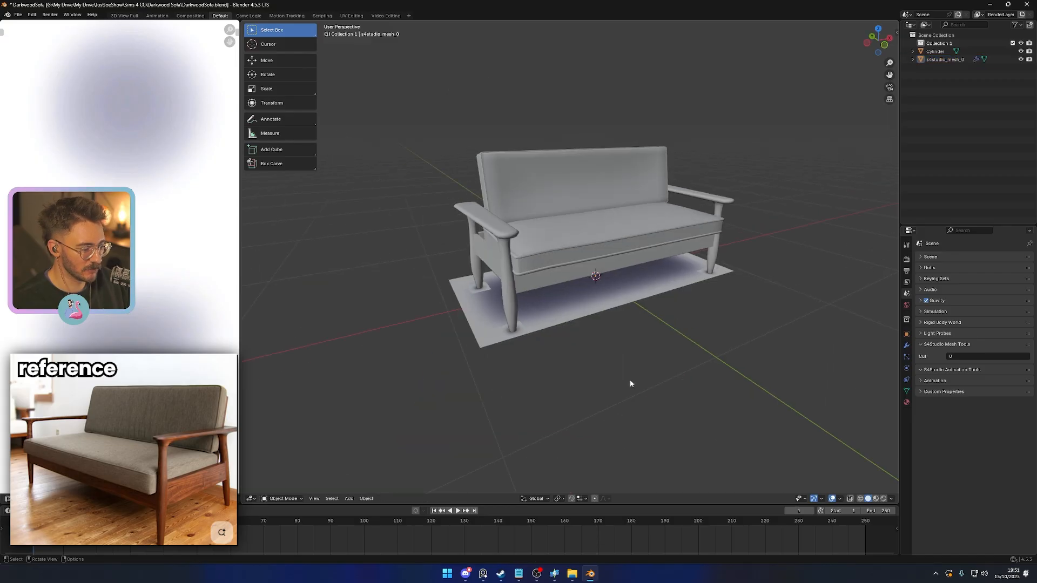
{"action": "key", "text": "ctrl+s"}
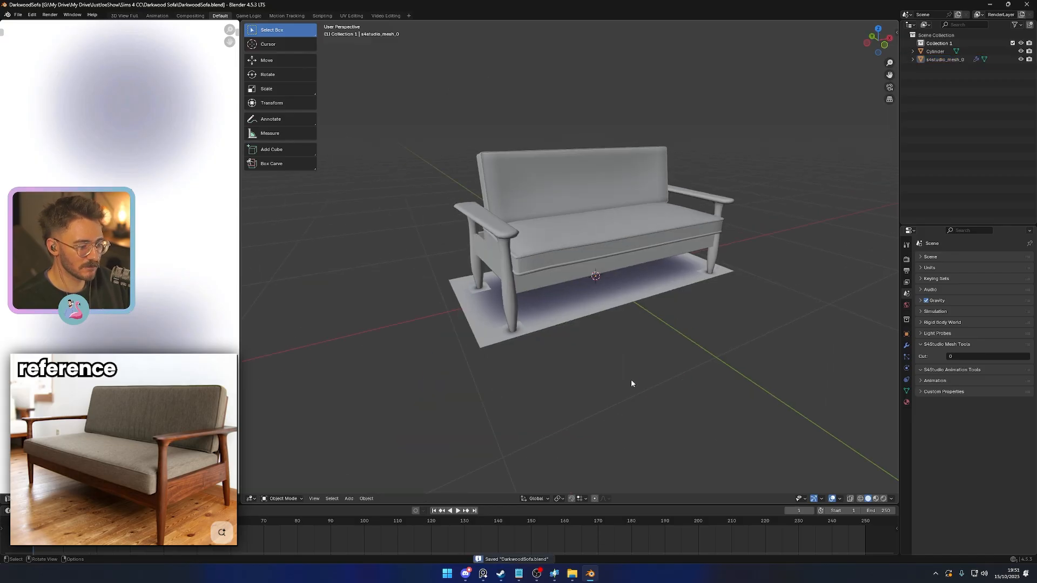
- Select the new sofa mesh separately from the shadow plane and save the file
{"action": "left_click", "coordinate": [563, 307]}
{"action": "scroll", "coordinate": [644, 346], "scroll_direction": "down", "scroll_amount": 3}
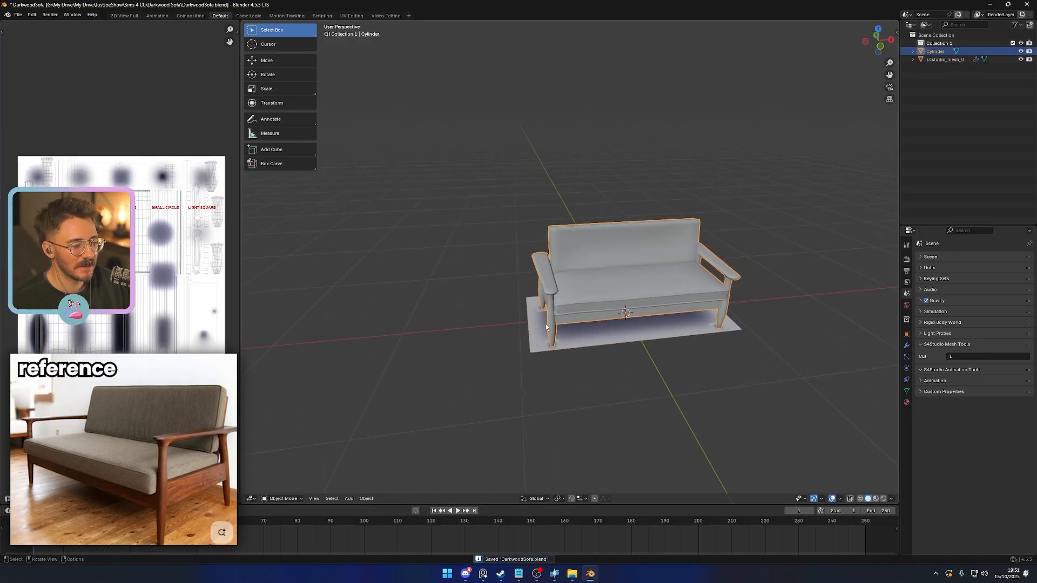
{"action": "left_click", "coordinate": [646, 351]}
{"action": "left_click", "coordinate": [577, 287]}
{"action": "middle_click_drag", "start_coordinate": [596, 333], "coordinate": [570, 332], "text": "shift"}
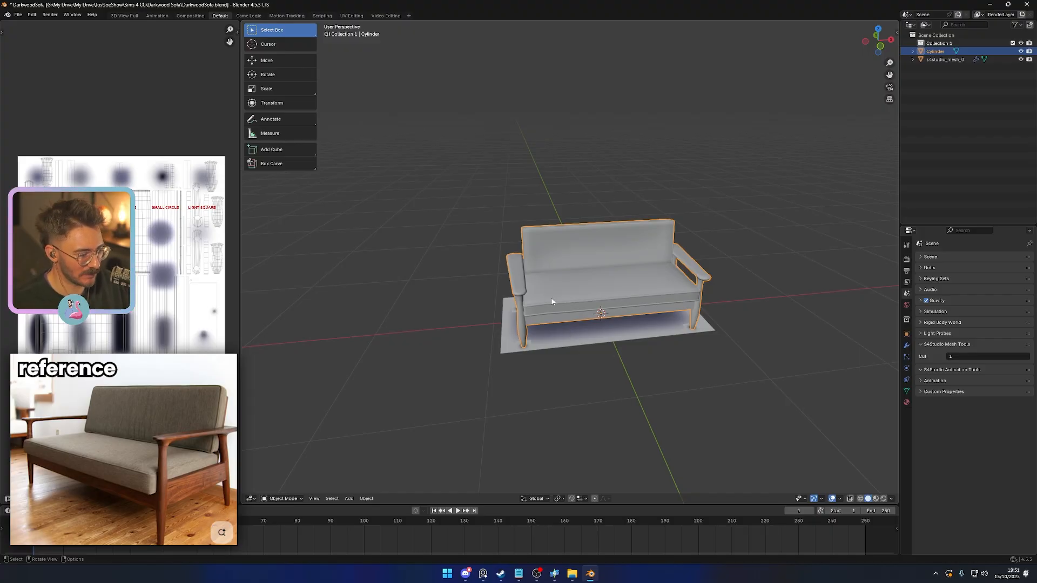
{"action": "key", "text": "Tab"}
{"action": "key", "text": "Tab"}
{"action": "scroll", "coordinate": [119, 258], "scroll_direction": "up", "scroll_amount": 5}
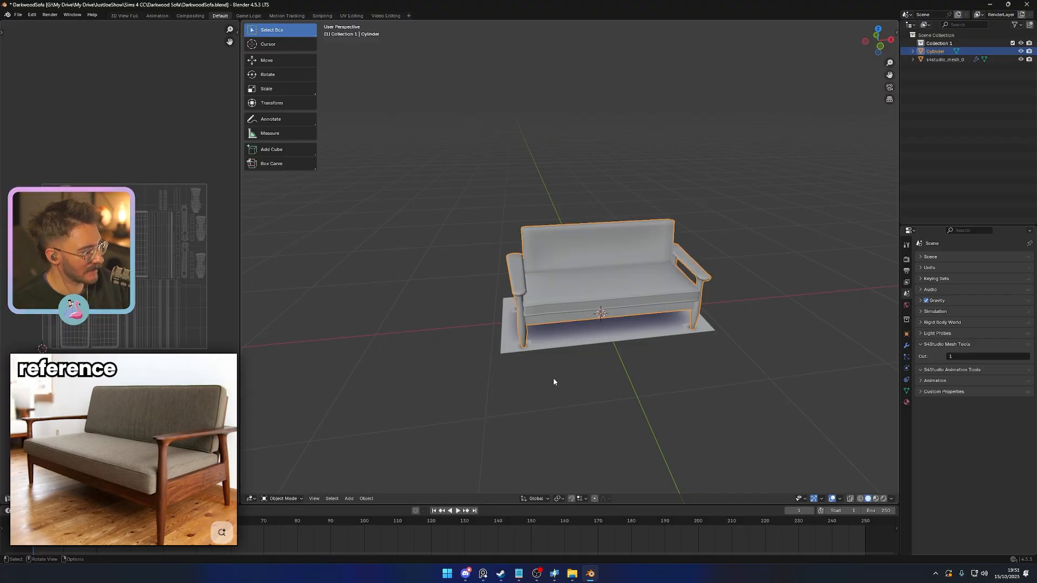
{"action": "key", "text": "ctrl+s"}
- Export only the selected sofa mesh as DarkwoodSofa.fbx into the Darkwood Sofa folder, limiting the export to selected objects
{"action": "left_click", "coordinate": [578, 388]}
{"action": "left_click", "coordinate": [551, 299]}
{"action": "left_click", "coordinate": [18, 15]}
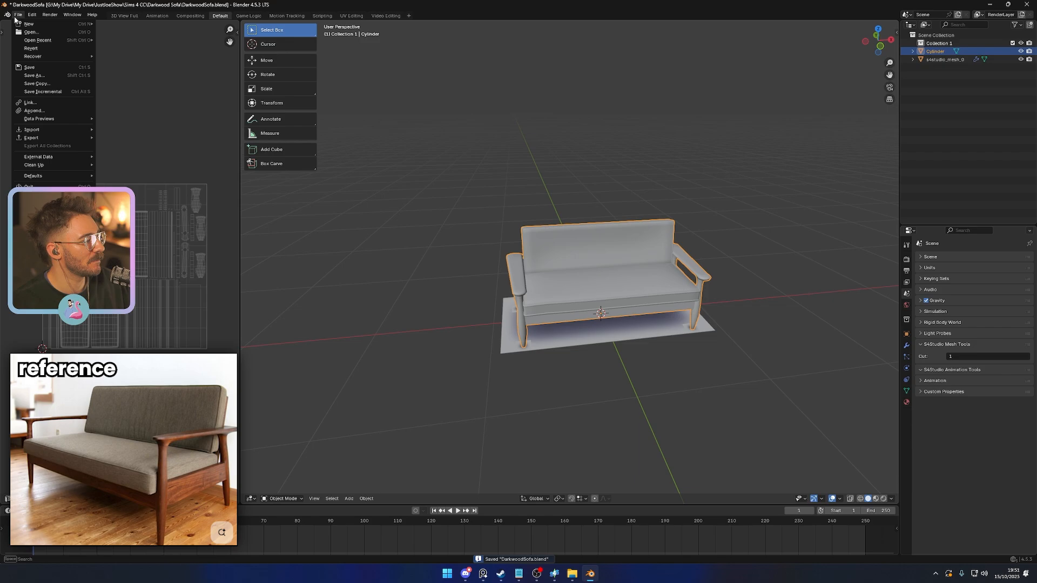
{"action": "mouse_move", "coordinate": [52, 138]}
{"action": "left_click", "coordinate": [151, 210]}
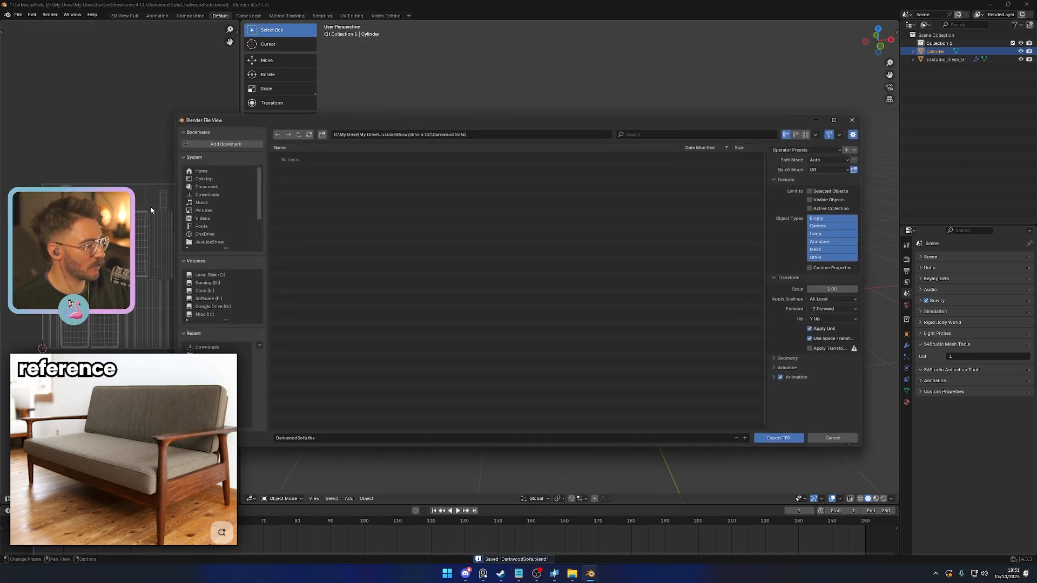
{"action": "left_click", "coordinate": [818, 189]}
{"action": "left_click", "coordinate": [785, 443]}
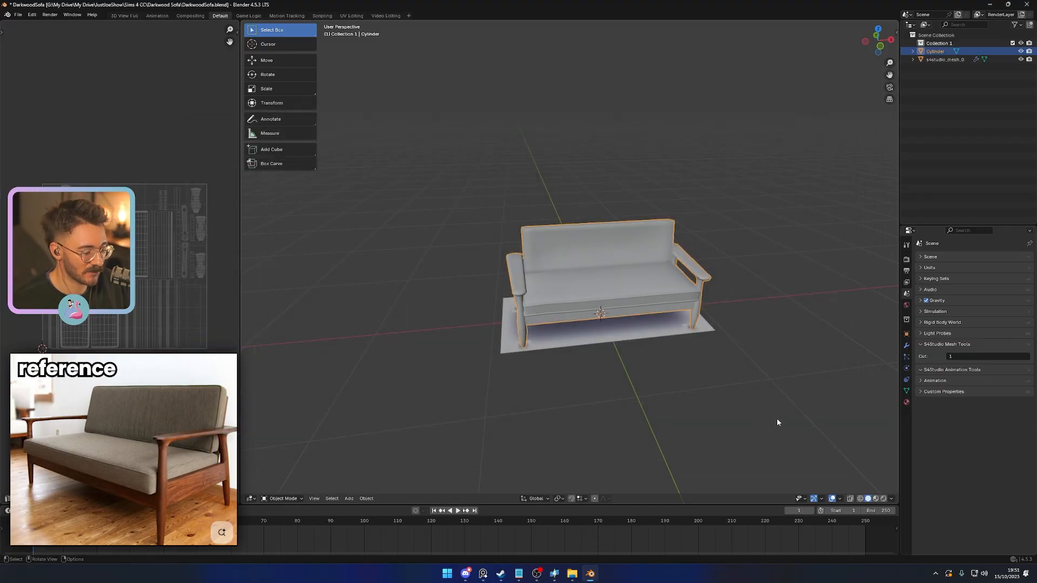
- Launch Adobe Substance 3D Painter
{"action": "key", "text": "super"}
{"action": "type", "text": "sub"}
{"action": "key", "text": "Return"}
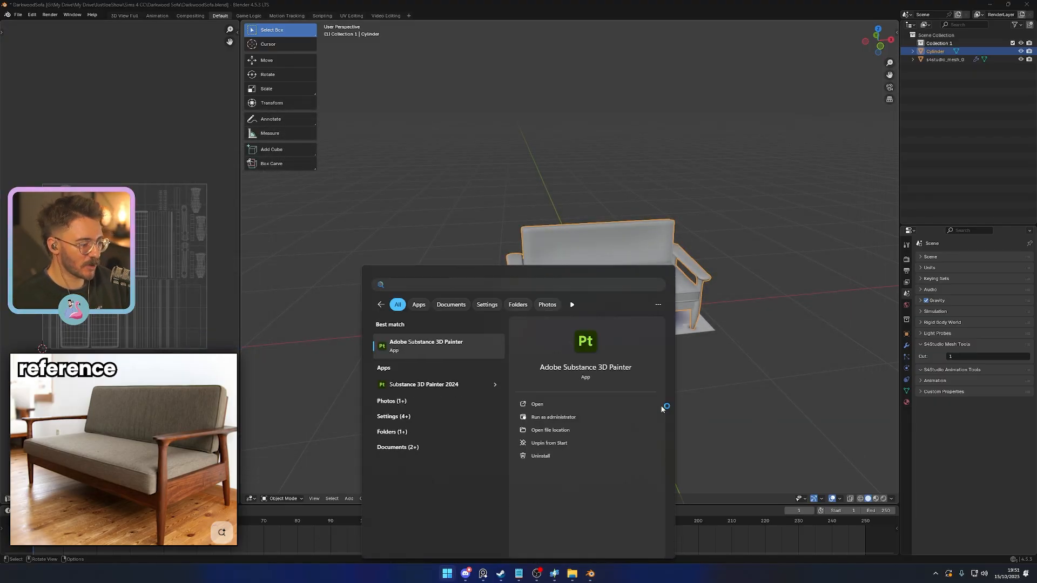
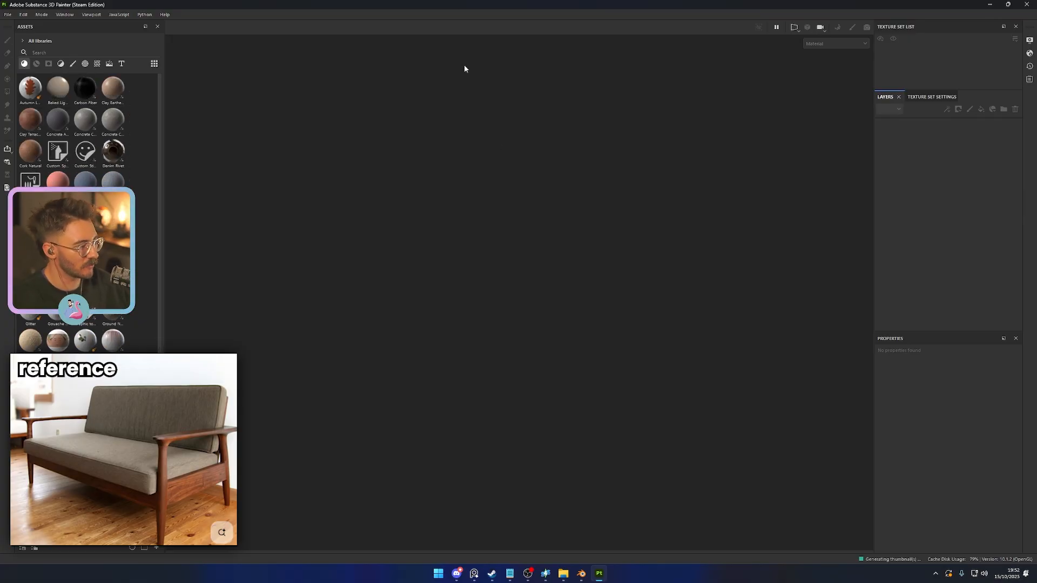
- Create a new project from DarkwoodSofa.fbx in the Sims 4 CC Darkwood Sofa folder, keeping the preset project settings
{"action": "left_click", "coordinate": [8, 15]}
{"action": "left_click", "coordinate": [22, 27]}
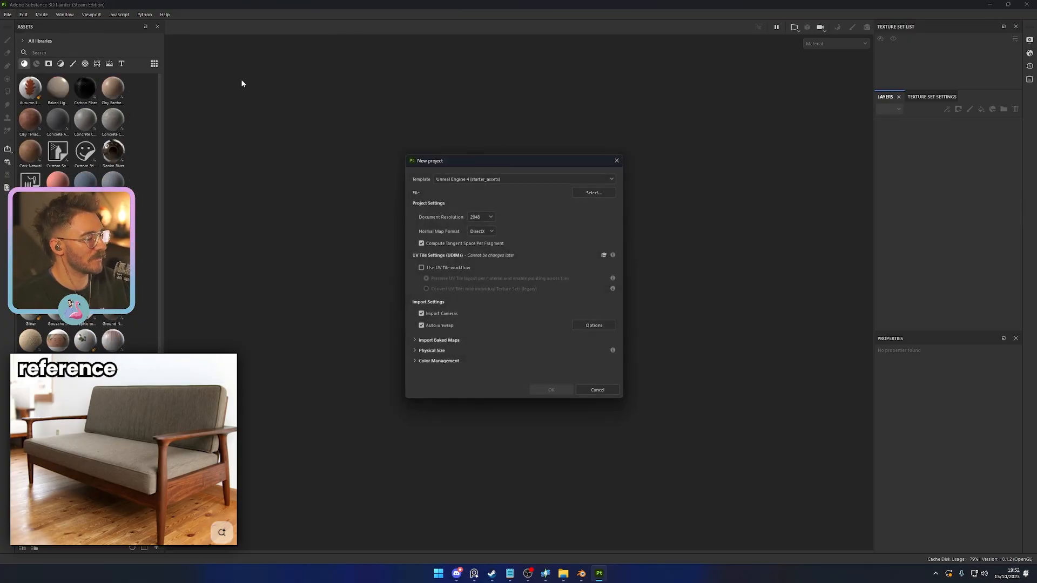
{"action": "left_click", "coordinate": [600, 193]}
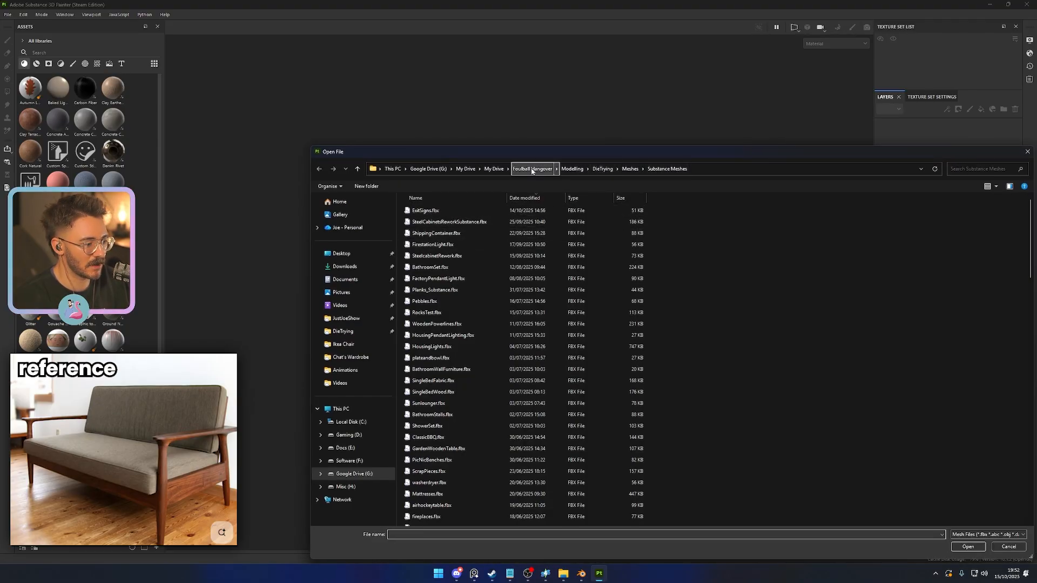
{"action": "left_click", "coordinate": [466, 169]}
{"action": "double_click", "coordinate": [438, 239]}
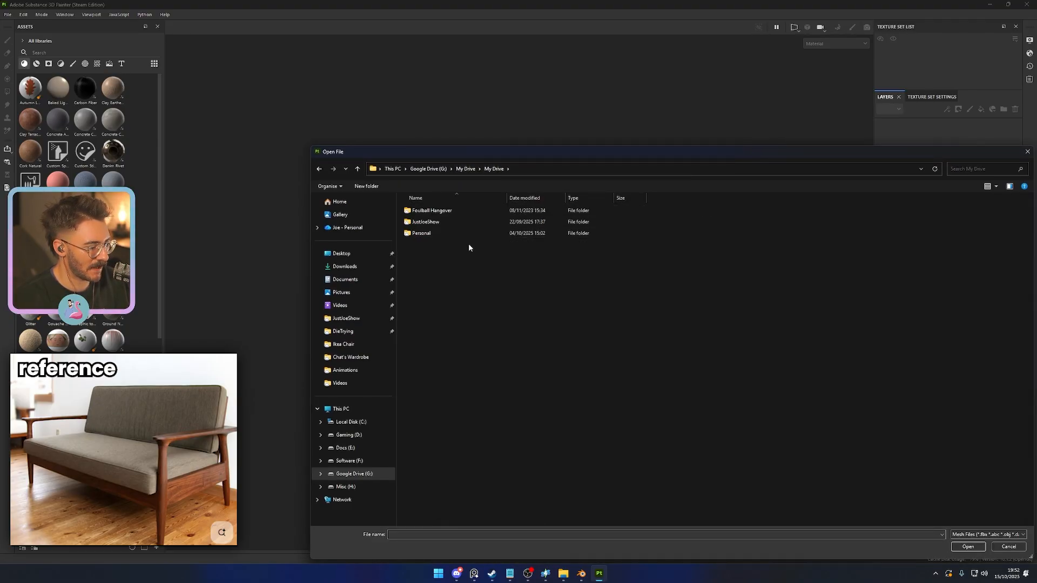
{"action": "left_click", "coordinate": [343, 344]}
{"action": "left_click", "coordinate": [559, 169]}
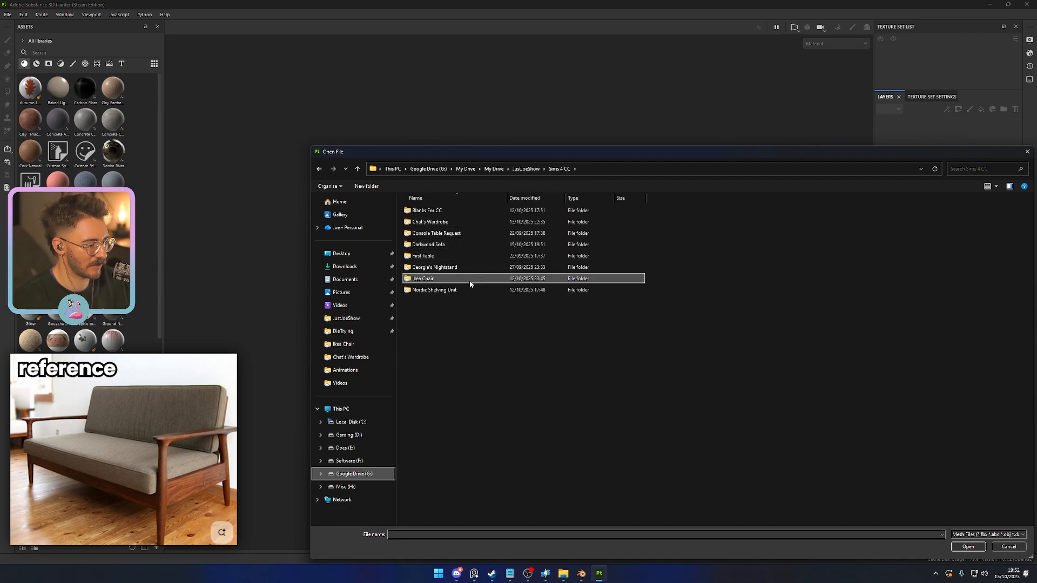
{"action": "double_click", "coordinate": [440, 245]}
{"action": "left_click", "coordinate": [438, 212]}
{"action": "double_click", "coordinate": [438, 215]}
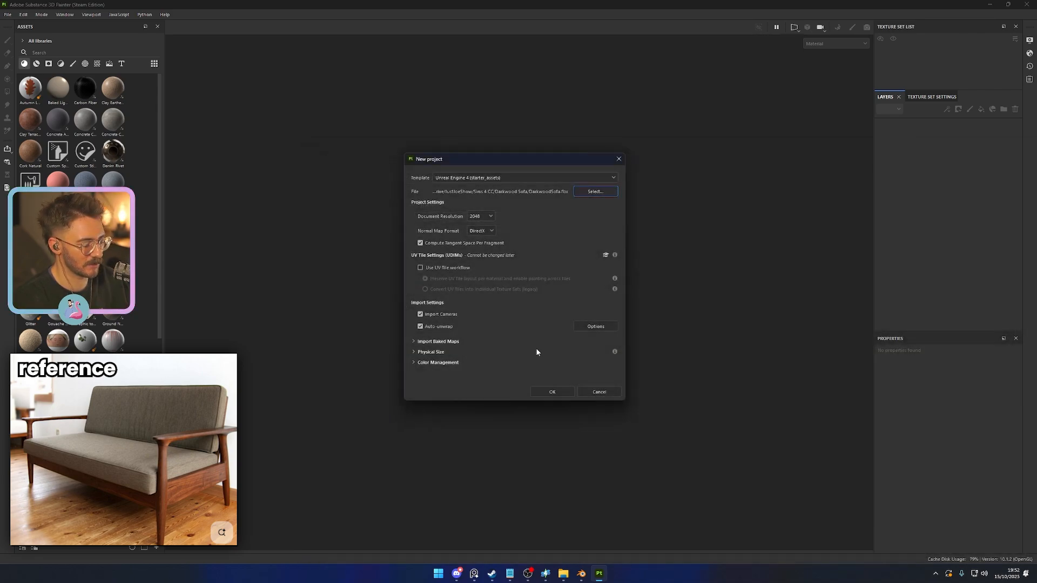
{"action": "left_click", "coordinate": [552, 392]}
- Bake the mesh maps for the sofa's DefaultMaterial texture set and return to painting mode
{"action": "scroll", "coordinate": [577, 306], "scroll_direction": "down", "scroll_amount": 3}
{"action": "mouse_move", "coordinate": [578, 308]}
{"action": "left_mouse_down", "text": "alt"}
{"action": "mouse_move", "coordinate": [666, 244]}
{"action": "mouse_move", "coordinate": [428, 278]}
{"action": "mouse_move", "coordinate": [607, 150]}
{"action": "mouse_move", "coordinate": [597, 366]}
{"action": "mouse_move", "coordinate": [647, 364]}
{"action": "mouse_move", "coordinate": [661, 324]}
{"action": "mouse_move", "coordinate": [650, 287]}
{"action": "left_mouse_up", "text": "alt"}
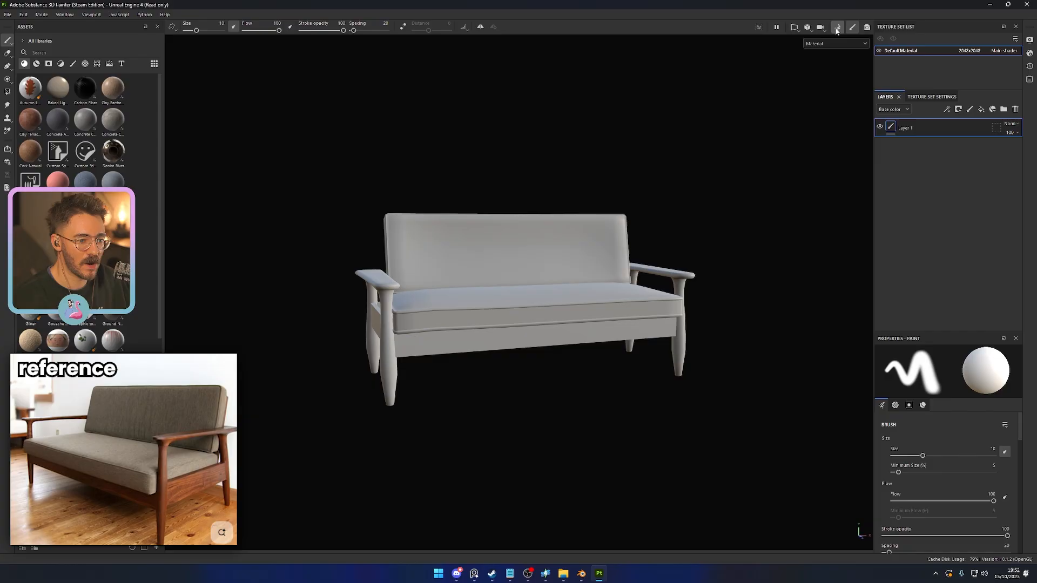
{"action": "left_click", "coordinate": [837, 28]}
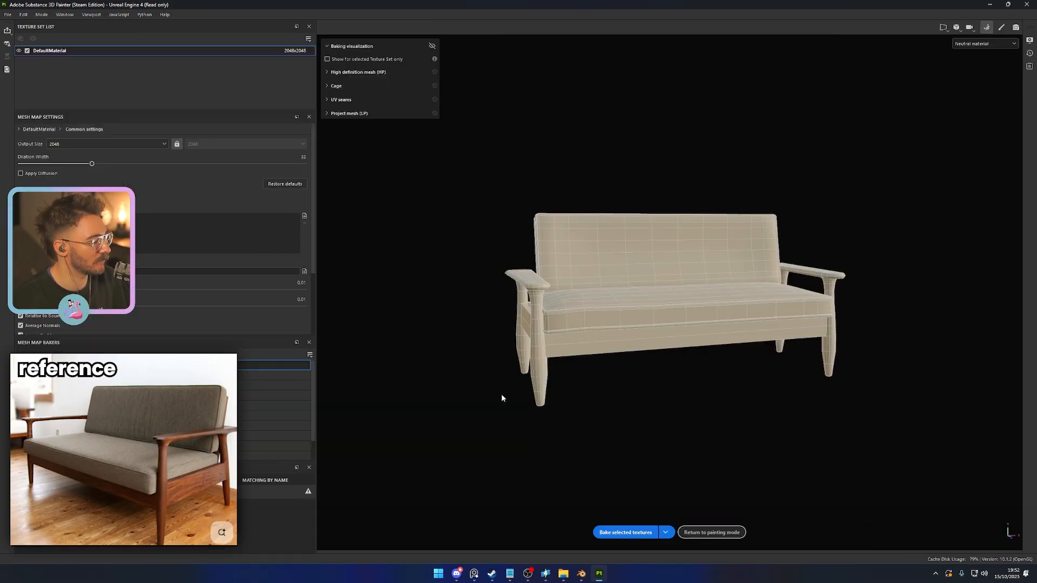
{"action": "left_click", "coordinate": [616, 533]}
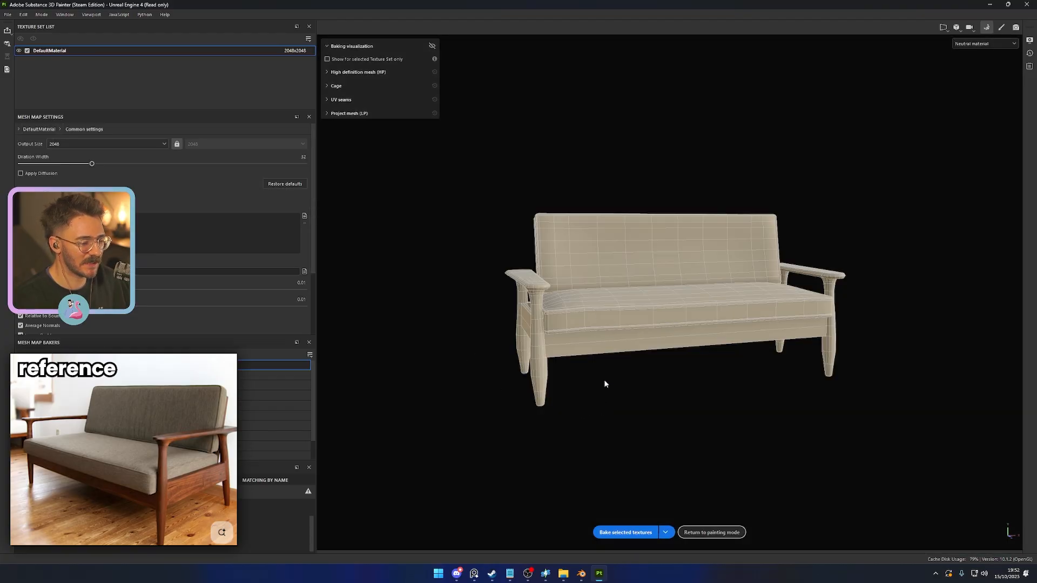
{"action": "left_click", "coordinate": [709, 533]}
- Show the smart materials from the Your assets library and apply DT_Base to the sofa
{"action": "mouse_move", "coordinate": [528, 356]}
{"action": "left_mouse_down", "text": "alt"}
{"action": "mouse_move", "coordinate": [465, 387]}
{"action": "mouse_move", "coordinate": [672, 427]}
{"action": "mouse_move", "coordinate": [692, 468]}
{"action": "mouse_move", "coordinate": [340, 343]}
{"action": "mouse_move", "coordinate": [567, 356]}
{"action": "mouse_move", "coordinate": [533, 410]}
{"action": "mouse_move", "coordinate": [569, 416]}
{"action": "mouse_move", "coordinate": [548, 456]}
{"action": "mouse_move", "coordinate": [724, 410]}
{"action": "mouse_move", "coordinate": [727, 448]}
{"action": "mouse_move", "coordinate": [718, 443]}
{"action": "left_mouse_up", "text": "alt"}
{"action": "scroll", "coordinate": [591, 406], "scroll_direction": "up", "scroll_amount": 2}
{"action": "middle_click_drag", "start_coordinate": [553, 402], "coordinate": [631, 409], "text": "alt"}
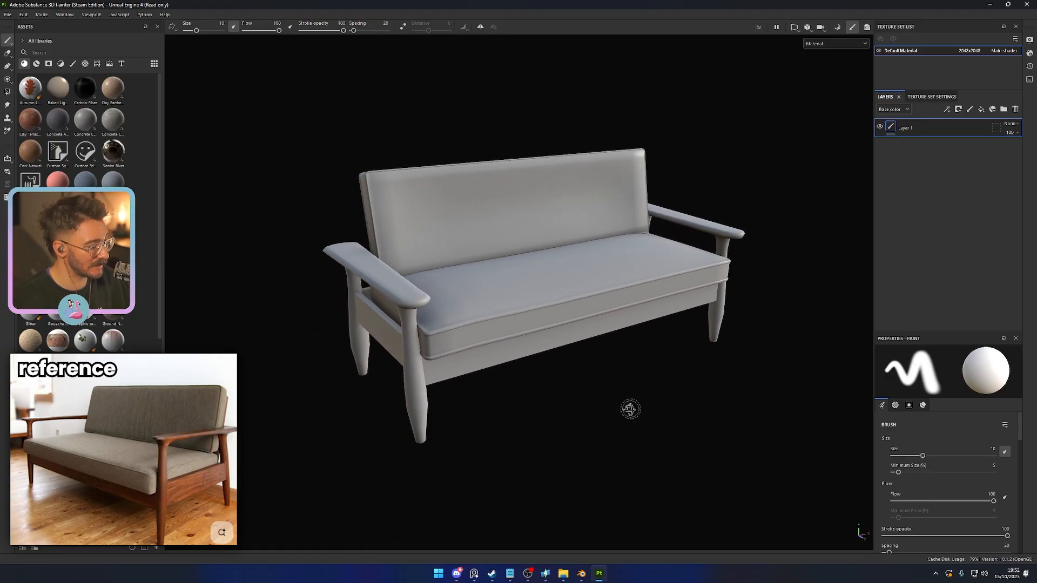
{"action": "mouse_move", "coordinate": [631, 409]}
{"action": "left_mouse_down", "text": "alt"}
{"action": "mouse_move", "coordinate": [611, 418]}
{"action": "mouse_move", "coordinate": [618, 403]}
{"action": "left_mouse_up", "text": "alt"}
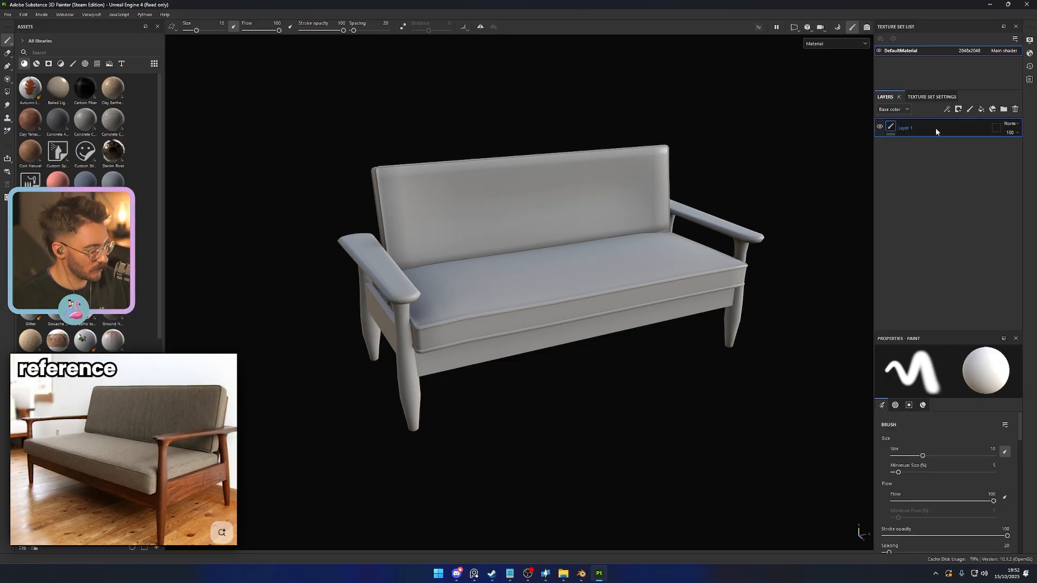
{"action": "left_click", "coordinate": [35, 64]}
{"action": "left_click_drag", "start_coordinate": [30, 88], "coordinate": [436, 237]}
{"action": "left_click", "coordinate": [22, 41]}
{"action": "left_click", "coordinate": [51, 76]}
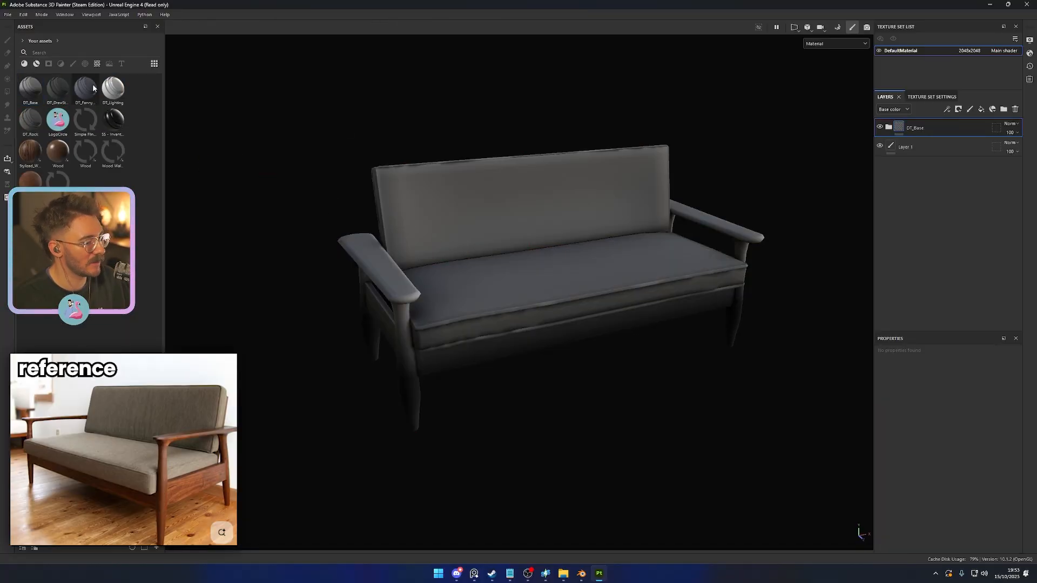
- Expand the DT_Base folder, compare the sofa with and without Highlights, and hide the AO/Cavities folder
{"action": "left_click", "coordinate": [889, 126]}
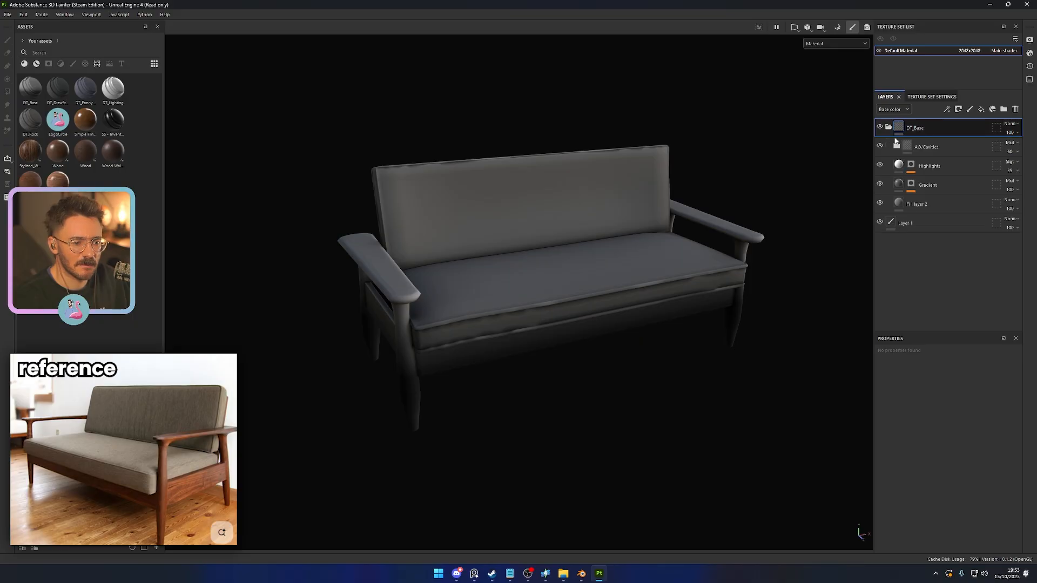
{"action": "left_click", "coordinate": [880, 166]}
{"action": "left_click", "coordinate": [880, 165]}
{"action": "left_click", "coordinate": [879, 148]}
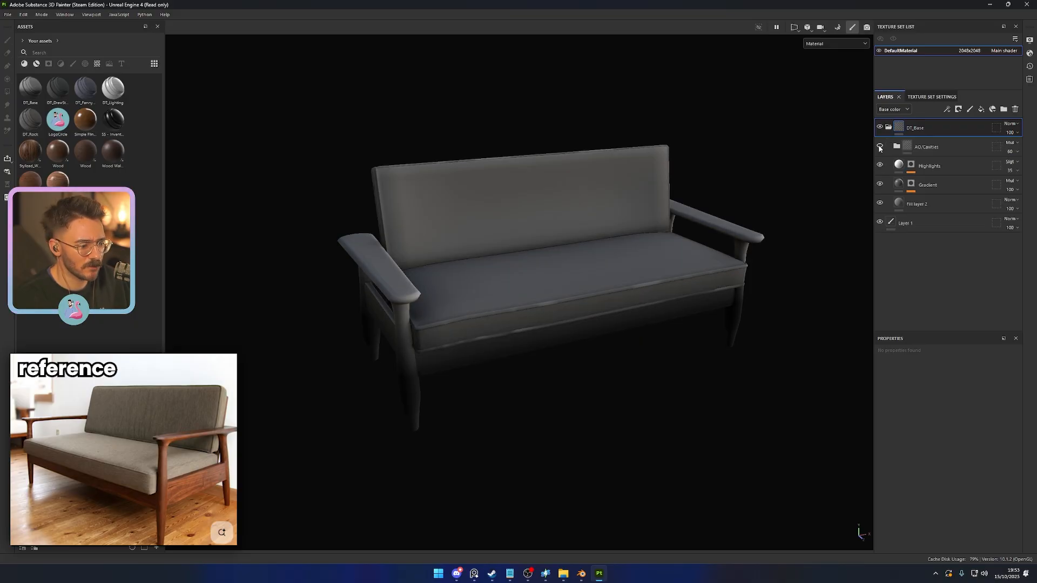
{"action": "left_click", "coordinate": [879, 148]}
{"action": "left_click", "coordinate": [879, 148]}
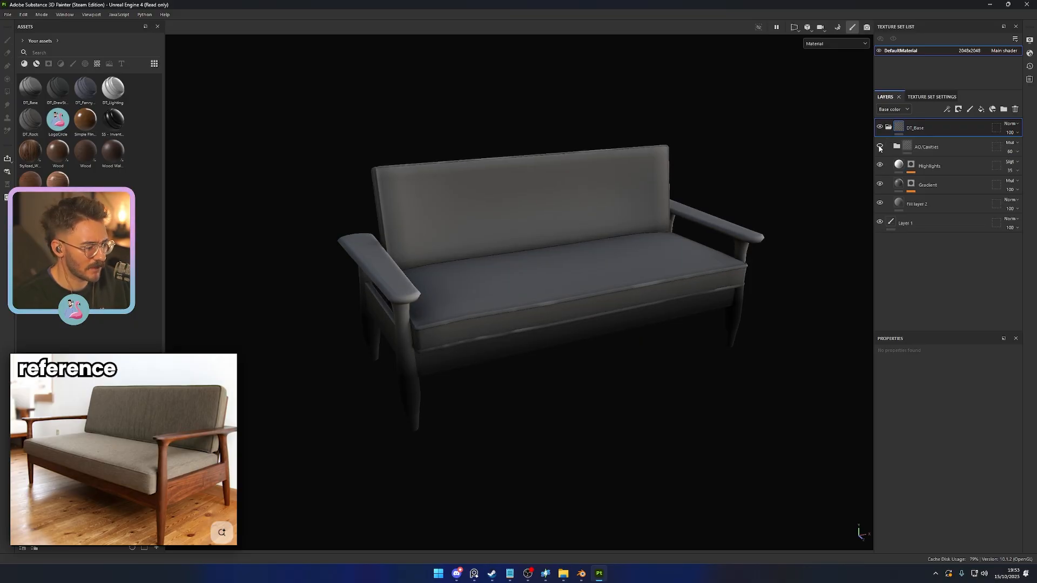
- Delete the Gradient layer and the empty Layer 1, and rename Fill layer 2 as Base
{"action": "left_click", "coordinate": [938, 178]}
{"action": "key", "text": "Delete"}
{"action": "left_click", "coordinate": [927, 204]}
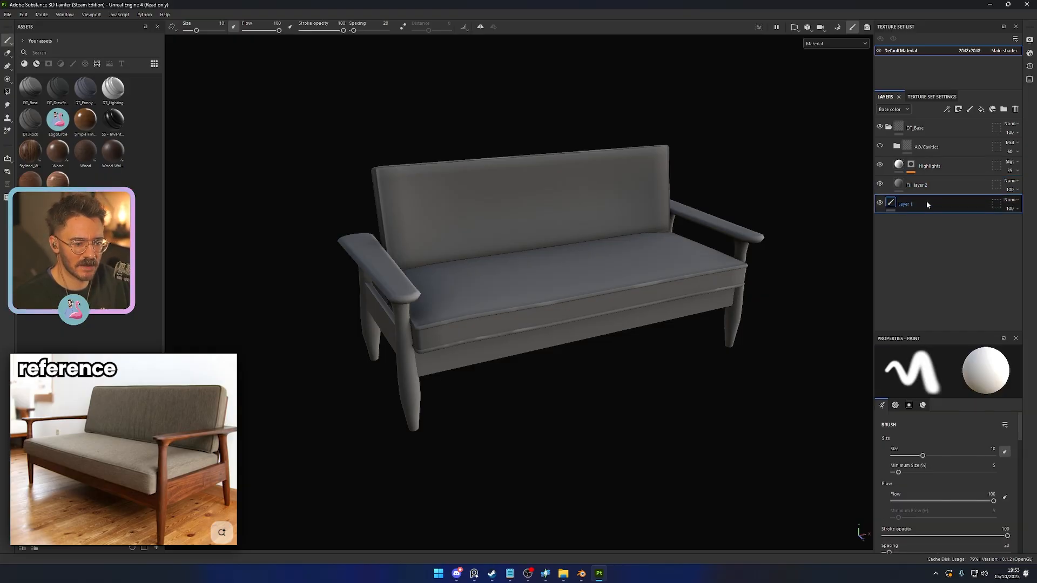
{"action": "key", "text": "Delete"}
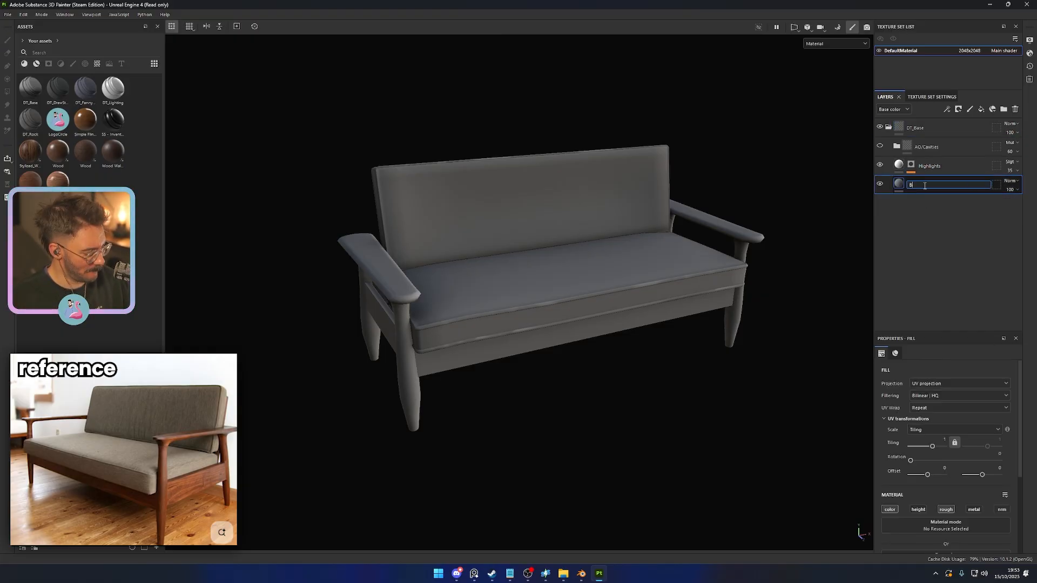
- Set the Global Balance of the curvature generator in the Highlights mask to 0.84
{"action": "left_click_drag", "start_coordinate": [748, 354], "coordinate": [627, 327], "text": "alt"}
{"action": "left_click", "coordinate": [912, 165]}
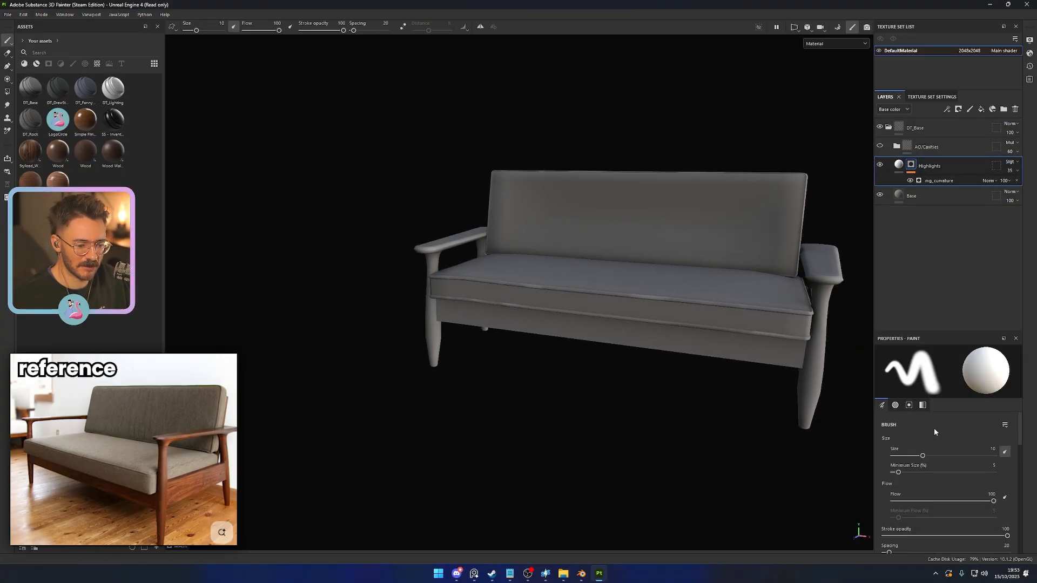
{"action": "left_click", "coordinate": [942, 181]}
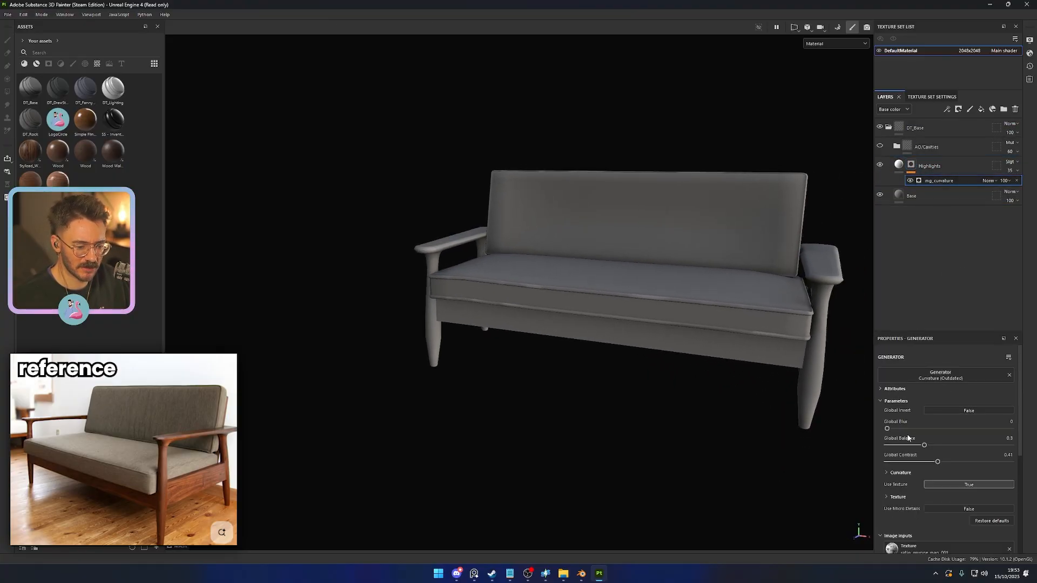
{"action": "left_click_drag", "start_coordinate": [925, 445], "coordinate": [966, 445]}
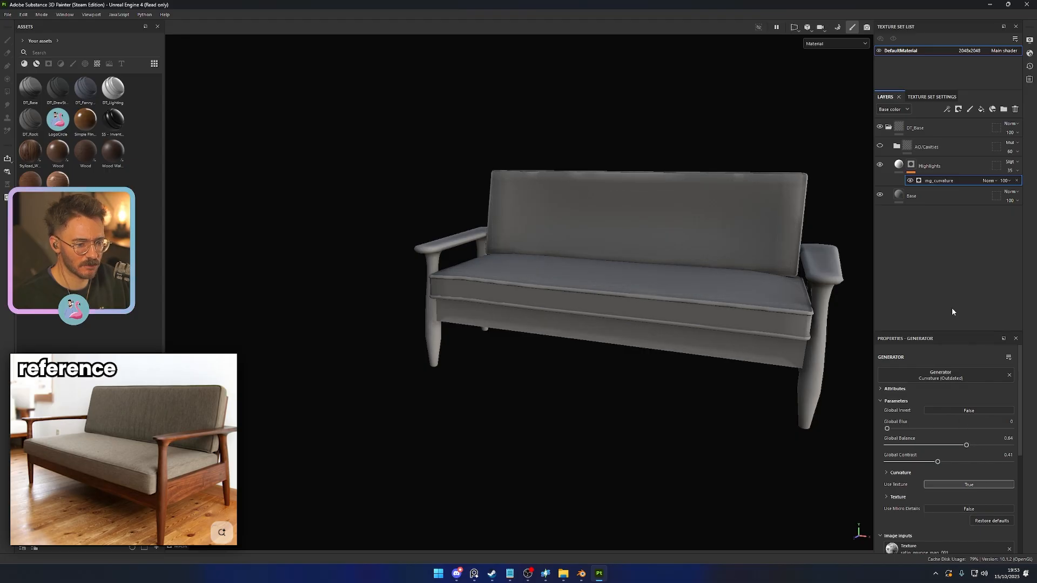
- Save the project as DarkwoodSofa in the Sims 4 CC Darkwood Sofa folder
{"action": "key", "text": "ctrl+s"}
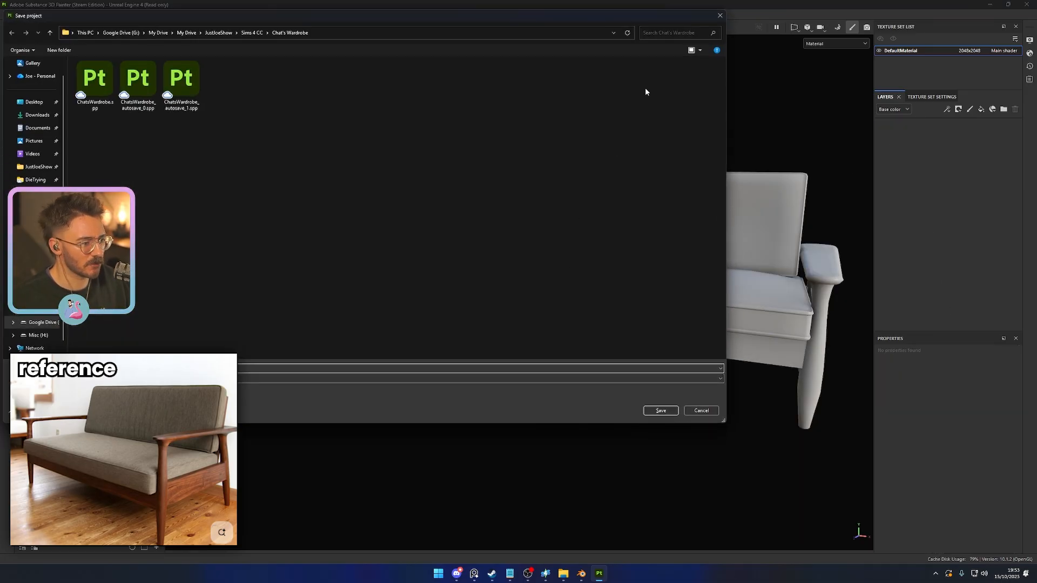
{"action": "left_click", "coordinate": [252, 33]}
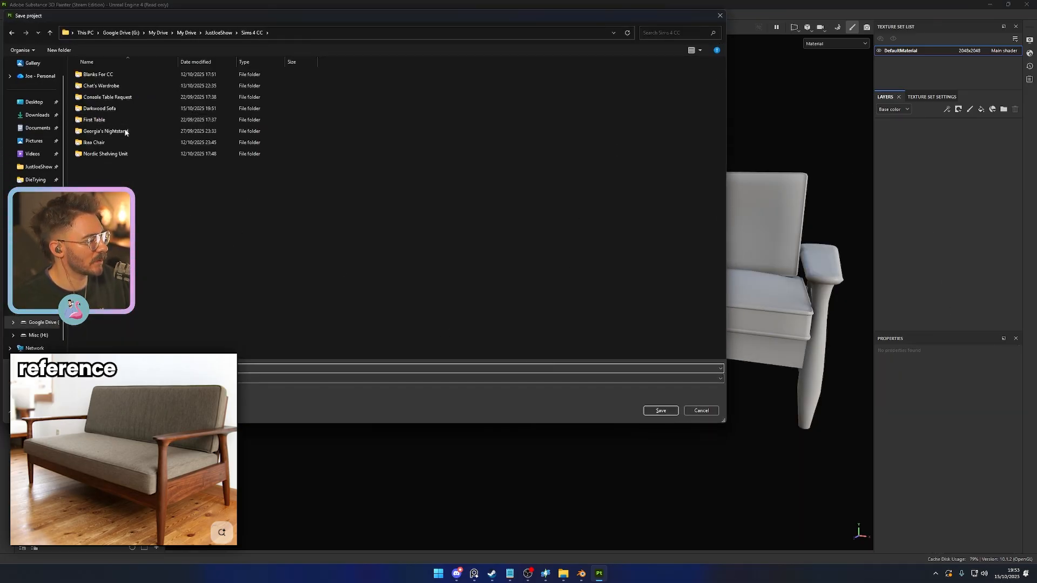
{"action": "double_click", "coordinate": [108, 108]}
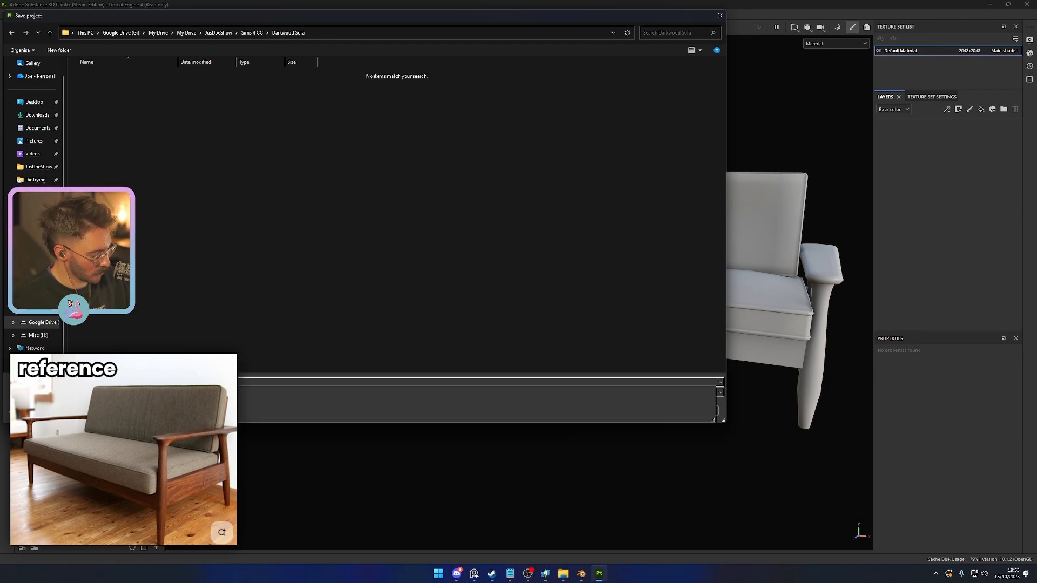
{"action": "key", "text": "Return"}
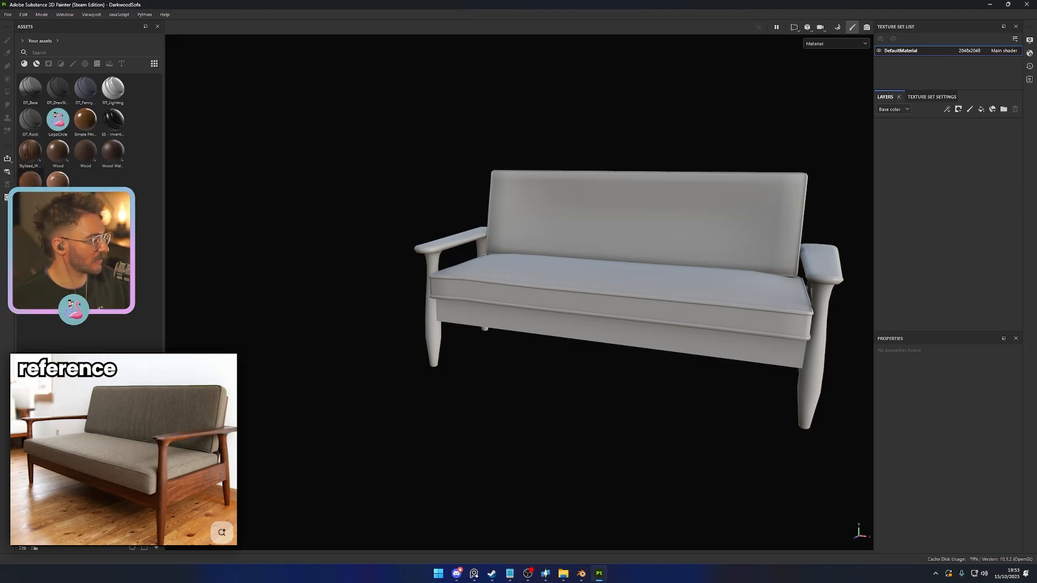
- Try the Wood_Fine material on the sofa, undo it, and apply Stylized_Wood_Trust instead
{"action": "left_click_drag", "start_coordinate": [30, 179], "coordinate": [433, 317]}
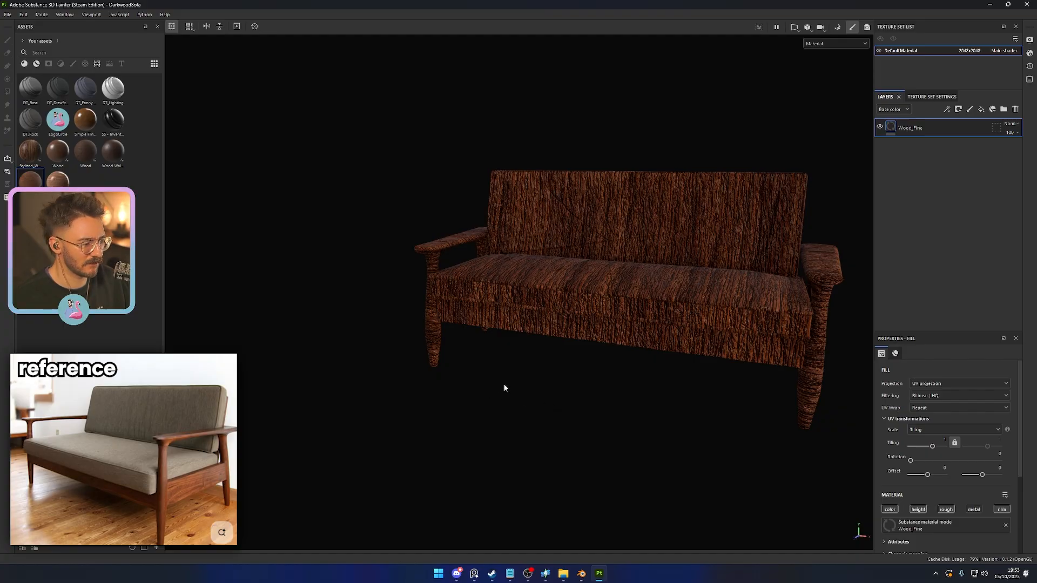
{"action": "key", "text": "ctrl+z"}
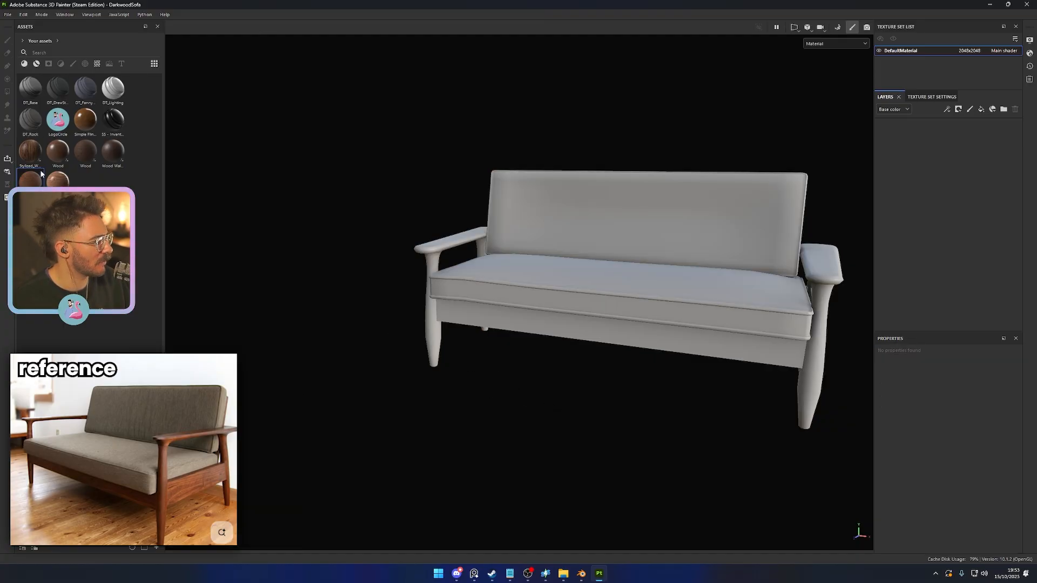
{"action": "left_click_drag", "start_coordinate": [37, 158], "coordinate": [511, 363]}
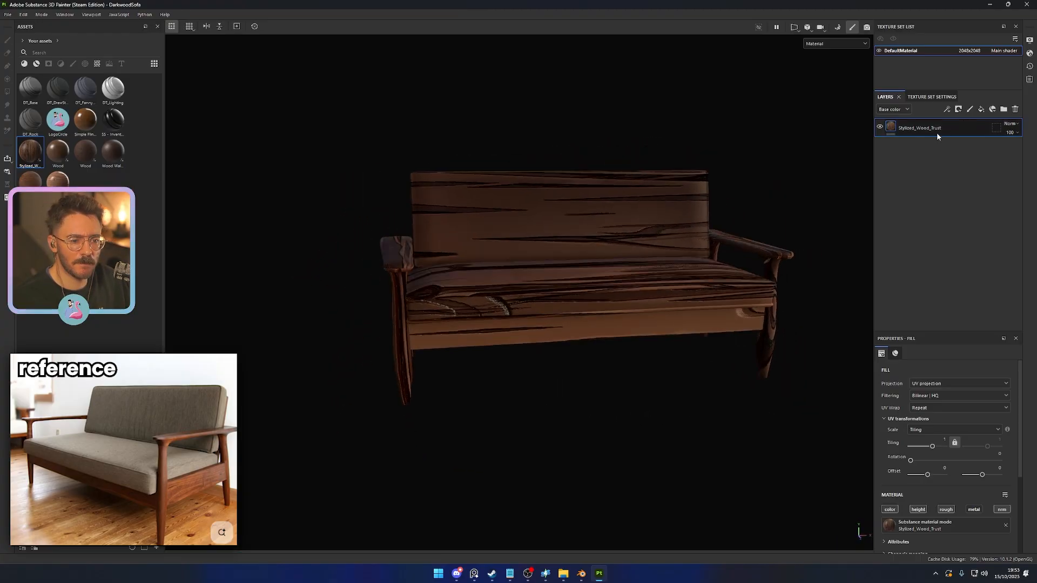
- Group the wood layer into a folder named Wood and add a black mask to the folder
{"action": "key", "text": "ctrl+g"}
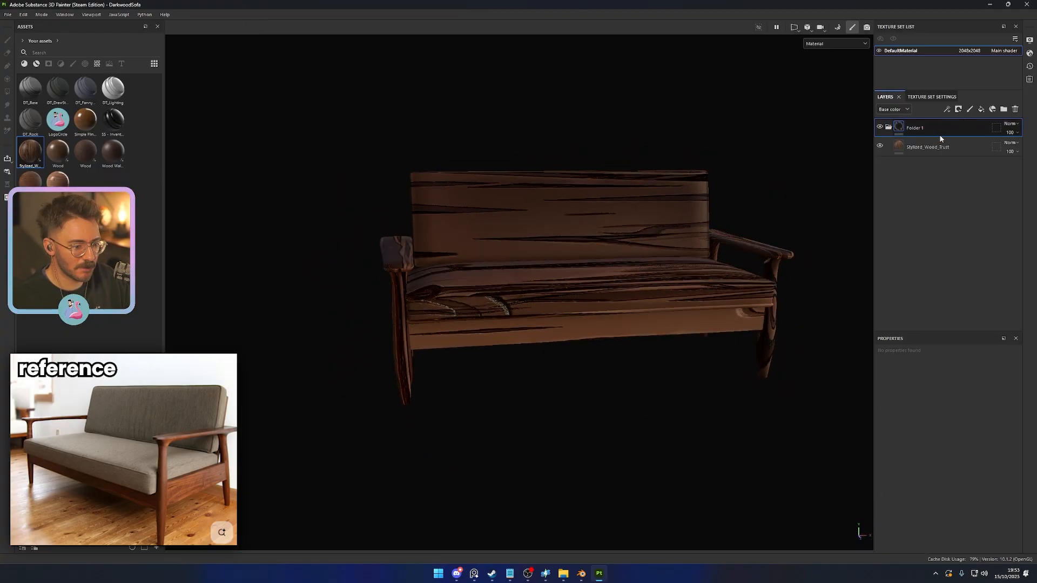
{"action": "double_click", "coordinate": [939, 128]}
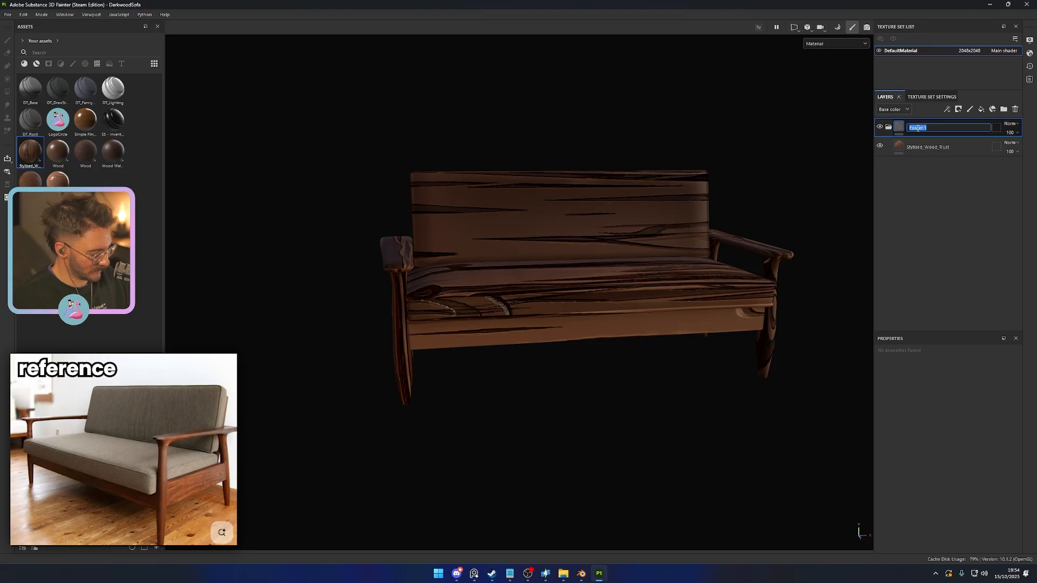
{"action": "type", "text": "Wood"}
{"action": "key", "text": "Return"}
{"action": "right_click", "coordinate": [918, 131]}
{"action": "left_click", "coordinate": [951, 144]}
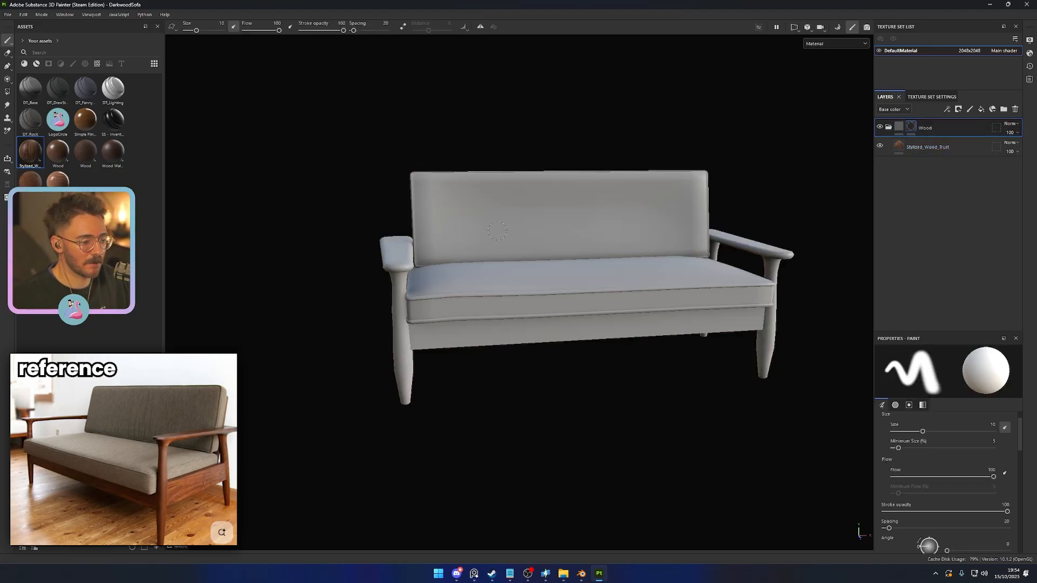
- Reveal the wooden frame and the back panel in the Wood folder's mask, using Polygon Fill in mesh mode
{"action": "left_click", "coordinate": [7, 93]}
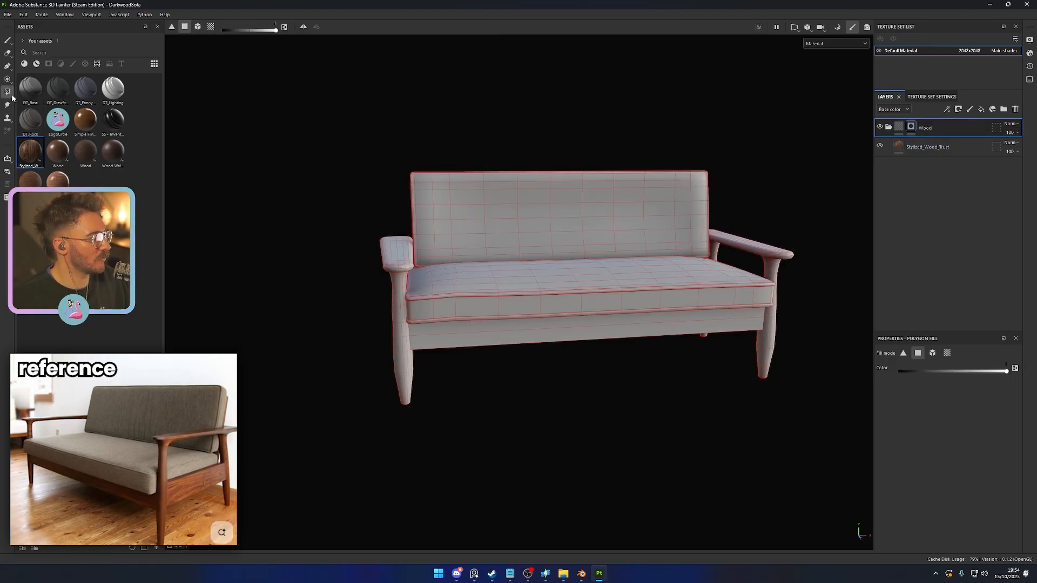
{"action": "left_click", "coordinate": [196, 27]}
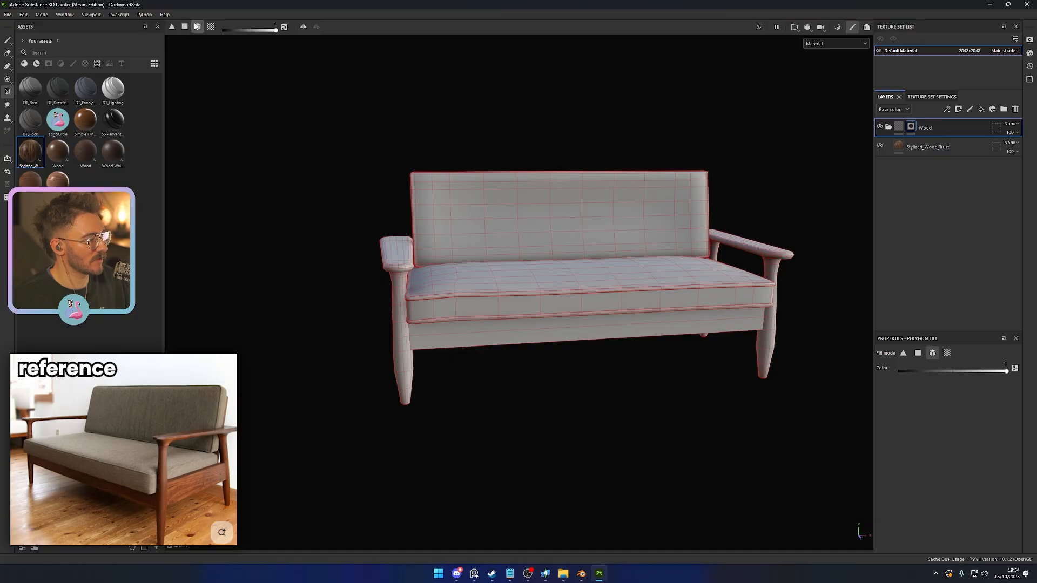
{"action": "left_click", "coordinate": [404, 374]}
{"action": "left_click_drag", "start_coordinate": [595, 403], "coordinate": [533, 222], "text": "alt"}
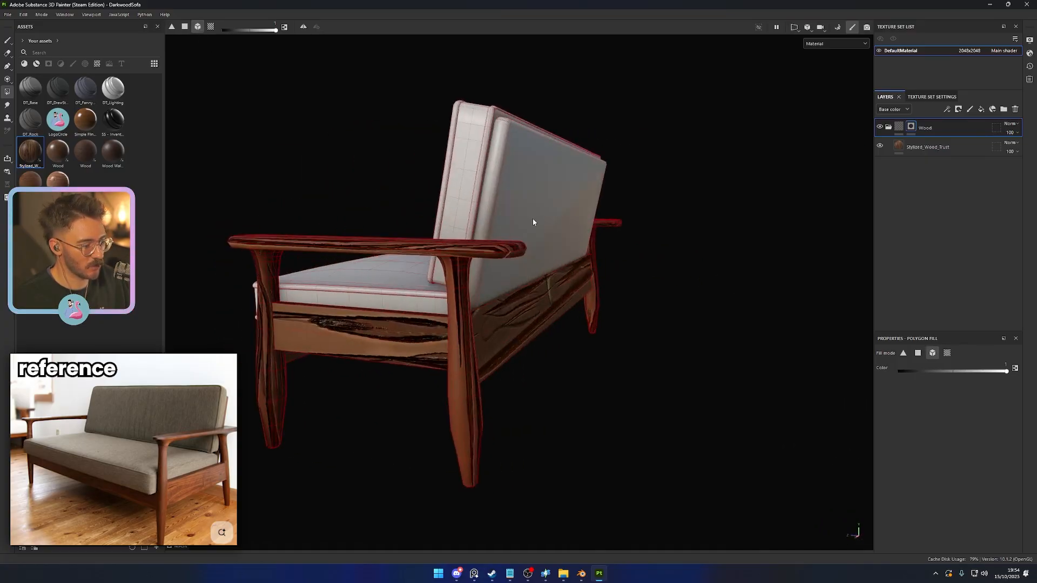
{"action": "left_click", "coordinate": [534, 222]}
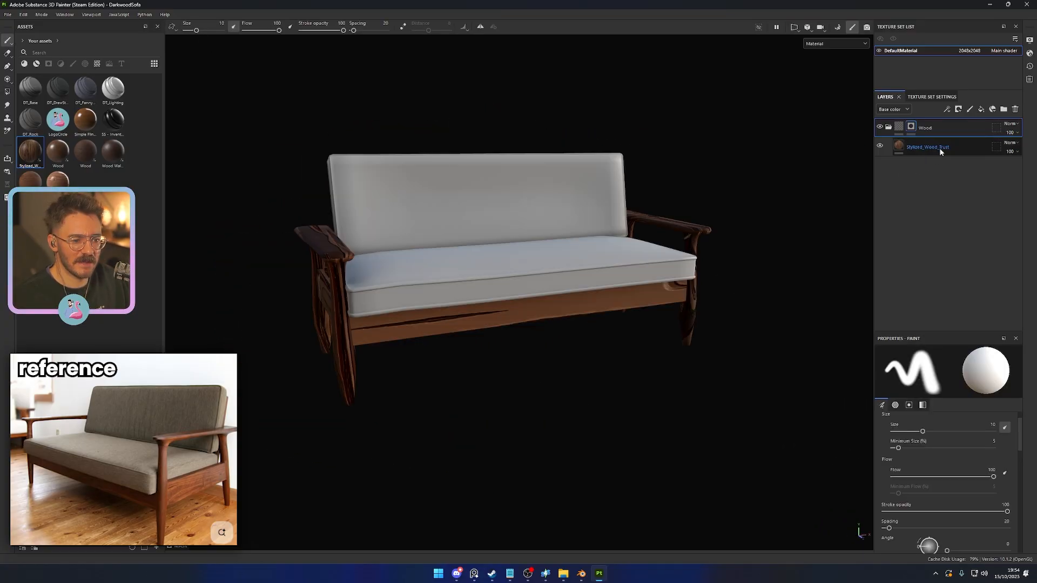
- Replace the Stylized_Wood_Trust layer in the Wood folder with a new fill layer
{"action": "left_click", "coordinate": [940, 148]}
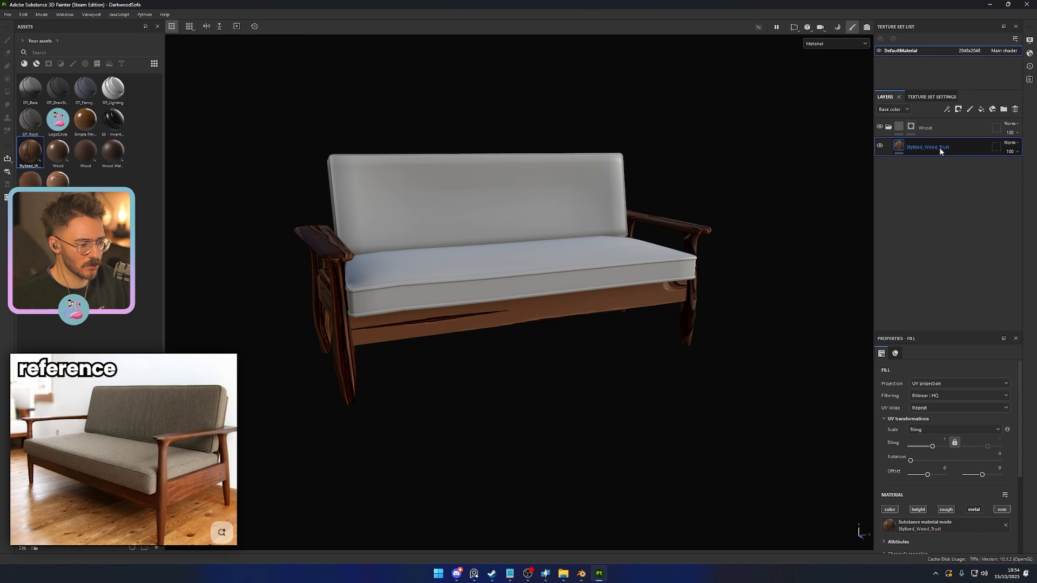
{"action": "key", "text": "Delete"}
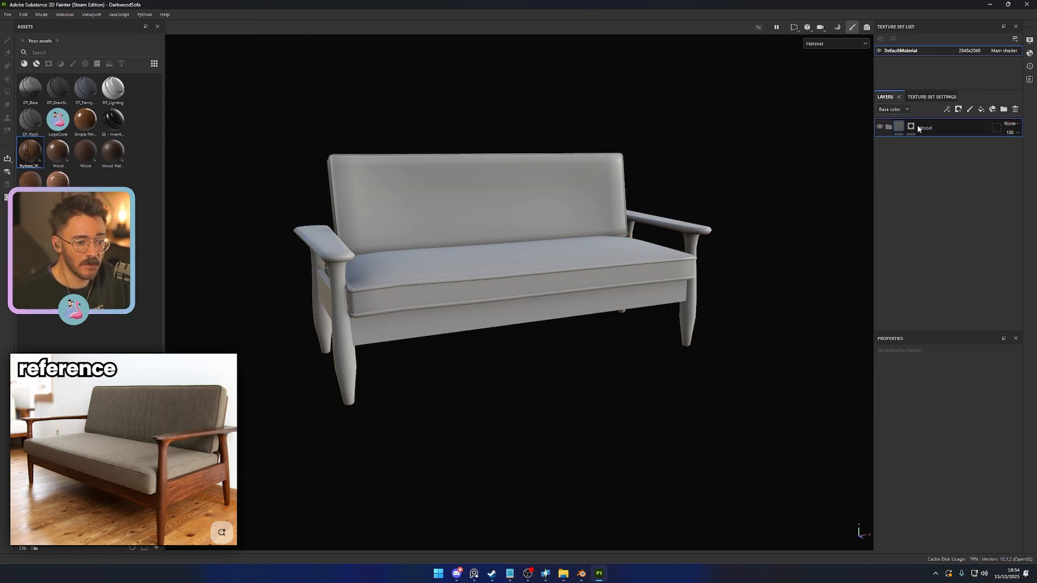
{"action": "left_click", "coordinate": [981, 109]}
{"action": "scroll", "coordinate": [918, 432], "scroll_direction": "down", "scroll_amount": 3}
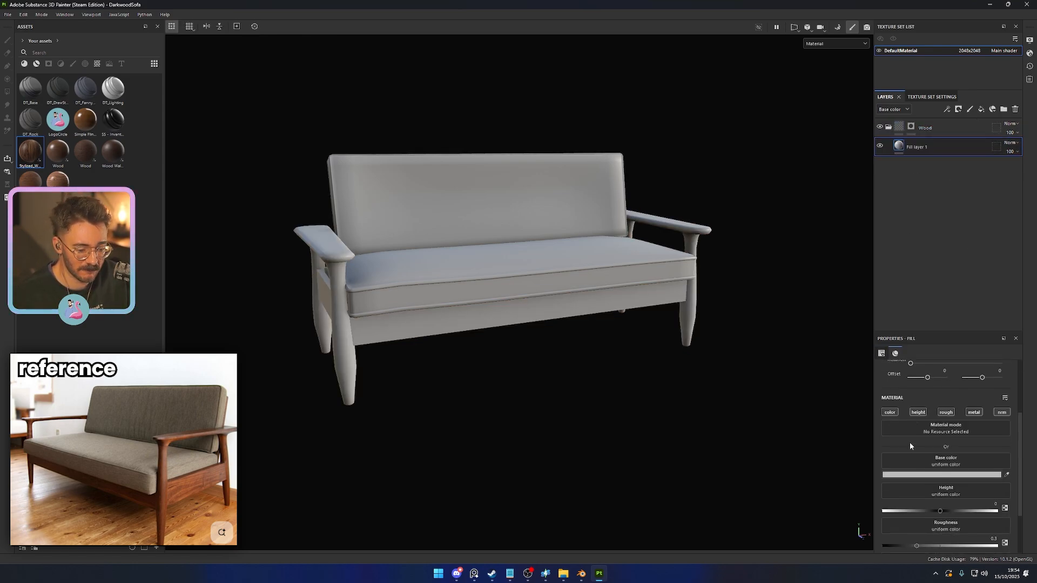
- Limit the Wood folder's fill layer to color and roughness, with roughness 1 and a very dark brown base color
{"action": "left_click", "coordinate": [921, 414]}
{"action": "left_click", "coordinate": [975, 413]}
{"action": "left_click", "coordinate": [1000, 414]}
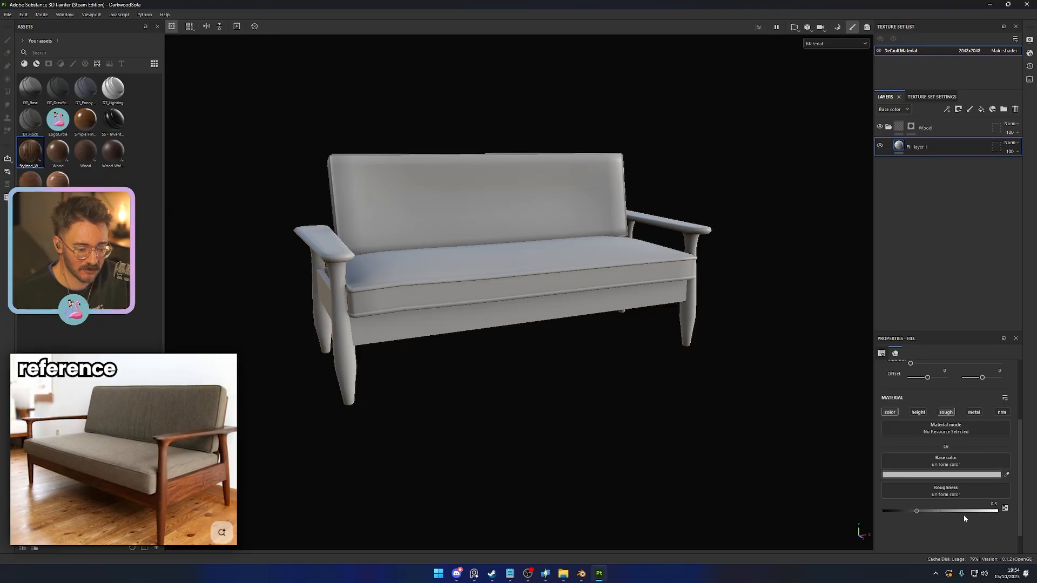
{"action": "left_click_drag", "start_coordinate": [963, 512], "coordinate": [999, 512]}
{"action": "left_click", "coordinate": [949, 476]}
{"action": "left_click_drag", "start_coordinate": [936, 517], "coordinate": [874, 498]}
{"action": "left_click", "coordinate": [942, 407]}
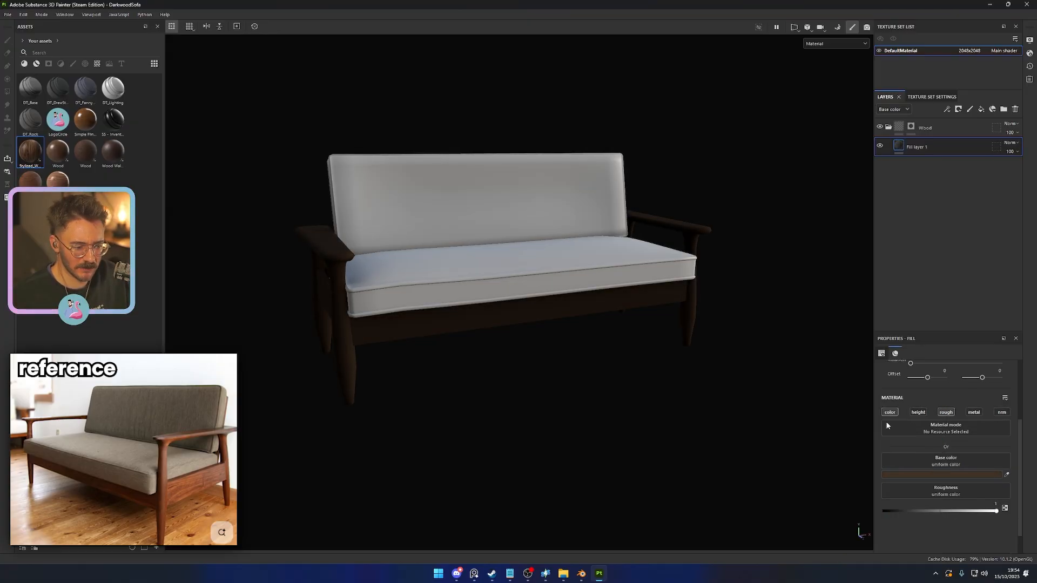
- Adjust the fill layer's base color to a more saturated dark brown and set its roughness to about 0.68
{"action": "scroll", "coordinate": [648, 424], "scroll_direction": "up", "scroll_amount": 2}
{"action": "left_click_drag", "start_coordinate": [632, 426], "coordinate": [675, 408], "text": "alt"}
{"action": "left_click", "coordinate": [945, 475]}
{"action": "left_click", "coordinate": [906, 501]}
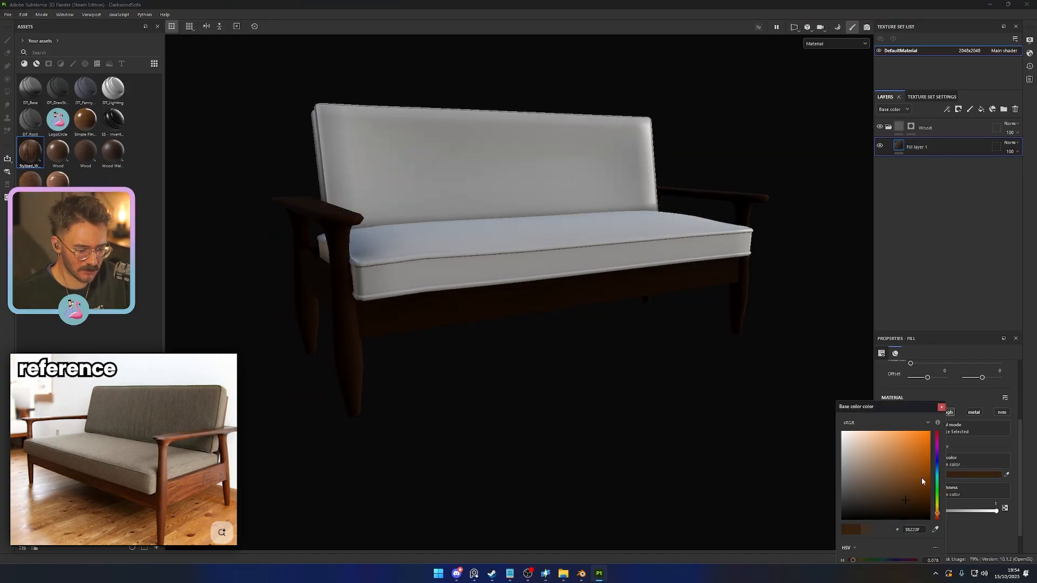
{"action": "left_click_drag", "start_coordinate": [996, 511], "coordinate": [976, 511]}
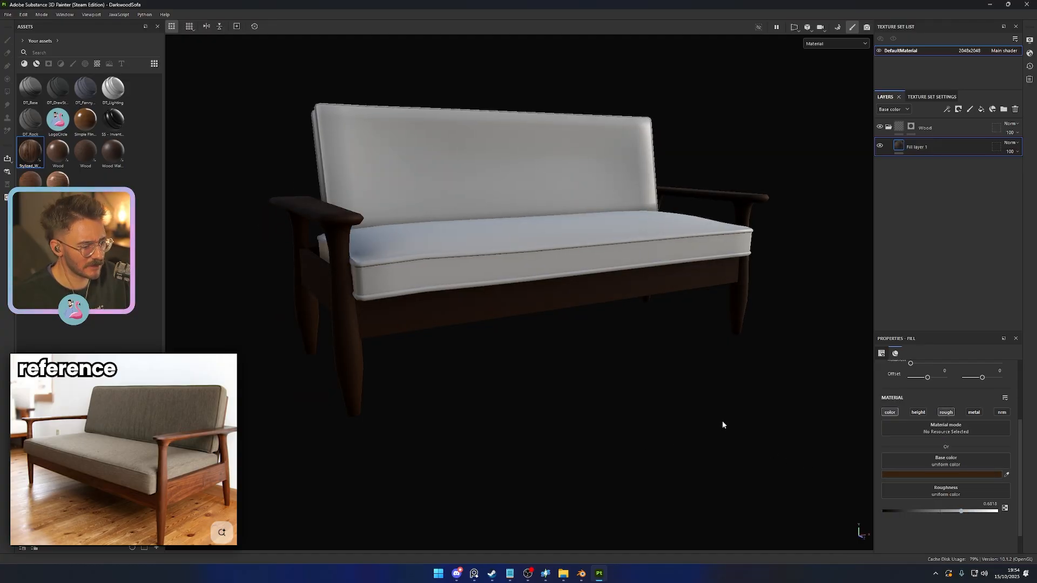
- Shift the fill layer's base color to a redder, slightly lighter brown to match the reference sofa's wood
{"action": "left_click_drag", "start_coordinate": [723, 425], "coordinate": [658, 398], "text": "alt"}
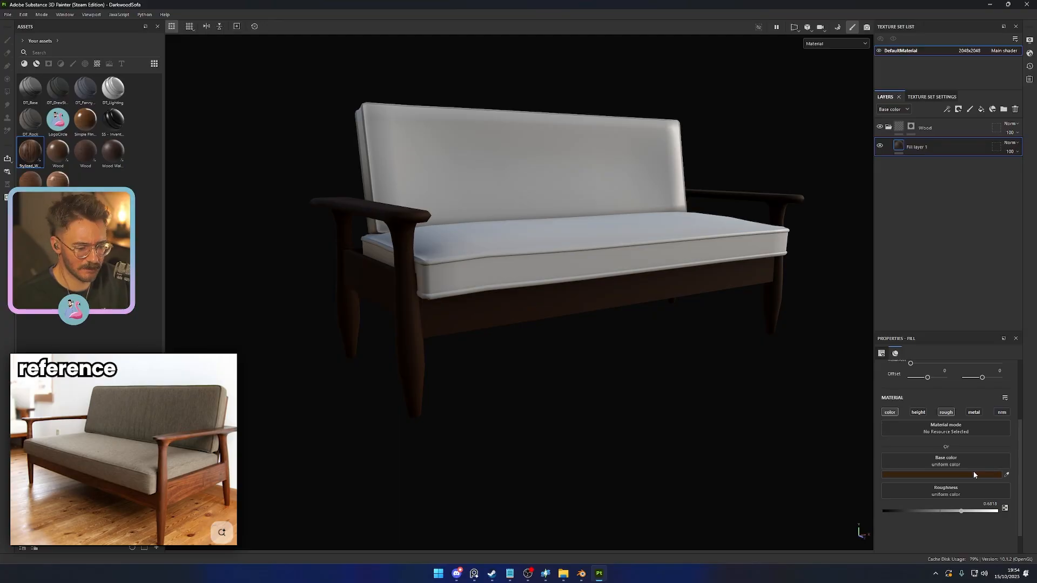
{"action": "left_click", "coordinate": [954, 475]}
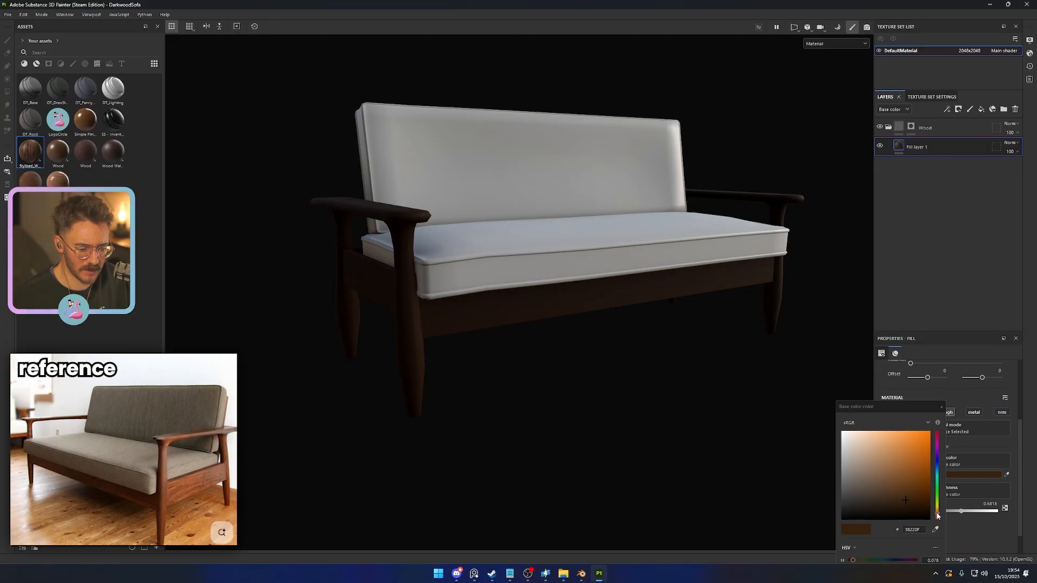
{"action": "left_click_drag", "start_coordinate": [937, 516], "coordinate": [939, 516]}
{"action": "left_click", "coordinate": [895, 496]}
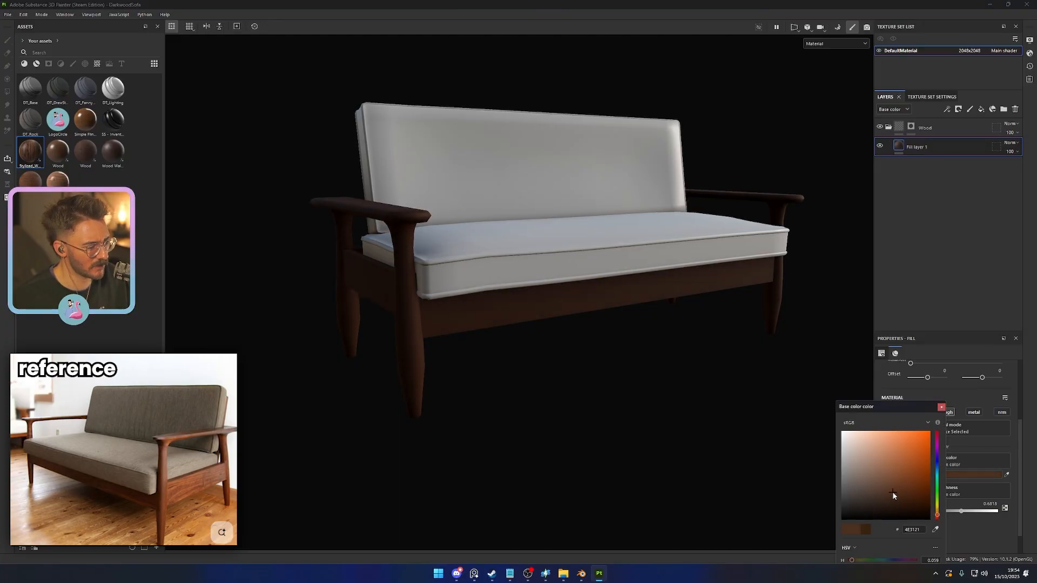
{"action": "left_click", "coordinate": [895, 493]}
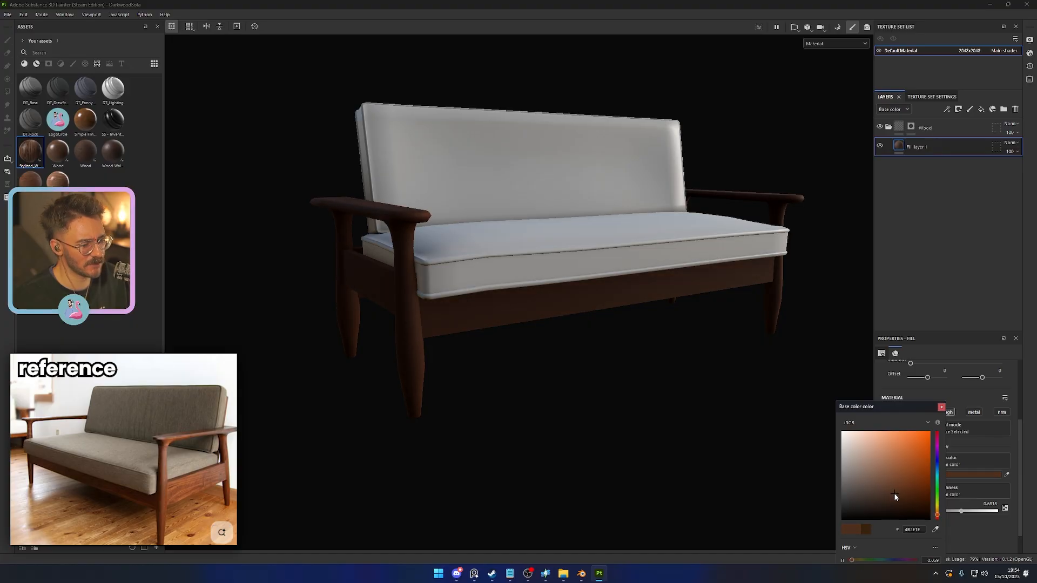
{"action": "left_click_drag", "start_coordinate": [895, 496], "coordinate": [893, 495]}
{"action": "left_click", "coordinate": [941, 407]}
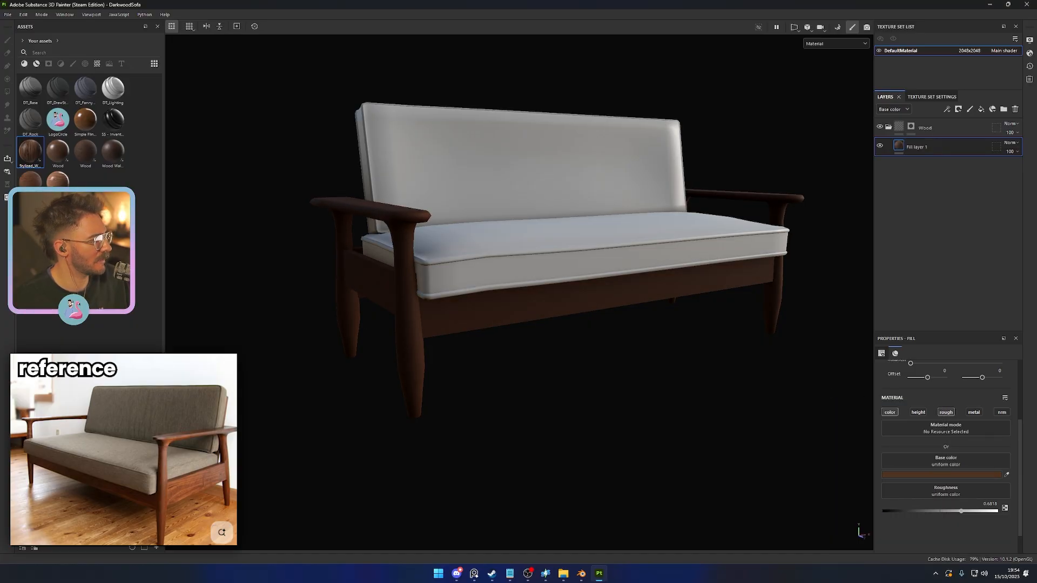
- Try Wood Walnut on the fill layer and as a separate layer above it, with Ring Steps set to 3
{"action": "left_click", "coordinate": [60, 180]}
{"action": "left_click", "coordinate": [106, 158]}
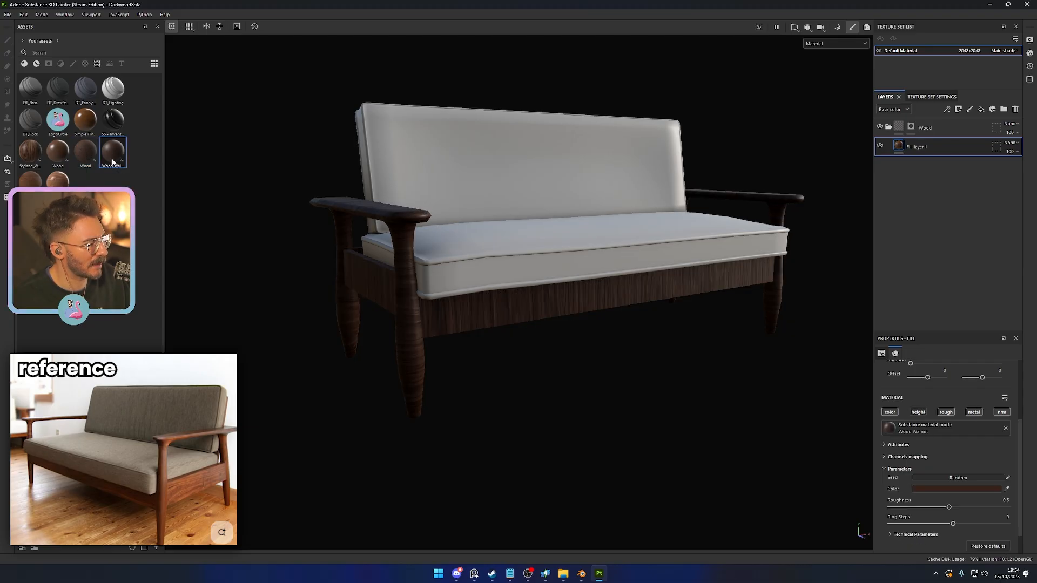
{"action": "left_click_drag", "start_coordinate": [105, 158], "coordinate": [937, 144]}
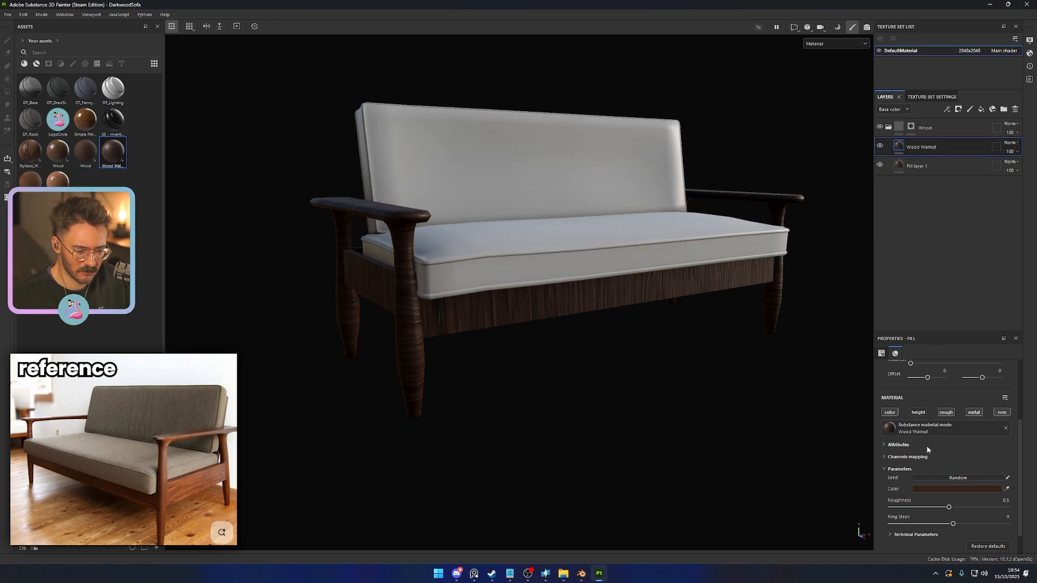
{"action": "scroll", "coordinate": [935, 470], "scroll_direction": "down", "scroll_amount": 2}
{"action": "left_click_drag", "start_coordinate": [954, 499], "coordinate": [963, 498]}
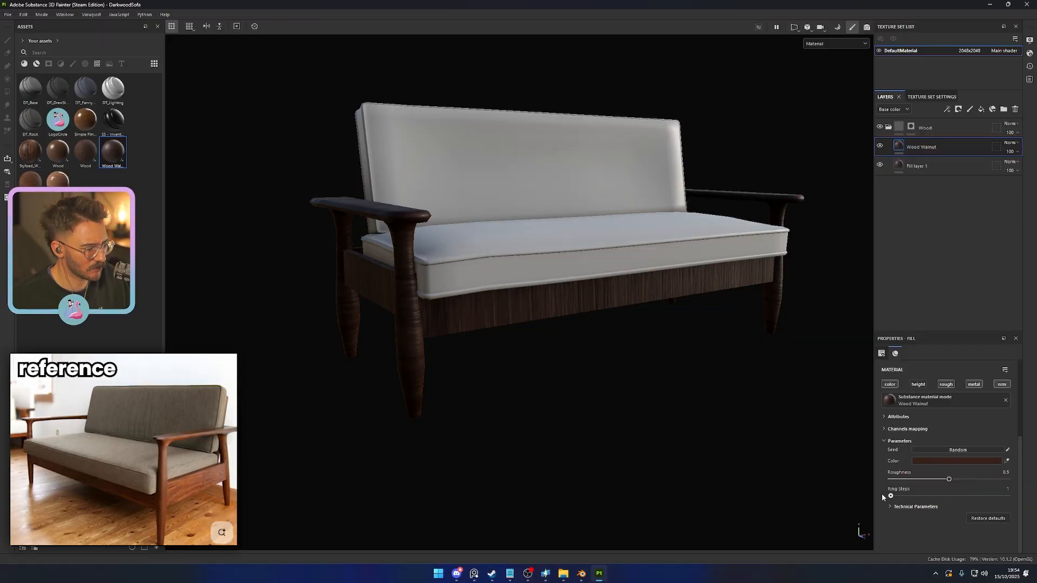
{"action": "left_click_drag", "start_coordinate": [891, 496], "coordinate": [906, 496]}
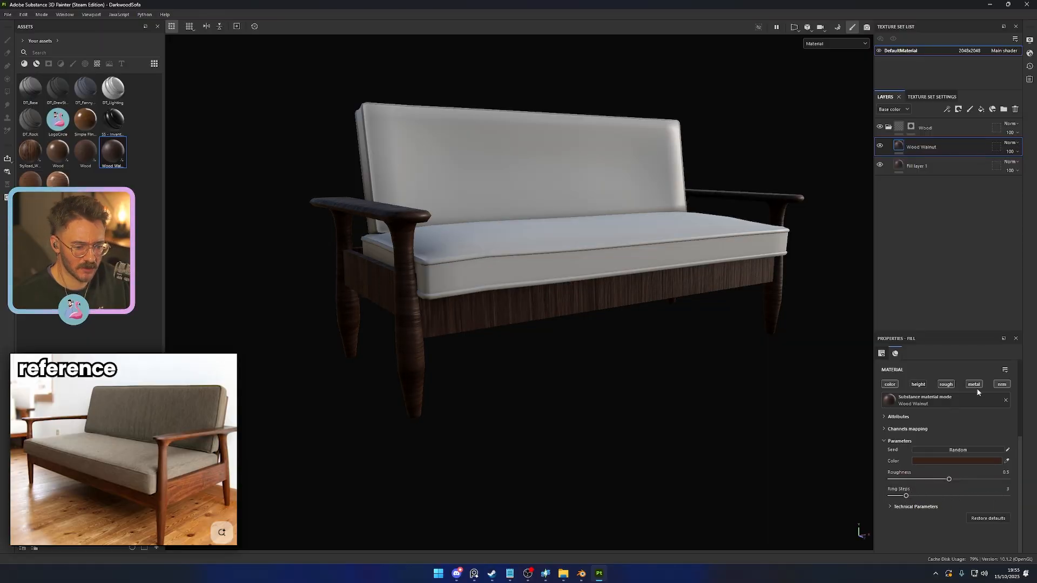
- Try a lower opacity and a slight UV offset on the Wood Walnut layer, and inspect its technical parameters
{"action": "left_click", "coordinate": [1014, 165]}
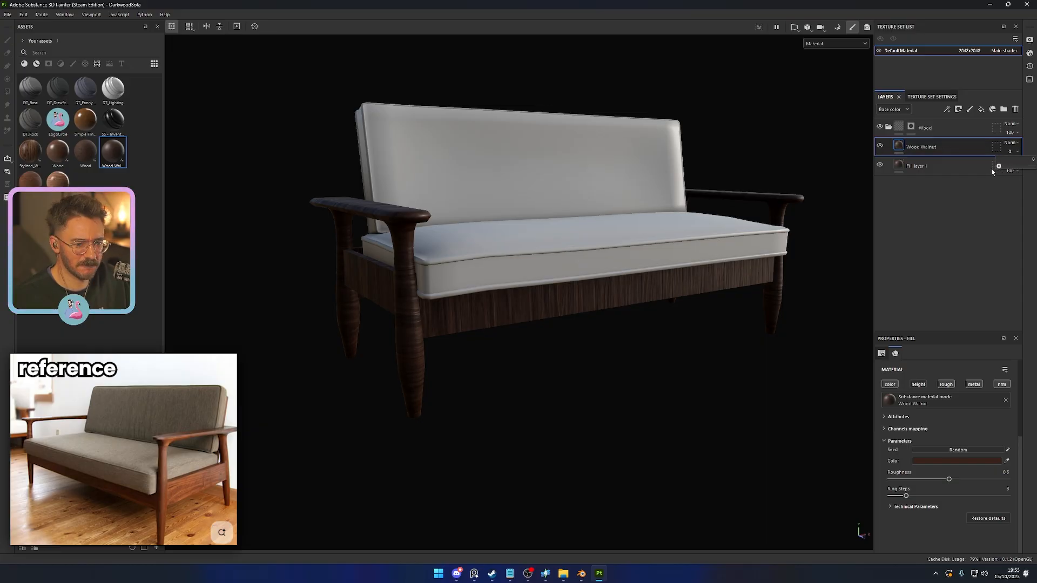
{"action": "left_click", "coordinate": [941, 507]}
{"action": "scroll", "coordinate": [941, 504], "scroll_direction": "down", "scroll_amount": 1}
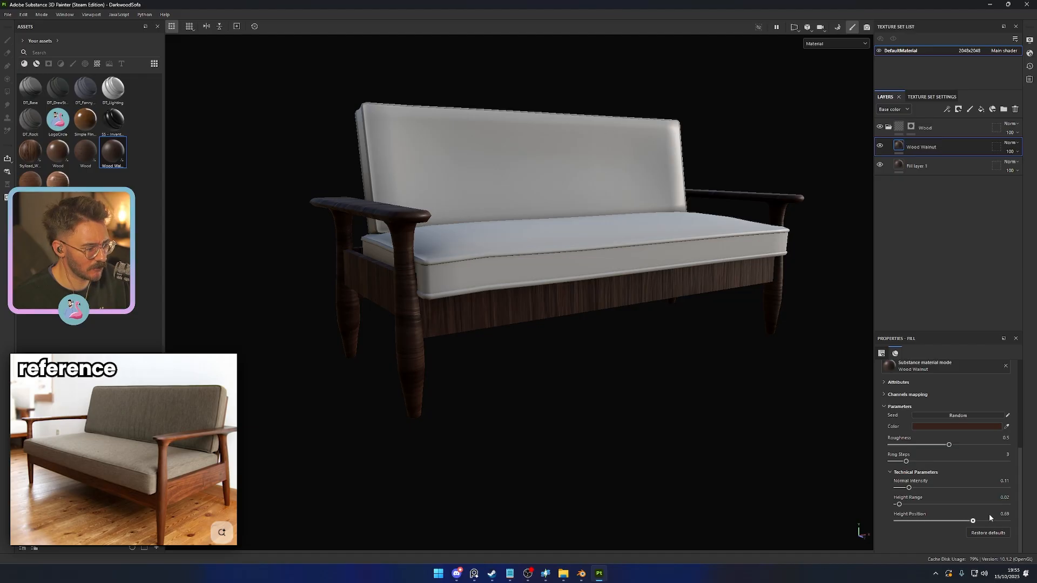
{"action": "scroll", "coordinate": [904, 488], "scroll_direction": "up", "scroll_amount": 5}
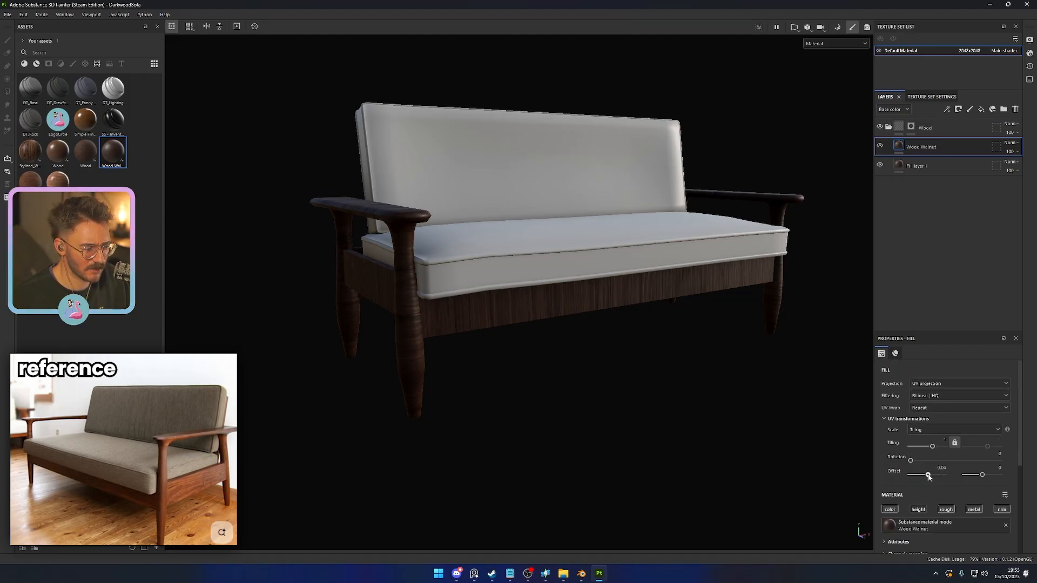
{"action": "left_click_drag", "start_coordinate": [929, 477], "coordinate": [927, 477]}
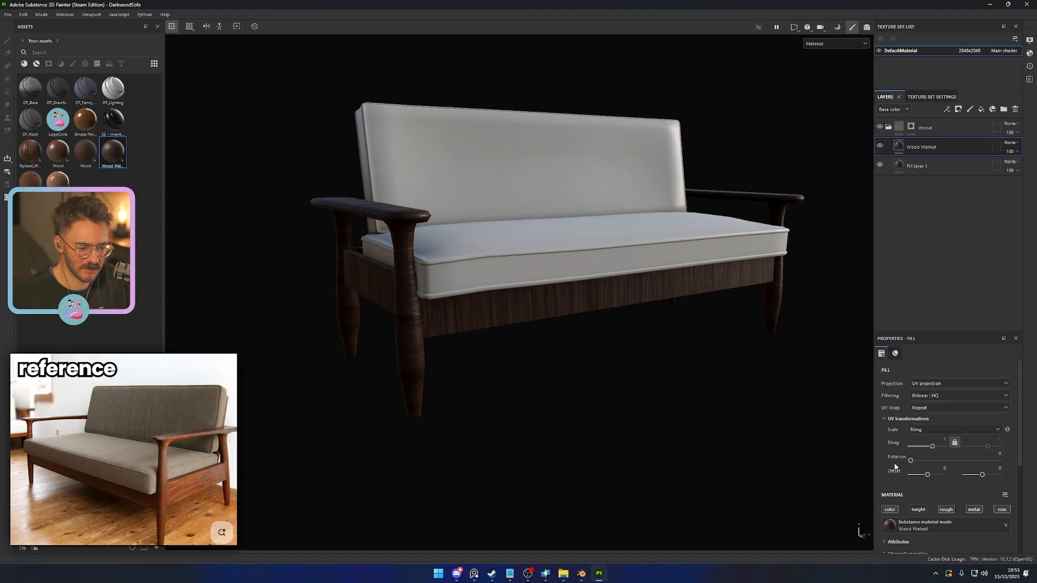
{"action": "scroll", "coordinate": [895, 465], "scroll_direction": "down", "scroll_amount": 2}
{"action": "scroll", "coordinate": [892, 464], "scroll_direction": "up", "scroll_amount": 2}
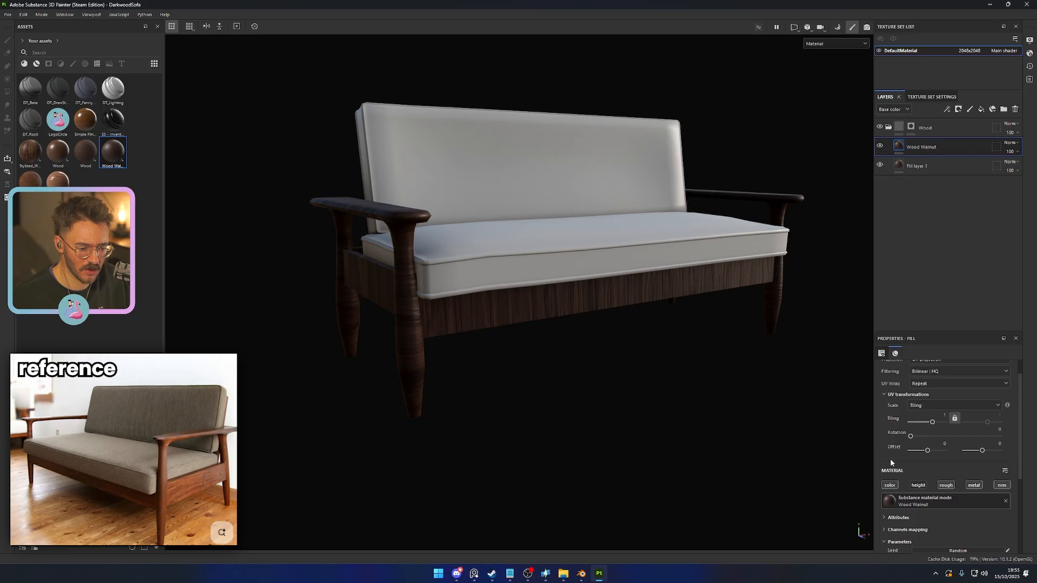
- Test the opacity of the Wood folder and of Fill layer 1, leaving both at 100
{"action": "left_click", "coordinate": [1011, 132]}
{"action": "mouse_move", "coordinate": [1014, 148]}
{"action": "left_mouse_down"}
{"action": "mouse_move", "coordinate": [996, 152]}
{"action": "mouse_move", "coordinate": [1034, 147]}
{"action": "left_mouse_up"}
{"action": "left_click", "coordinate": [902, 167]}
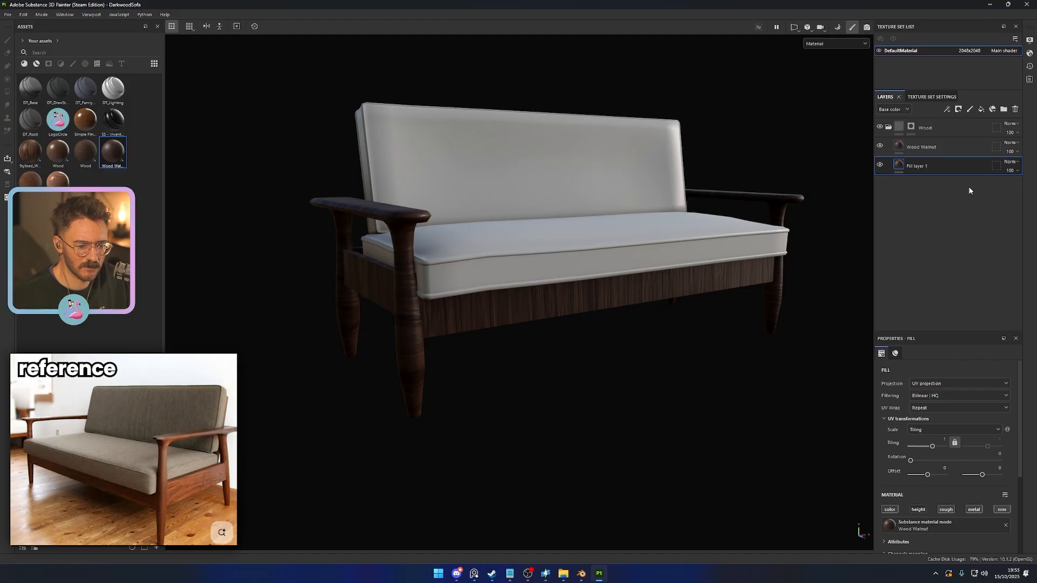
{"action": "left_click", "coordinate": [1010, 170]}
{"action": "mouse_move", "coordinate": [1033, 185]}
{"action": "left_mouse_down"}
{"action": "mouse_move", "coordinate": [1004, 186]}
{"action": "mouse_move", "coordinate": [1034, 185]}
{"action": "left_mouse_up"}
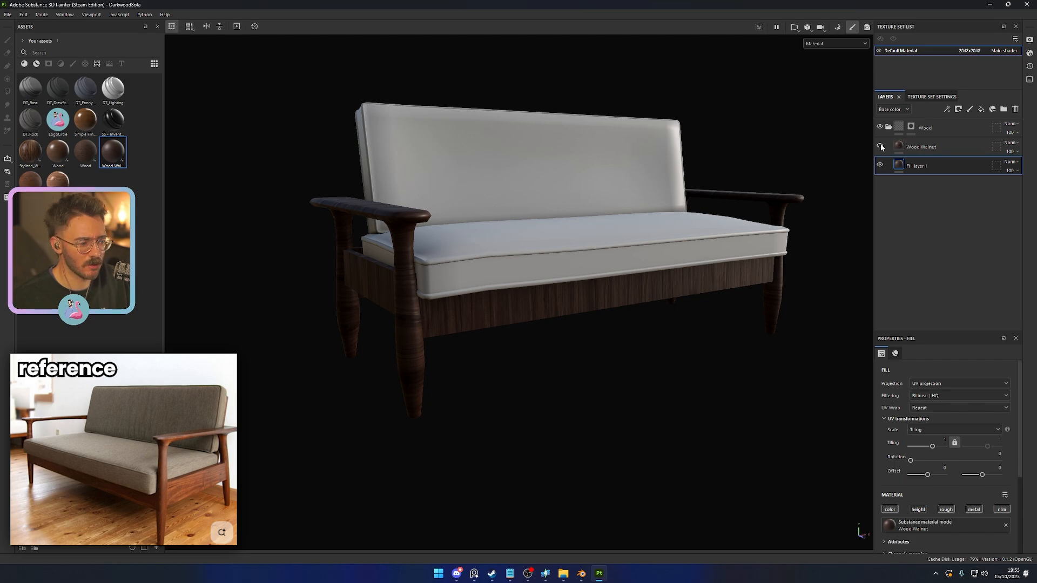
- Delete the Wood Walnut layer and Fill layer 1 from the Wood folder
{"action": "left_click", "coordinate": [942, 150]}
{"action": "key", "text": "Delete"}
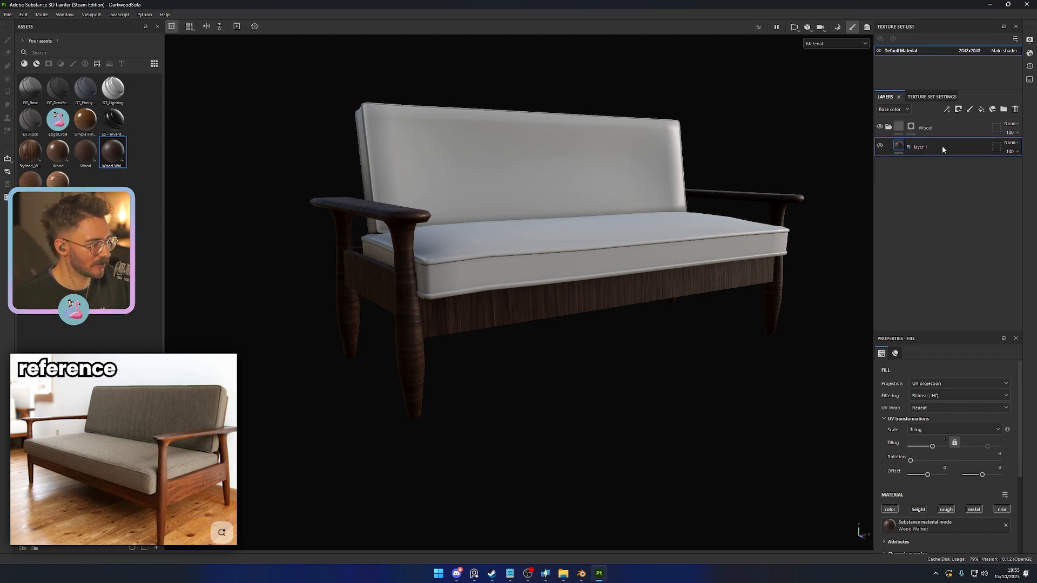
{"action": "key", "text": "Delete"}
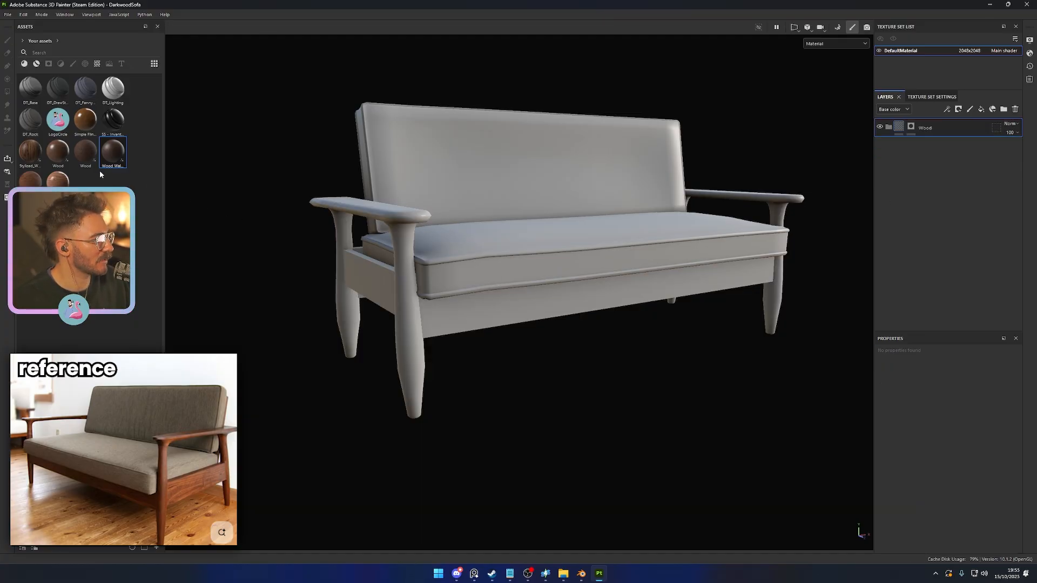
- Try the dark Wood material and a glossy reddish-brown wood material with reduced tiling on the sofa, deleting each trial layer
{"action": "left_click_drag", "start_coordinate": [86, 161], "coordinate": [422, 310]}
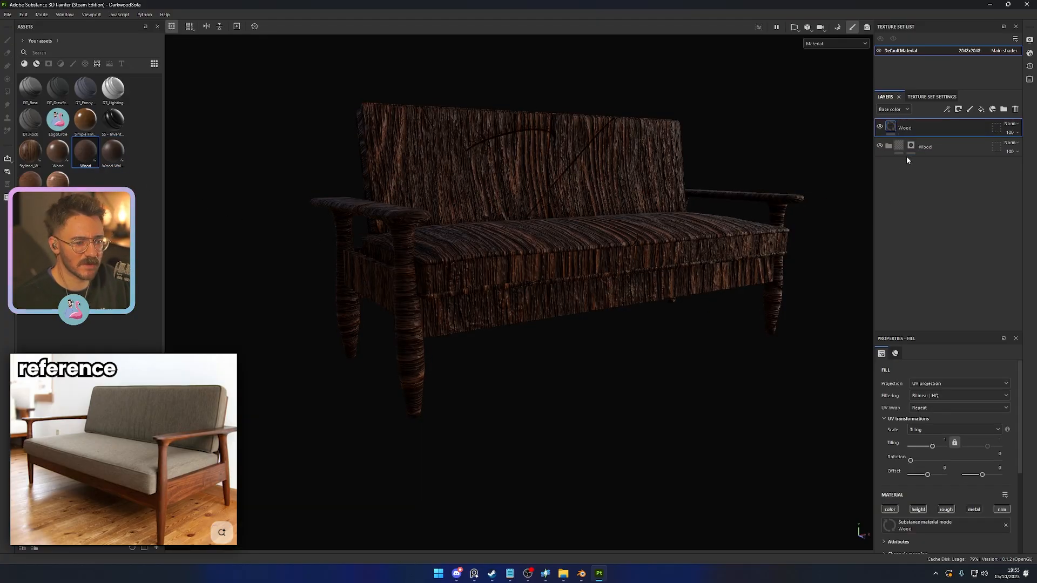
{"action": "key", "text": "Delete"}
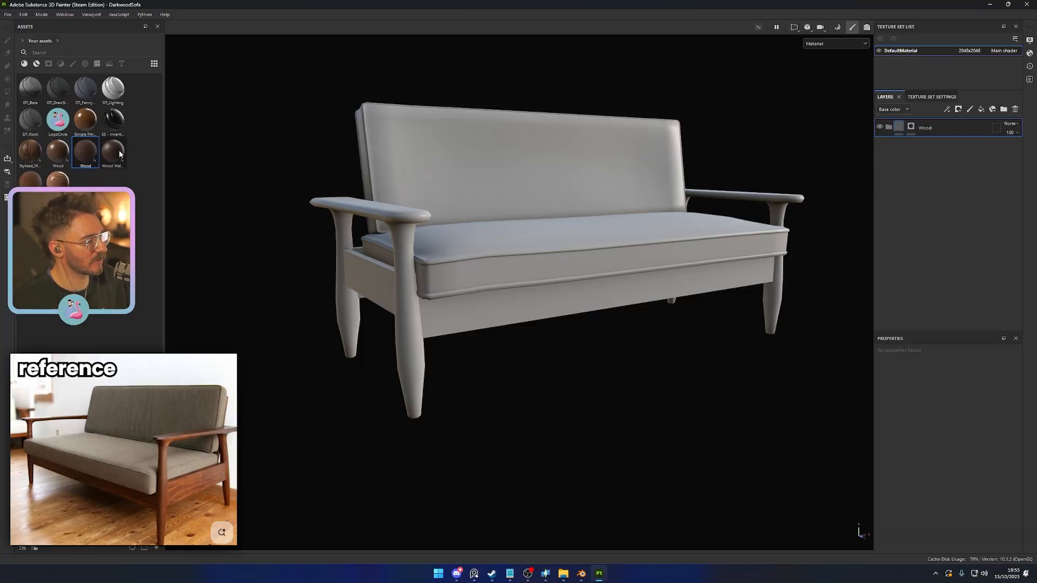
{"action": "left_click_drag", "start_coordinate": [57, 180], "coordinate": [922, 137]}
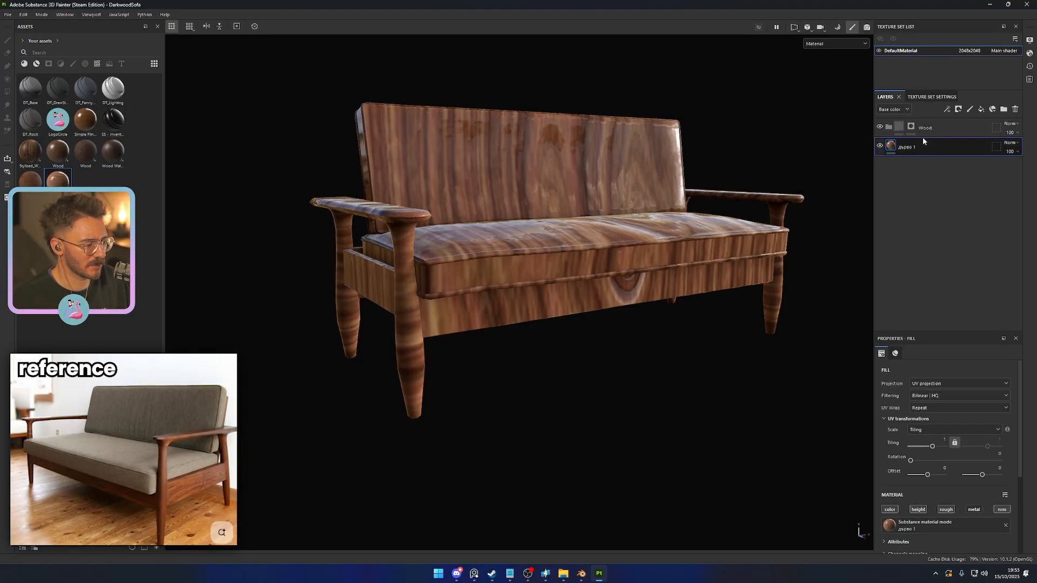
{"action": "scroll", "coordinate": [925, 481], "scroll_direction": "down", "scroll_amount": 1}
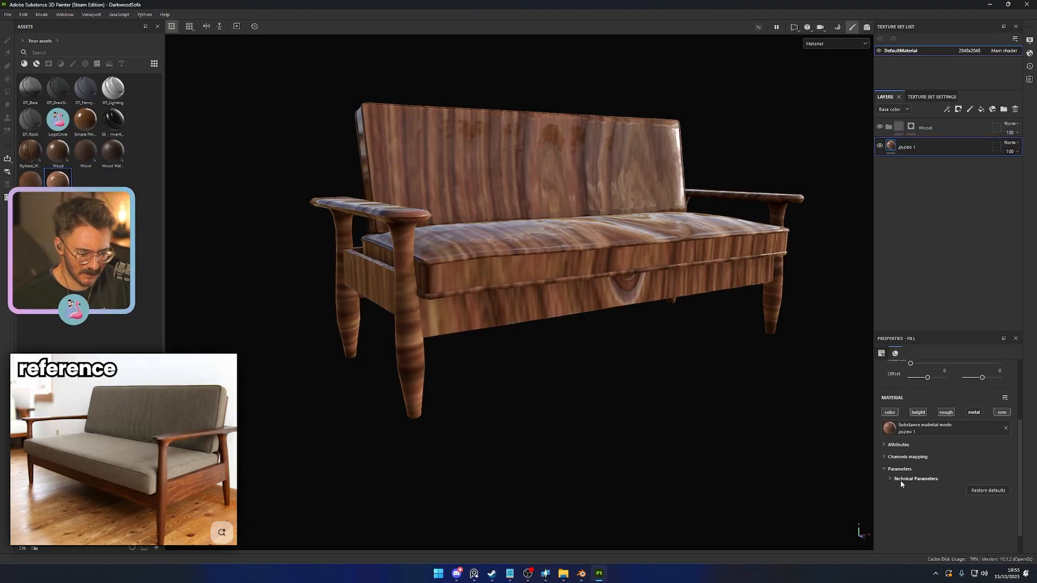
{"action": "mouse_move", "coordinate": [933, 426]}
{"action": "left_mouse_down"}
{"action": "mouse_move", "coordinate": [949, 426]}
{"action": "mouse_move", "coordinate": [925, 428]}
{"action": "left_mouse_up"}
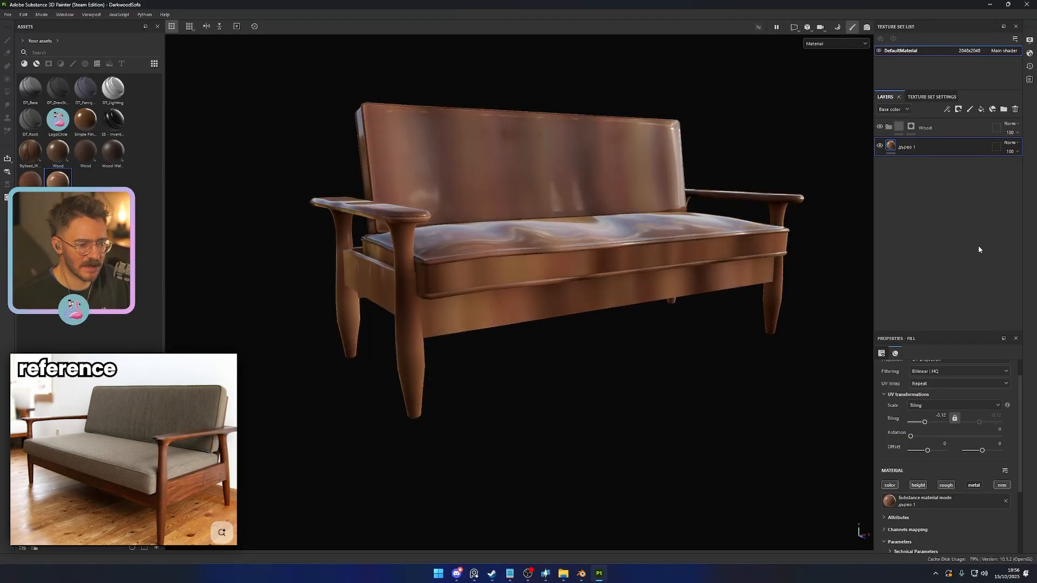
{"action": "key", "text": "Delete"}
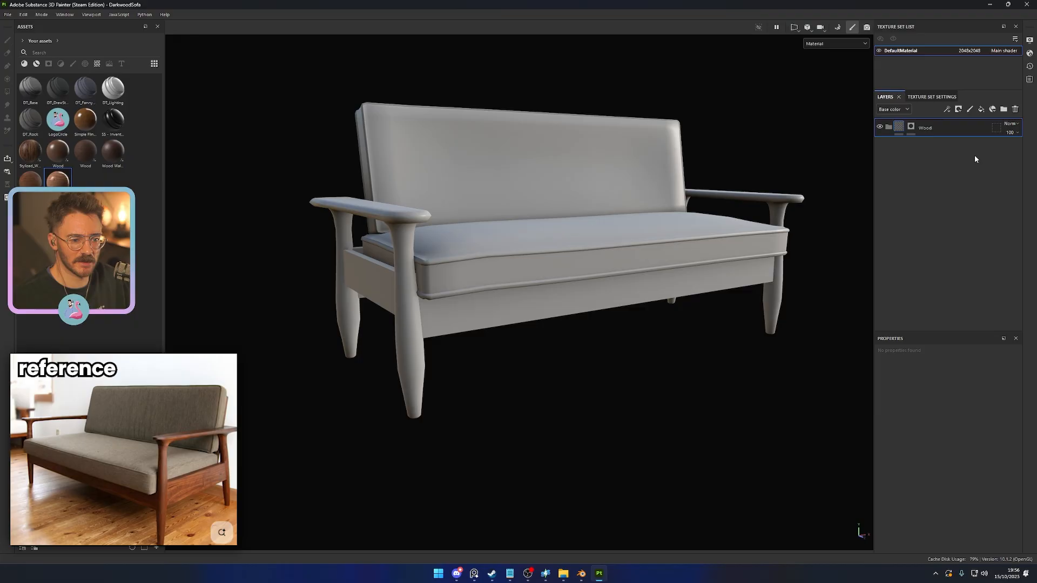
- Add a new fill layer to the Wood folder and name it Base
{"action": "left_click", "coordinate": [981, 109]}
{"action": "double_click", "coordinate": [920, 146]}
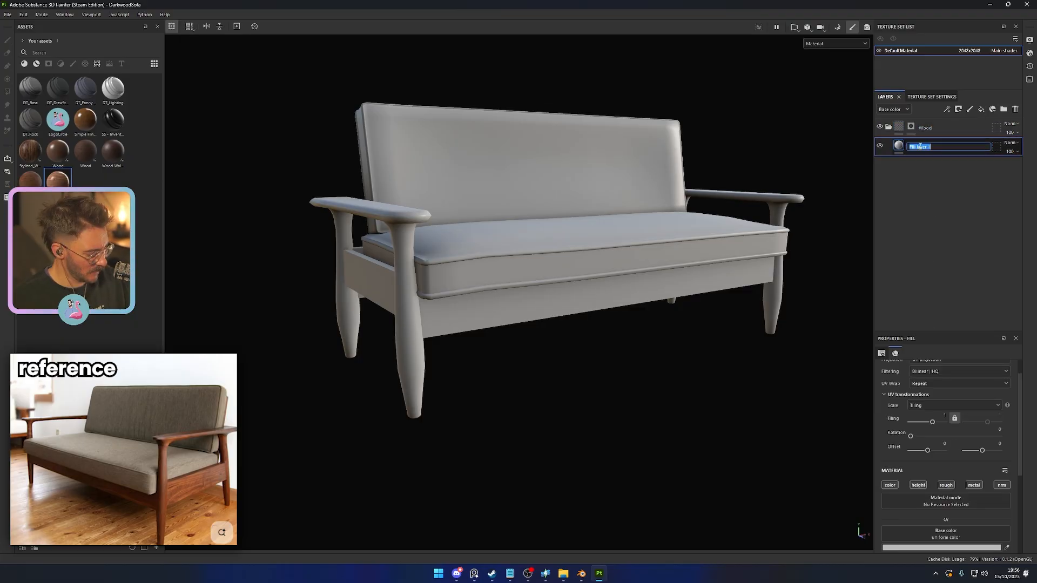
{"action": "type", "text": "Base"}
{"action": "key", "text": "Return"}
- Limit the Base layer to color and roughness, with roughness about 0.69 and a dark reddish-brown base color
{"action": "scroll", "coordinate": [922, 398], "scroll_direction": "down", "scroll_amount": 2}
{"action": "left_click", "coordinate": [919, 412]}
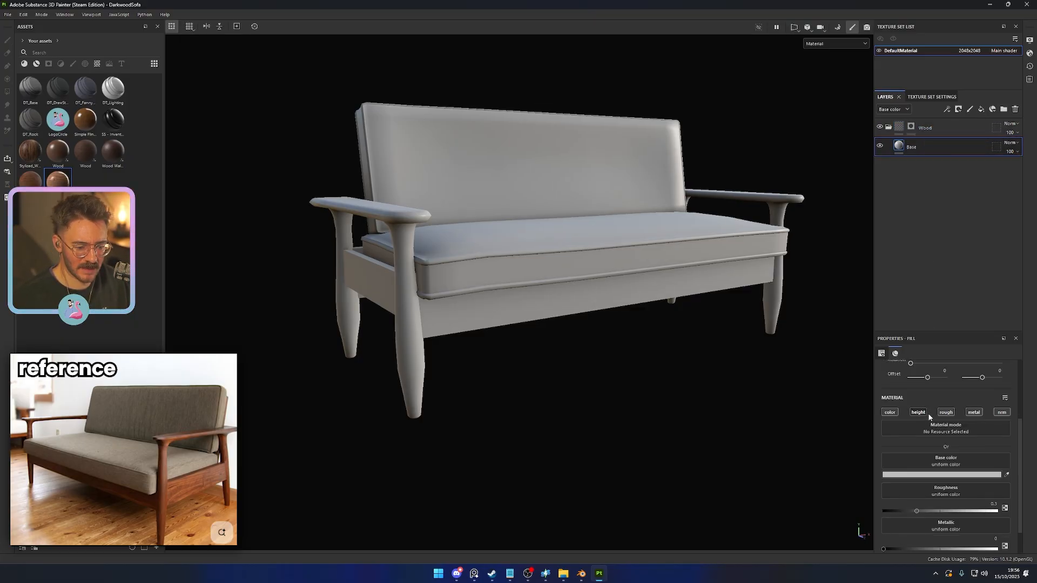
{"action": "left_click", "coordinate": [974, 412]}
{"action": "left_click", "coordinate": [1002, 412]}
{"action": "left_click_drag", "start_coordinate": [916, 511], "coordinate": [895, 490]}
{"action": "left_click", "coordinate": [942, 475]}
{"action": "left_click", "coordinate": [941, 409]}
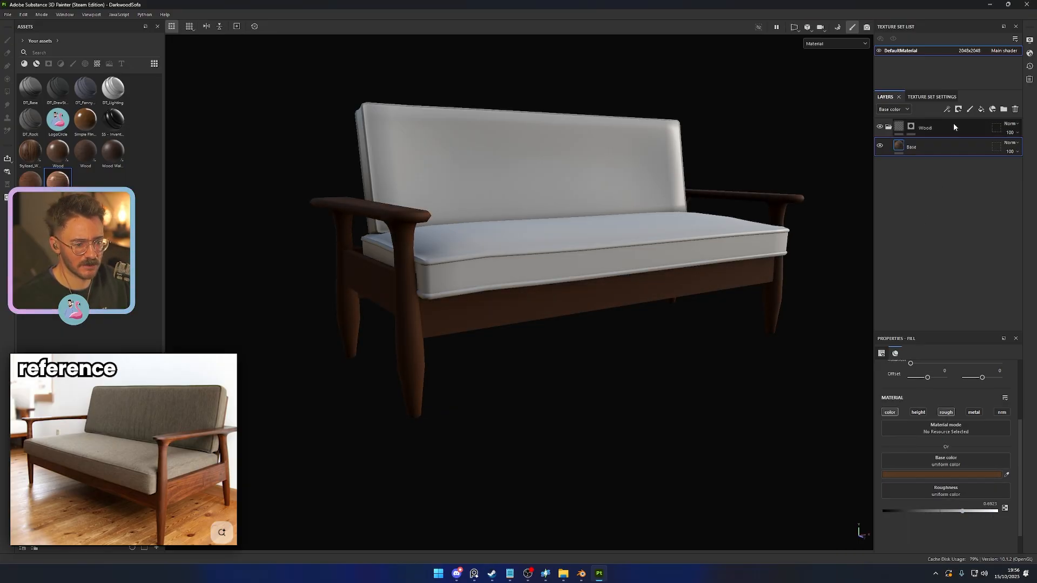
- Add another fill layer at the top of the stack, limited to color and roughness, with roughness set to 1
{"action": "left_click", "coordinate": [981, 109]}
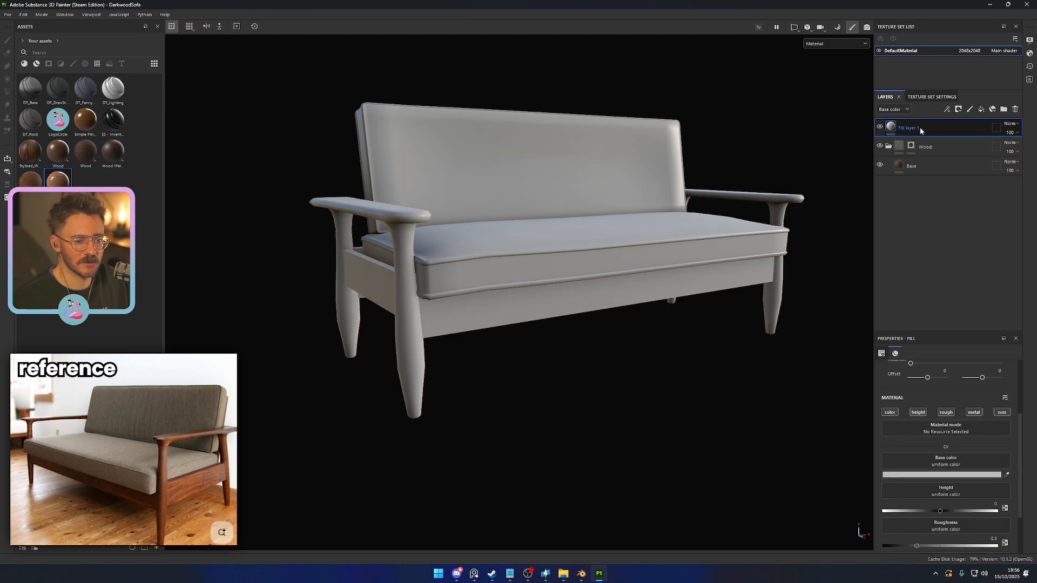
{"action": "left_click", "coordinate": [919, 413]}
{"action": "left_click", "coordinate": [973, 412]}
{"action": "left_click", "coordinate": [1002, 412]}
{"action": "left_click_drag", "start_coordinate": [916, 511], "coordinate": [979, 512]}
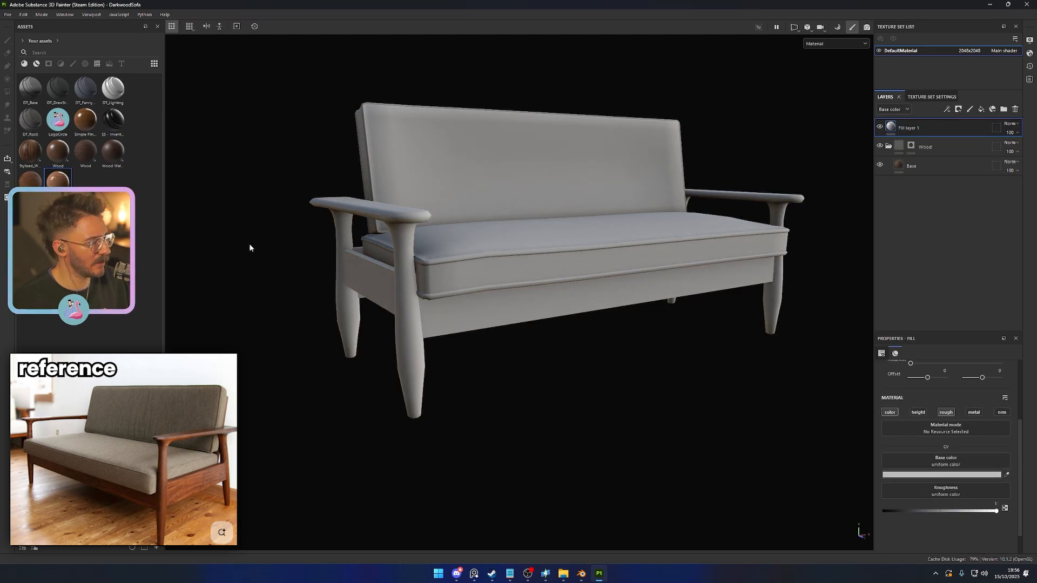
- Show only the smart masks from all asset libraries
{"action": "left_click", "coordinate": [23, 41]}
{"action": "left_click", "coordinate": [32, 51]}
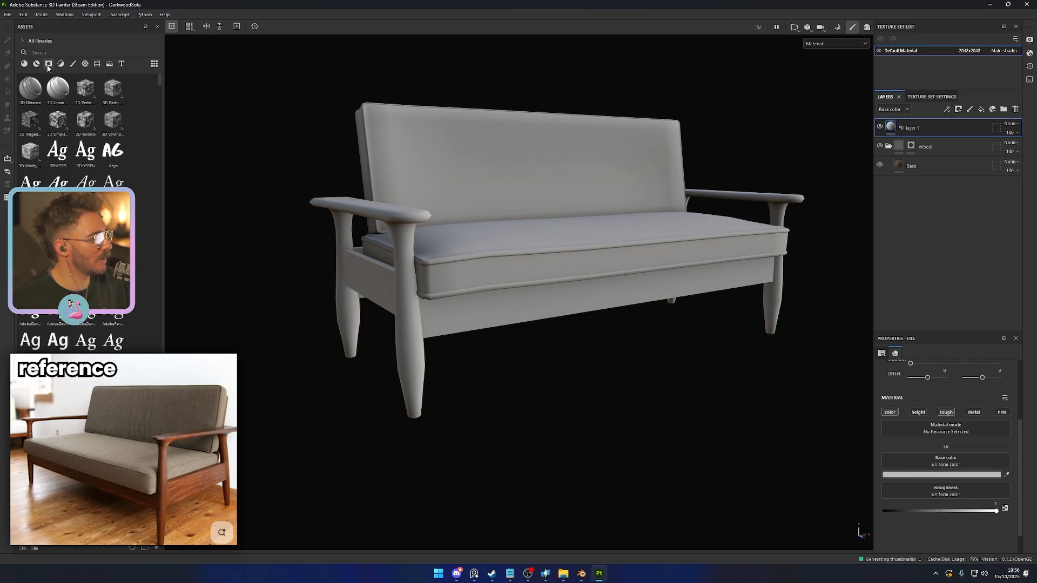
{"action": "left_click", "coordinate": [48, 65]}
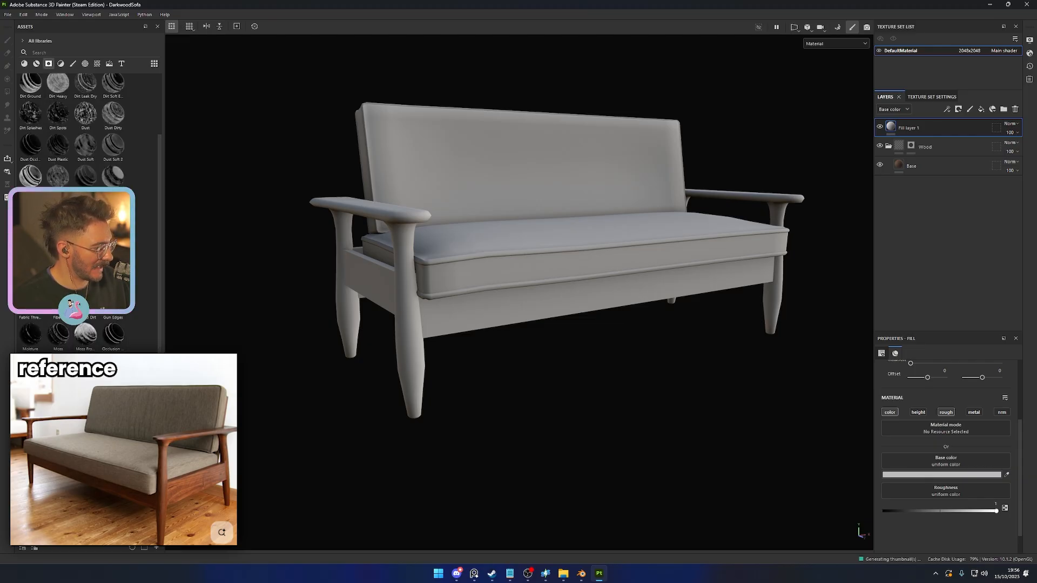
- Try a smart mask on Fill layer 1, with global balance about 0.66 and global contrast about 0.99
{"action": "scroll", "coordinate": [87, 136], "scroll_direction": "up", "scroll_amount": 2}
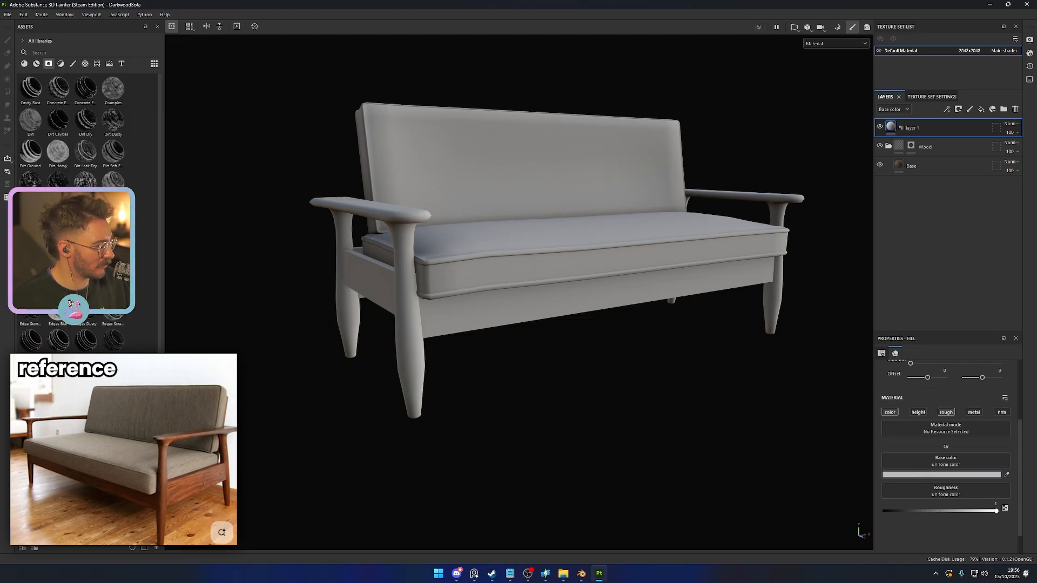
{"action": "left_click_drag", "start_coordinate": [31, 339], "coordinate": [903, 129]}
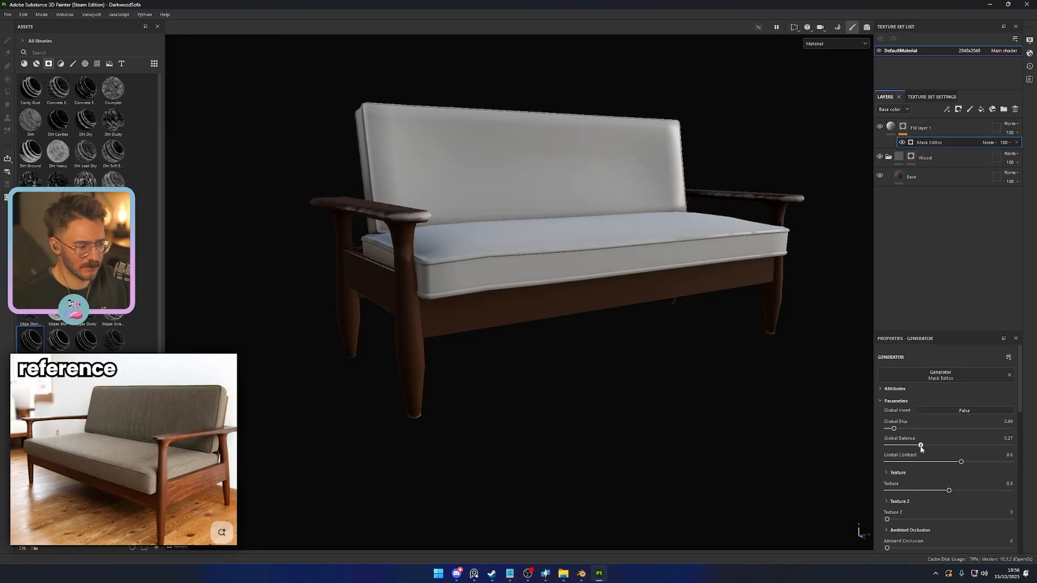
{"action": "left_click_drag", "start_coordinate": [921, 446], "coordinate": [1010, 462]}
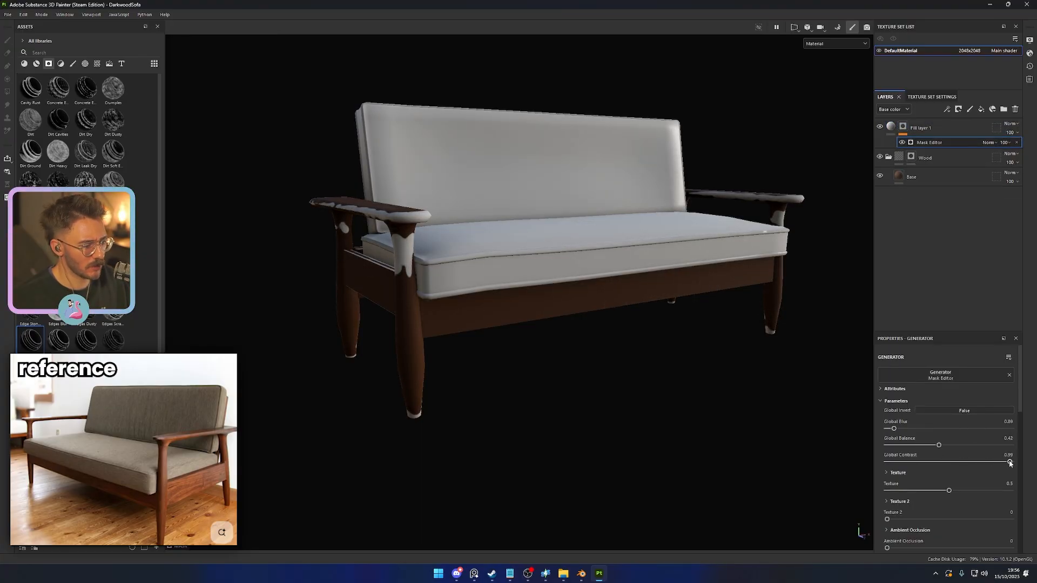
{"action": "left_click_drag", "start_coordinate": [939, 446], "coordinate": [969, 446]}
{"action": "left_click_drag", "start_coordinate": [594, 378], "coordinate": [718, 455], "text": "alt"}
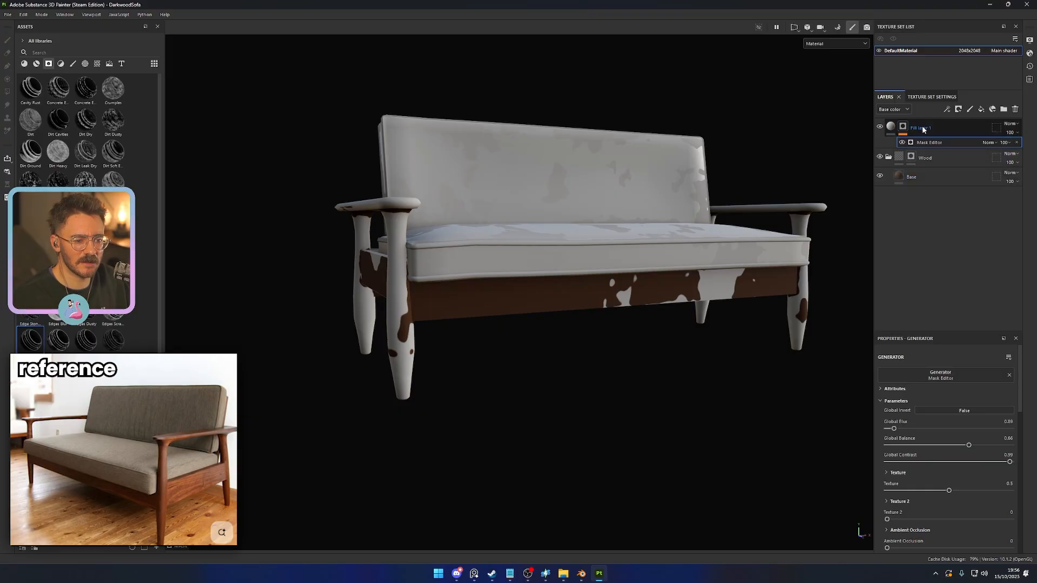
- Move Fill layer 1 into the Wood folder above Base and reduce its mask's global balance to about 0.37
{"action": "left_click_drag", "start_coordinate": [921, 128], "coordinate": [937, 170]}
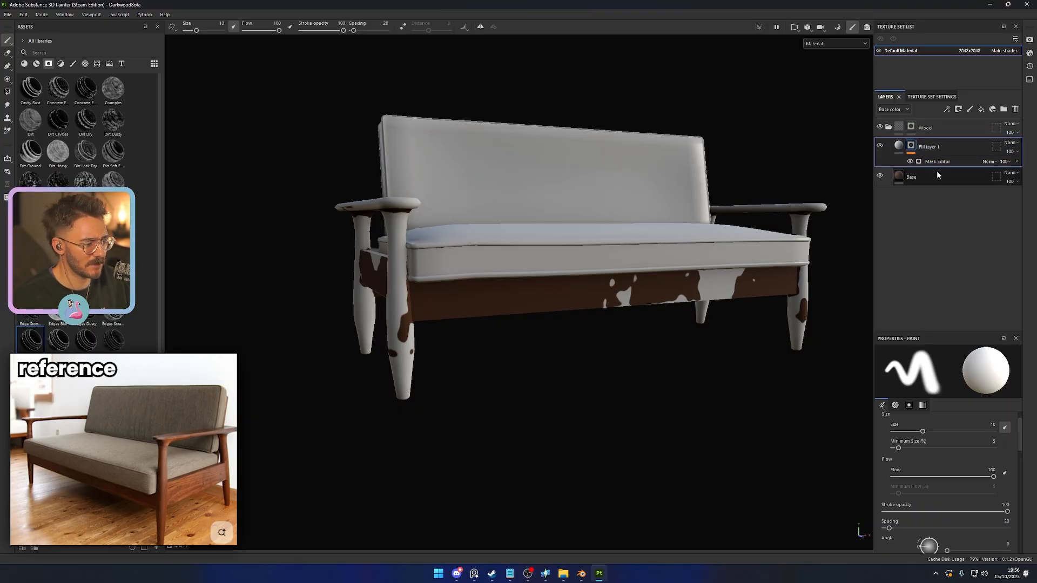
{"action": "scroll", "coordinate": [930, 468], "scroll_direction": "down", "scroll_amount": 6}
{"action": "scroll", "coordinate": [930, 468], "scroll_direction": "up", "scroll_amount": 5}
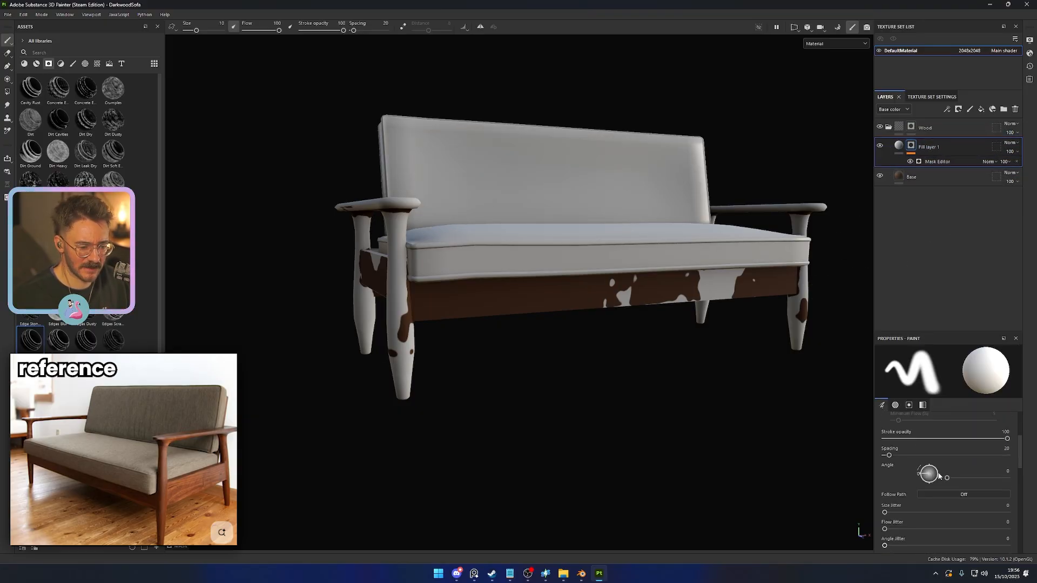
{"action": "left_click", "coordinate": [937, 163]}
{"action": "mouse_move", "coordinate": [969, 446]}
{"action": "left_mouse_down"}
{"action": "mouse_move", "coordinate": [912, 447]}
{"action": "mouse_move", "coordinate": [932, 446]}
{"action": "left_mouse_up"}
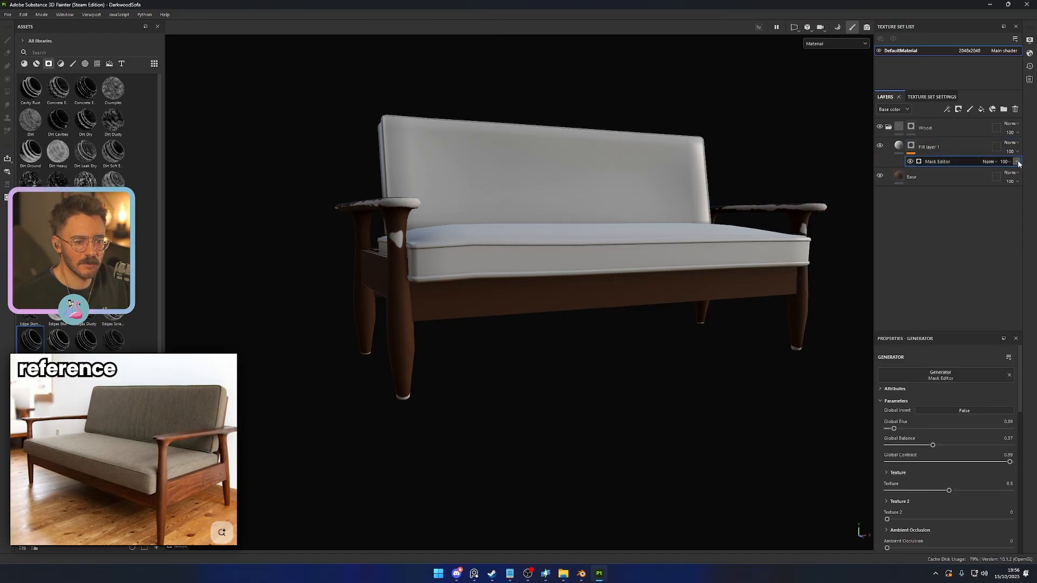
- Delete Fill layer 1 from the Wood folder, then duplicate the Base layer and name the copy Base B
{"action": "left_click", "coordinate": [960, 149]}
{"action": "key", "text": "Delete"}
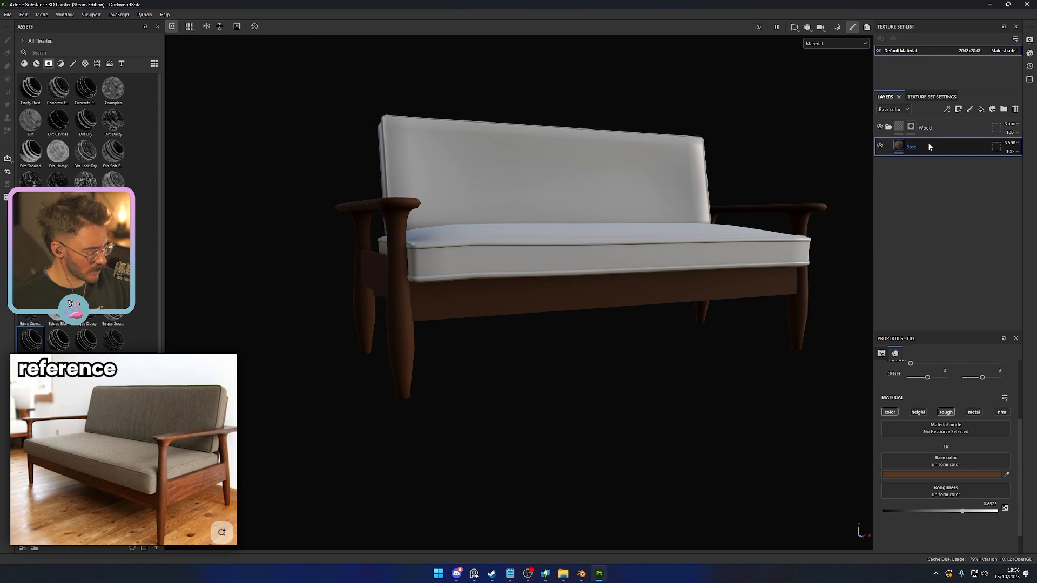
{"action": "key", "text": "ctrl+d"}
{"action": "double_click", "coordinate": [931, 146]}
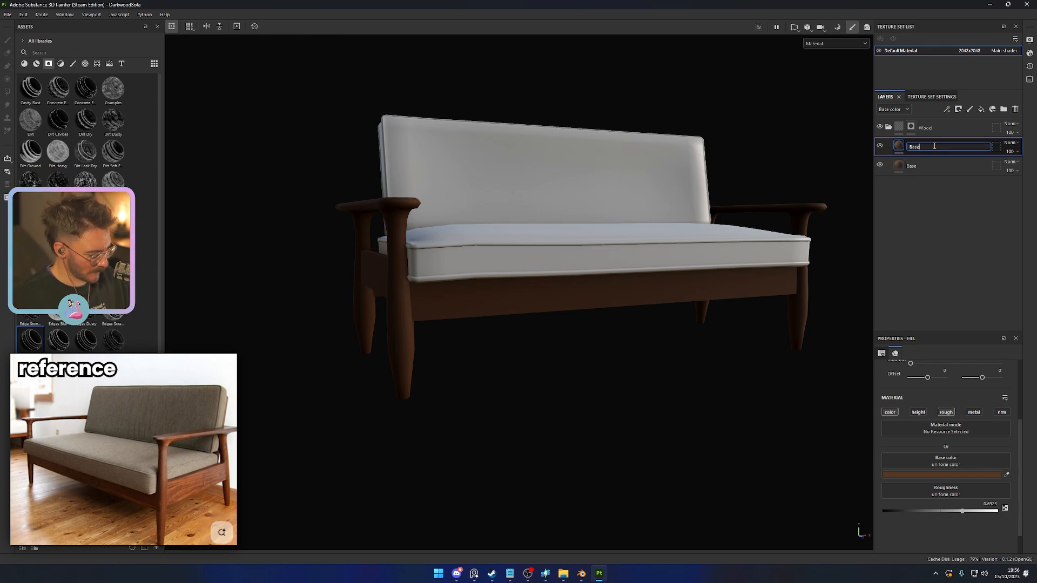
- Set the base color of Base B to a very dark brown, 2A1E14
{"action": "left_click", "coordinate": [900, 475]}
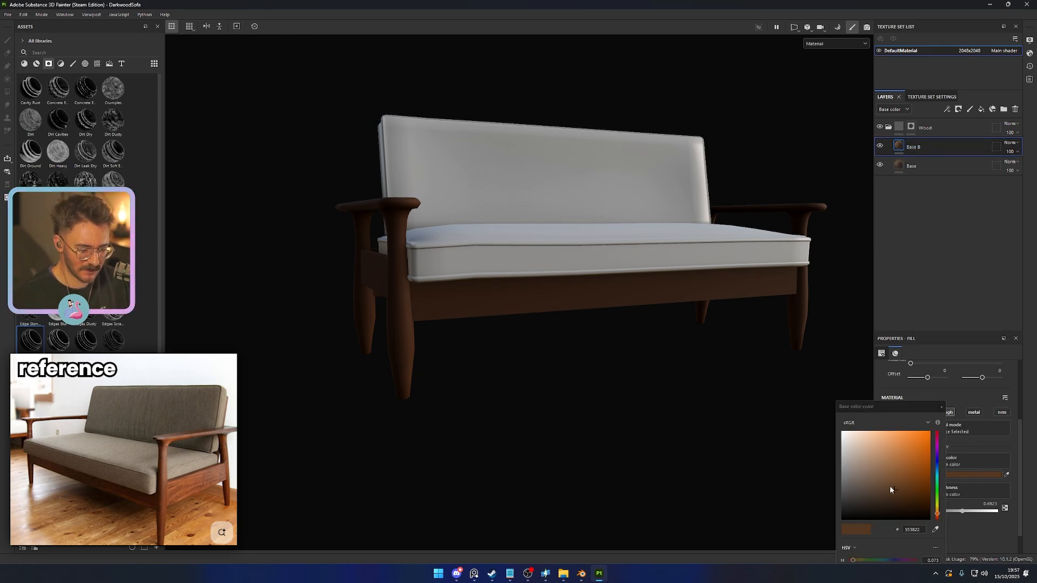
{"action": "left_click", "coordinate": [887, 505]}
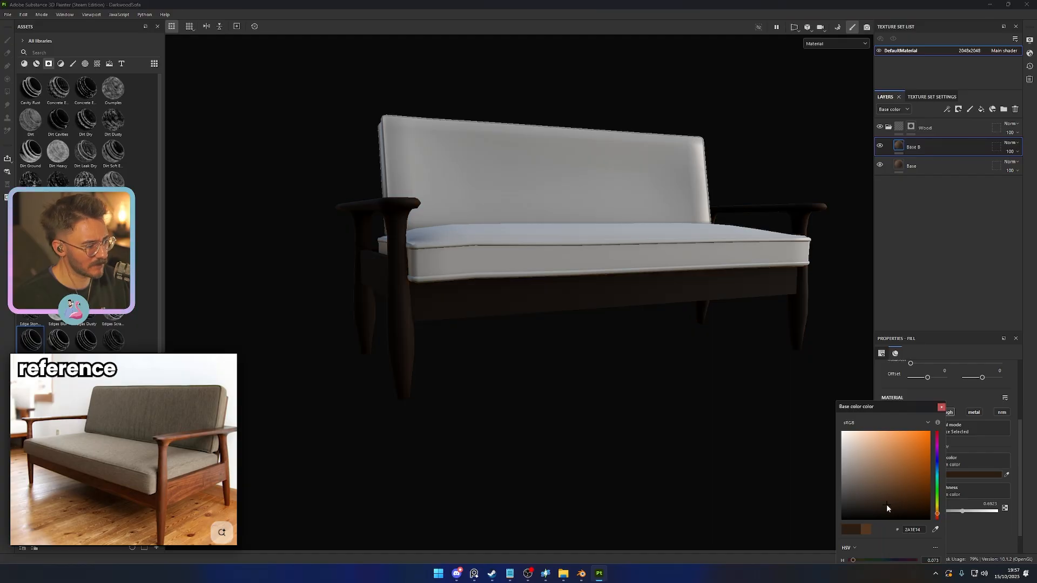
{"action": "left_click", "coordinate": [941, 409]}
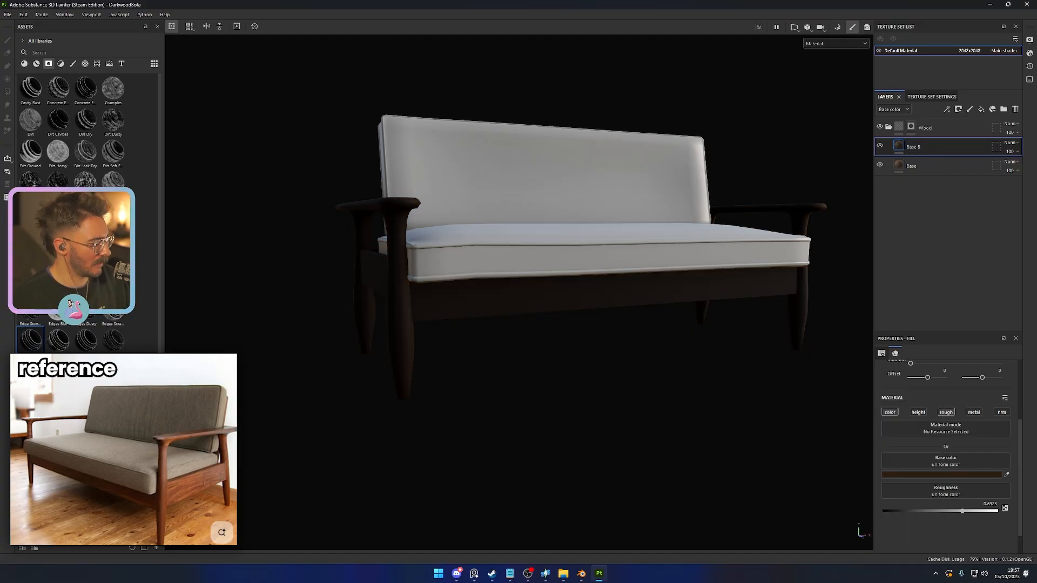
- Apply a grungy smart mask to Base B with global balance 0.52, global contrast about 0.98 and global blur about 0.47
{"action": "left_click_drag", "start_coordinate": [30, 309], "coordinate": [915, 149]}
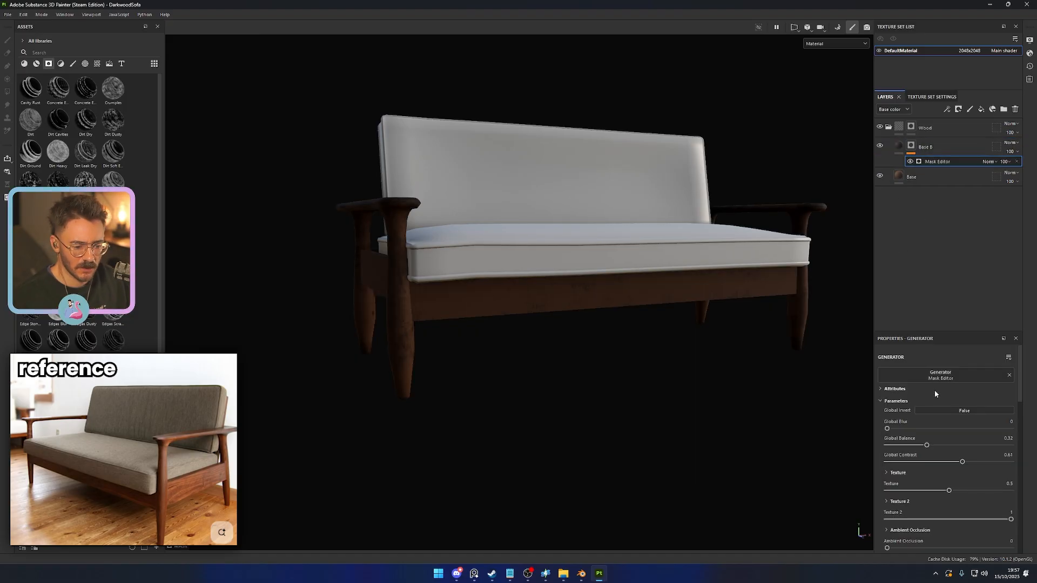
{"action": "left_click_drag", "start_coordinate": [928, 448], "coordinate": [958, 447]}
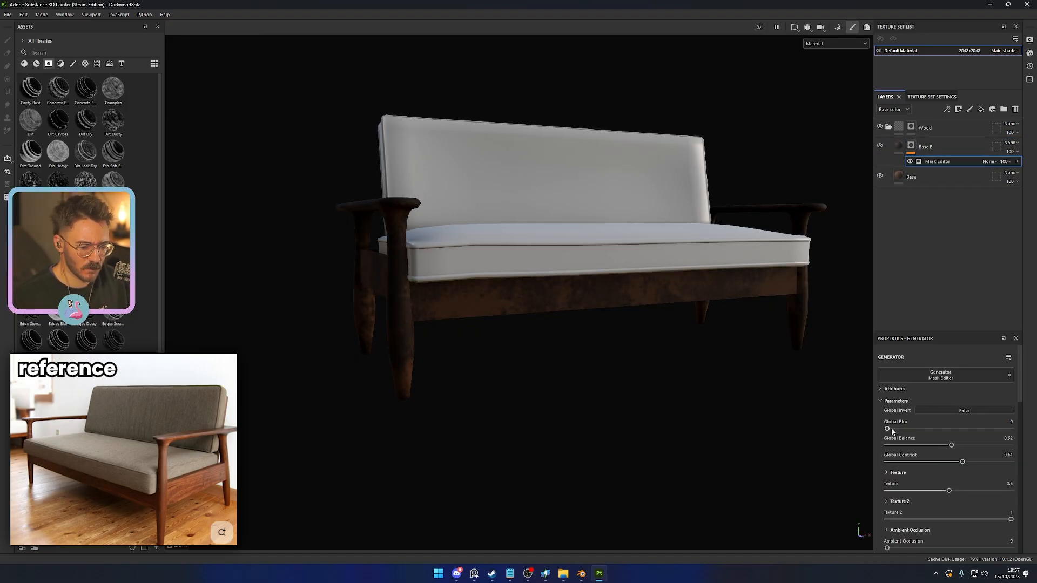
{"action": "left_click_drag", "start_coordinate": [887, 429], "coordinate": [903, 429]}
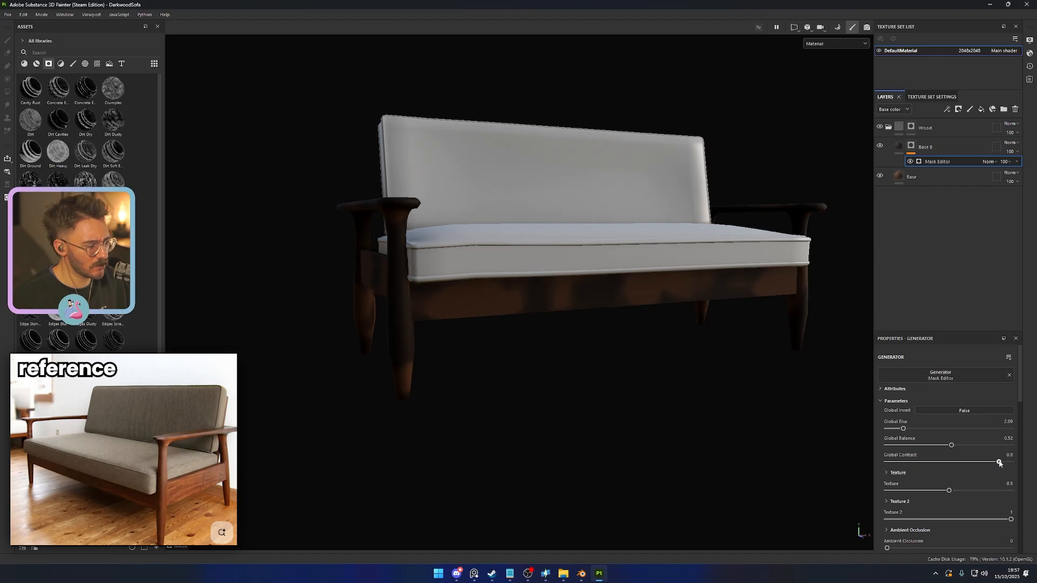
{"action": "left_click_drag", "start_coordinate": [903, 429], "coordinate": [890, 429]}
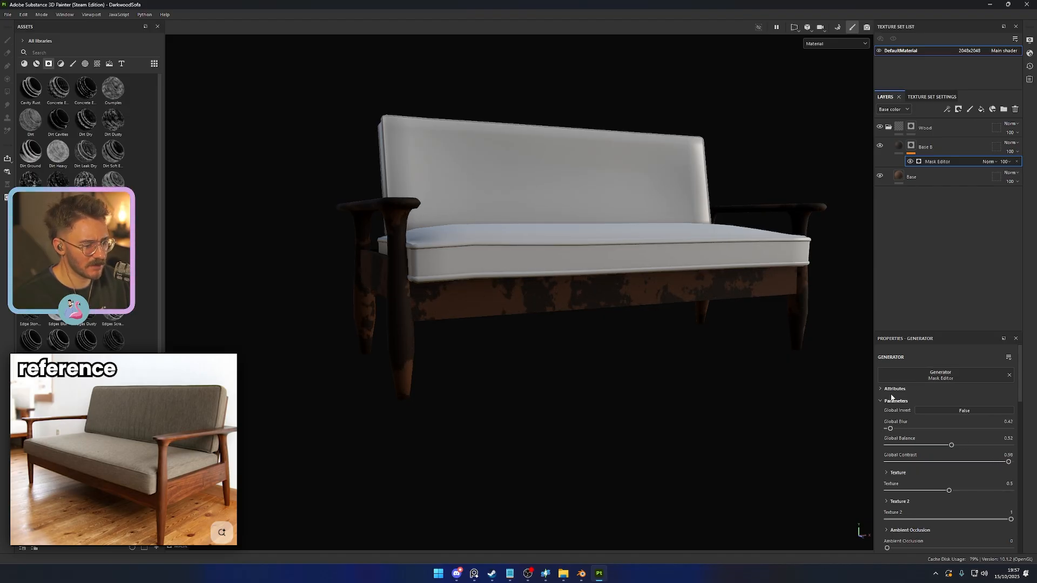
- Add a Blur Directional filter with intensity about 6.5 to Base B's mask and lower the layer's opacity to 45
{"action": "left_click", "coordinate": [911, 146]}
{"action": "right_click", "coordinate": [911, 146]}
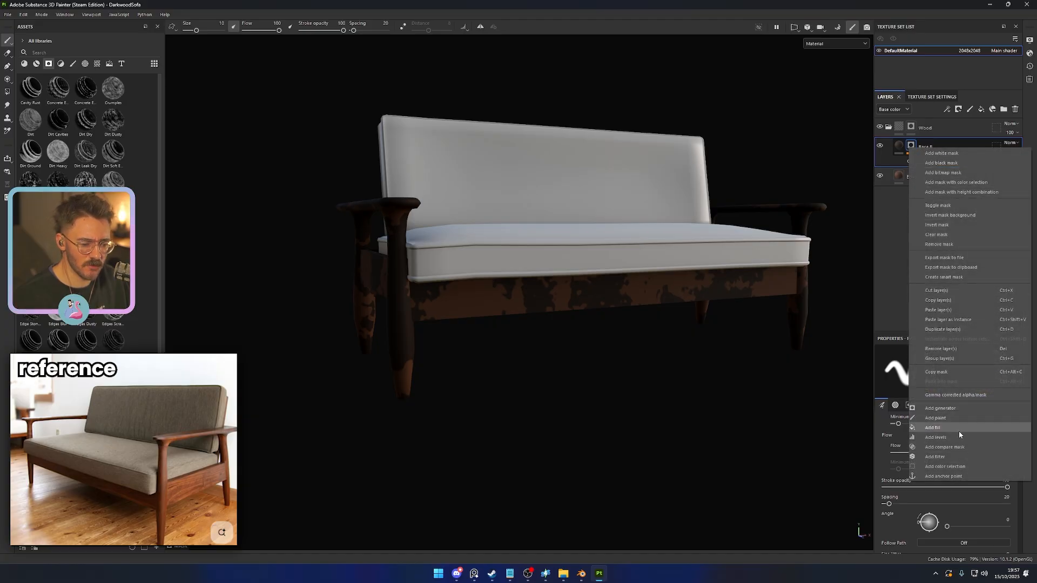
{"action": "left_click", "coordinate": [951, 457]}
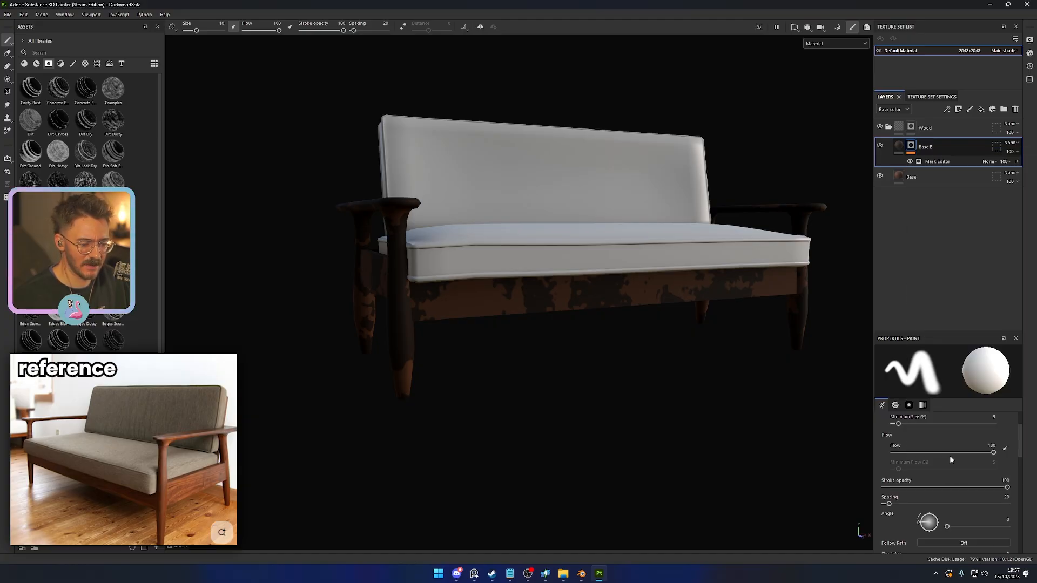
{"action": "left_click", "coordinate": [970, 375]}
{"action": "left_click", "coordinate": [1017, 399]}
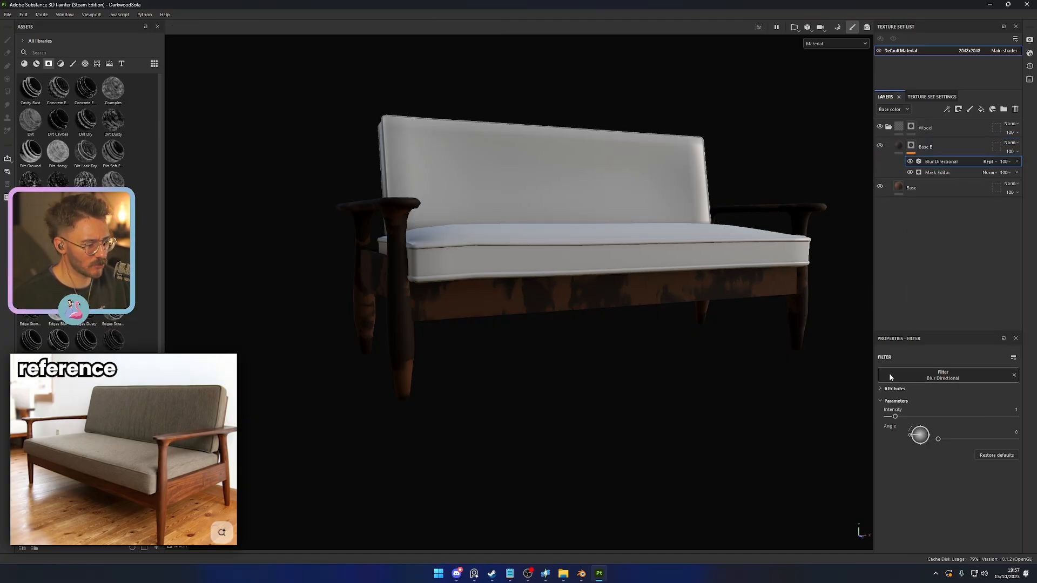
{"action": "left_click_drag", "start_coordinate": [897, 418], "coordinate": [940, 418]}
{"action": "left_click", "coordinate": [1010, 153]}
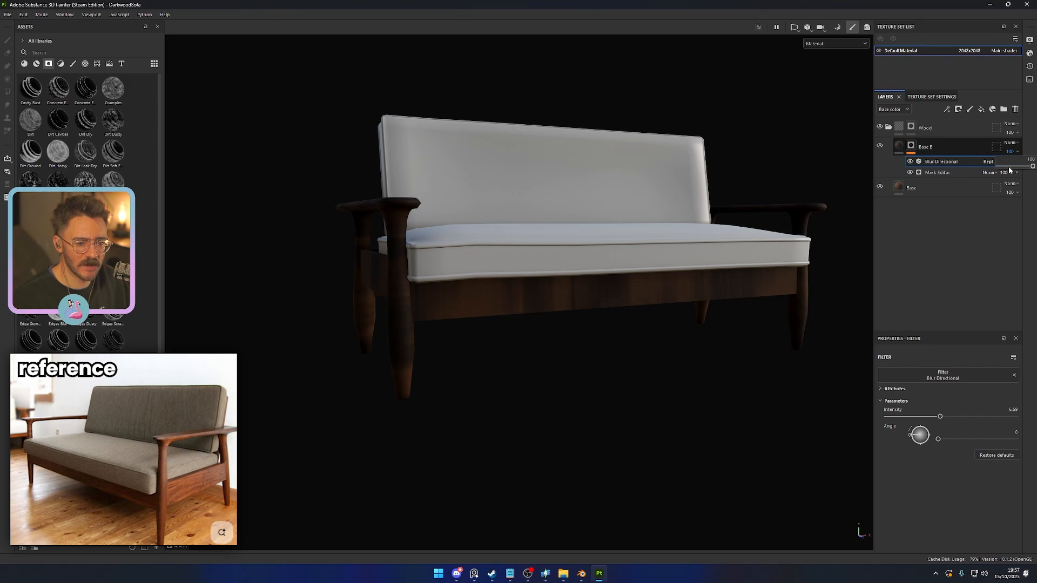
{"action": "left_click_drag", "start_coordinate": [1009, 167], "coordinate": [1010, 168]}
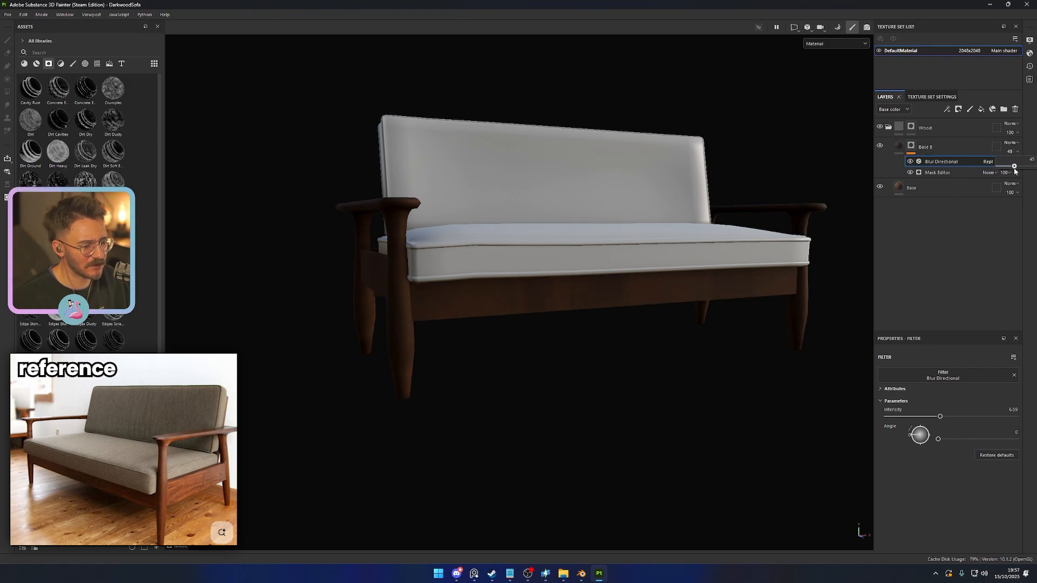
- Duplicate the Base B layer with its mask effects and name the copy Base C
{"action": "left_click", "coordinate": [970, 150]}
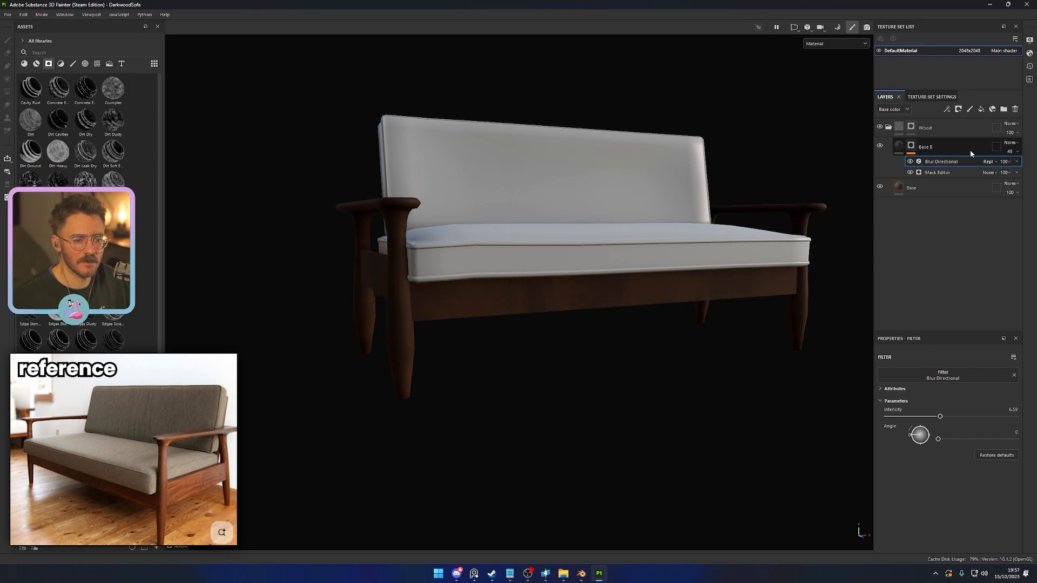
{"action": "key", "text": "ctrl+d"}
{"action": "double_click", "coordinate": [953, 147]}
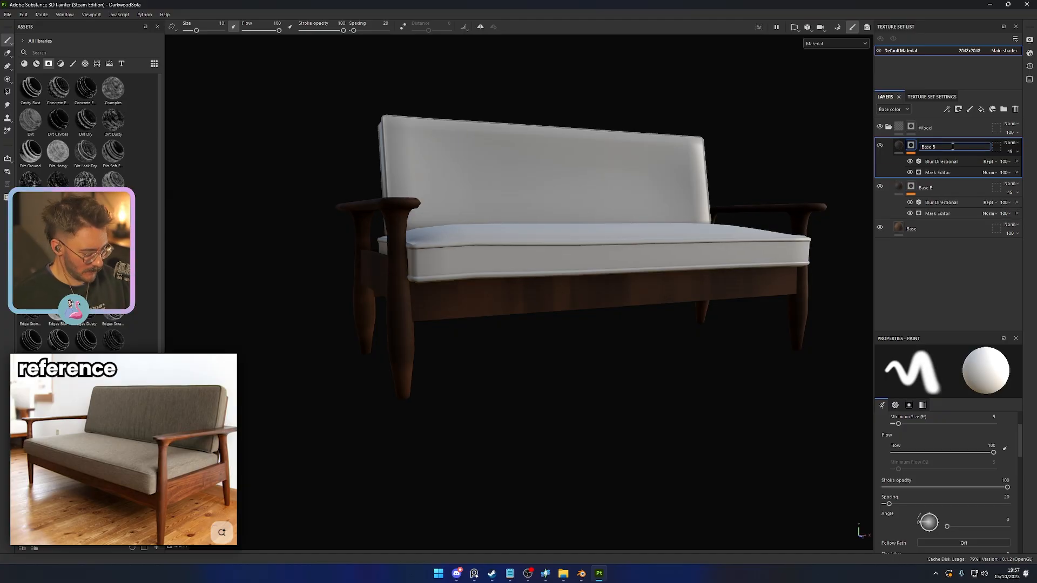
{"action": "key", "text": "Return"}
- Give Base C a saturated orange-brown base color, 863D10, and raise its opacity to about 93
{"action": "left_click", "coordinate": [930, 475]}
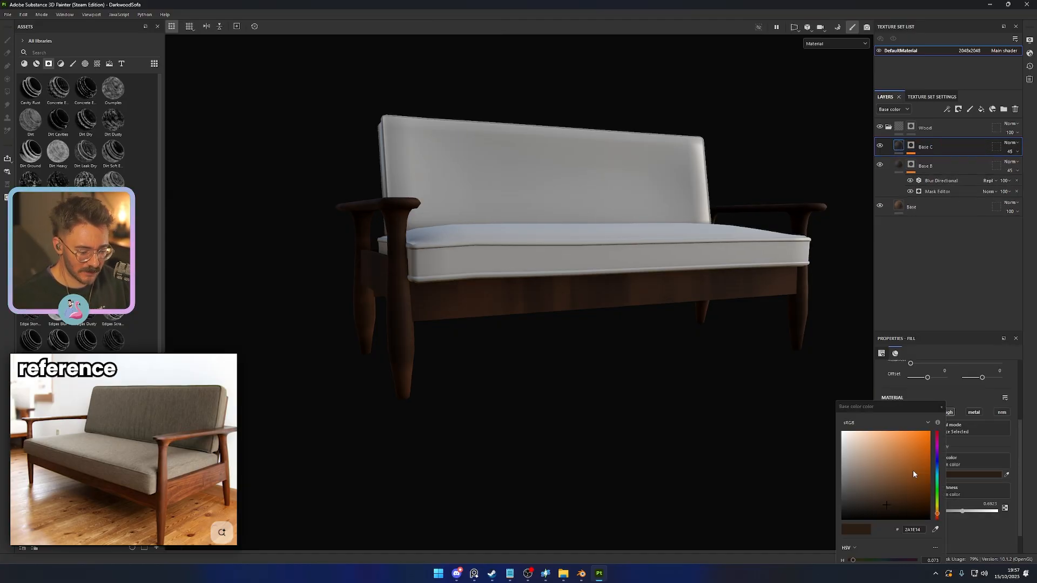
{"action": "left_click", "coordinate": [938, 515]}
{"action": "left_click_drag", "start_coordinate": [902, 489], "coordinate": [919, 474]}
{"action": "left_click", "coordinate": [941, 407]}
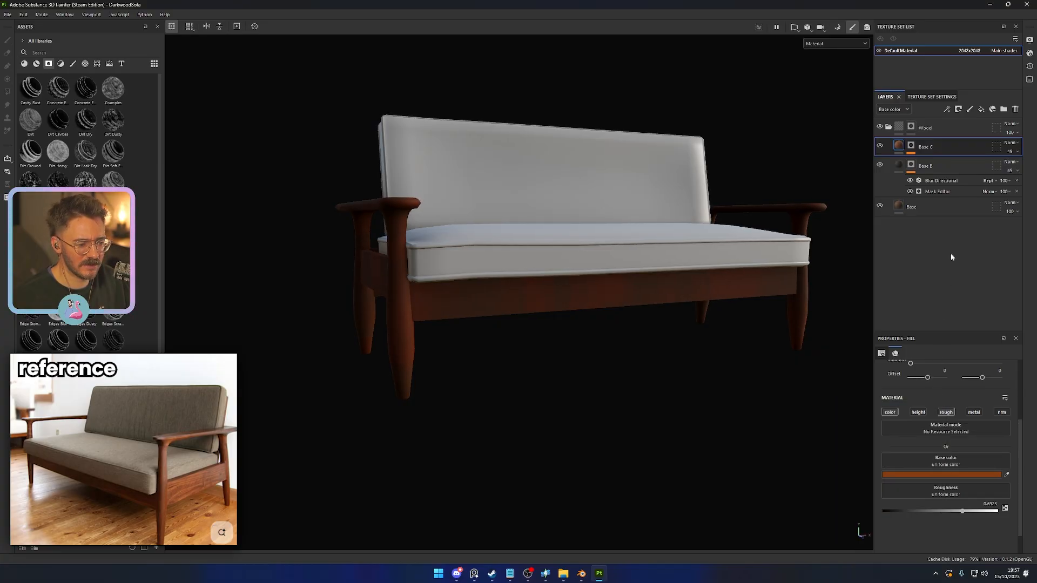
{"action": "left_click", "coordinate": [1014, 169]}
{"action": "left_click_drag", "start_coordinate": [1014, 168], "coordinate": [1031, 168]}
- Randomize the seeds of the grunge textures in Base C's Mask Editor generator to vary its pattern from Base B
{"action": "left_click", "coordinate": [911, 145]}
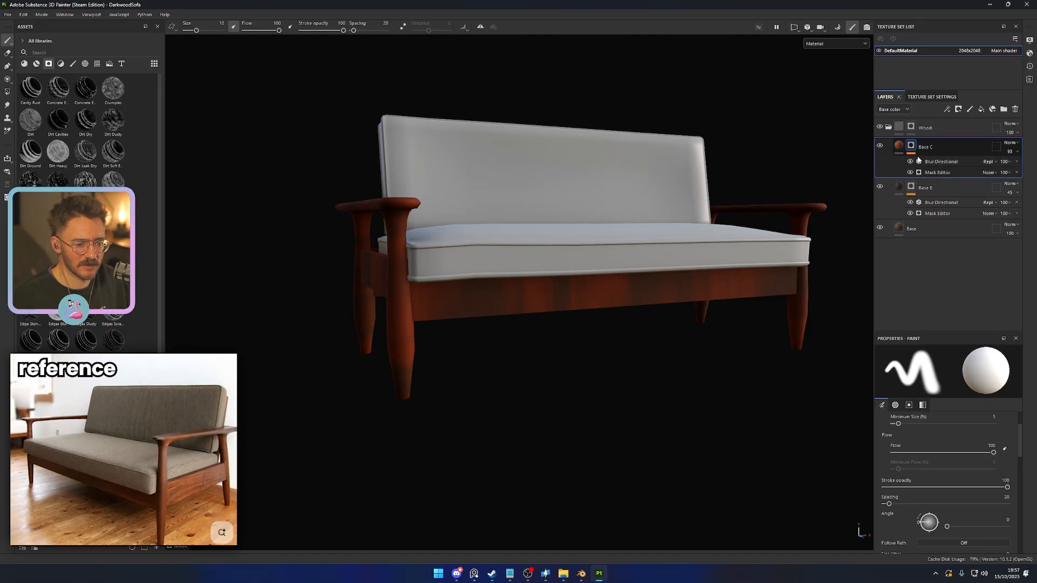
{"action": "left_click", "coordinate": [939, 172]}
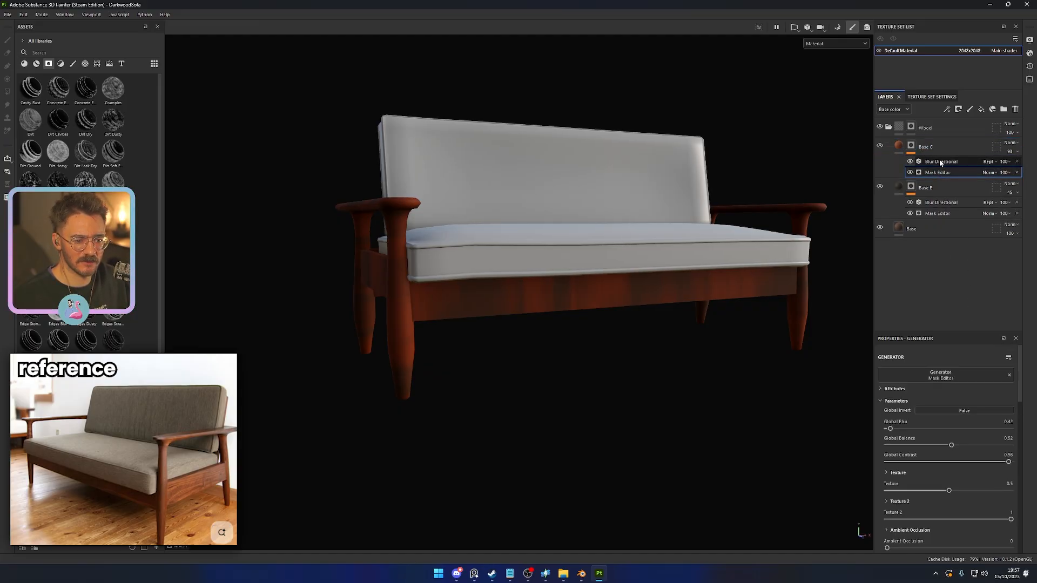
{"action": "left_click", "coordinate": [940, 162]}
{"action": "left_click", "coordinate": [937, 172]}
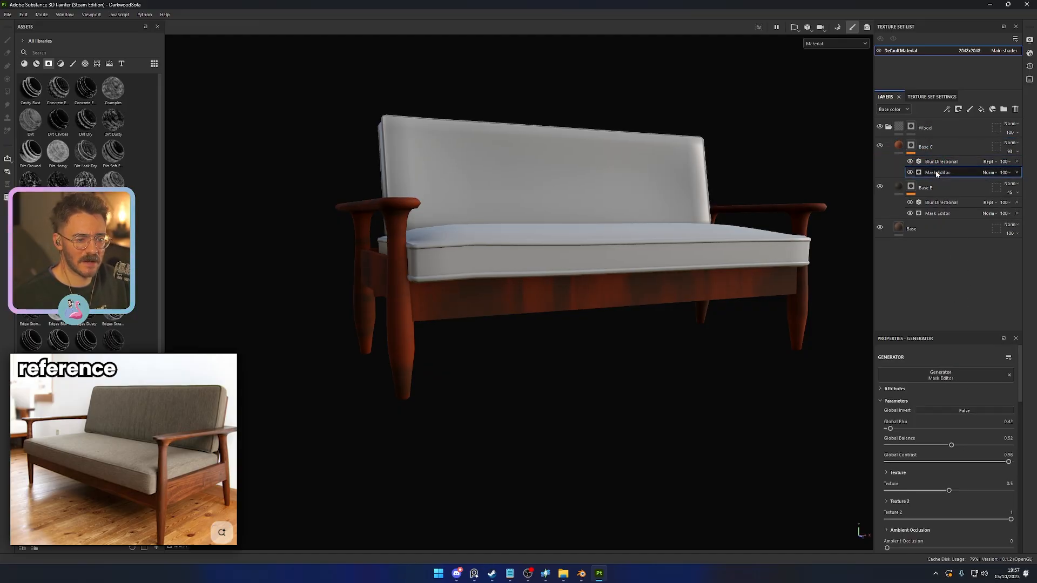
{"action": "scroll", "coordinate": [932, 459], "scroll_direction": "down", "scroll_amount": 8}
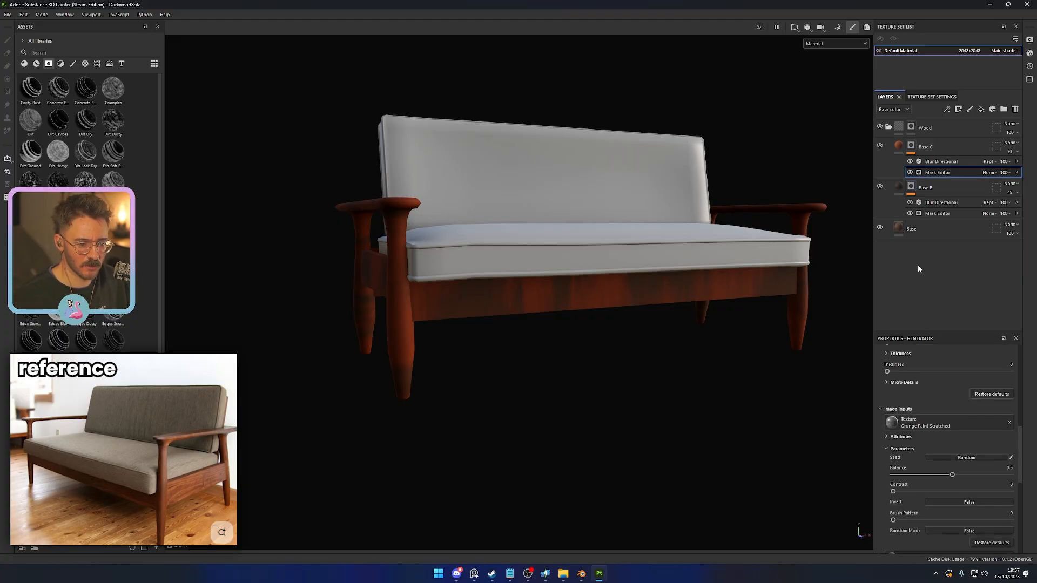
{"action": "scroll", "coordinate": [914, 463], "scroll_direction": "down", "scroll_amount": 3}
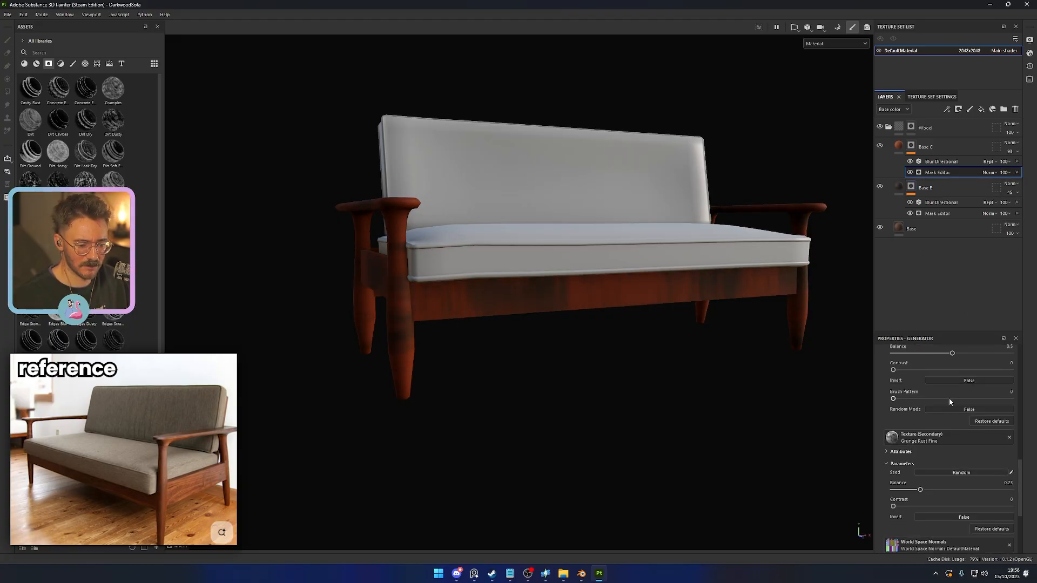
{"action": "scroll", "coordinate": [945, 411], "scroll_direction": "up", "scroll_amount": 2}
{"action": "scroll", "coordinate": [948, 409], "scroll_direction": "down", "scroll_amount": 2}
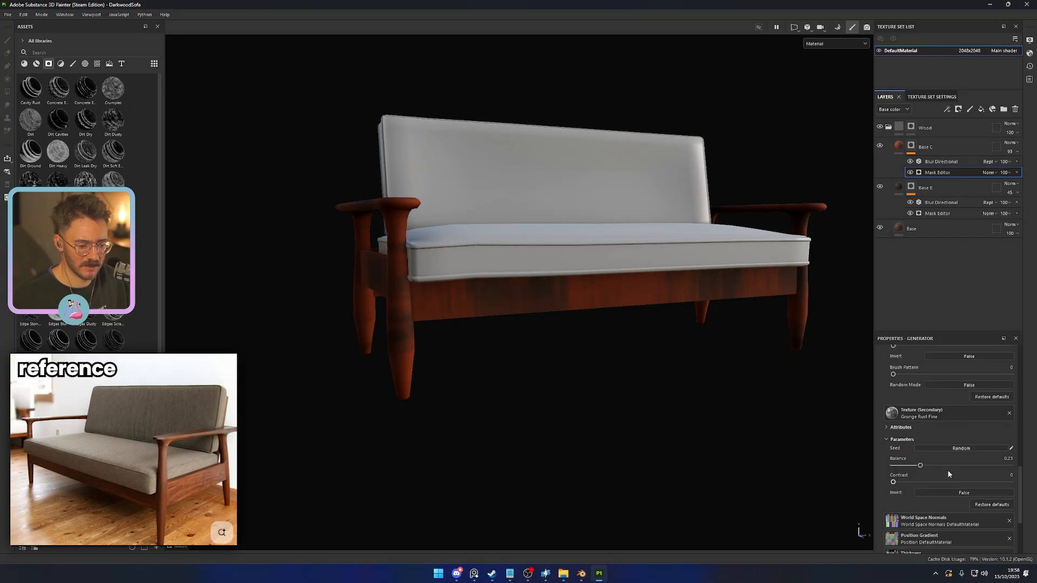
- Darken the base color of Base C to a reddish brown, 582E11
{"action": "left_click", "coordinate": [925, 147]}
{"action": "left_click", "coordinate": [917, 474]}
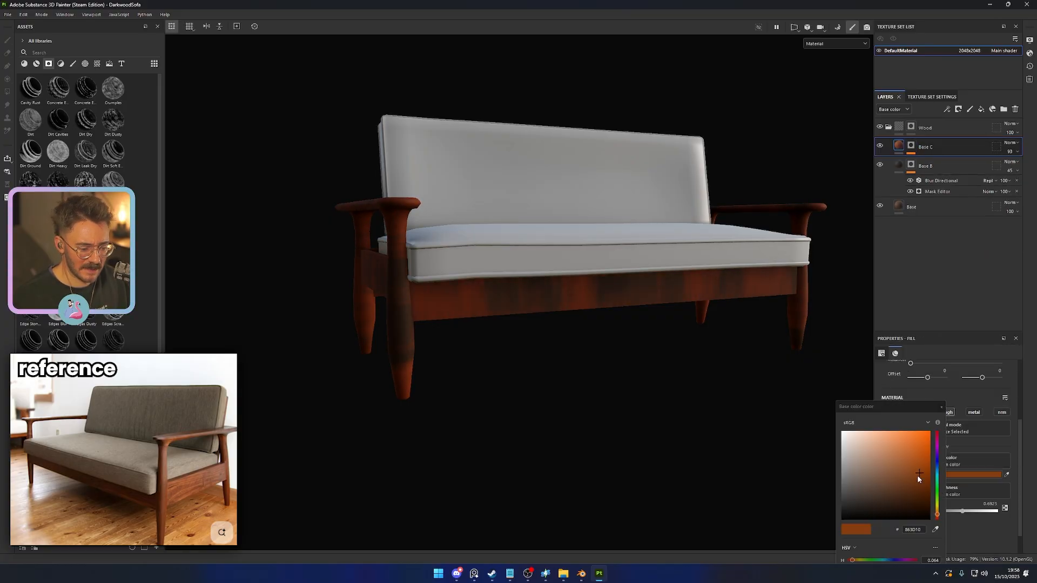
{"action": "left_click", "coordinate": [911, 487]}
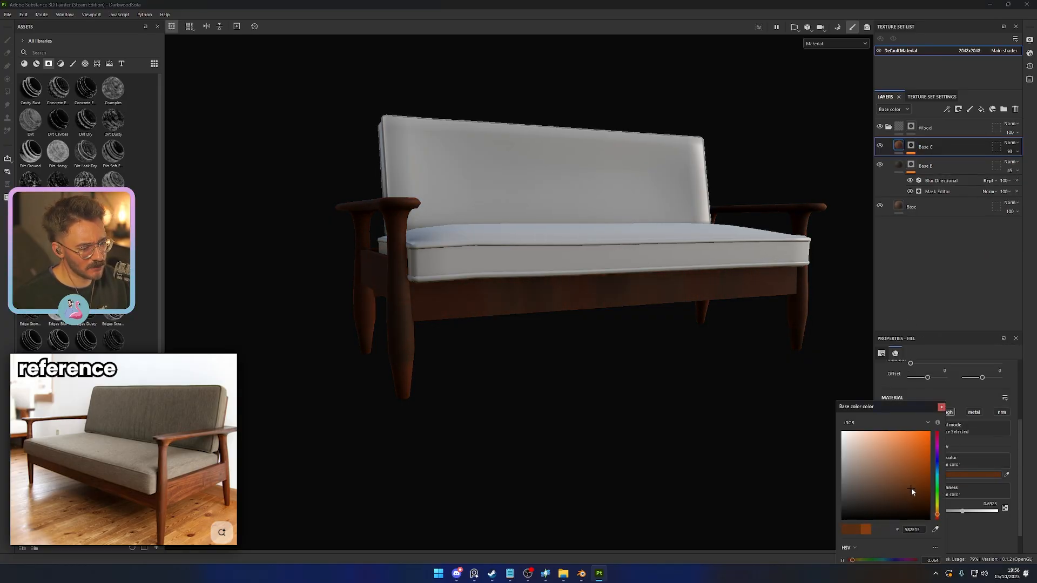
{"action": "left_click", "coordinate": [942, 407]}
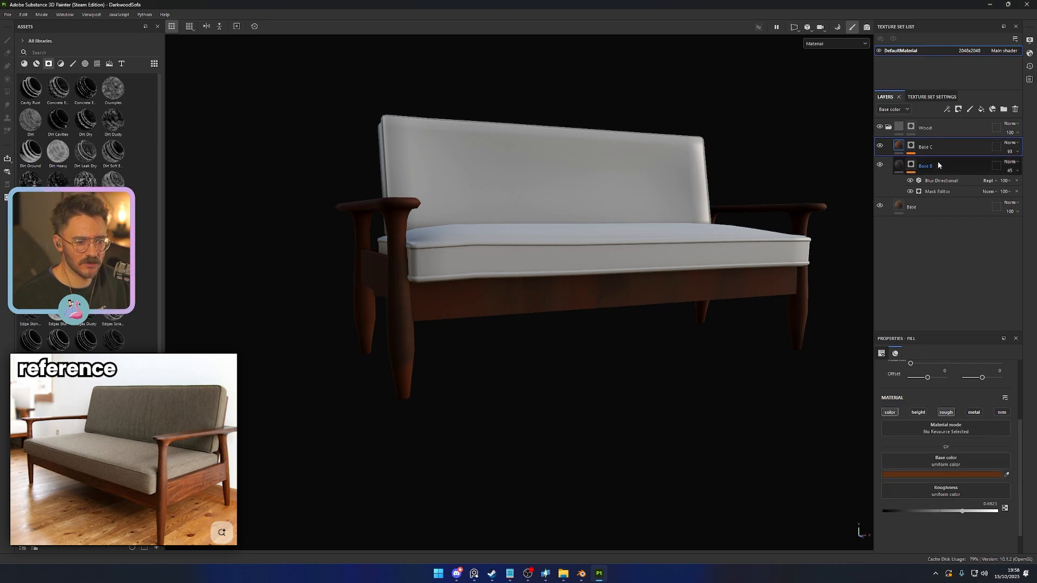
- Set the intensity of Base C's Blur Directional filter to 3.37 and lower the layer's opacity to 42
{"action": "left_click", "coordinate": [912, 145]}
{"action": "left_click", "coordinate": [941, 161]}
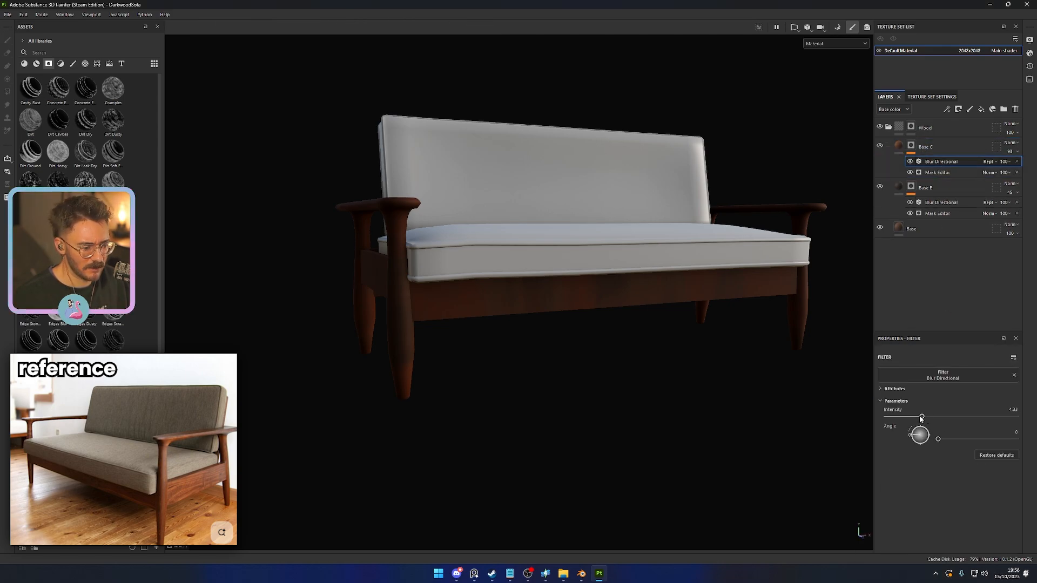
{"action": "left_click_drag", "start_coordinate": [905, 418], "coordinate": [910, 418]}
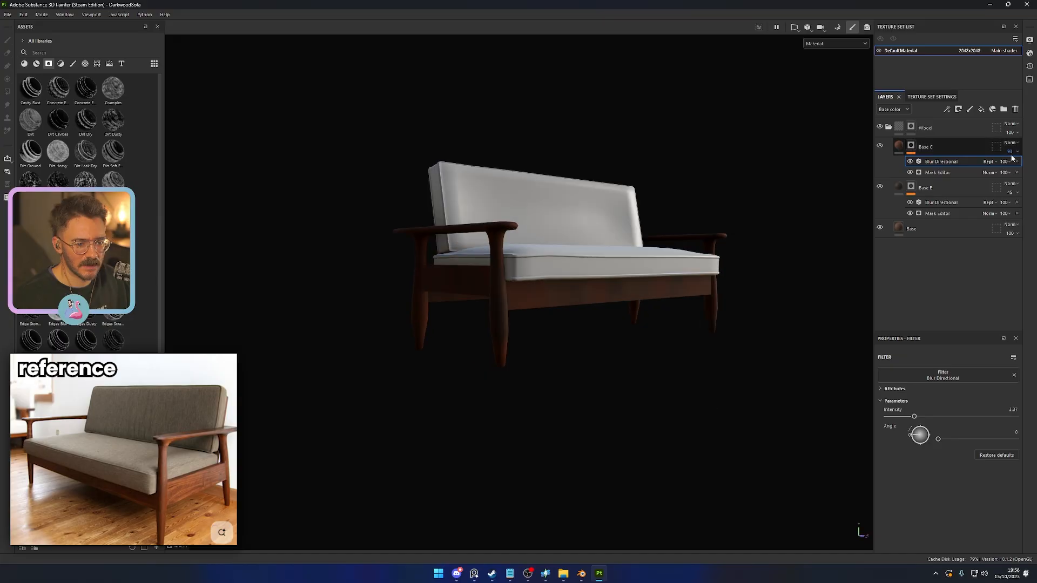
{"action": "left_click", "coordinate": [1013, 152]}
{"action": "mouse_move", "coordinate": [1021, 167]}
{"action": "left_mouse_down"}
{"action": "mouse_move", "coordinate": [998, 168]}
{"action": "mouse_move", "coordinate": [1014, 168]}
{"action": "left_mouse_up"}
- Check the wood's base color channel on the model and lower Base C's roughness to about 0.58
{"action": "left_click_drag", "start_coordinate": [753, 346], "coordinate": [593, 453], "text": "alt"}
{"action": "key", "text": "c"}
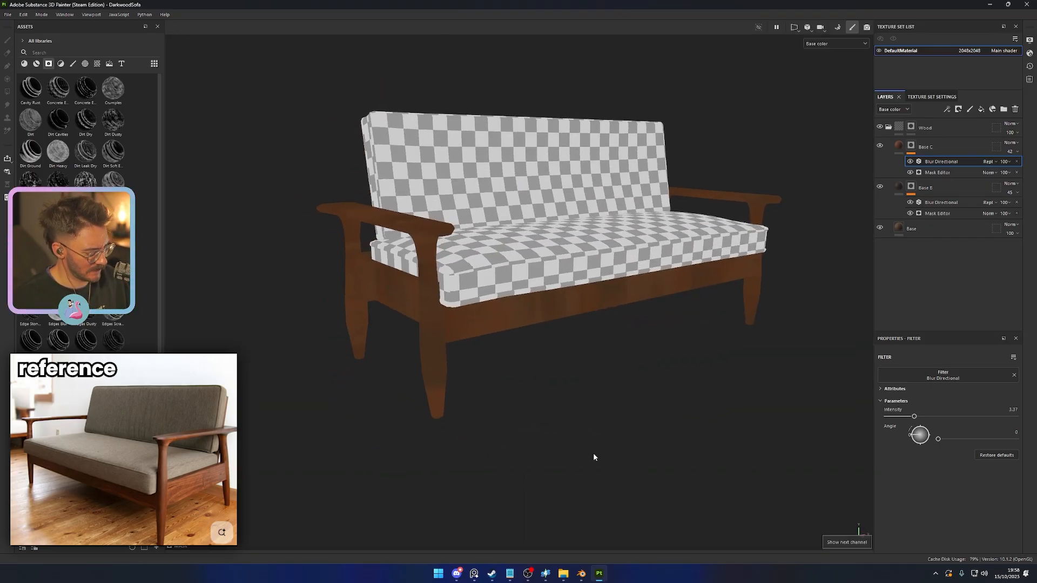
{"action": "key", "text": "m"}
{"action": "scroll", "coordinate": [695, 419], "scroll_direction": "down", "scroll_amount": 2}
{"action": "left_click_drag", "start_coordinate": [694, 419], "coordinate": [662, 440], "text": "alt"}
{"action": "scroll", "coordinate": [631, 415], "scroll_direction": "up", "scroll_amount": 2}
{"action": "left_click", "coordinate": [899, 146]}
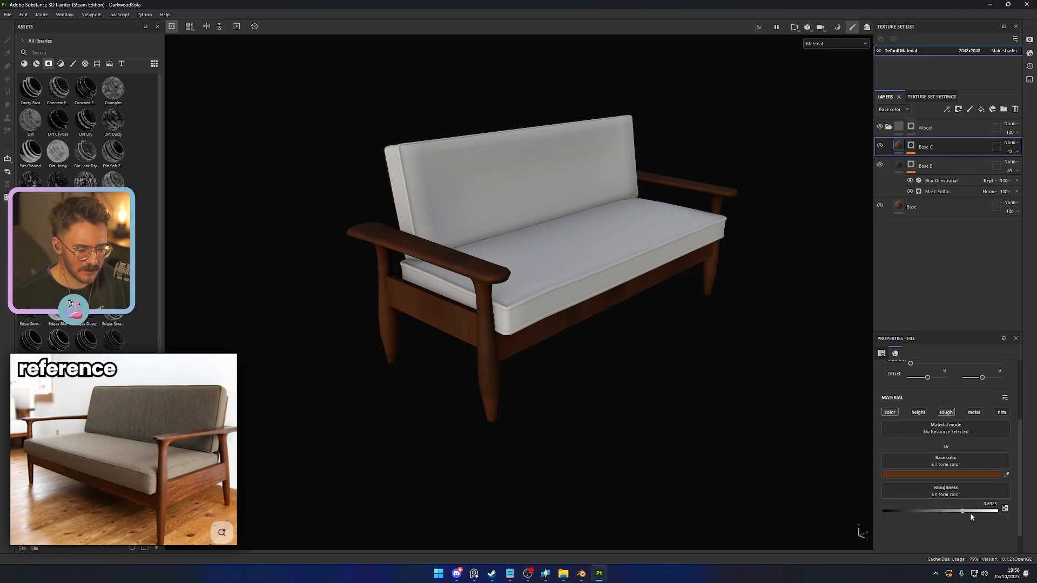
{"action": "left_click_drag", "start_coordinate": [949, 514], "coordinate": [950, 515]}
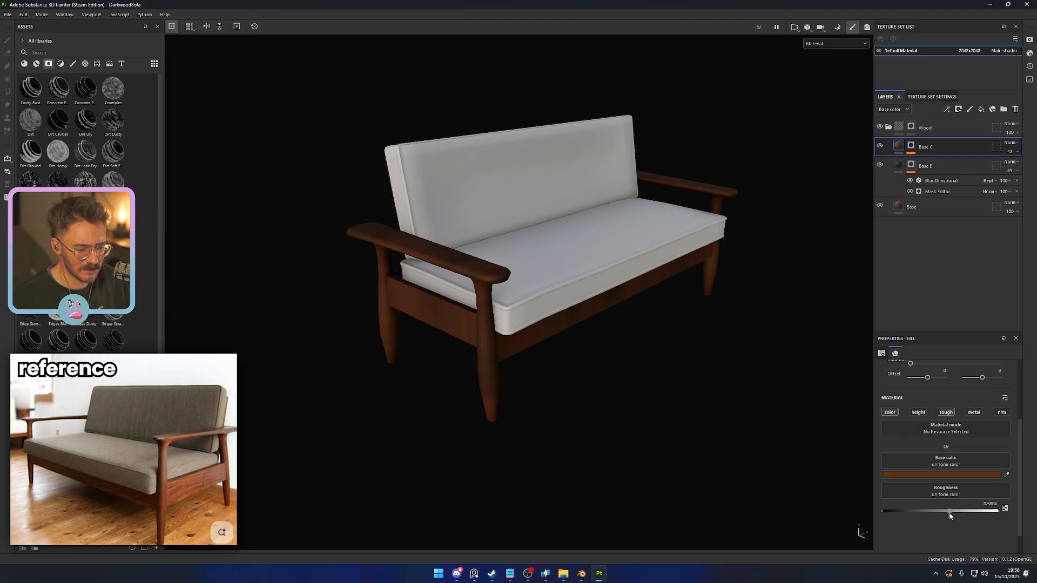
- Lower the roughness of the Base B layer to about 0.33 for glossier dark areas
{"action": "left_click", "coordinate": [899, 165]}
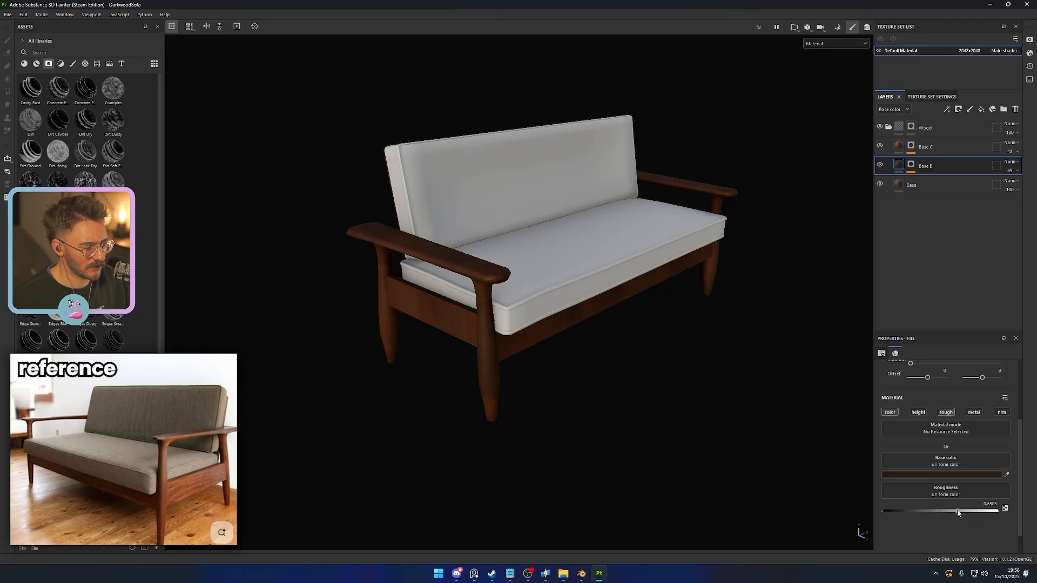
{"action": "left_click_drag", "start_coordinate": [921, 513], "coordinate": [921, 511]}
{"action": "left_click_drag", "start_coordinate": [588, 386], "coordinate": [632, 423], "text": "alt"}
{"action": "left_click", "coordinate": [902, 183]}
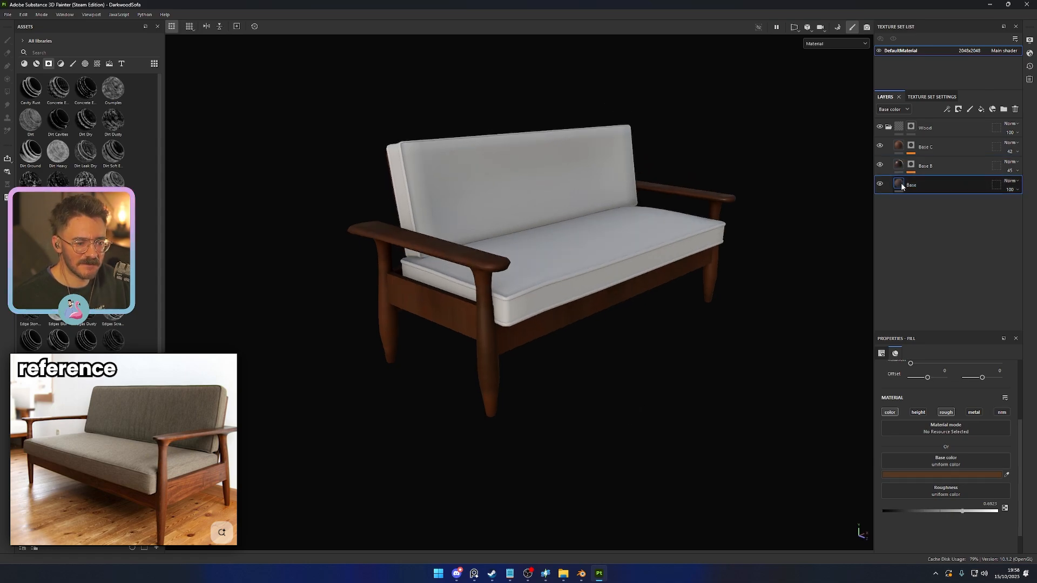
- Duplicate the Base C layer with its mask effects and name the copy Base D
{"action": "left_click", "coordinate": [938, 151]}
{"action": "key", "text": "ctrl+d"}
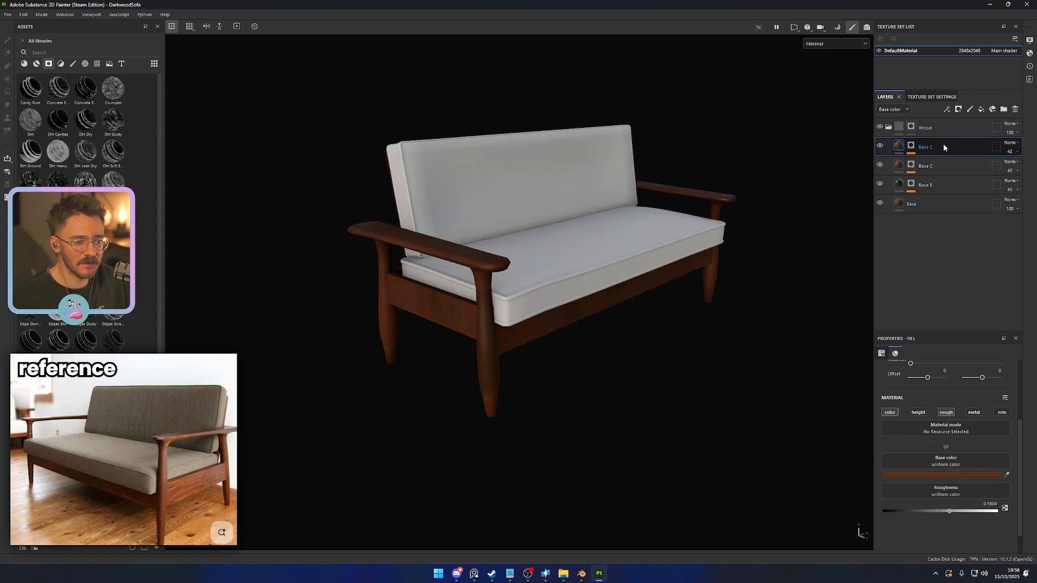
{"action": "double_click", "coordinate": [946, 146]}
{"action": "type", "text": "Base D"}
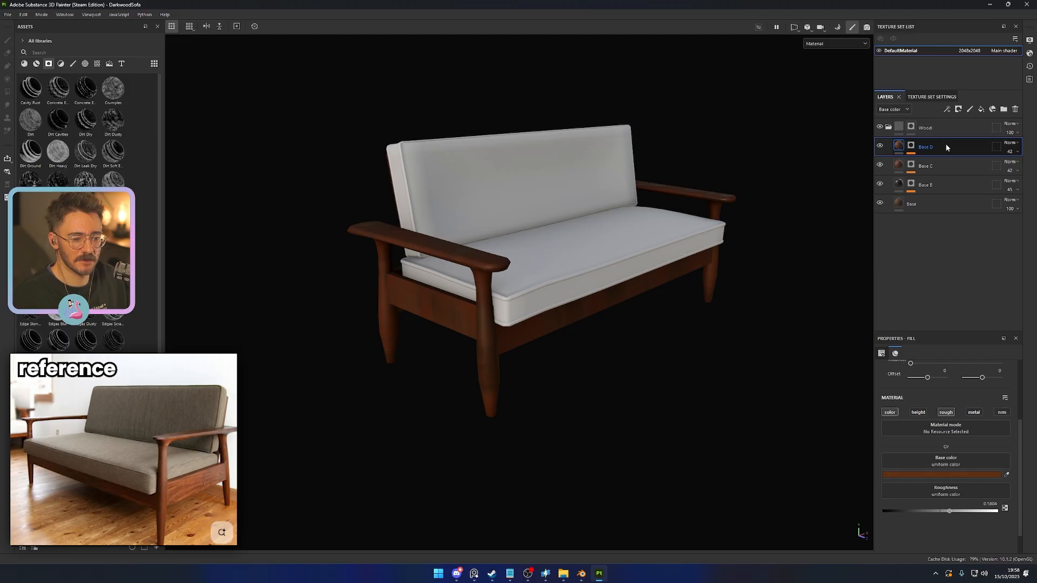
{"action": "key", "text": "Return"}
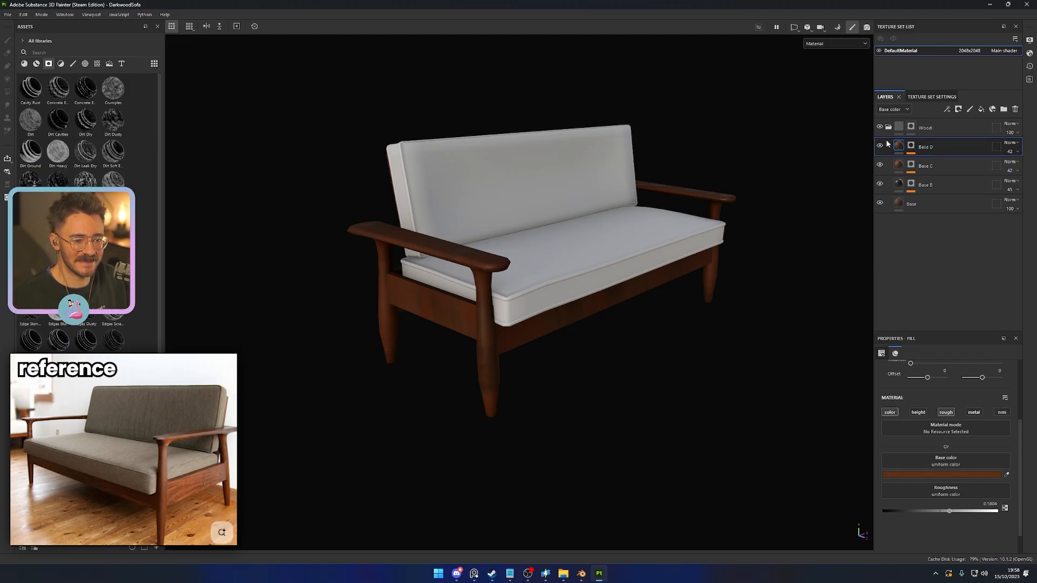
- Give Base D a lighter tan-brown base color, A57354
{"action": "left_click", "coordinate": [949, 475]}
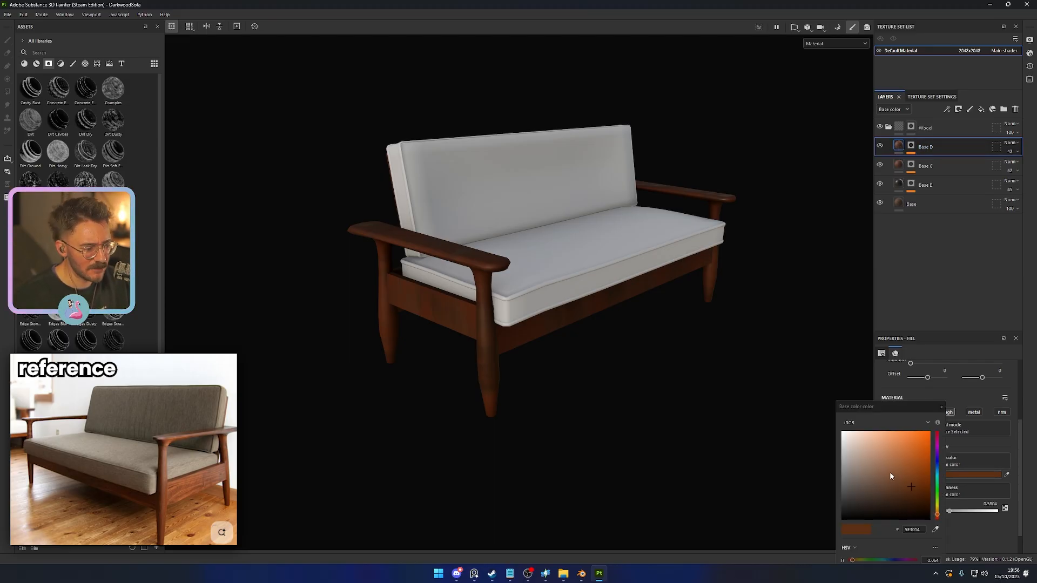
{"action": "left_click_drag", "start_coordinate": [890, 476], "coordinate": [871, 469]}
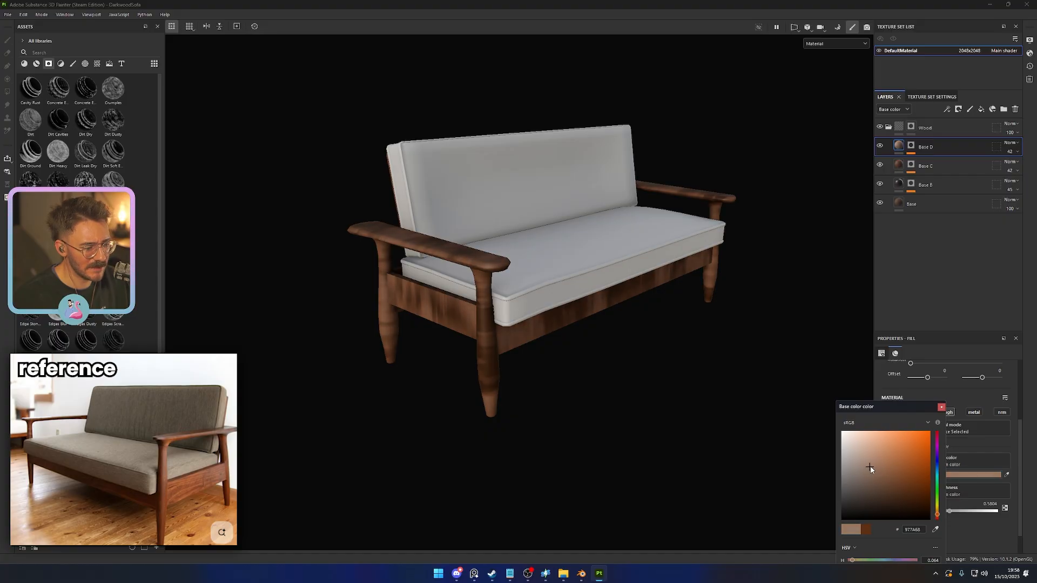
{"action": "left_click", "coordinate": [889, 463]}
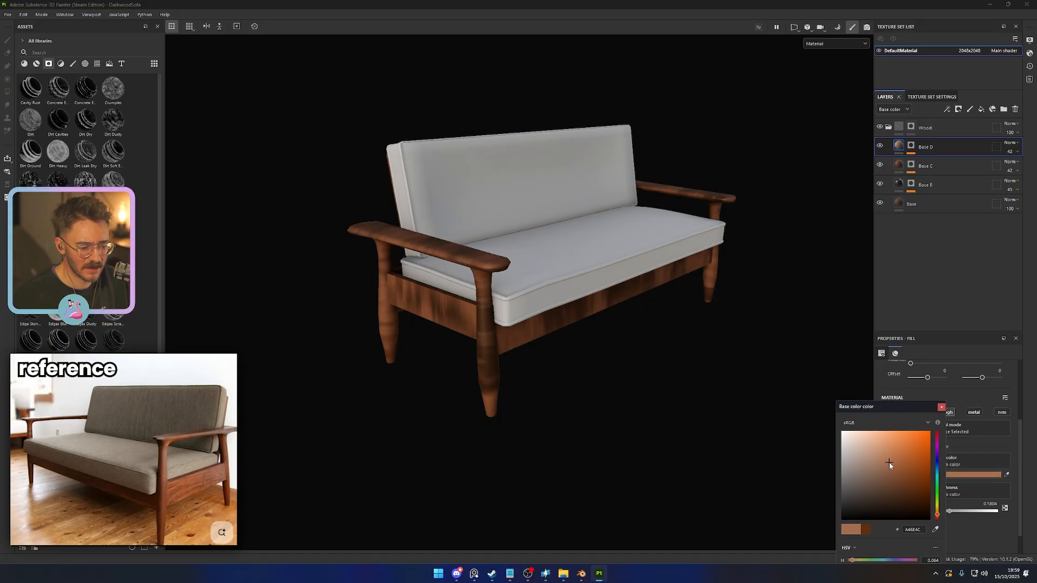
{"action": "left_click", "coordinate": [941, 408]}
- Randomize the secondary grunge texture's seed in Base D's Mask Editor and lower its global balance to about 0.38
{"action": "left_click", "coordinate": [911, 146]}
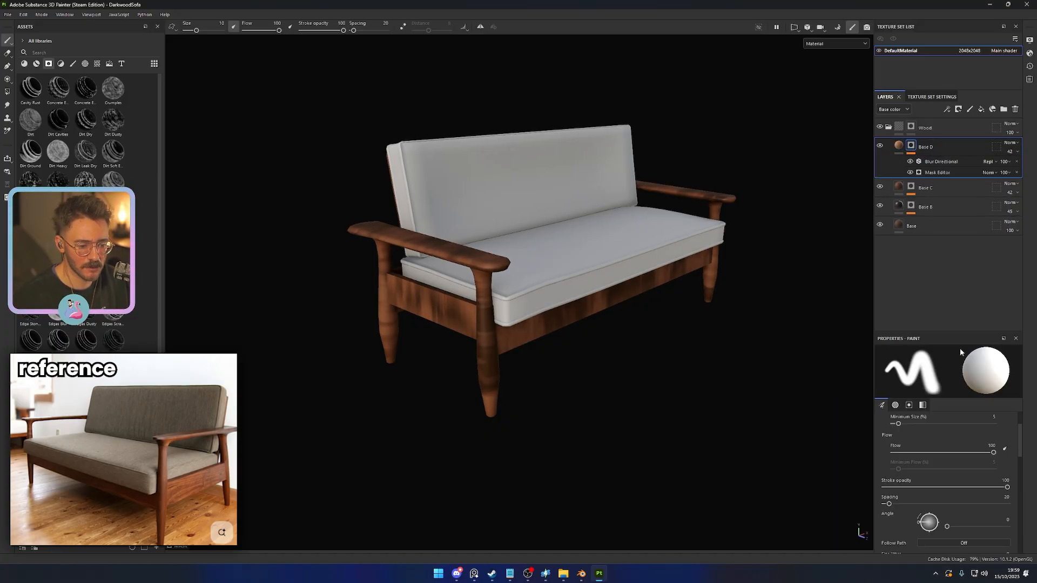
{"action": "left_click", "coordinate": [933, 173]}
{"action": "scroll", "coordinate": [953, 443], "scroll_direction": "down", "scroll_amount": 5}
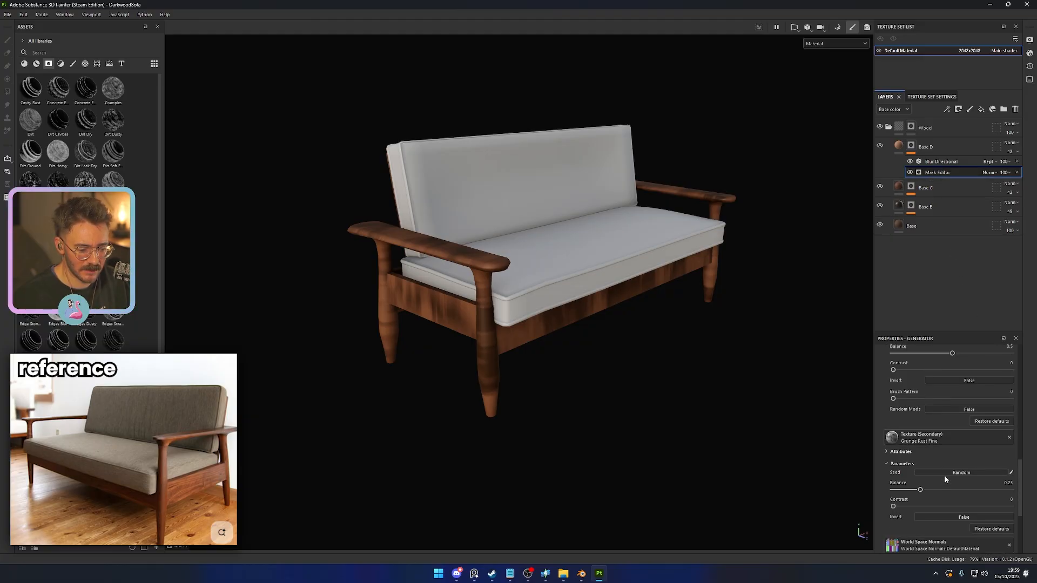
{"action": "left_click", "coordinate": [946, 473]}
{"action": "scroll", "coordinate": [945, 472], "scroll_direction": "up", "scroll_amount": 8}
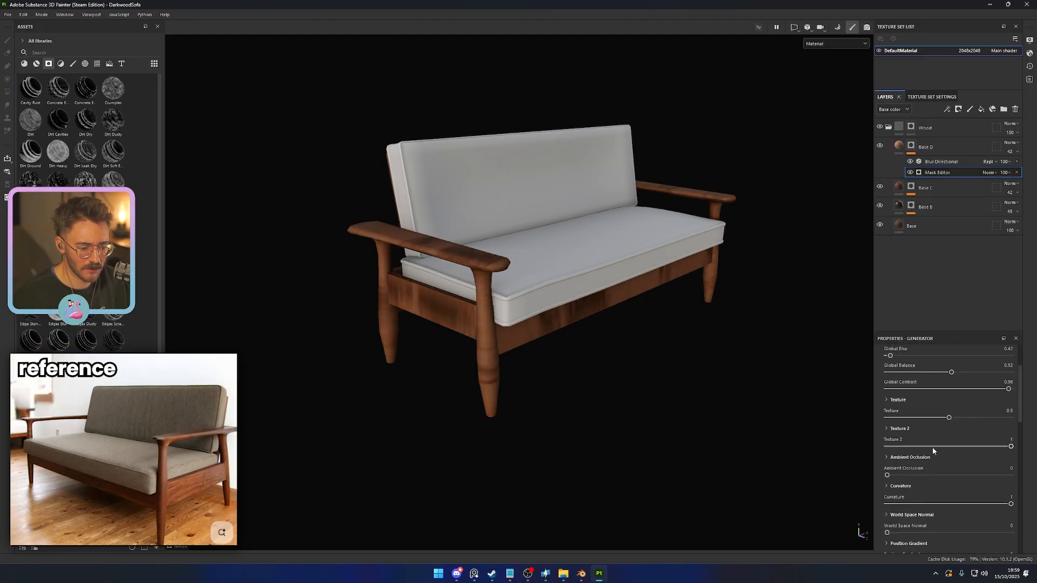
{"action": "scroll", "coordinate": [933, 449], "scroll_direction": "up", "scroll_amount": 3}
{"action": "left_click_drag", "start_coordinate": [952, 422], "coordinate": [934, 424]}
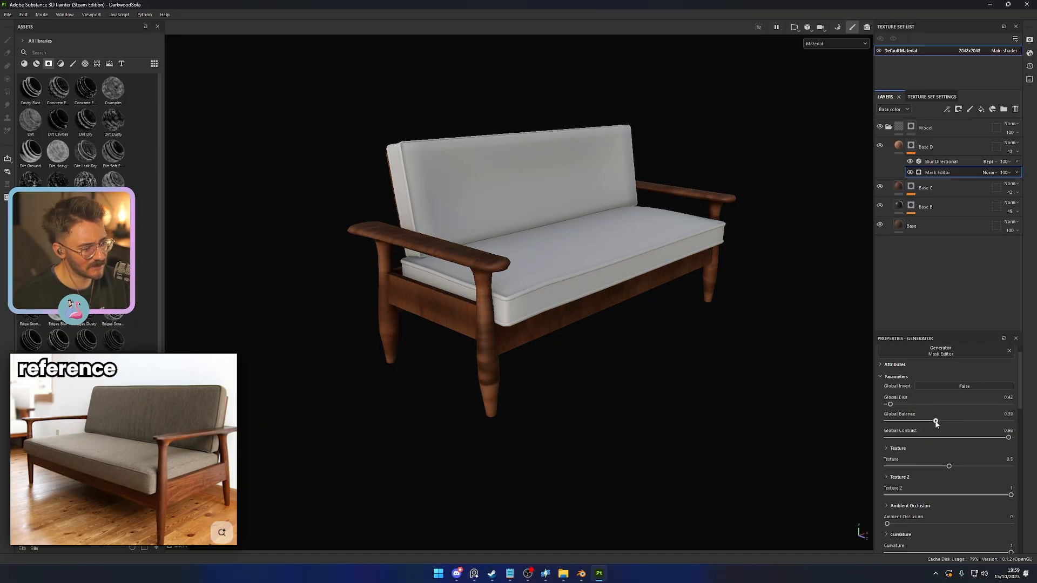
- Reduce Base D's Blur Directional intensity to about 2.26 and lower the layer's opacity to 17
{"action": "left_click", "coordinate": [943, 161]}
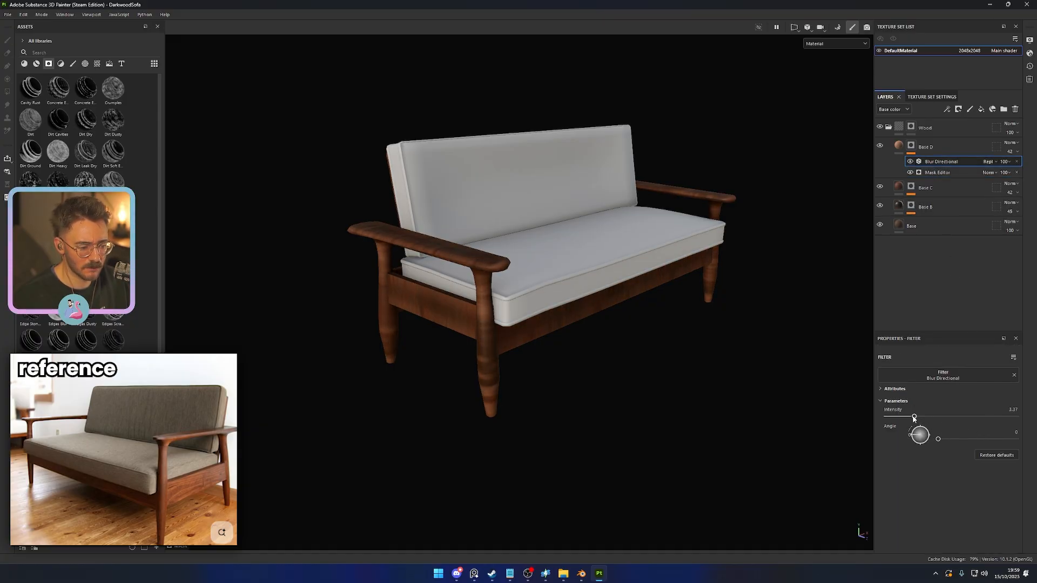
{"action": "left_click_drag", "start_coordinate": [914, 418], "coordinate": [886, 418]}
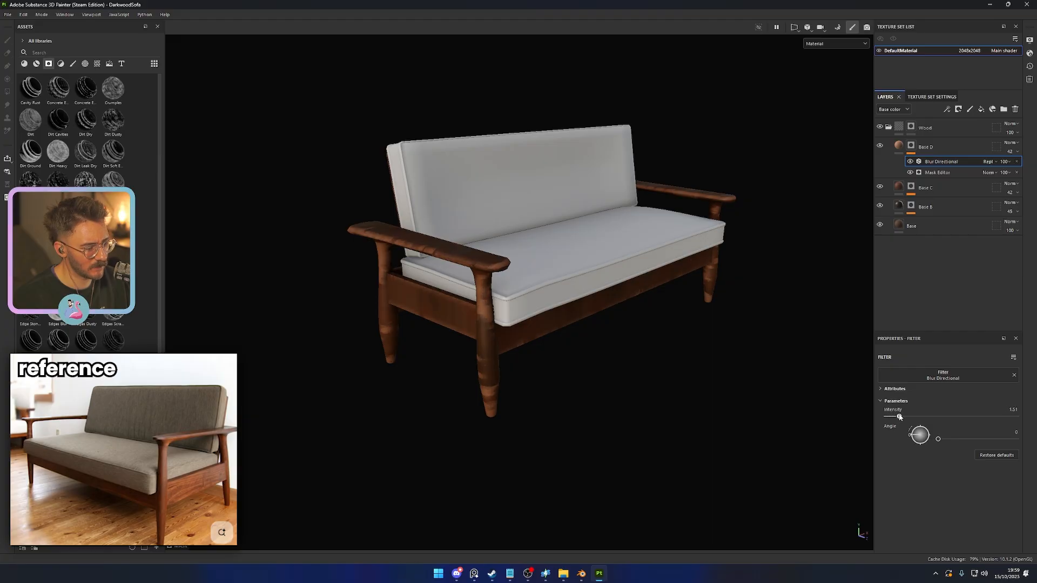
{"action": "left_click_drag", "start_coordinate": [1005, 162], "coordinate": [998, 171]}
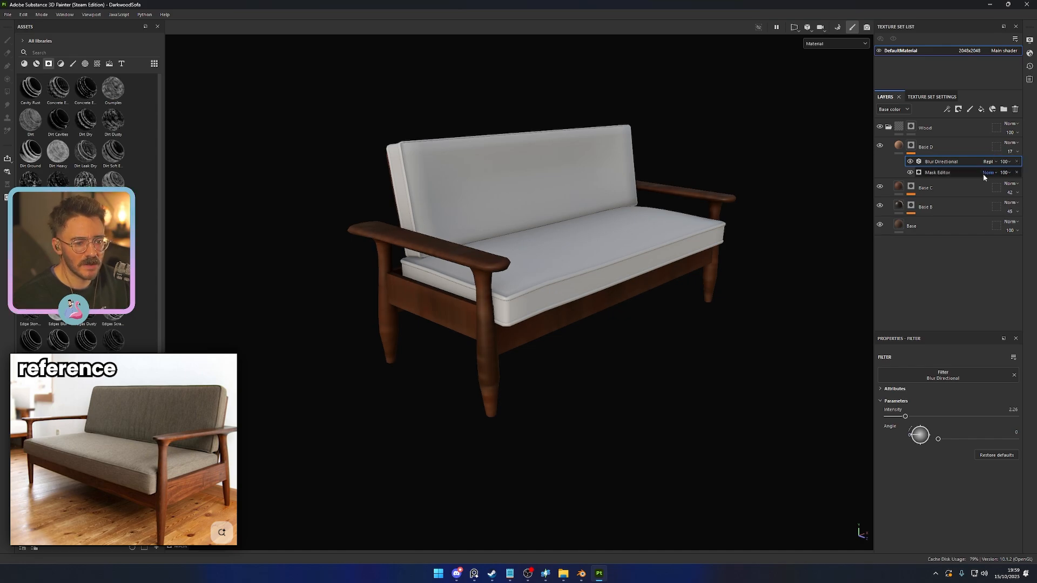
- Lower the opacity of Base C to 21 and that of Base D to 6 to soften the wood variation
{"action": "left_click_drag", "start_coordinate": [1009, 193], "coordinate": [1006, 207]}
{"action": "left_click_drag", "start_coordinate": [642, 400], "coordinate": [694, 372], "text": "alt"}
{"action": "left_click", "coordinate": [1011, 152]}
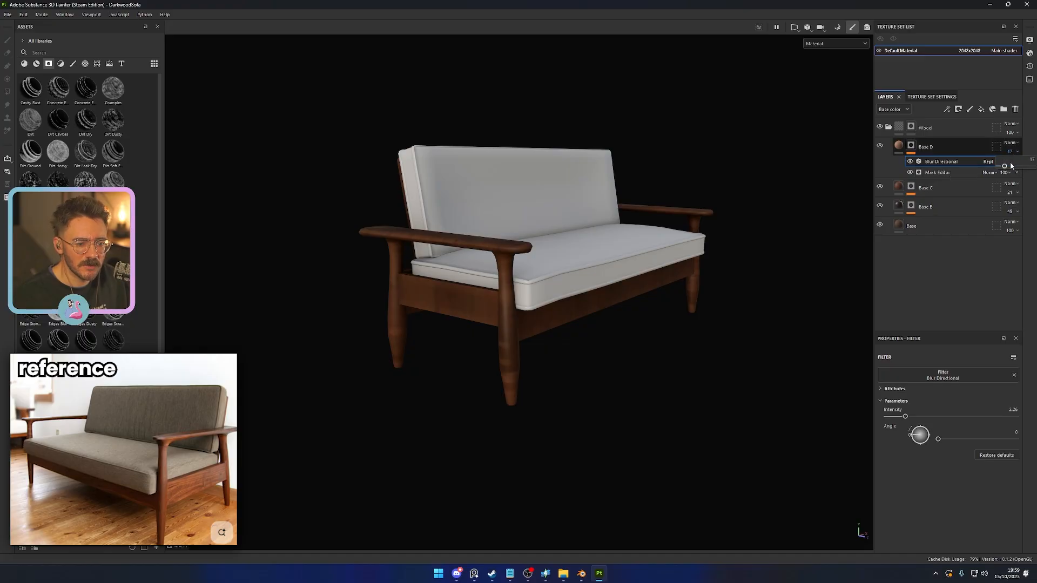
{"action": "left_click_drag", "start_coordinate": [1004, 169], "coordinate": [1001, 170]}
{"action": "left_click_drag", "start_coordinate": [718, 346], "coordinate": [714, 414], "text": "alt"}
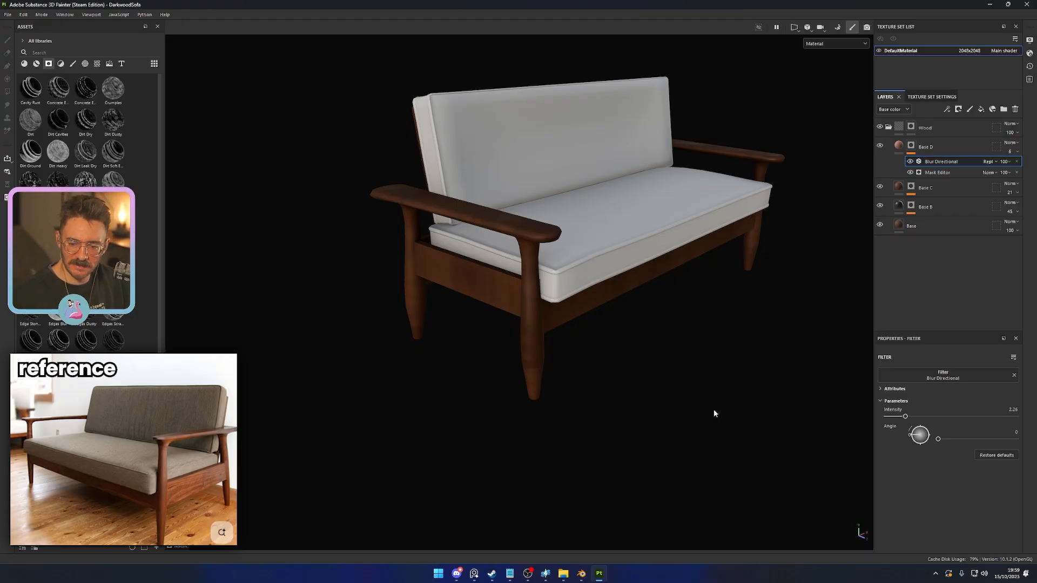
- Inspect the sofa's wooden back and raise the roughness of the Base D layer toward the maximum
{"action": "scroll", "coordinate": [722, 369], "scroll_direction": "up", "scroll_amount": 4}
{"action": "left_click_drag", "start_coordinate": [611, 412], "coordinate": [597, 355], "text": "alt"}
{"action": "scroll", "coordinate": [646, 388], "scroll_direction": "down", "scroll_amount": 4}
{"action": "left_click", "coordinate": [904, 150]}
{"action": "left_click_drag", "start_coordinate": [950, 511], "coordinate": [954, 511]}
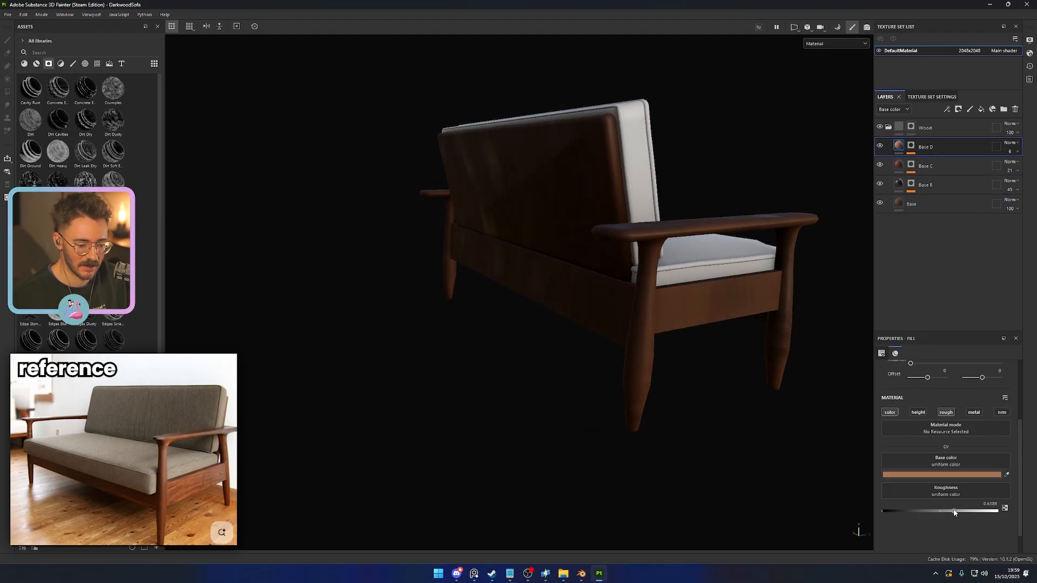
{"action": "left_click", "coordinate": [993, 511]}
{"action": "left_click_drag", "start_coordinate": [694, 427], "coordinate": [695, 406], "text": "alt"}
- Review the roughness down the stack from Base C to Base, raising the bottom Base layer's roughness to about 0.79
{"action": "left_click", "coordinate": [896, 165]}
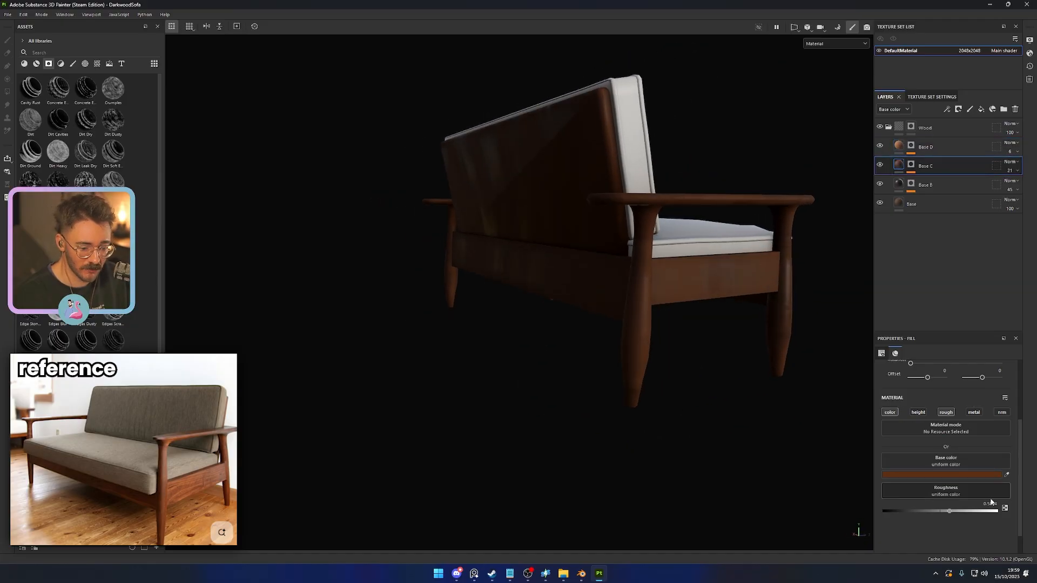
{"action": "left_click", "coordinate": [903, 183]}
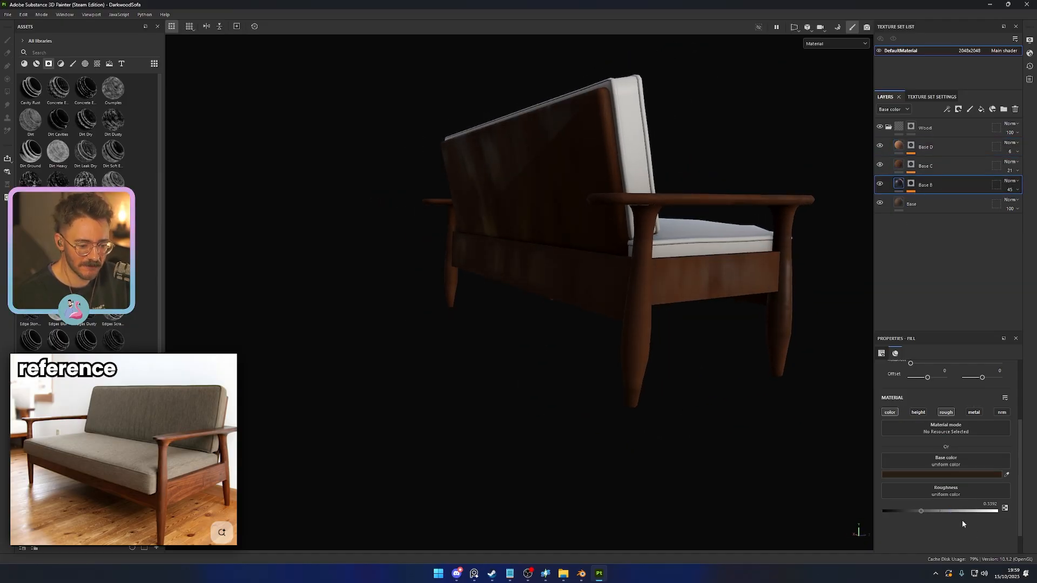
{"action": "left_click", "coordinate": [895, 203]}
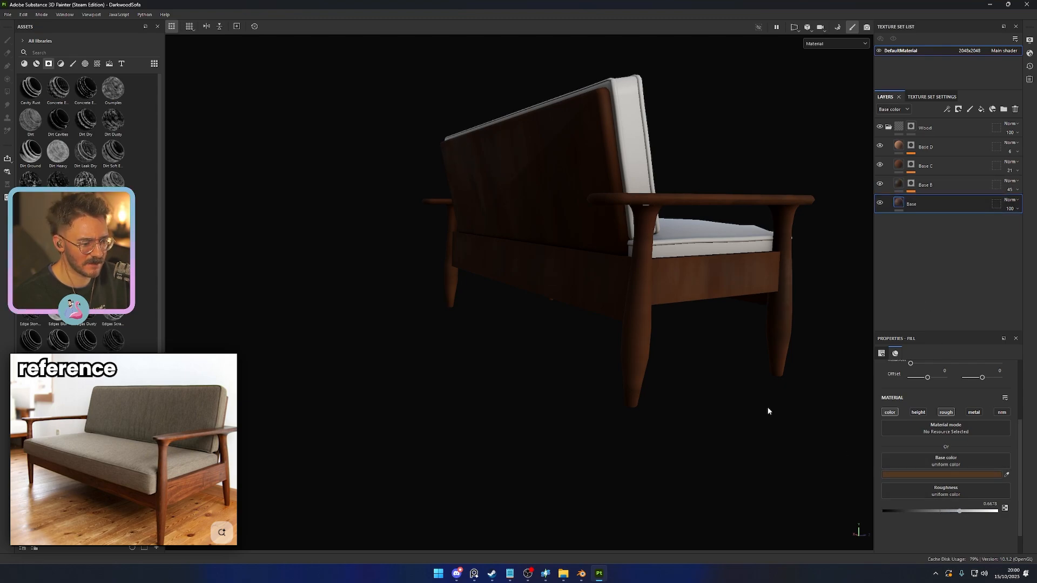
{"action": "left_click_drag", "start_coordinate": [768, 411], "coordinate": [486, 406], "text": "alt"}
{"action": "left_click_drag", "start_coordinate": [962, 512], "coordinate": [976, 512]}
{"action": "left_click_drag", "start_coordinate": [567, 351], "coordinate": [627, 376], "text": "alt"}
{"action": "scroll", "coordinate": [669, 359], "scroll_direction": "up", "scroll_amount": 3}
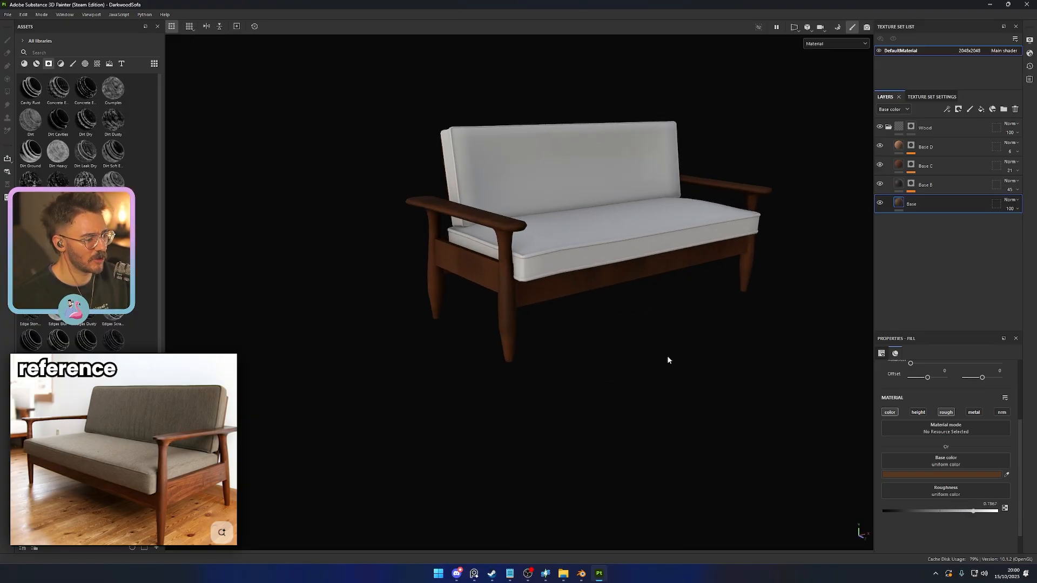
{"action": "middle_click_drag", "start_coordinate": [660, 385], "coordinate": [678, 357], "text": "alt"}
{"action": "left_click_drag", "start_coordinate": [679, 360], "coordinate": [767, 351], "text": "alt"}
- Collapse the Wood folder and add a new fill layer above it named Pillow
{"action": "left_click", "coordinate": [889, 128]}
{"action": "left_click", "coordinate": [981, 109]}
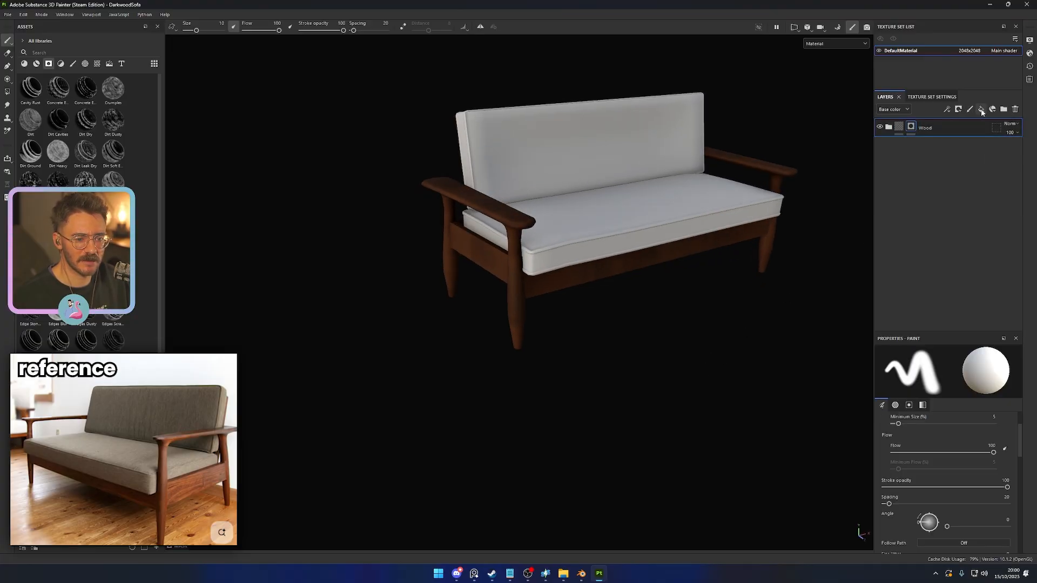
{"action": "double_click", "coordinate": [940, 129]}
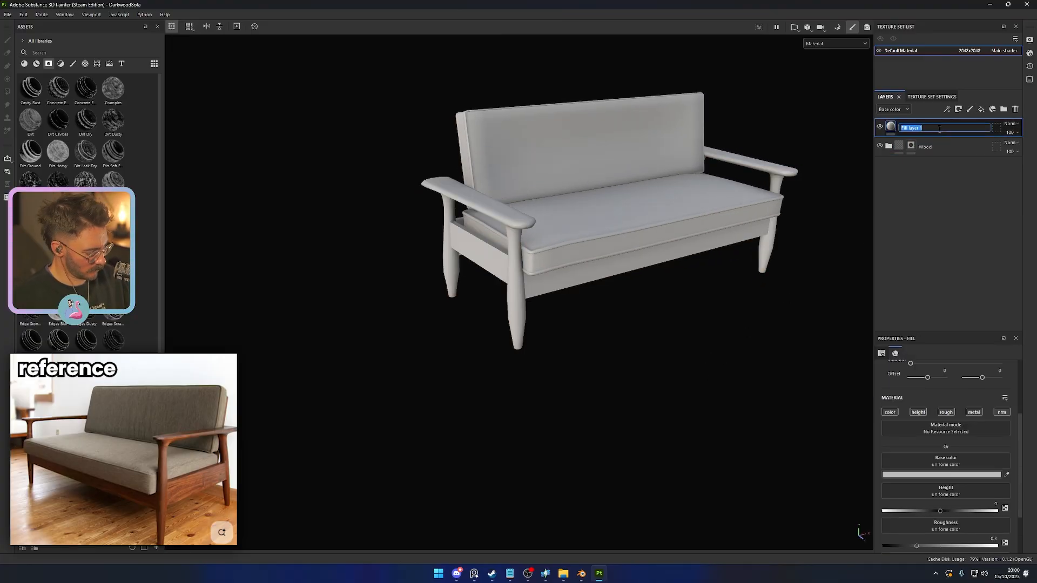
{"action": "type", "text": "Pillow"}
{"action": "key", "text": "Return"}
- Limit the Pillow fill to the color and roughness channels by turning off height, metallic and normal
{"action": "left_click", "coordinate": [918, 412]}
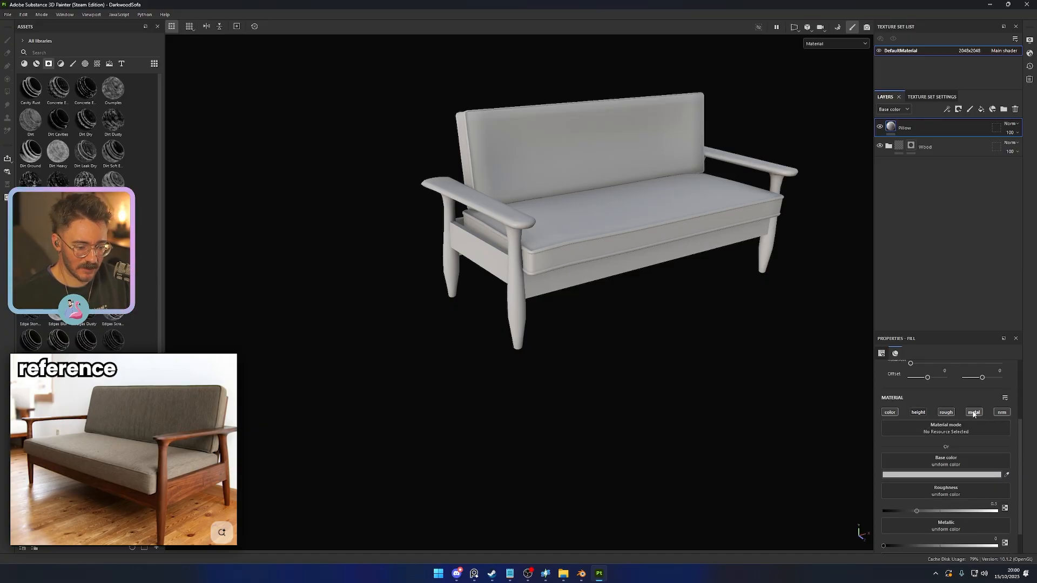
{"action": "left_click", "coordinate": [974, 412]}
{"action": "left_click", "coordinate": [1001, 412]}
- Set the Pillow fill's roughness to 1 and its base color to a dark muted green, 474F41
{"action": "mouse_move", "coordinate": [963, 514]}
{"action": "left_mouse_down"}
{"action": "mouse_move", "coordinate": [999, 512]}
{"action": "mouse_move", "coordinate": [939, 496]}
{"action": "mouse_move", "coordinate": [854, 495]}
{"action": "left_mouse_up"}
{"action": "left_click", "coordinate": [942, 475]}
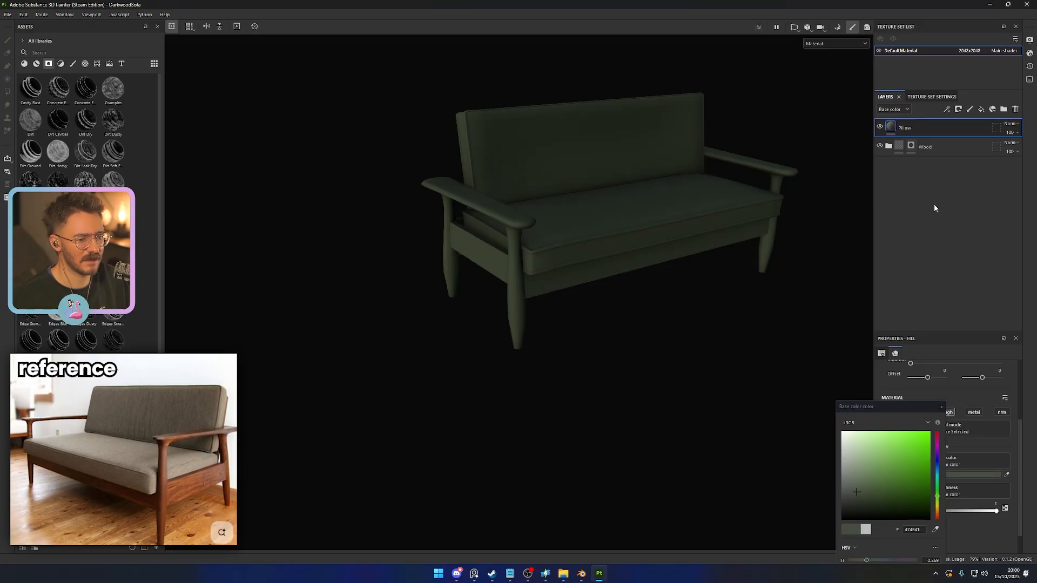
- Add a black mask to the Pillow layer and reveal the fill on the back and seat cushions with Polygon Fill
{"action": "right_click", "coordinate": [916, 128]}
{"action": "left_click", "coordinate": [954, 142]}
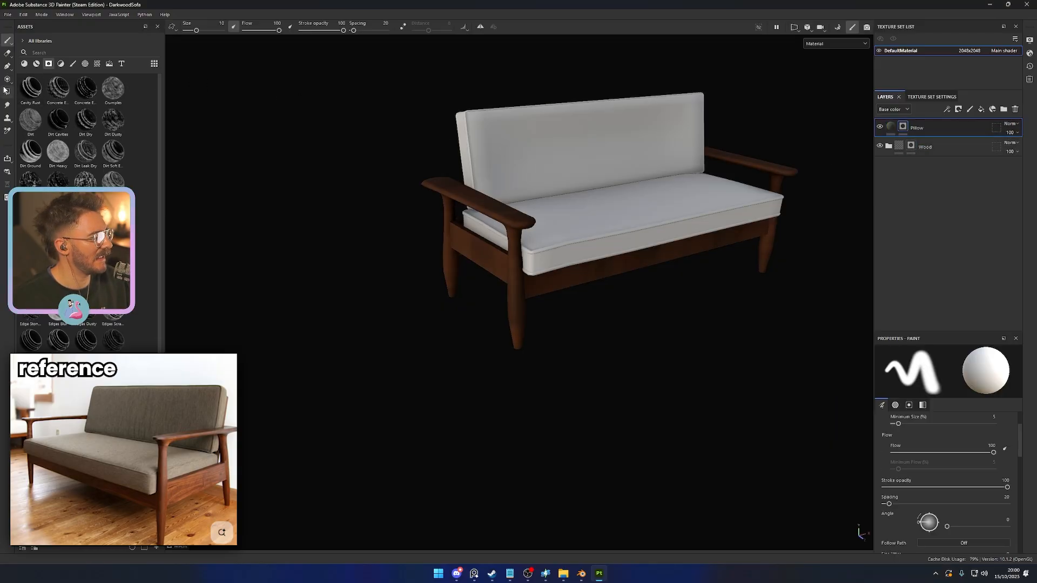
{"action": "key", "text": "4"}
{"action": "left_click", "coordinate": [528, 186]}
{"action": "left_click", "coordinate": [556, 227]}
{"action": "key", "text": "1"}
- Set the Pillow fill's base color to a darker muted green, 414942, checking it on the cushions
{"action": "scroll", "coordinate": [615, 381], "scroll_direction": "down", "scroll_amount": 3}
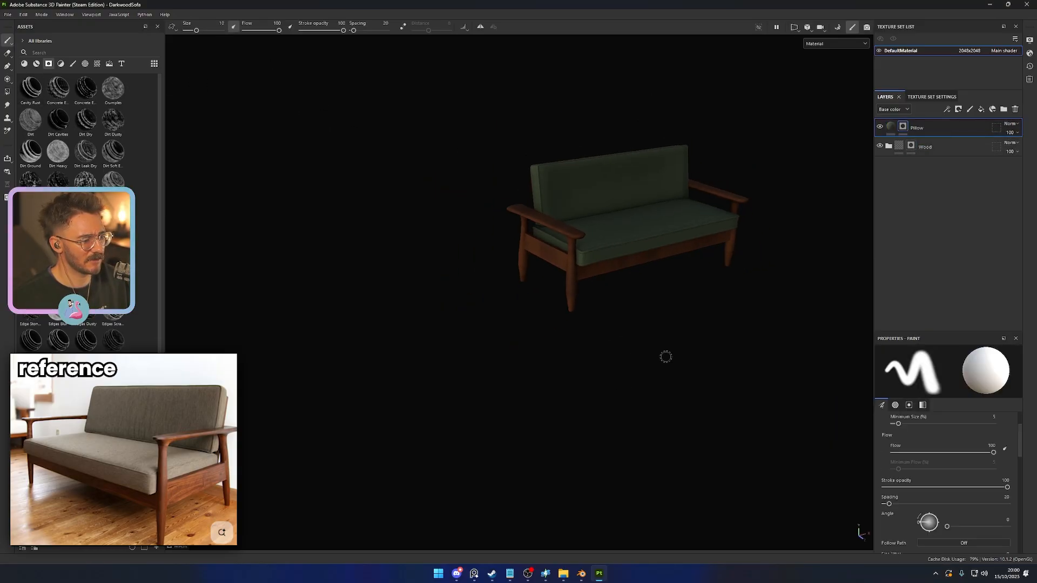
{"action": "middle_click_drag", "start_coordinate": [682, 330], "coordinate": [546, 357], "text": "alt"}
{"action": "scroll", "coordinate": [554, 355], "scroll_direction": "up", "scroll_amount": 3}
{"action": "left_click_drag", "start_coordinate": [556, 354], "coordinate": [575, 361], "text": "alt"}
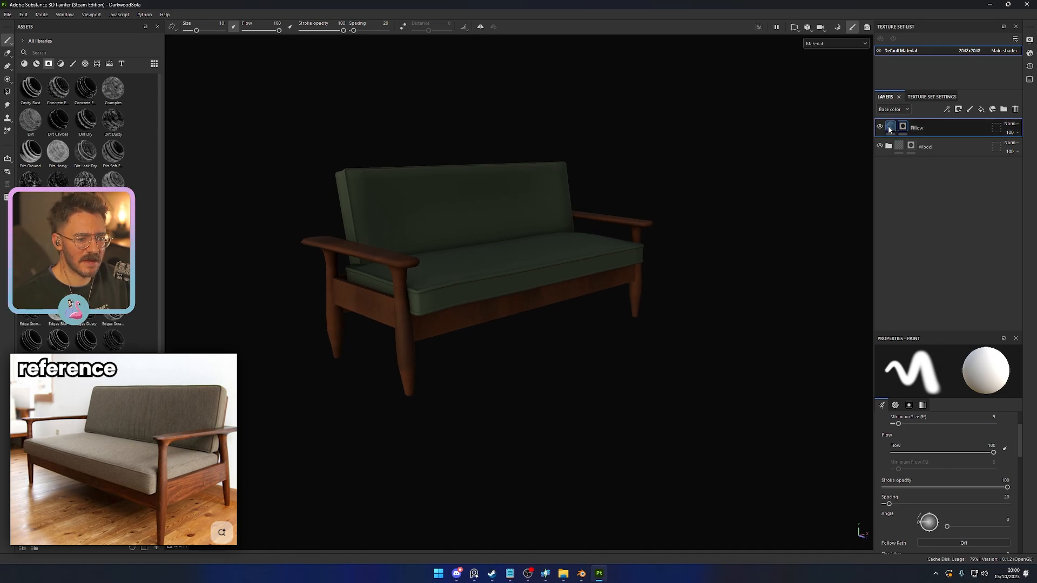
{"action": "left_click", "coordinate": [891, 126]}
{"action": "left_click", "coordinate": [975, 475]}
{"action": "left_click_drag", "start_coordinate": [854, 493], "coordinate": [846, 490]}
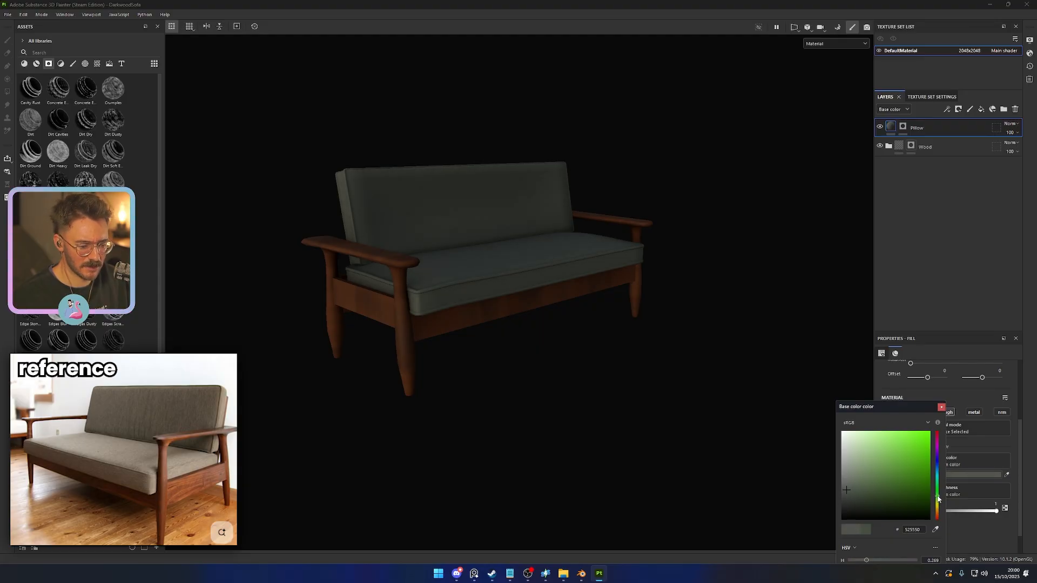
{"action": "left_click_drag", "start_coordinate": [938, 498], "coordinate": [938, 489]}
{"action": "left_click_drag", "start_coordinate": [870, 497], "coordinate": [851, 494]}
{"action": "left_click_drag", "start_coordinate": [514, 392], "coordinate": [464, 413], "text": "alt"}
{"action": "right_click_drag", "start_coordinate": [463, 413], "coordinate": [584, 407], "text": "alt"}
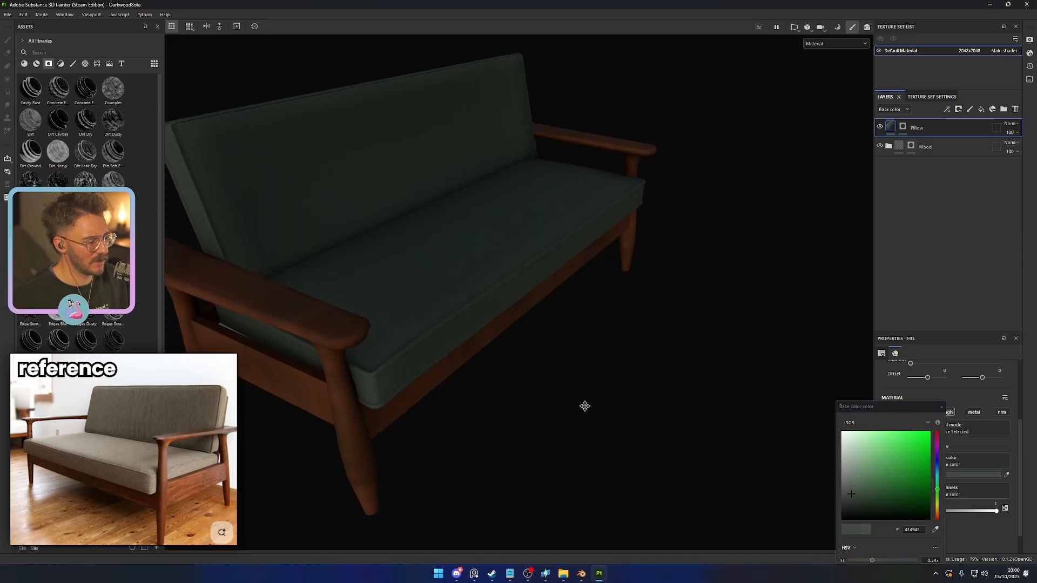
{"action": "middle_click_drag", "start_coordinate": [584, 406], "coordinate": [535, 401], "text": "alt"}
{"action": "left_click", "coordinate": [941, 408]}
{"action": "left_click_drag", "start_coordinate": [614, 370], "coordinate": [637, 380], "text": "alt"}
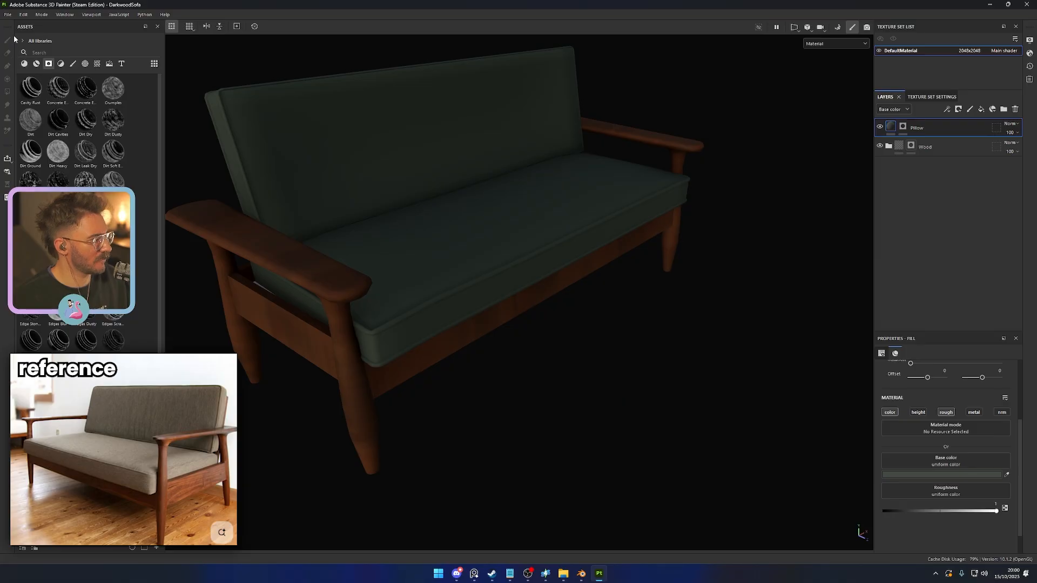
- Search the smart materials for "fabr", add Fabric Baseball Hat at the top of the layer stack, and delete the Pillow layer
{"action": "left_click", "coordinate": [36, 64]}
{"action": "left_click", "coordinate": [54, 52]}
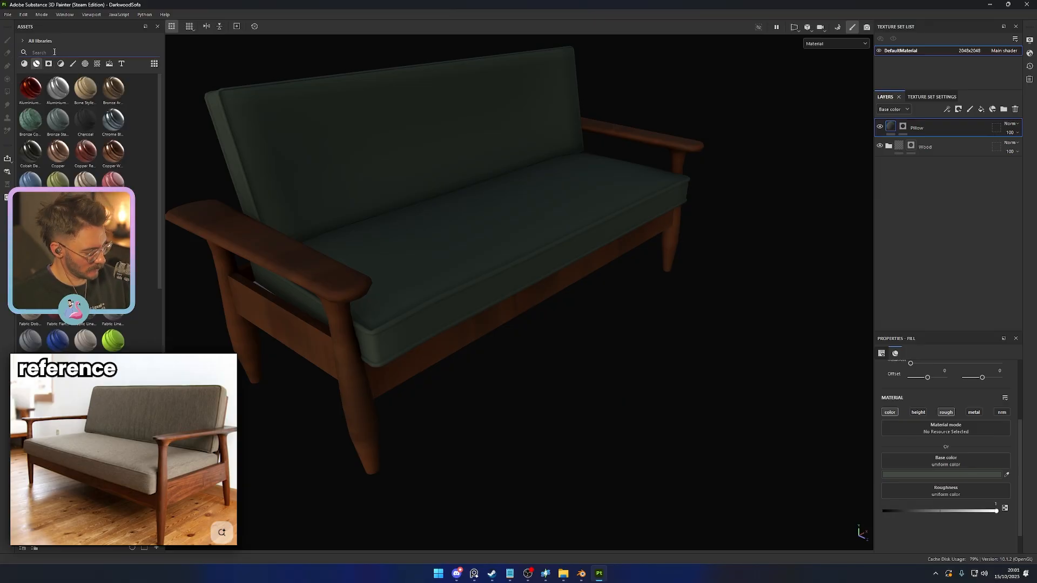
{"action": "type", "text": "fabr"}
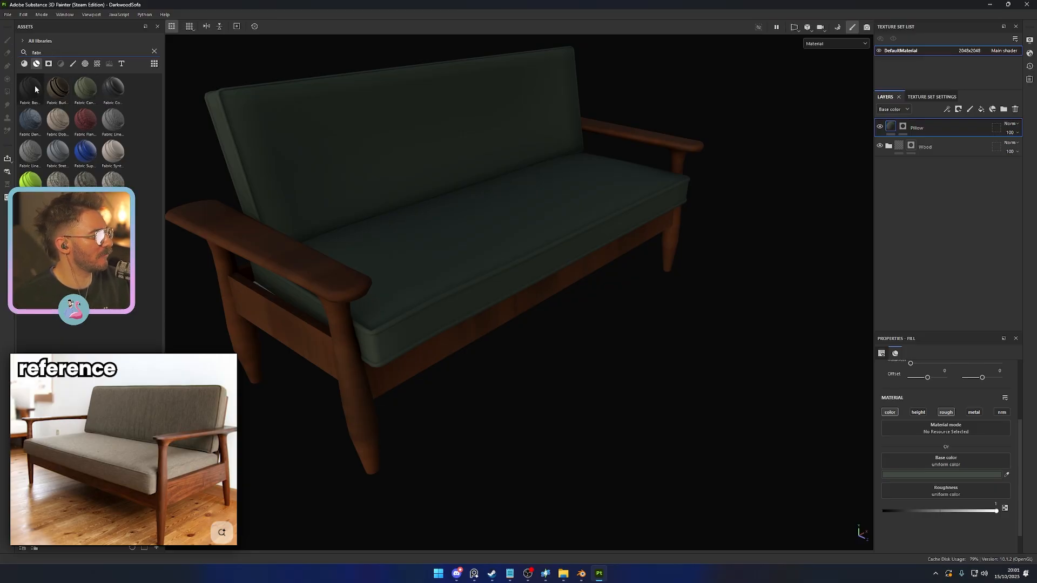
{"action": "left_click_drag", "start_coordinate": [35, 86], "coordinate": [940, 123]}
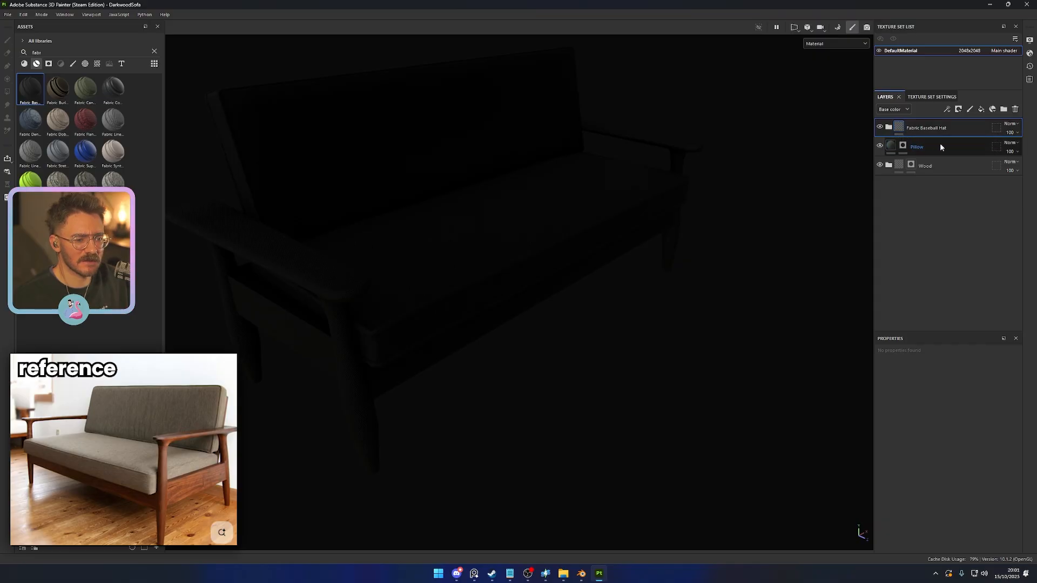
{"action": "left_click", "coordinate": [940, 145]}
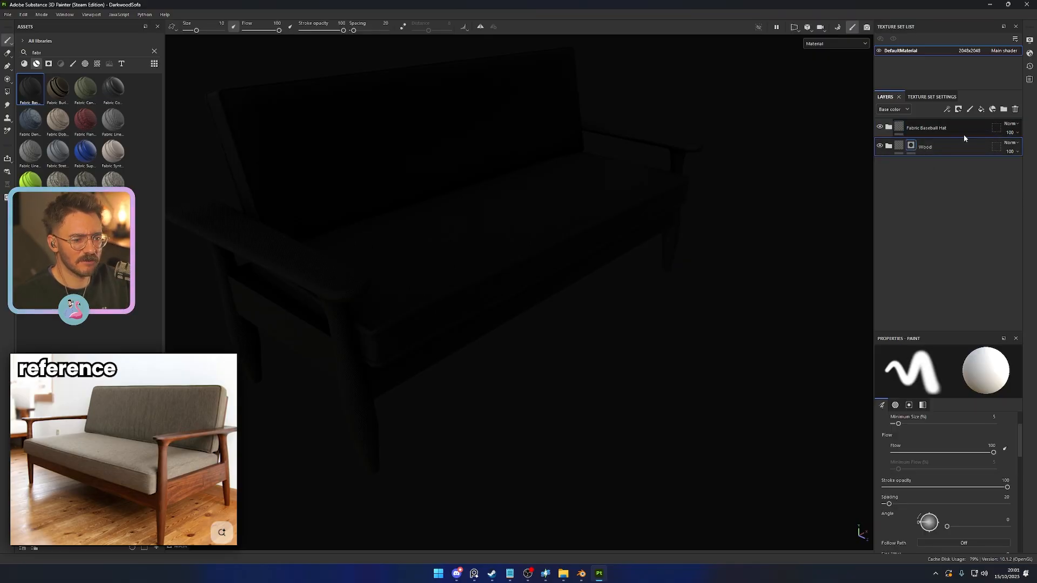
- Add a black mask to the Fabric Baseball Hat folder and reveal it on the back and seat cushions with Polygon Fill
{"action": "right_click", "coordinate": [963, 129]}
{"action": "left_click", "coordinate": [948, 145]}
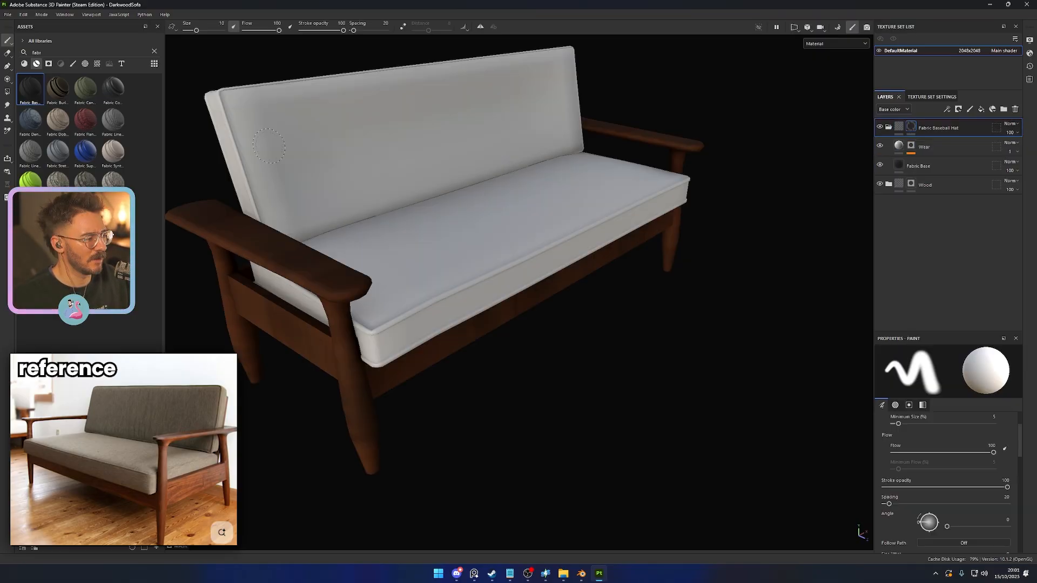
{"action": "left_click", "coordinate": [423, 166]}
{"action": "left_click", "coordinate": [446, 235]}
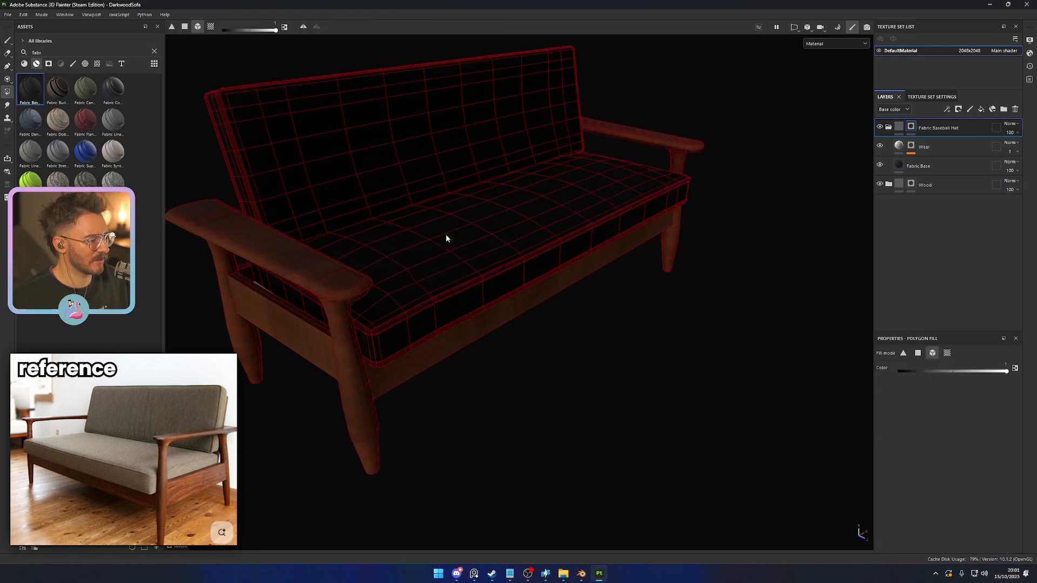
{"action": "key", "text": "1"}
- Set the Fabric Base layer's color parameter to a dark grey-green, 363834
{"action": "left_click", "coordinate": [898, 167]}
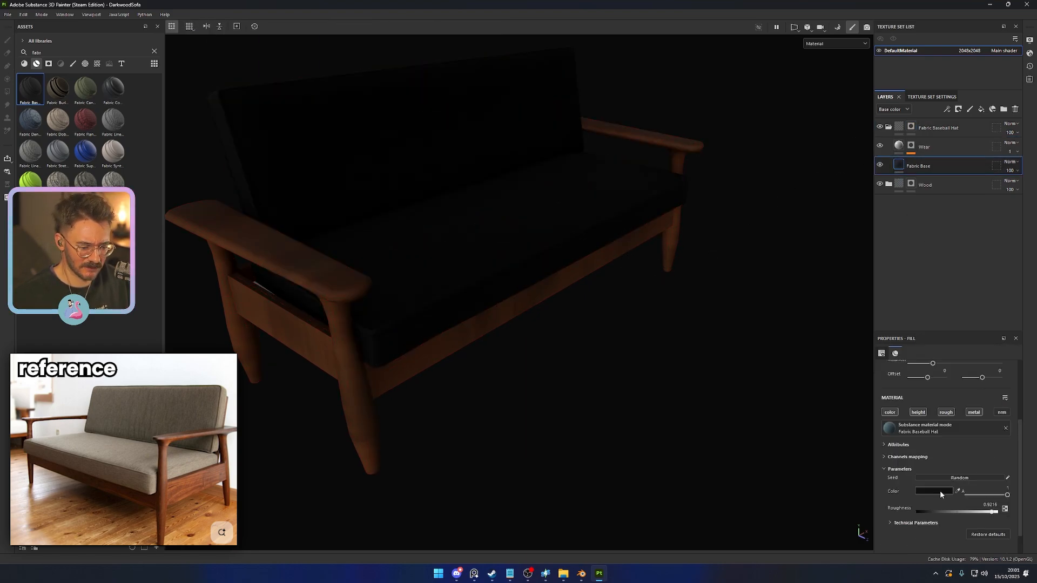
{"action": "left_click", "coordinate": [939, 491]}
{"action": "left_click_drag", "start_coordinate": [938, 508], "coordinate": [937, 496]}
{"action": "left_click_drag", "start_coordinate": [878, 494], "coordinate": [847, 500]}
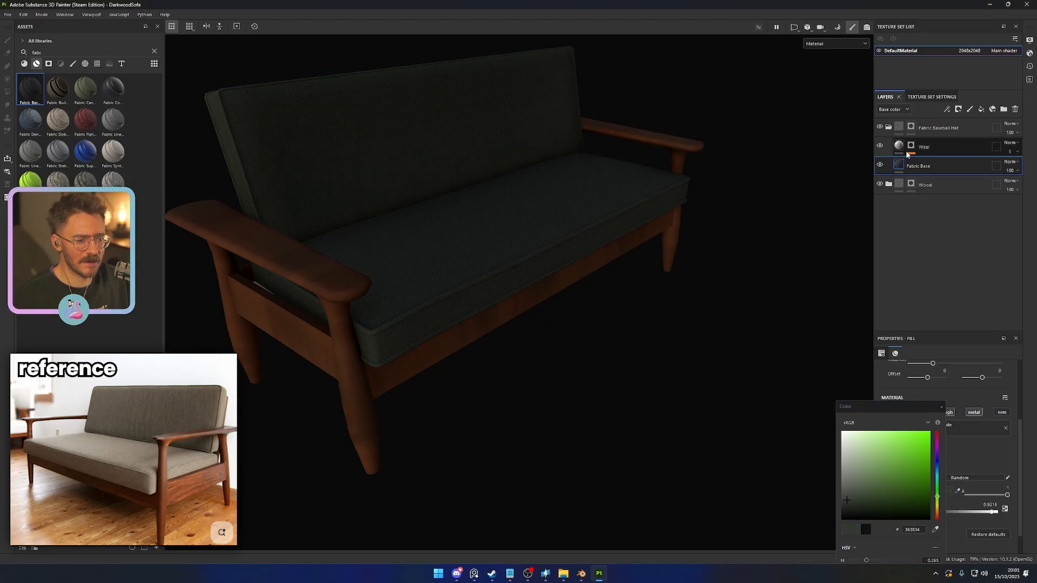
{"action": "scroll", "coordinate": [623, 425], "scroll_direction": "up", "scroll_amount": 1}
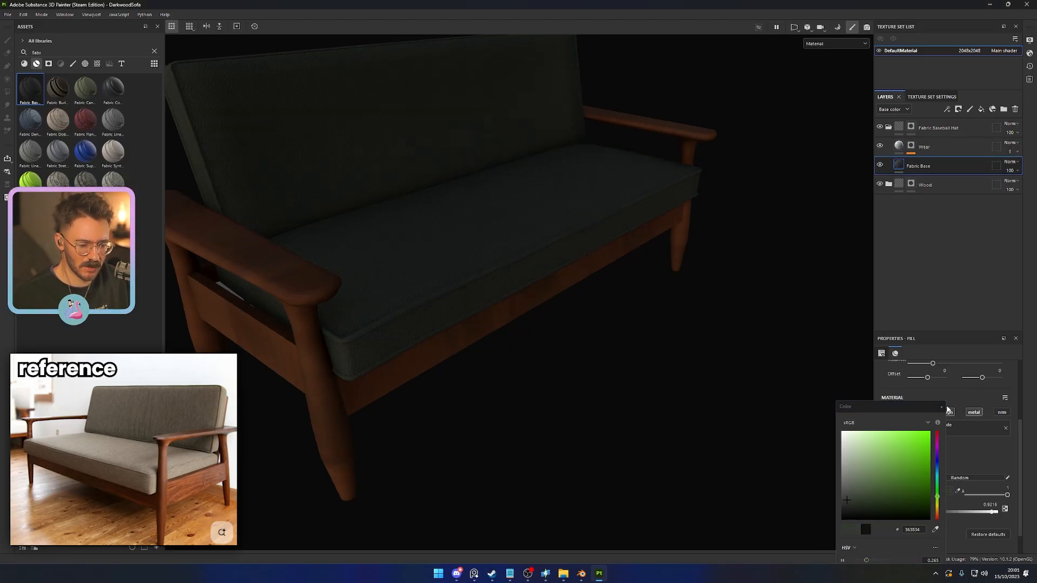
{"action": "left_click", "coordinate": [941, 407]}
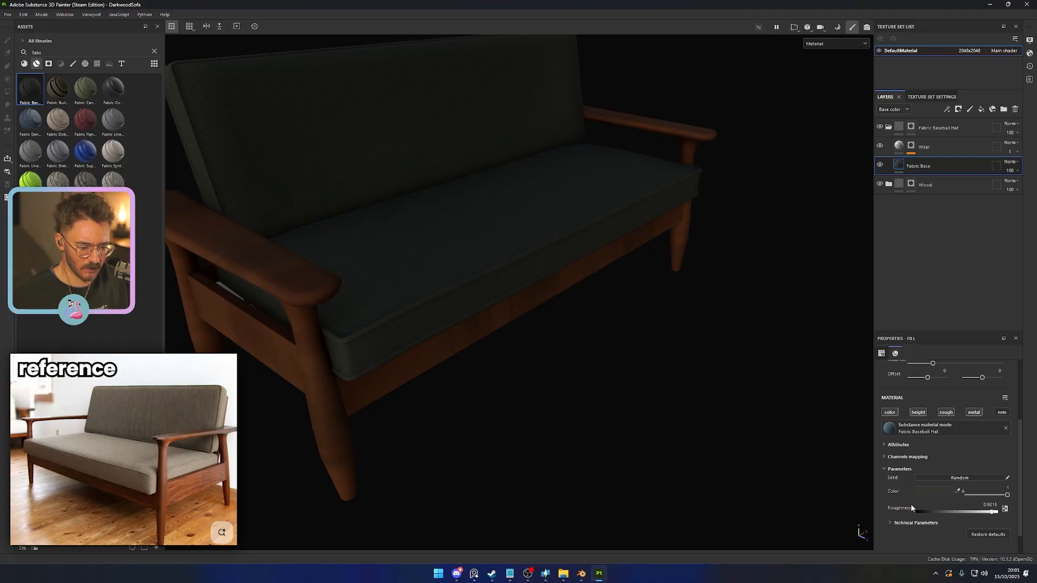
- Set the Fabric Base layer's roughness to 1 and its UV tiling to 6.11
{"action": "scroll", "coordinate": [946, 503], "scroll_direction": "down", "scroll_amount": 1}
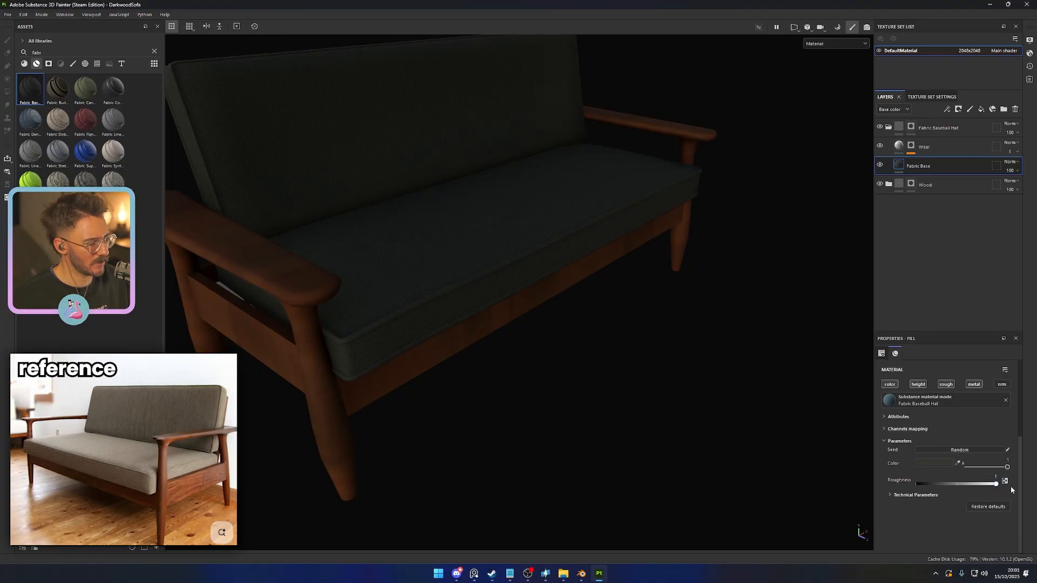
{"action": "left_click_drag", "start_coordinate": [610, 424], "coordinate": [709, 433], "text": "alt"}
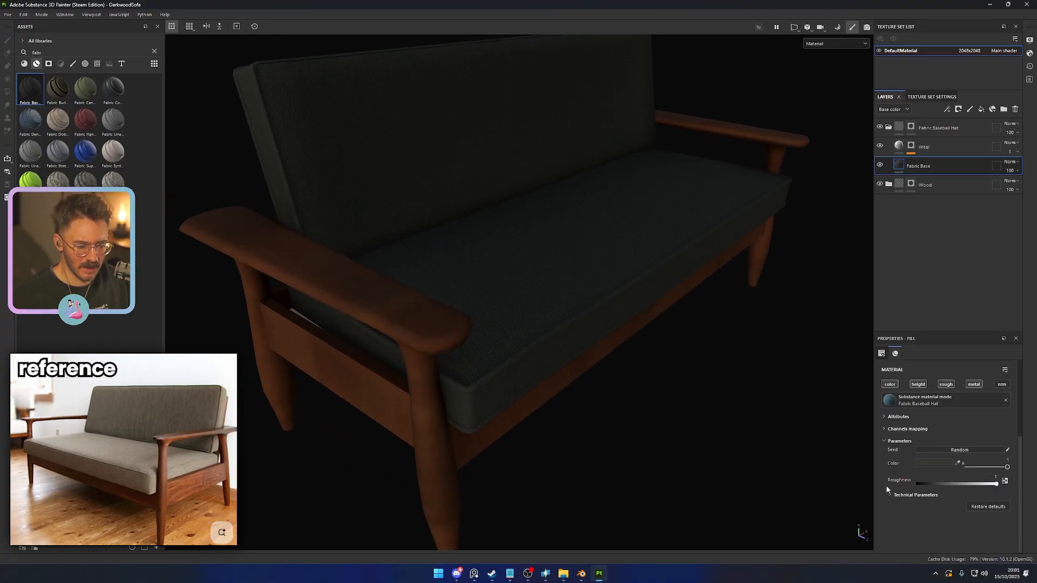
{"action": "left_click", "coordinate": [892, 496]}
{"action": "scroll", "coordinate": [880, 498], "scroll_direction": "down", "scroll_amount": 1}
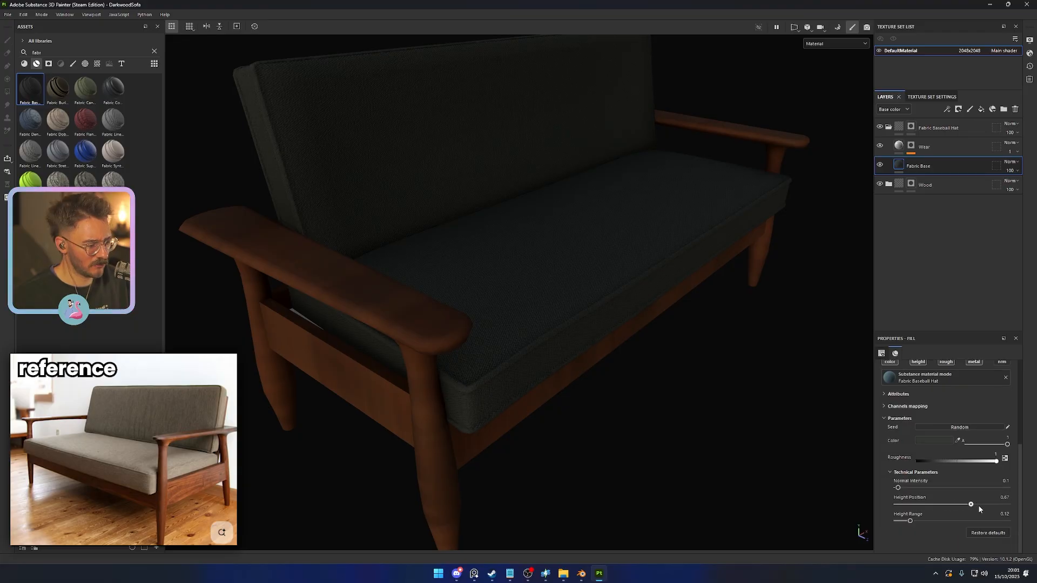
{"action": "scroll", "coordinate": [890, 448], "scroll_direction": "up", "scroll_amount": 4}
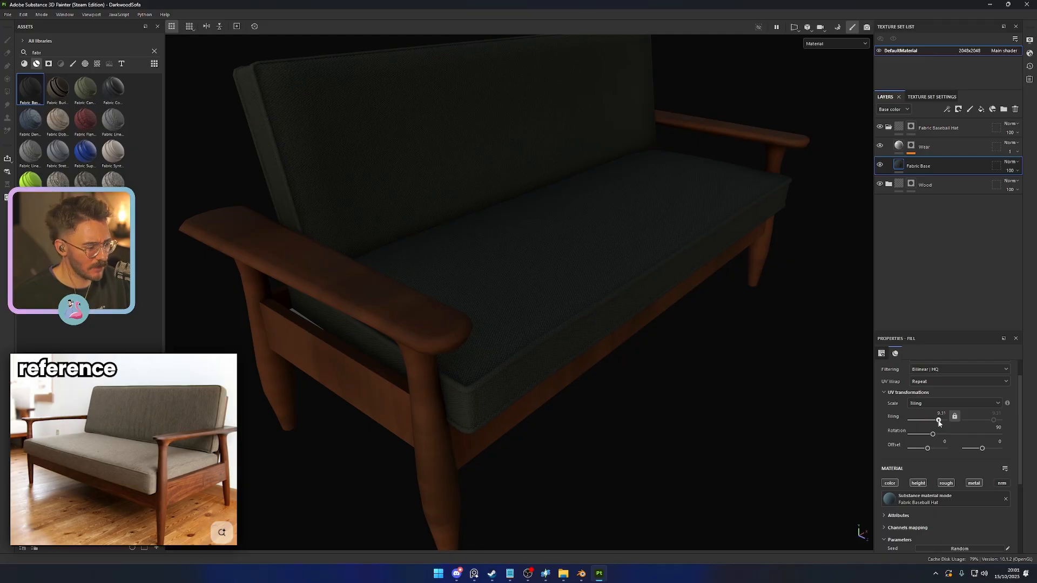
{"action": "left_click_drag", "start_coordinate": [940, 423], "coordinate": [983, 424]}
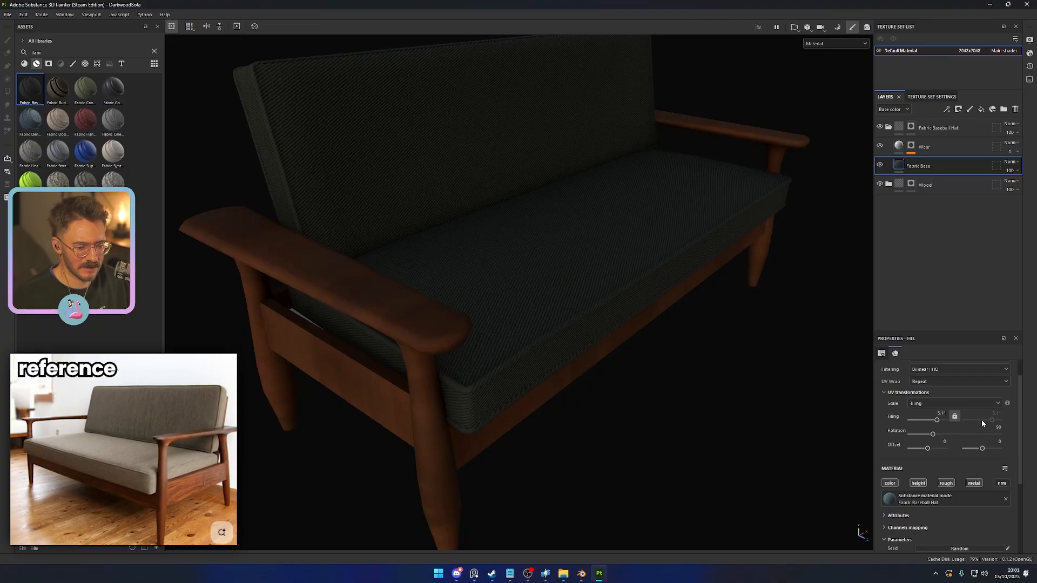
- Try a lower opacity on Fabric Base, restore it to 100, and set the Wear layer's opacity to 8
{"action": "left_click", "coordinate": [1013, 171]}
{"action": "left_click_drag", "start_coordinate": [1018, 186], "coordinate": [1022, 187]}
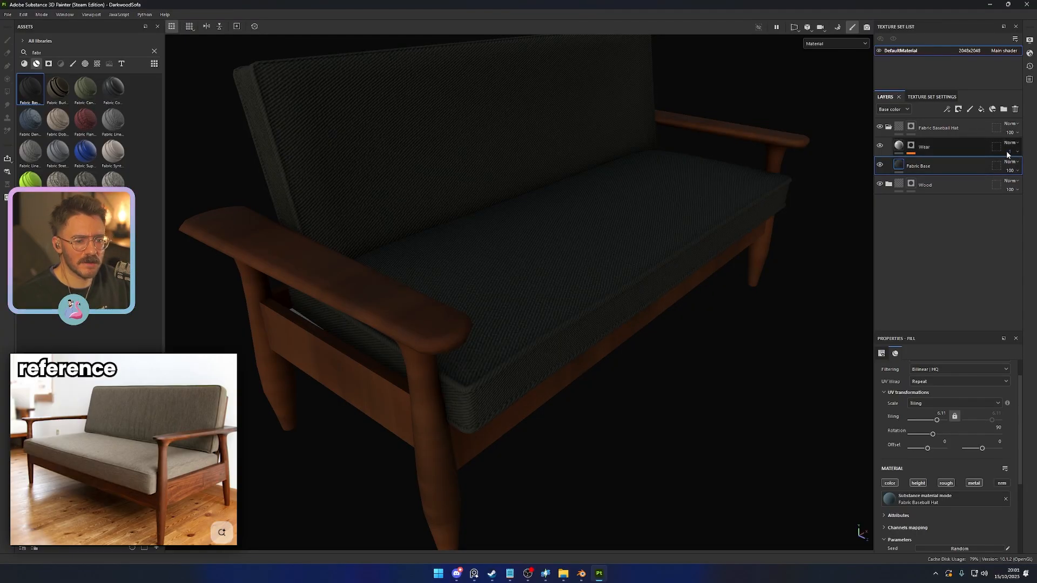
{"action": "left_click", "coordinate": [1014, 153]}
{"action": "mouse_move", "coordinate": [999, 166]}
{"action": "left_mouse_down"}
{"action": "mouse_move", "coordinate": [1011, 167]}
{"action": "mouse_move", "coordinate": [1003, 169]}
{"action": "left_mouse_up"}
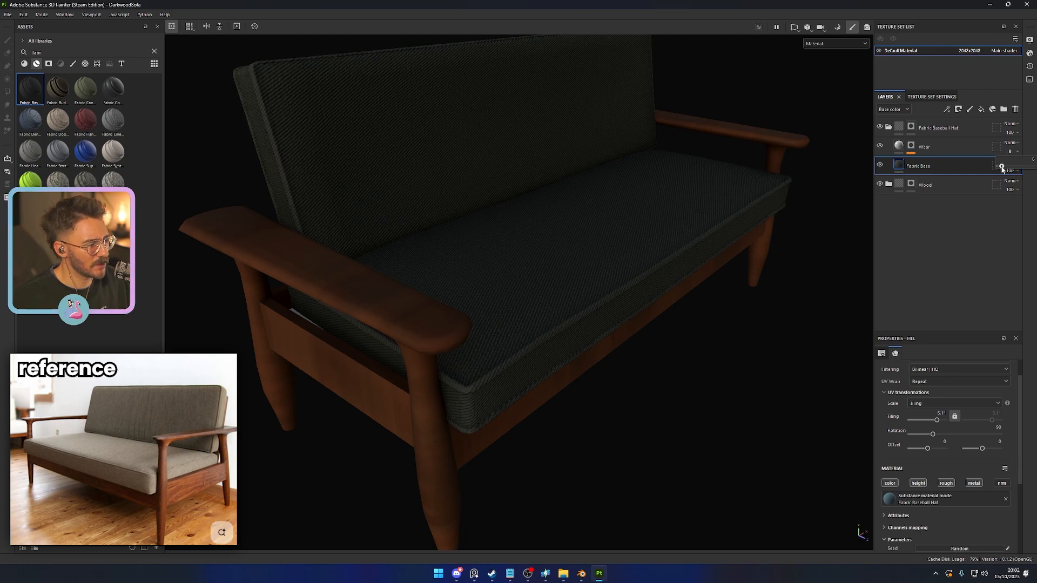
- Hide and reshow the Wear layer to examine its effect on the cushion fabric
{"action": "scroll", "coordinate": [744, 359], "scroll_direction": "down", "scroll_amount": 3}
{"action": "left_click_drag", "start_coordinate": [744, 360], "coordinate": [680, 382], "text": "alt"}
{"action": "scroll", "coordinate": [740, 363], "scroll_direction": "up", "scroll_amount": 3}
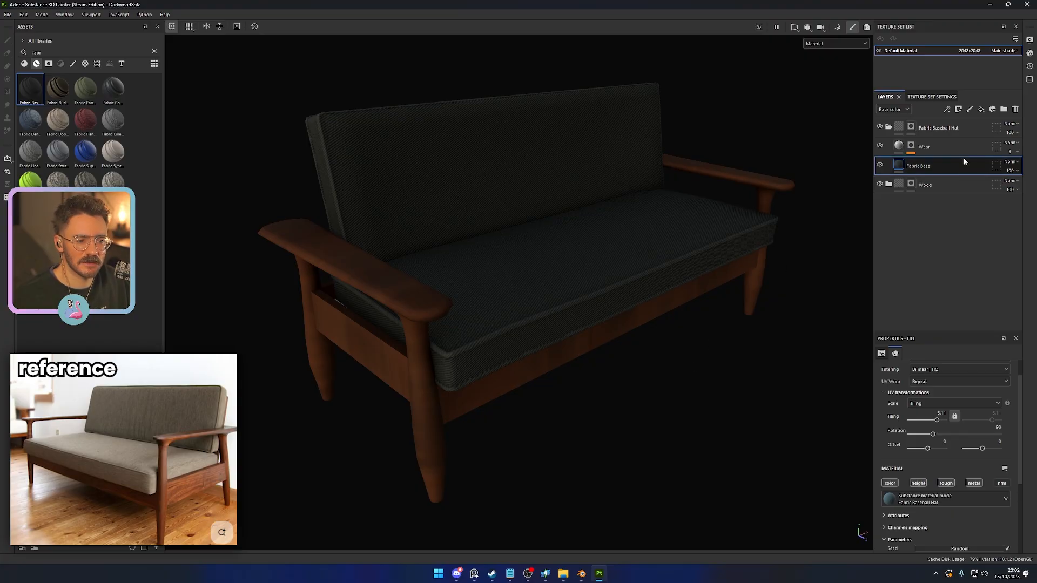
{"action": "left_click", "coordinate": [880, 145]}
{"action": "left_click", "coordinate": [880, 146]}
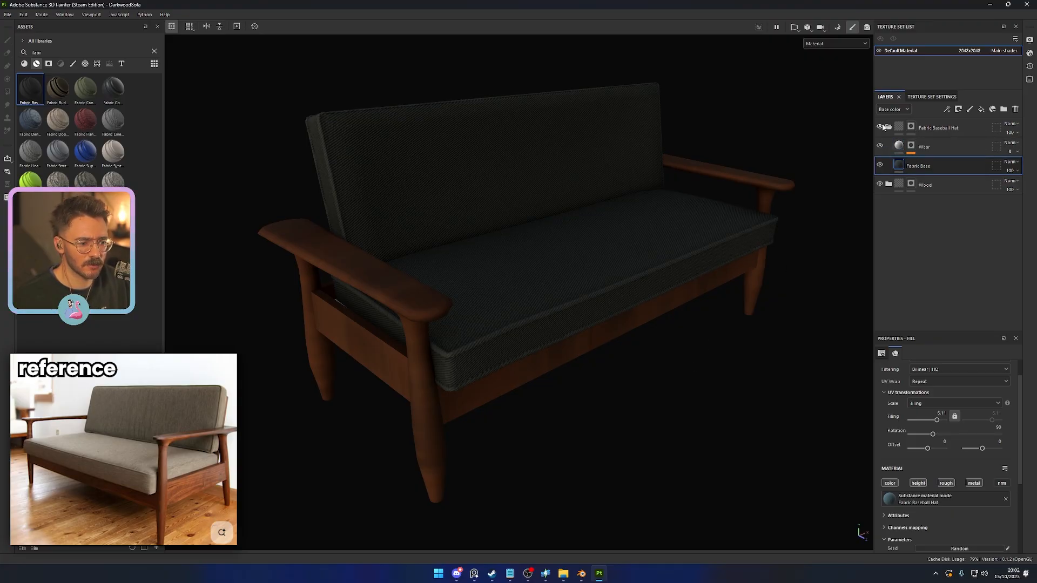
{"action": "scroll", "coordinate": [709, 388], "scroll_direction": "up", "scroll_amount": 2}
{"action": "scroll", "coordinate": [926, 521], "scroll_direction": "down", "scroll_amount": 3}
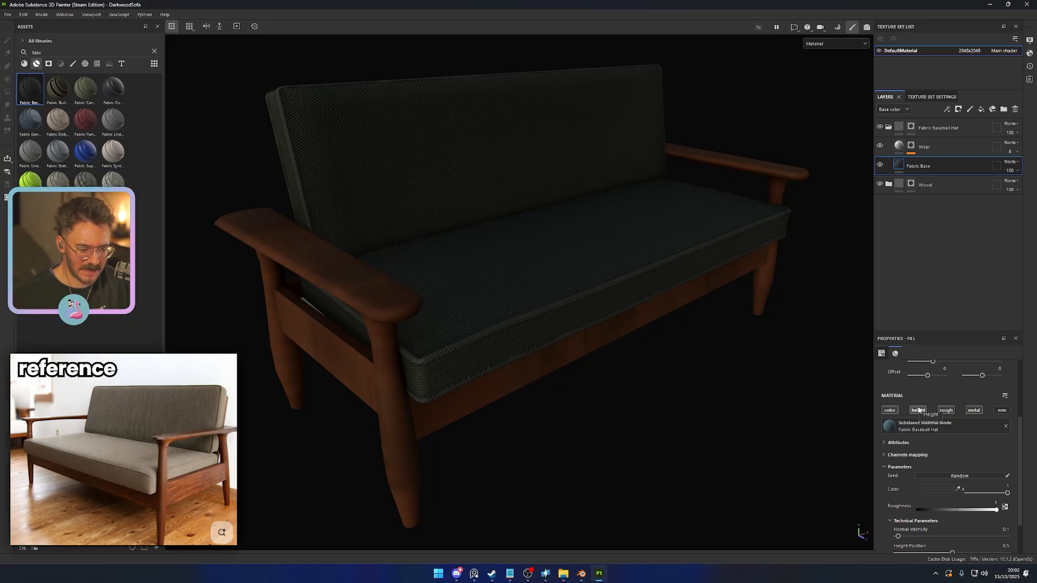
- Set the Fabric Base material's Height Range to 0.05 and check the fabric relief on the whole sofa
{"action": "left_click", "coordinate": [903, 456]}
{"action": "left_click", "coordinate": [903, 456]}
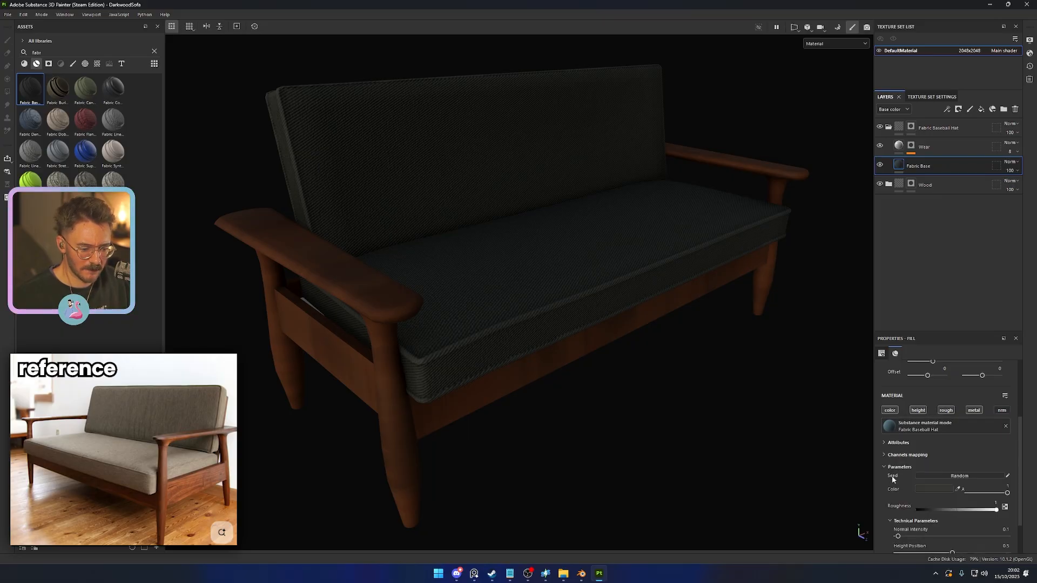
{"action": "scroll", "coordinate": [907, 486], "scroll_direction": "down", "scroll_amount": 2}
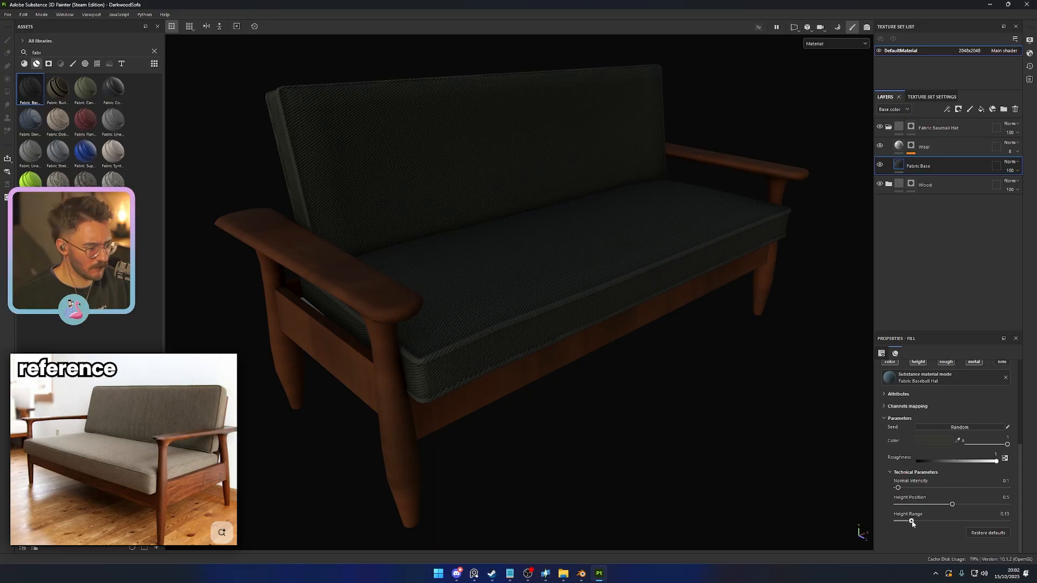
{"action": "mouse_move", "coordinate": [912, 523]}
{"action": "left_mouse_down"}
{"action": "mouse_move", "coordinate": [942, 523]}
{"action": "mouse_move", "coordinate": [901, 523]}
{"action": "left_mouse_up"}
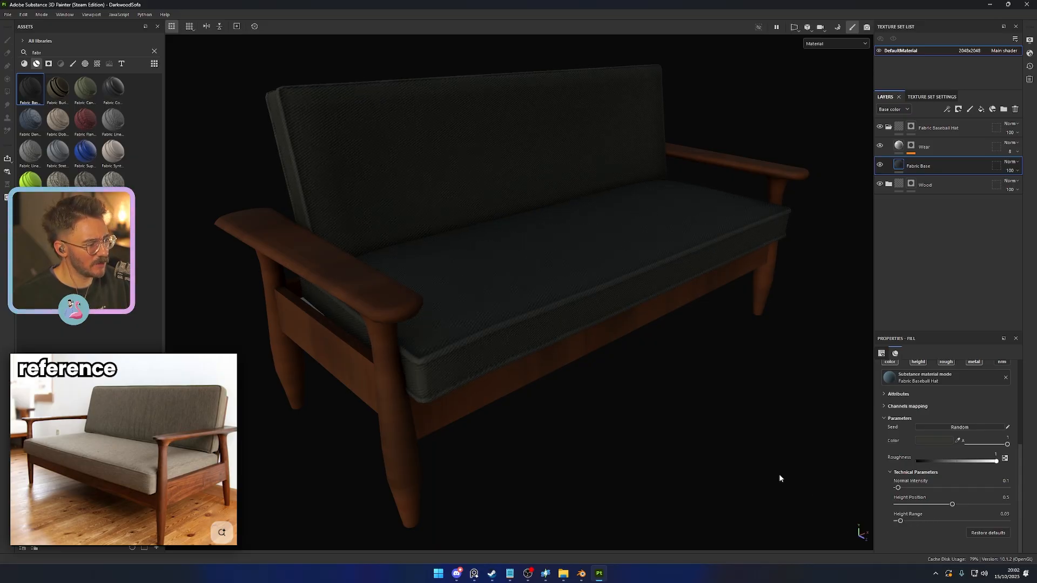
{"action": "scroll", "coordinate": [779, 475], "scroll_direction": "down", "scroll_amount": 3}
{"action": "left_click_drag", "start_coordinate": [779, 475], "coordinate": [468, 347], "text": "alt"}
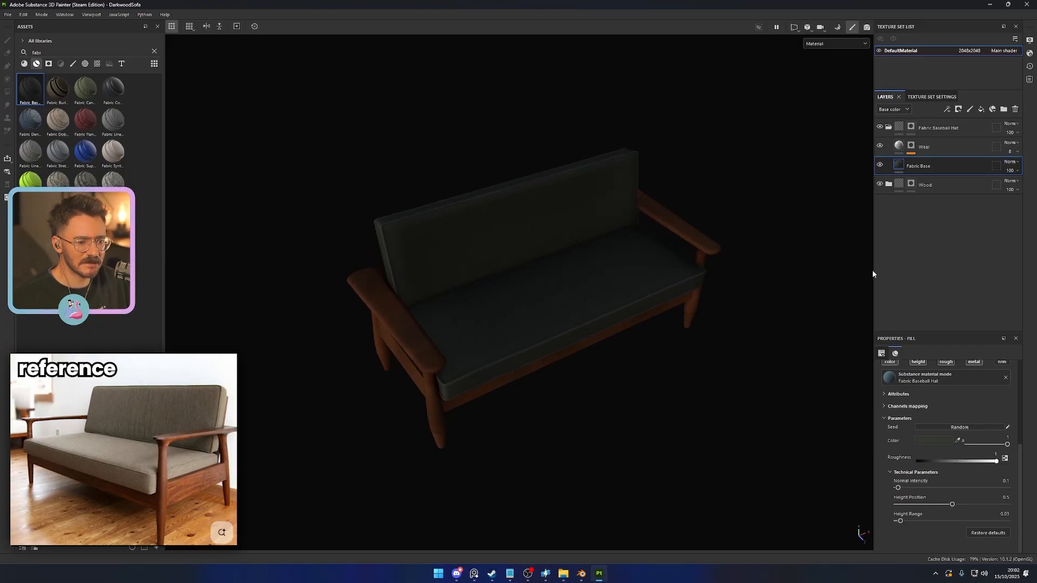
- Add a fill layer above Wear with the second fabric smart mask, Fabric Thre…, and select its fill
{"action": "left_click", "coordinate": [49, 63]}
{"action": "left_click_drag", "start_coordinate": [58, 88], "coordinate": [938, 142]}
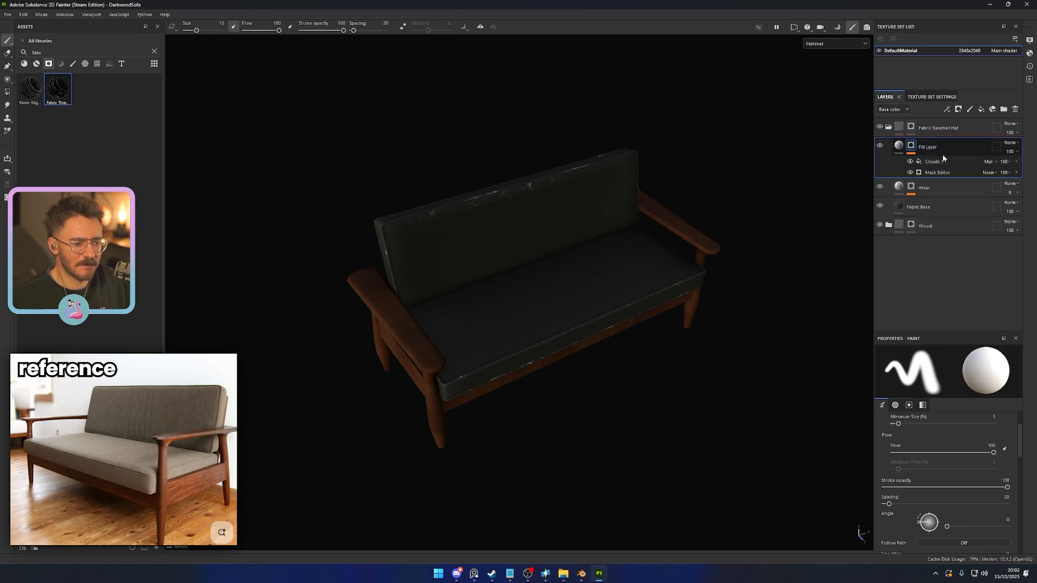
{"action": "left_click", "coordinate": [902, 149]}
{"action": "scroll", "coordinate": [565, 342], "scroll_direction": "up", "scroll_amount": 2}
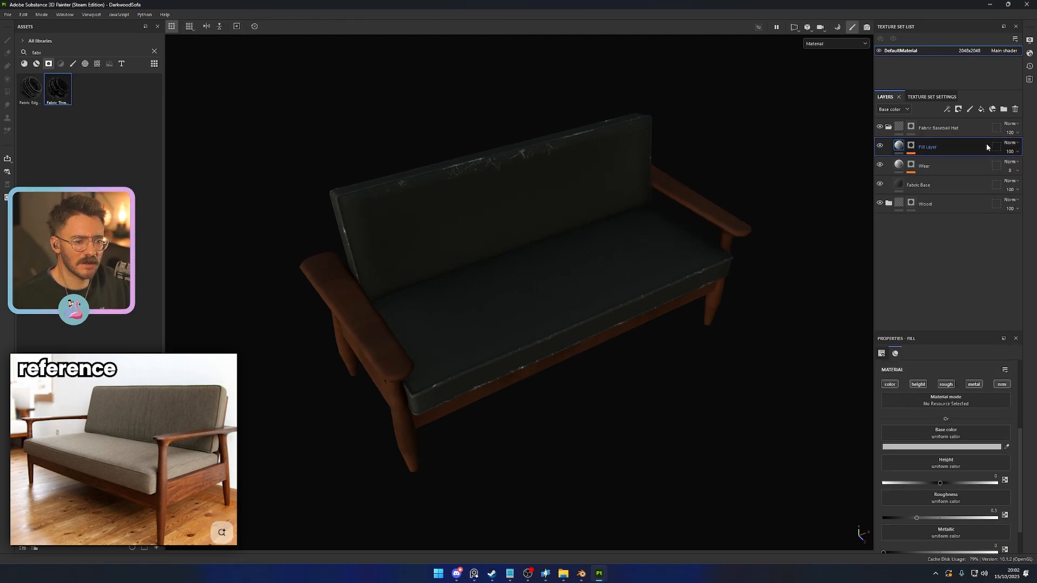
- Limit the new fill layer to the color and roughness channels and set its roughness to 1
{"action": "left_click", "coordinate": [946, 384]}
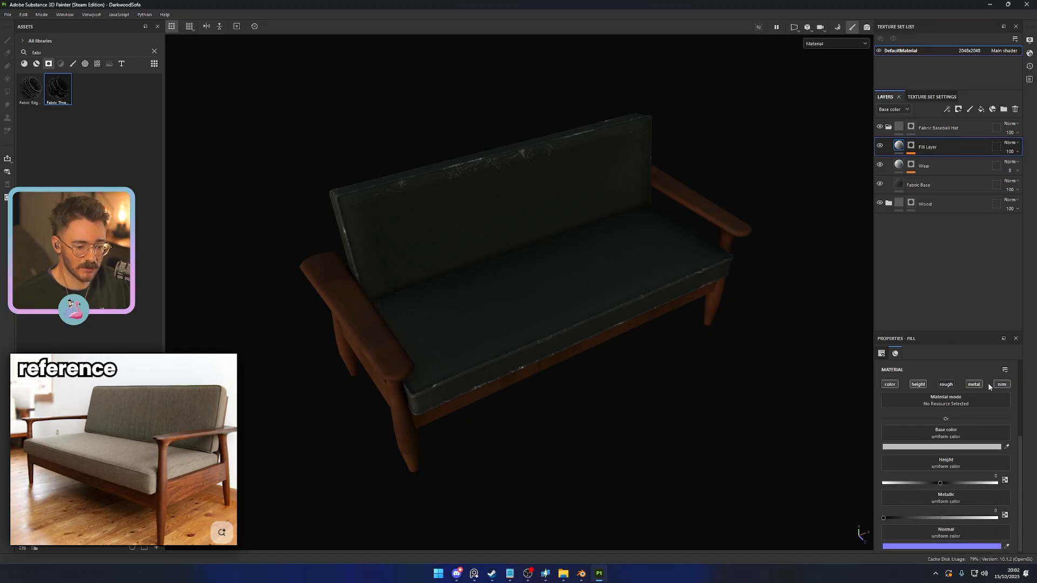
{"action": "left_click", "coordinate": [918, 384]}
{"action": "left_click", "coordinate": [946, 384]}
{"action": "left_click", "coordinate": [973, 384]}
{"action": "left_click", "coordinate": [1003, 384]}
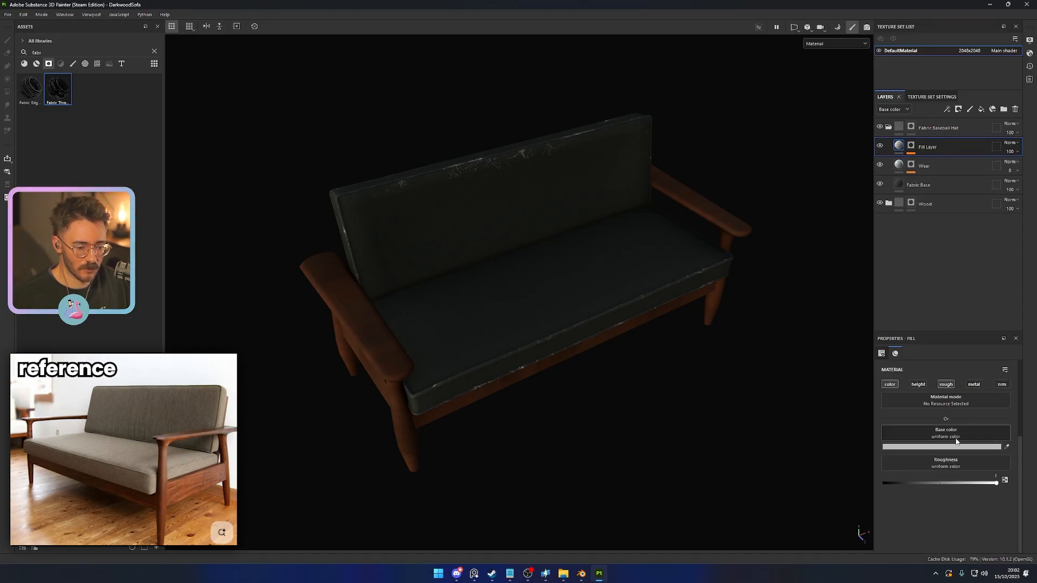
- Set the new fill layer's base color to a muted grey-olive, 5D5E56, and select the layer's mask
{"action": "left_click", "coordinate": [940, 447]}
{"action": "left_click", "coordinate": [938, 502]}
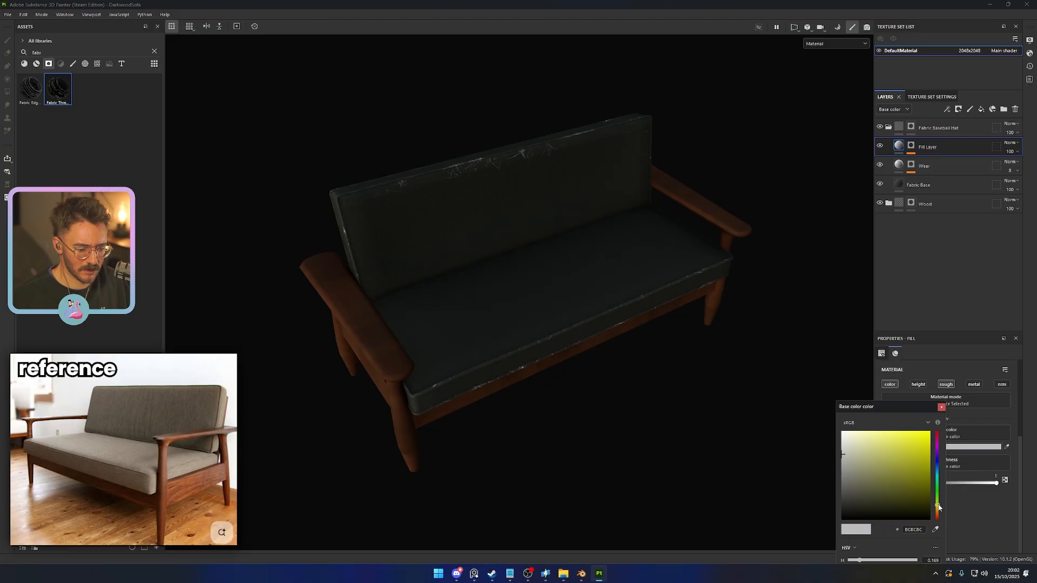
{"action": "left_click_drag", "start_coordinate": [869, 495], "coordinate": [850, 489]}
{"action": "left_click", "coordinate": [912, 146]}
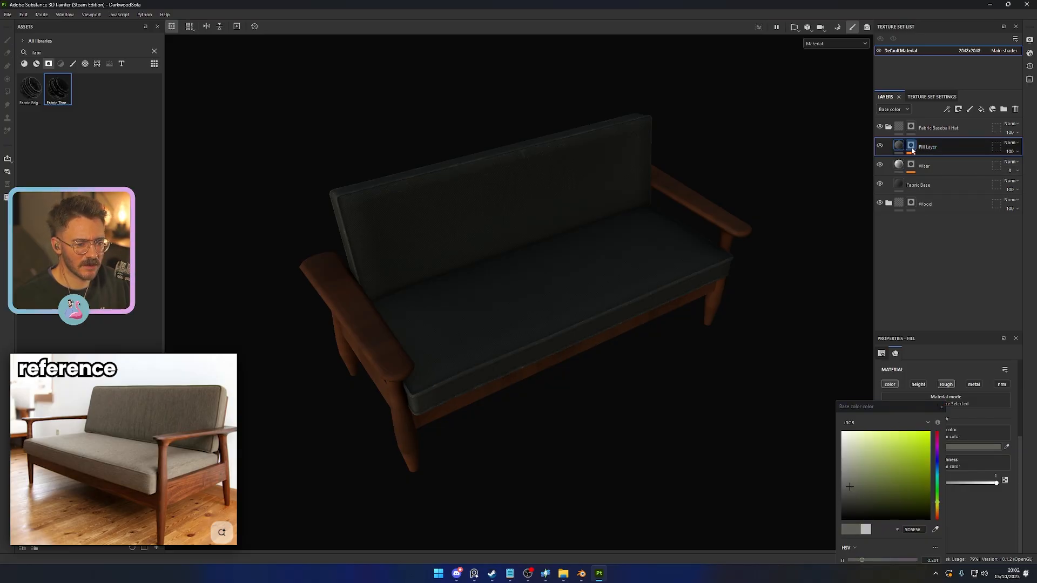
- Try raising the Global Balance and Global Contrast of the new fill layer's mask generator, with contrast at 0.61
{"action": "left_click", "coordinate": [939, 175]}
{"action": "left_click", "coordinate": [1016, 161]}
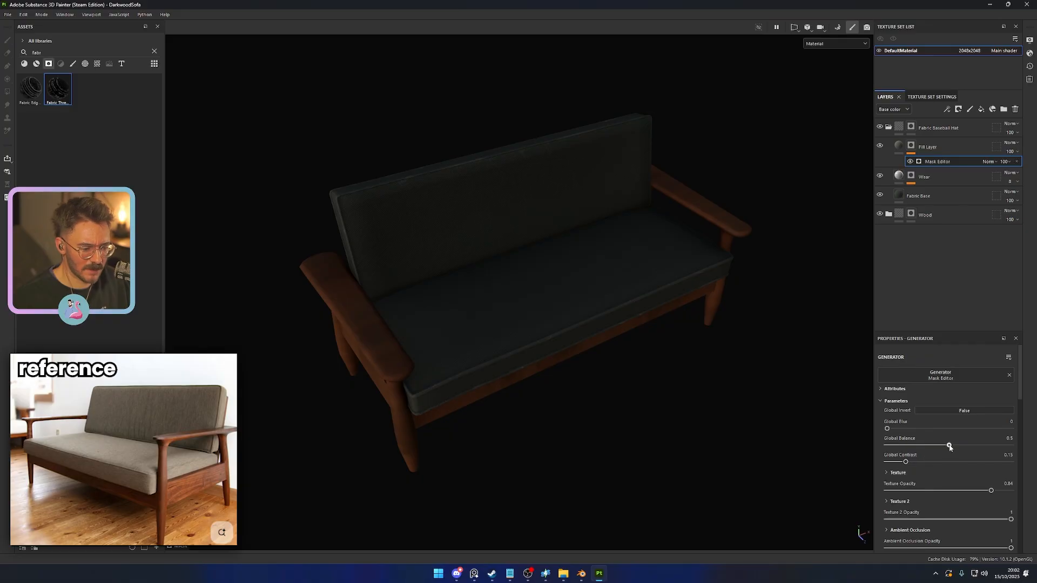
{"action": "mouse_move", "coordinate": [999, 446]}
{"action": "left_mouse_down"}
{"action": "mouse_move", "coordinate": [972, 446]}
{"action": "mouse_move", "coordinate": [1006, 445]}
{"action": "left_mouse_up"}
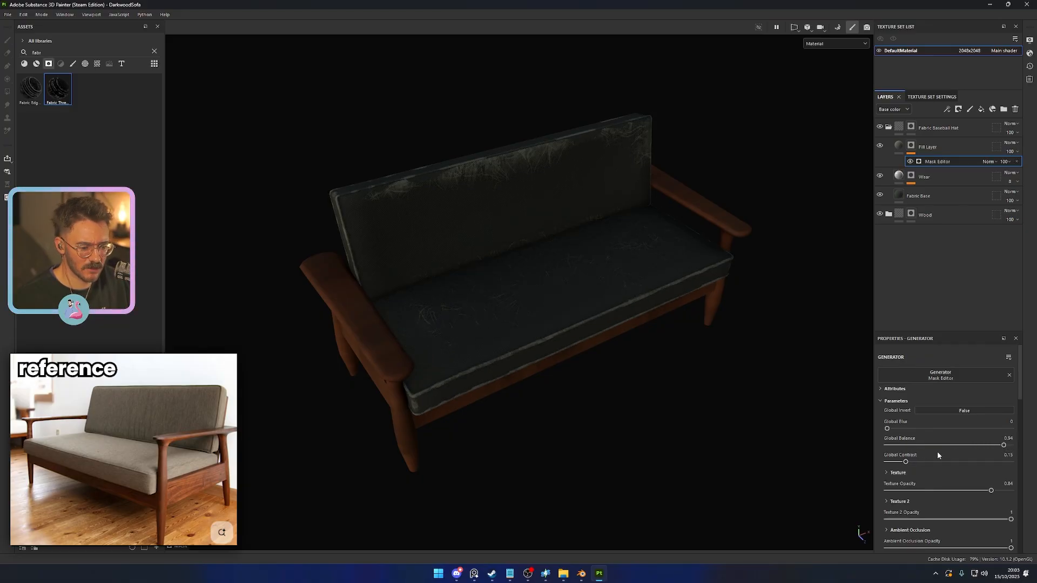
{"action": "left_click", "coordinate": [966, 462]}
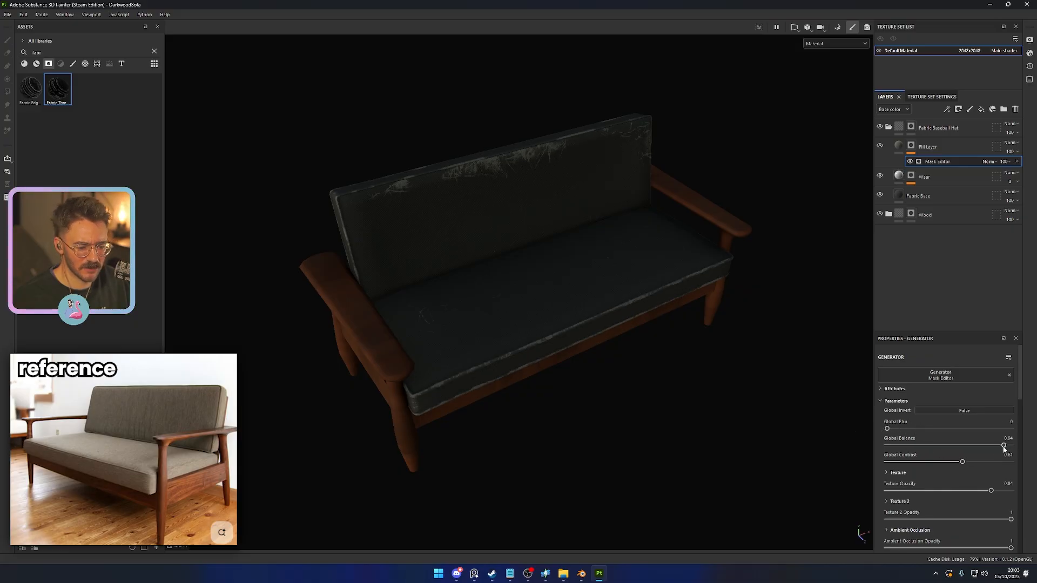
{"action": "left_click_drag", "start_coordinate": [1004, 447], "coordinate": [998, 446]}
- Delete the fill layer above Wear and check the cushions from several angles
{"action": "left_click", "coordinate": [941, 145]}
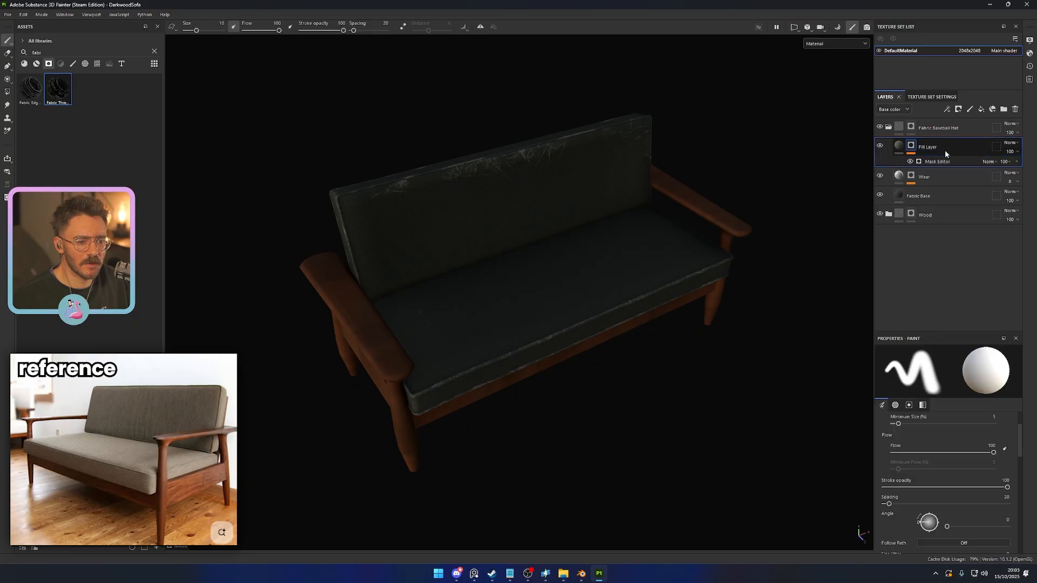
{"action": "key", "text": "Delete"}
{"action": "left_click_drag", "start_coordinate": [626, 386], "coordinate": [679, 388], "text": "alt"}
{"action": "right_click_drag", "start_coordinate": [681, 387], "coordinate": [643, 391], "text": "alt"}
{"action": "middle_click_drag", "start_coordinate": [643, 391], "coordinate": [636, 380], "text": "alt"}
{"action": "right_click_drag", "start_coordinate": [703, 414], "coordinate": [644, 419], "text": "shift"}
{"action": "right_click_drag", "start_coordinate": [644, 420], "coordinate": [687, 406], "text": "alt"}
{"action": "mouse_move", "coordinate": [687, 406]}
{"action": "left_mouse_down", "text": "alt"}
{"action": "mouse_move", "coordinate": [730, 393]}
{"action": "mouse_move", "coordinate": [696, 403]}
{"action": "left_mouse_up", "text": "alt"}
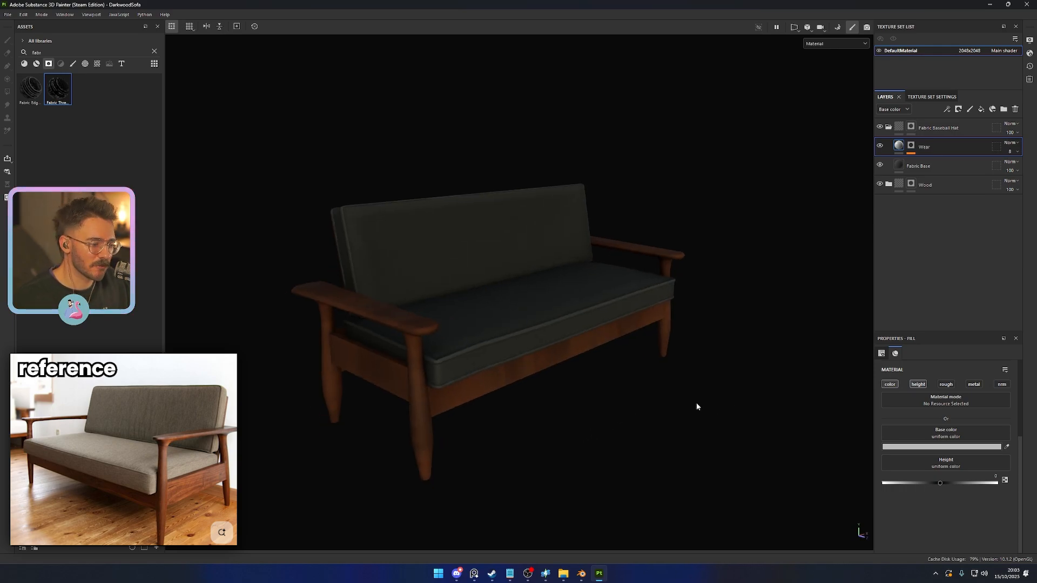
- Set the Fabric Base layer's material color to a dark, slightly olive grey, 343430
{"action": "left_click", "coordinate": [903, 165]}
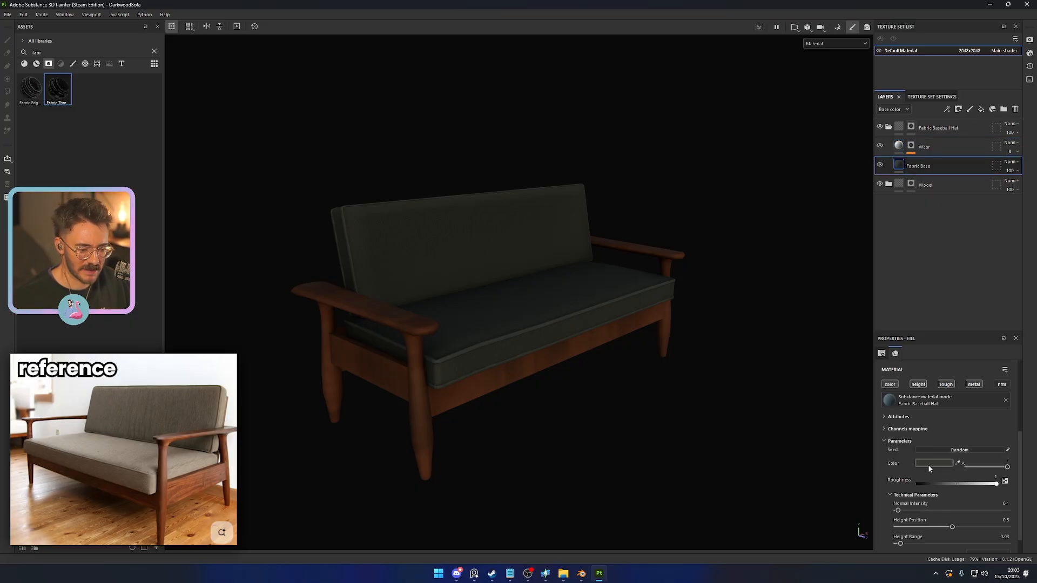
{"action": "left_click", "coordinate": [928, 465]}
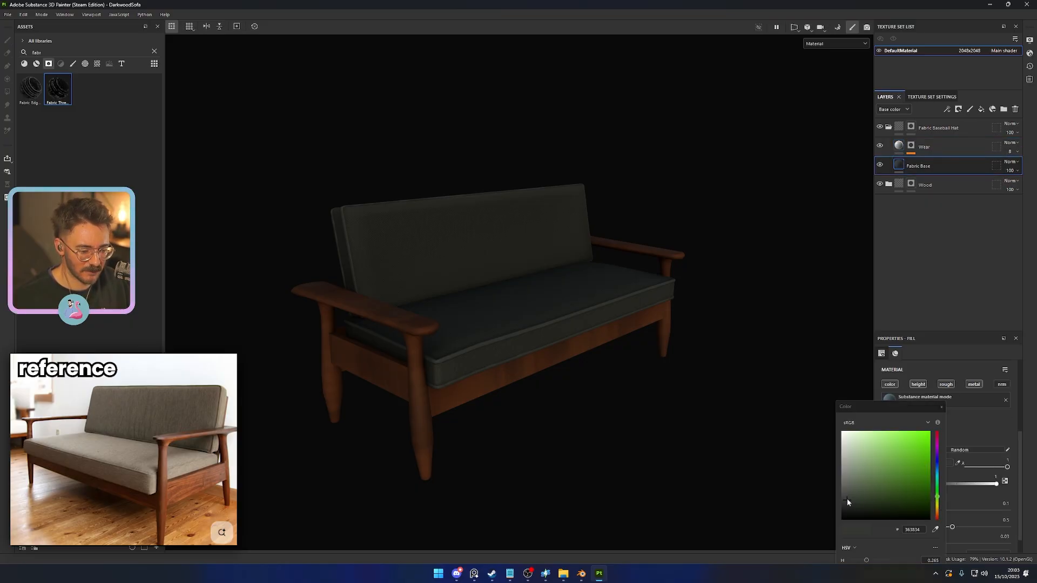
{"action": "mouse_move", "coordinate": [847, 498]}
{"action": "left_mouse_down"}
{"action": "mouse_move", "coordinate": [837, 501]}
{"action": "mouse_move", "coordinate": [849, 502]}
{"action": "left_mouse_up"}
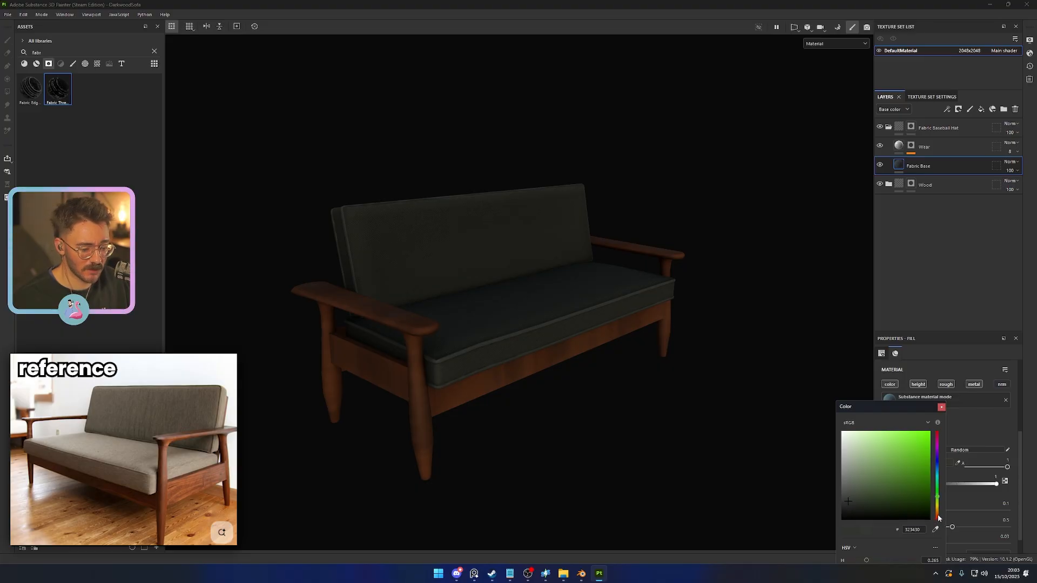
{"action": "left_click_drag", "start_coordinate": [939, 517], "coordinate": [938, 513]}
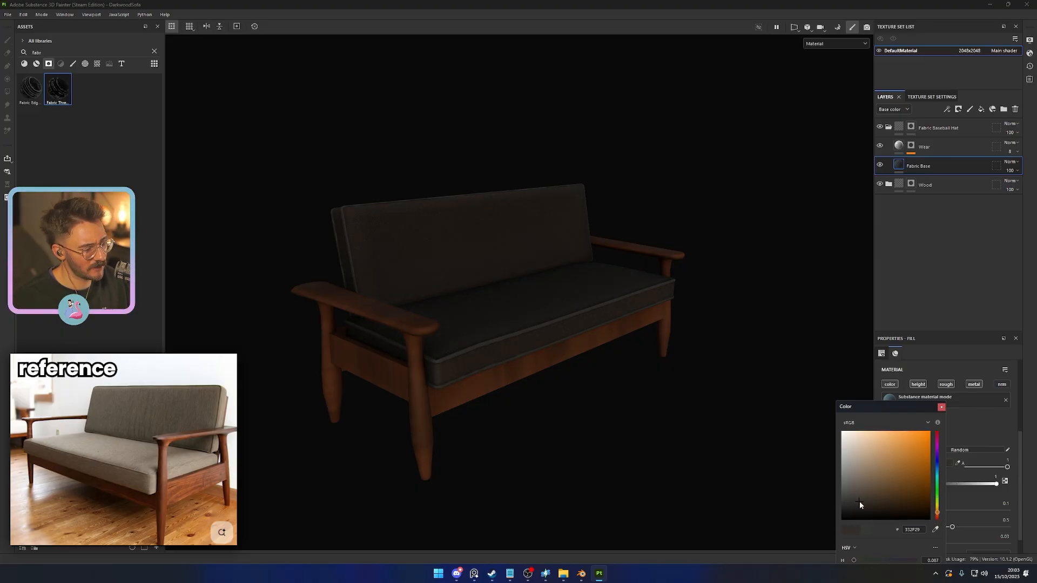
{"action": "left_click_drag", "start_coordinate": [860, 501], "coordinate": [856, 498]}
{"action": "mouse_move", "coordinate": [721, 471]}
{"action": "left_mouse_down", "text": "alt"}
{"action": "mouse_move", "coordinate": [579, 457]}
{"action": "mouse_move", "coordinate": [713, 464]}
{"action": "left_mouse_up", "text": "alt"}
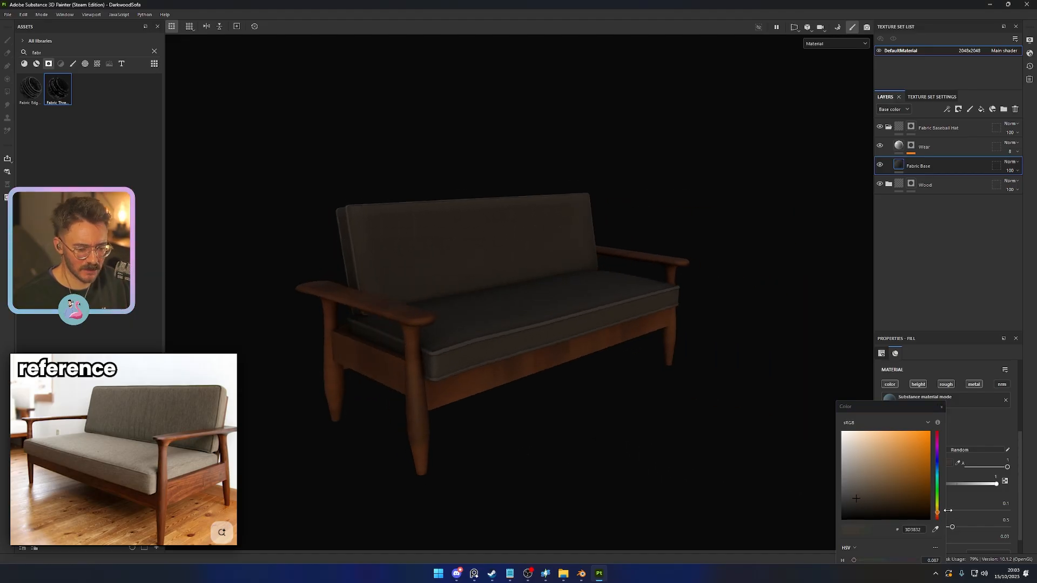
{"action": "left_click_drag", "start_coordinate": [939, 507], "coordinate": [939, 503]}
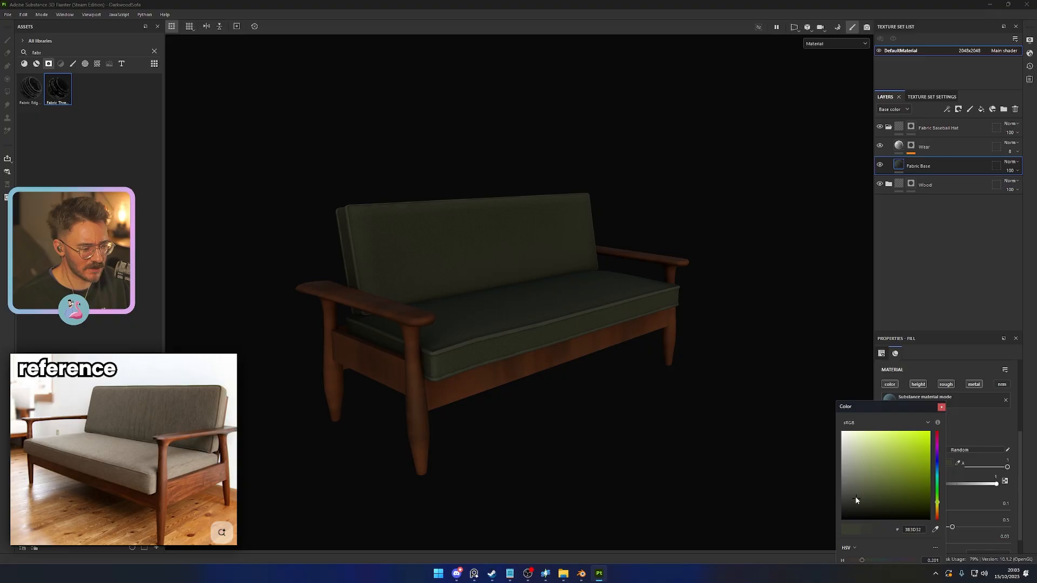
{"action": "left_click_drag", "start_coordinate": [851, 501], "coordinate": [848, 501]}
{"action": "scroll", "coordinate": [696, 421], "scroll_direction": "down", "scroll_amount": 3}
{"action": "left_click_drag", "start_coordinate": [697, 421], "coordinate": [578, 396], "text": "alt"}
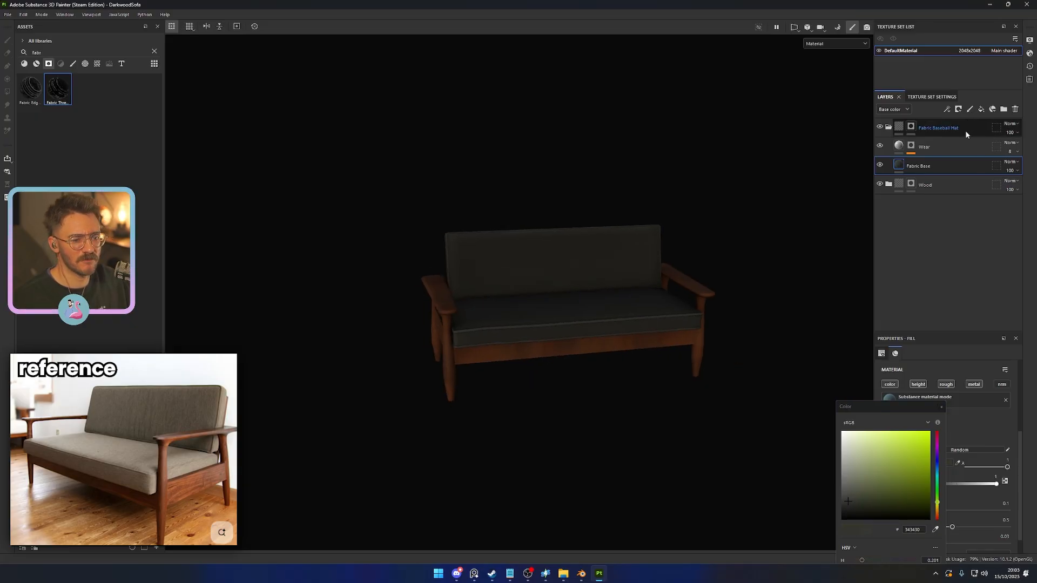
- Set the Wear layer's opacity to 5, close the color picker and check the sofa
{"action": "left_click", "coordinate": [1012, 152]}
{"action": "left_click_drag", "start_coordinate": [1003, 167], "coordinate": [1000, 167]}
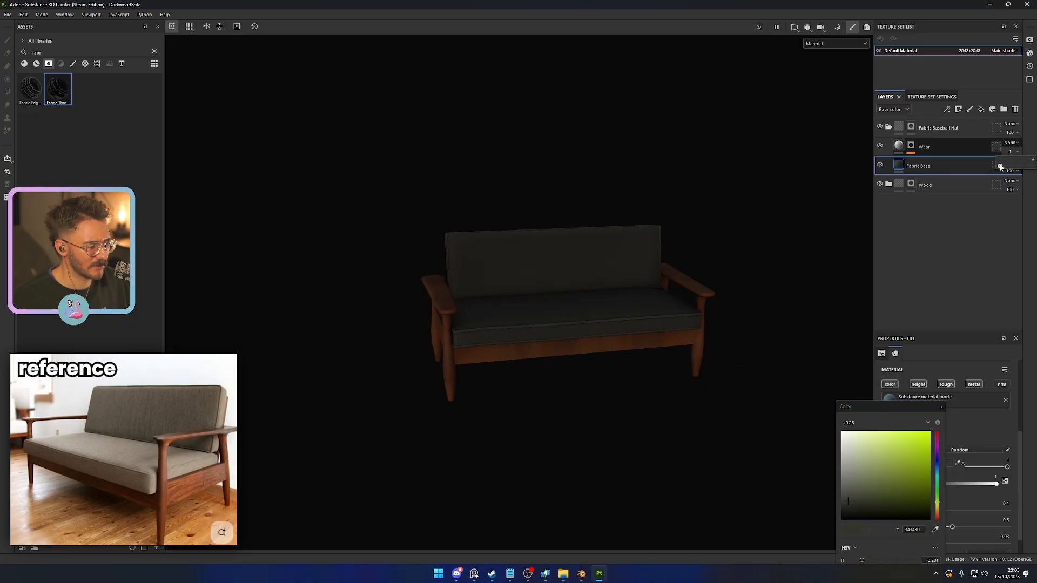
{"action": "scroll", "coordinate": [960, 386], "scroll_direction": "down", "scroll_amount": 1}
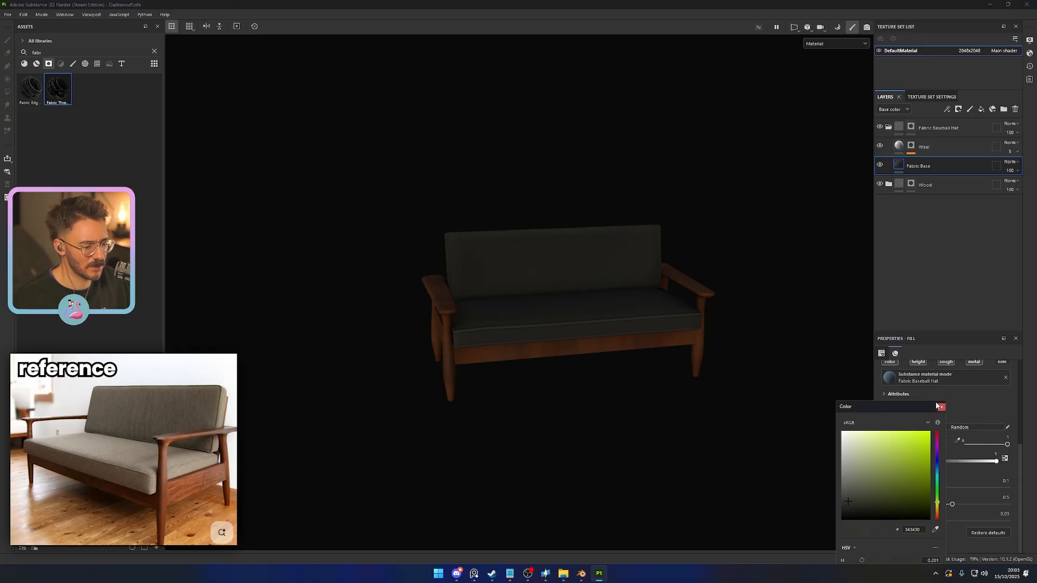
{"action": "left_click", "coordinate": [941, 406]}
{"action": "left_click_drag", "start_coordinate": [810, 421], "coordinate": [560, 375], "text": "alt"}
{"action": "left_click_drag", "start_coordinate": [687, 410], "coordinate": [659, 416], "text": "alt"}
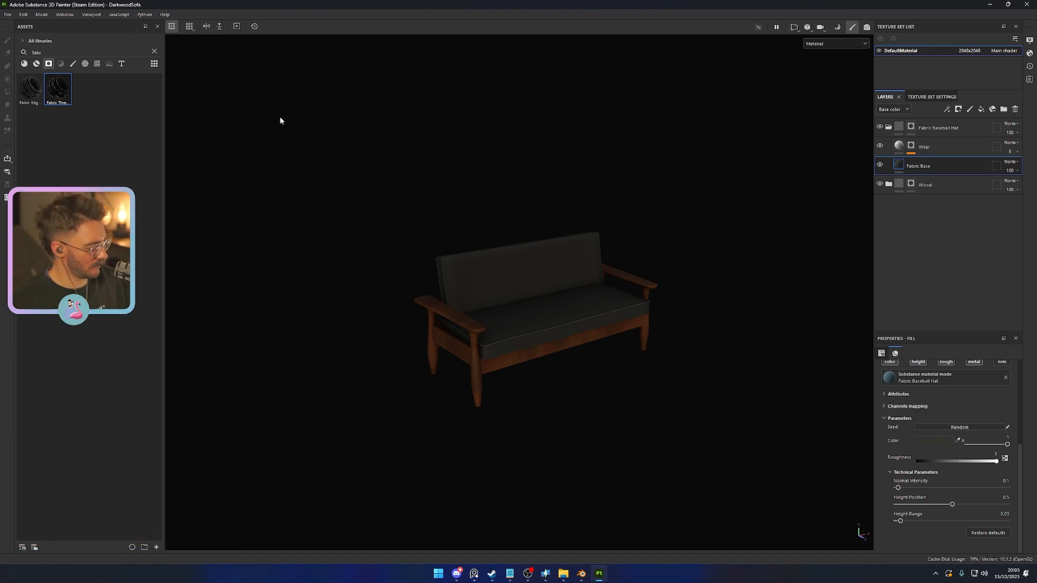
- Open the texture export settings and exclude the base color and emissive maps from DefaultMaterial's output
{"action": "key", "text": "ctrl+shift+e"}
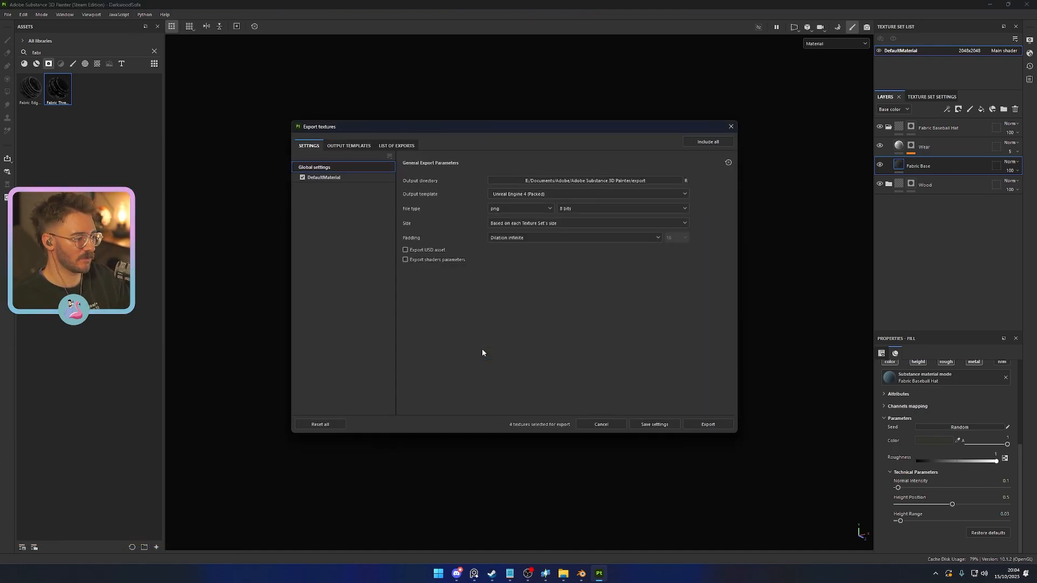
{"action": "left_click", "coordinate": [348, 178]}
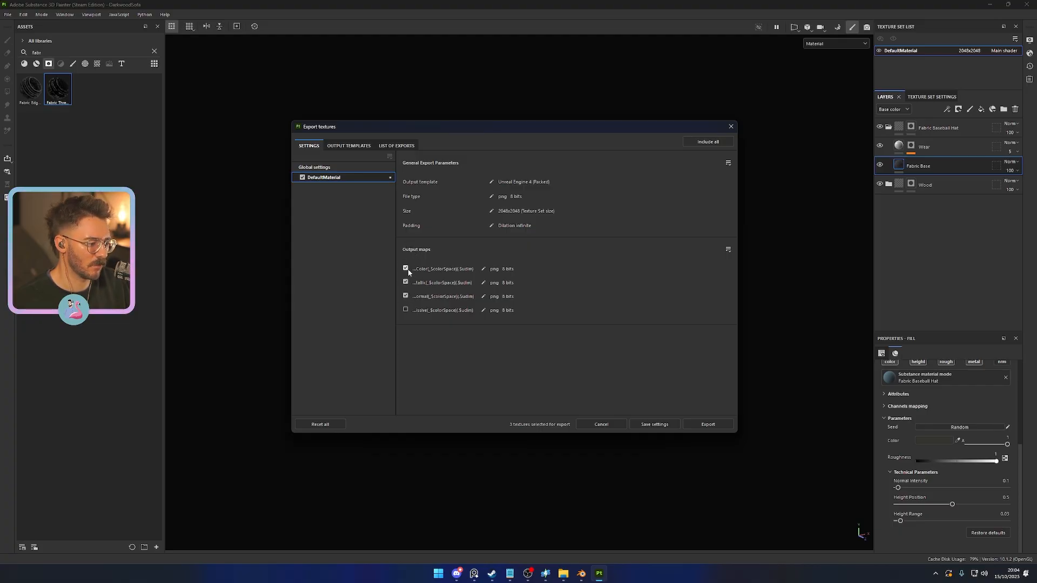
{"action": "left_click", "coordinate": [335, 146]}
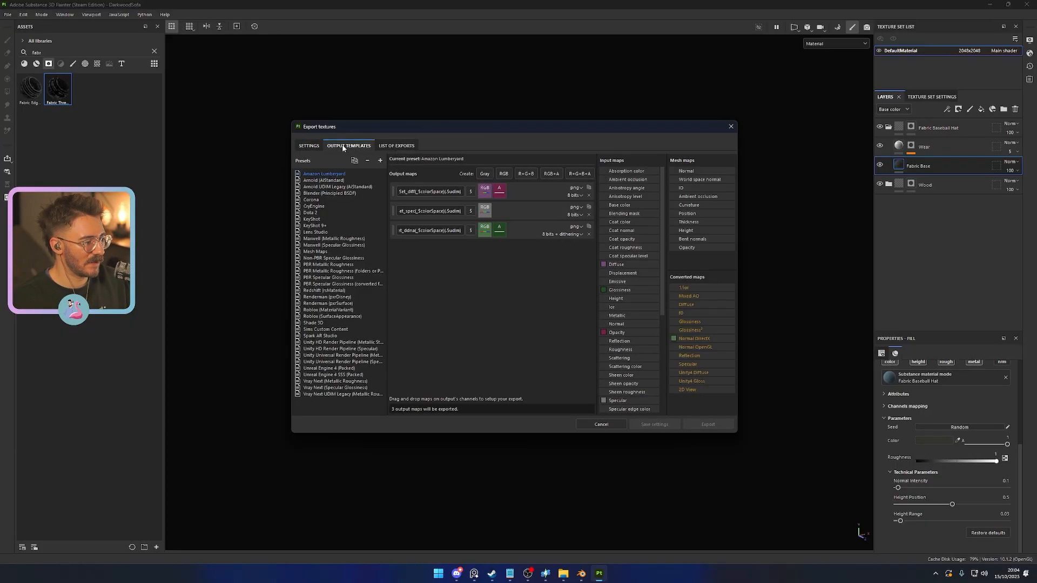
{"action": "left_click", "coordinate": [322, 146]}
- Browse for the export's output directory in Sims 4 CC > Darkwood Sofa and create a Textures folder there
{"action": "left_click", "coordinate": [349, 168]}
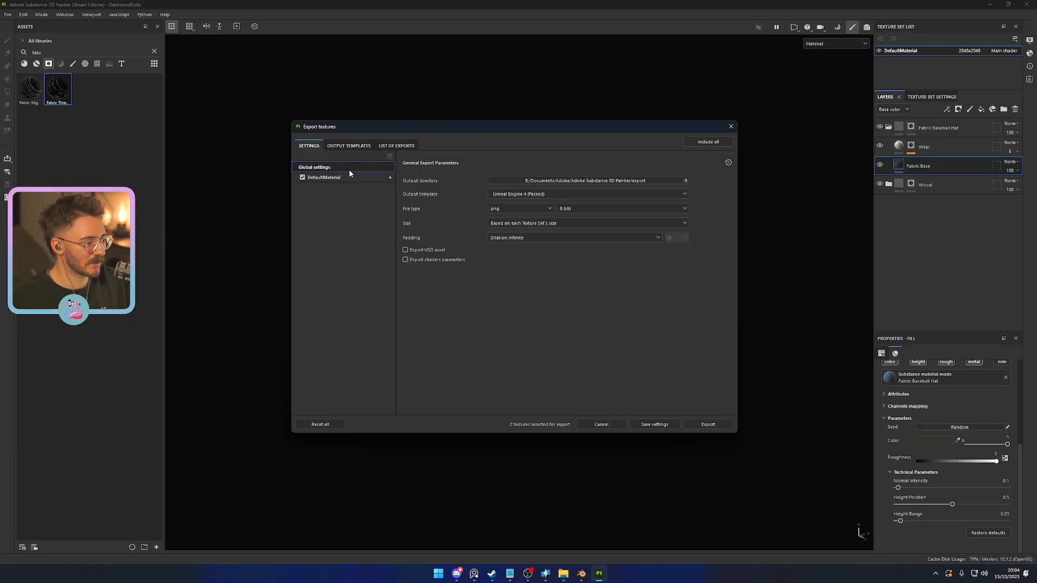
{"action": "left_click", "coordinate": [559, 181]}
{"action": "left_click", "coordinate": [328, 319]}
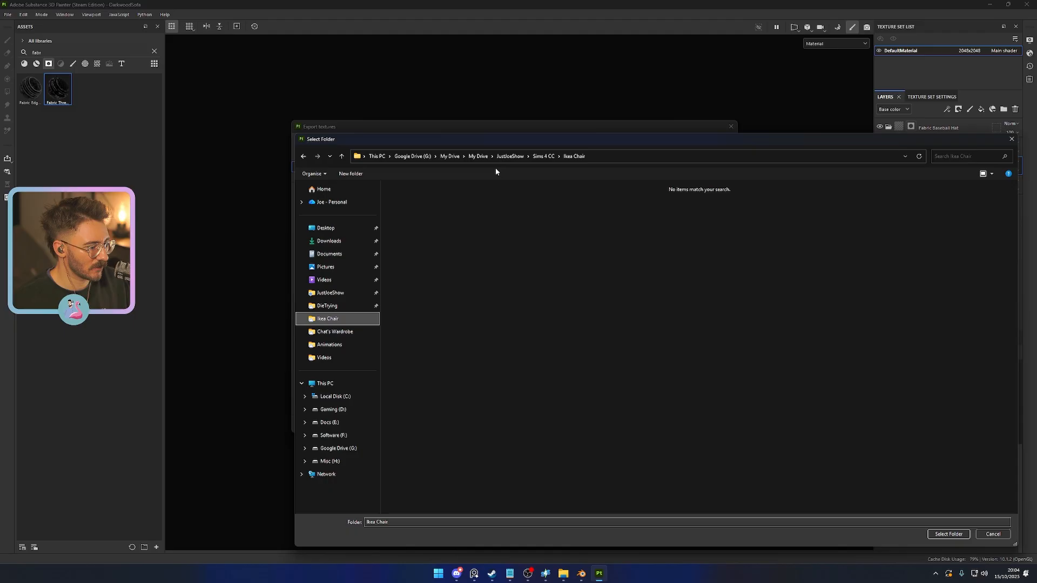
{"action": "left_click", "coordinate": [538, 157]}
{"action": "double_click", "coordinate": [441, 232]}
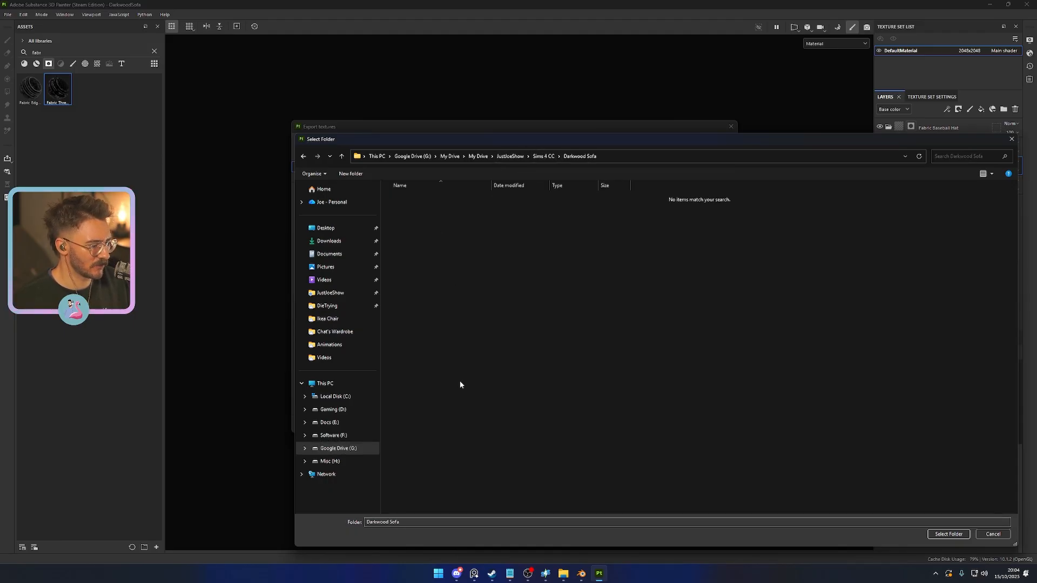
{"action": "right_click", "coordinate": [501, 405]}
{"action": "mouse_move", "coordinate": [578, 431]}
{"action": "left_click", "coordinate": [623, 436]}
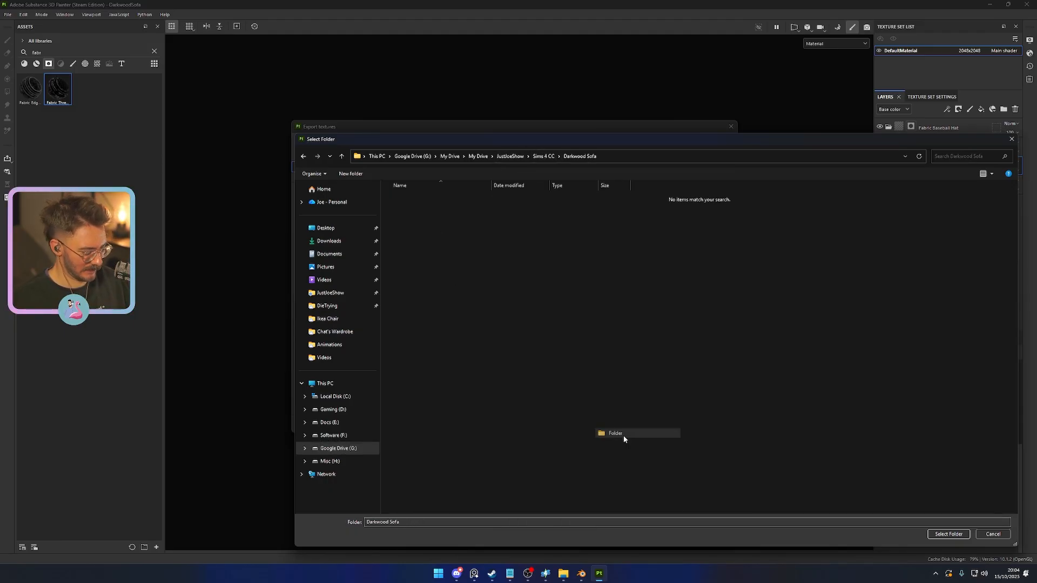
{"action": "type", "text": "Textures"}
{"action": "key", "text": "Return"}
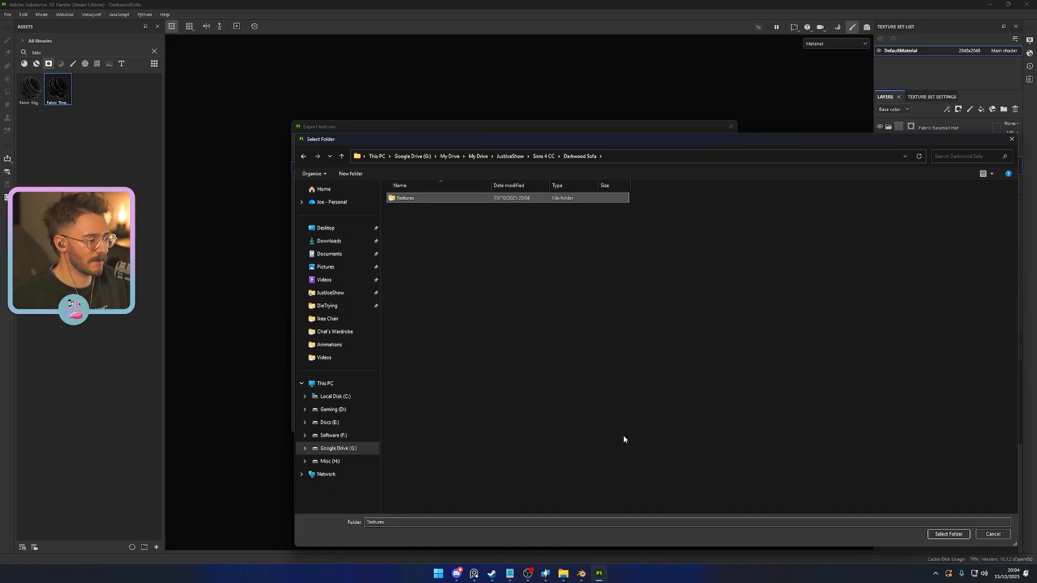
- Use the Textures folder as the output directory and export the selected Unreal Engine 4 (Packed) maps as 8-bit PNG
{"action": "double_click", "coordinate": [463, 196]}
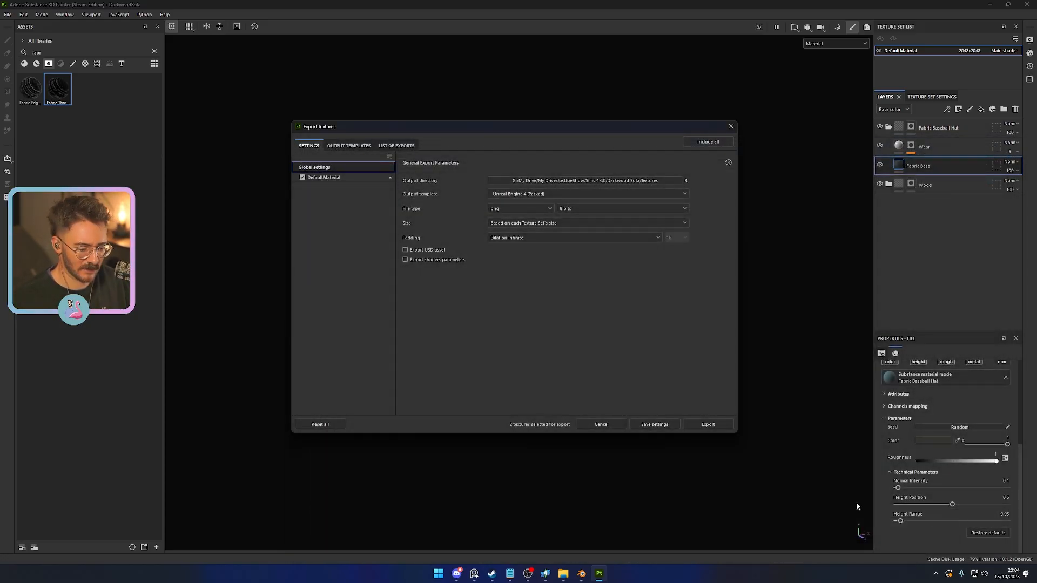
{"action": "left_click", "coordinate": [707, 425]}
{"action": "left_click", "coordinate": [585, 426]}
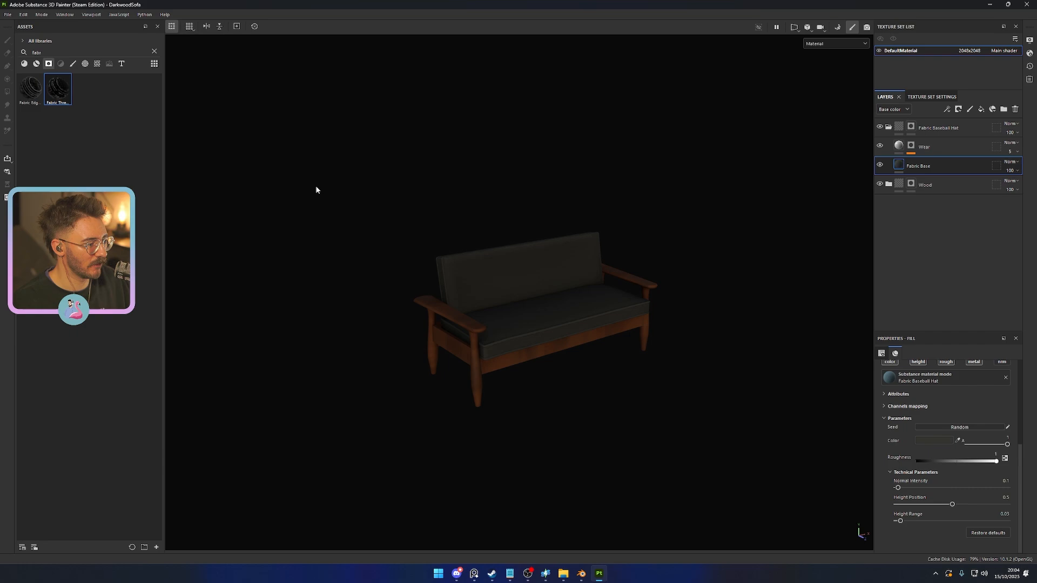
- Export DefaultMaterial again to the same Textures folder using the 2D View output template
{"action": "key", "text": "ctrl+shift+e"}
{"action": "left_click", "coordinate": [324, 177]}
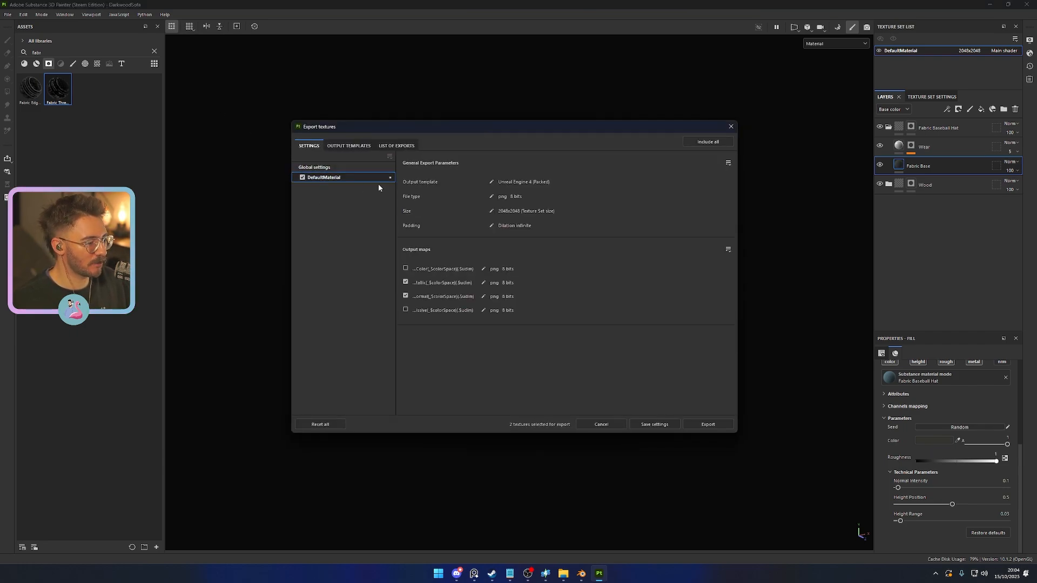
{"action": "left_click", "coordinate": [540, 180]}
{"action": "left_click", "coordinate": [1011, 140]}
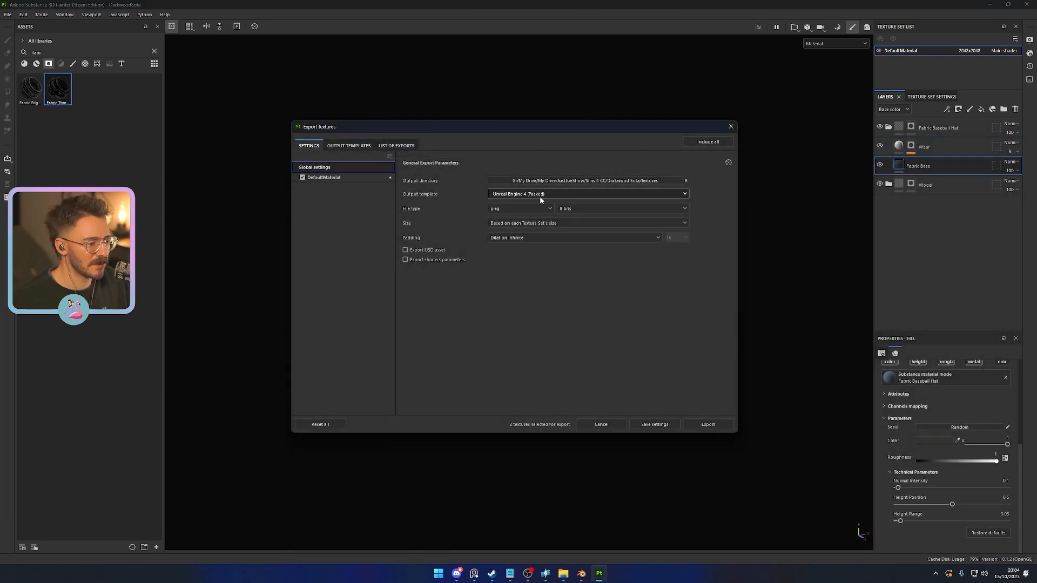
{"action": "left_click", "coordinate": [546, 194]}
{"action": "scroll", "coordinate": [568, 236], "scroll_direction": "up", "scroll_amount": 10}
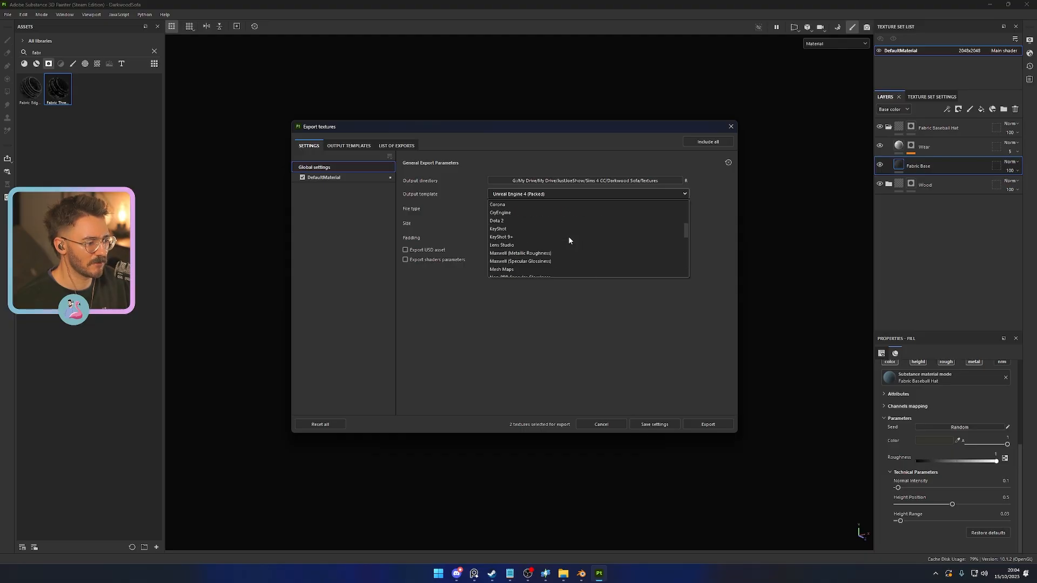
{"action": "left_click", "coordinate": [507, 204]}
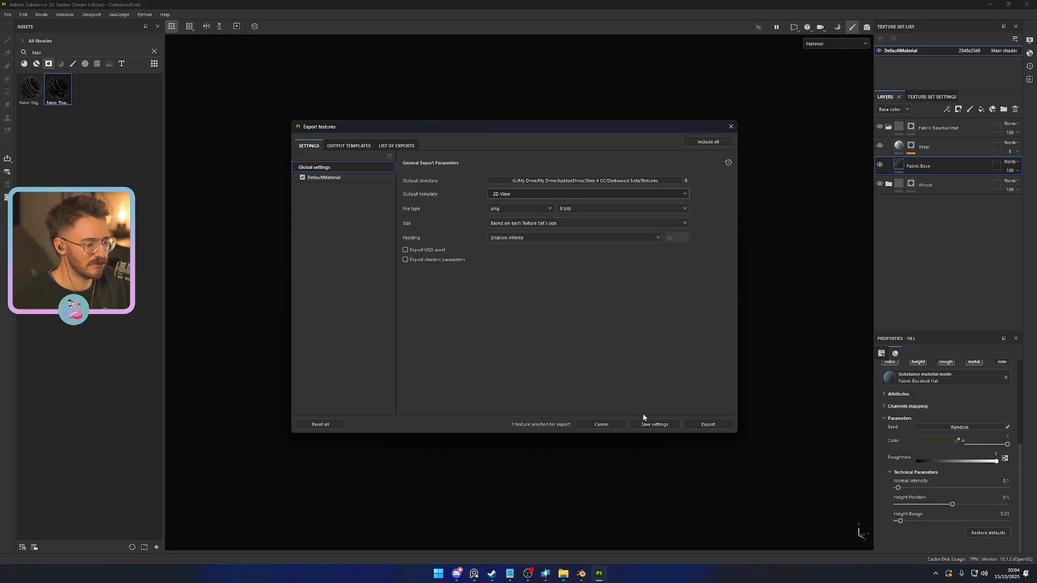
{"action": "left_click", "coordinate": [335, 178]}
{"action": "left_click", "coordinate": [708, 425]}
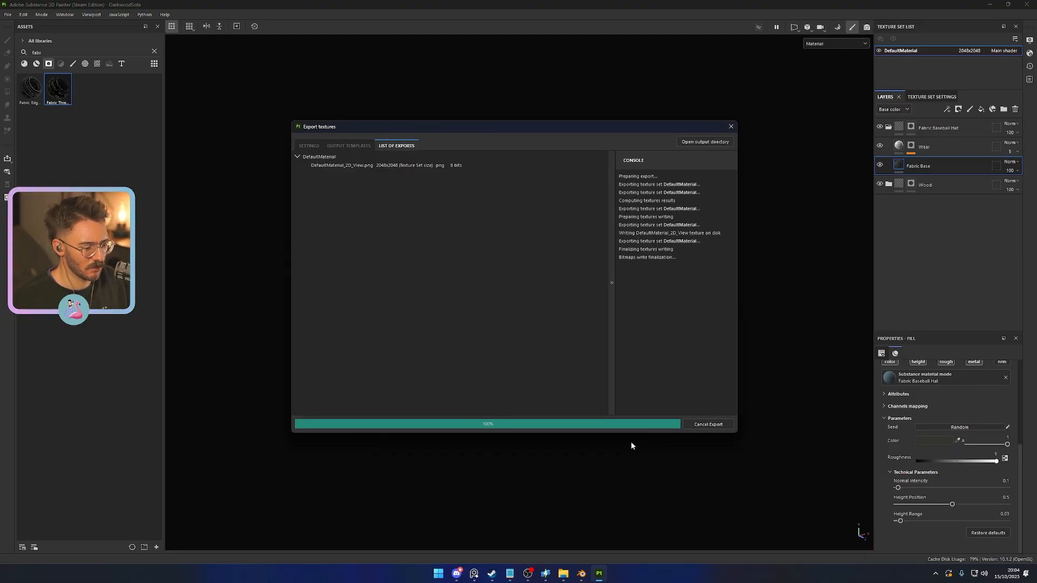
{"action": "left_click", "coordinate": [601, 425]}
- Switch to File Explorer, go to the Textures folder and examine the exported normal and OcclusionRoughnessMetallic images
{"action": "left_click", "coordinate": [564, 574]}
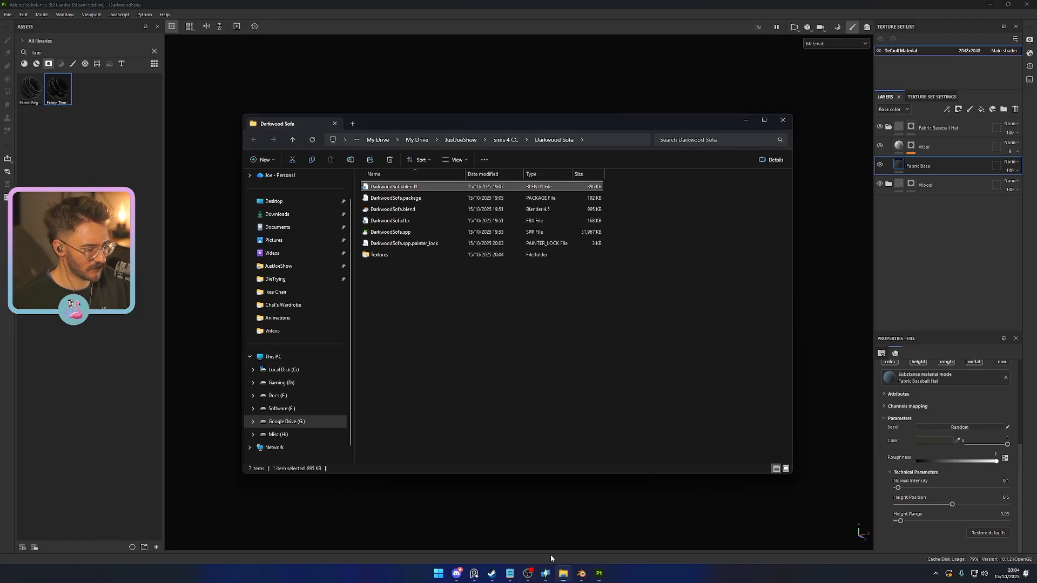
{"action": "double_click", "coordinate": [375, 257]}
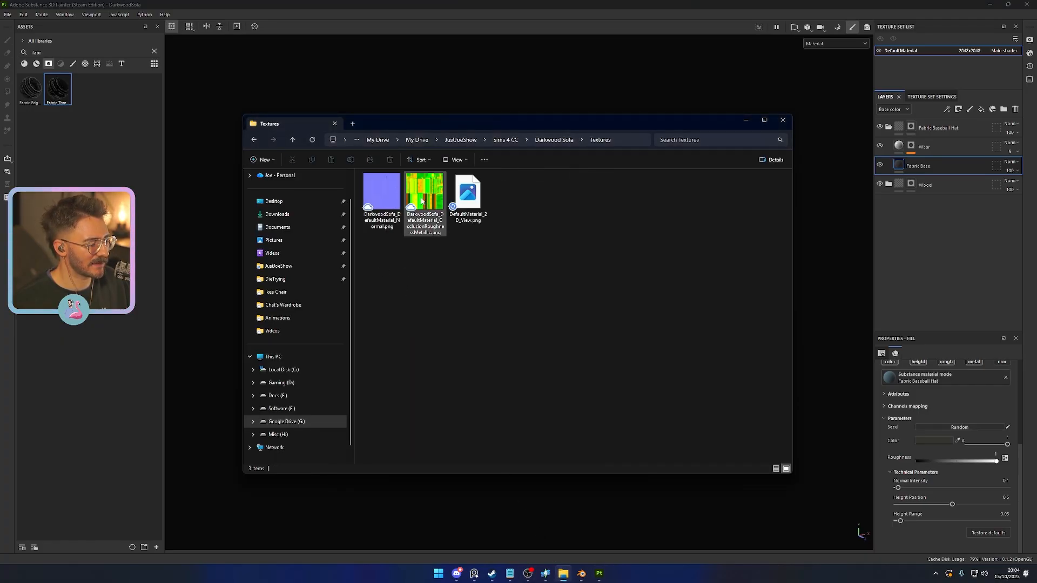
{"action": "double_click", "coordinate": [385, 197]}
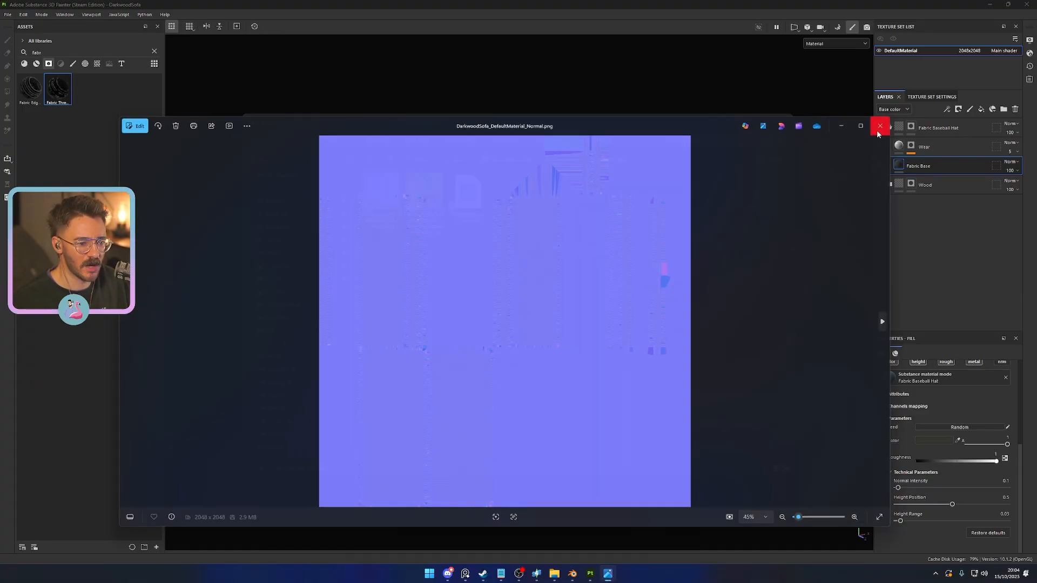
{"action": "left_click", "coordinate": [882, 126]}
{"action": "double_click", "coordinate": [438, 194]}
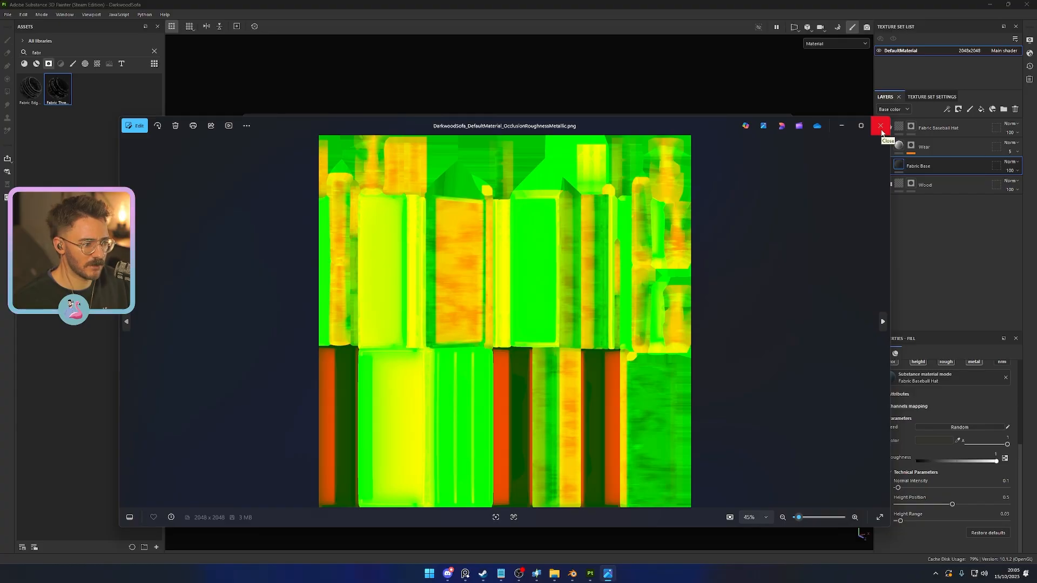
{"action": "left_click", "coordinate": [882, 129]}
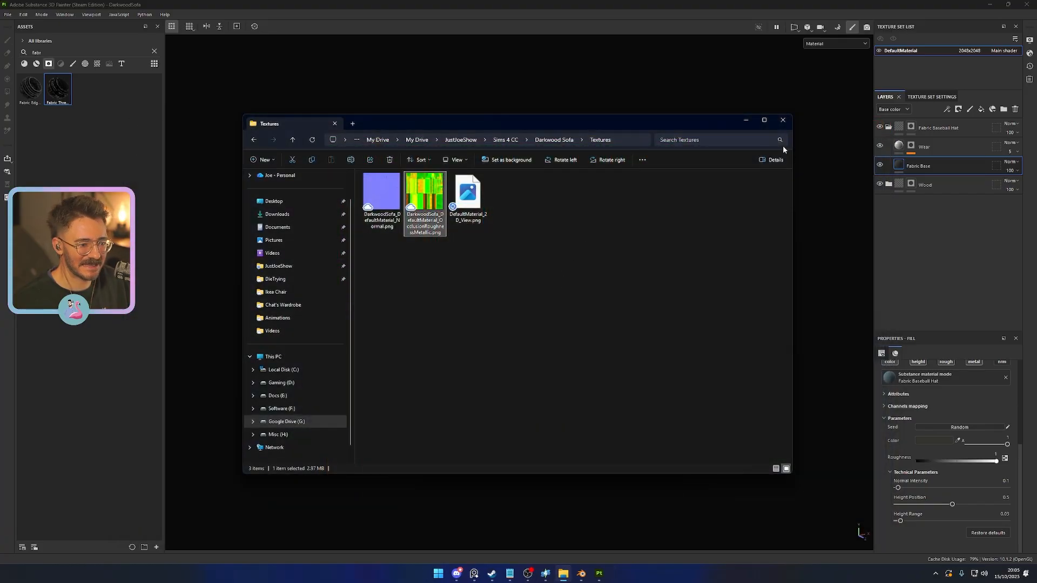
- Return to Substance 3D Painter and set the texture export's output template to Document channels + Normal + AO (With Alpha)
{"action": "left_click", "coordinate": [543, 325]}
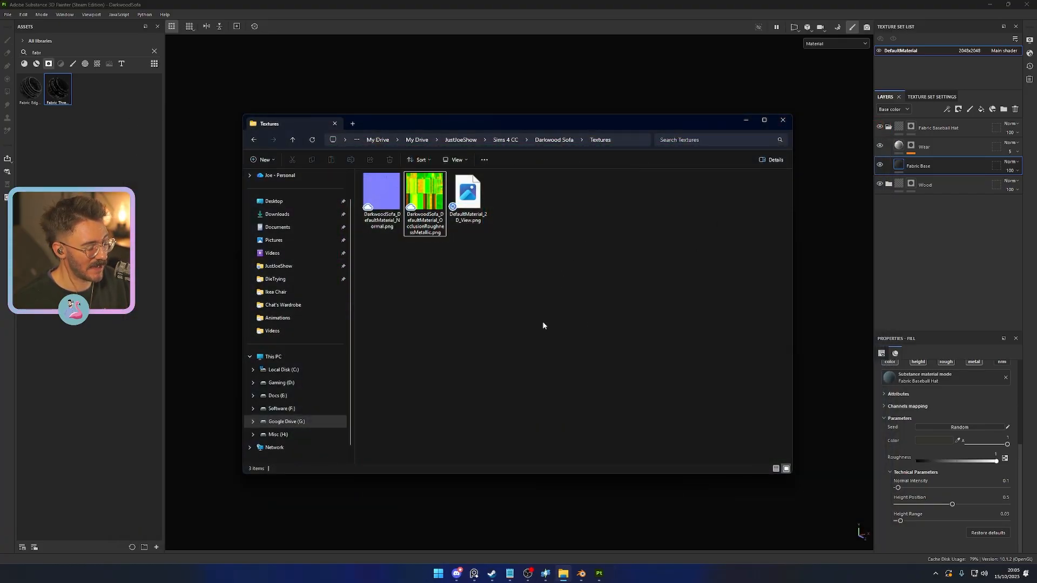
{"action": "left_click", "coordinate": [784, 119]}
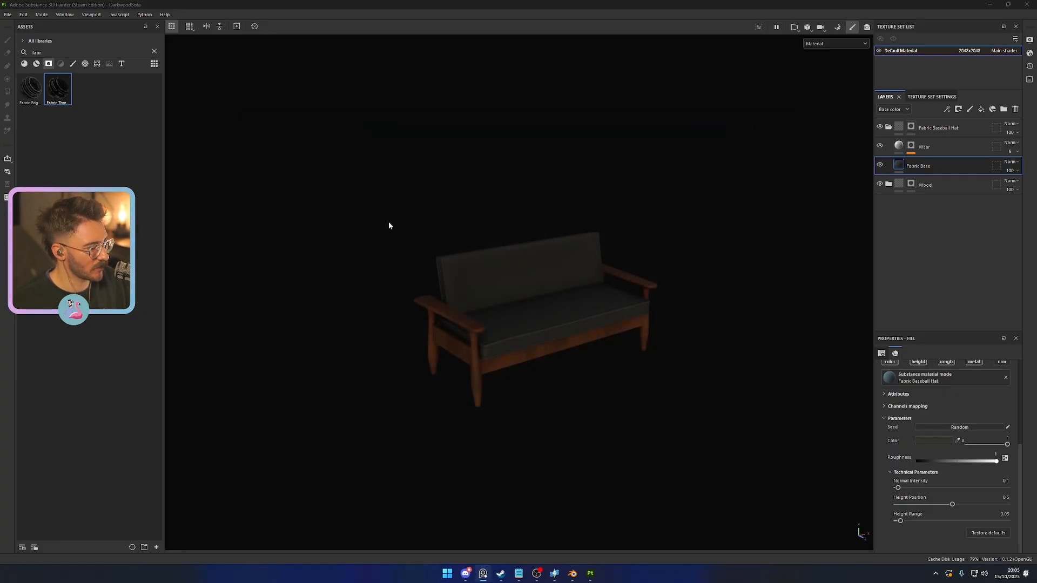
{"action": "left_click", "coordinate": [378, 289]}
{"action": "key", "text": "ctrl+shift+e"}
{"action": "left_click", "coordinate": [343, 177]}
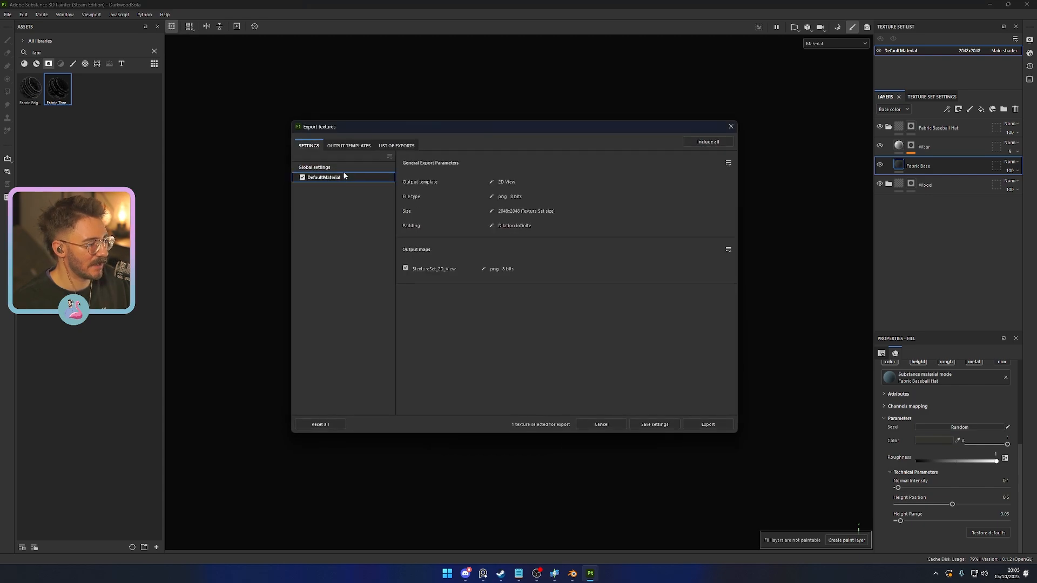
{"action": "left_click", "coordinate": [347, 168]}
{"action": "left_click", "coordinate": [536, 194]}
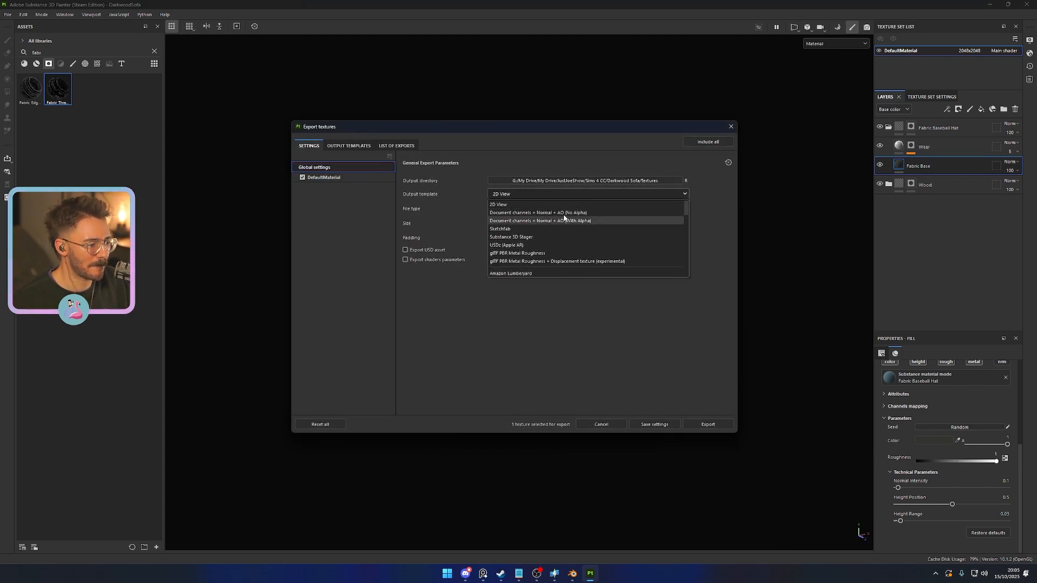
{"action": "left_click", "coordinate": [566, 221]}
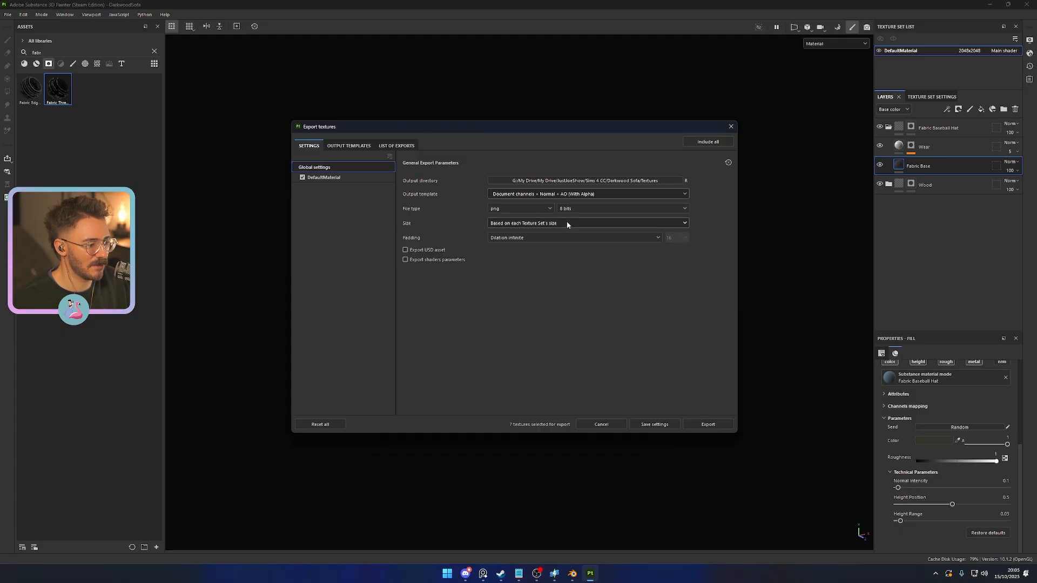
- Restrict DefaultMaterial's output maps to Roughness only and export it to the Textures folder
{"action": "left_click", "coordinate": [341, 177]}
{"action": "left_click", "coordinate": [406, 310]}
{"action": "left_click", "coordinate": [406, 324]}
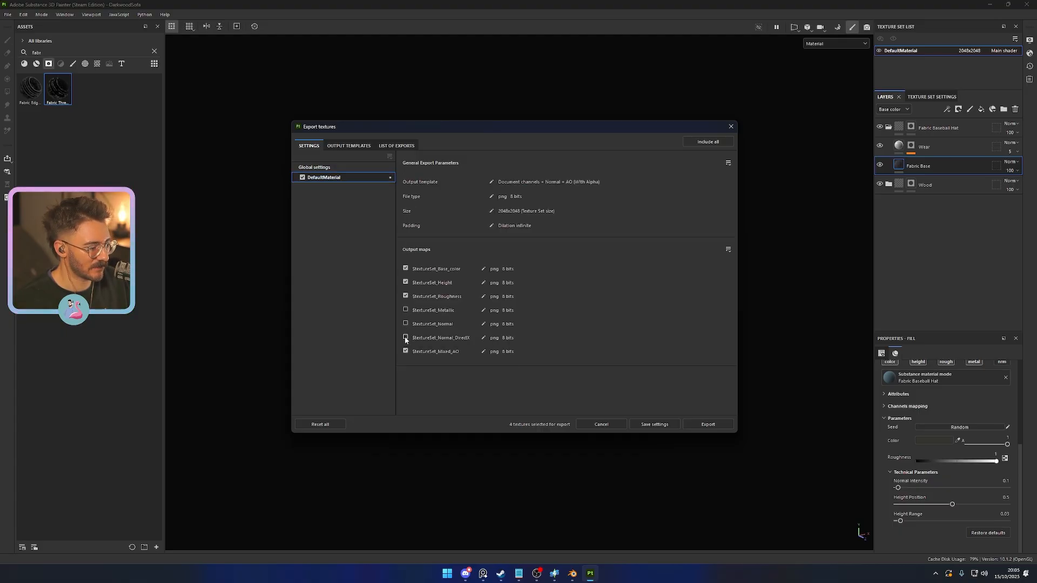
{"action": "left_click", "coordinate": [405, 337]}
{"action": "left_click", "coordinate": [406, 351]}
{"action": "left_click", "coordinate": [406, 286]}
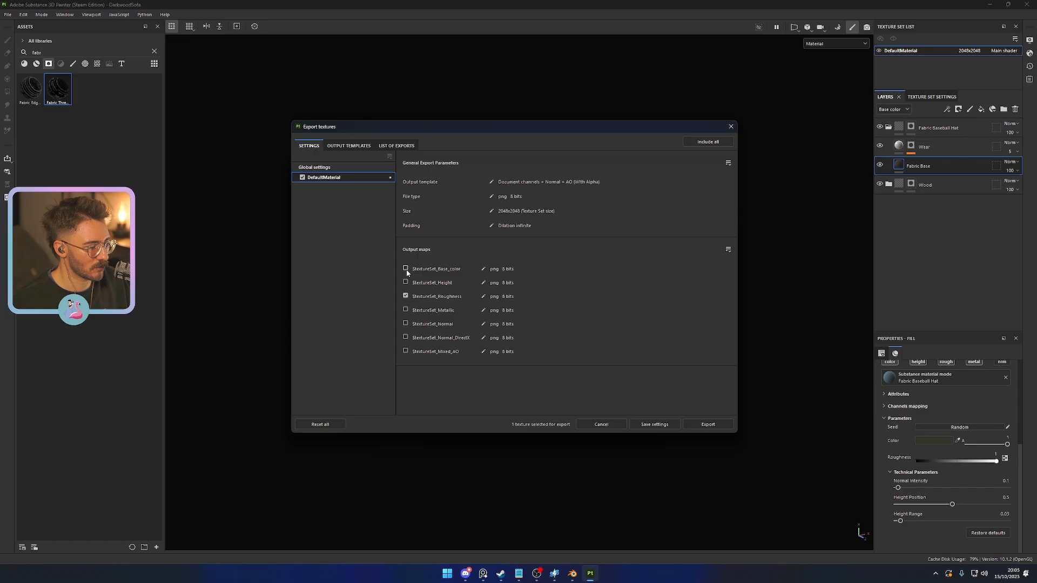
{"action": "left_click", "coordinate": [708, 424]}
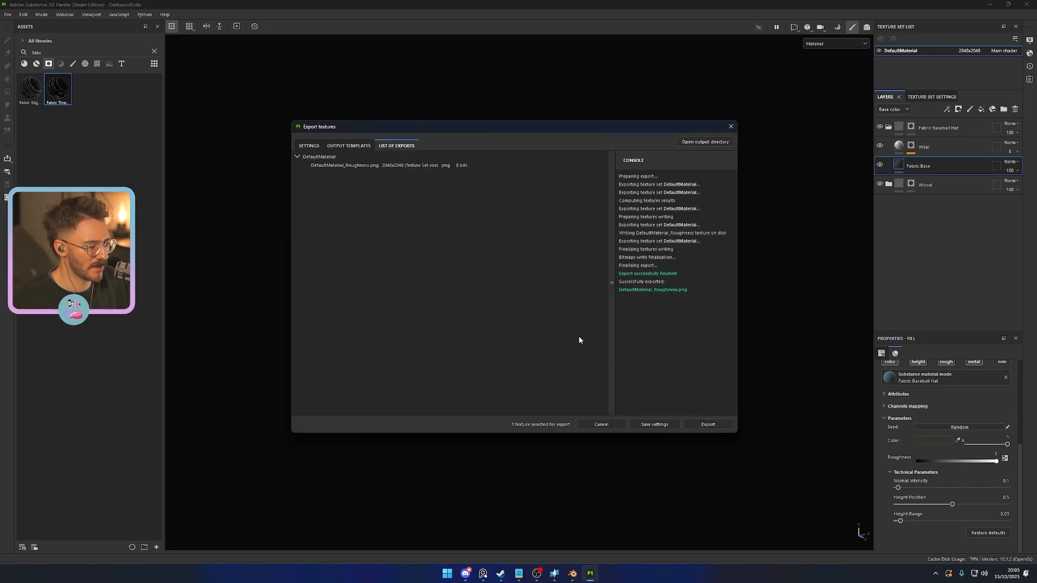
- Switch to File Explorer, go to JustJoeShow > Sims 4 CC > Darkwood Sofa > Textures and delete the OcclusionRoughnessMetallic image
{"action": "key", "text": "super+e"}
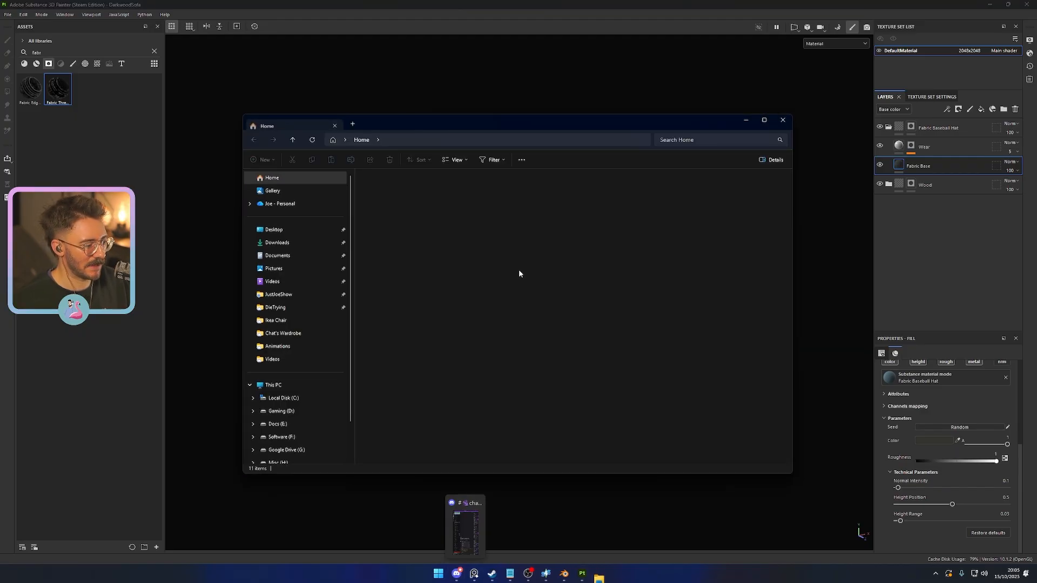
{"action": "left_click", "coordinate": [301, 309]}
{"action": "left_click", "coordinate": [300, 296]}
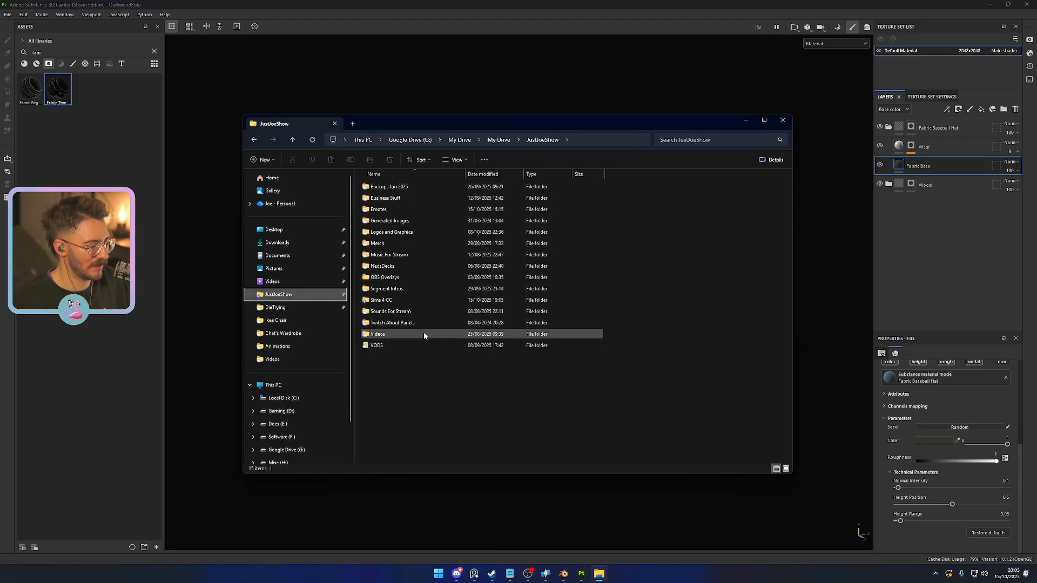
{"action": "double_click", "coordinate": [410, 299]}
{"action": "double_click", "coordinate": [401, 220]}
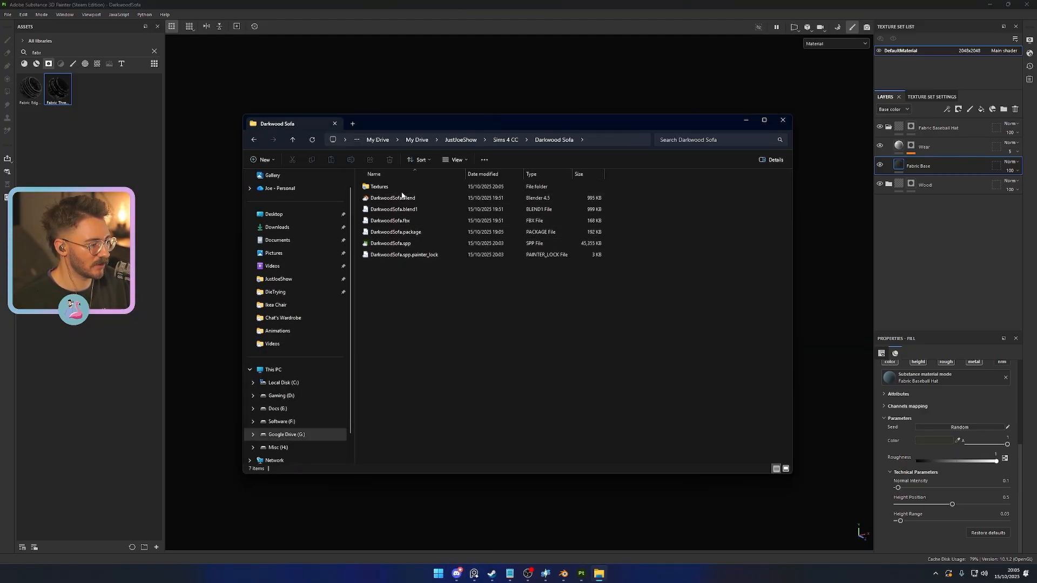
{"action": "double_click", "coordinate": [416, 209]}
{"action": "left_click", "coordinate": [416, 190]}
{"action": "key", "text": "Delete"}
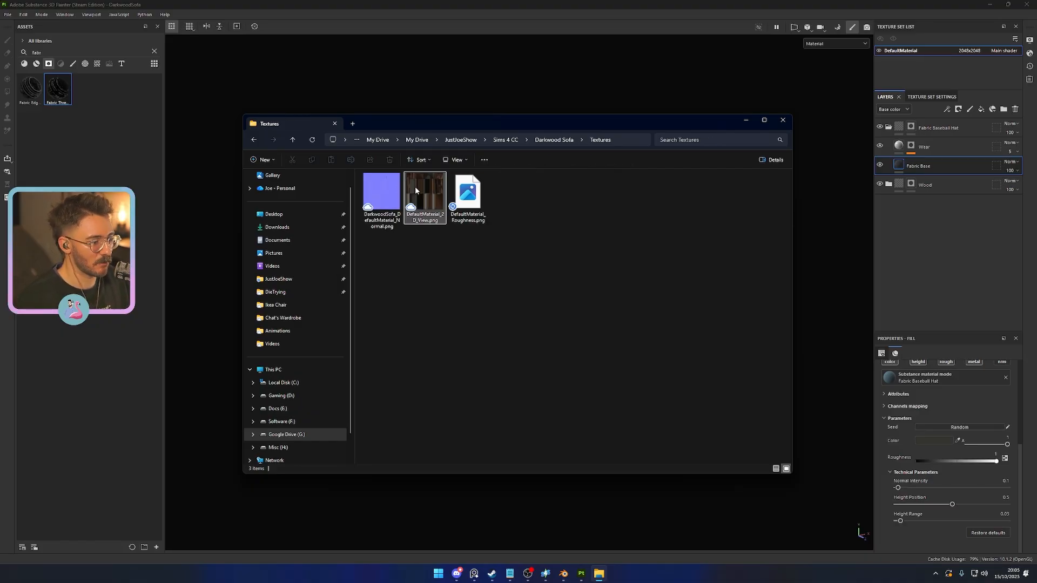
- Examine the exported DefaultMaterial_Roughness image and compare it with the normal map file in the Textures folder
{"action": "left_click", "coordinate": [460, 201]}
{"action": "double_click", "coordinate": [460, 201]}
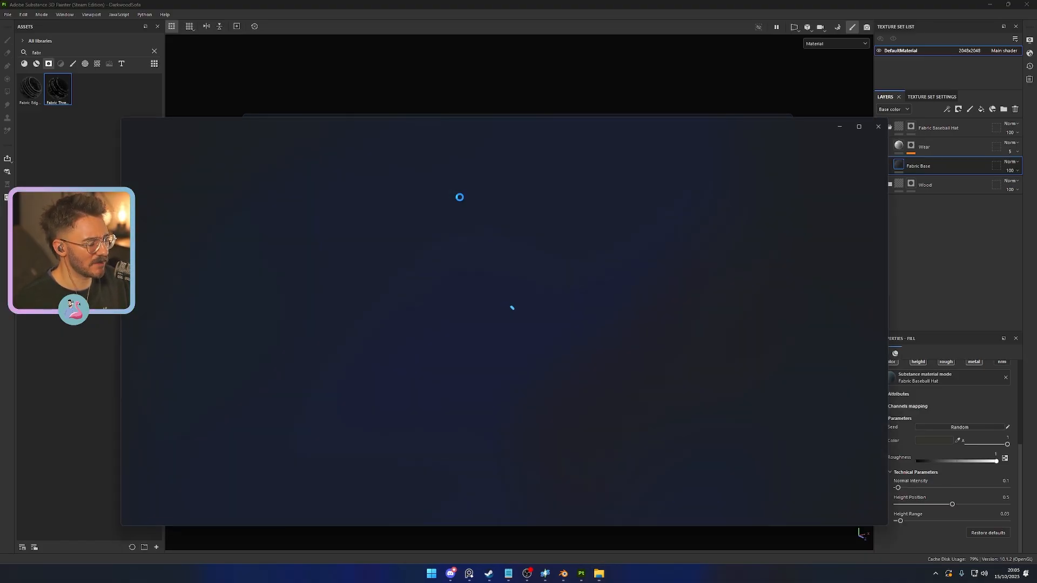
{"action": "left_click", "coordinate": [880, 126]}
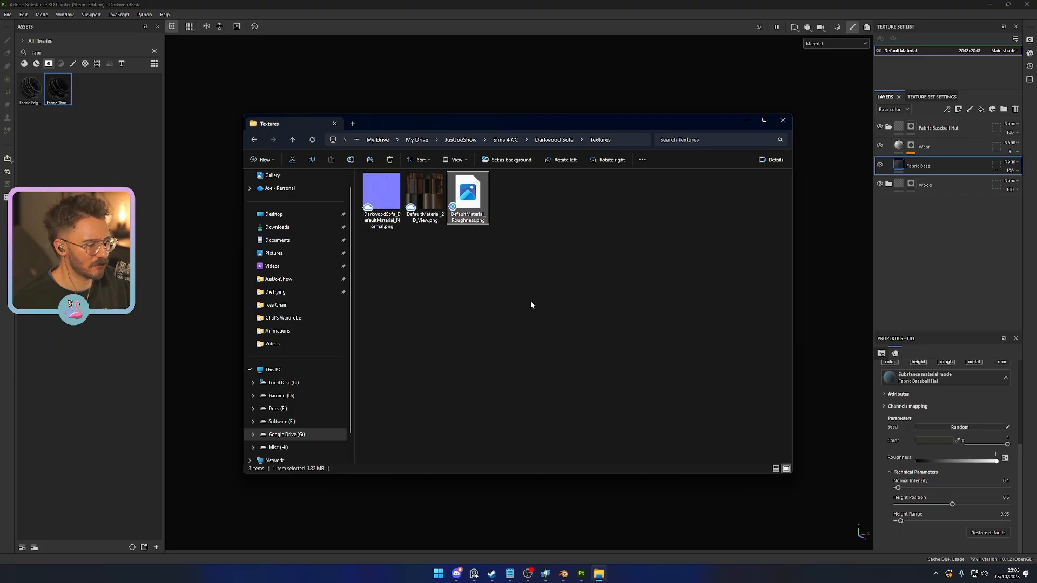
{"action": "left_click", "coordinate": [532, 301]}
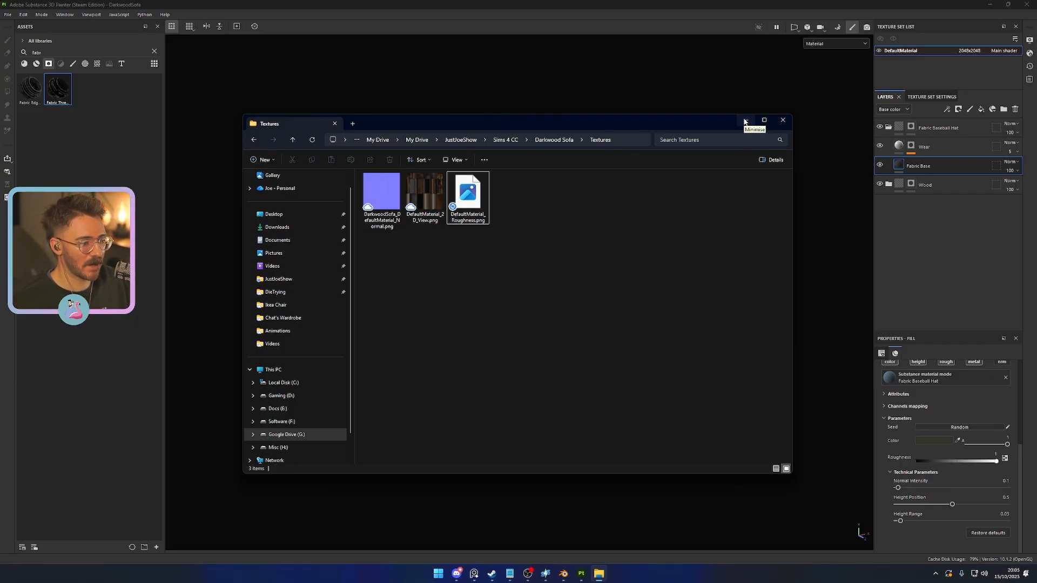
{"action": "left_click", "coordinate": [377, 193]}
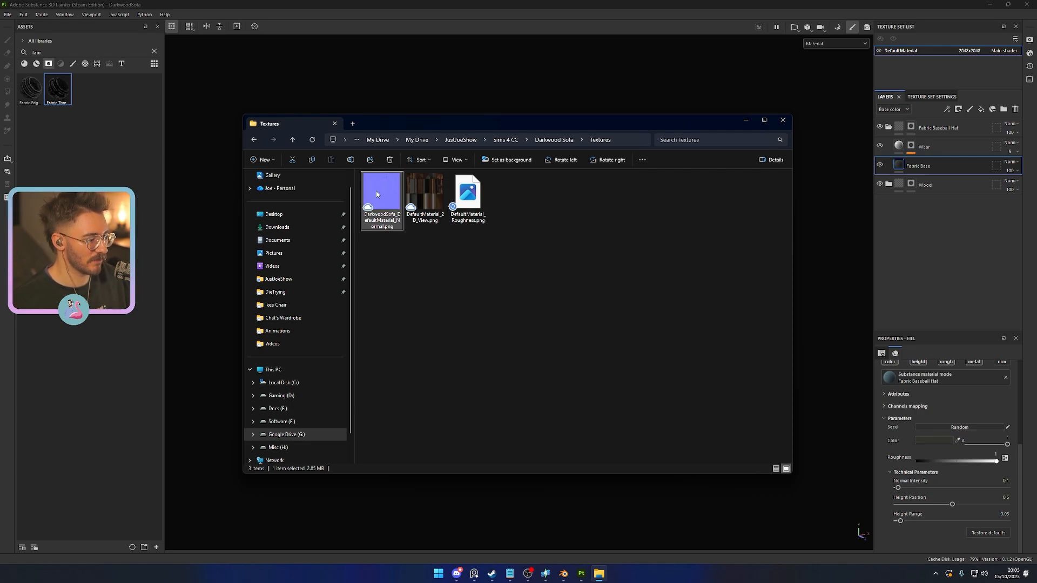
{"action": "left_click", "coordinate": [477, 208]}
{"action": "left_click", "coordinate": [375, 199]}
{"action": "left_click", "coordinate": [468, 216]}
{"action": "left_click", "coordinate": [373, 184]}
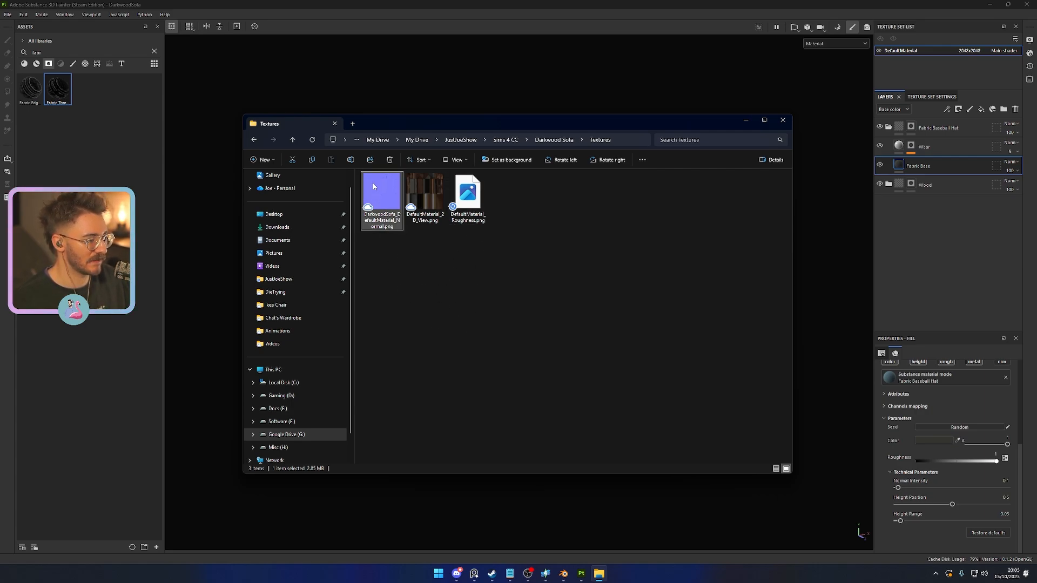
{"action": "left_click", "coordinate": [482, 270]}
- Switch to Photoshop and open DarkwoodSofa_DefaultMaterial_Normal.png from the Textures folder
{"action": "key", "text": "super"}
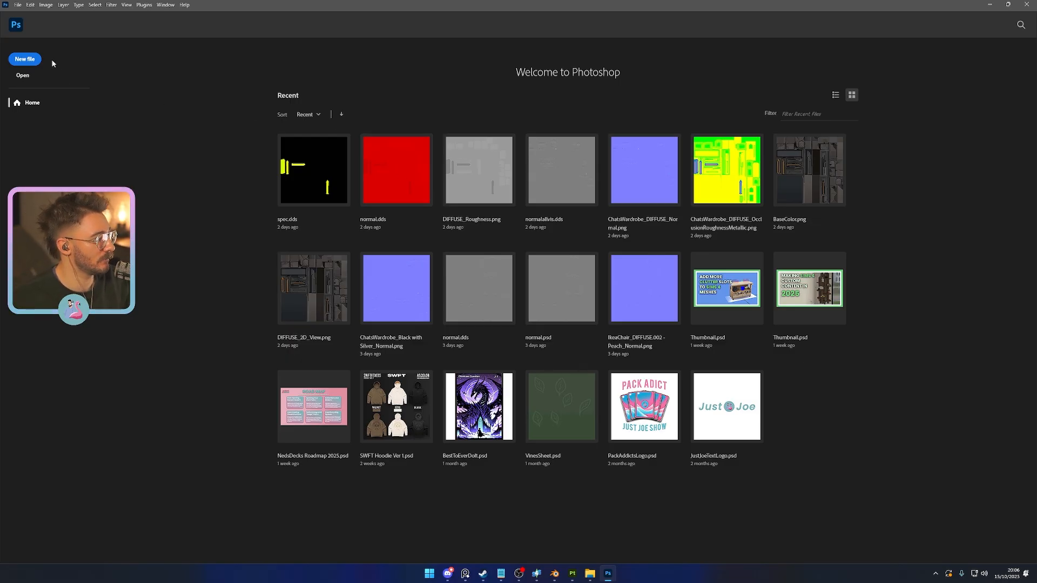
{"action": "left_click", "coordinate": [590, 574]}
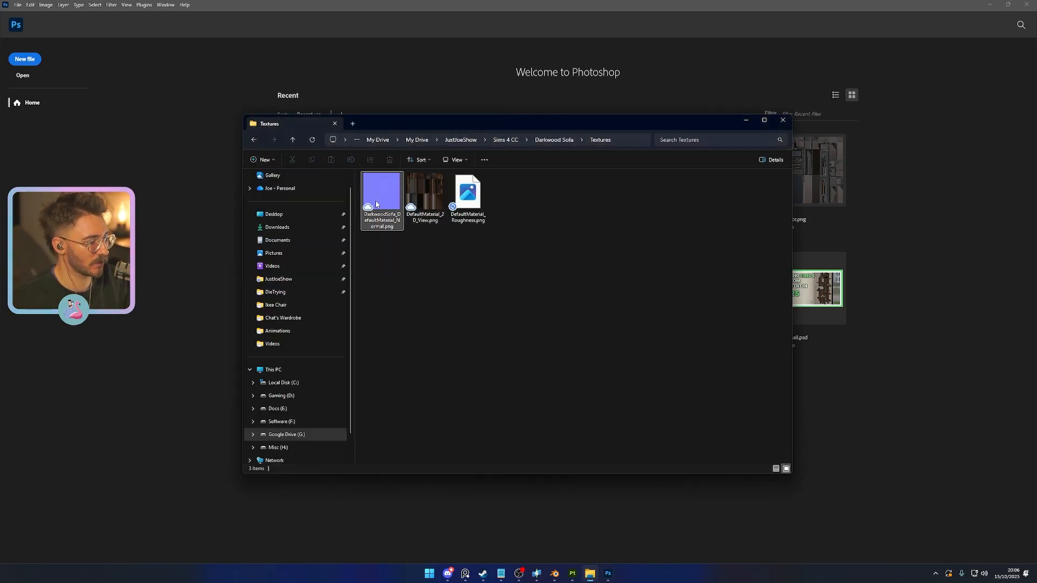
{"action": "left_click_drag", "start_coordinate": [382, 195], "coordinate": [267, 67]}
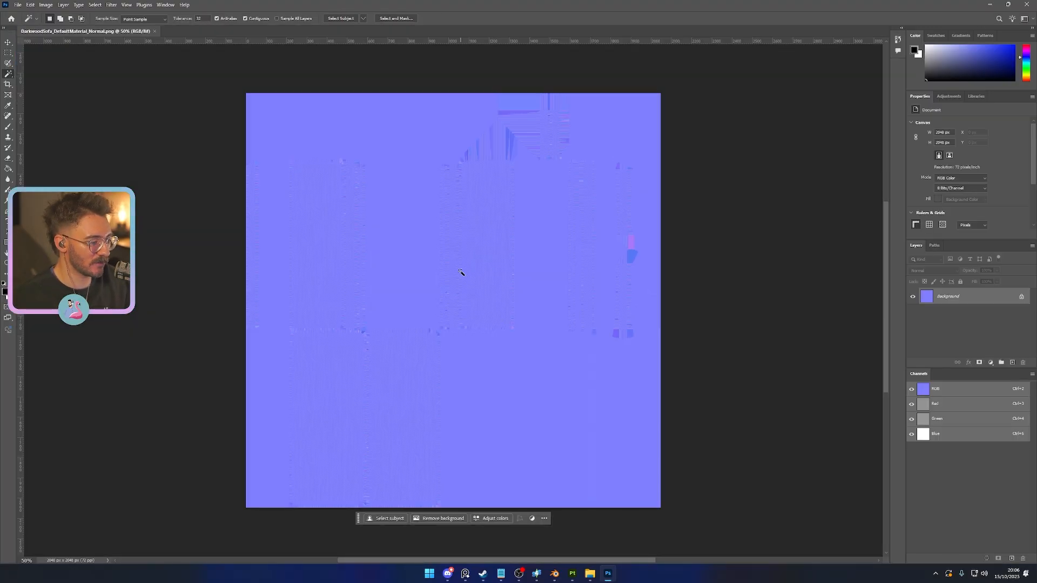
- Activate the Move tool and add a new alpha channel to the normal map document
{"action": "left_click", "coordinate": [8, 42]}
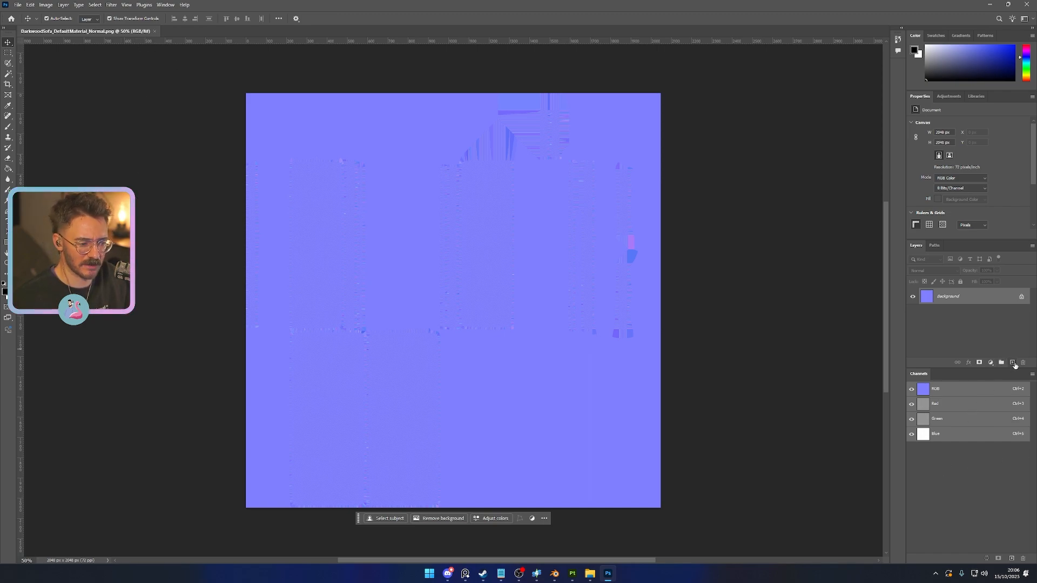
{"action": "left_click", "coordinate": [501, 574]}
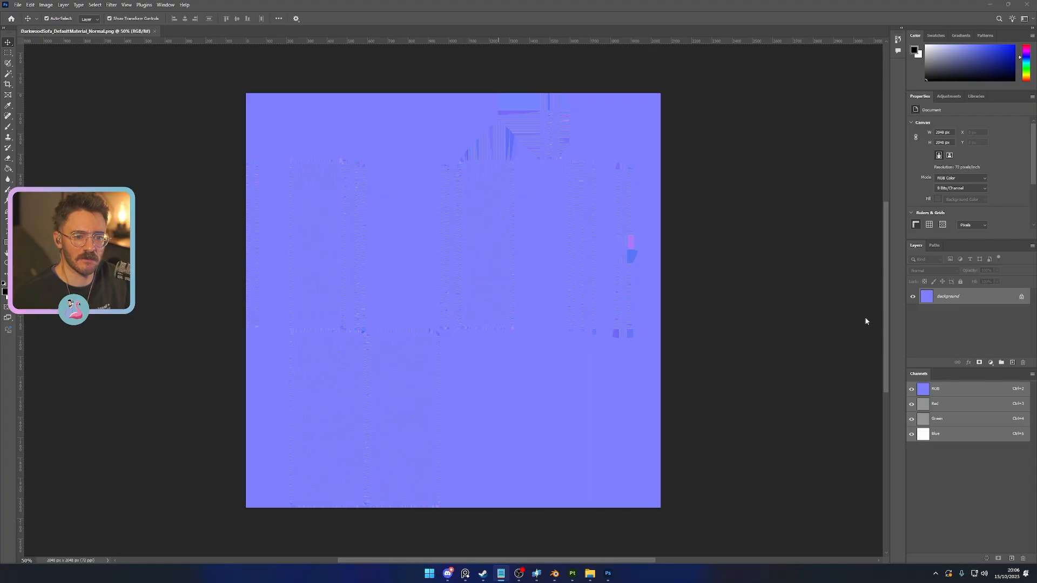
{"action": "left_click", "coordinate": [1014, 362]}
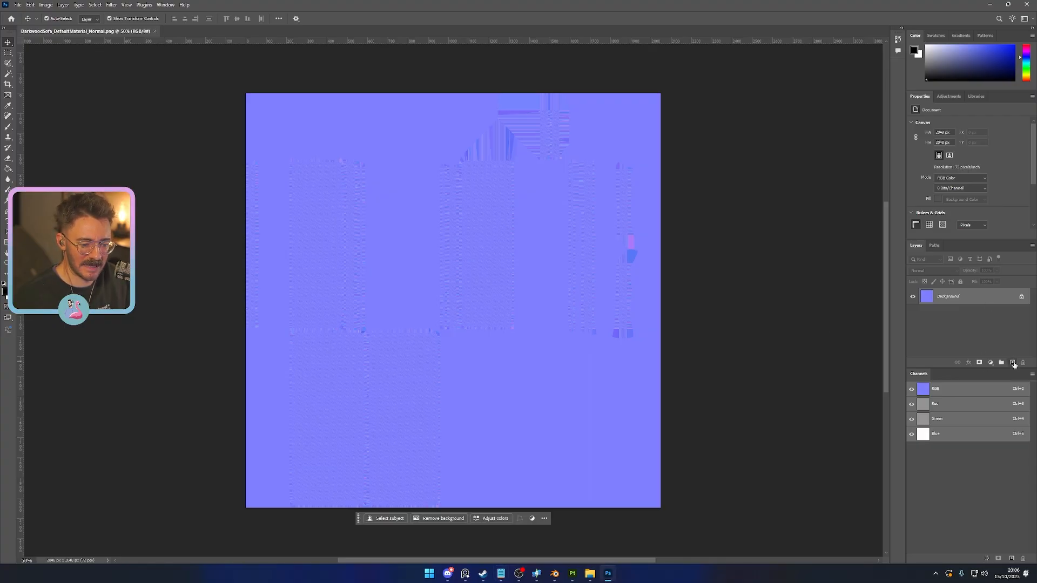
{"action": "key", "text": "Delete"}
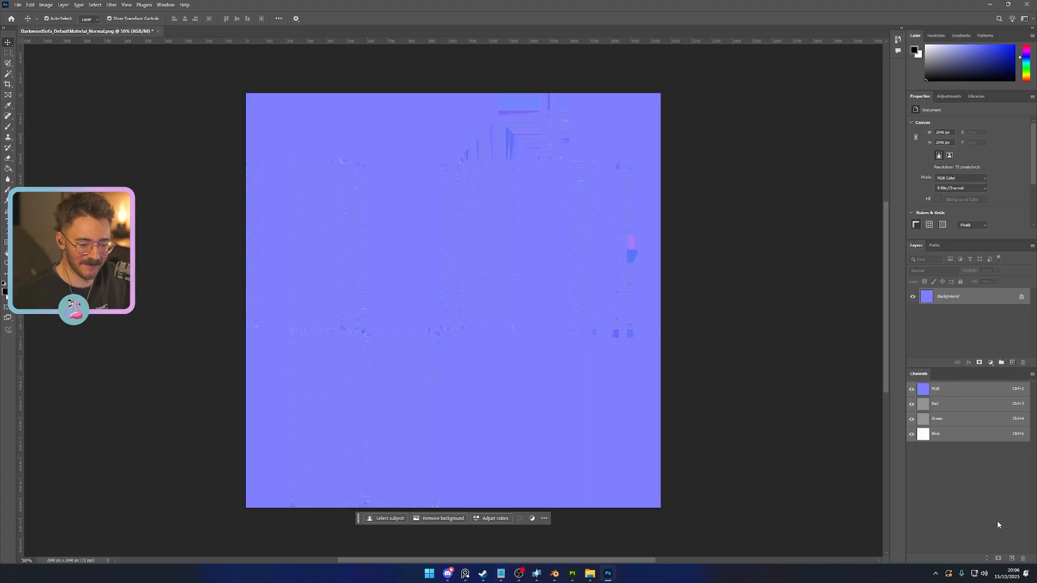
{"action": "left_click", "coordinate": [1011, 558]}
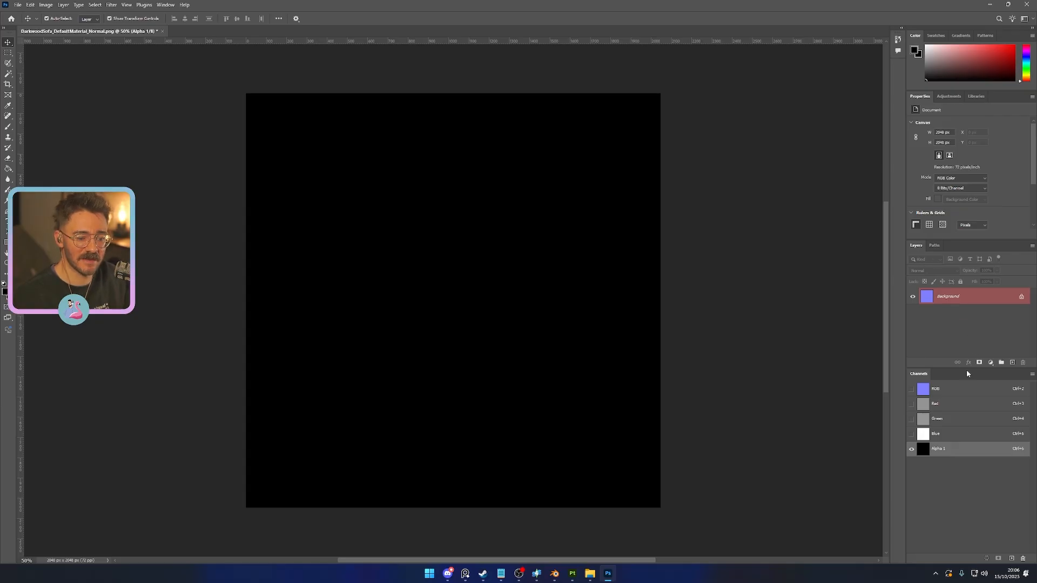
- Copy the normal map's entire Red channel into the Alpha 1 channel
{"action": "left_click", "coordinate": [952, 404]}
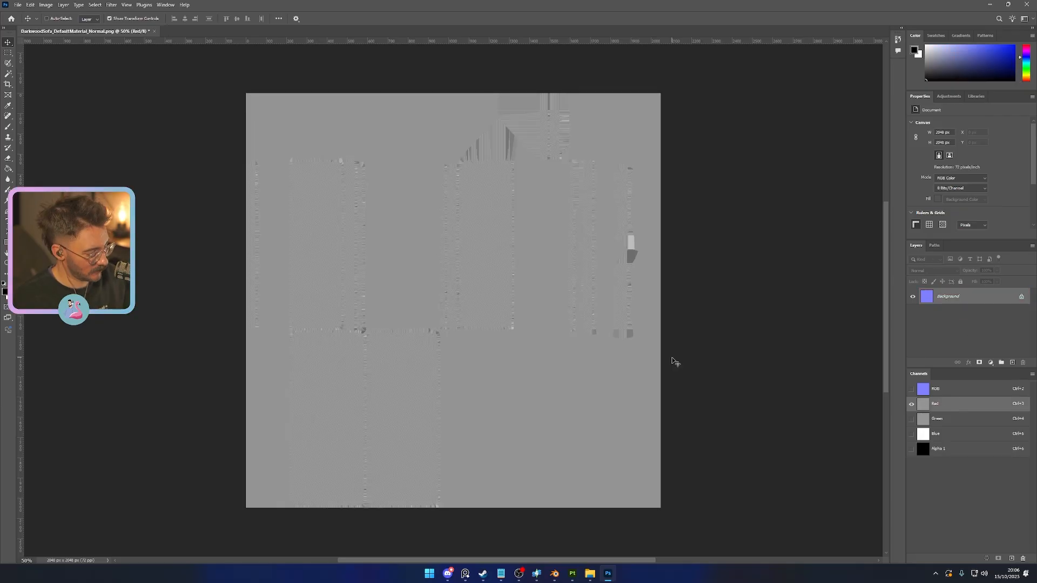
{"action": "key", "text": "ctrl+a"}
{"action": "key", "text": "ctrl+c"}
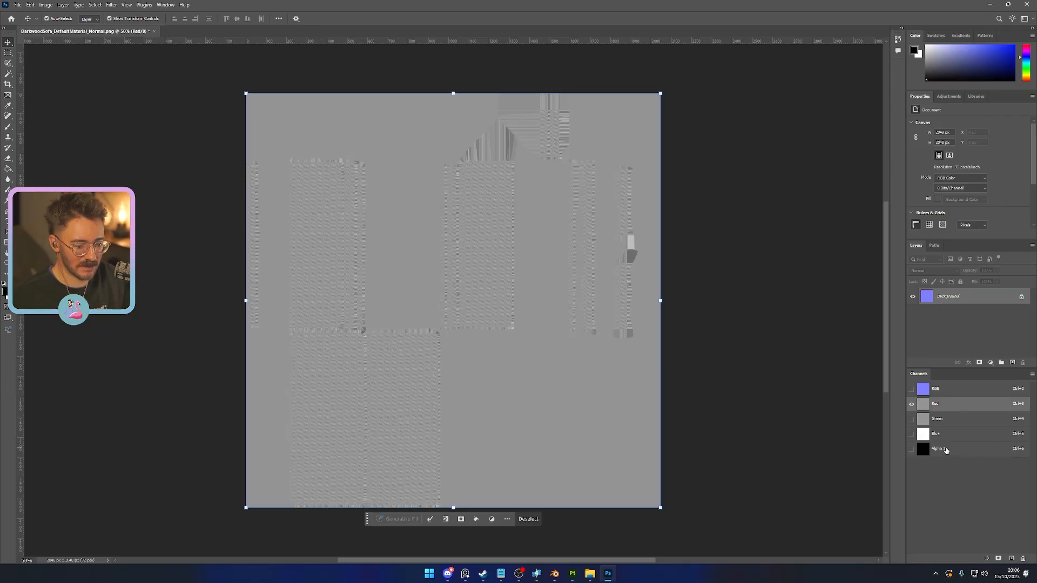
{"action": "key", "text": "ctrl+6"}
{"action": "key", "text": "ctrl+v"}
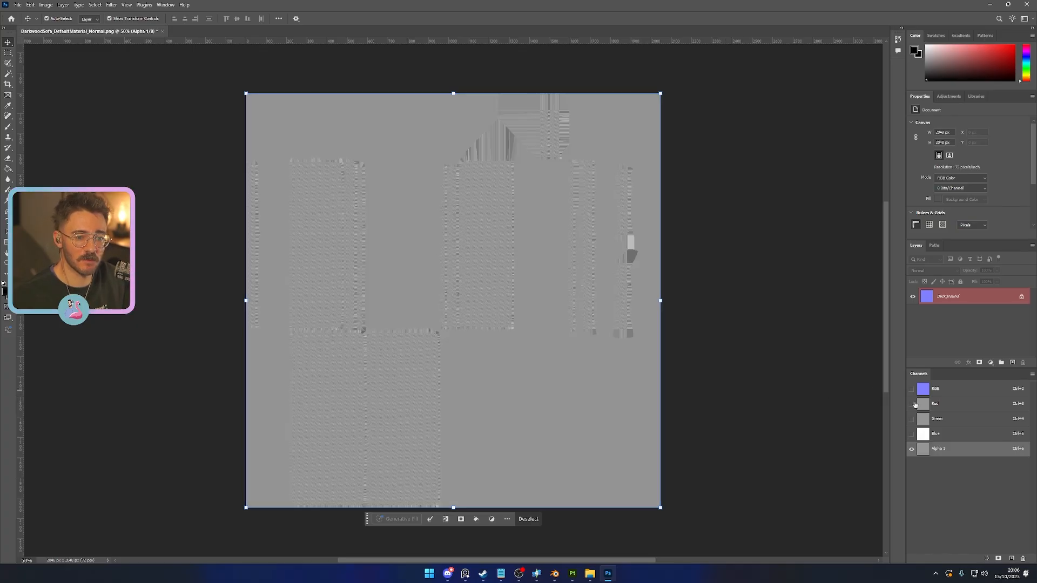
- Copy the Green channel's content into both the Red and Blue channels
{"action": "left_click", "coordinate": [955, 420]}
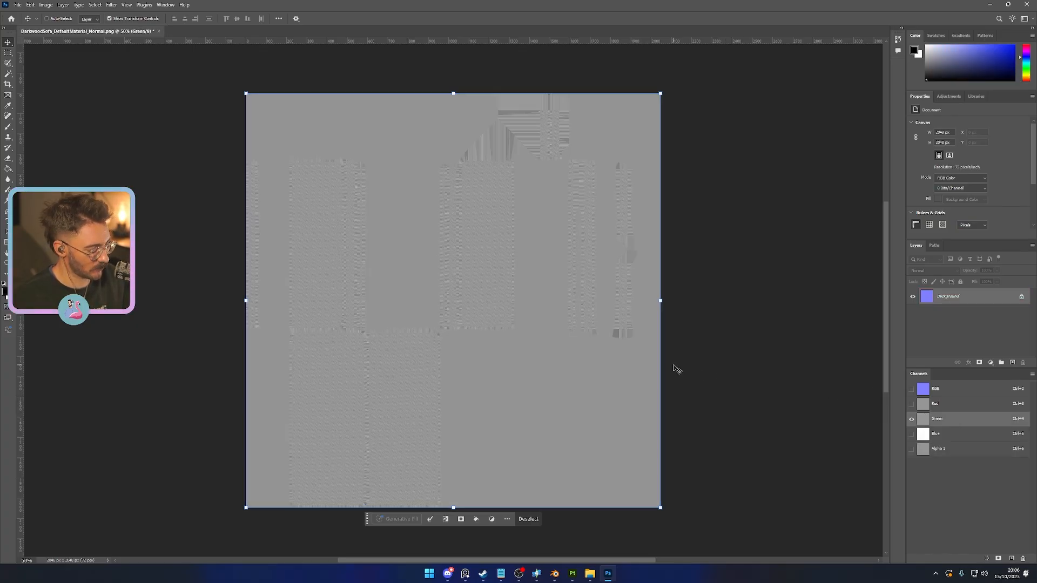
{"action": "left_click", "coordinate": [959, 406]}
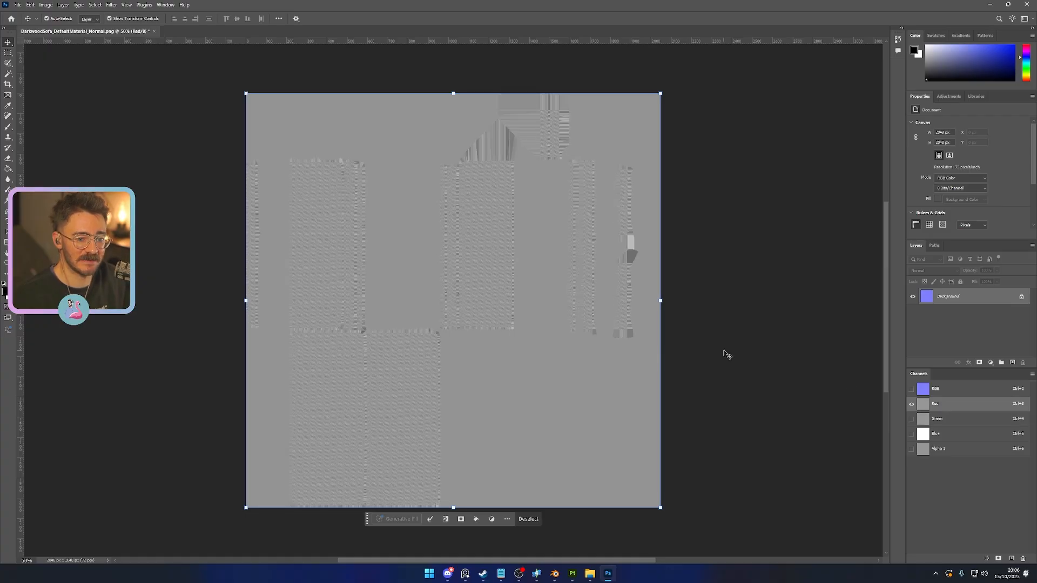
{"action": "left_click", "coordinate": [950, 435]}
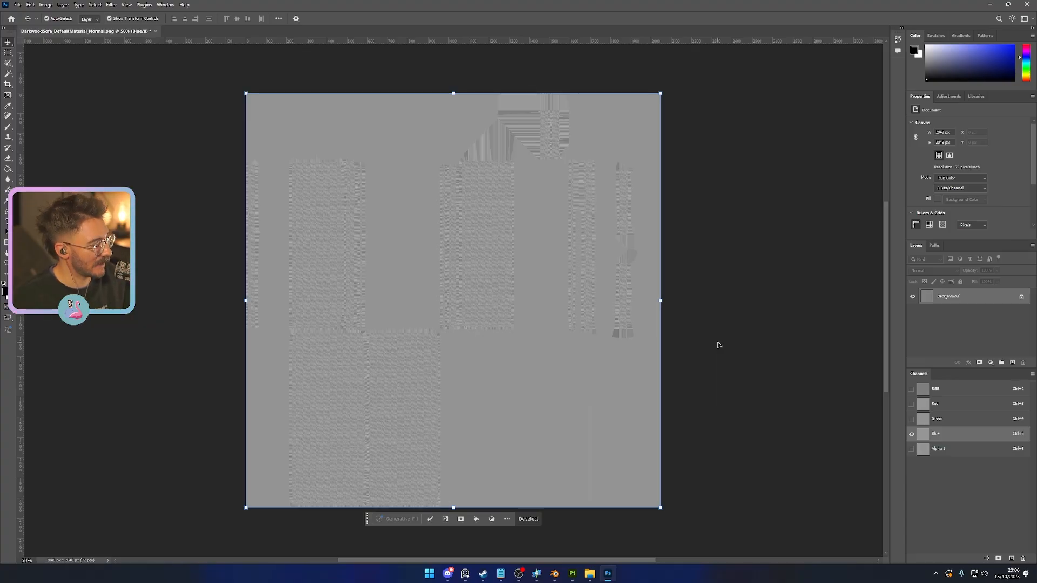
- Save the converted normal map as DarkwoodSofa_DefaultMaterial_Normal.dds in the Textures folder, using the Intel Texture Works DDS format
{"action": "key", "text": "ctrl+shift+s"}
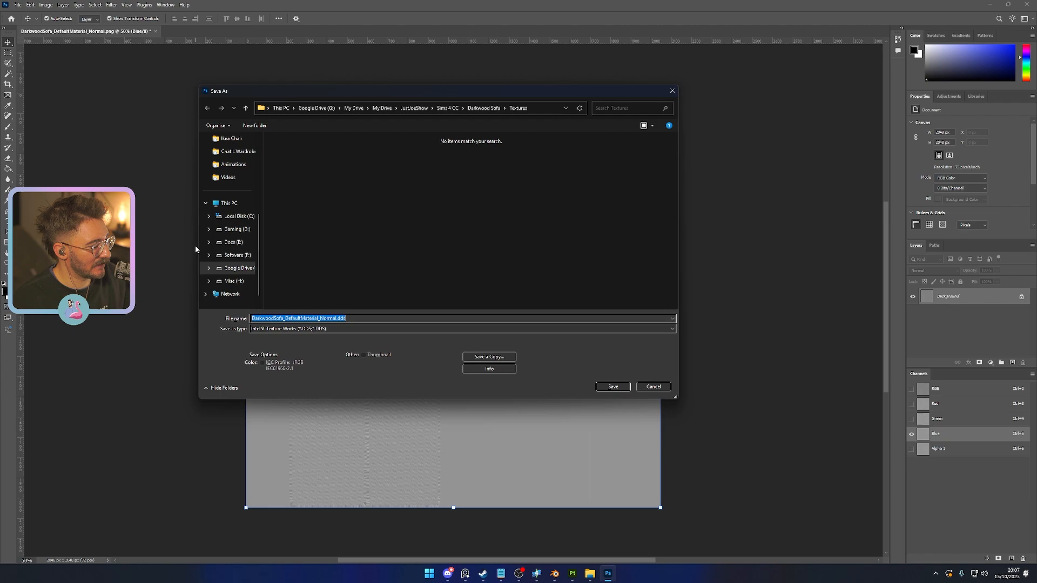
{"action": "left_click", "coordinate": [398, 329]}
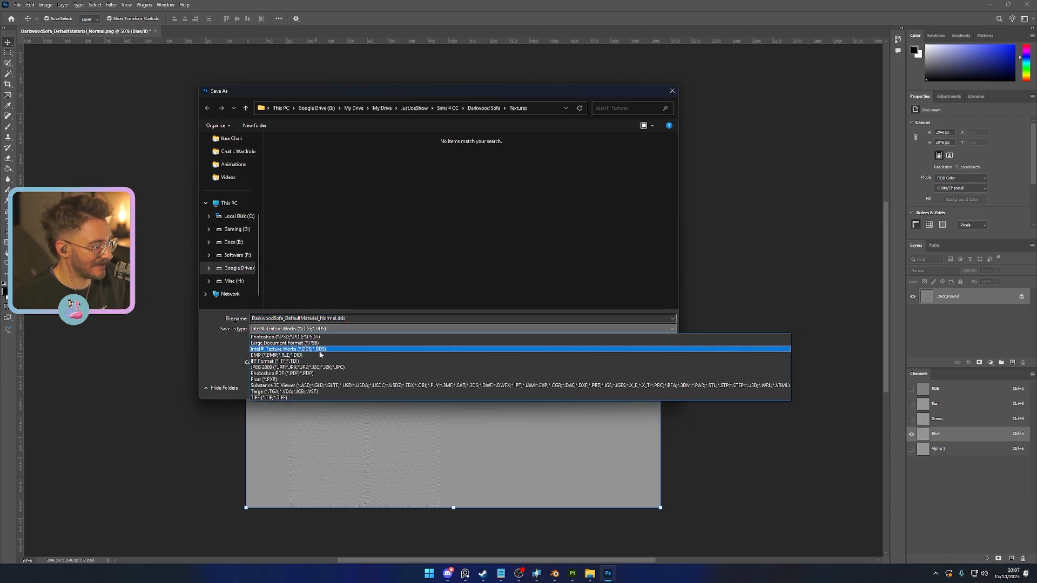
{"action": "left_click", "coordinate": [320, 349]}
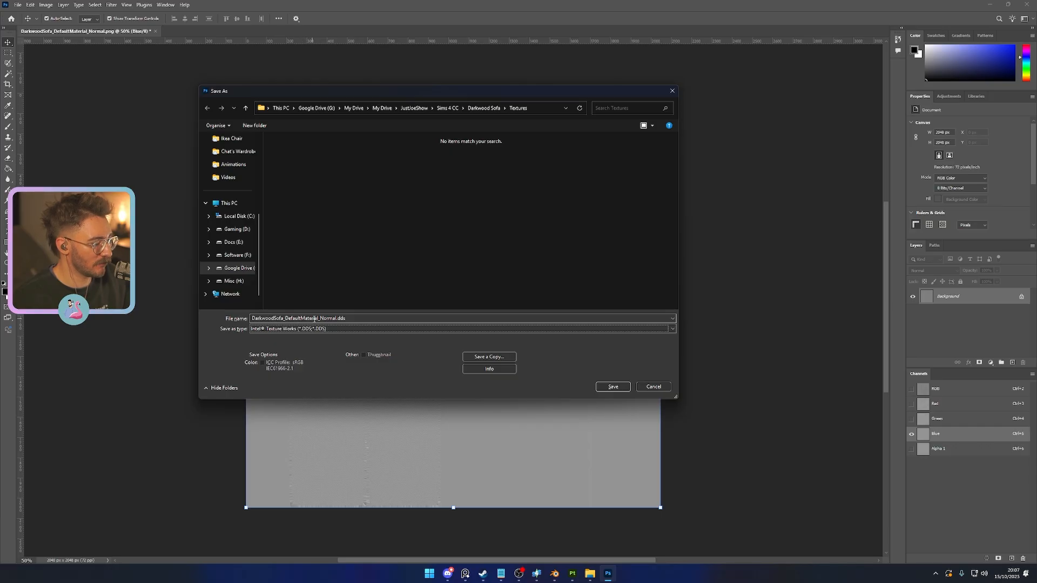
{"action": "left_click", "coordinate": [610, 387]}
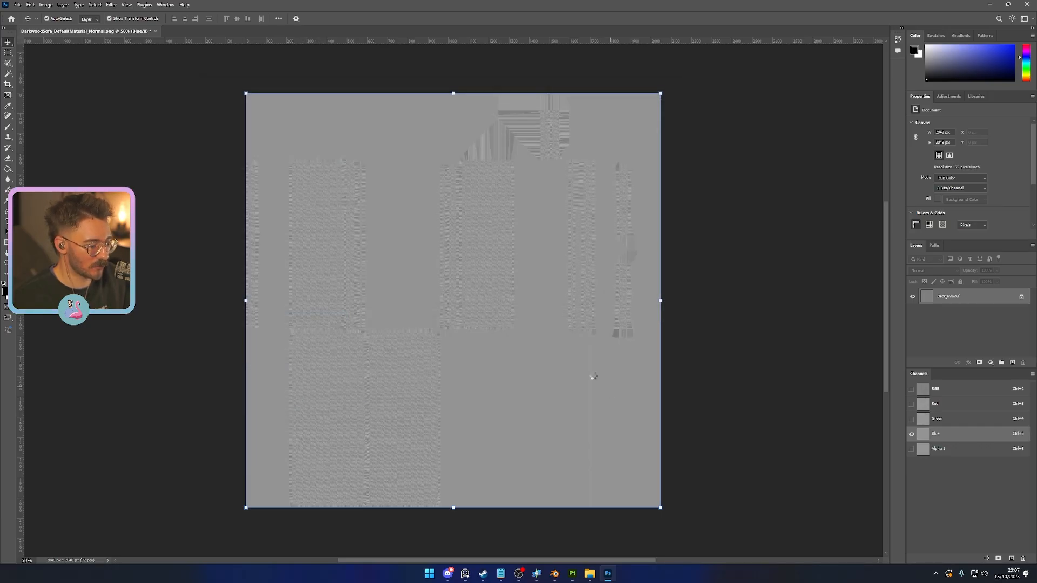
{"action": "left_click", "coordinate": [535, 298]}
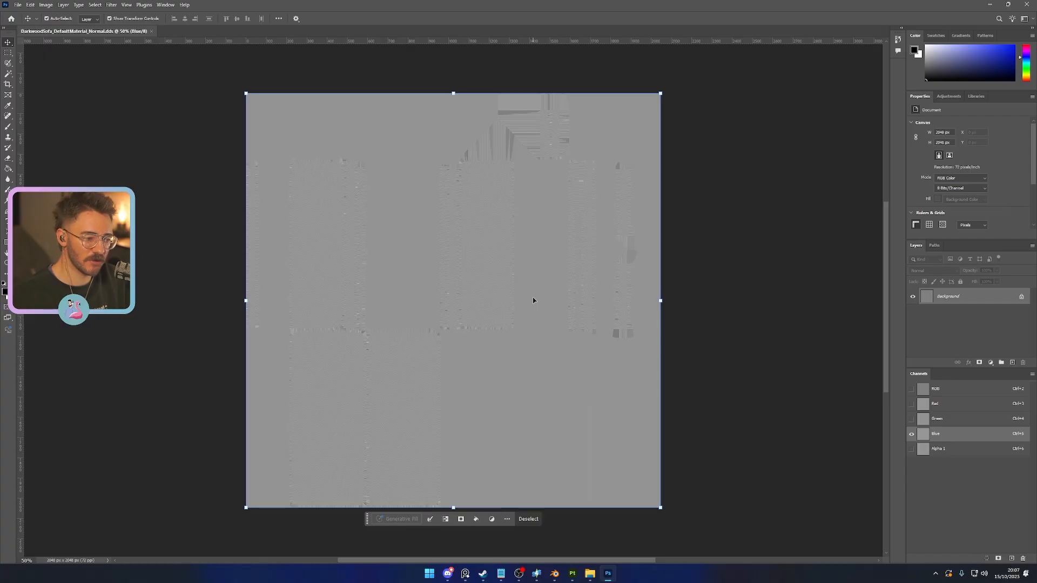
- Place DefaultMaterial_Roughness.png from the Textures folder into the document and delete the Background layer
{"action": "left_click", "coordinate": [589, 573]}
{"action": "left_click", "coordinate": [468, 192]}
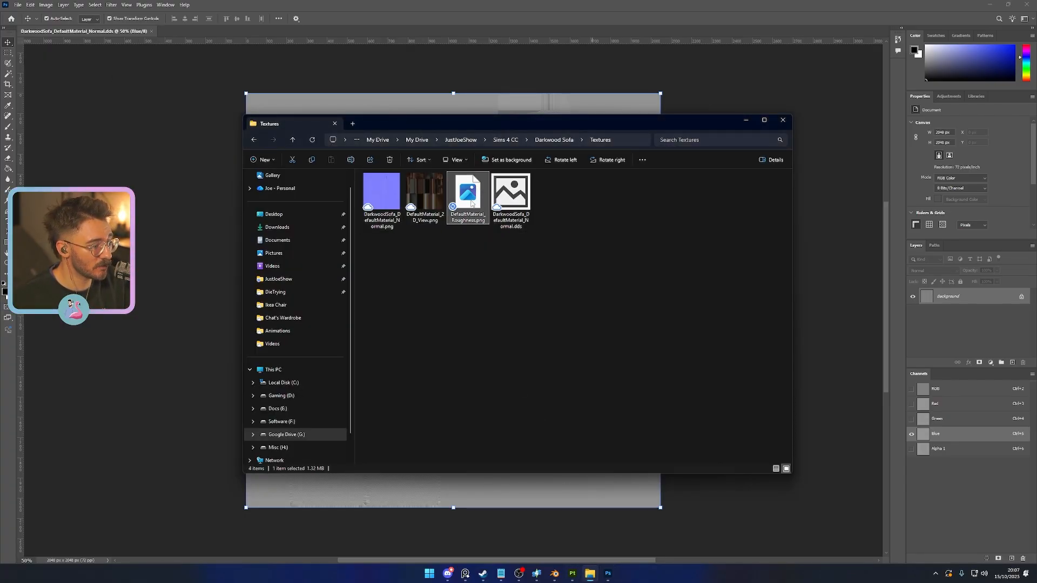
{"action": "left_click_drag", "start_coordinate": [471, 203], "coordinate": [359, 77]}
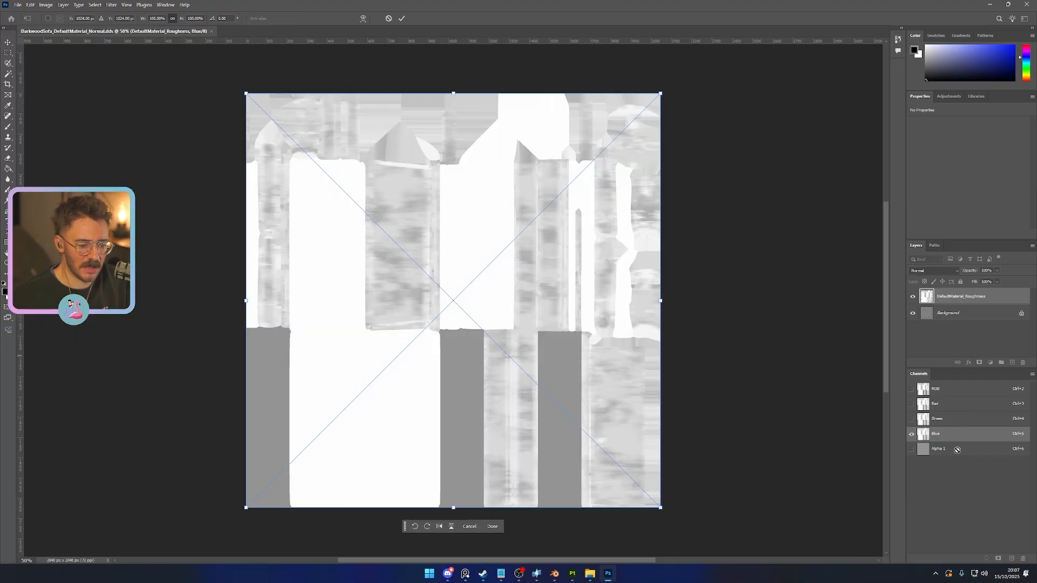
{"action": "left_click", "coordinate": [963, 316]}
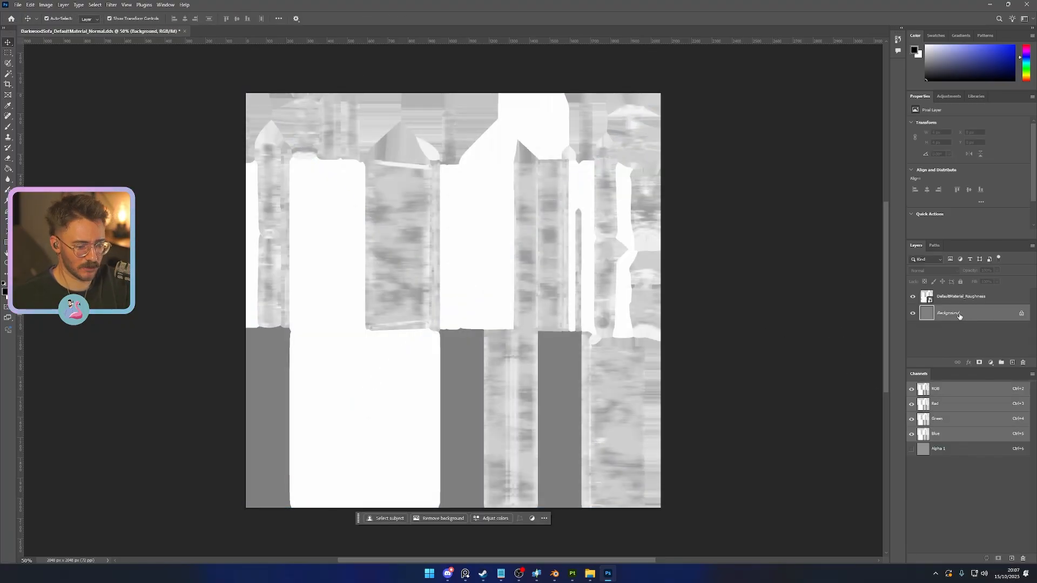
{"action": "key", "text": "Delete"}
- Examine the RGB, Red, Green, Blue and Alpha 1 channels of the document one by one
{"action": "left_click", "coordinate": [953, 435]}
{"action": "left_click", "coordinate": [952, 454]}
{"action": "left_click", "coordinate": [950, 437]}
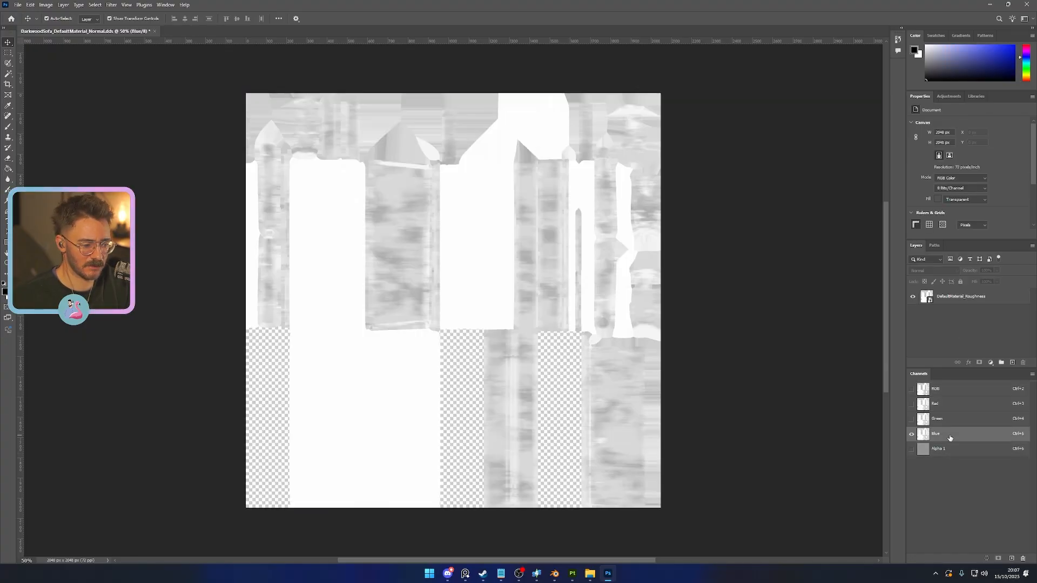
{"action": "left_click", "coordinate": [948, 421]}
{"action": "left_click", "coordinate": [947, 406]}
{"action": "left_click", "coordinate": [944, 390]}
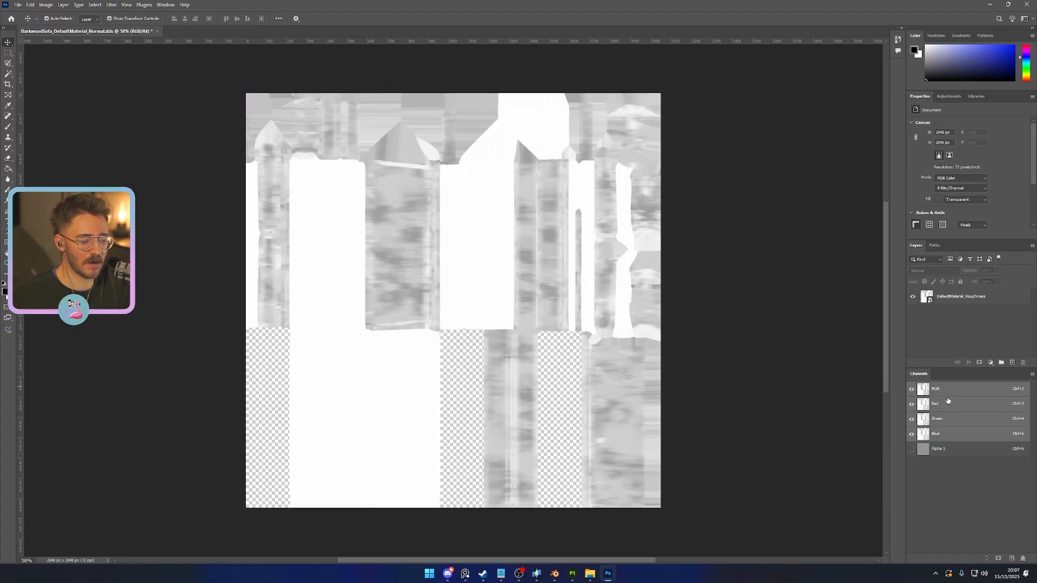
{"action": "left_click", "coordinate": [948, 402]}
{"action": "left_click", "coordinate": [941, 389]}
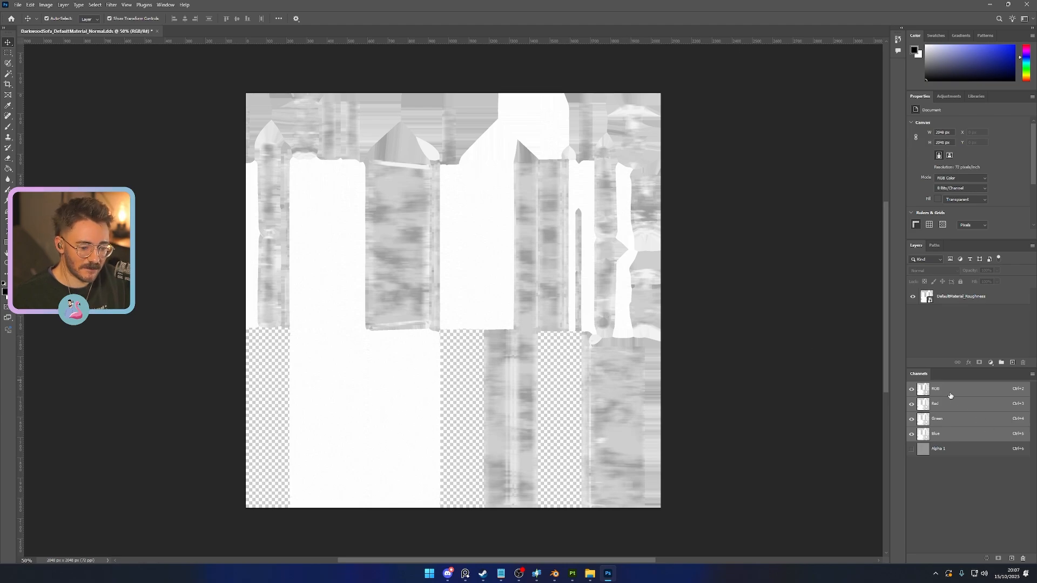
{"action": "left_click", "coordinate": [948, 404]}
{"action": "left_click", "coordinate": [951, 420]}
{"action": "left_click", "coordinate": [953, 434]}
{"action": "left_click", "coordinate": [953, 450]}
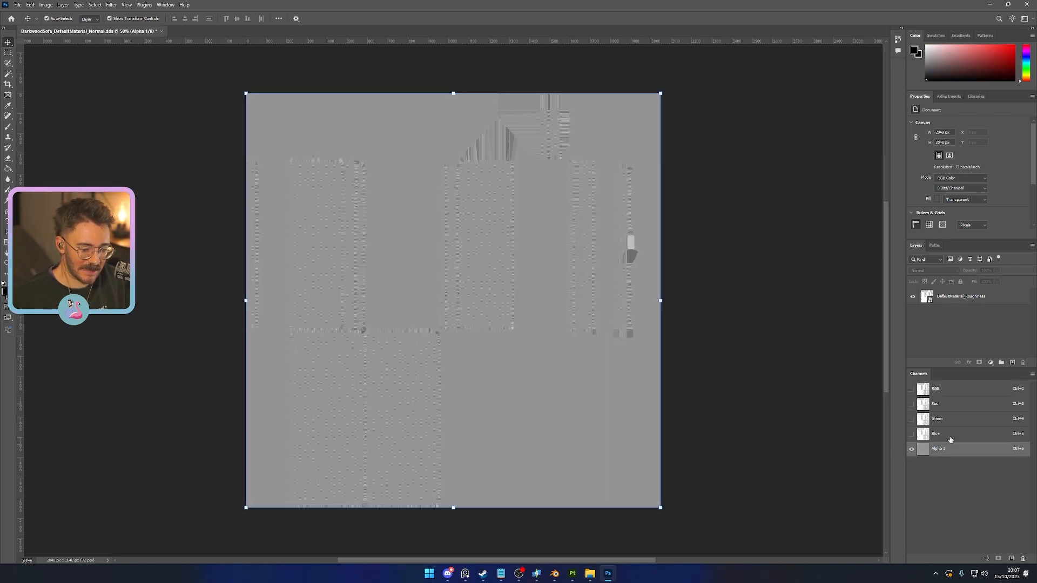
{"action": "left_click", "coordinate": [951, 435]}
{"action": "left_click", "coordinate": [950, 420]}
{"action": "left_click", "coordinate": [948, 405]}
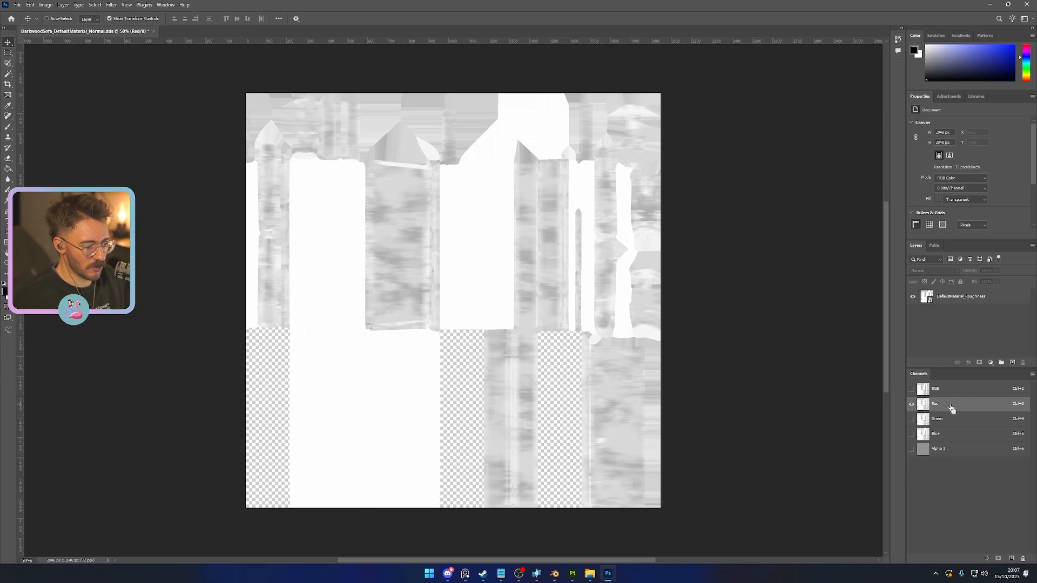
- Select the entire canvas with the Red channel active and the Lasso tool enabled
{"action": "key", "text": "l"}
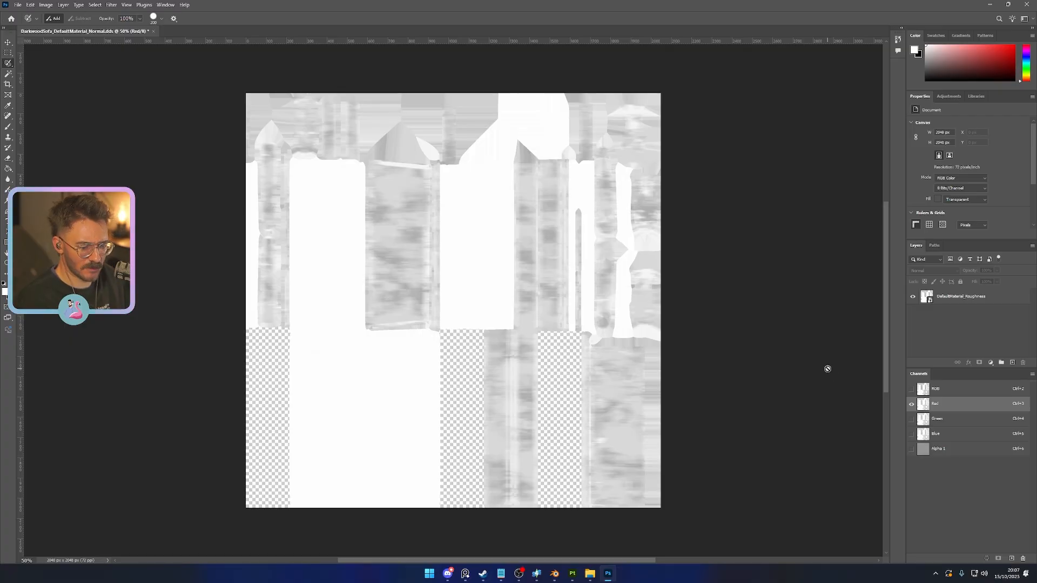
{"action": "left_click", "coordinate": [754, 327]}
{"action": "left_click", "coordinate": [485, 206]}
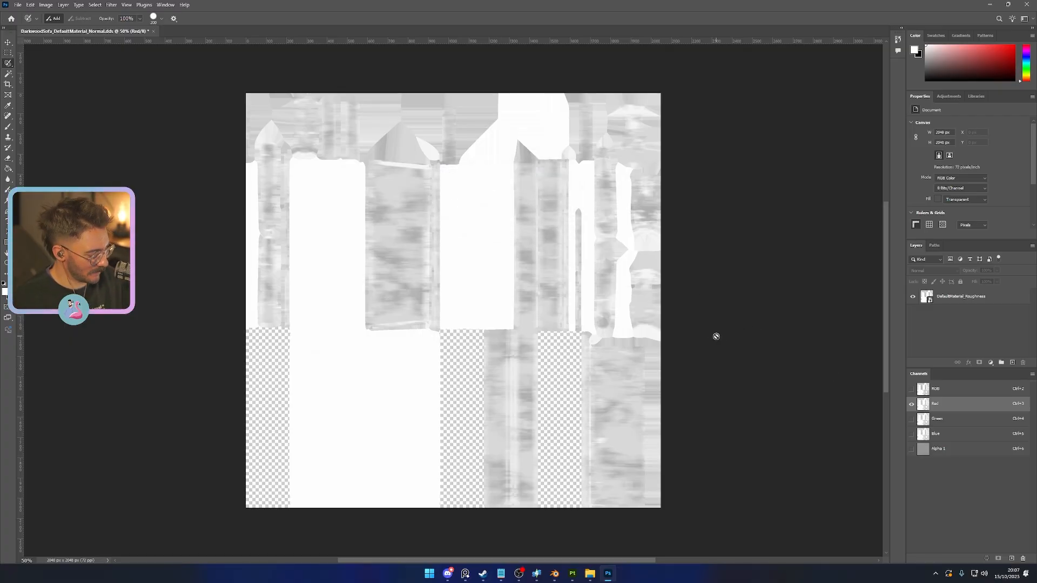
{"action": "key", "text": "ctrl+a"}
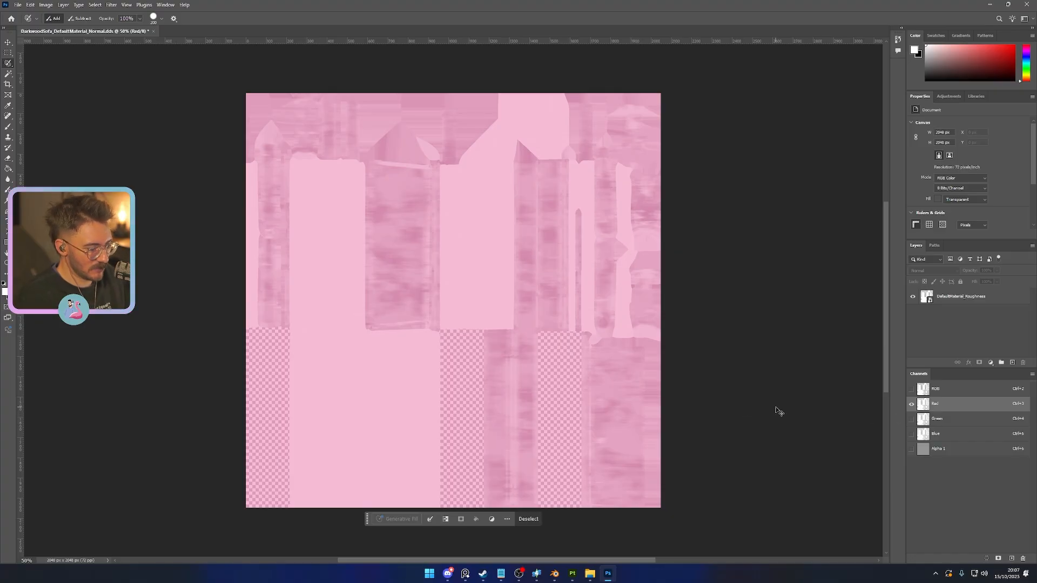
{"action": "key", "text": "shift+l"}
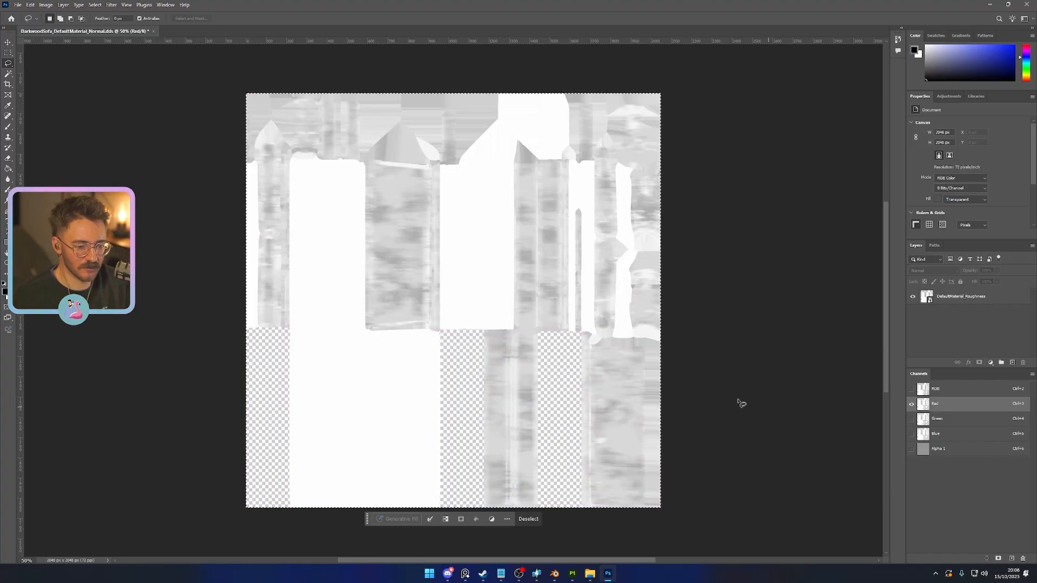
{"action": "left_click", "coordinate": [115, 5]}
{"action": "key", "text": "Escape"}
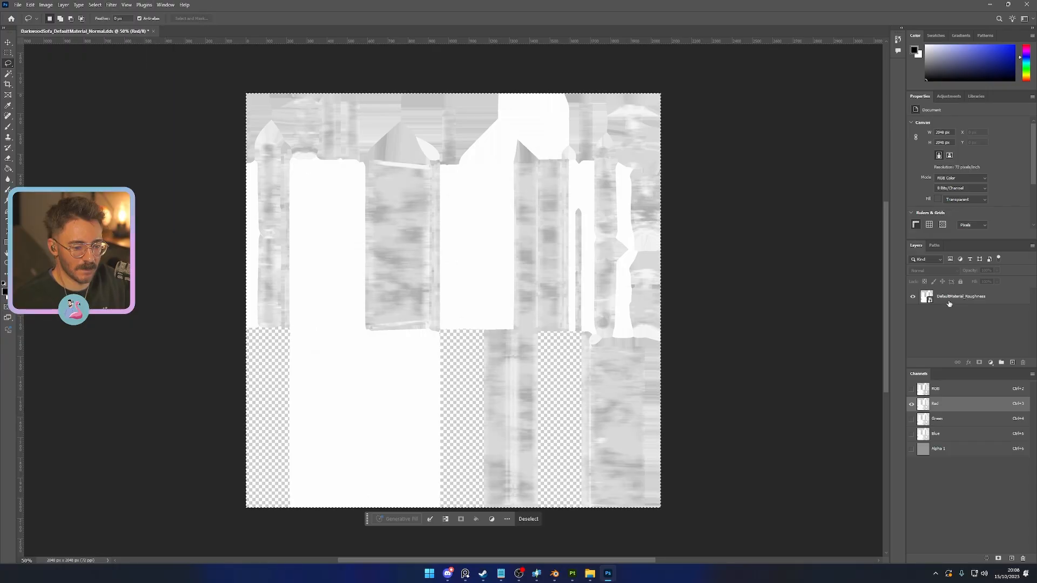
{"action": "key", "text": "ctrl+2"}
{"action": "key", "text": "ctrl+l"}
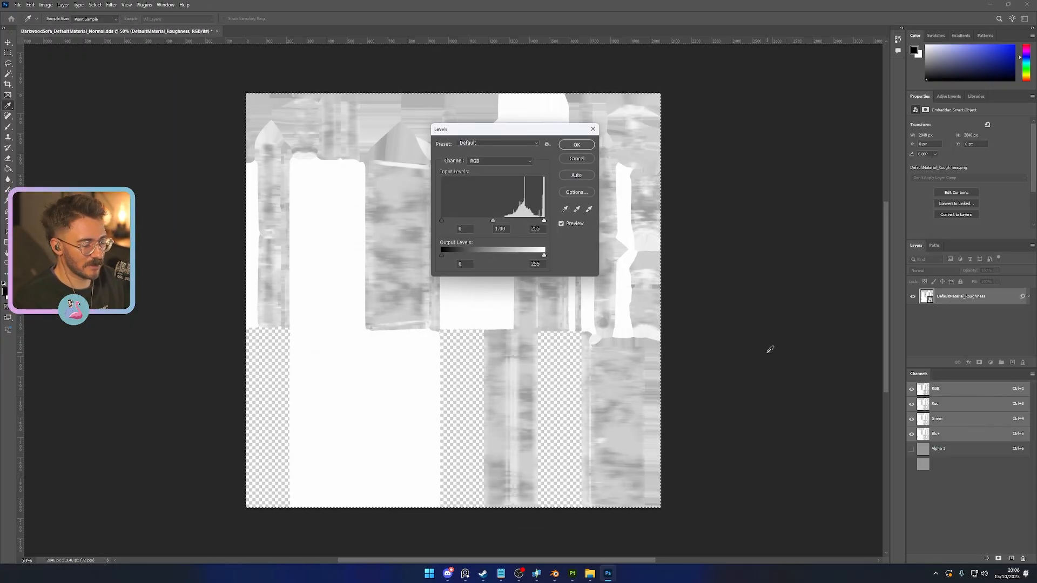
{"action": "left_click", "coordinate": [592, 131]}
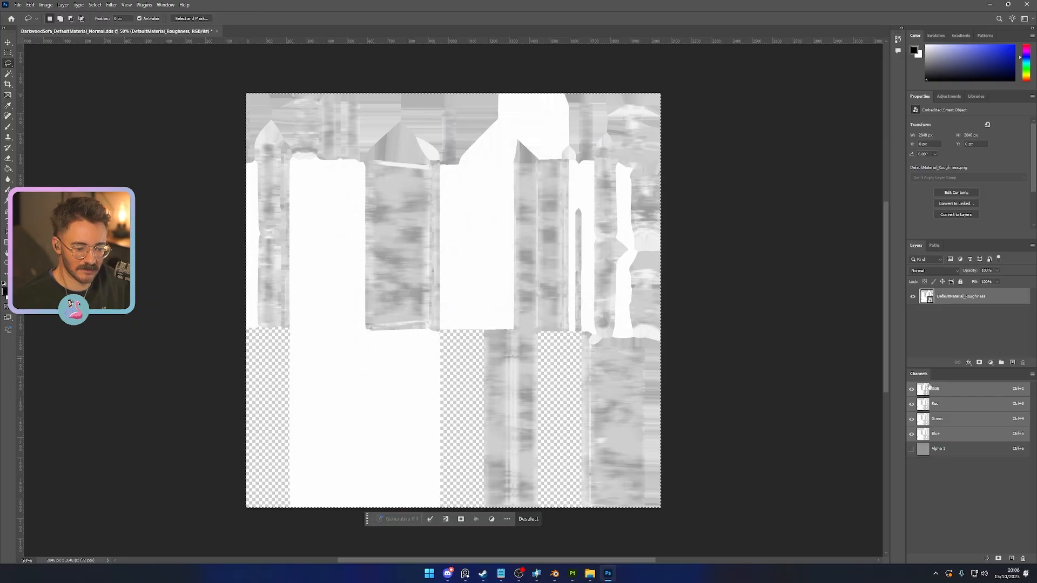
{"action": "key", "text": "l"}
{"action": "left_click", "coordinate": [942, 406]}
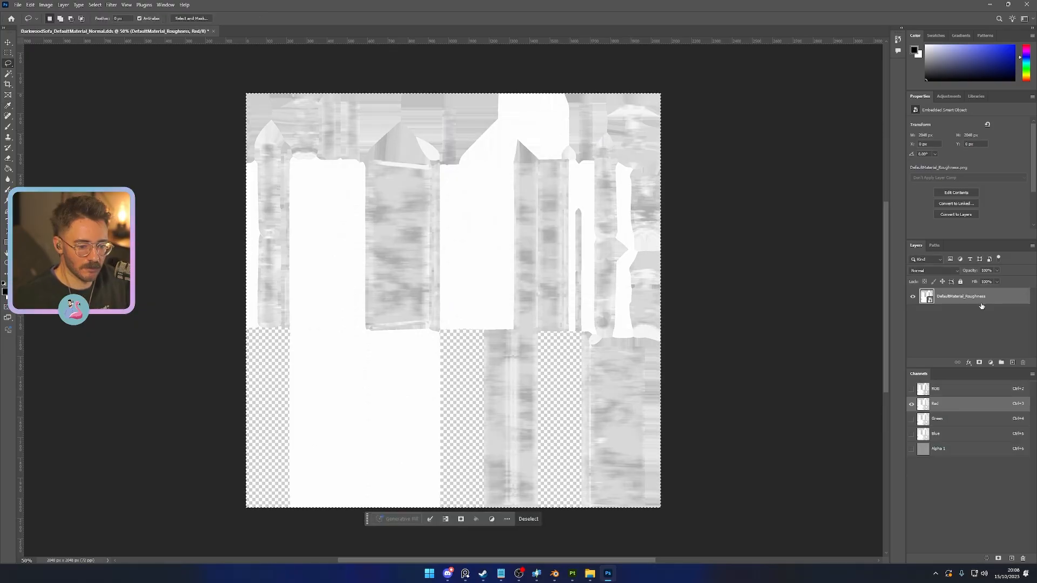
{"action": "key", "text": "ctrl+d"}
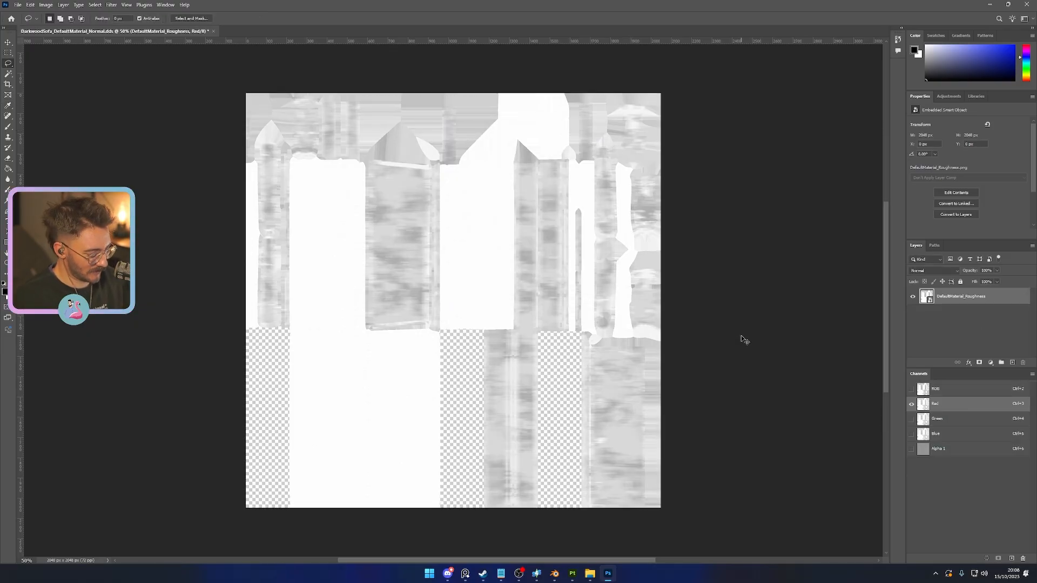
- Switch to the Move tool and try a Levels adjustment on the DefaultMaterial_Roughness layer
{"action": "key", "text": "shift+l"}
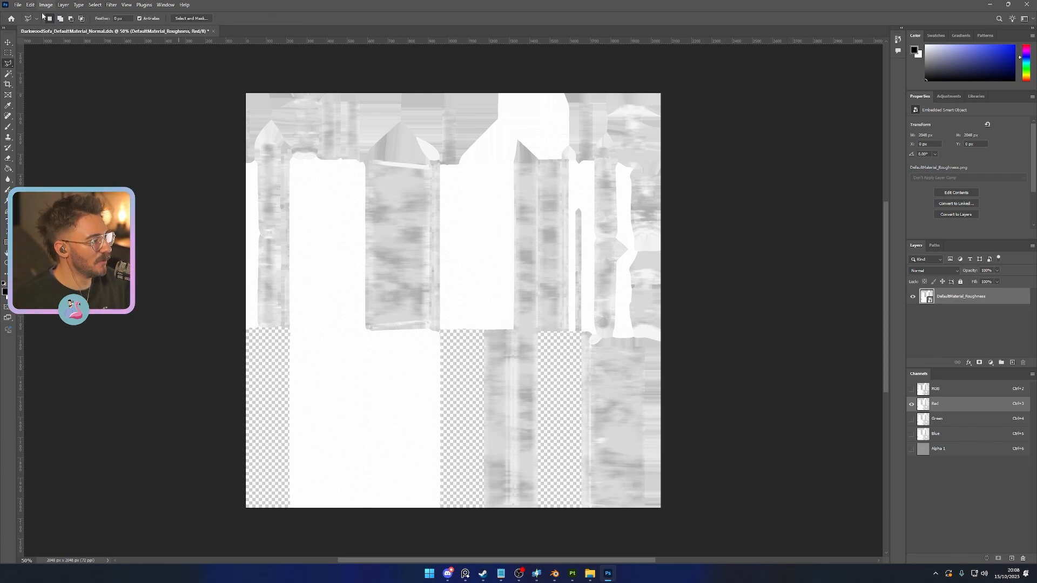
{"action": "left_click", "coordinate": [10, 42]}
{"action": "left_click", "coordinate": [727, 325]}
{"action": "key", "text": "Return"}
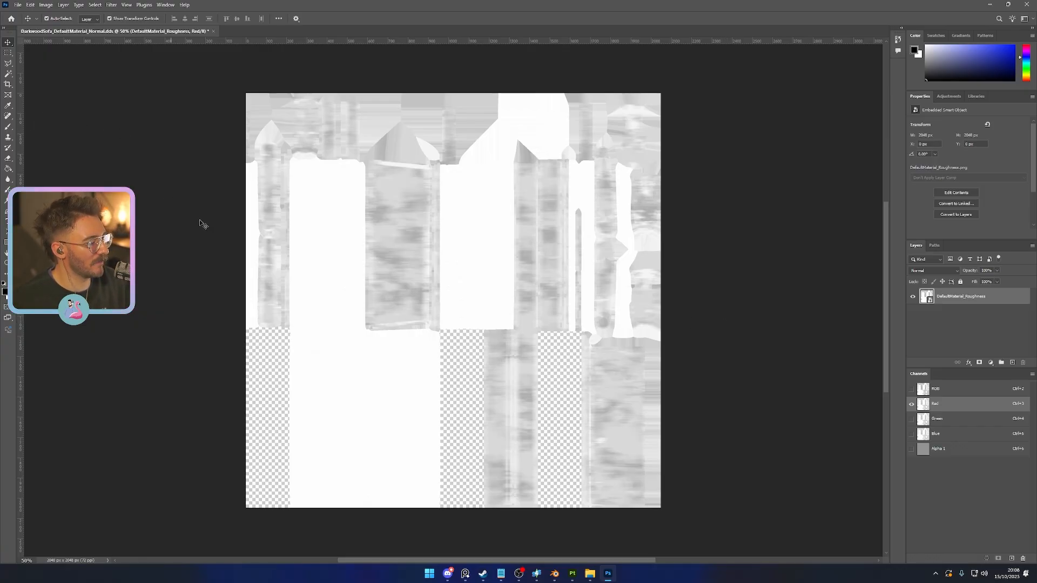
{"action": "left_click", "coordinate": [190, 238]}
{"action": "left_click", "coordinate": [512, 210]}
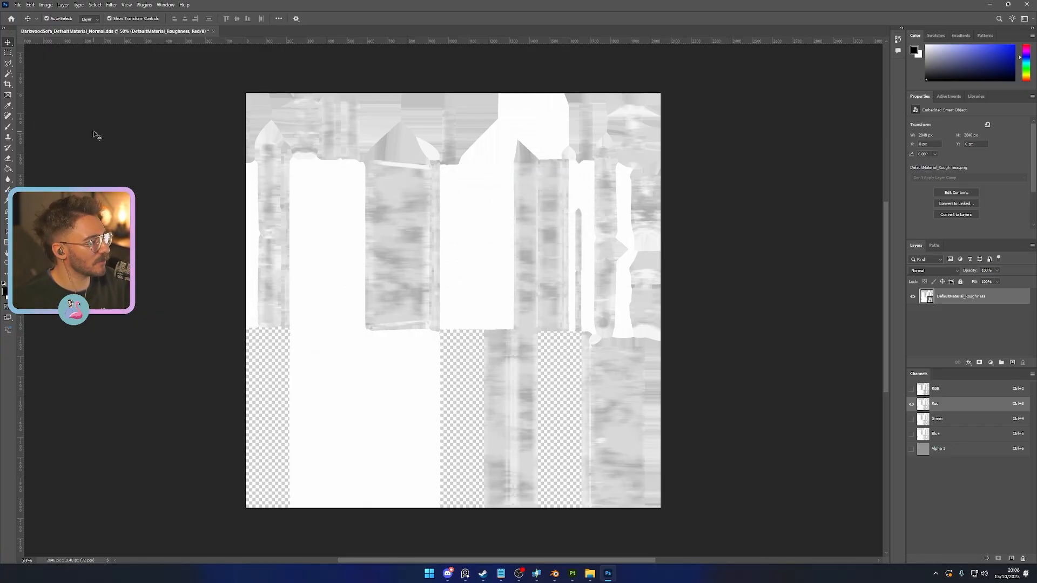
{"action": "left_click", "coordinate": [136, 172]}
{"action": "key", "text": "ctrl+l"}
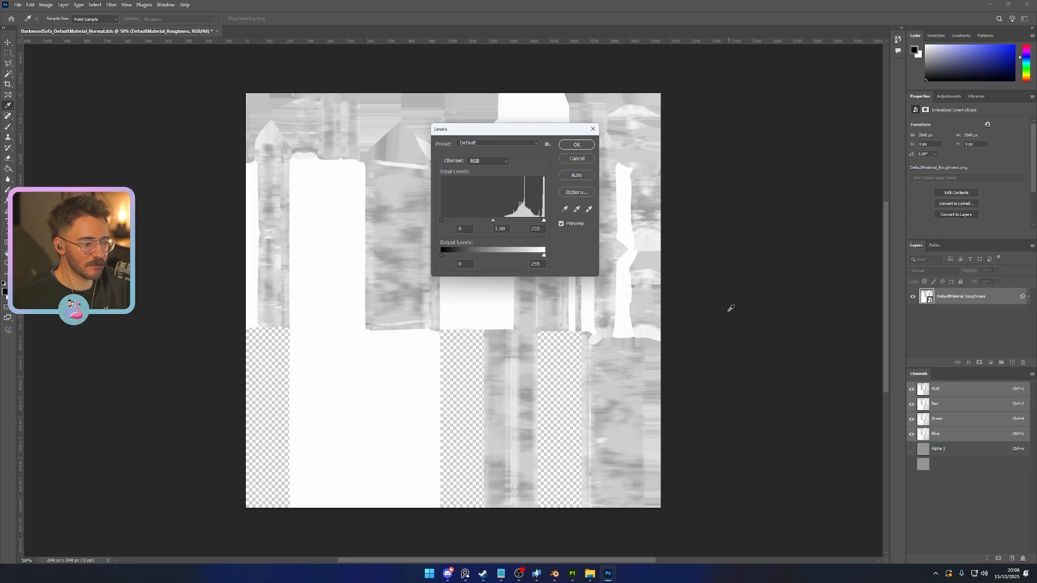
{"action": "left_click", "coordinate": [593, 129]}
{"action": "left_click", "coordinate": [96, 5]}
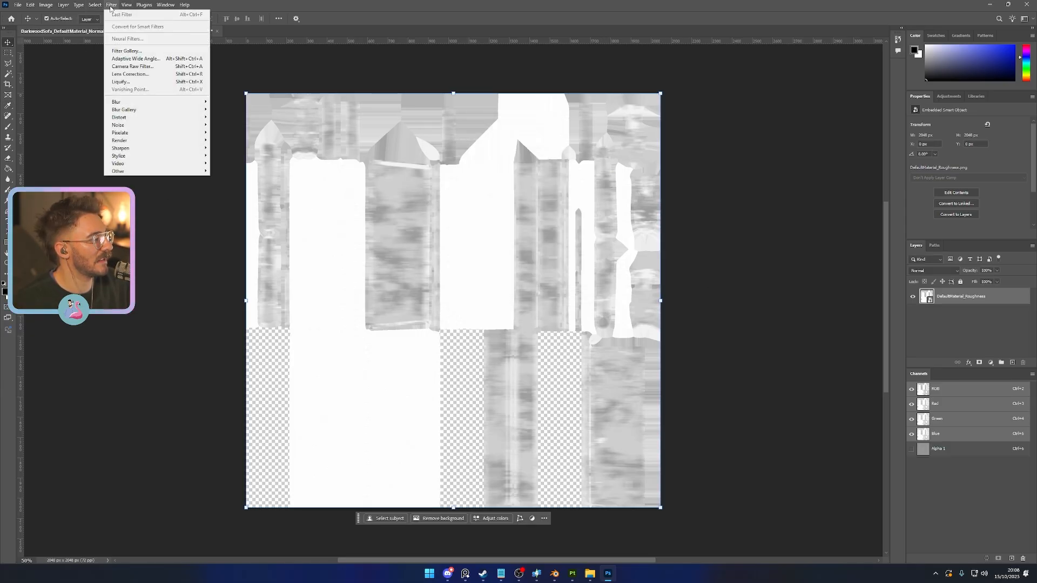
{"action": "mouse_move", "coordinate": [126, 8]}
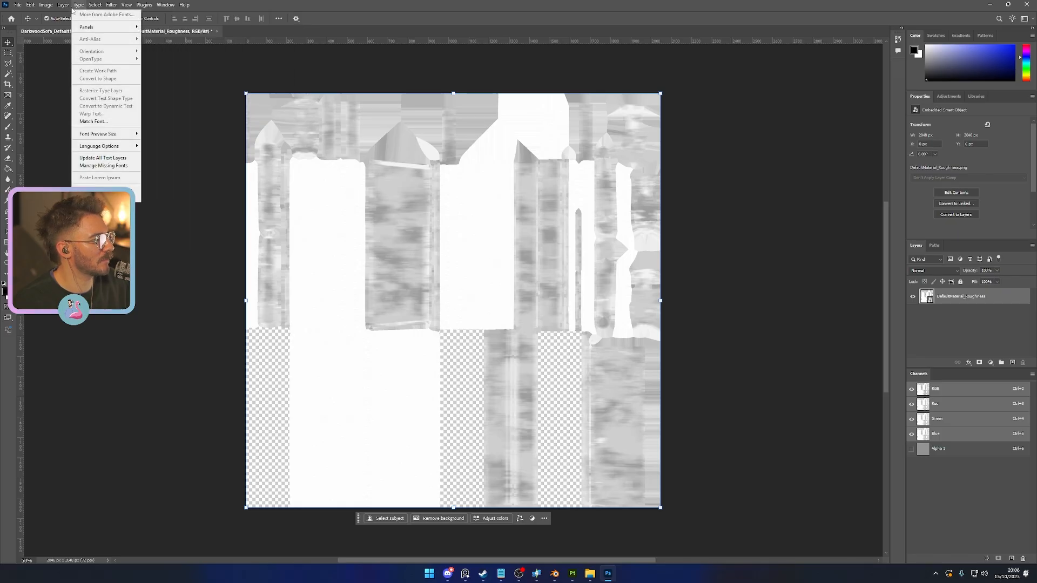
{"action": "mouse_move", "coordinate": [79, 8]}
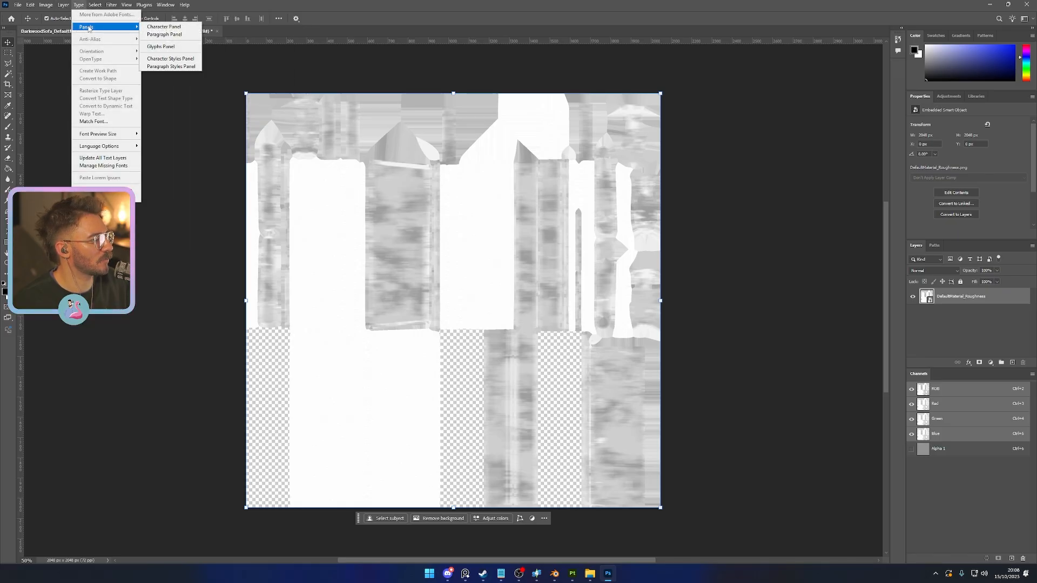
{"action": "left_click", "coordinate": [118, 7]}
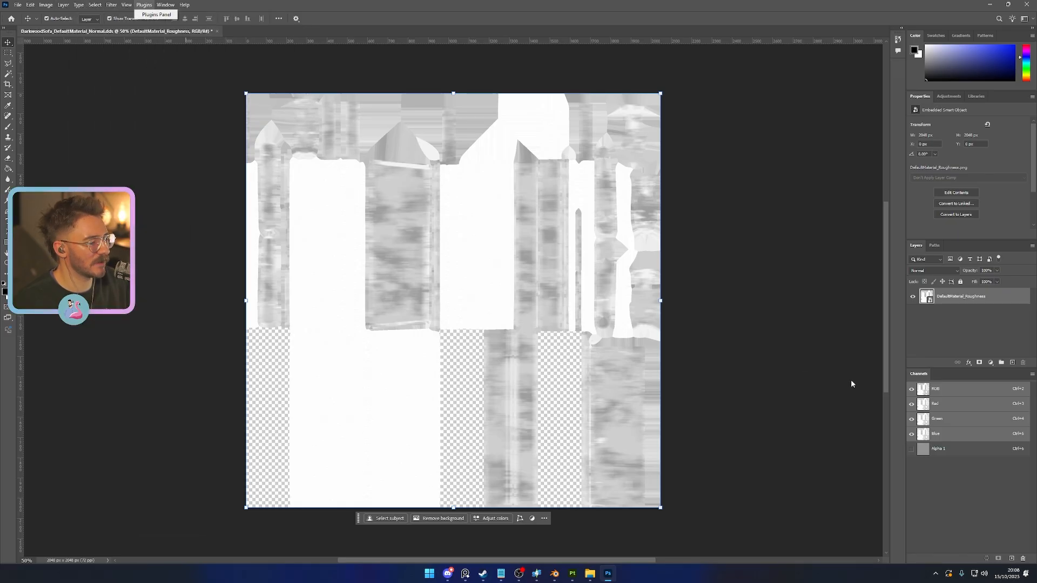
- Compare the Alpha 1, Blue, Green and Red channels of the roughness document, ending on the RGB composite
{"action": "left_click", "coordinate": [949, 450]}
{"action": "left_click", "coordinate": [946, 435]}
{"action": "left_click", "coordinate": [950, 422]}
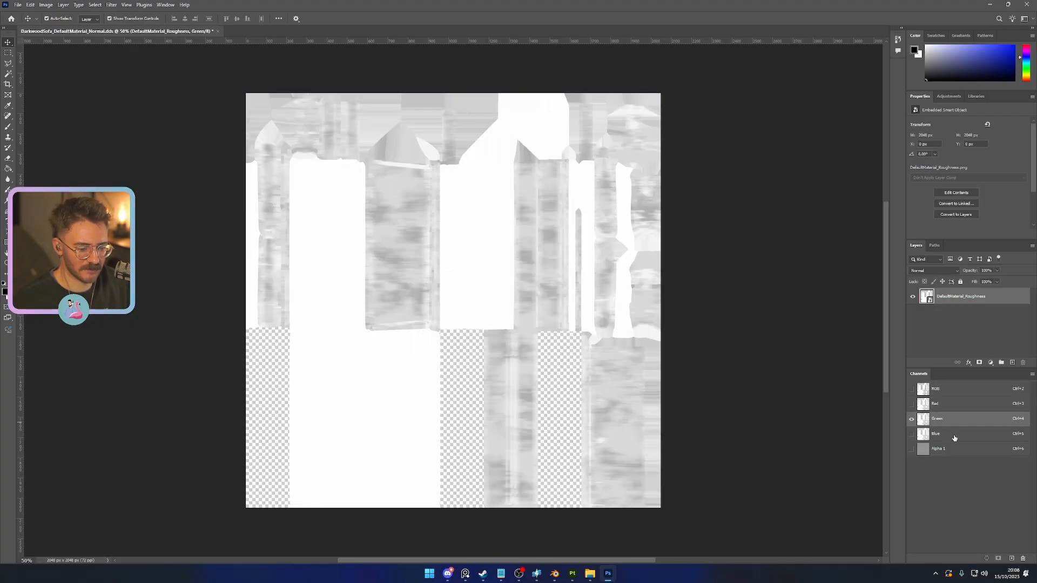
{"action": "left_click", "coordinate": [950, 433]}
{"action": "left_click", "coordinate": [952, 423]}
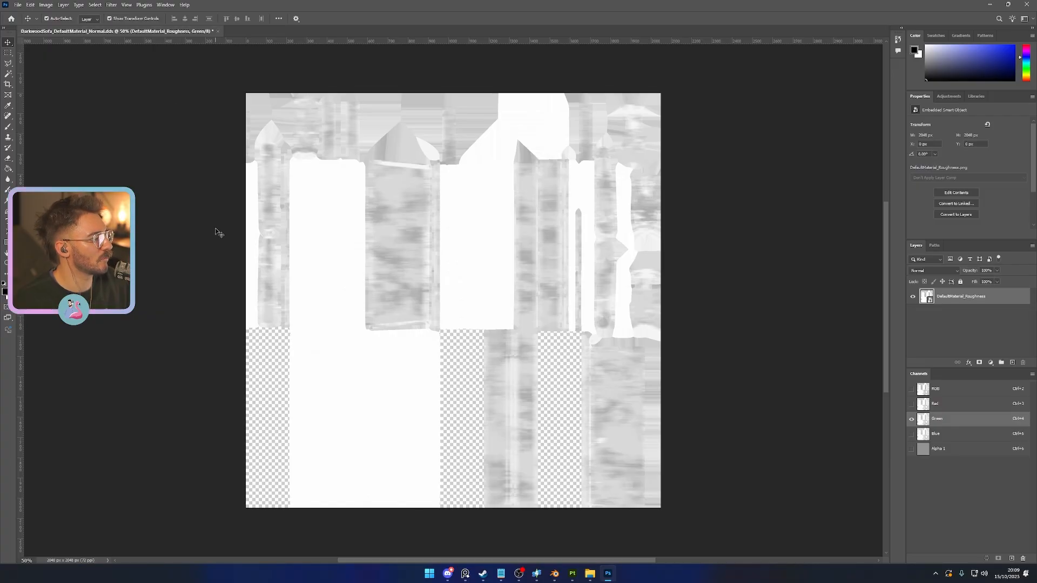
{"action": "left_click", "coordinate": [957, 403]}
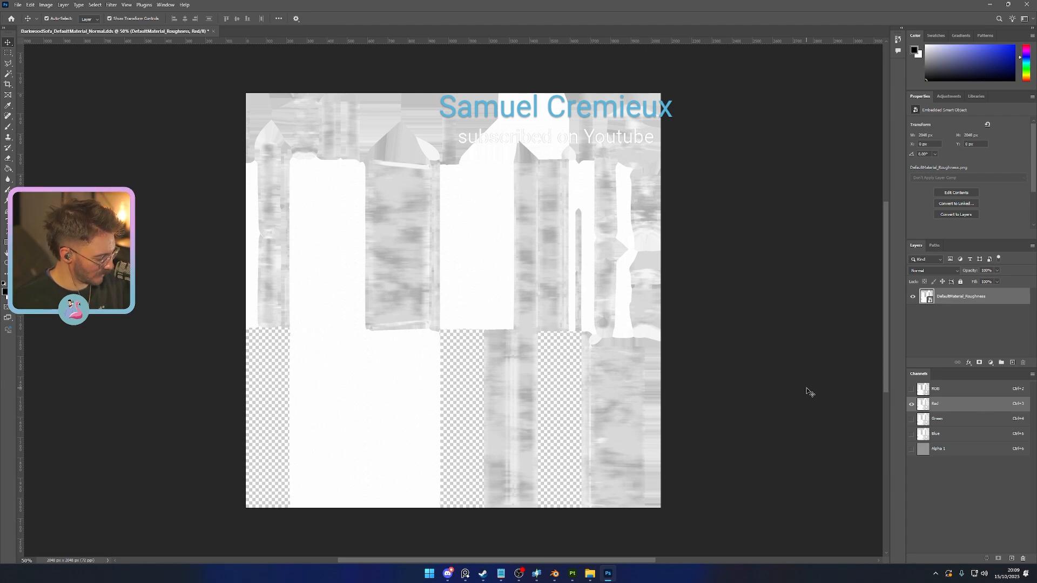
{"action": "key", "text": "l"}
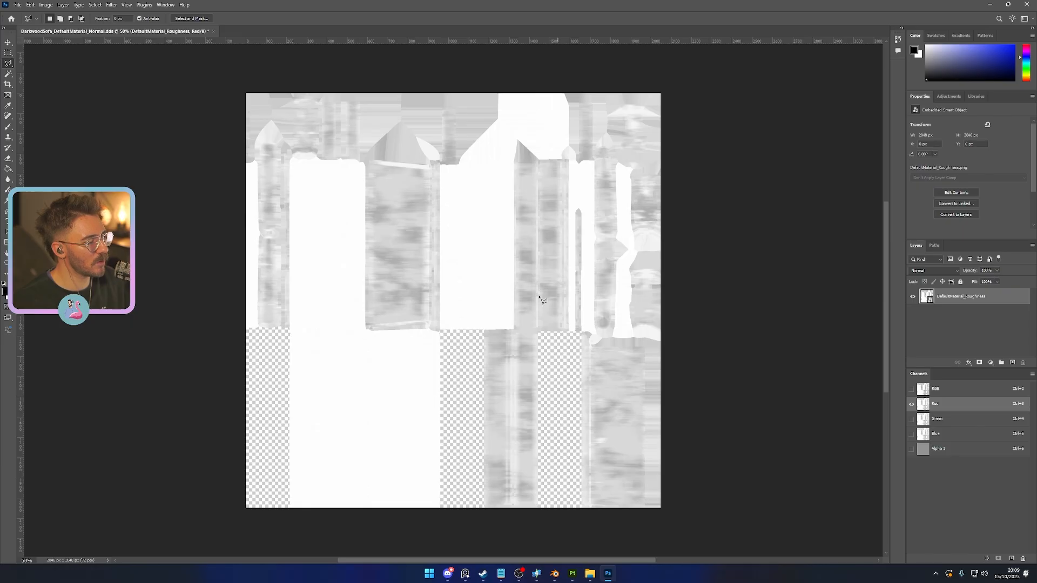
{"action": "key", "text": "ctrl+2"}
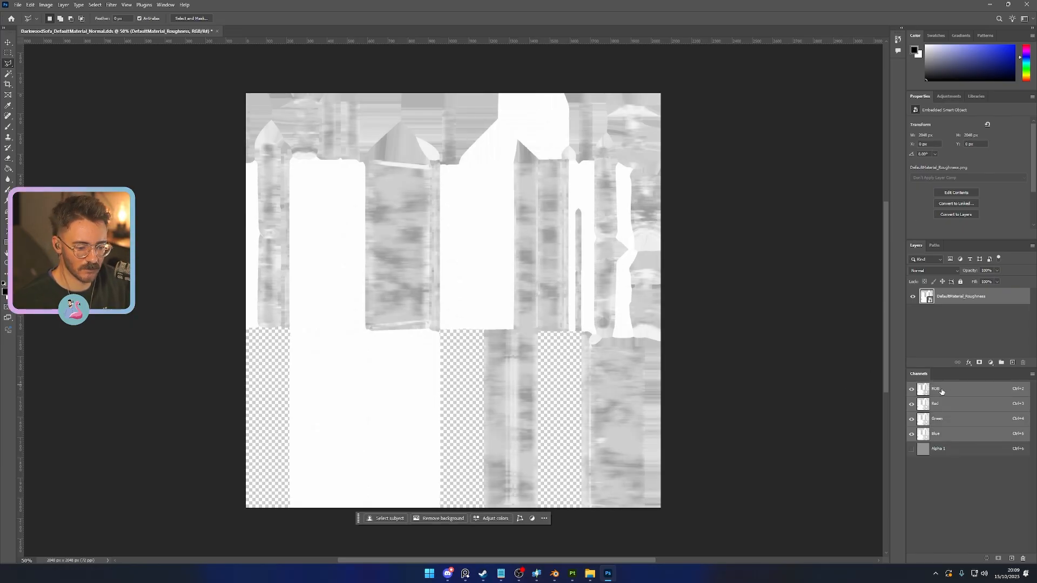
- Invert the DefaultMaterial_Roughness layer and save the document as DarkwoodSofa_DefaultMaterial_RoughnessSpecular.dds with Color + Alpha, BC3 8bpp (Linear) compression and auto-generated mip maps
{"action": "key", "text": "ctrl+i"}
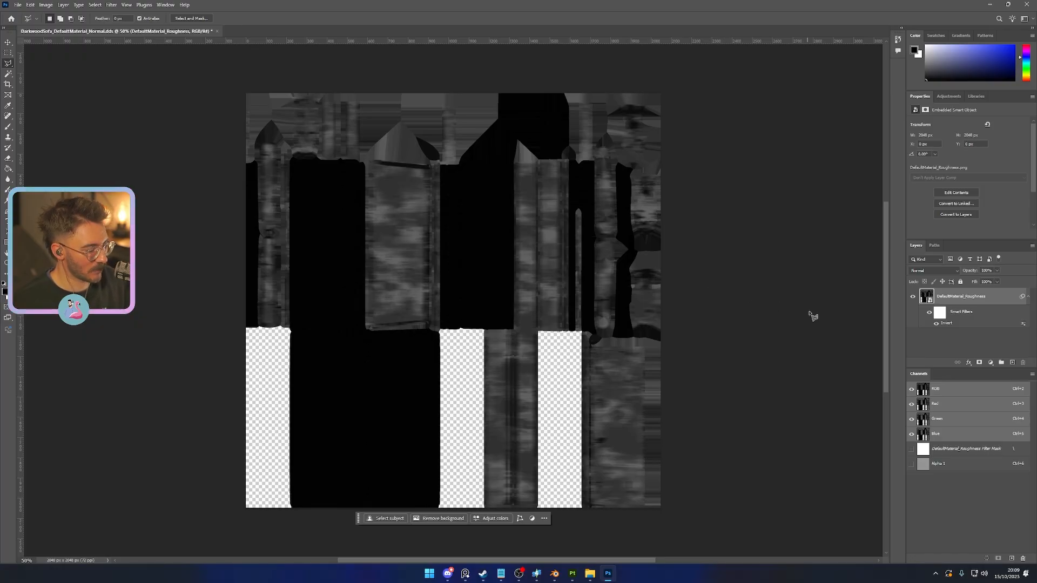
{"action": "key", "text": "ctrl+shift+s"}
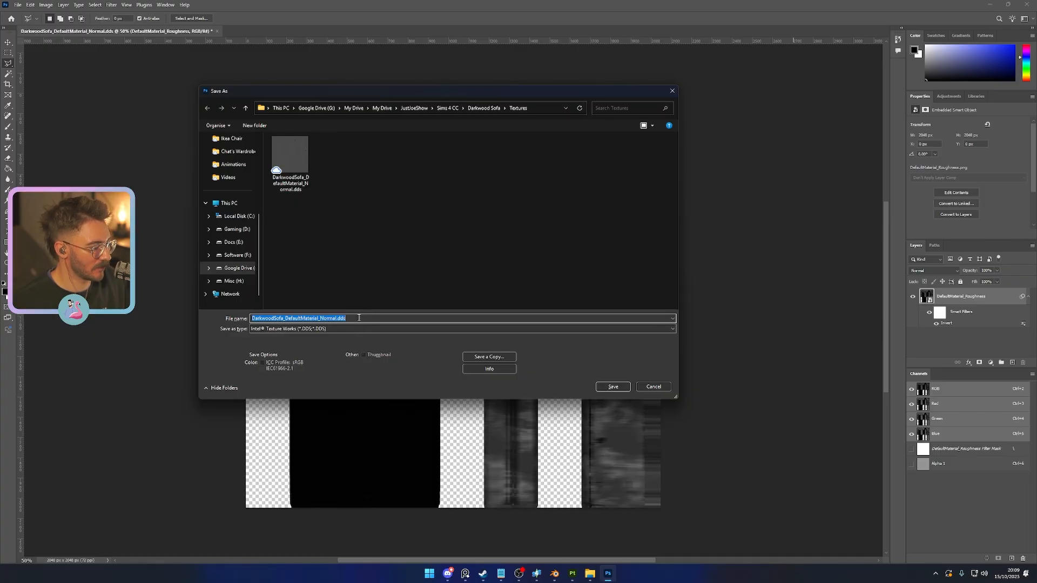
{"action": "left_click", "coordinate": [334, 319]}
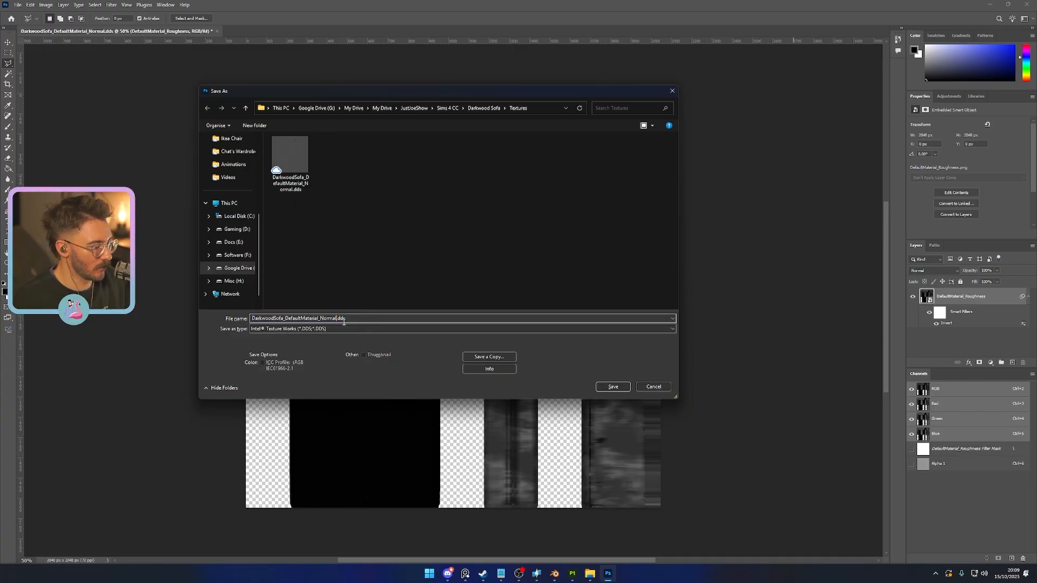
{"action": "key", "text": "BackSpace"}
{"action": "key", "text": "BackSpace"}
{"action": "key", "text": "BackSpace"}
{"action": "key", "text": "BackSpace"}
{"action": "key", "text": "BackSpace"}
{"action": "type", "text": "Roughn"}
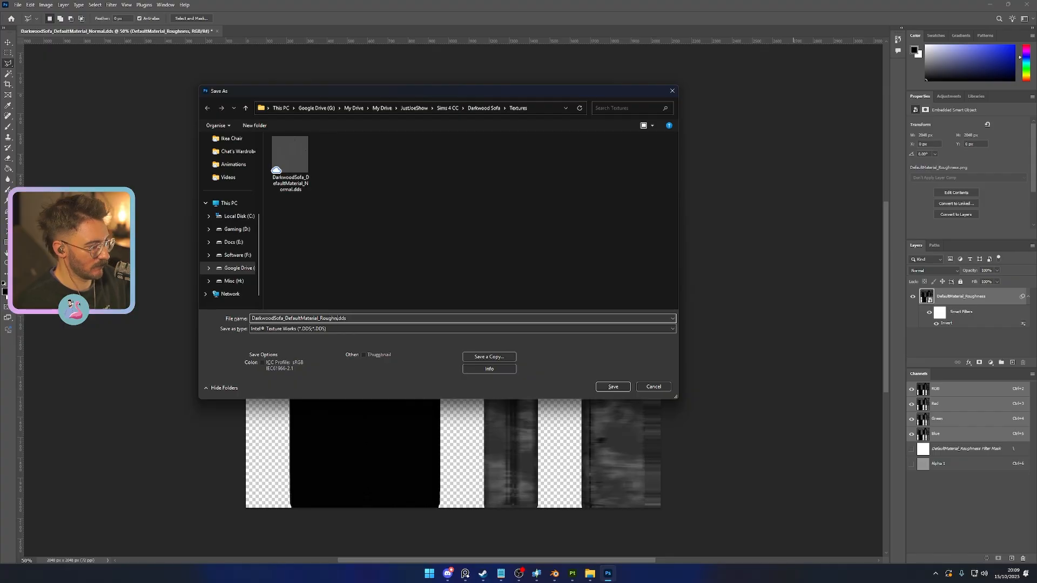
{"action": "type", "text": "essSpecular"}
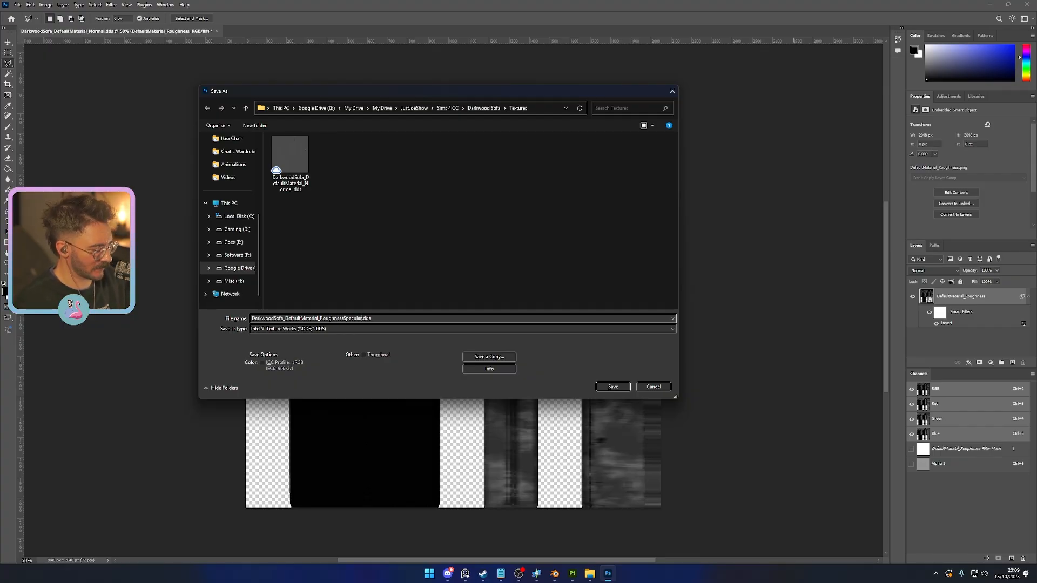
{"action": "key", "text": "Return"}
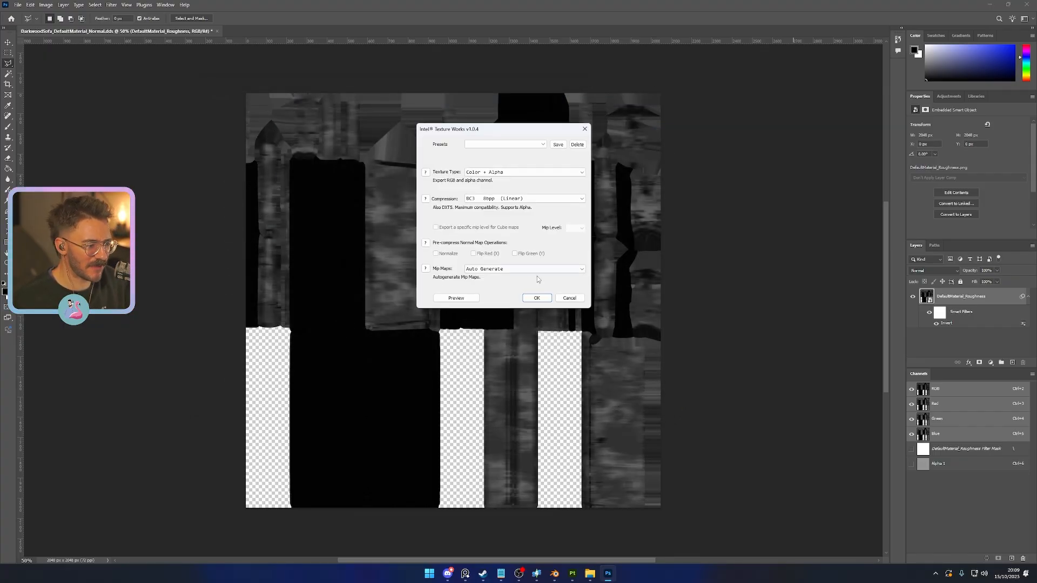
{"action": "left_click", "coordinate": [536, 298]}
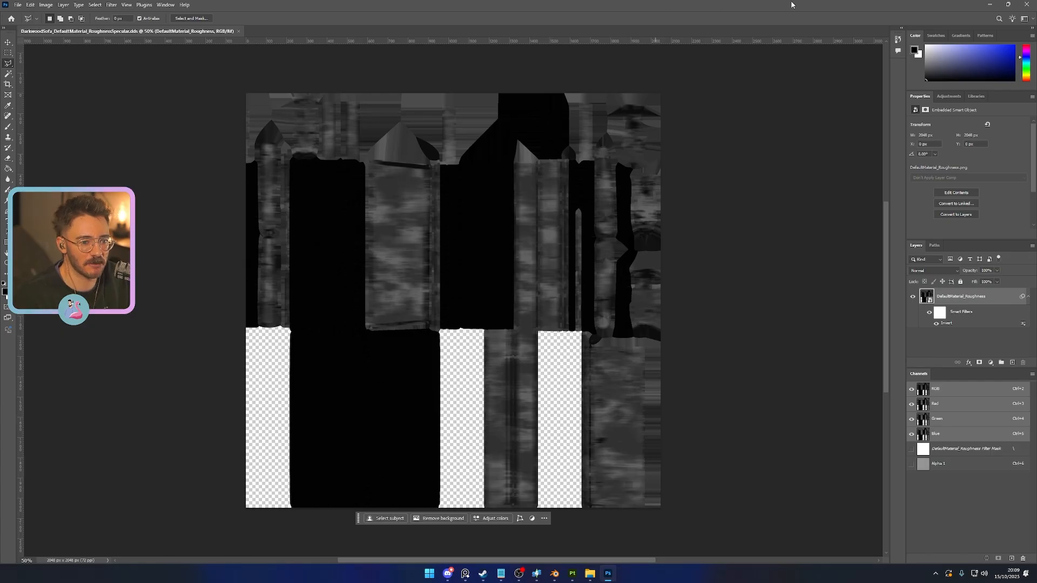
{"action": "left_click", "coordinate": [990, 4]}
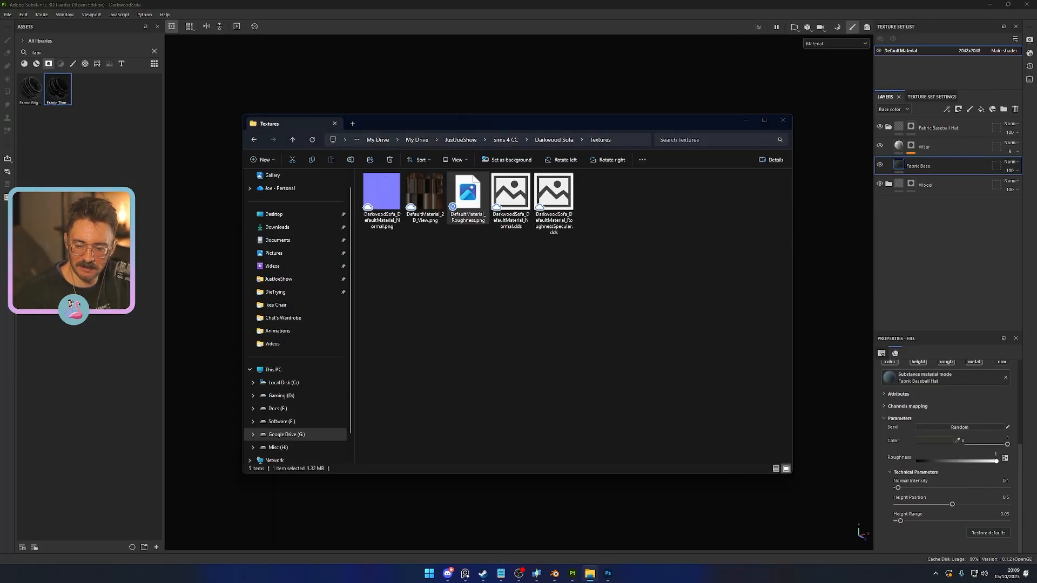
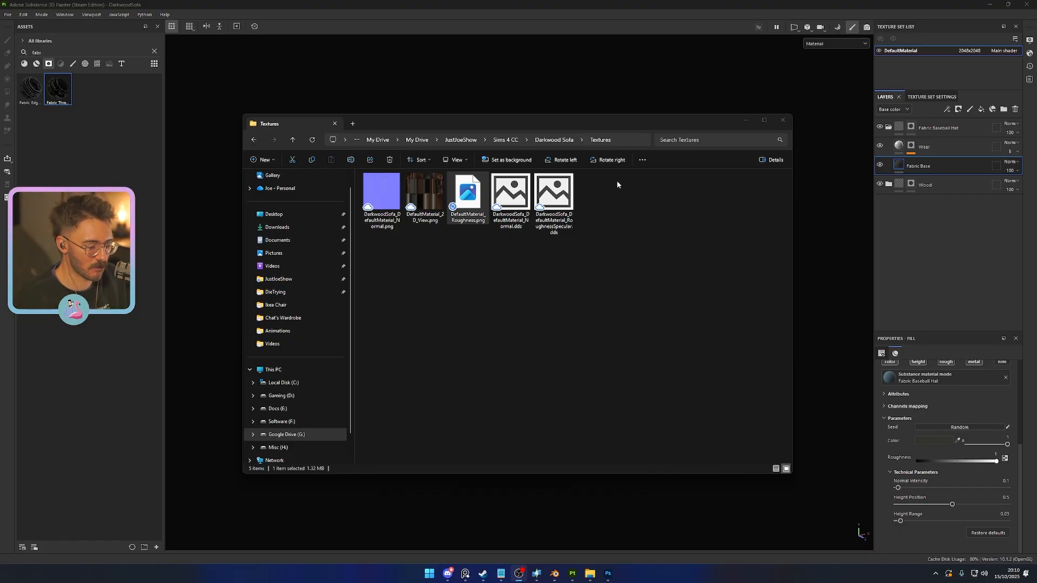
- Switch to Blender and save the DarkwoodSofa file
{"action": "left_click", "coordinate": [556, 574]}
{"action": "left_click", "coordinate": [603, 413]}
{"action": "key", "text": "ctrl+s"}
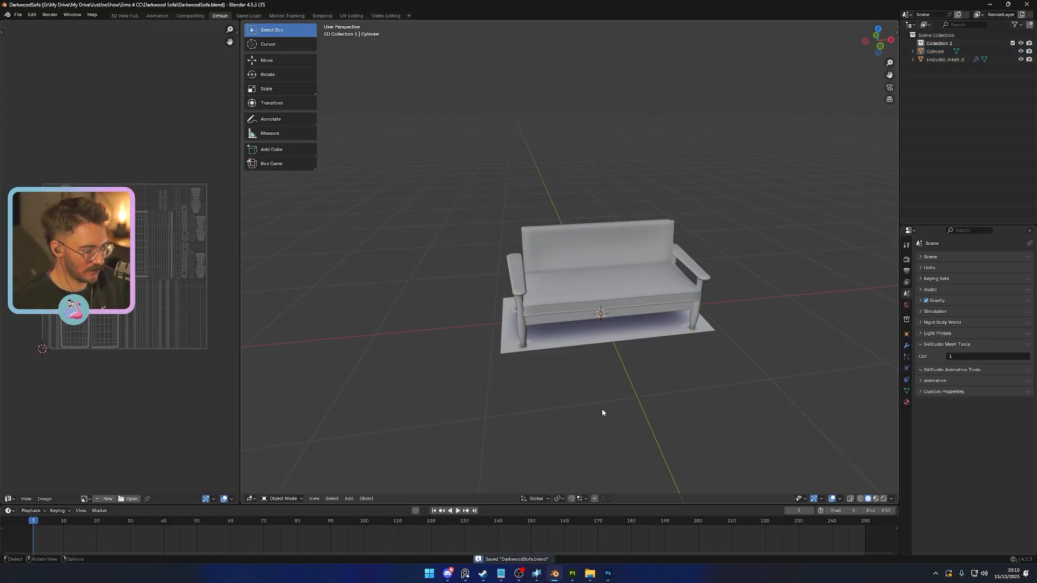
- Switch to Sims 4 Studio and import DarkwoodSofa.blend as the LOD 0 (High) mesh
{"action": "left_click", "coordinate": [536, 573]}
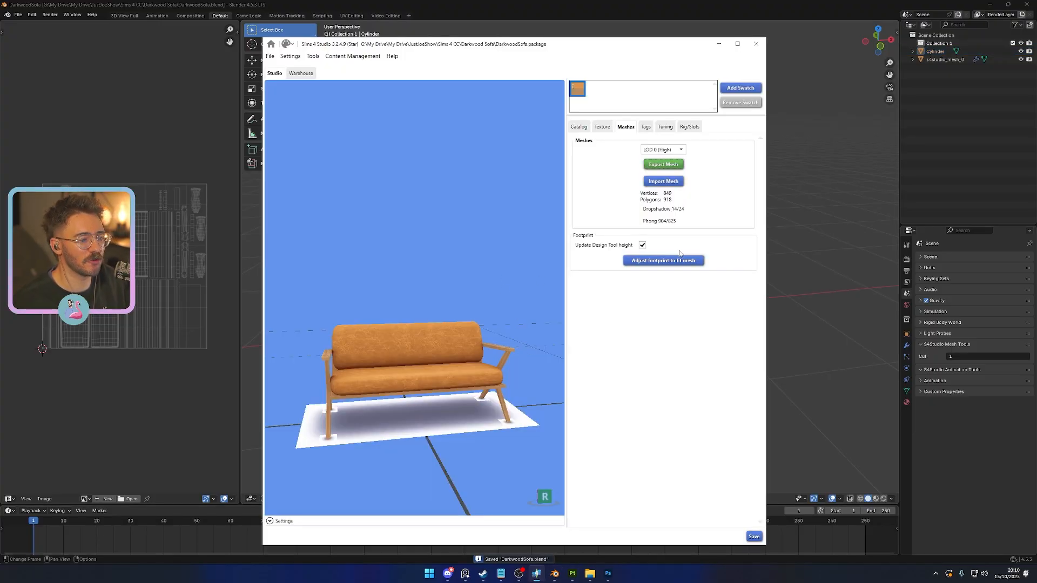
{"action": "left_click", "coordinate": [667, 183]}
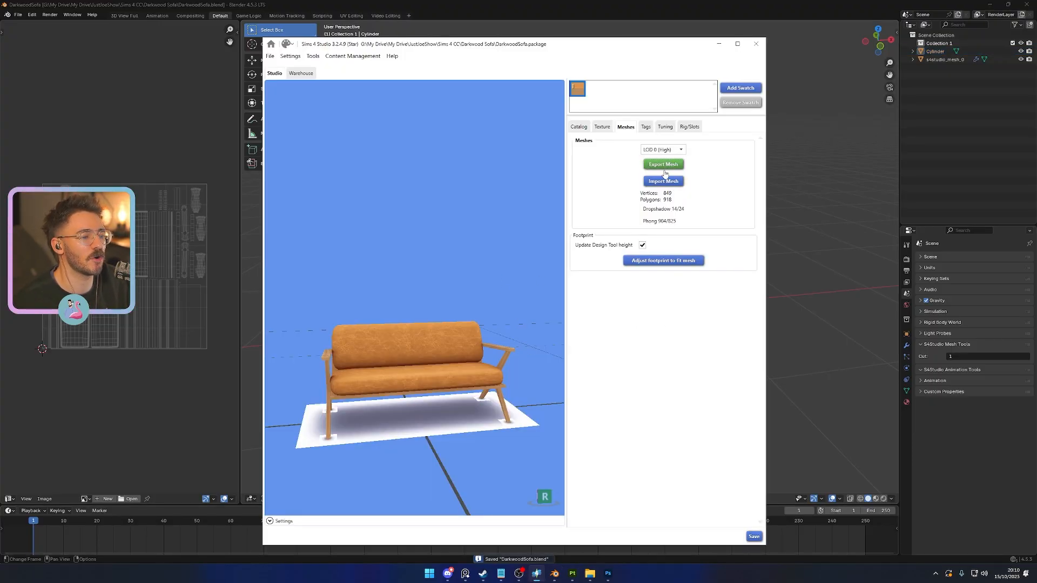
{"action": "double_click", "coordinate": [406, 114]}
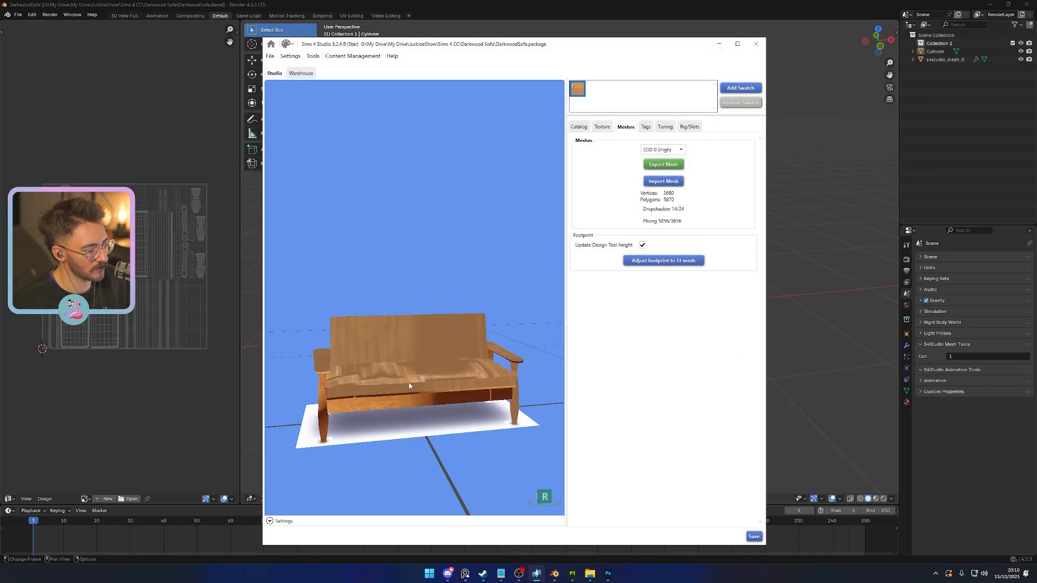
{"action": "left_click_drag", "start_coordinate": [444, 417], "coordinate": [497, 439]}
- Import DarkwoodSofa.blend as the mesh for both LOD 1 (Medium) and LOD 2 (Low)
{"action": "left_click", "coordinate": [663, 150]}
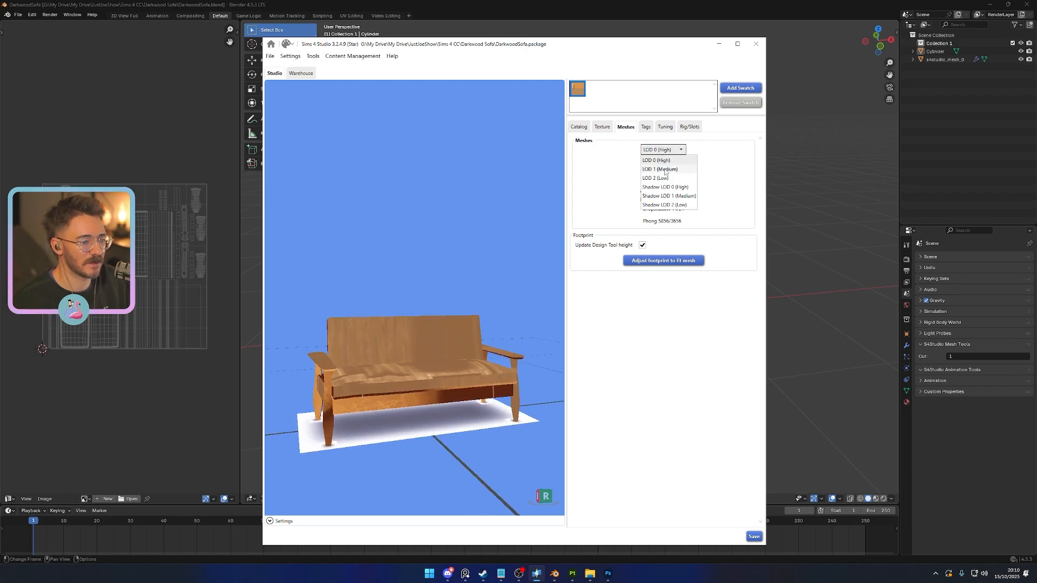
{"action": "left_click", "coordinate": [666, 163]}
{"action": "left_click", "coordinate": [670, 180]}
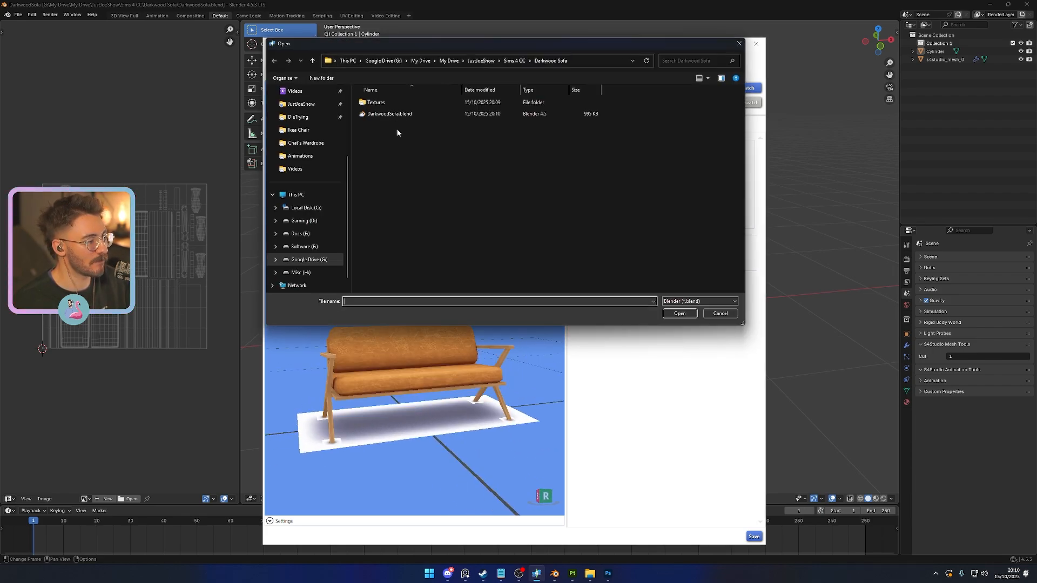
{"action": "left_click", "coordinate": [387, 114]}
{"action": "double_click", "coordinate": [387, 114]}
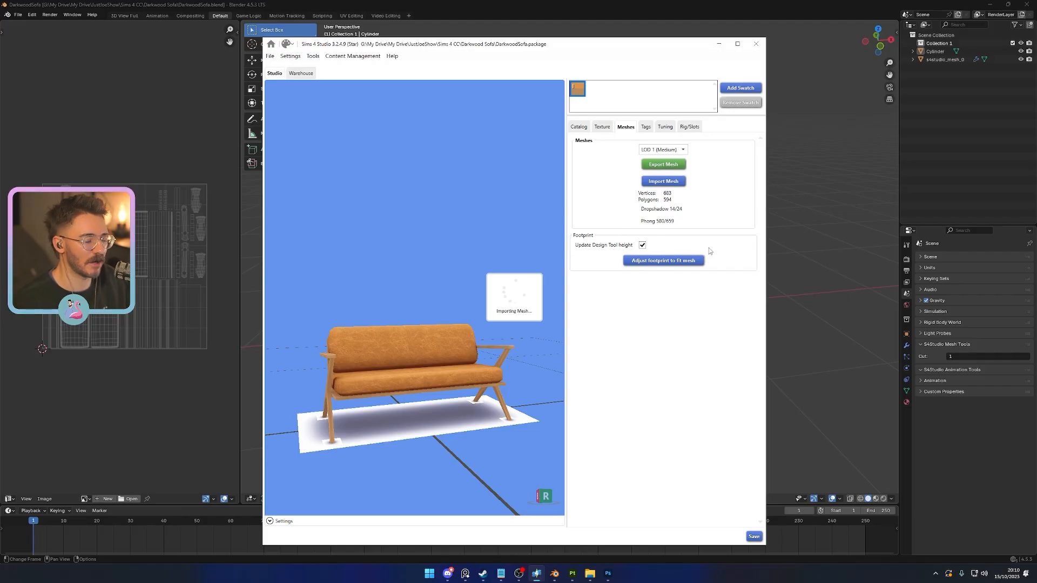
{"action": "left_click", "coordinate": [672, 150]}
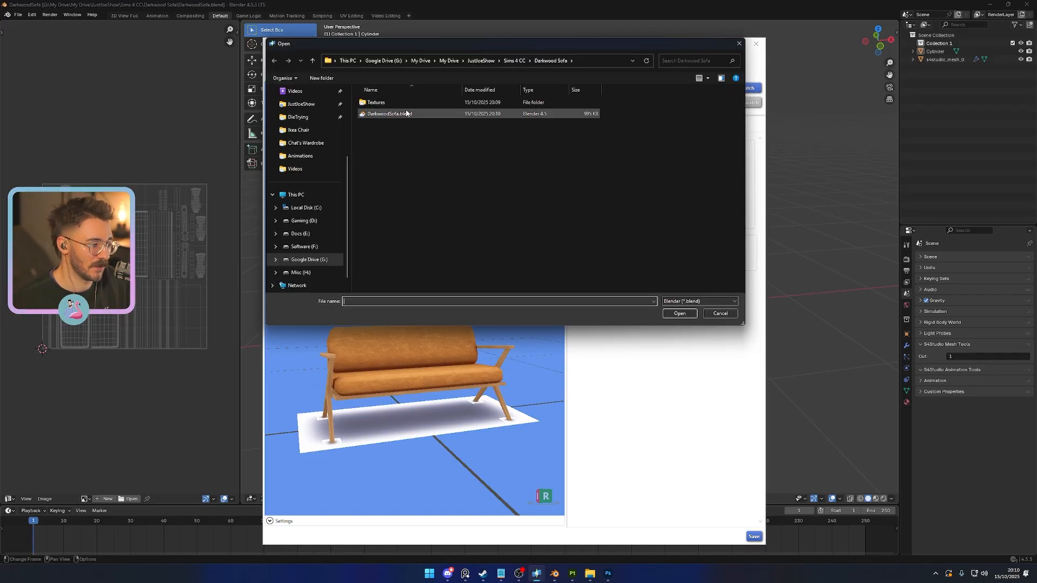
{"action": "double_click", "coordinate": [406, 113]}
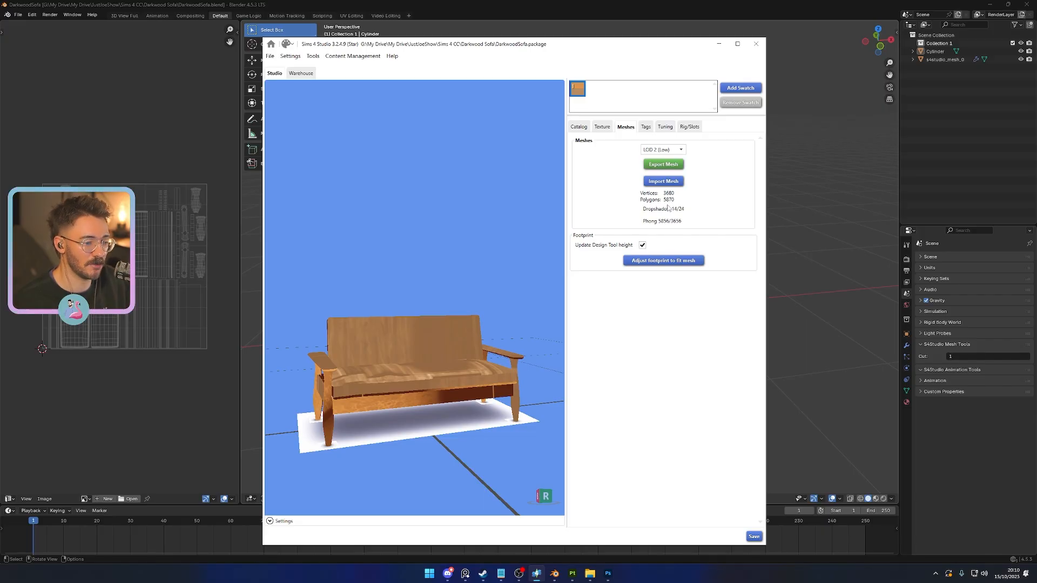
- Export the Shadow LOD 0 (High) mesh to the Darkwood Sofa folder as DarkwoodSofaShadow.blend
{"action": "left_click", "coordinate": [663, 150]}
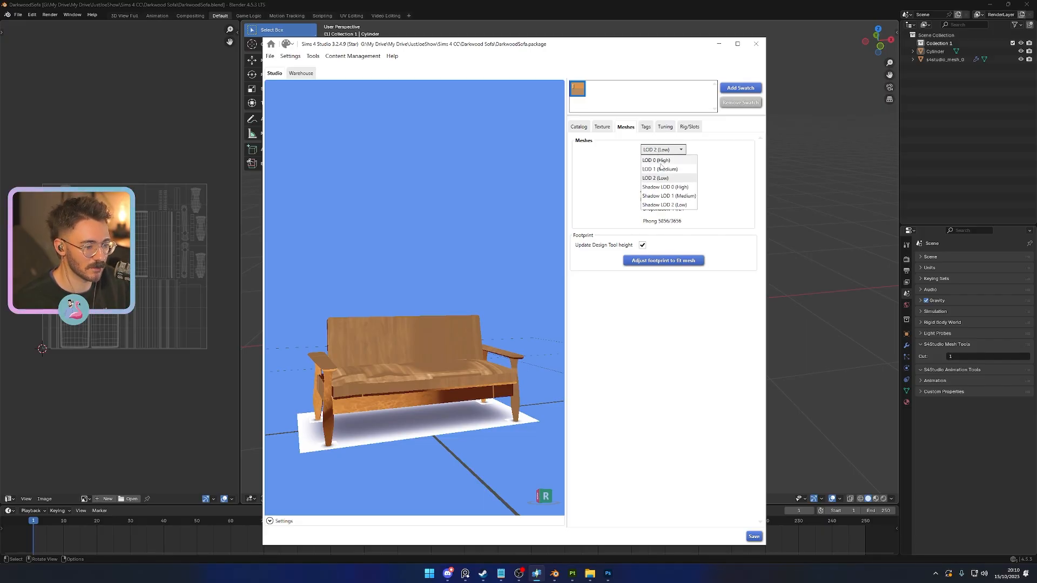
{"action": "left_click", "coordinate": [735, 185]}
{"action": "left_click", "coordinate": [662, 151]}
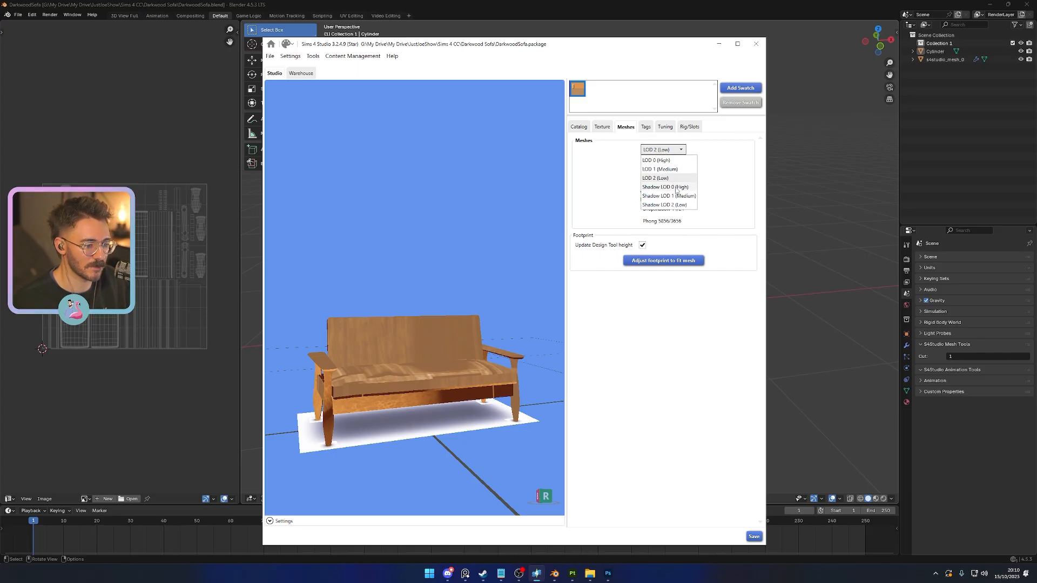
{"action": "left_click", "coordinate": [643, 186]}
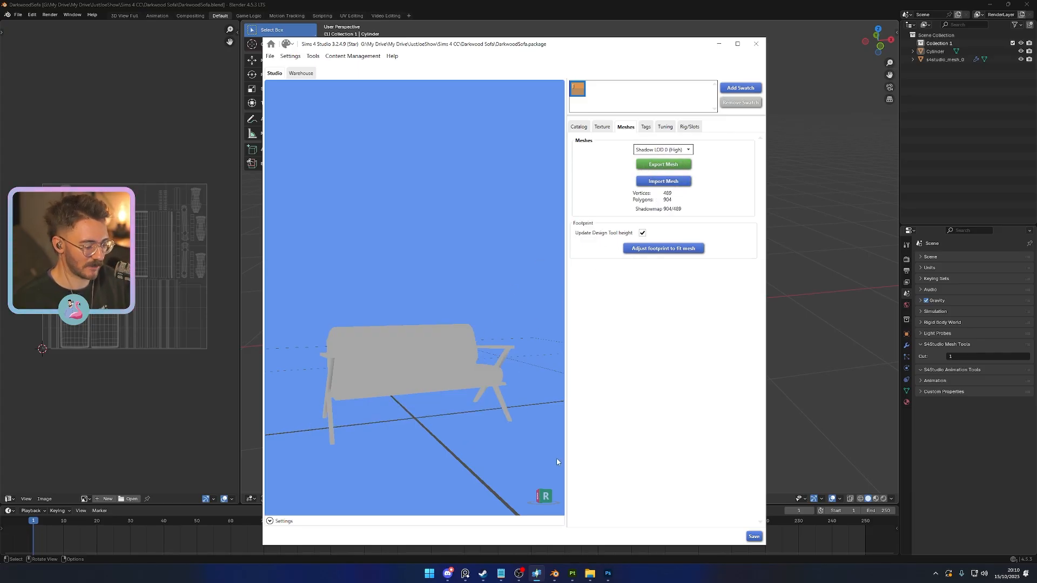
{"action": "left_click", "coordinate": [674, 164]}
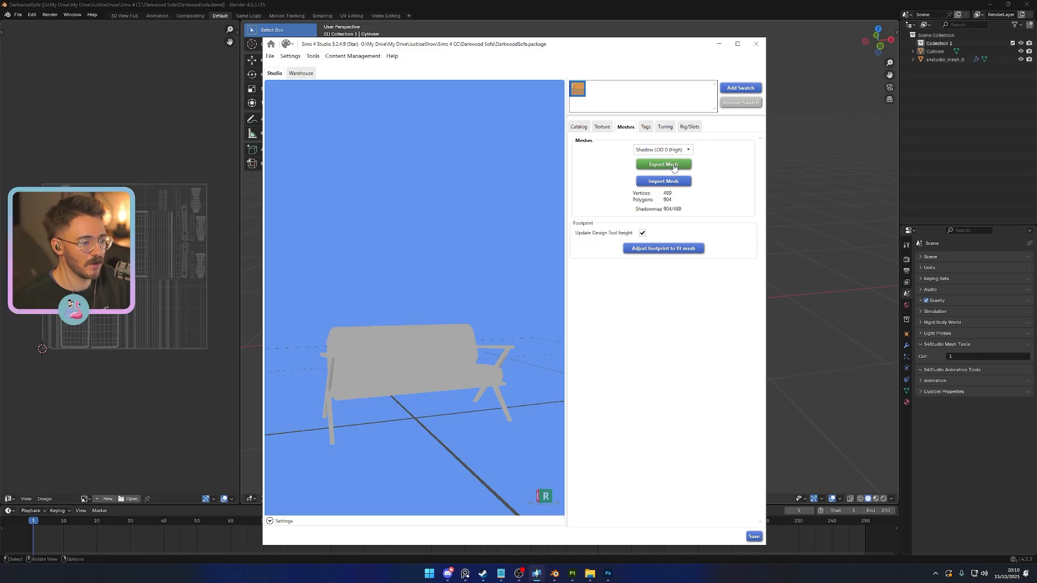
{"action": "left_click", "coordinate": [355, 271]}
{"action": "left_click", "coordinate": [351, 271]}
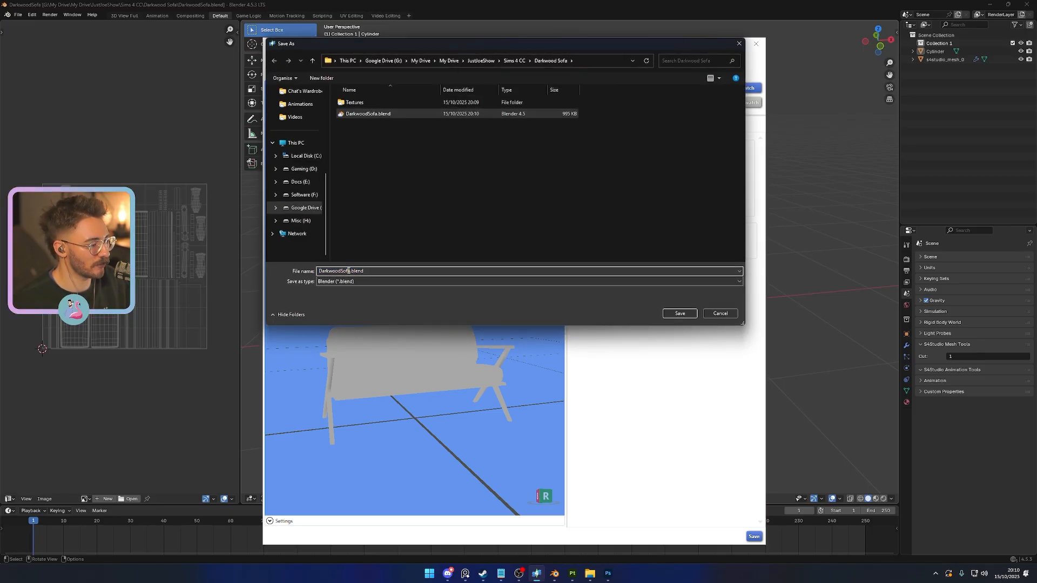
{"action": "type", "text": "Shadow"}
{"action": "key", "text": "Return"}
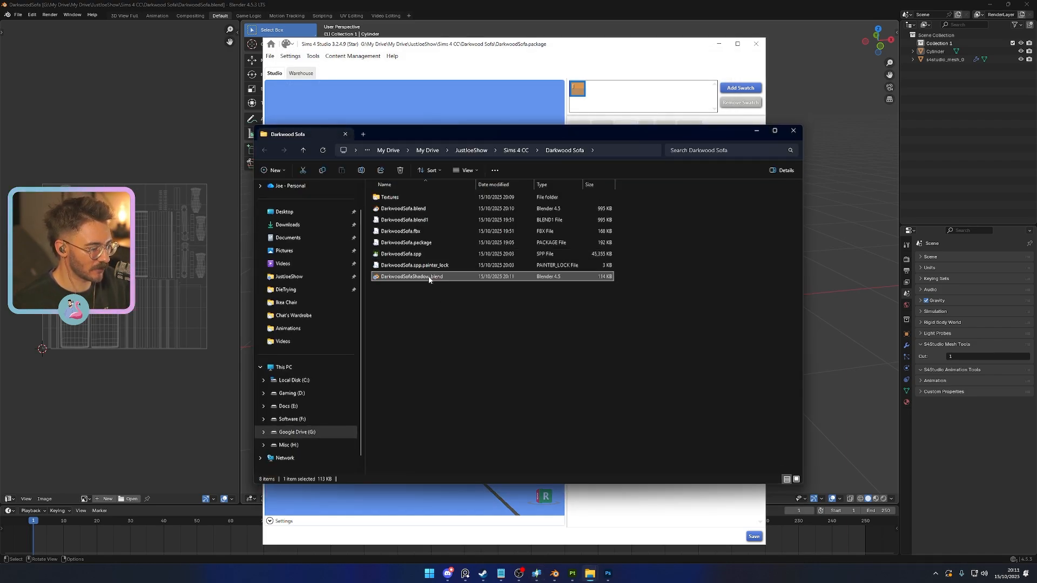
- Open DarkwoodSofaShadow.blend in Blender and copy the Cylinder sofa object from the DarkwoodSofa file
{"action": "double_click", "coordinate": [429, 279]}
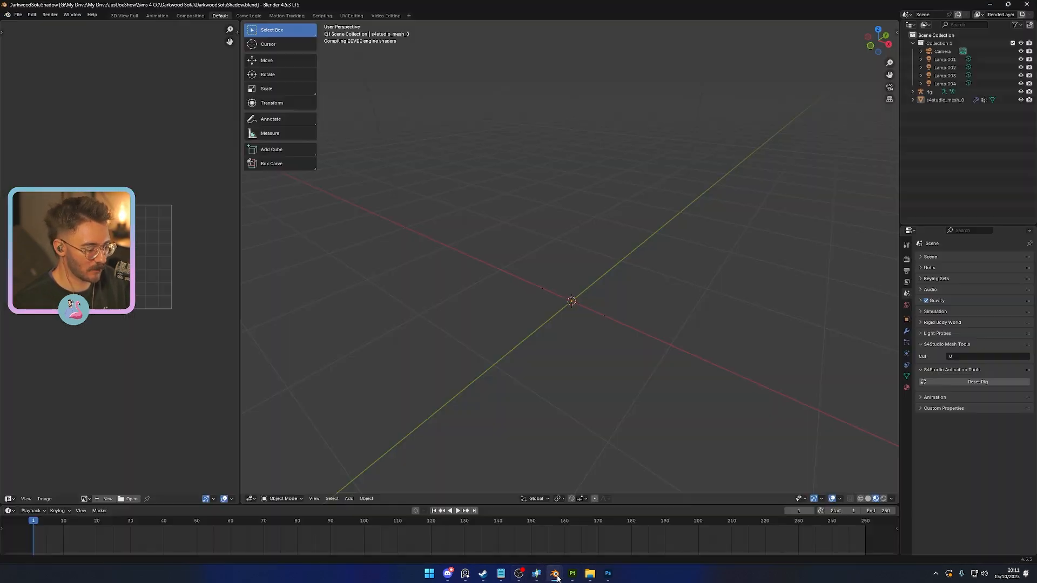
{"action": "left_click", "coordinate": [582, 544]}
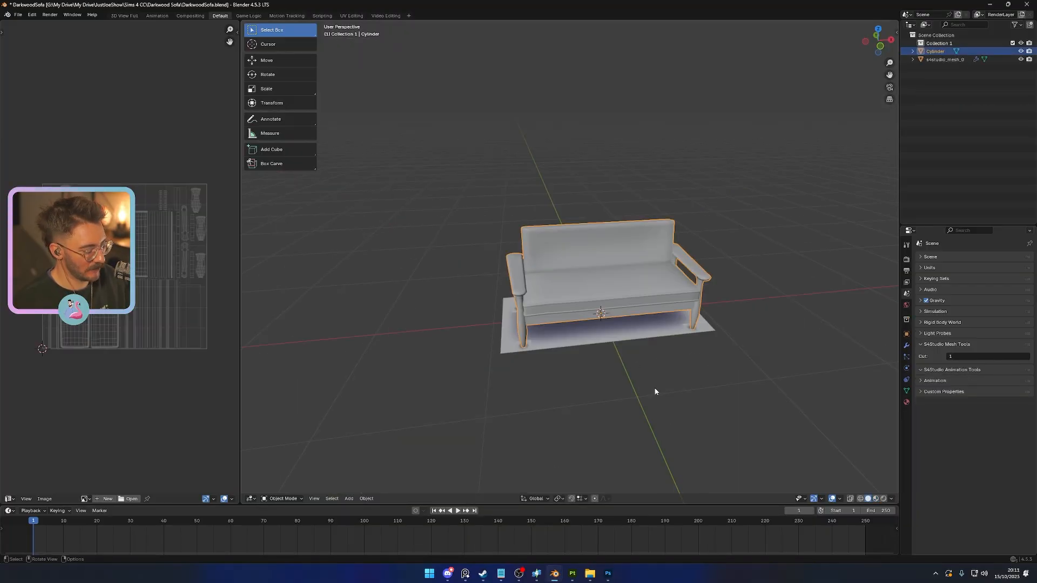
{"action": "key", "text": "ctrl+c"}
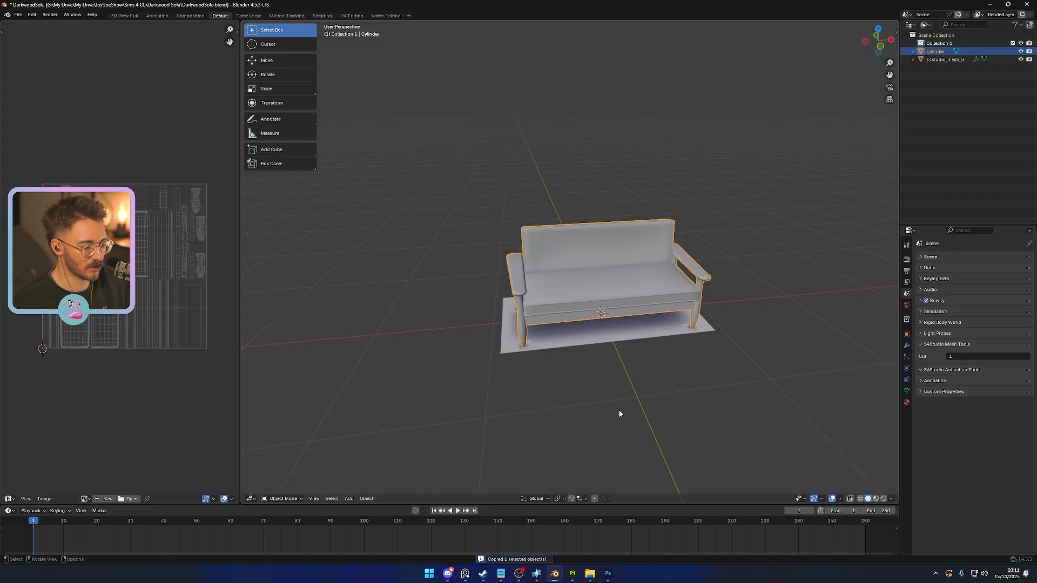
{"action": "mouse_move", "coordinate": [554, 573]}
{"action": "left_click", "coordinate": [518, 540]}
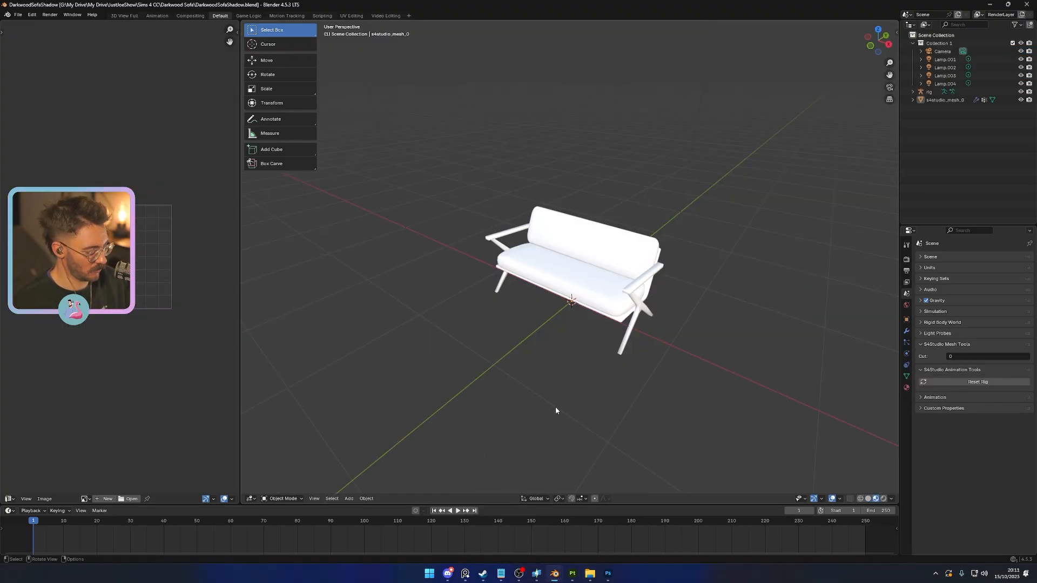
- Delete the camera, the four lamps and the rig from the DarkwoodSofaShadow scene
{"action": "middle_click_drag", "start_coordinate": [555, 411], "coordinate": [584, 404]}
{"action": "left_click", "coordinate": [942, 51]}
{"action": "left_click", "coordinate": [952, 84], "text": "shift"}
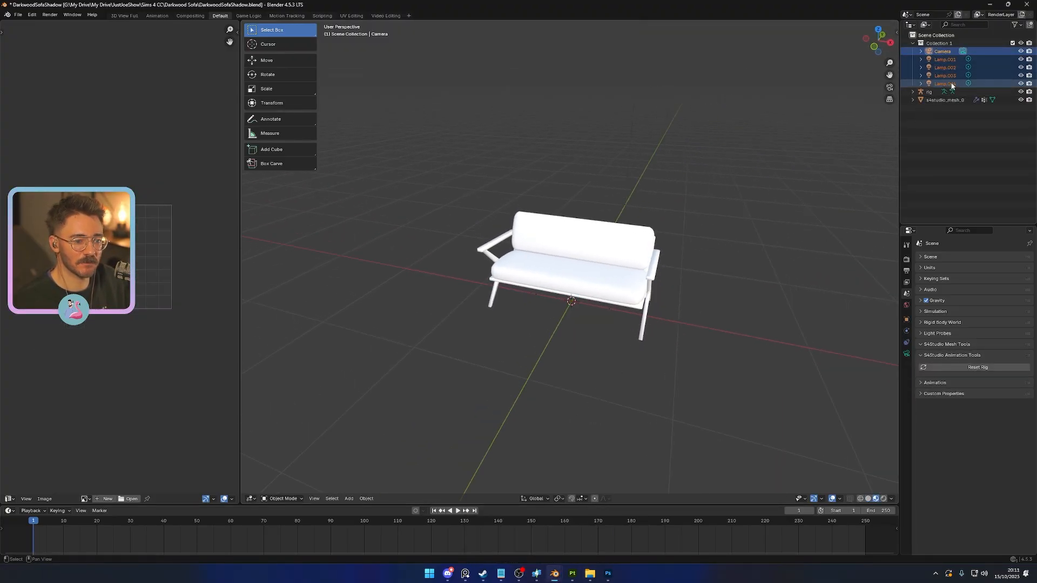
{"action": "key", "text": "Delete"}
{"action": "left_click", "coordinate": [937, 51]}
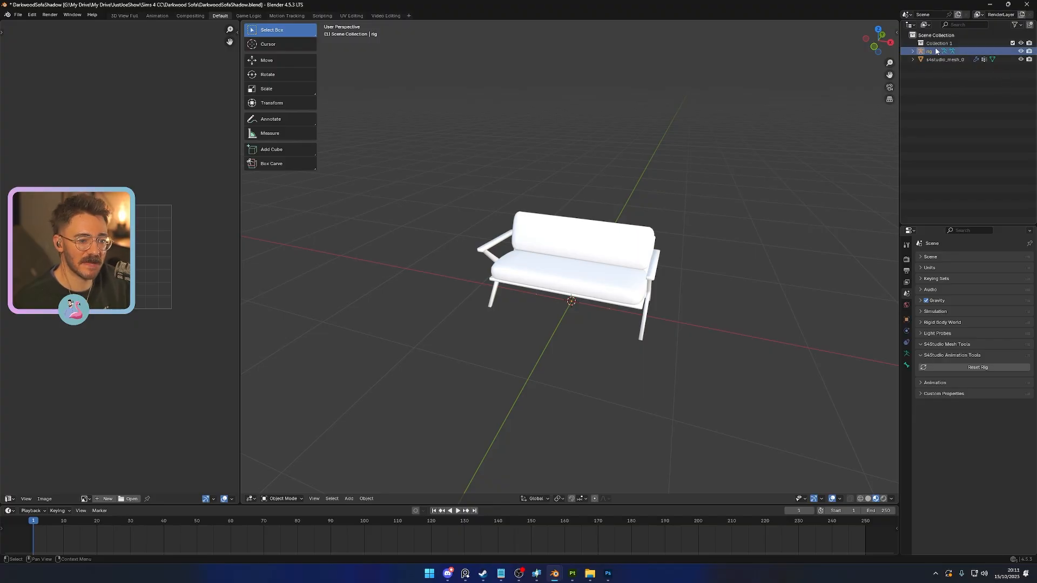
{"action": "key", "text": "Delete"}
- Paste the copied sofa into the shadow scene and delete the original s4studio_mesh_0 object
{"action": "left_click", "coordinate": [937, 51]}
{"action": "left_click", "coordinate": [652, 343]}
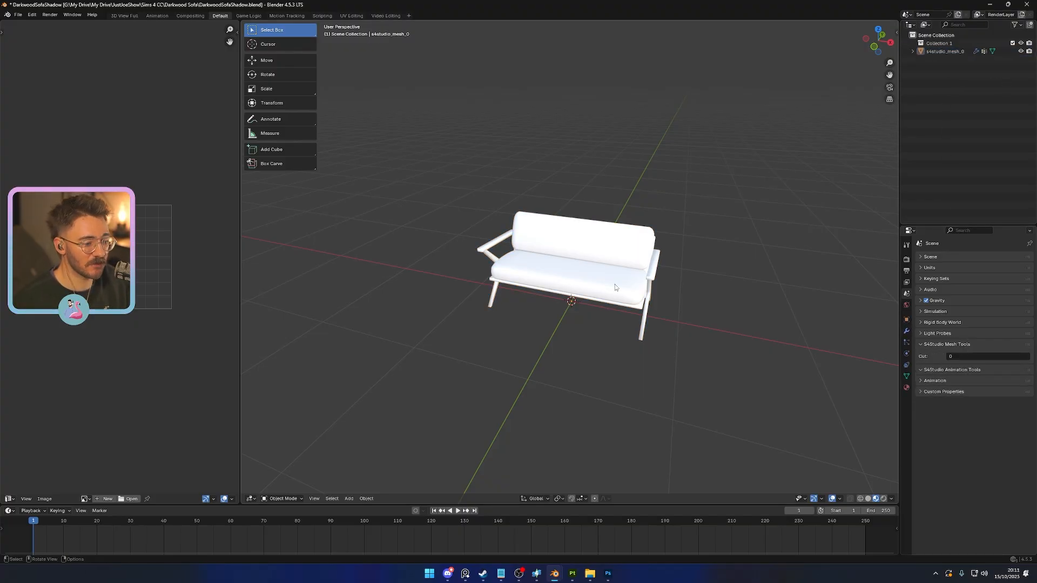
{"action": "left_click", "coordinate": [615, 284]}
{"action": "key", "text": "ctrl+v"}
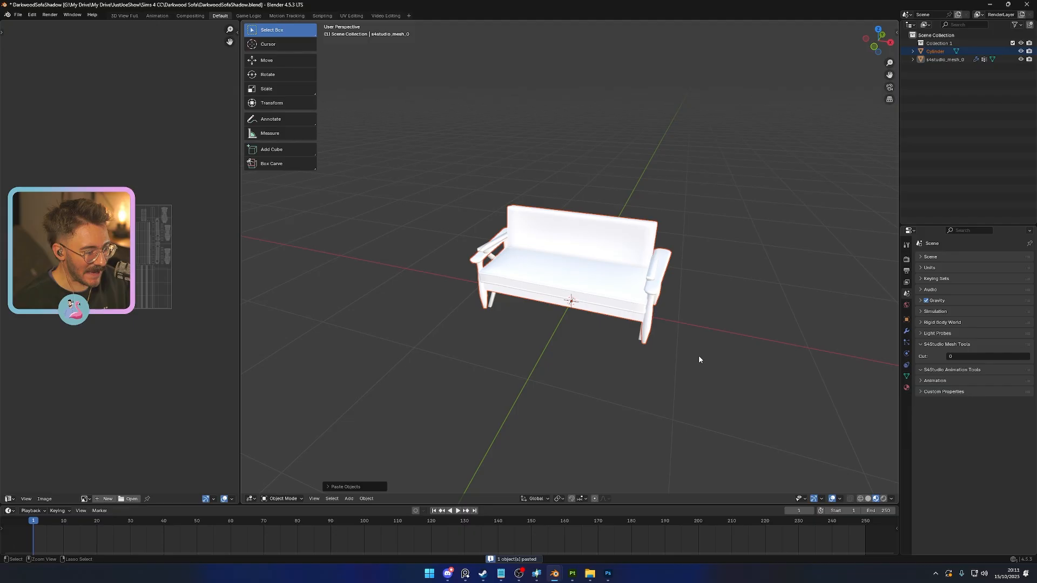
{"action": "key", "text": "Delete"}
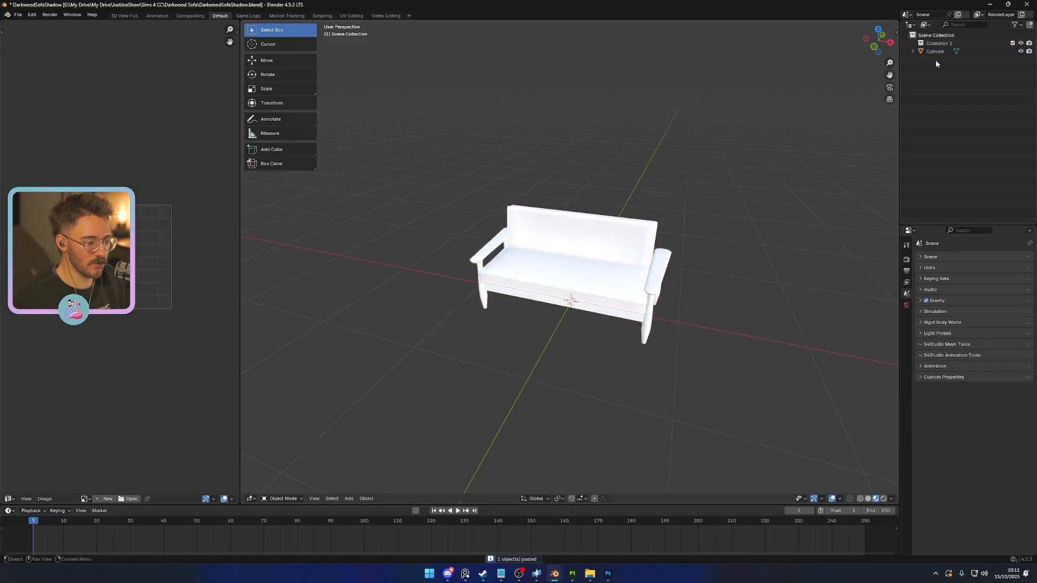
- Set the Cylinder sofa's S4Studio cut number to 0 and save the shadow file
{"action": "left_click", "coordinate": [936, 52]}
{"action": "left_click", "coordinate": [966, 356]}
{"action": "type", "text": "0"}
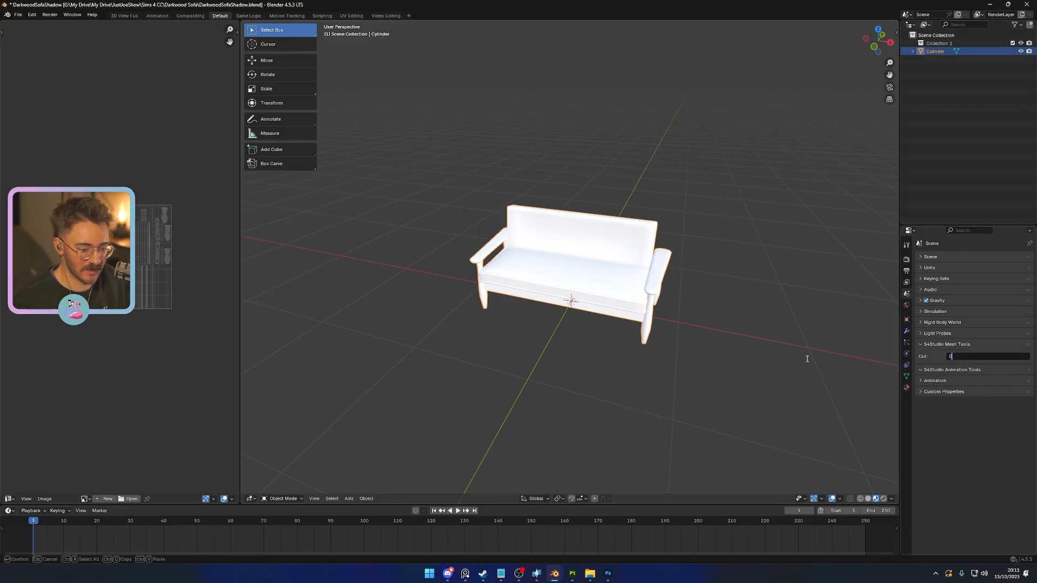
{"action": "key", "text": "Return"}
{"action": "key", "text": "ctrl+s"}
- Add a Decimate modifier to the Cylinder sofa mesh
{"action": "middle_click_drag", "start_coordinate": [756, 357], "coordinate": [586, 358]}
{"action": "scroll", "coordinate": [643, 352], "scroll_direction": "up", "scroll_amount": 3}
{"action": "key", "text": "Tab"}
{"action": "left_click", "coordinate": [906, 331]}
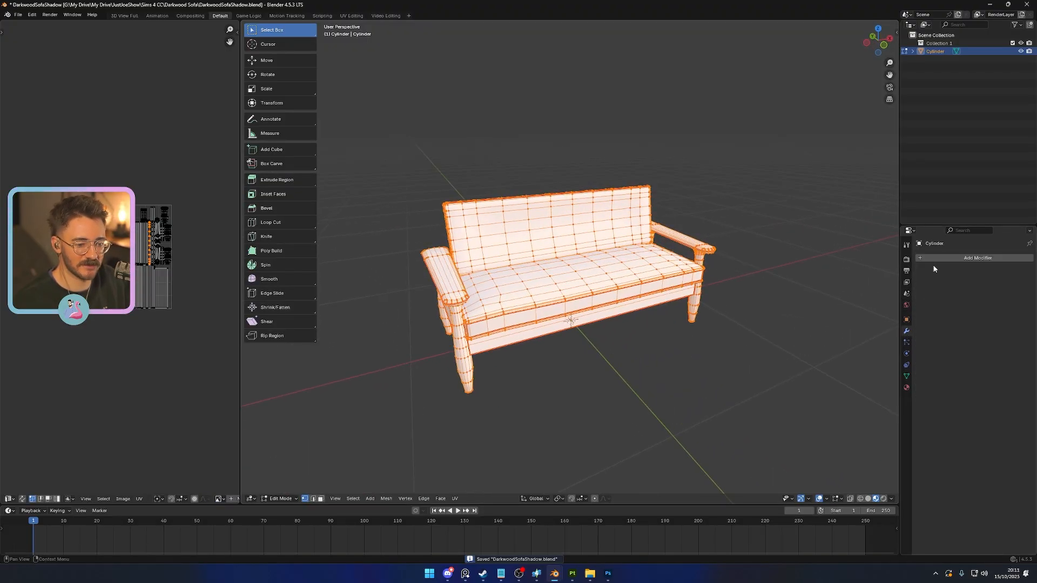
{"action": "left_click", "coordinate": [975, 258]}
{"action": "type", "text": "de"}
{"action": "left_click", "coordinate": [894, 279]}
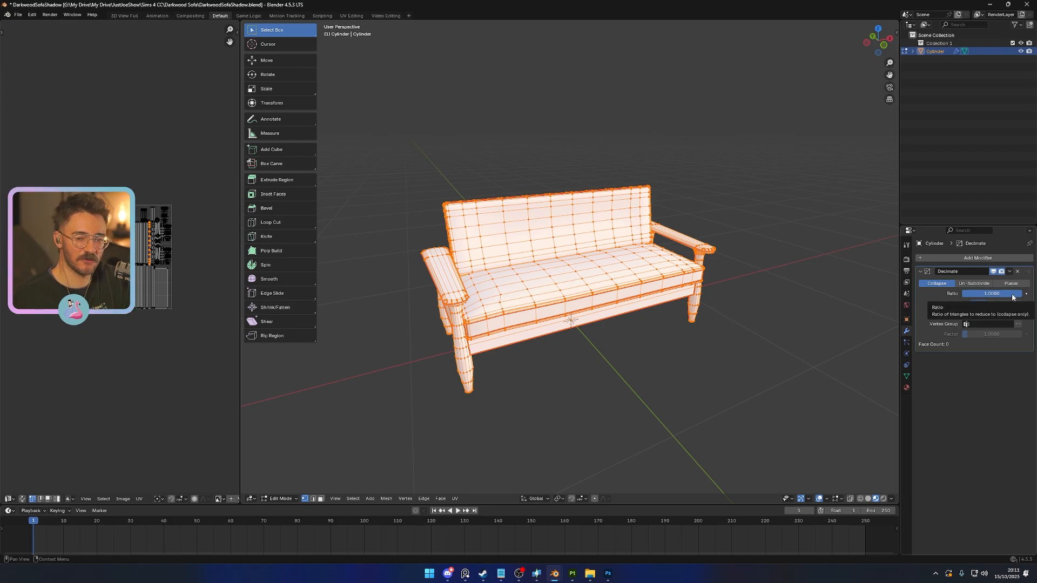
- Set the Decimate ratio to 0.2 and apply the modifier to the sofa in Object Mode
{"action": "left_click_drag", "start_coordinate": [1012, 296], "coordinate": [974, 296]}
{"action": "key", "text": "Tab"}
{"action": "left_click", "coordinate": [976, 295]}
{"action": "key", "text": "BackSpace"}
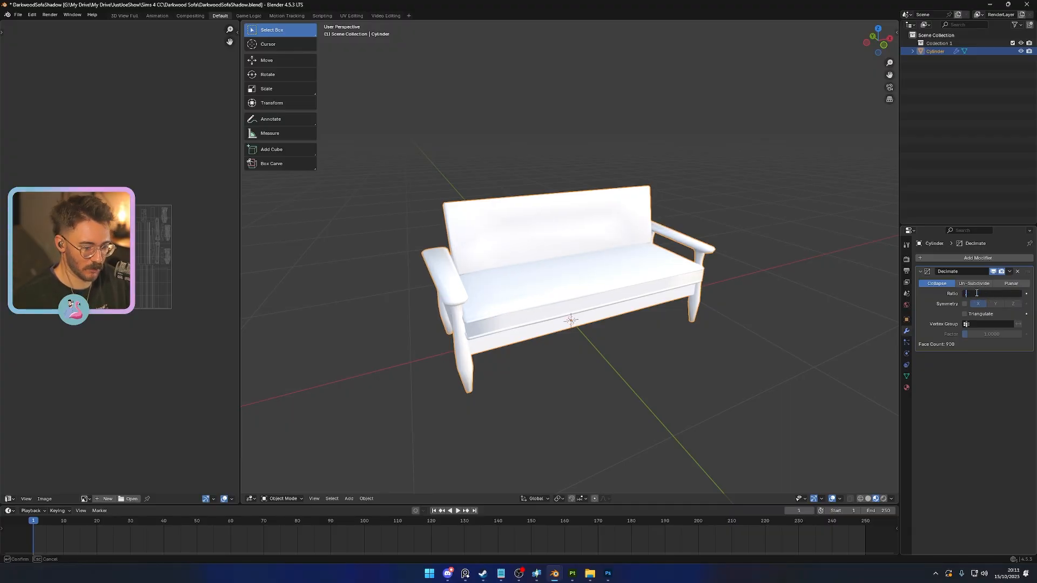
{"action": "type", "text": ".2"}
{"action": "key", "text": "Return"}
{"action": "key", "text": "ctrl+a"}
- Check the decimated sofa's topology in Edit Mode and save DarkwoodSofaShadow.blend
{"action": "key", "text": "Tab"}
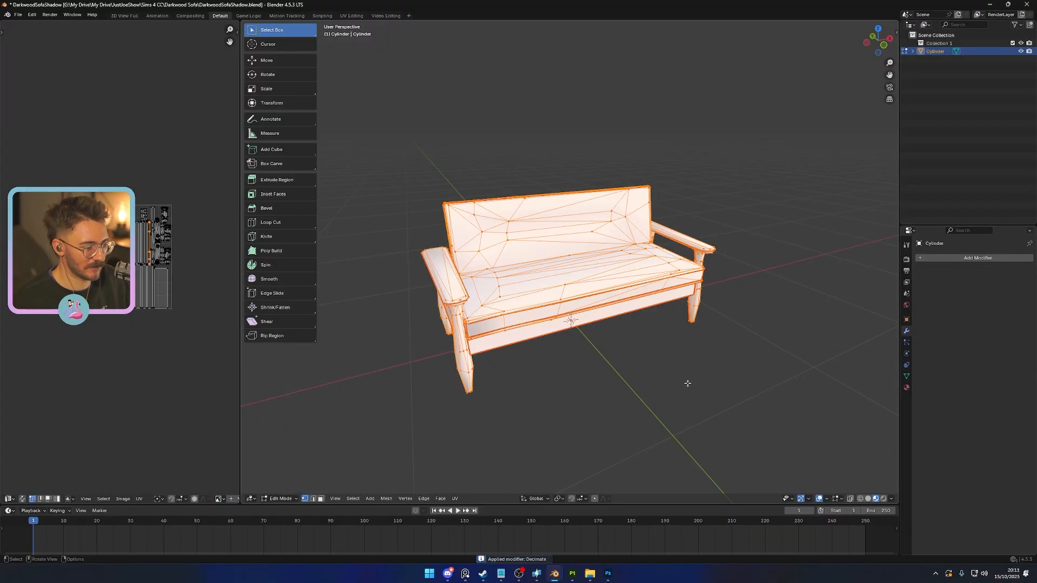
{"action": "key", "text": "Tab"}
{"action": "left_click", "coordinate": [687, 387]}
{"action": "key", "text": "Tab"}
{"action": "middle_click_drag", "start_coordinate": [688, 387], "coordinate": [638, 385]}
{"action": "key", "text": "Tab"}
{"action": "scroll", "coordinate": [589, 394], "scroll_direction": "down", "scroll_amount": 2}
{"action": "key", "text": "ctrl+s"}
{"action": "scroll", "coordinate": [592, 391], "scroll_direction": "up", "scroll_amount": 2}
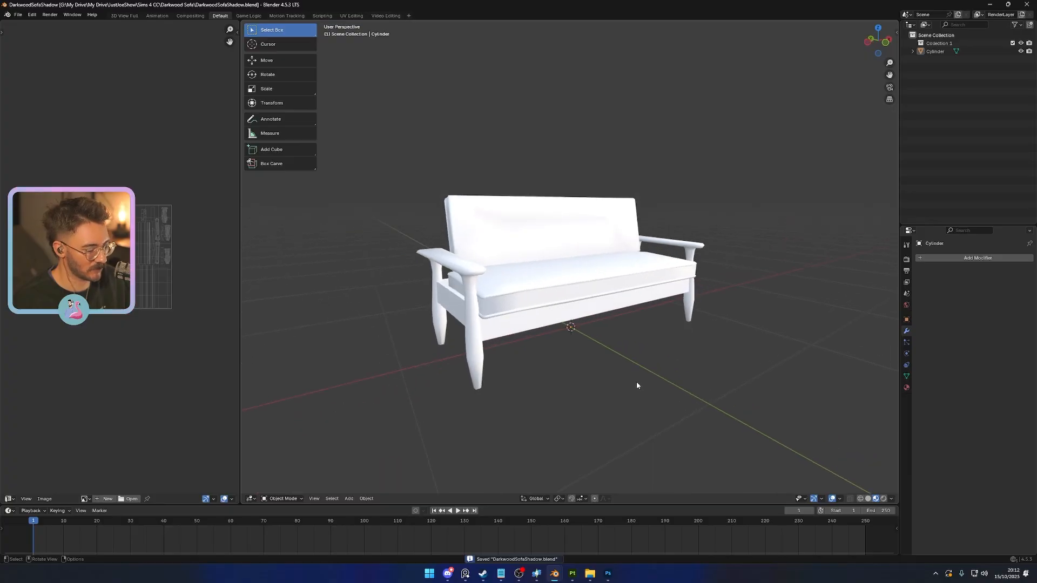
- Switch to Sims 4 Studio and import DarkwoodSofaShadow.blend as the Shadow LOD 0 (High) mesh
{"action": "left_click", "coordinate": [537, 573]}
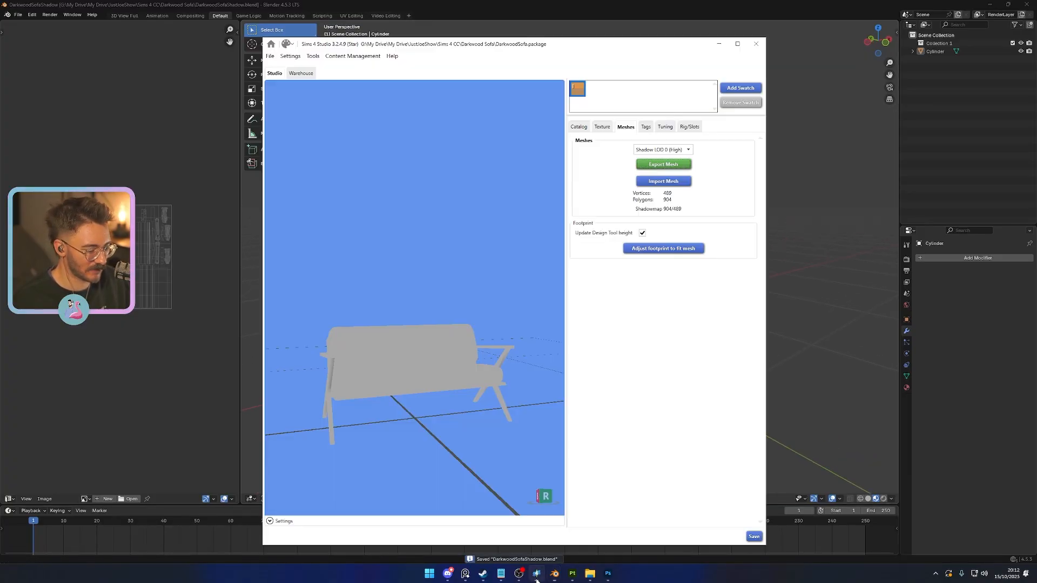
{"action": "left_click", "coordinate": [664, 181]}
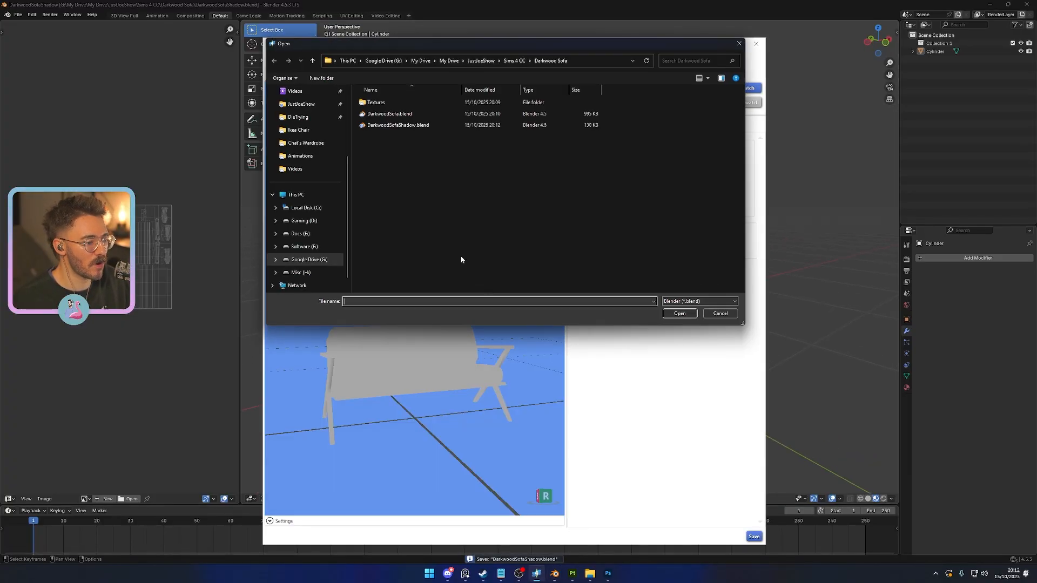
{"action": "left_click", "coordinate": [394, 132]}
{"action": "double_click", "coordinate": [394, 131]}
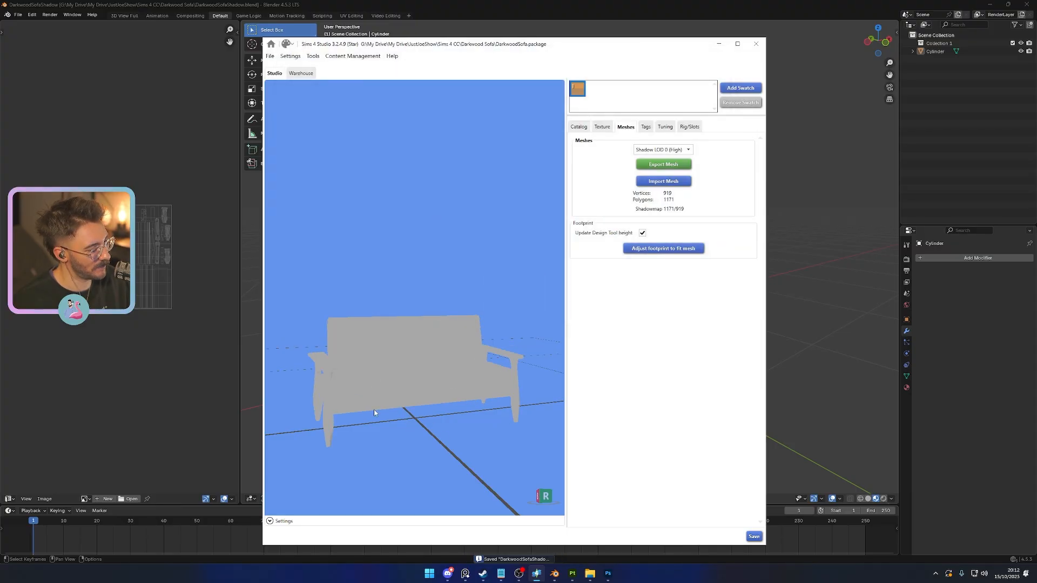
{"action": "left_click_drag", "start_coordinate": [448, 344], "coordinate": [526, 303]}
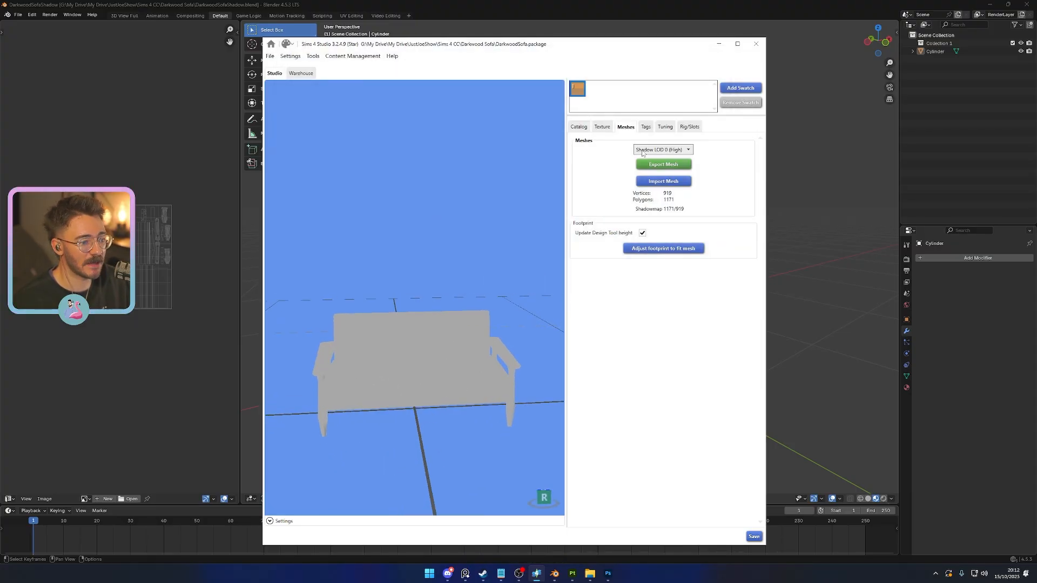
- Import DarkwoodSofaShadow.blend as the Shadow LOD 1 (Medium) mesh
{"action": "left_click", "coordinate": [662, 150]}
{"action": "left_click", "coordinate": [663, 194]}
{"action": "left_click", "coordinate": [663, 181]}
{"action": "double_click", "coordinate": [474, 257]}
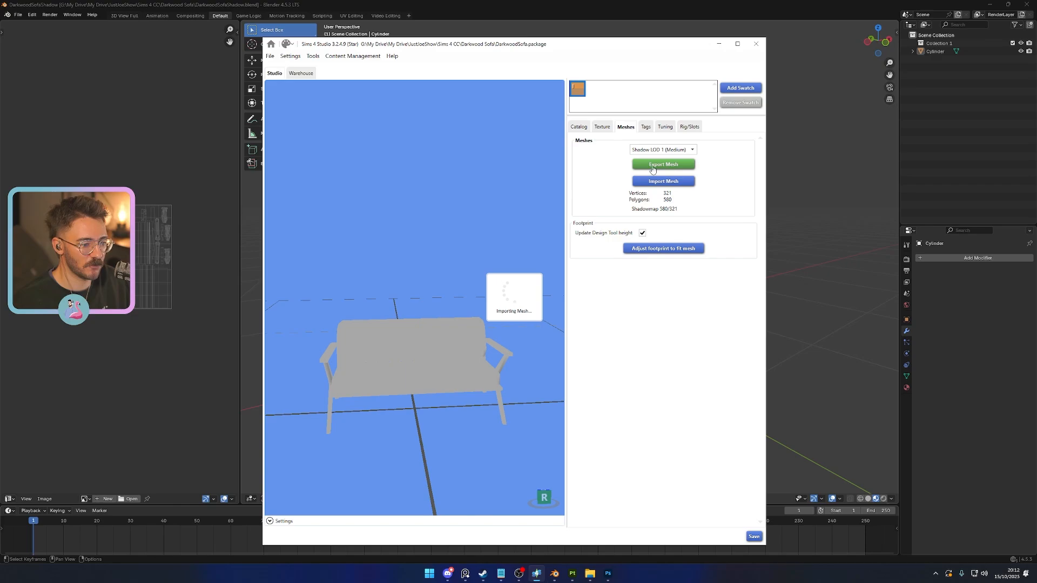
- Import DarkwoodSofaShadow.blend as the Shadow LOD 2 (Low) mesh
{"action": "left_click", "coordinate": [643, 153]}
{"action": "left_click", "coordinate": [645, 205]}
{"action": "left_click", "coordinate": [663, 181]}
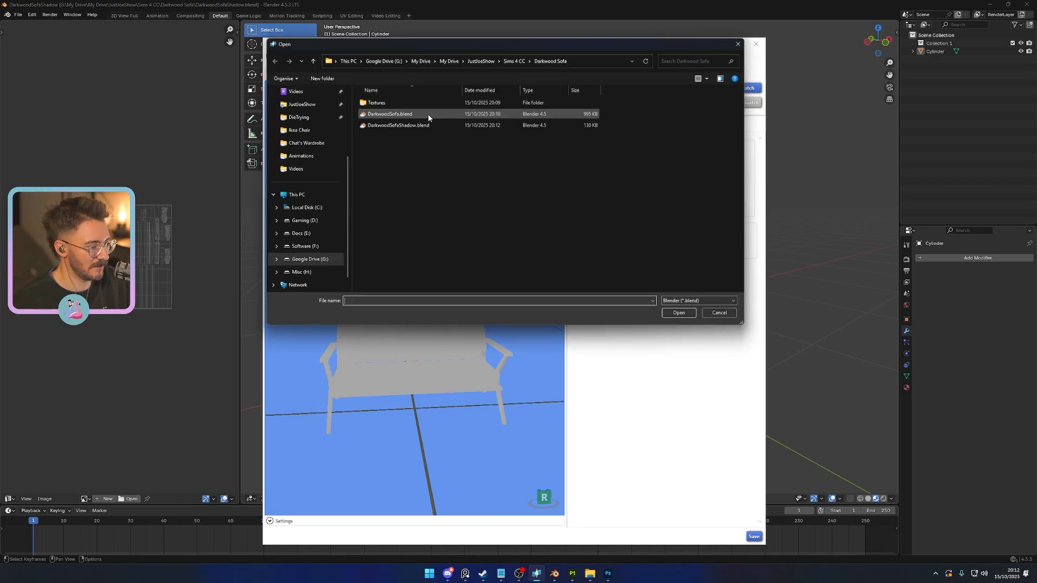
{"action": "double_click", "coordinate": [424, 124]}
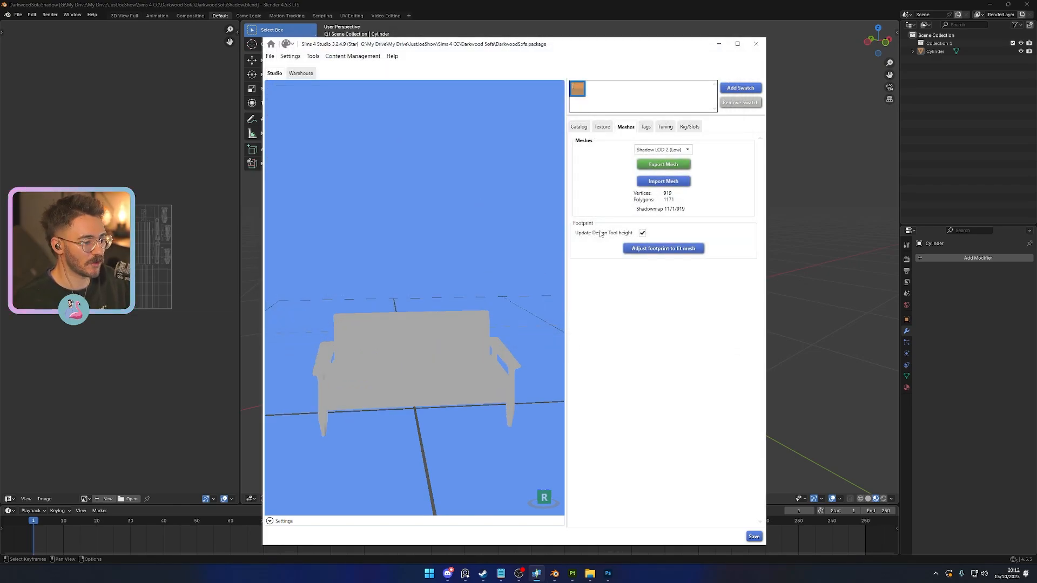
- Show the LOD 0 (High) mesh and import DefaultMaterial_2D_View.png as the sofa's Diffuse texture
{"action": "left_click", "coordinate": [663, 150]}
{"action": "left_click", "coordinate": [657, 157]}
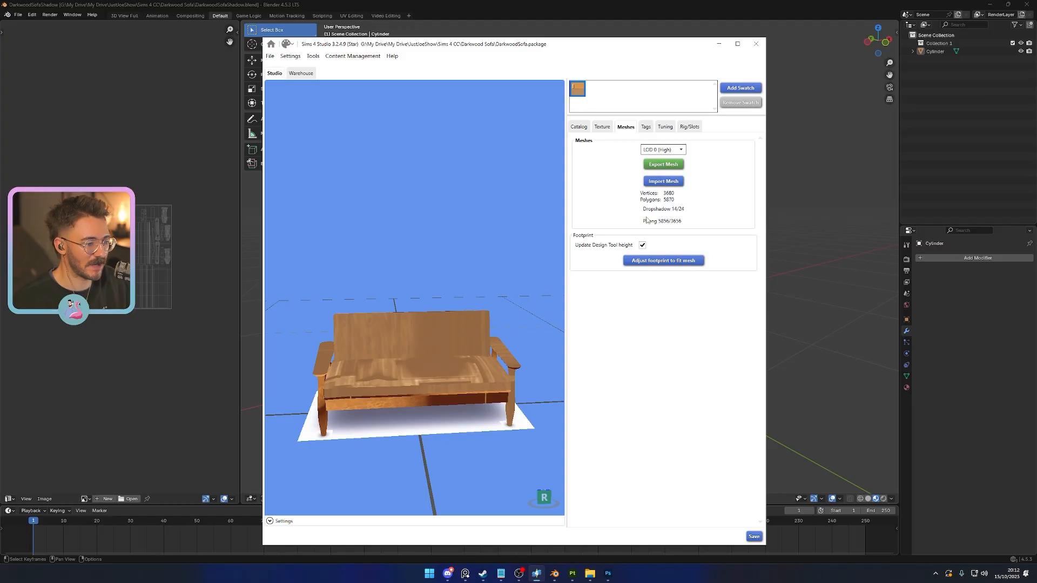
{"action": "left_click", "coordinate": [606, 129]}
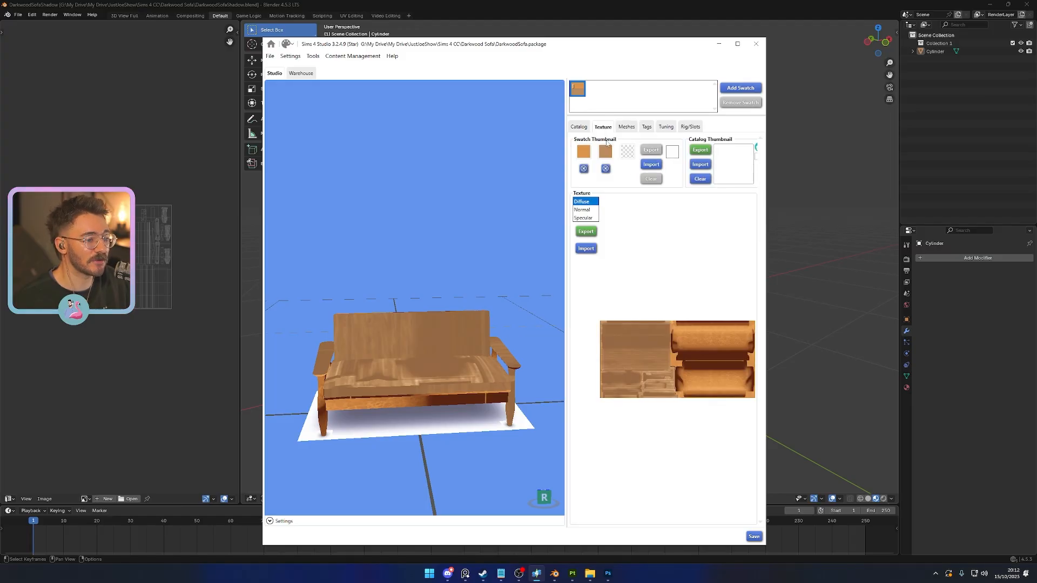
{"action": "left_click", "coordinate": [586, 248]}
{"action": "double_click", "coordinate": [434, 103]}
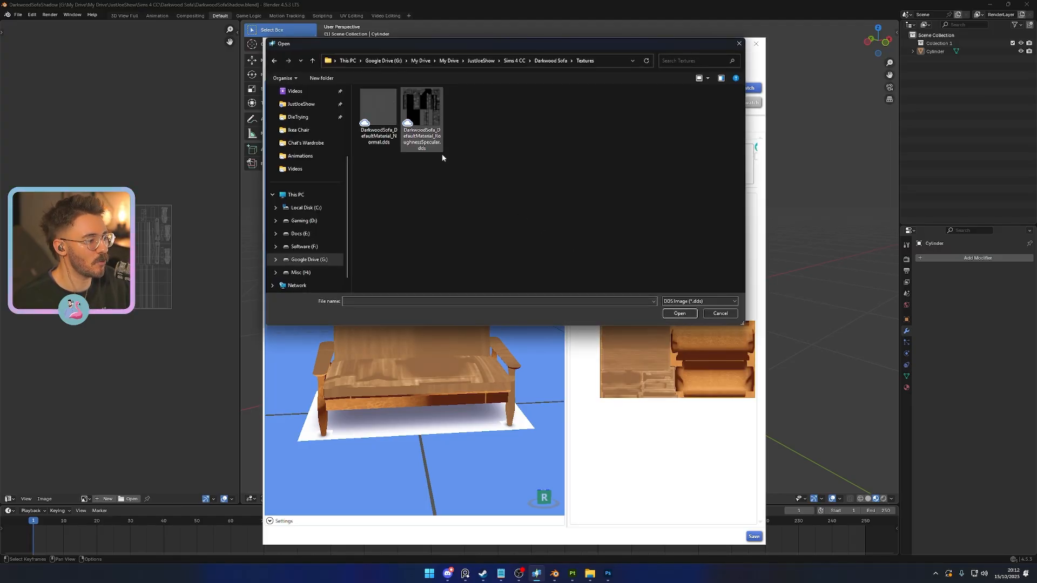
{"action": "left_click", "coordinate": [700, 301]}
{"action": "left_click", "coordinate": [697, 317]}
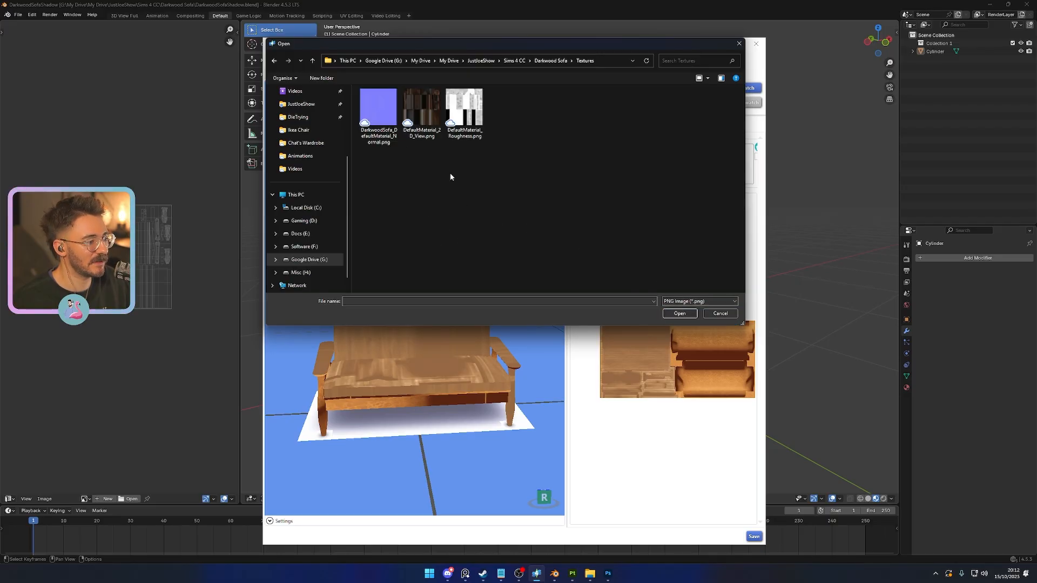
{"action": "double_click", "coordinate": [429, 103]}
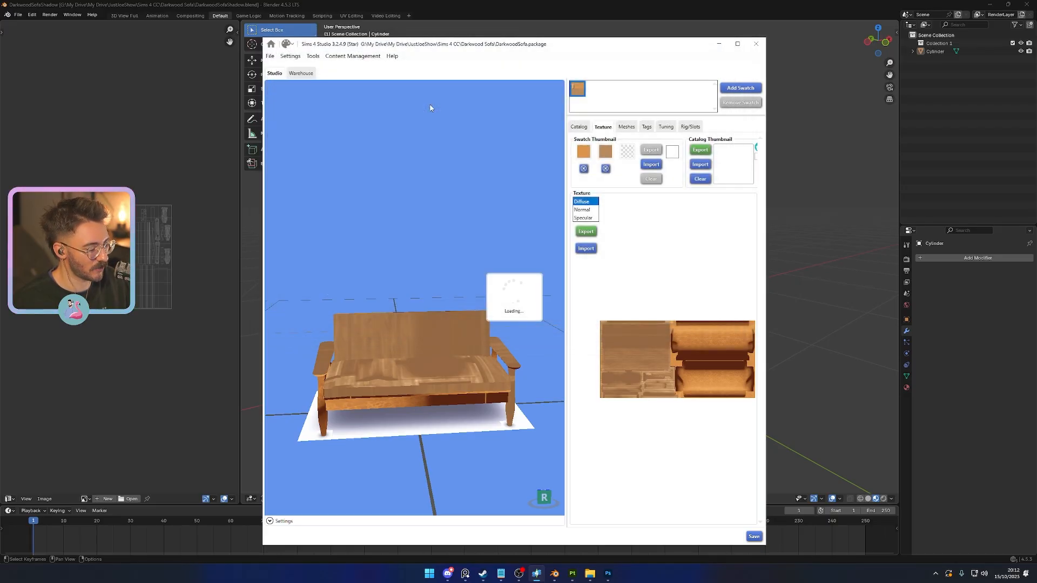
{"action": "left_click_drag", "start_coordinate": [462, 448], "coordinate": [535, 435]}
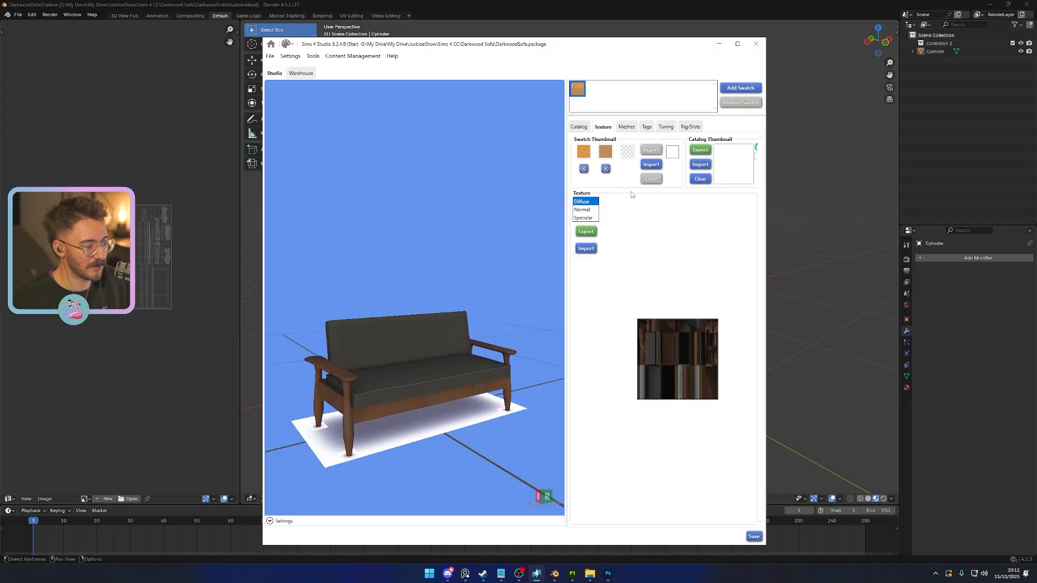
- Import DarkwoodSofa_DefaultMaterial_Normal.dds as the sofa's Normal texture
{"action": "left_click", "coordinate": [582, 210]}
{"action": "left_click", "coordinate": [593, 252]}
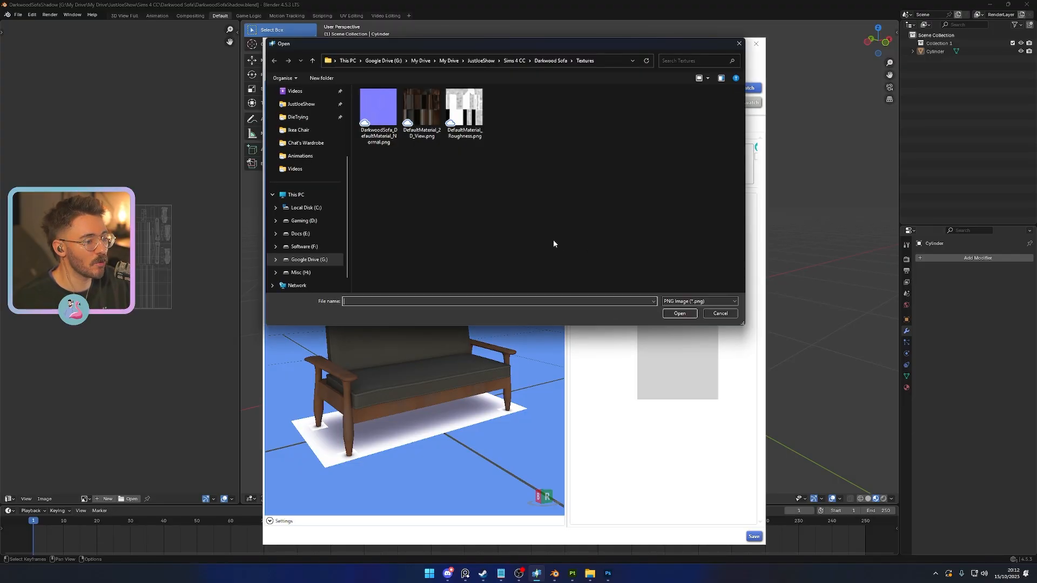
{"action": "left_click", "coordinate": [694, 301]}
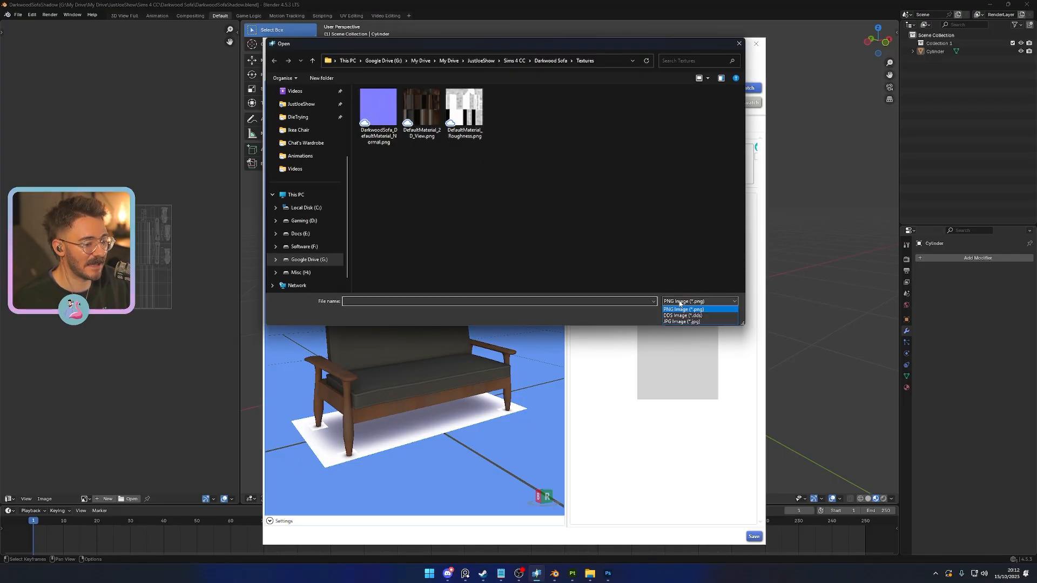
{"action": "left_click", "coordinate": [696, 312]}
{"action": "double_click", "coordinate": [377, 106]}
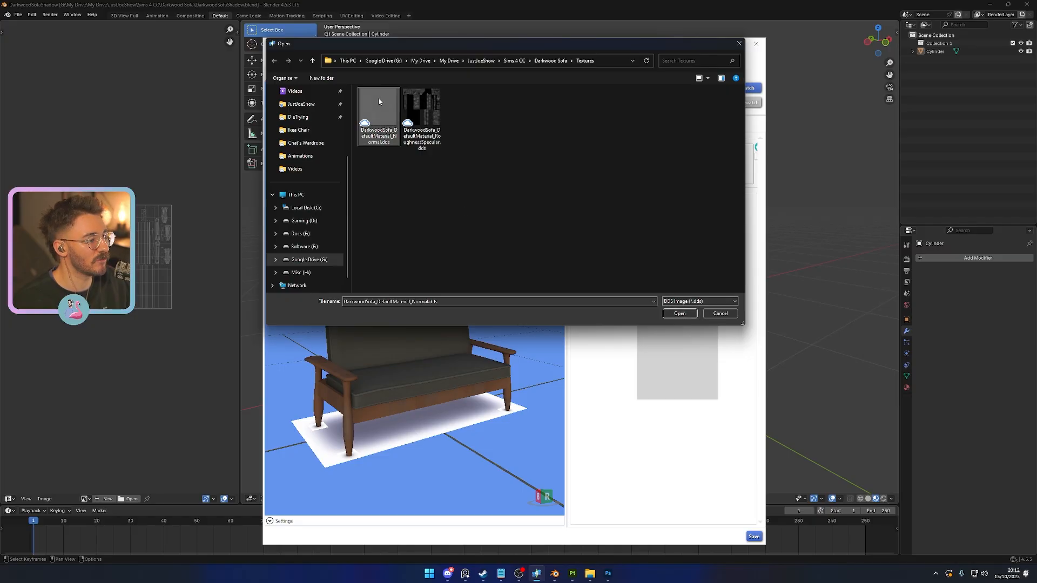
{"action": "left_click_drag", "start_coordinate": [453, 408], "coordinate": [427, 405]}
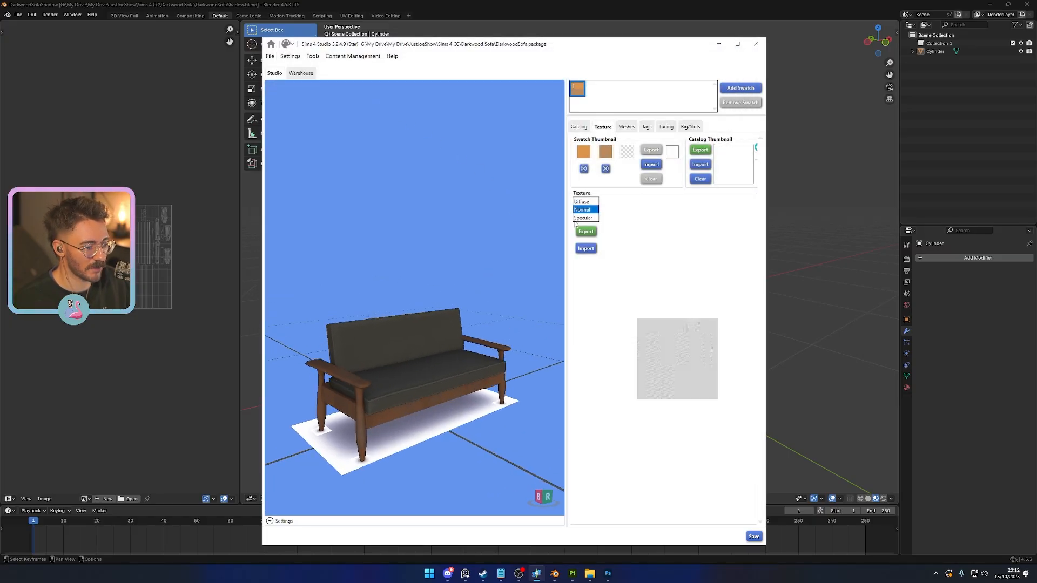
- Import DarkwoodSofa_DefaultMaterial_RoughnessSpecular.dds as the Specular texture and save the package
{"action": "left_click", "coordinate": [582, 218]}
{"action": "left_click", "coordinate": [587, 248]}
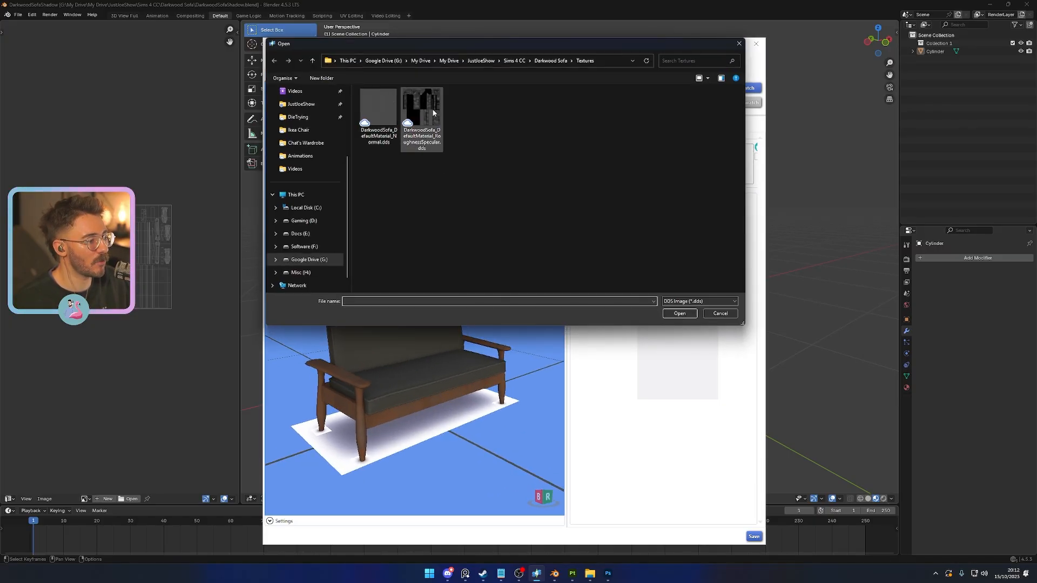
{"action": "double_click", "coordinate": [427, 114]}
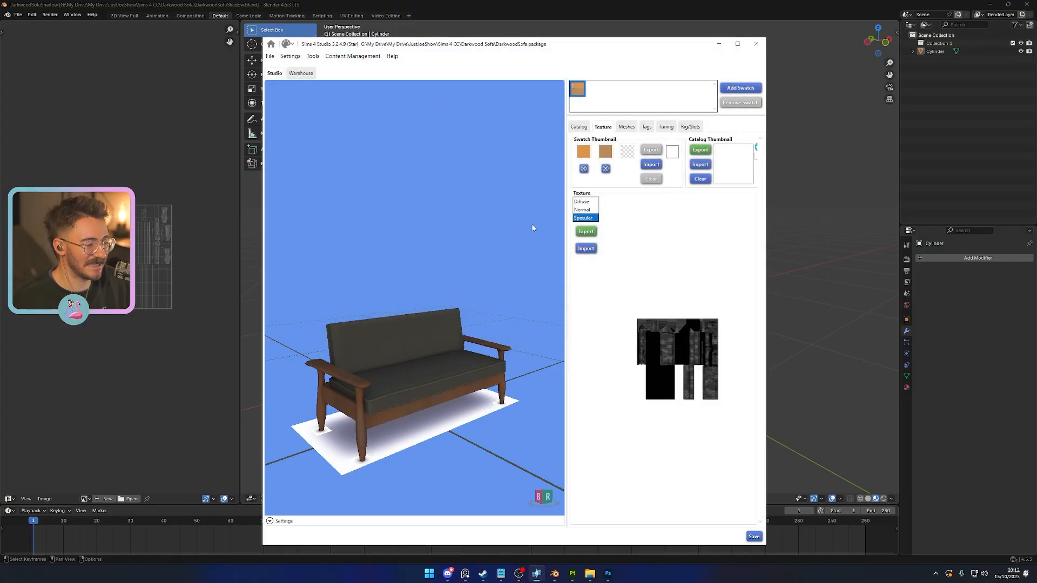
{"action": "left_click", "coordinate": [759, 542]}
{"action": "left_click_drag", "start_coordinate": [505, 415], "coordinate": [485, 415]}
- Set the swatch thumbnail's first colour to dark grey and its second colour to dark brown #362310
{"action": "left_click", "coordinate": [584, 154]}
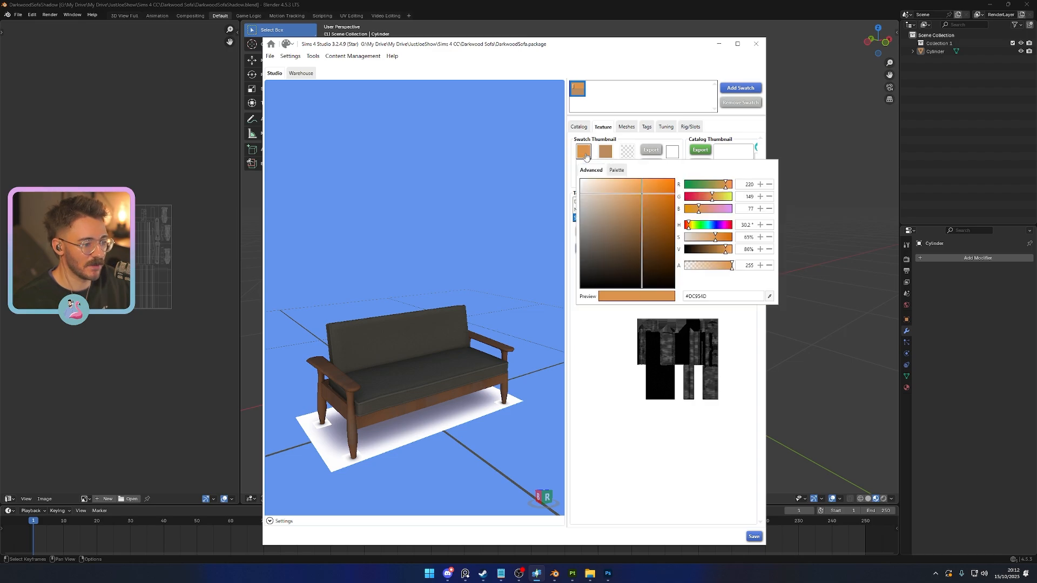
{"action": "left_click_drag", "start_coordinate": [601, 240], "coordinate": [582, 248]}
{"action": "left_click", "coordinate": [606, 152]}
{"action": "left_click", "coordinate": [605, 152]}
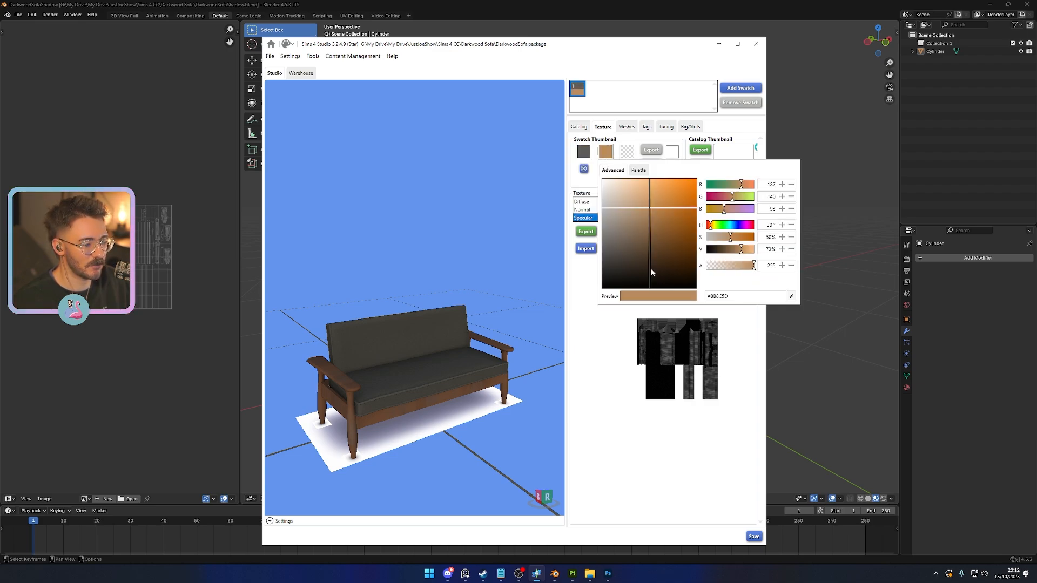
{"action": "left_click_drag", "start_coordinate": [651, 268], "coordinate": [672, 275]}
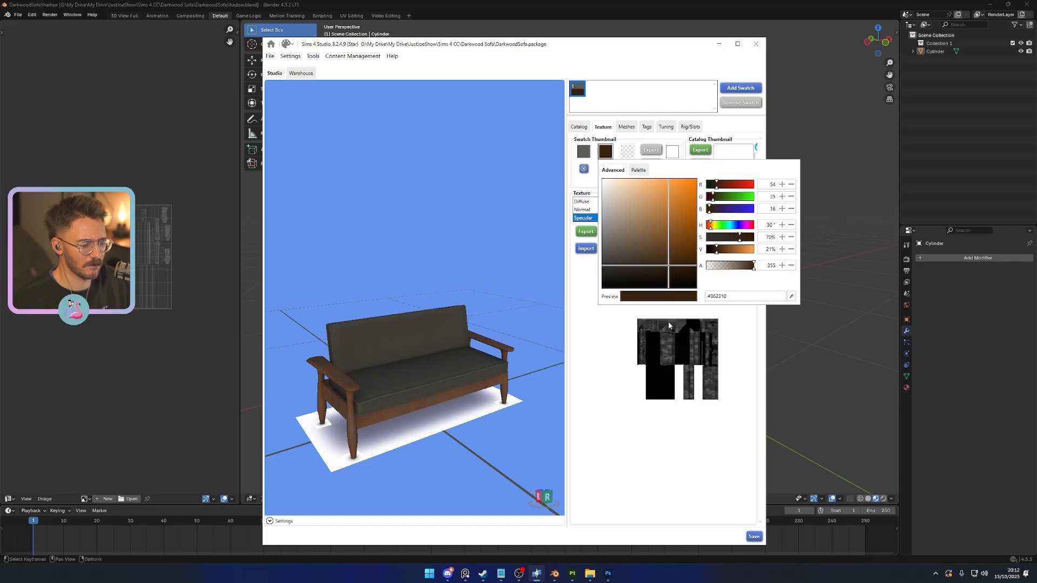
{"action": "left_click", "coordinate": [621, 448]}
- Fill in the catalog details: name Darkwood Sofa by the creator, a description crediting the creator's YouTube and Twitch channels, and price 100
{"action": "left_click", "coordinate": [581, 129]}
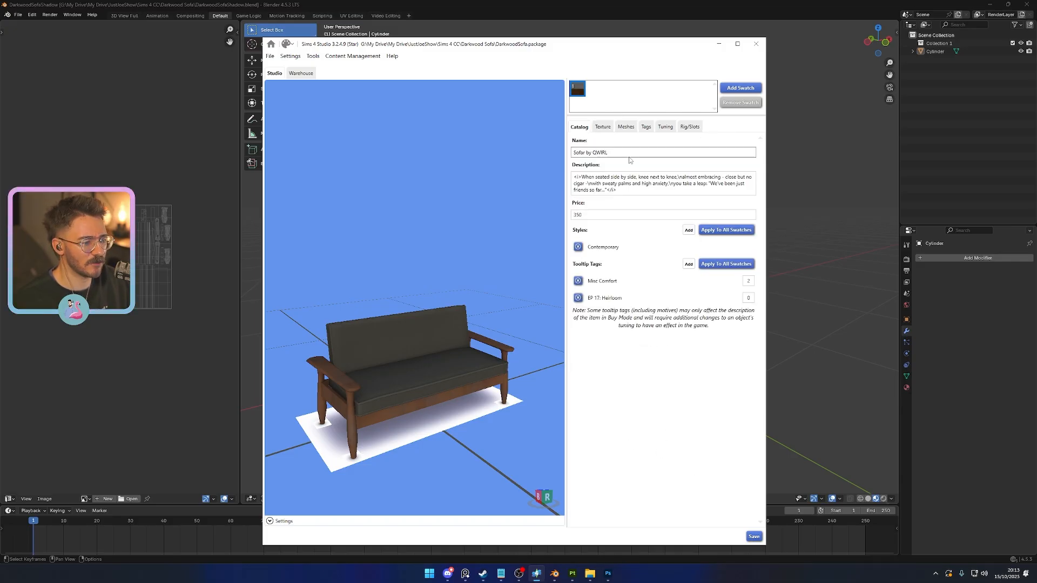
{"action": "left_click_drag", "start_coordinate": [619, 154], "coordinate": [552, 159]}
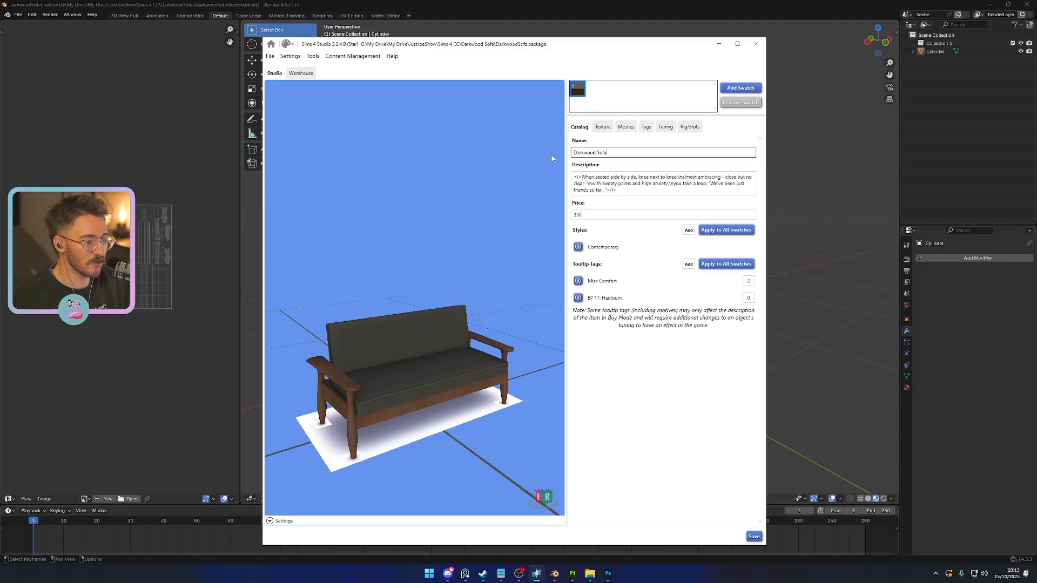
{"action": "left_click", "coordinate": [629, 192]}
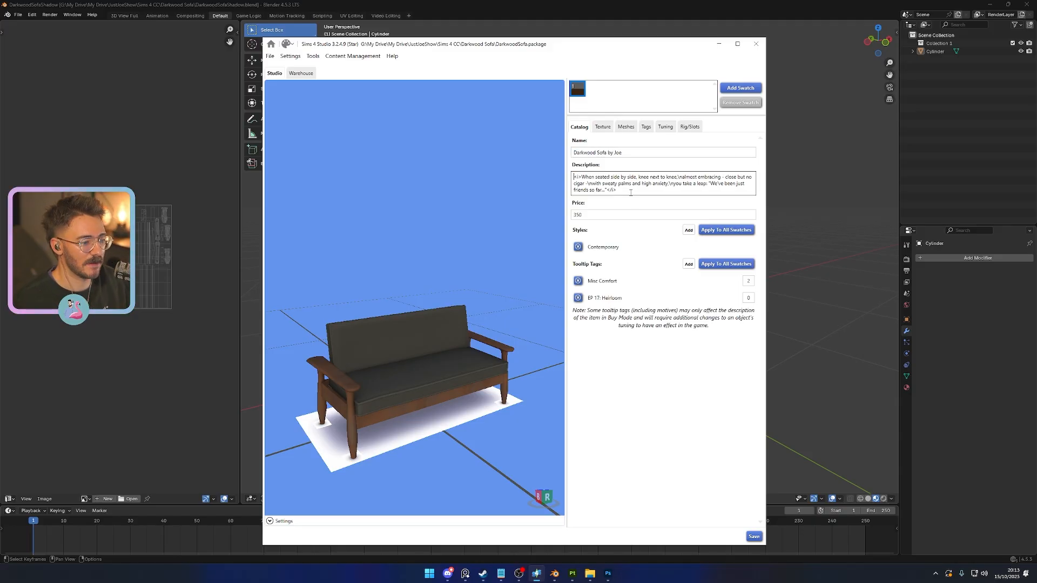
{"action": "key", "text": "ctrl+a"}
{"action": "type", "text": "ma"}
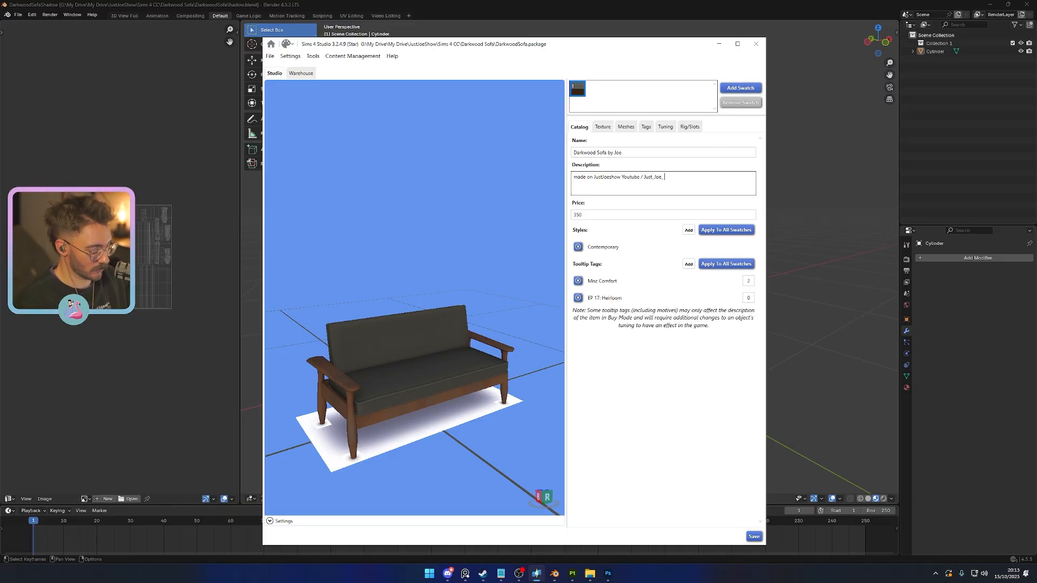
{"action": "key", "text": "Tab"}
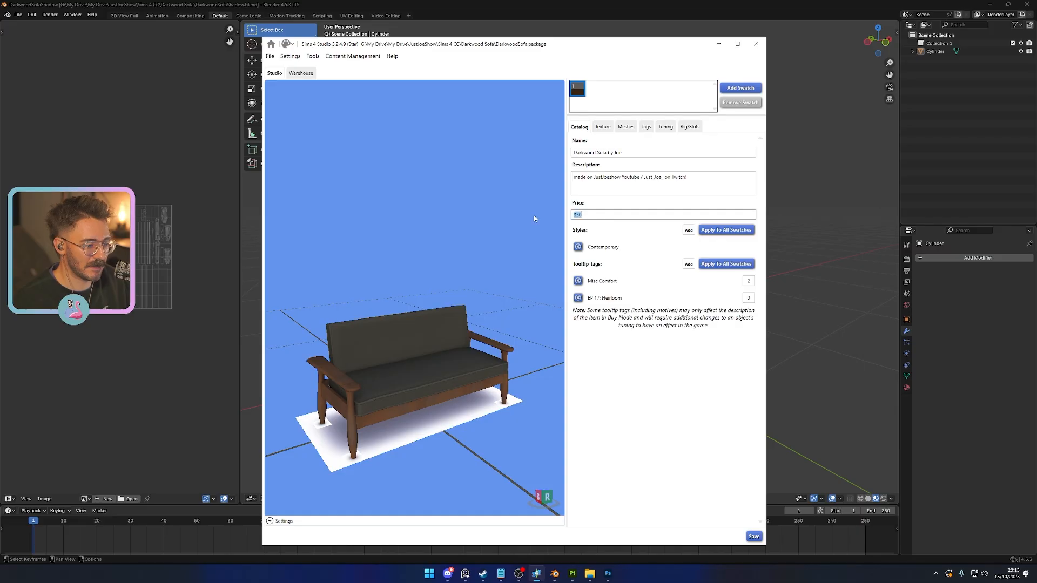
{"action": "left_click", "coordinate": [608, 310]}
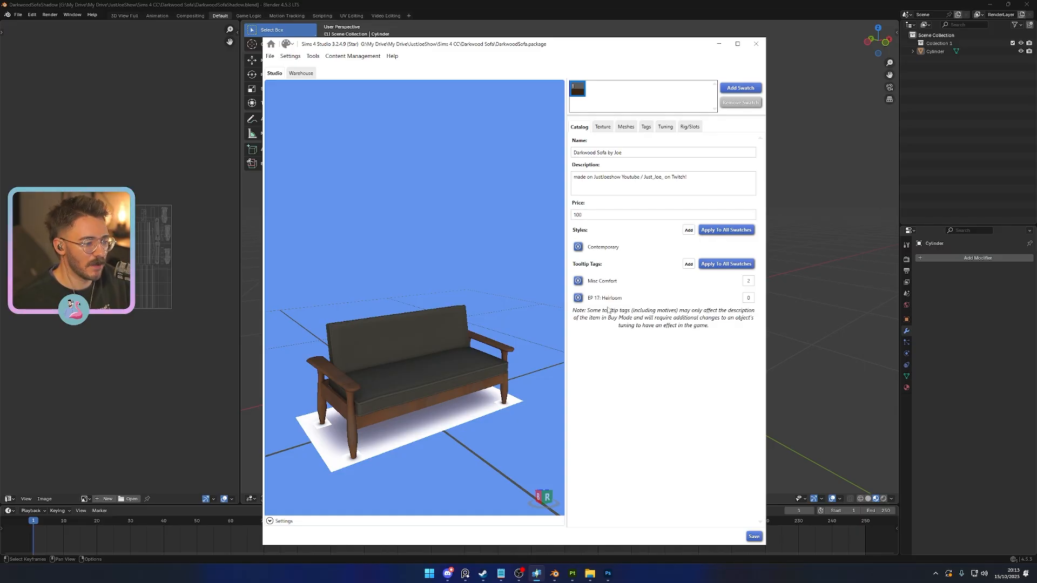
- Examine the rig's seating bones on the sofa, including the _IKtarget_toddler_butt_0 and _IKtarget_toddler_butt_1 positions relative to the seat and backrest
{"action": "left_click", "coordinate": [689, 128]}
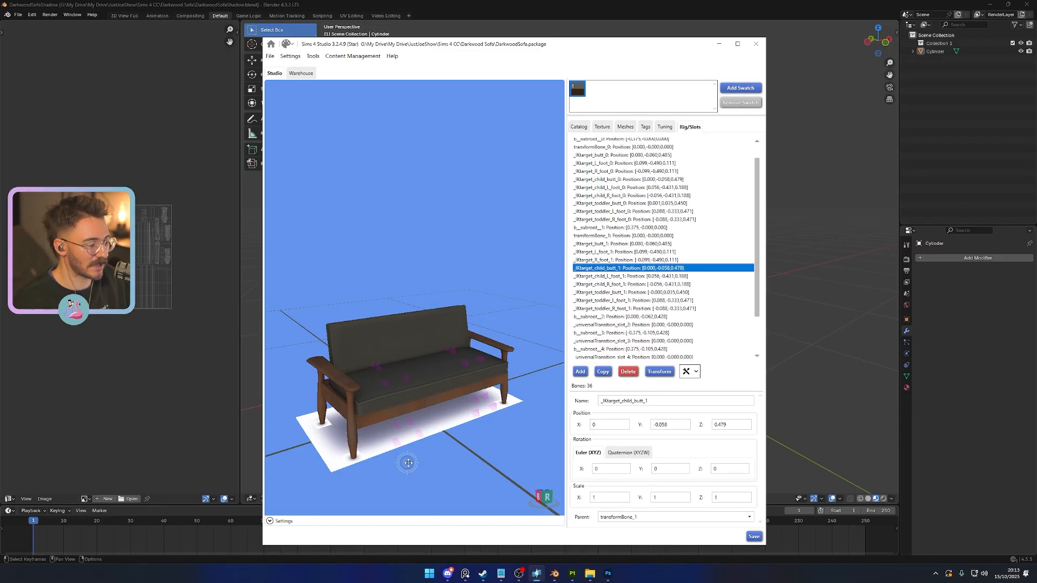
{"action": "left_click_drag", "start_coordinate": [406, 462], "coordinate": [548, 460]}
{"action": "scroll", "coordinate": [447, 414], "scroll_direction": "up", "scroll_amount": 4}
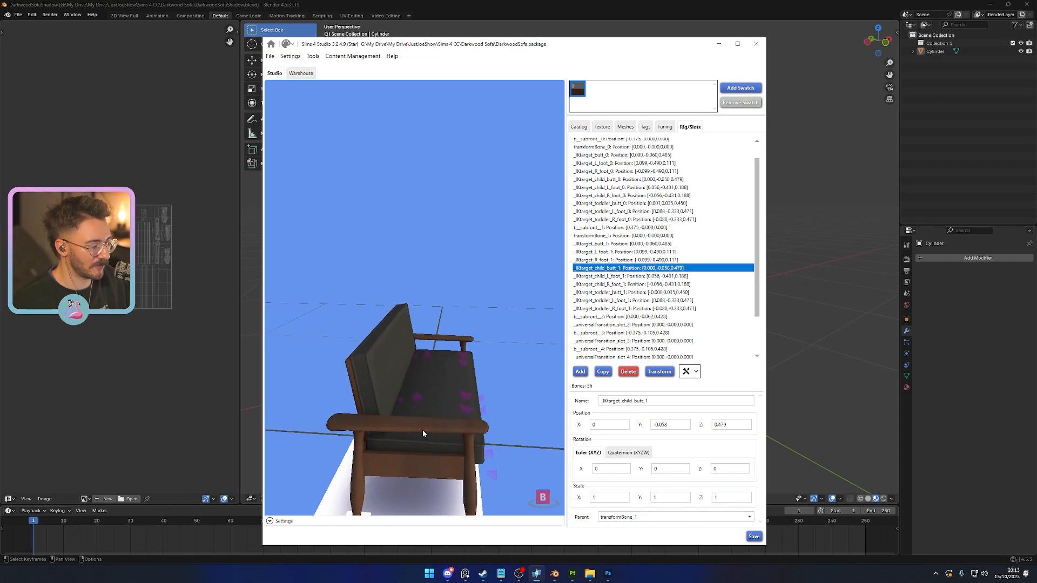
{"action": "middle_click_drag", "start_coordinate": [449, 445], "coordinate": [457, 430]}
{"action": "left_click", "coordinate": [401, 384]}
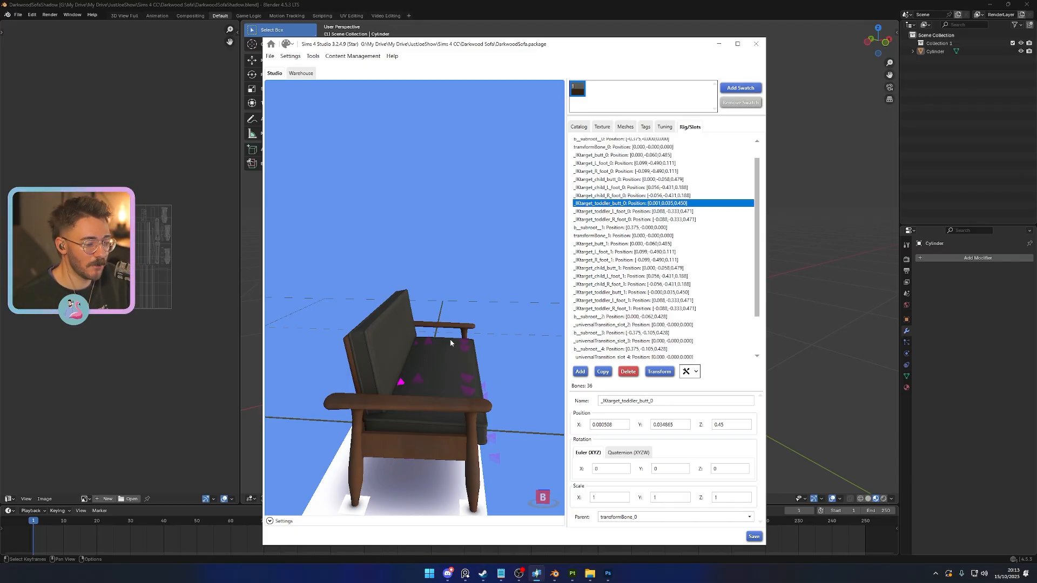
{"action": "left_click", "coordinate": [419, 381]}
{"action": "left_click", "coordinate": [403, 385]}
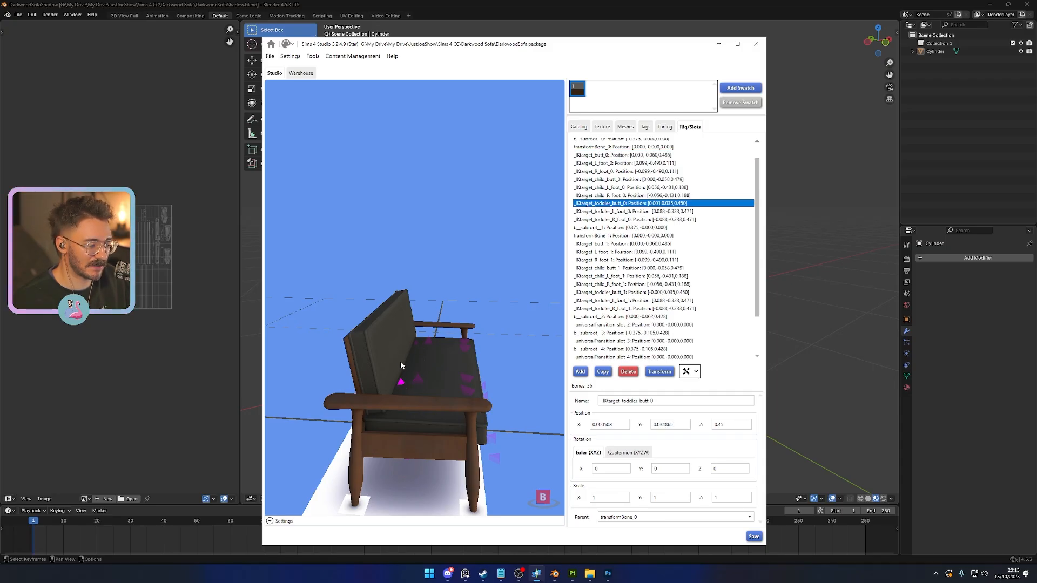
{"action": "left_click", "coordinate": [416, 344]}
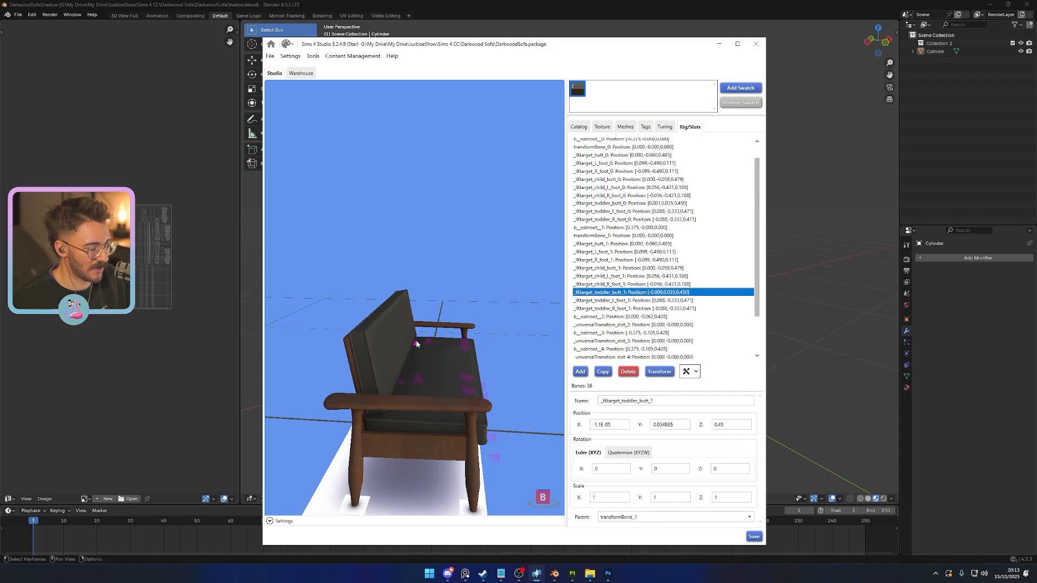
{"action": "mouse_move", "coordinate": [437, 360]}
{"action": "left_mouse_down"}
{"action": "mouse_move", "coordinate": [460, 319]}
{"action": "mouse_move", "coordinate": [436, 365]}
{"action": "left_mouse_up"}
{"action": "right_click_drag", "start_coordinate": [436, 365], "coordinate": [383, 359]}
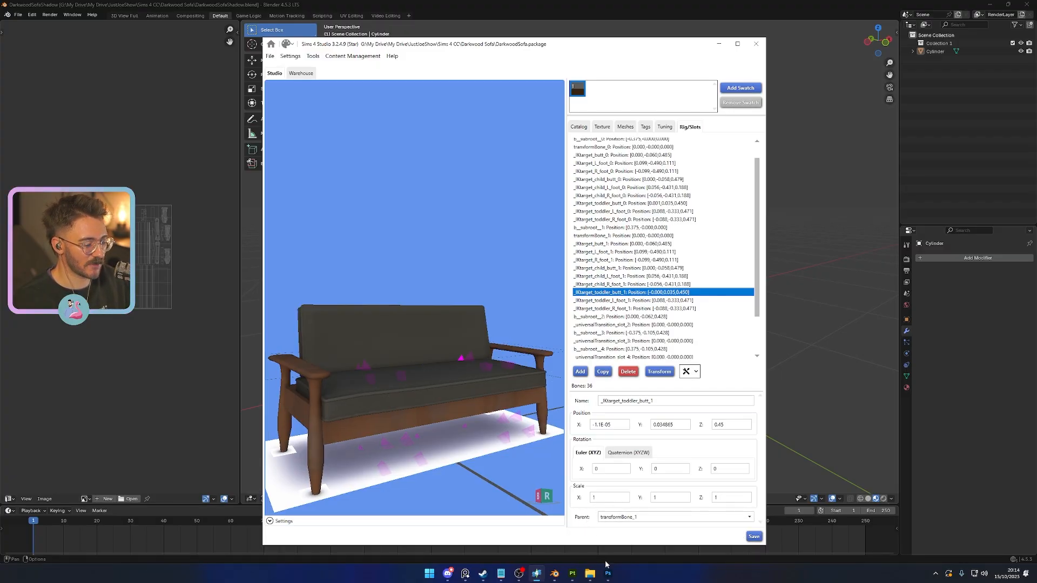
- Switch to the Darkwood Sofa folder in File Explorer and copy DarkwoodSofa.package
{"action": "mouse_move", "coordinate": [591, 575]}
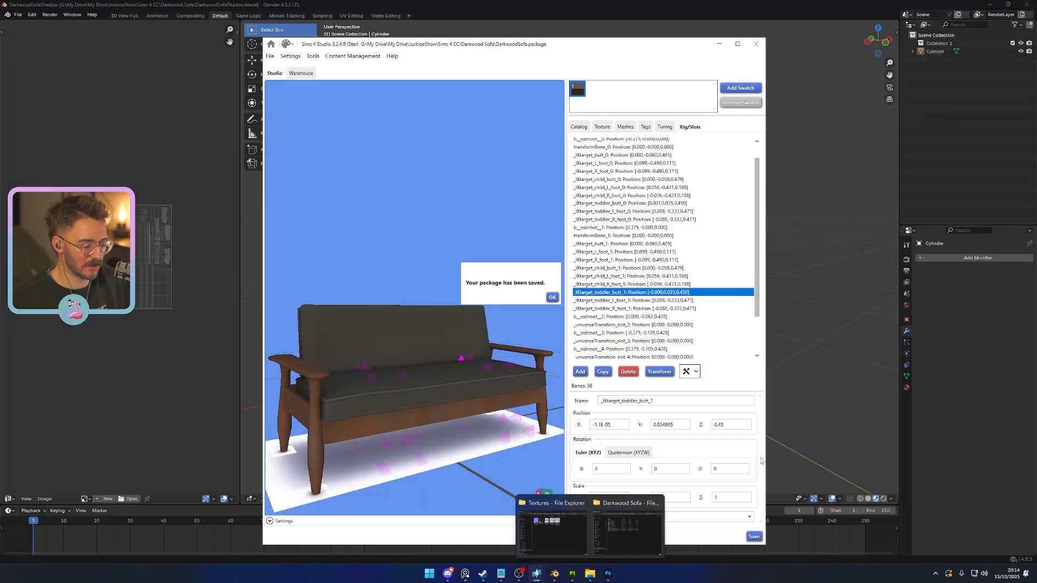
{"action": "left_click", "coordinate": [608, 542]}
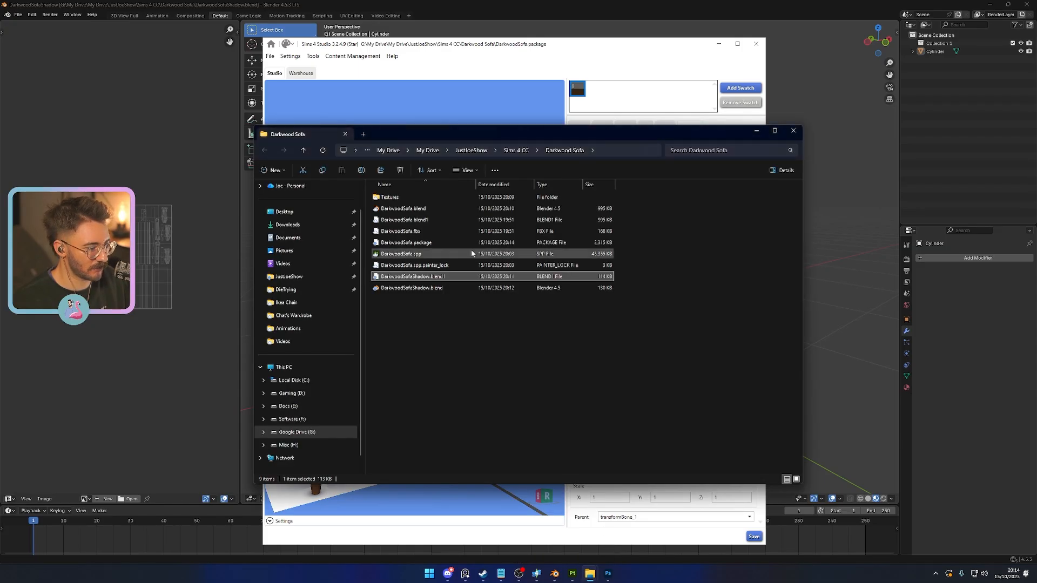
{"action": "left_click", "coordinate": [427, 245]}
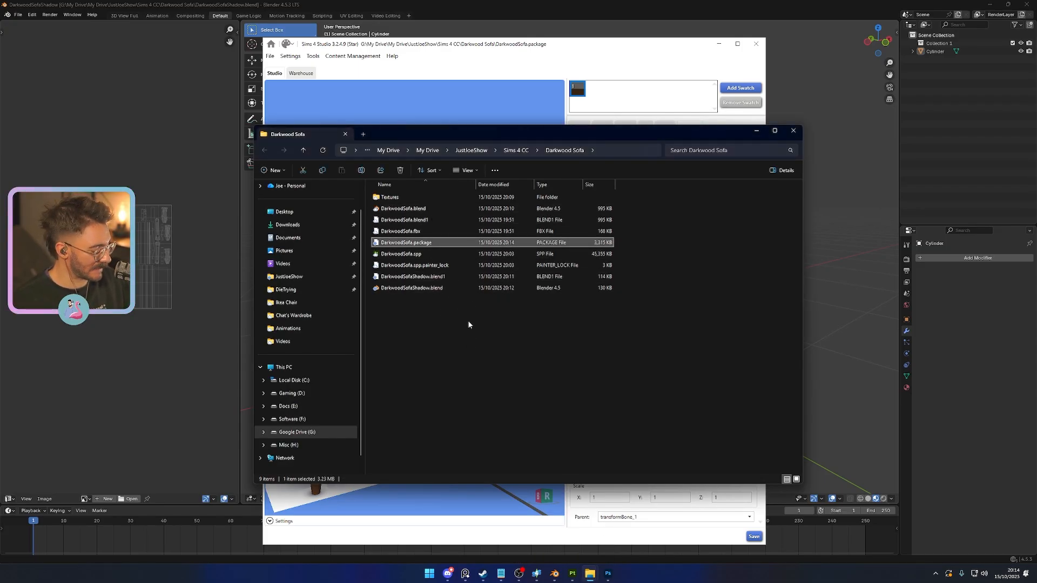
{"action": "left_click", "coordinate": [420, 325]}
{"action": "left_click", "coordinate": [413, 243]}
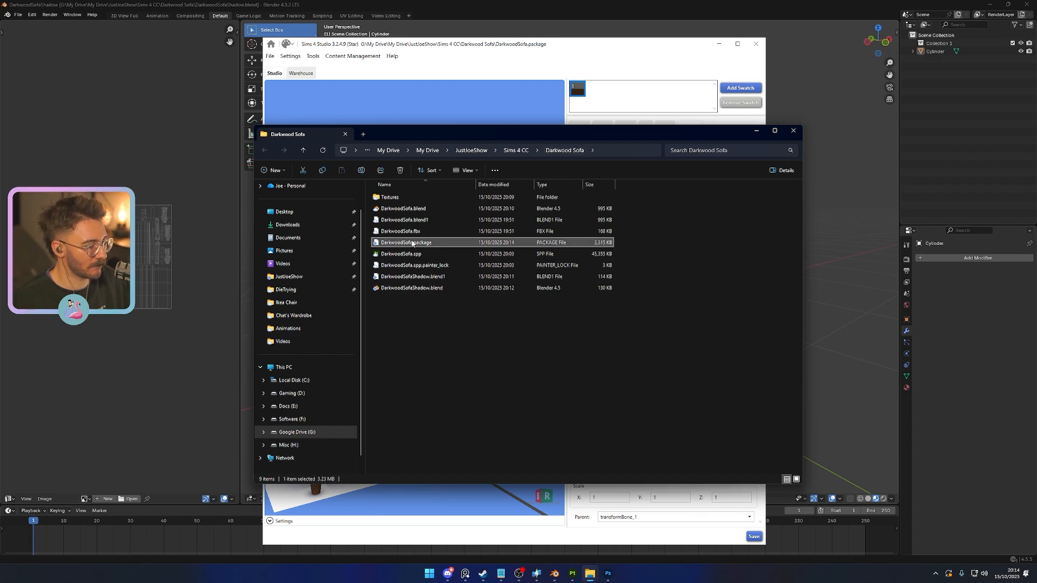
{"action": "key", "text": "ctrl+c"}
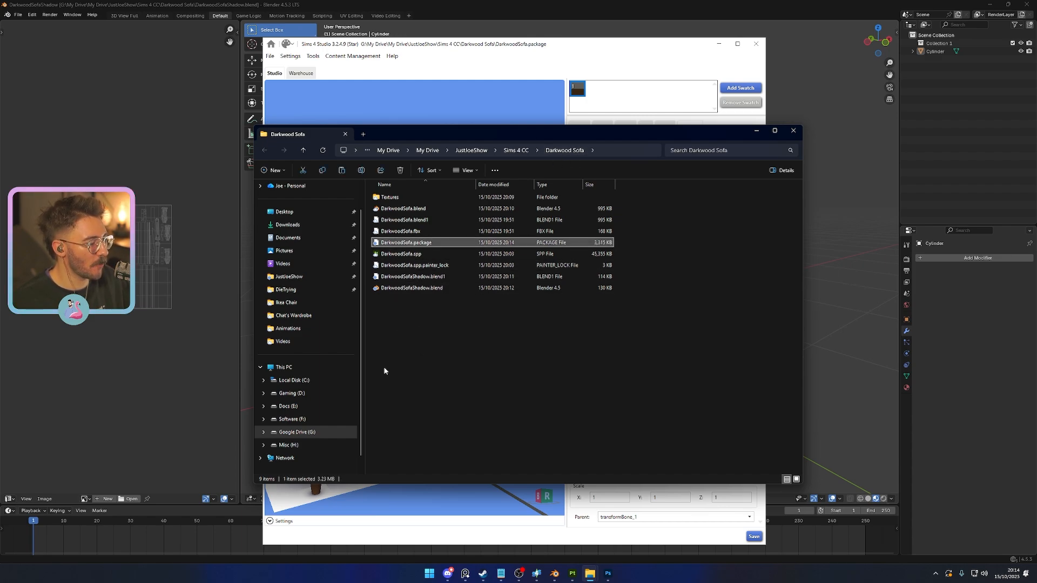
- Paste DarkwoodSofa.package into the Documents > Electronic Arts > The Sims 4 > Mods folder
{"action": "left_click", "coordinate": [307, 240]}
{"action": "double_click", "coordinate": [417, 254]}
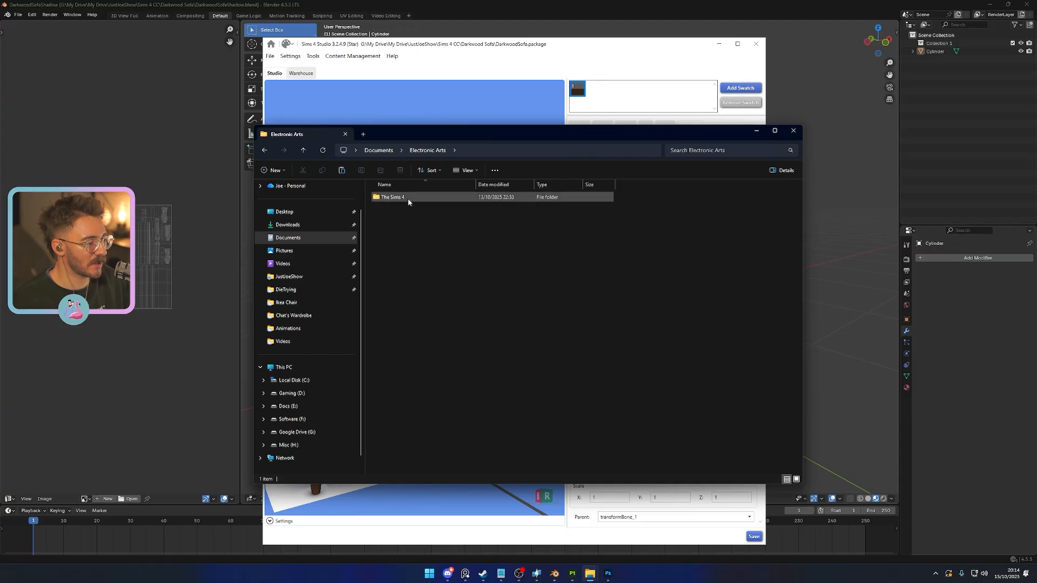
{"action": "double_click", "coordinate": [407, 199]}
{"action": "double_click", "coordinate": [423, 244]}
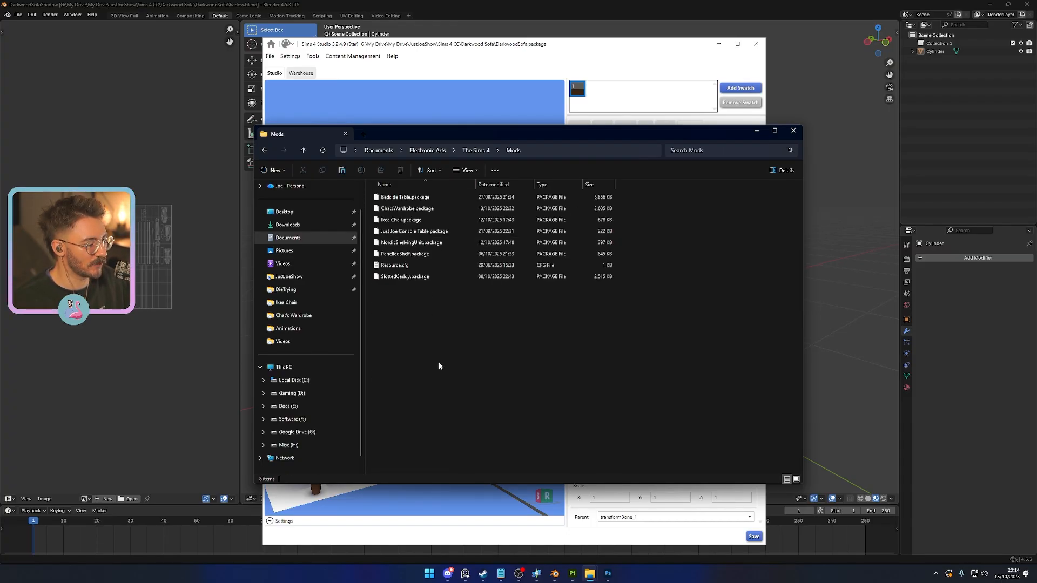
{"action": "key", "text": "ctrl+v"}
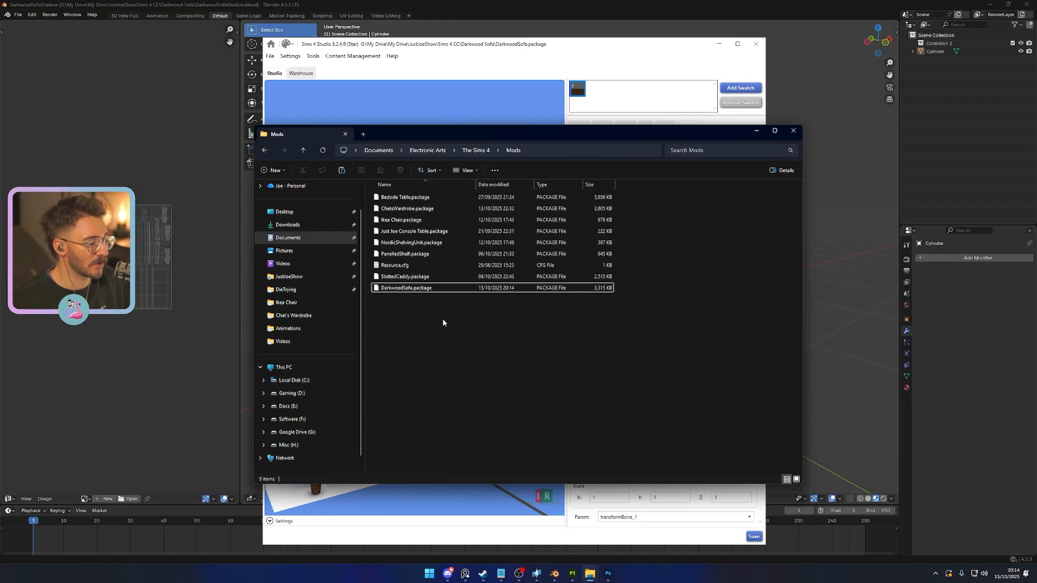
- Launch The Sims 4 and resume the saved household's game
{"action": "key", "text": "super"}
{"action": "type", "text": "sims"}
{"action": "key", "text": "Return"}
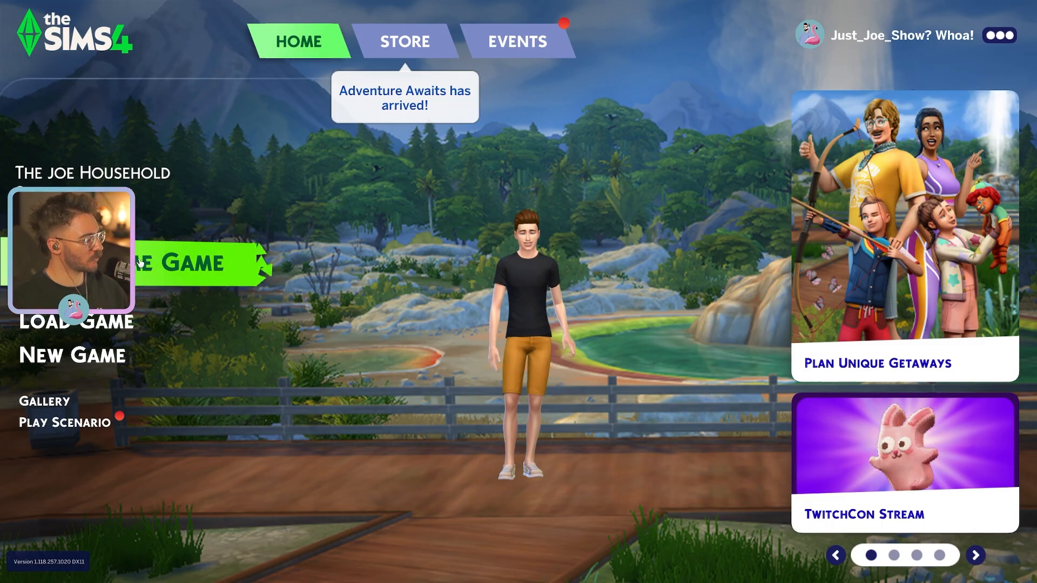
{"action": "left_click", "coordinate": [232, 261]}
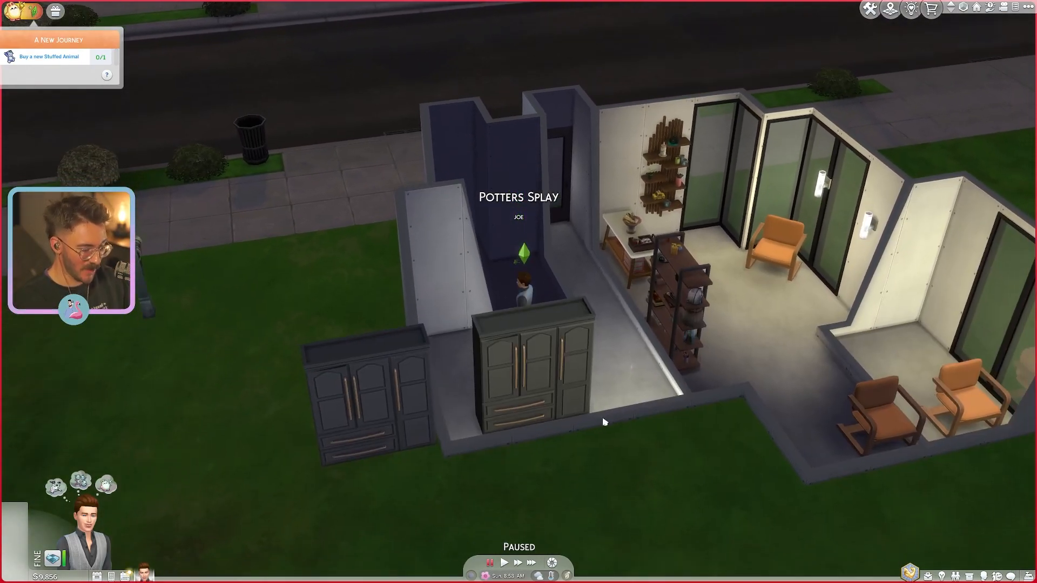
- Enter Build mode and delete the brown and orange chairs in the front corner and the chair outside the house
{"action": "scroll", "coordinate": [594, 427], "scroll_direction": "up", "scroll_amount": 3}
{"action": "scroll", "coordinate": [503, 227], "scroll_direction": "up", "scroll_amount": 3}
{"action": "middle_click_drag", "start_coordinate": [502, 227], "coordinate": [553, 394]}
{"action": "scroll", "coordinate": [558, 347], "scroll_direction": "up", "scroll_amount": 3}
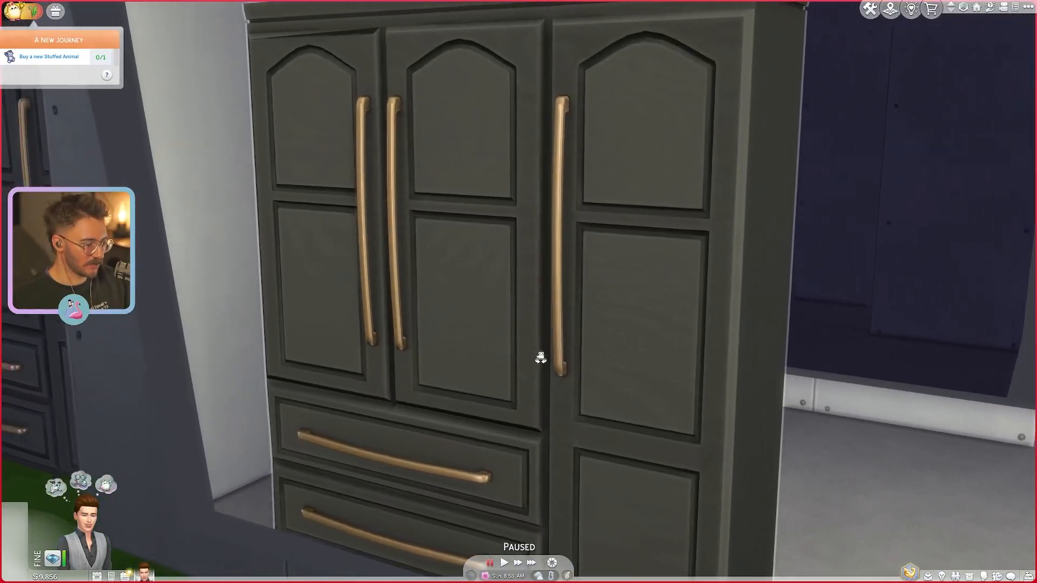
{"action": "scroll", "coordinate": [561, 382], "scroll_direction": "down", "scroll_amount": 3}
{"action": "scroll", "coordinate": [566, 389], "scroll_direction": "down", "scroll_amount": 3}
{"action": "key", "text": "d"}
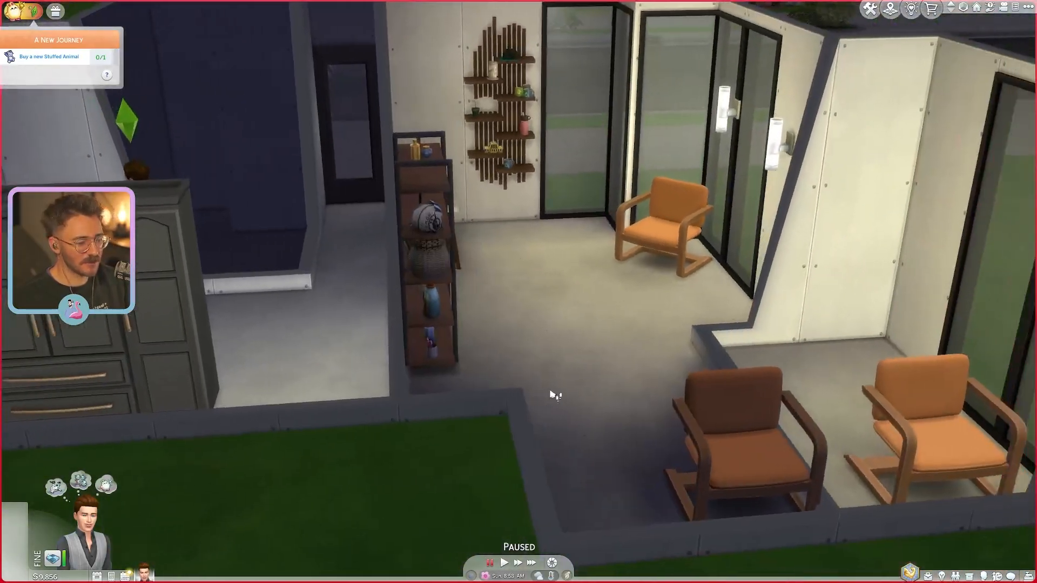
{"action": "scroll", "coordinate": [524, 400], "scroll_direction": "down", "scroll_amount": 2}
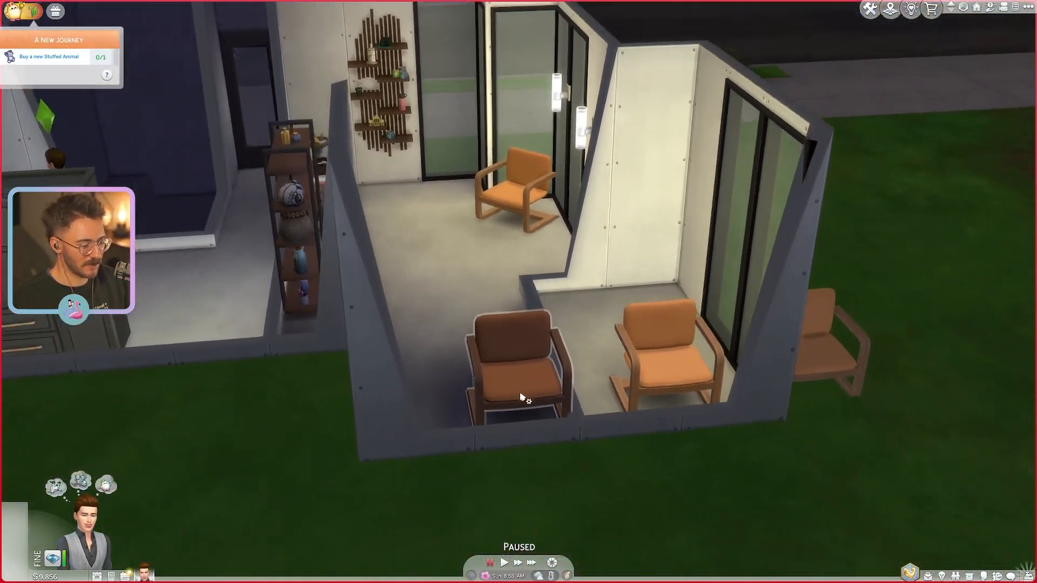
{"action": "left_click", "coordinate": [522, 398]}
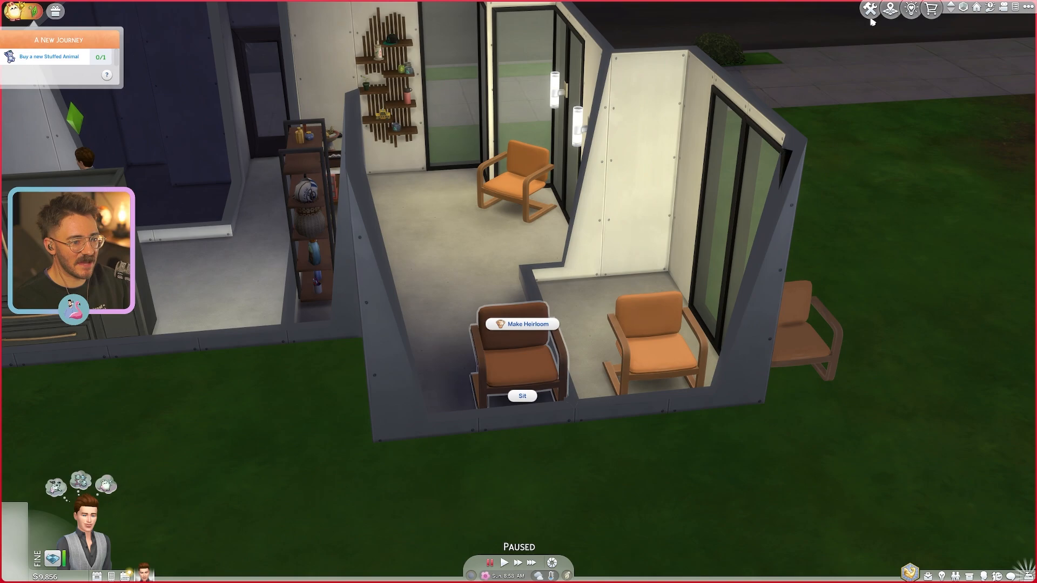
{"action": "key", "text": "b"}
{"action": "left_click", "coordinate": [523, 350]}
{"action": "key", "text": "Delete"}
{"action": "left_click", "coordinate": [641, 359]}
{"action": "key", "text": "Delete"}
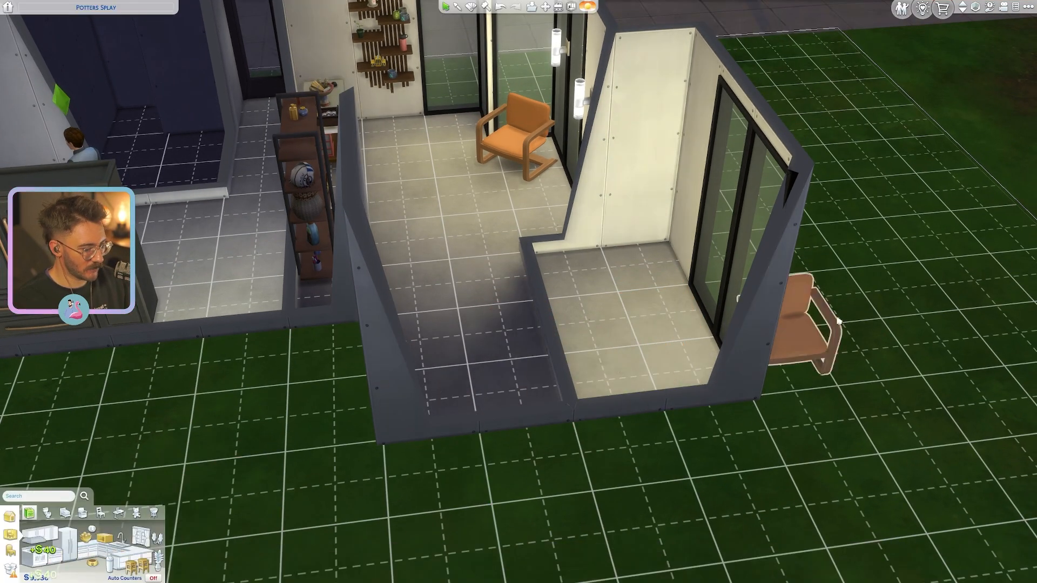
{"action": "left_click", "coordinate": [800, 345]}
{"action": "key", "text": "Delete"}
- Search the Build catalog for Darkwood Sofa and open the matching suggestion
{"action": "key", "text": "w"}
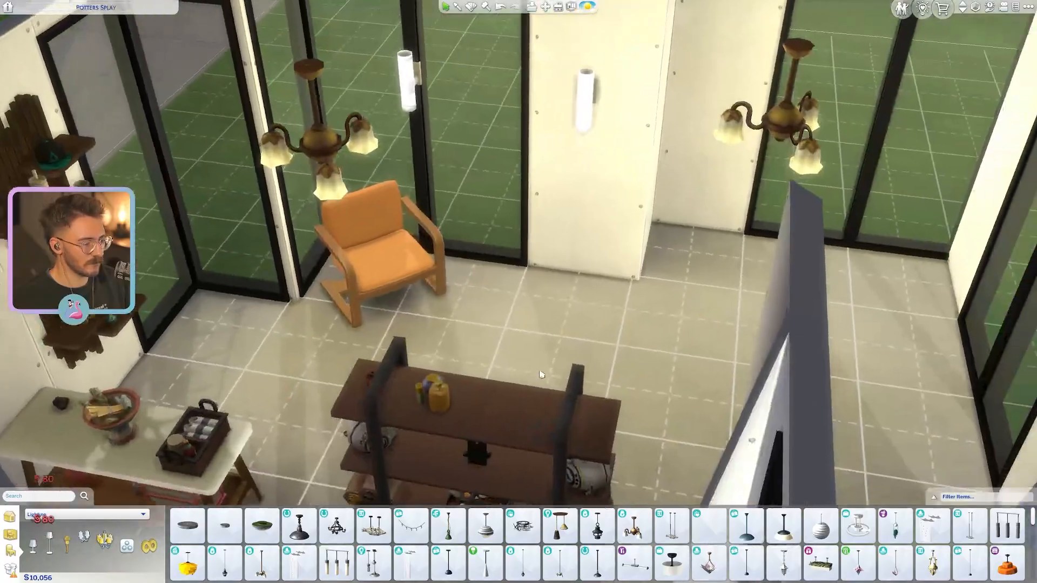
{"action": "key", "text": "w"}
{"action": "key", "text": "s"}
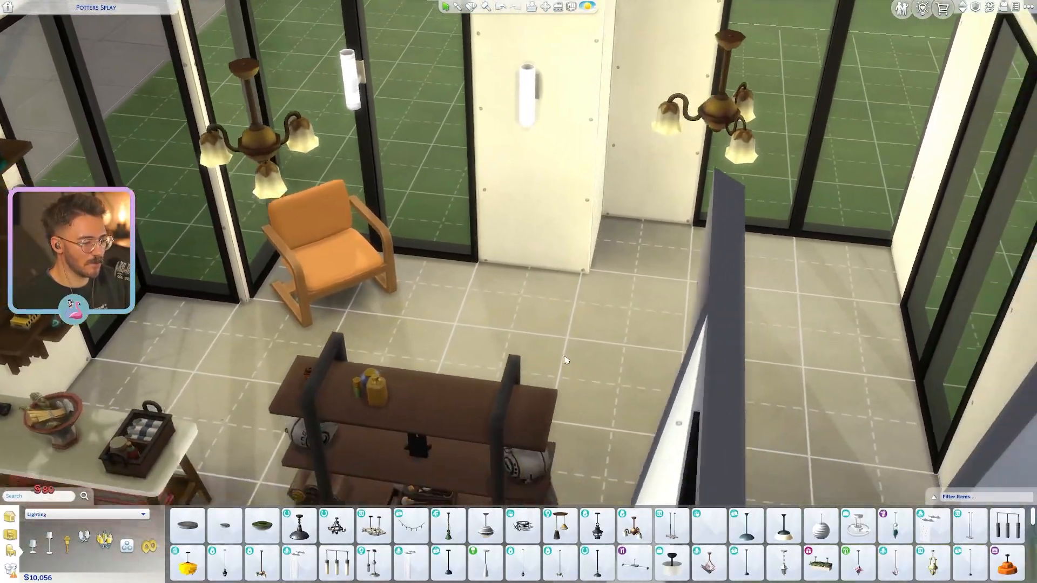
{"action": "middle_click_drag", "start_coordinate": [563, 359], "coordinate": [573, 338]}
{"action": "key", "text": "s"}
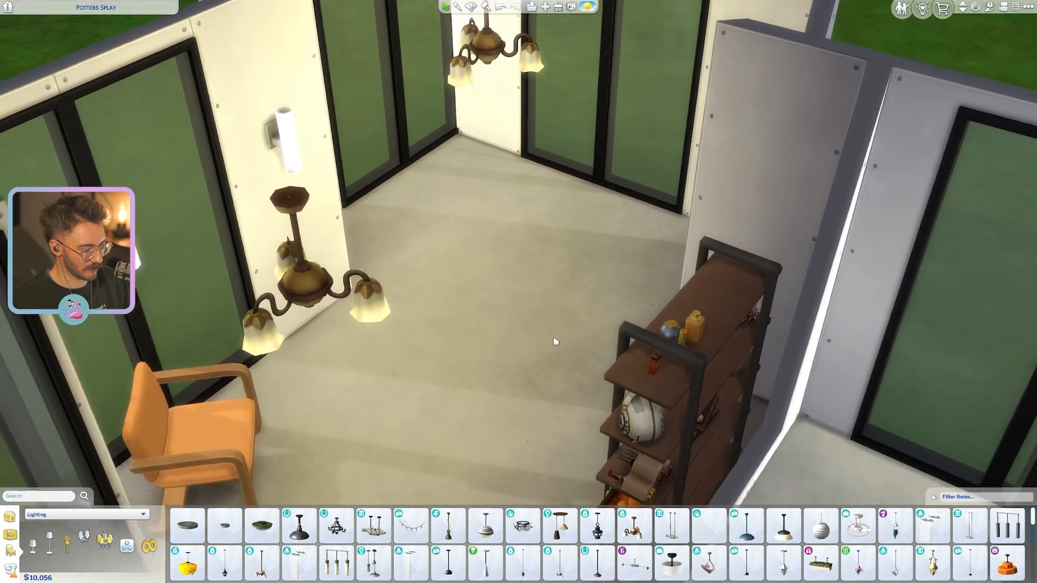
{"action": "key", "text": "w"}
{"action": "left_click", "coordinate": [11, 520]}
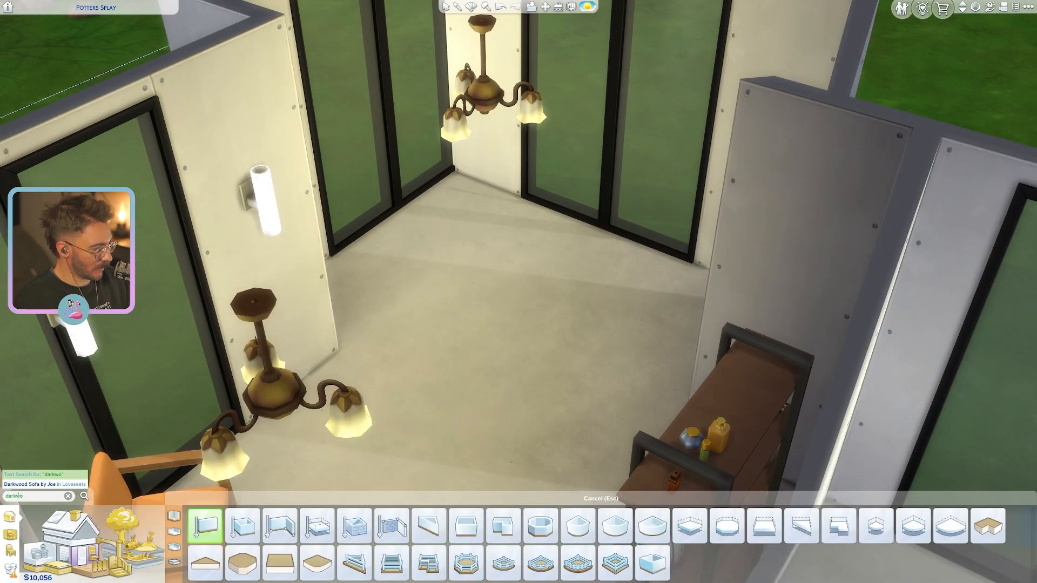
{"action": "left_click", "coordinate": [44, 484]}
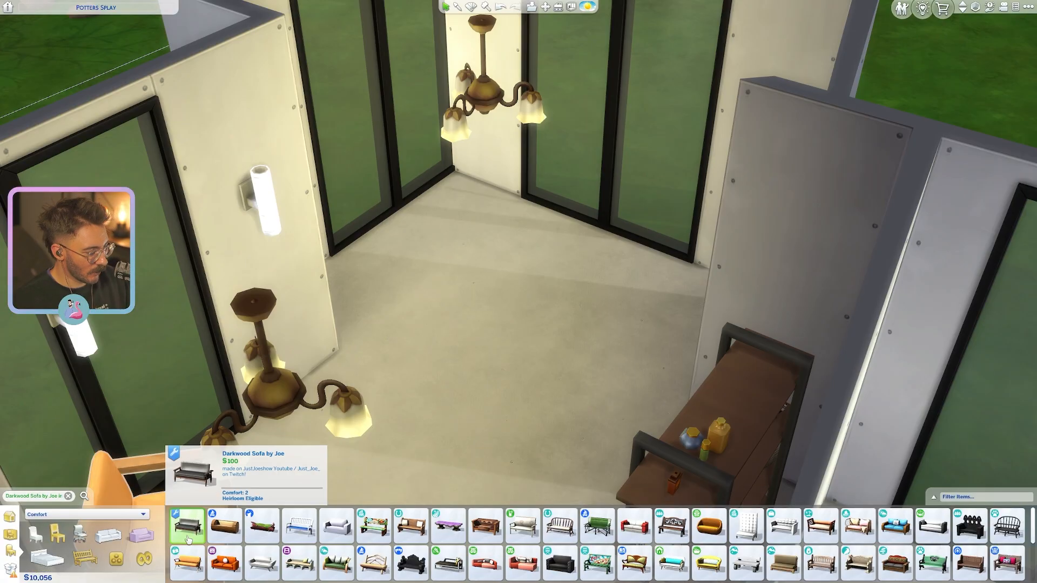
- Pick the Darkwood Sofa from the catalog, rotate it to face the room and place it against the window
{"action": "left_click", "coordinate": [188, 538]}
{"action": "key", "text": "s"}
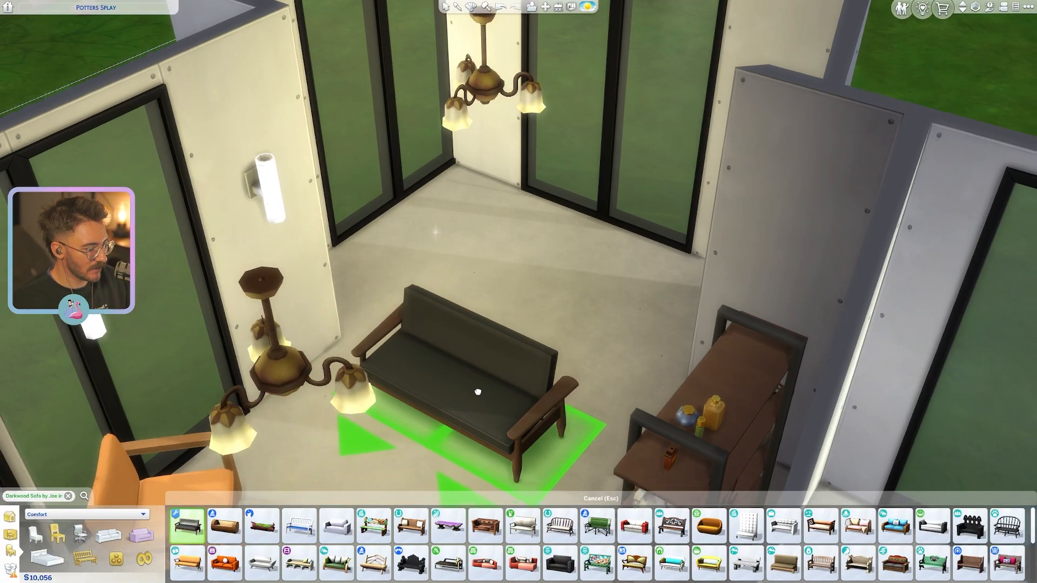
{"action": "key", "text": "w"}
{"action": "key", "text": "period"}
{"action": "key", "text": "period"}
{"action": "key", "text": "period"}
{"action": "key", "text": "s"}
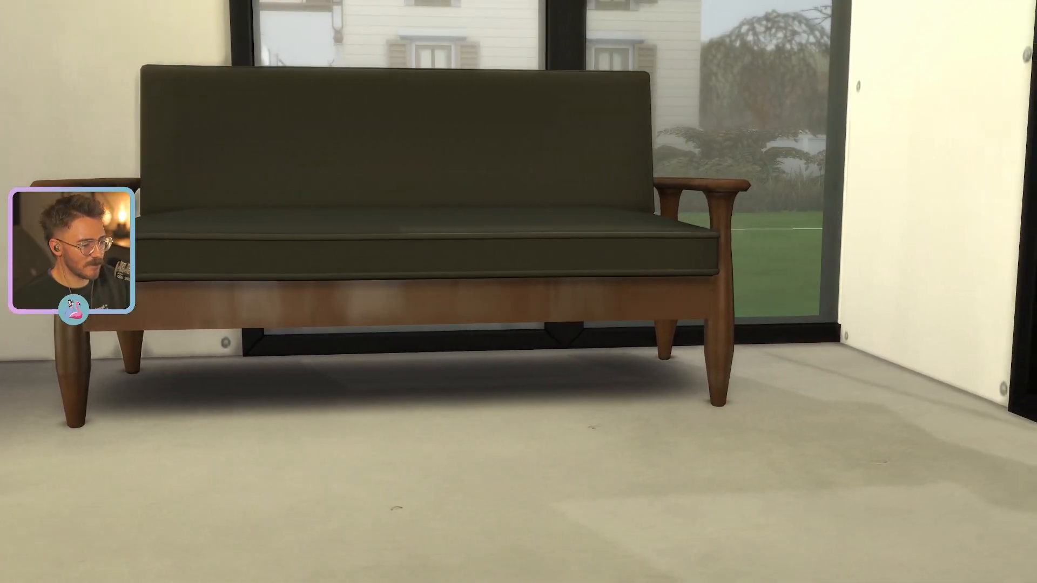
{"action": "key", "text": "d"}
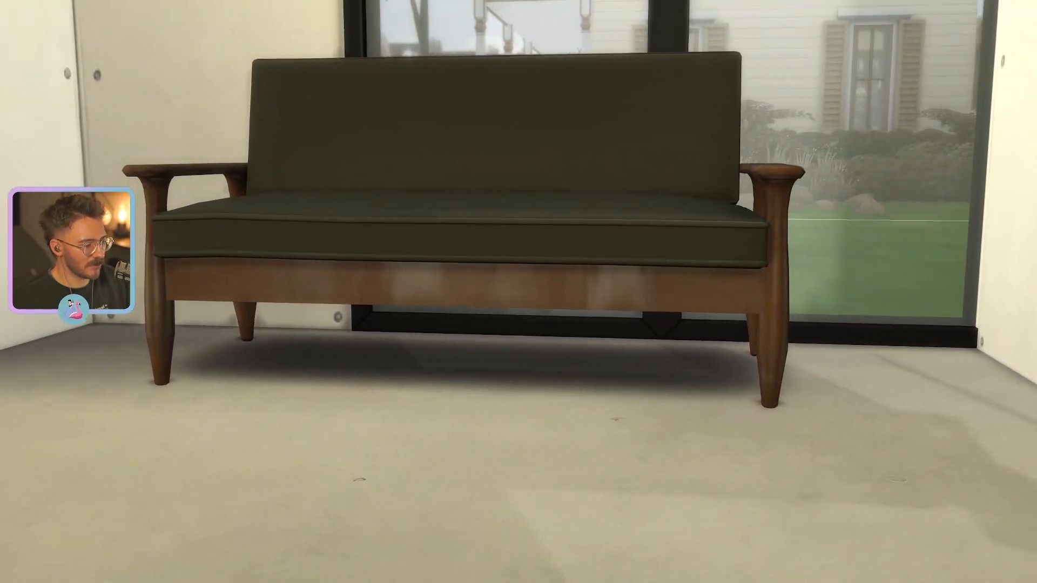
- Examine the placed sofa up close from the front, sides and above, including its wood, cushions and floor shadow
{"action": "key", "text": "w"}
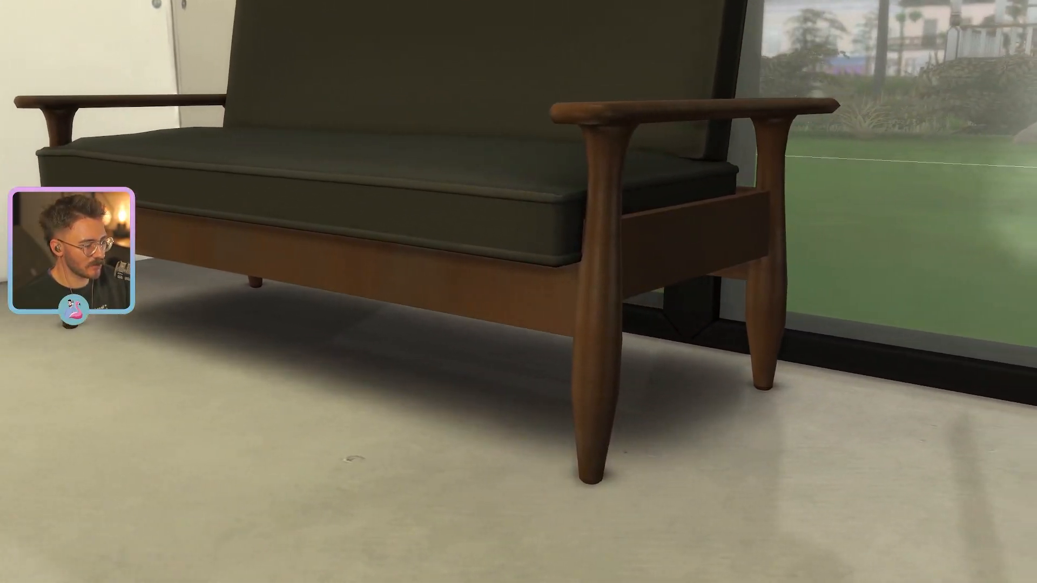
{"action": "key", "text": "a"}
{"action": "key", "text": "s"}
{"action": "key", "text": "e"}
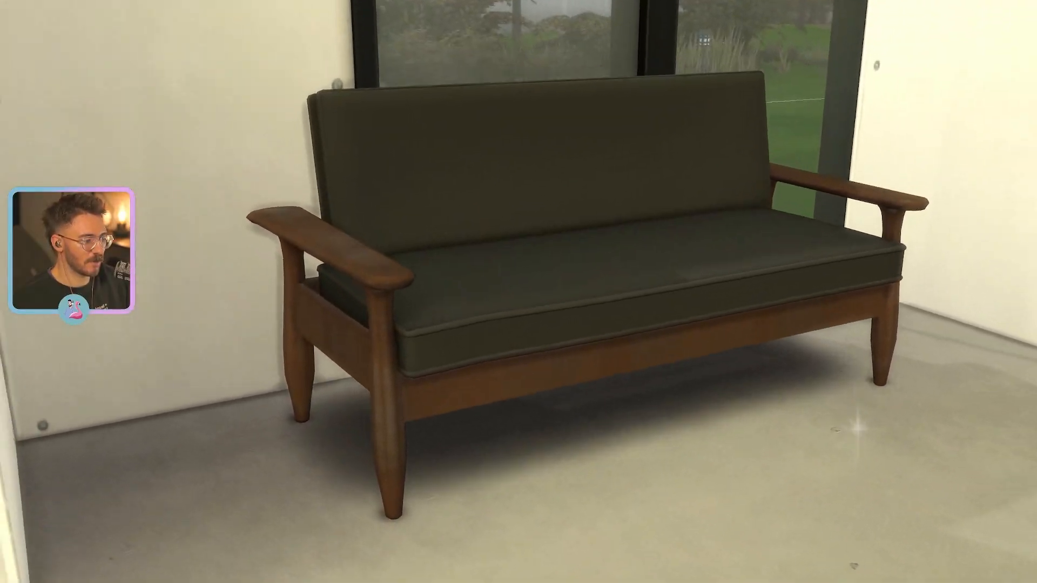
{"action": "key", "text": "w"}
{"action": "key", "text": "w"}
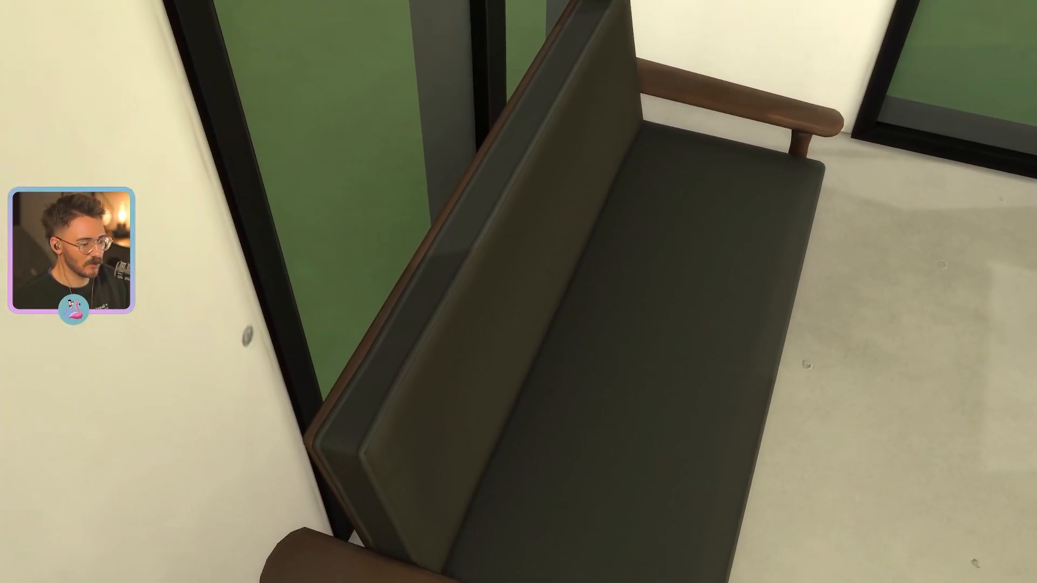
{"action": "key", "text": "d"}
{"action": "key", "text": "s"}
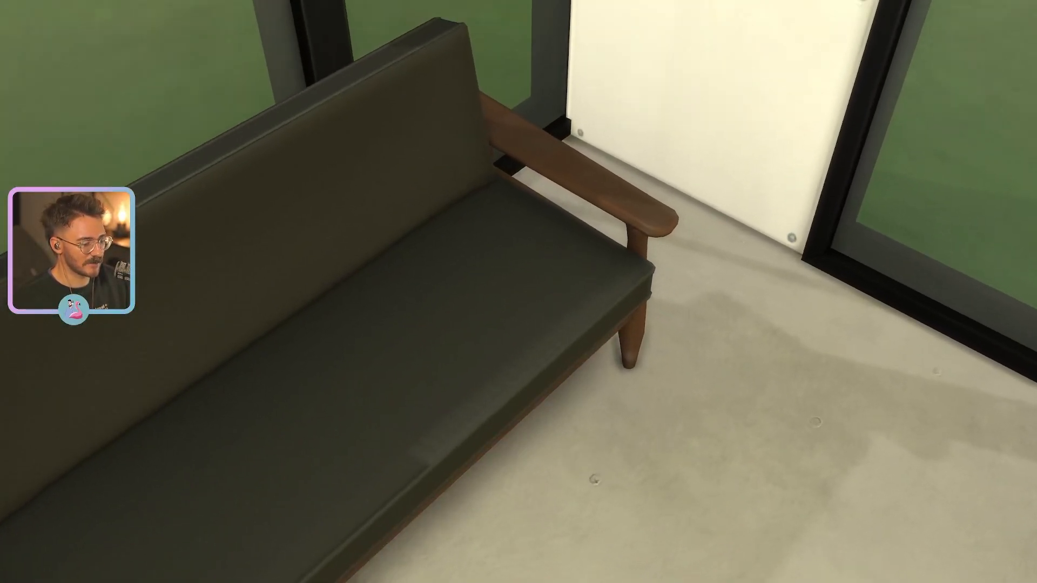
{"action": "key", "text": "q"}
{"action": "key", "text": "s"}
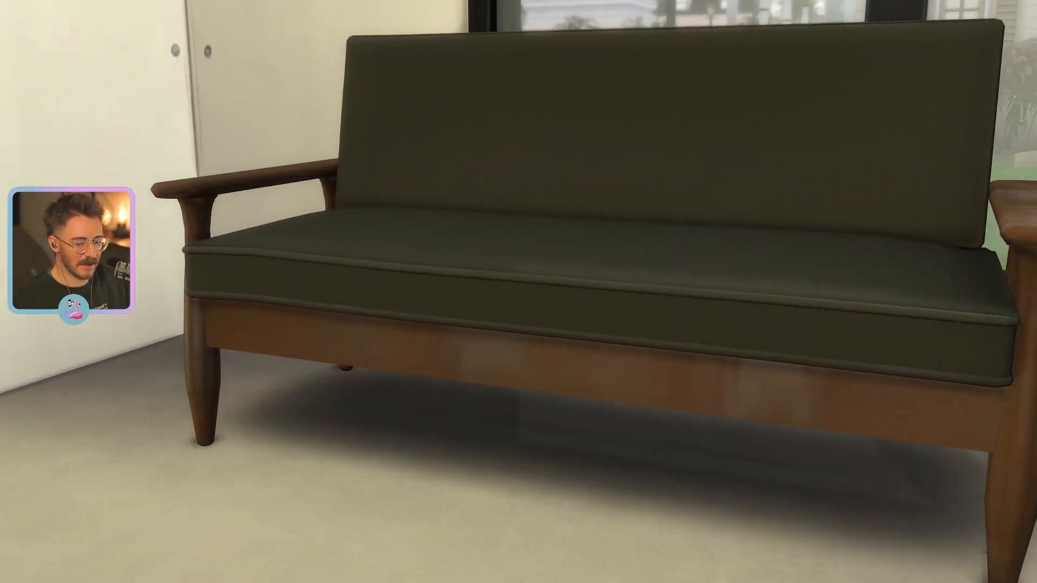
{"action": "key", "text": "a"}
{"action": "key", "text": "e"}
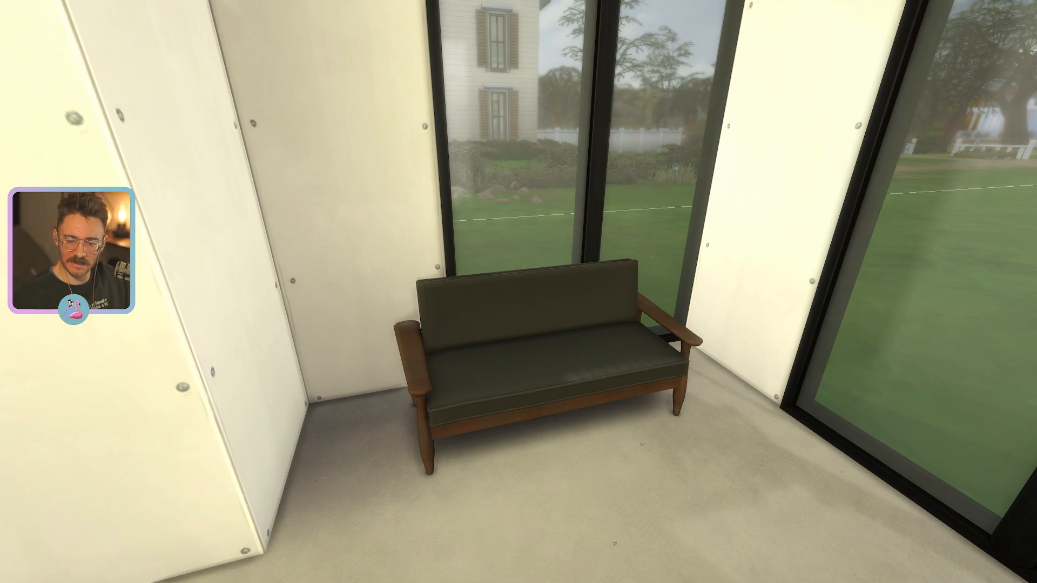
{"action": "key", "text": "s"}
{"action": "key", "text": "d"}
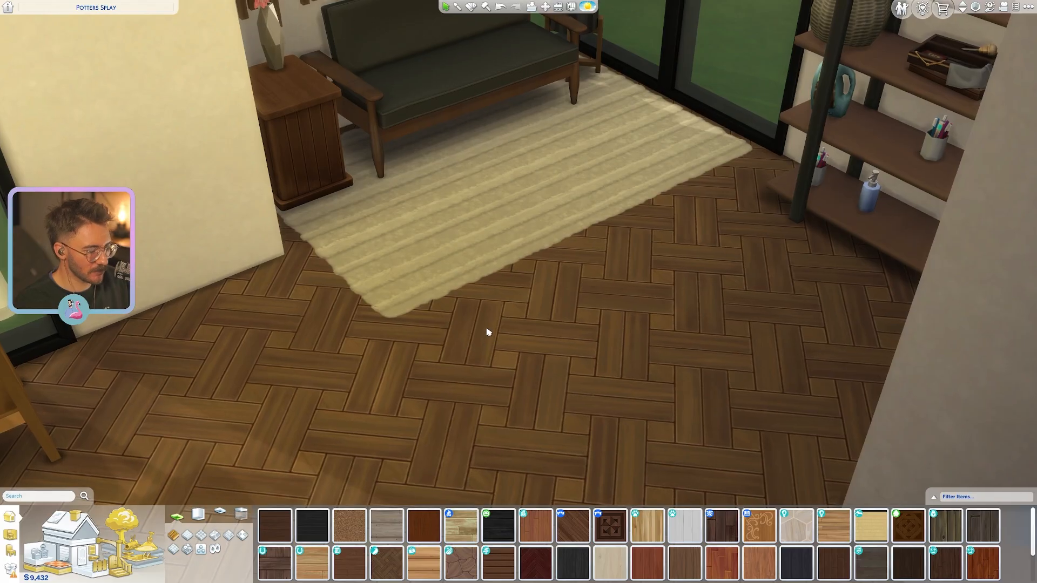
- Delete the flower vase from the wooden side table next to the sofa
{"action": "scroll", "coordinate": [489, 333], "scroll_direction": "up", "scroll_amount": 5}
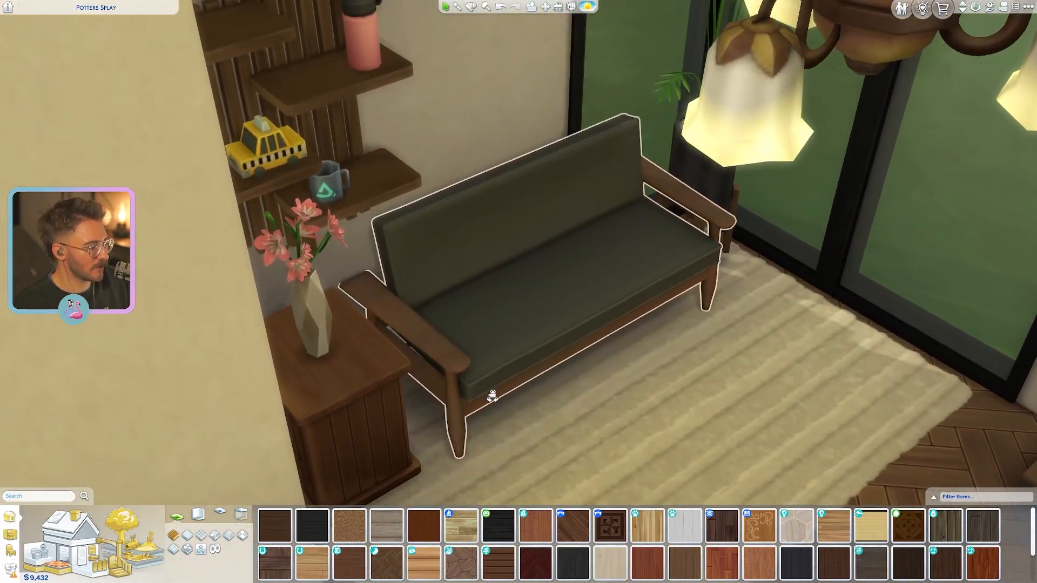
{"action": "middle_click_drag", "start_coordinate": [492, 397], "coordinate": [487, 380]}
{"action": "key", "text": "Tab"}
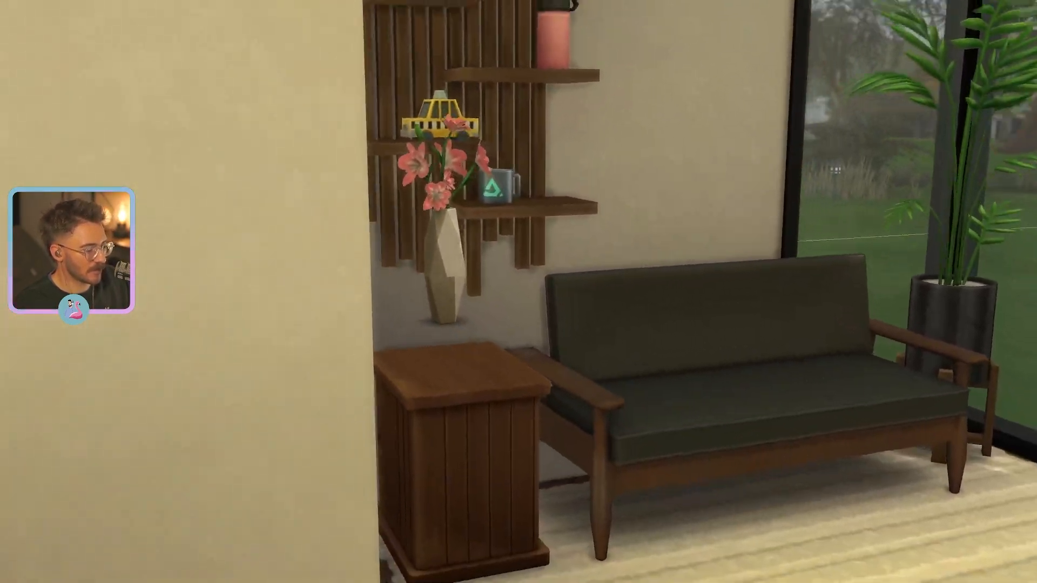
{"action": "key", "text": "Tab"}
{"action": "key", "text": "w"}
{"action": "left_click", "coordinate": [508, 157]}
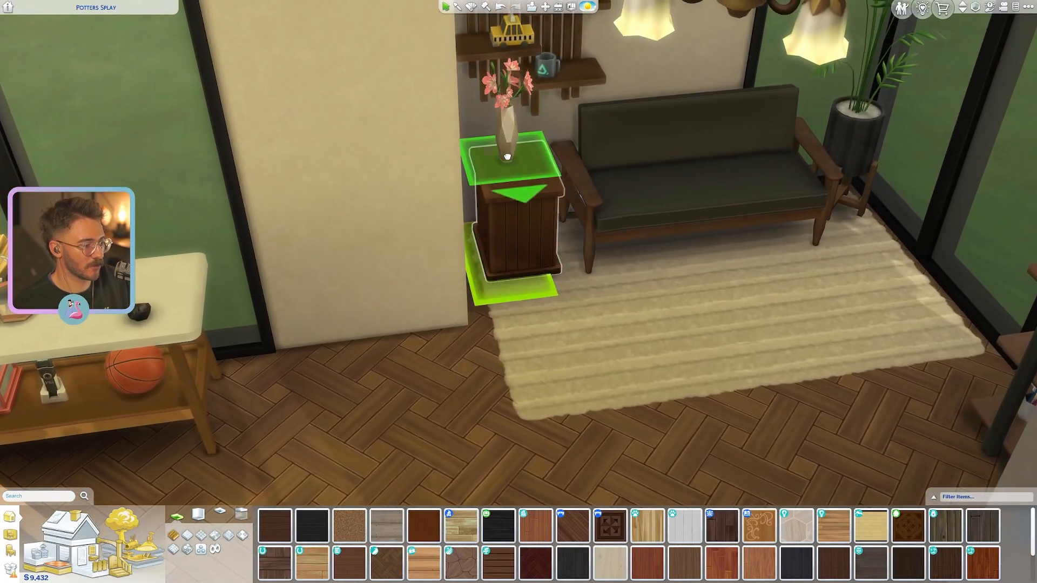
{"action": "key", "text": "w"}
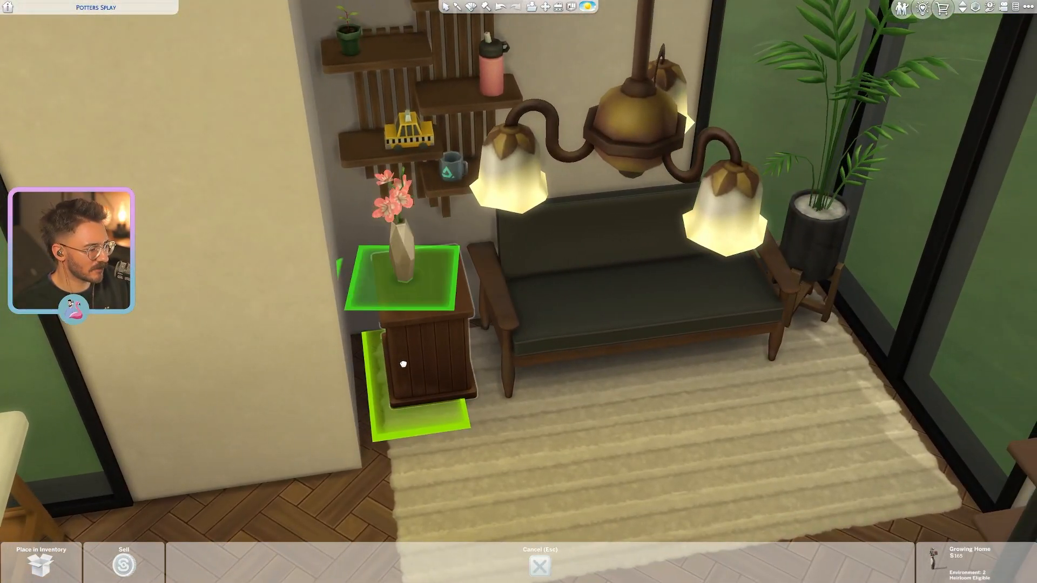
{"action": "key", "text": "Delete"}
- Place a light wooden door in the wall between the sofa's room and the room where the Sim stands
{"action": "middle_click_drag", "start_coordinate": [410, 378], "coordinate": [403, 377]}
{"action": "key", "text": "Tab"}
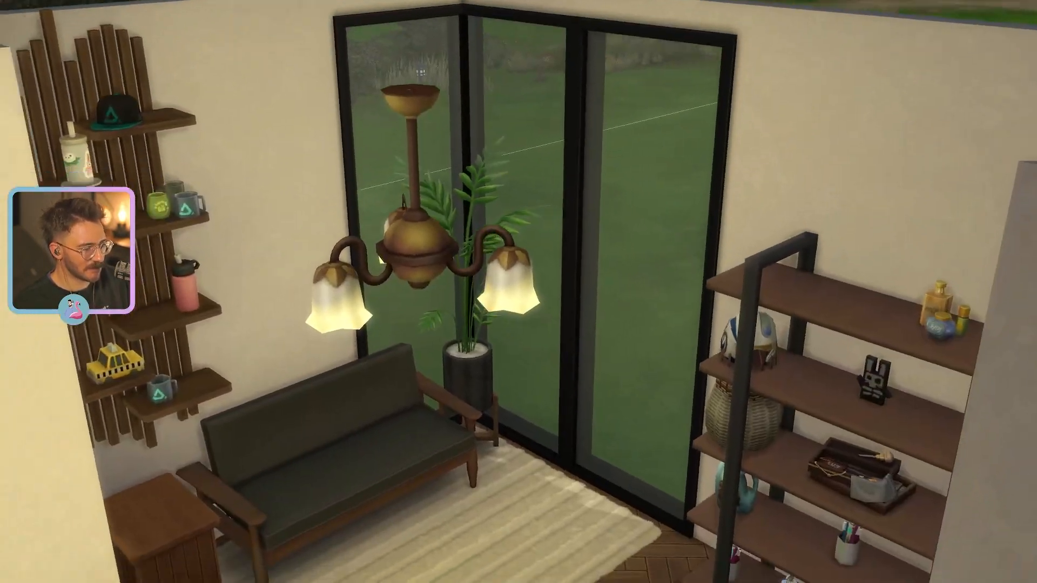
{"action": "key", "text": "e"}
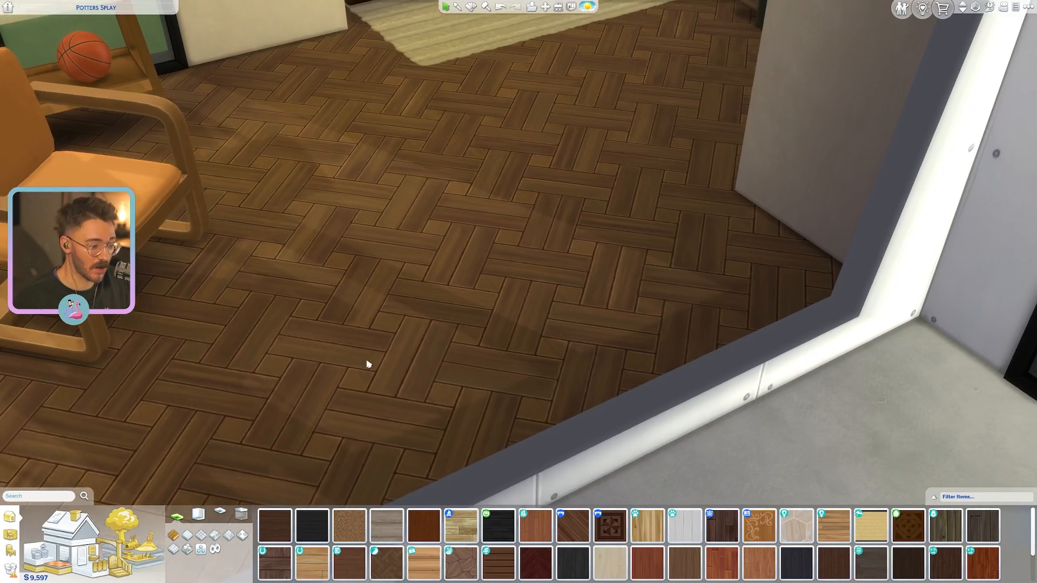
{"action": "scroll", "coordinate": [368, 363], "scroll_direction": "down", "scroll_amount": 5}
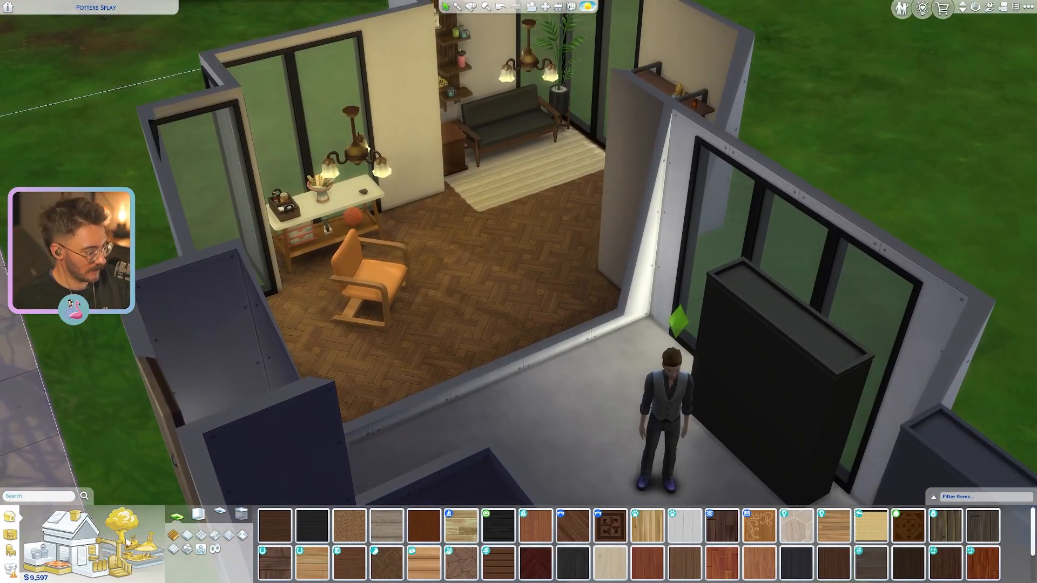
{"action": "left_click", "coordinate": [85, 556]}
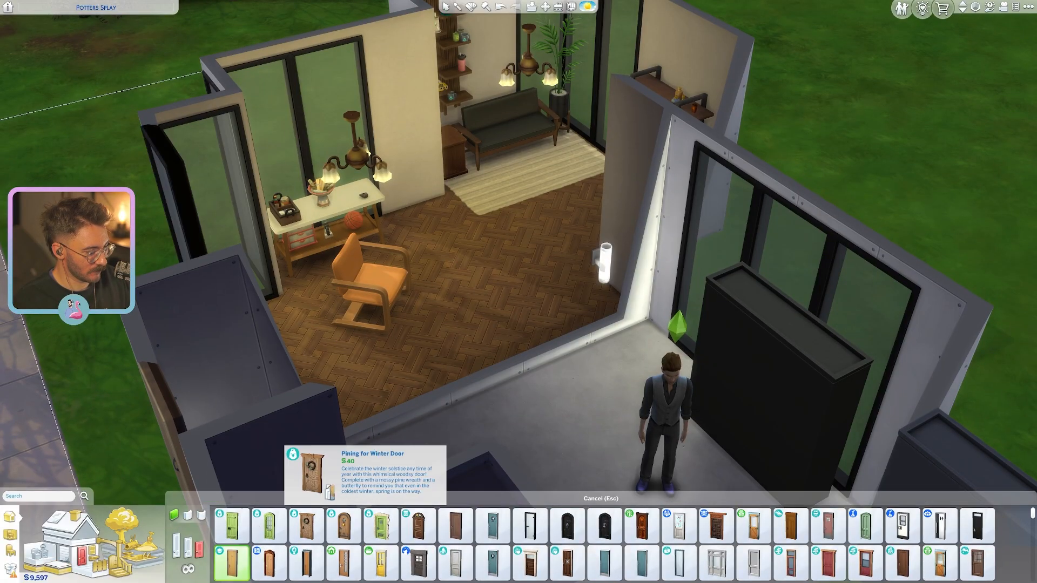
{"action": "left_click", "coordinate": [231, 562]}
{"action": "left_click", "coordinate": [546, 351]}
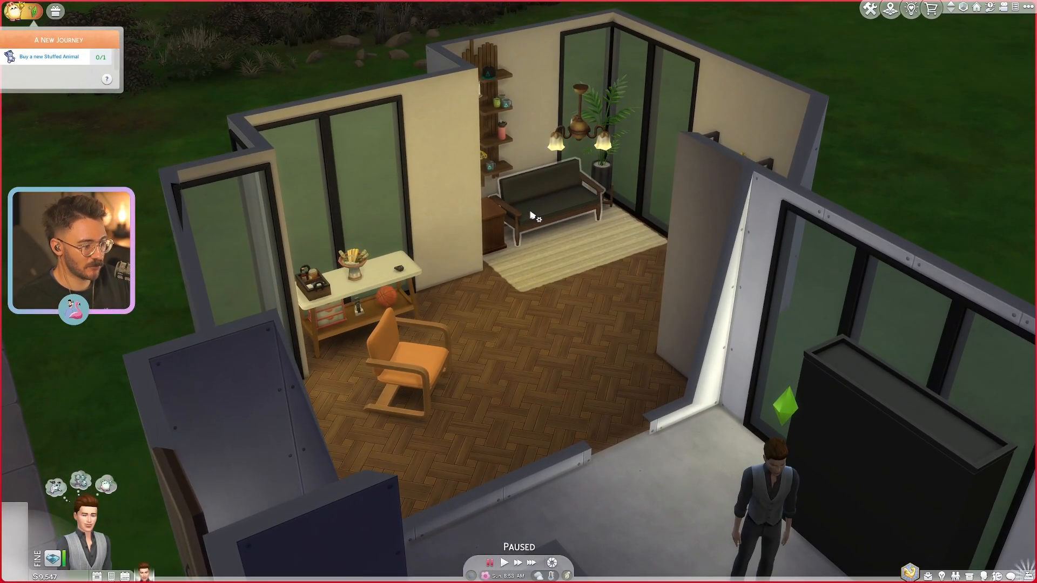
- Return to Live mode and have the Sim sit on the Darkwood Sofa
{"action": "left_click", "coordinate": [532, 211]}
{"action": "left_click", "coordinate": [574, 231]}
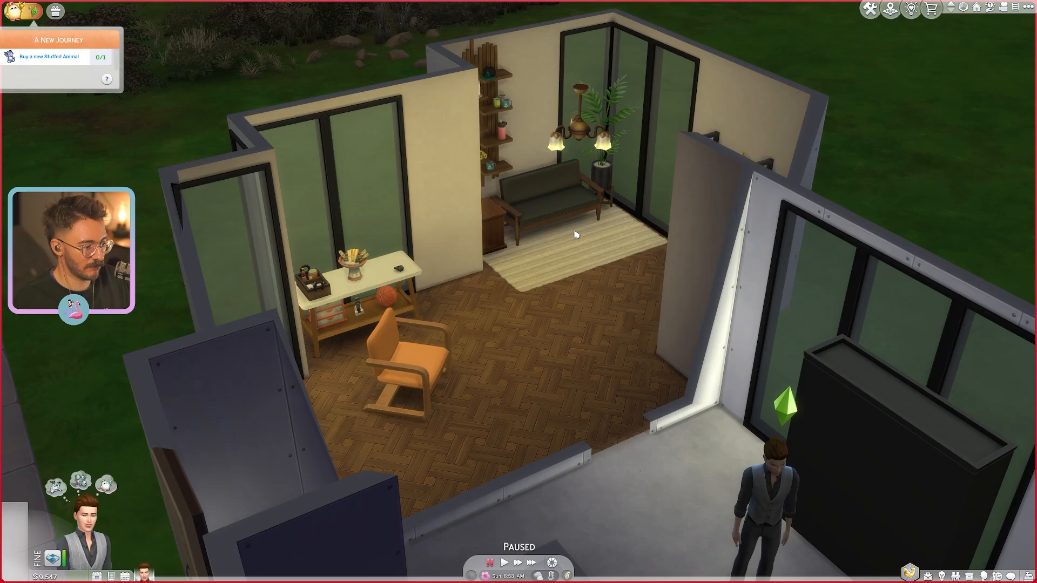
{"action": "key", "text": "s"}
{"action": "key", "text": "d"}
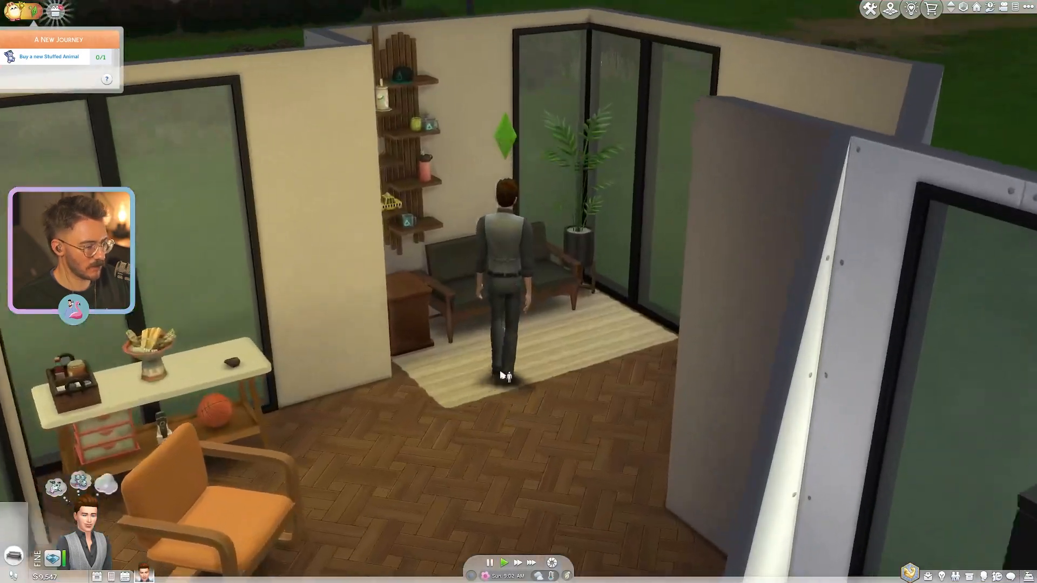
{"action": "scroll", "coordinate": [510, 389], "scroll_direction": "up", "scroll_amount": 4}
- Examine the seated Sim on the sofa from several angles, including how the body meets the seat and backrest
{"action": "key", "text": "Tab"}
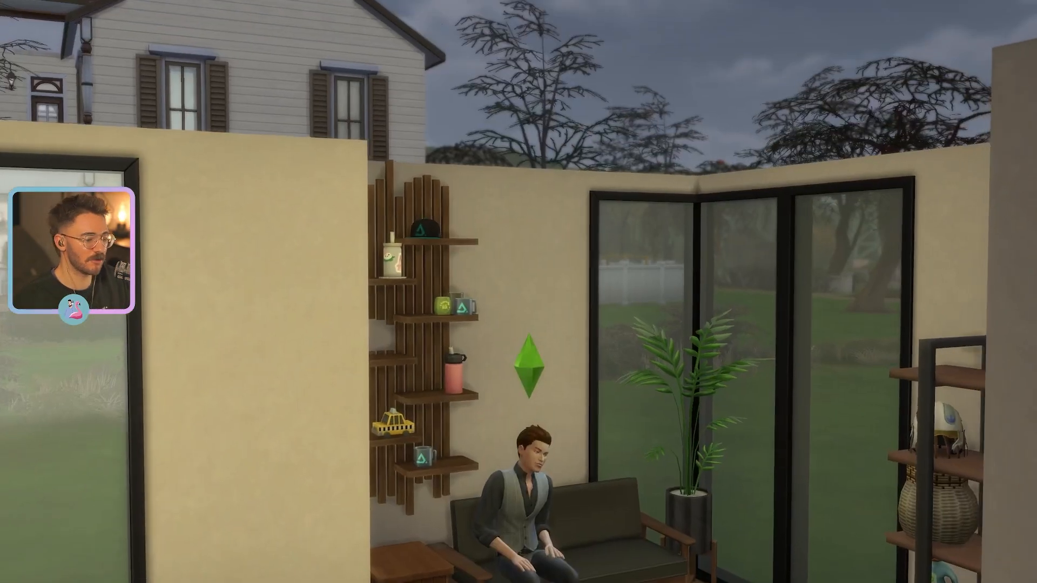
{"action": "key", "text": "w"}
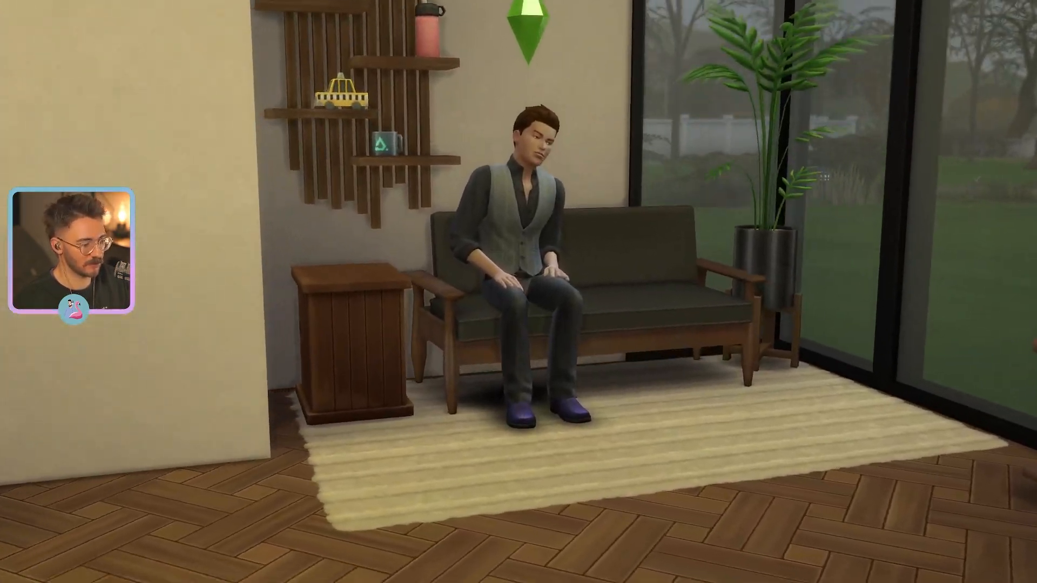
{"action": "key", "text": "d"}
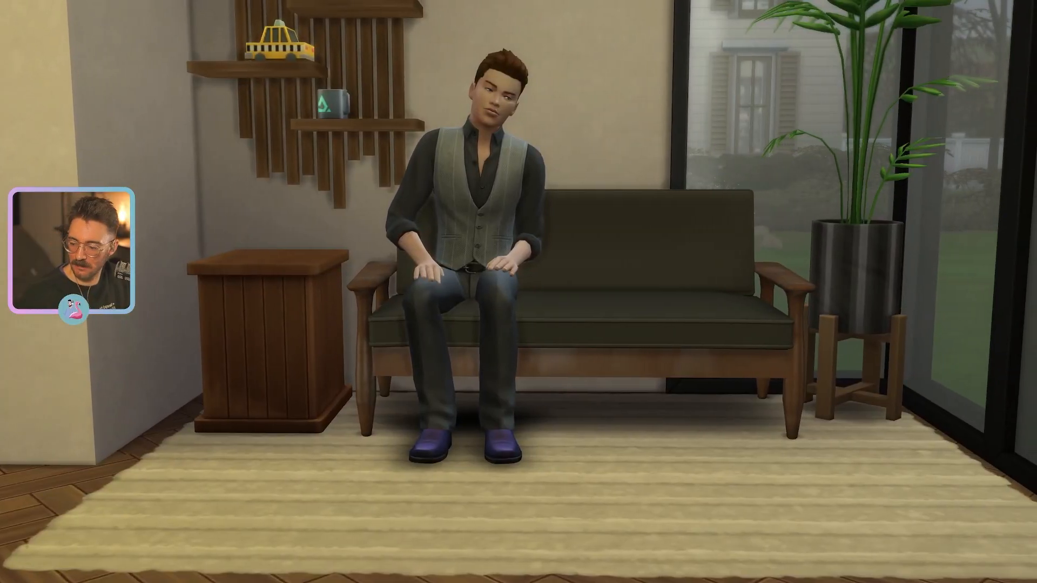
{"action": "key", "text": "q"}
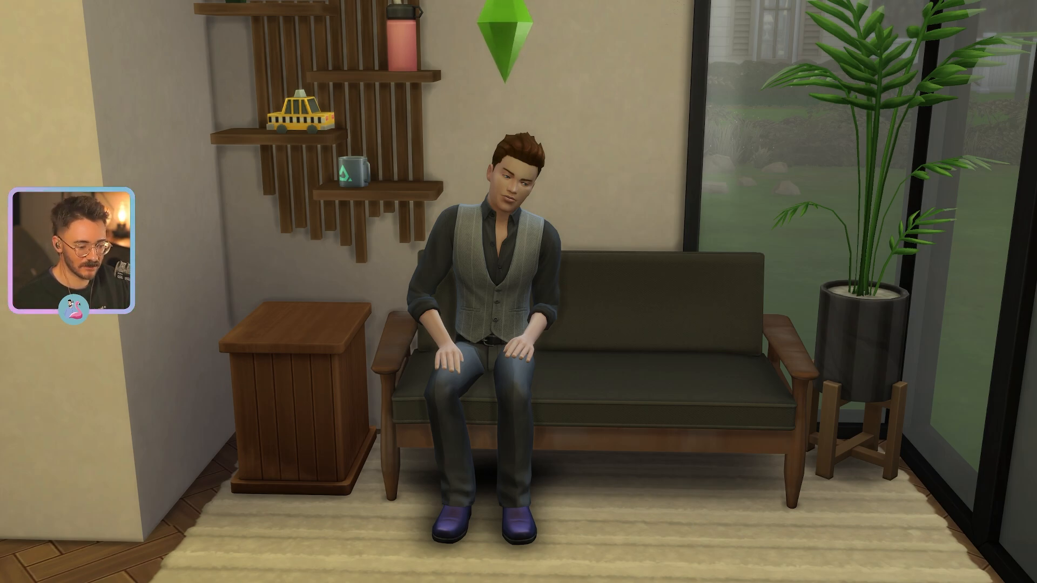
{"action": "key", "text": "w"}
{"action": "key", "text": "d"}
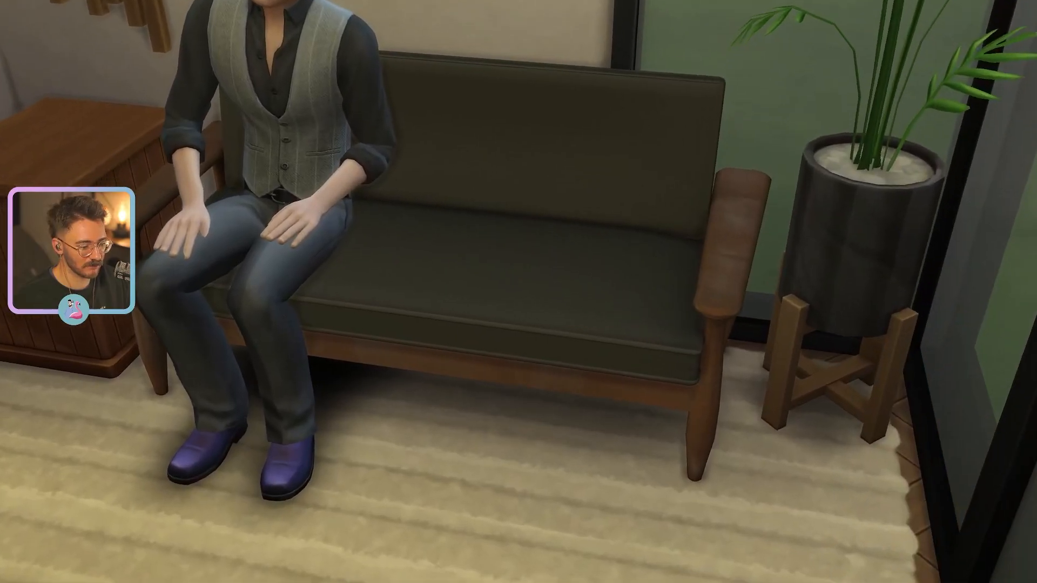
{"action": "key", "text": "a"}
{"action": "key", "text": "s"}
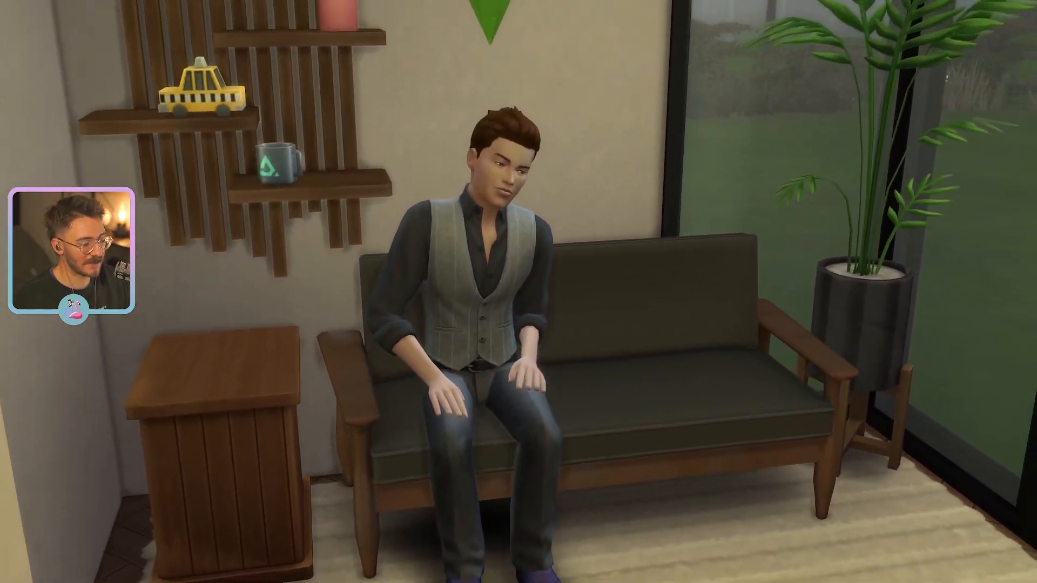
{"action": "key", "text": "e"}
{"action": "key", "text": "s"}
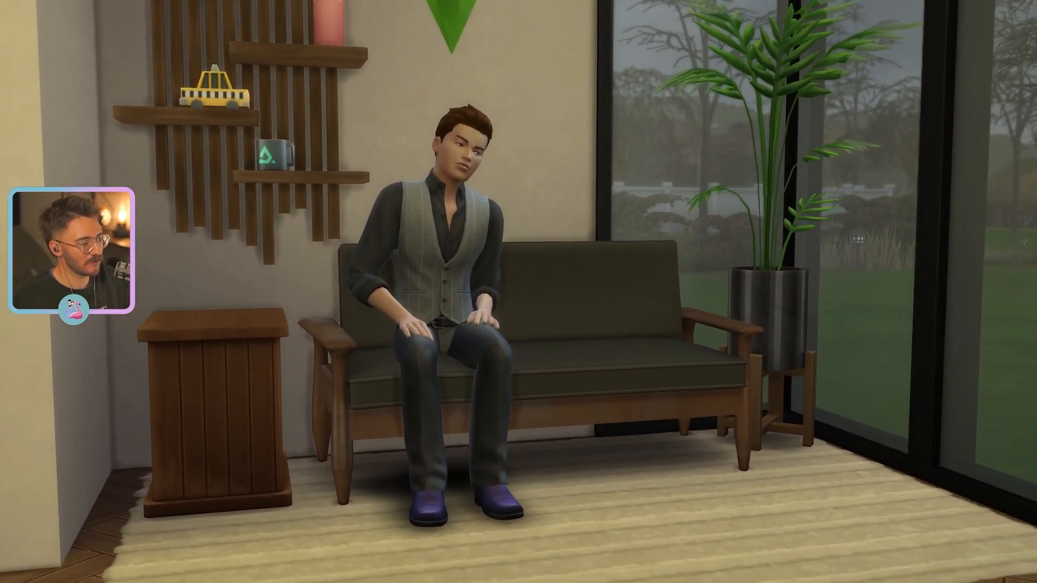